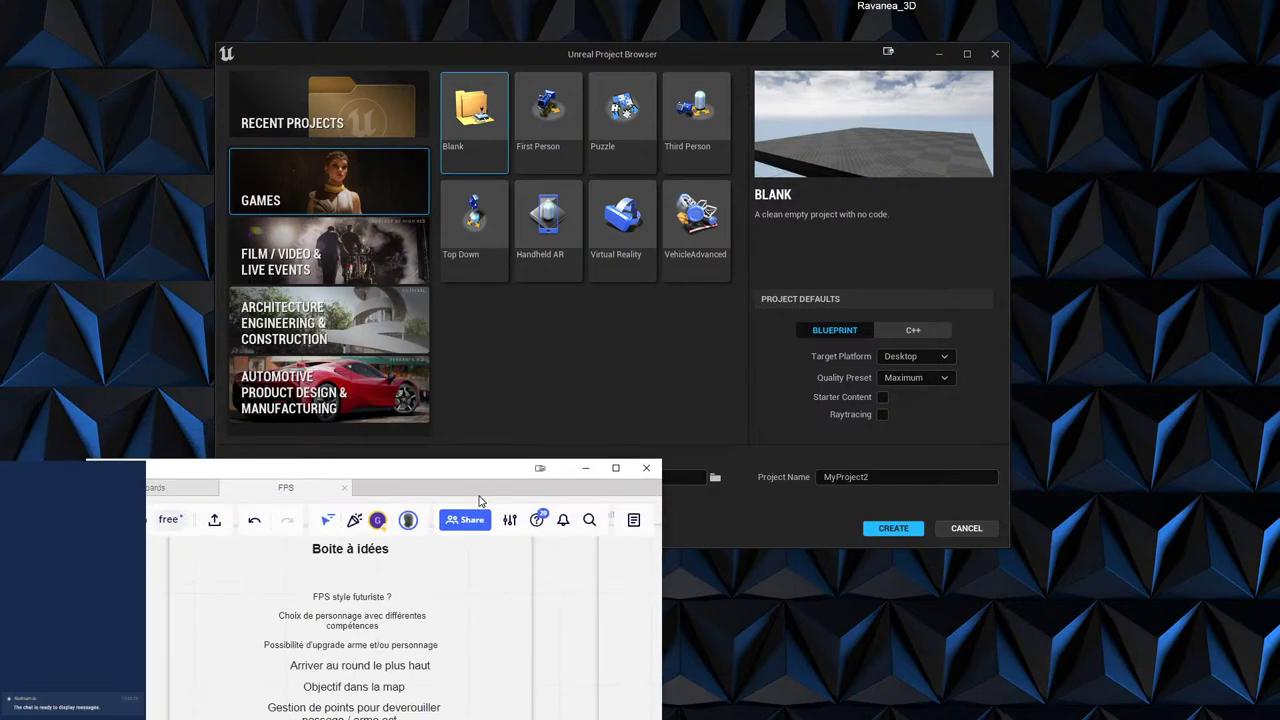
# - Maximize the Miro window so the FPS planning board fills the screen
pyautogui.click(614, 465)
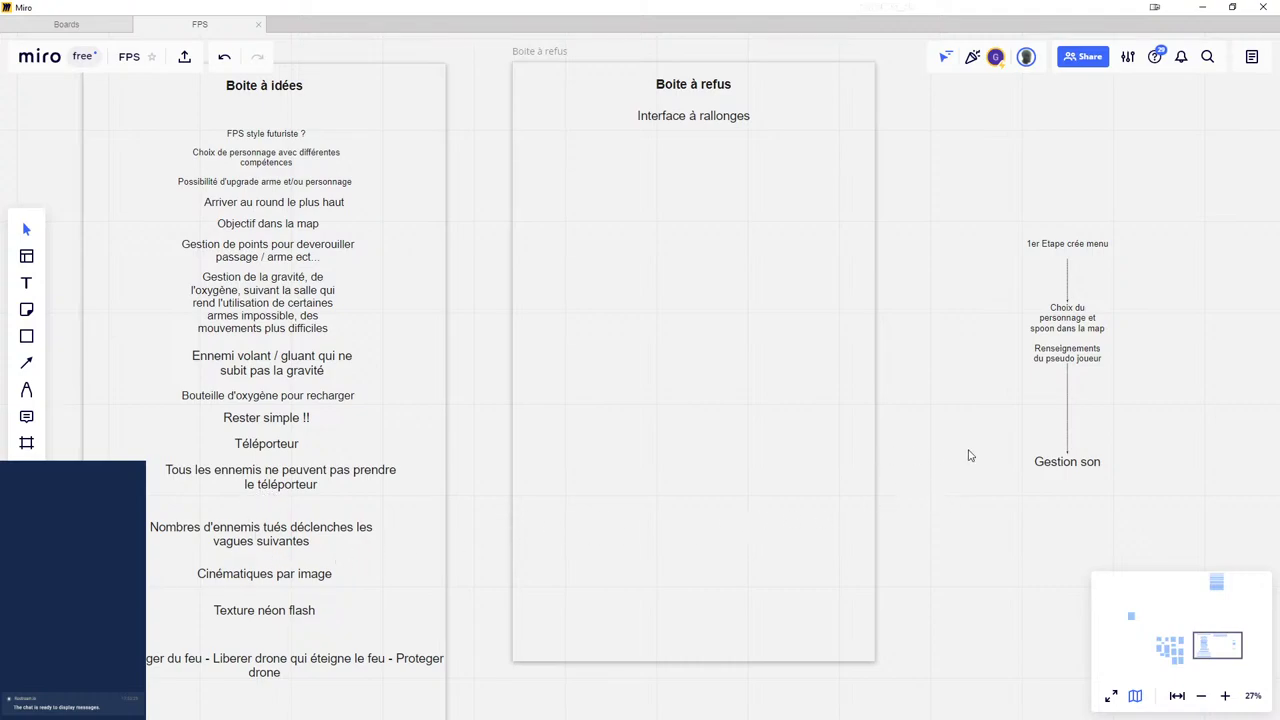
pyautogui.moveTo(731, 426); pyautogui.dragTo(782, 424)
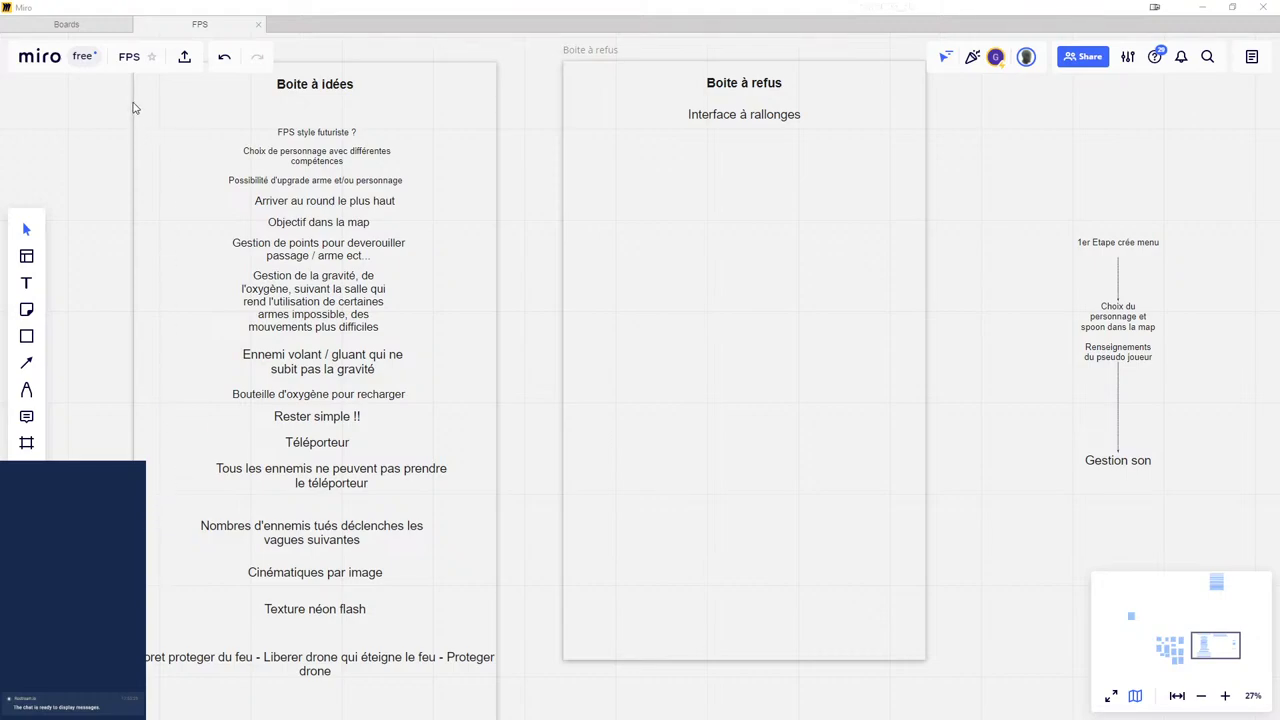
pyautogui.scroll(-1, 80, 226)
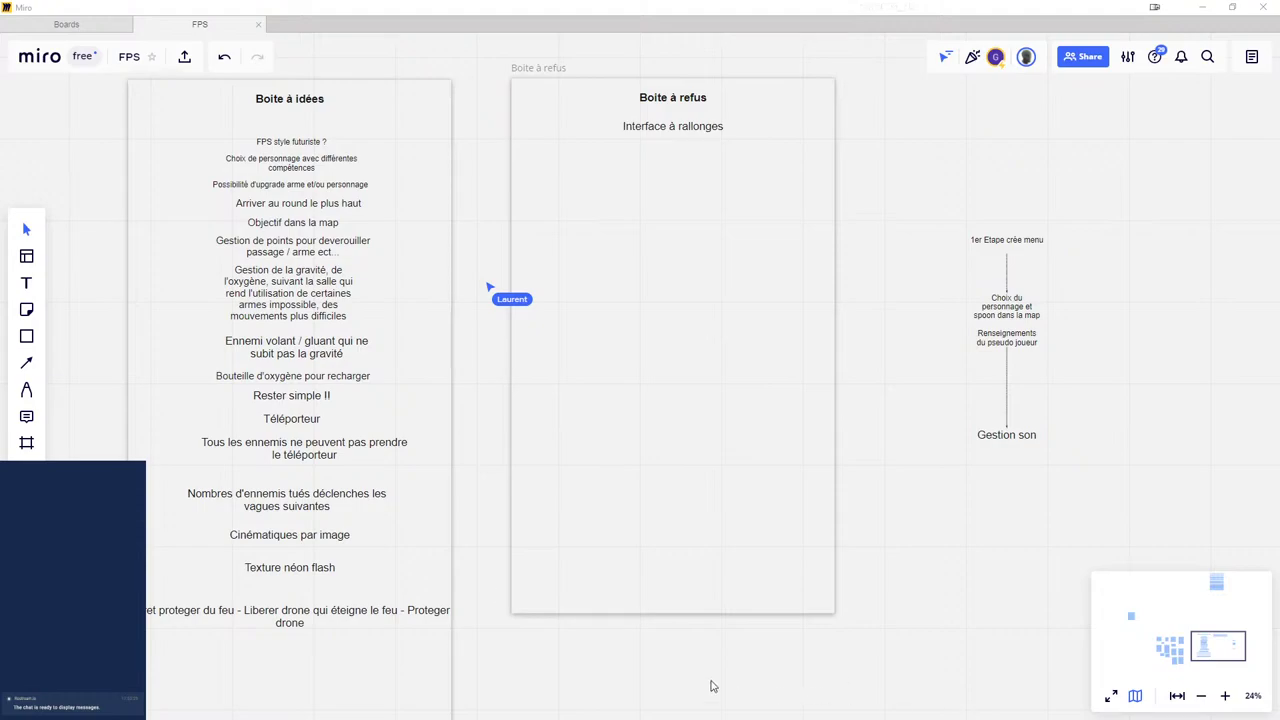
# - Stretch the Boite à idées frame's right edge slightly outward, then deselect it
pyautogui.click(452, 632)
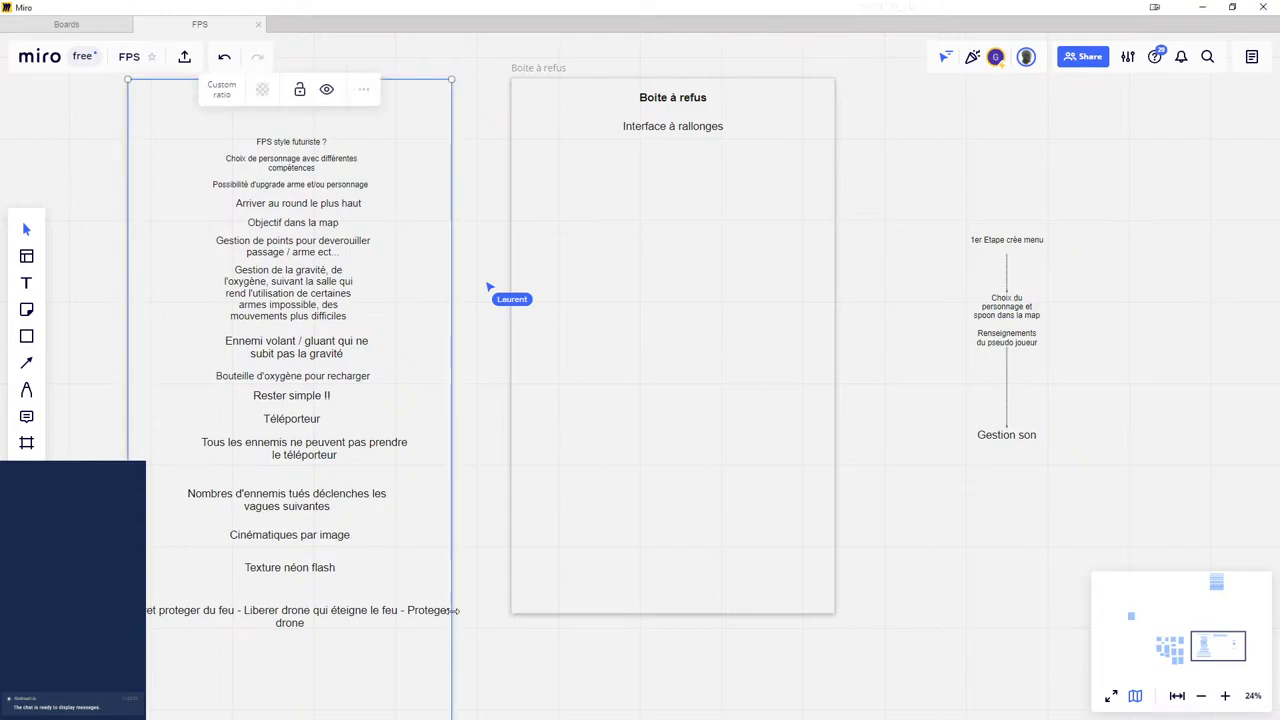
pyautogui.moveTo(452, 600); pyautogui.dragTo(486, 609)
pyautogui.click(541, 655)
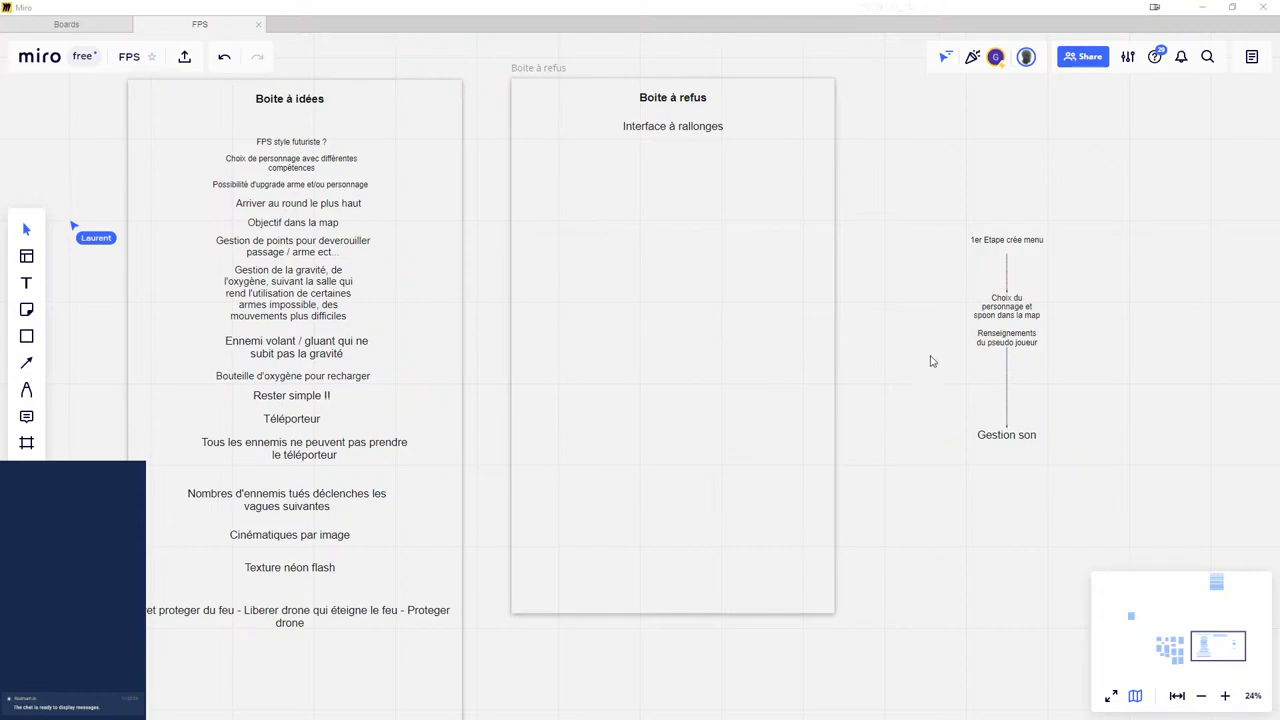
# - Pan to the development-step flowchart, zoom in, and select then deselect the Gestion son text
pyautogui.moveTo(930, 361); pyautogui.dragTo(471, 357)
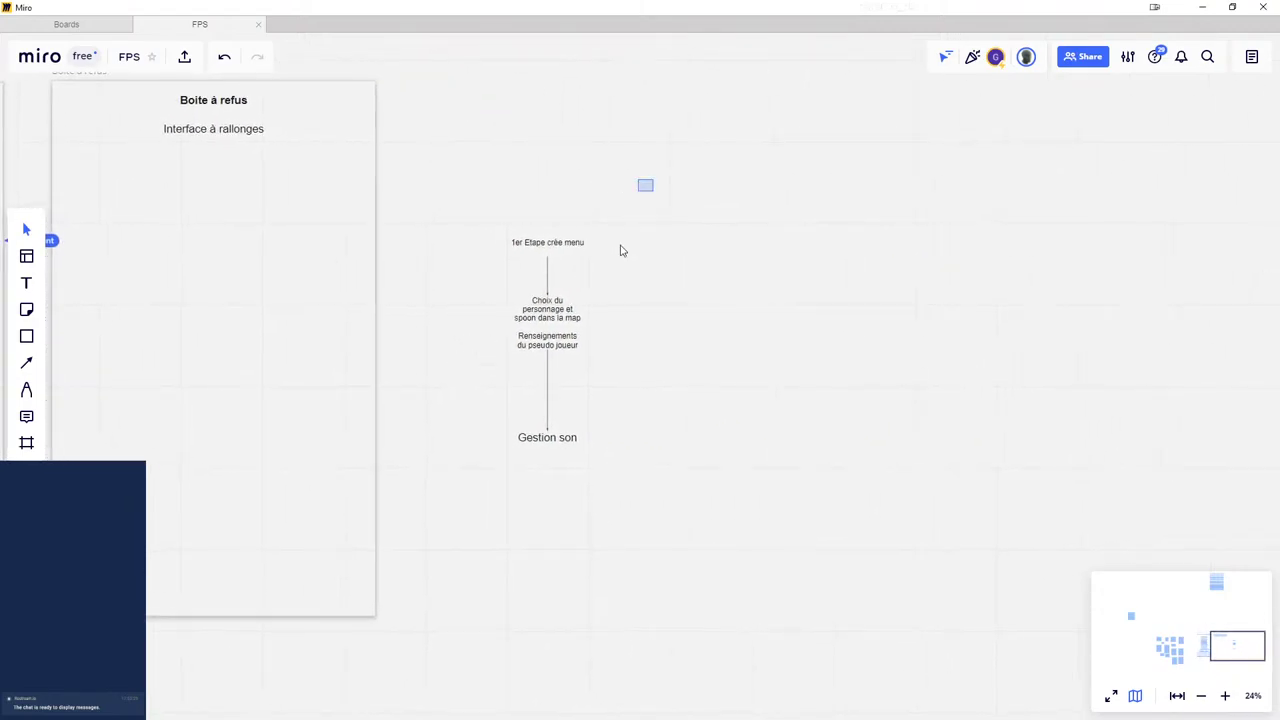
pyautogui.moveTo(654, 178); pyautogui.dragTo(490, 528)
pyautogui.scroll(1, 530, 445)
pyautogui.scroll(2, 655, 357)
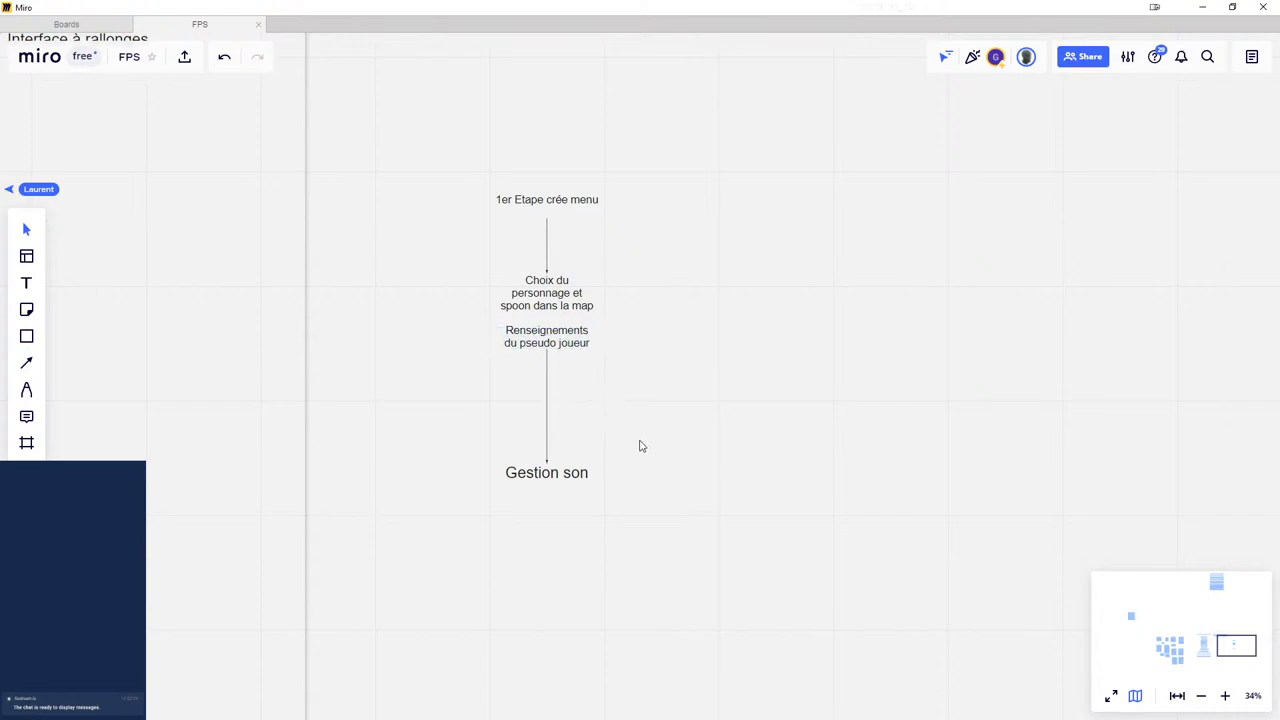
pyautogui.moveTo(632, 448); pyautogui.dragTo(476, 552)
pyautogui.click(686, 489)
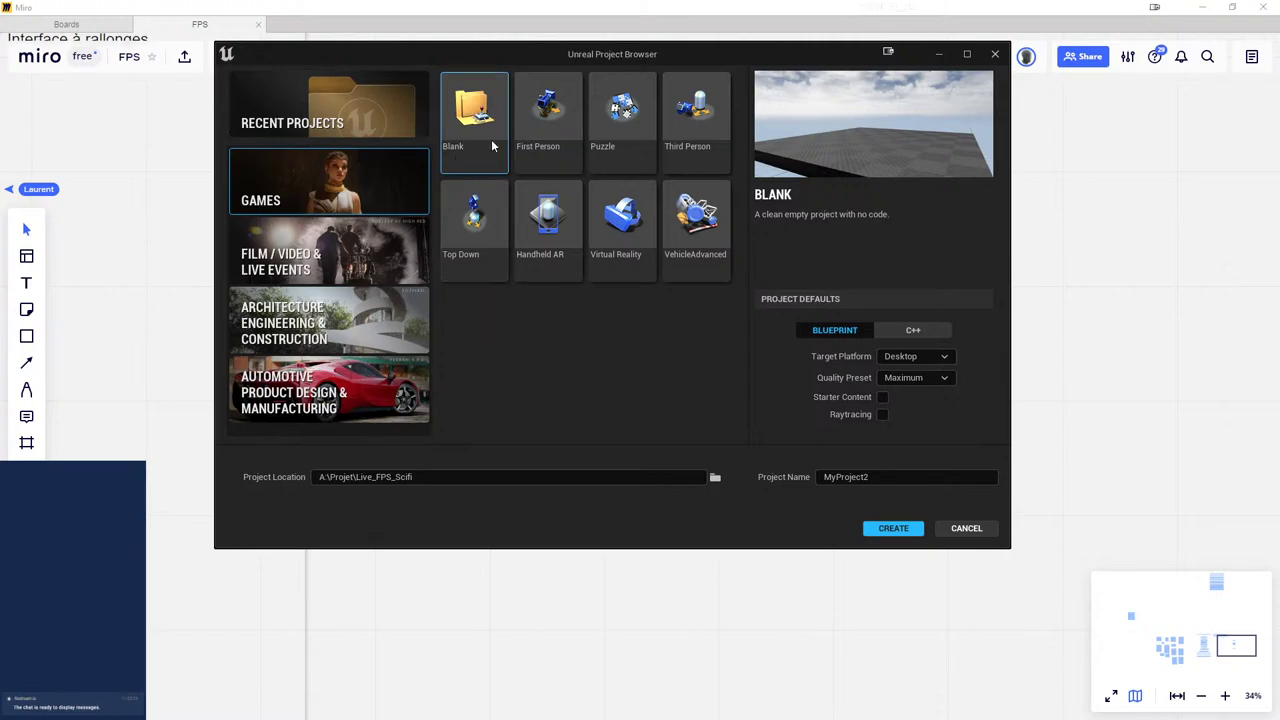
# - Pick the Third Person template and enter Live_FPS_Scifi as the project name
pyautogui.click(700, 130)
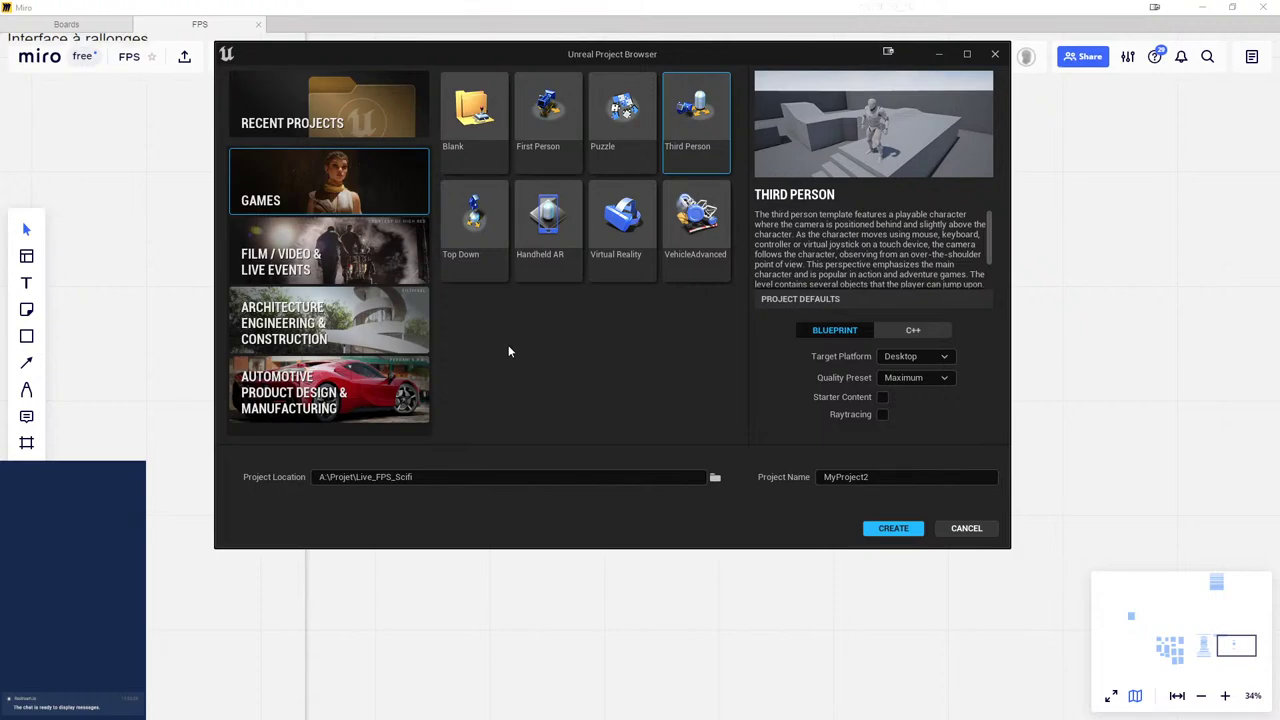
pyautogui.doubleClick(871, 481)
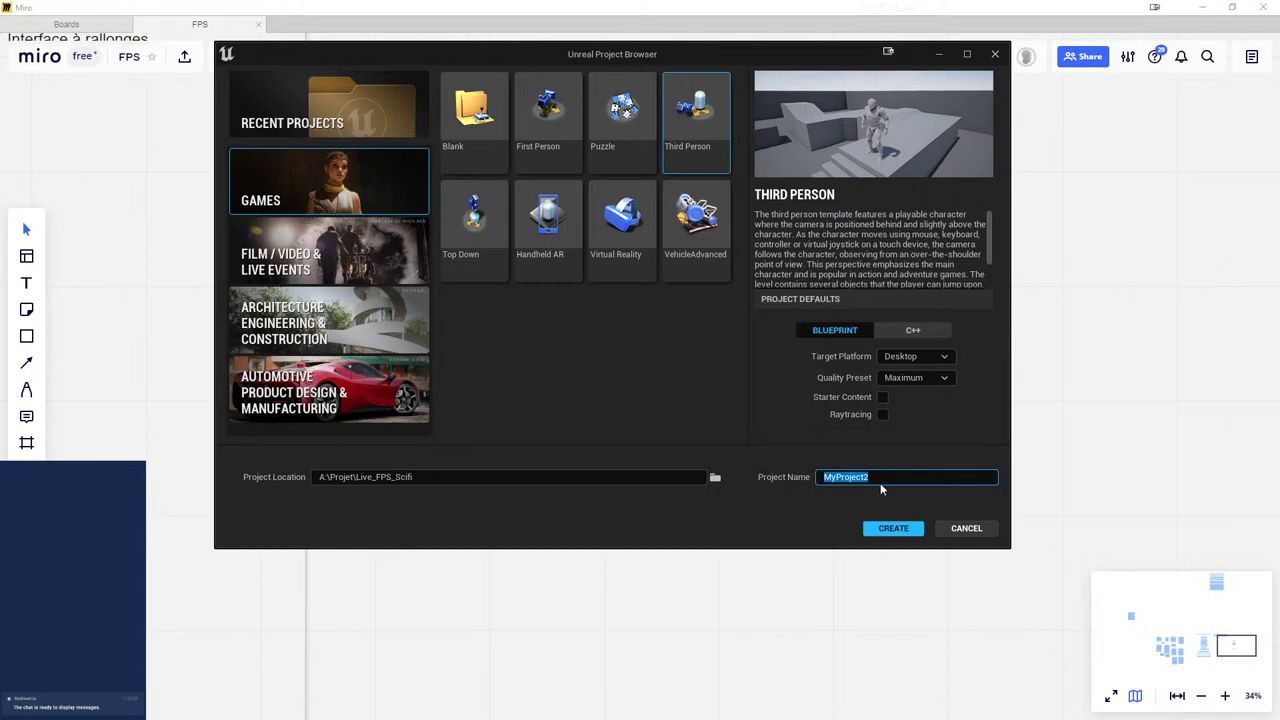
pyautogui.write('Live')
pyautogui.write('_FPS_Scifi')
# - Create the Live_FPS_Scifi project and minimize the Miro board window
pyautogui.click(887, 527)
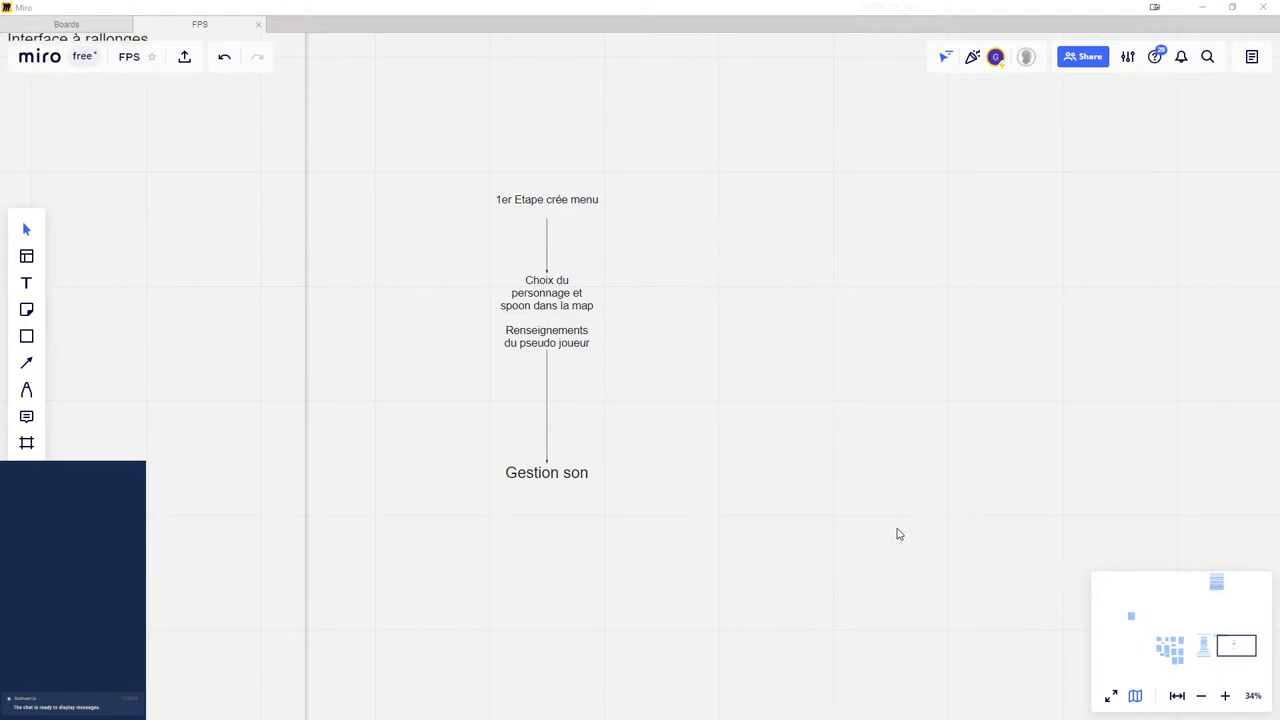
pyautogui.click(1204, 8)
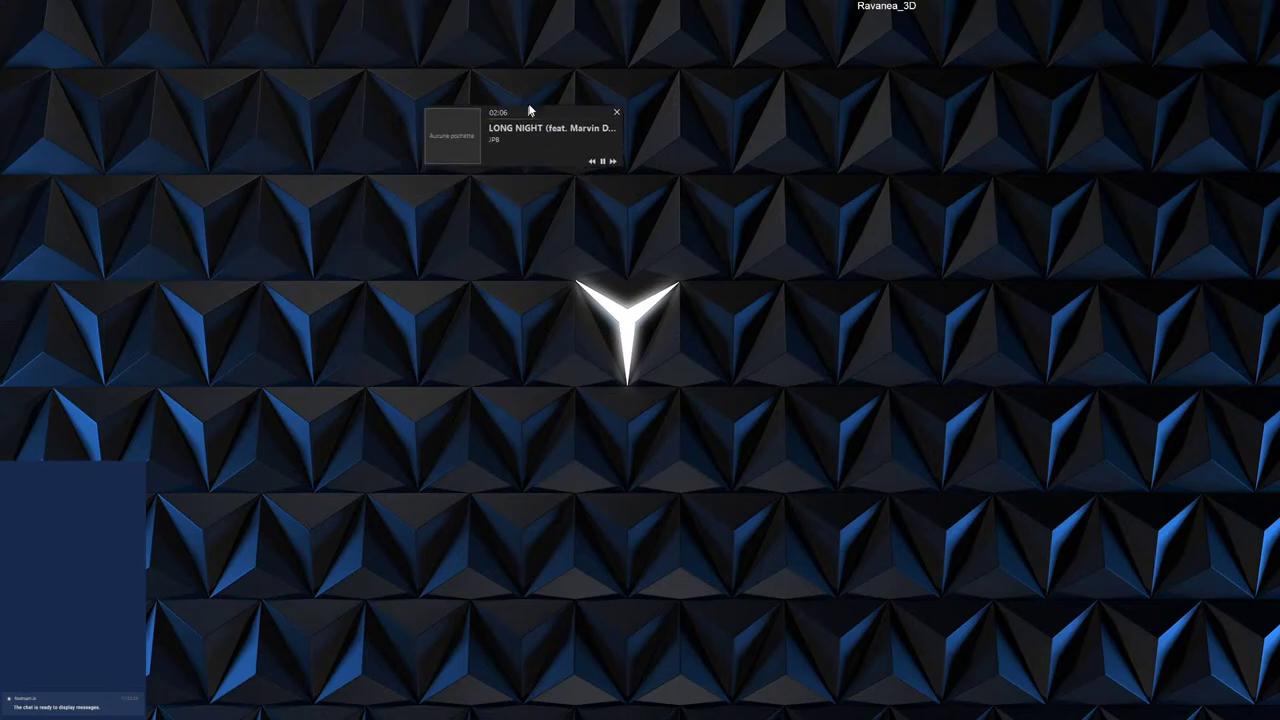
# - Push the music notification aside and maximize the Unreal Editor on ThirdPersonExampleMap
pyautogui.moveTo(531, 108); pyautogui.dragTo(750, 6)
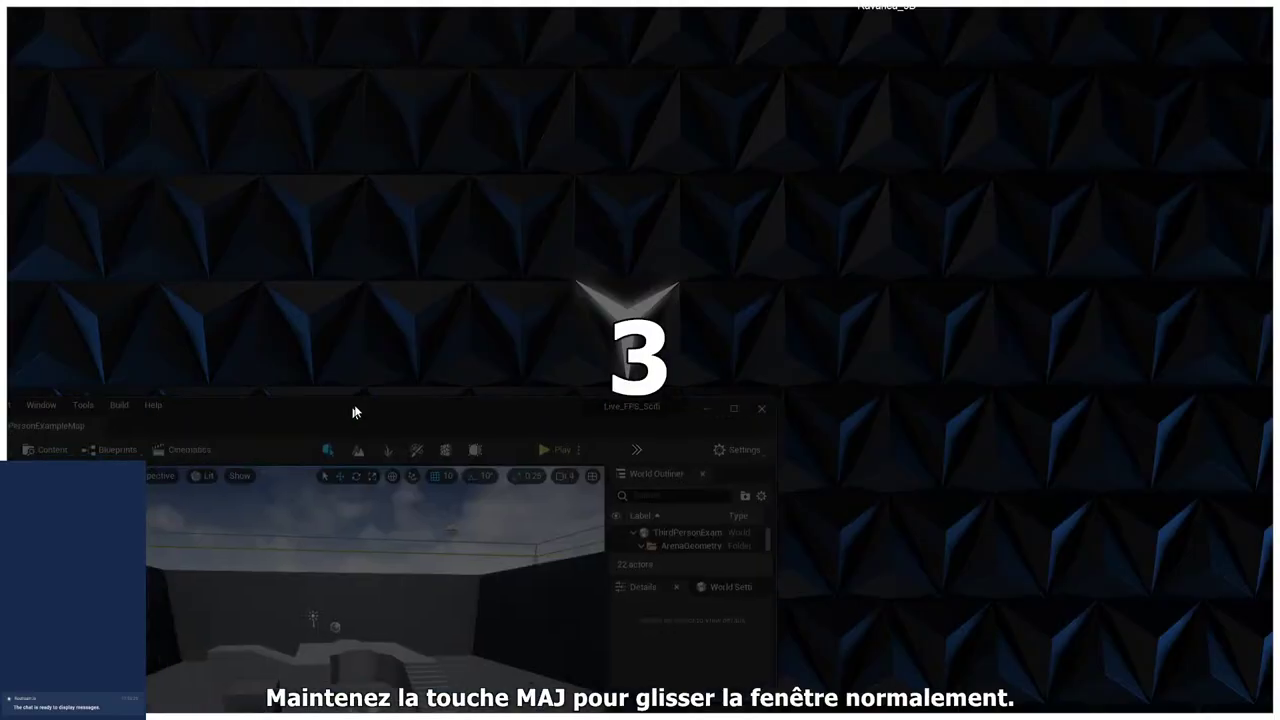
pyautogui.doubleClick(353, 412)
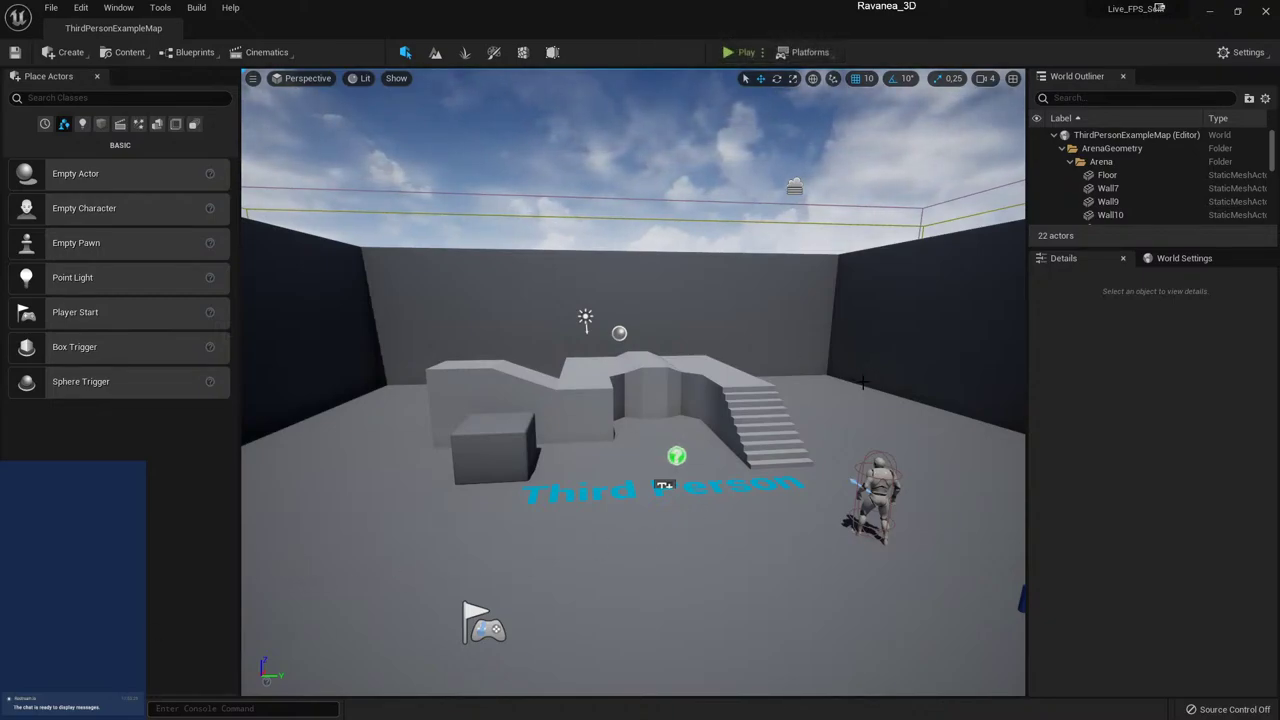
# - Swing the viewport camera toward the stairs and blocks, then bring up the Content Drawer
pyautogui.moveTo(827, 385)
pyautogui.mouseDown()
pyautogui.moveTo(860, 420)
pyautogui.moveTo(101, 426)
pyautogui.mouseUp()
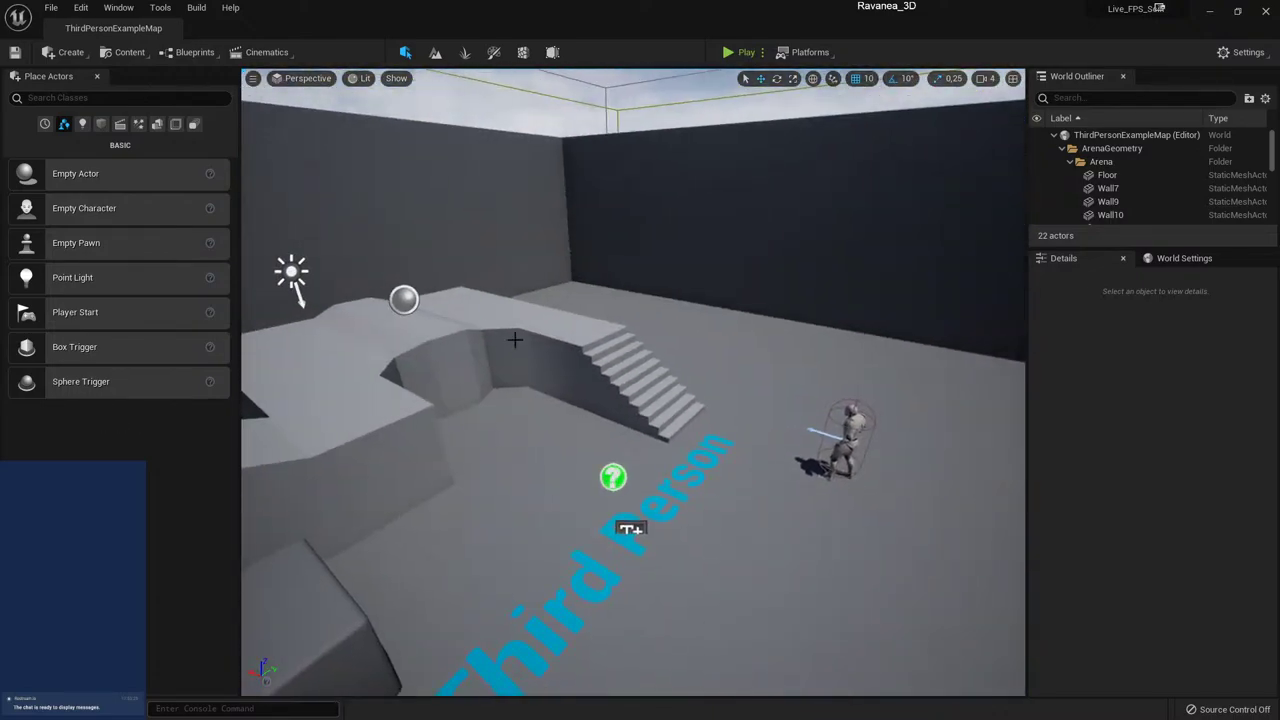
pyautogui.moveTo(511, 340); pyautogui.dragTo(683, 347)
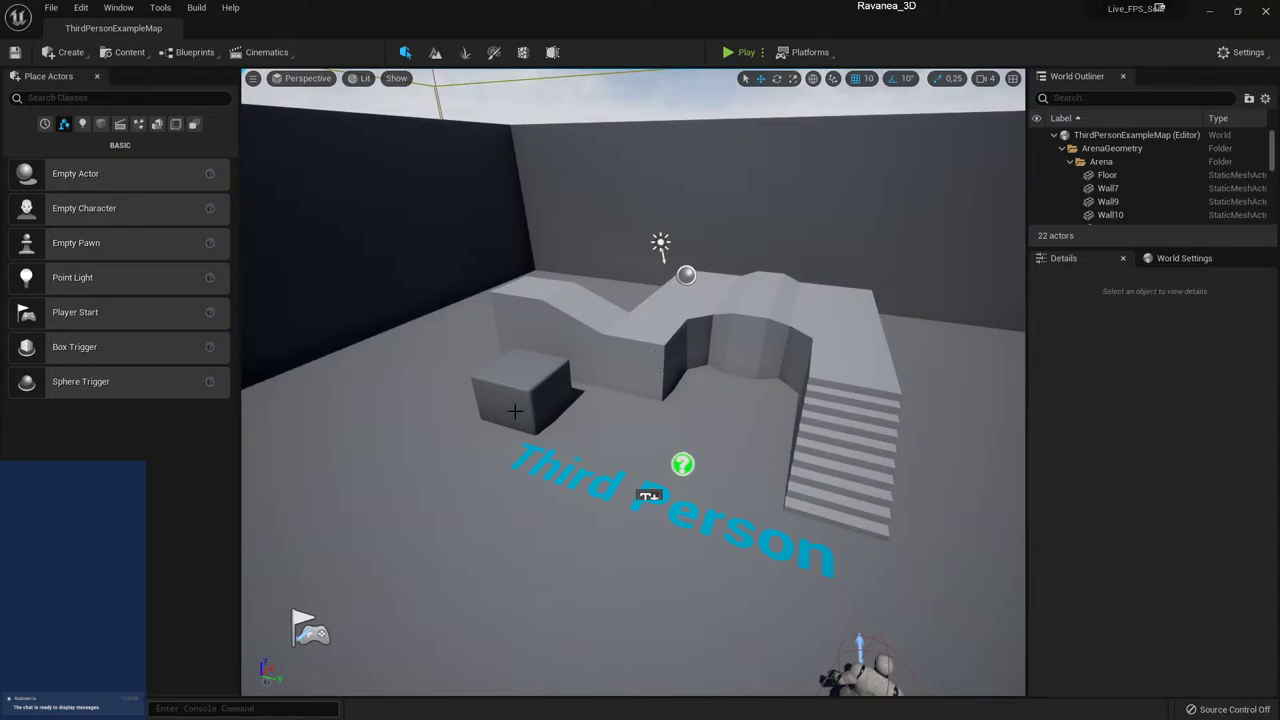
pyautogui.click(45, 708)
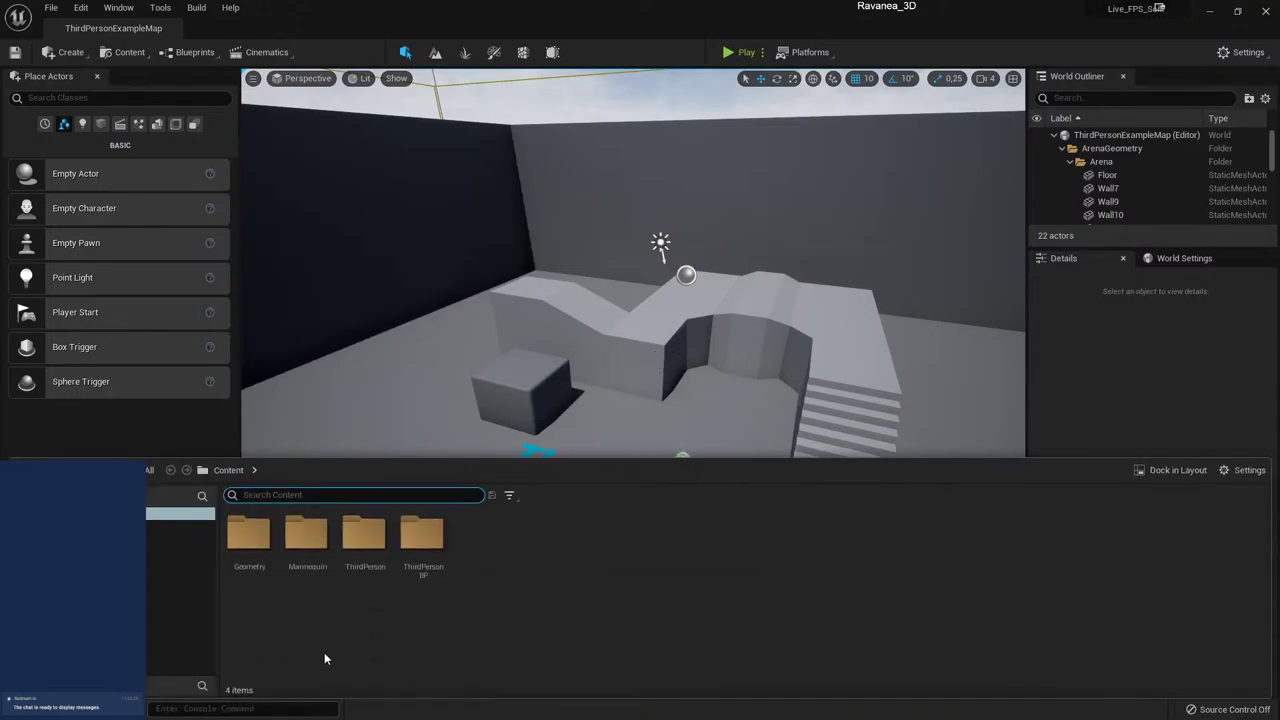
pyautogui.click(324, 618)
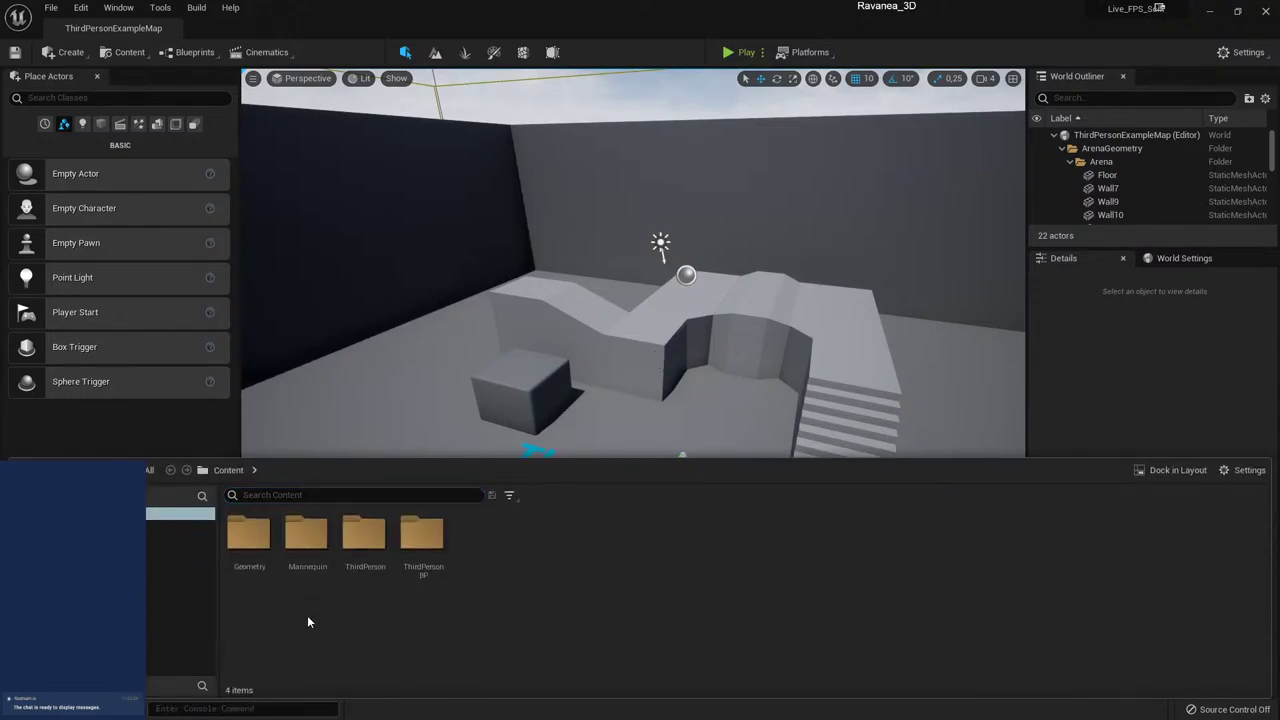
# - Create a new folder named Level in the Content root
pyautogui.rightClick(482, 565)
pyautogui.click(565, 175)
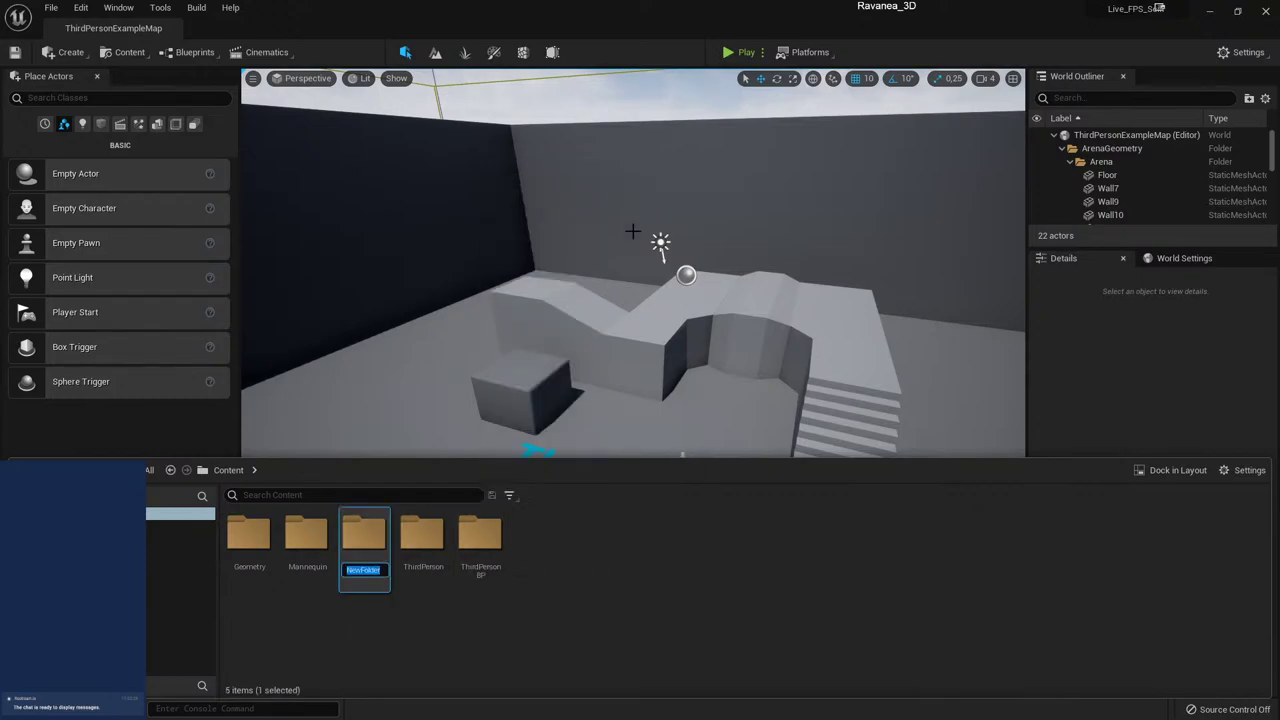
pyautogui.write('Le')
pyautogui.press('BackSpace')
pyautogui.write('el')
pyautogui.press('Return')
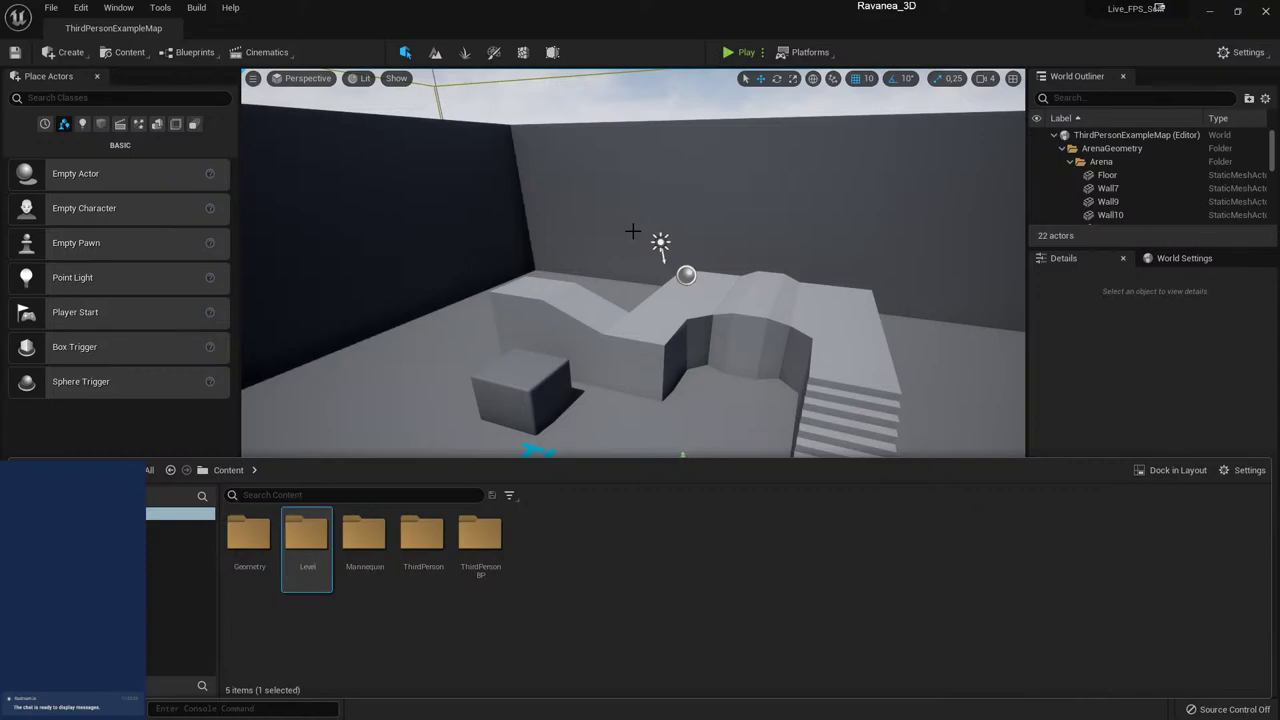
pyautogui.click(415, 636)
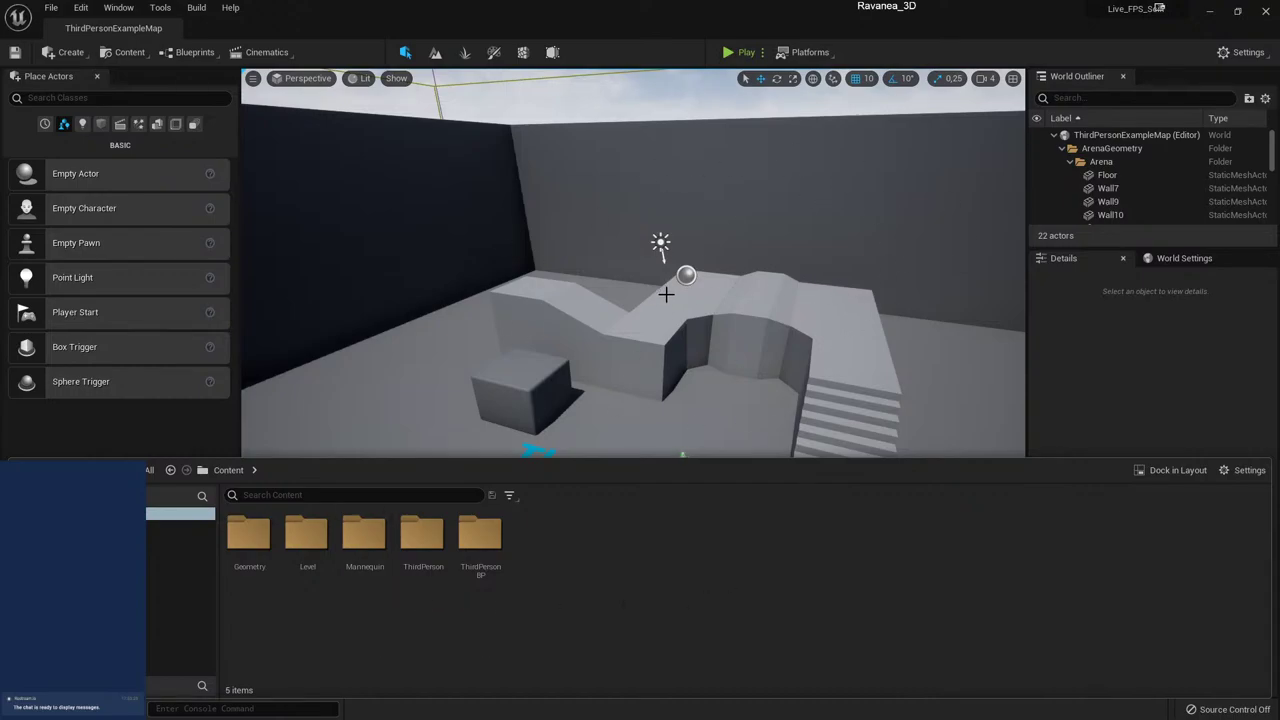
# - Paste a copy of ThirdPersonExampleMap from ThirdPersonBP/Maps into the Level folder
pyautogui.scroll(-2, 674, 426)
pyautogui.scroll(-2, 674, 426)
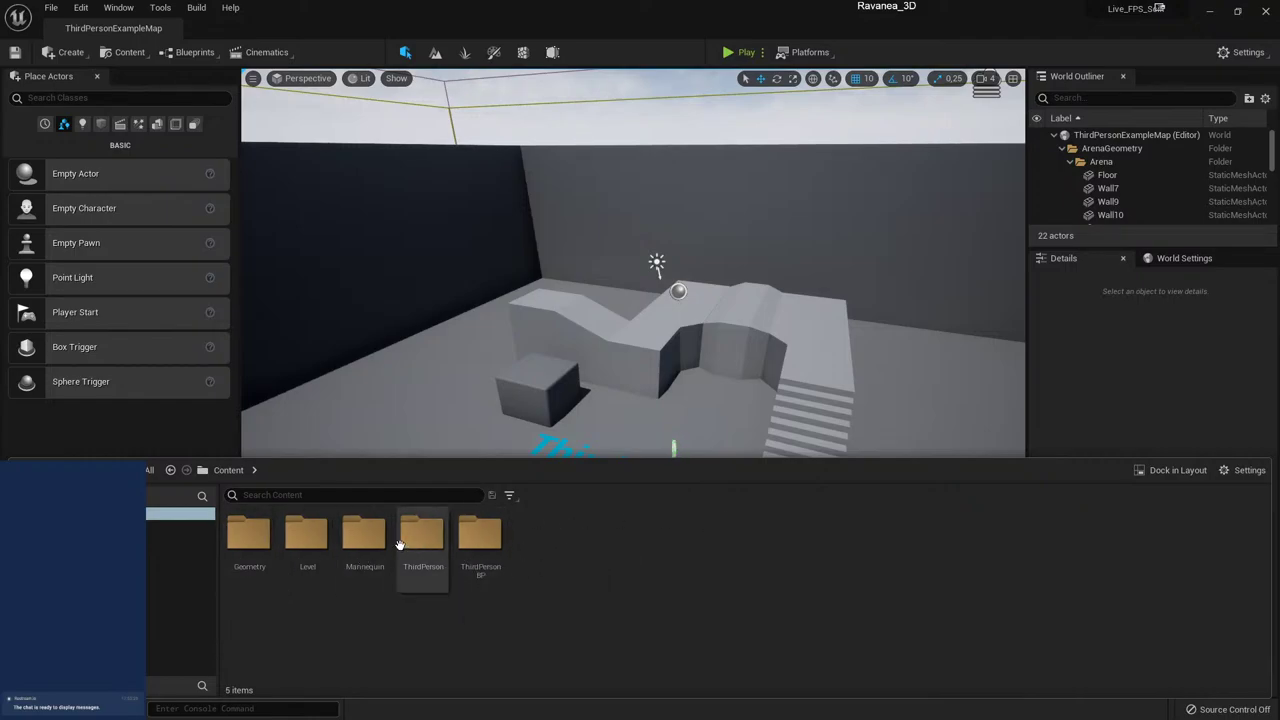
pyautogui.doubleClick(483, 550)
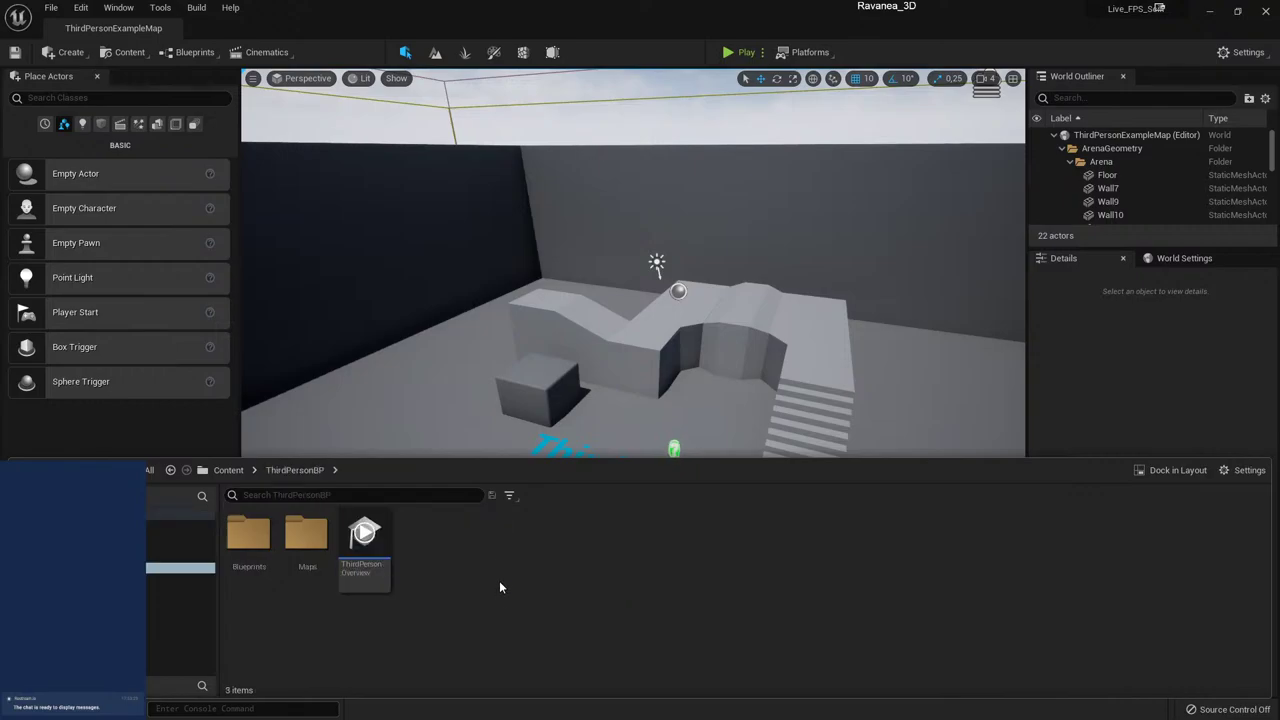
pyautogui.doubleClick(328, 535)
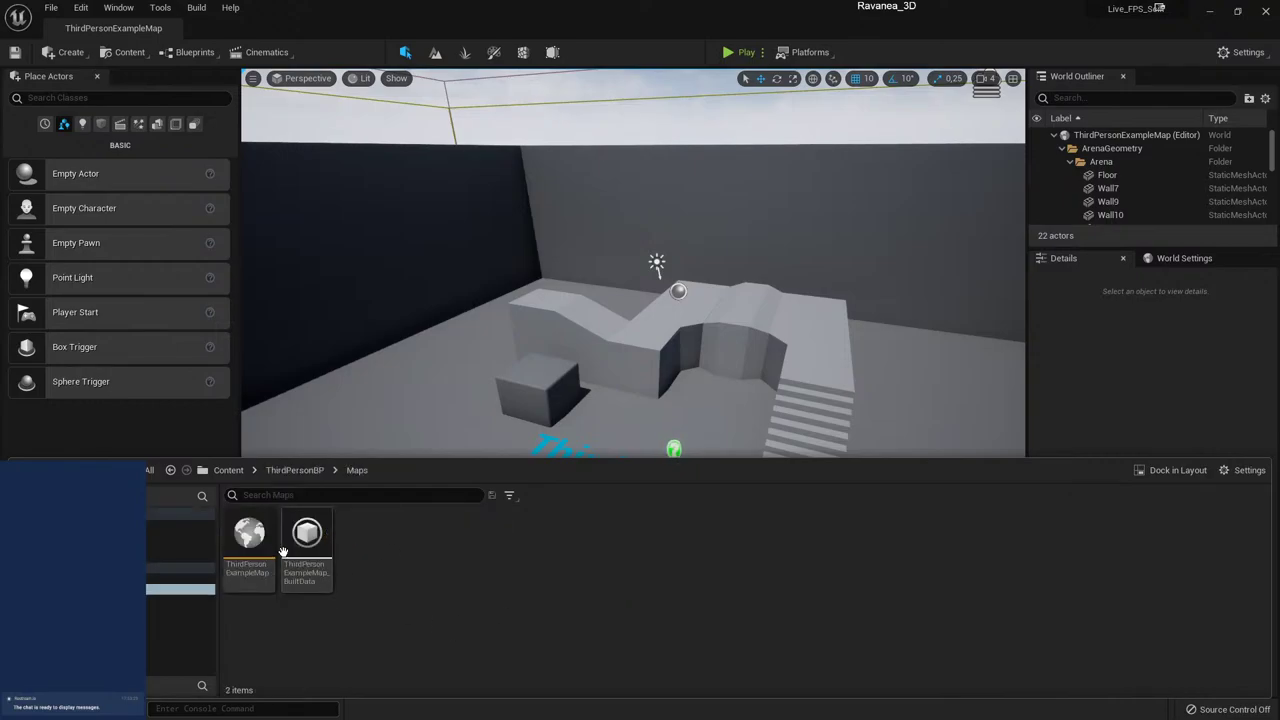
pyautogui.click(248, 540)
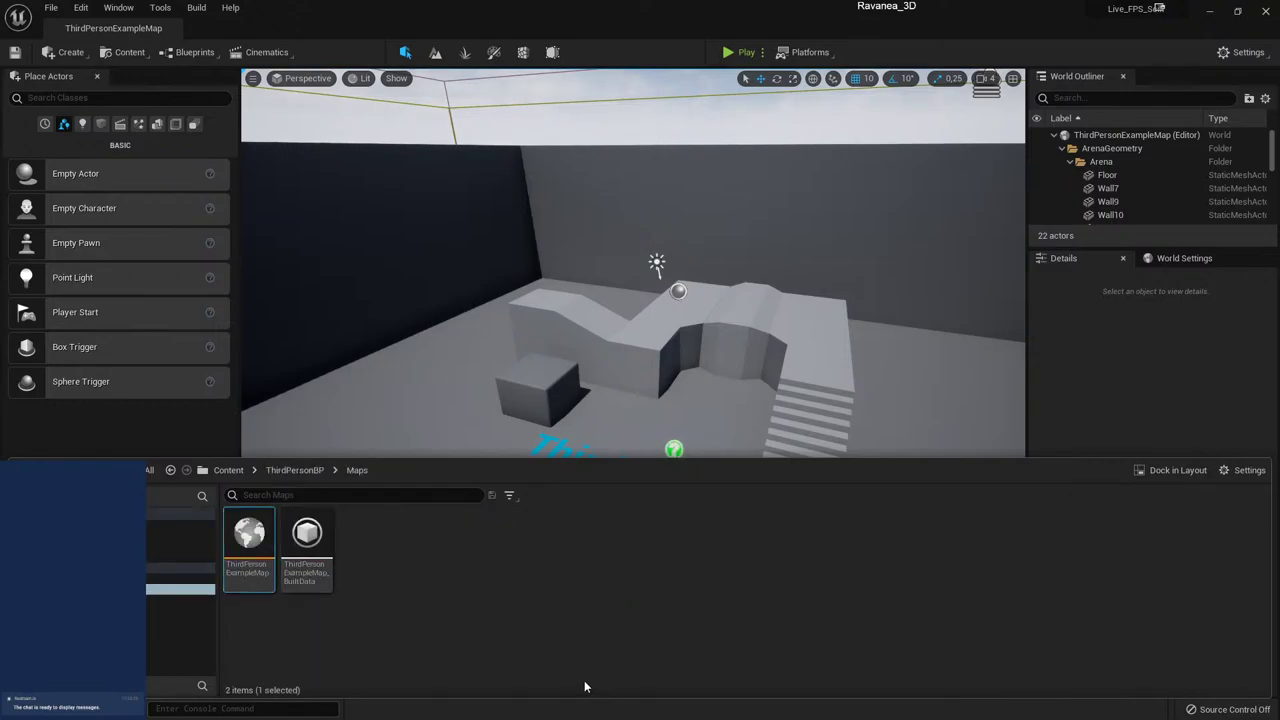
pyautogui.click(228, 471)
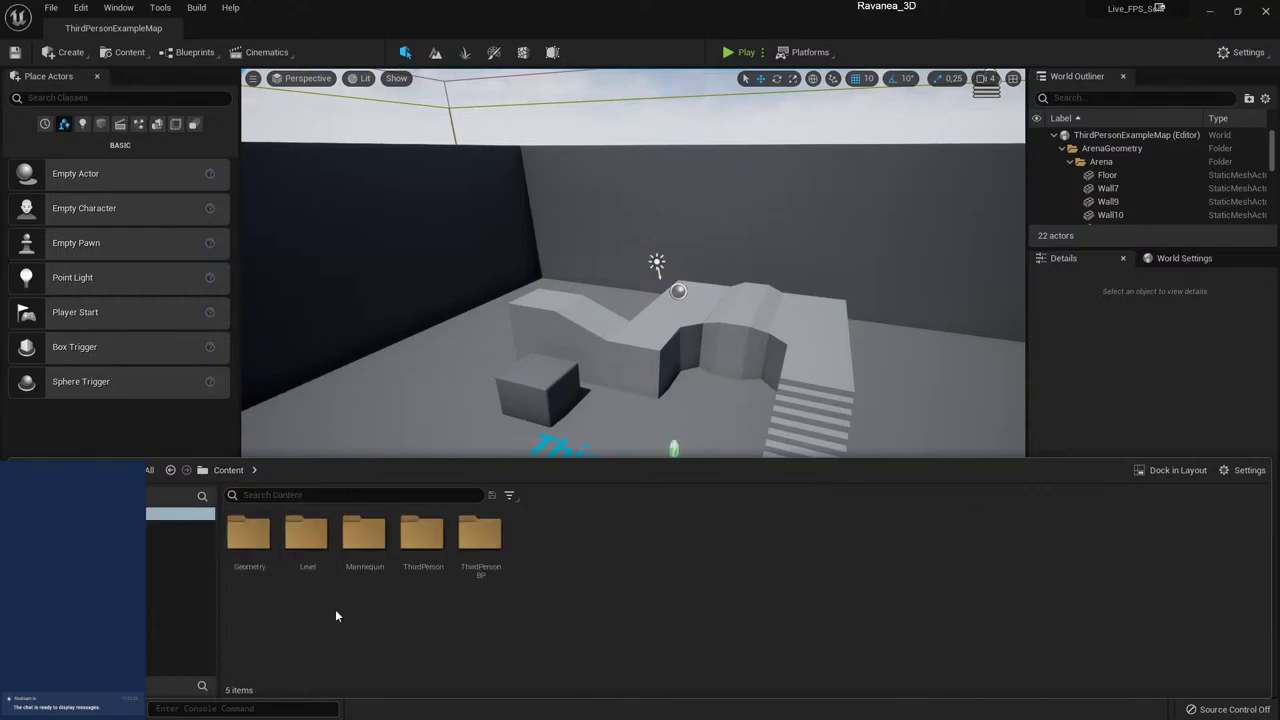
pyautogui.doubleClick(315, 558)
pyautogui.hotkey('ctrl', 'v')
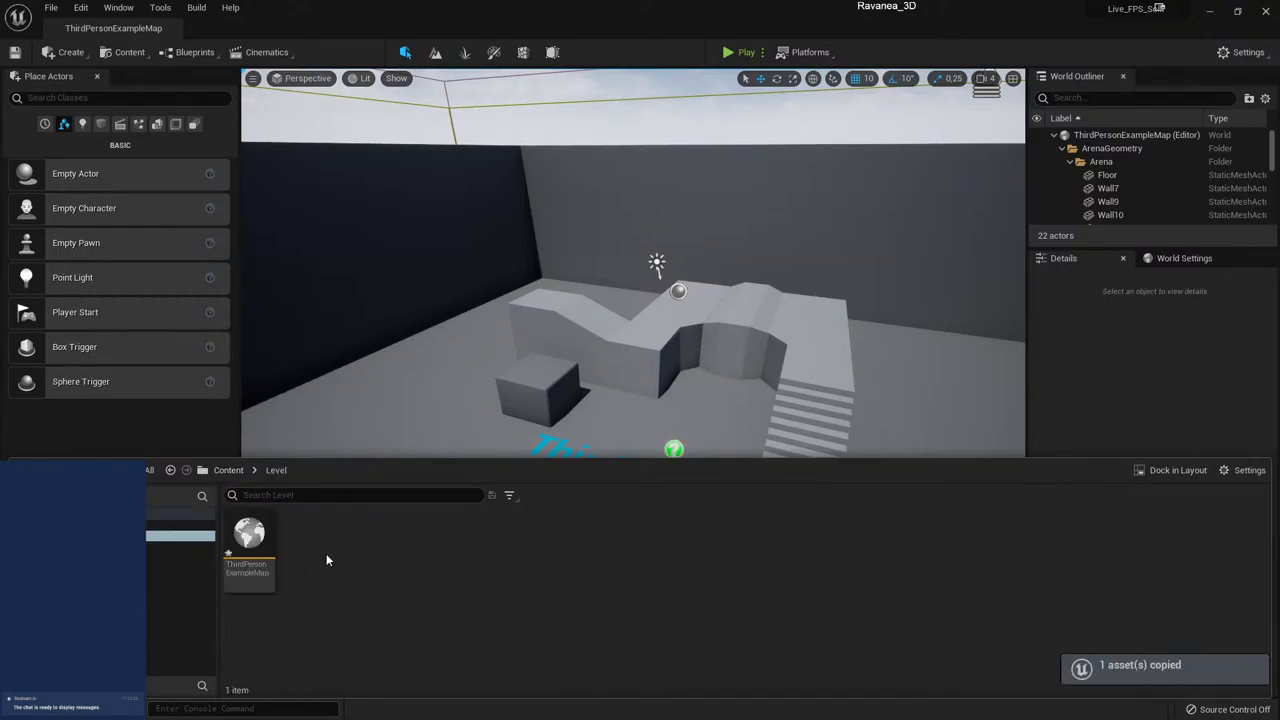
# - Rename the pasted map to Space
pyautogui.press('F2')
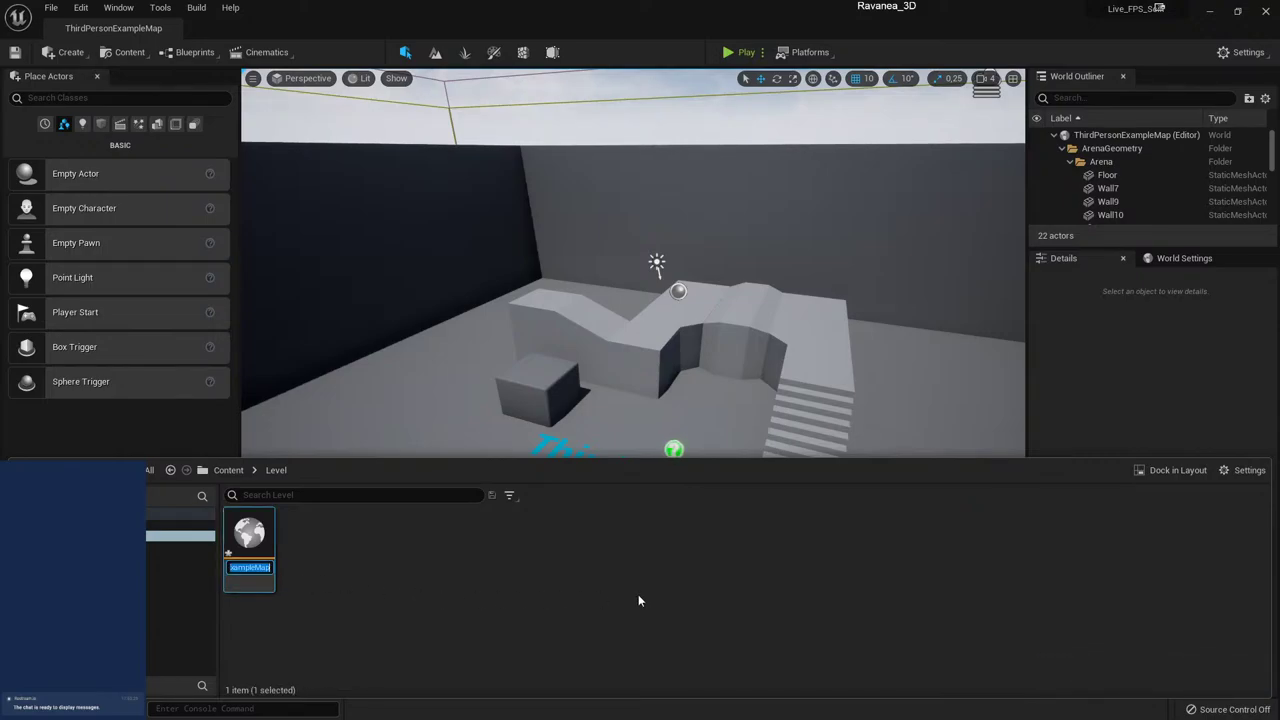
pyautogui.write('Space')
pyautogui.press('Return')
pyautogui.click(362, 576)
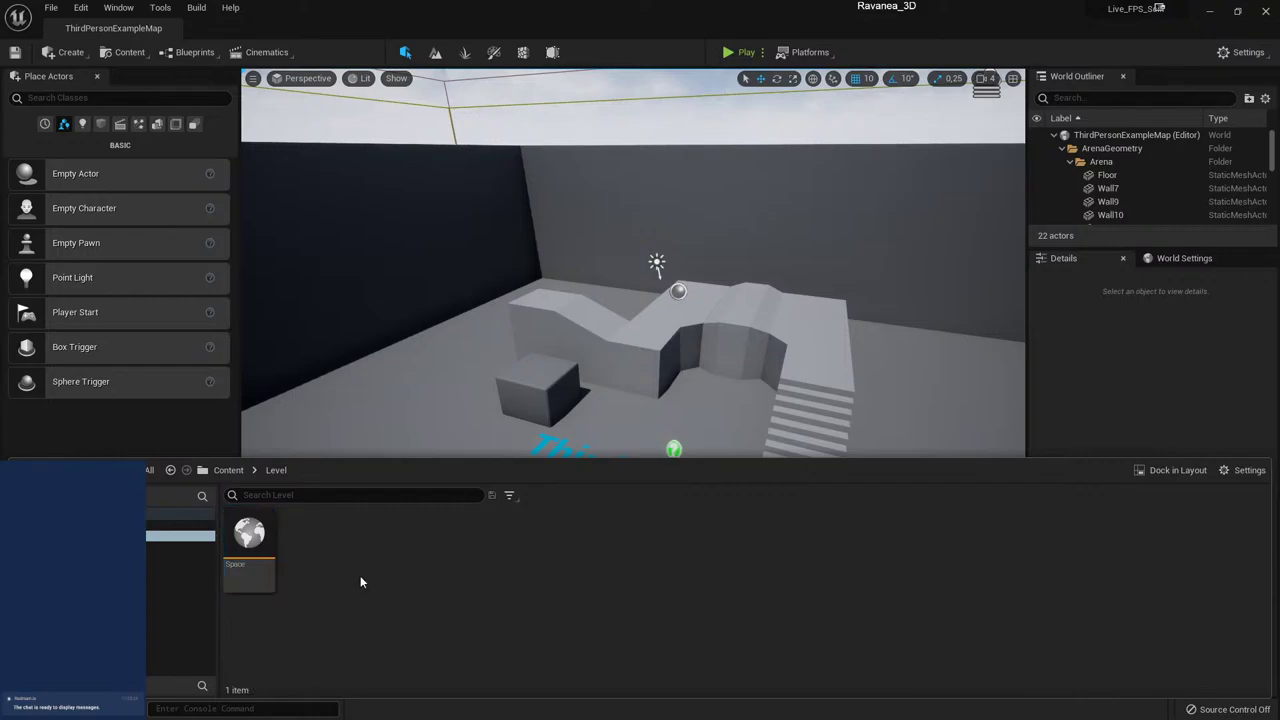
# - Add a new level asset named Menu_Level to Content/Level beside Space
pyautogui.rightClick(343, 577)
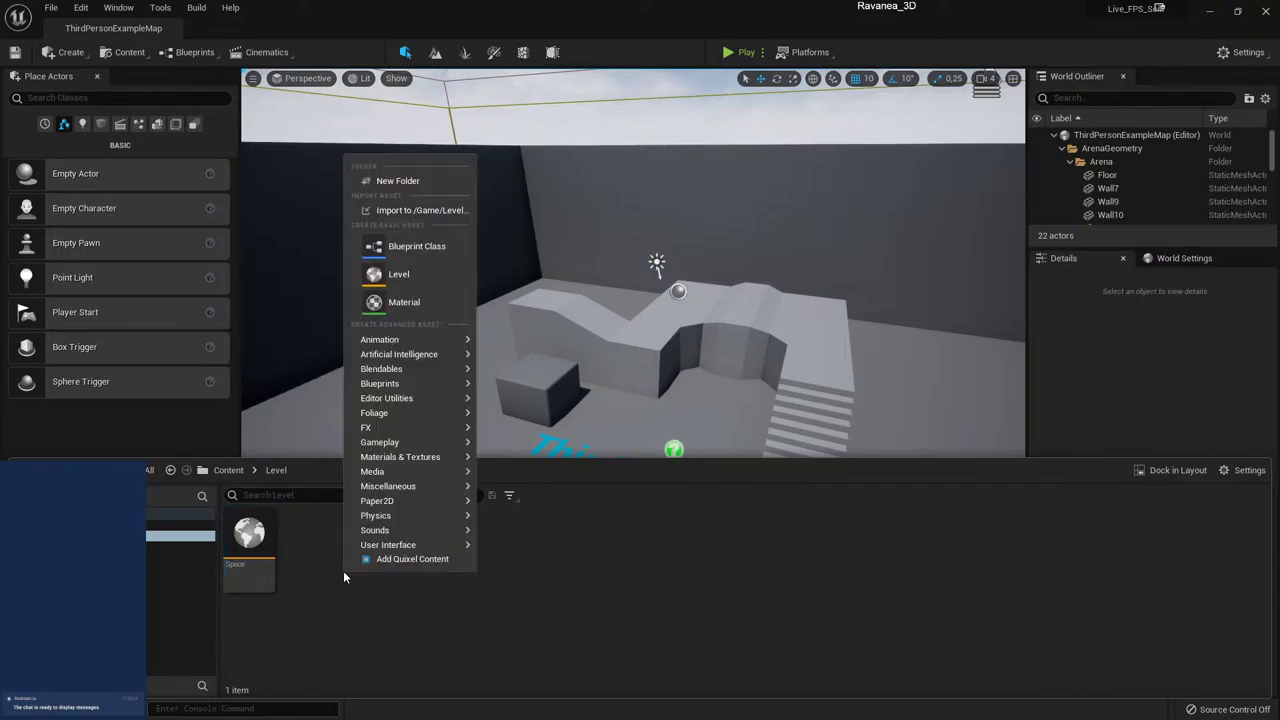
pyautogui.click(400, 274)
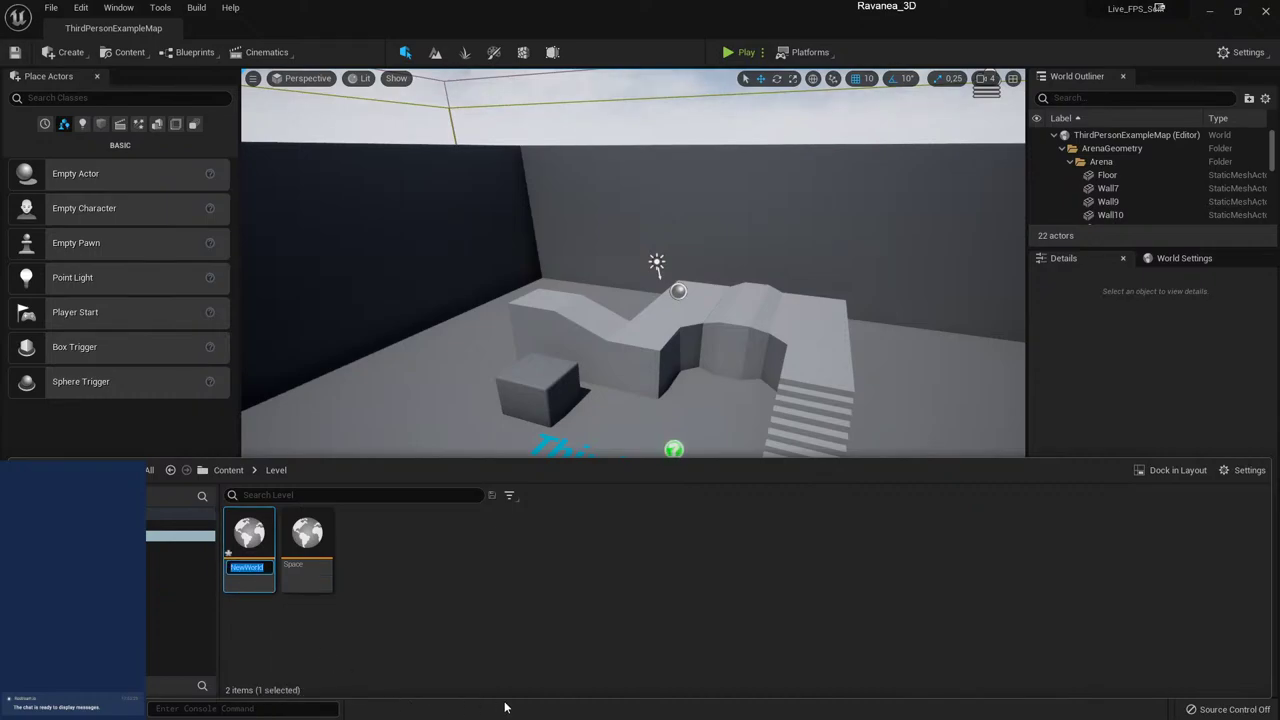
pyautogui.write('Menu_Le')
pyautogui.write('vel')
pyautogui.press('Return')
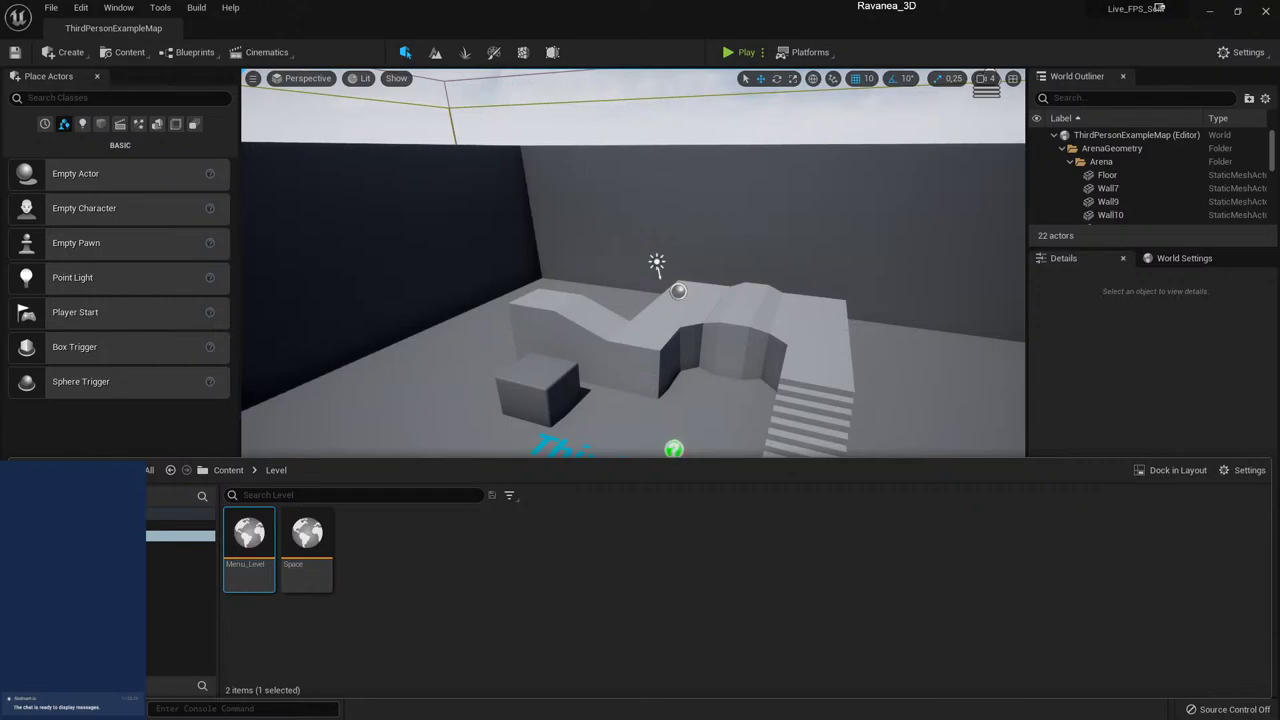
pyautogui.click(348, 607)
# - Go to Project Settings from the Edit menu and show the Engine > Input page
pyautogui.moveTo(242, 586)
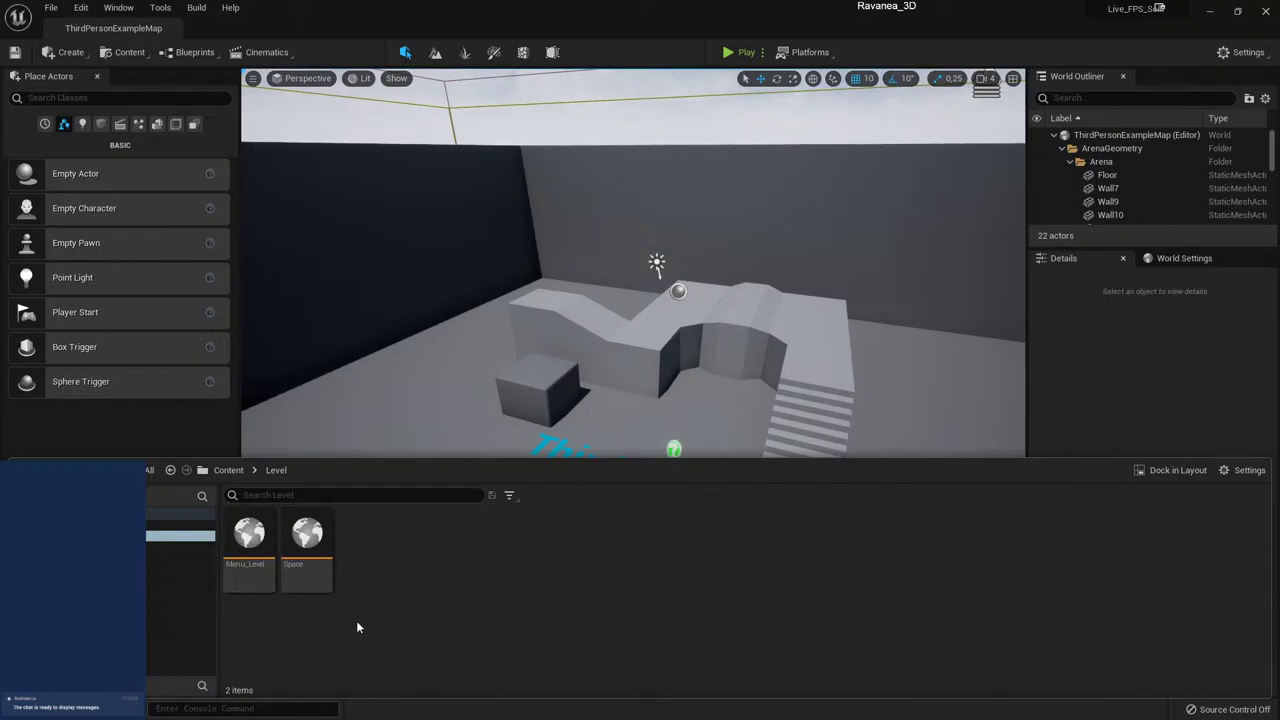
pyautogui.moveTo(250, 541)
pyautogui.click(129, 12)
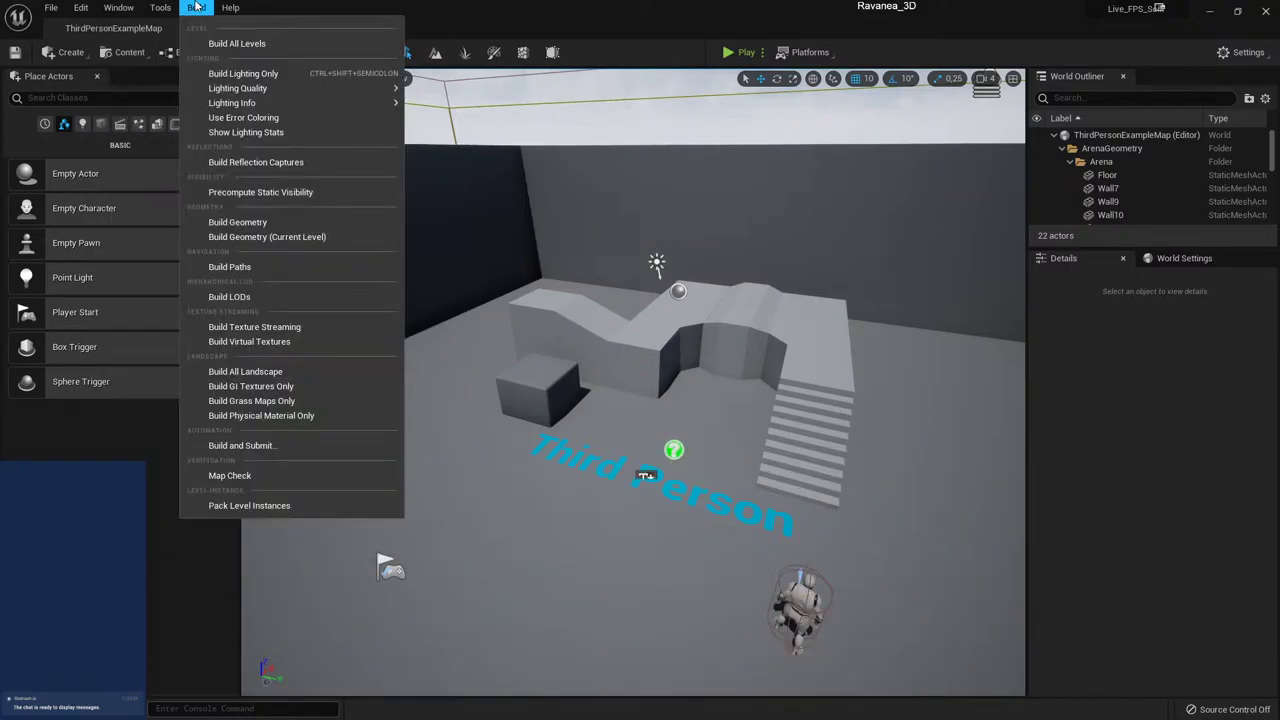
pyautogui.moveTo(213, 9)
pyautogui.moveTo(89, 10)
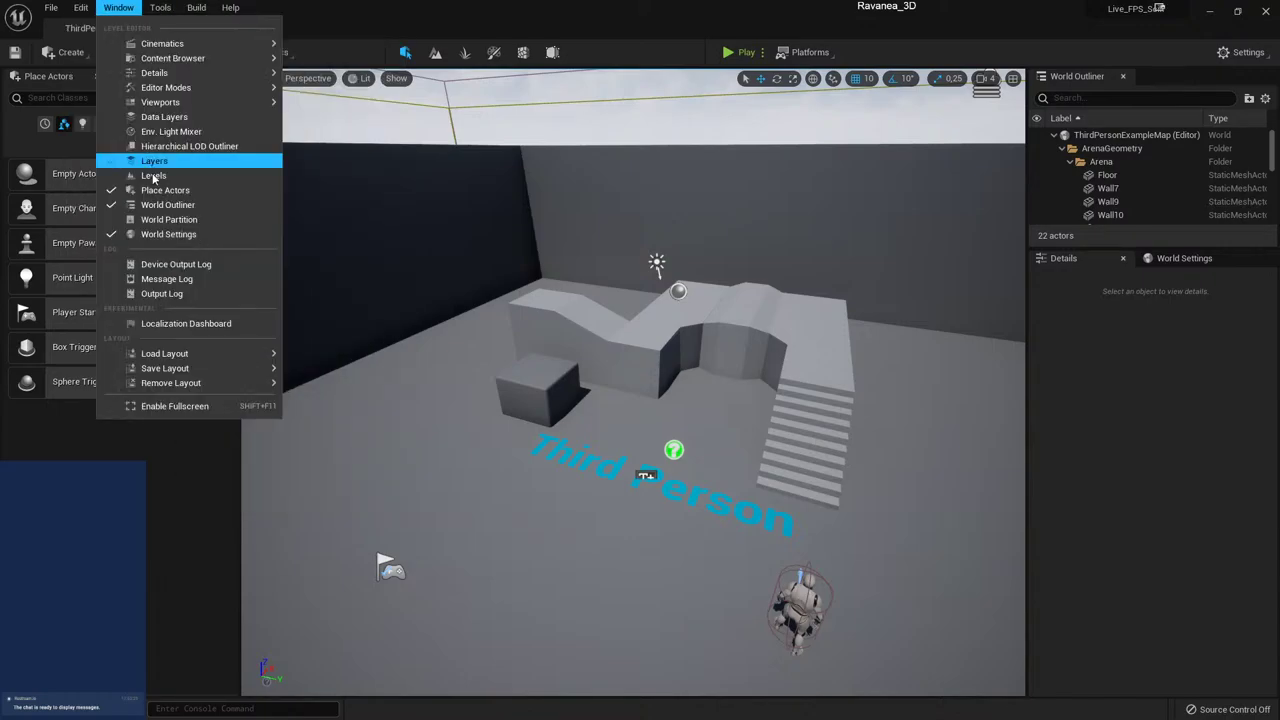
pyautogui.click(116, 207)
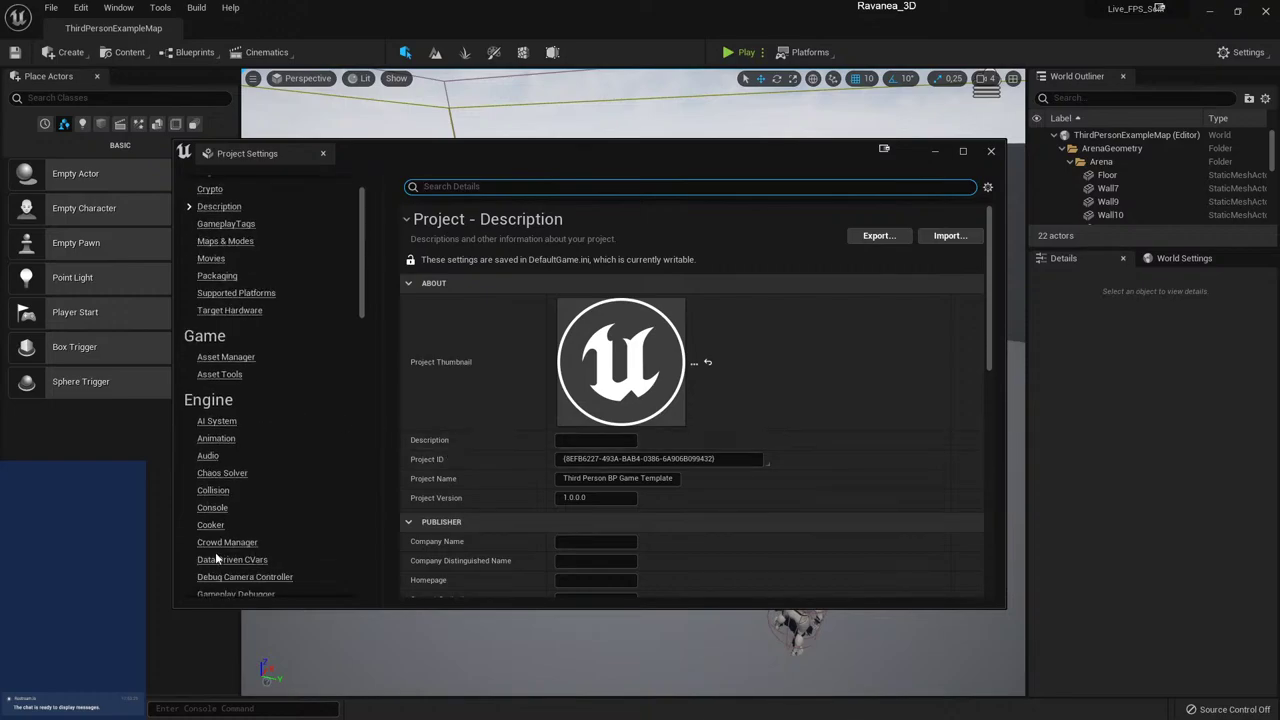
pyautogui.scroll(-3, 225, 540)
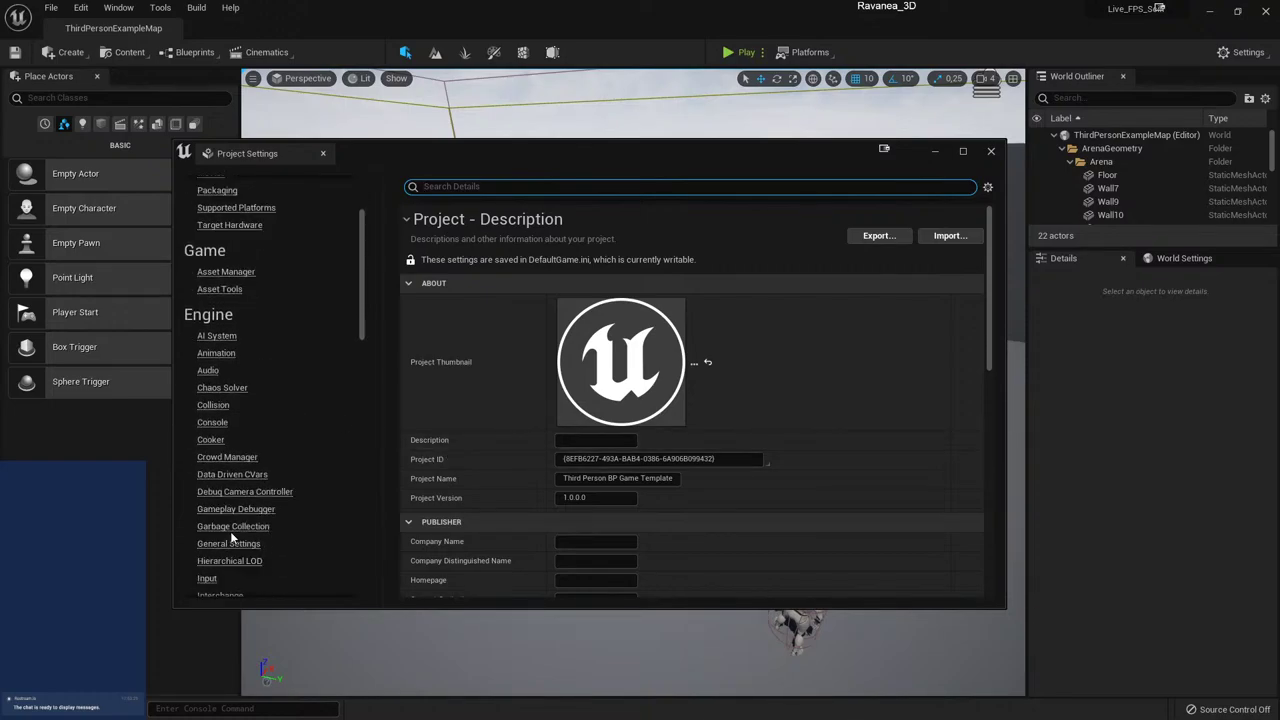
pyautogui.scroll(-2, 230, 531)
pyautogui.click(212, 535)
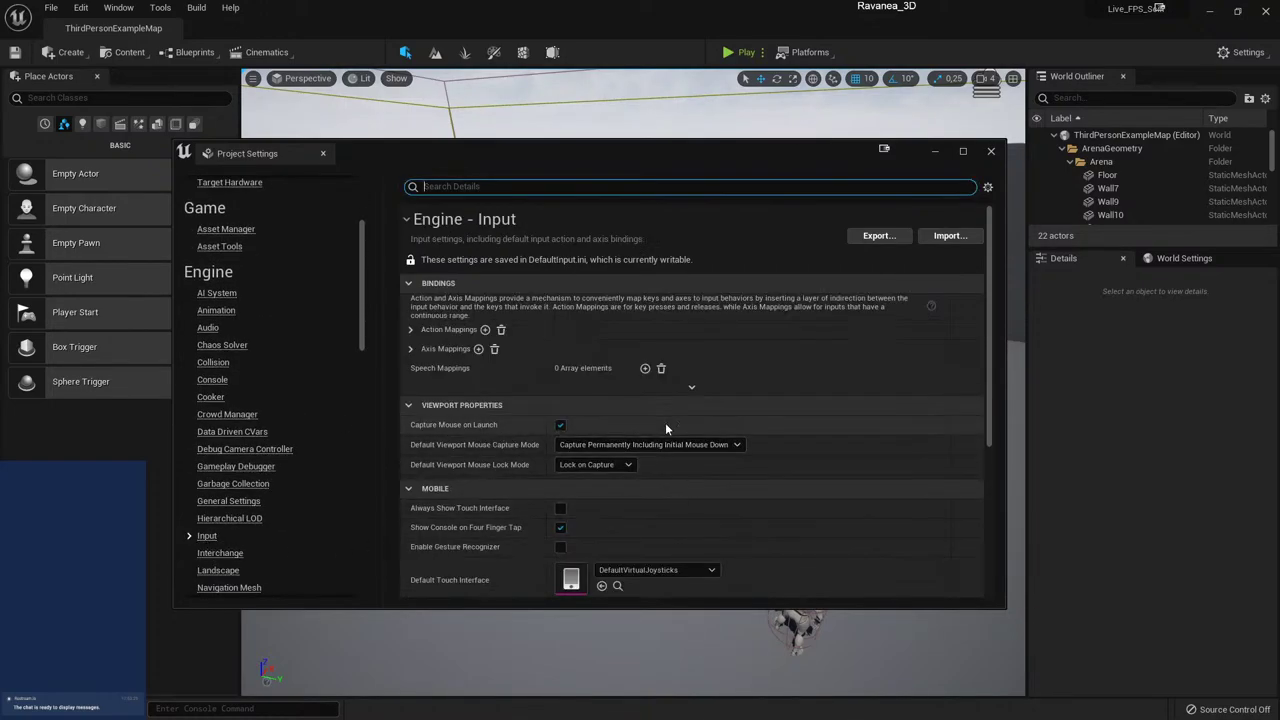
# - Rebind the MoveForward axis mapping from W to Z
pyautogui.click(409, 331)
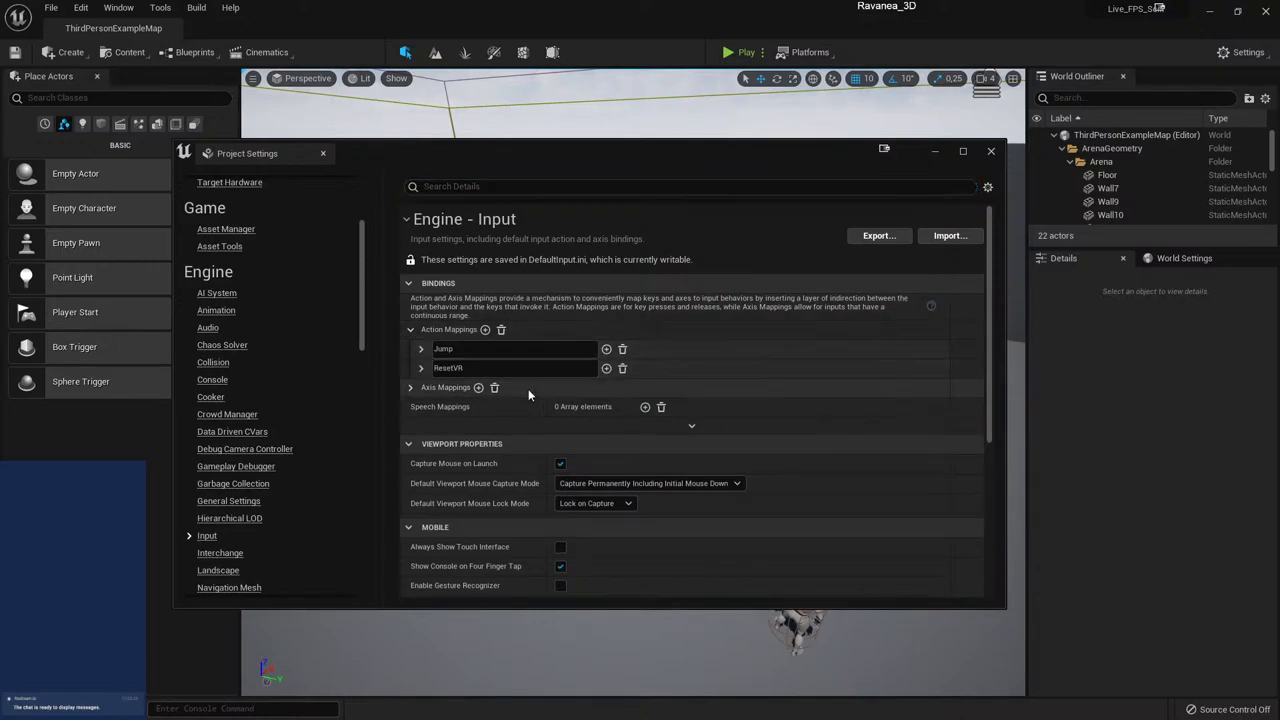
pyautogui.click(412, 388)
pyautogui.click(962, 151)
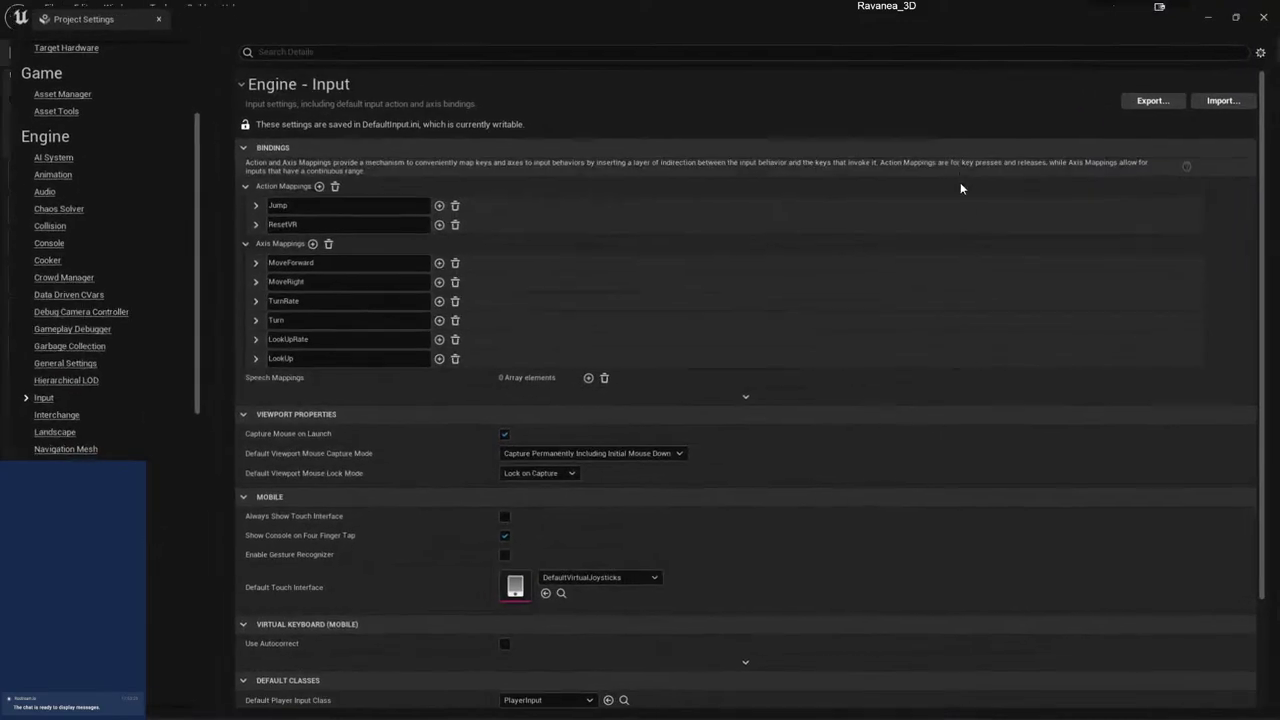
pyautogui.click(247, 260)
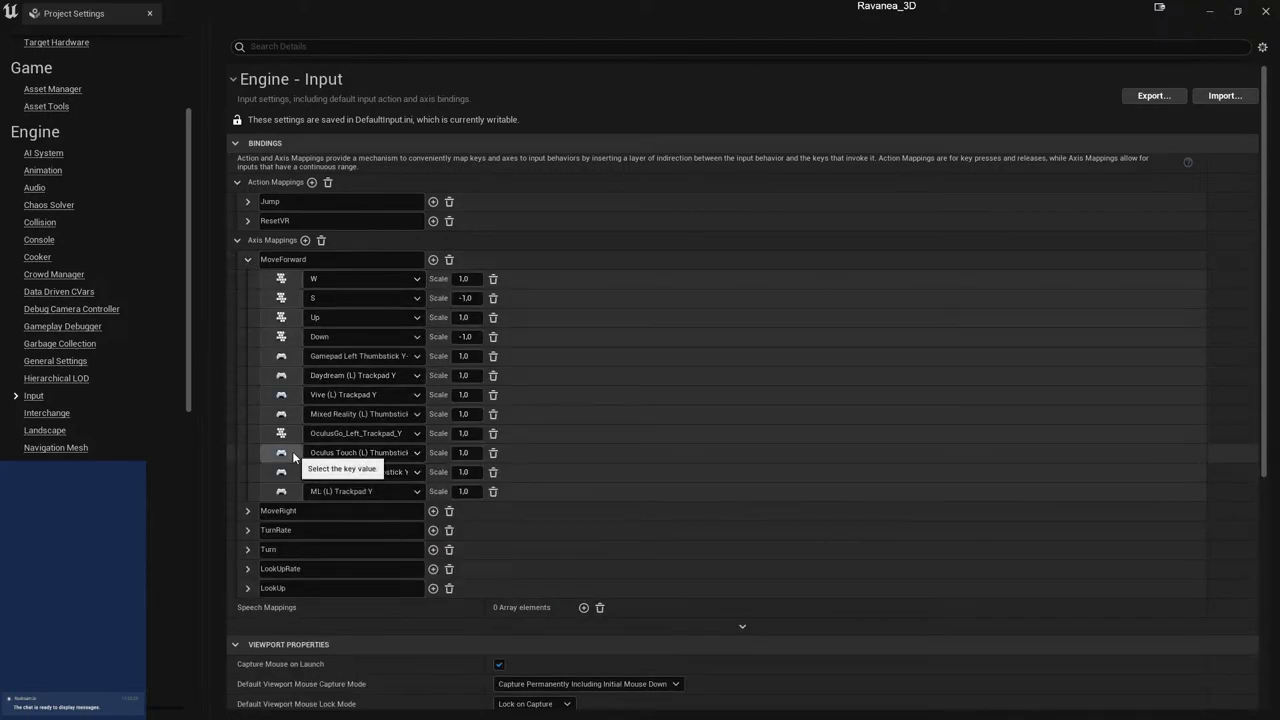
pyautogui.click(352, 284)
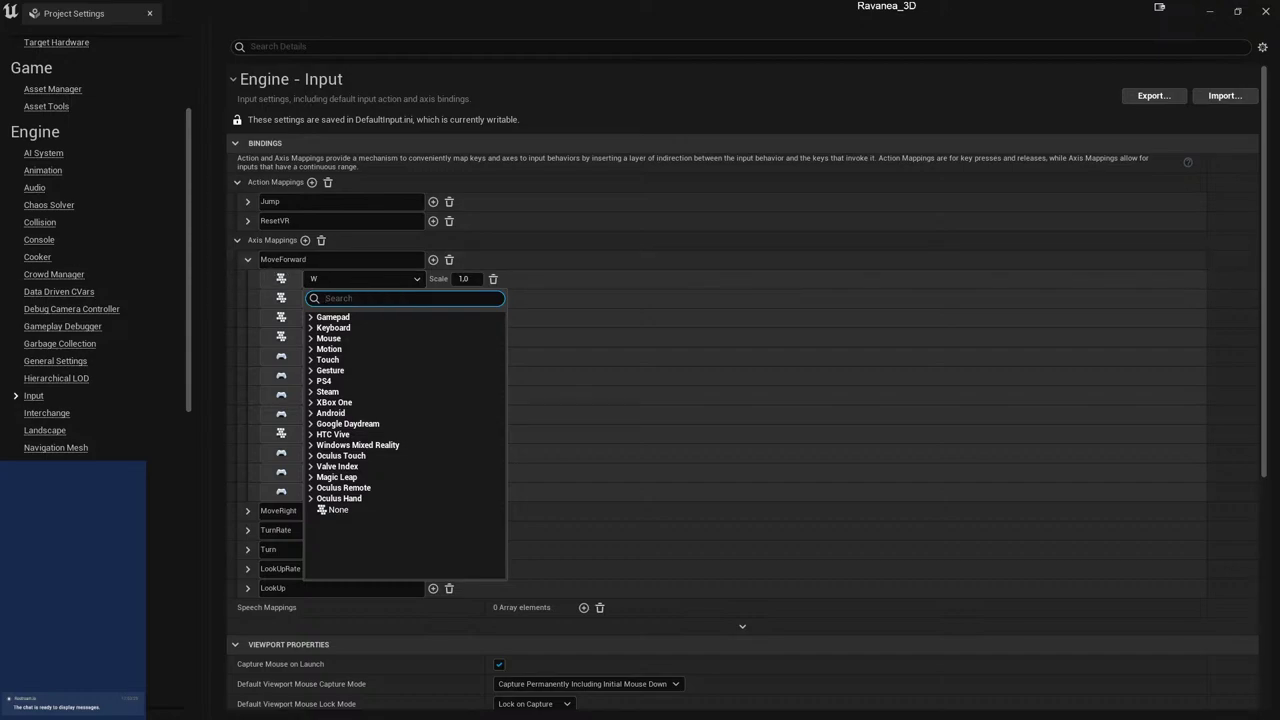
pyautogui.write('z')
pyautogui.click(346, 326)
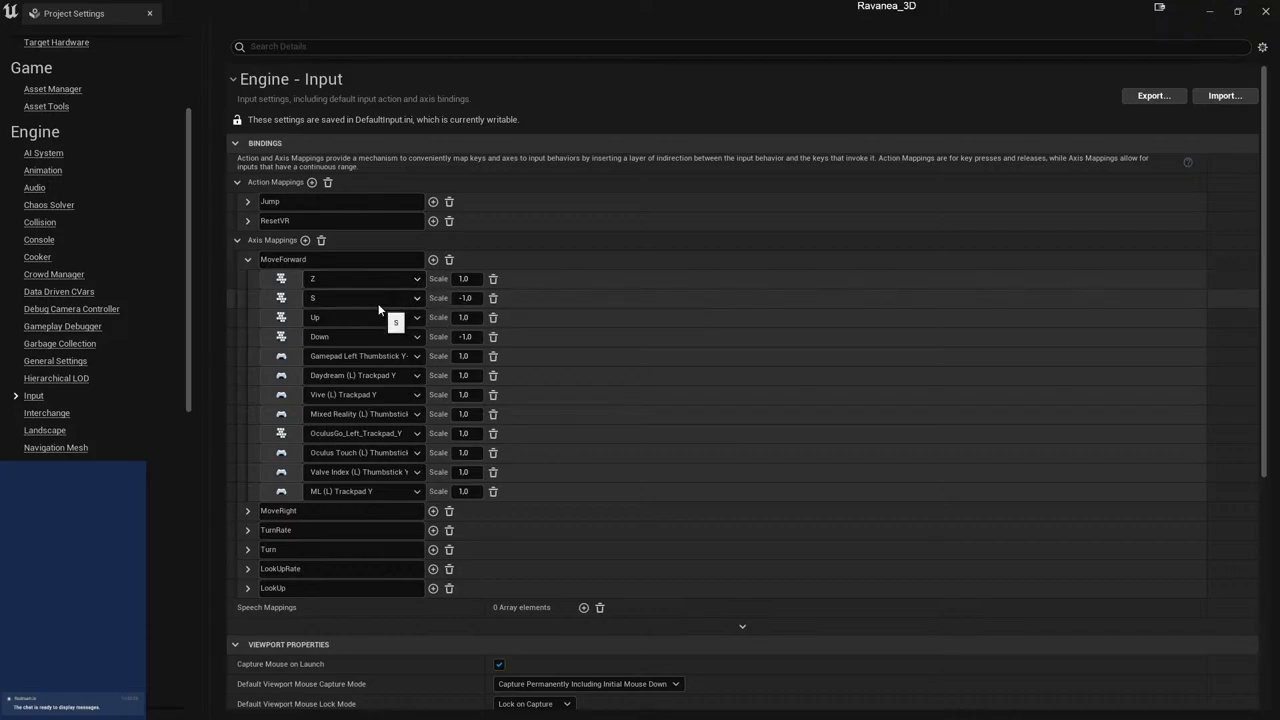
pyautogui.click(249, 260)
# - Rebind MoveRight's first key from A to Q, leaving D unchanged
pyautogui.click(247, 280)
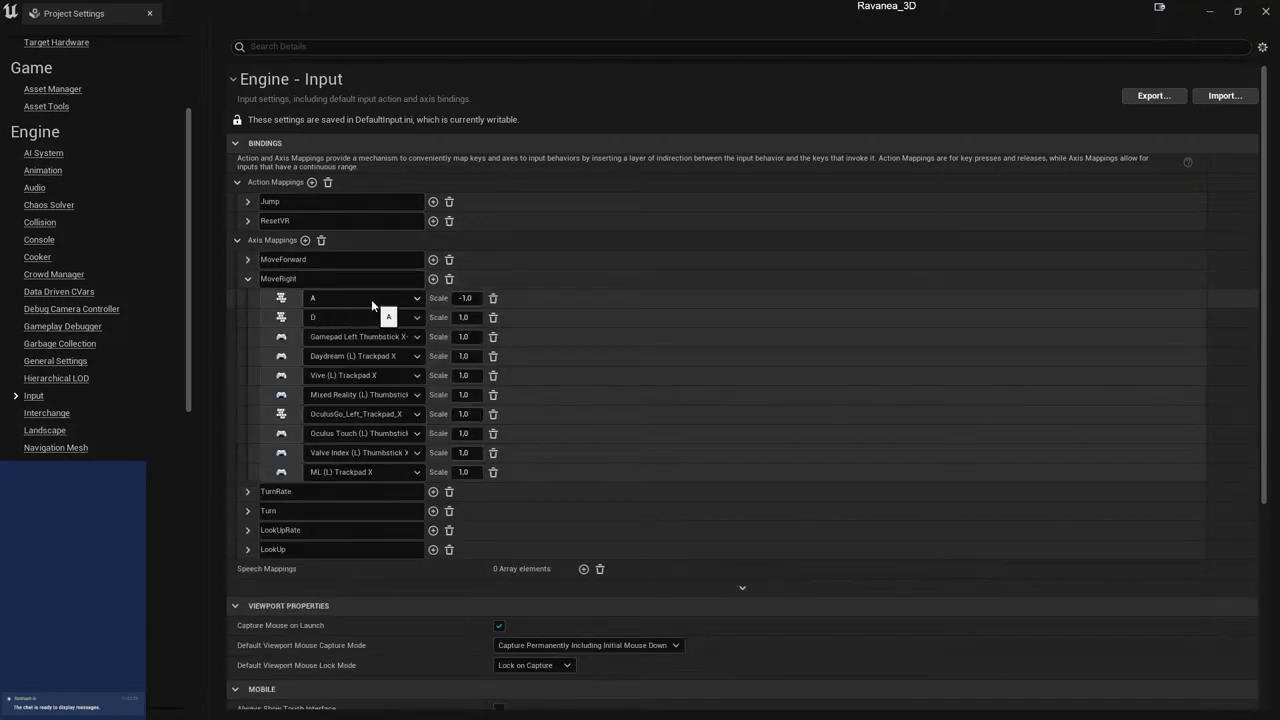
pyautogui.click(369, 298)
pyautogui.write('d')
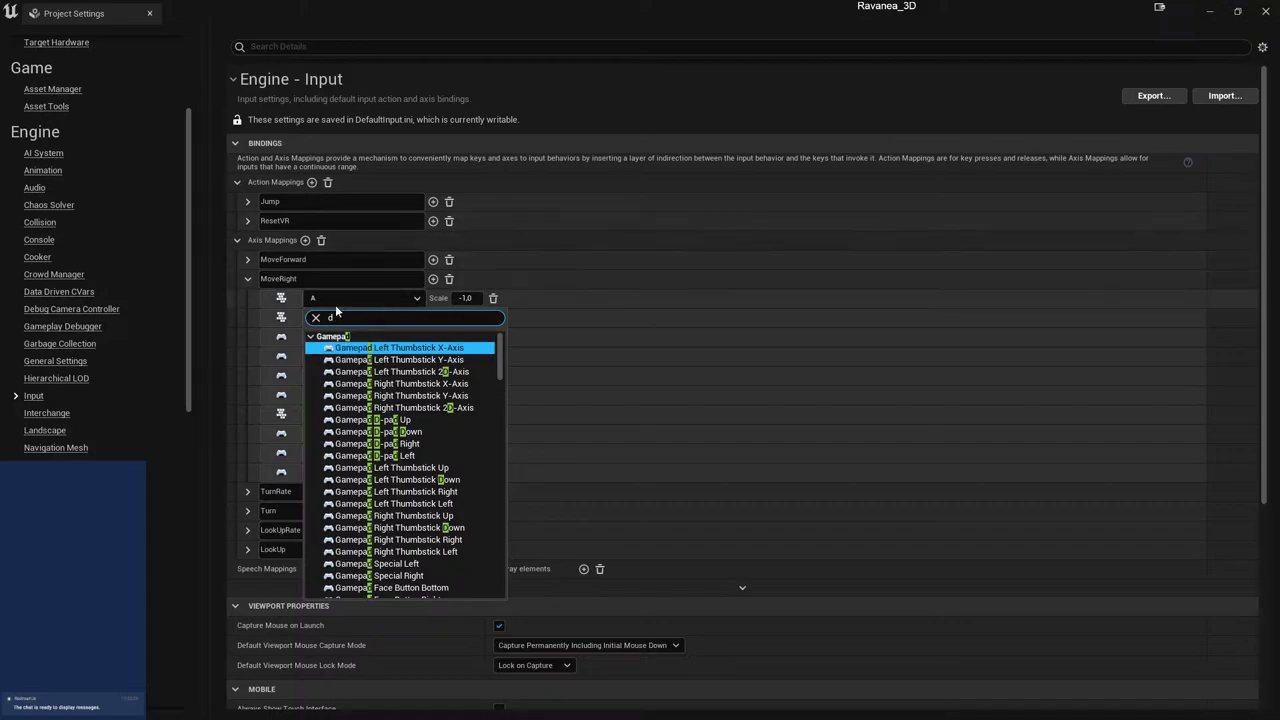
pyautogui.click(335, 304)
pyautogui.click(355, 296)
pyautogui.write('q')
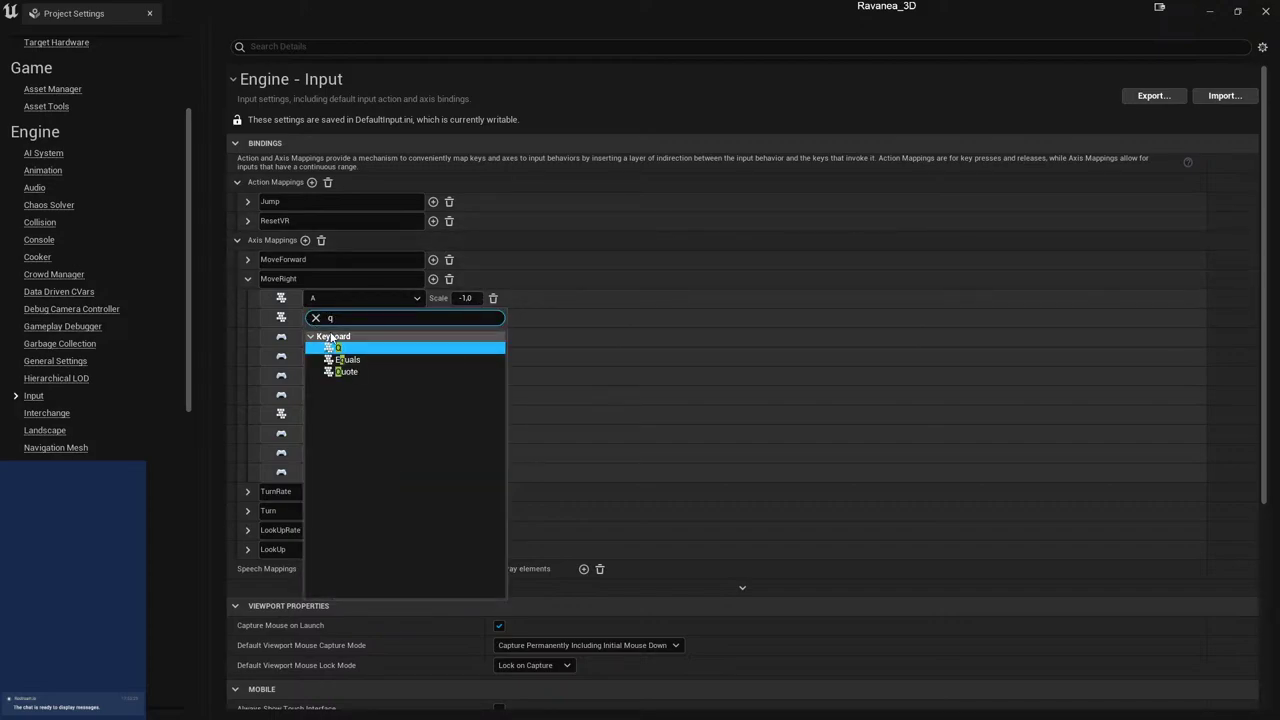
pyautogui.click(418, 350)
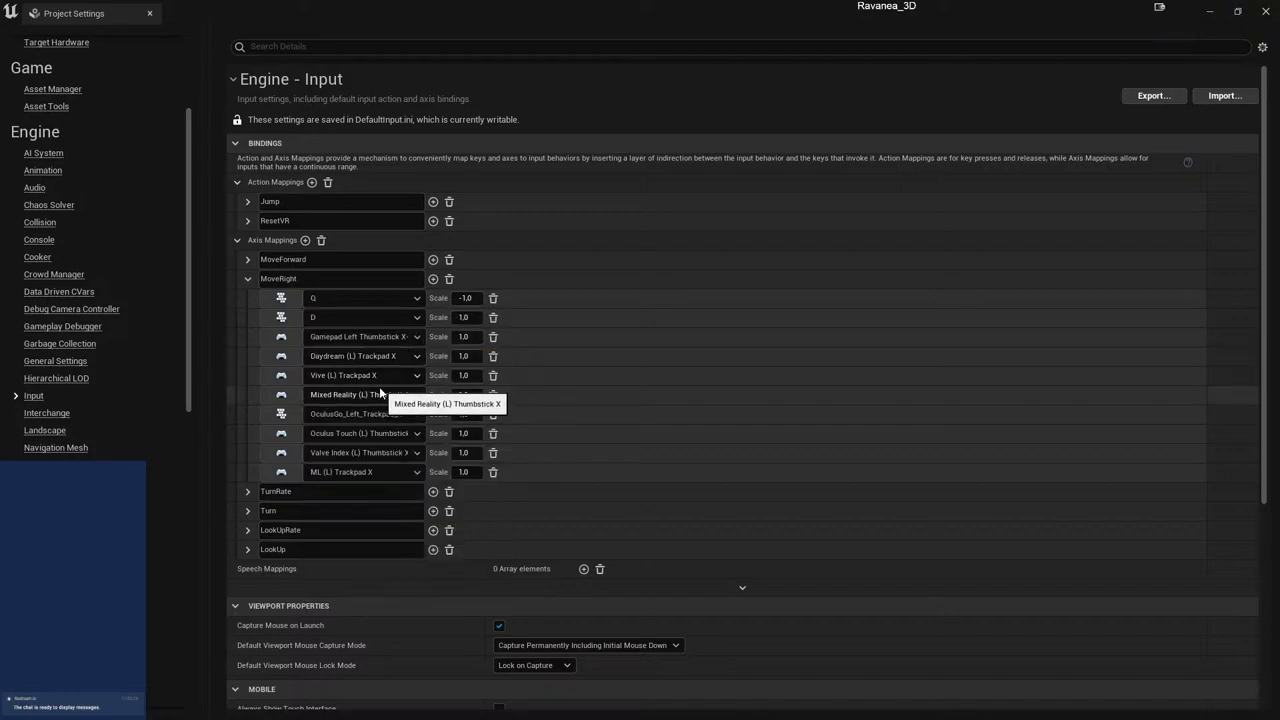
pyautogui.click(359, 320)
pyautogui.click(372, 322)
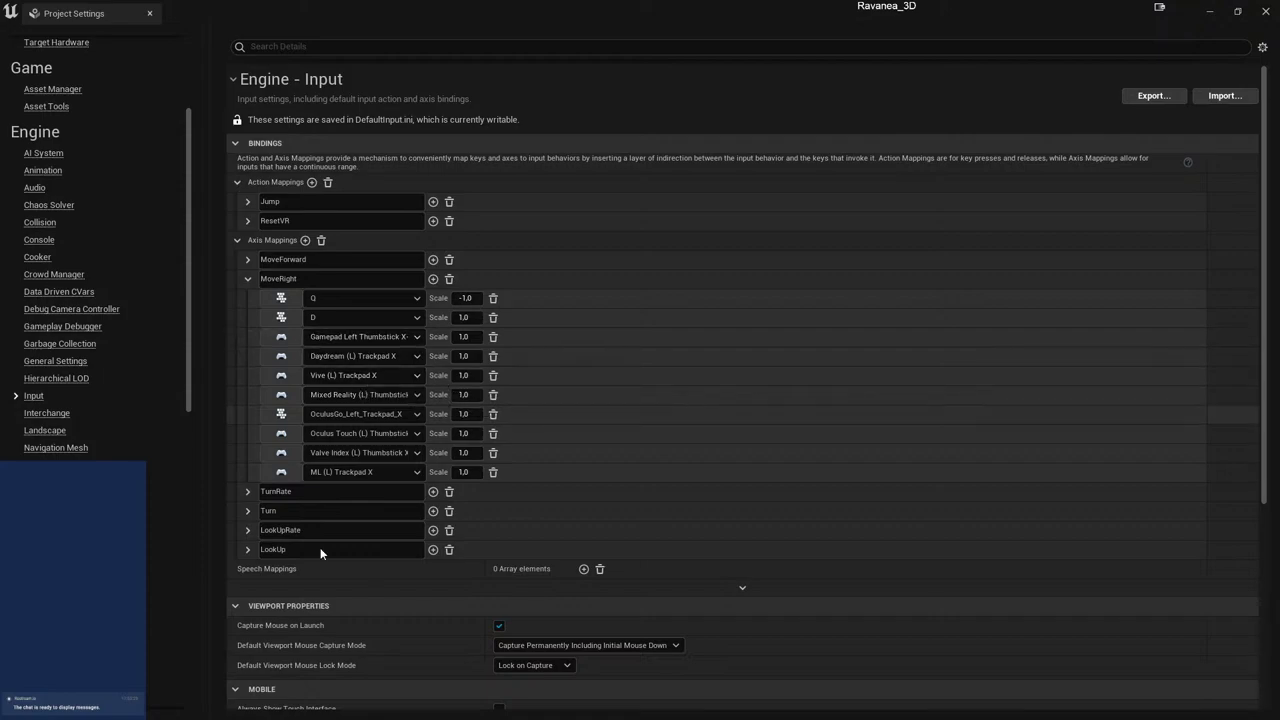
# - Delete the ResetVR action mapping, then re-expand Axis Mappings with MoveRight collapsed
pyautogui.scroll(-2, 320, 547)
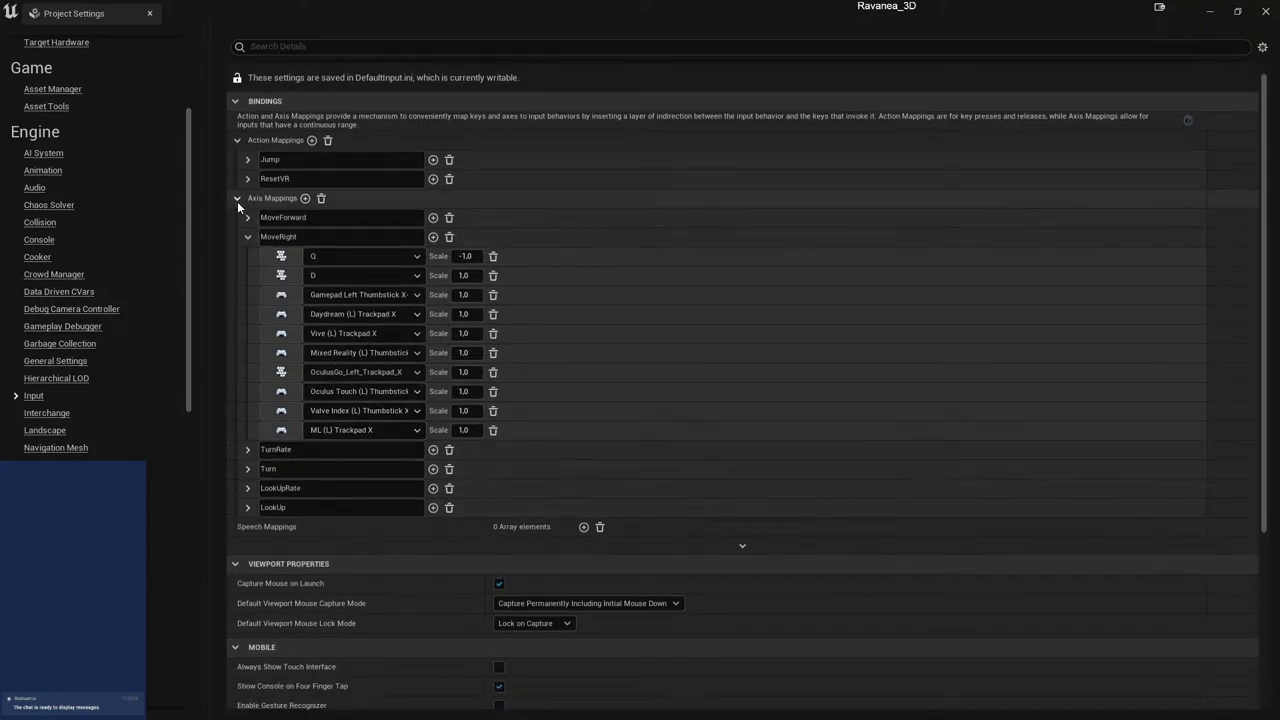
pyautogui.click(237, 200)
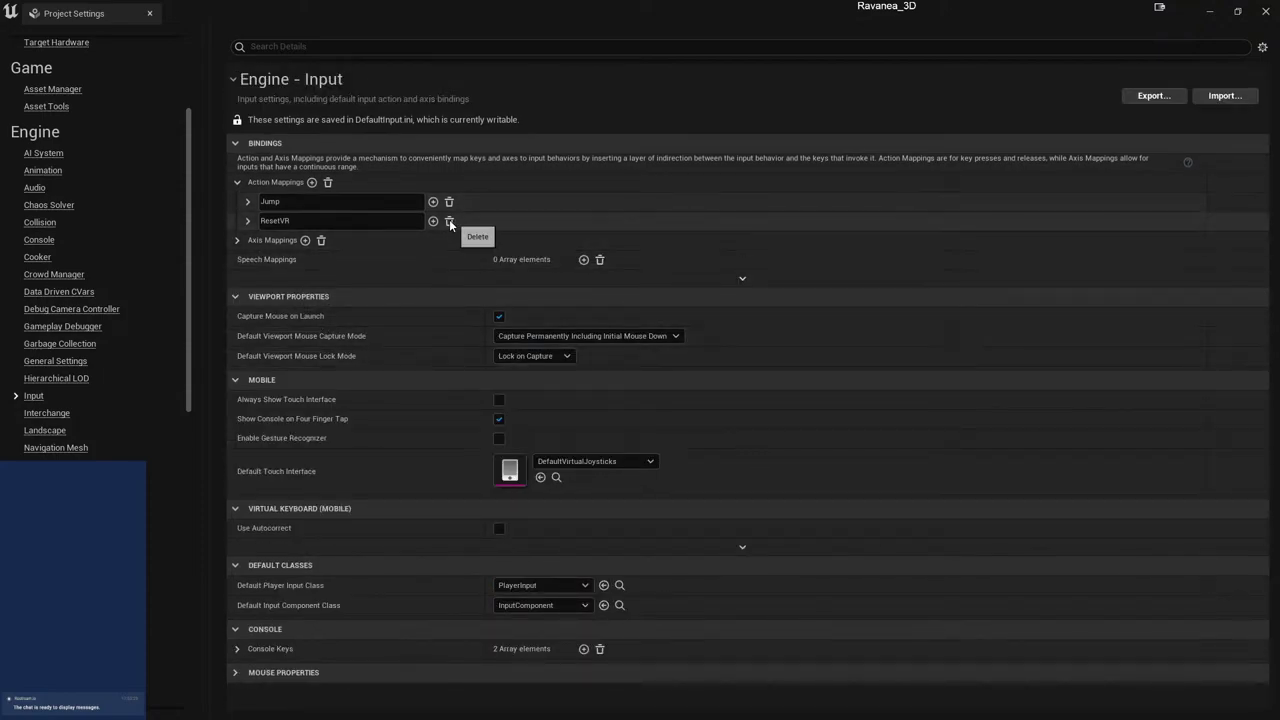
pyautogui.click(248, 220)
pyautogui.click(248, 220)
pyautogui.click(449, 221)
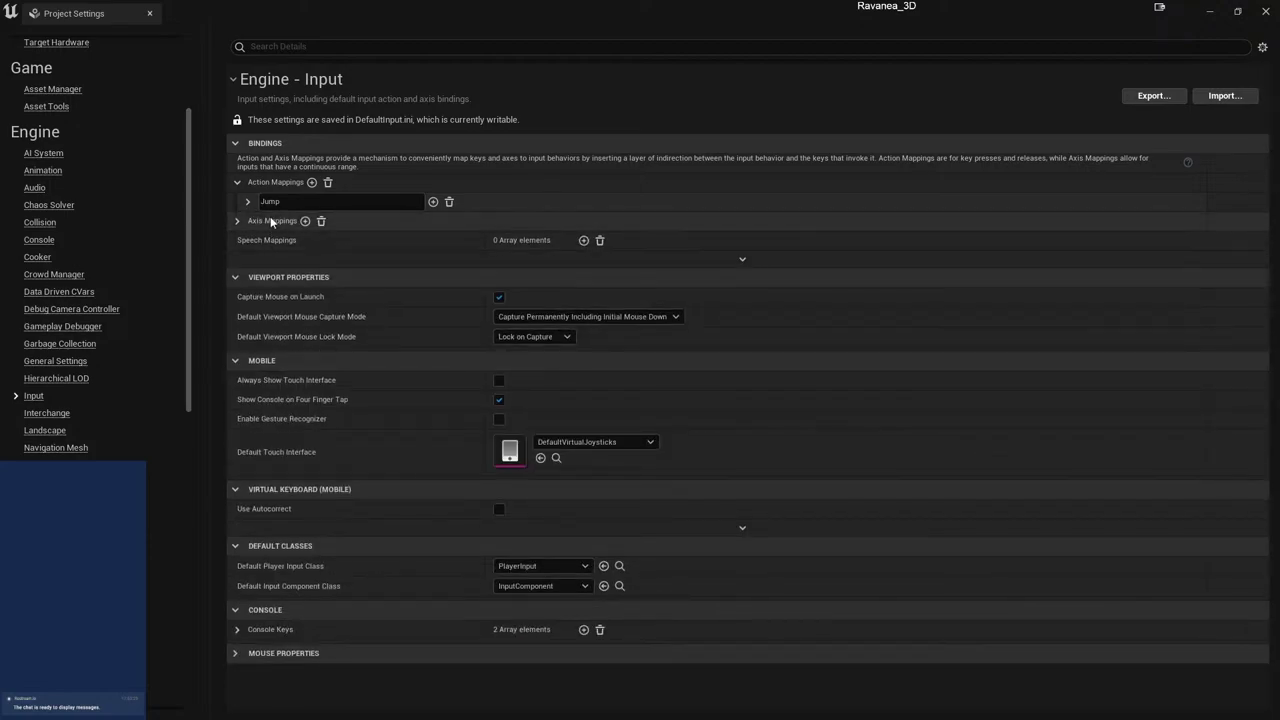
pyautogui.click(237, 220)
pyautogui.scroll(-1, 321, 446)
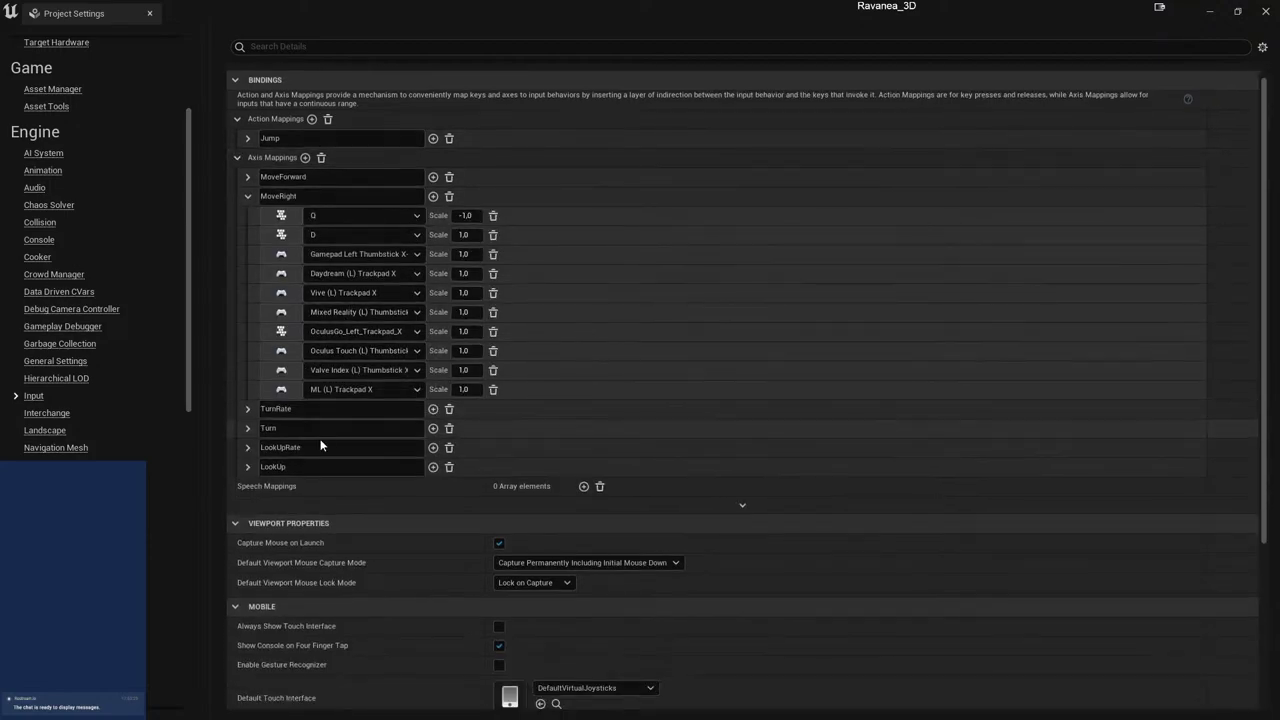
pyautogui.scroll(1, 313, 439)
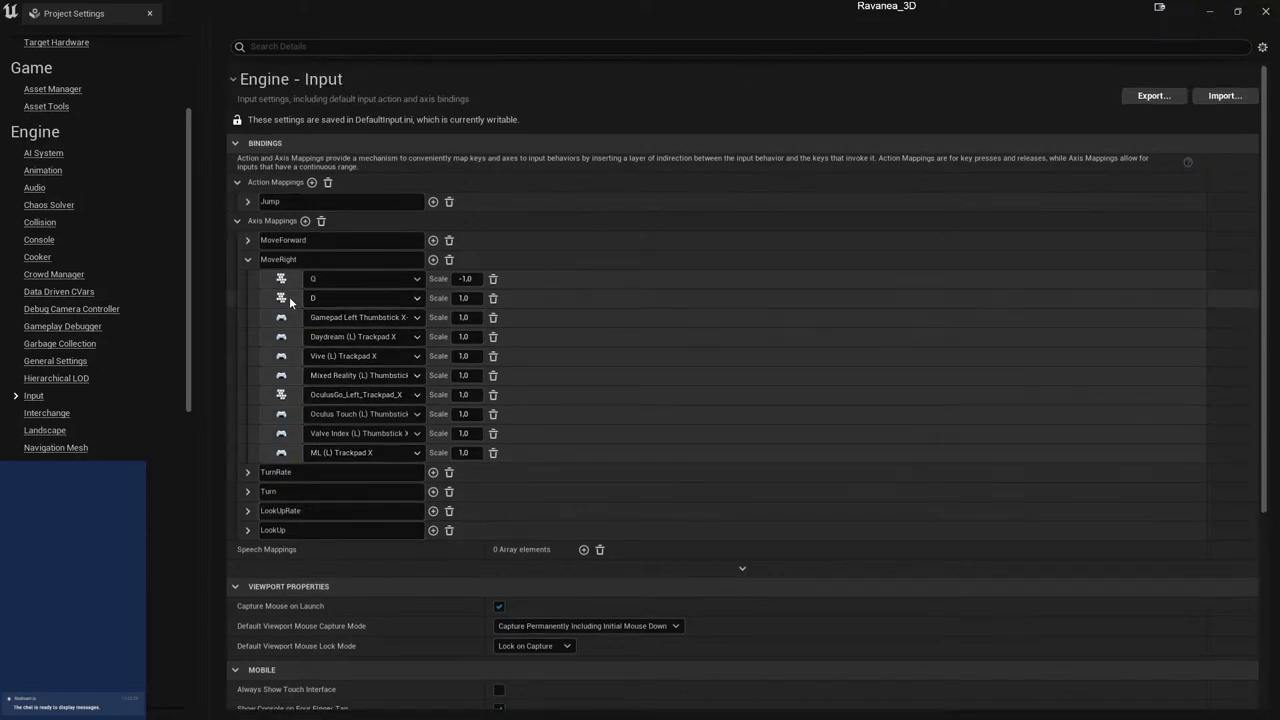
pyautogui.click(248, 257)
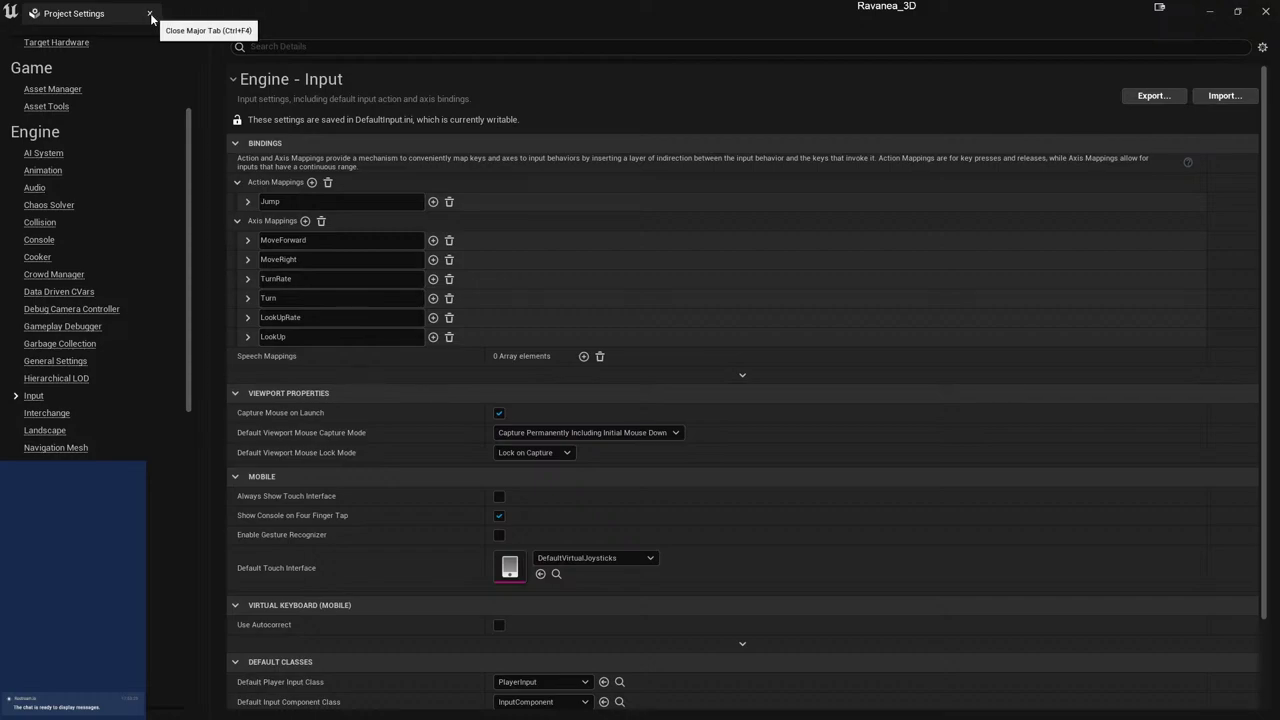
# - Close Project Settings and return to the level viewport
pyautogui.click(150, 15)
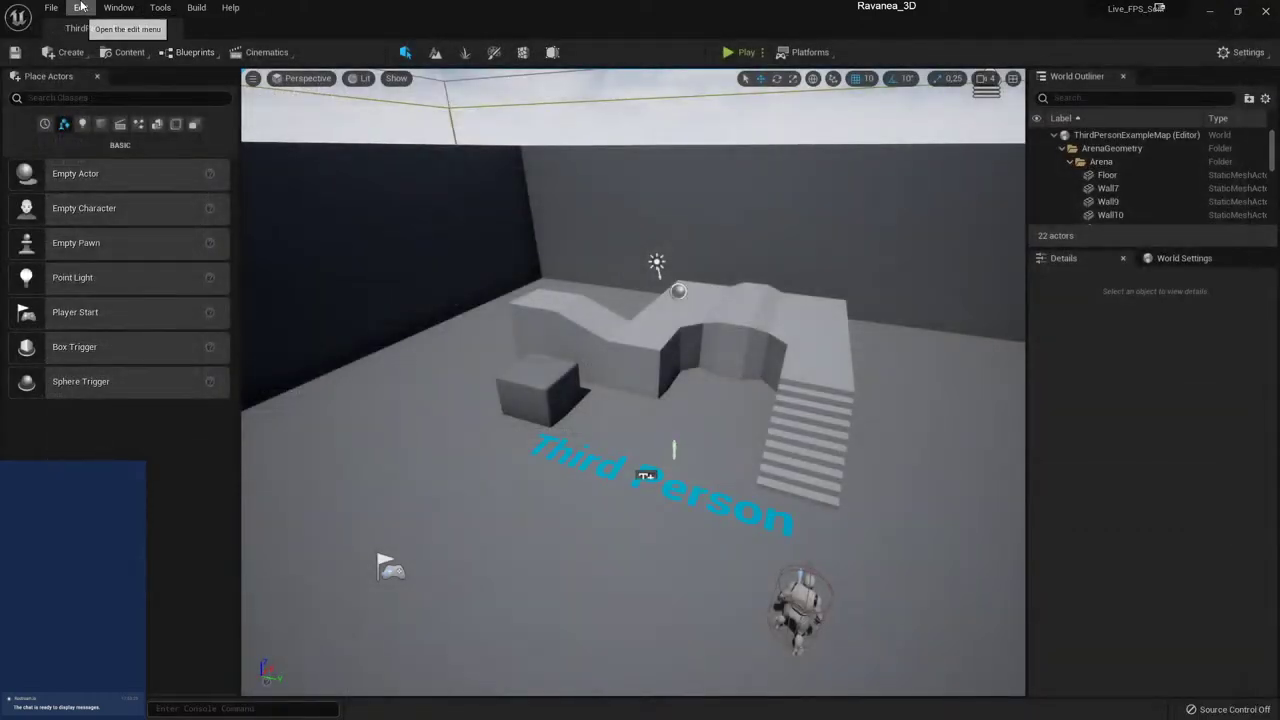
pyautogui.click(81, 7)
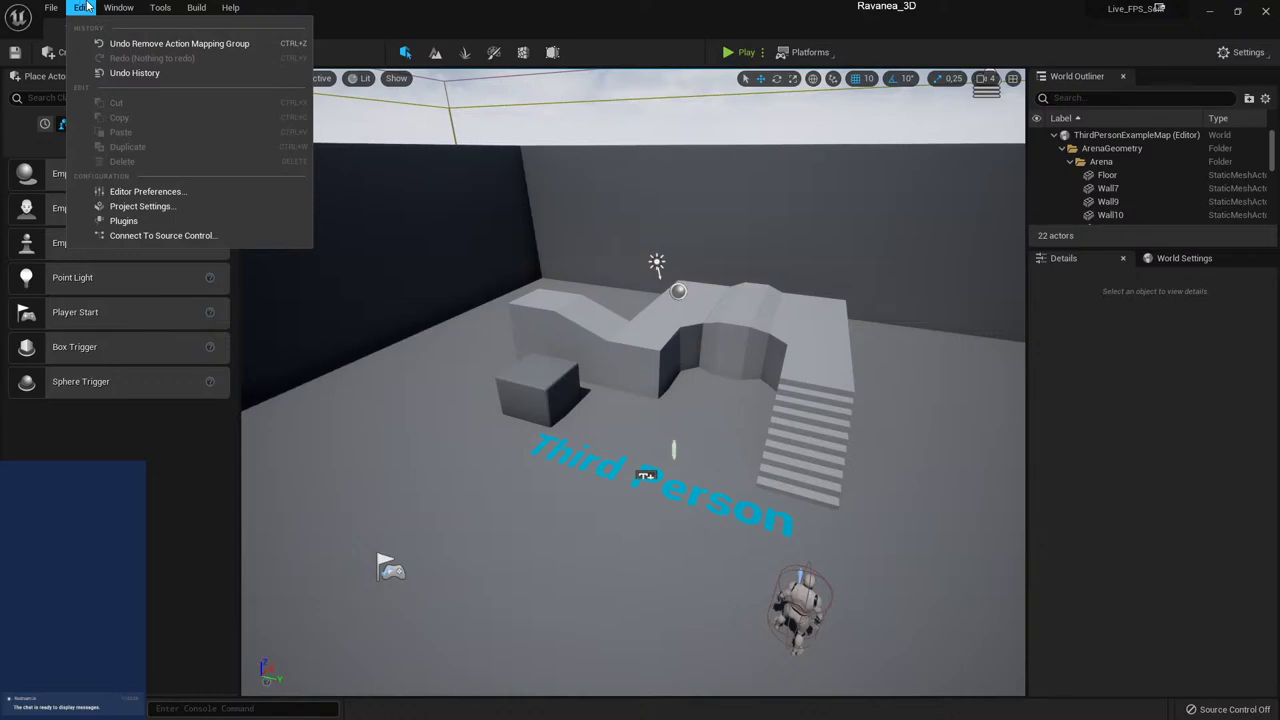
pyautogui.click(118, 7)
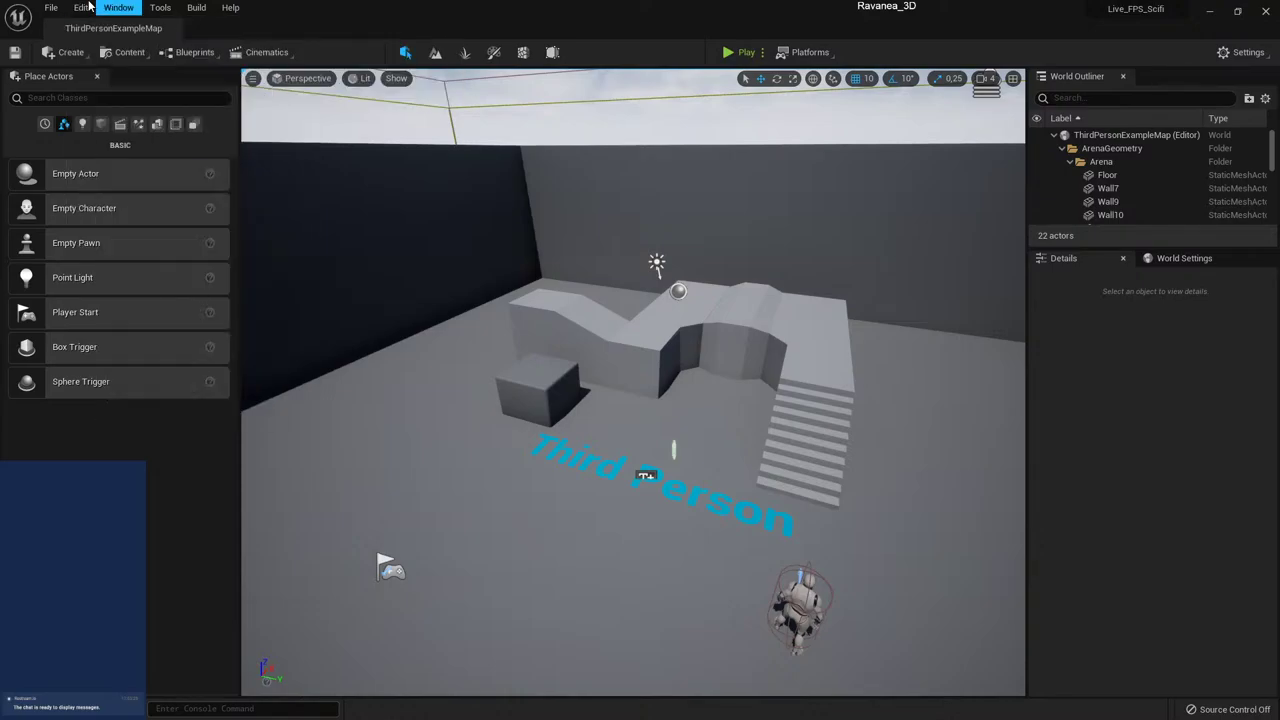
pyautogui.click(81, 7)
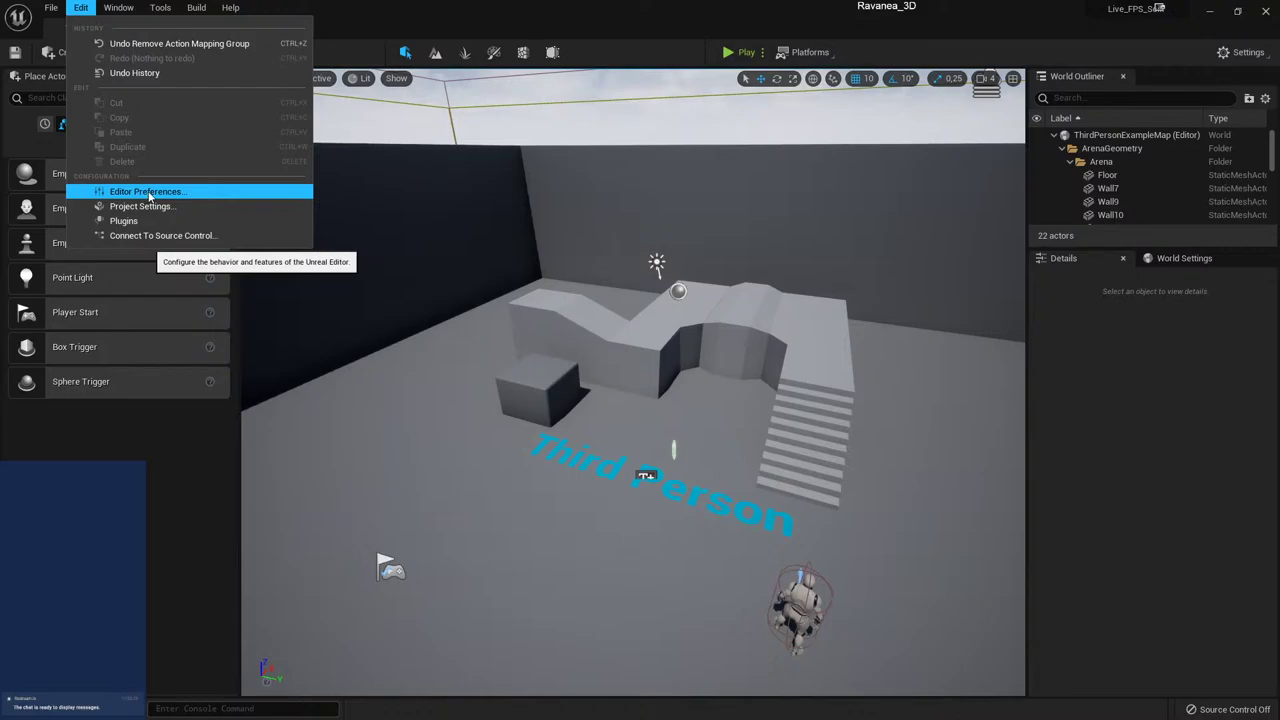
pyautogui.press('Escape')
pyautogui.scroll(5, 632, 380)
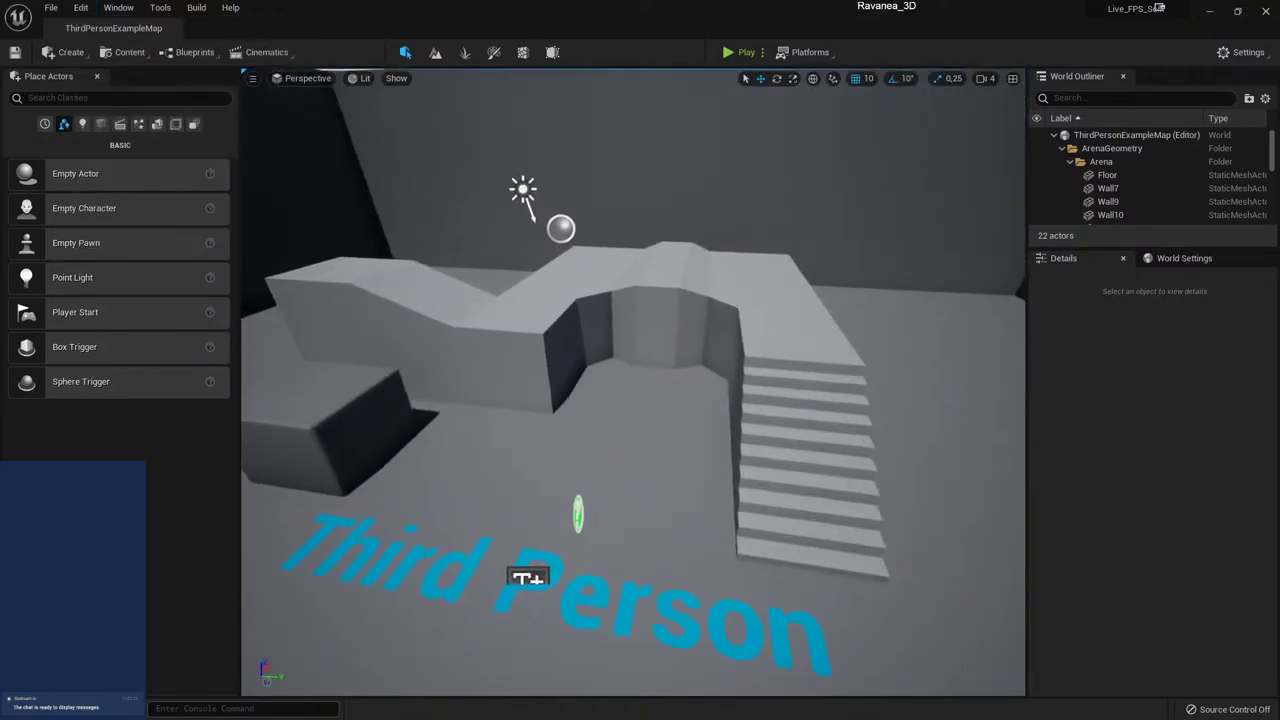
pyautogui.scroll(-5, 632, 380)
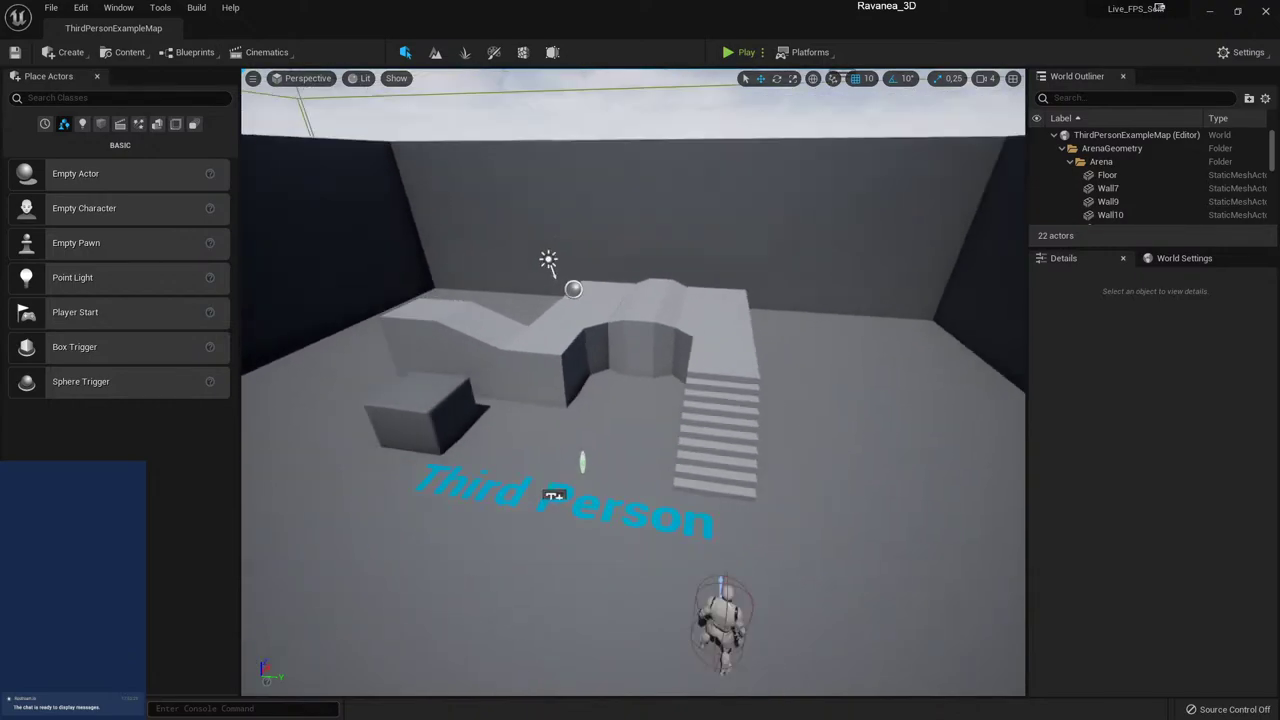
pyautogui.scroll(2, 595, 434)
pyautogui.scroll(-3, 595, 434)
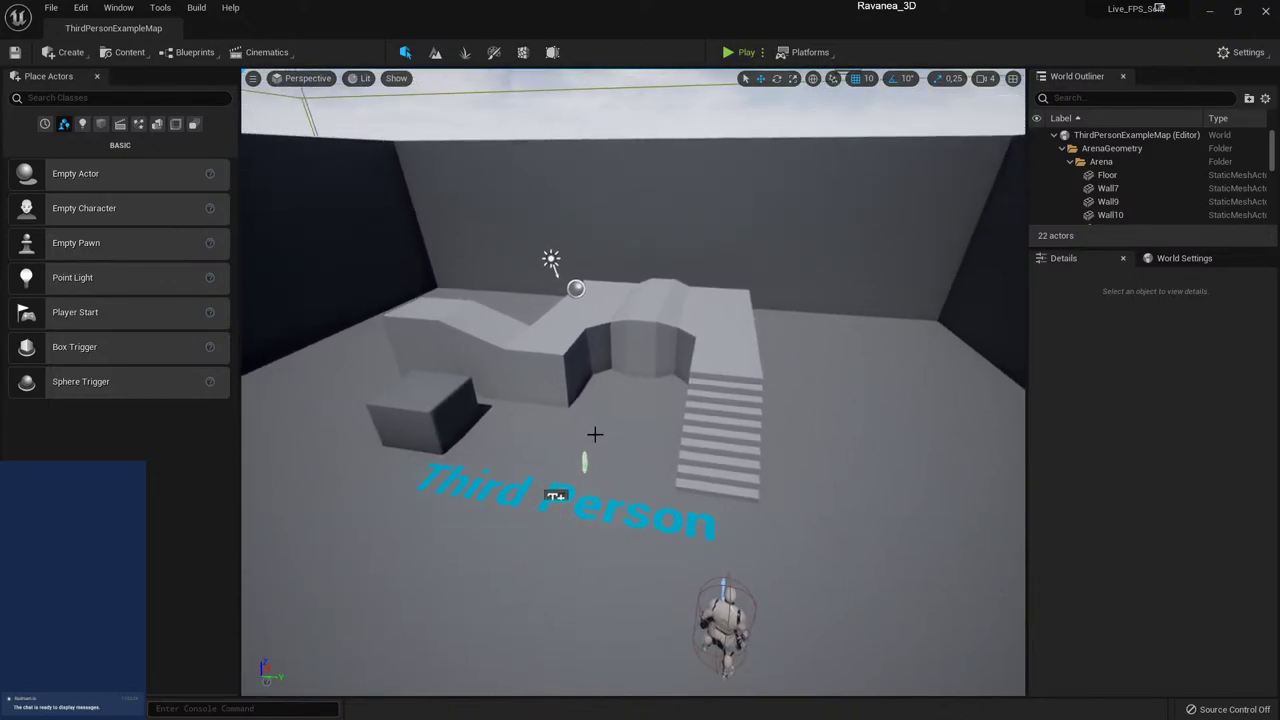
# - Open Editor Preferences from the Edit menu
pyautogui.click(81, 7)
pyautogui.click(81, 7)
pyautogui.click(81, 7)
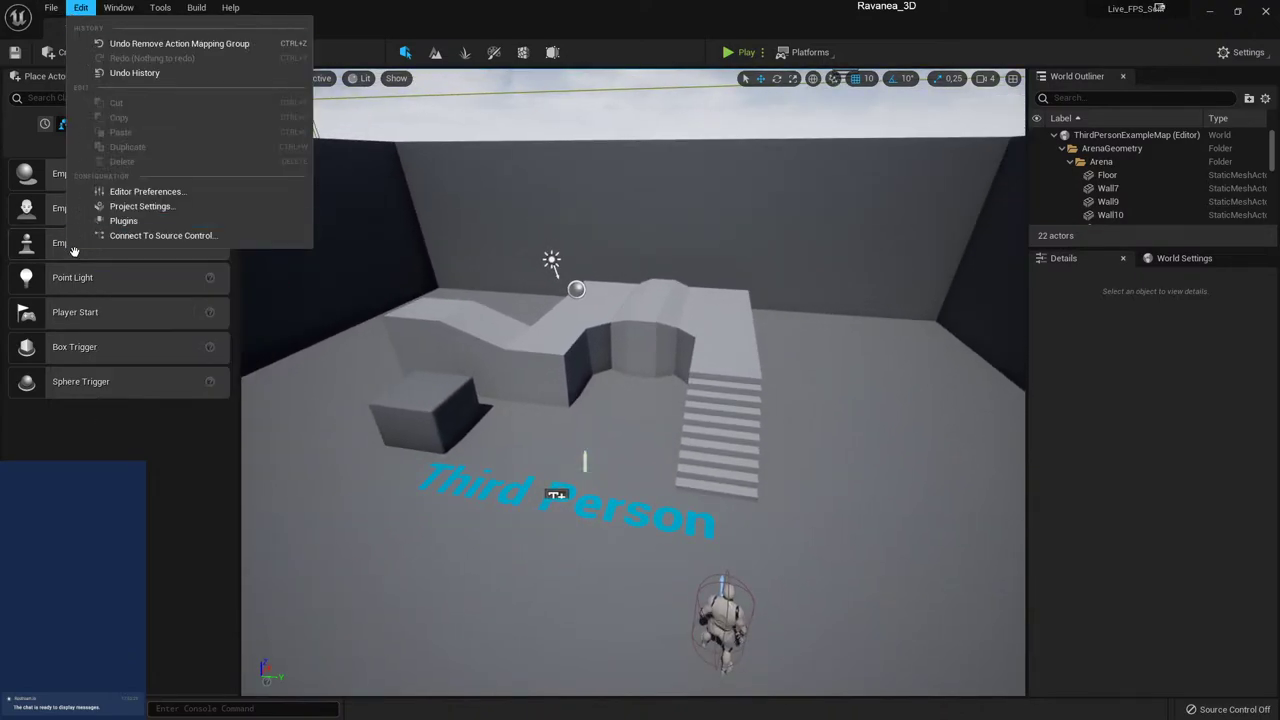
pyautogui.click(134, 192)
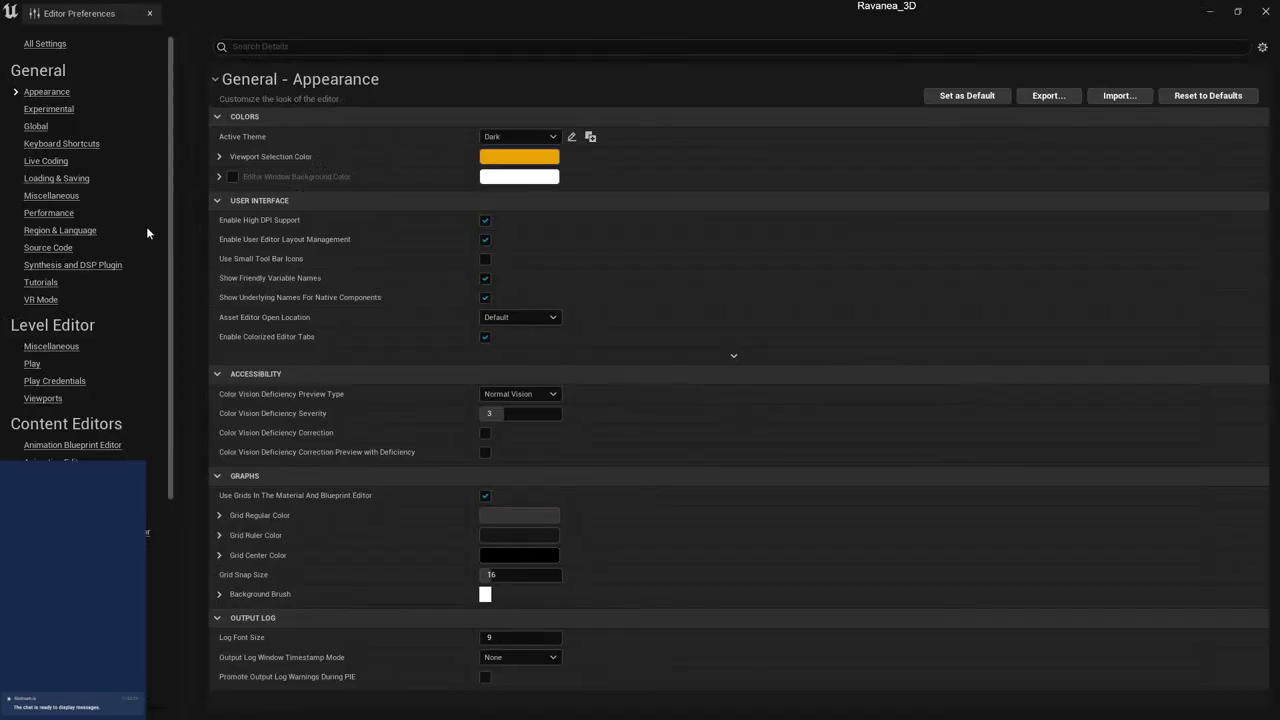
# - Search preferences for 'forwar' and 'left' to check the Z and Q camera shortcuts, then close
pyautogui.click(512, 46)
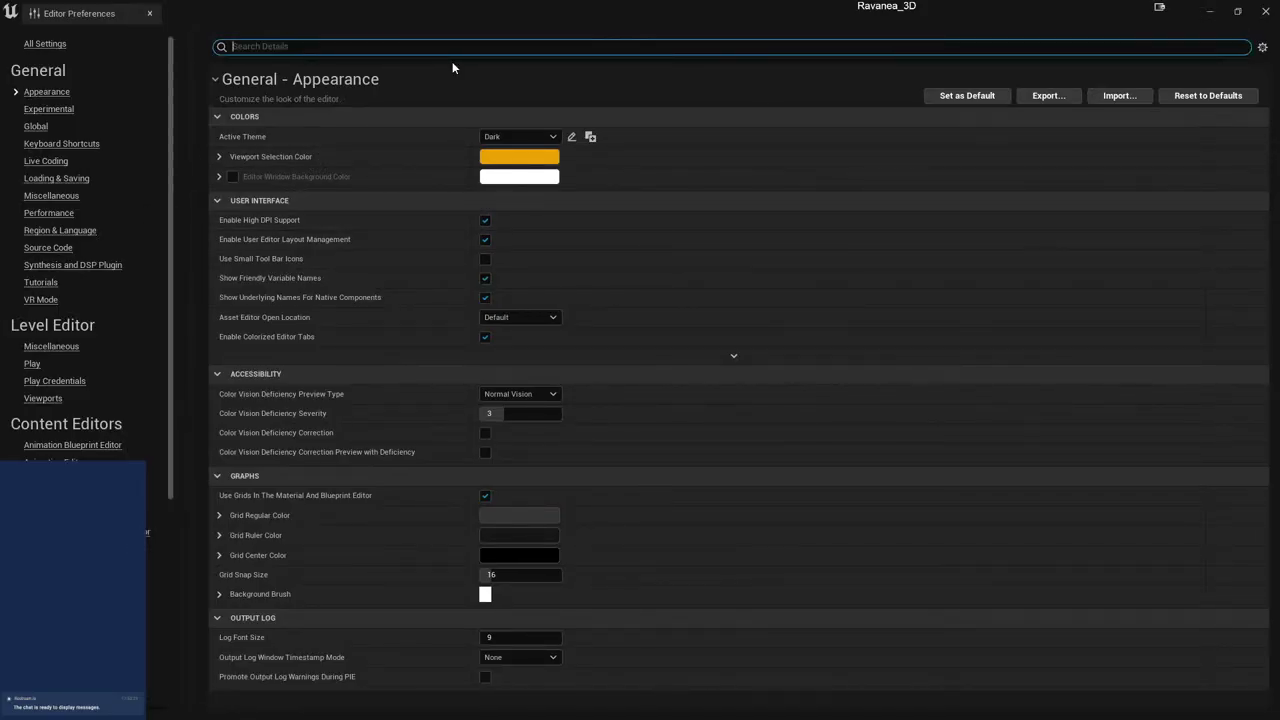
pyautogui.write('forwar')
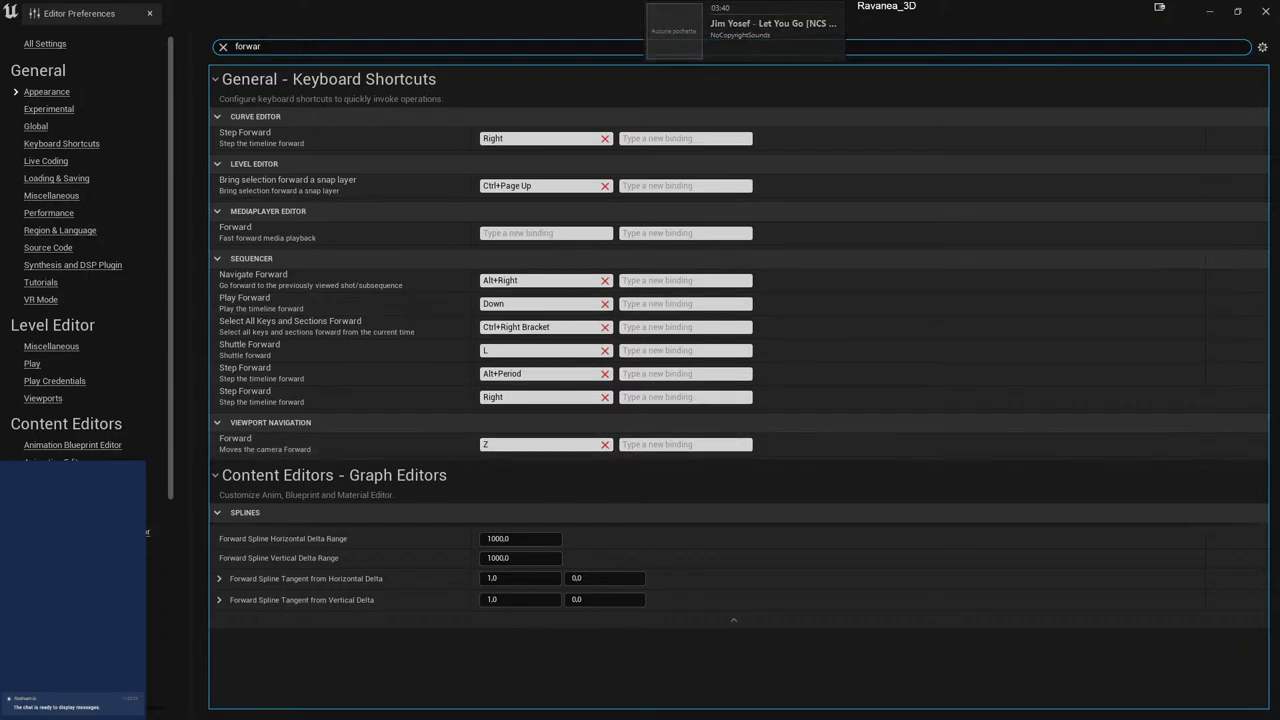
pyautogui.hotkey('ctrl', 'a')
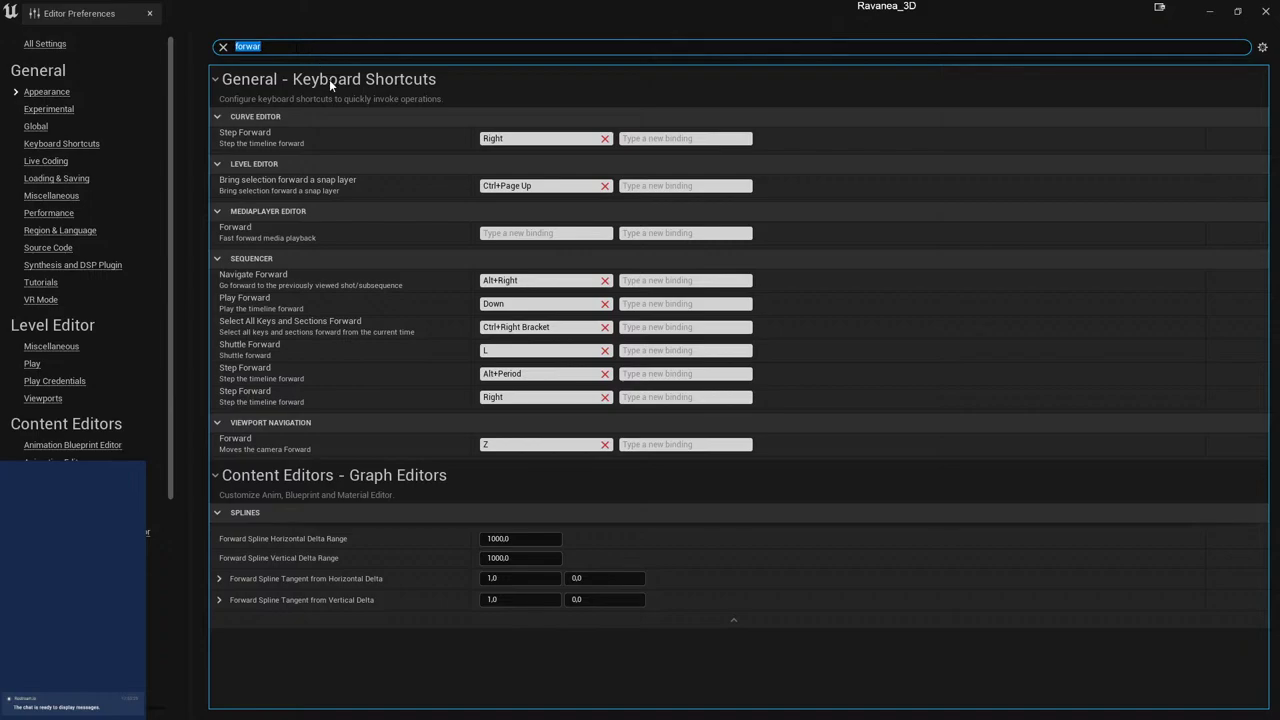
pyautogui.write('left')
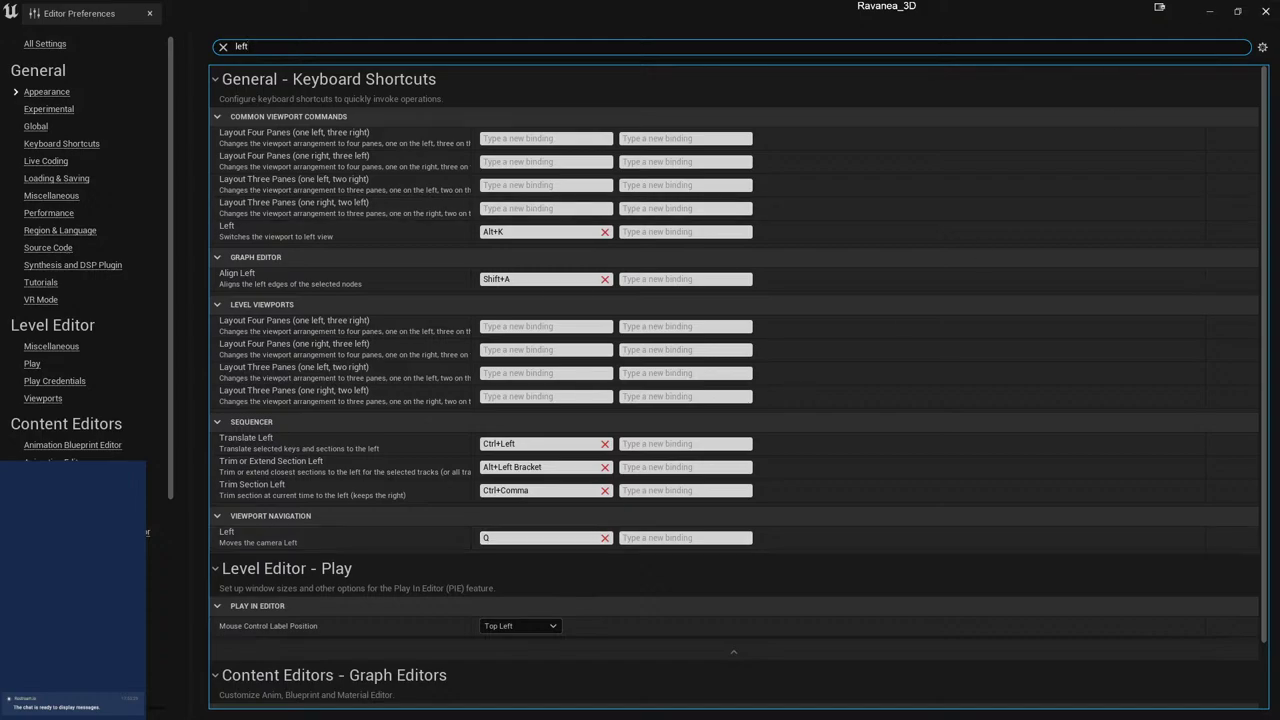
pyautogui.click(1265, 12)
pyautogui.moveTo(640, 400); pyautogui.dragTo(700, 400, button='right')
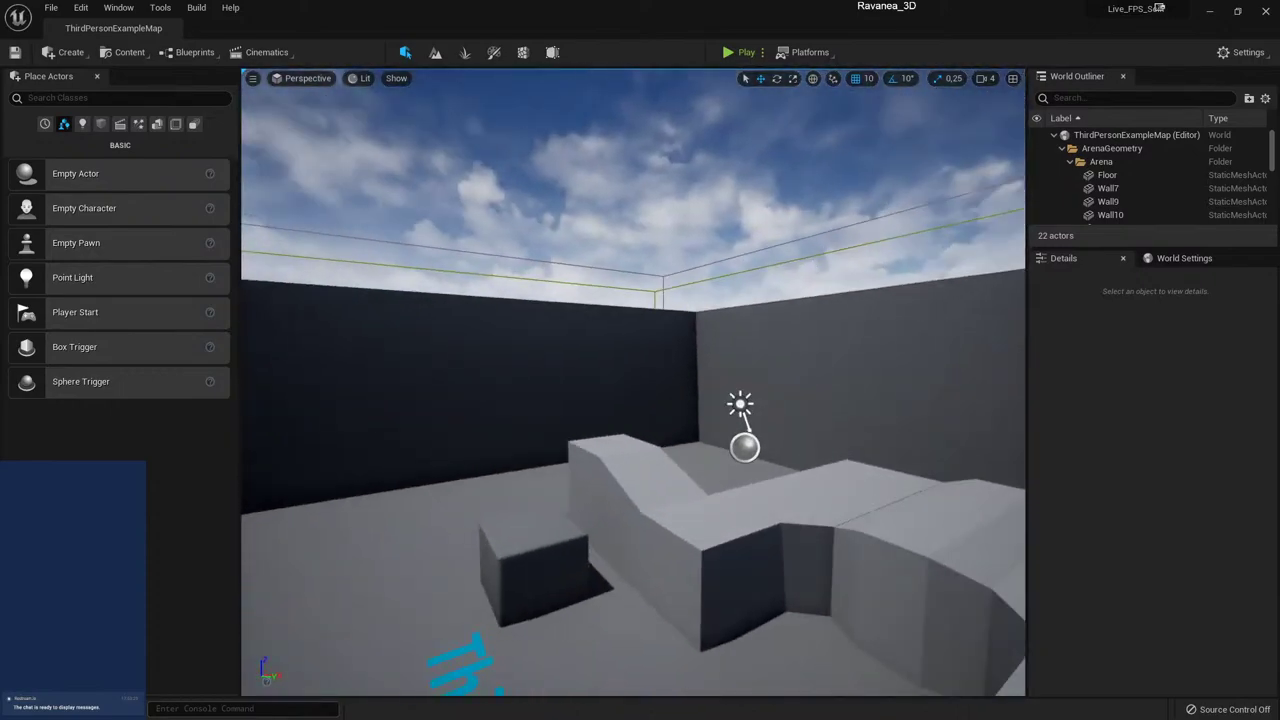
# - Play the level briefly, stop it, and open the Content Drawer on the Level folder
pyautogui.click(748, 50)
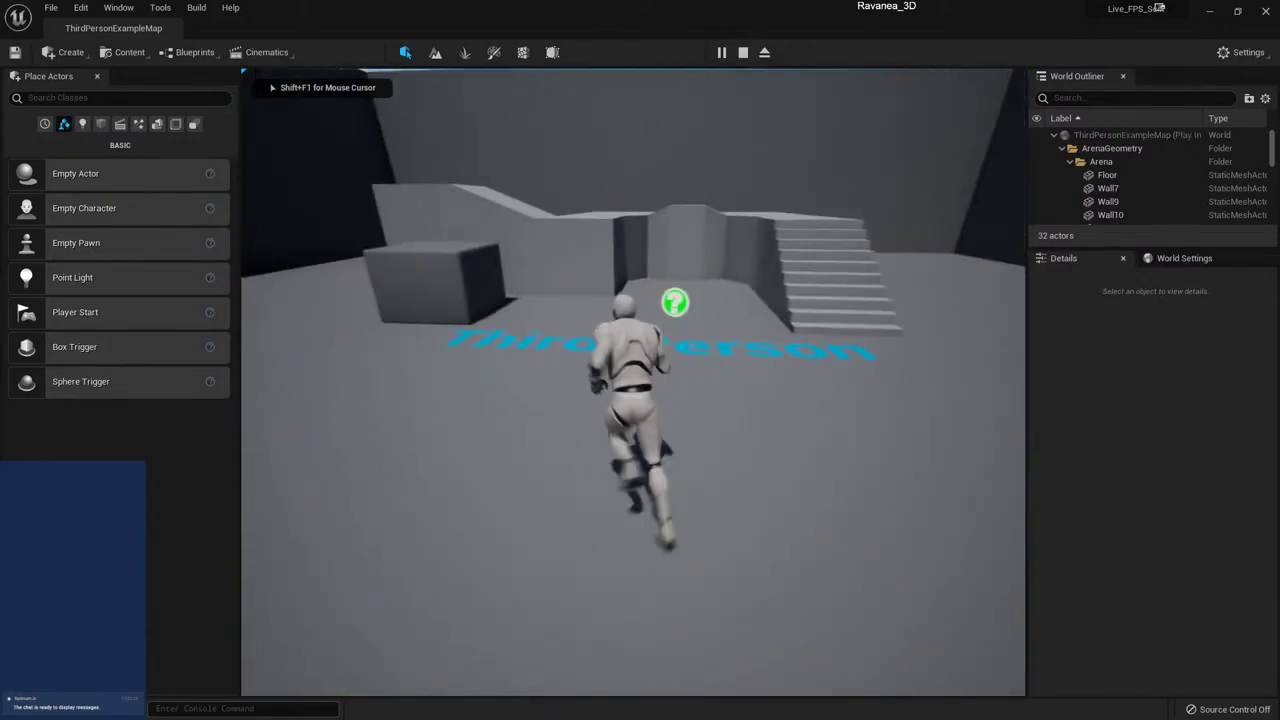
pyautogui.press('Escape')
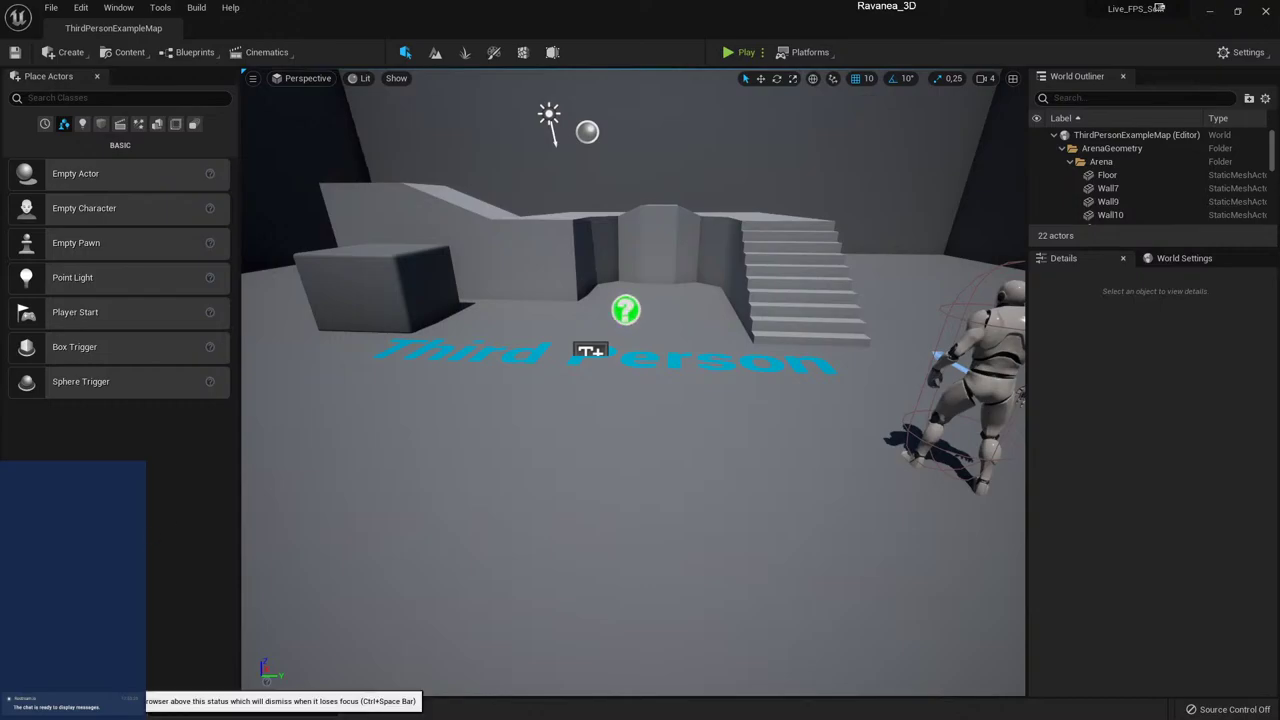
pyautogui.click(50, 708)
pyautogui.click(387, 625)
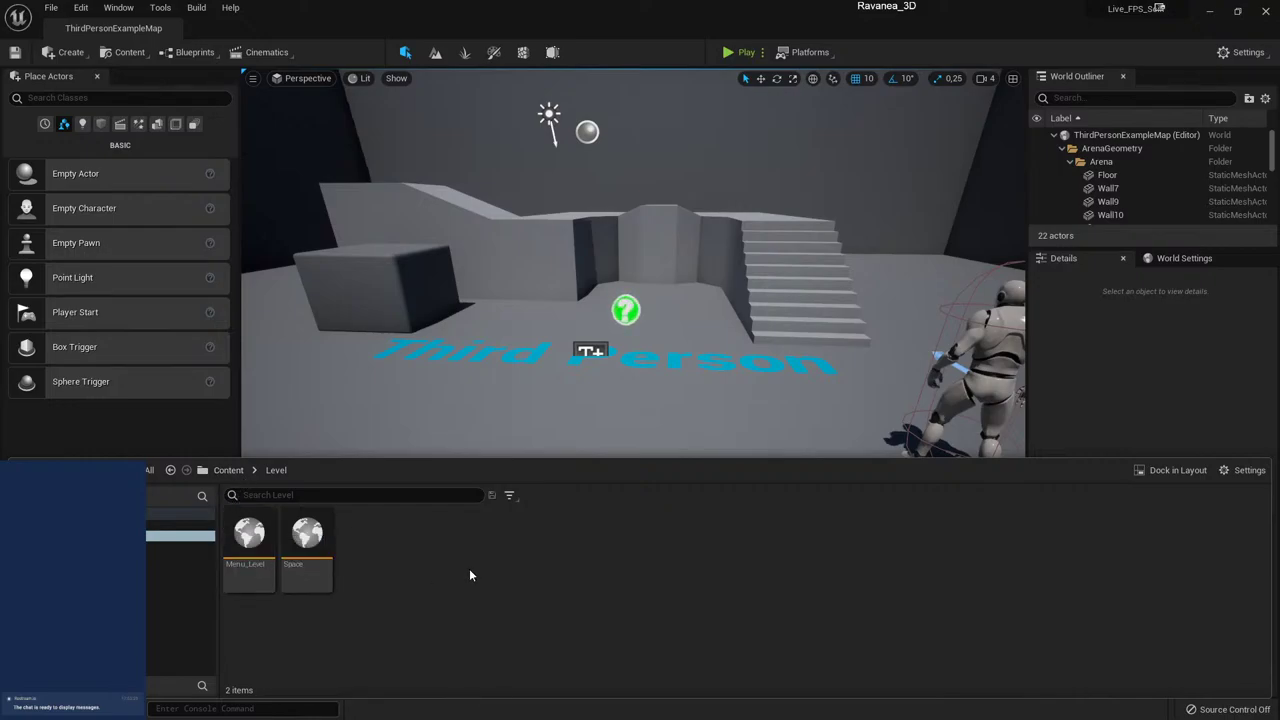
# - Create a folder named Hero in the Content folder
pyautogui.click(228, 470)
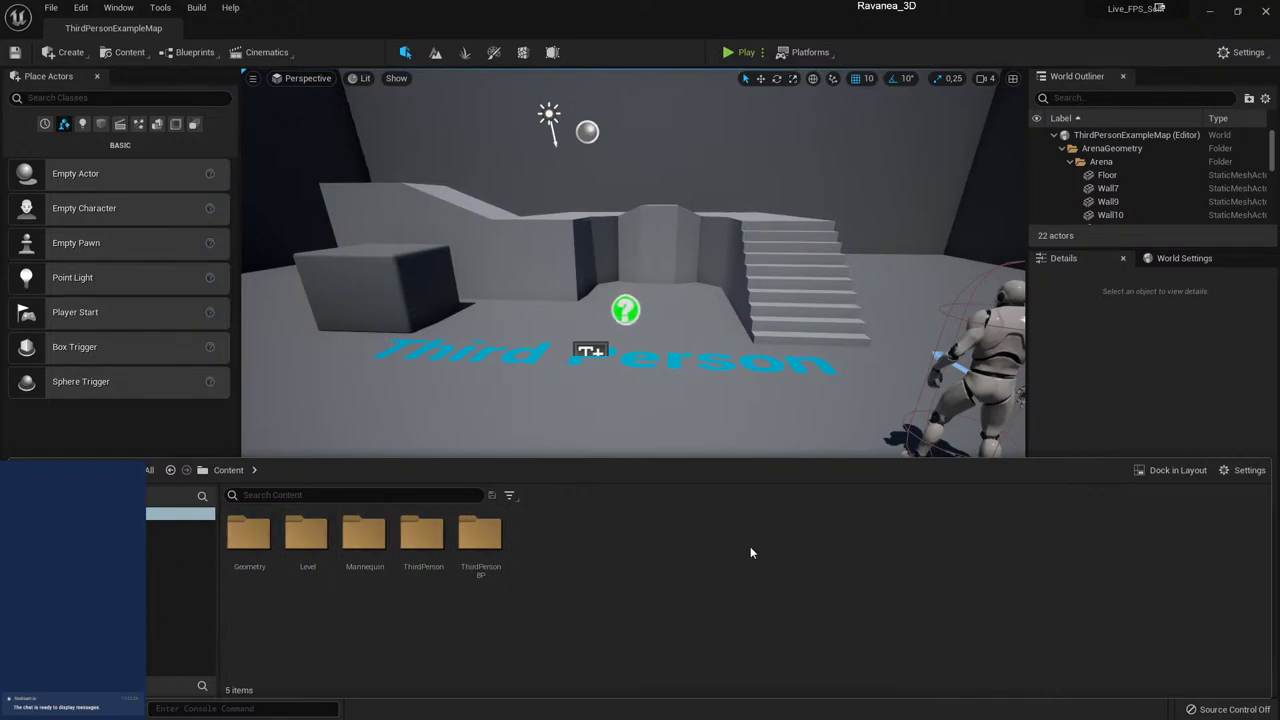
pyautogui.rightClick(619, 585)
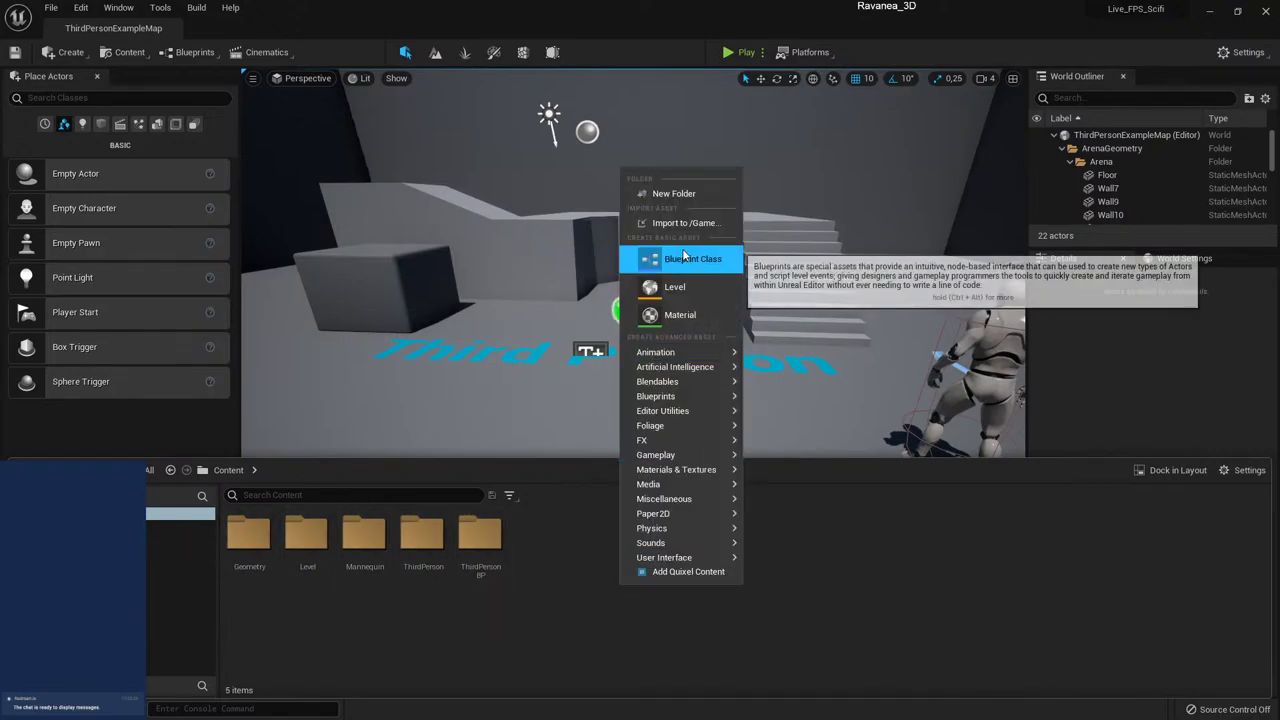
pyautogui.click(680, 194)
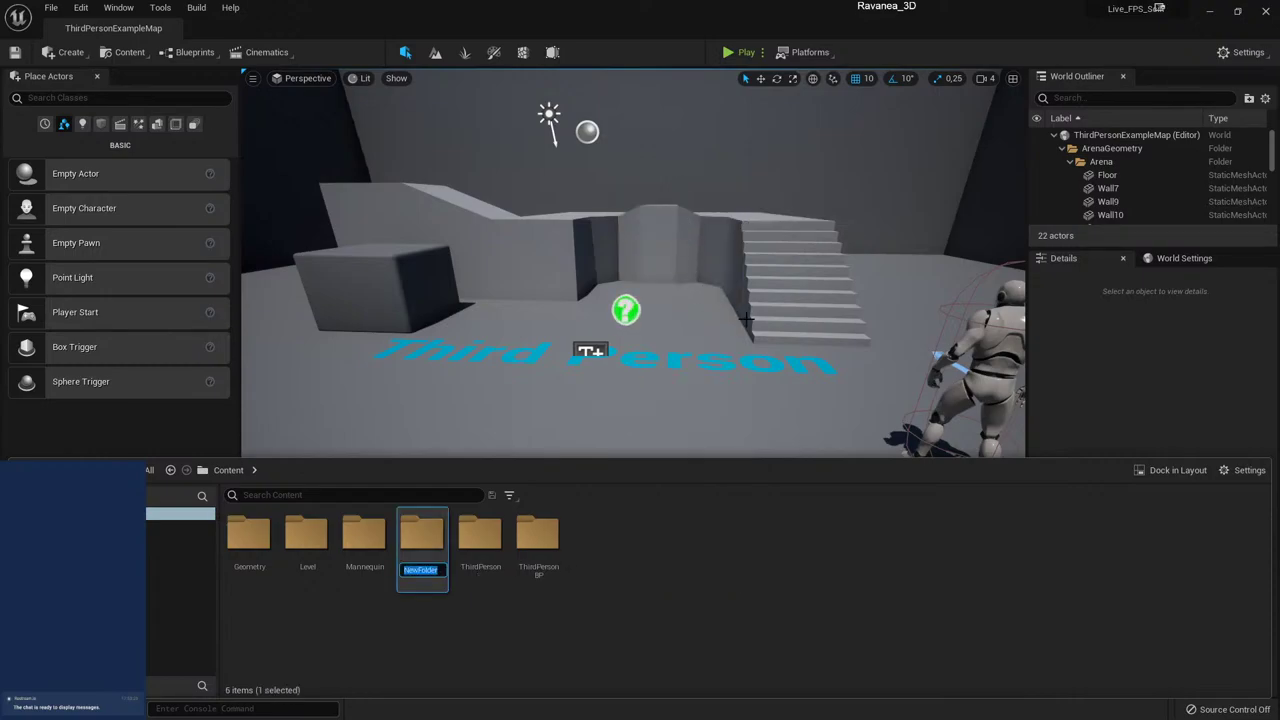
pyautogui.write('Hero')
pyautogui.press('Return')
# - Create a second folder named Ennemi
pyautogui.rightClick(475, 600)
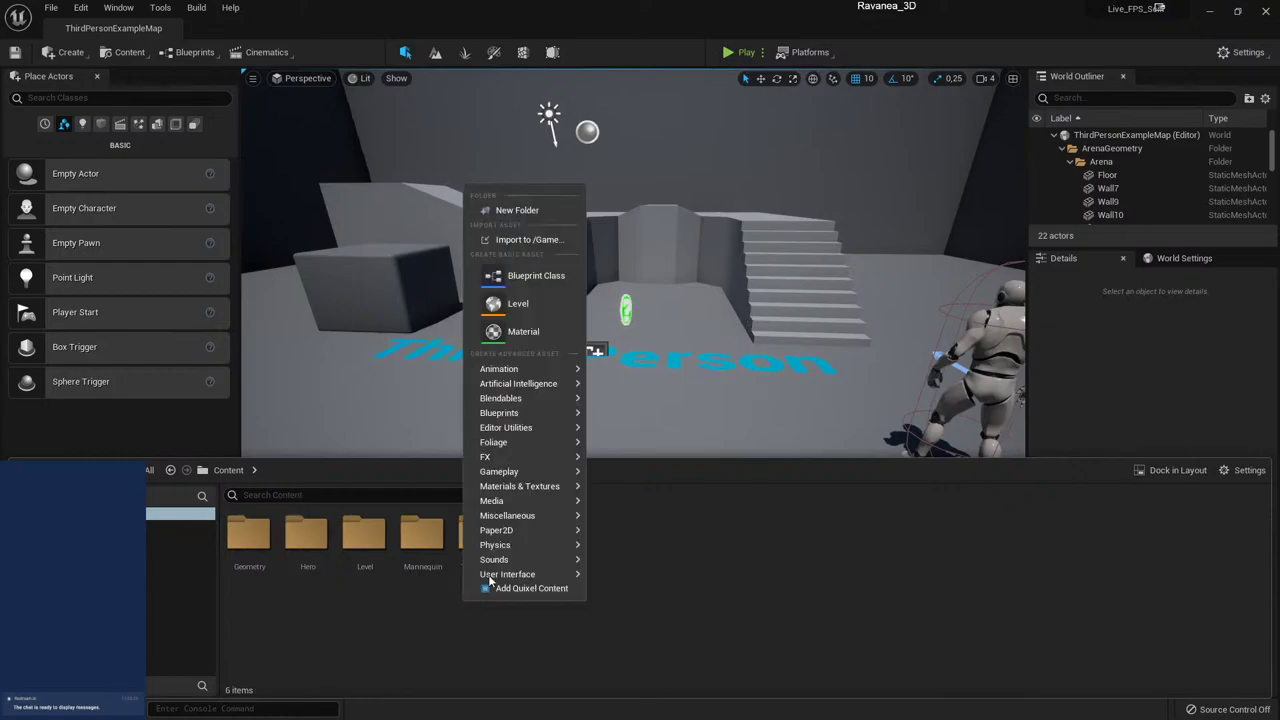
pyautogui.click(522, 213)
pyautogui.write('Enne')
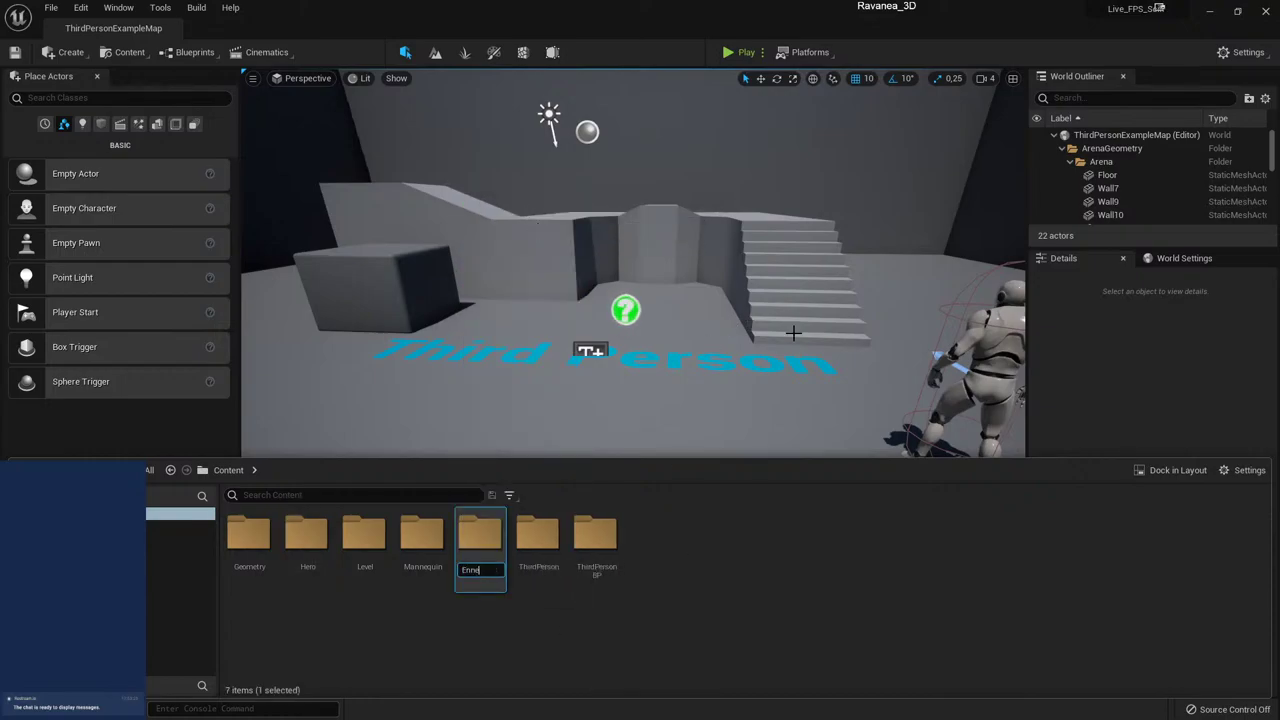
pyautogui.write('mi')
pyautogui.press('Return')
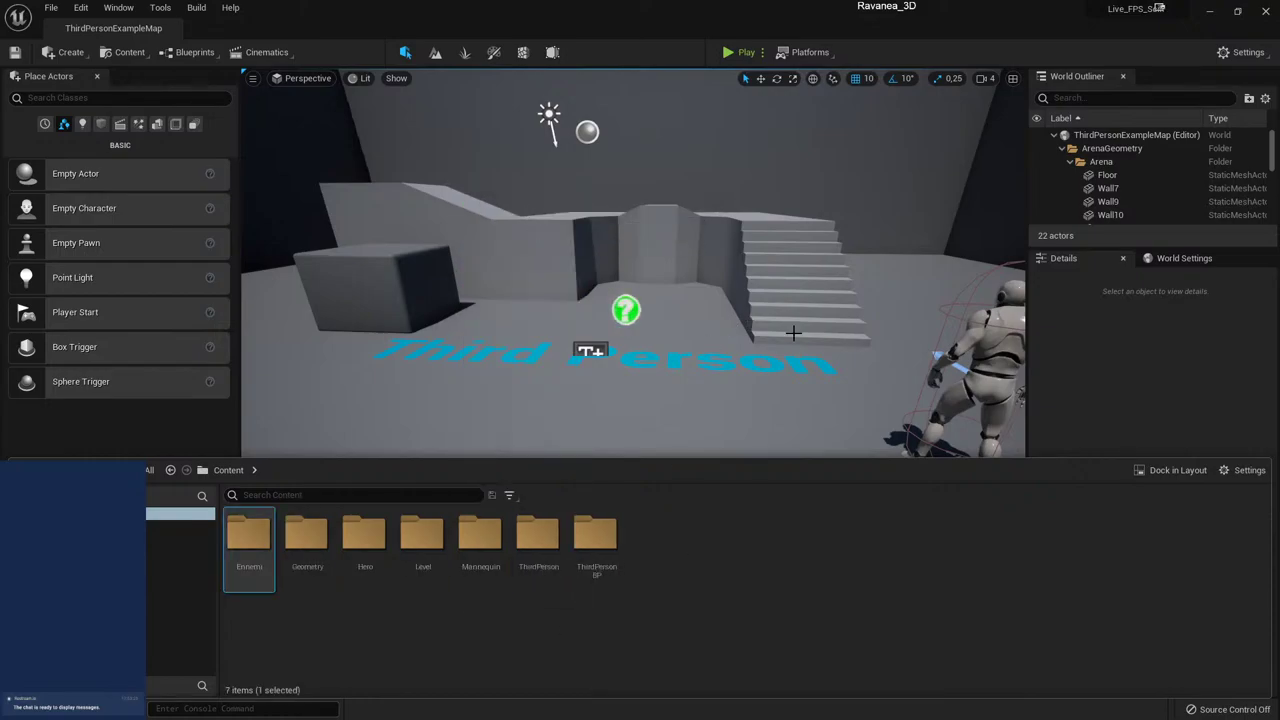
# - Open the Level folder and load the Menu_Level map
pyautogui.click(362, 634)
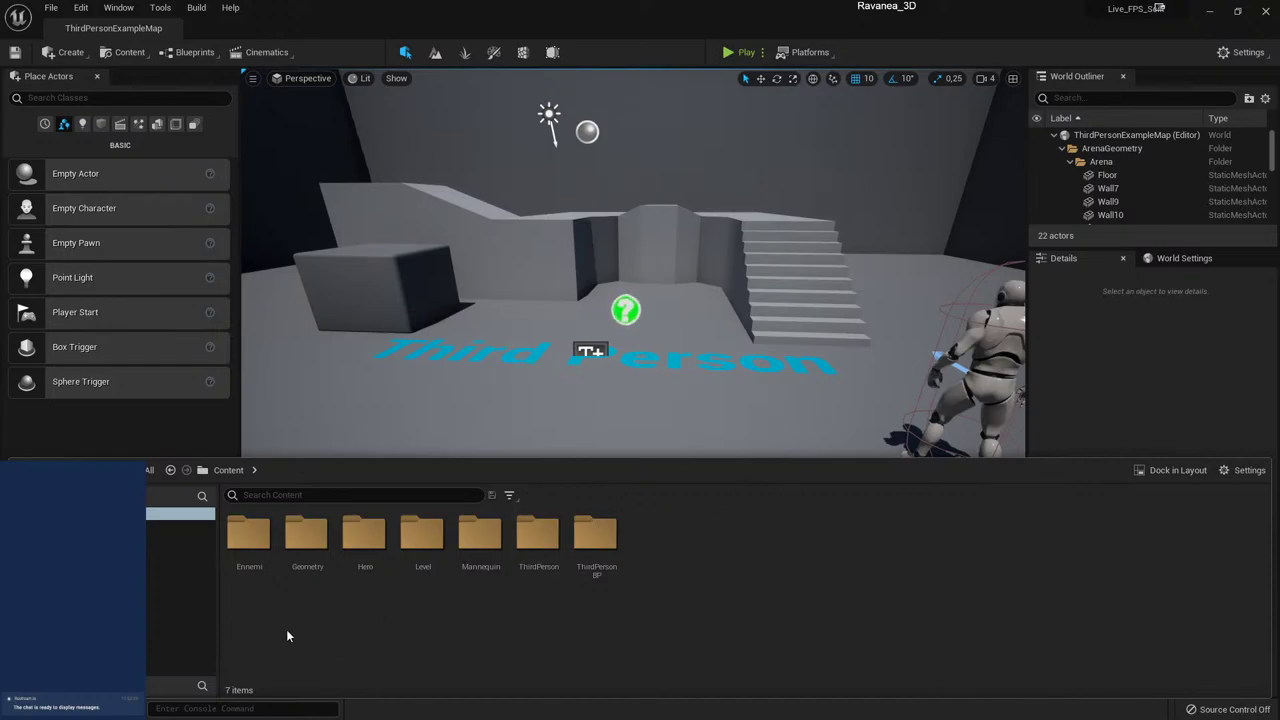
pyautogui.doubleClick(432, 556)
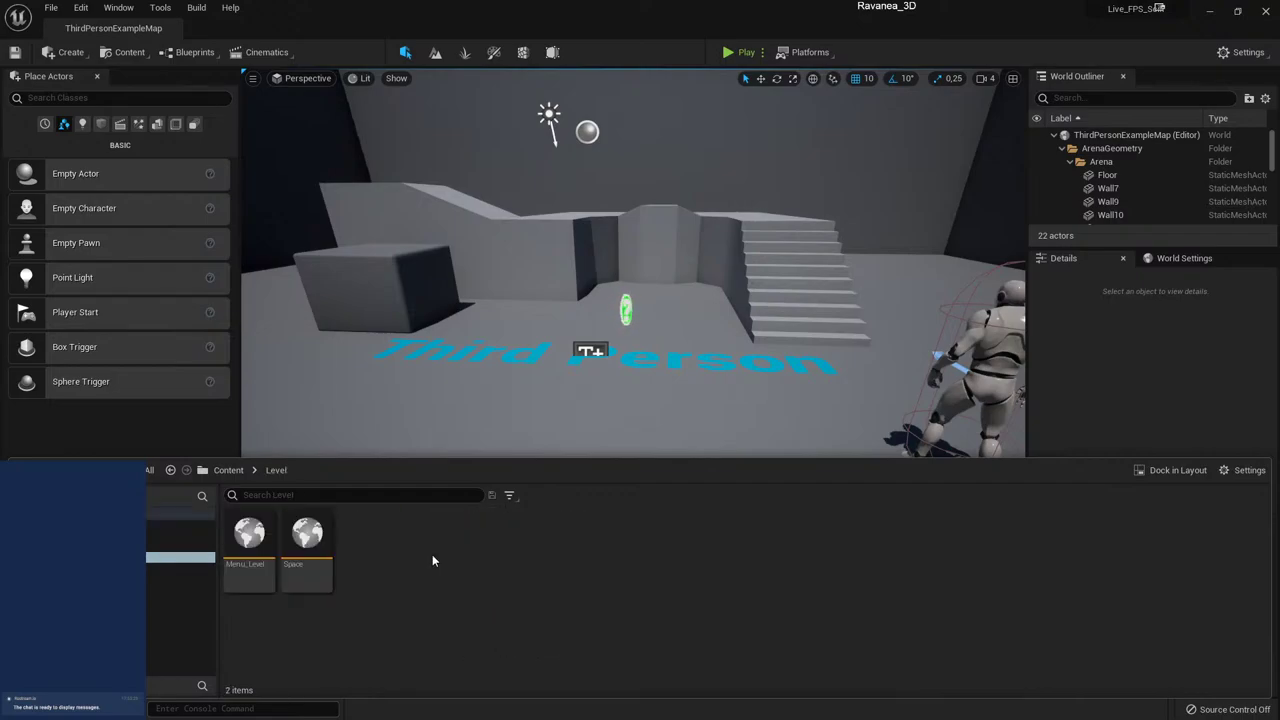
pyautogui.doubleClick(250, 562)
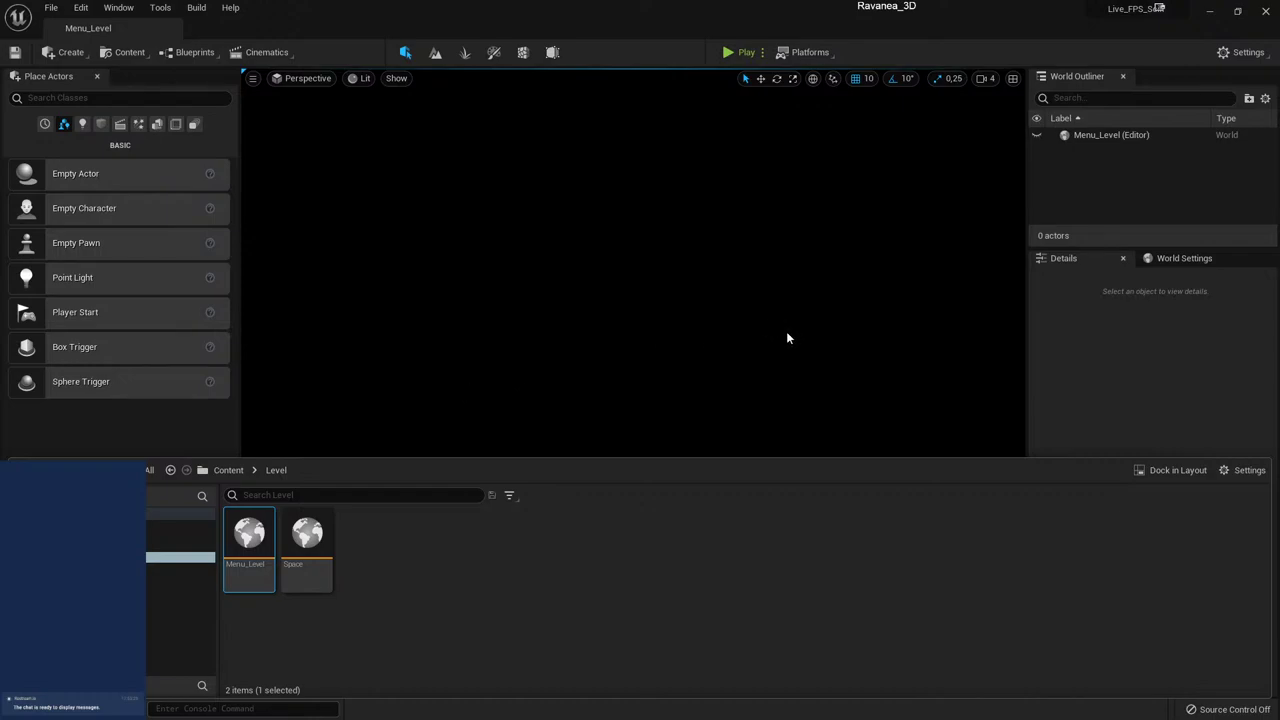
# - Create a folder named Menu in the Content folder
pyautogui.click(231, 471)
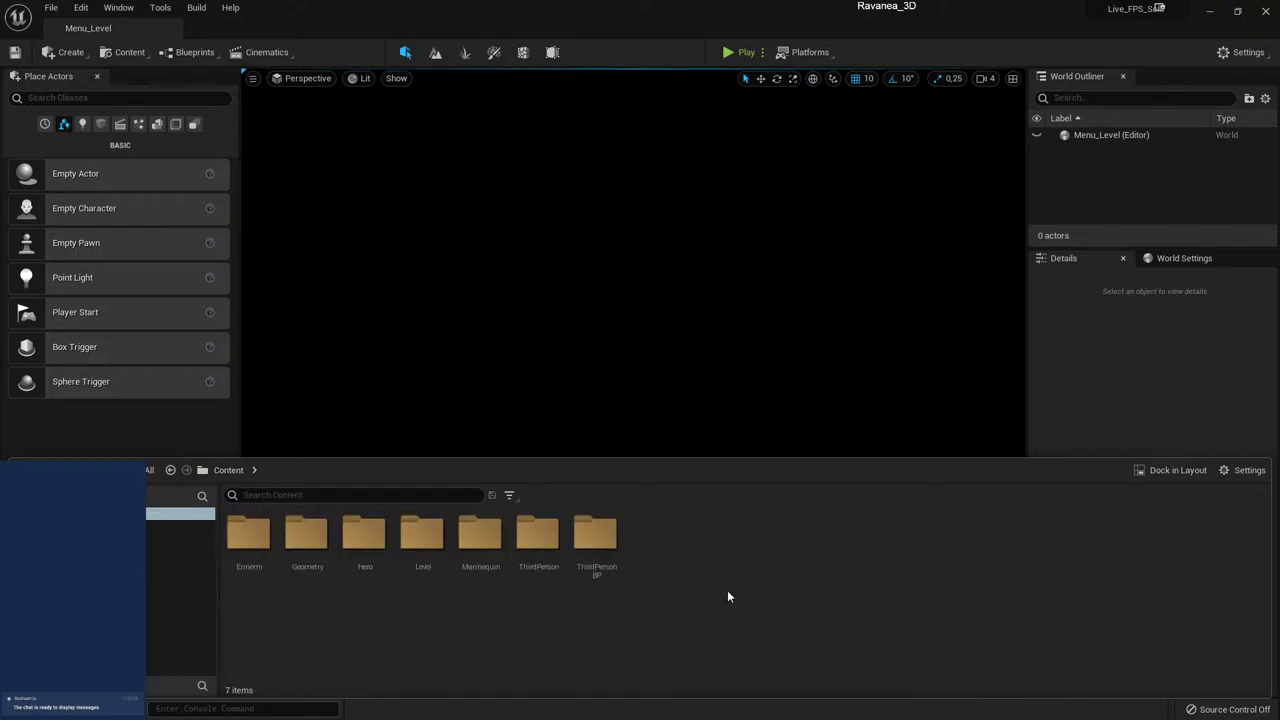
pyautogui.rightClick(648, 598)
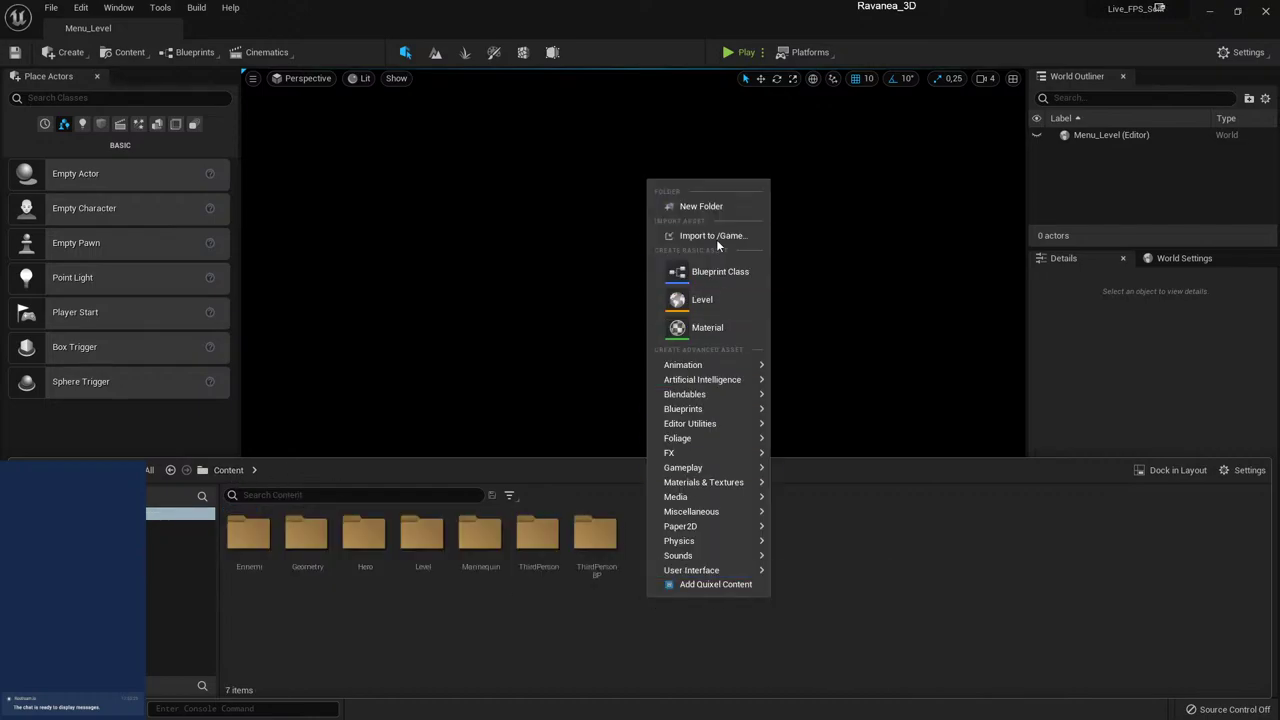
pyautogui.click(706, 207)
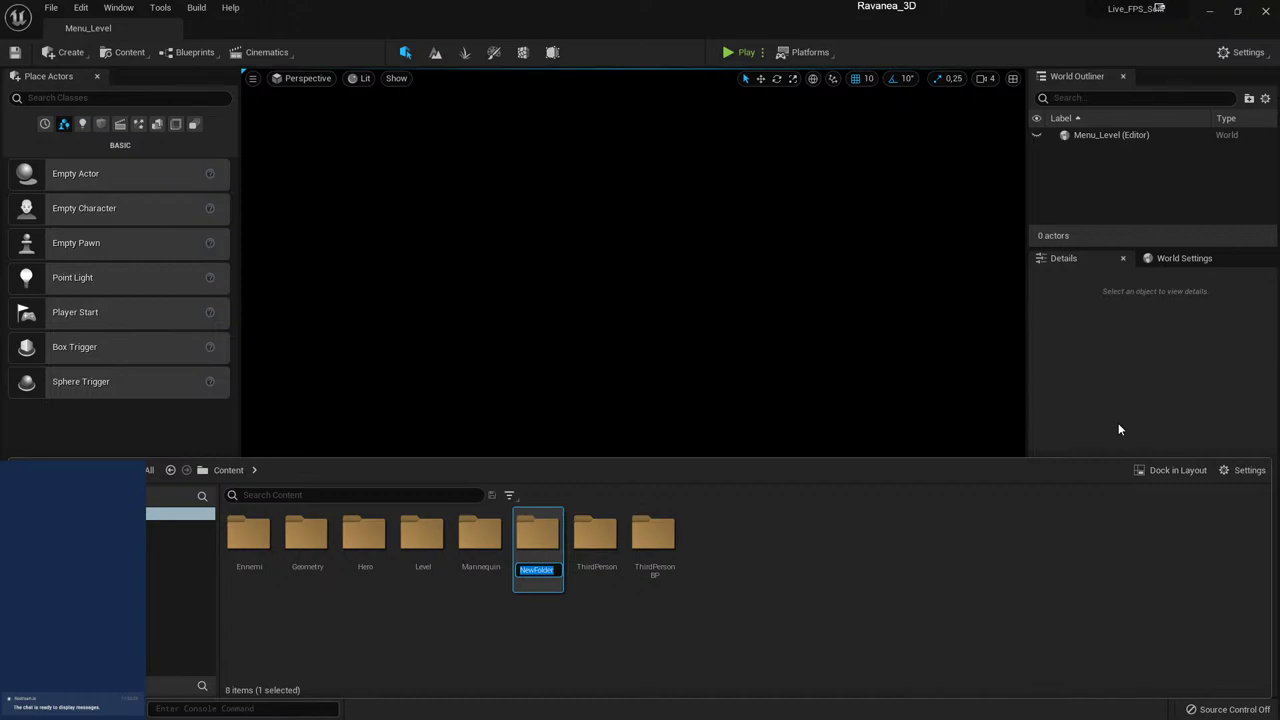
pyautogui.write('Menu')
pyautogui.press('Return')
pyautogui.press('Return')
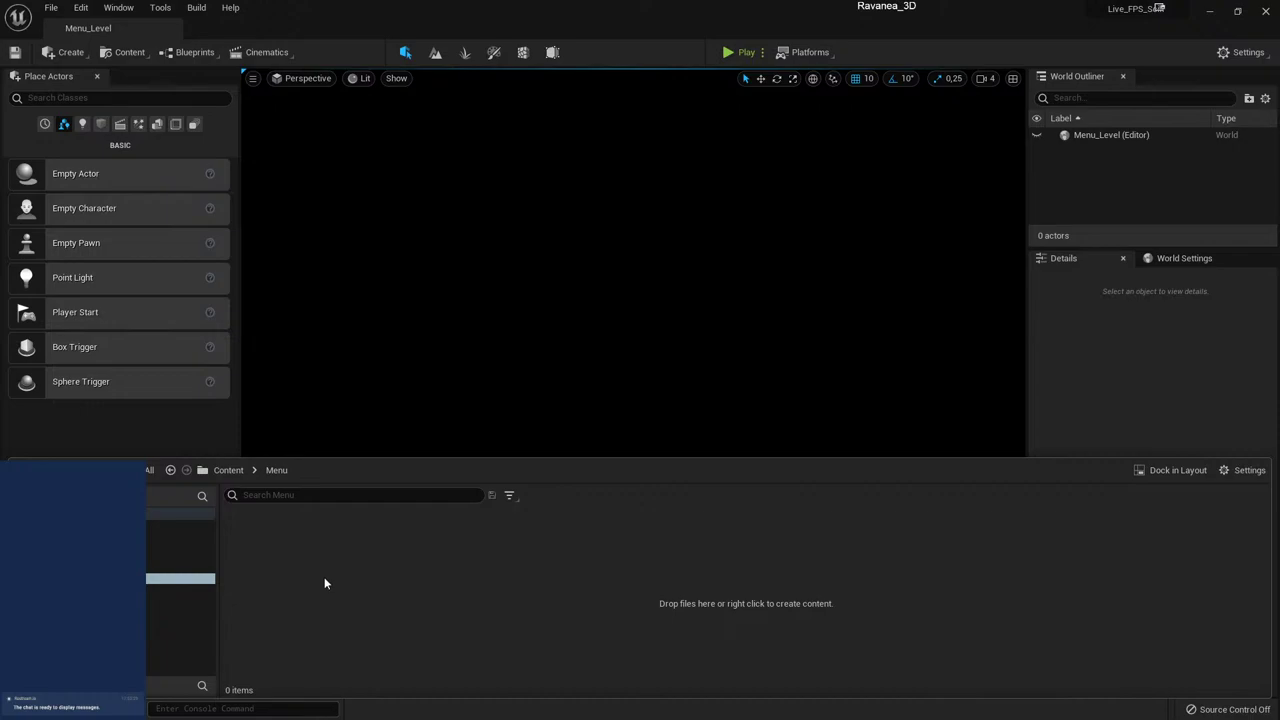
# - Create a Widget Blueprint in Menu named WI_Main_Menu
pyautogui.rightClick(327, 584)
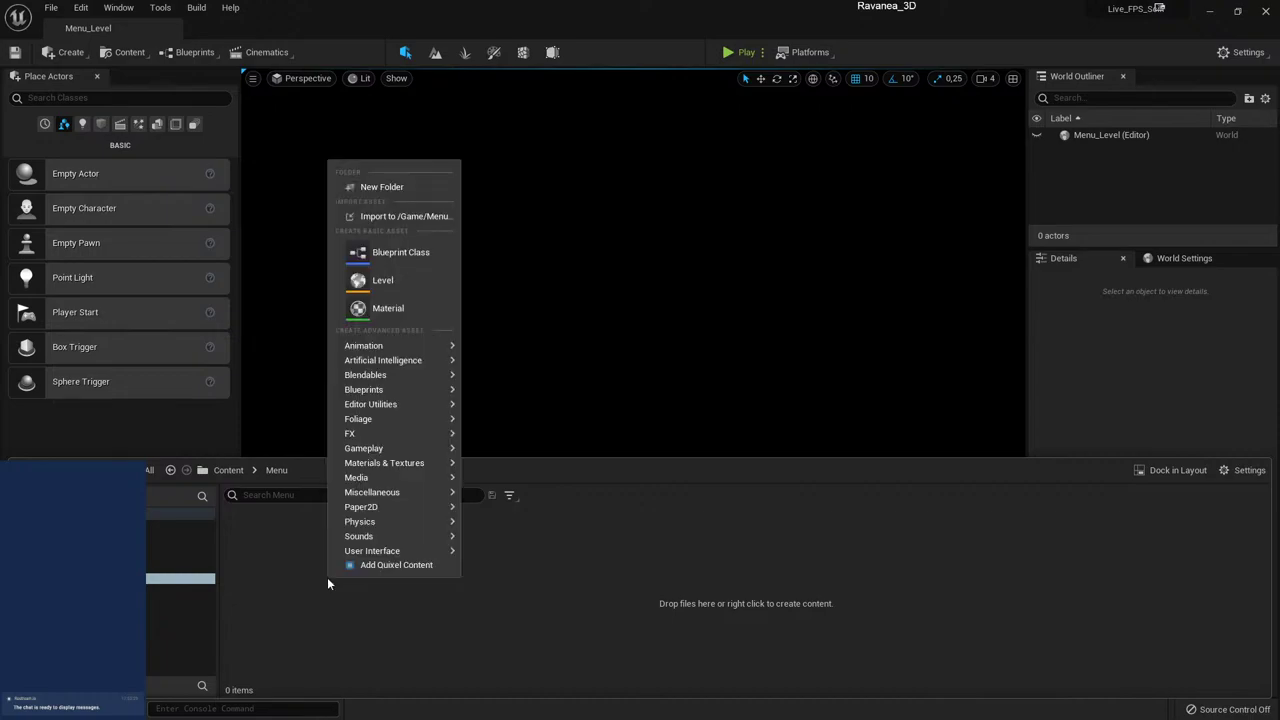
pyautogui.moveTo(403, 556)
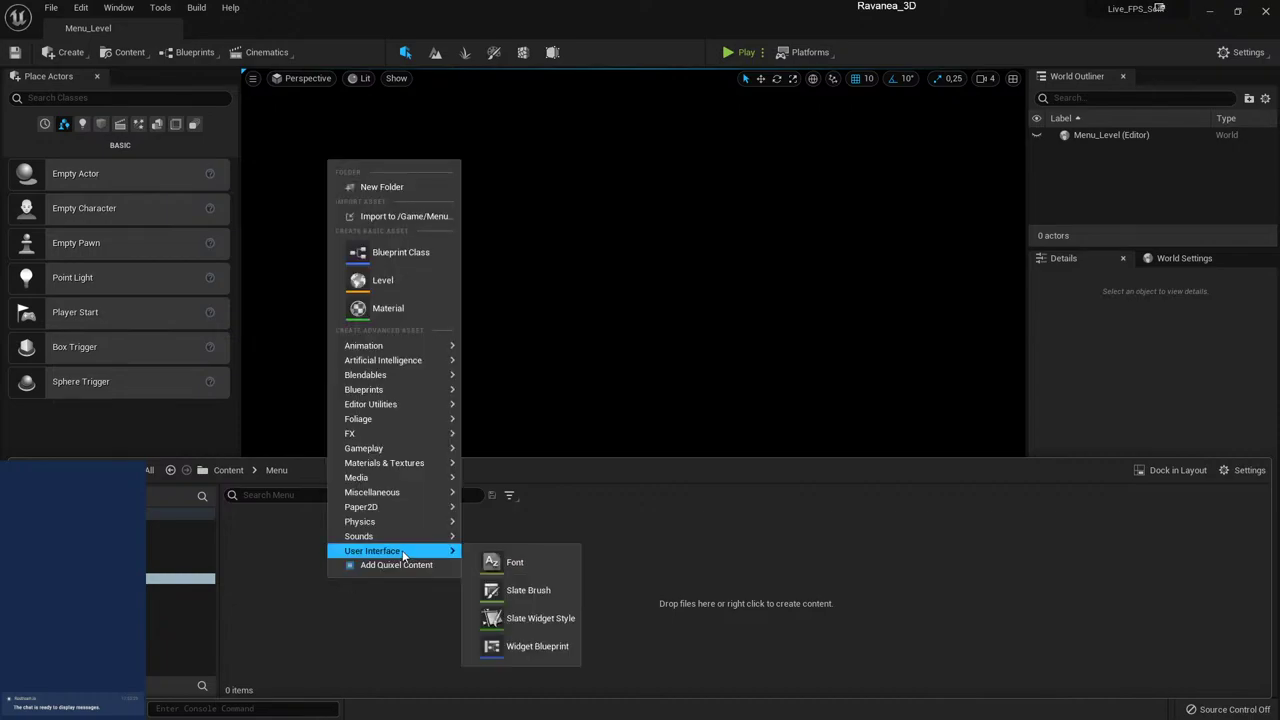
pyautogui.click(538, 650)
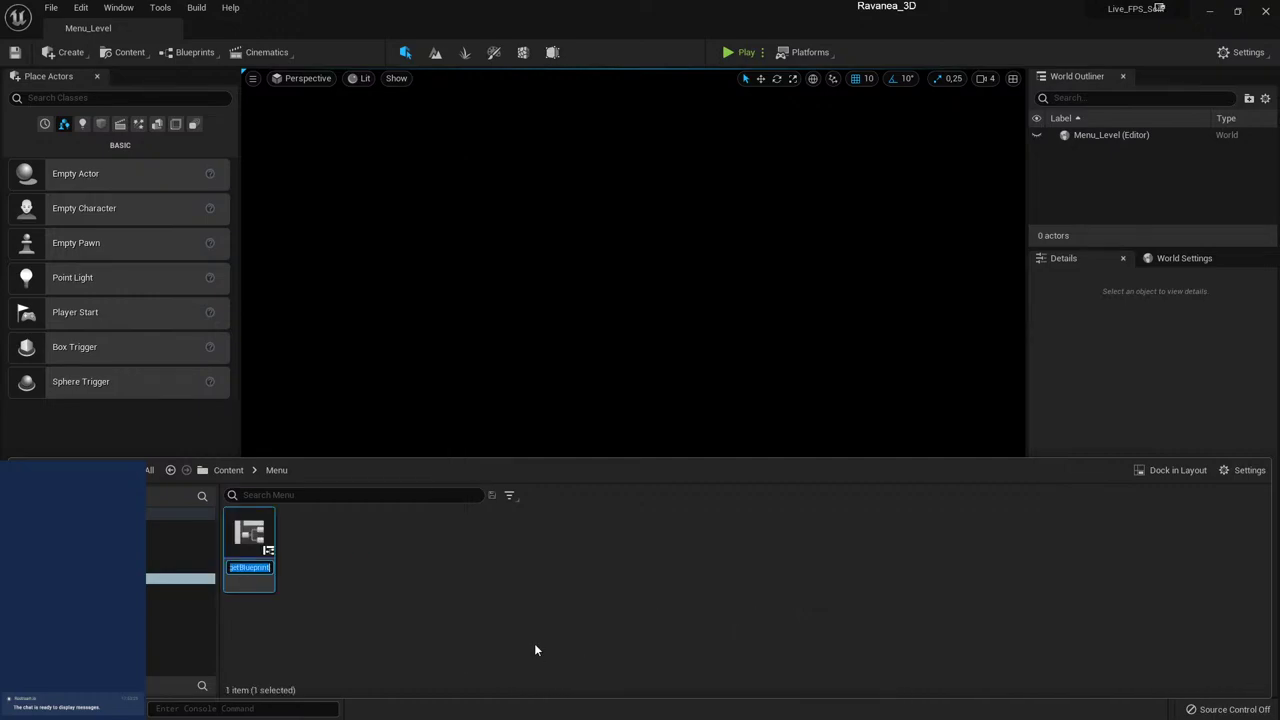
pyautogui.write('W')
pyautogui.write('I_Main_Me')
pyautogui.write('nu')
pyautogui.write('BP')
pyautogui.press('BackSpace')
pyautogui.press('BackSpace')
pyautogui.press('BackSpace')
pyautogui.write('Main')
pyautogui.press('Return')
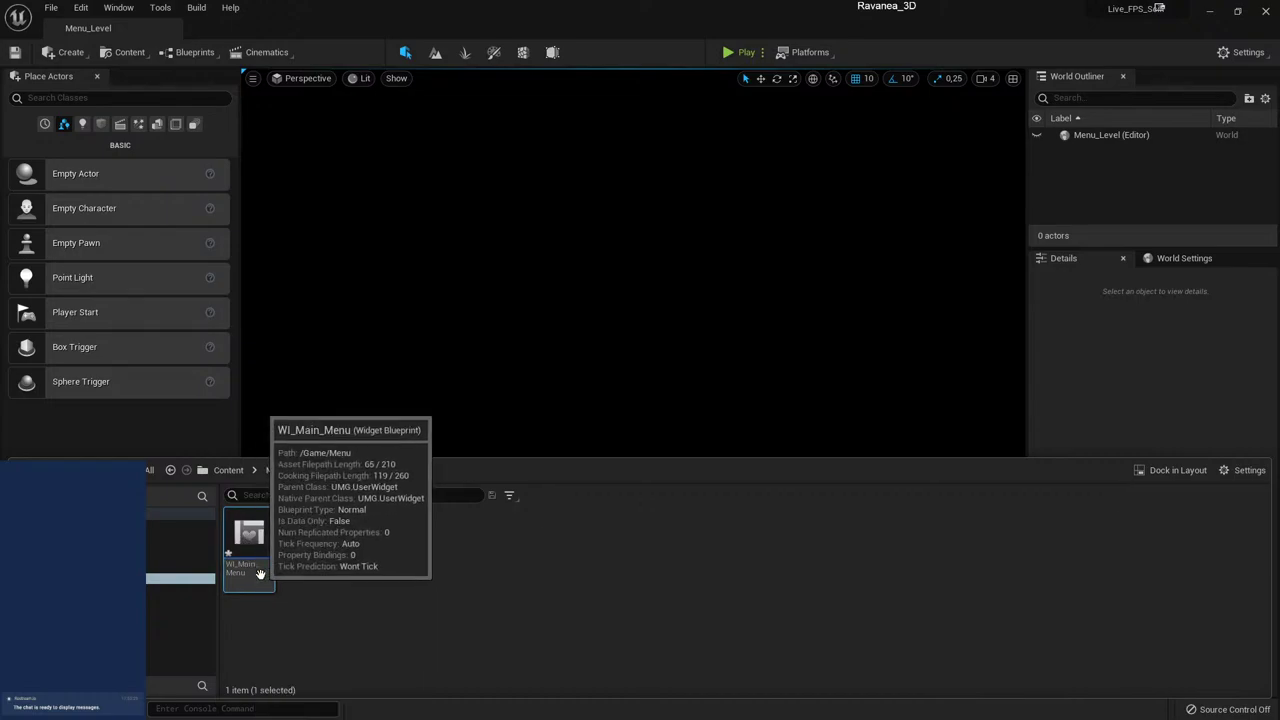
# - Open the Menu_Level level blueprint
pyautogui.click(773, 602)
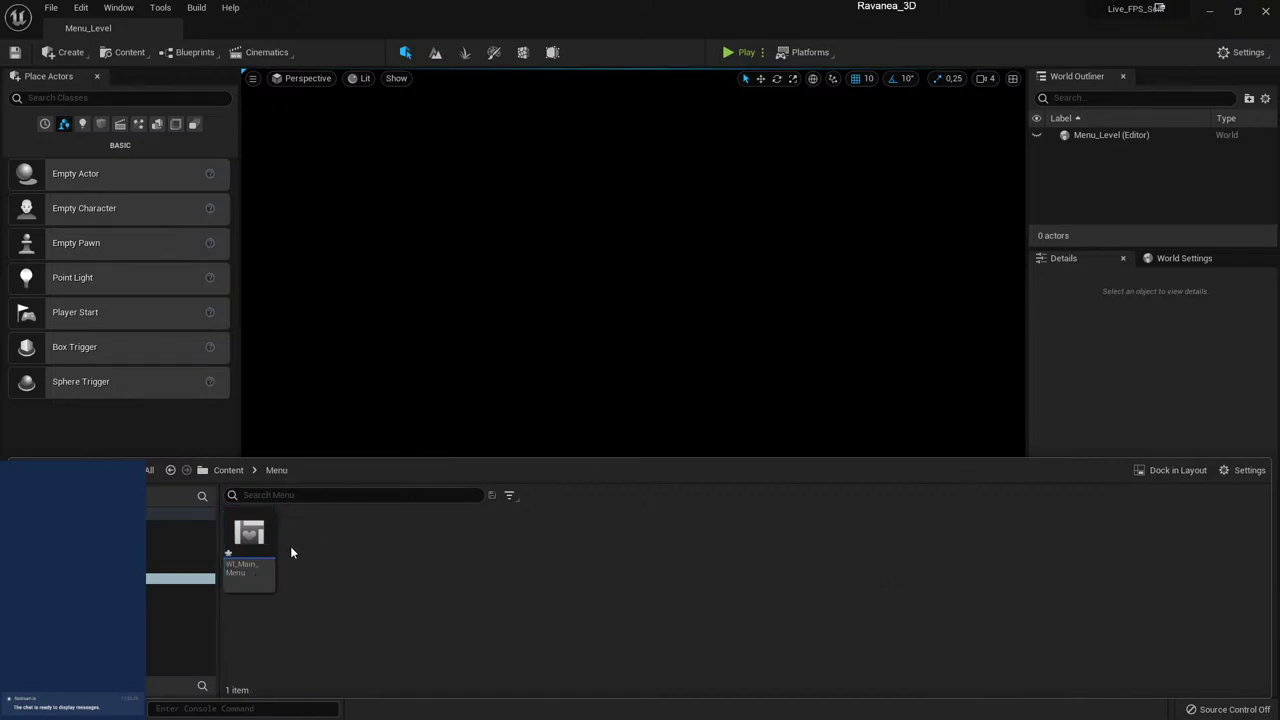
pyautogui.click(182, 52)
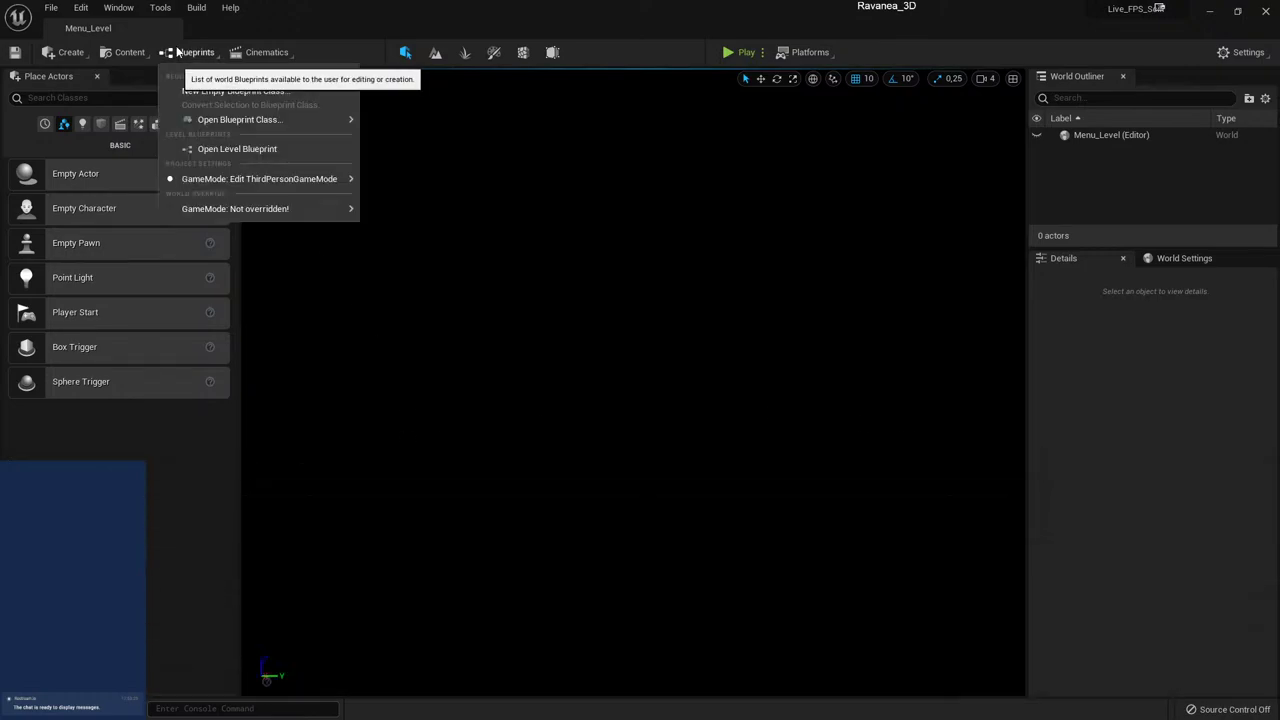
pyautogui.click(252, 150)
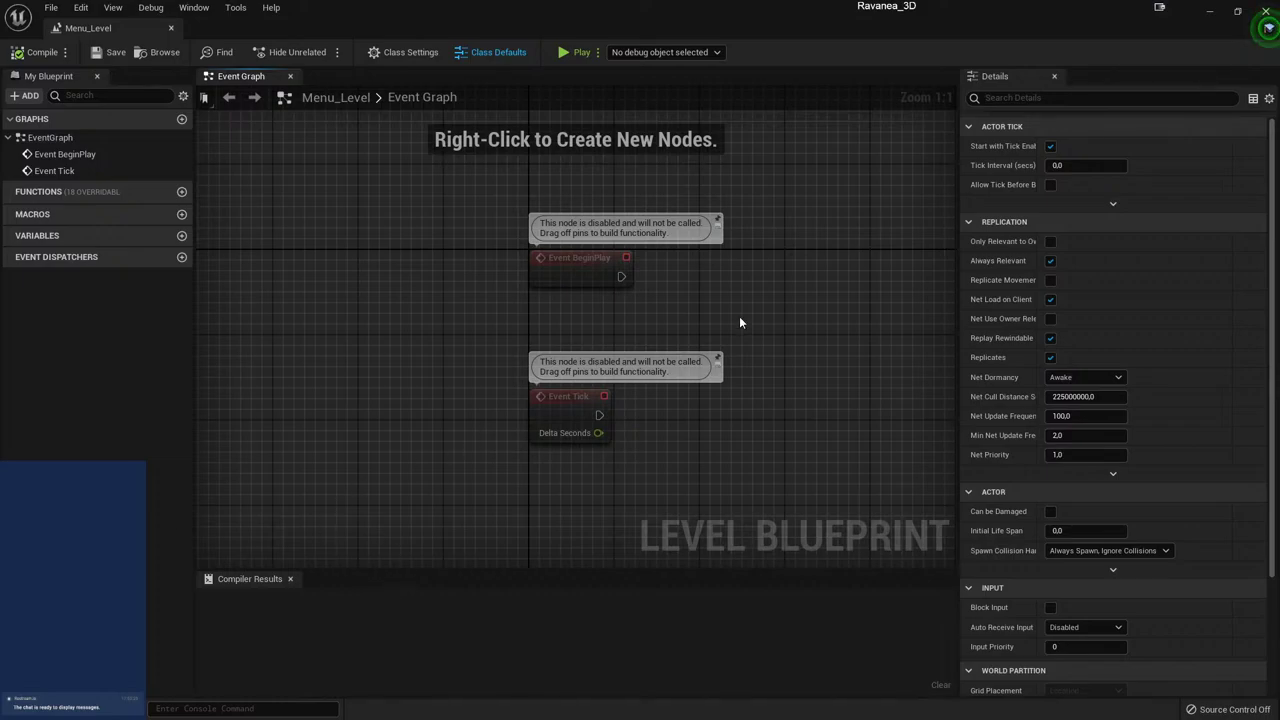
# - Add a Create Widget node connected to Event BeginPlay's execution output
pyautogui.moveTo(739, 322); pyautogui.dragTo(652, 304, button='right')
pyautogui.moveTo(533, 258)
pyautogui.mouseDown()
pyautogui.moveTo(560, 252)
pyautogui.moveTo(566, 295)
pyautogui.moveTo(612, 266)
pyautogui.mouseUp()
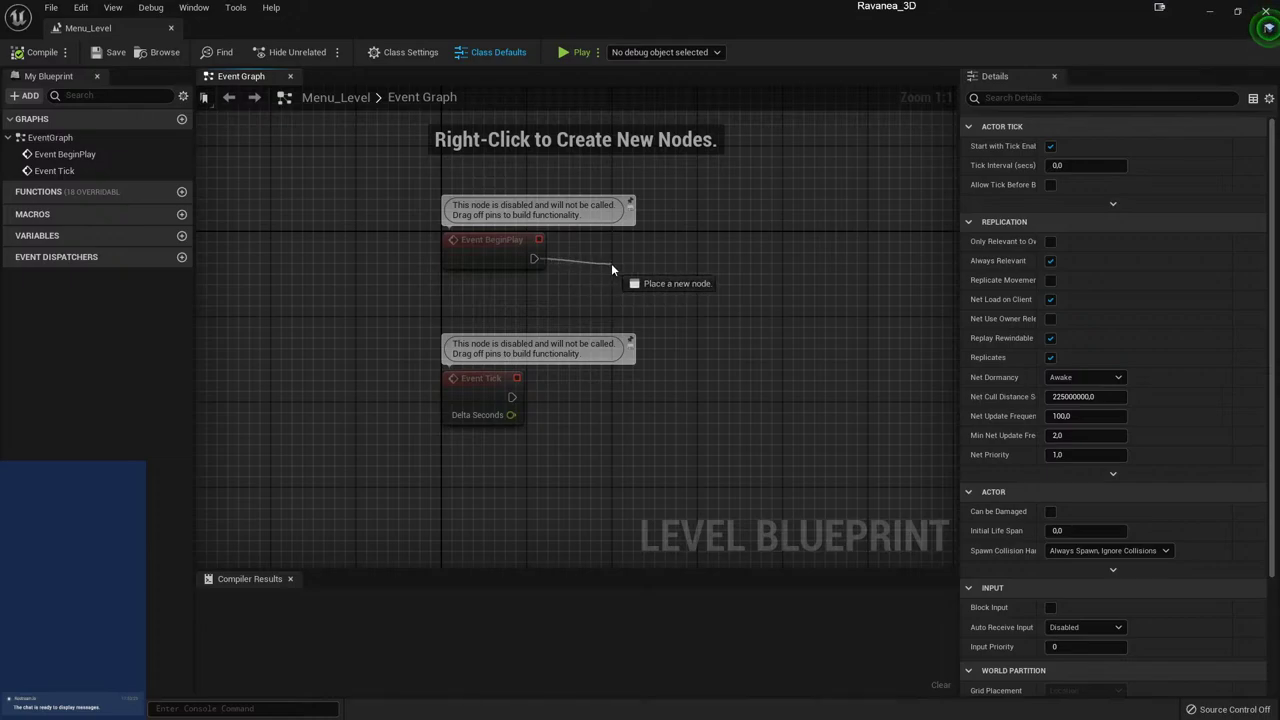
pyautogui.moveTo(612, 268); pyautogui.dragTo(648, 259)
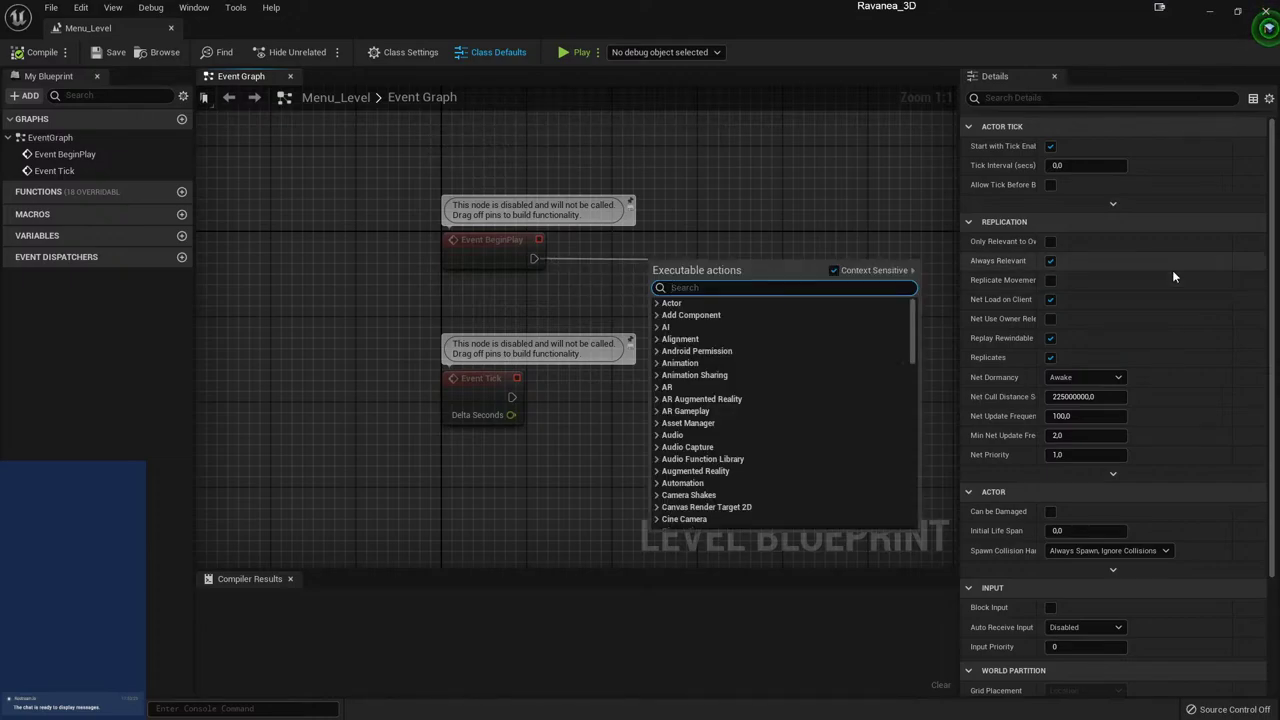
pyautogui.write('create')
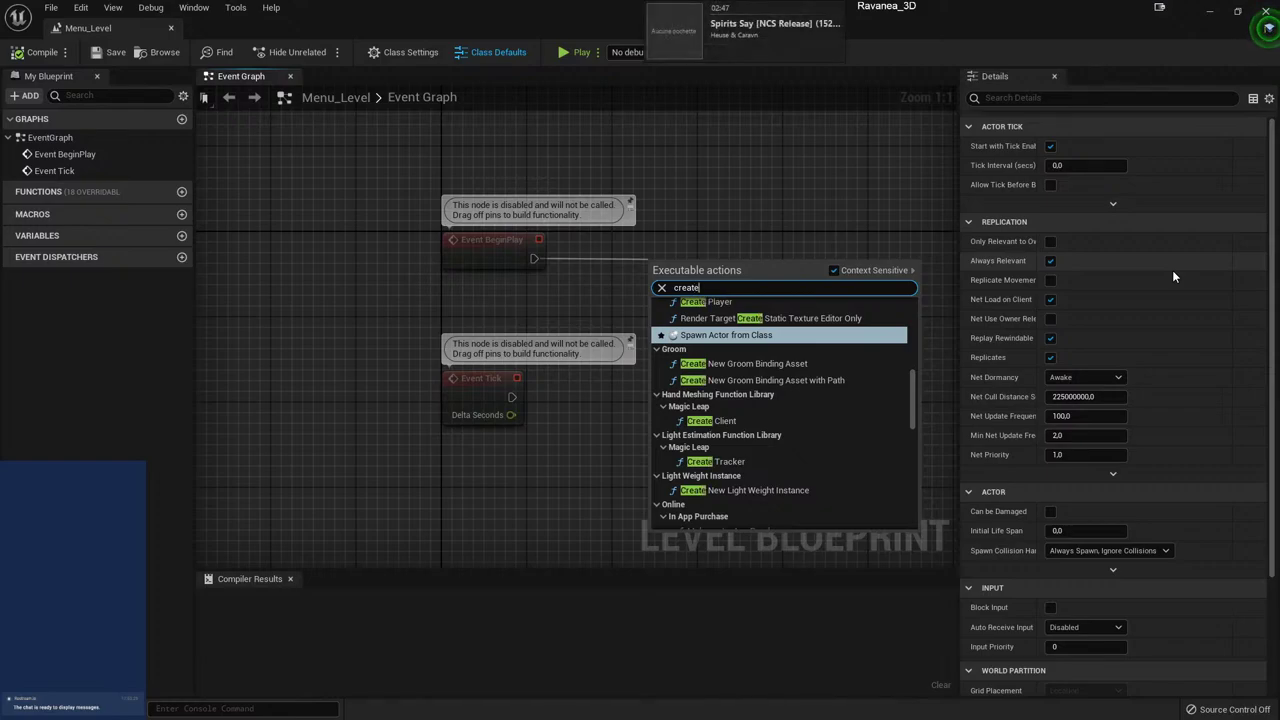
pyautogui.write(' wid')
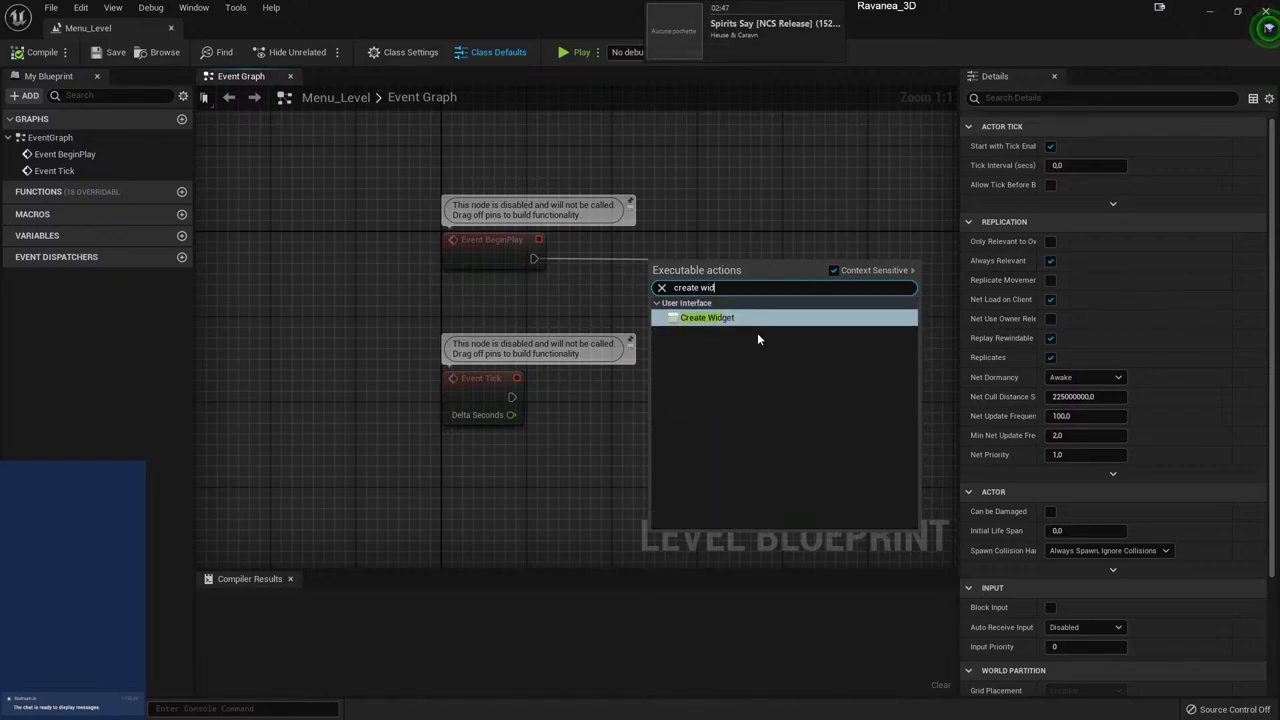
pyautogui.click(730, 319)
# - Set Create Widget's class to WI_Main_Menu and pass its return value to Add to Viewport
pyautogui.moveTo(733, 275); pyautogui.dragTo(787, 243)
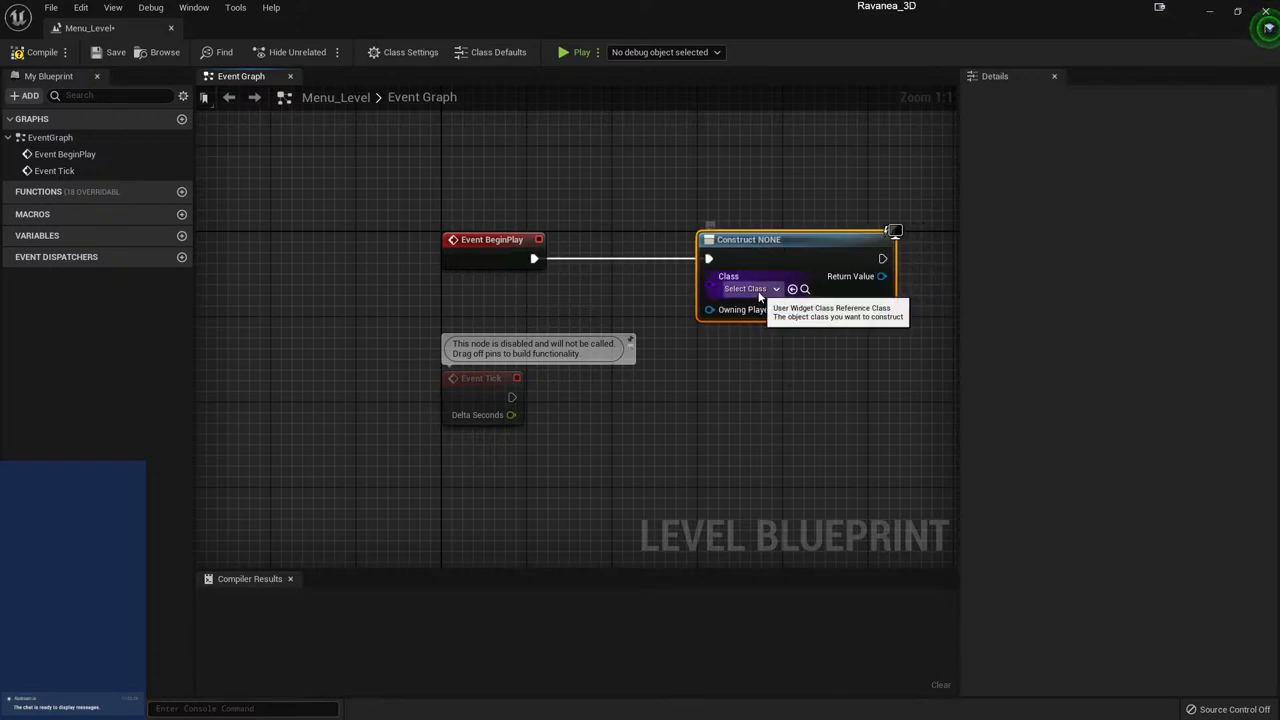
pyautogui.click(752, 288)
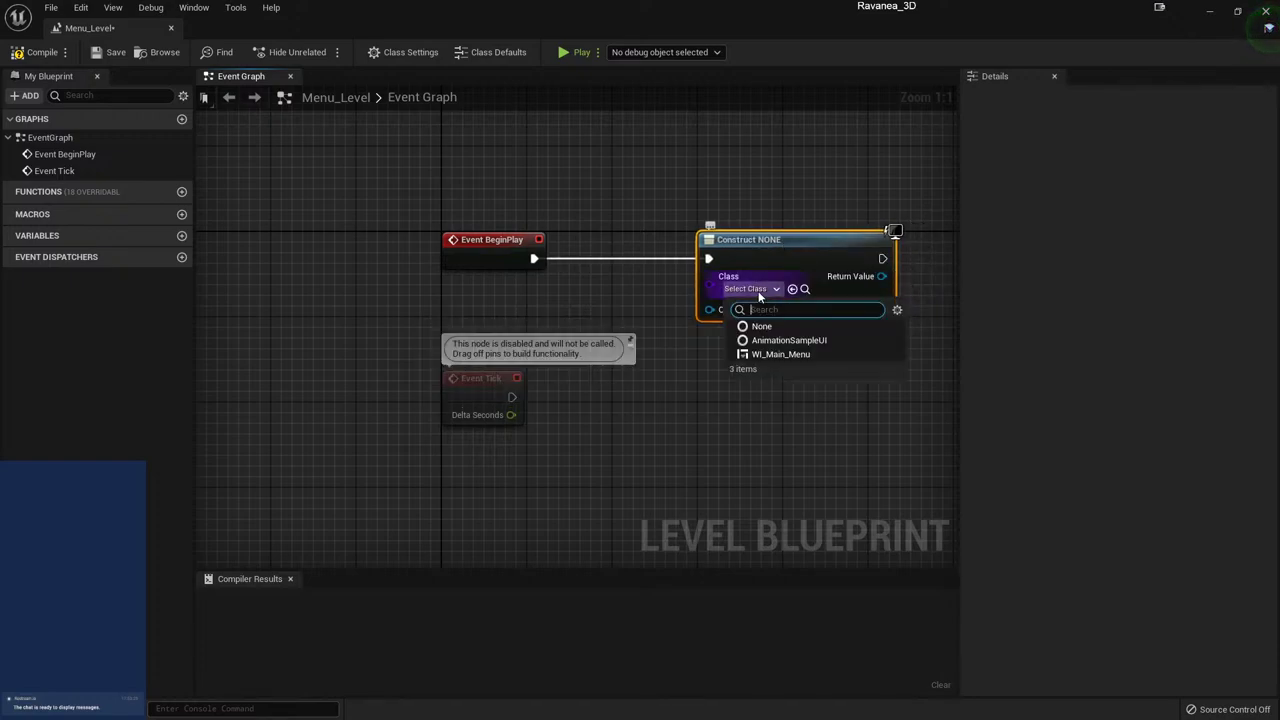
pyautogui.click(759, 354)
pyautogui.moveTo(827, 366); pyautogui.dragTo(608, 381, button='right')
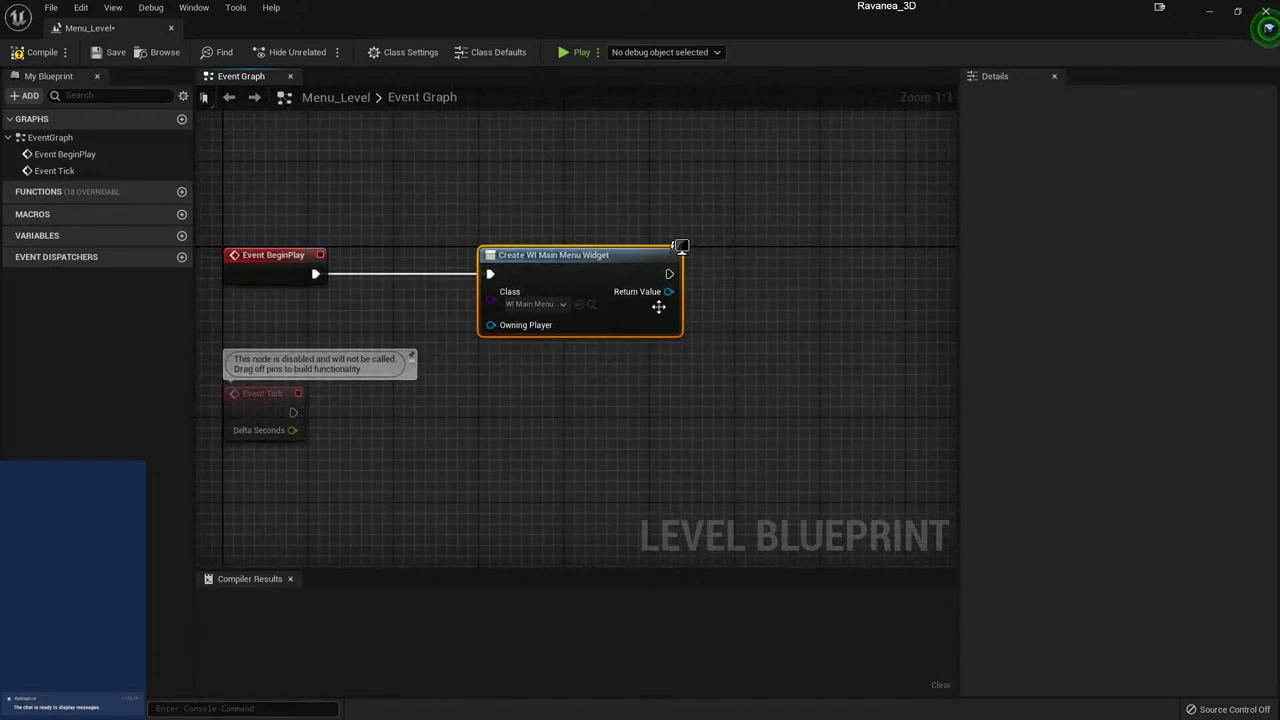
pyautogui.moveTo(668, 291); pyautogui.dragTo(714, 298)
pyautogui.write('a')
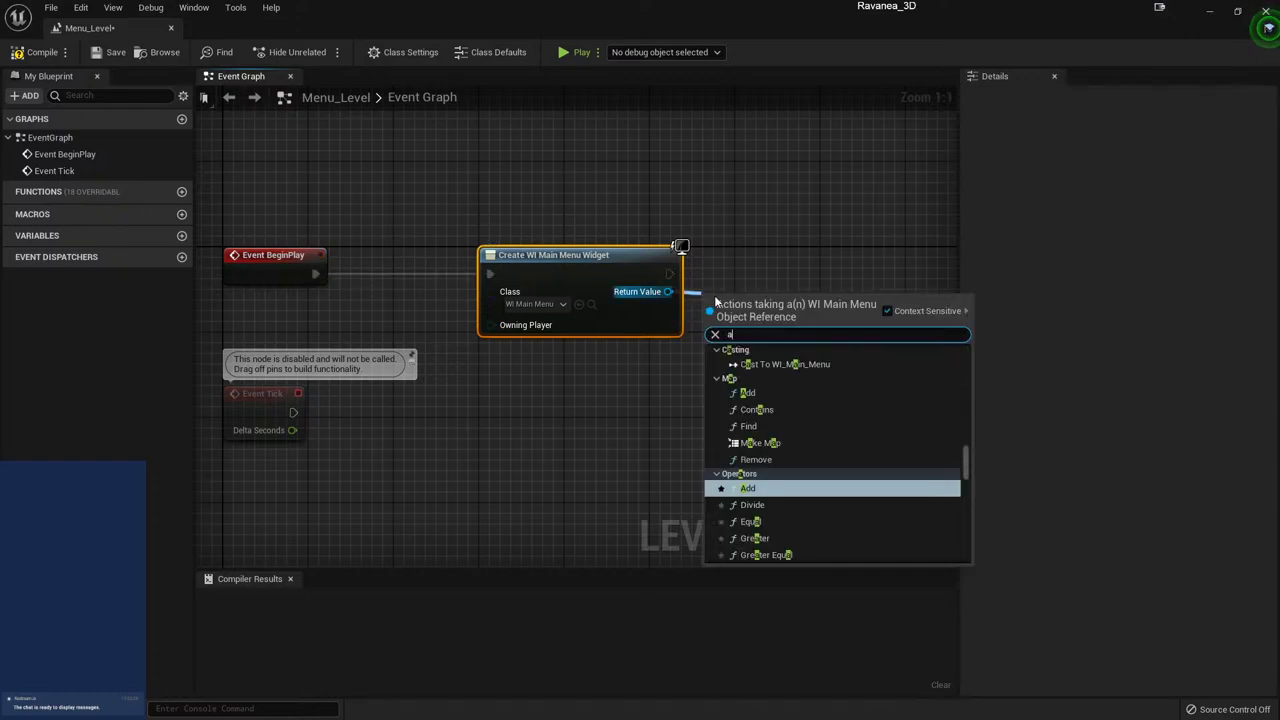
pyautogui.write('dd')
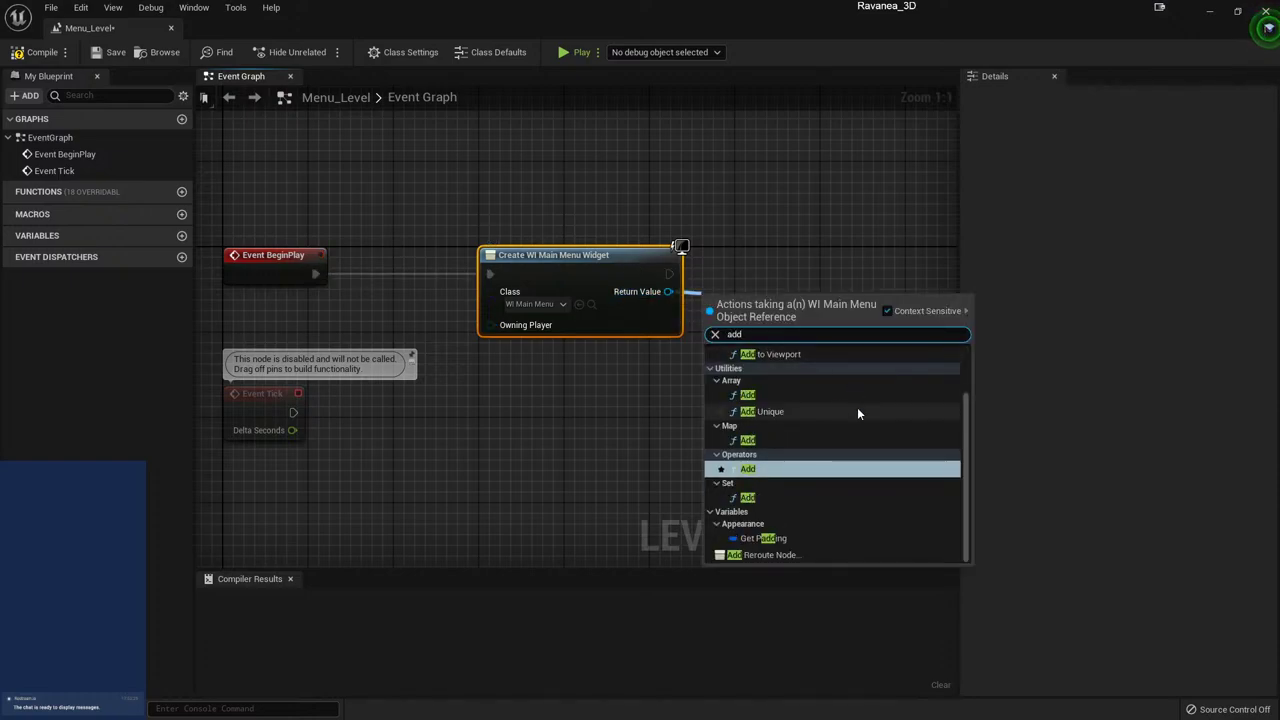
pyautogui.click(765, 354)
pyautogui.moveTo(767, 298); pyautogui.dragTo(757, 245)
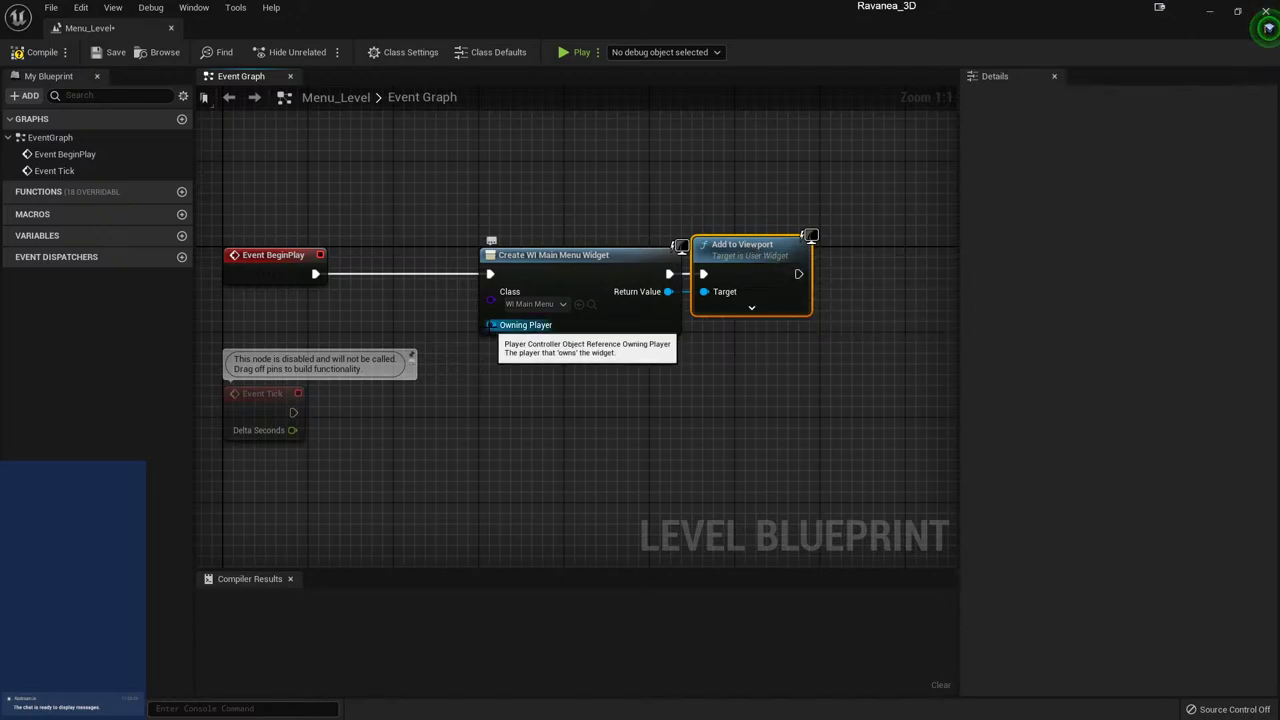
# - Feed the Owning Player input from a Get Player Controller node
pyautogui.moveTo(490, 325); pyautogui.dragTo(451, 345)
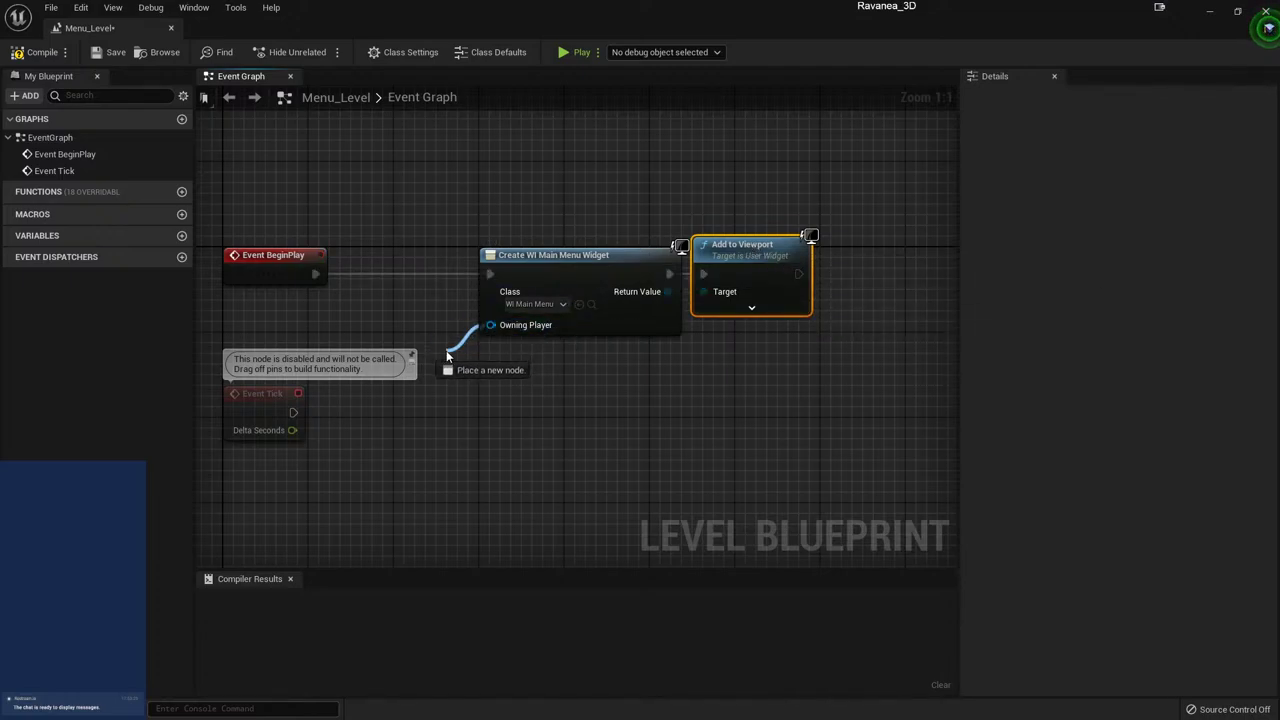
pyautogui.moveTo(451, 345); pyautogui.dragTo(463, 350)
pyautogui.write('pla')
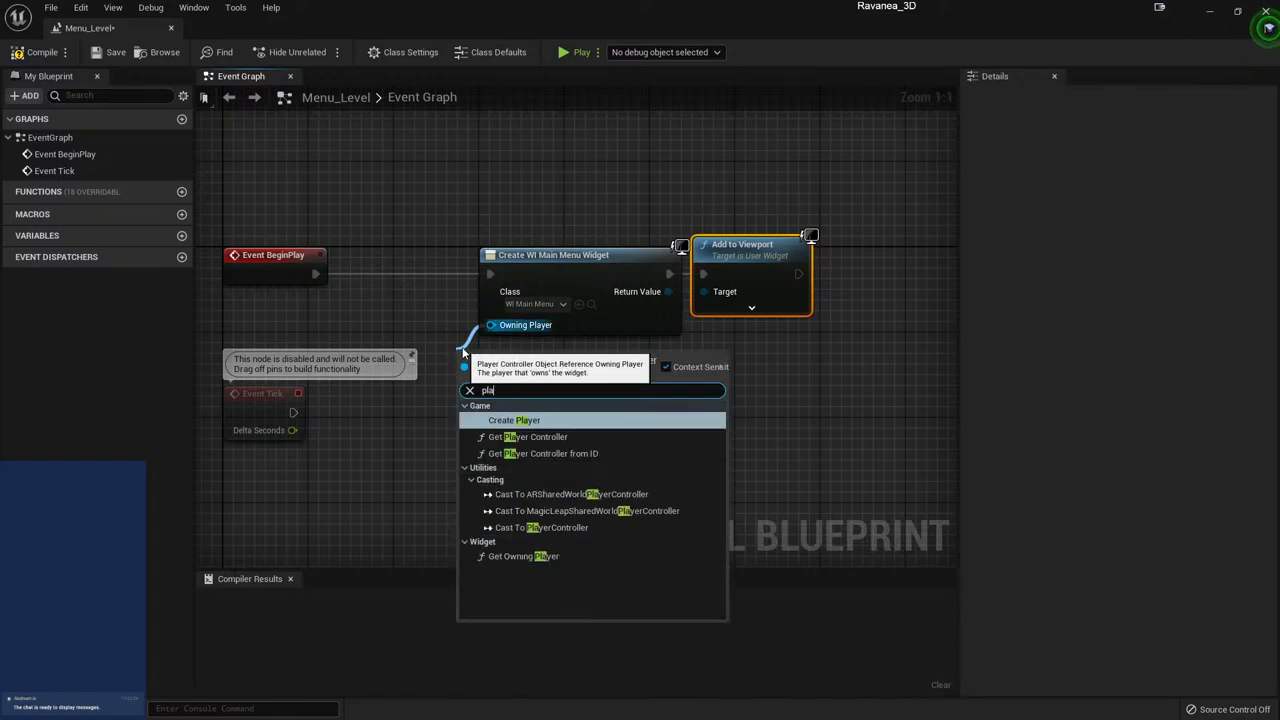
pyautogui.write('y')
pyautogui.click(527, 437)
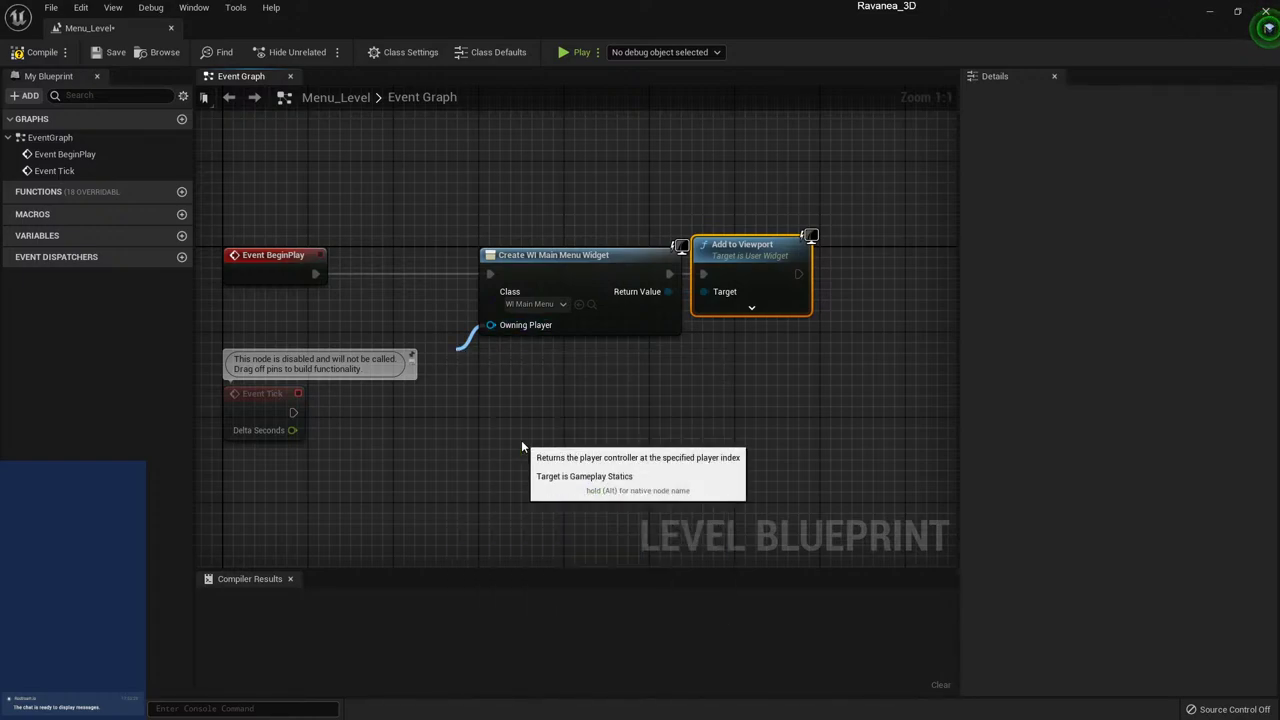
pyautogui.moveTo(486, 364)
pyautogui.mouseDown()
pyautogui.moveTo(360, 314)
pyautogui.moveTo(360, 325)
pyautogui.mouseUp()
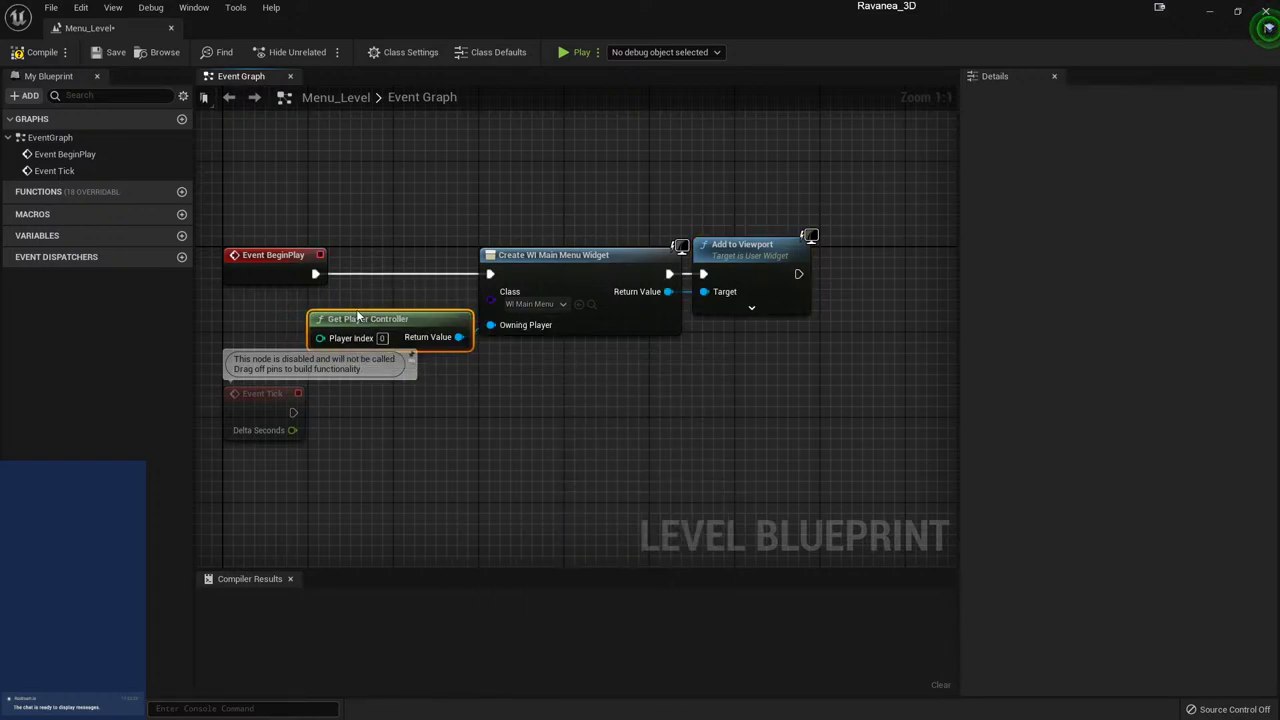
pyautogui.click(357, 419)
# - Delete the unused Event Tick node
pyautogui.click(300, 414)
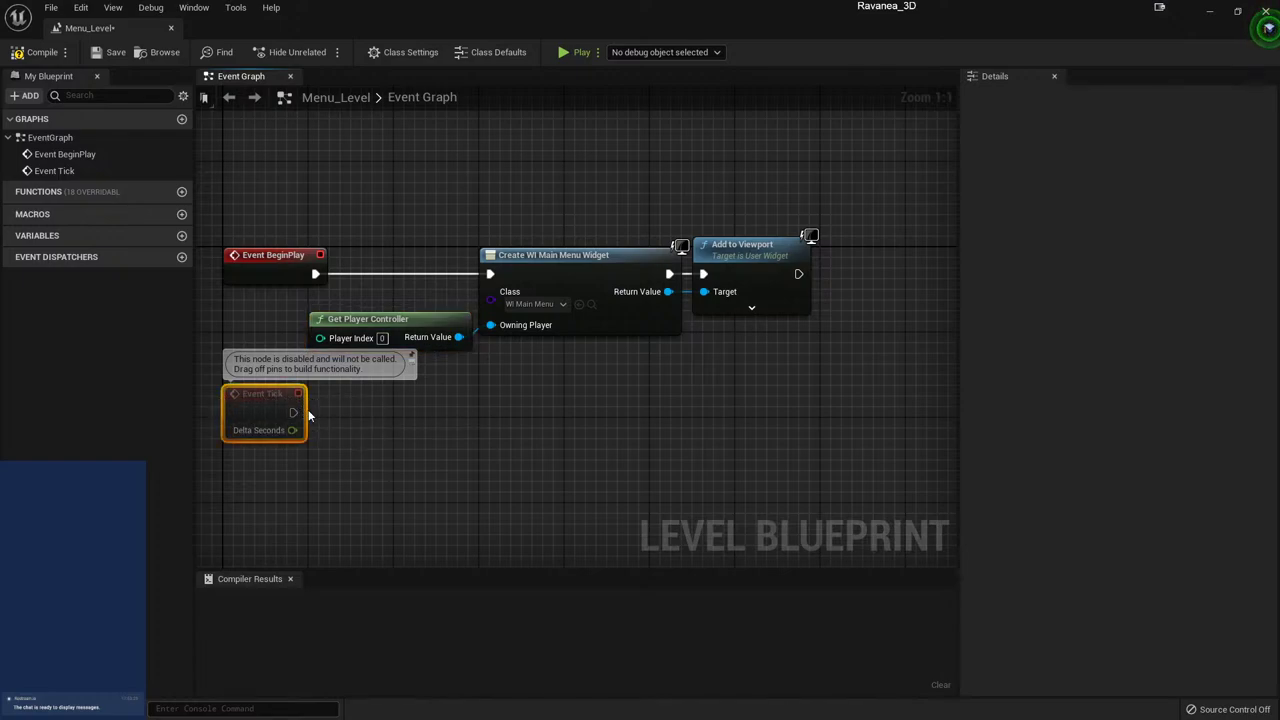
pyautogui.moveTo(256, 396); pyautogui.dragTo(285, 537)
pyautogui.press('Delete')
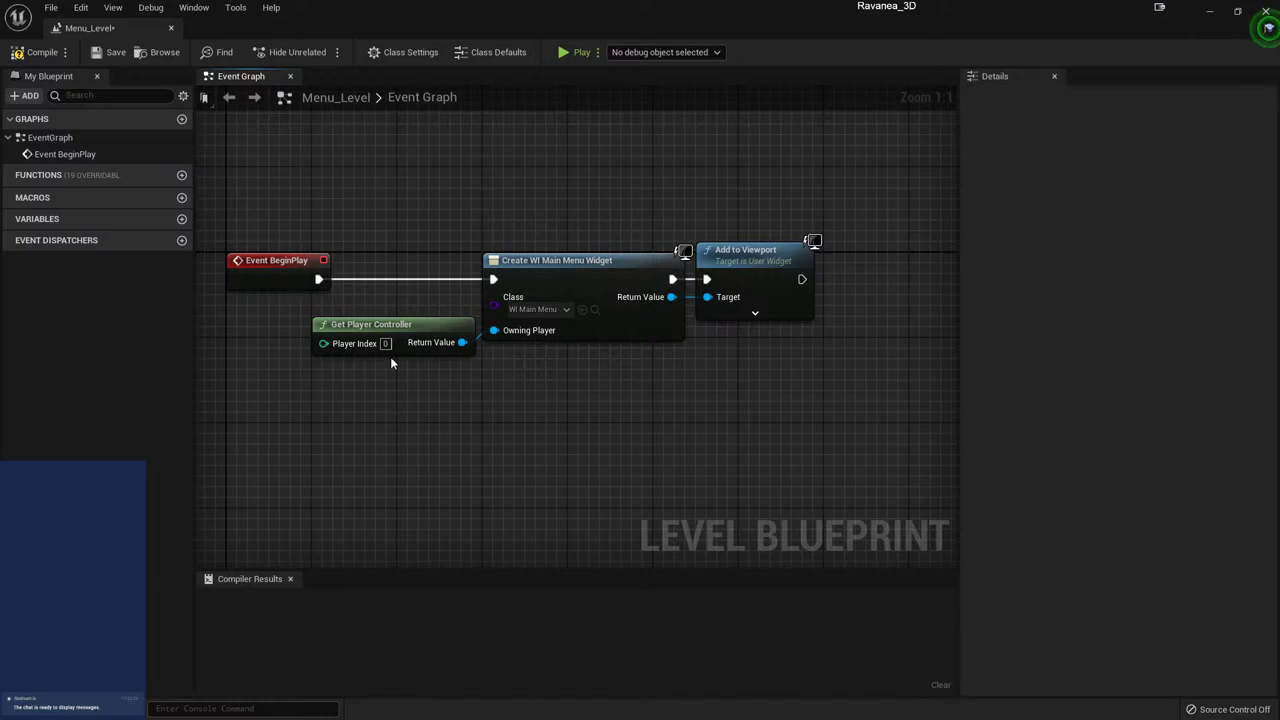
pyautogui.click(342, 342)
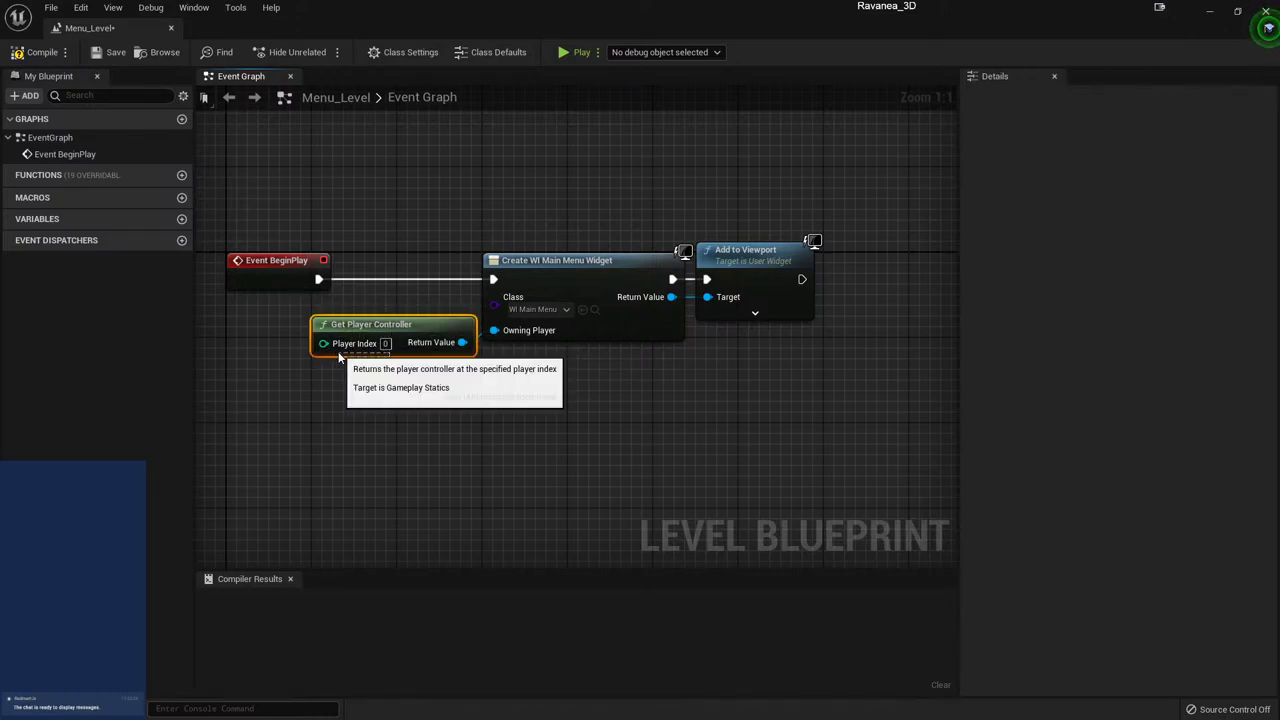
pyautogui.click(357, 364)
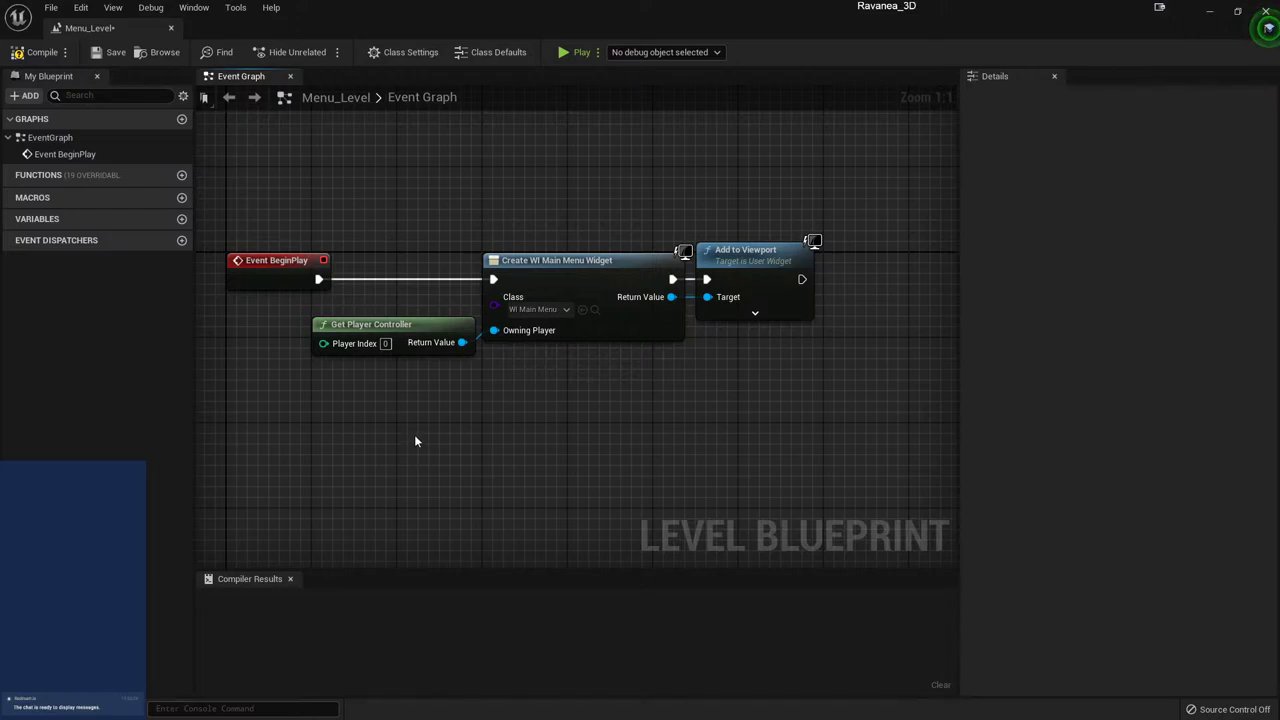
pyautogui.moveTo(395, 397); pyautogui.dragTo(293, 405)
pyautogui.moveTo(457, 492); pyautogui.dragTo(214, 335)
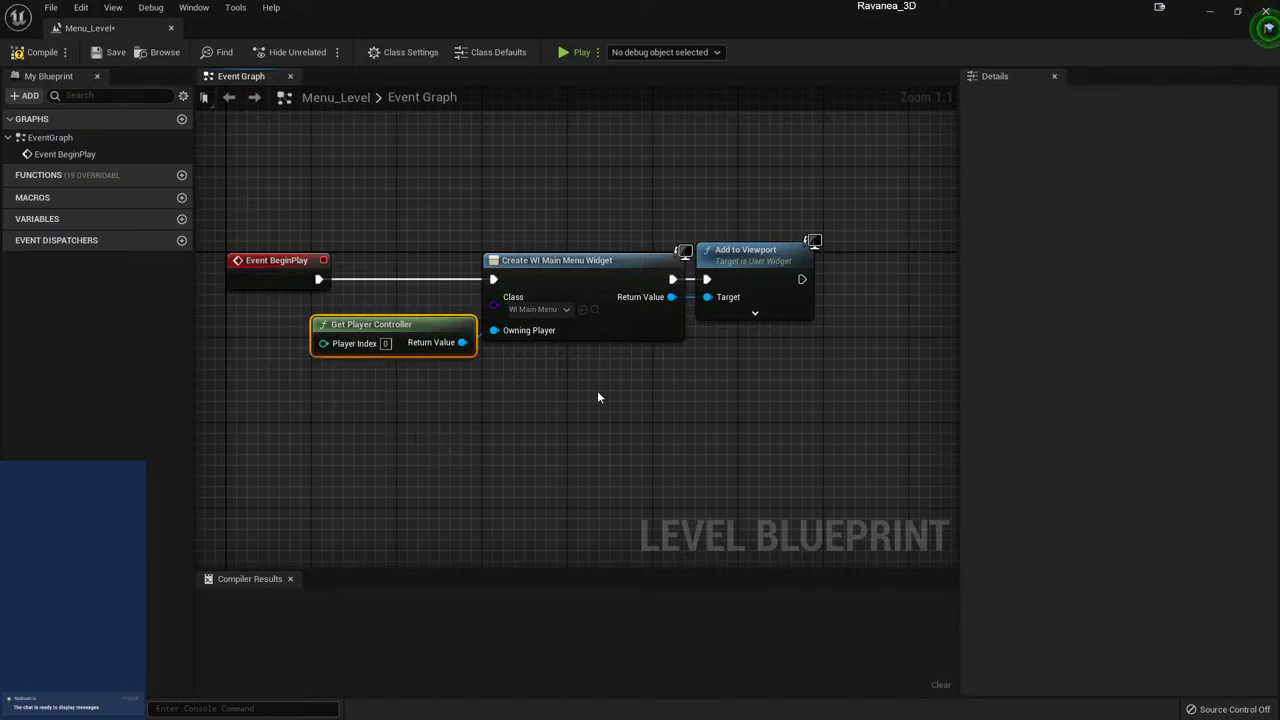
pyautogui.click(560, 330)
pyautogui.click(746, 318)
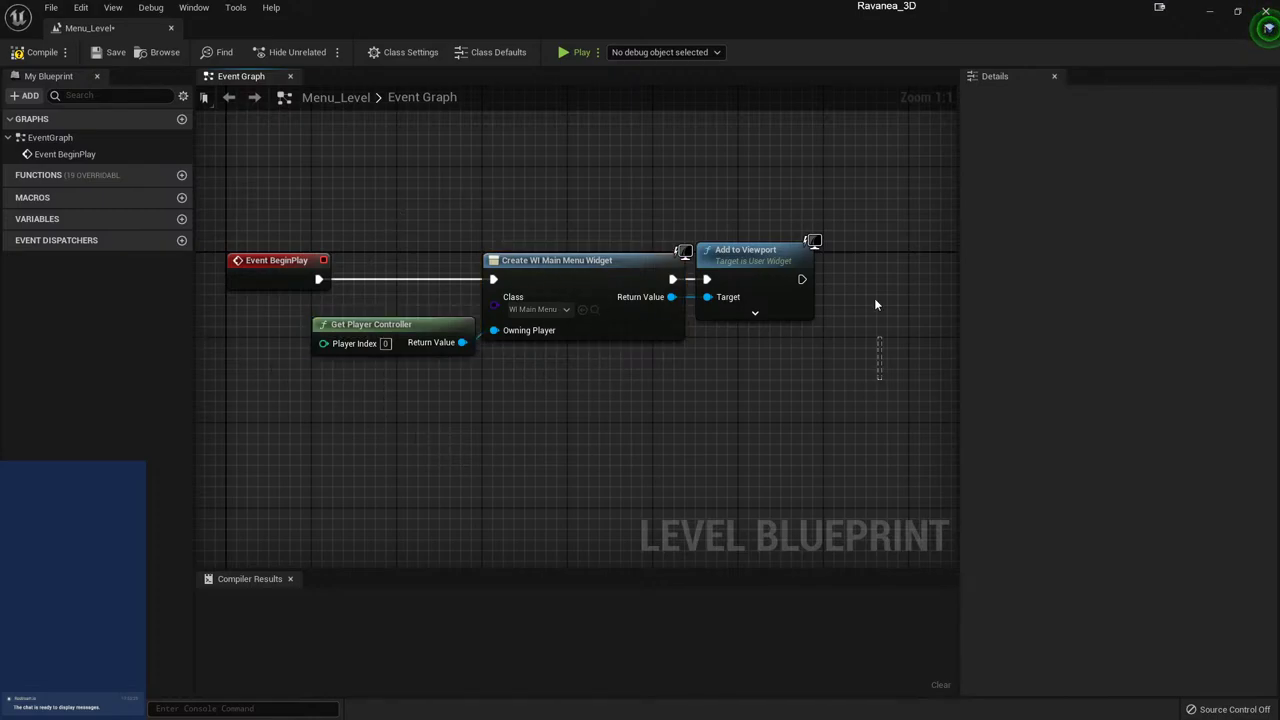
# - Recompile the Menu_Level blueprint and enable Save on Compile in the compile options
pyautogui.click(36, 57)
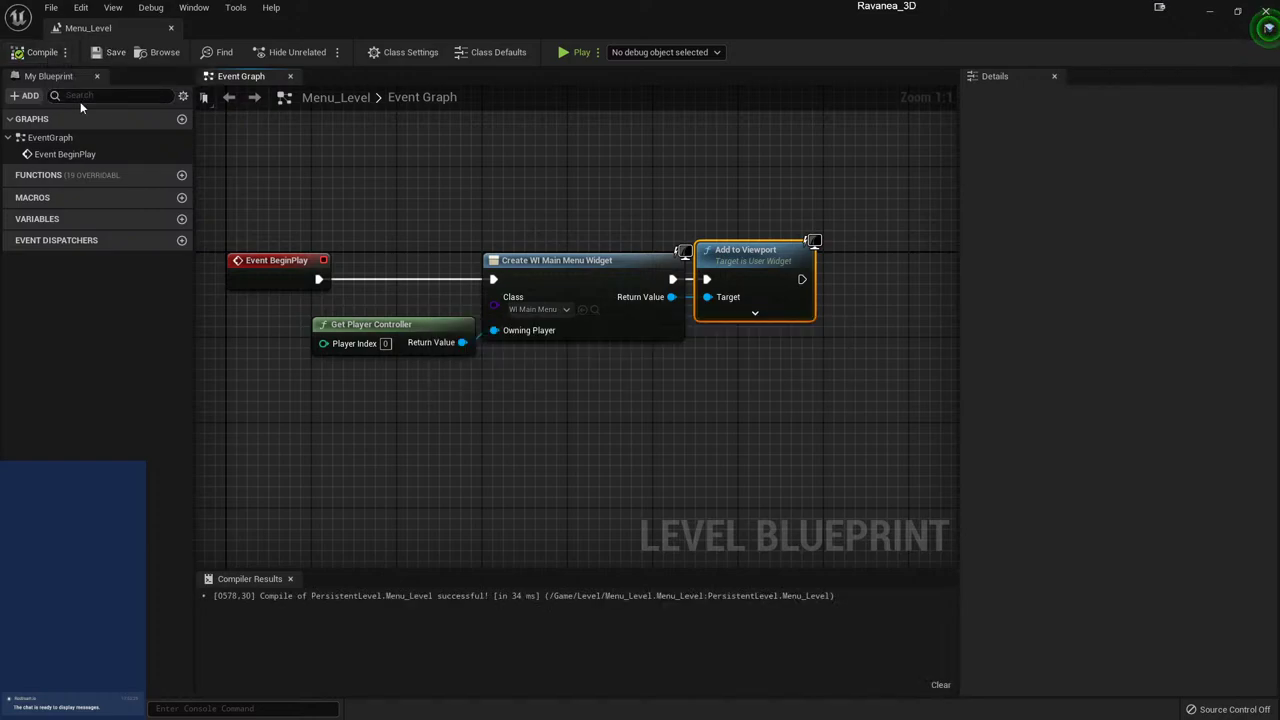
pyautogui.click(36, 57)
pyautogui.click(66, 55)
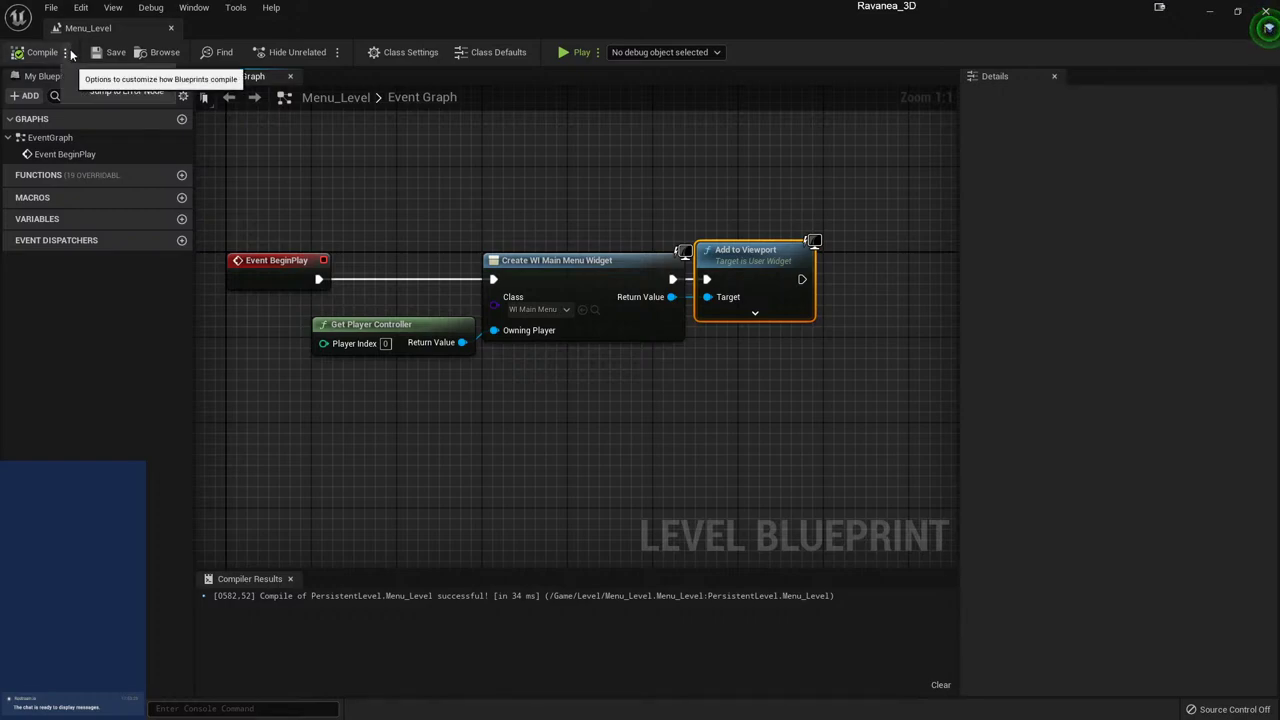
pyautogui.moveTo(82, 78)
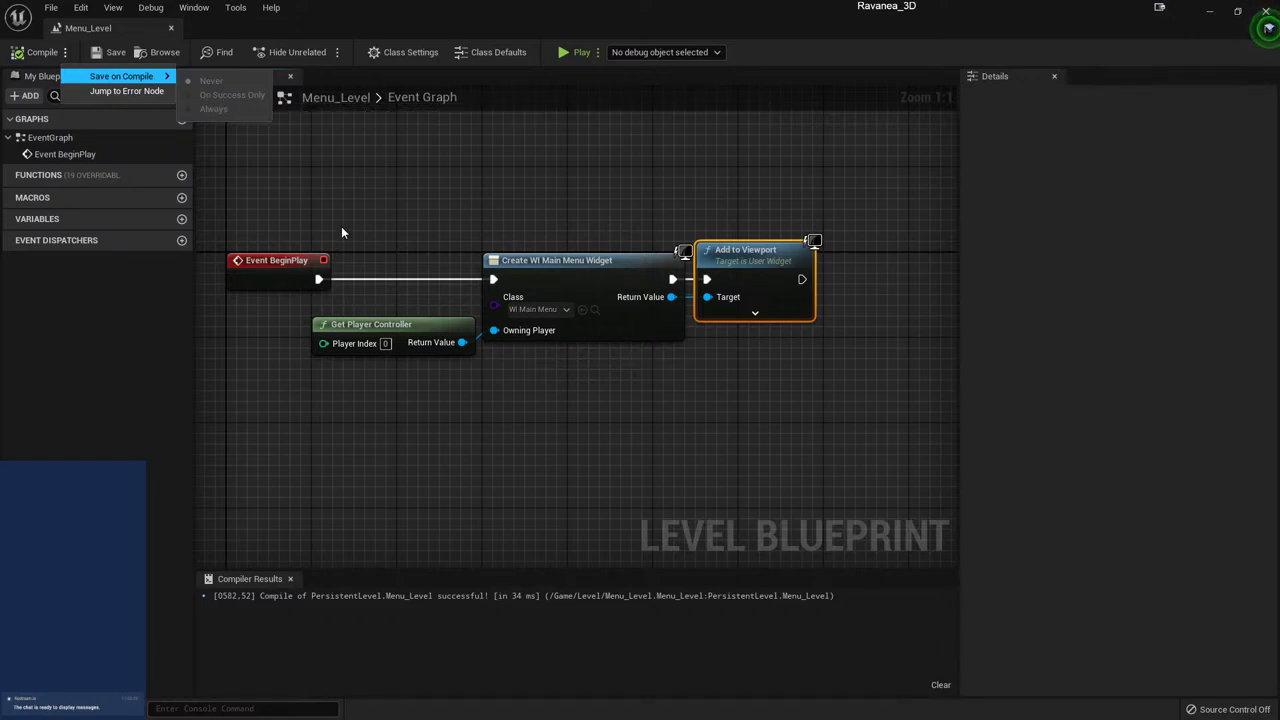
pyautogui.click(327, 176)
pyautogui.moveTo(327, 176); pyautogui.dragTo(235, 178, button='right')
pyautogui.click(65, 52)
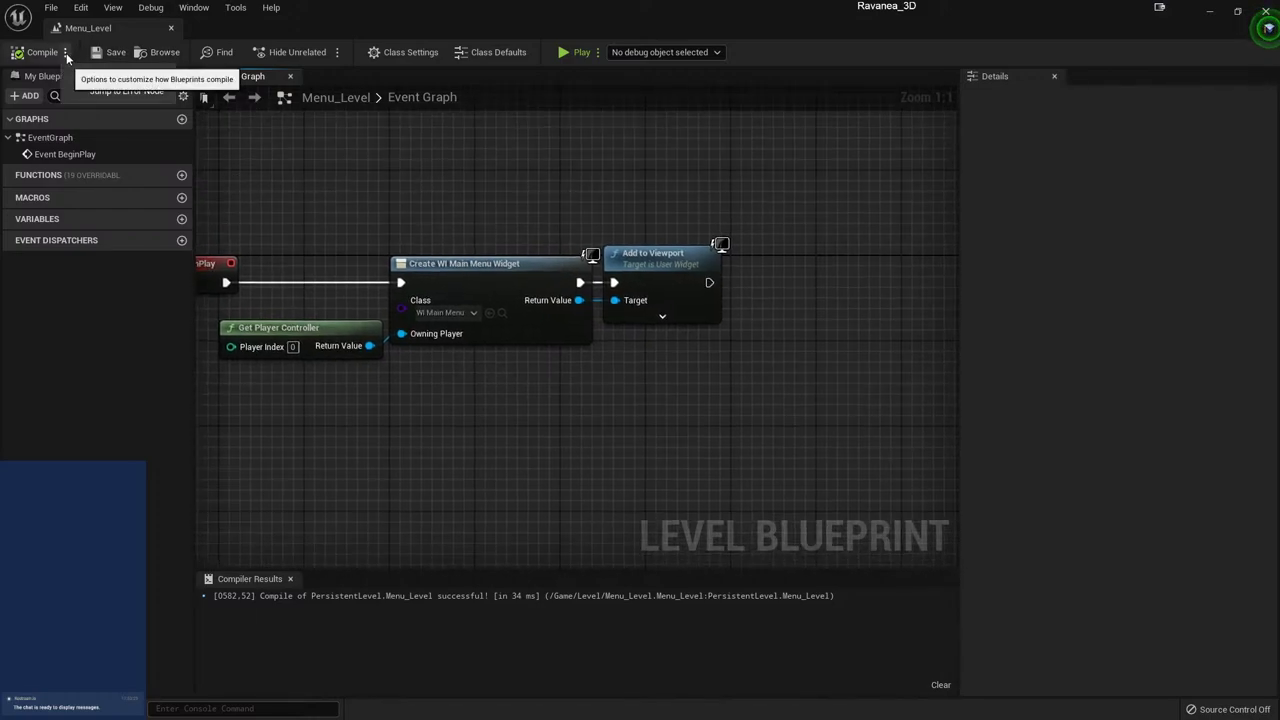
pyautogui.moveTo(125, 76)
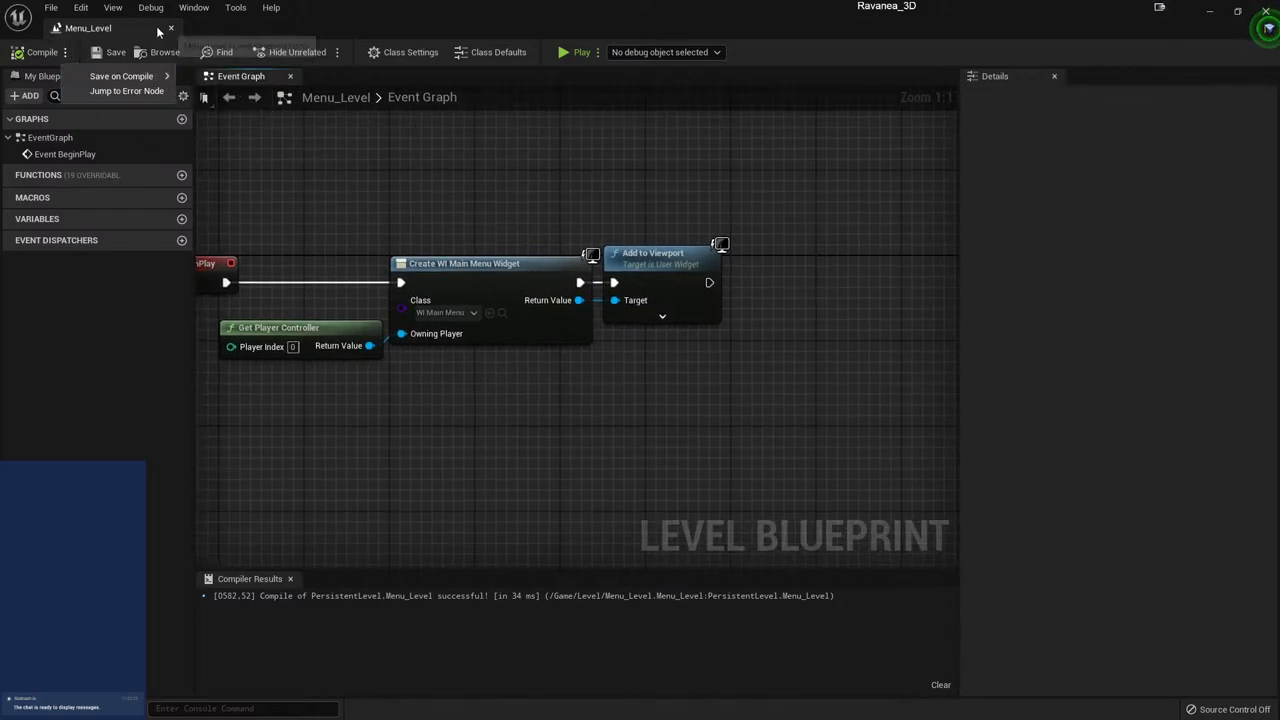
# - Dock the blueprint tab, return to the level editor and show the Content Drawer
pyautogui.moveTo(123, 26); pyautogui.dragTo(359, 27)
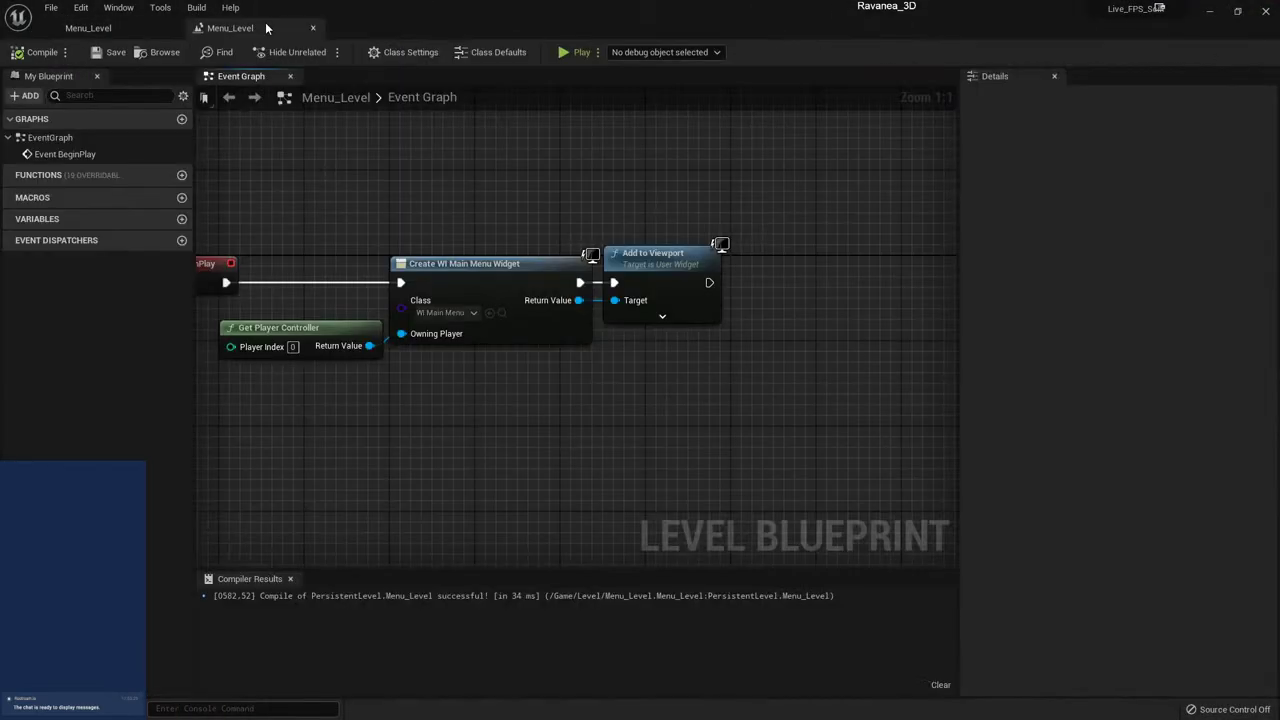
pyautogui.click(90, 28)
pyautogui.hotkey('ctrl', 'space')
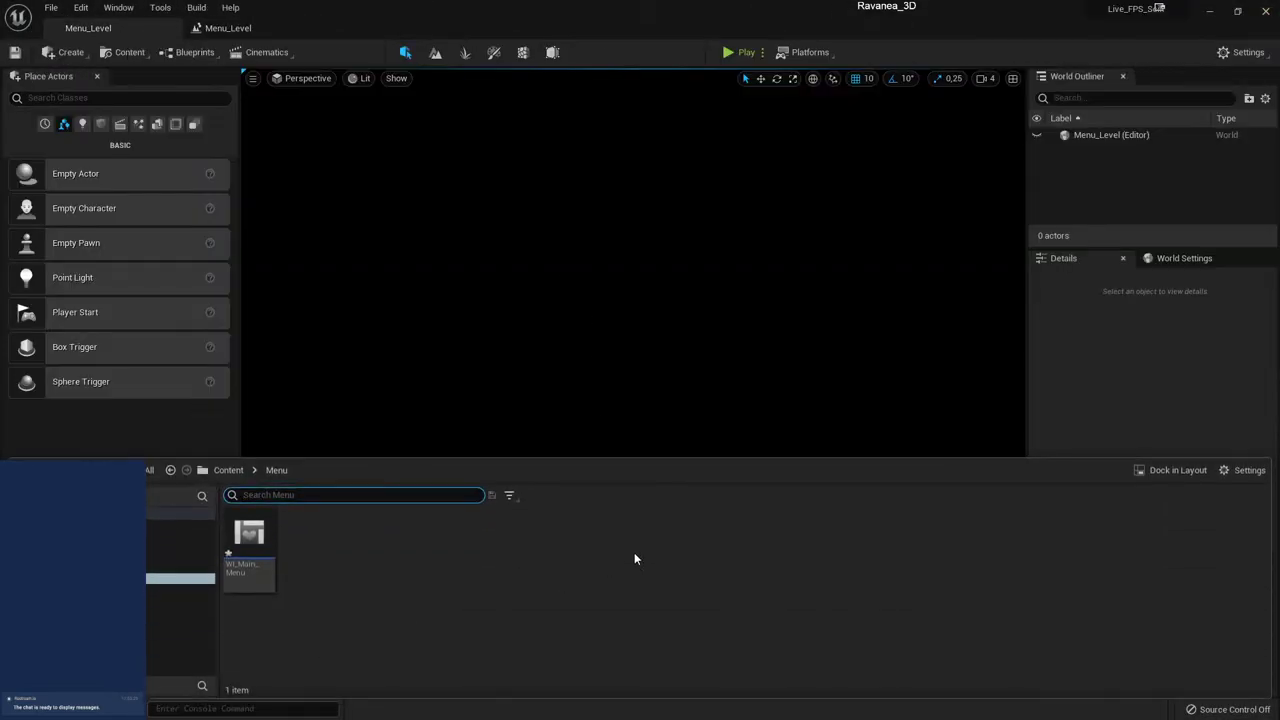
# - Open WI_Main_Menu from the Content Drawer in the widget designer
pyautogui.doubleClick(261, 554)
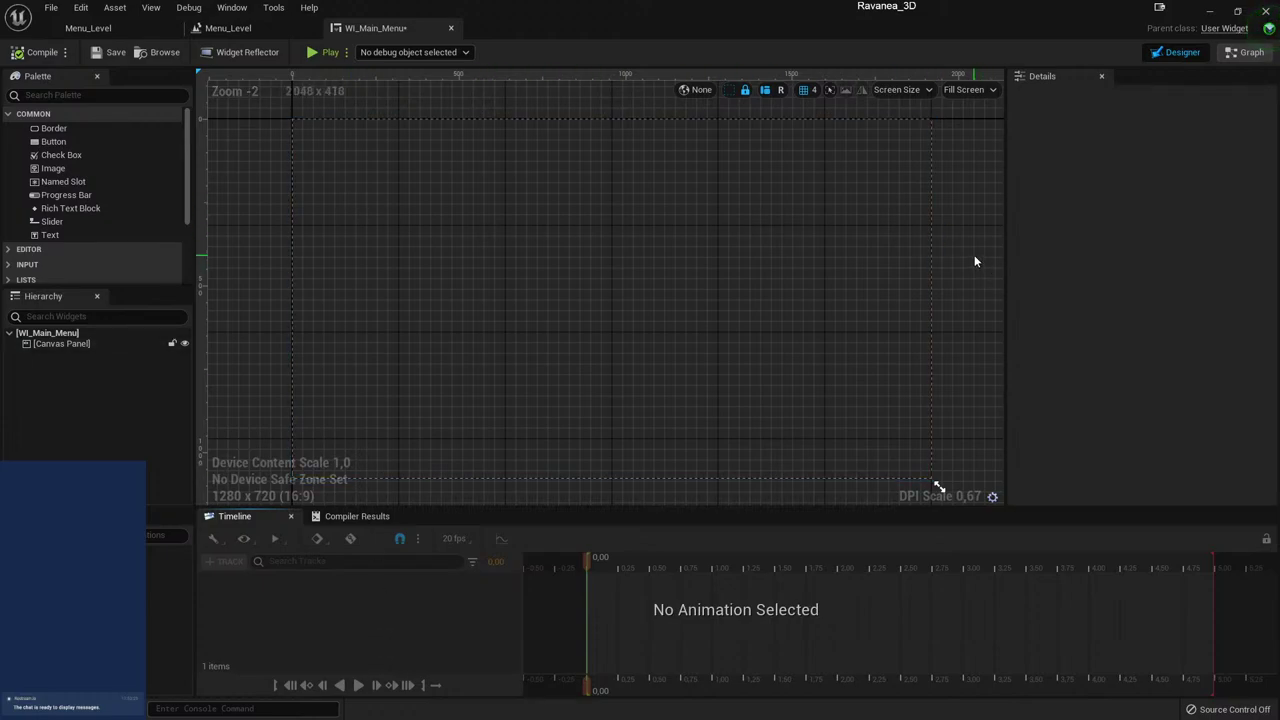
pyautogui.moveTo(974, 255); pyautogui.dragTo(789, 240, button='right')
pyautogui.scroll(-1, 914, 253)
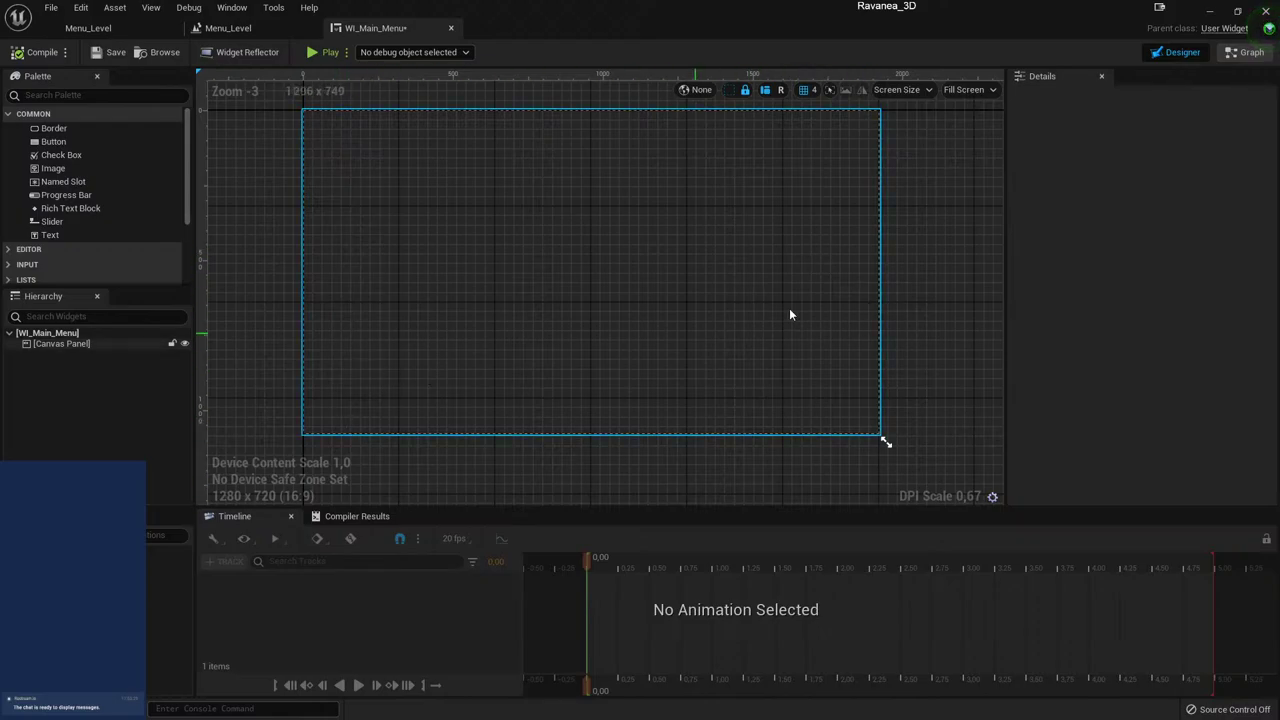
pyautogui.scroll(-1, 905, 90)
# - Set the preview screen size to Televisions > 1080i, 1080p (1920 x 1080) and recentre the canvas
pyautogui.click(905, 90)
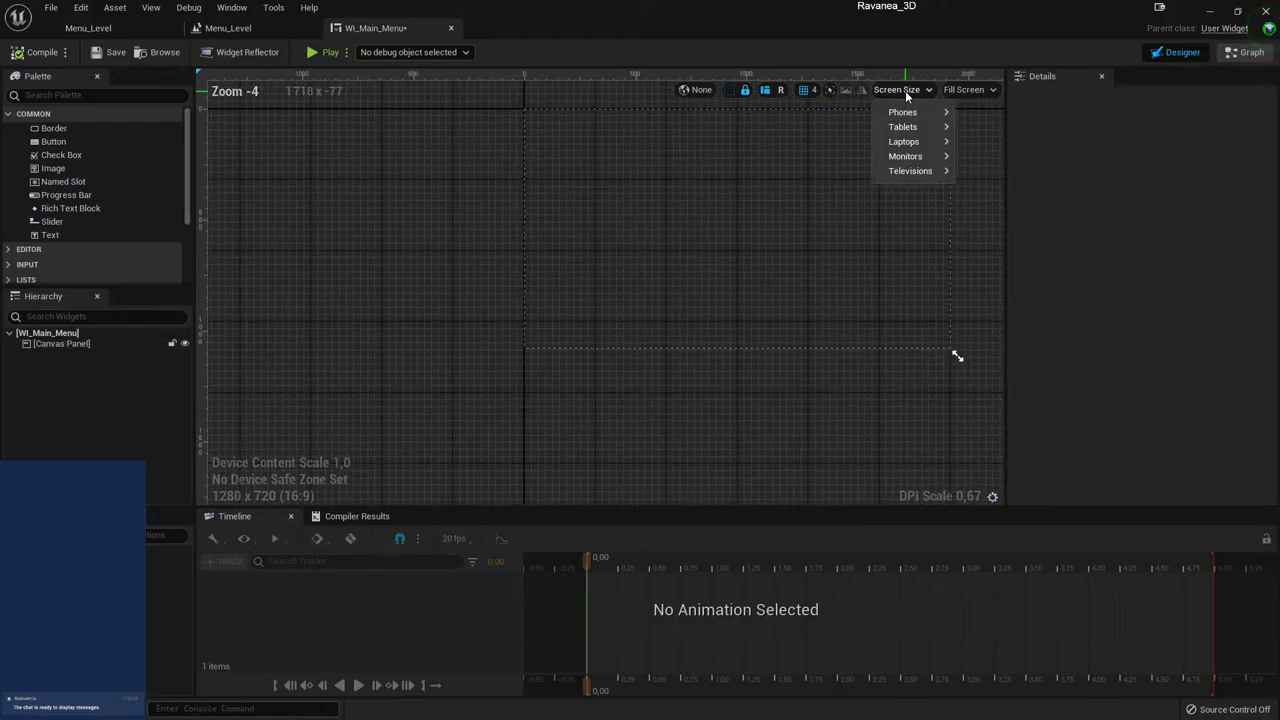
pyautogui.moveTo(903, 158)
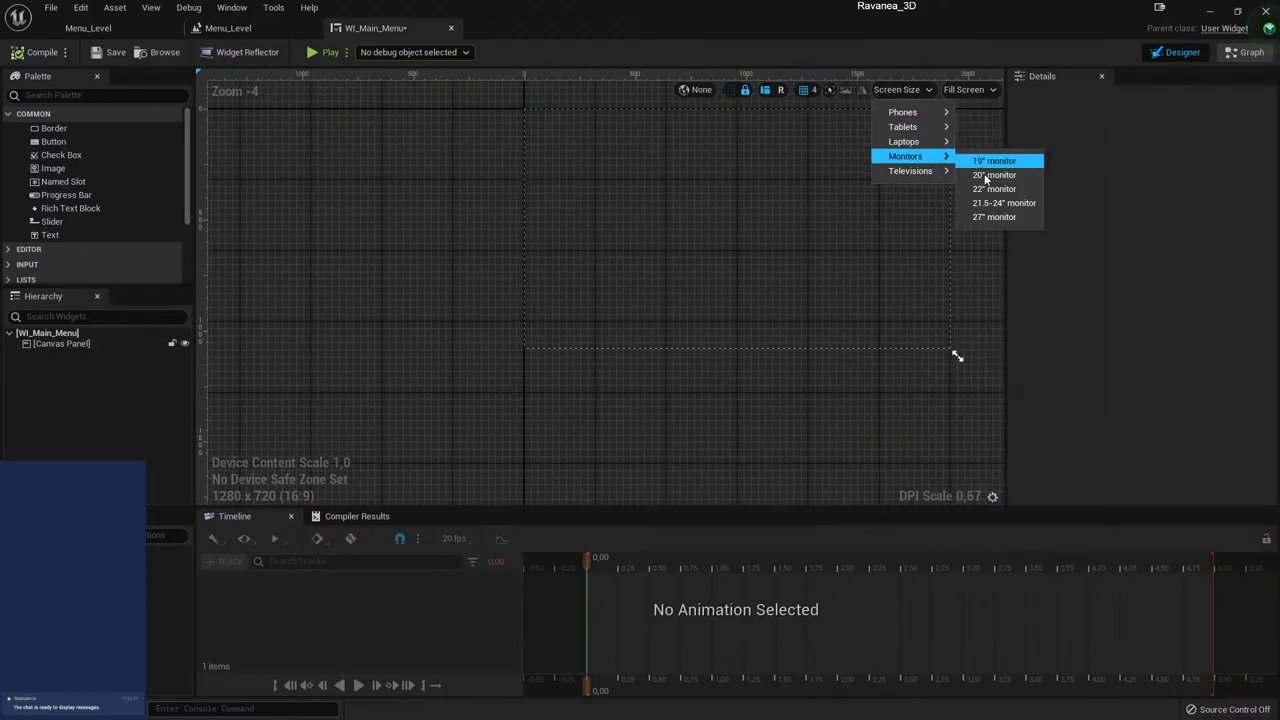
pyautogui.moveTo(935, 177)
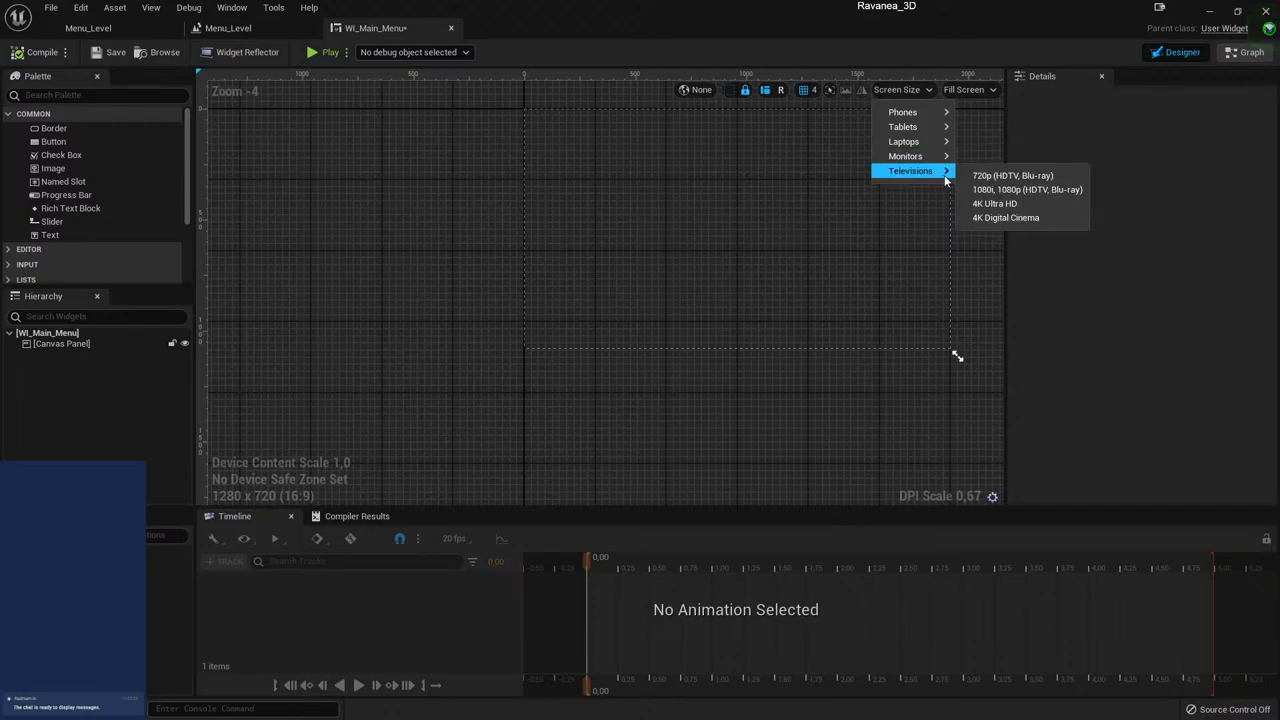
pyautogui.click(1010, 190)
pyautogui.moveTo(794, 202); pyautogui.dragTo(511, 191, button='right')
pyautogui.scroll(-2, 525, 215)
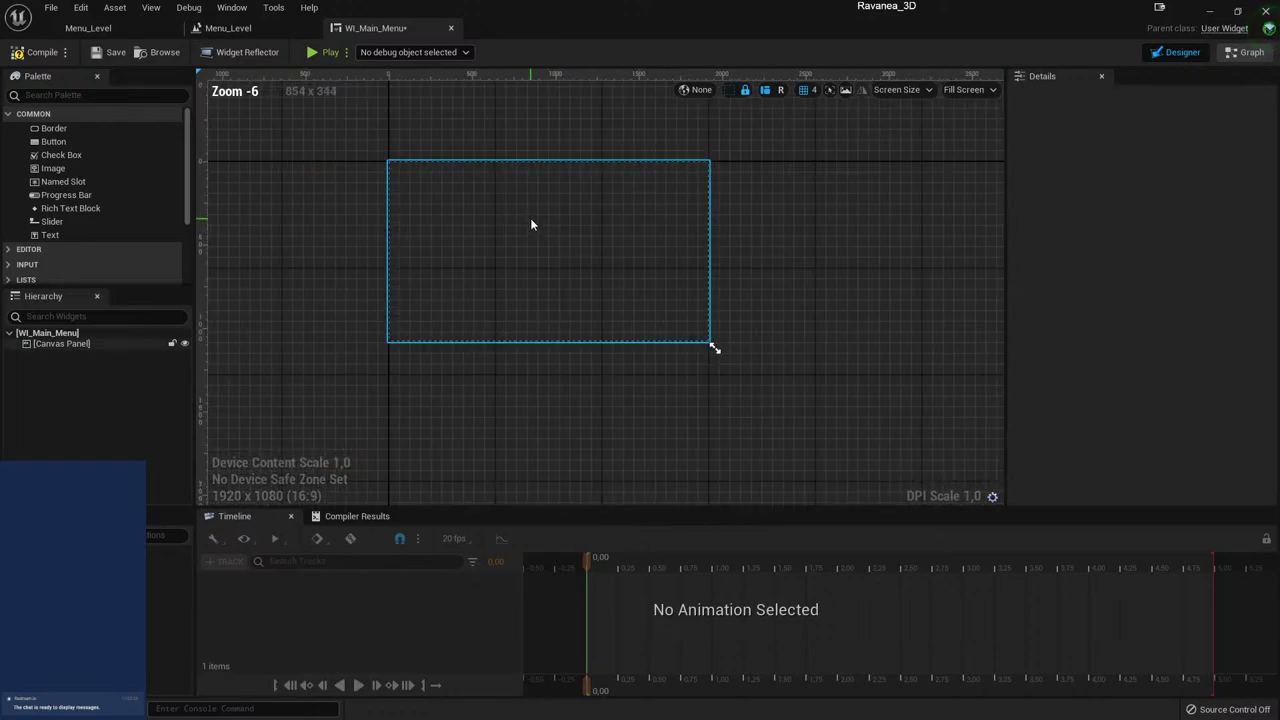
pyautogui.scroll(1, 512, 245)
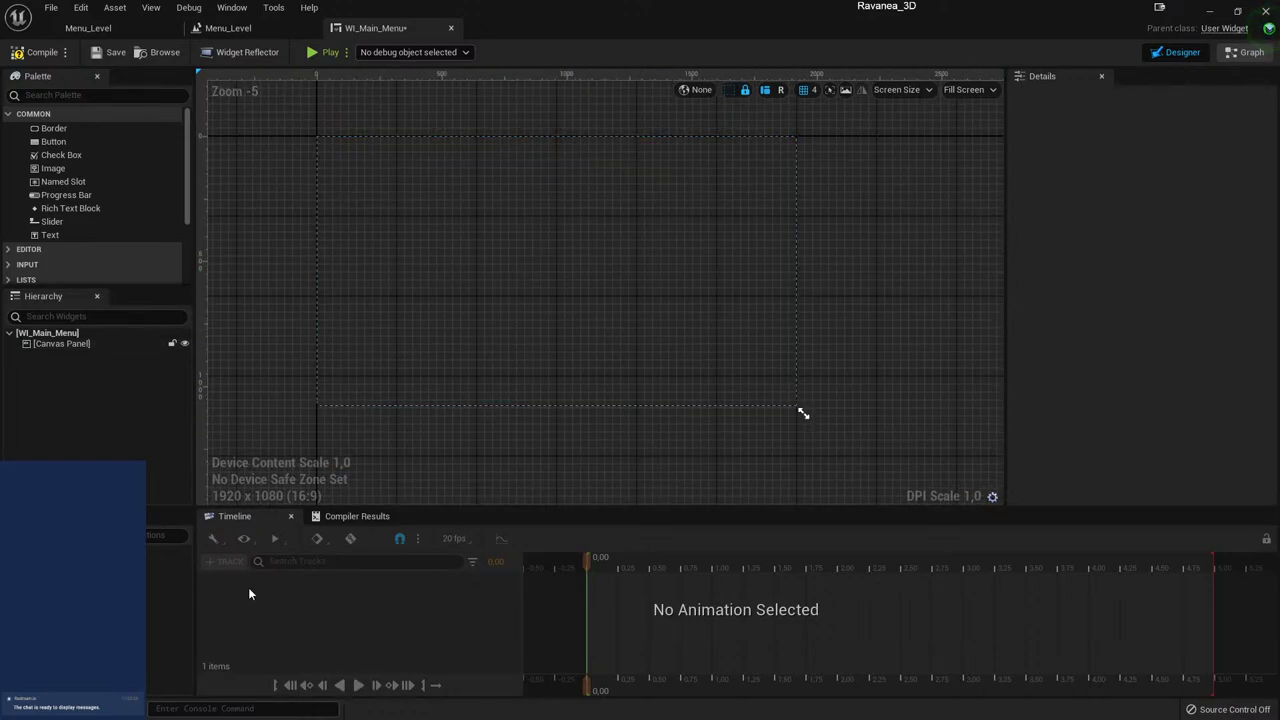
pyautogui.moveTo(520, 437); pyautogui.dragTo(498, 480, button='right')
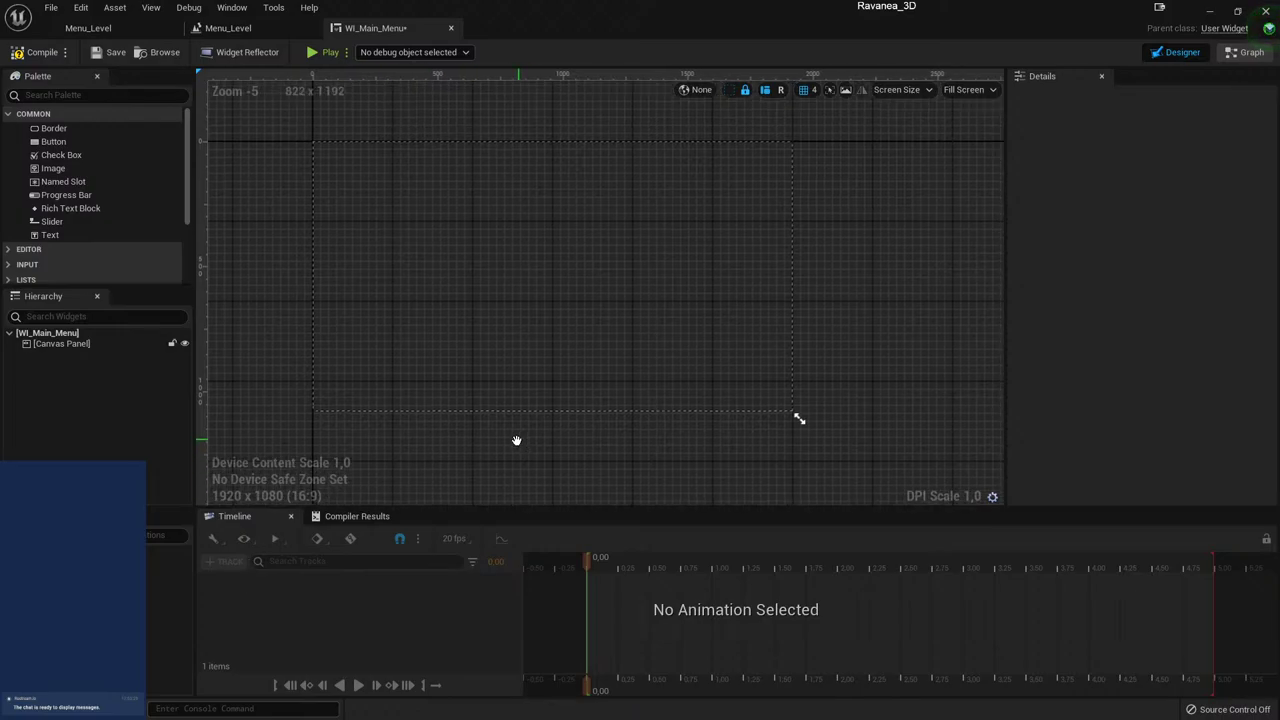
pyautogui.click(552, 359)
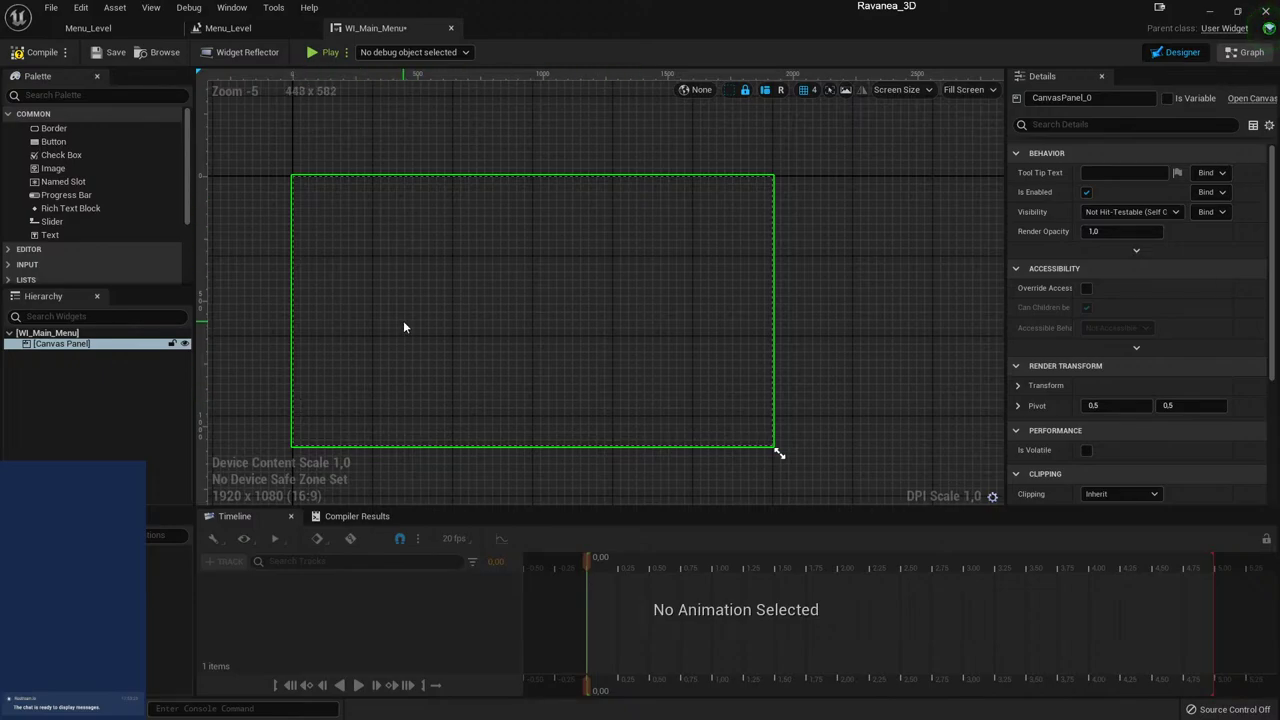
pyautogui.click(65, 52)
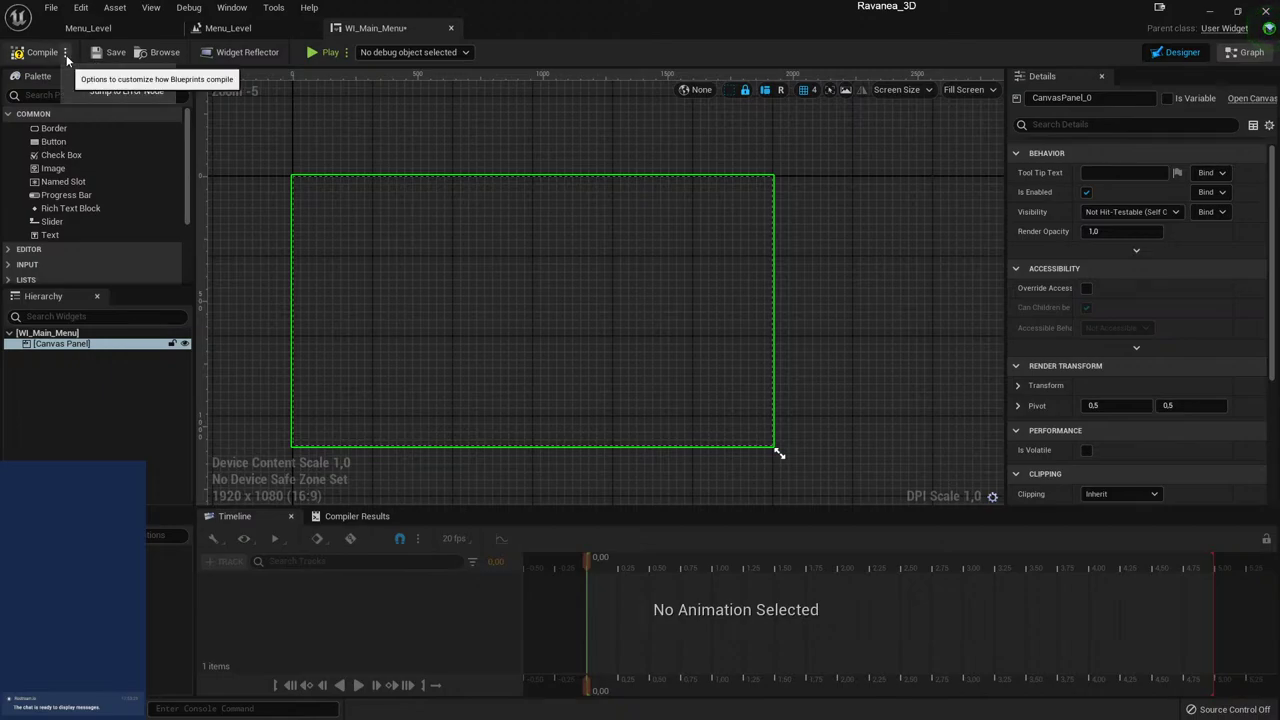
pyautogui.moveTo(133, 76)
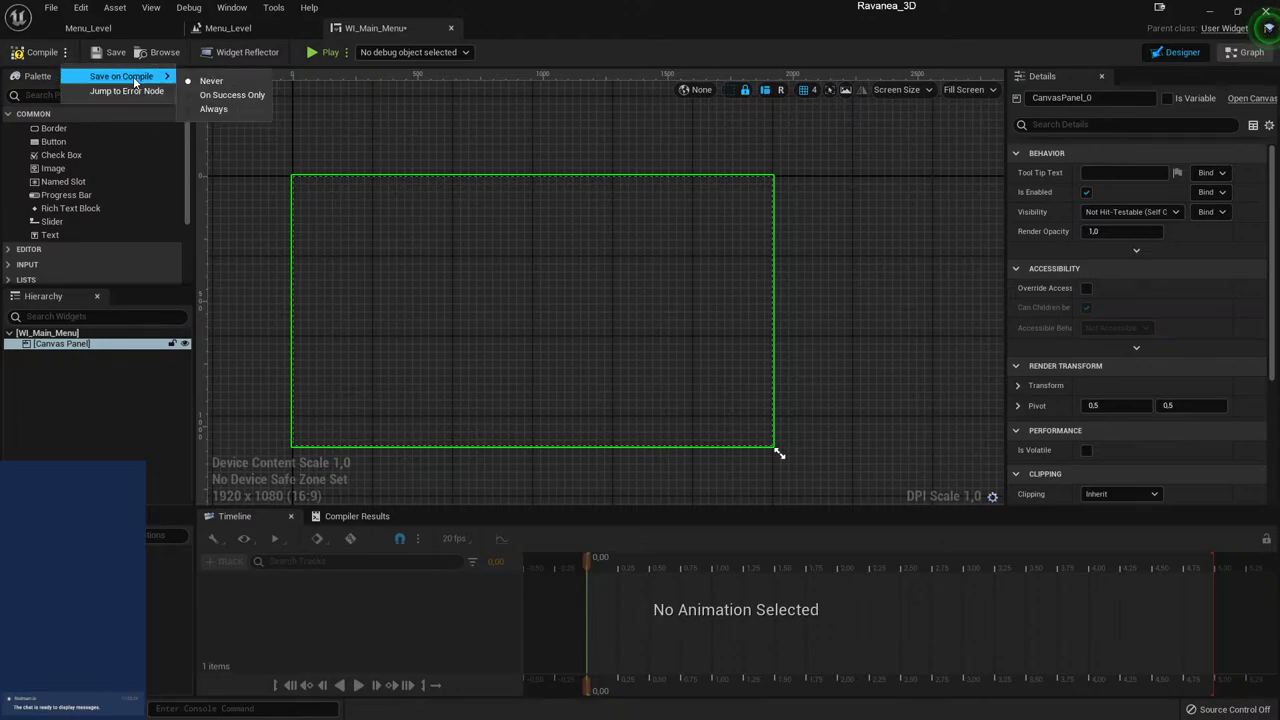
pyautogui.click(225, 108)
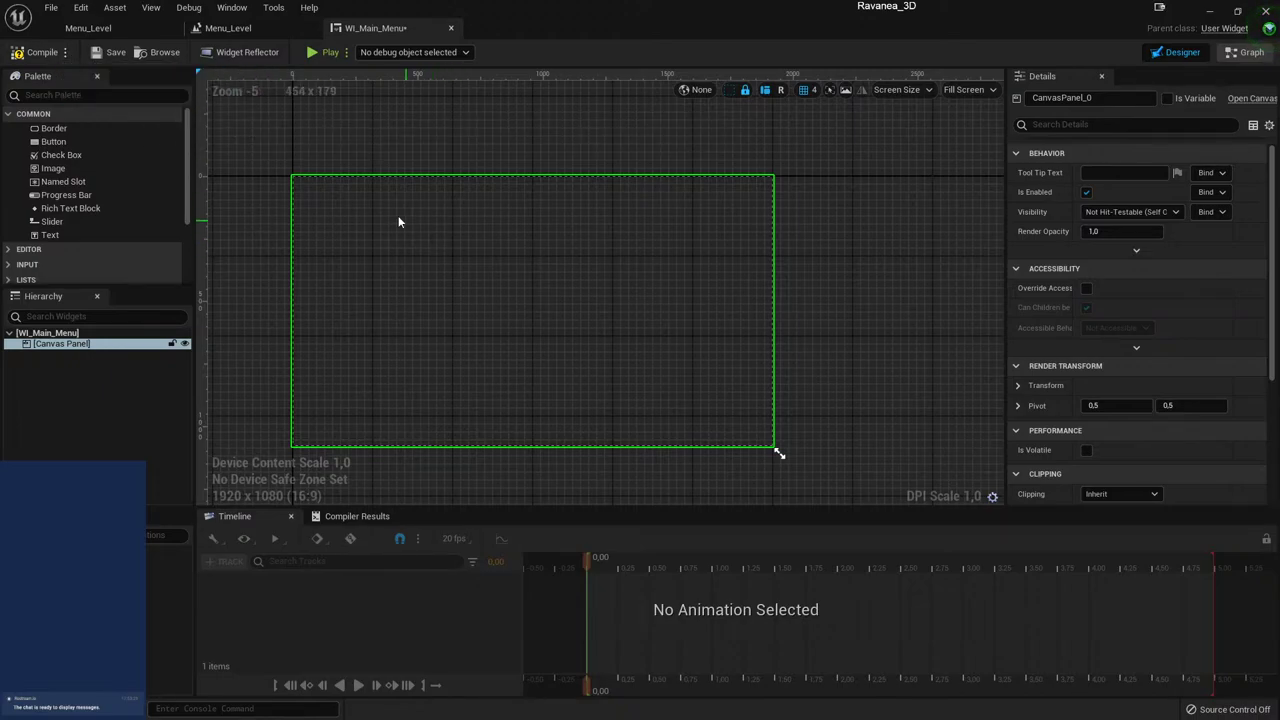
pyautogui.click(300, 150)
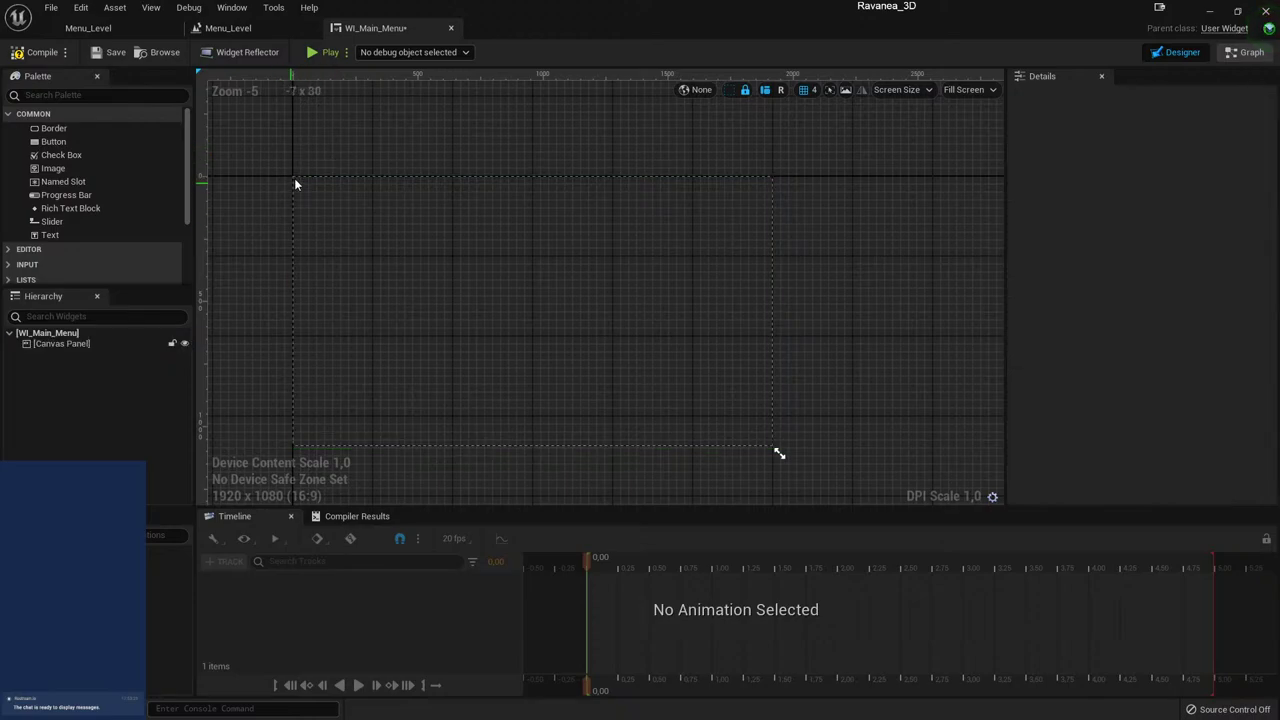
pyautogui.click(327, 178)
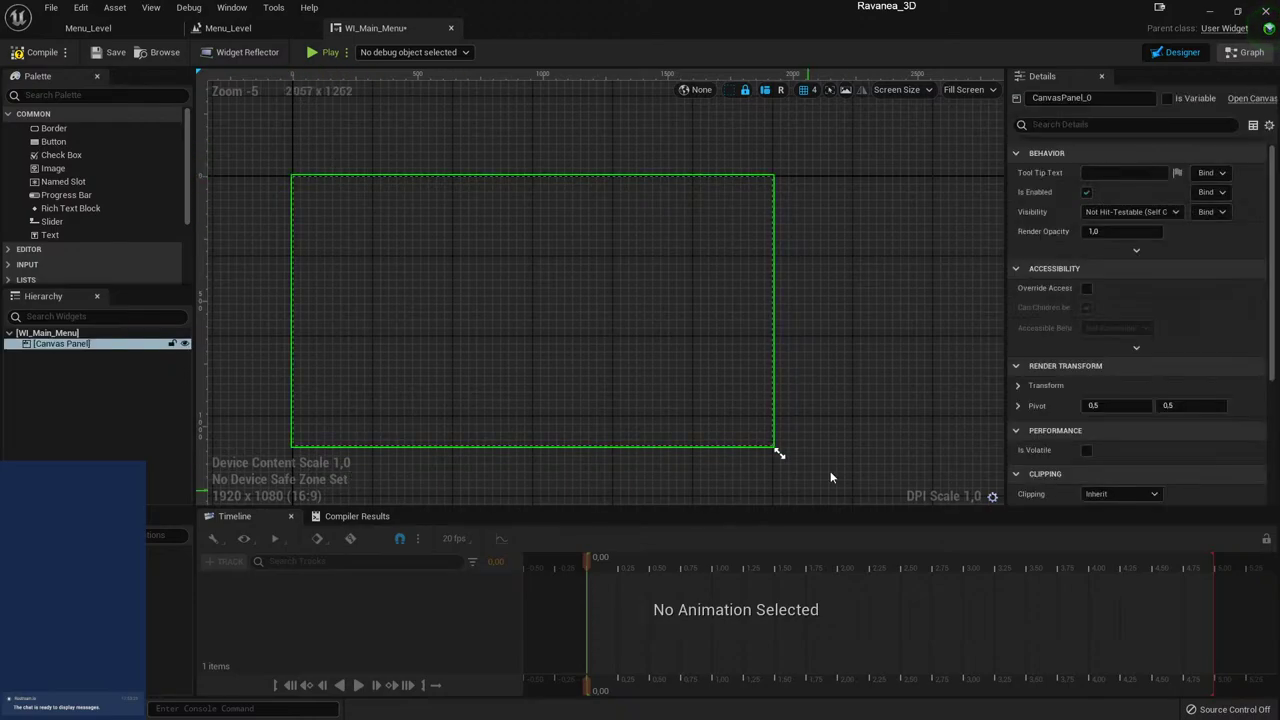
pyautogui.click(874, 306)
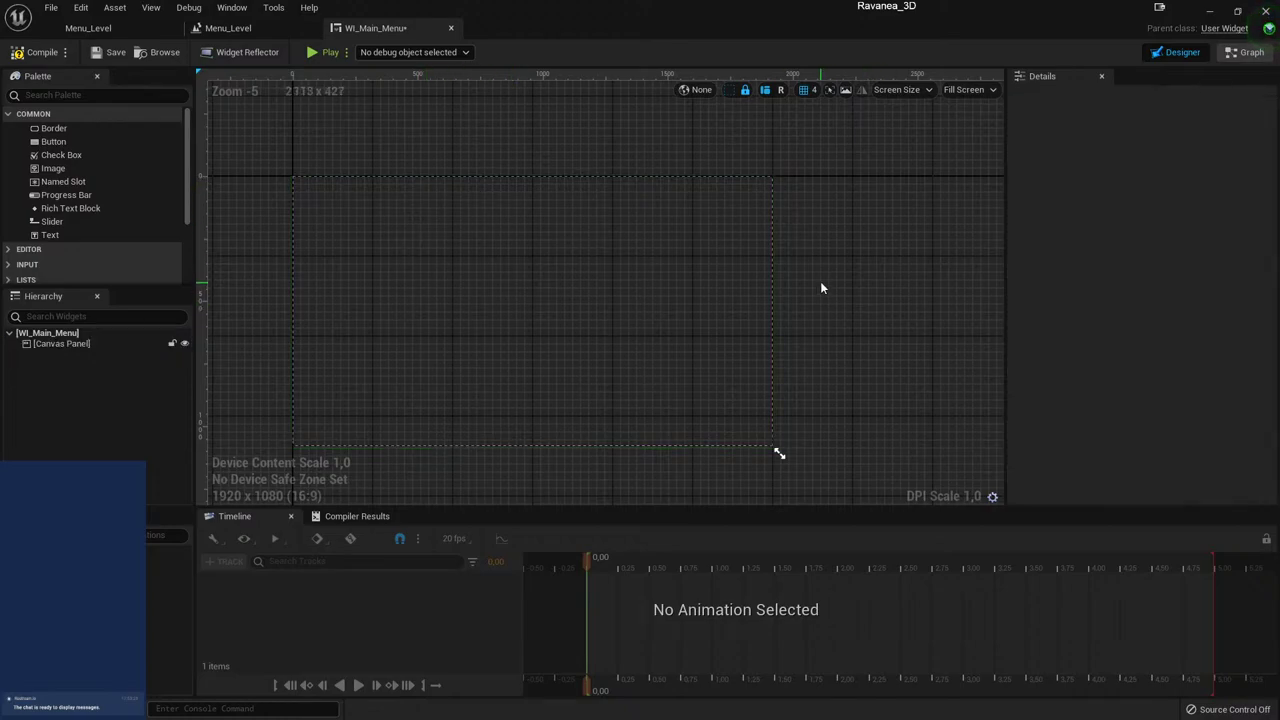
pyautogui.moveTo(506, 289); pyautogui.dragTo(552, 283, button='right')
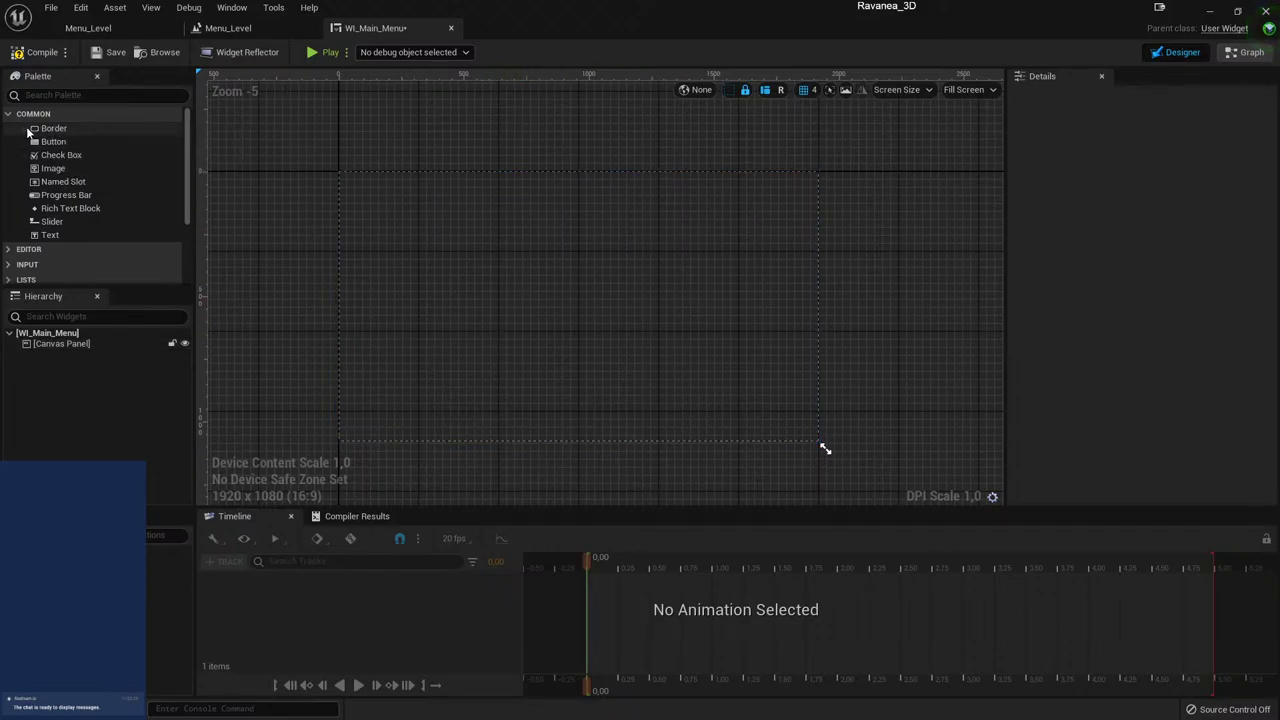
# - Add a Border to the Canvas Panel and anchor it to the centre
pyautogui.moveTo(45, 129)
pyautogui.mouseDown()
pyautogui.moveTo(96, 328)
pyautogui.moveTo(55, 344)
pyautogui.mouseUp()
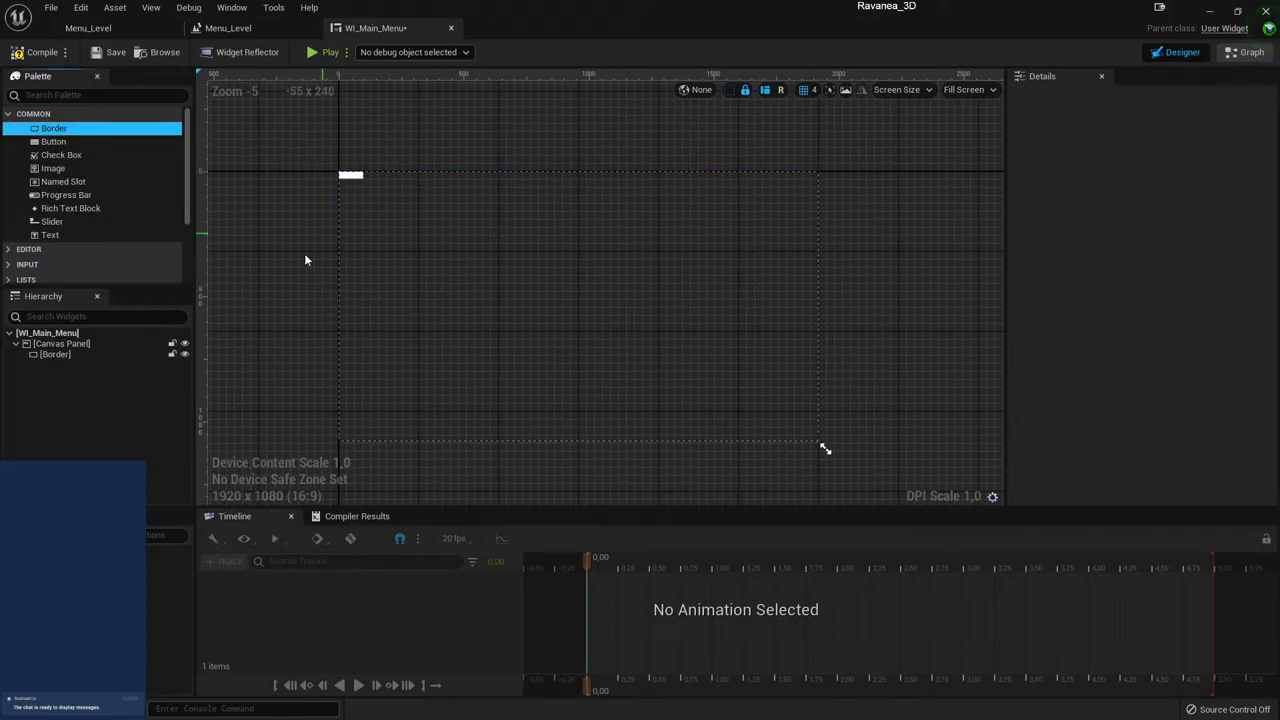
pyautogui.click(74, 353)
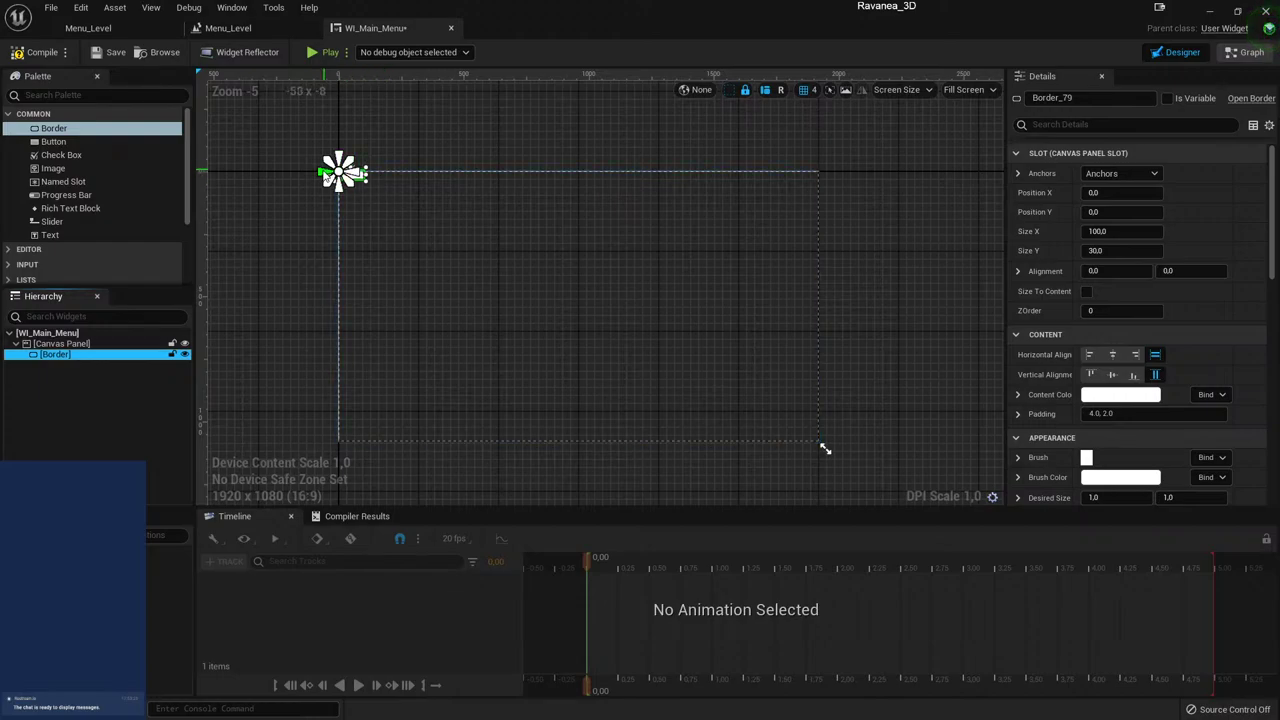
pyautogui.click(1105, 174)
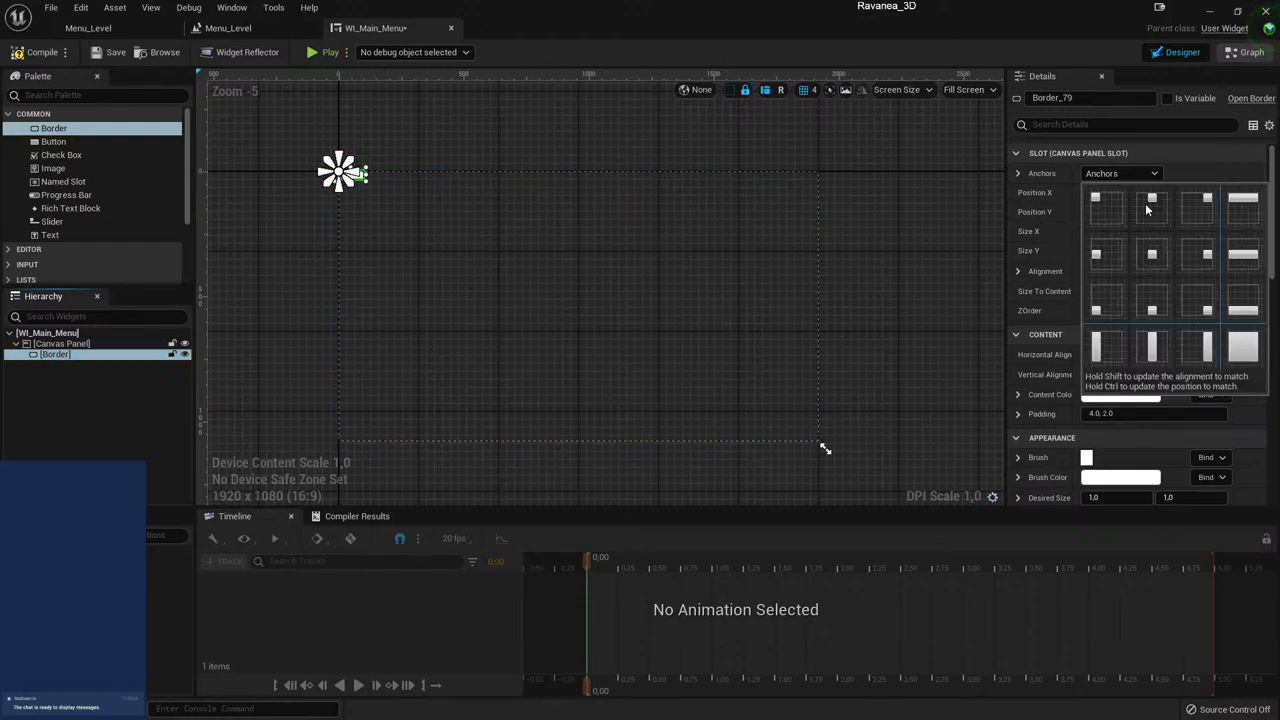
pyautogui.keyDown('ctrl'); pyautogui.click(1152, 254); pyautogui.keyUp('ctrl')
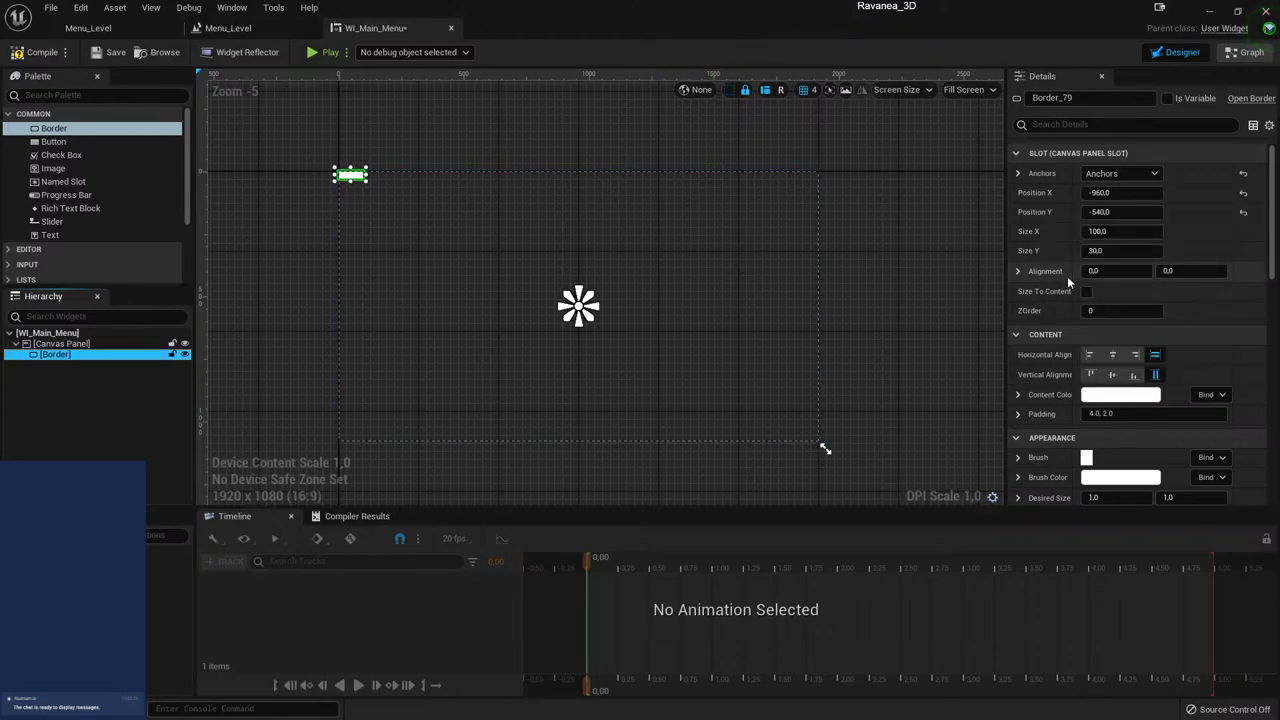
# - Set the border's Position X and Position Y to 0
pyautogui.click(1105, 192)
pyautogui.write('0')
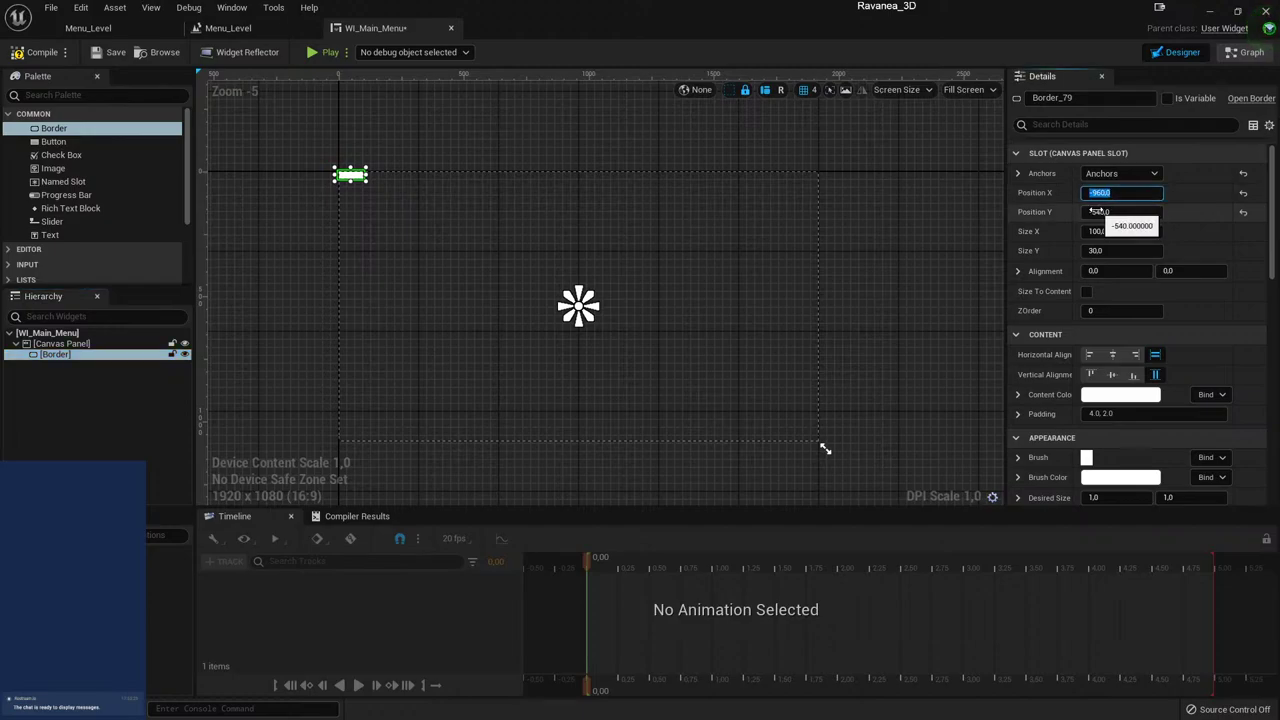
pyautogui.click(1110, 212)
pyautogui.write('0')
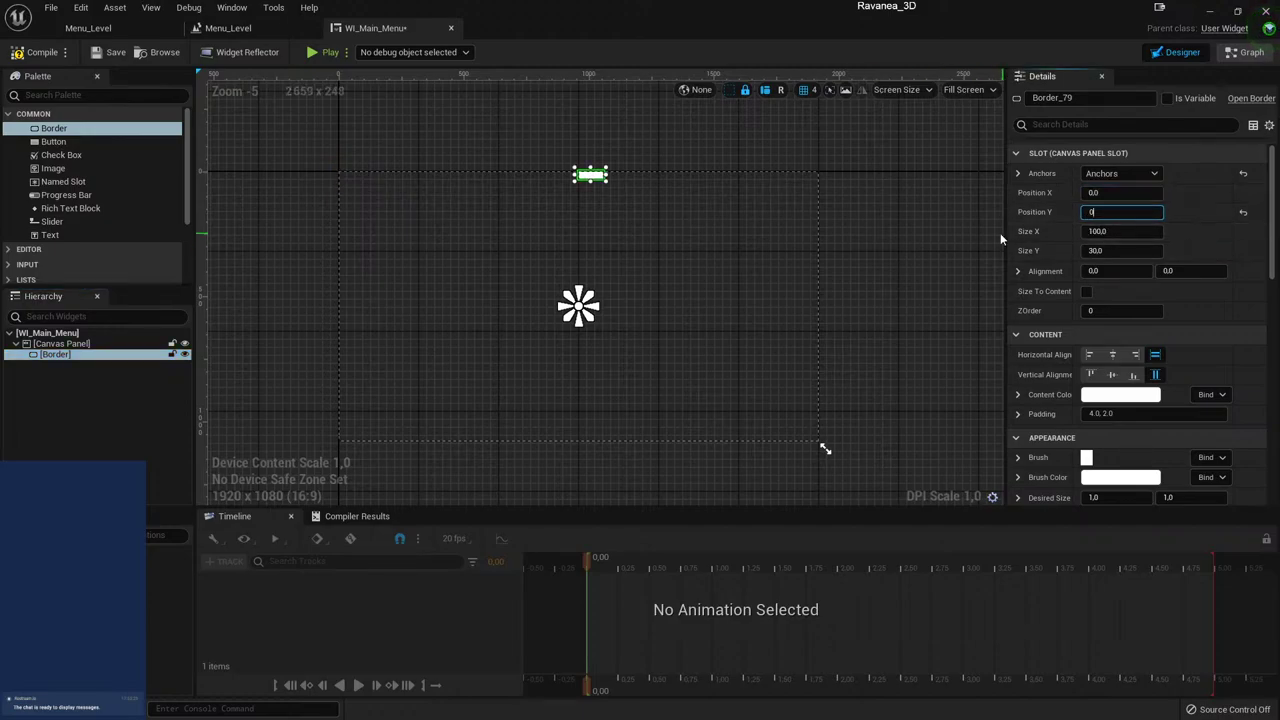
pyautogui.click(984, 237)
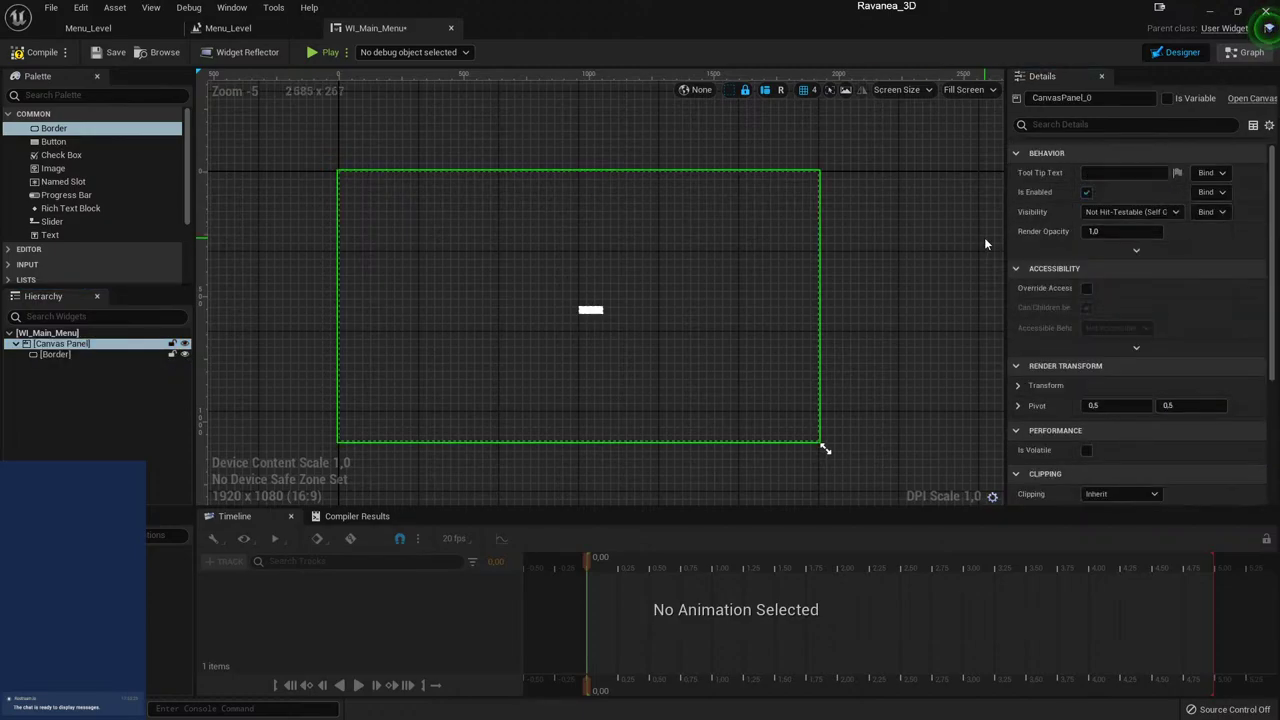
pyautogui.click(590, 311)
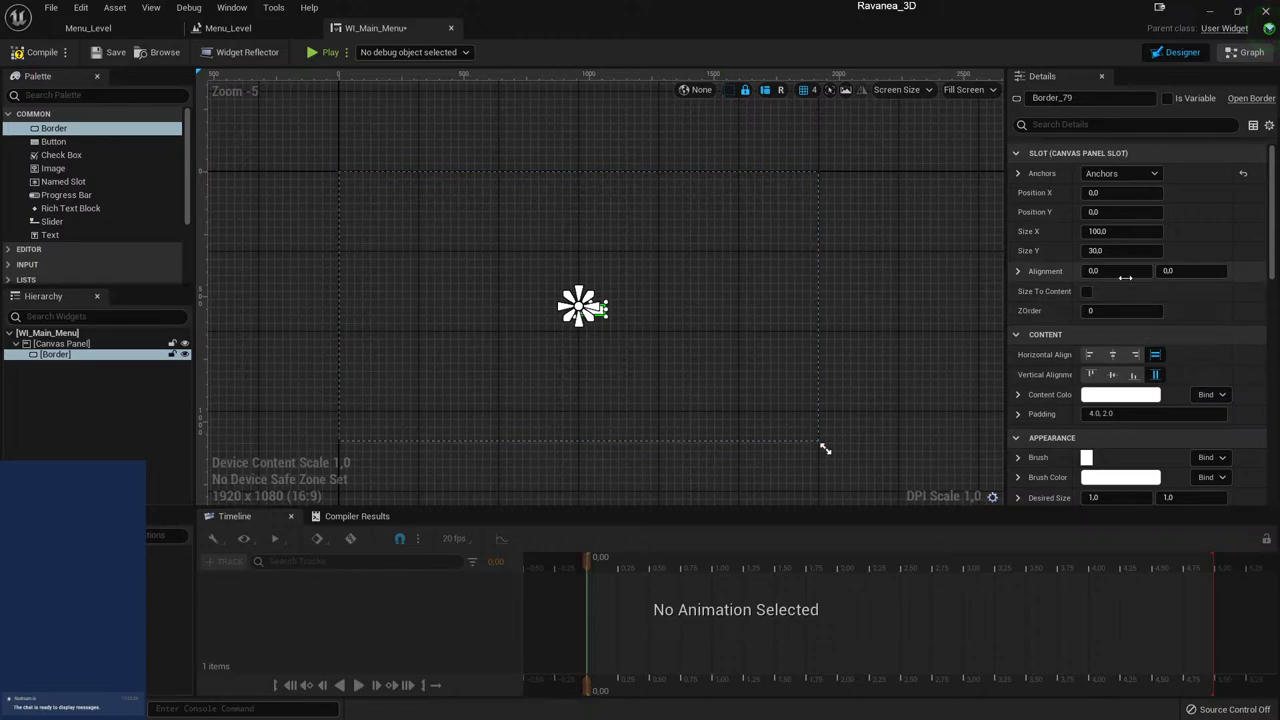
pyautogui.click(1115, 271)
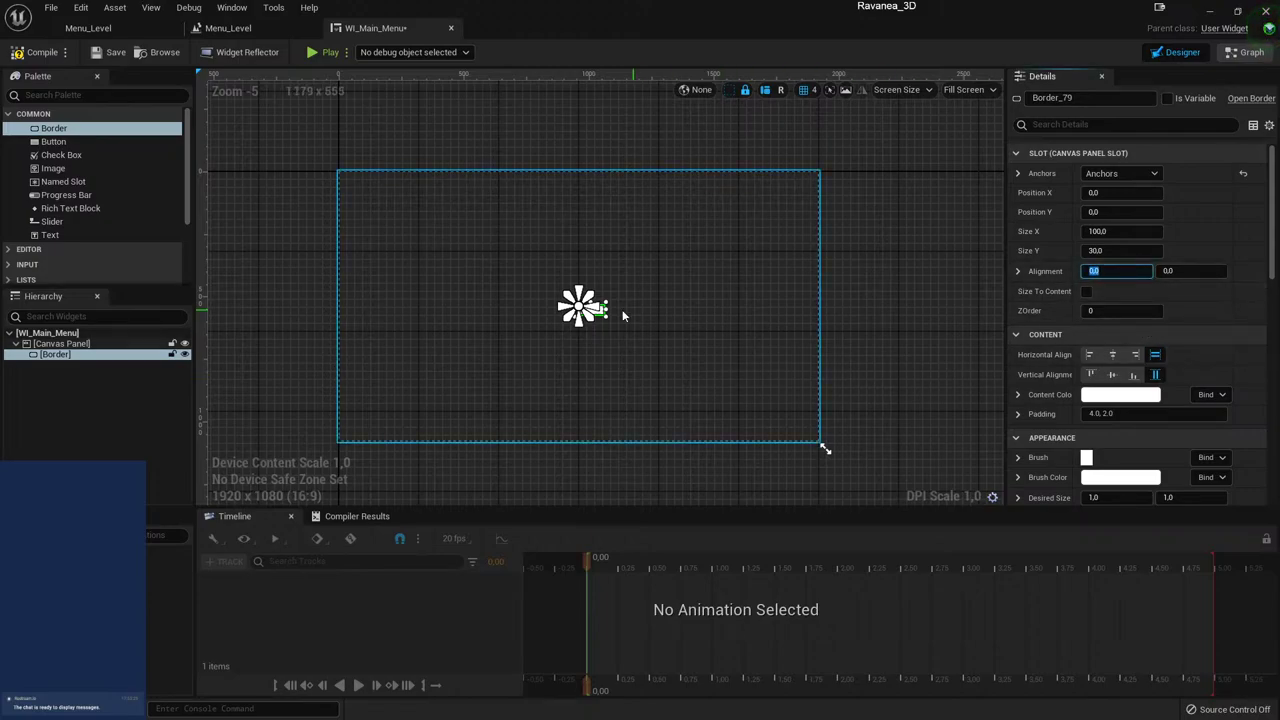
# - Set the border's alignment to 0.5, 0.5
pyautogui.scroll(9, 587, 305)
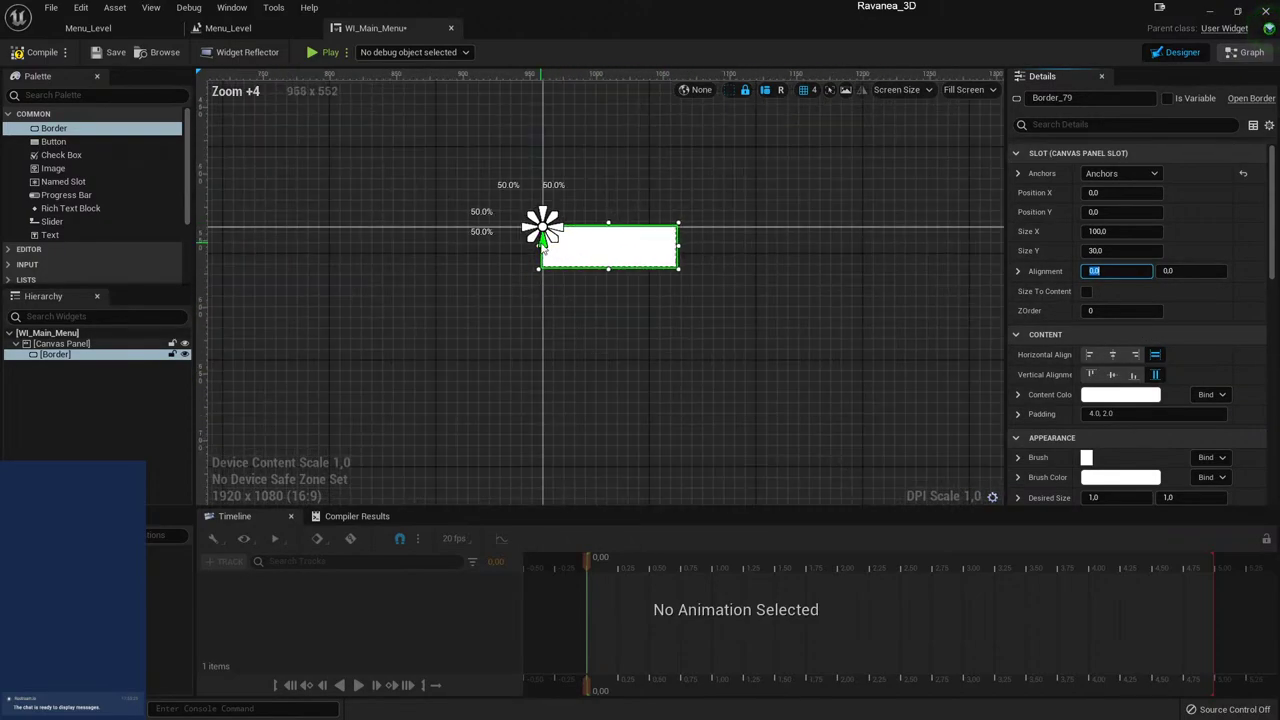
pyautogui.scroll(2, 545, 245)
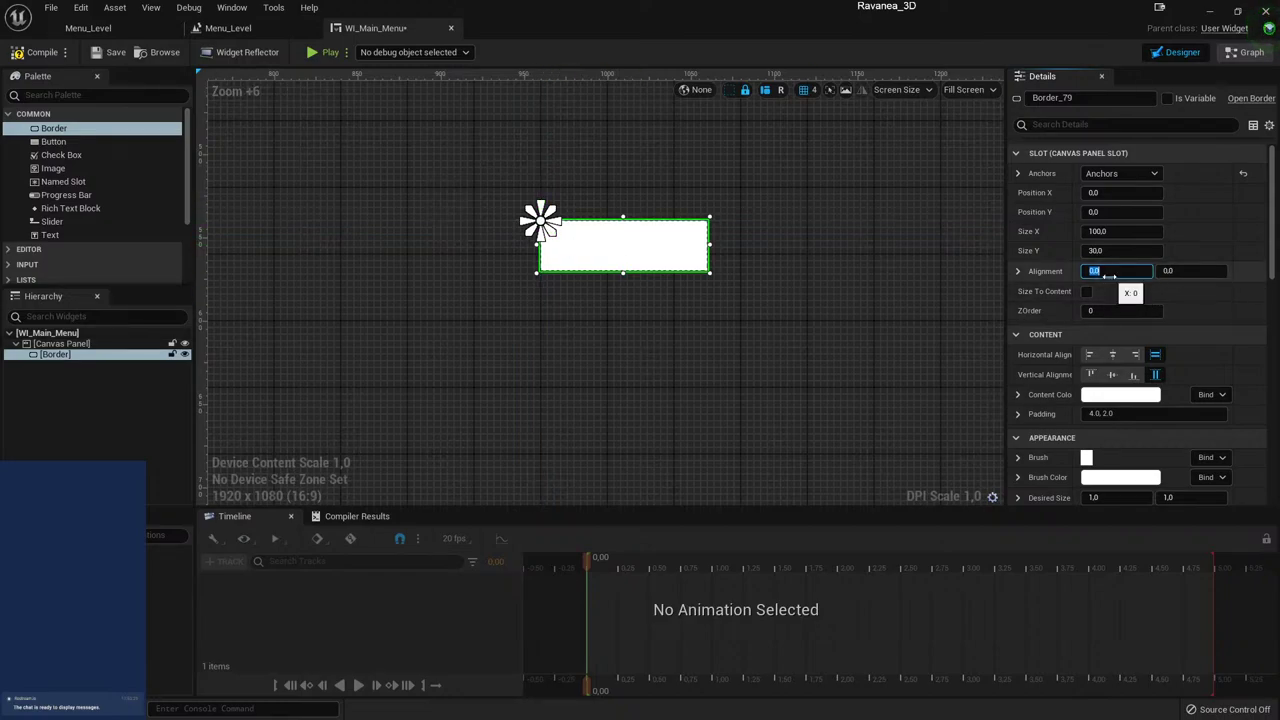
pyautogui.write('1')
pyautogui.press('Return')
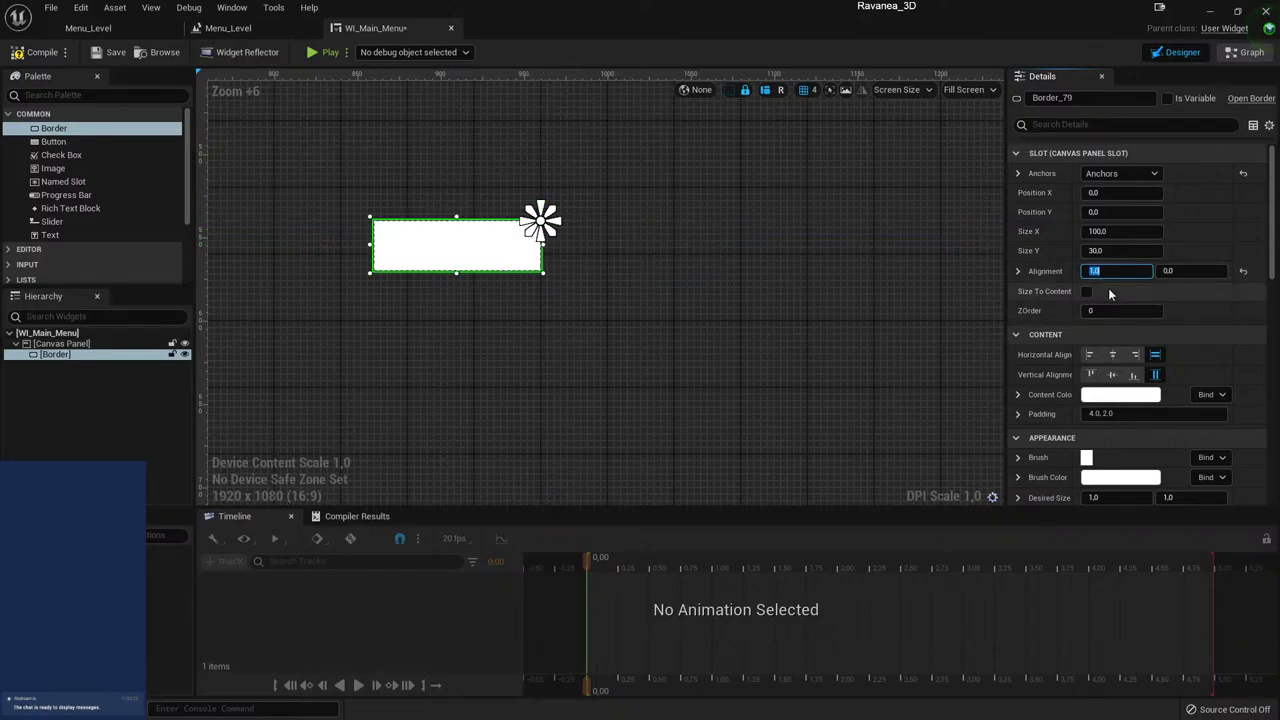
pyautogui.press('BackSpace')
pyautogui.write('0.5')
pyautogui.press('Tab')
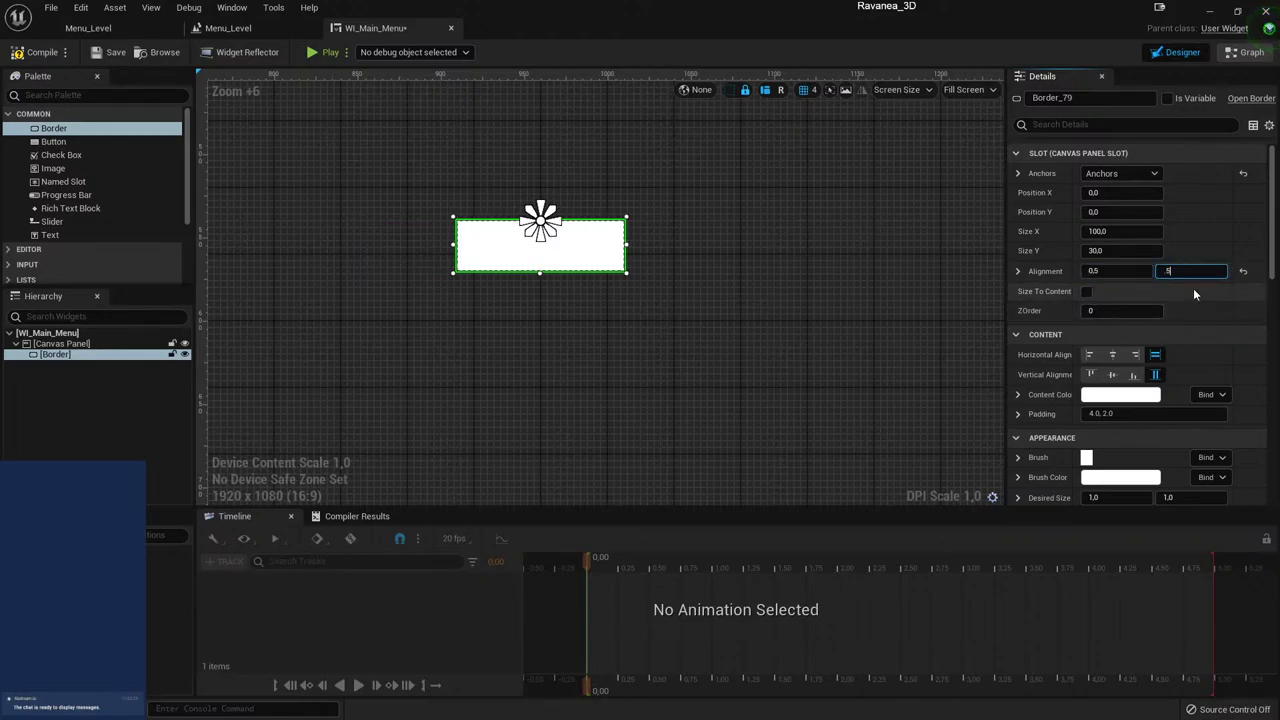
pyautogui.press('Return')
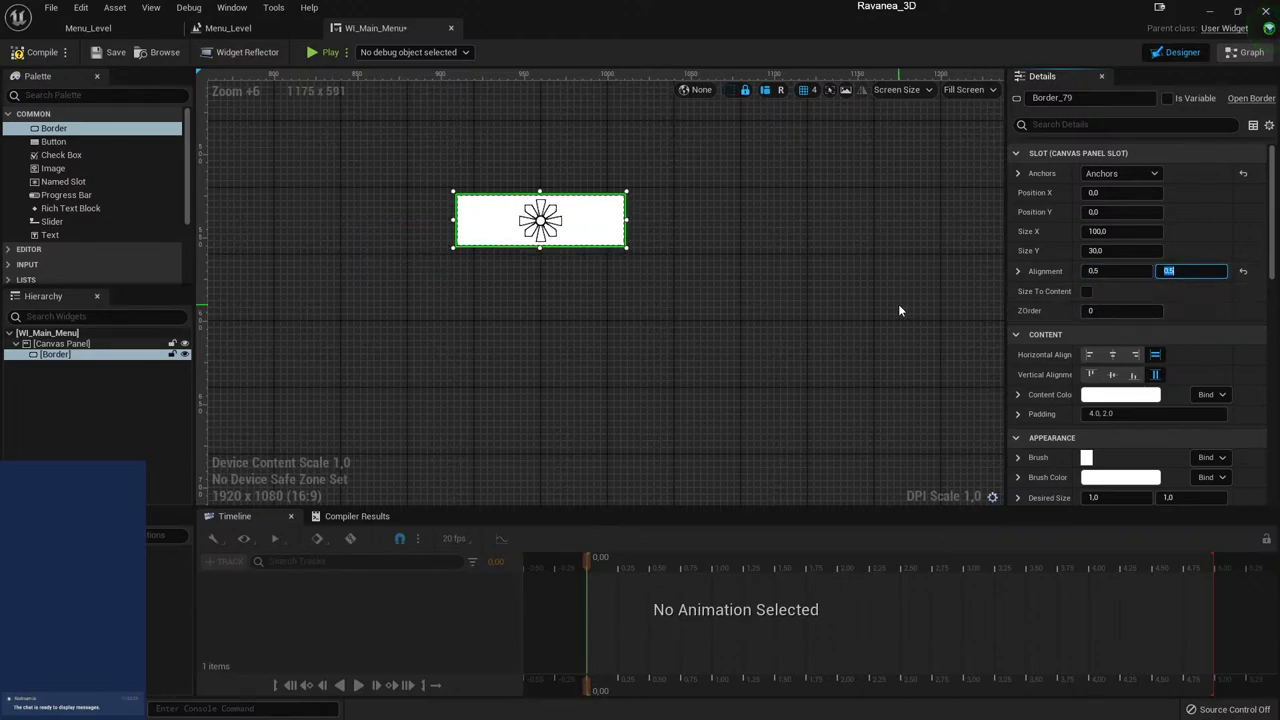
# - Set the border's Size Y to 1000, trying 1080 first
pyautogui.scroll(-8, 746, 303)
pyautogui.scroll(-1, 746, 303)
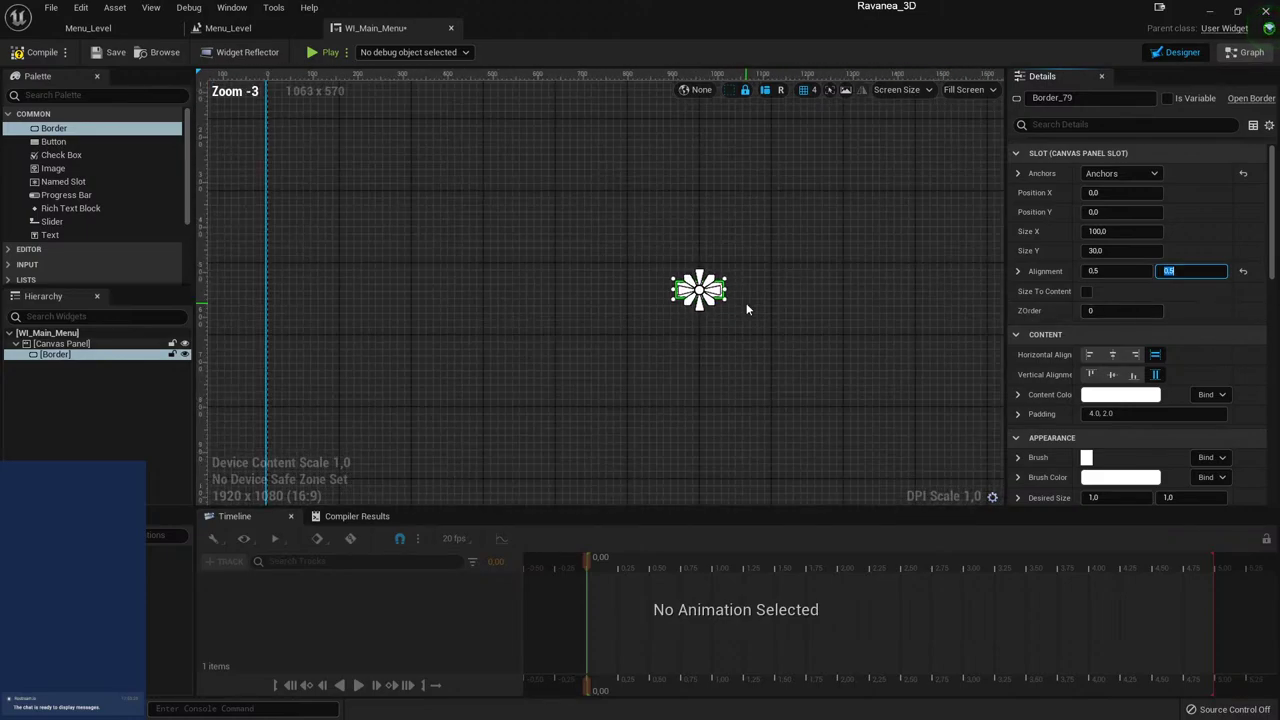
pyautogui.scroll(-2, 746, 303)
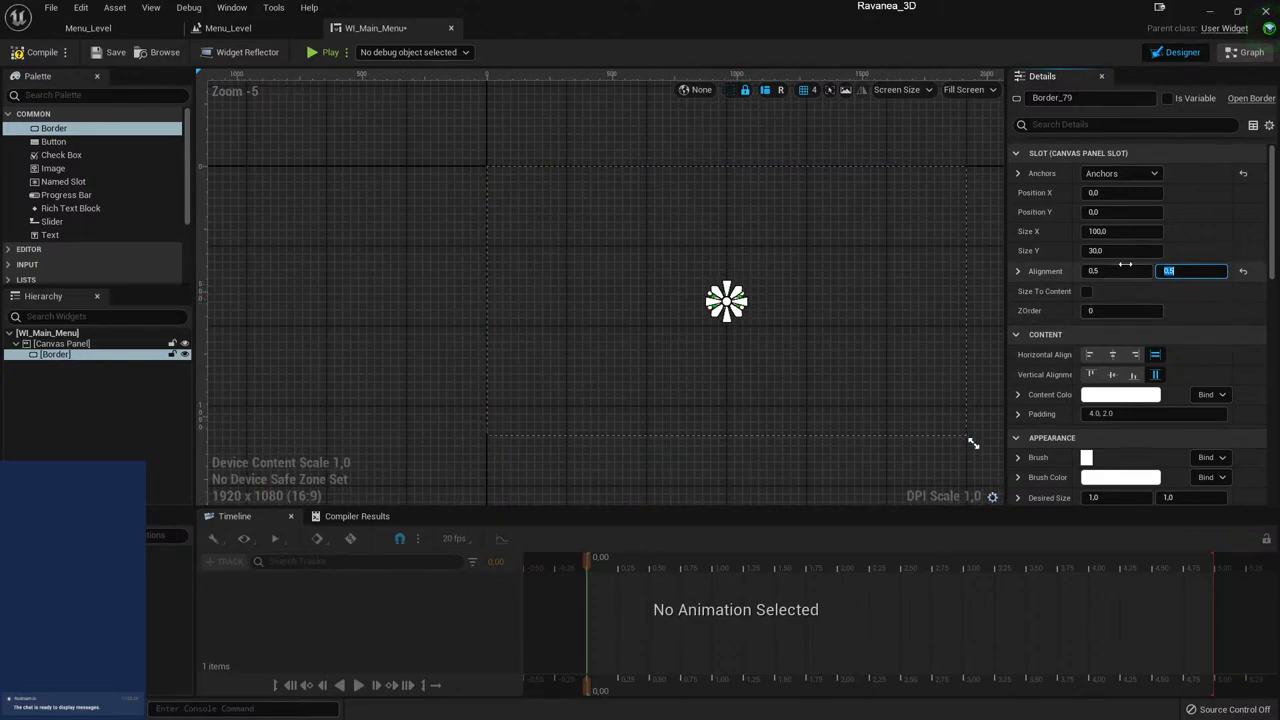
pyautogui.click(1120, 251)
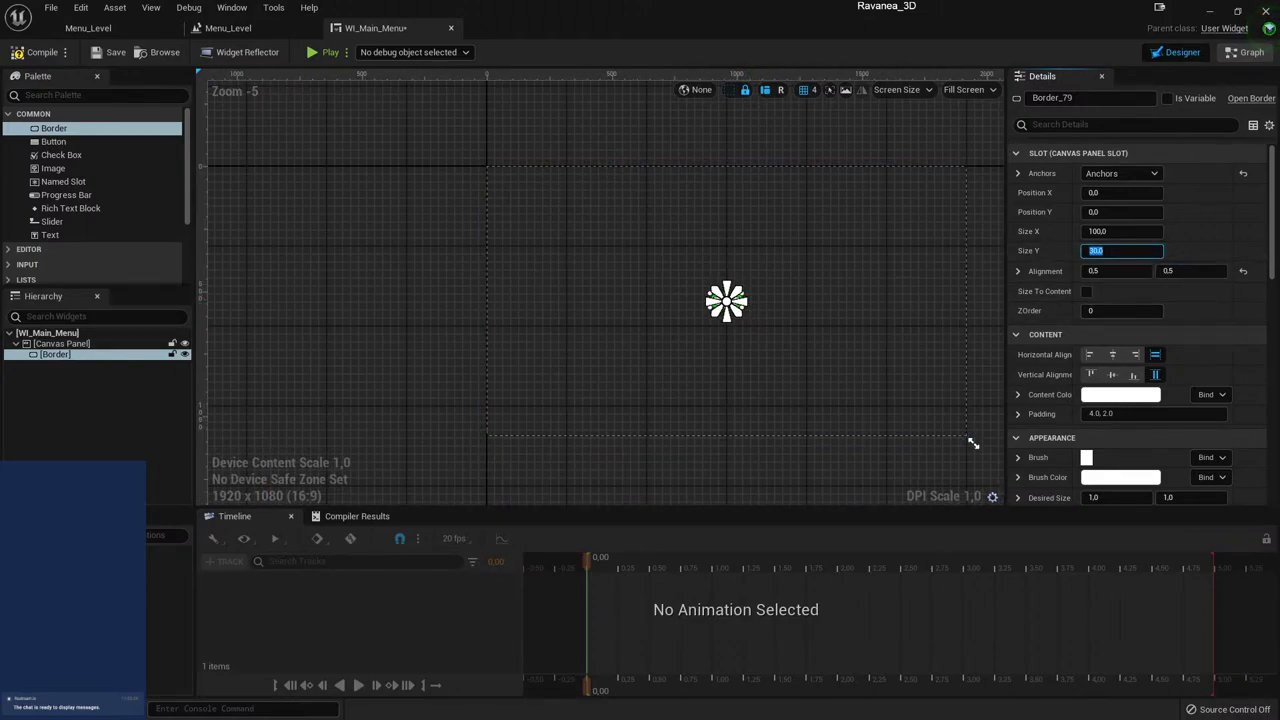
pyautogui.write('1080')
pyautogui.press('Return')
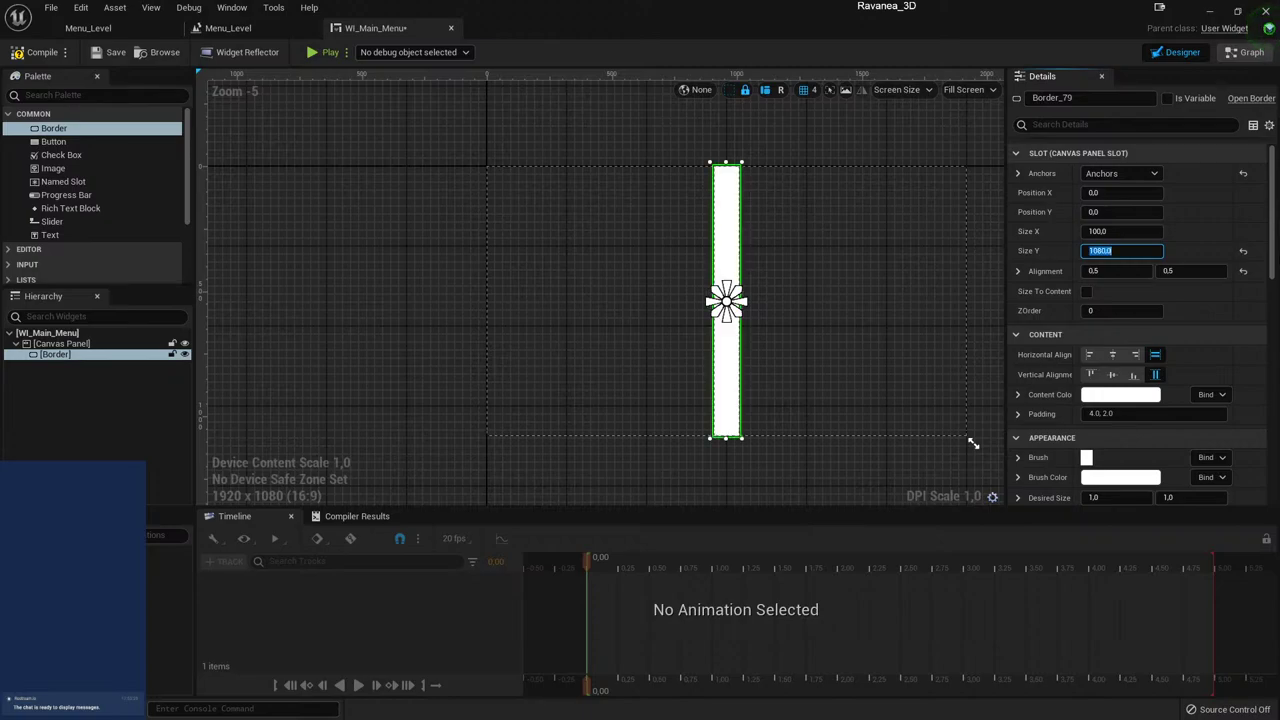
pyautogui.write('1000')
pyautogui.press('Return')
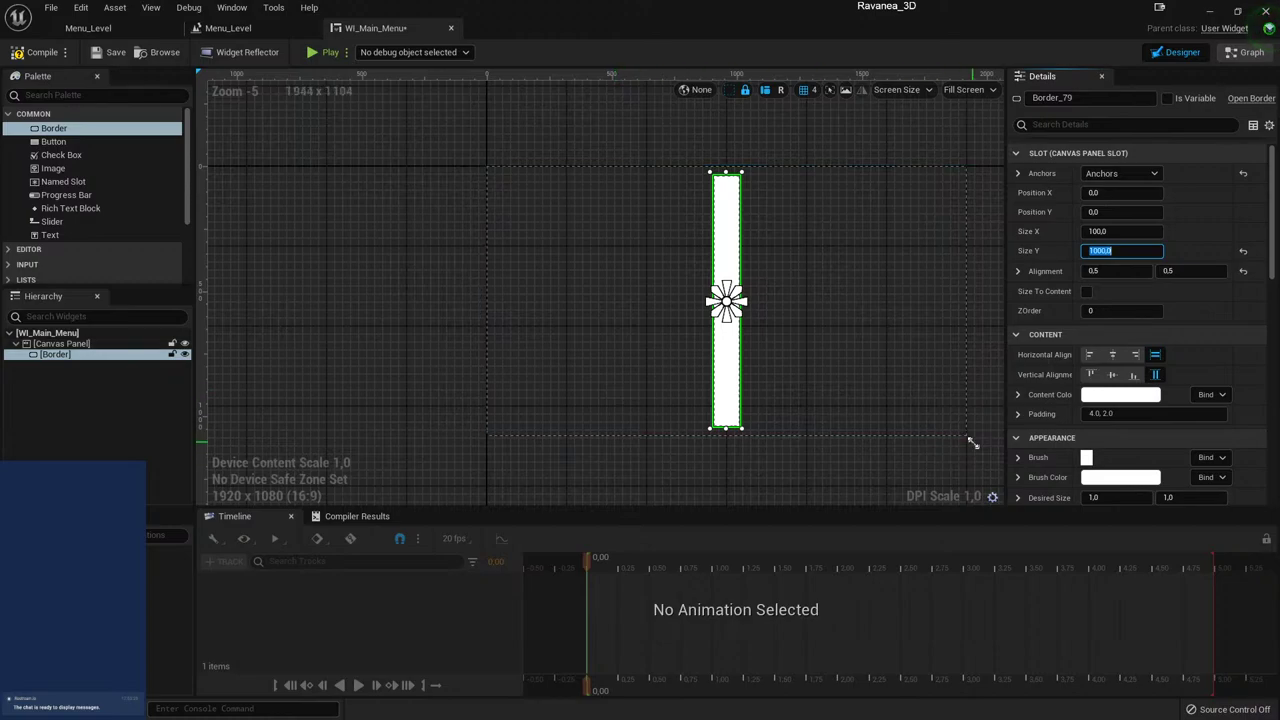
pyautogui.moveTo(970, 441)
pyautogui.mouseDown()
pyautogui.moveTo(851, 395)
pyautogui.moveTo(773, 332)
pyautogui.moveTo(918, 440)
pyautogui.moveTo(815, 341)
pyautogui.mouseUp()
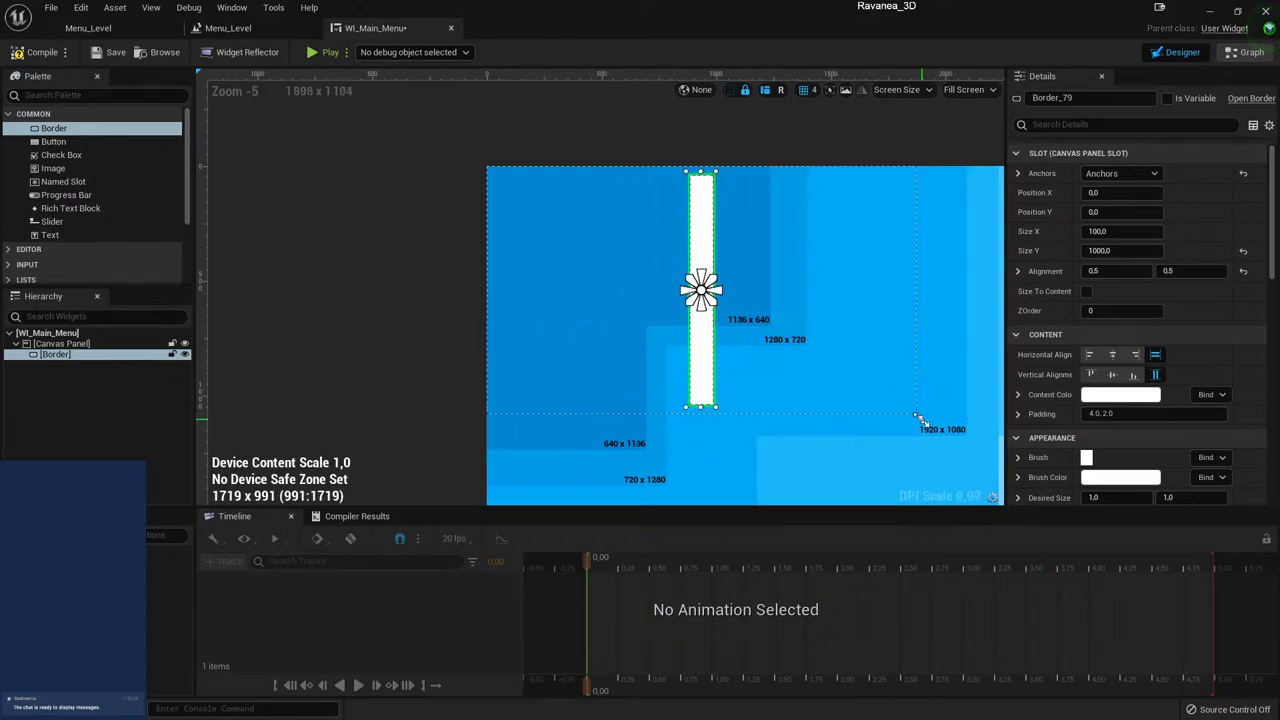
# - Restore the 1920 x 1080 preview and set the border's Size X to 1200
pyautogui.moveTo(815, 341); pyautogui.dragTo(968, 437)
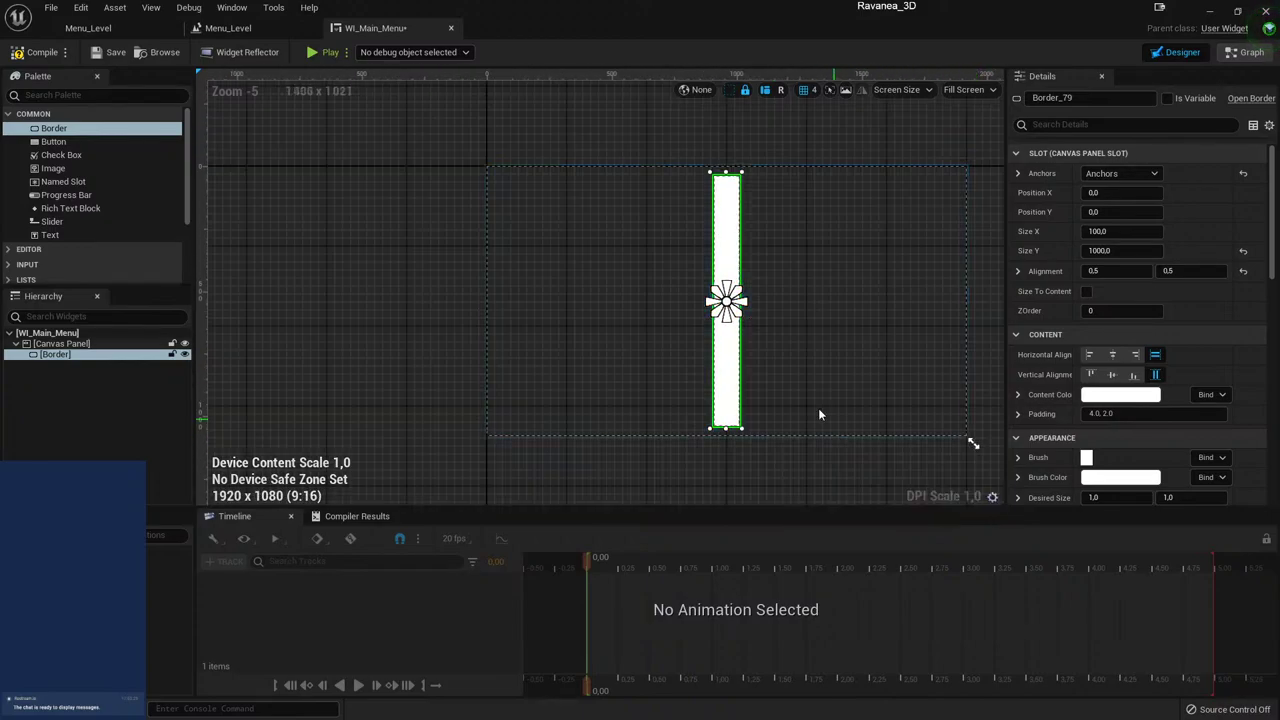
pyautogui.click(875, 320)
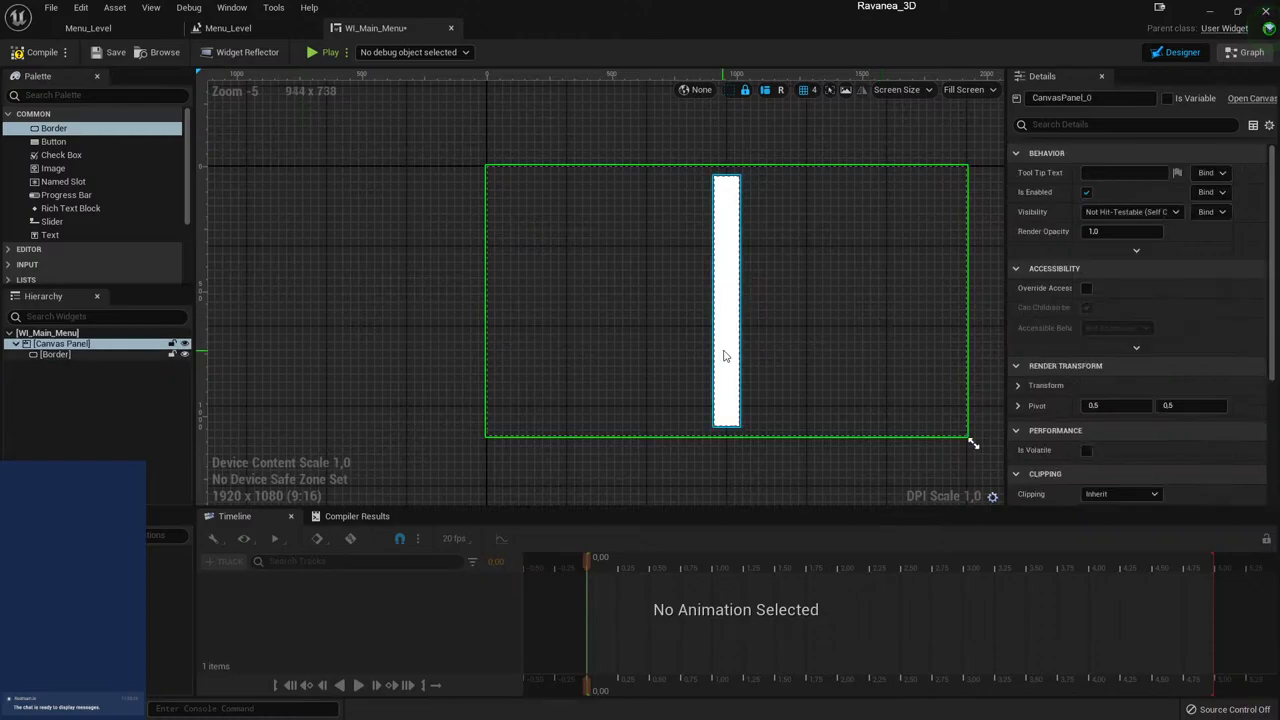
pyautogui.click(723, 357)
pyautogui.click(1120, 231)
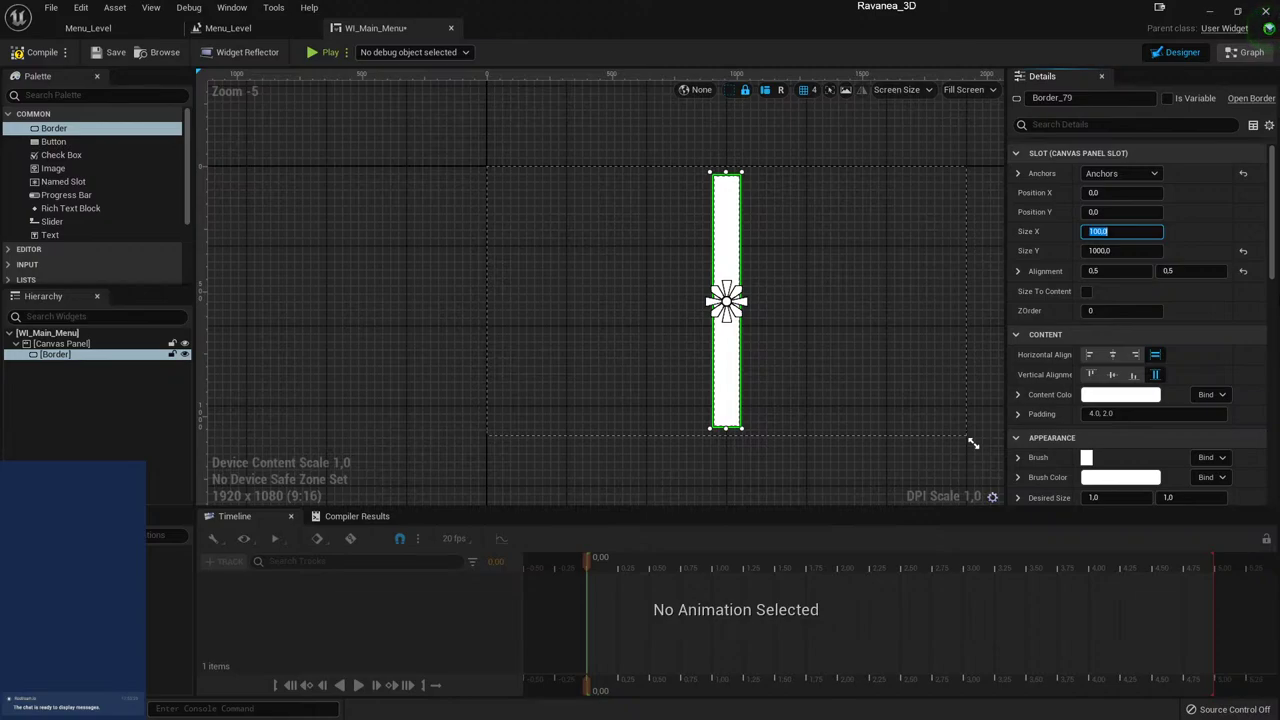
pyautogui.write('800')
pyautogui.press('Return')
pyautogui.write('1')
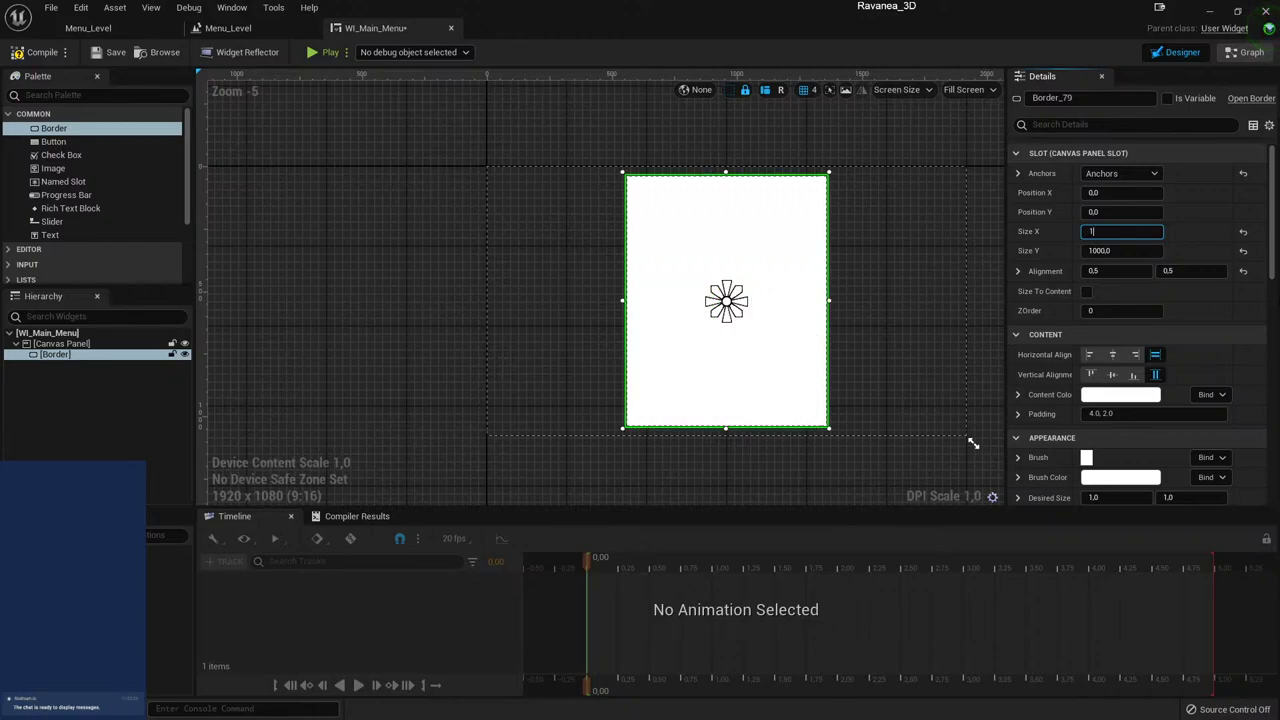
pyautogui.write('200')
pyautogui.press('Return')
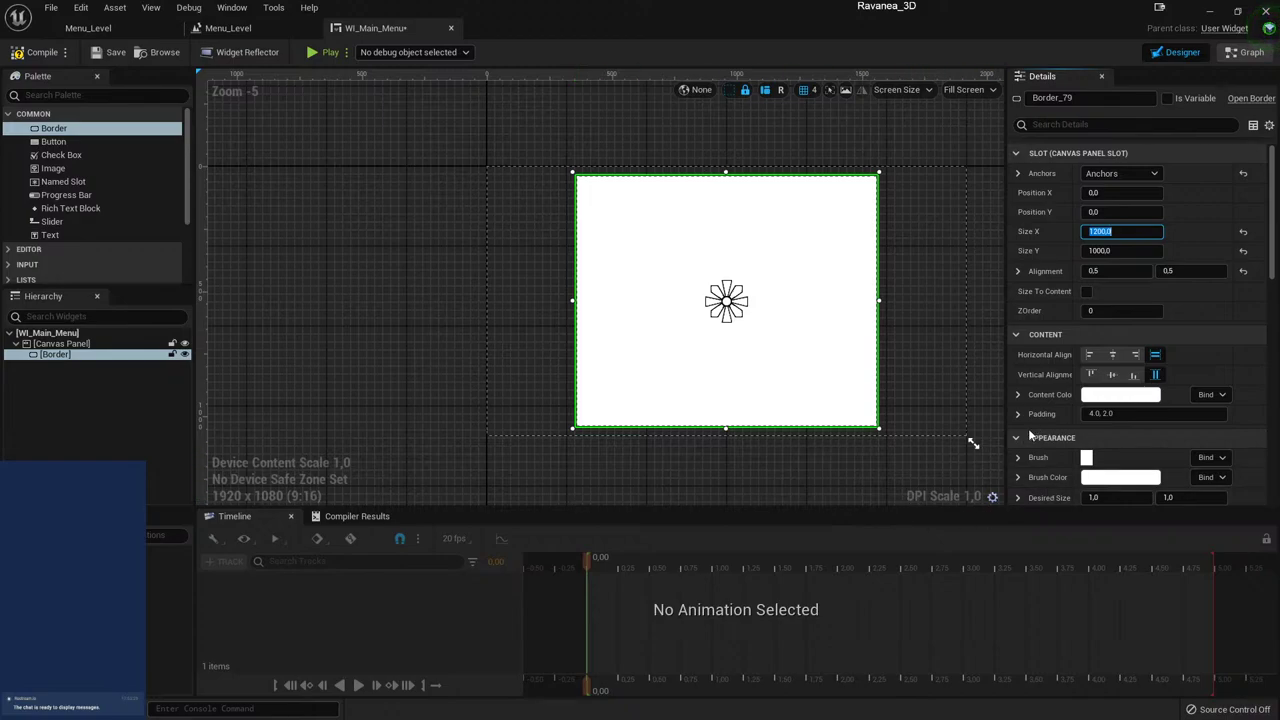
pyautogui.scroll(-1, 1135, 410)
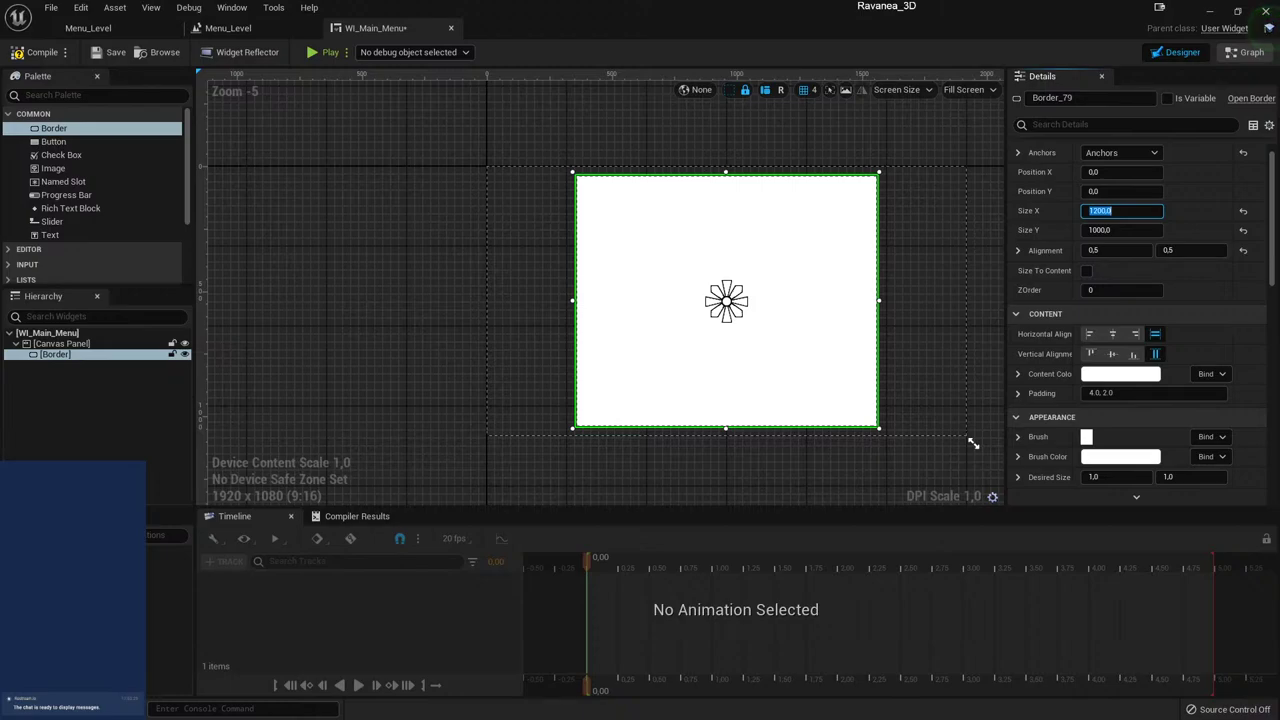
pyautogui.click(400, 390)
pyautogui.click(688, 379)
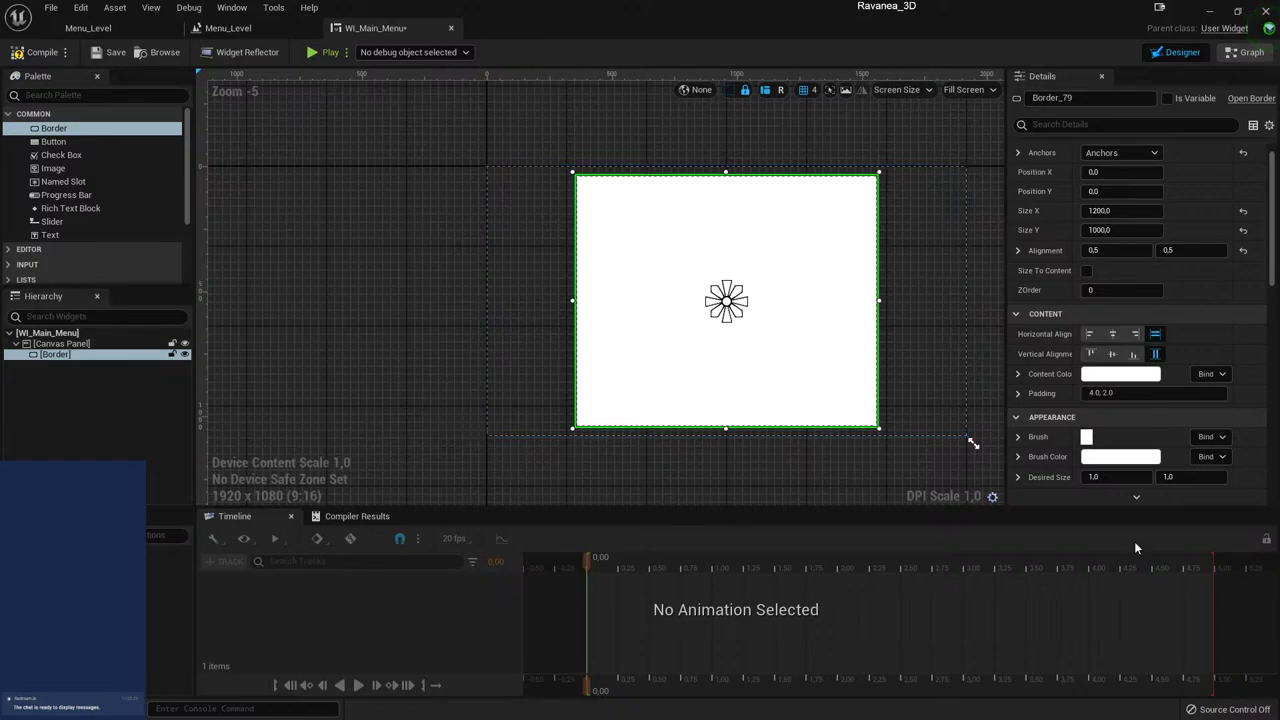
# - Give the border a red Brush Color with zero alpha, then compile WI_Main_Menu
pyautogui.click(1110, 456)
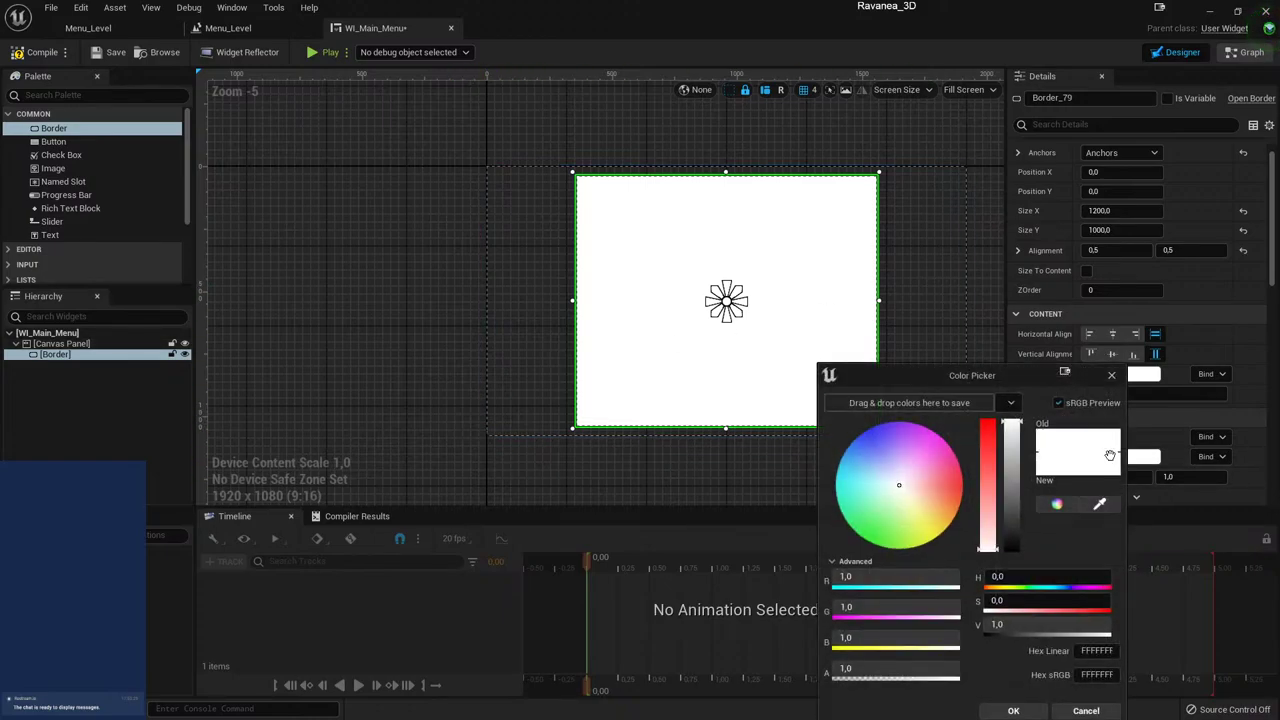
pyautogui.moveTo(956, 668); pyautogui.dragTo(832, 668)
pyautogui.click(959, 487)
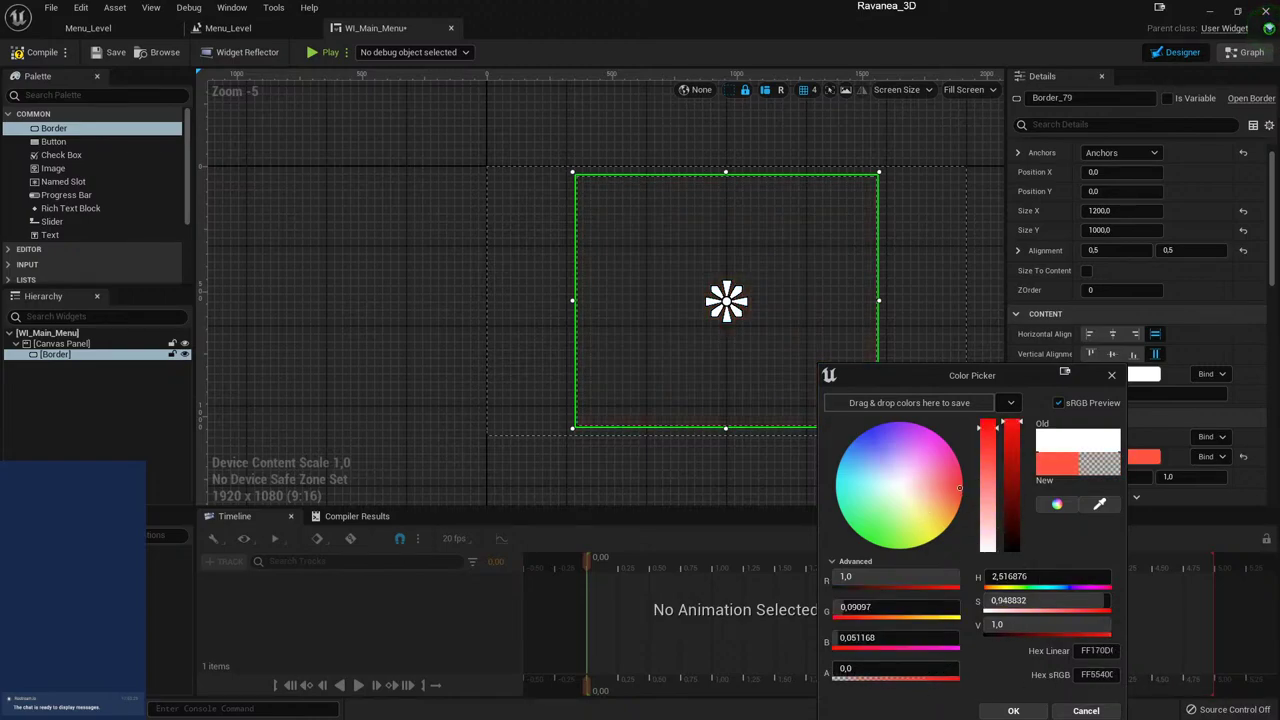
pyautogui.click(1013, 710)
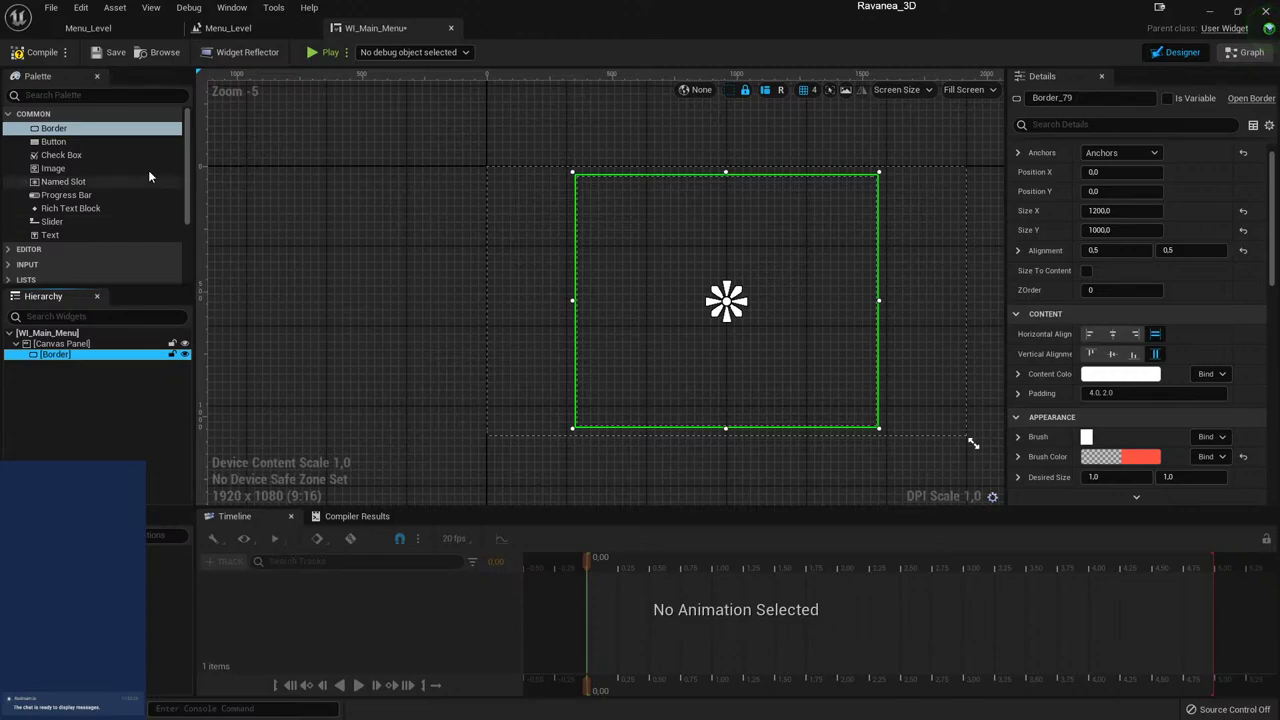
pyautogui.click(37, 55)
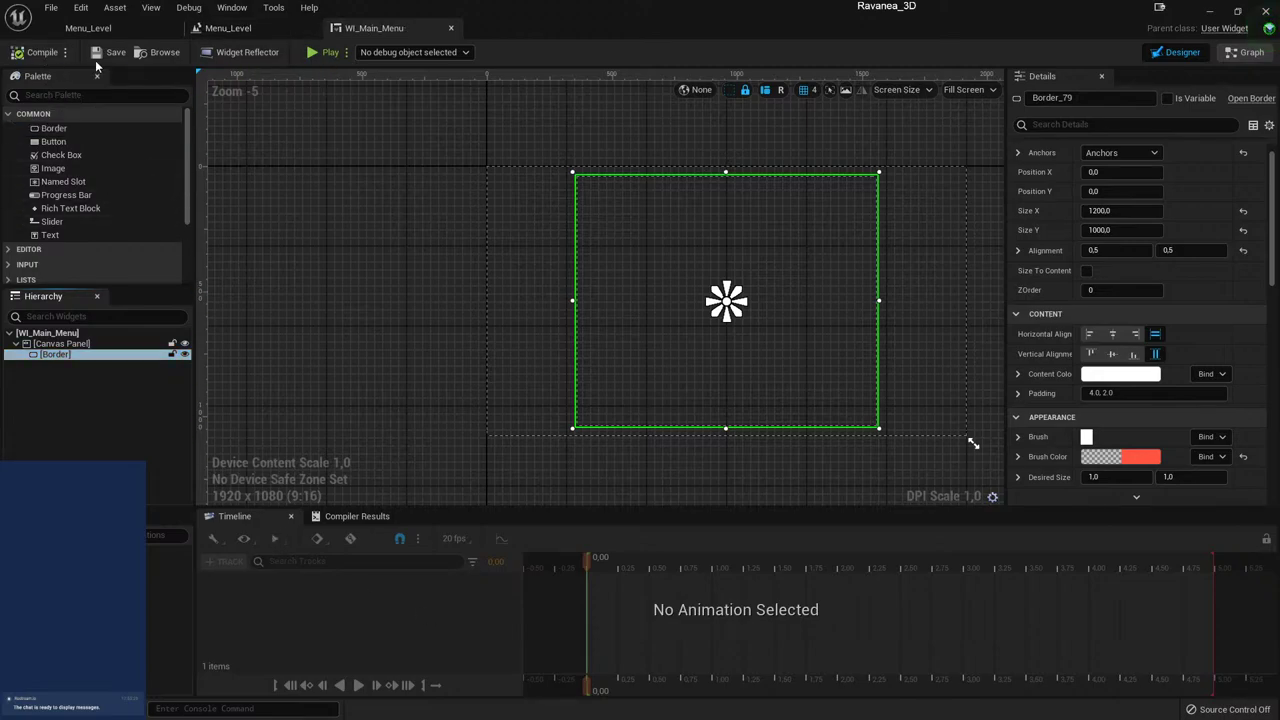
pyautogui.click(100, 28)
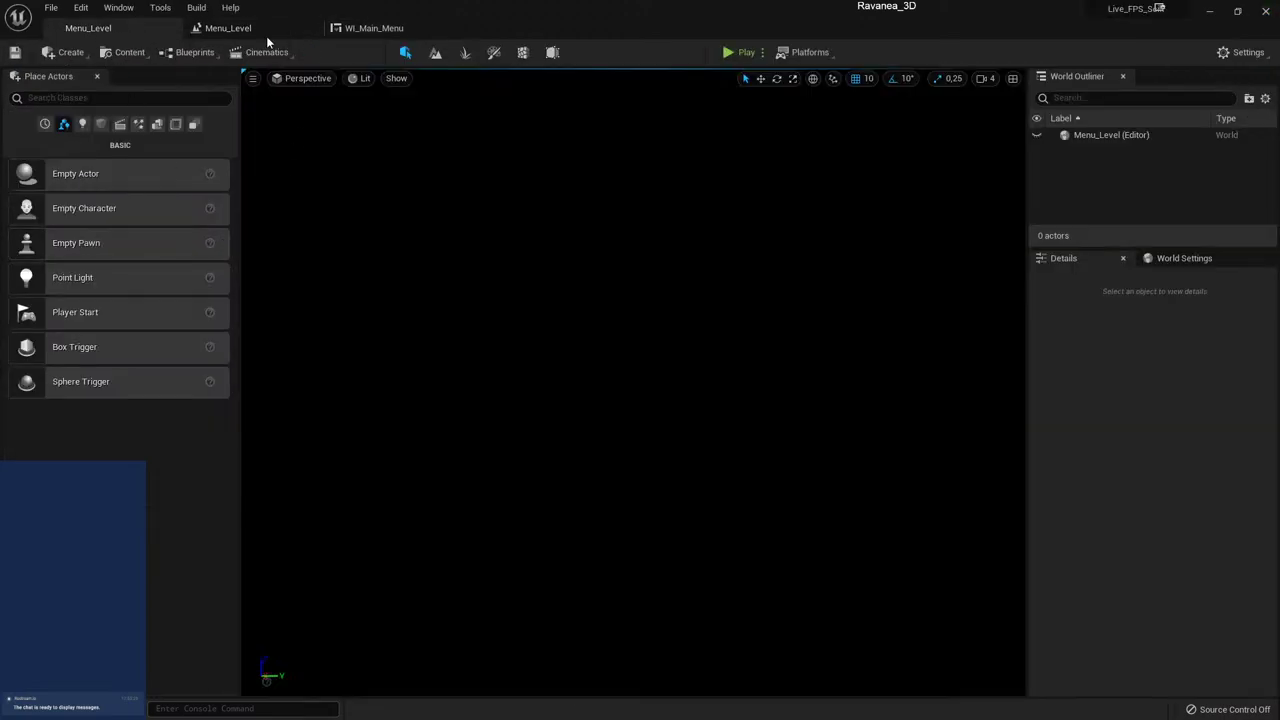
# - Show the Content/Menu folder and bring up the Fichier_Jeu Explorer window
pyautogui.click(40, 708)
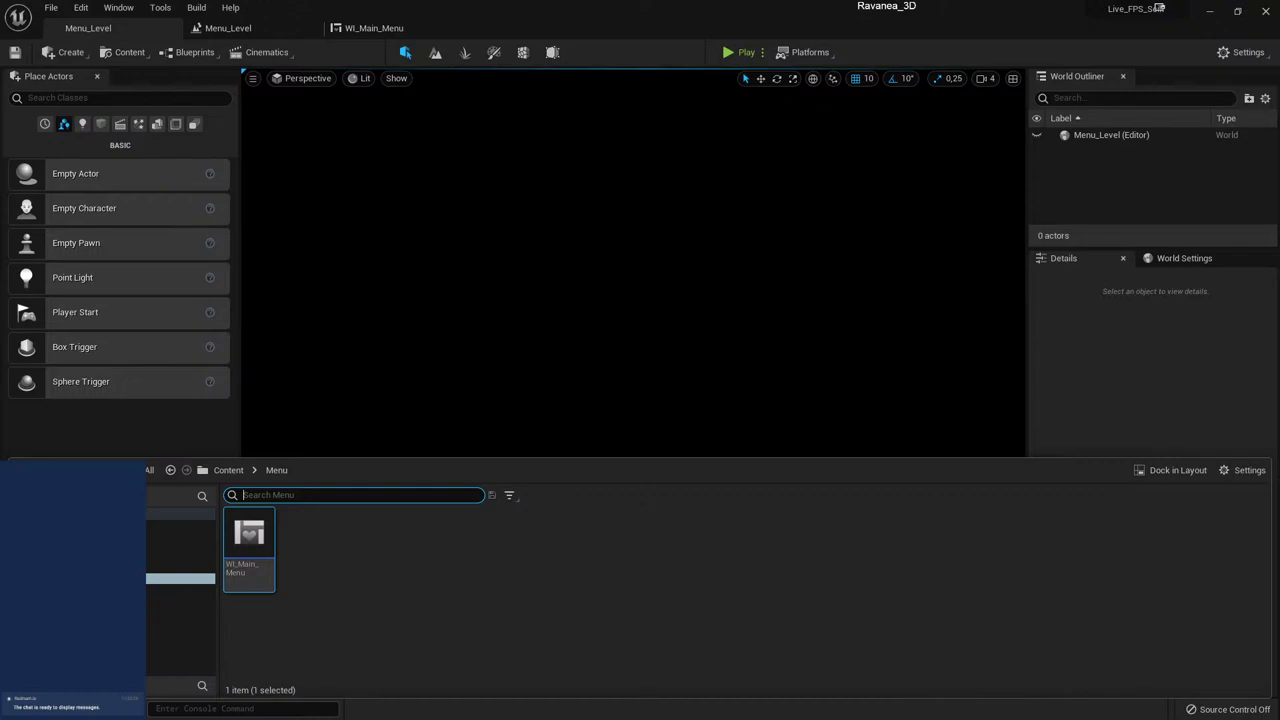
pyautogui.hotkey('alt', 'Tab')
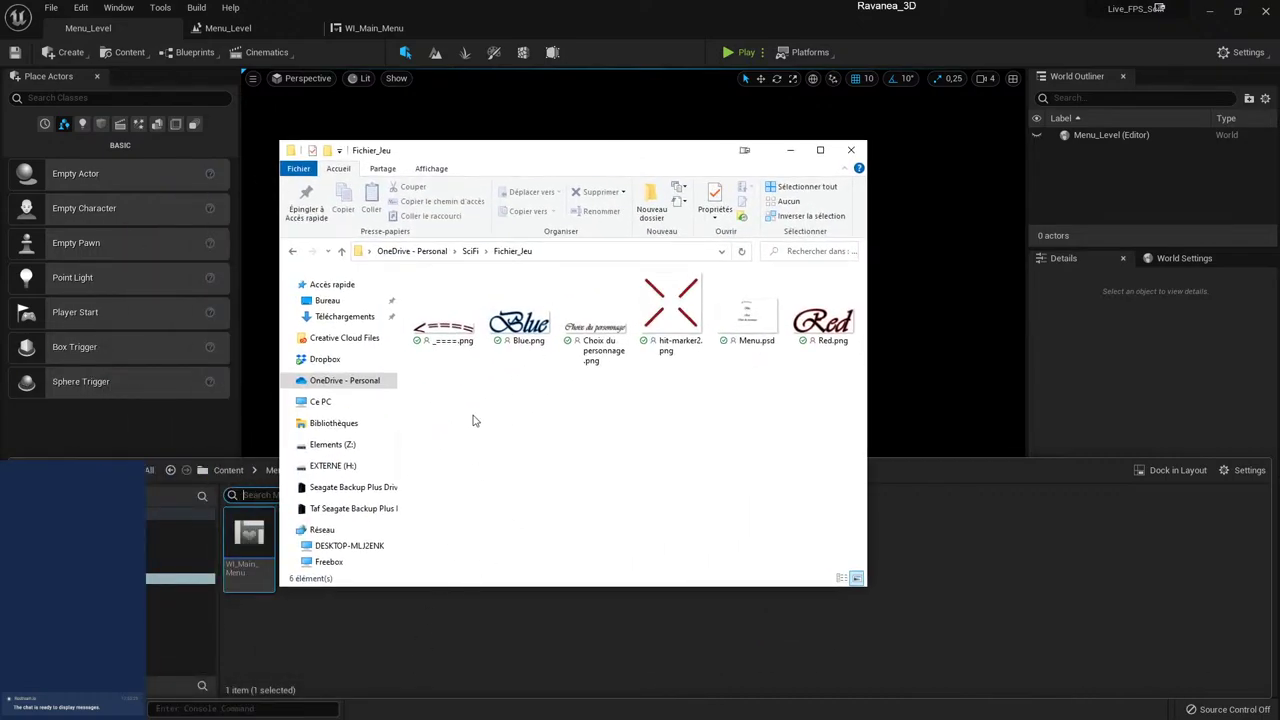
# - Preview Blue.png and Choix du personnage.png, then move the Explorer window aside
pyautogui.click(545, 334)
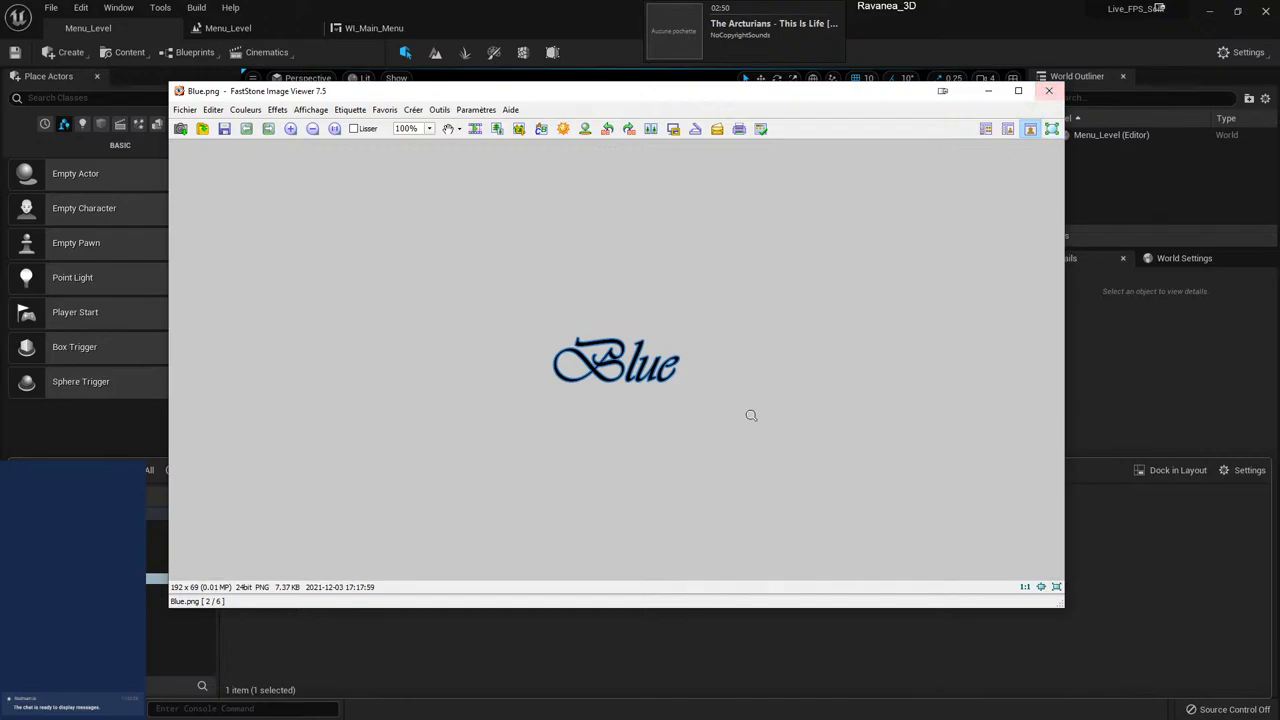
pyautogui.click(1049, 92)
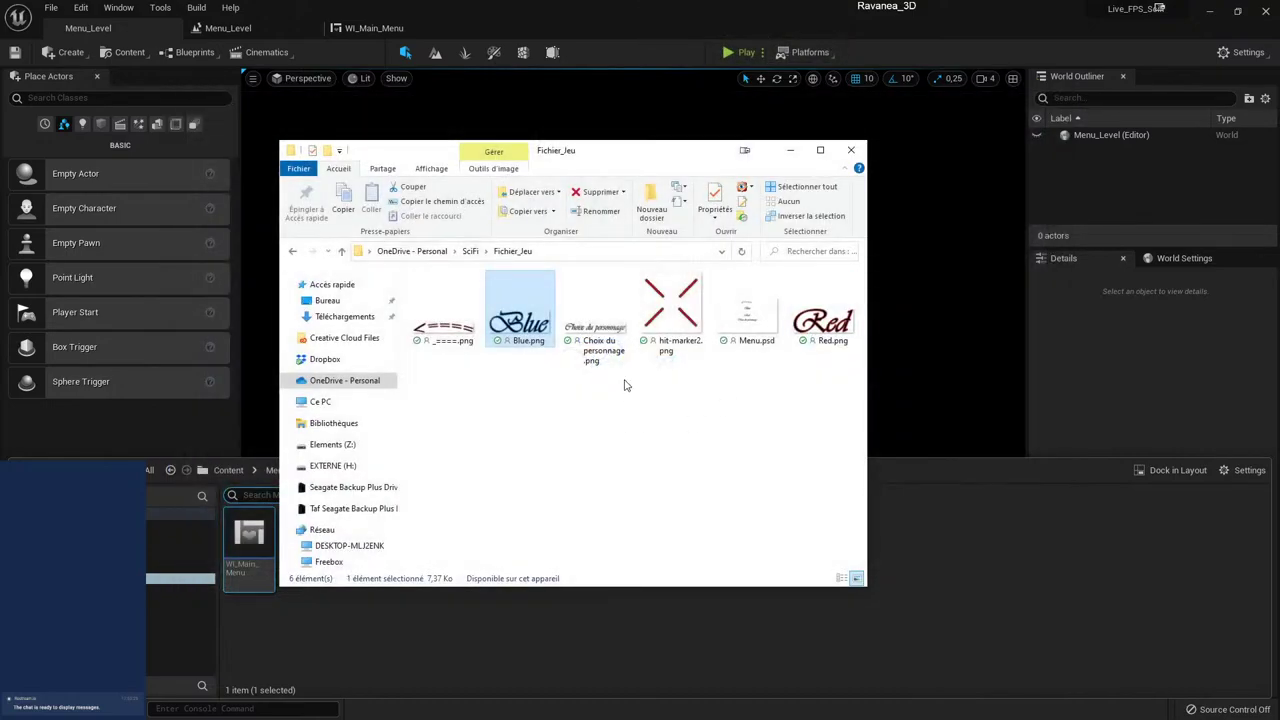
pyautogui.doubleClick(607, 343)
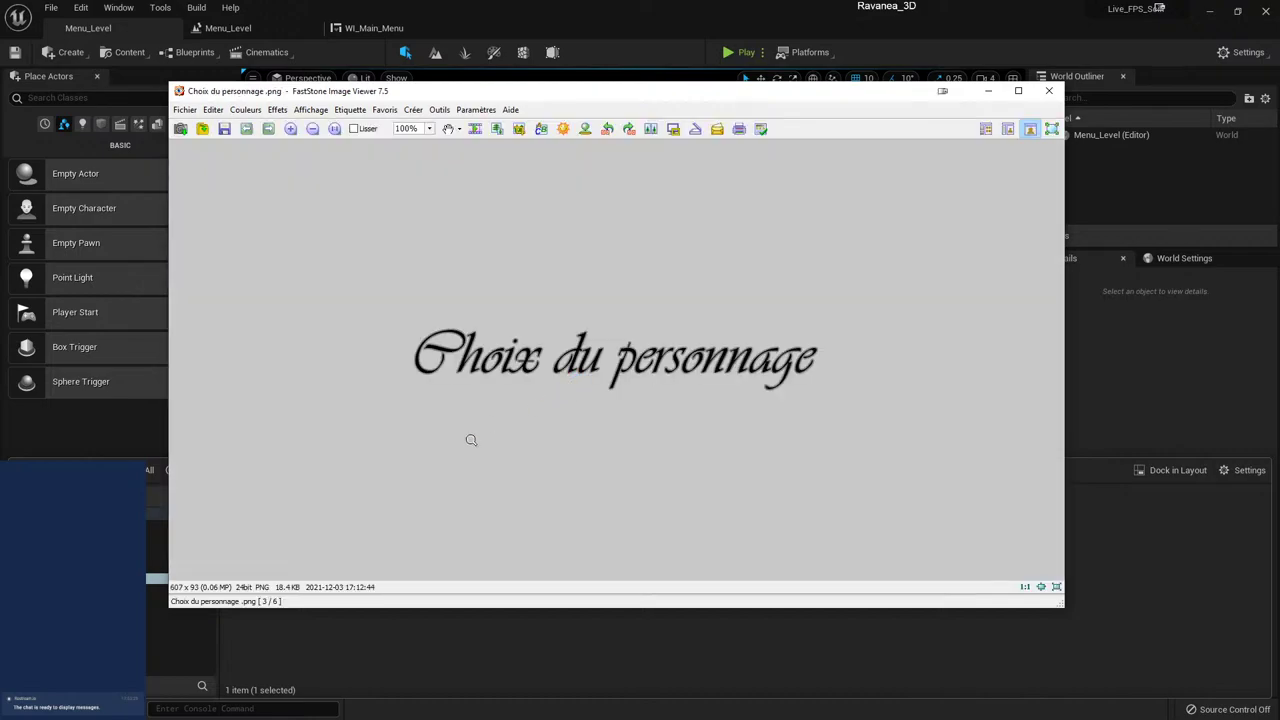
pyautogui.click(1049, 90)
pyautogui.moveTo(655, 165); pyautogui.dragTo(791, 158)
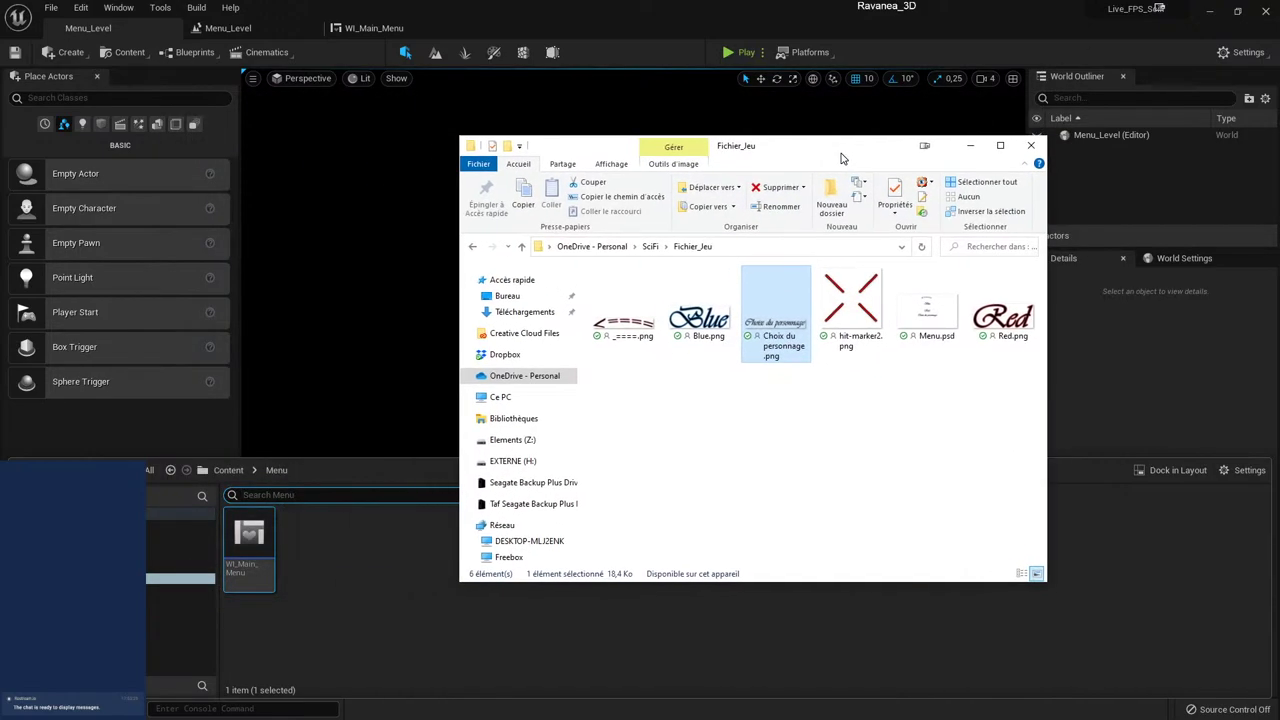
pyautogui.click(926, 150)
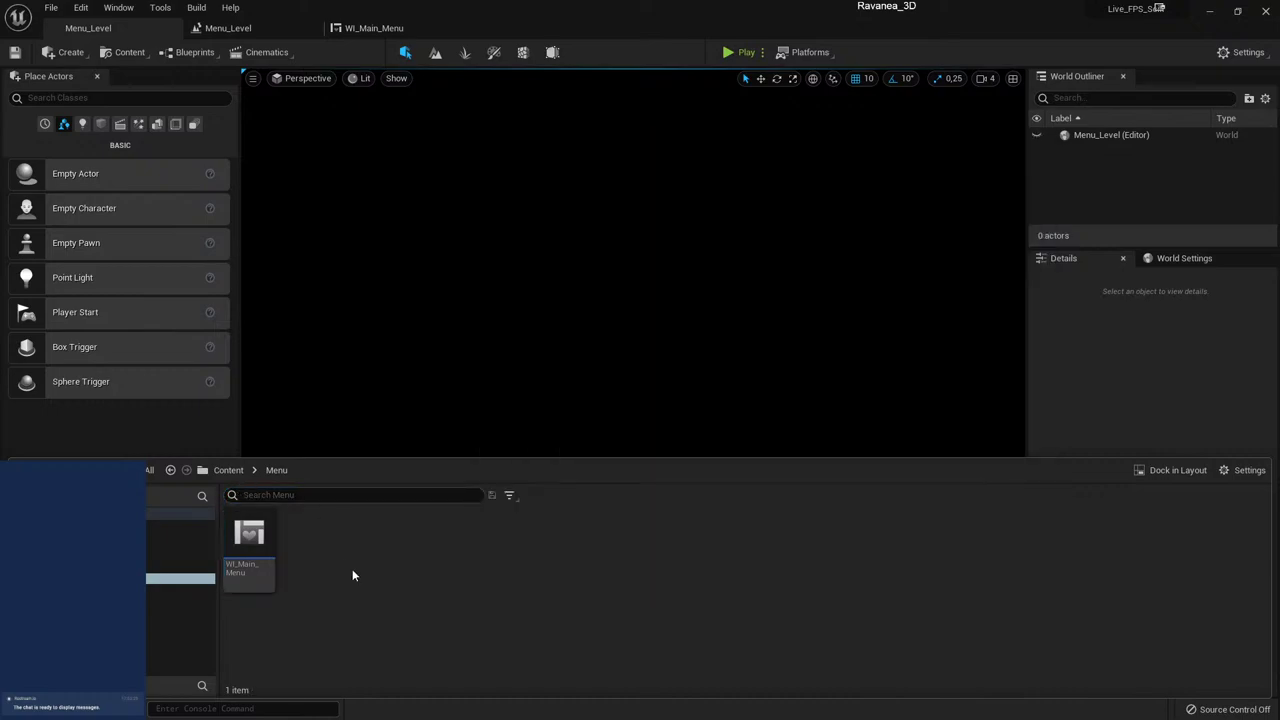
# - Import Choix du personnage.png into the Content/Menu folder
pyautogui.hotkey('alt', 'Tab')
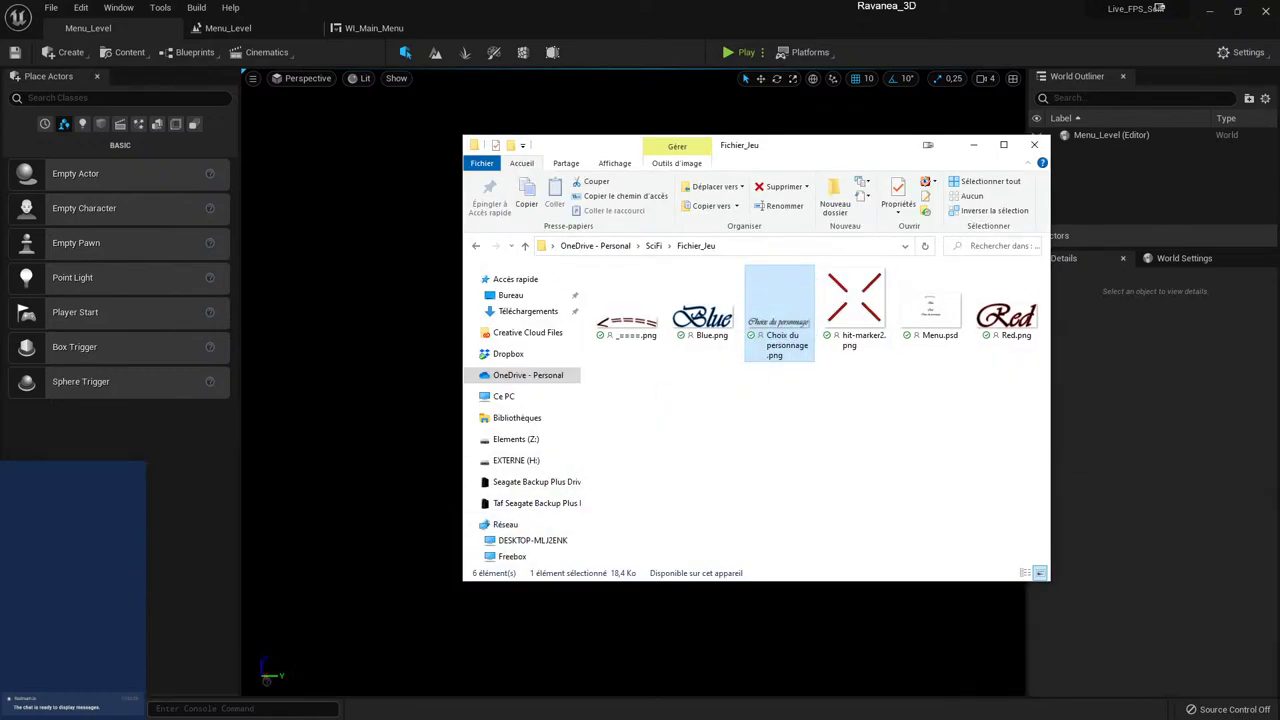
pyautogui.hotkey('alt', 'Tab')
pyautogui.hotkey('ctrl', 'space')
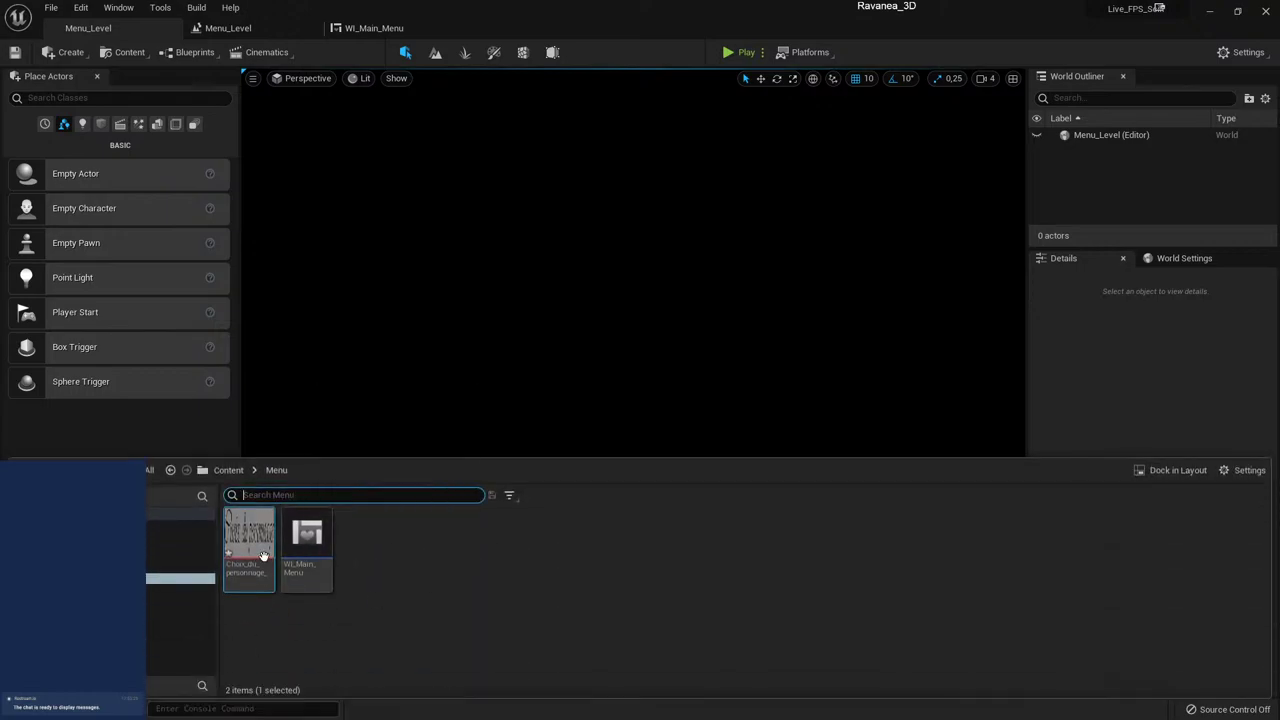
pyautogui.moveTo(262, 555)
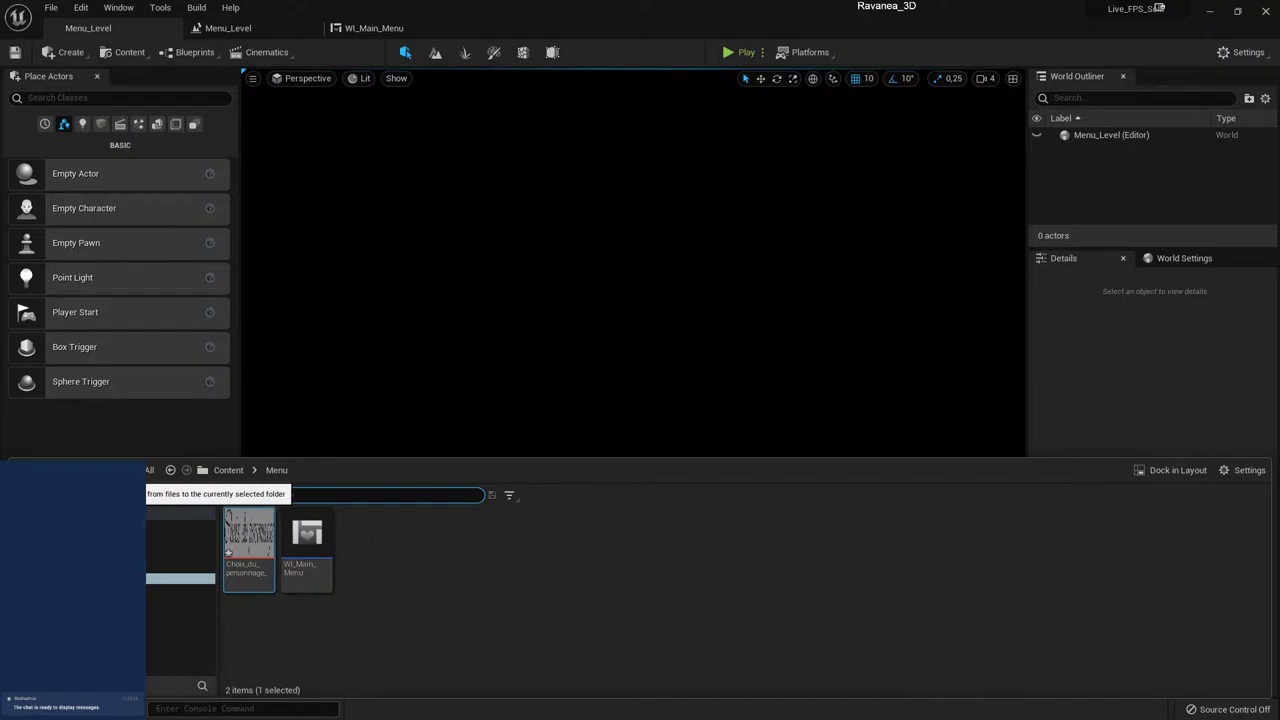
pyautogui.hotkey('alt', 'Tab')
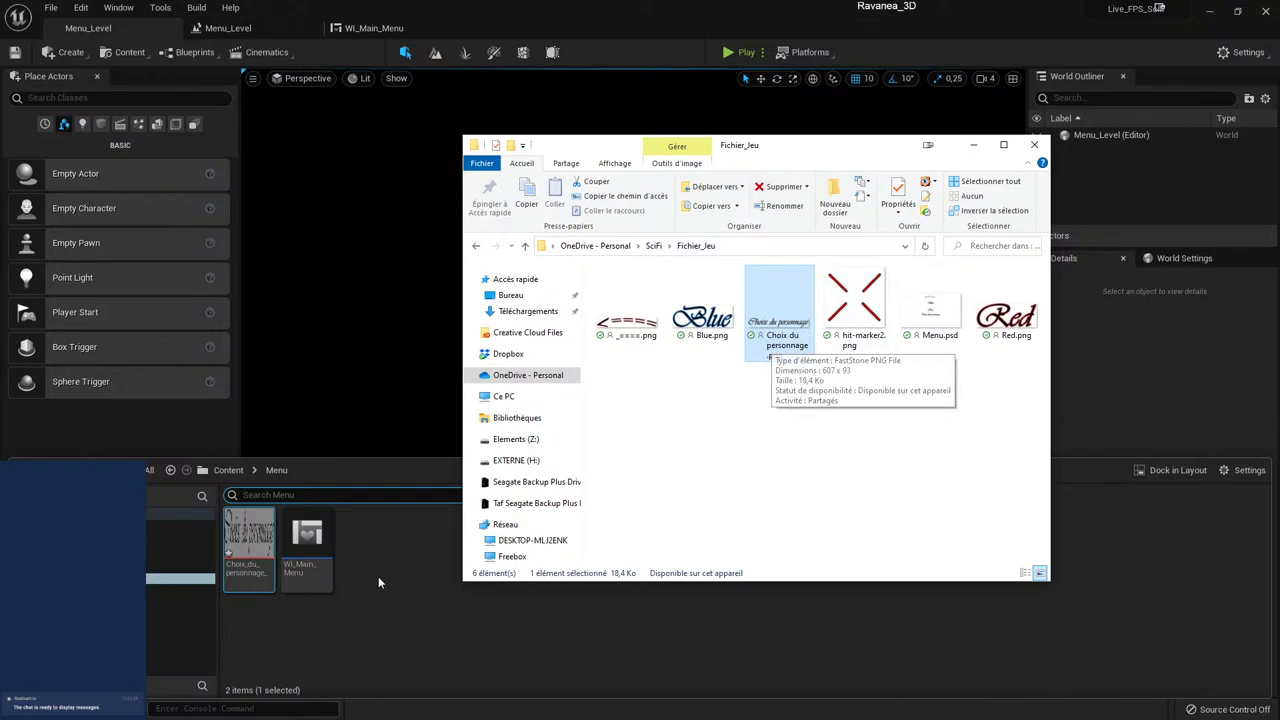
pyautogui.click(246, 538)
# - Inspect the Choix_du_personnage texture, then cancel the Import dialog
pyautogui.doubleClick(247, 538)
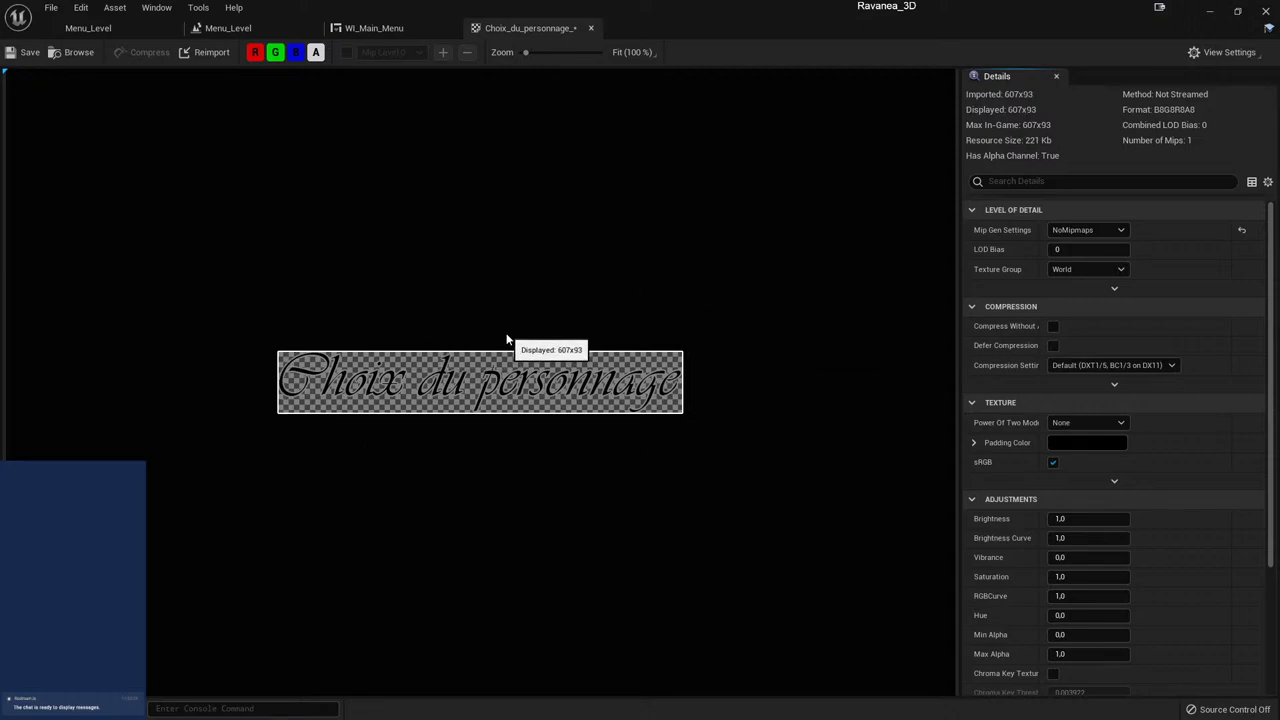
pyautogui.click(591, 28)
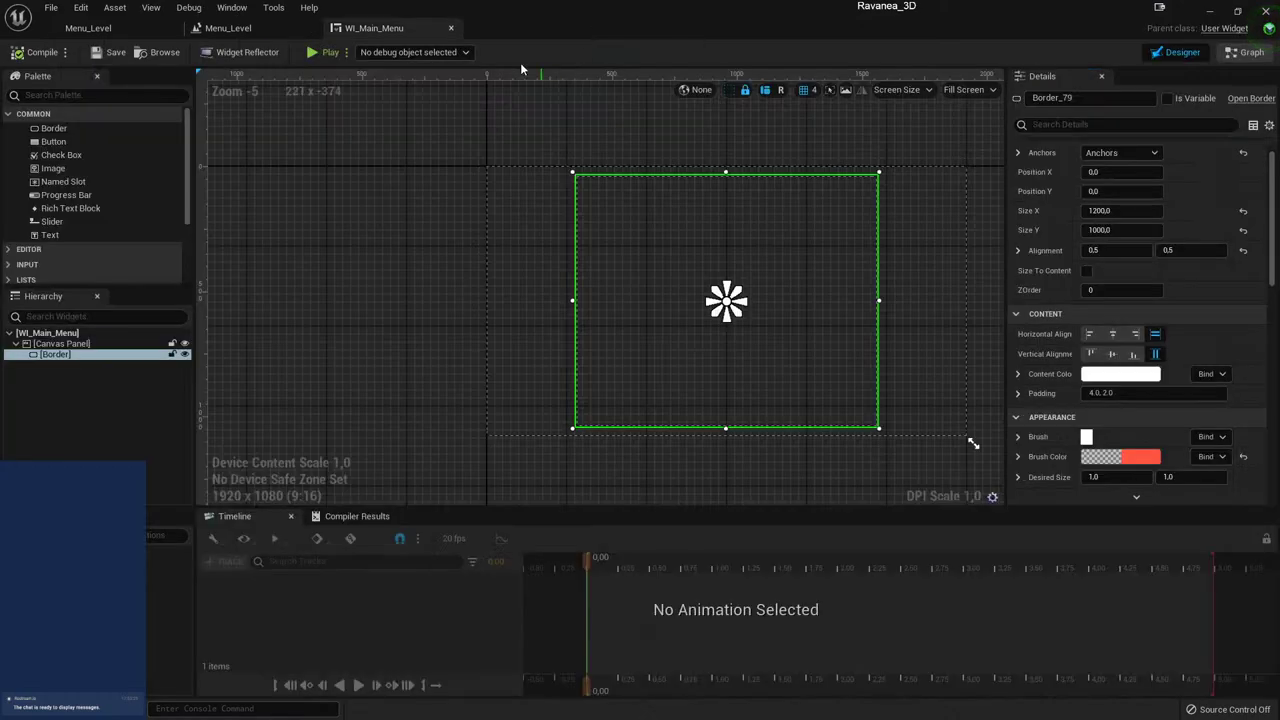
pyautogui.click(88, 28)
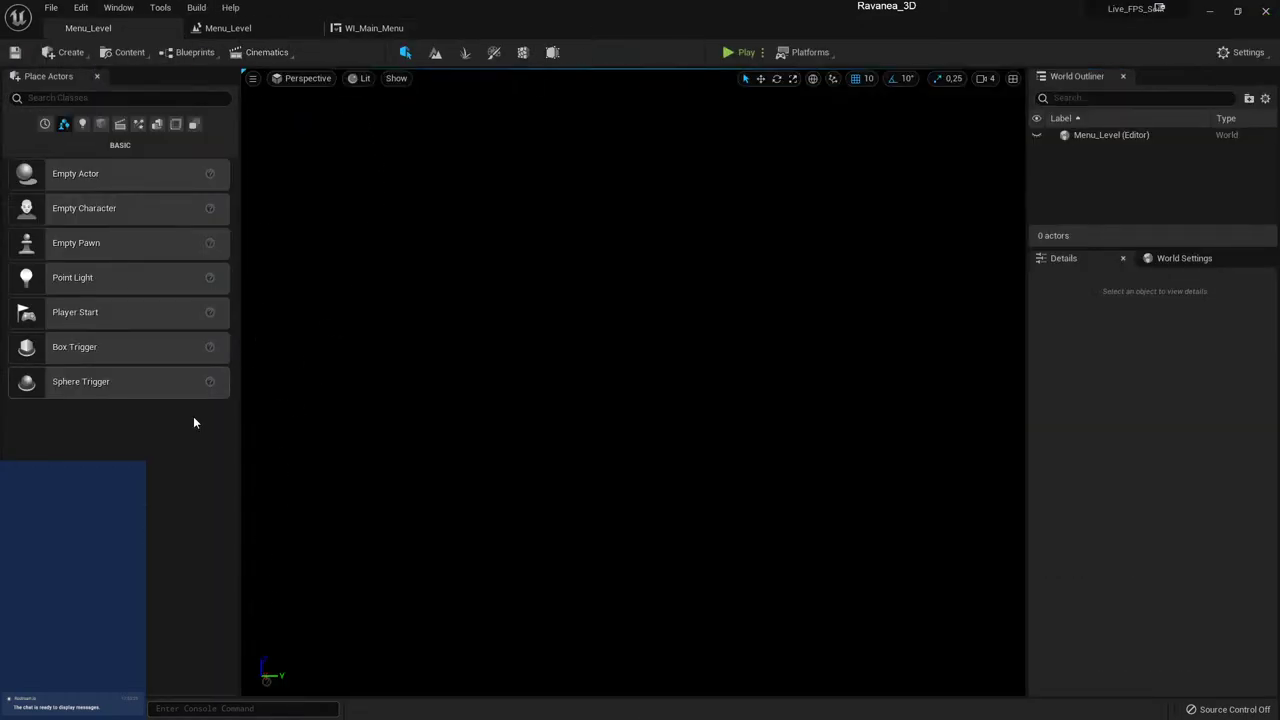
pyautogui.hotkey('ctrl', 'space')
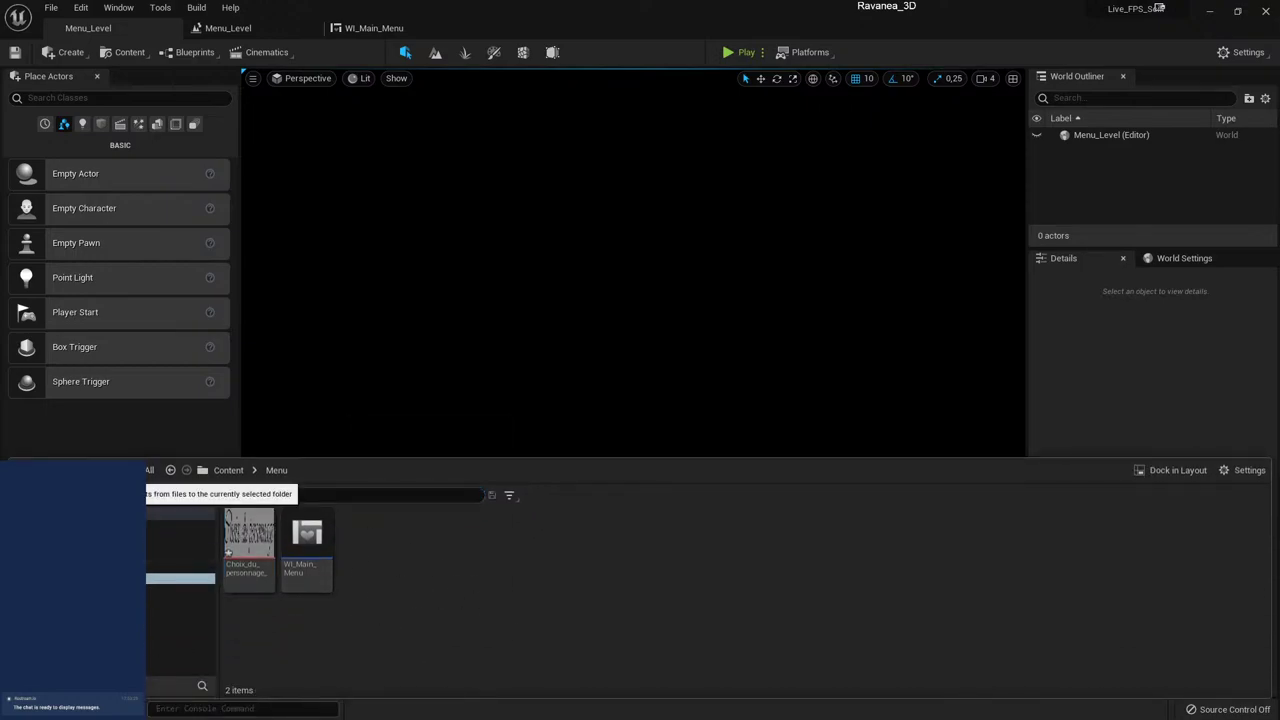
pyautogui.click(95, 470)
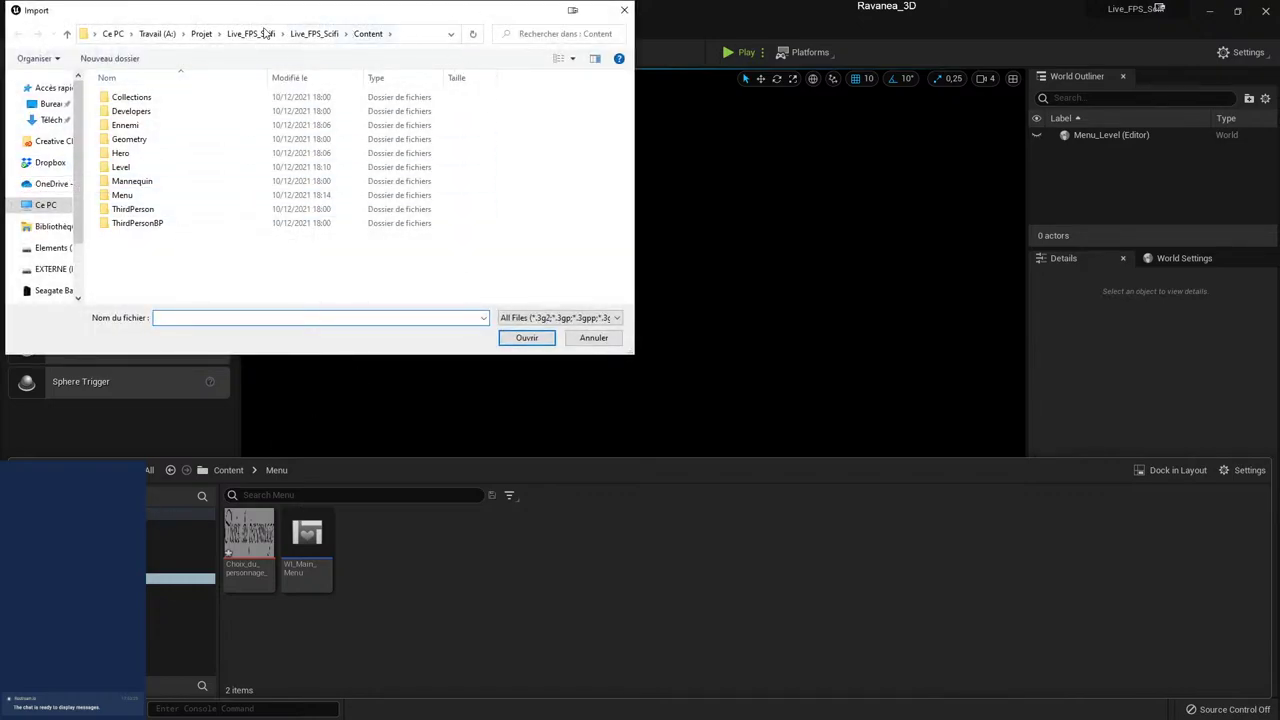
pyautogui.click(624, 10)
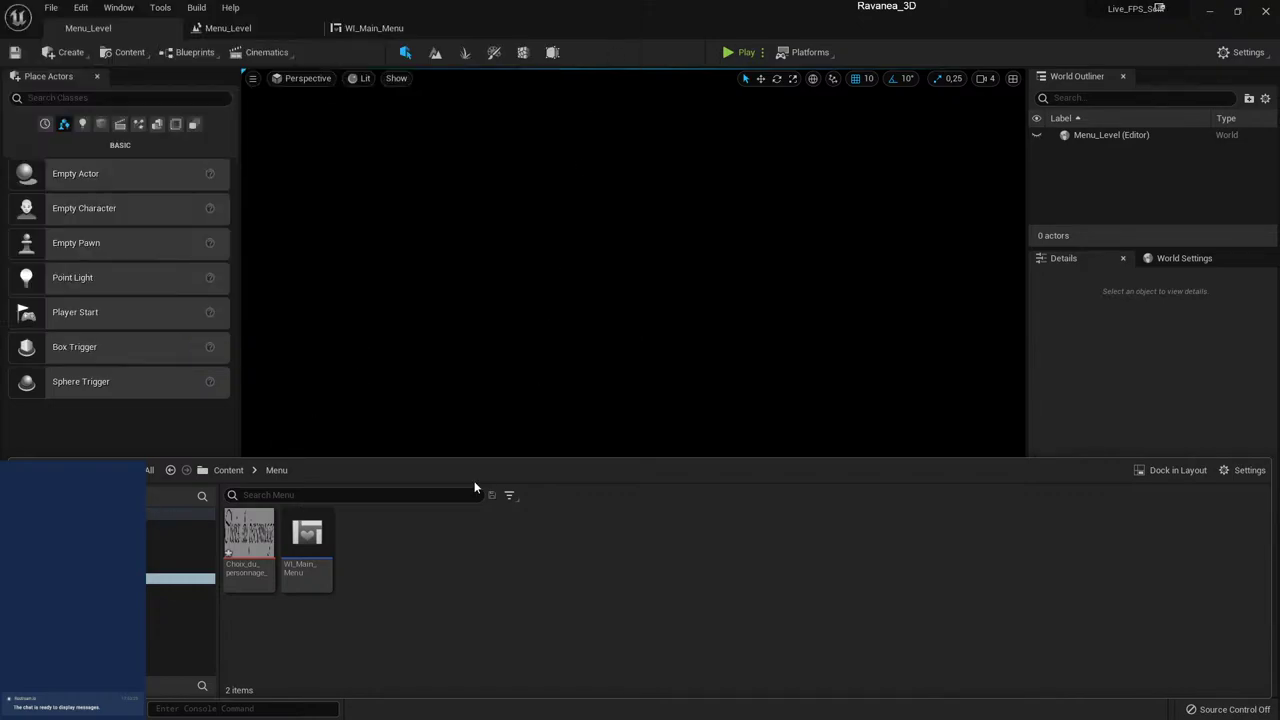
pyautogui.hotkey('alt', 'Tab')
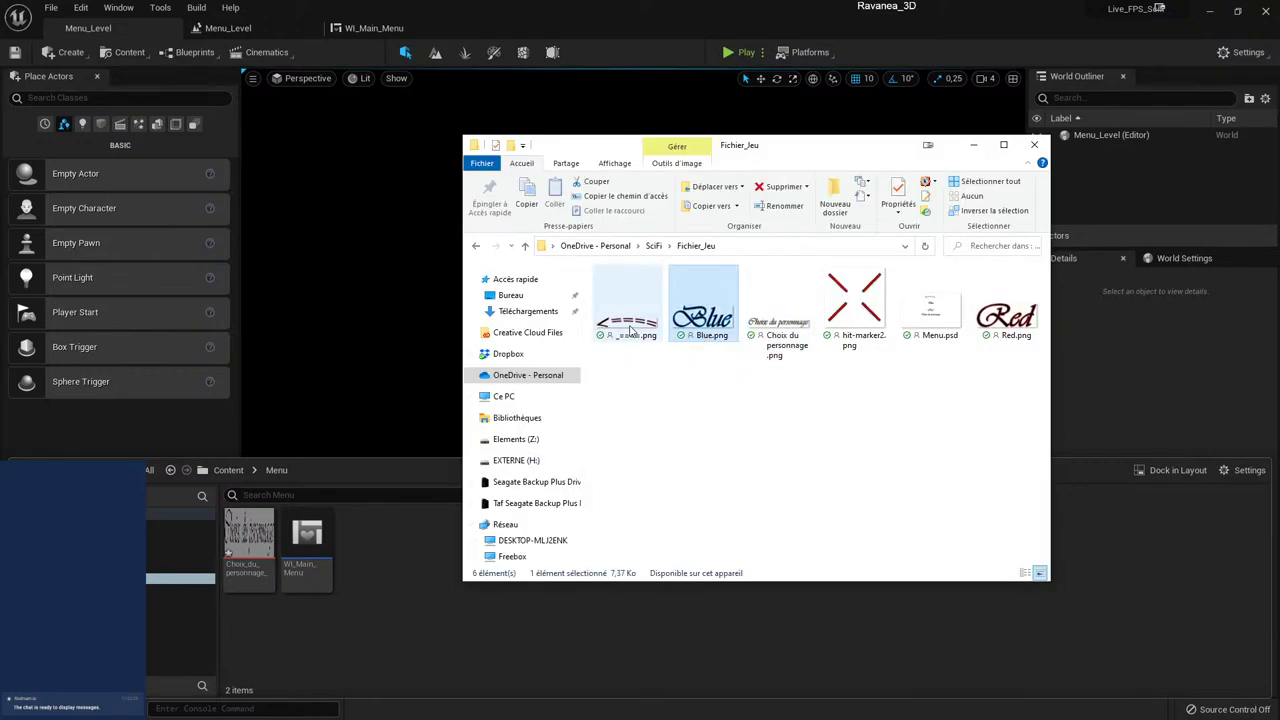
# - Import the arrow, Blue and Red images into the Menu folder
pyautogui.keyDown('ctrl'); pyautogui.click(628, 318); pyautogui.keyUp('ctrl')
pyautogui.keyDown('ctrl'); pyautogui.click(1005, 315); pyautogui.keyUp('ctrl')
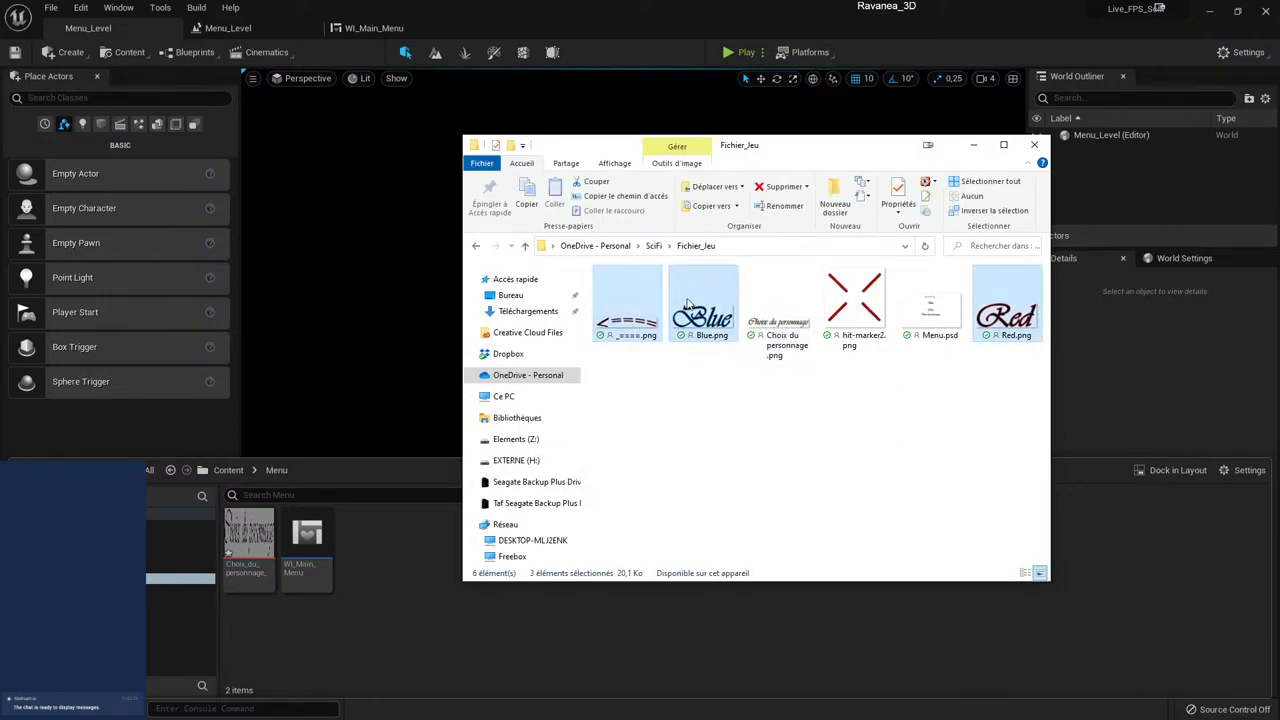
pyautogui.moveTo(688, 305); pyautogui.dragTo(400, 580)
pyautogui.click(400, 655)
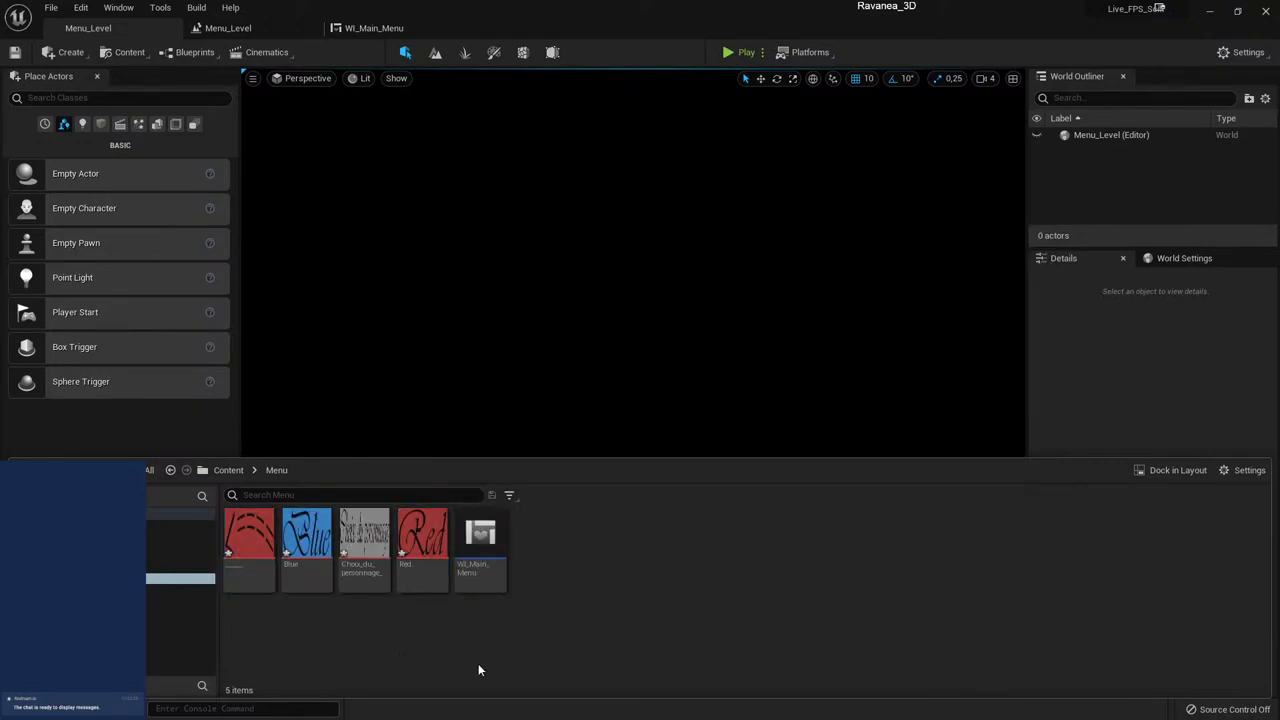
# - Rename the imported arrow texture to Retour
pyautogui.click(250, 575)
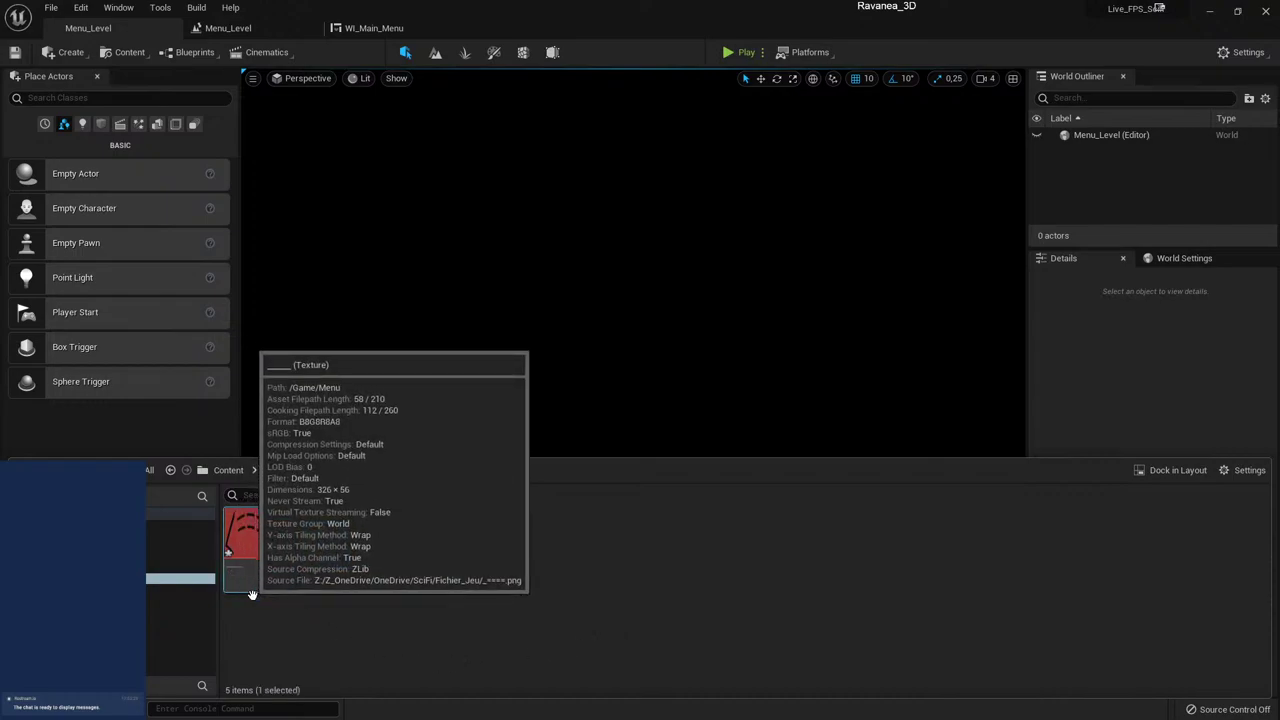
pyautogui.press('F2')
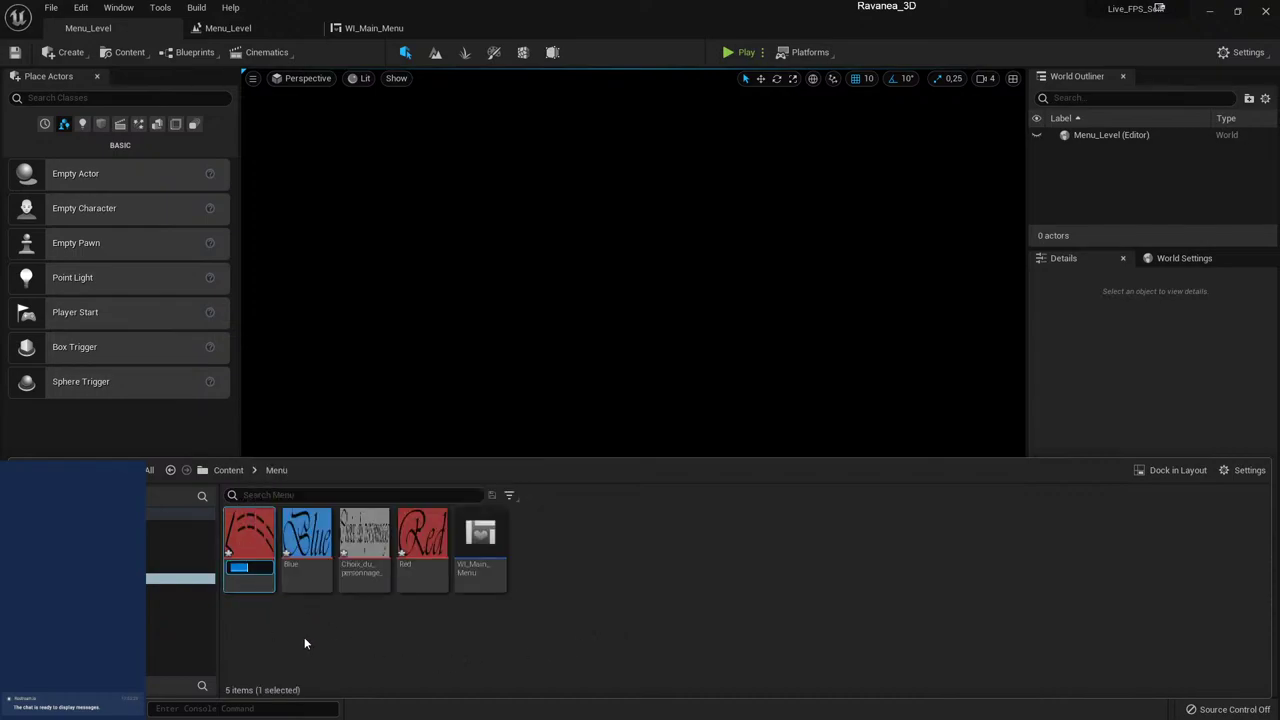
pyautogui.write('Retour')
pyautogui.press('Return')
pyautogui.click(364, 664)
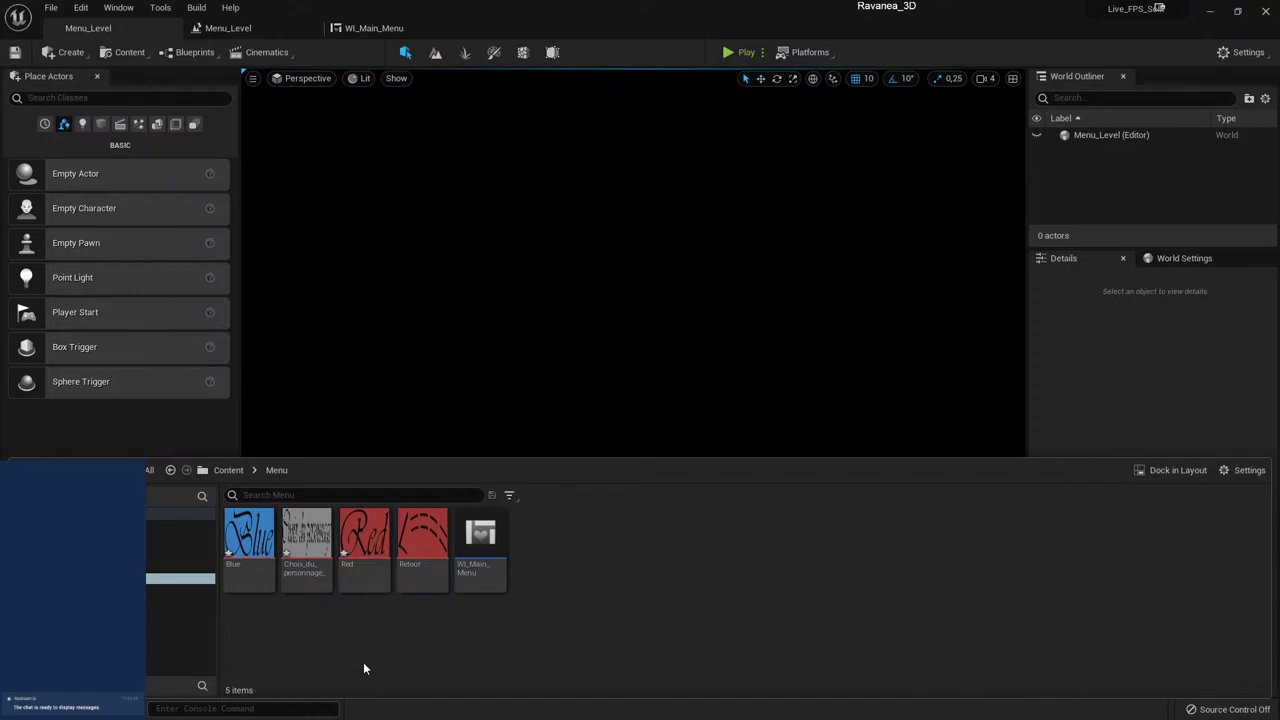
# - Inspect the Red texture, then close it to return to WI_Main_Menu
pyautogui.doubleClick(346, 562)
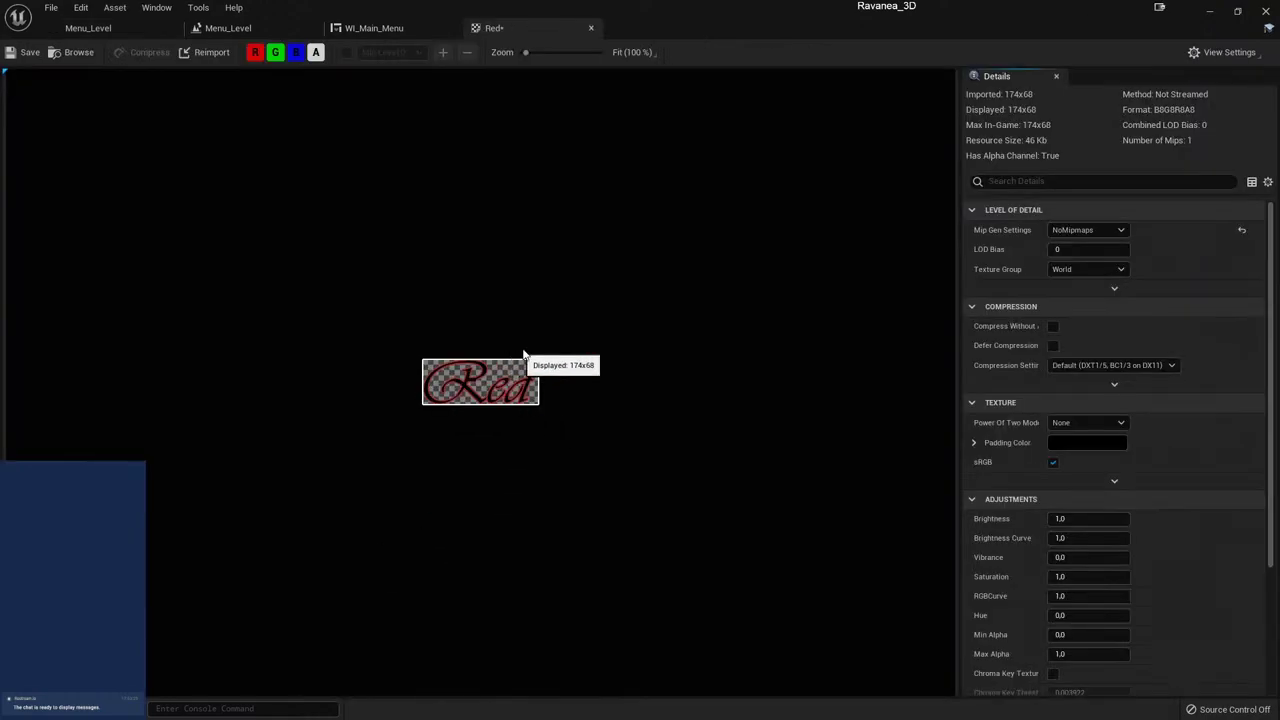
pyautogui.scroll(5, 530, 356)
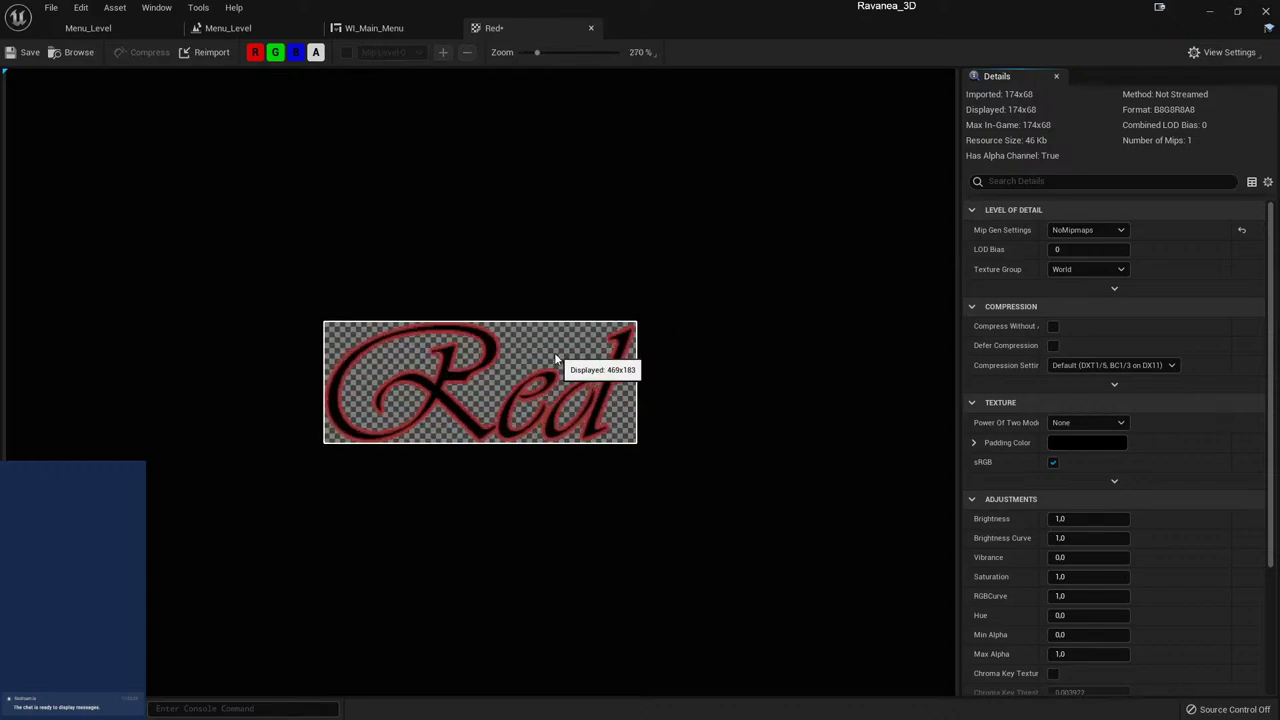
pyautogui.scroll(2, 555, 358)
pyautogui.scroll(1, 622, 401)
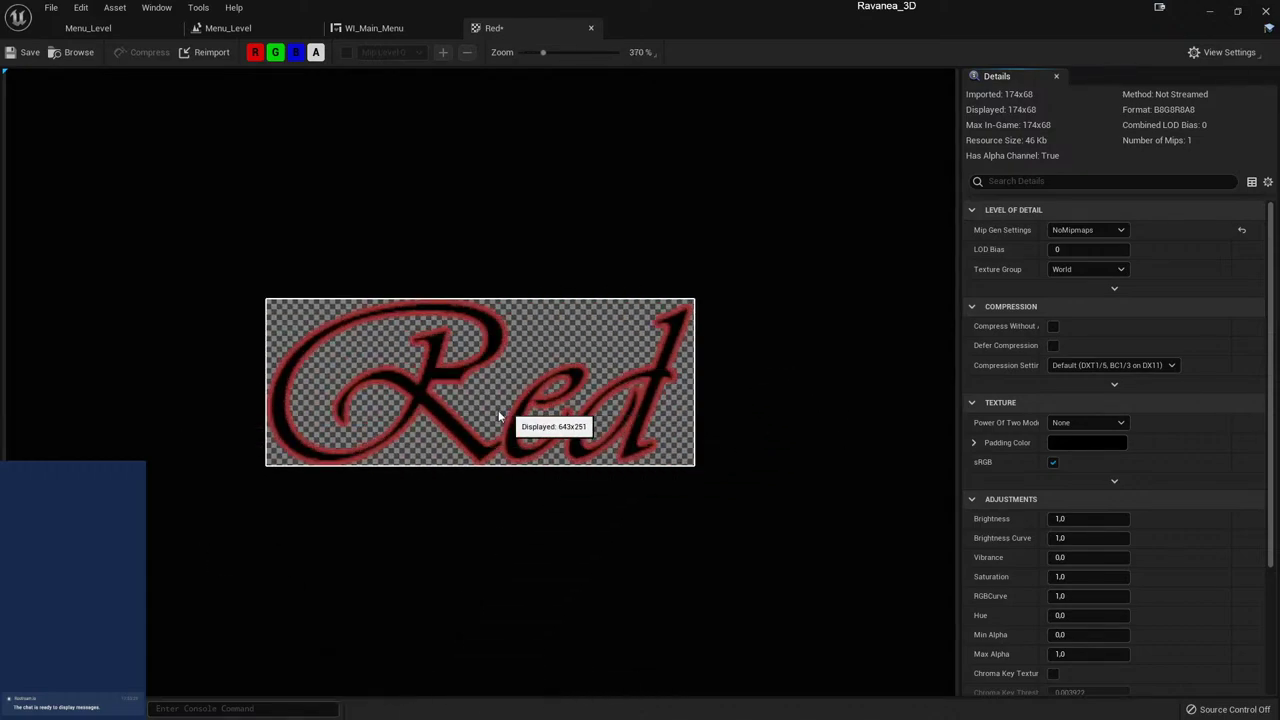
pyautogui.scroll(-1, 495, 435)
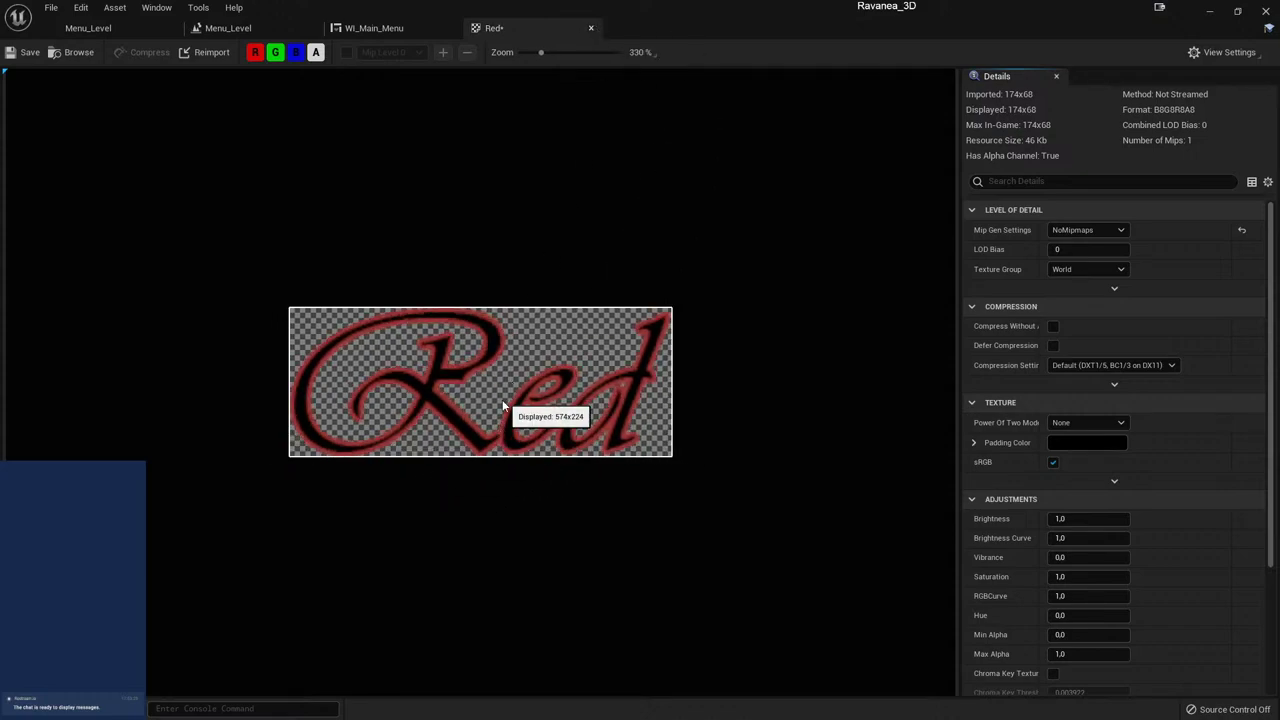
pyautogui.click(590, 28)
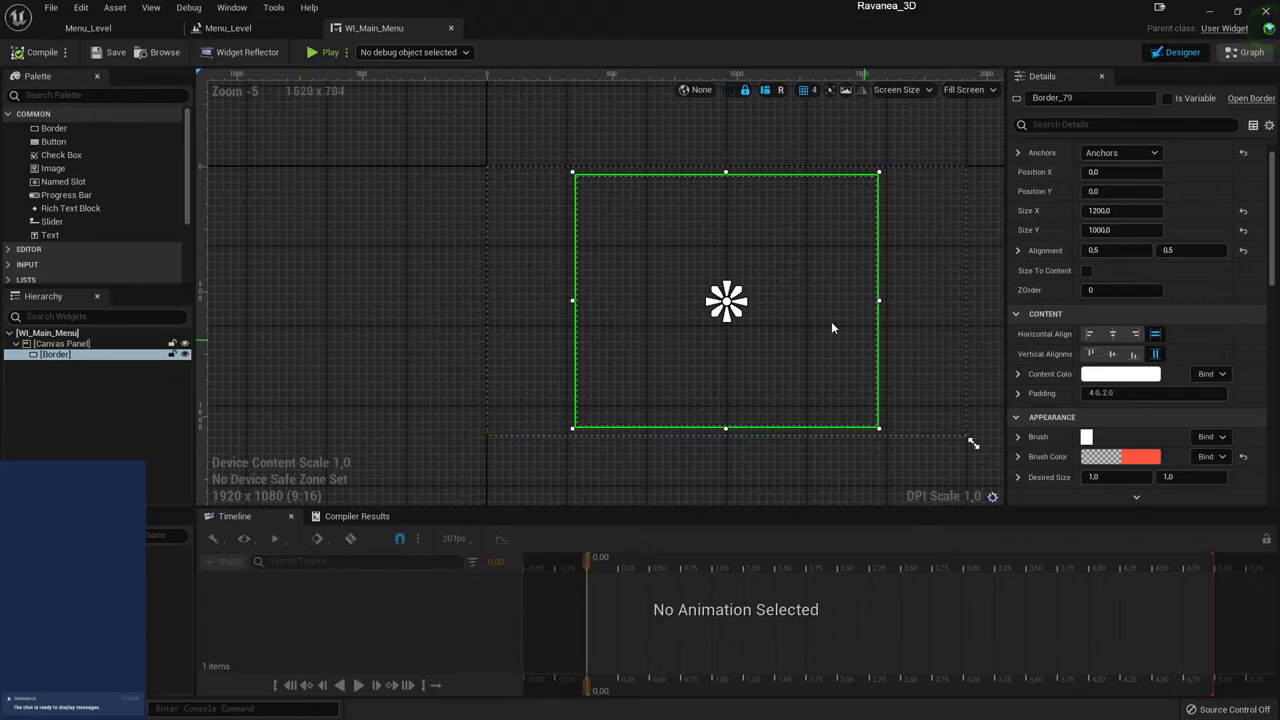
# - Search the palette for 'vertic', drop a Vertical Box into the Border, and select it
pyautogui.click(320, 377)
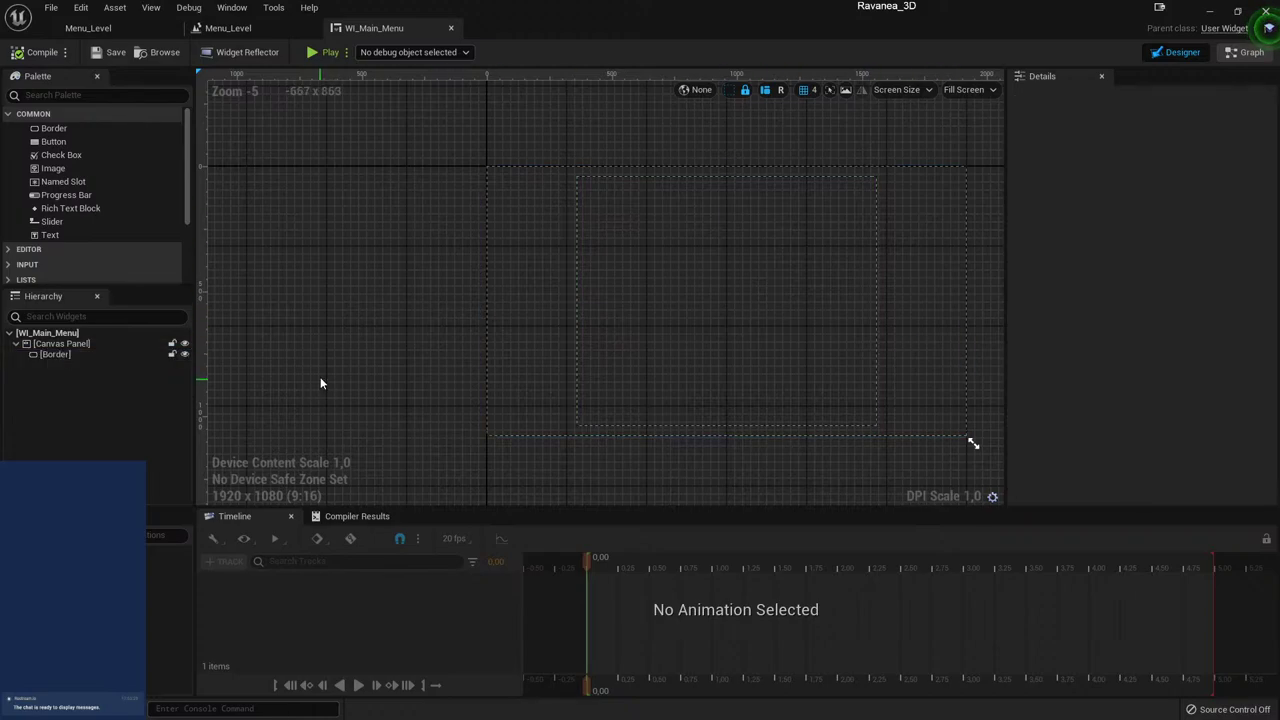
pyautogui.click(87, 355)
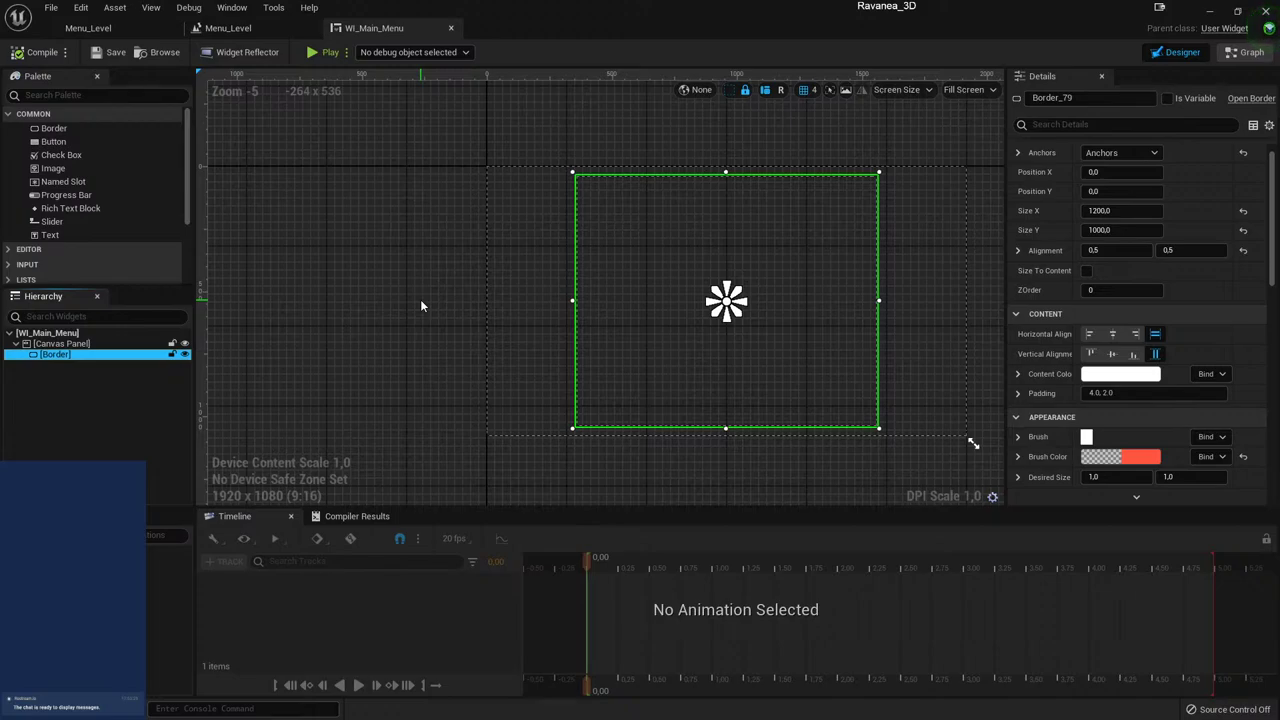
pyautogui.hotkey('ctrl', 'f')
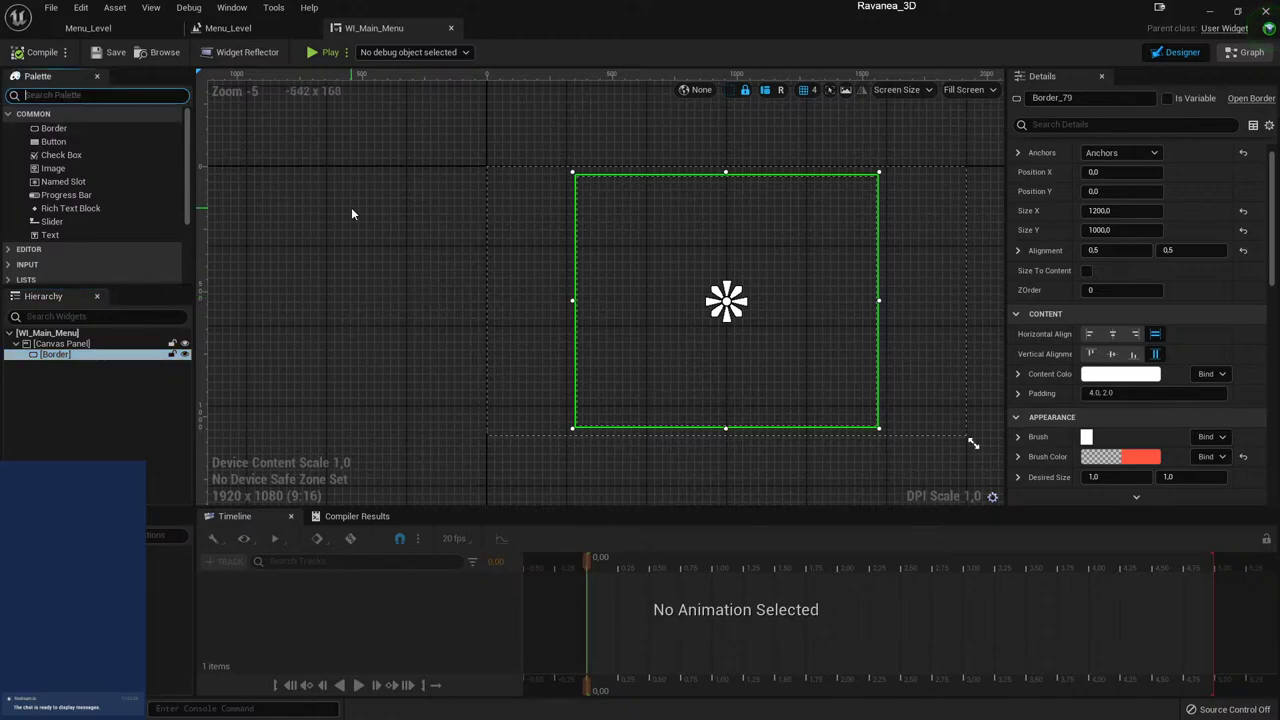
pyautogui.write('vertic')
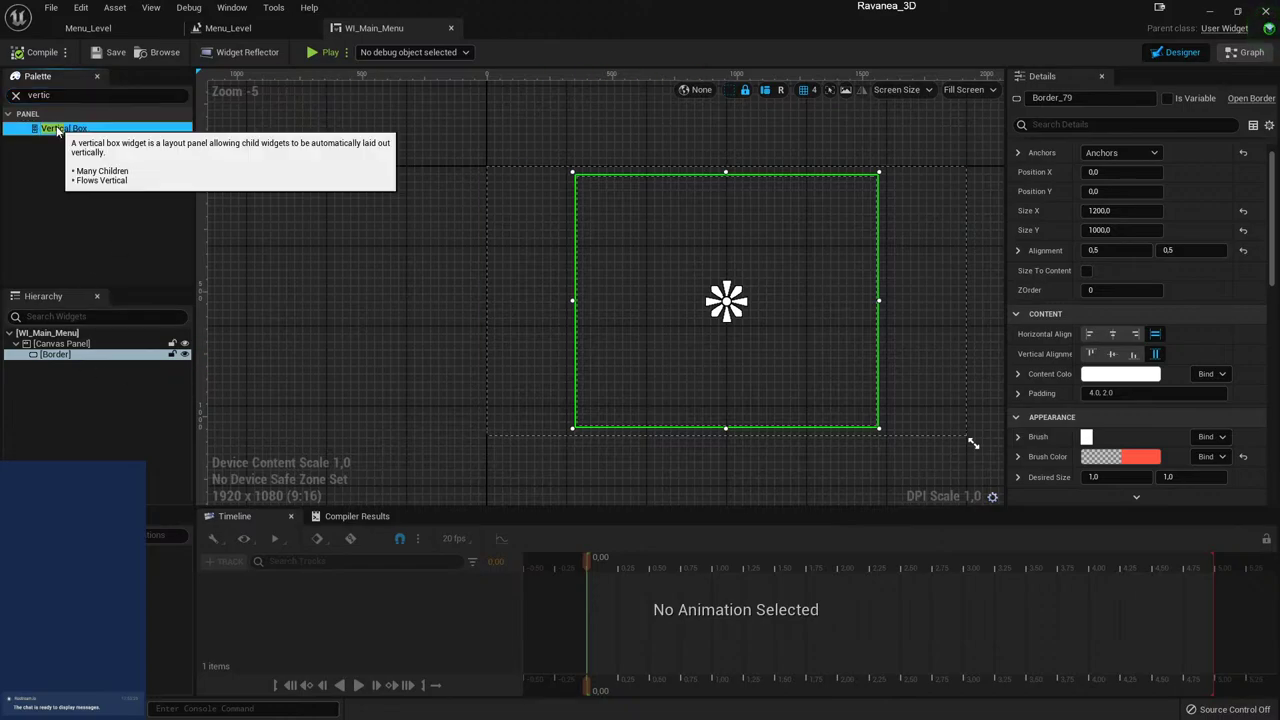
pyautogui.moveTo(64, 128); pyautogui.dragTo(31, 356)
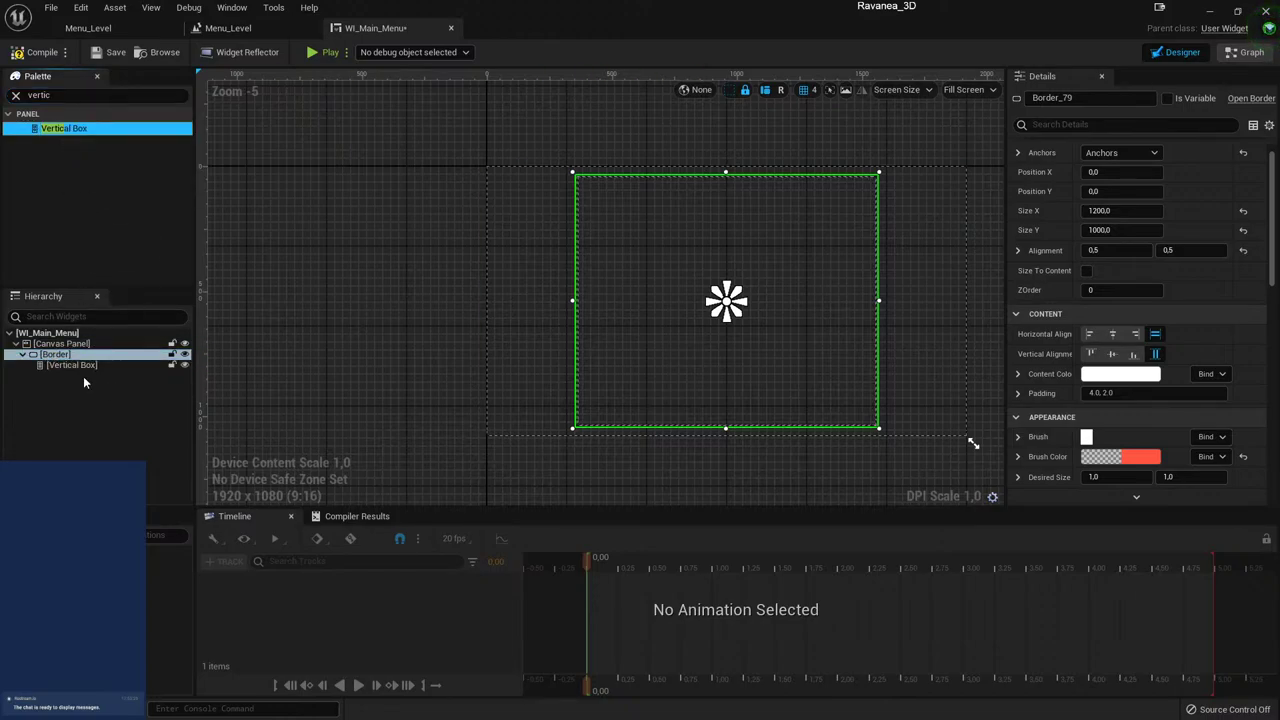
pyautogui.click(84, 367)
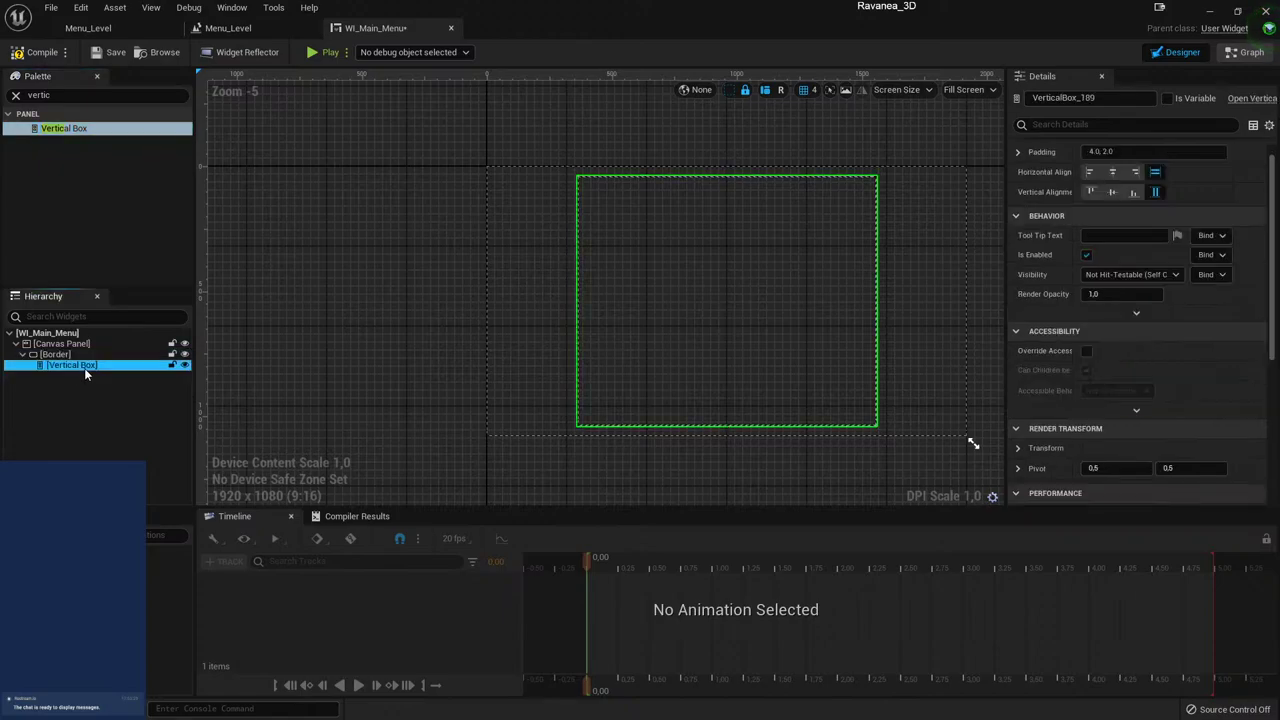
pyautogui.hotkey('alt', 'Tab')
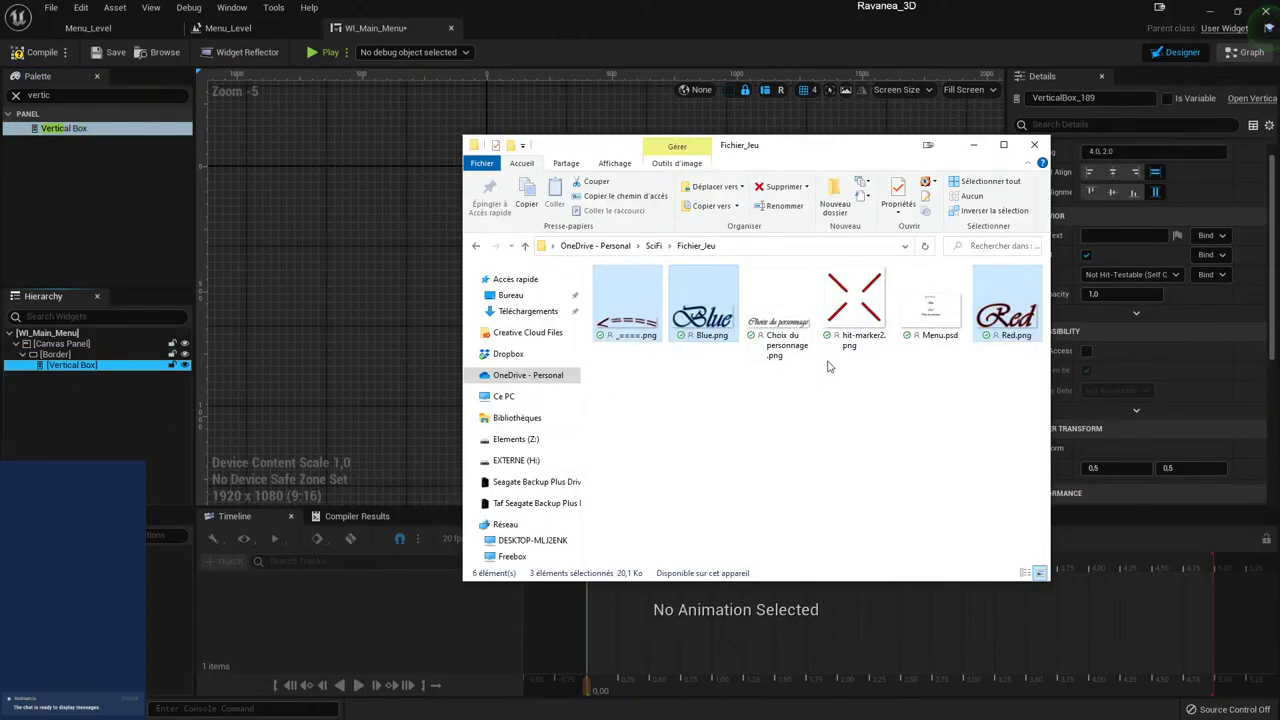
pyautogui.click(552, 10)
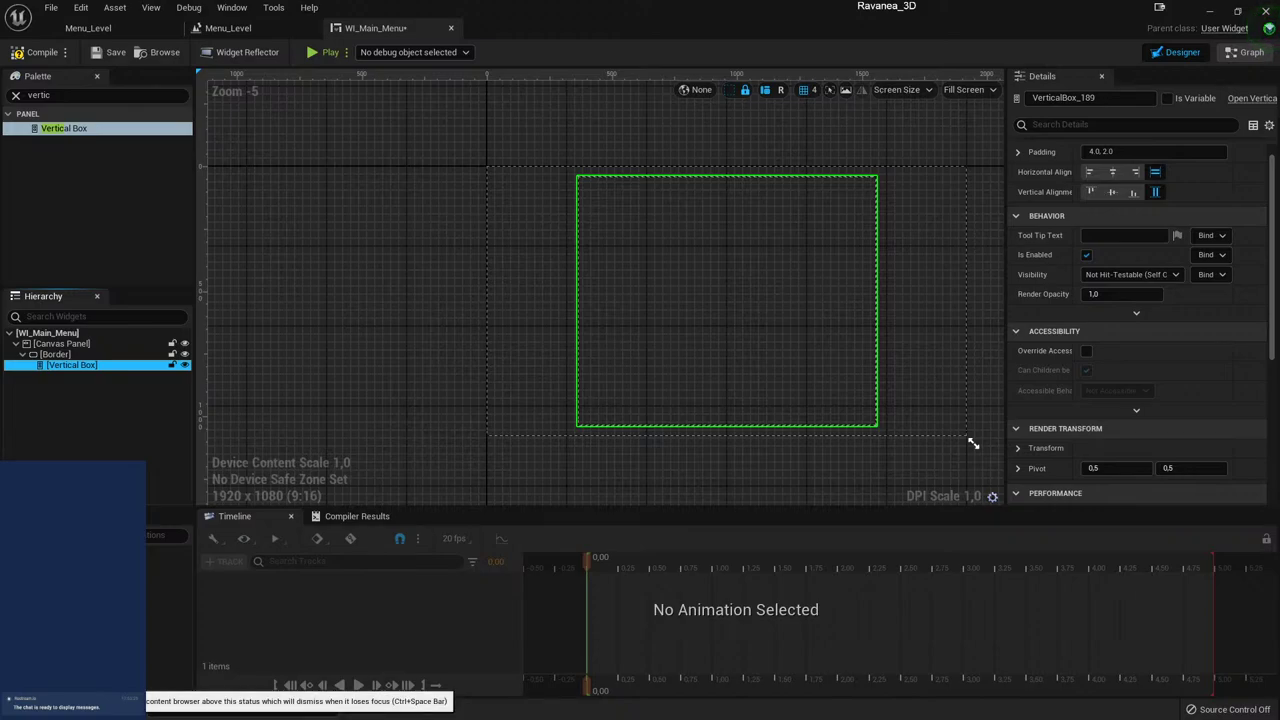
pyautogui.click(40, 709)
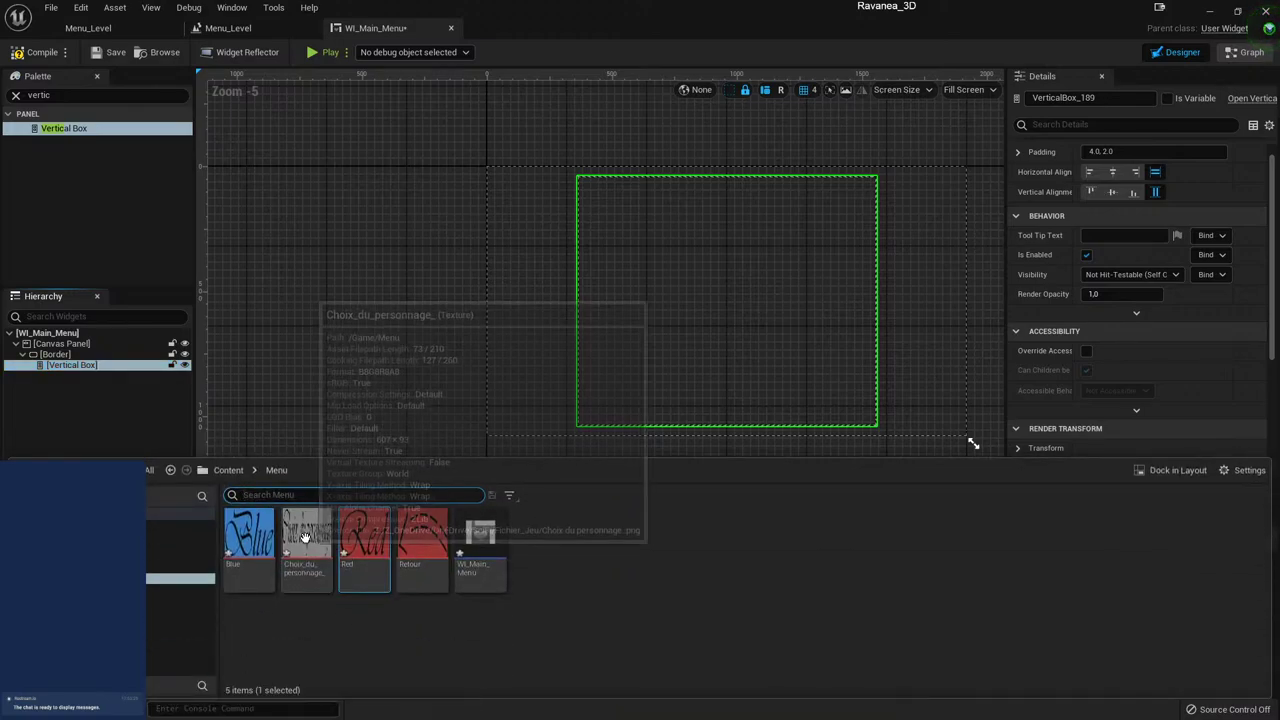
pyautogui.moveTo(305, 540); pyautogui.dragTo(641, 314)
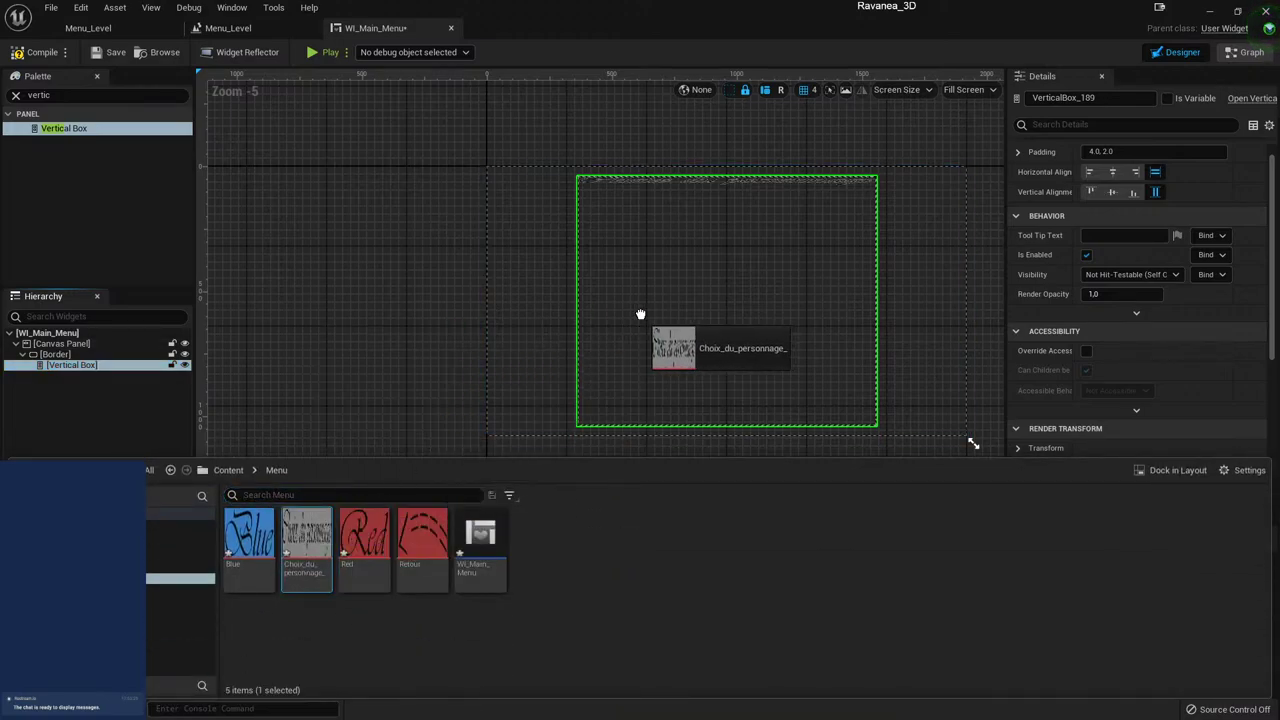
pyautogui.moveTo(641, 314); pyautogui.dragTo(300, 552)
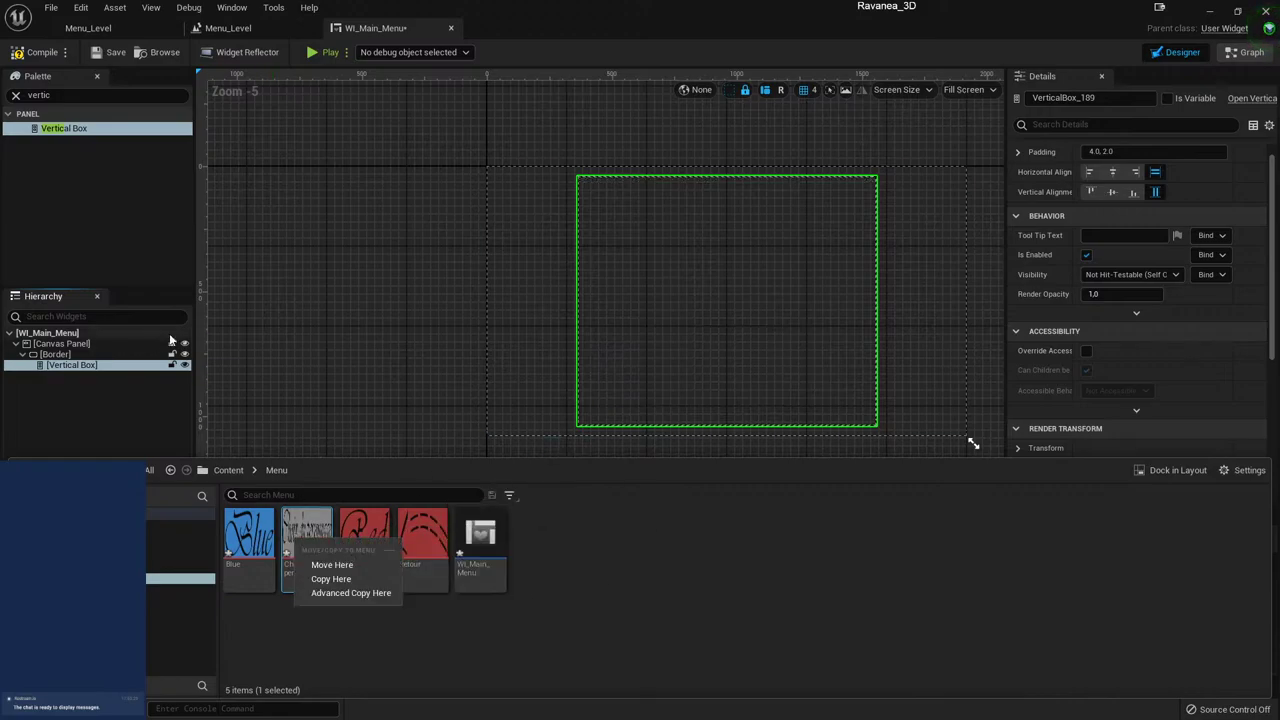
pyautogui.click(202, 430)
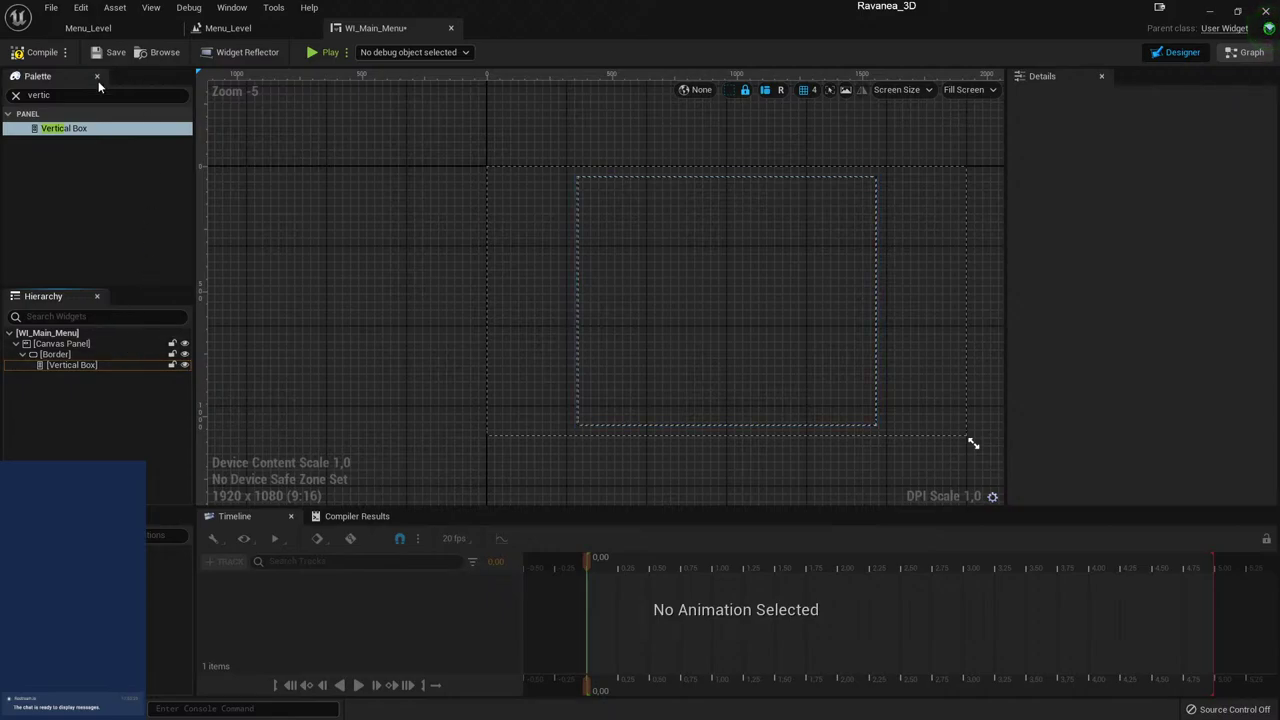
# - Clear the palette search and drop a Button (Button_165) into the Vertical Box
pyautogui.click(45, 95)
pyautogui.hotkey('ctrl', 'a')
pyautogui.press('BackSpace')
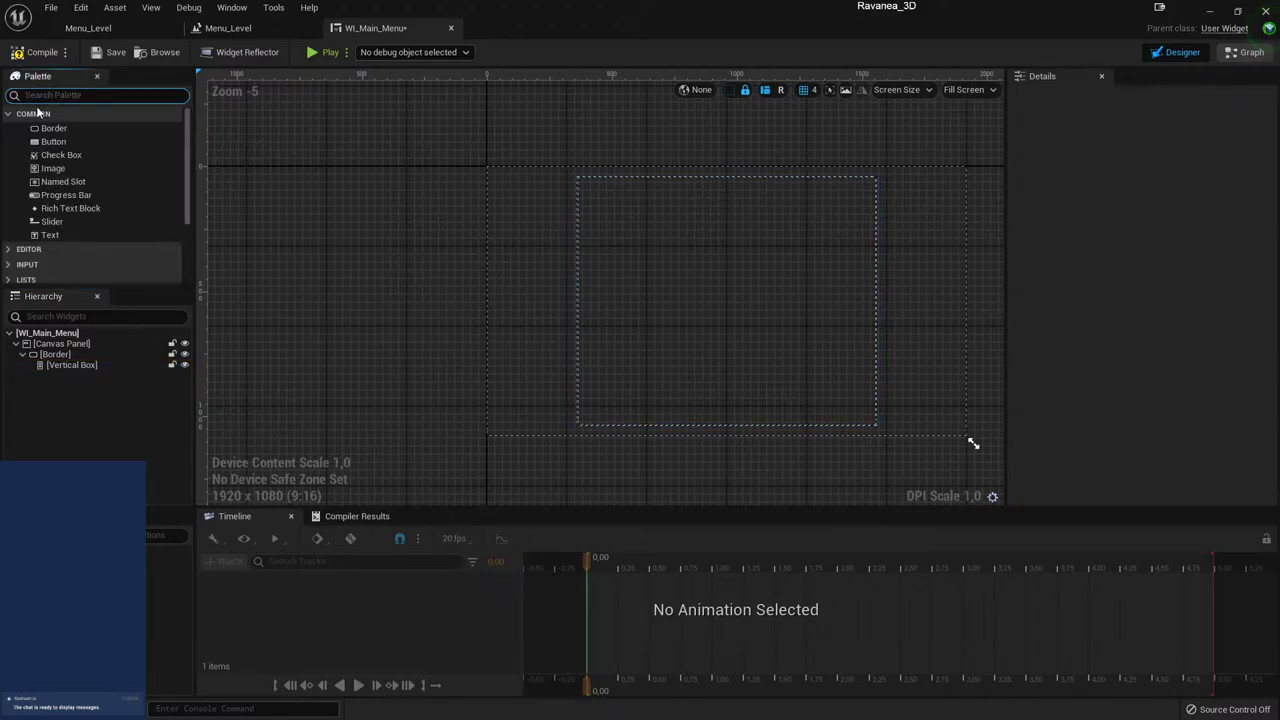
pyautogui.click(53, 142)
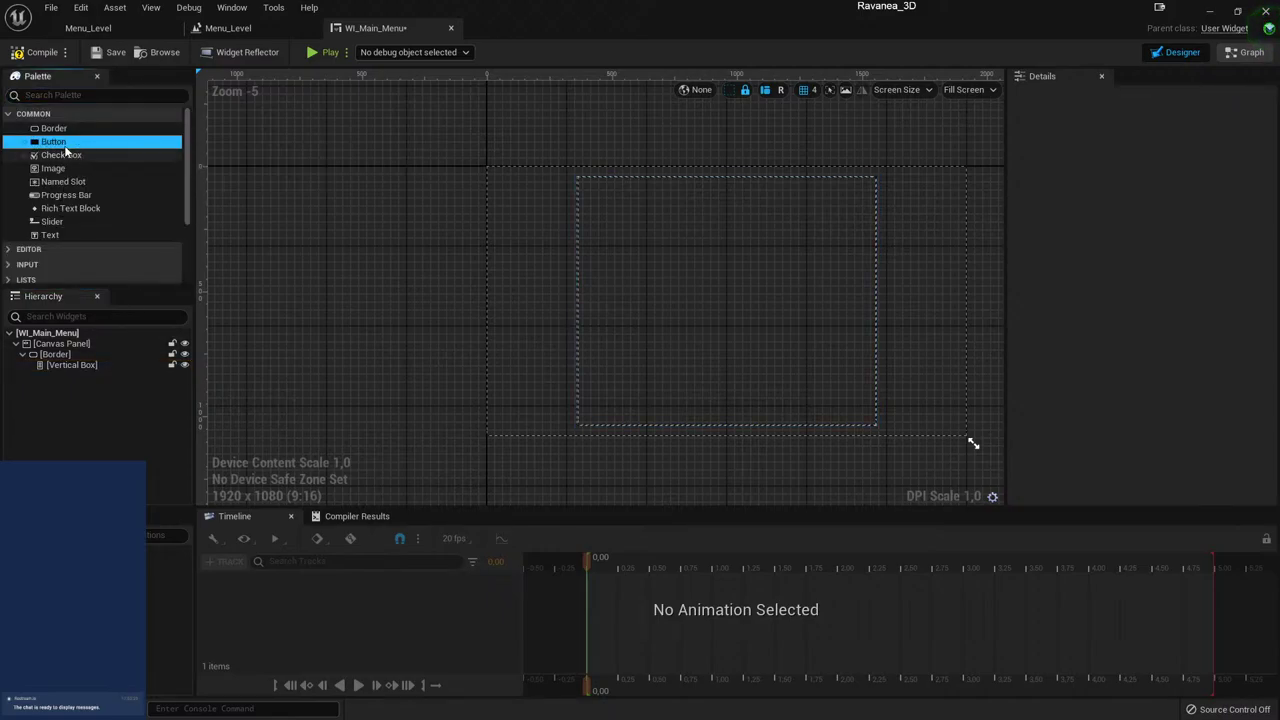
pyautogui.moveTo(53, 142)
pyautogui.mouseDown()
pyautogui.moveTo(63, 378)
pyautogui.moveTo(72, 365)
pyautogui.mouseUp()
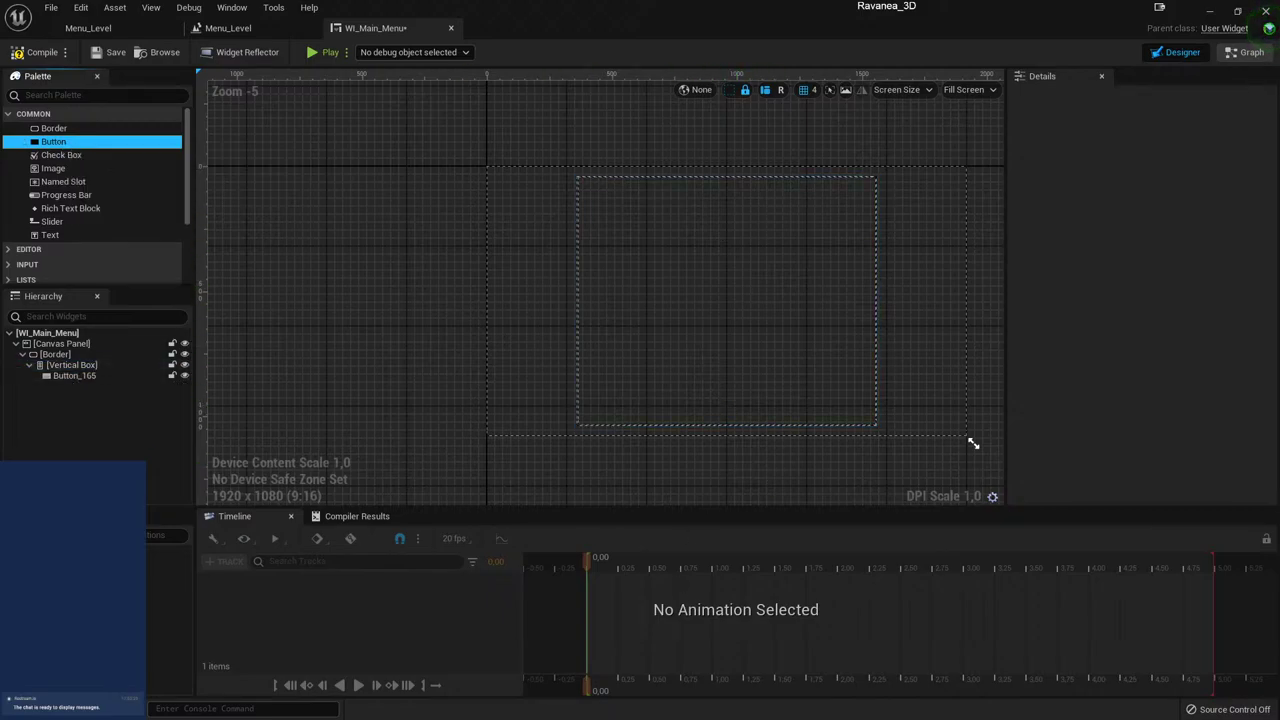
pyautogui.click(63, 376)
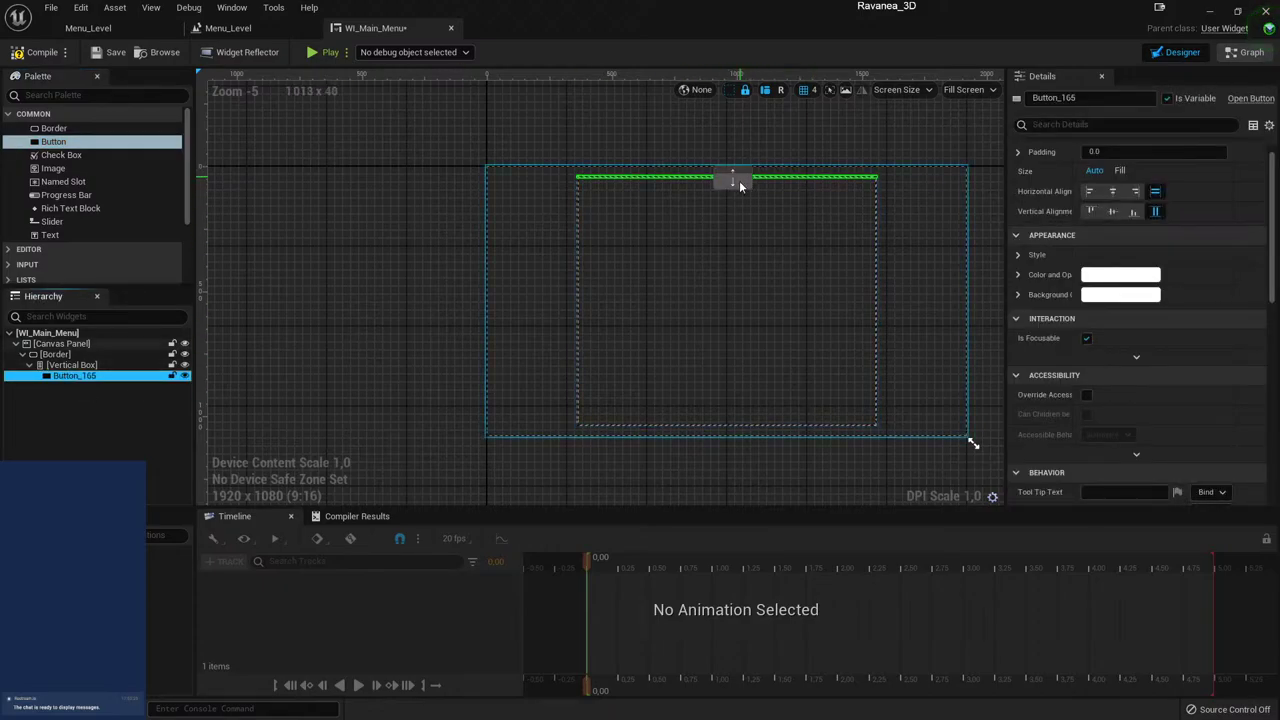
# - Set Horizontal and Vertical Align to Center for Button_165 and the Vertical Box
pyautogui.click(1112, 193)
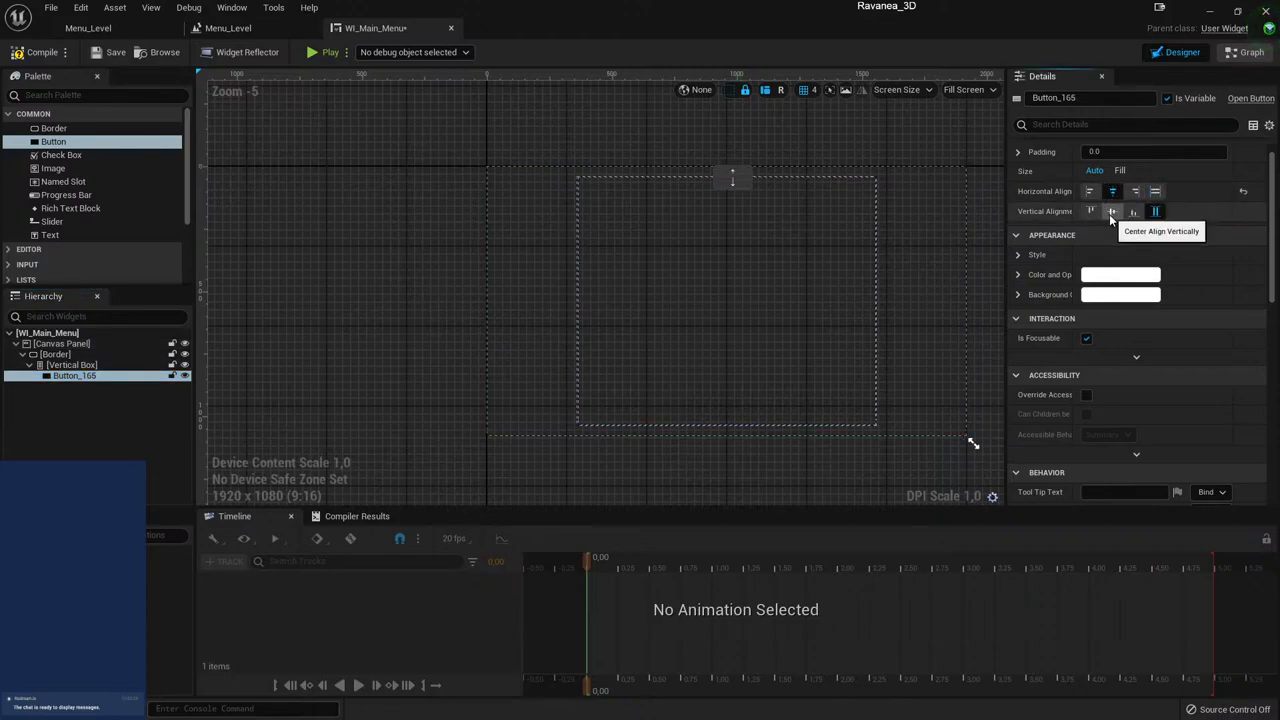
pyautogui.click(1109, 214)
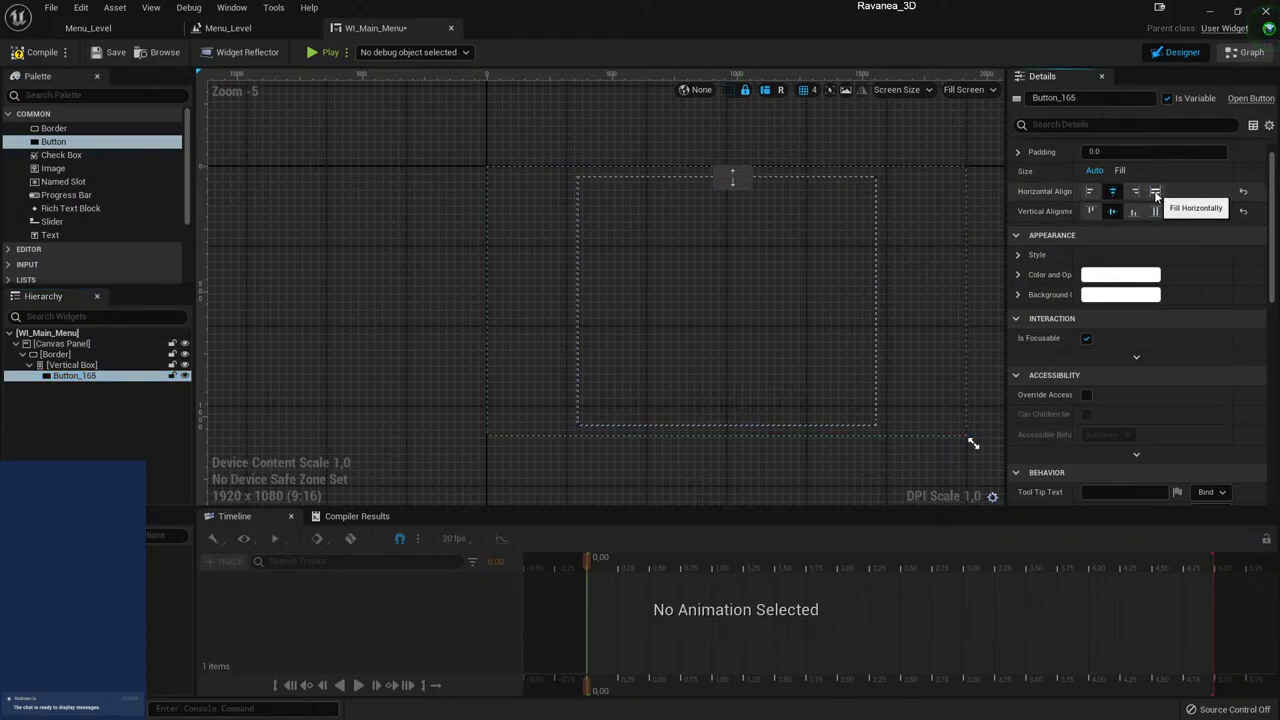
pyautogui.click(68, 365)
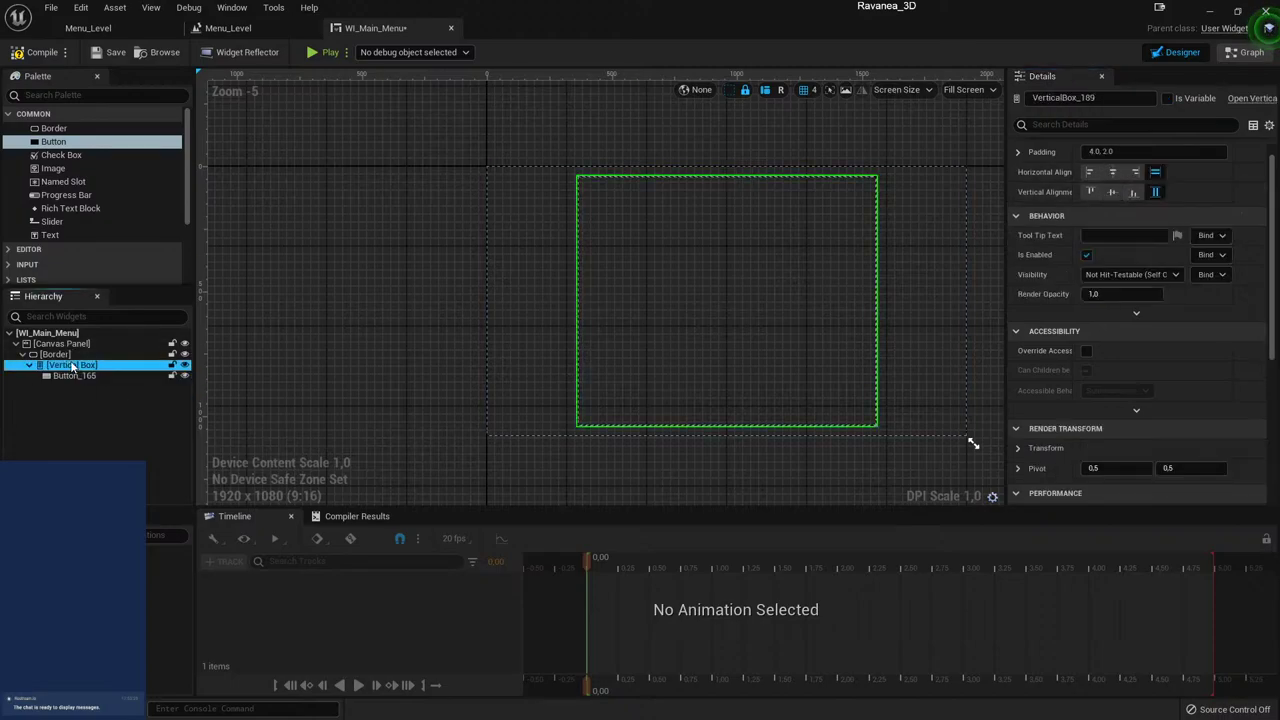
pyautogui.click(1115, 173)
pyautogui.click(1111, 193)
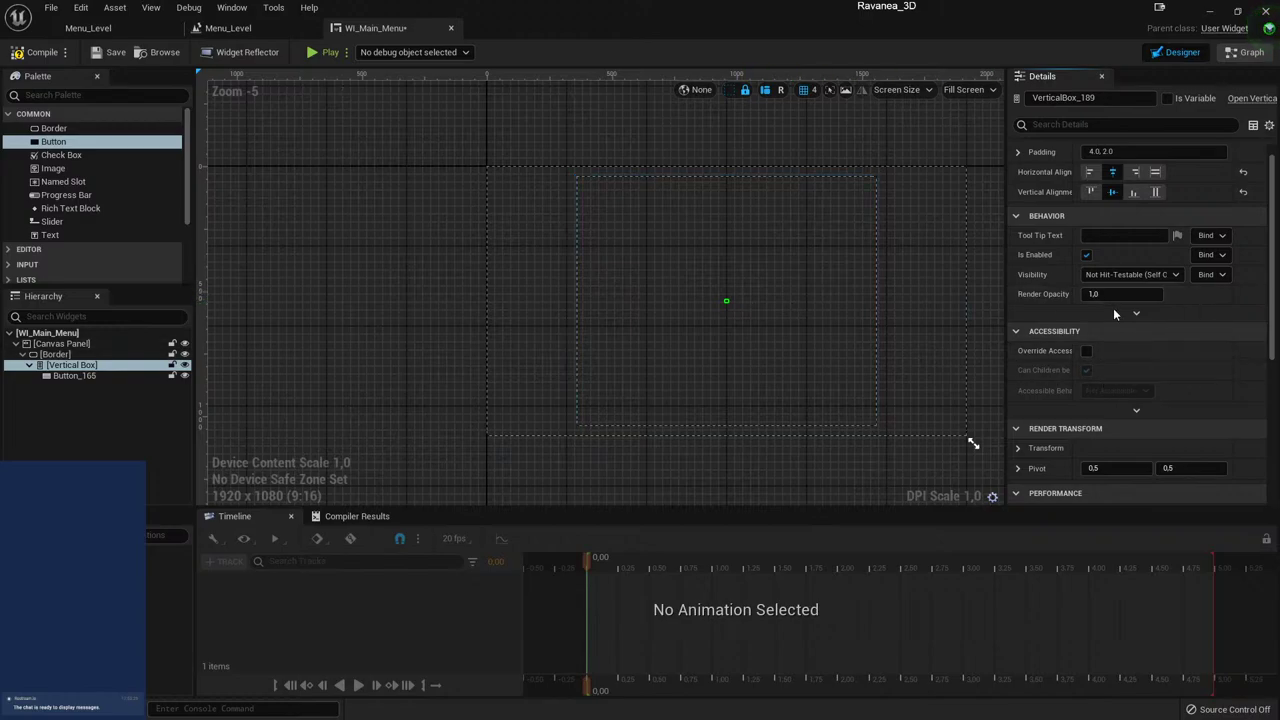
# - Reselect Button_165 and recentre the designer view on the menu layout
pyautogui.scroll(6, 712, 330)
pyautogui.scroll(3, 758, 246)
pyautogui.scroll(1, 784, 176)
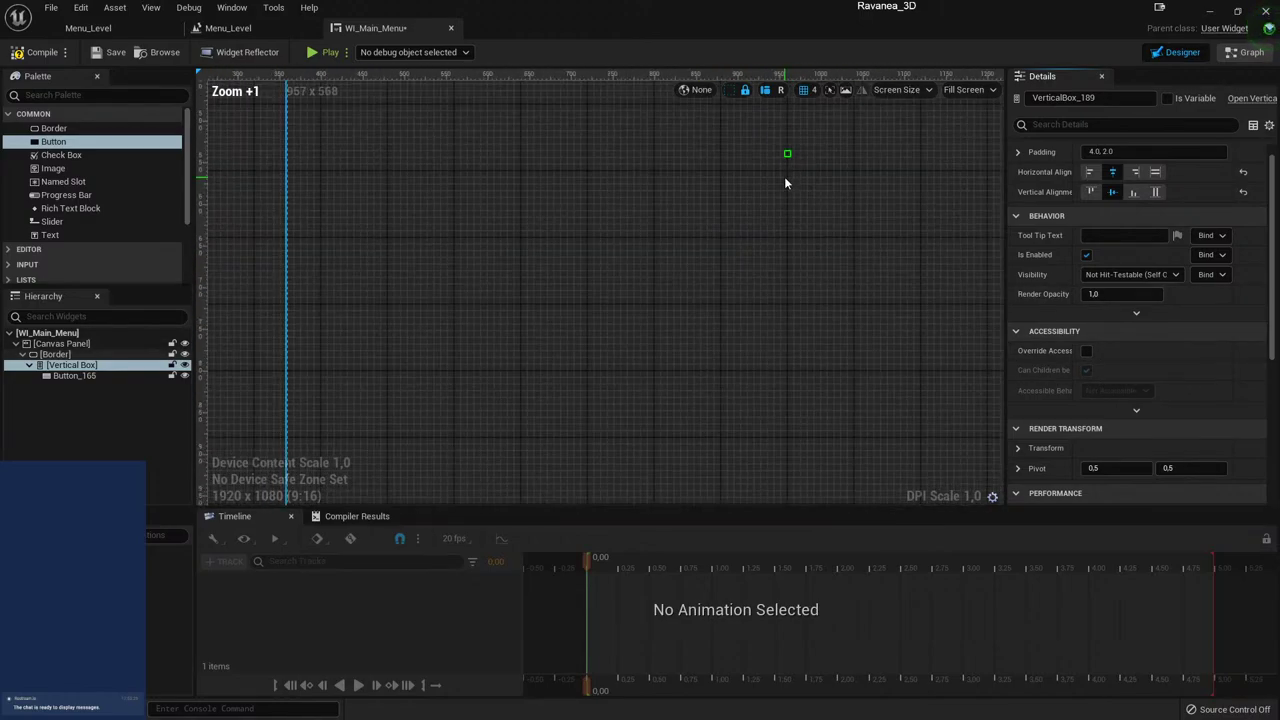
pyautogui.scroll(2, 768, 135)
pyautogui.scroll(5, 773, 140)
pyautogui.scroll(-8, 760, 160)
pyautogui.scroll(-9, 752, 180)
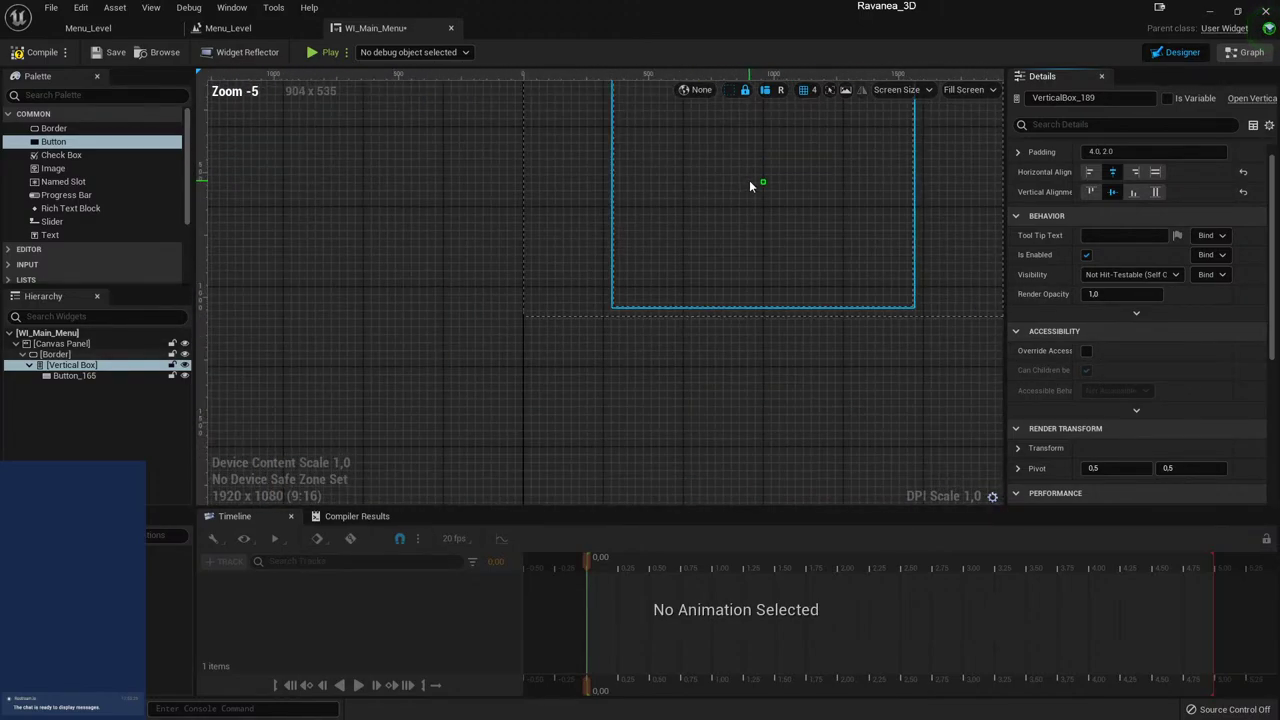
pyautogui.scroll(-1, 757, 190)
pyautogui.scroll(2, 860, 260)
pyautogui.click(70, 375)
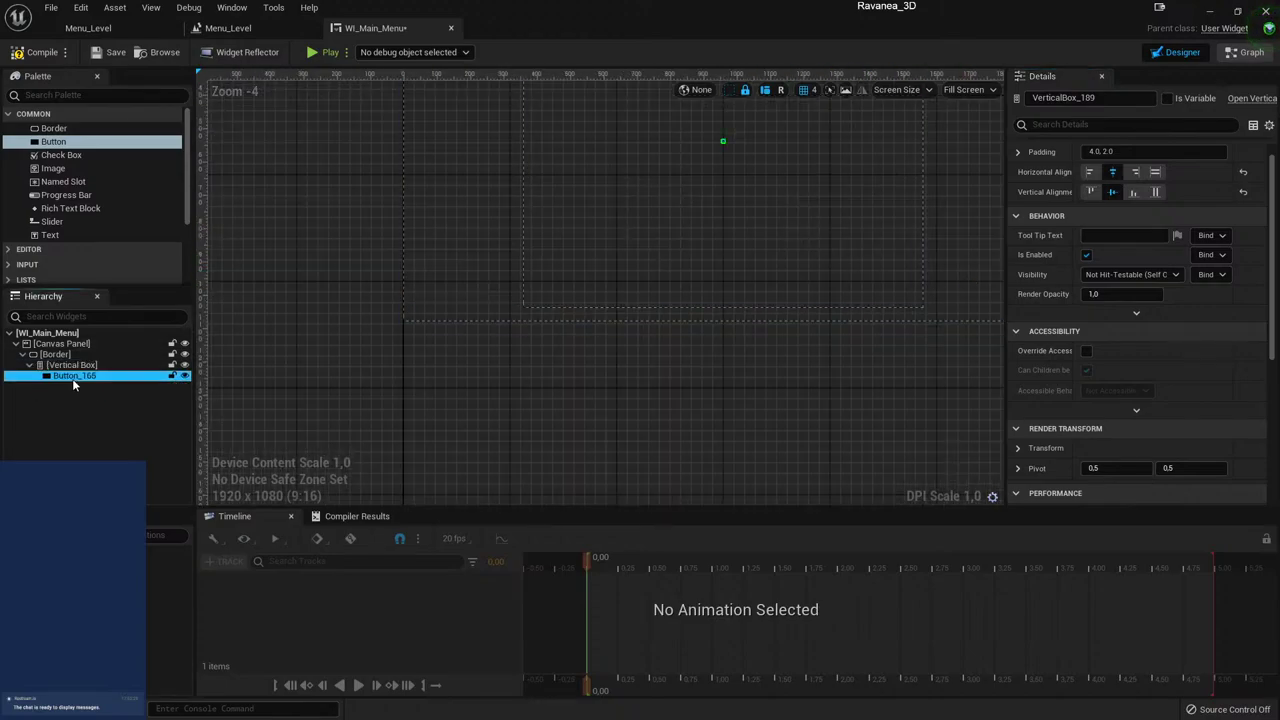
pyautogui.moveTo(837, 386); pyautogui.dragTo(977, 449)
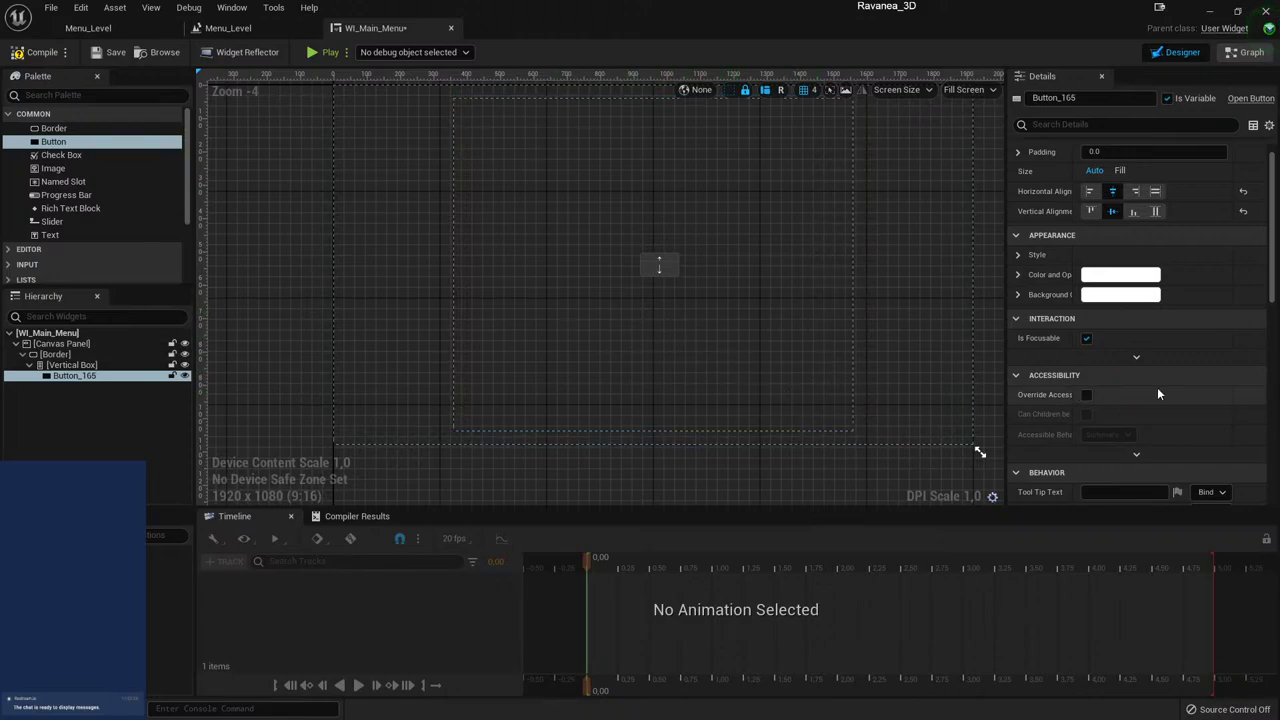
# - Set the button's Normal style image to Choix_du_personnage_ with Draw As Image
pyautogui.scroll(-2, 1140, 376)
pyautogui.scroll(-1, 1119, 375)
pyautogui.scroll(-1, 1109, 372)
pyautogui.scroll(-1, 1101, 374)
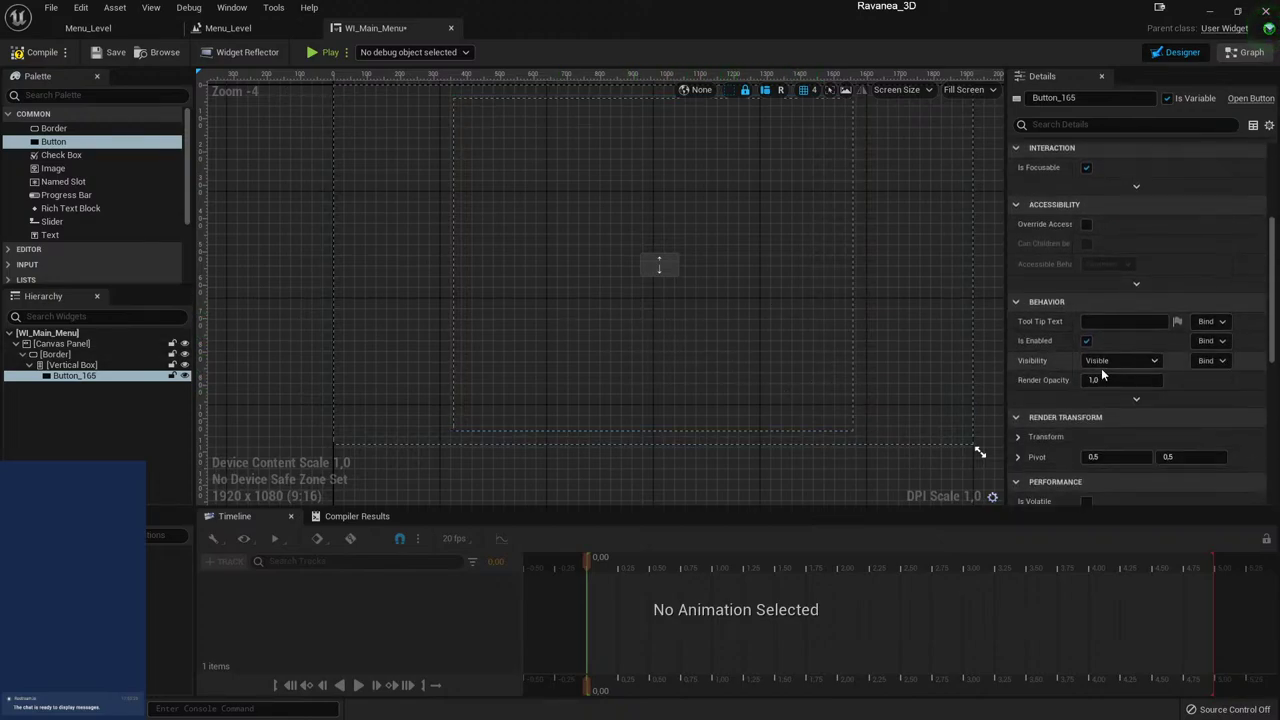
pyautogui.scroll(-1, 1101, 374)
pyautogui.scroll(-1, 1134, 376)
pyautogui.scroll(-1, 1118, 370)
pyautogui.scroll(-2, 1118, 372)
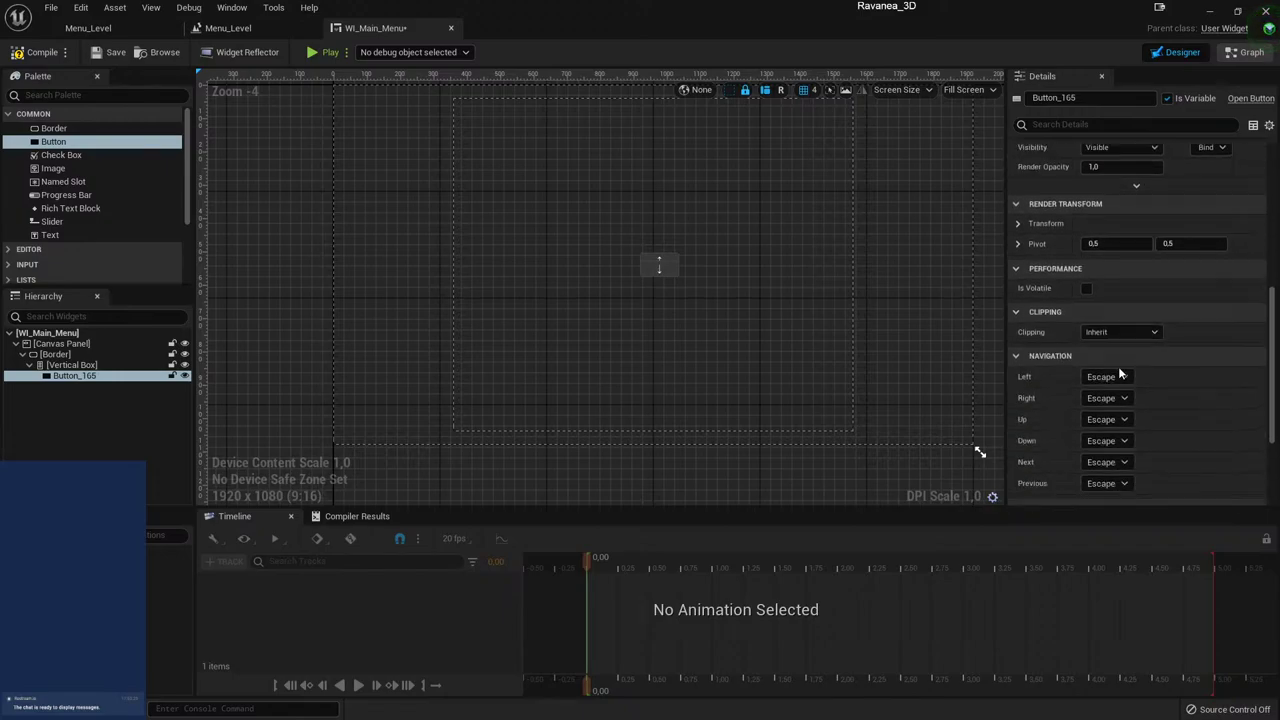
pyautogui.scroll(-3, 1110, 365)
pyautogui.scroll(4, 1070, 353)
pyautogui.scroll(3, 1068, 353)
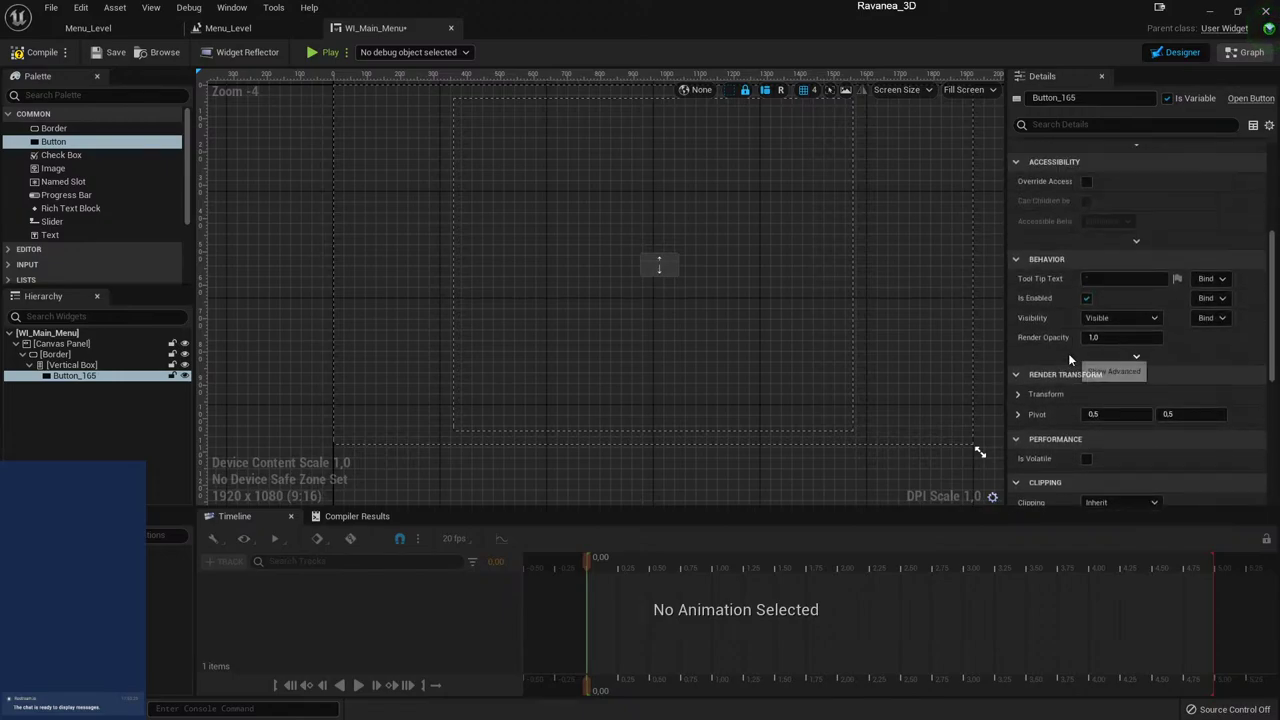
pyautogui.scroll(2, 1060, 356)
pyautogui.scroll(2, 1051, 354)
pyautogui.scroll(1, 1052, 330)
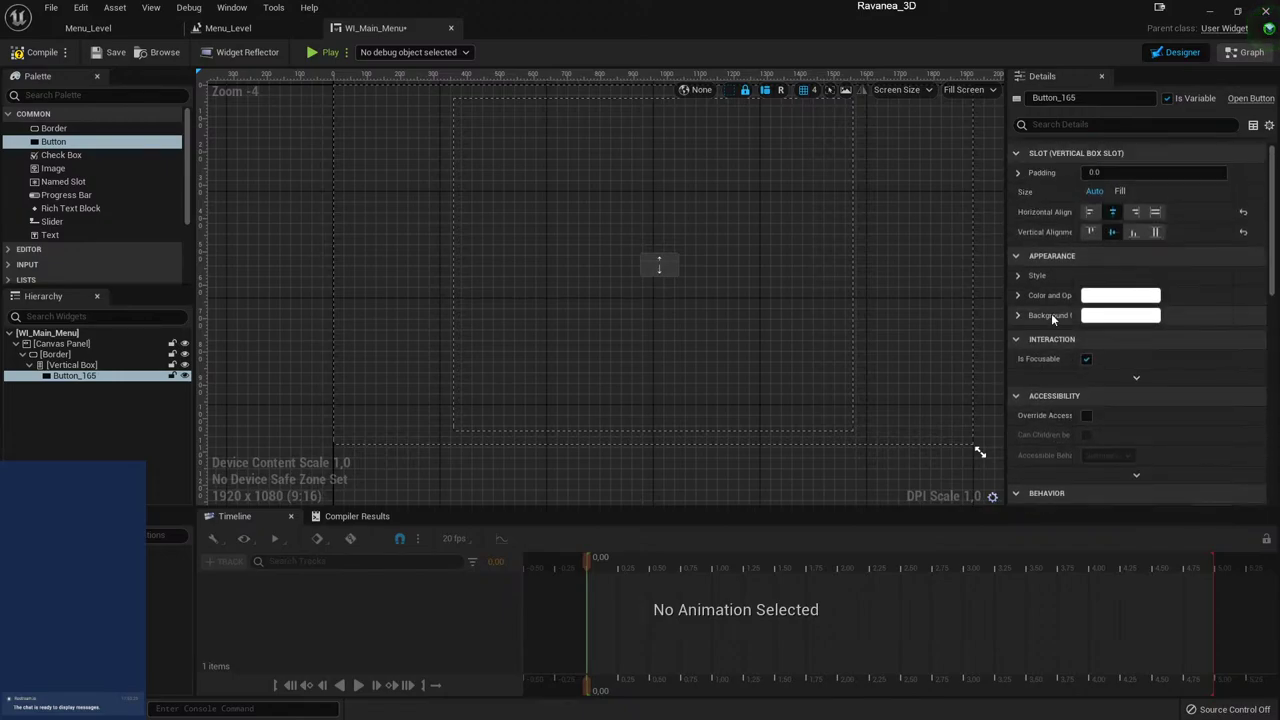
pyautogui.click(1019, 276)
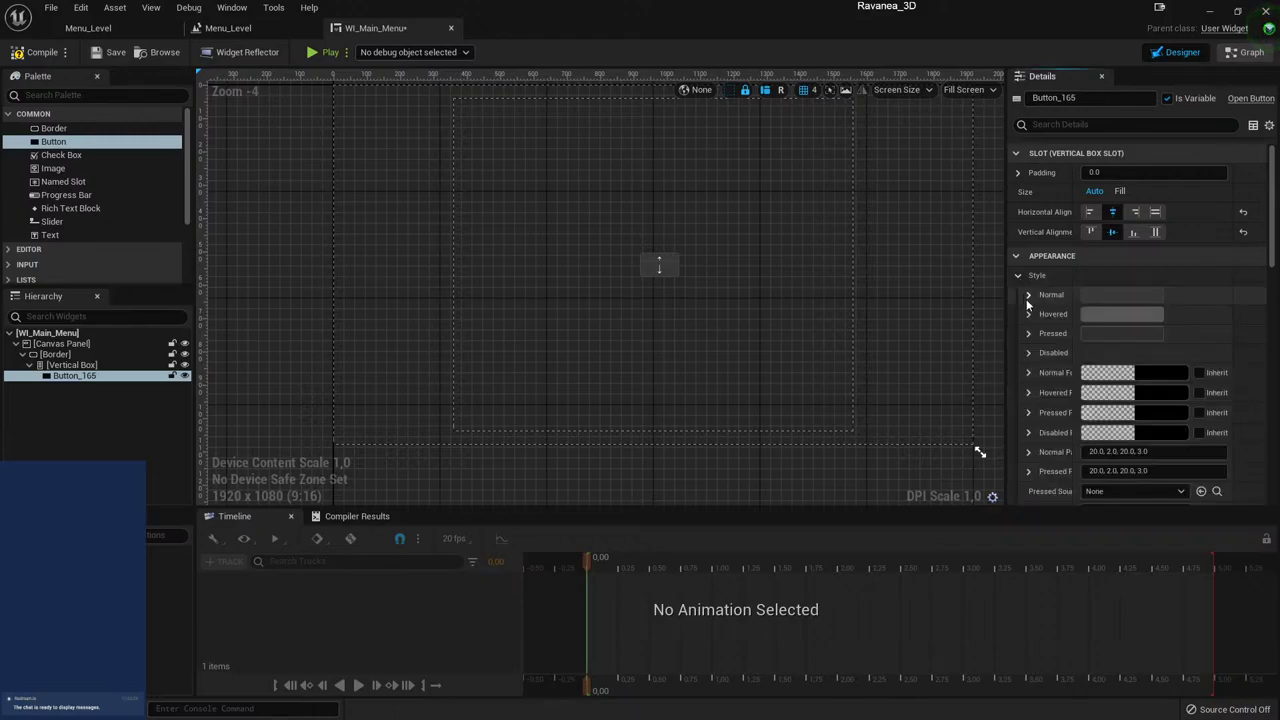
pyautogui.click(1027, 297)
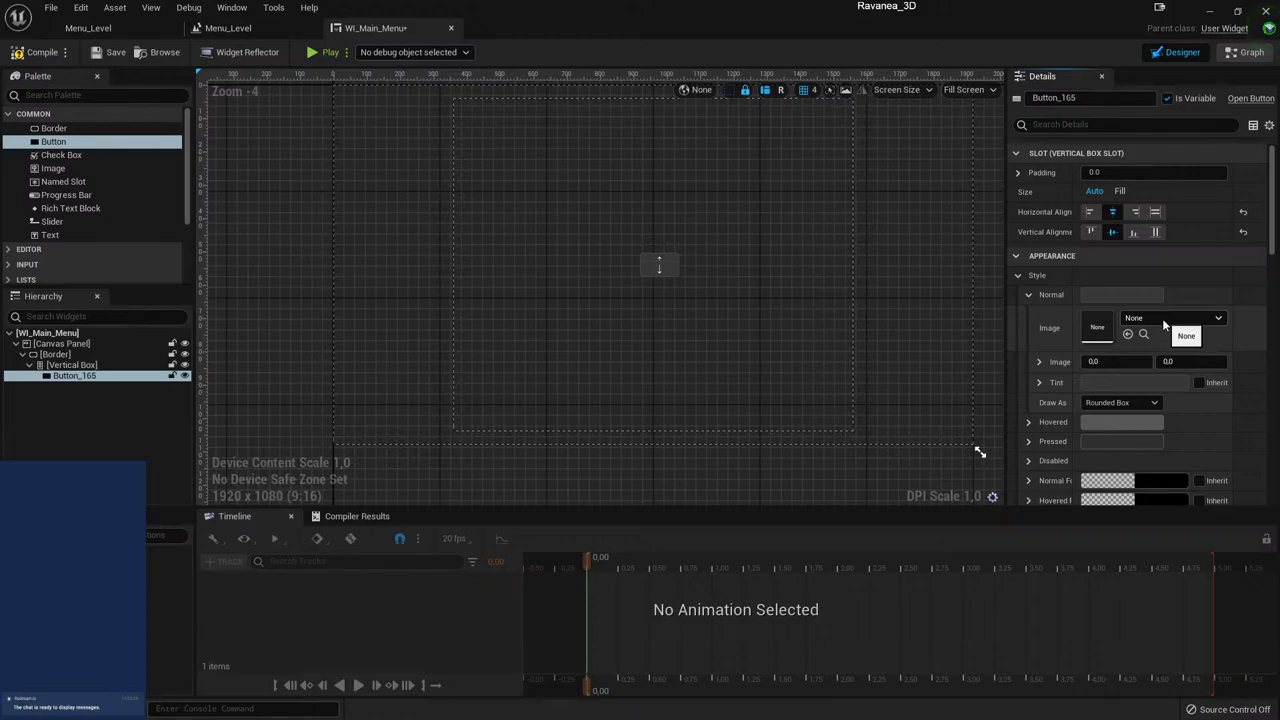
pyautogui.click(1165, 321)
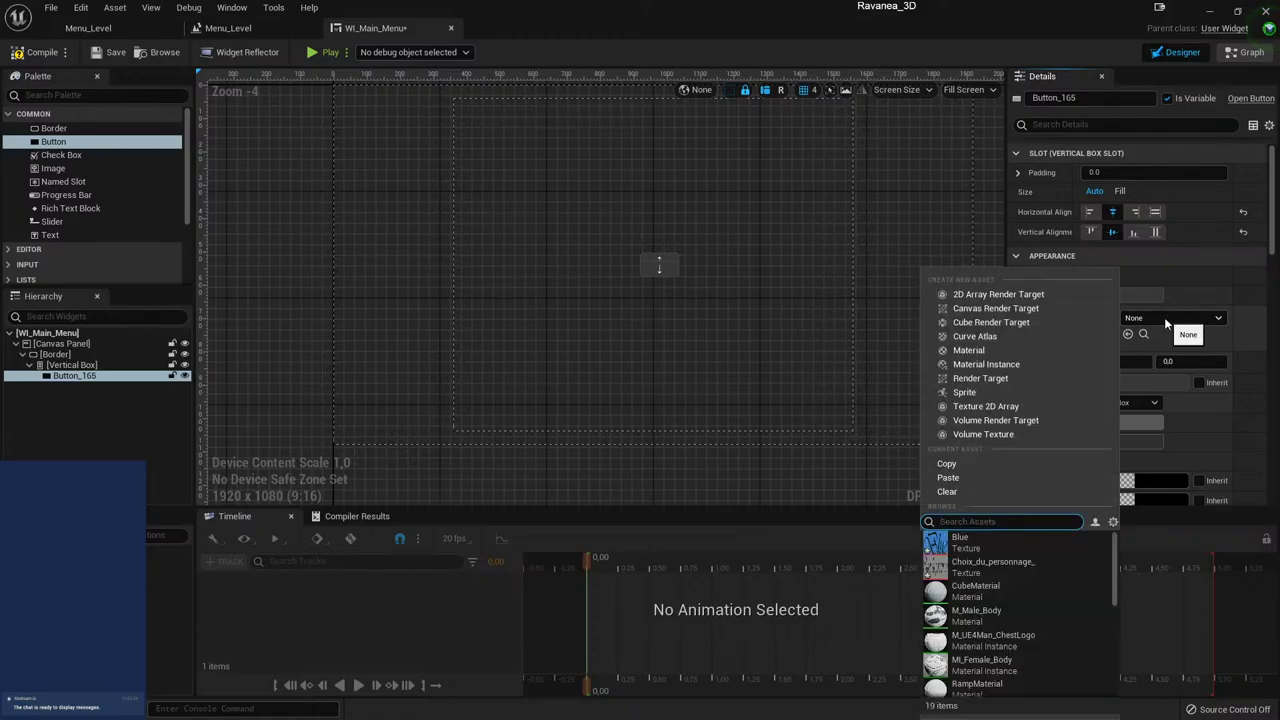
pyautogui.click(1001, 568)
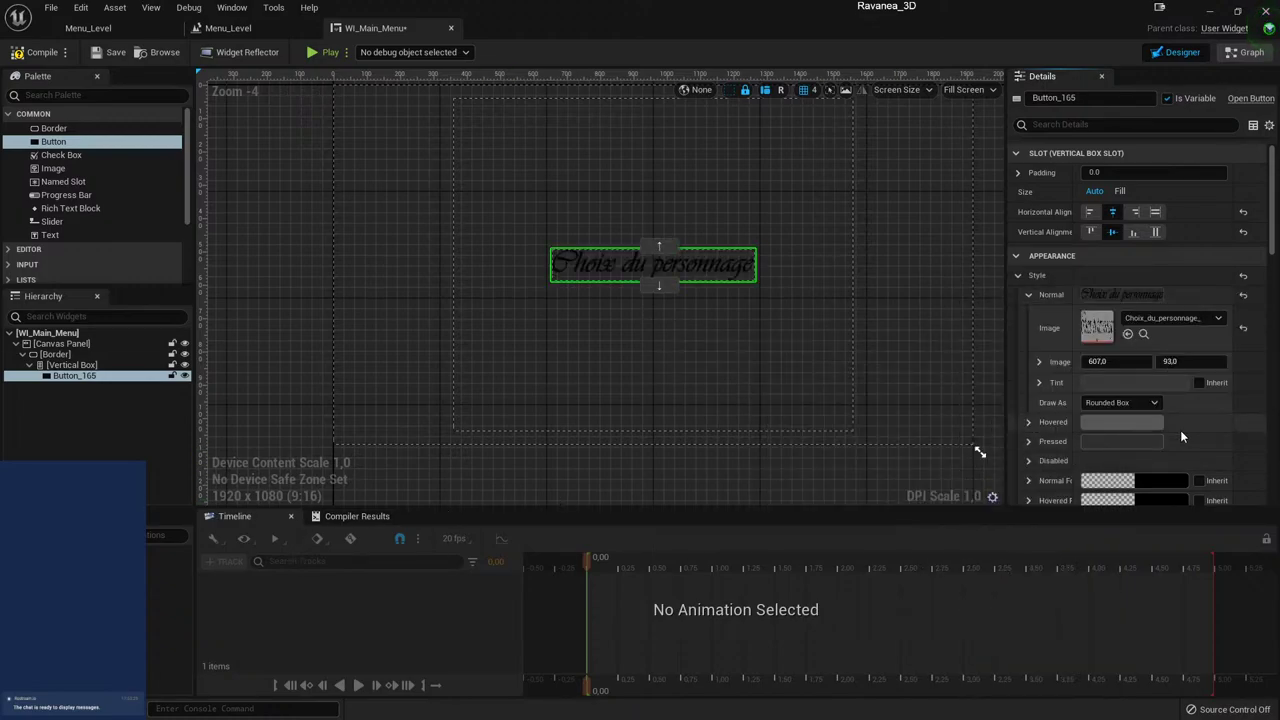
pyautogui.click(1128, 403)
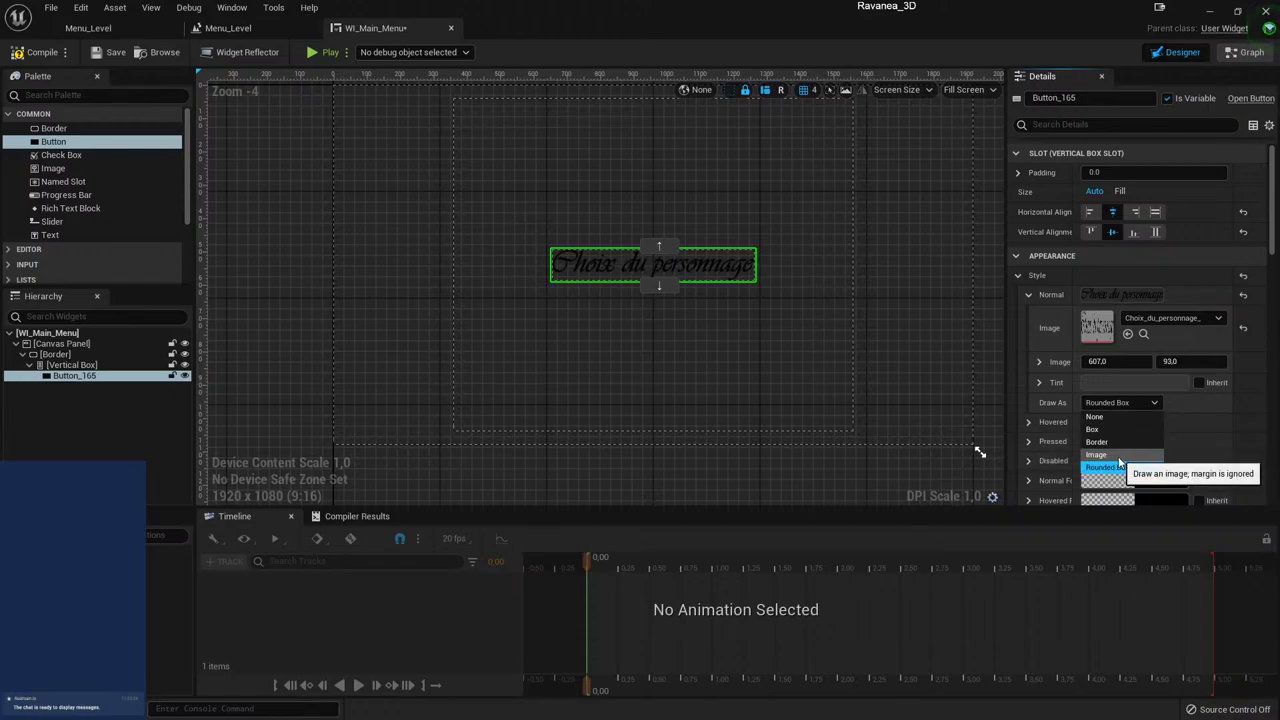
pyautogui.click(1118, 456)
# - Set the button's Hovered style image to Choix_du_personnage_
pyautogui.click(940, 342)
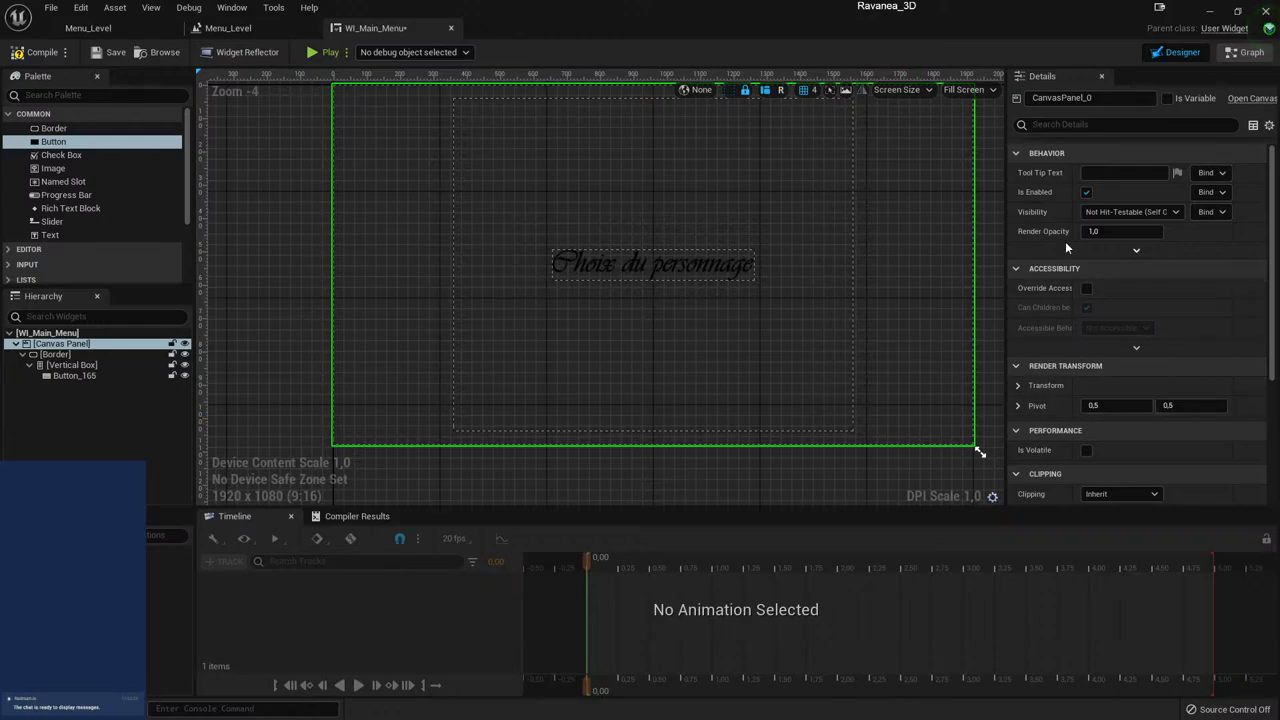
pyautogui.scroll(-2, 1060, 312)
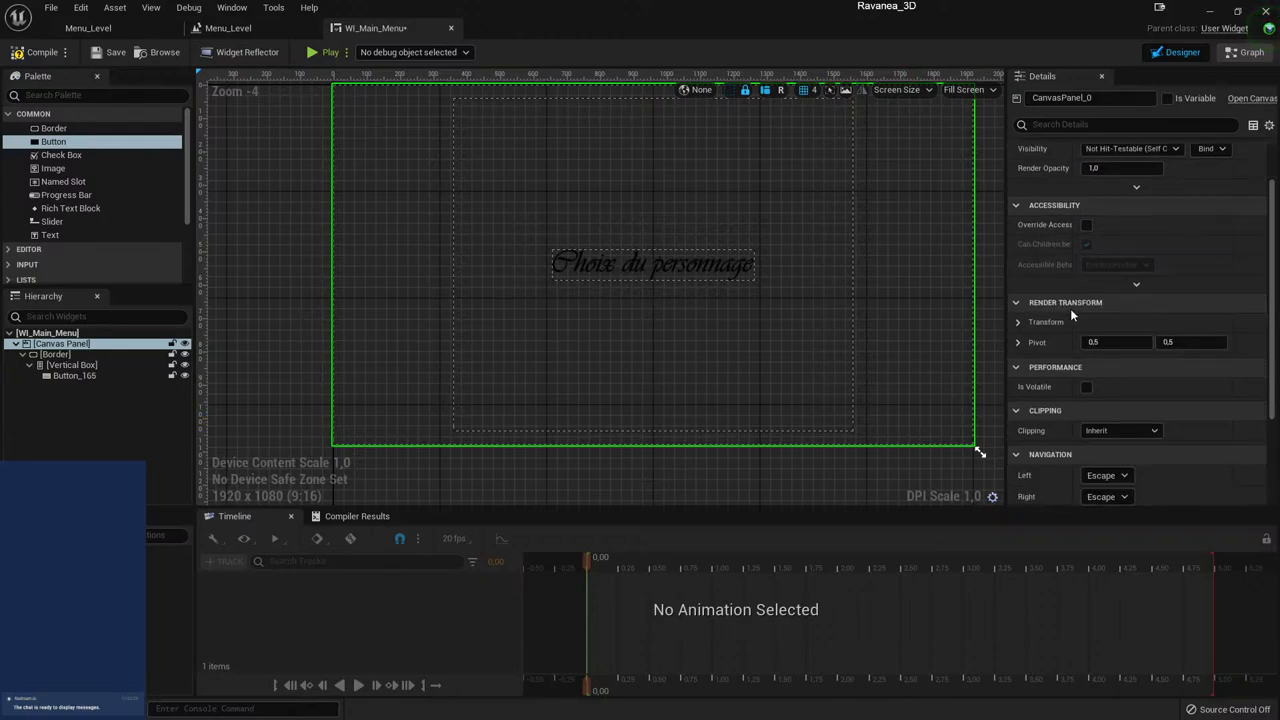
pyautogui.scroll(-3, 1065, 316)
pyautogui.scroll(-2, 1058, 319)
pyautogui.click(723, 265)
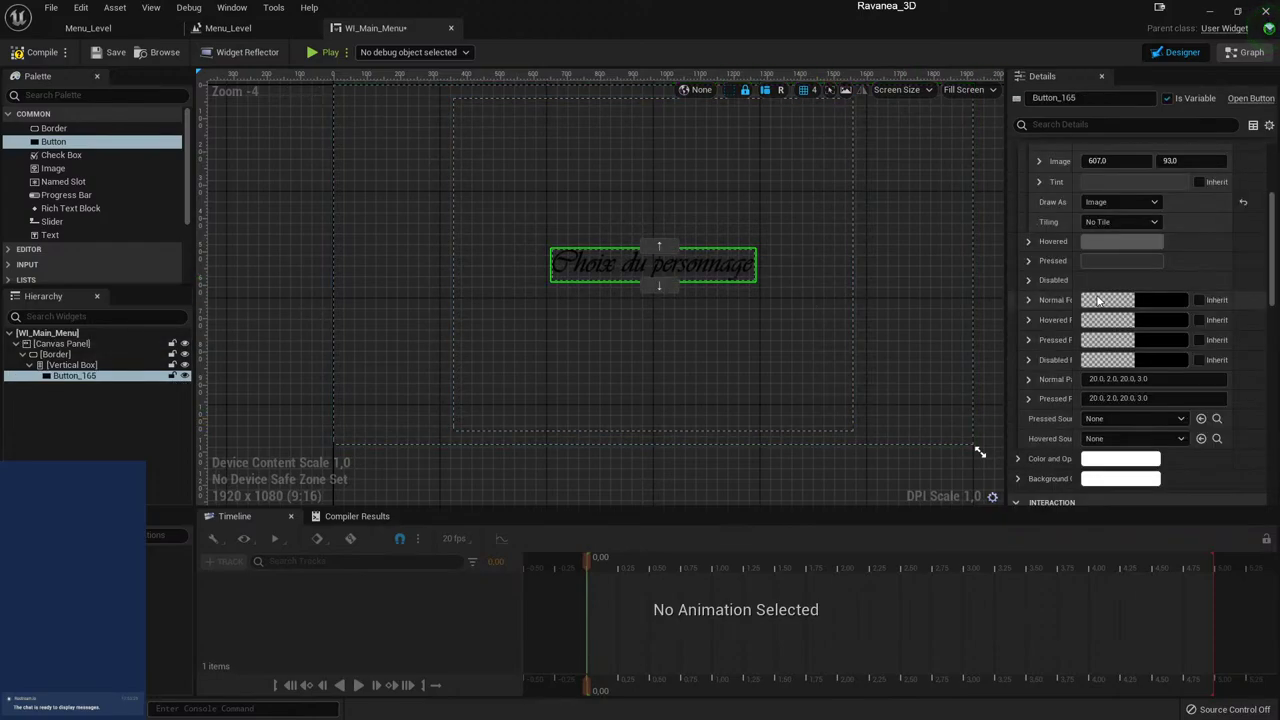
pyautogui.scroll(2, 1056, 270)
pyautogui.scroll(3, 1056, 270)
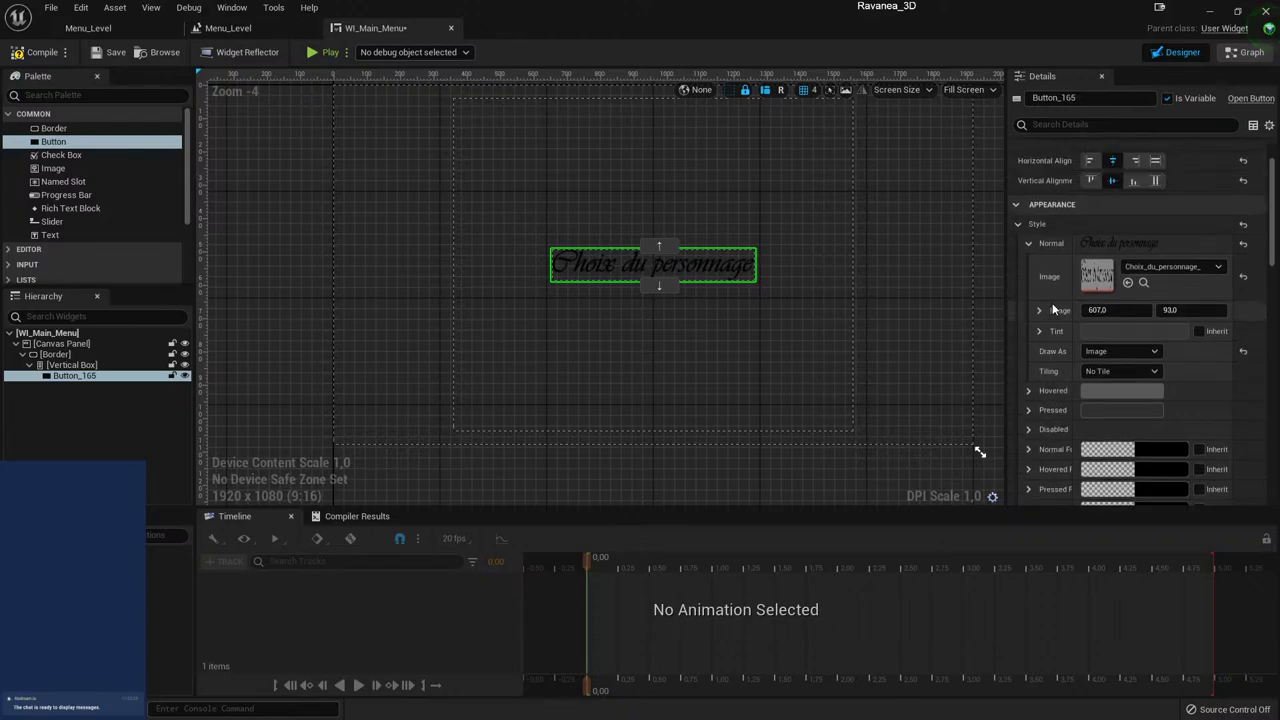
pyautogui.click(1030, 390)
pyautogui.click(1164, 414)
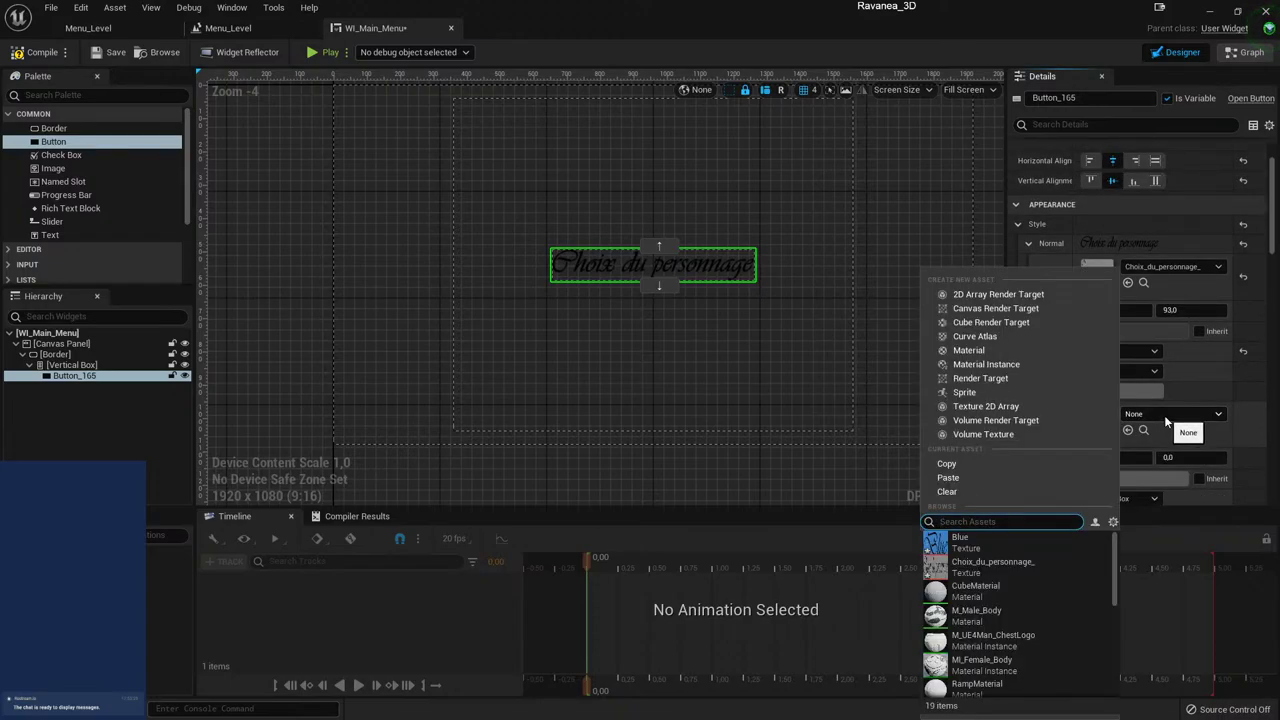
pyautogui.click(991, 562)
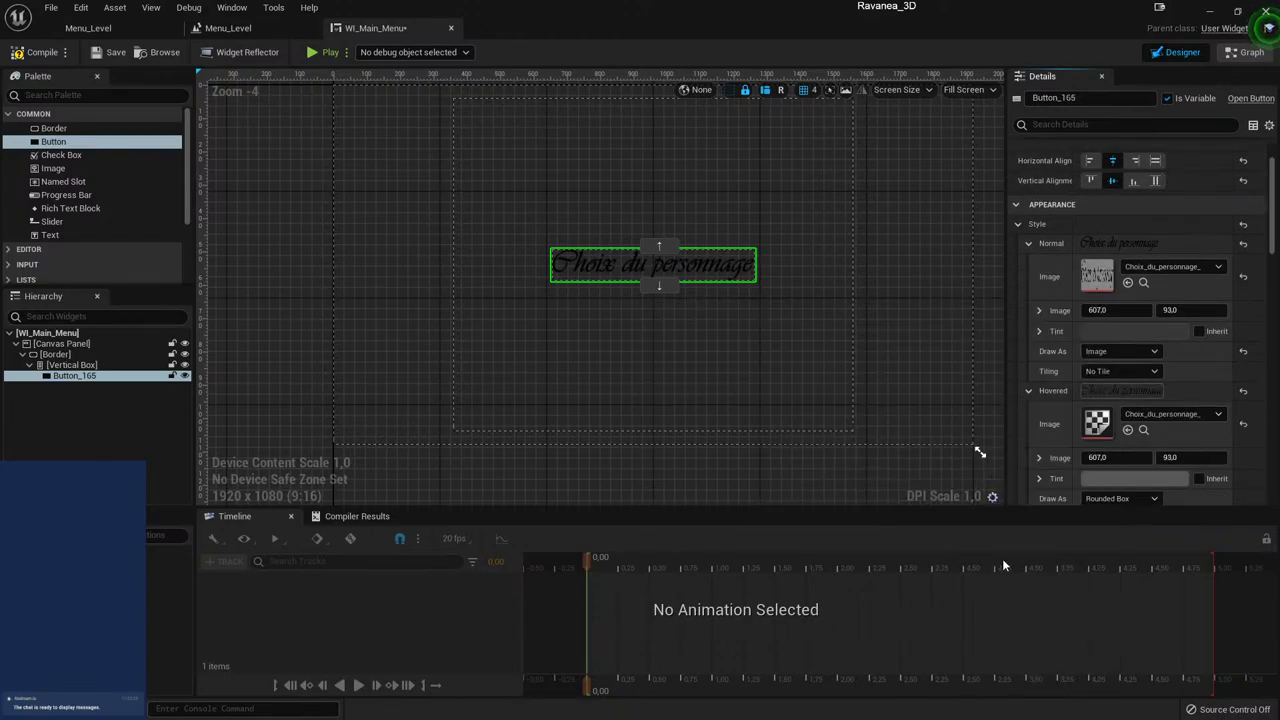
pyautogui.scroll(-3, 1166, 414)
pyautogui.click(1150, 414)
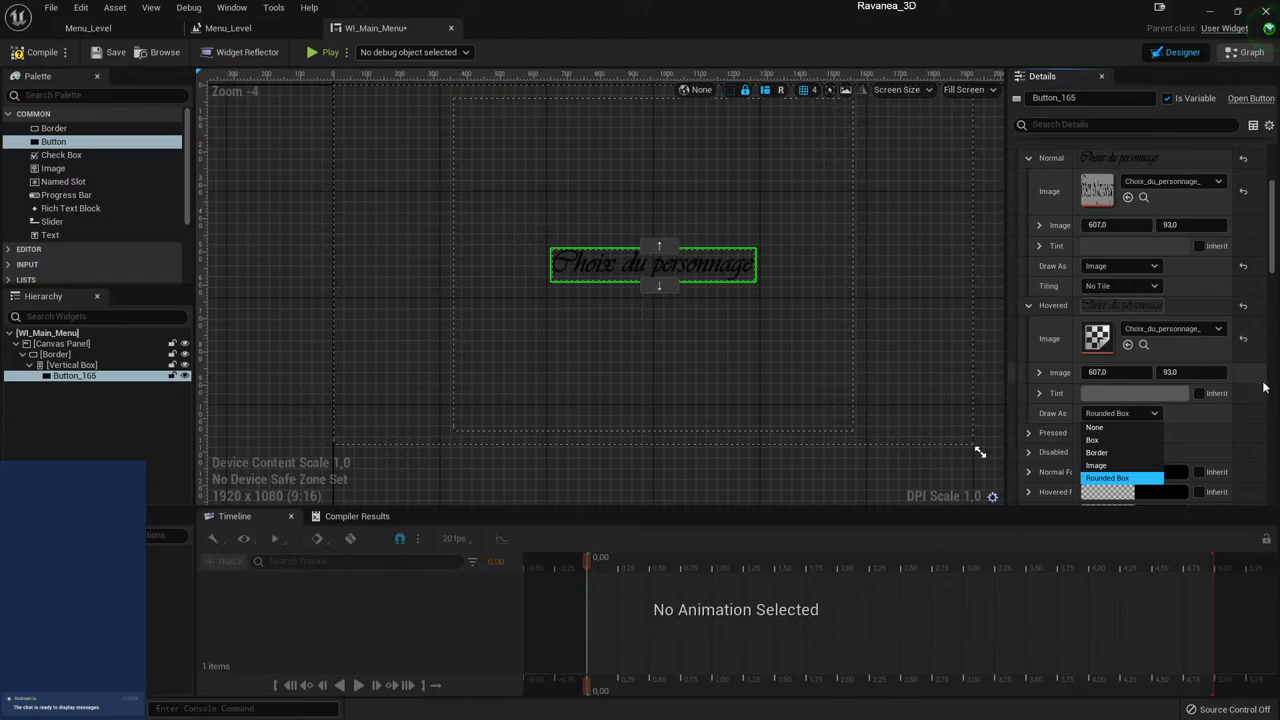
pyautogui.moveTo(1273, 232); pyautogui.dragTo(1274, 264)
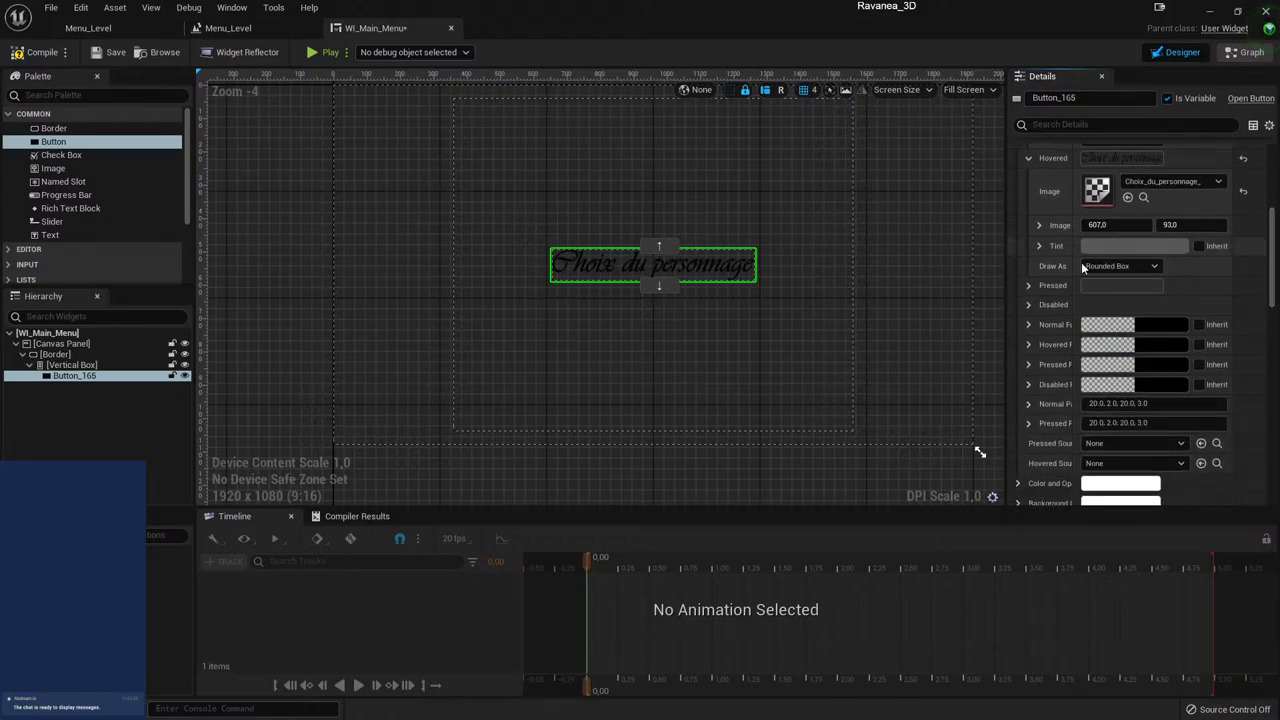
# - Set the Pressed style image to Choix_du_personnage_ and keep the pressed tint black
pyautogui.click(1029, 285)
pyautogui.click(1168, 312)
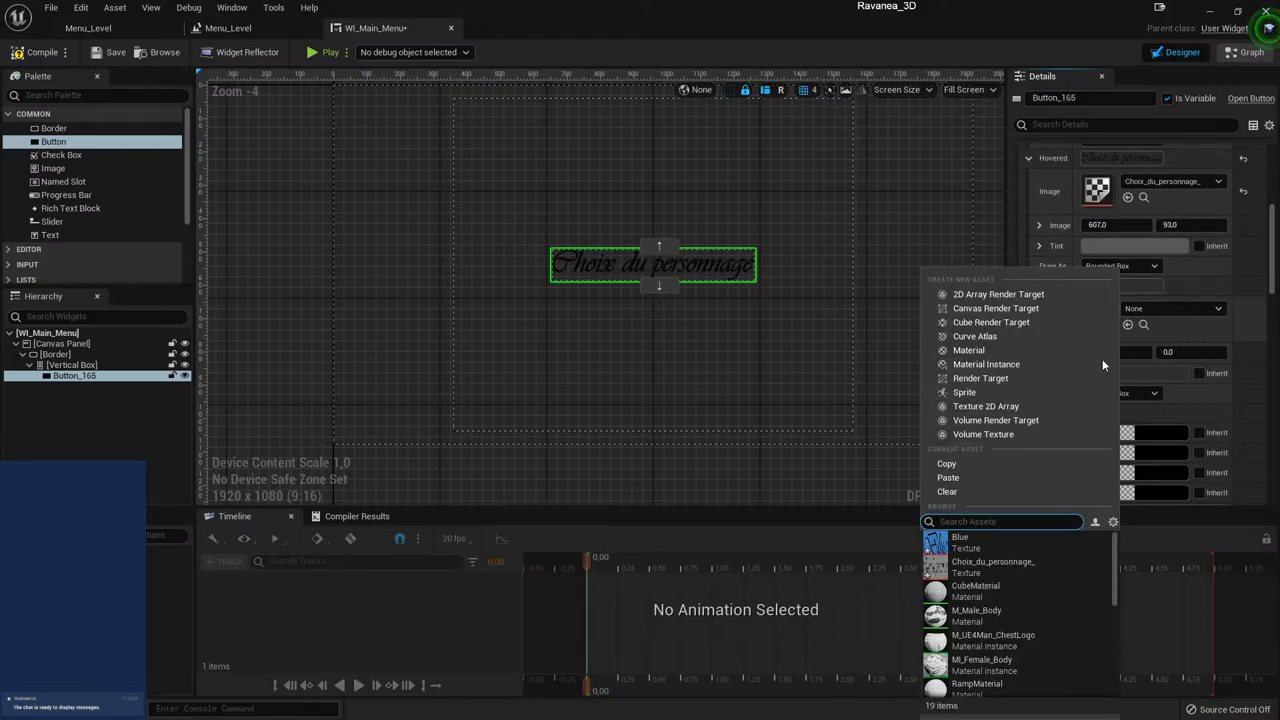
pyautogui.click(964, 562)
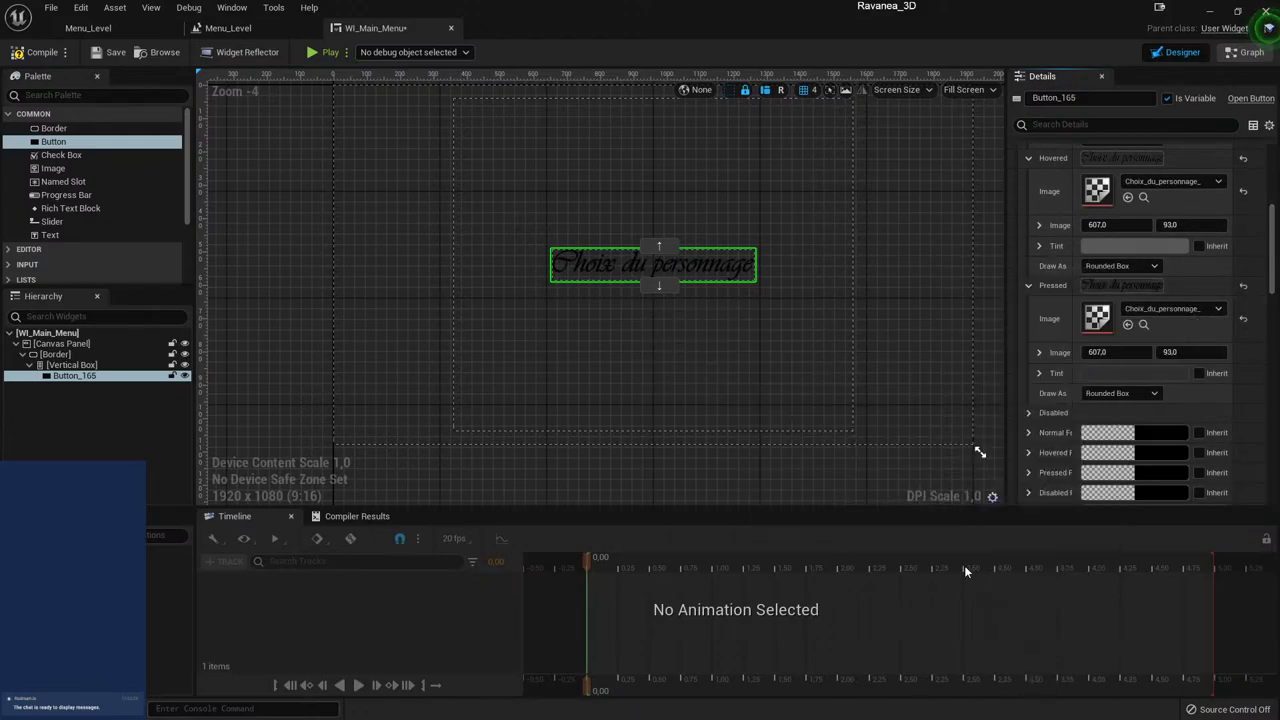
pyautogui.click(1108, 374)
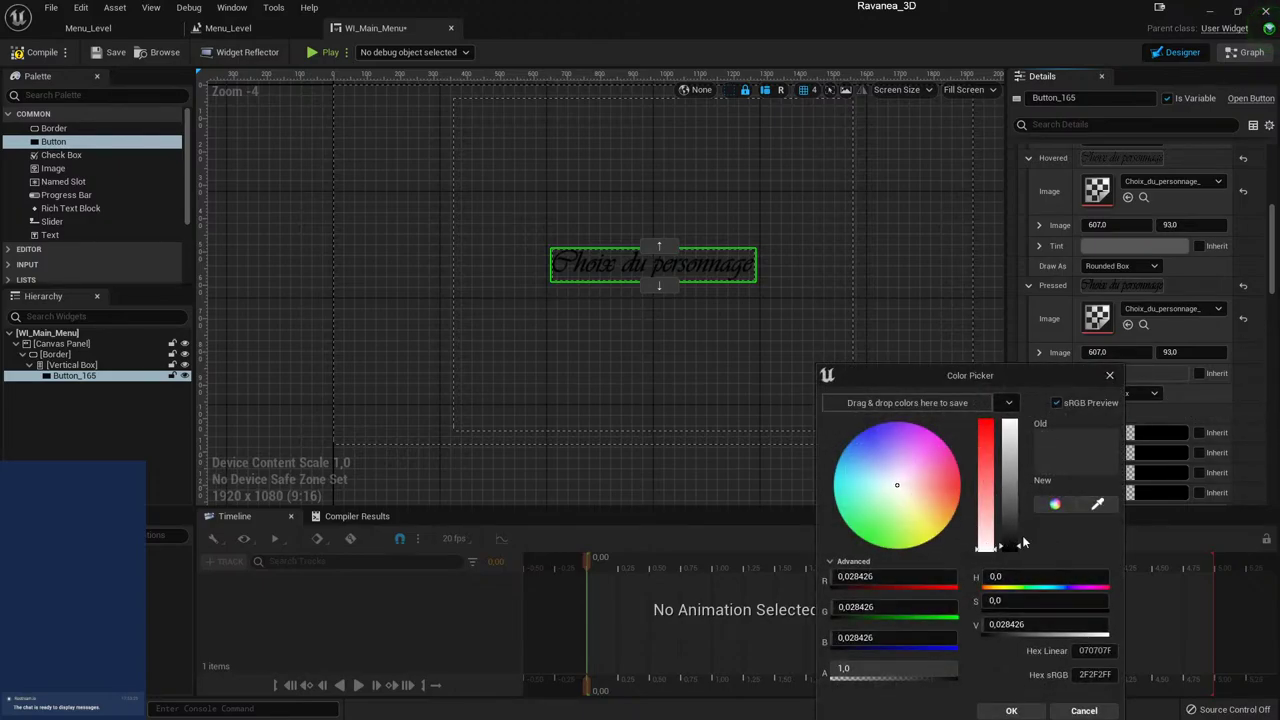
pyautogui.click(1010, 710)
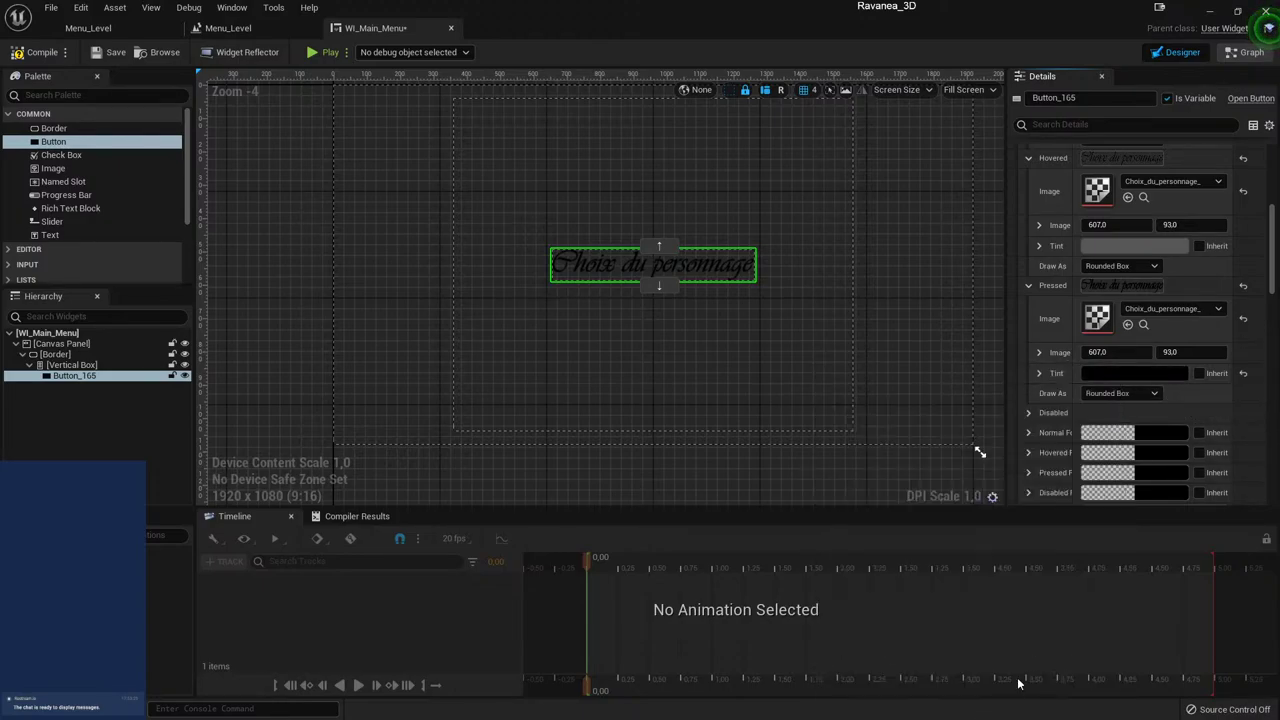
pyautogui.click(991, 372)
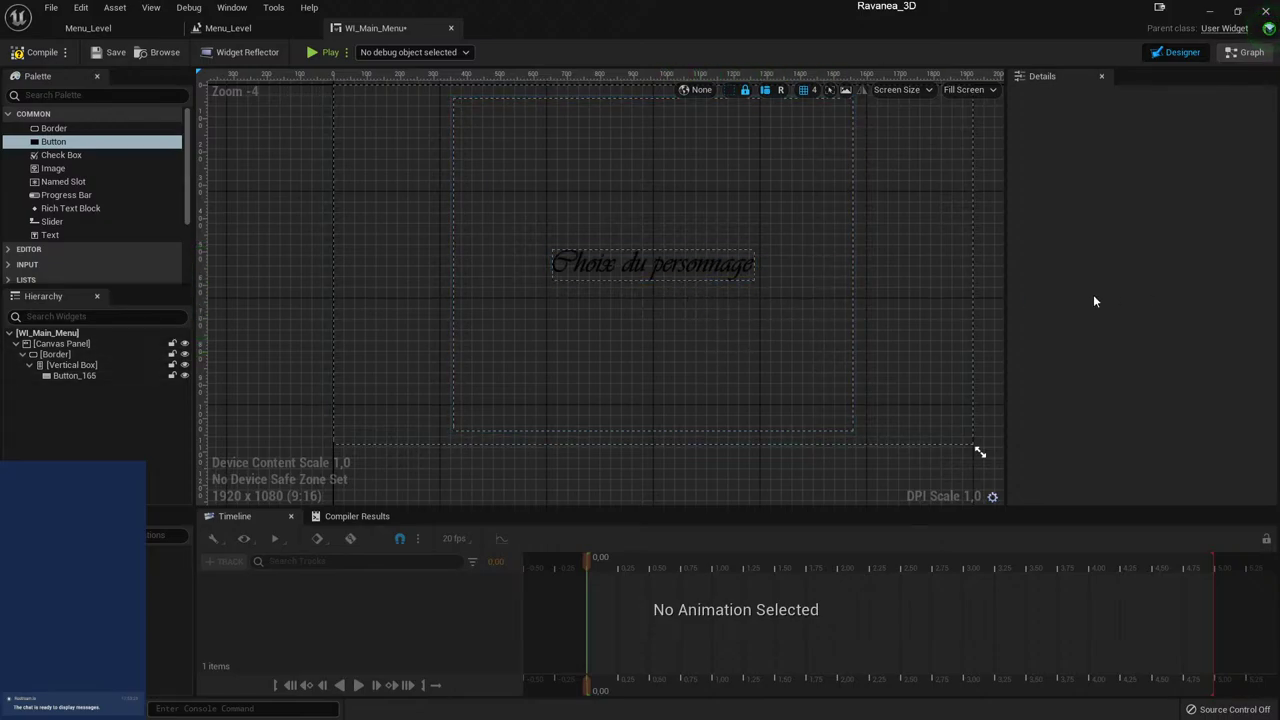
# - Back in the widget editor, recentre the designer on the Canvas Panel and launch Play
pyautogui.hotkey('alt', 'Tab')
pyautogui.click(1059, 314)
pyautogui.click(940, 318)
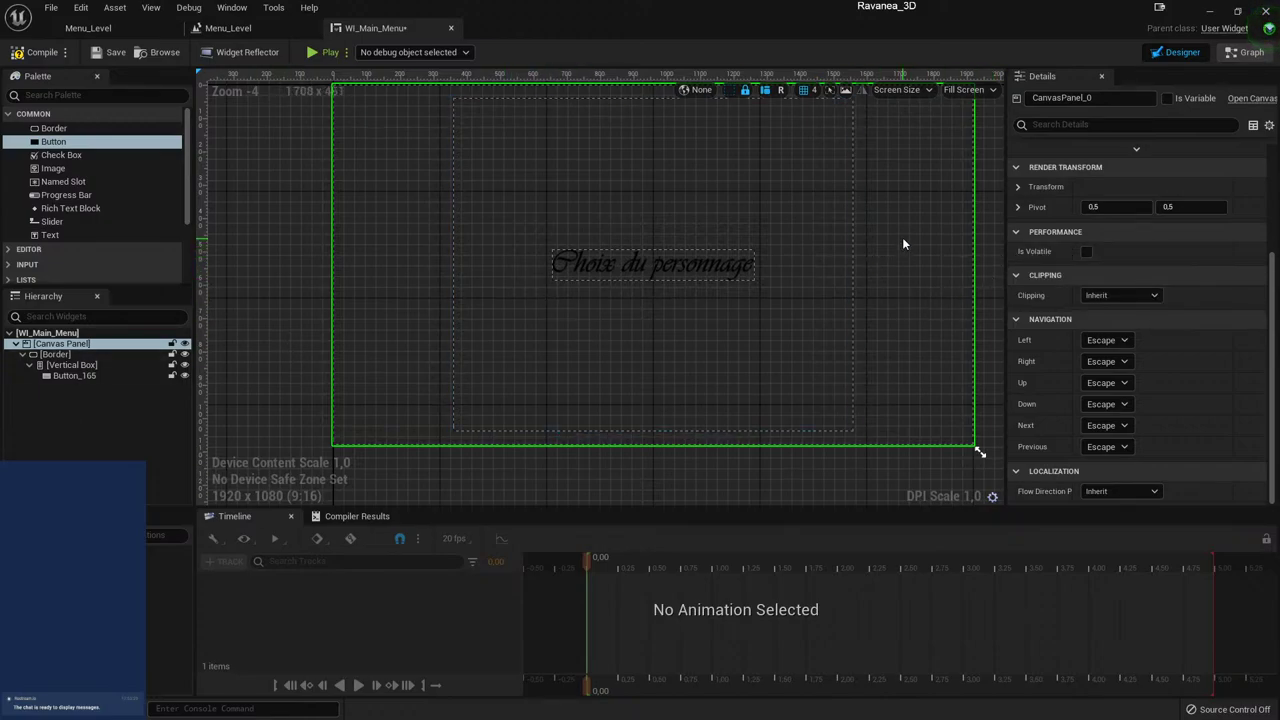
pyautogui.moveTo(902, 237); pyautogui.dragTo(884, 268, button='right')
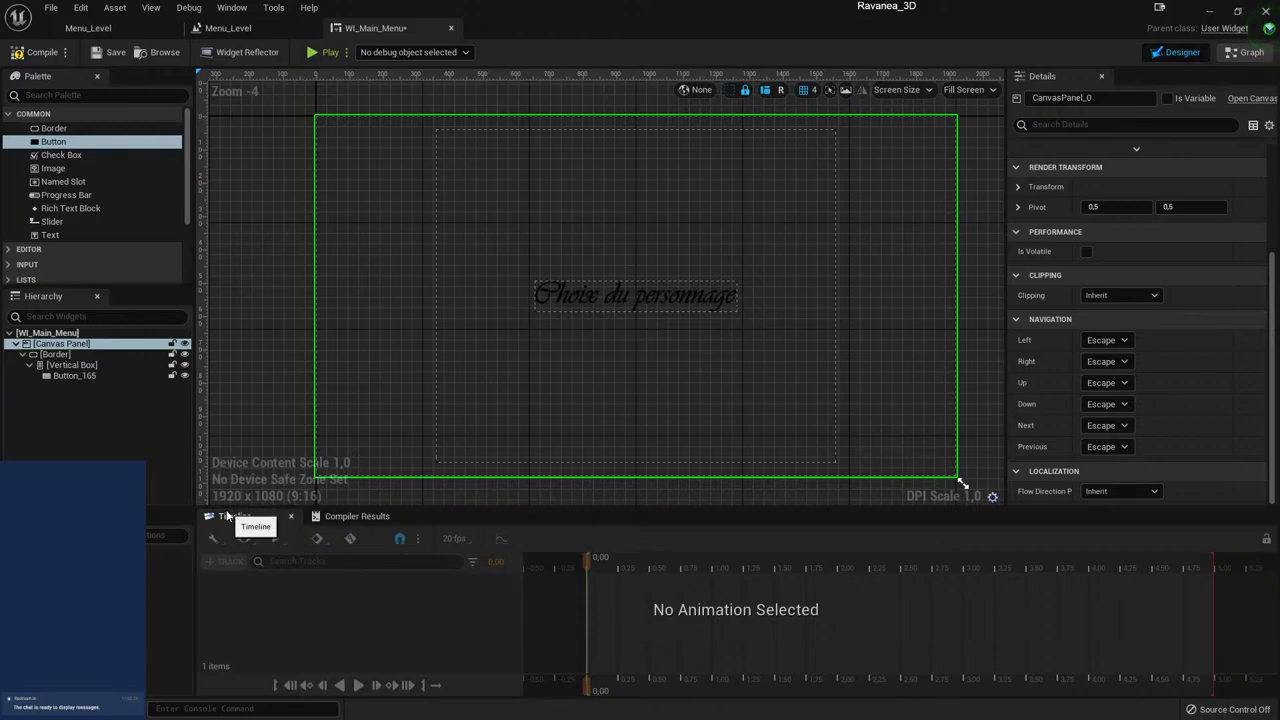
pyautogui.click(322, 52)
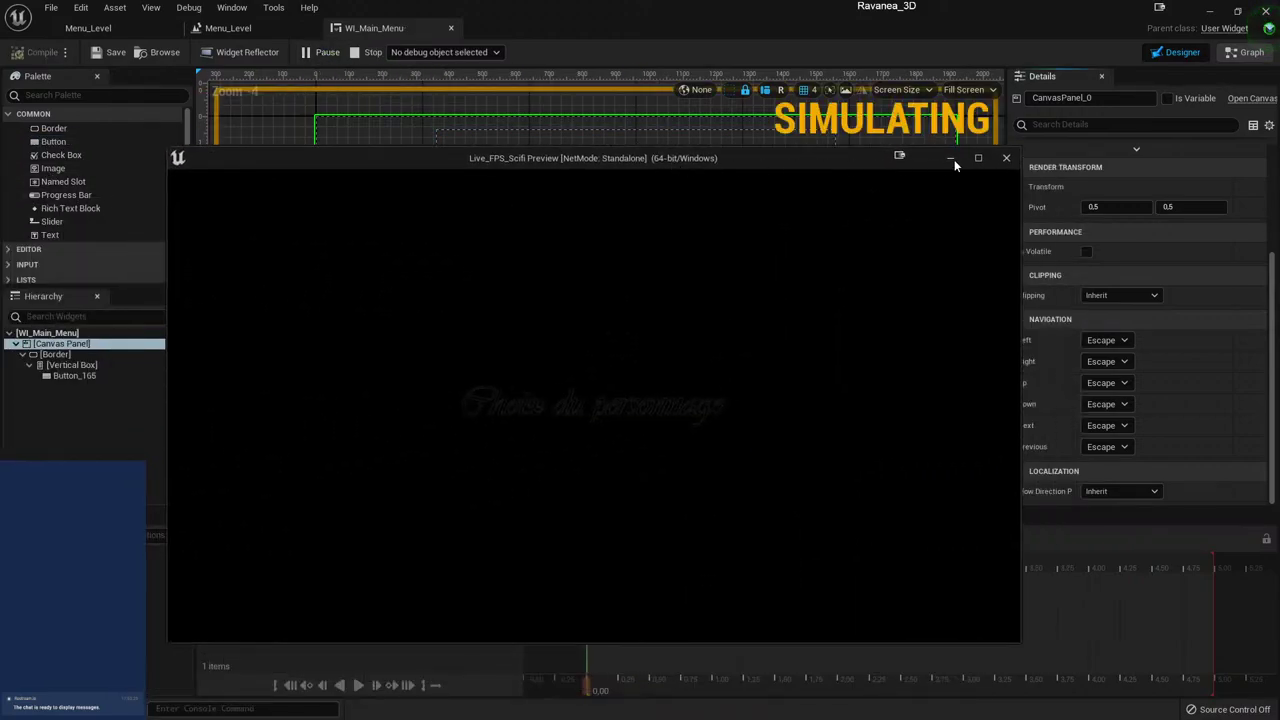
# - Maximise the preview window to check the Choix du personnage button, then exit with Esc
pyautogui.doubleClick(985, 167)
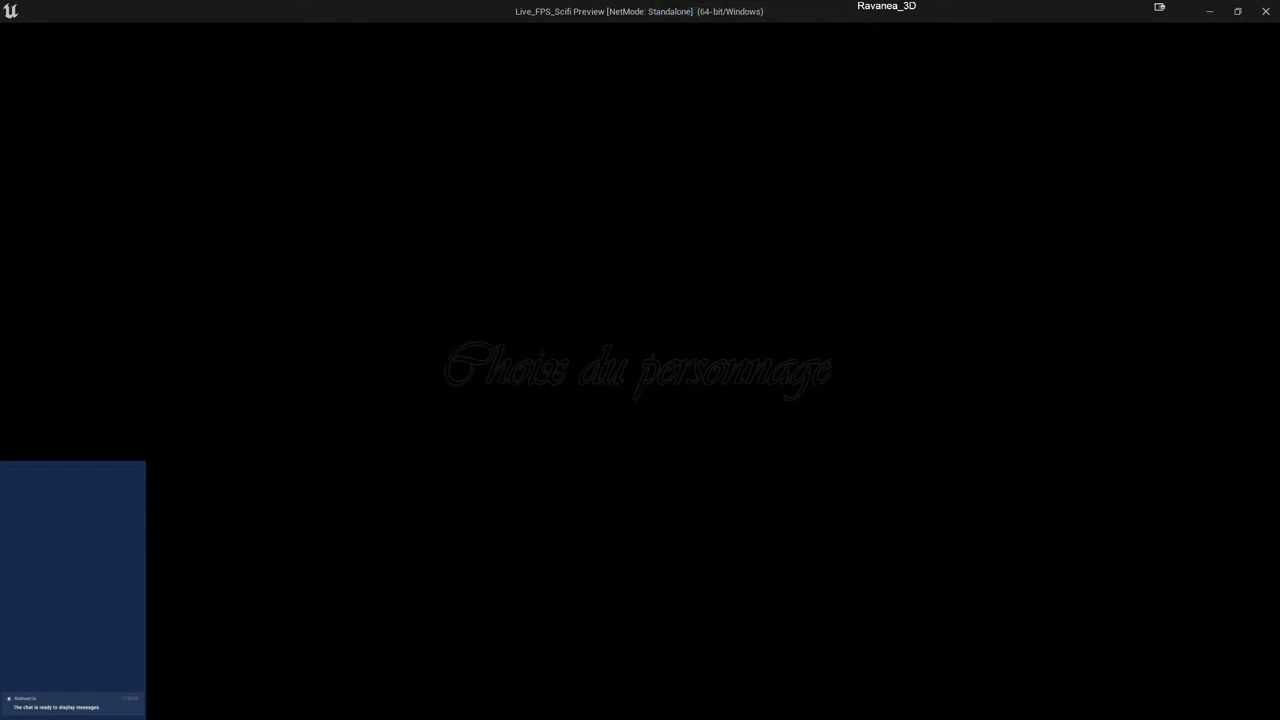
pyautogui.press('Escape')
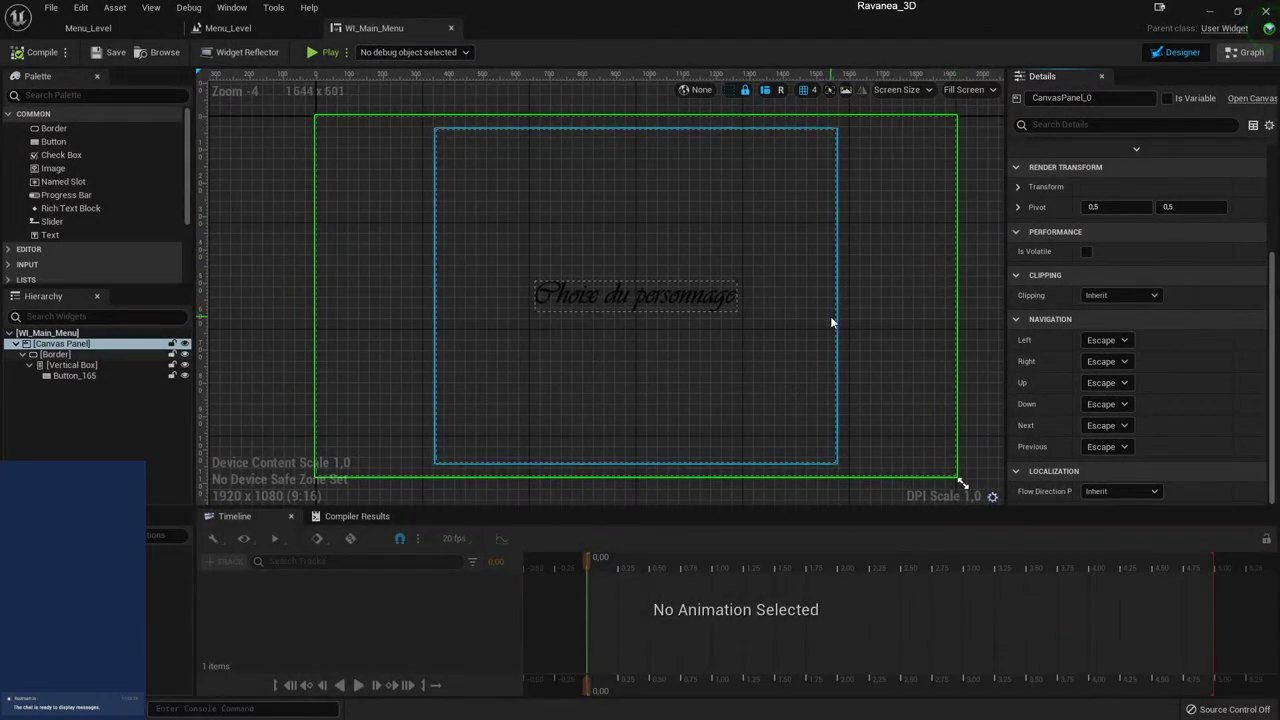
# - Rename Button_165 to 'Button_ChoixPerso' and save the WI_Main_Menu widget
pyautogui.click(66, 377)
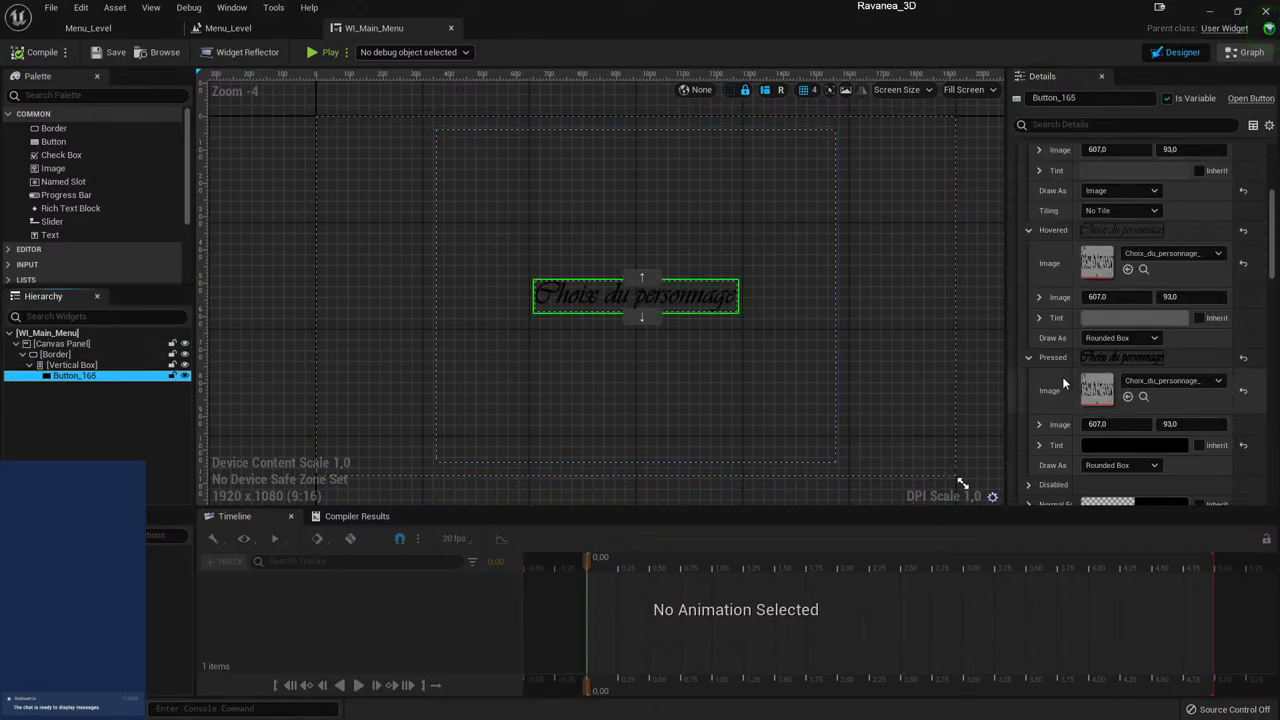
pyautogui.press('F2')
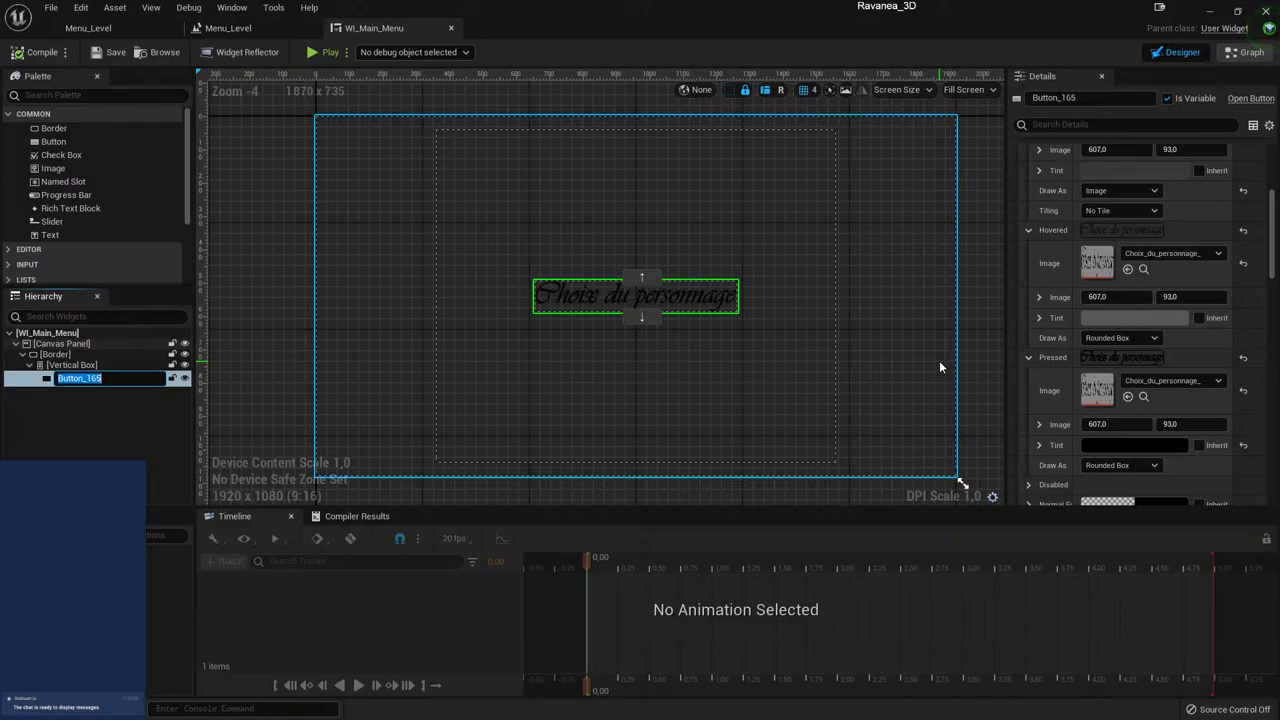
pyautogui.write('Bu')
pyautogui.write('tton')
pyautogui.write('ChoixP')
pyautogui.write('erso')
pyautogui.press('Return')
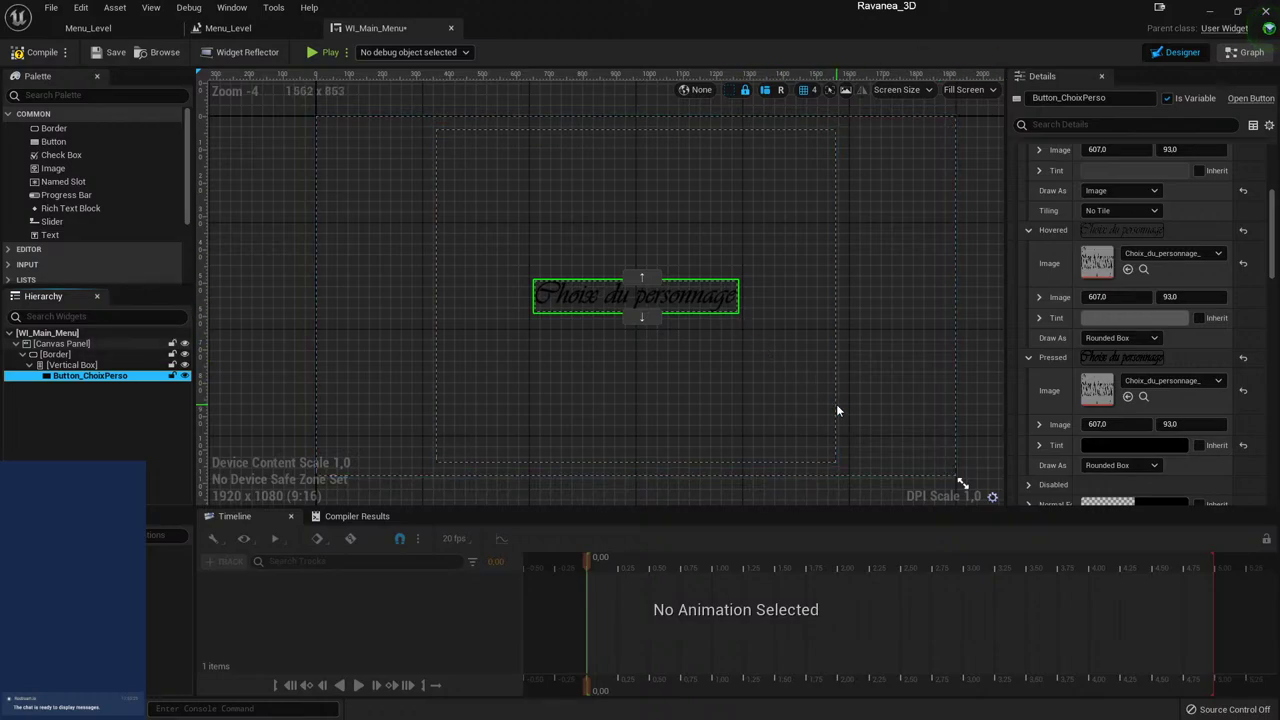
pyautogui.click(110, 52)
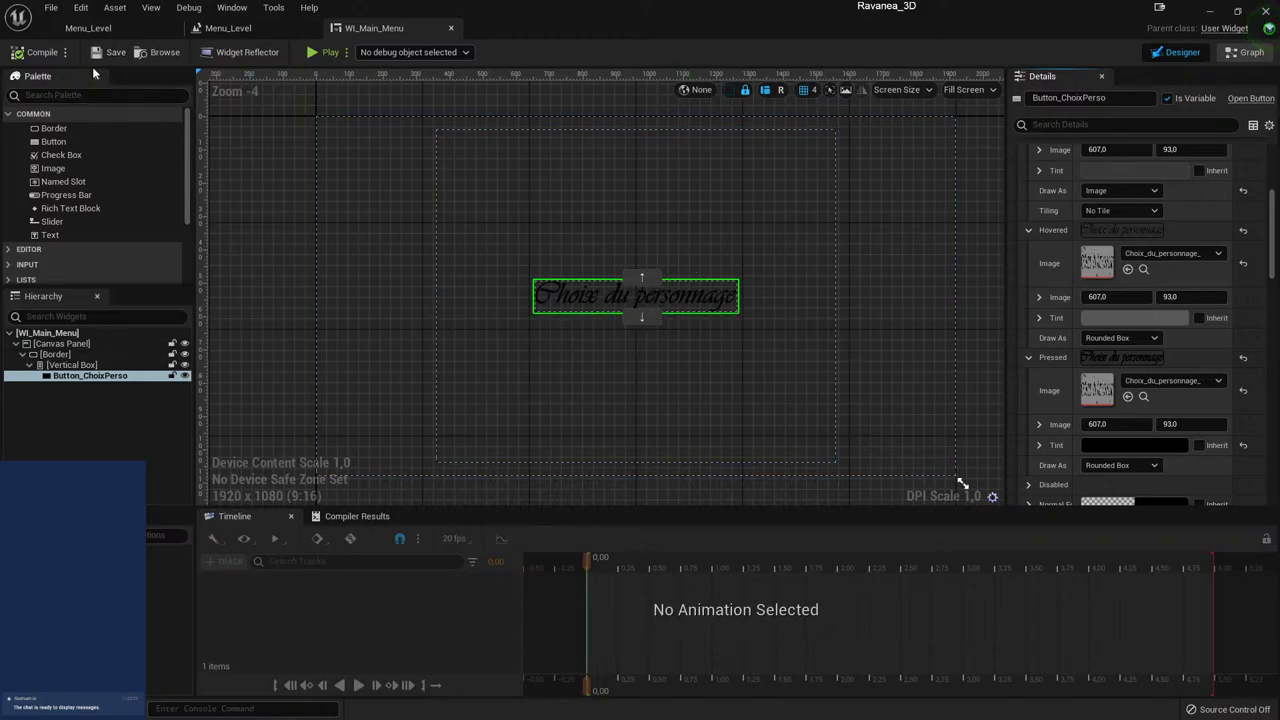
# - Dismiss the compile options menu and select the Border so Details shows Border_79
pyautogui.click(64, 52)
pyautogui.moveTo(130, 77)
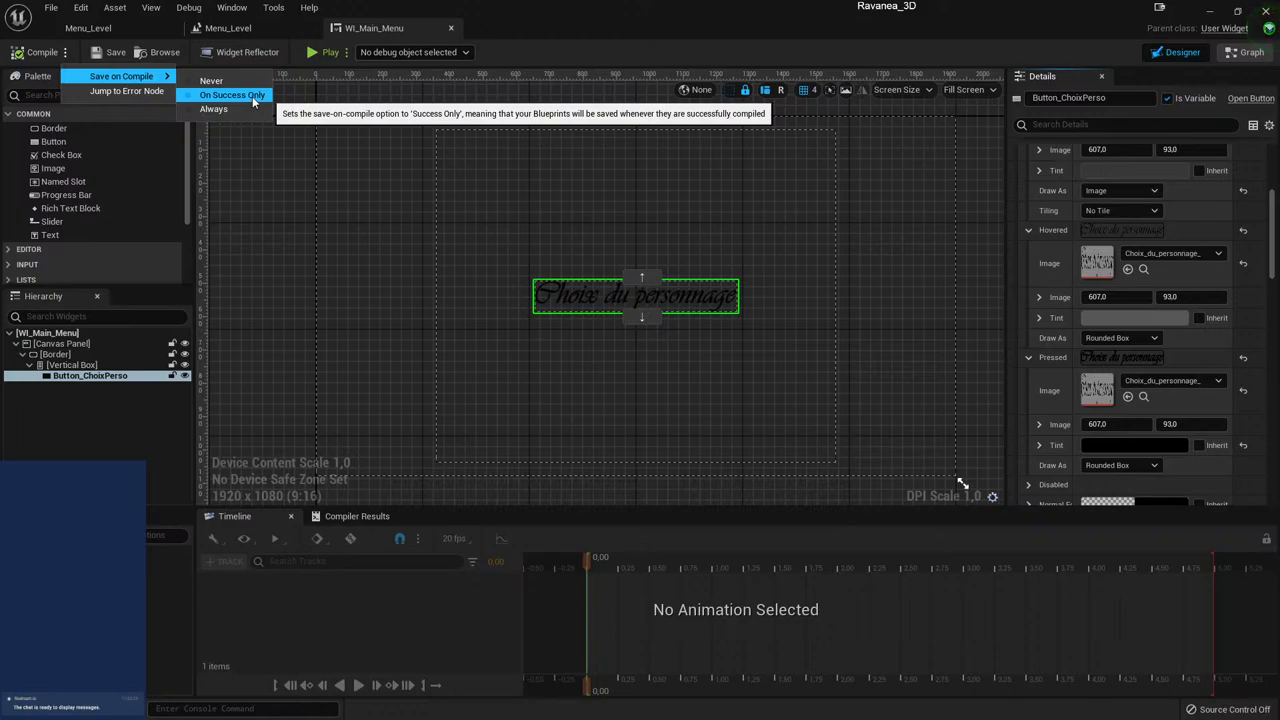
pyautogui.click(572, 158)
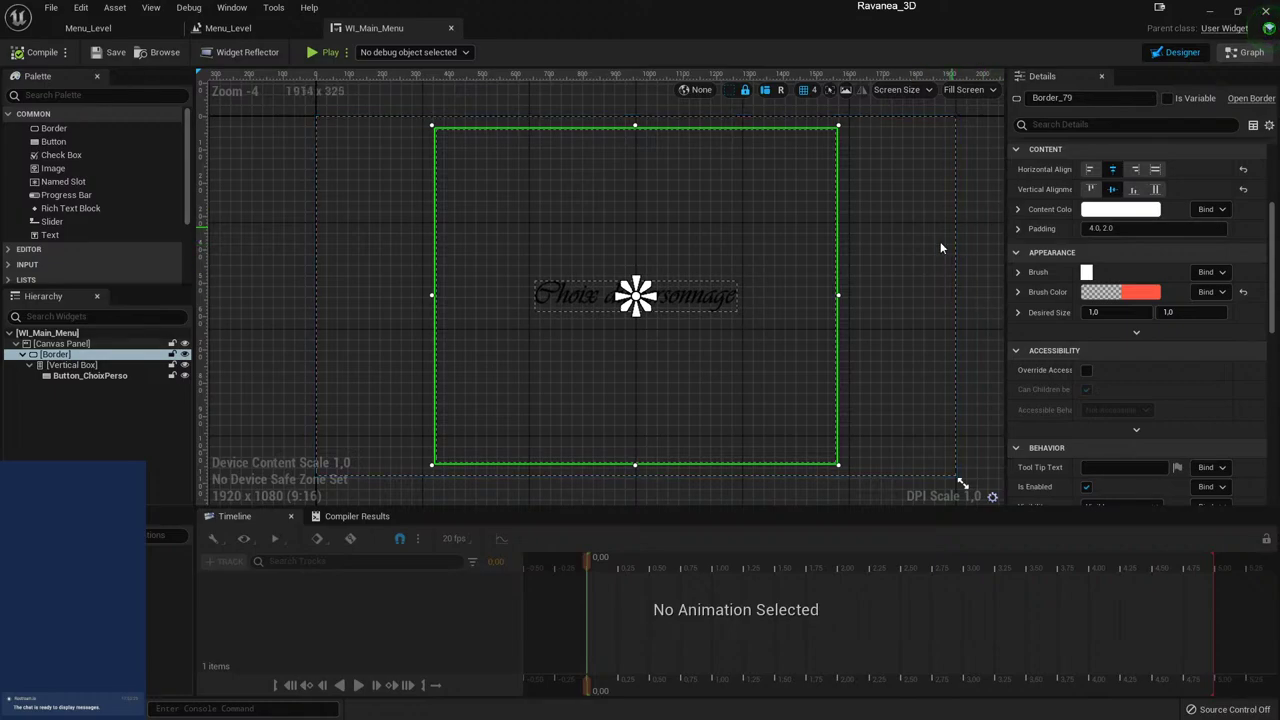
pyautogui.click(105, 416)
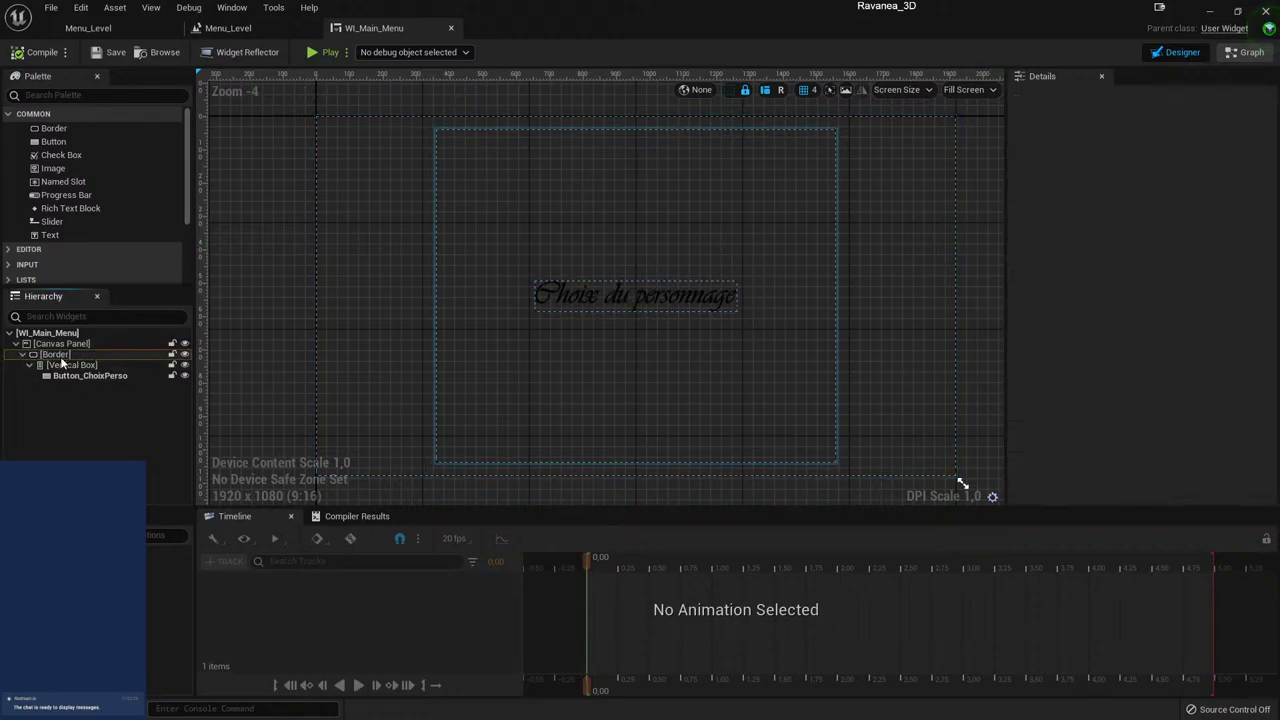
pyautogui.click(55, 354)
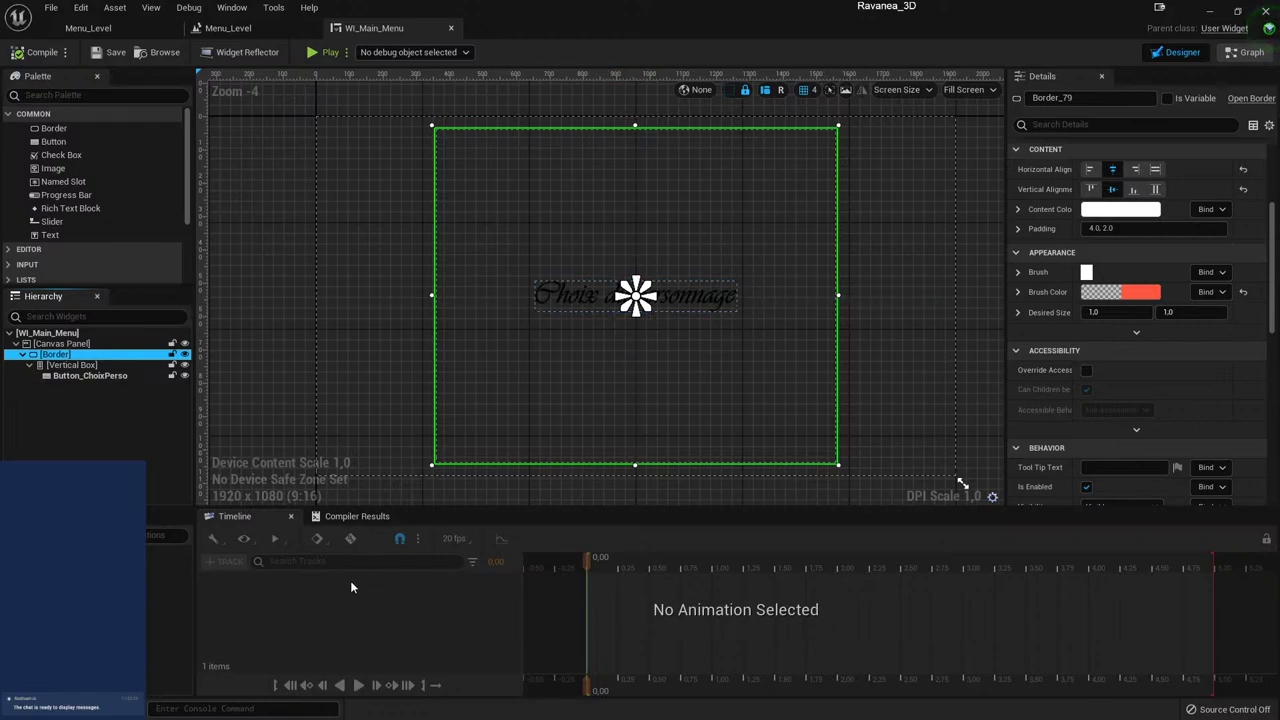
# - Toggle the Border's visibility off and on twice to check its contents
pyautogui.click(184, 355)
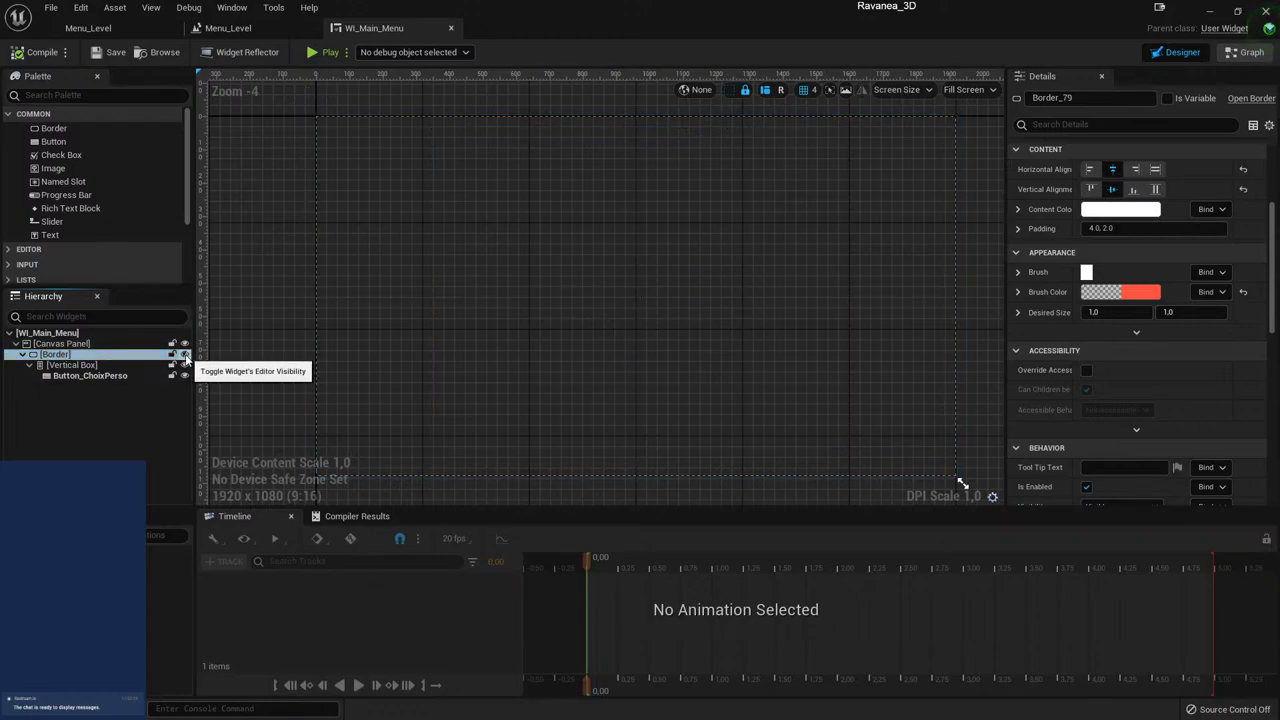
pyautogui.click(184, 357)
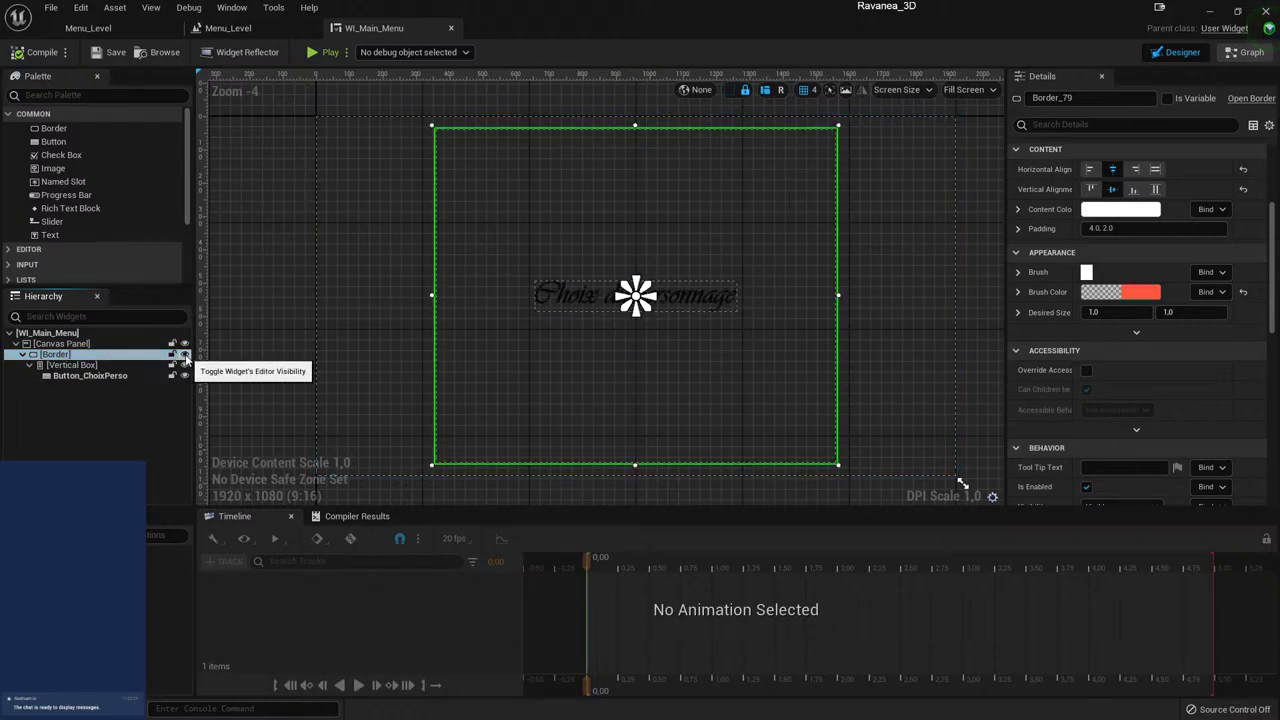
pyautogui.click(184, 357)
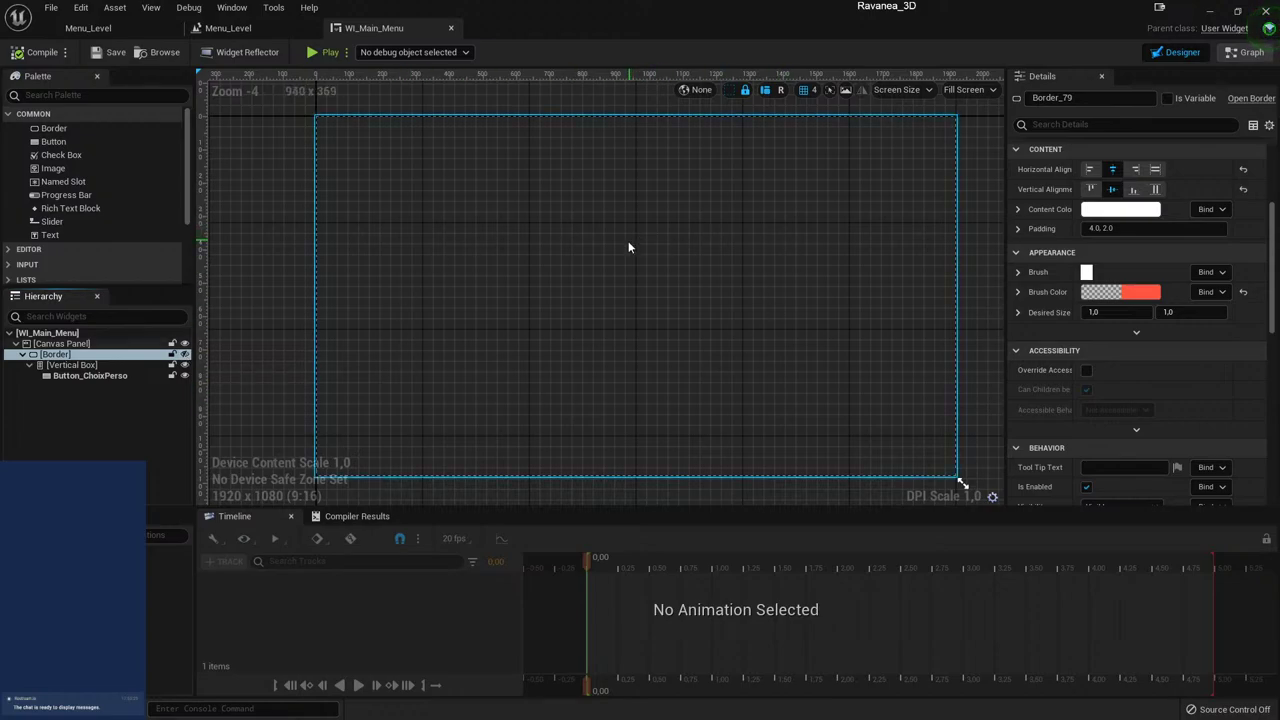
pyautogui.click(184, 357)
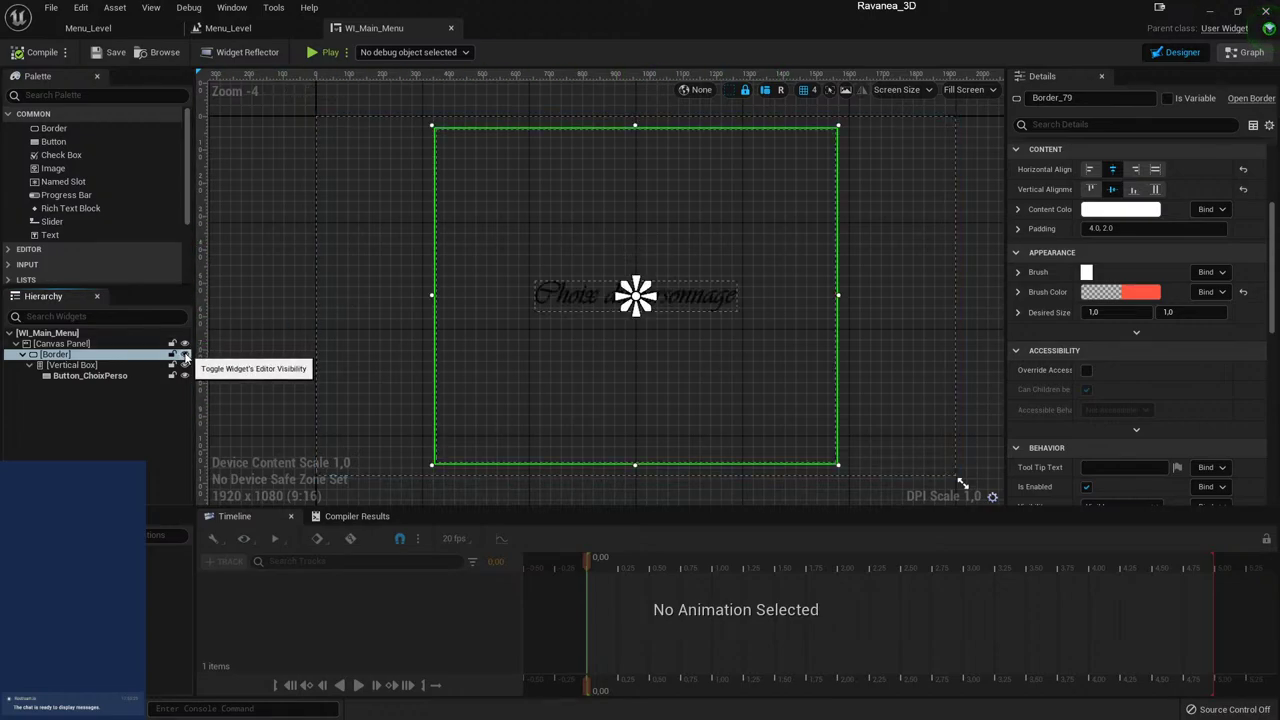
# - Rename the Border row to 'Border_MainMenu' and confirm
pyautogui.click(105, 358)
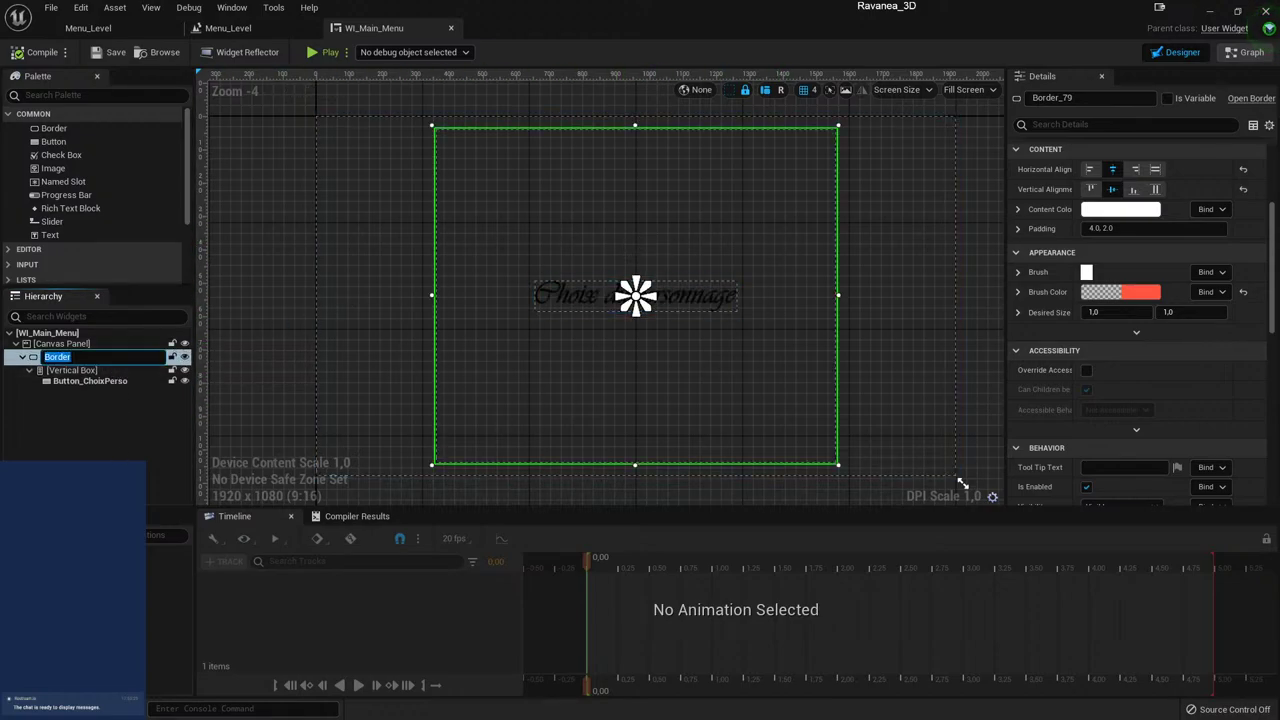
pyautogui.press('End')
pyautogui.press('Return')
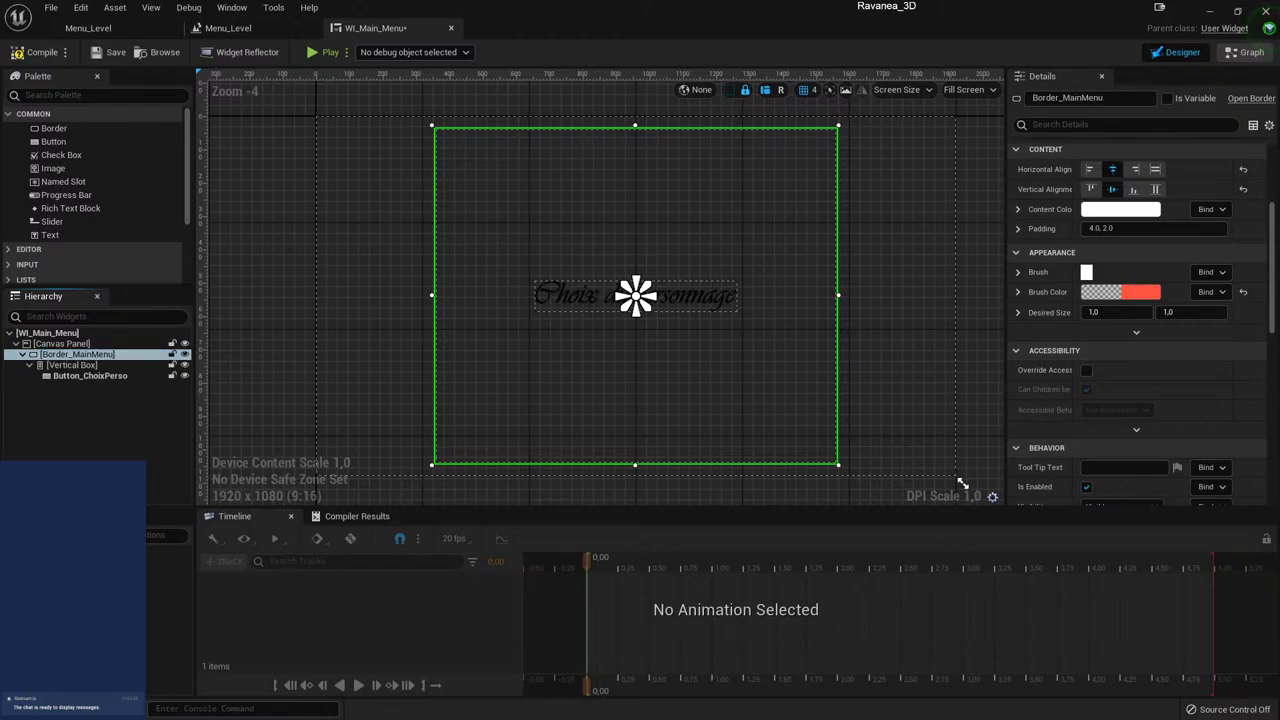
pyautogui.click(143, 463)
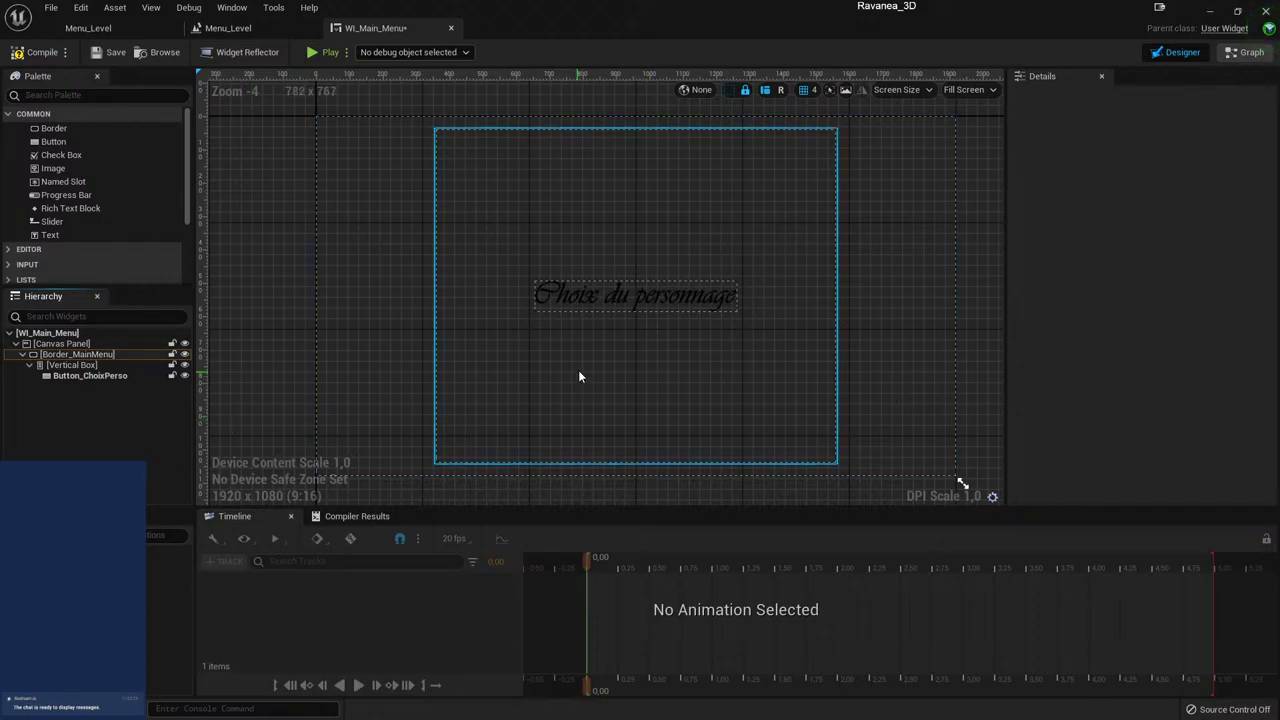
# - Tick Is Variable on Border_MainMenu, then select Button_ChoixPerso
pyautogui.click(100, 355)
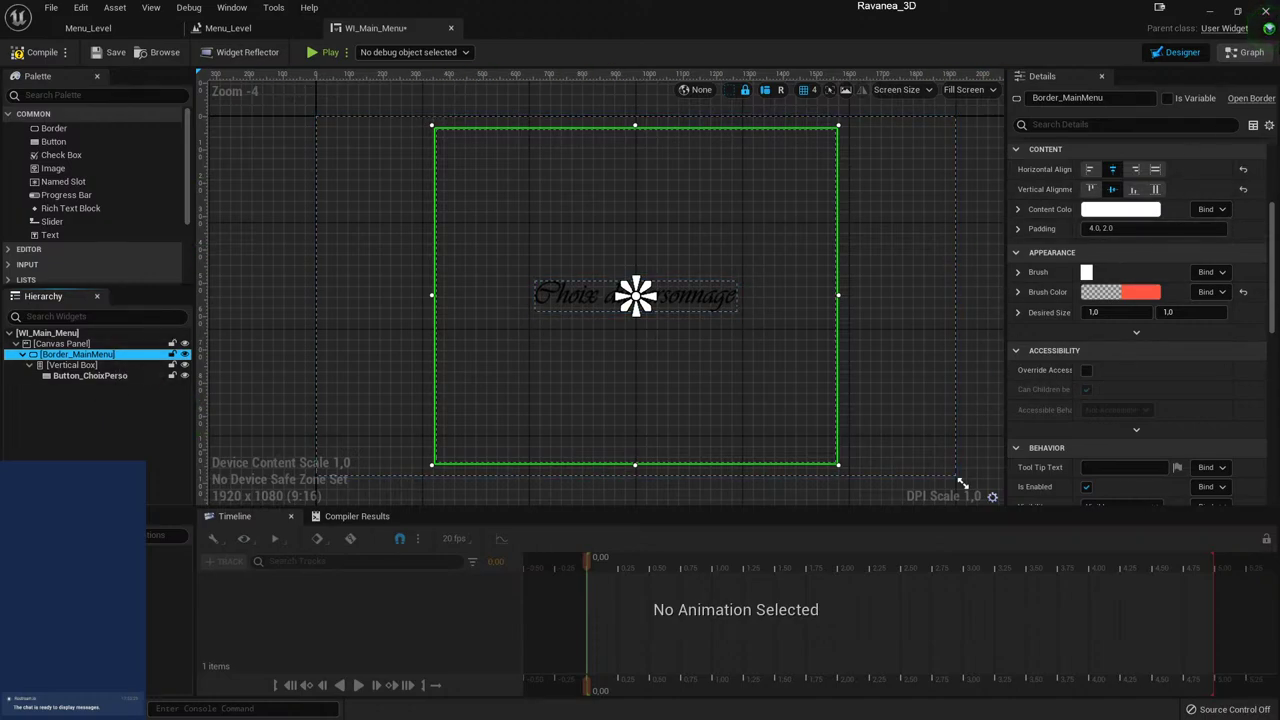
pyautogui.click(1168, 99)
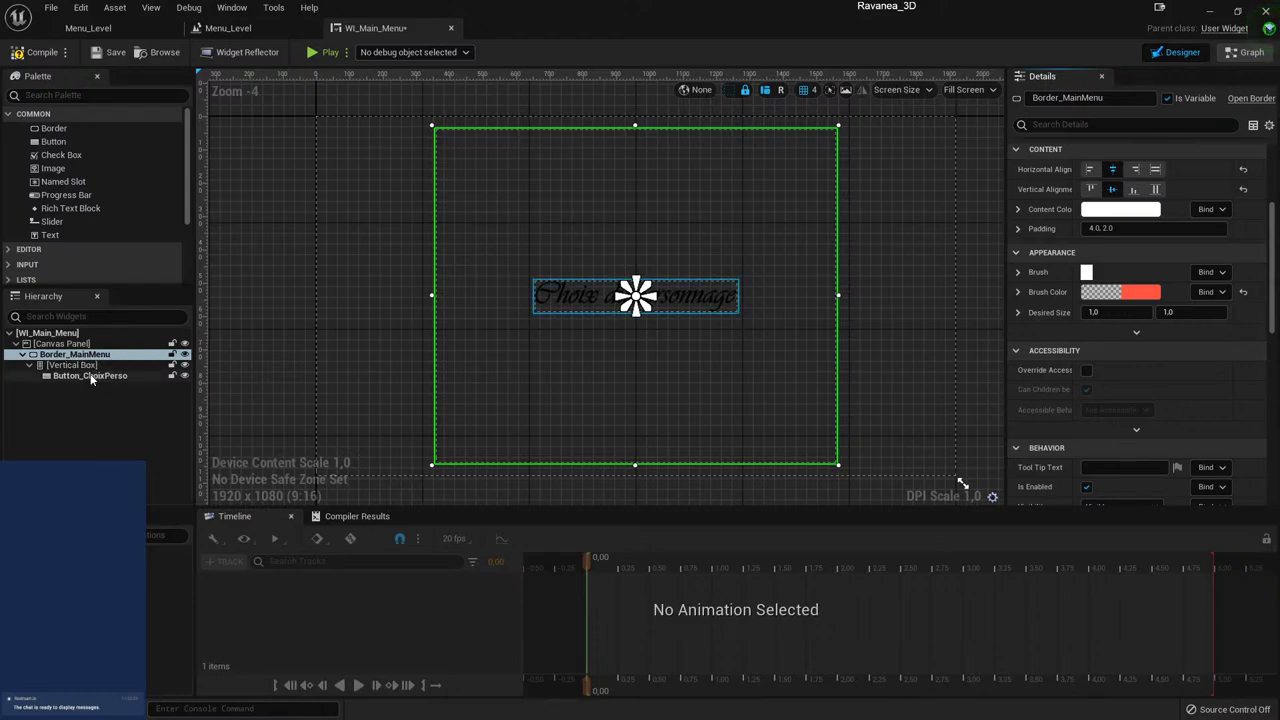
pyautogui.click(90, 377)
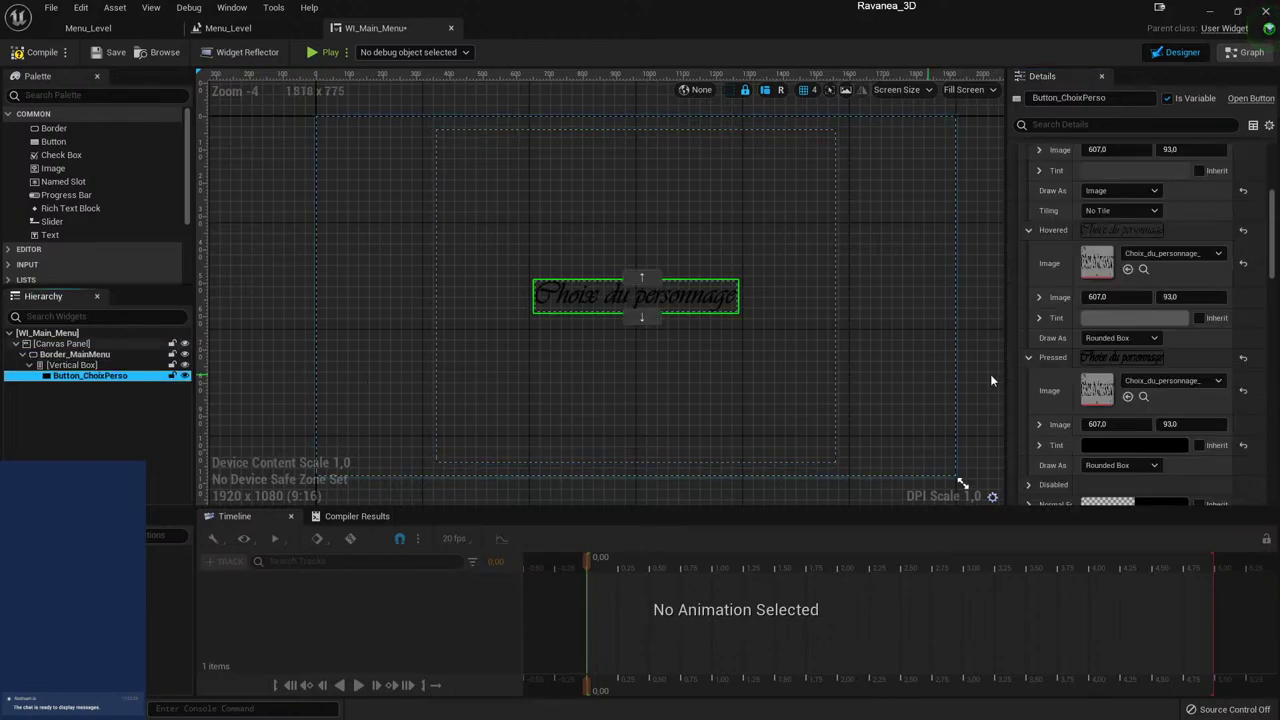
# - Collapse Button_ChoixPerso's Style section, scroll to its Events, and adjust the Details panel width
pyautogui.scroll(-3, 1077, 297)
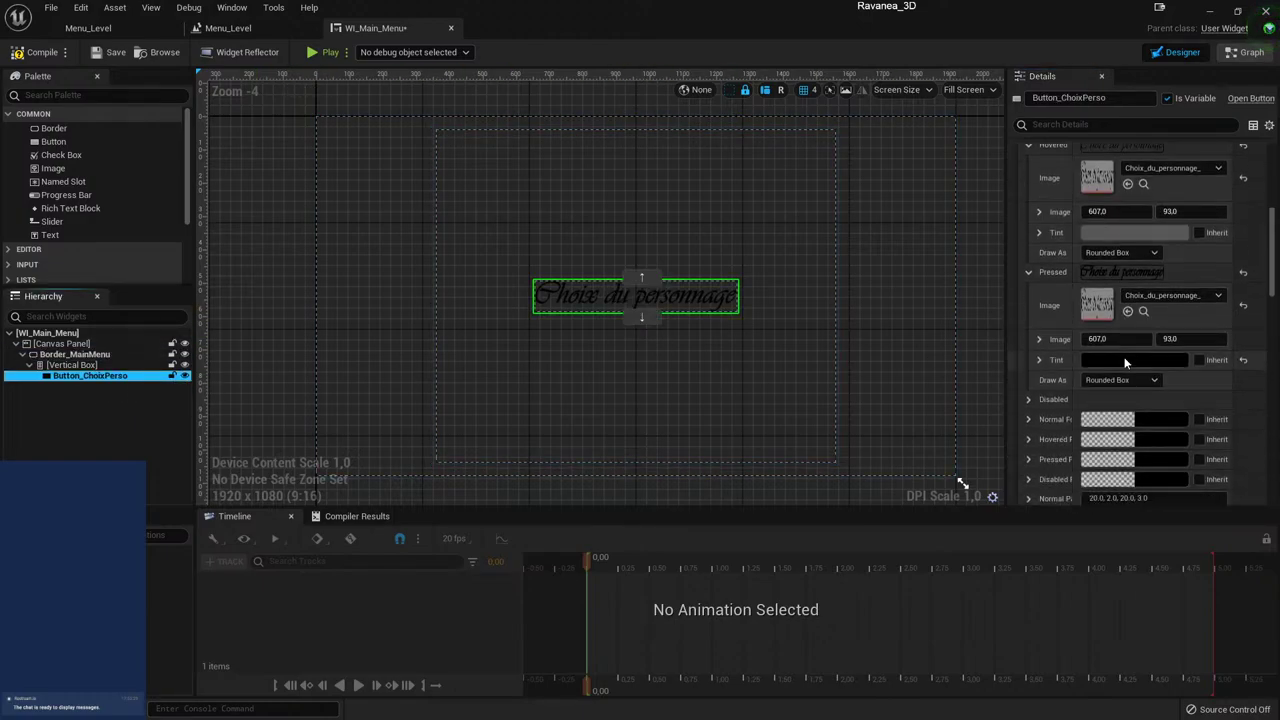
pyautogui.scroll(-3, 1077, 297)
pyautogui.scroll(8, 1077, 297)
pyautogui.scroll(1, 1024, 236)
pyautogui.click(1020, 246)
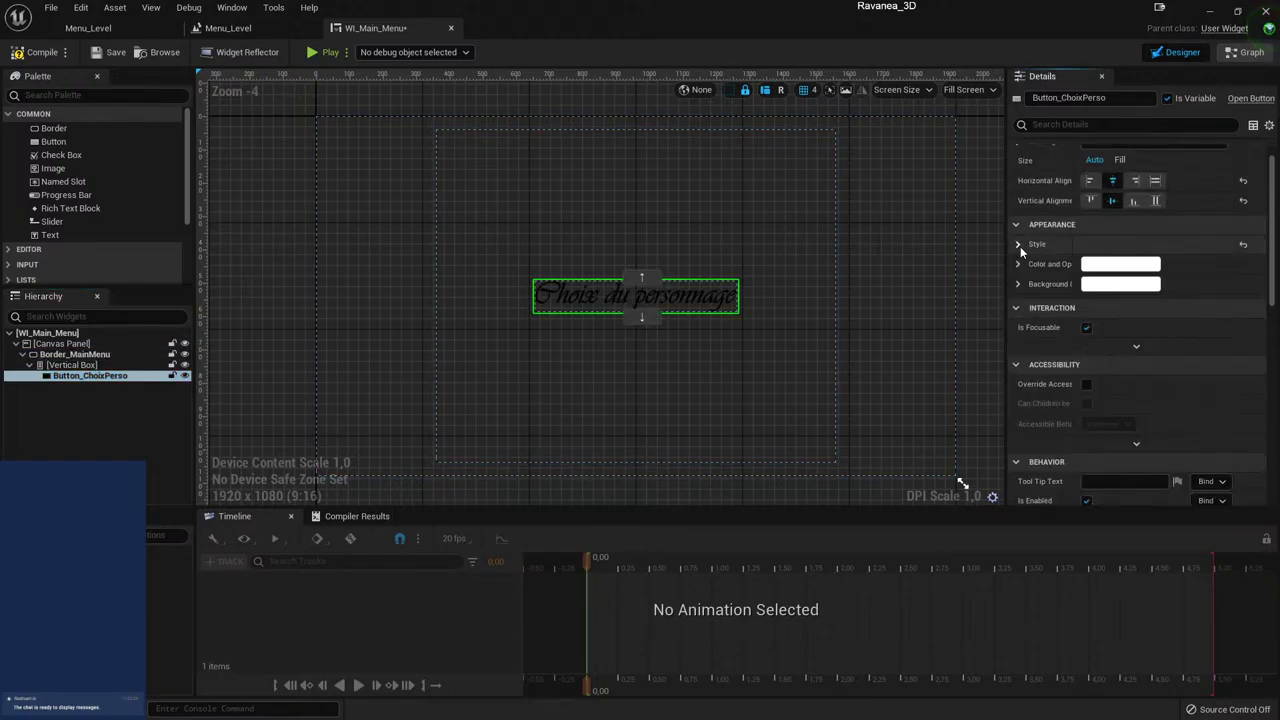
pyautogui.scroll(-2, 1043, 310)
pyautogui.scroll(-3, 1051, 354)
pyautogui.scroll(-5, 1051, 352)
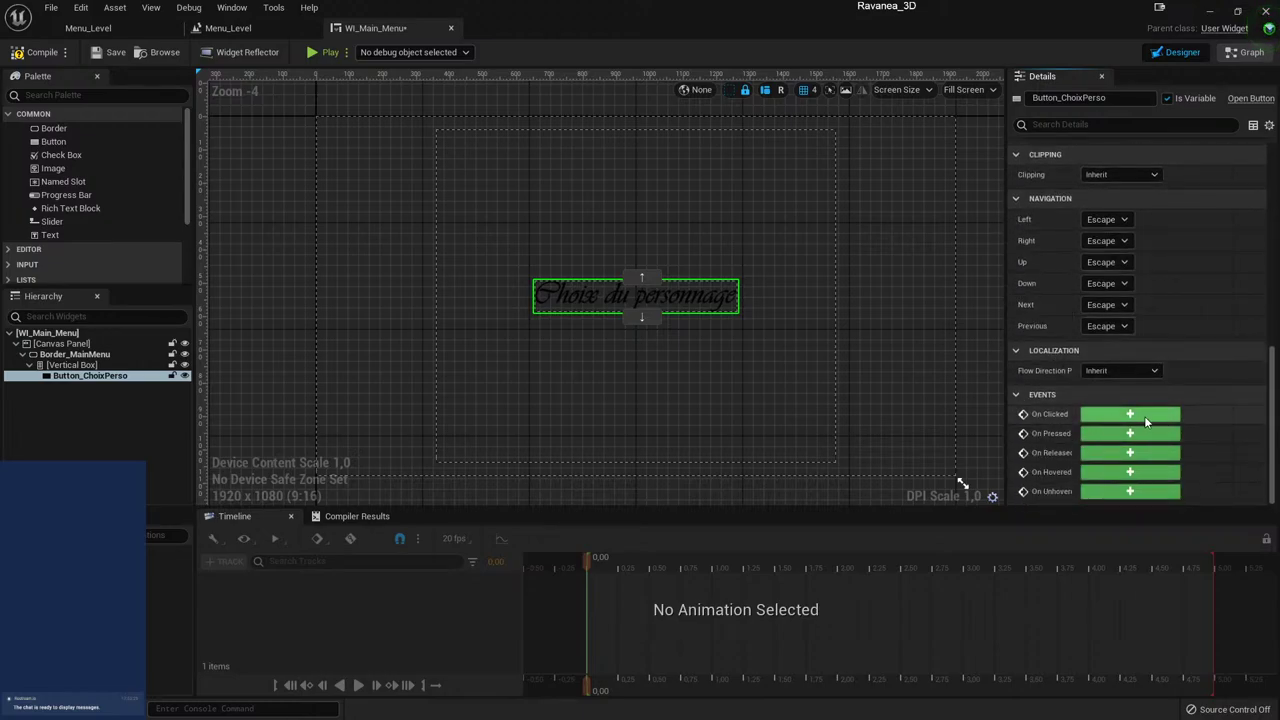
pyautogui.click(1004, 416)
pyautogui.click(680, 300)
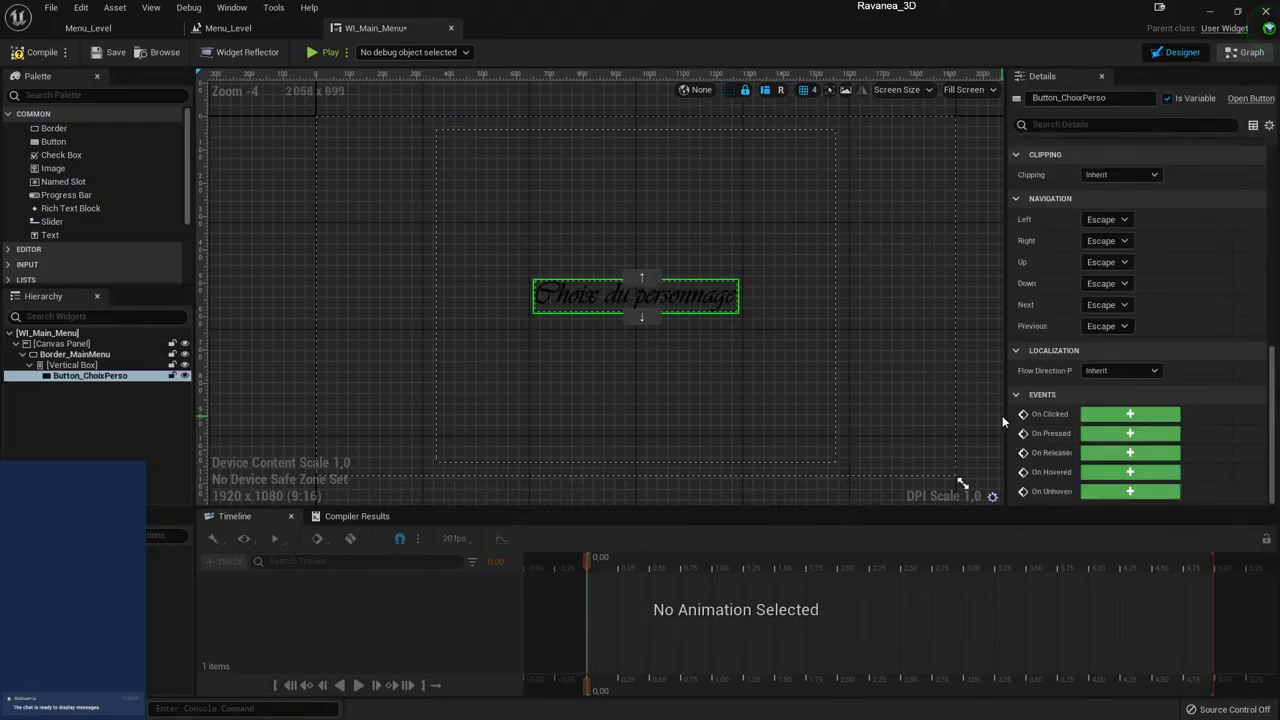
pyautogui.moveTo(1004, 416); pyautogui.dragTo(944, 419)
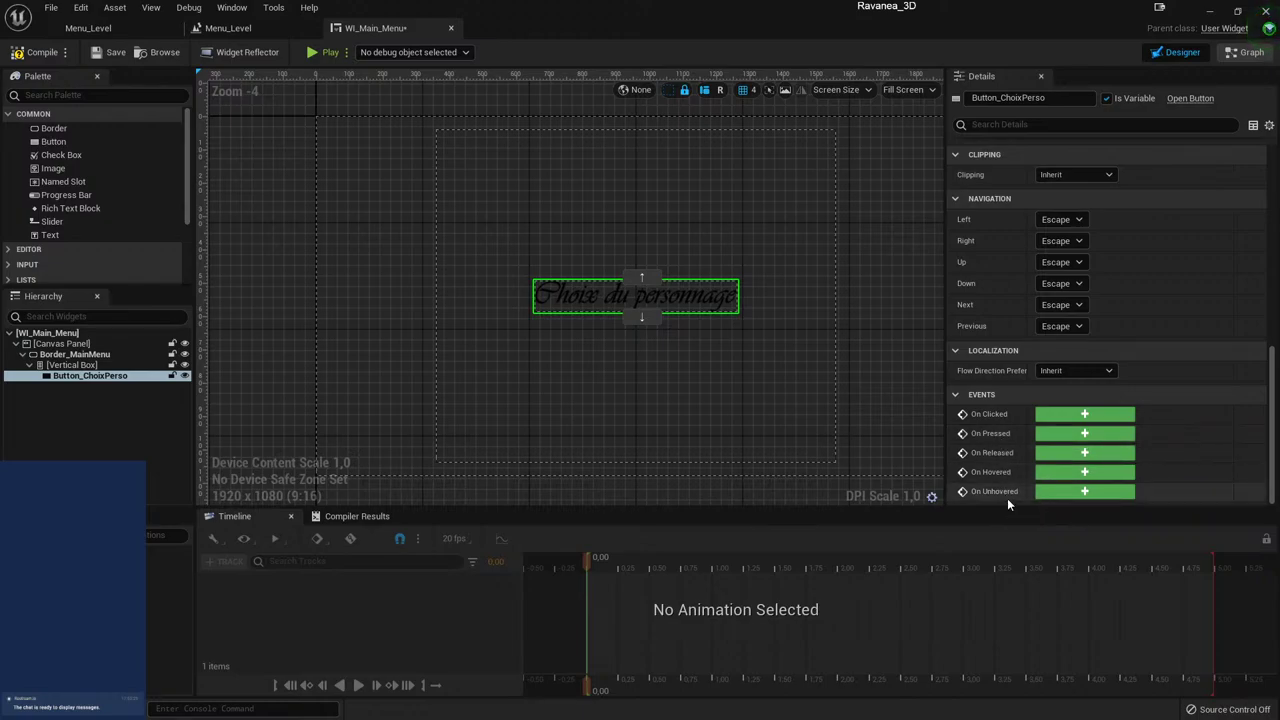
pyautogui.moveTo(945, 330); pyautogui.dragTo(971, 331)
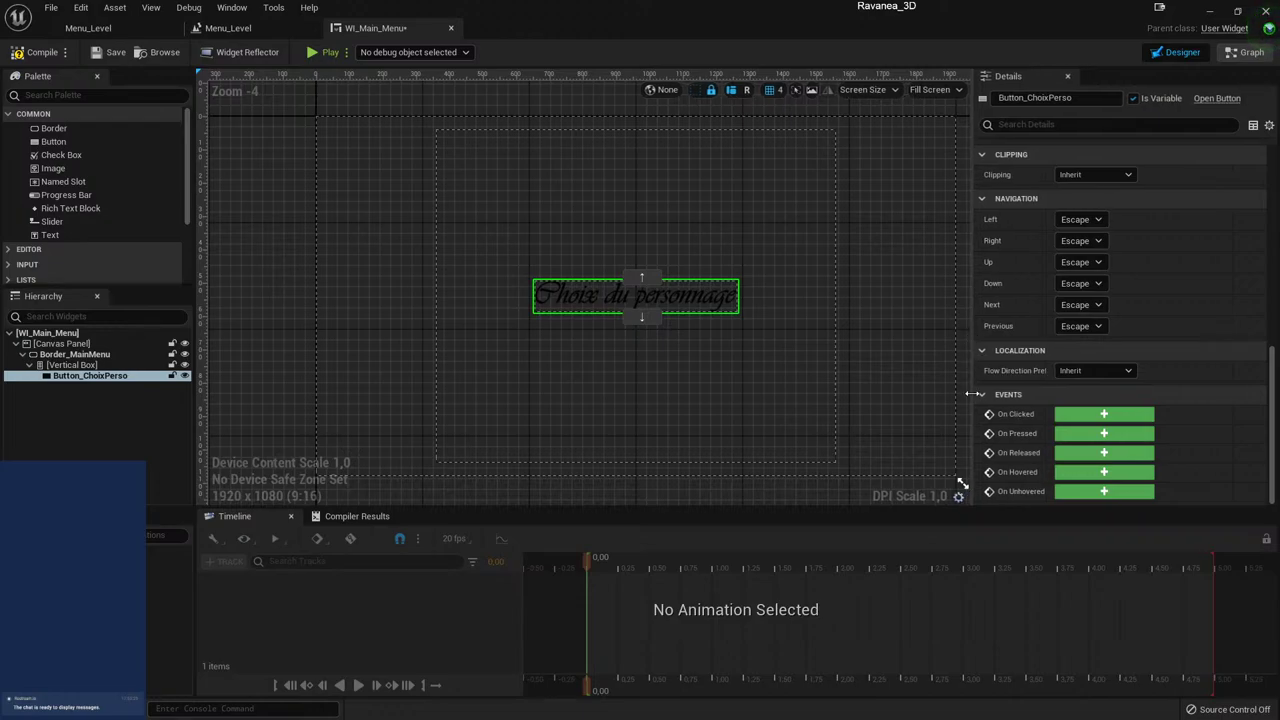
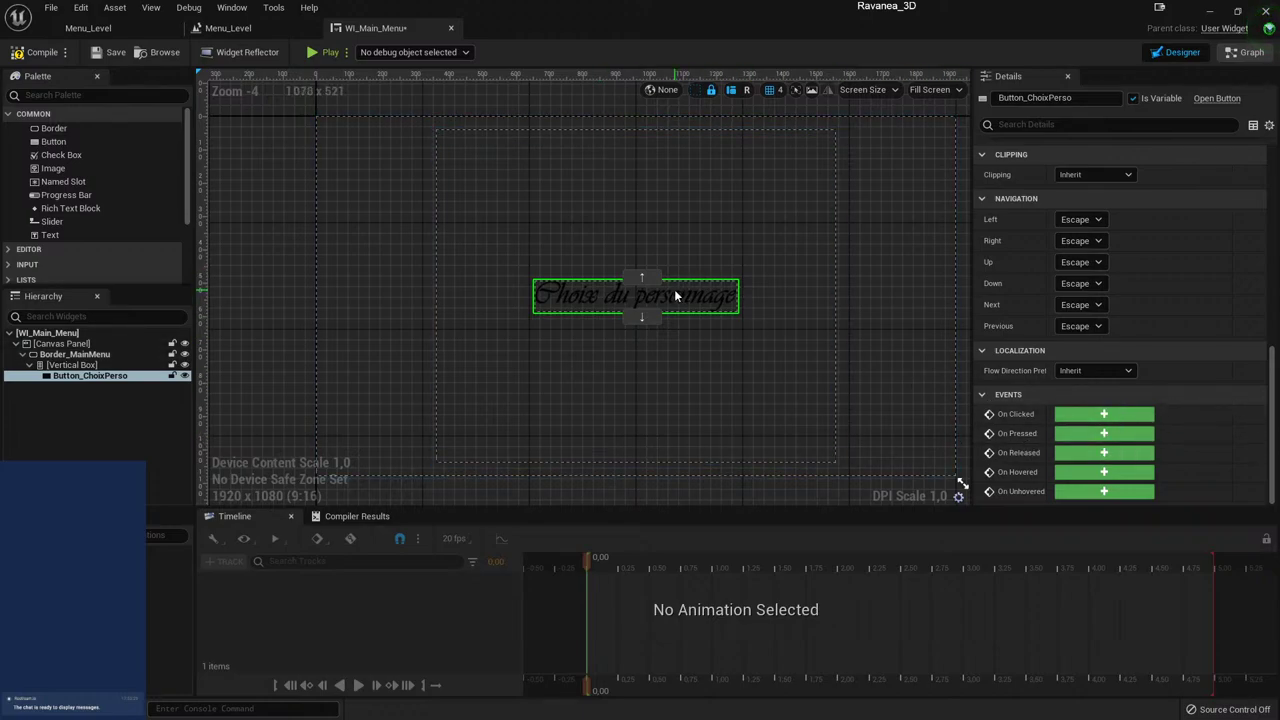
# - Switch WI_Main_Menu from the Designer to its Event Graph
pyautogui.click(1090, 413)
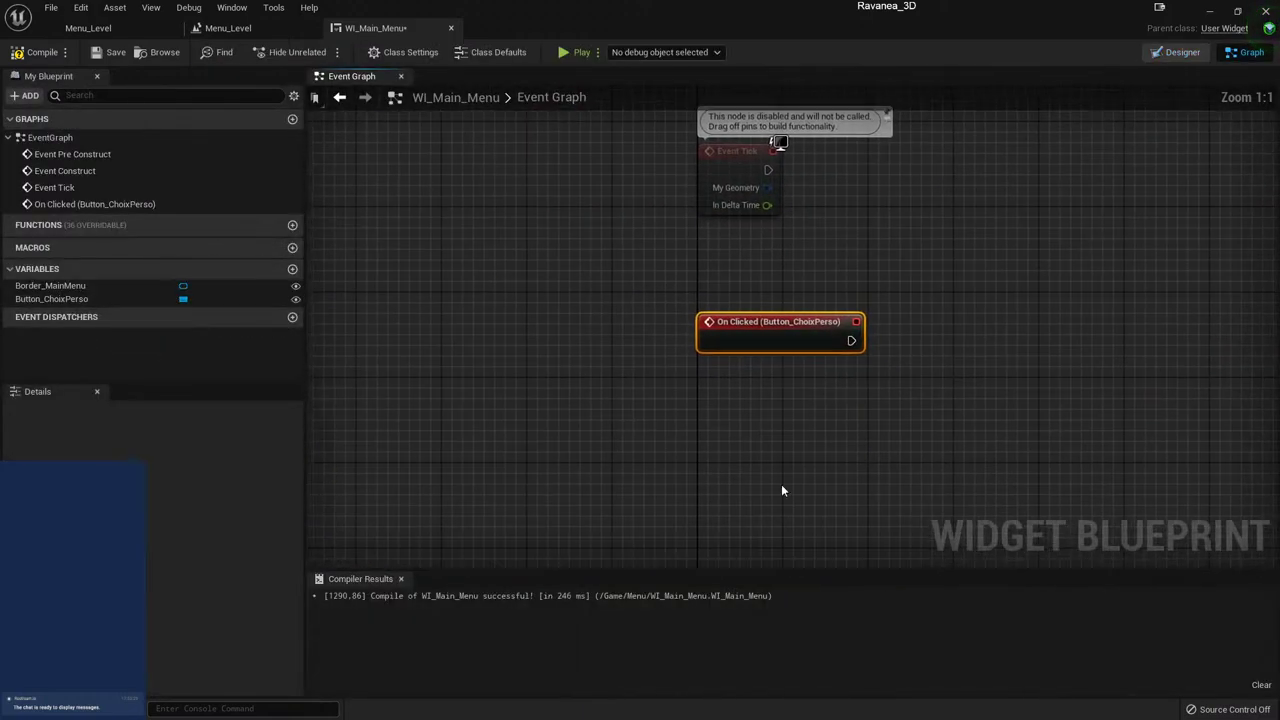
pyautogui.moveTo(831, 411); pyautogui.dragTo(737, 514, button='right')
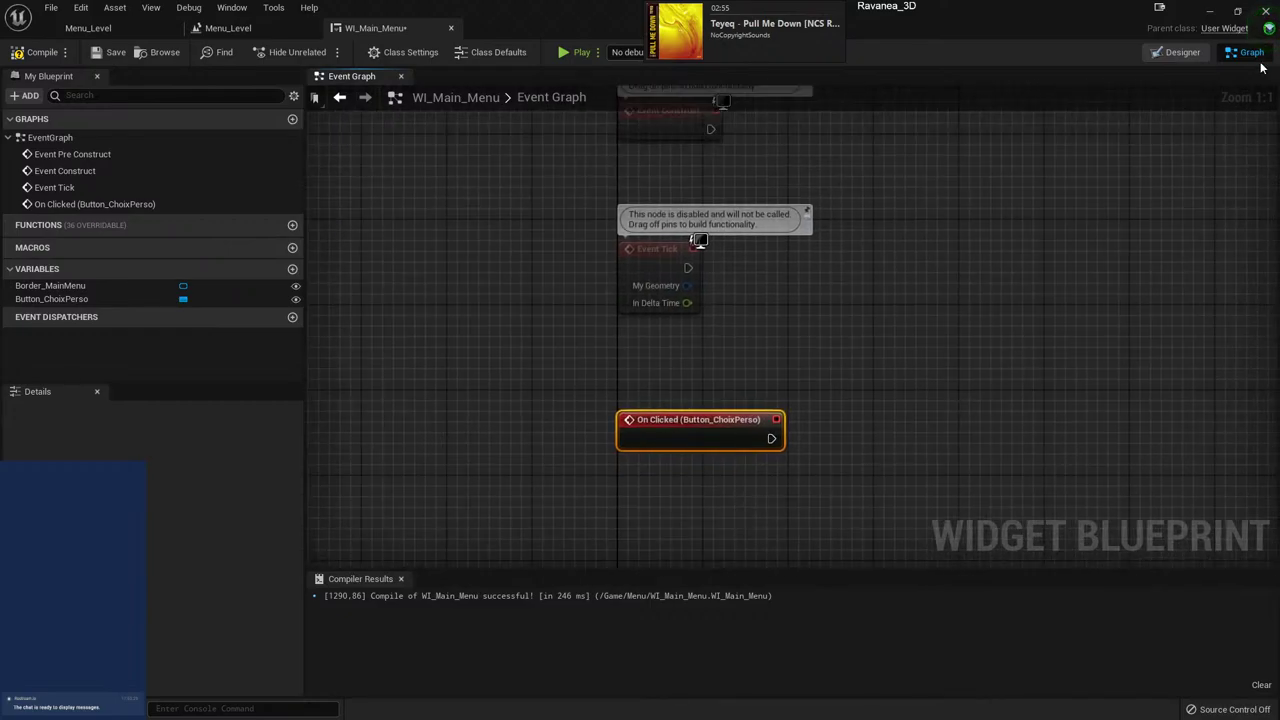
pyautogui.click(1179, 53)
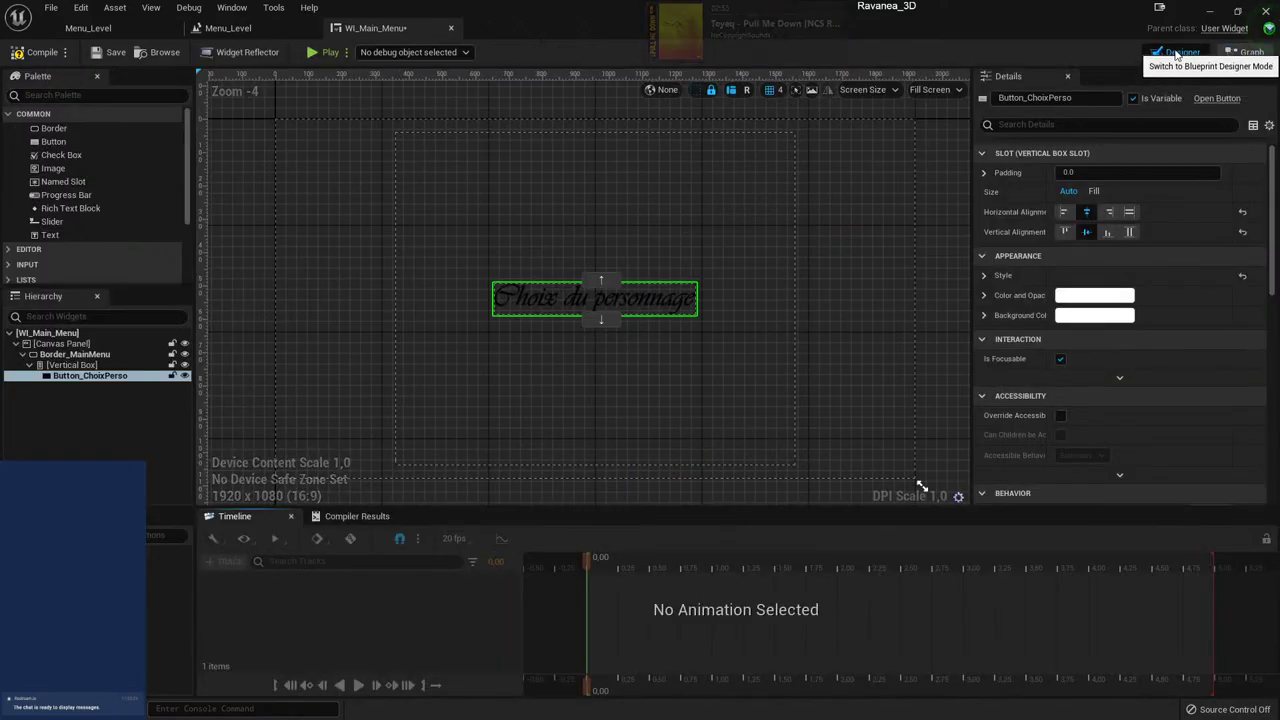
pyautogui.click(1245, 52)
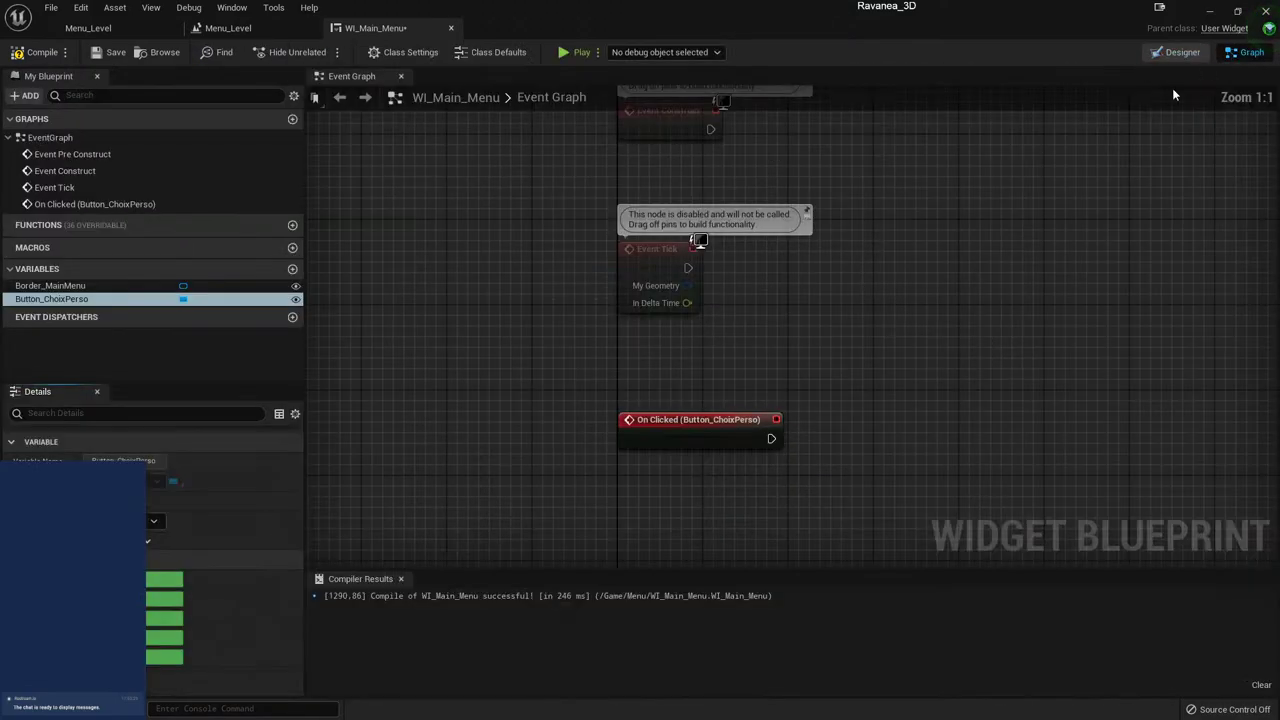
pyautogui.click(1182, 52)
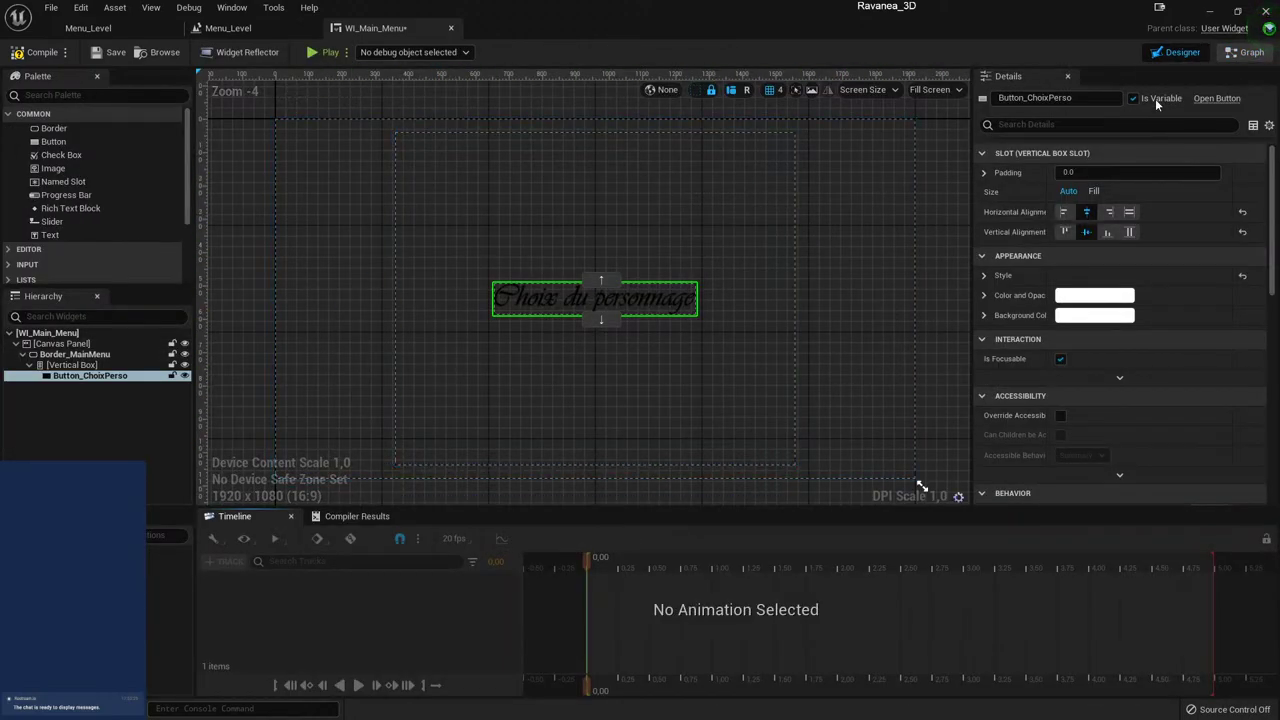
pyautogui.click(1245, 52)
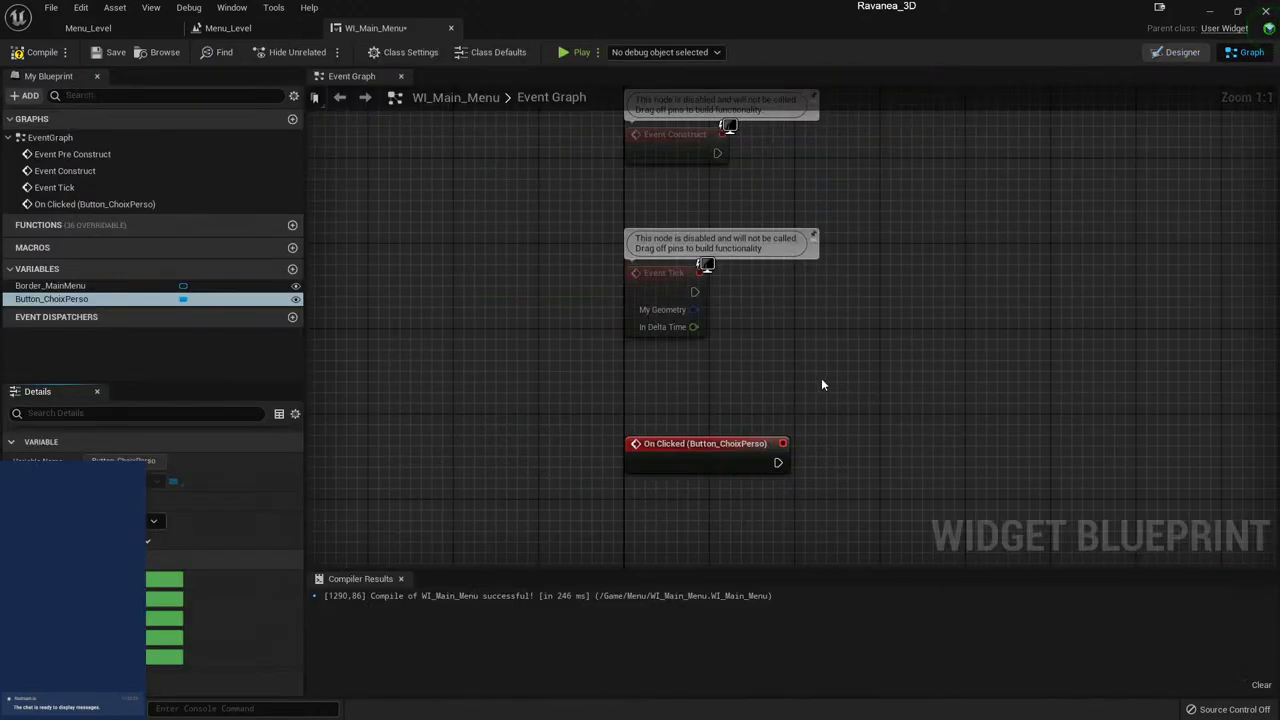
# - Zoom out to the On Clicked (Button_ChoixPerso) event and pull a wire from its exec pin
pyautogui.moveTo(822, 384)
pyautogui.mouseDown(button='right')
pyautogui.moveTo(672, 427)
pyautogui.moveTo(626, 414)
pyautogui.mouseUp(button='right')
pyautogui.scroll(-1, 686, 364)
pyautogui.scroll(-1, 642, 408)
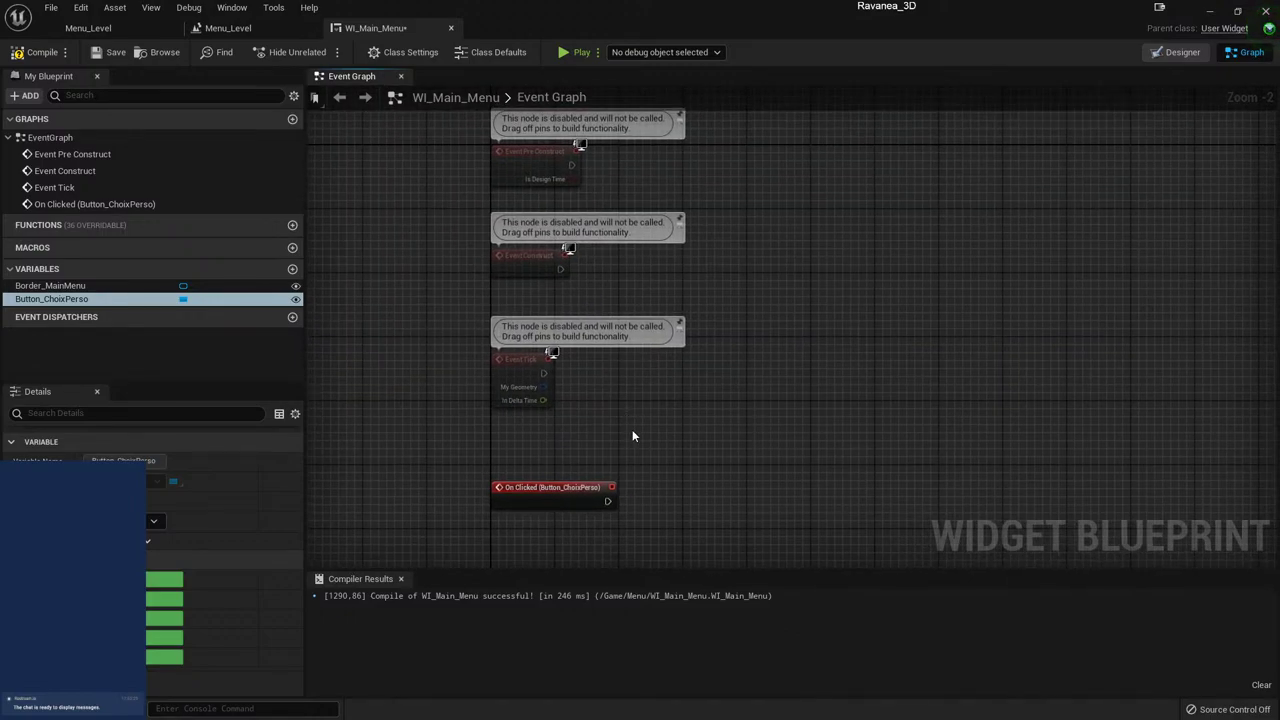
pyautogui.moveTo(638, 436); pyautogui.dragTo(622, 318, button='right')
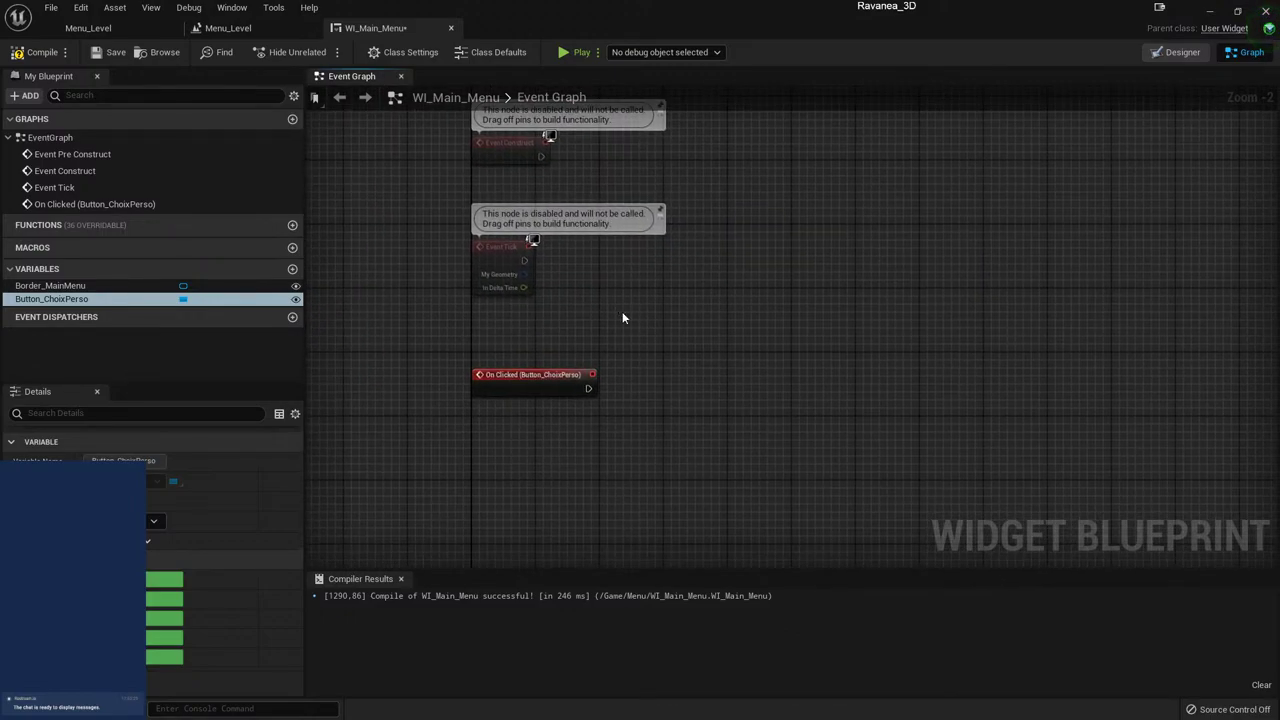
pyautogui.moveTo(588, 388)
pyautogui.mouseDown()
pyautogui.moveTo(813, 352)
pyautogui.moveTo(821, 385)
pyautogui.moveTo(772, 388)
pyautogui.mouseUp()
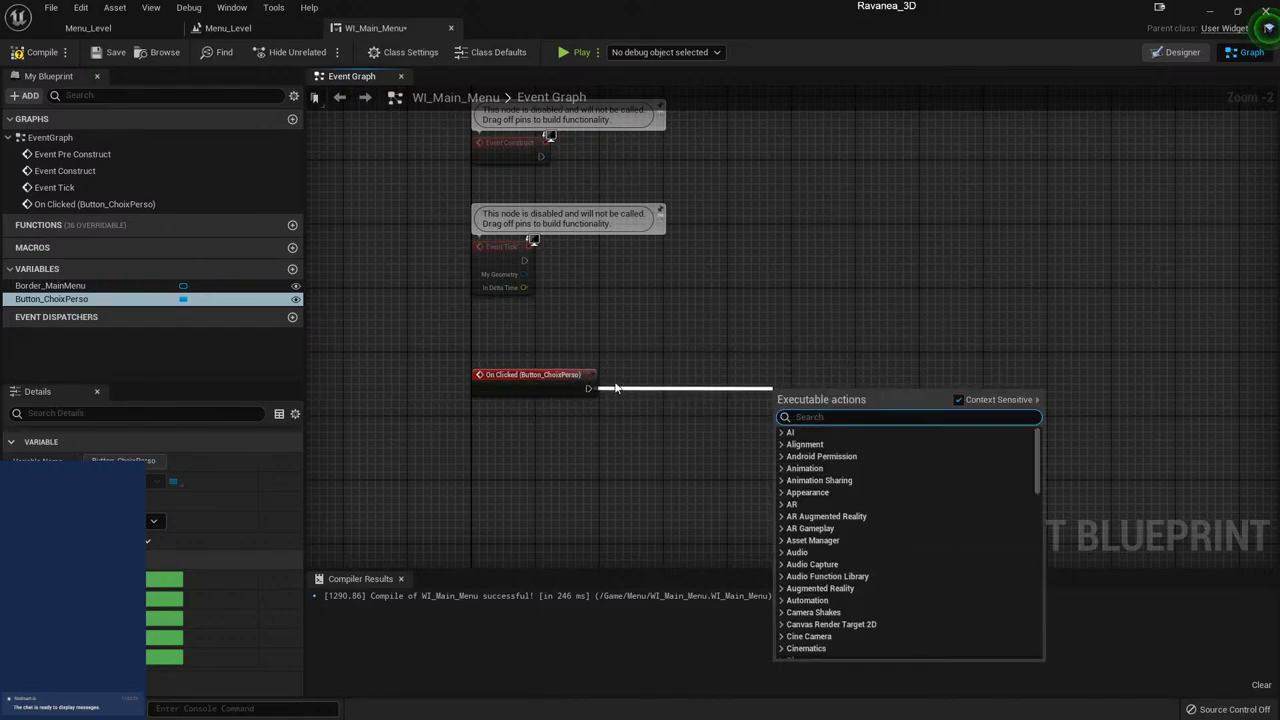
pyautogui.click(58, 285)
pyautogui.click(60, 286)
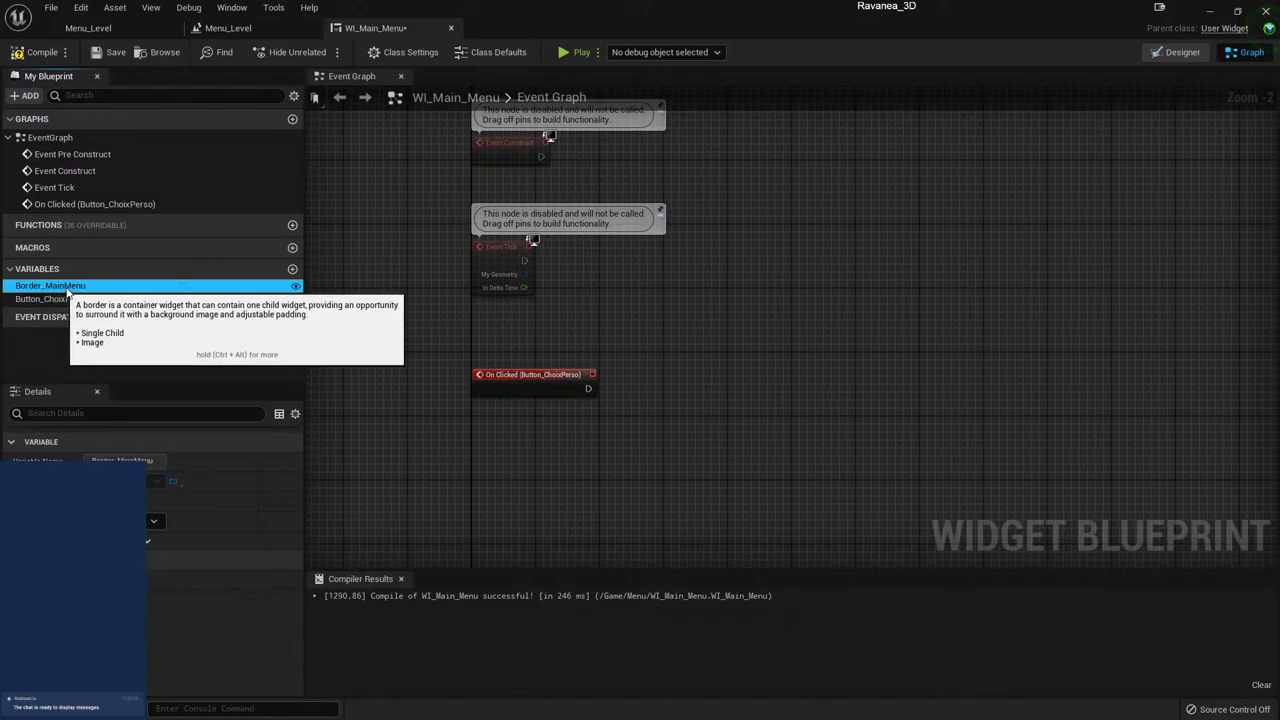
pyautogui.moveTo(67, 291)
pyautogui.mouseDown()
pyautogui.moveTo(548, 413)
pyautogui.moveTo(131, 290)
pyautogui.mouseUp()
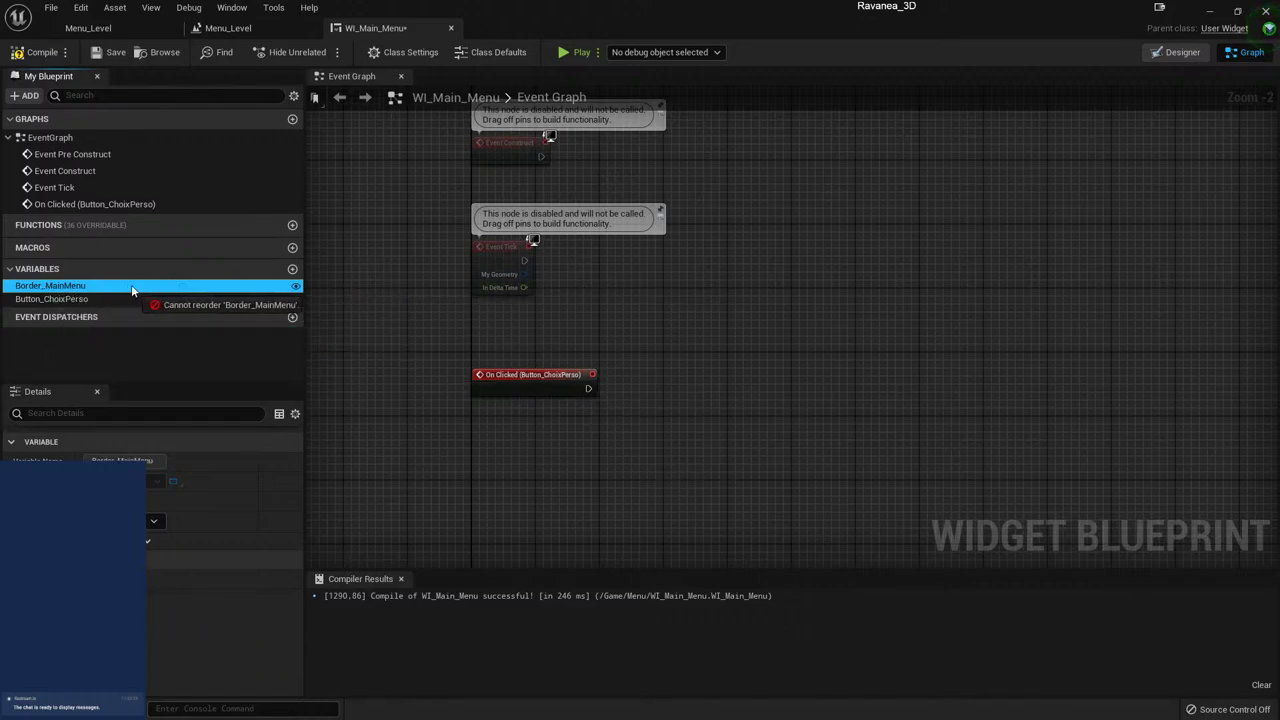
pyautogui.moveTo(131, 290); pyautogui.dragTo(509, 476)
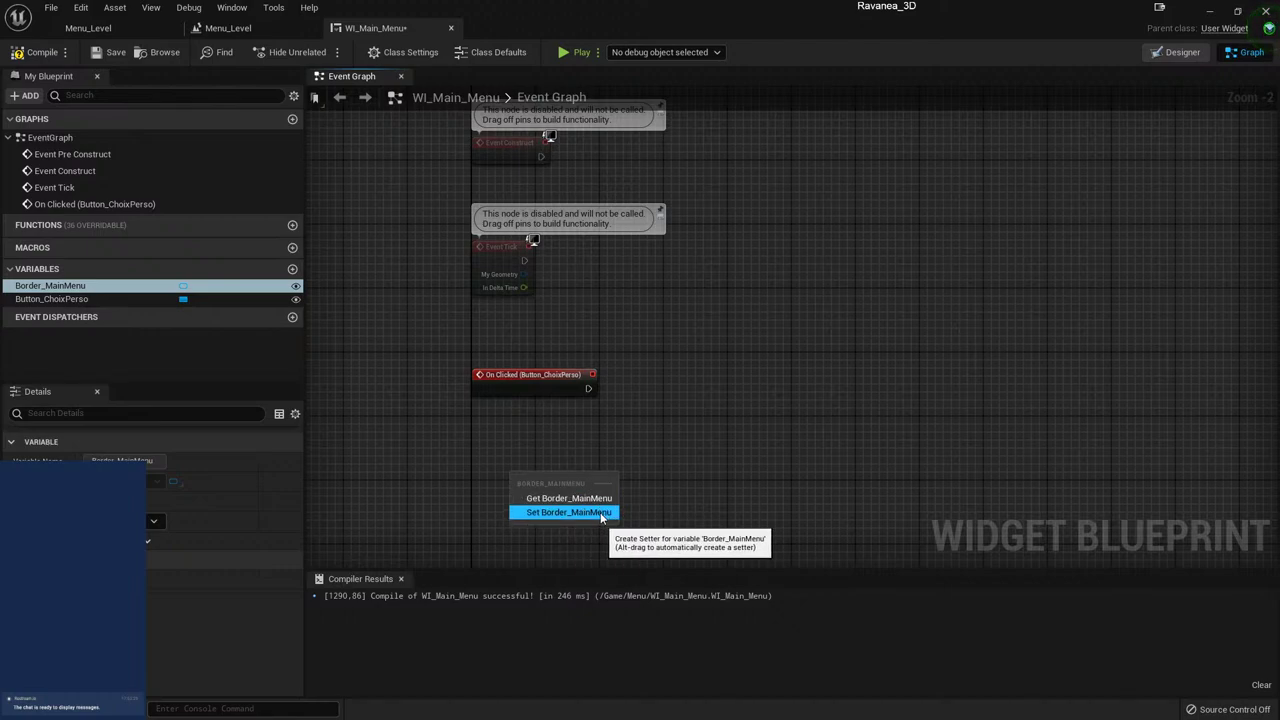
pyautogui.click(535, 331)
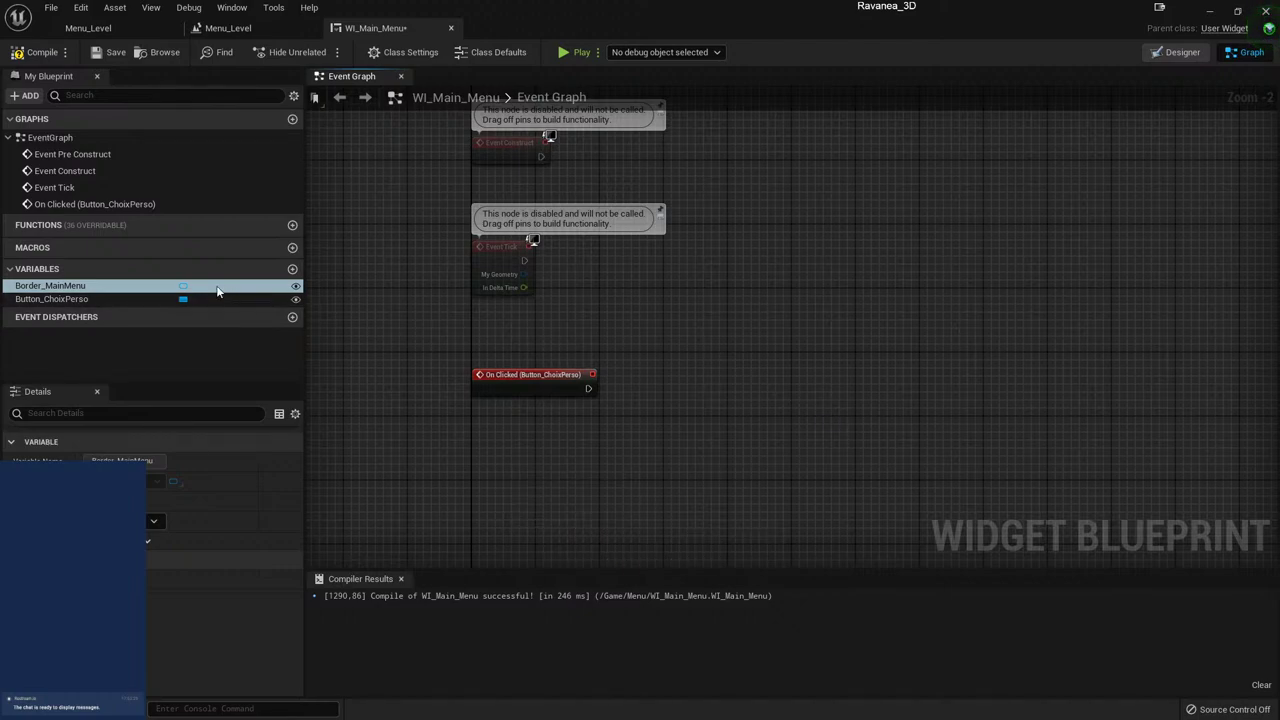
pyautogui.click(249, 289)
pyautogui.keyDown('ctrl'); pyautogui.moveTo(249, 294); pyautogui.dragTo(519, 444); pyautogui.keyUp('ctrl')
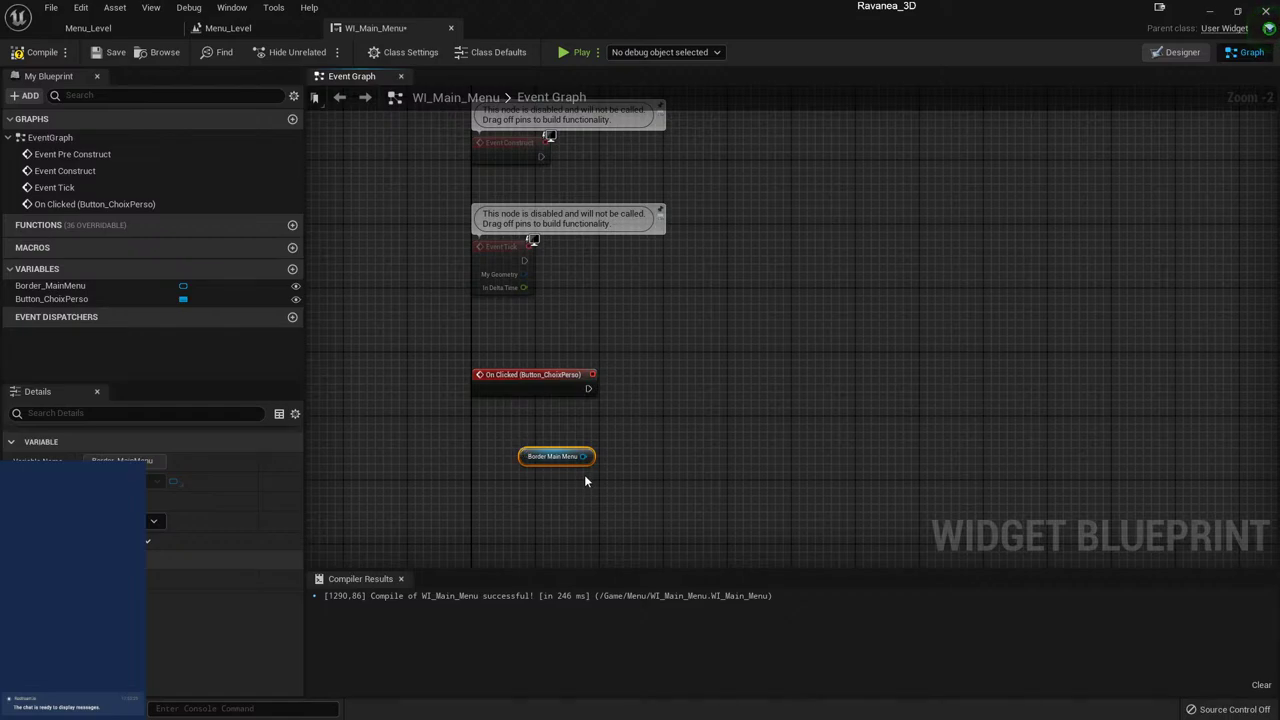
pyautogui.moveTo(637, 454); pyautogui.dragTo(621, 469, button='right')
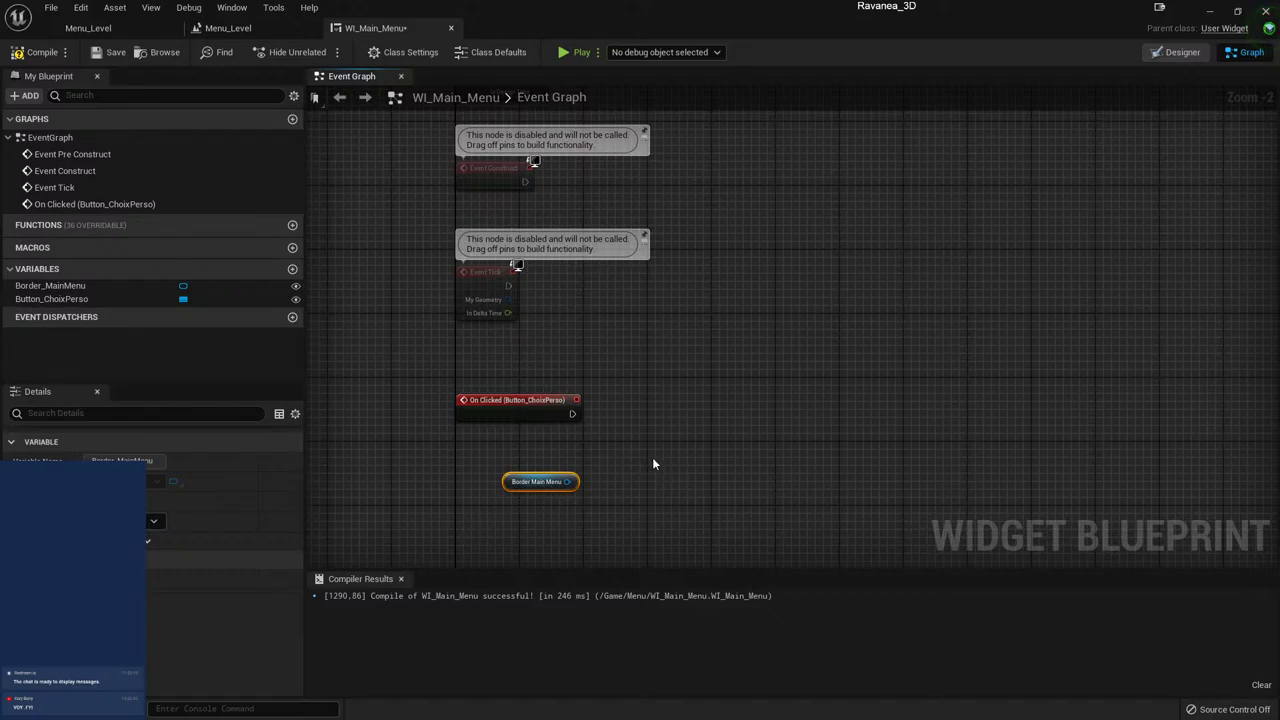
pyautogui.moveTo(653, 463); pyautogui.dragTo(607, 460, button='right')
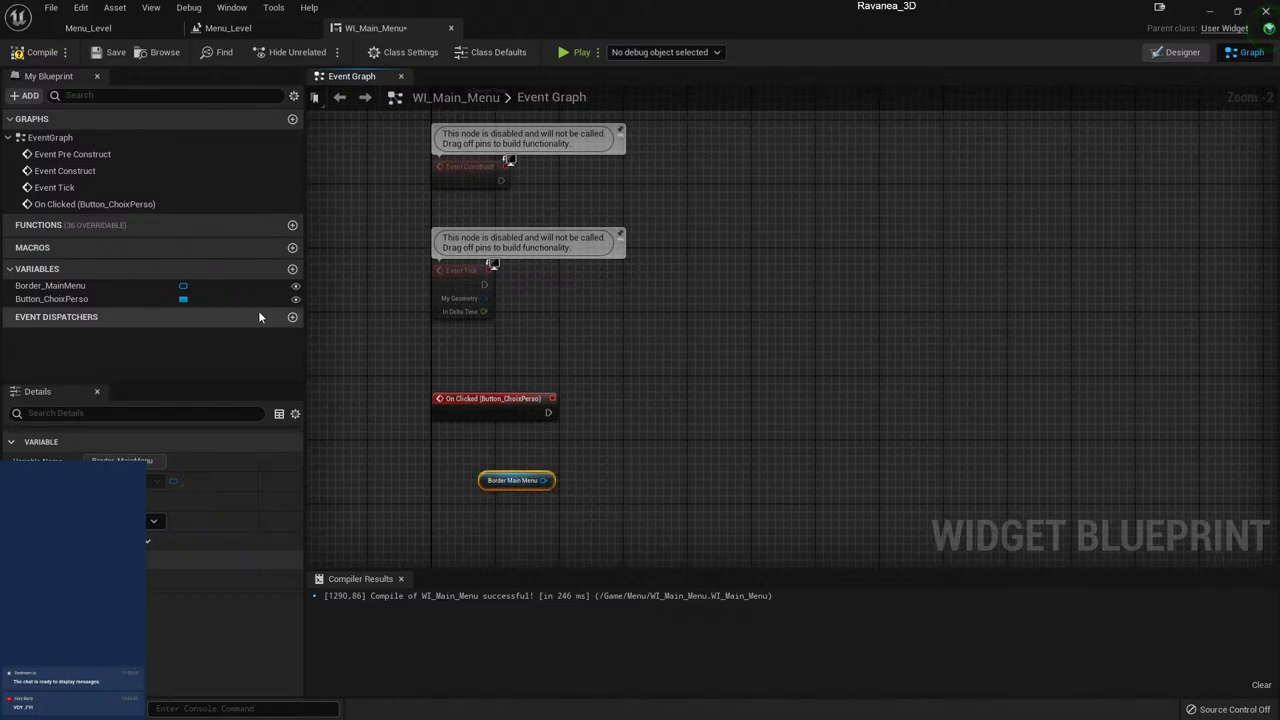
pyautogui.press('Delete')
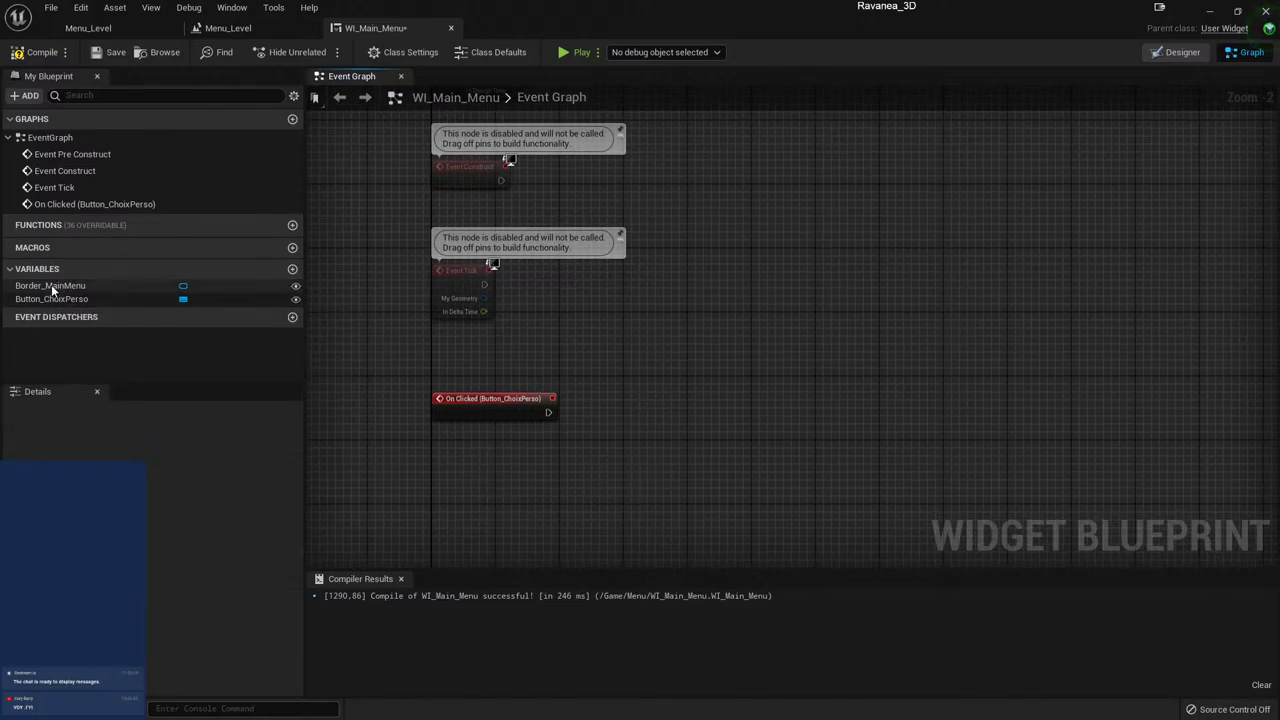
# - Add a Set Visibility node for Border_MainMenu, fired by the On Clicked event
pyautogui.moveTo(51, 285)
pyautogui.mouseDown()
pyautogui.moveTo(514, 485)
pyautogui.moveTo(523, 468)
pyautogui.moveTo(655, 450)
pyautogui.mouseUp()
pyautogui.write('visi')
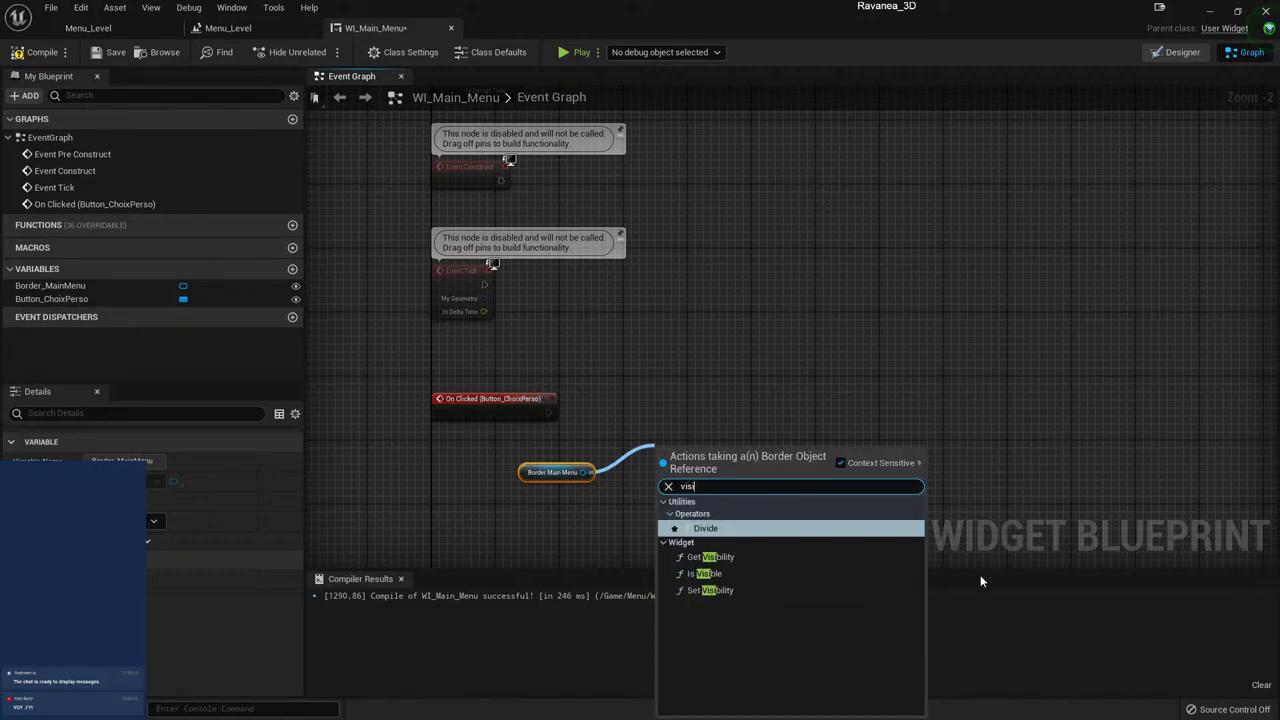
pyautogui.click(721, 594)
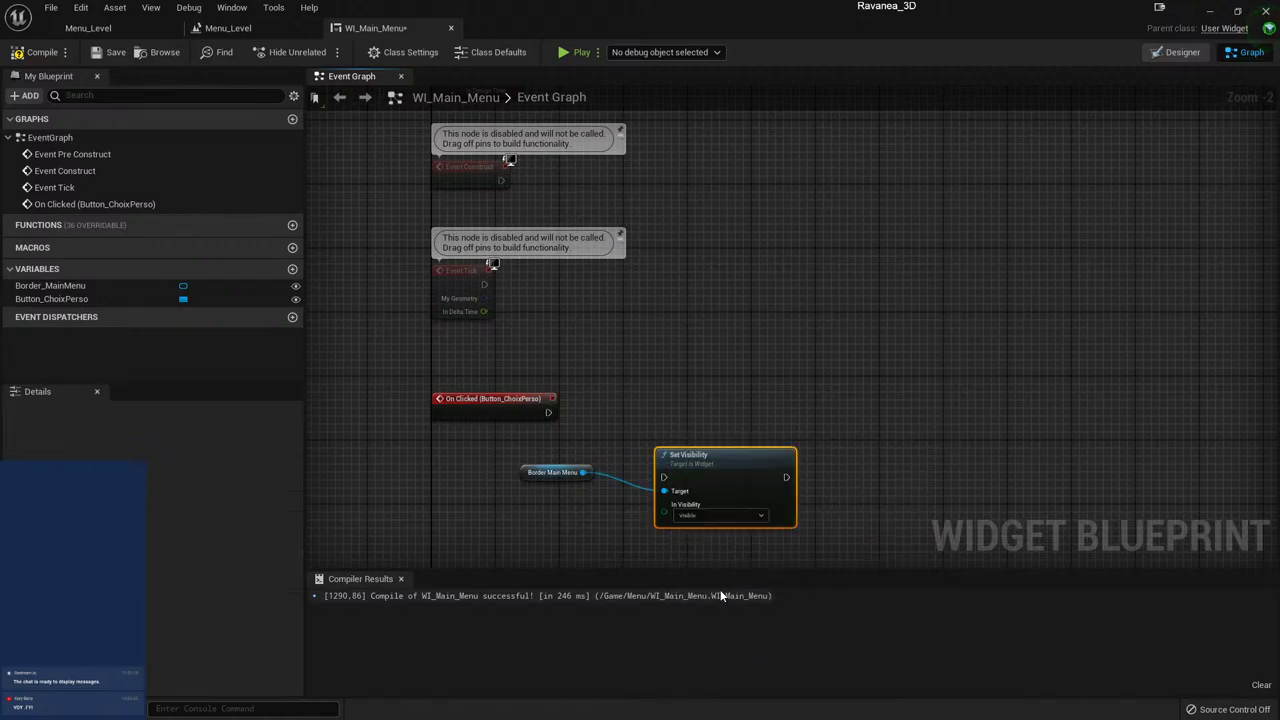
pyautogui.moveTo(720, 462); pyautogui.dragTo(706, 411)
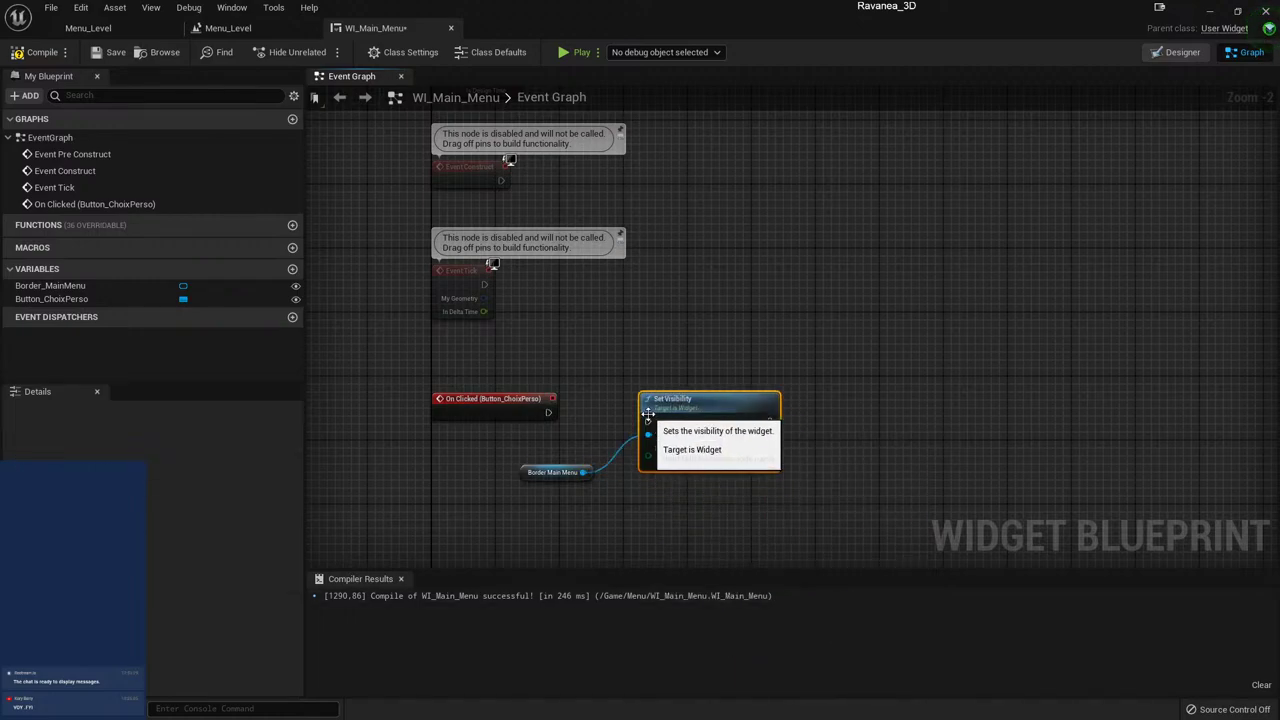
pyautogui.moveTo(548, 412)
pyautogui.mouseDown()
pyautogui.moveTo(672, 433)
pyautogui.moveTo(648, 420)
pyautogui.mouseUp()
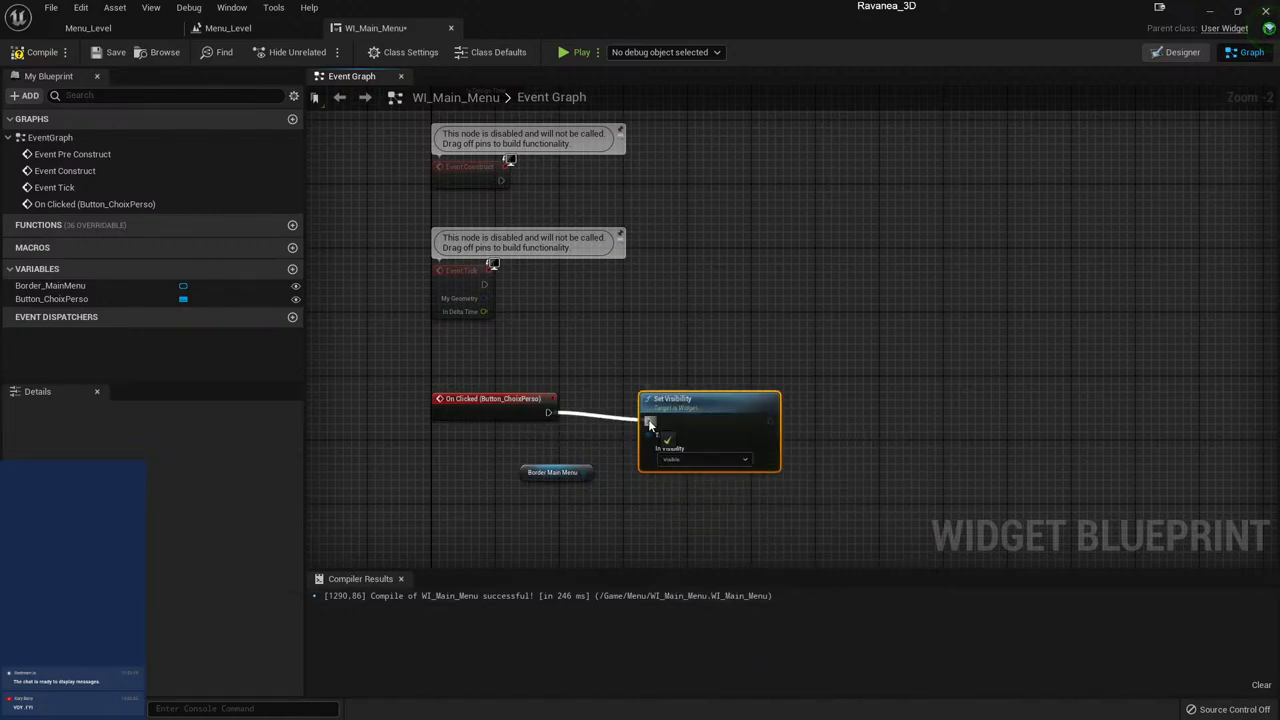
pyautogui.moveTo(585, 472); pyautogui.dragTo(648, 434)
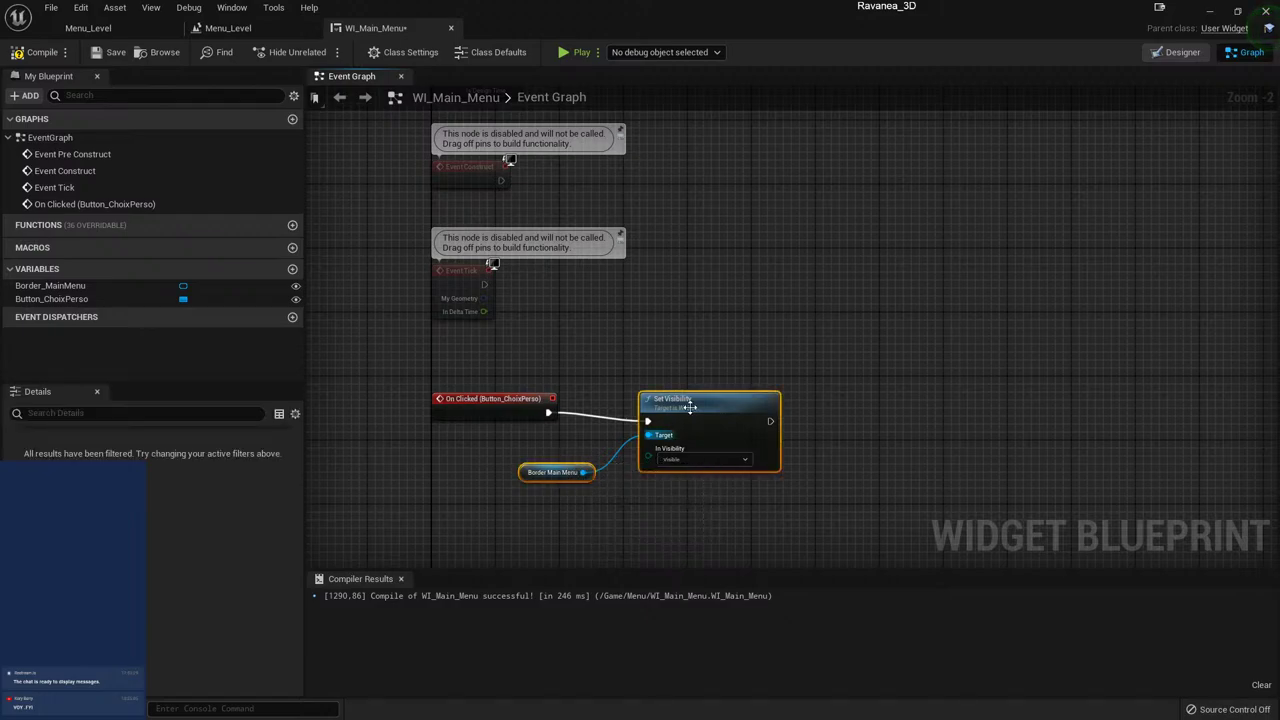
pyautogui.click(688, 558)
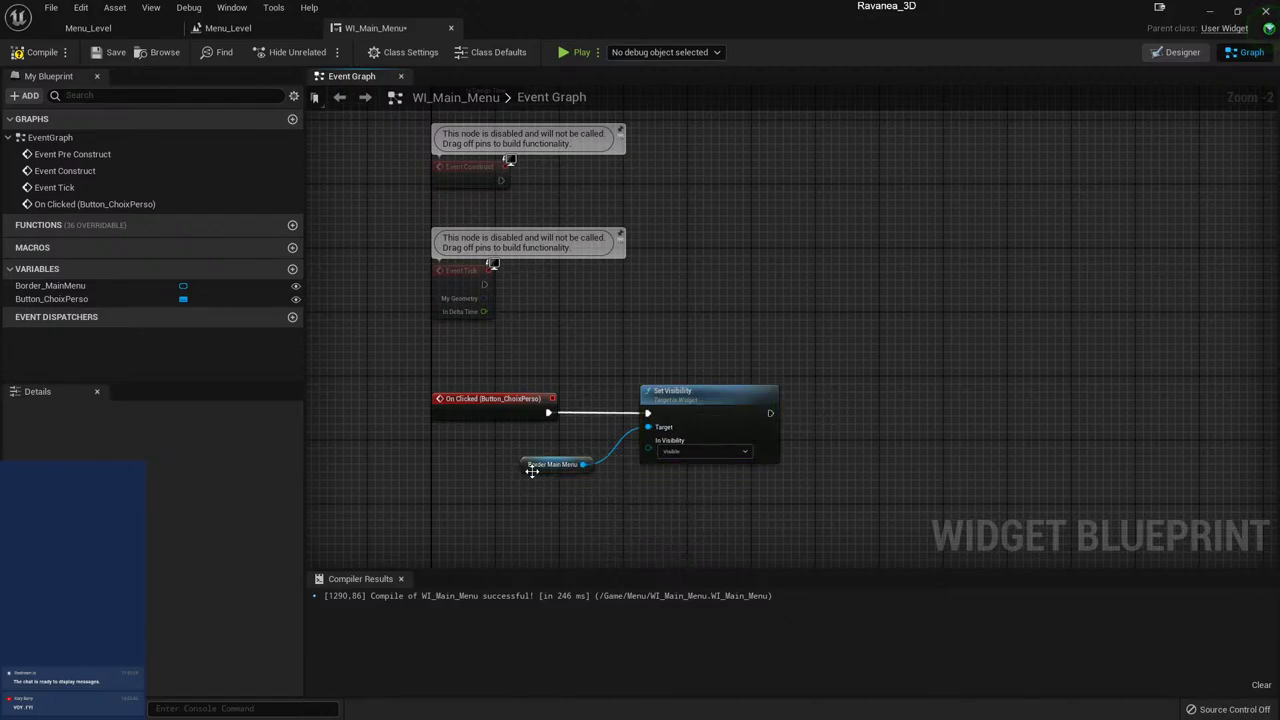
pyautogui.moveTo(531, 472); pyautogui.dragTo(538, 456)
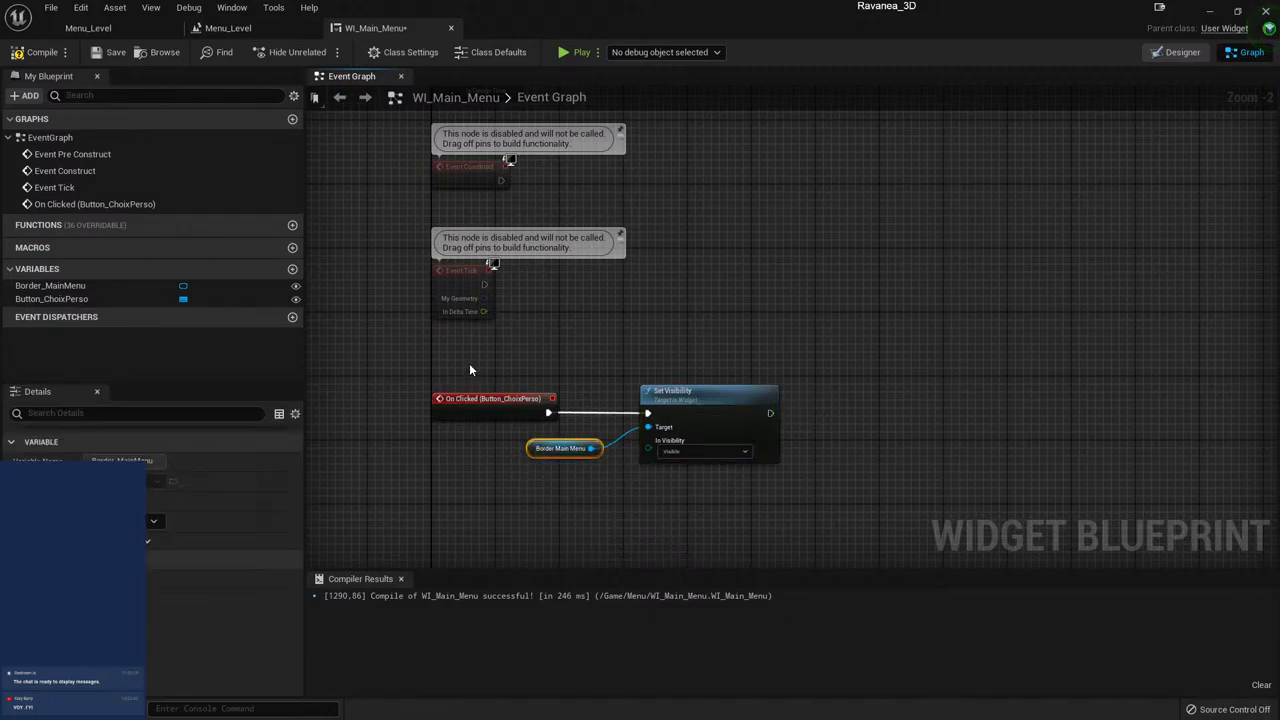
# - Set In Visibility to Hidden, compile and save, then launch a play preview
pyautogui.moveTo(469, 363); pyautogui.dragTo(420, 463)
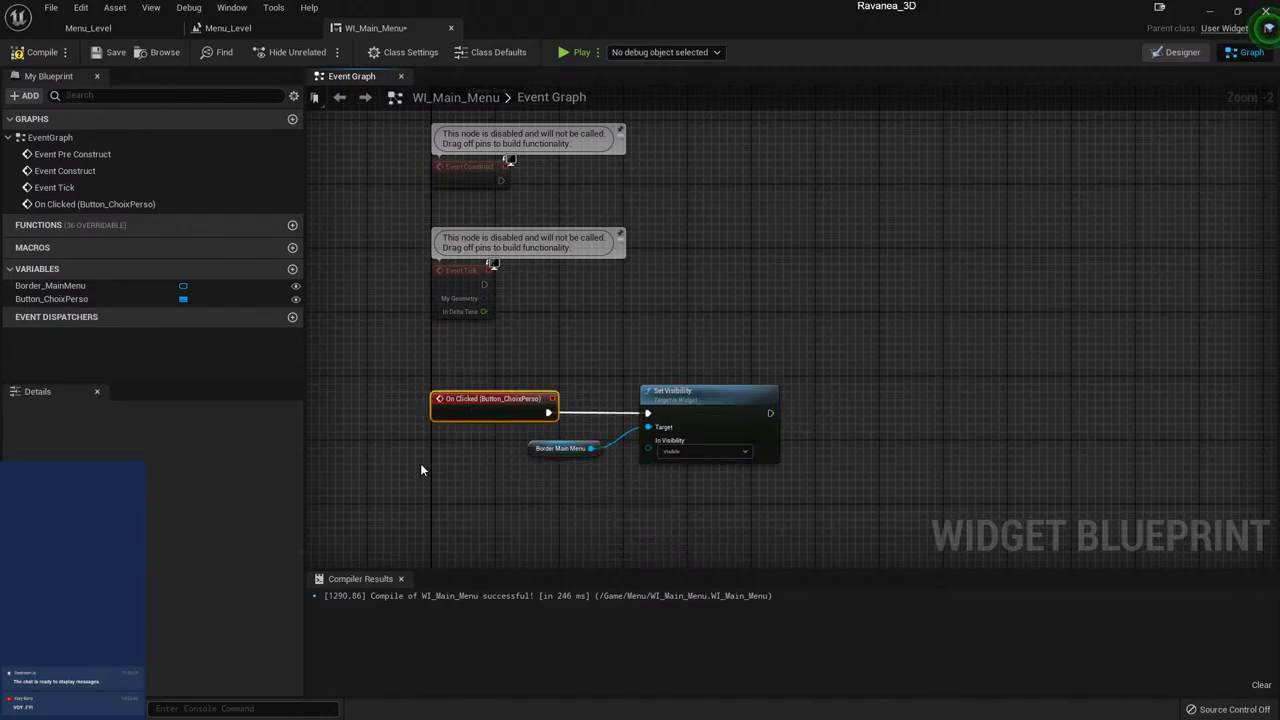
pyautogui.click(700, 451)
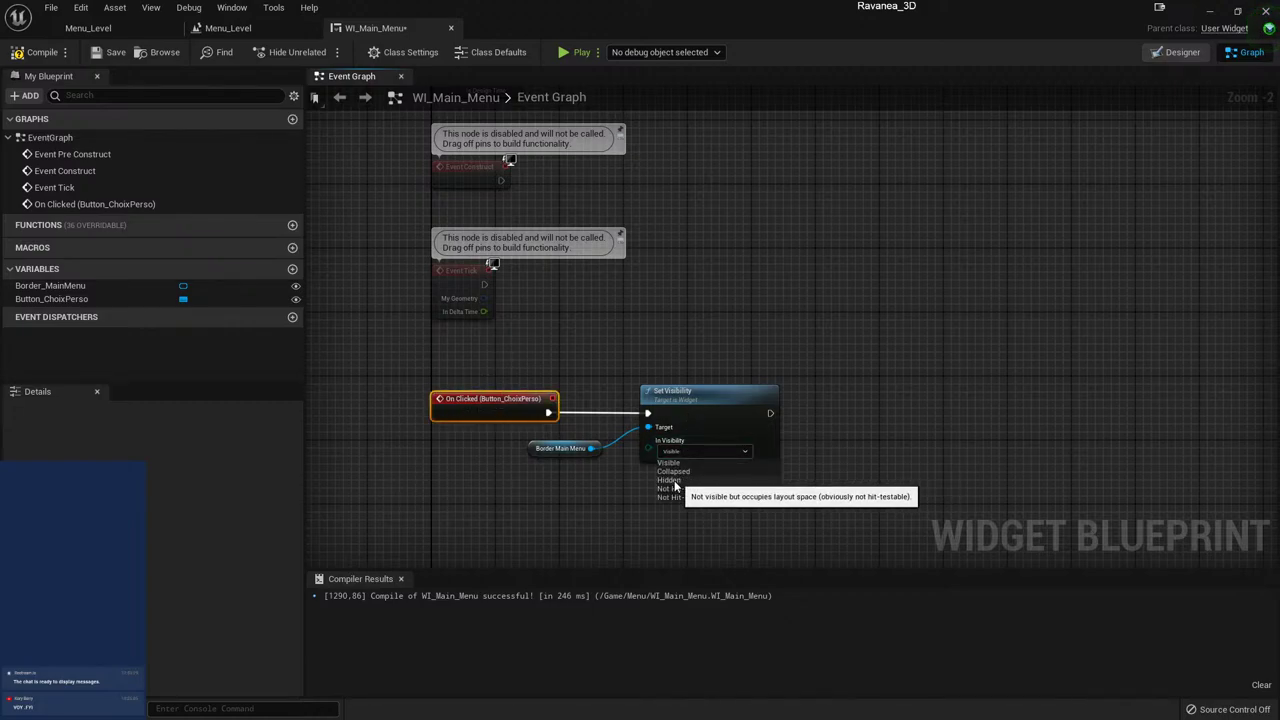
pyautogui.click(674, 482)
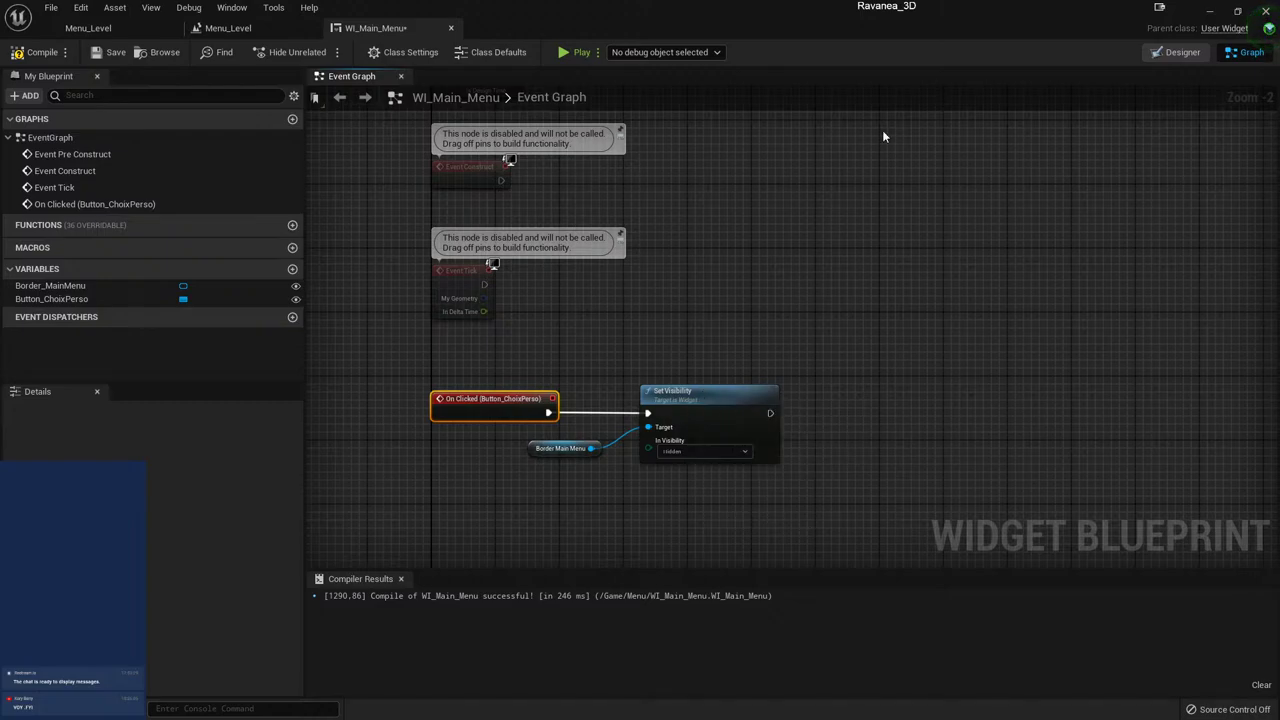
pyautogui.click(55, 58)
pyautogui.click(570, 50)
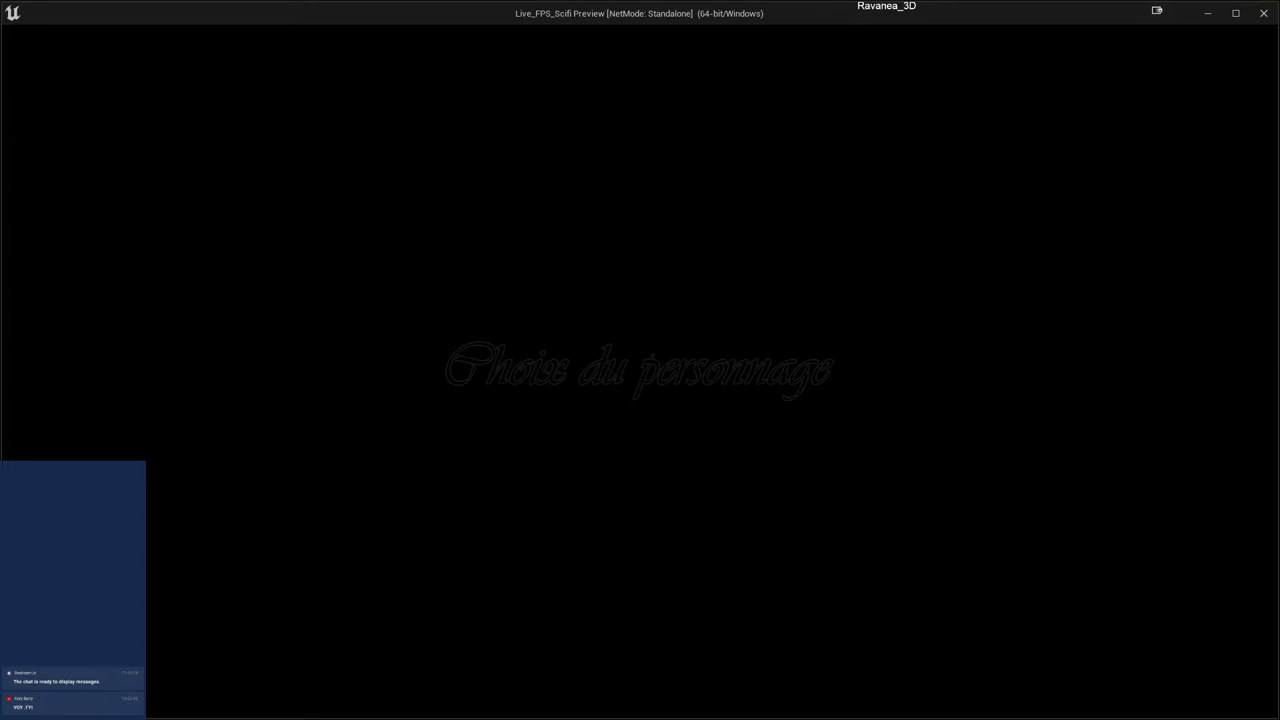
pyautogui.press('Escape')
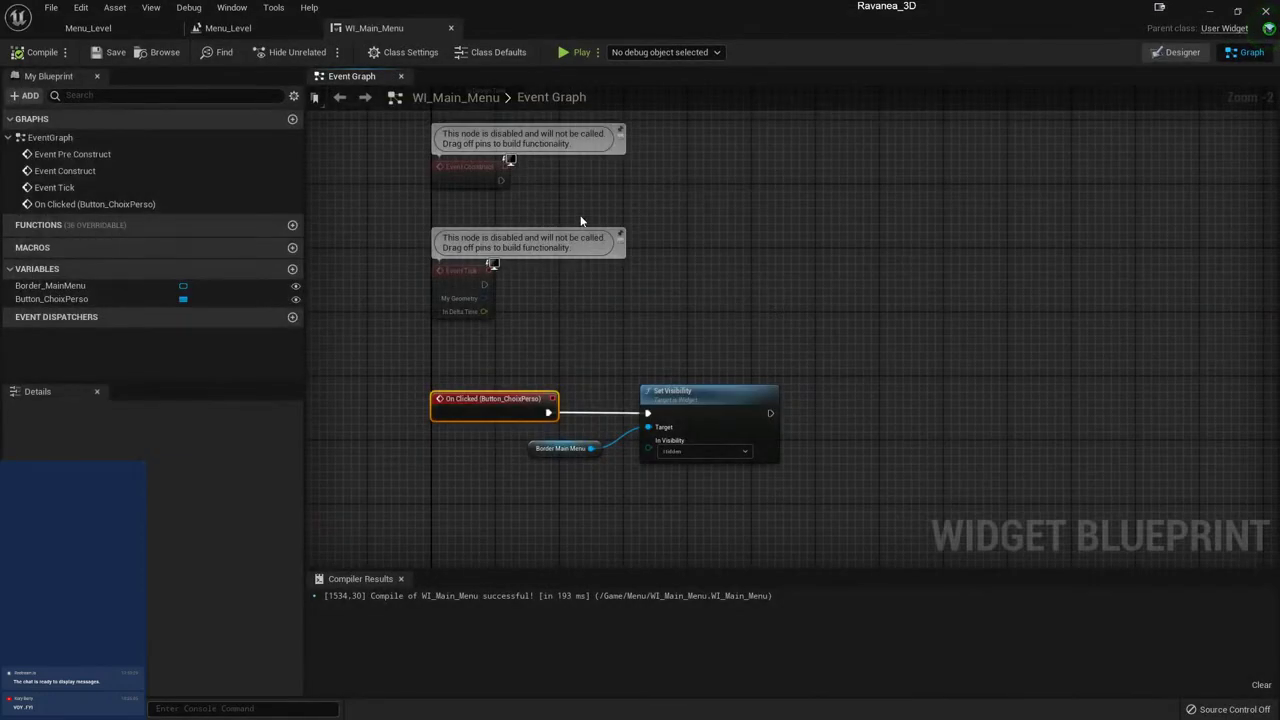
# - Add a Set Show Mouse Cursor node after Event Construct, with Show Mouse Cursor ticked
pyautogui.moveTo(581, 220); pyautogui.dragTo(578, 371, button='right')
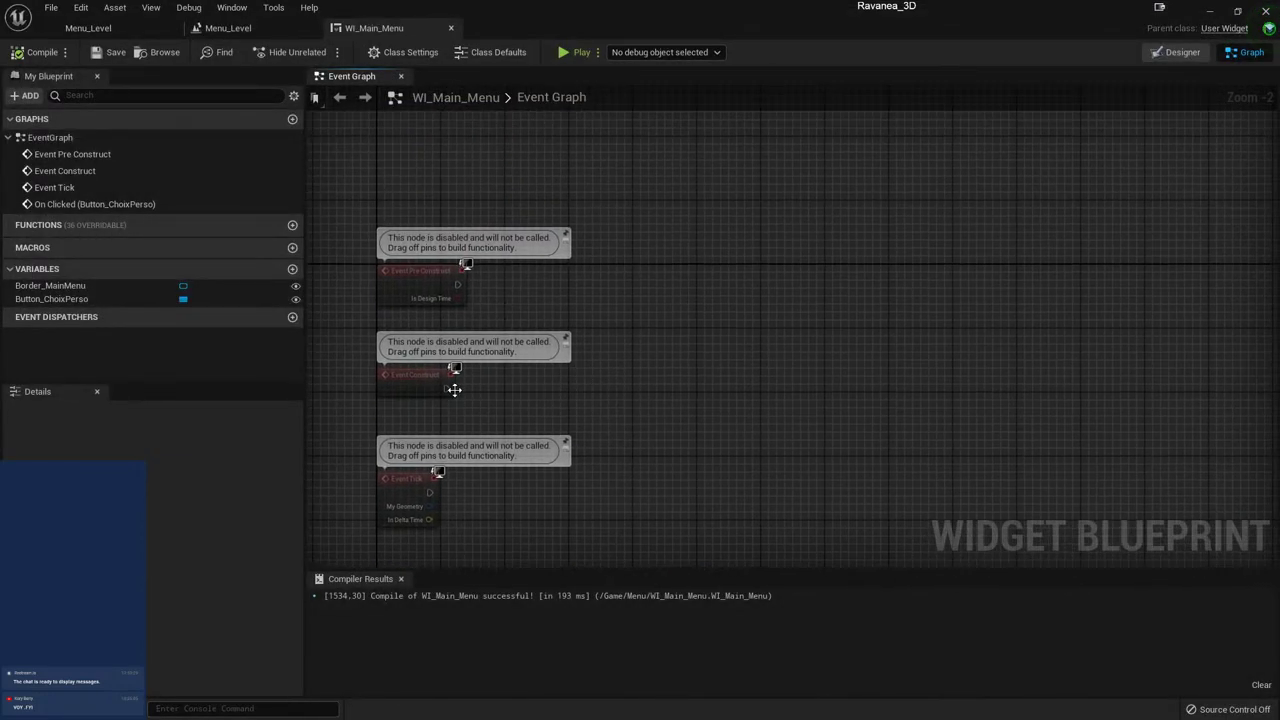
pyautogui.moveTo(447, 388); pyautogui.dragTo(586, 371)
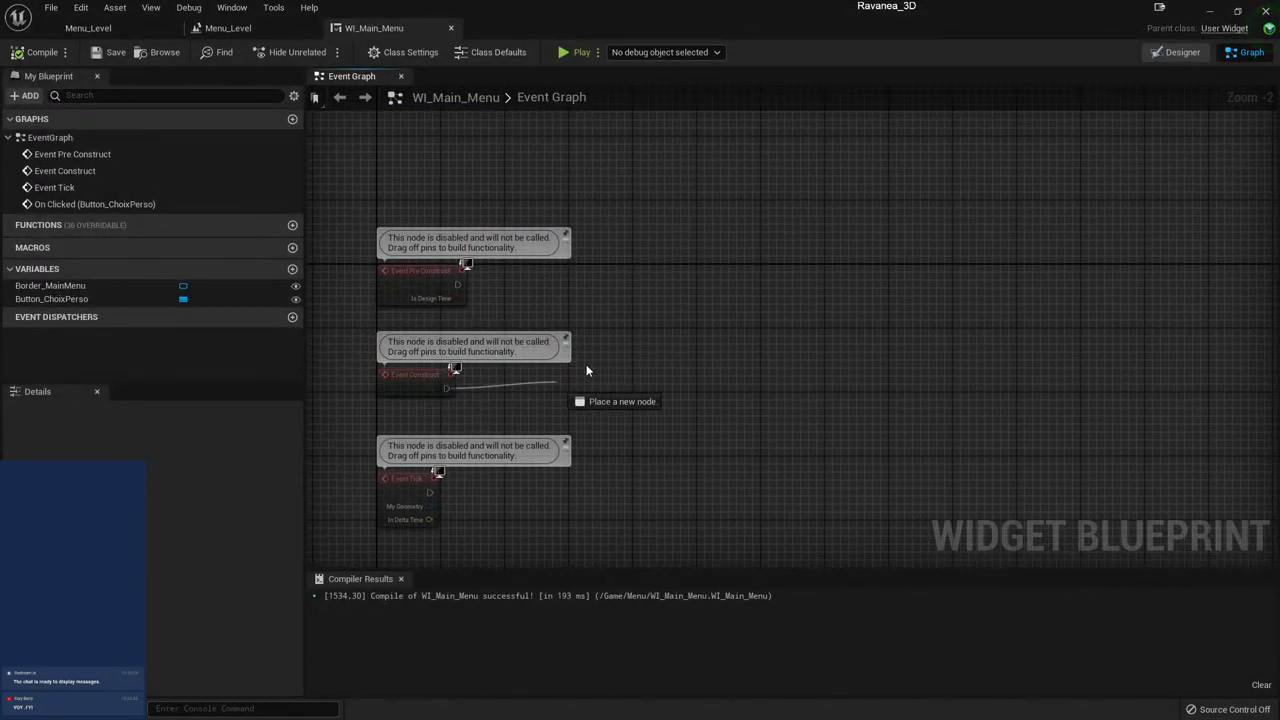
pyautogui.moveTo(586, 371); pyautogui.dragTo(568, 388)
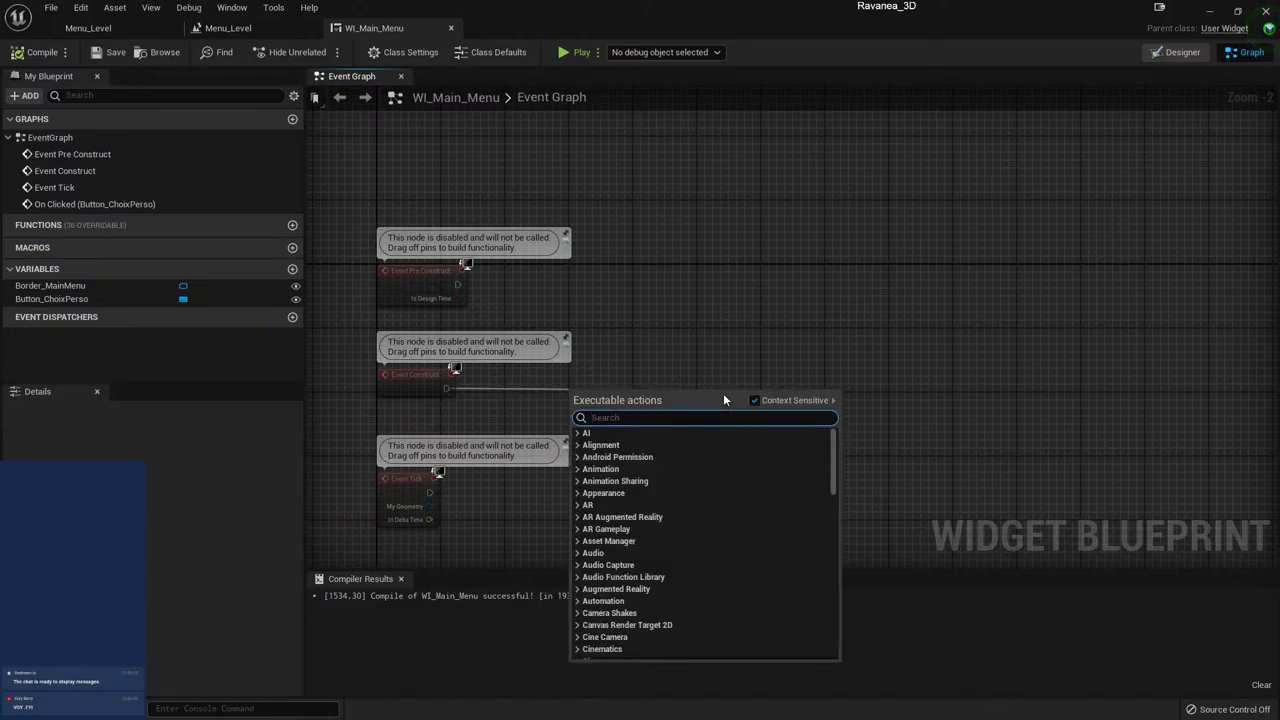
pyautogui.write('show')
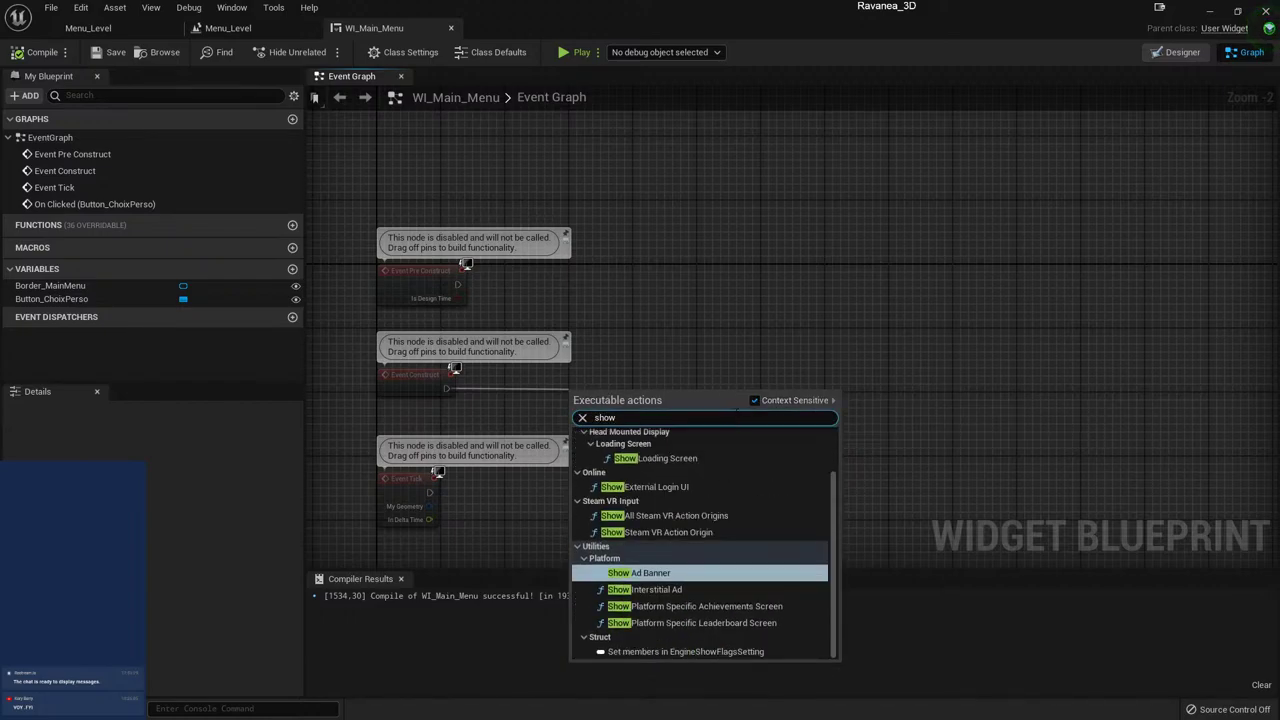
pyautogui.write(' mouse')
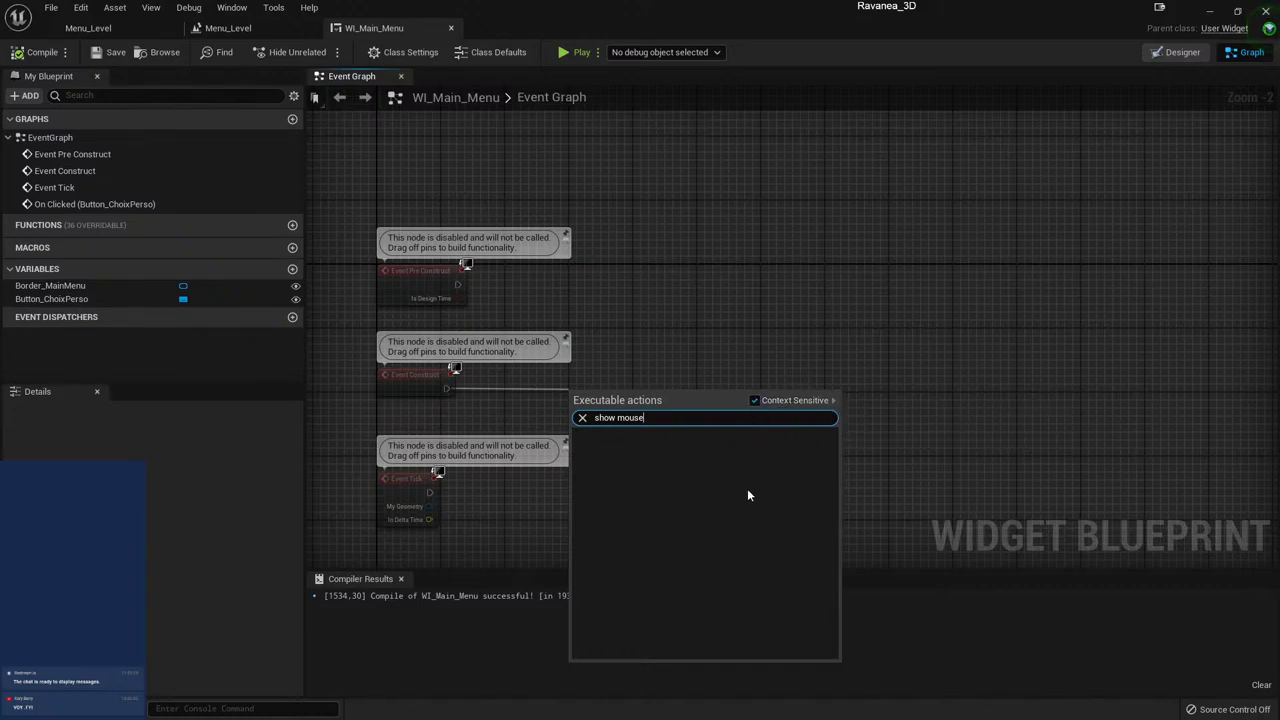
pyautogui.click(755, 401)
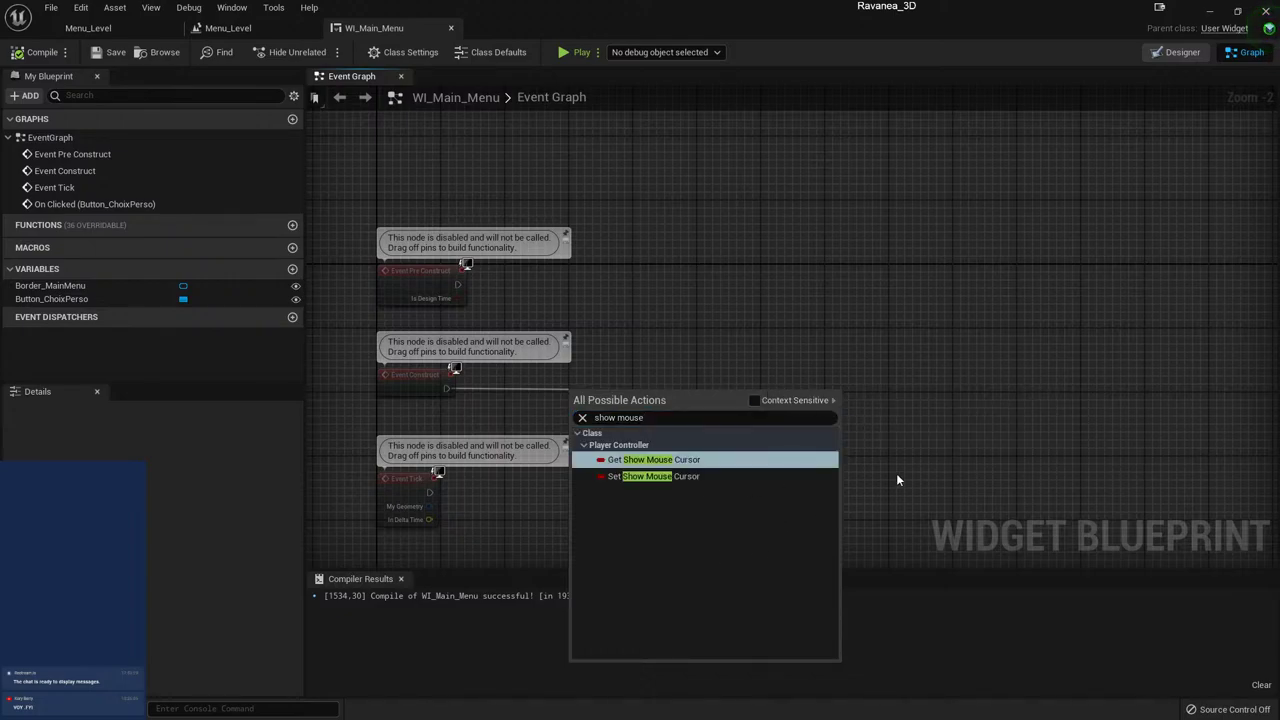
pyautogui.click(656, 477)
pyautogui.moveTo(643, 410); pyautogui.dragTo(628, 395)
pyautogui.click(672, 420)
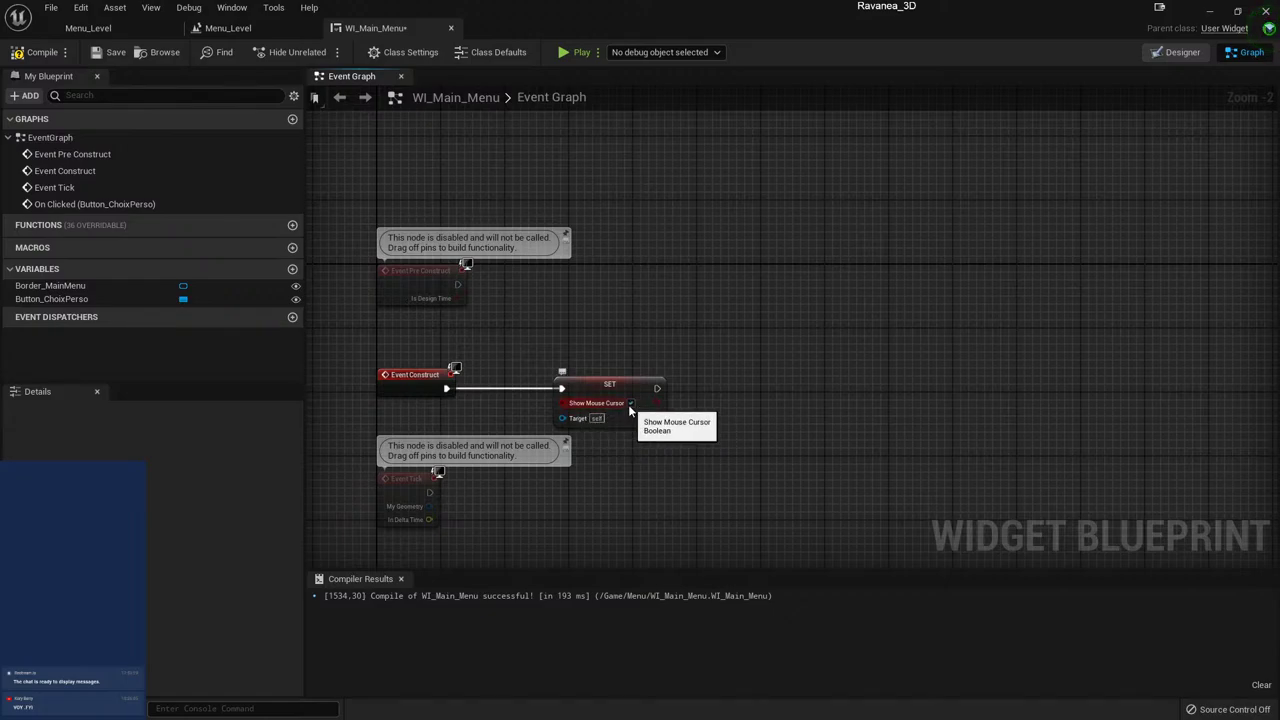
# - Wire a Get Player Controller node into the SET node's Target pin
pyautogui.moveTo(562, 418)
pyautogui.mouseDown()
pyautogui.moveTo(529, 426)
pyautogui.moveTo(537, 442)
pyautogui.mouseUp()
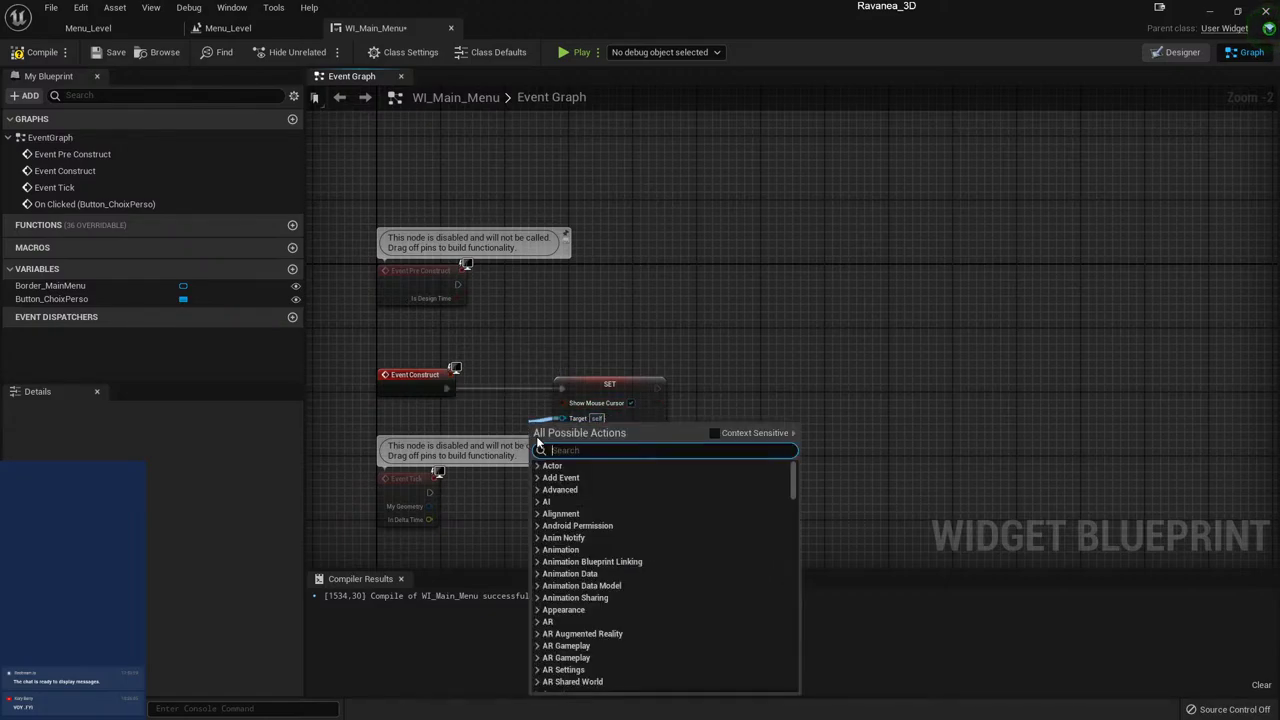
pyautogui.write('contr')
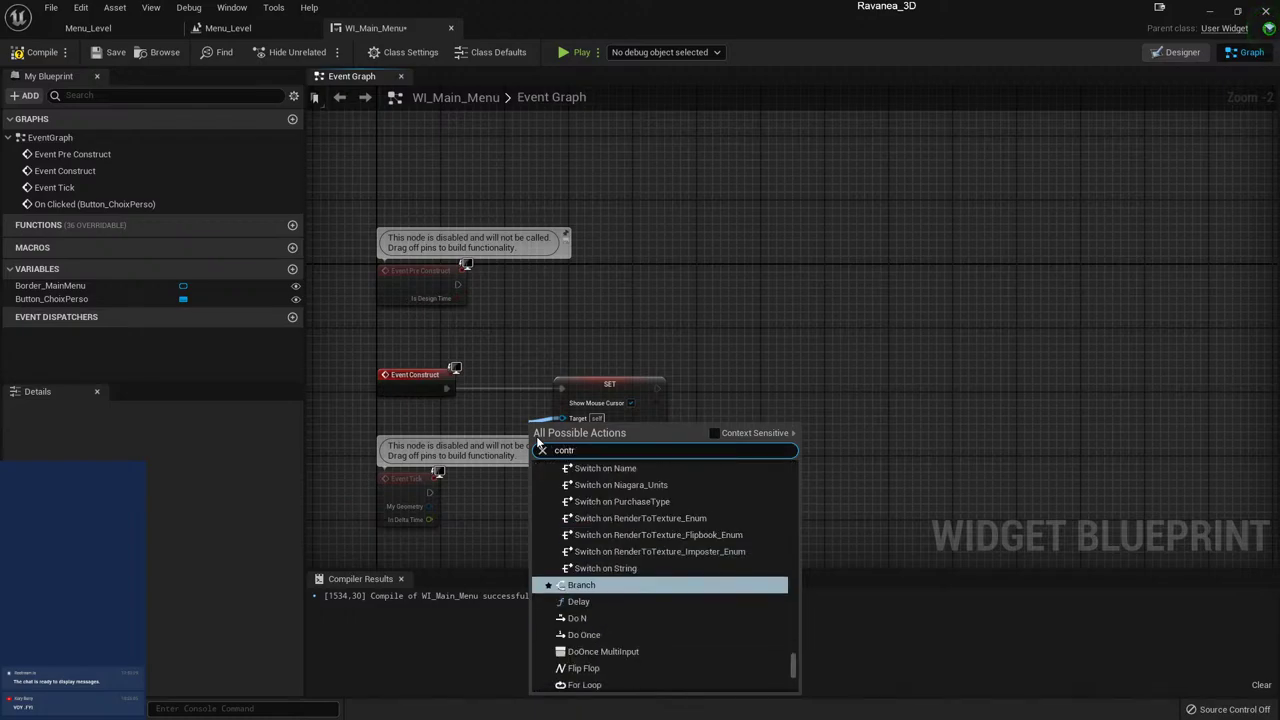
pyautogui.click(713, 433)
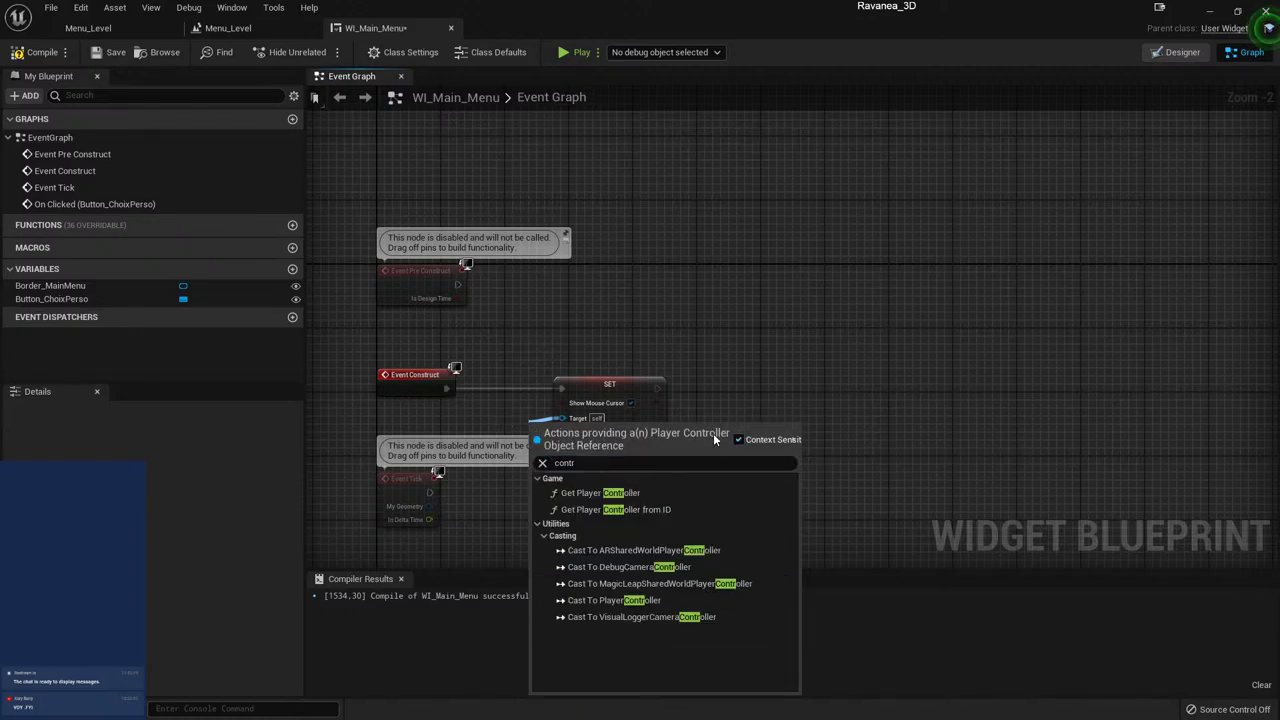
pyautogui.click(632, 492)
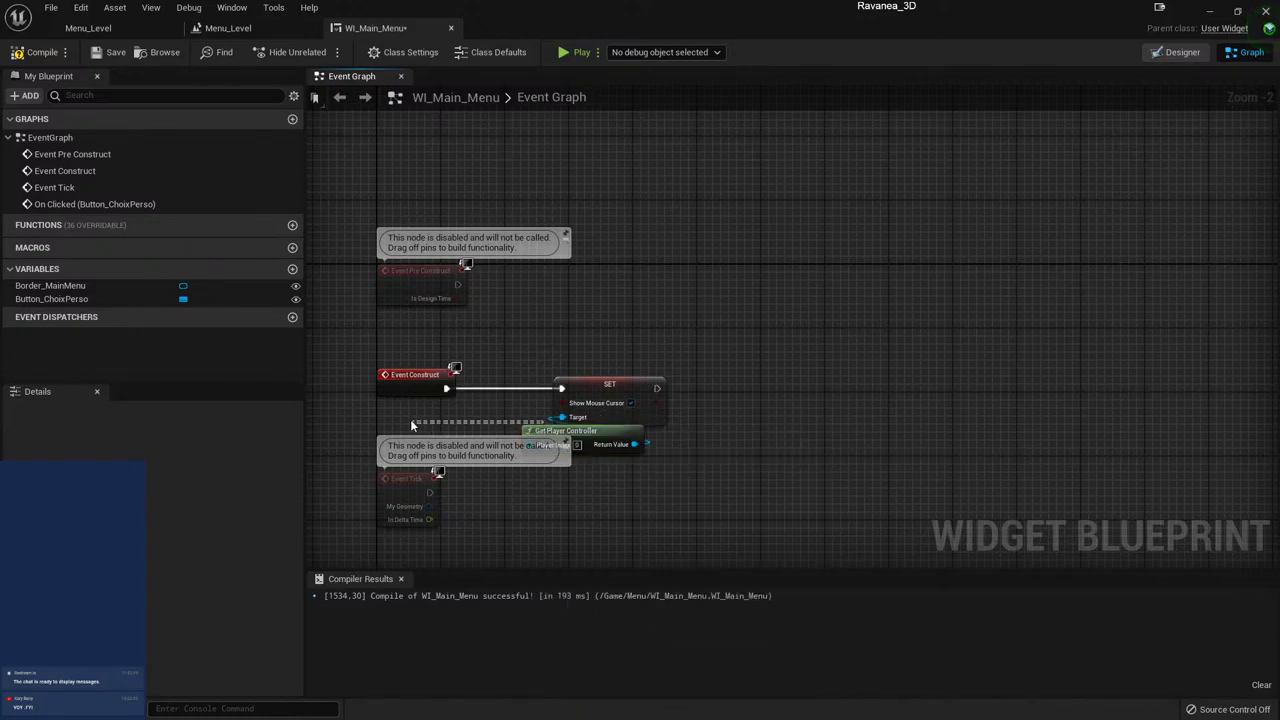
pyautogui.moveTo(538, 433); pyautogui.dragTo(440, 417)
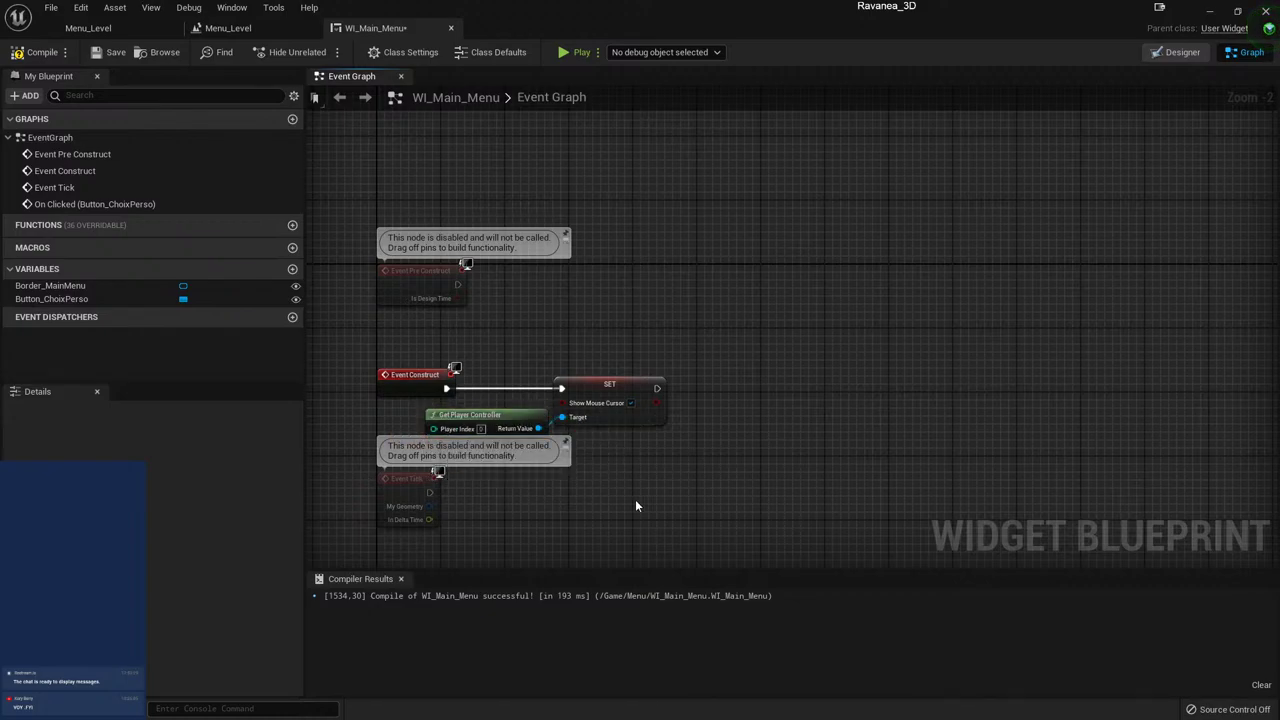
# - Delete the unused Event Tick and Event Pre Construct nodes and compile
pyautogui.moveTo(635, 499); pyautogui.dragTo(260, 518)
pyautogui.press('Delete')
pyautogui.click(490, 290)
pyautogui.press('Delete')
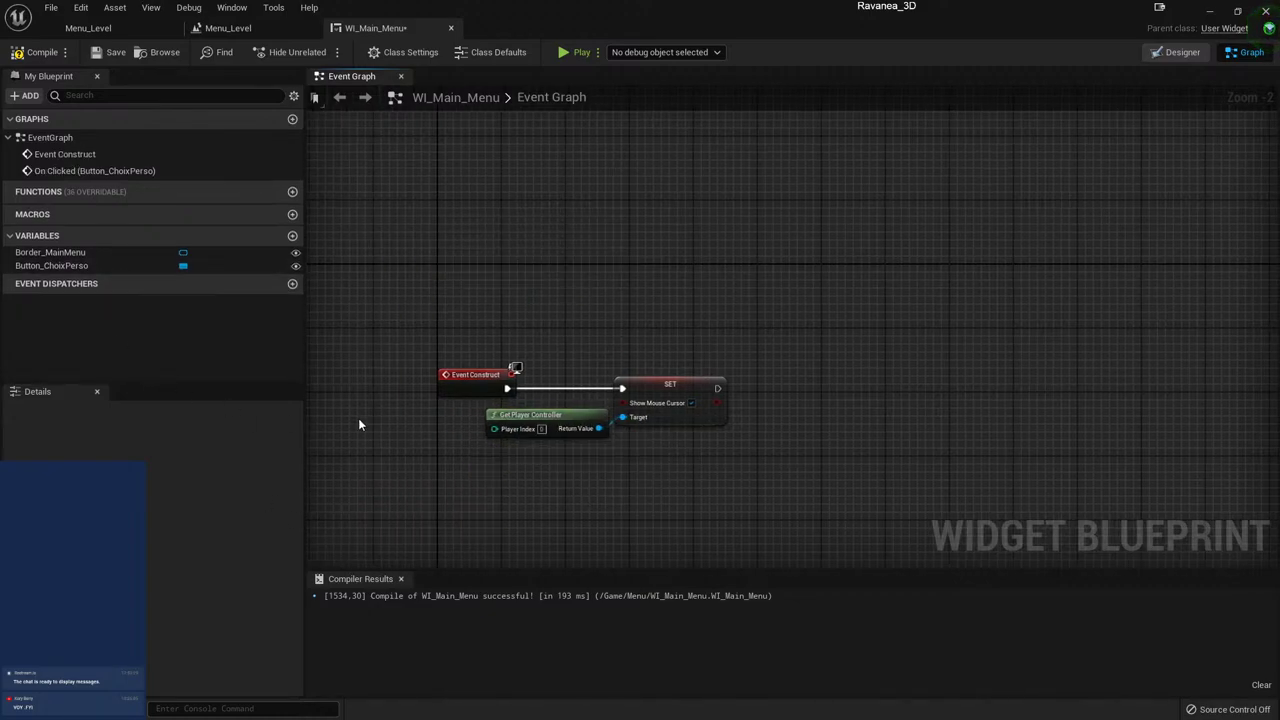
pyautogui.click(40, 52)
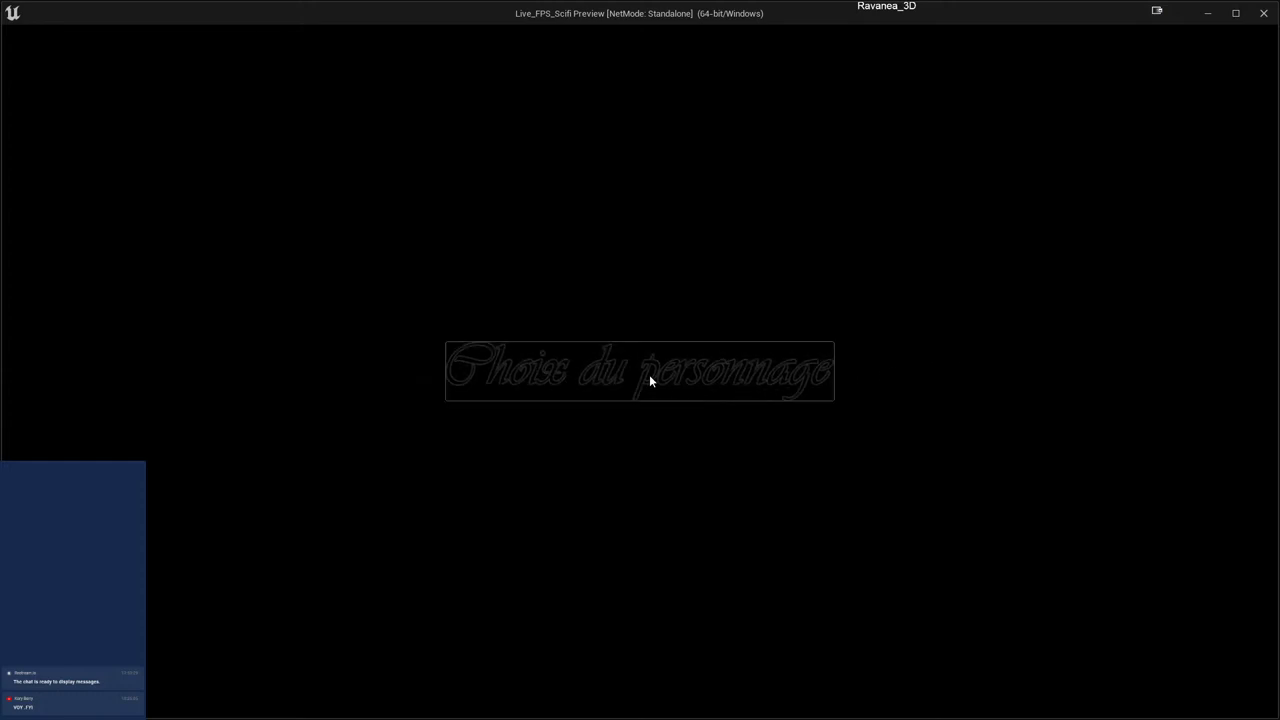
pyautogui.click(591, 375)
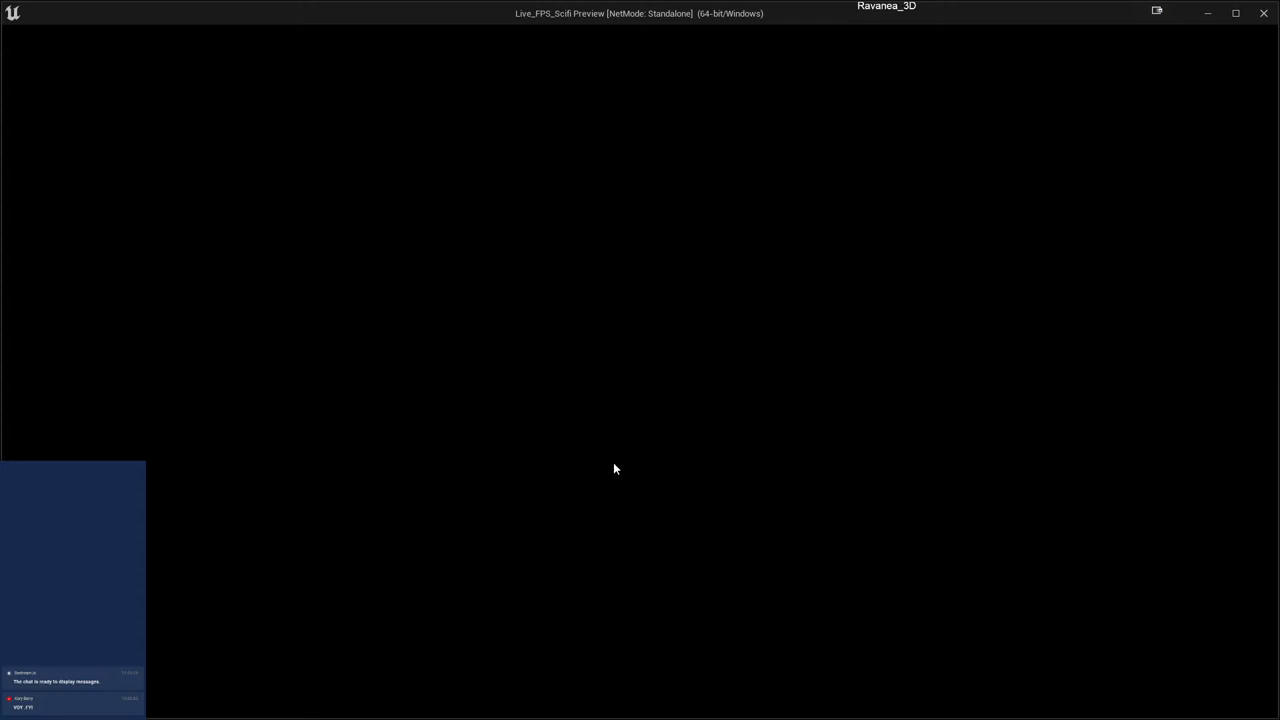
pyautogui.click(1265, 13)
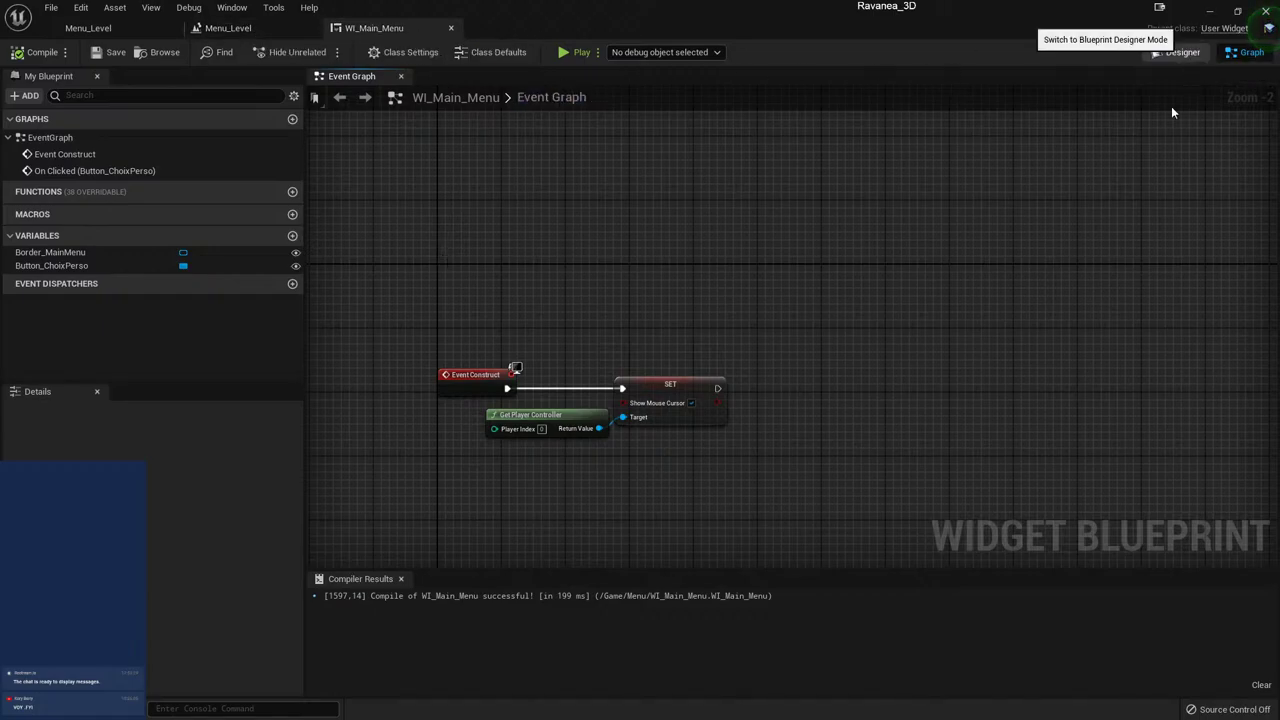
# - In the Designer, hide Border_MainMenu, then show it again
pyautogui.click(1178, 52)
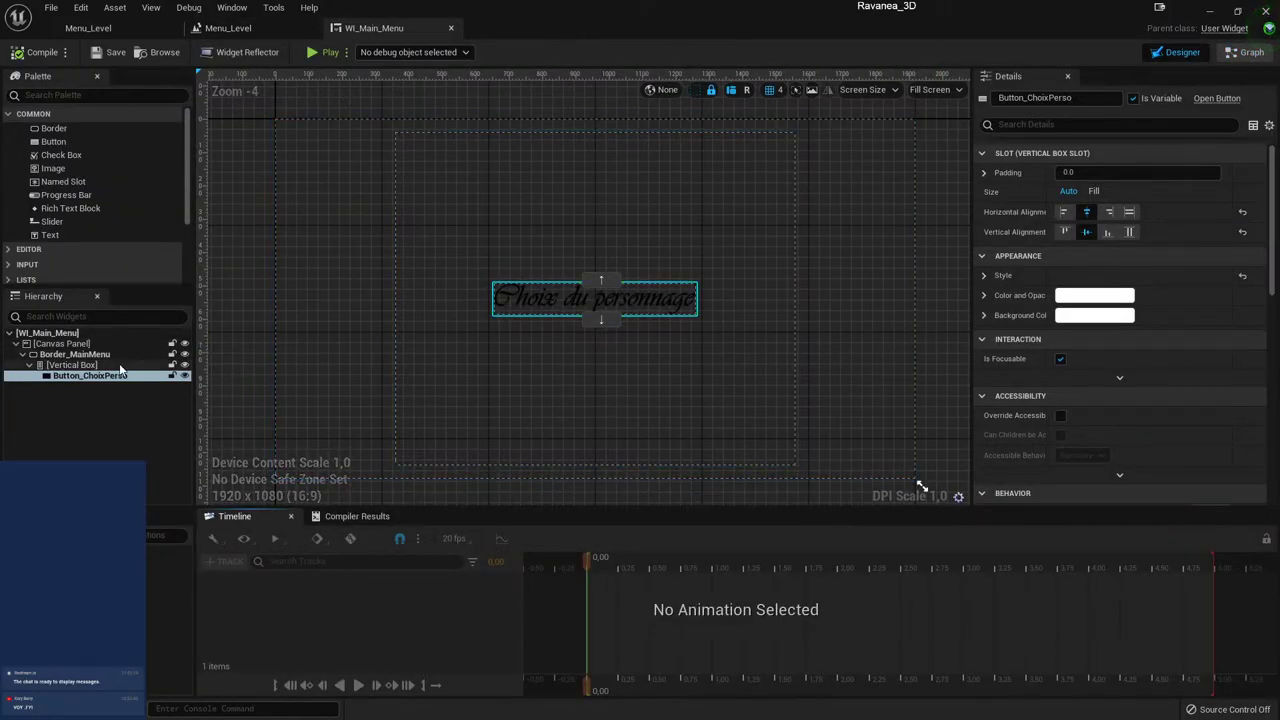
pyautogui.click(185, 355)
pyautogui.click(185, 355)
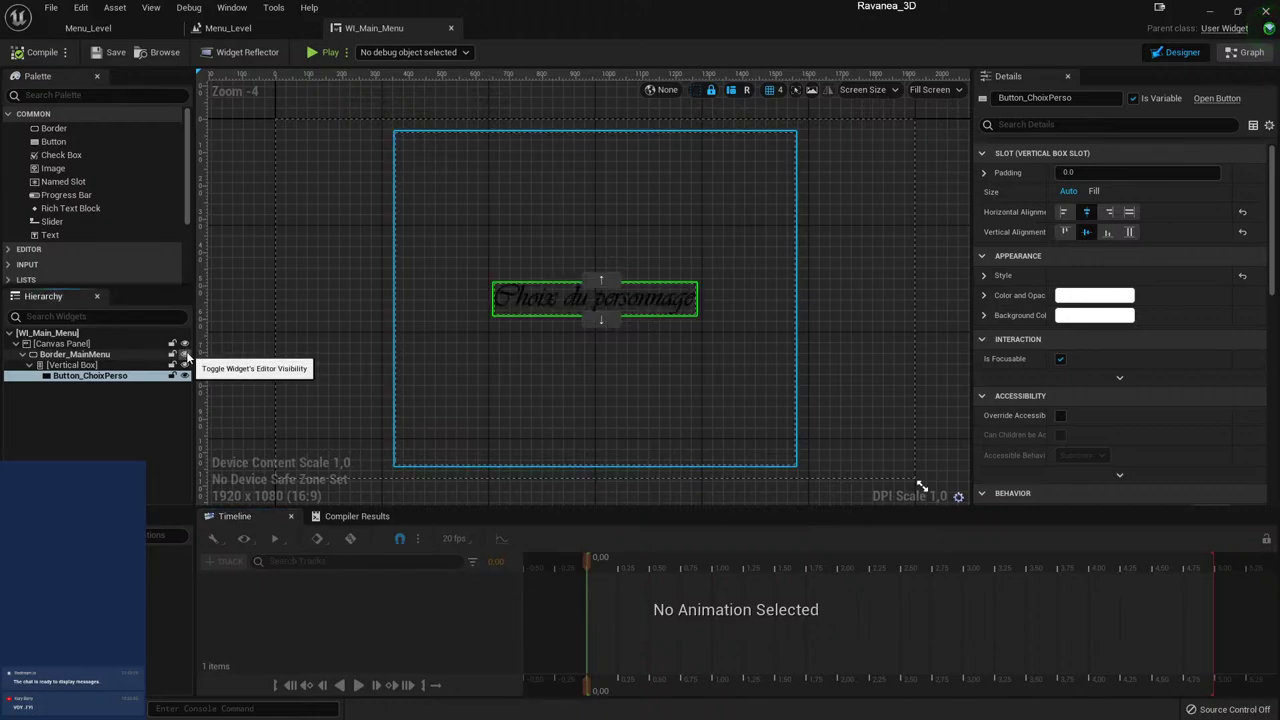
# - Duplicate Border_MainMenu as Border_MainMenu_1 and place it at position 0,0
pyautogui.click(95, 354)
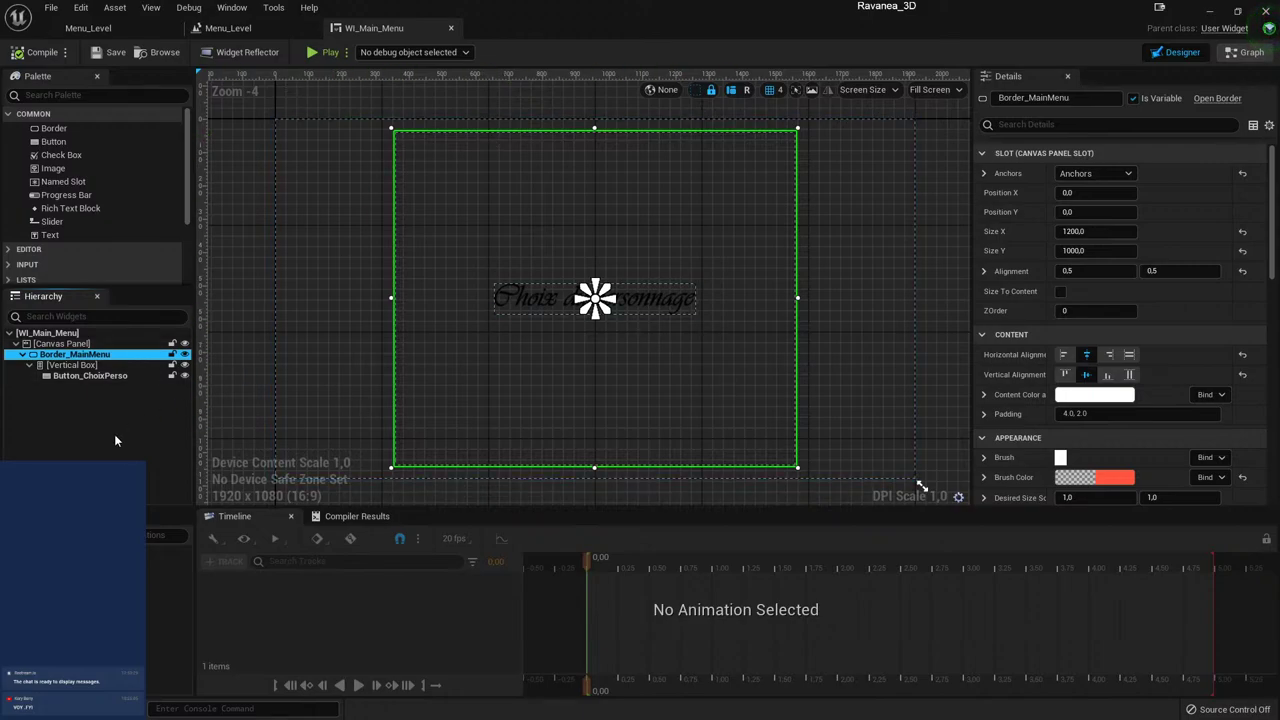
pyautogui.hotkey('ctrl', 'd')
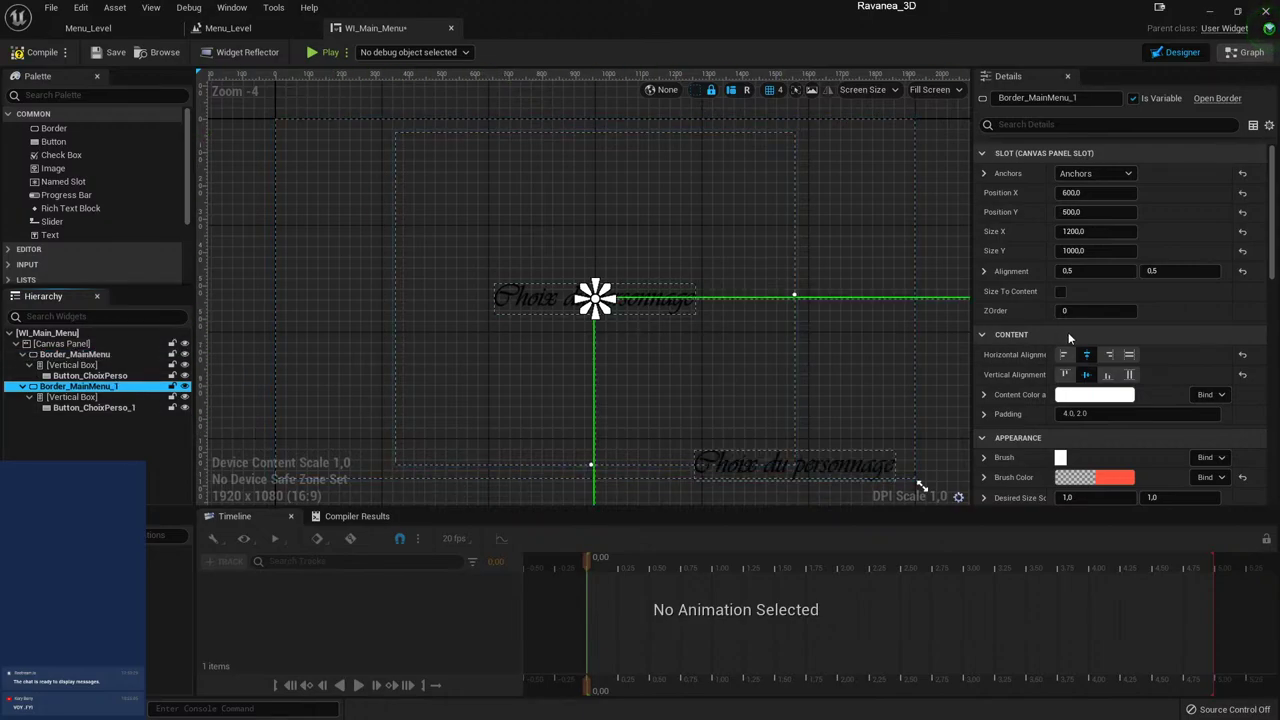
pyautogui.click(1096, 193)
pyautogui.write('0')
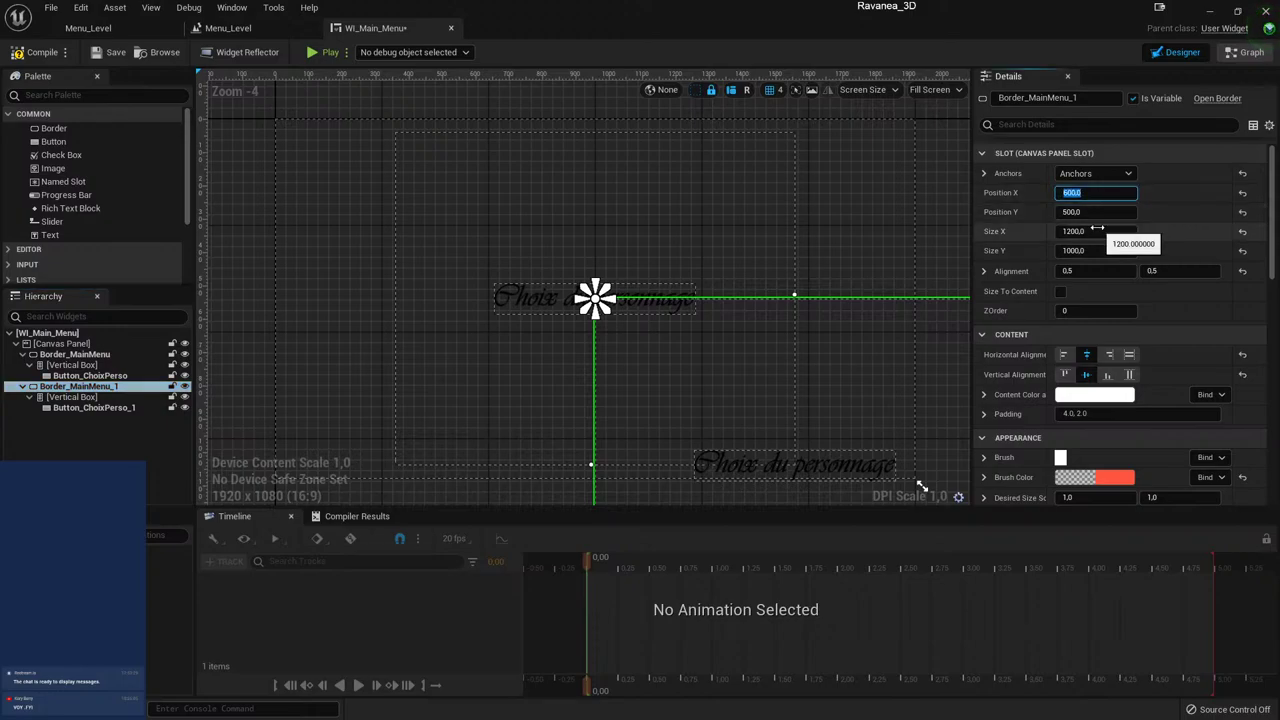
pyautogui.write('0')
pyautogui.press('Return')
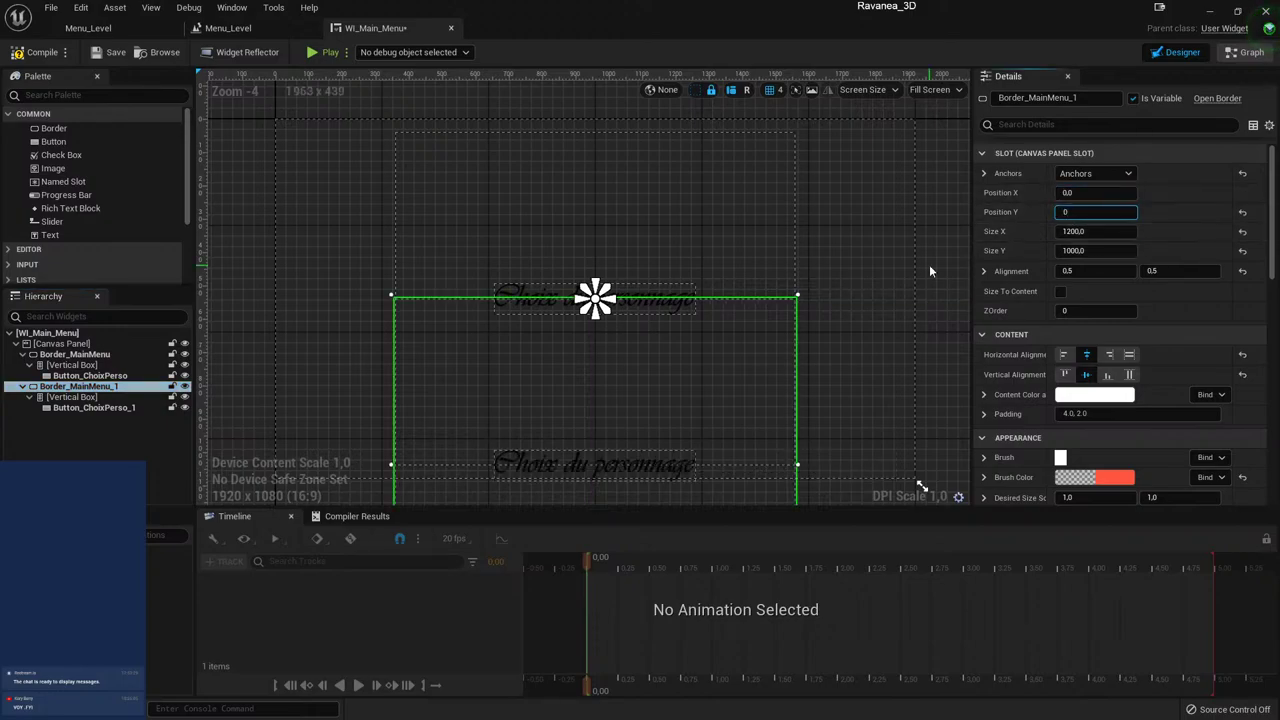
pyautogui.click(929, 264)
pyautogui.click(80, 386)
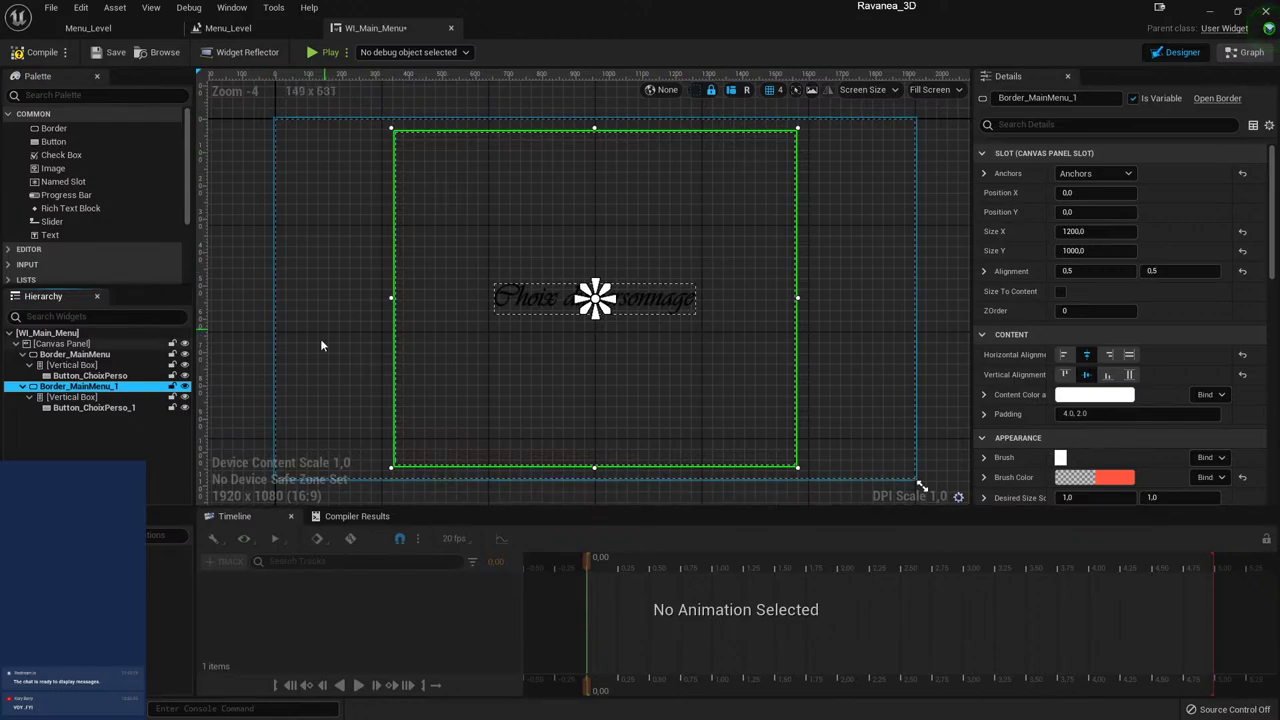
pyautogui.click(184, 346)
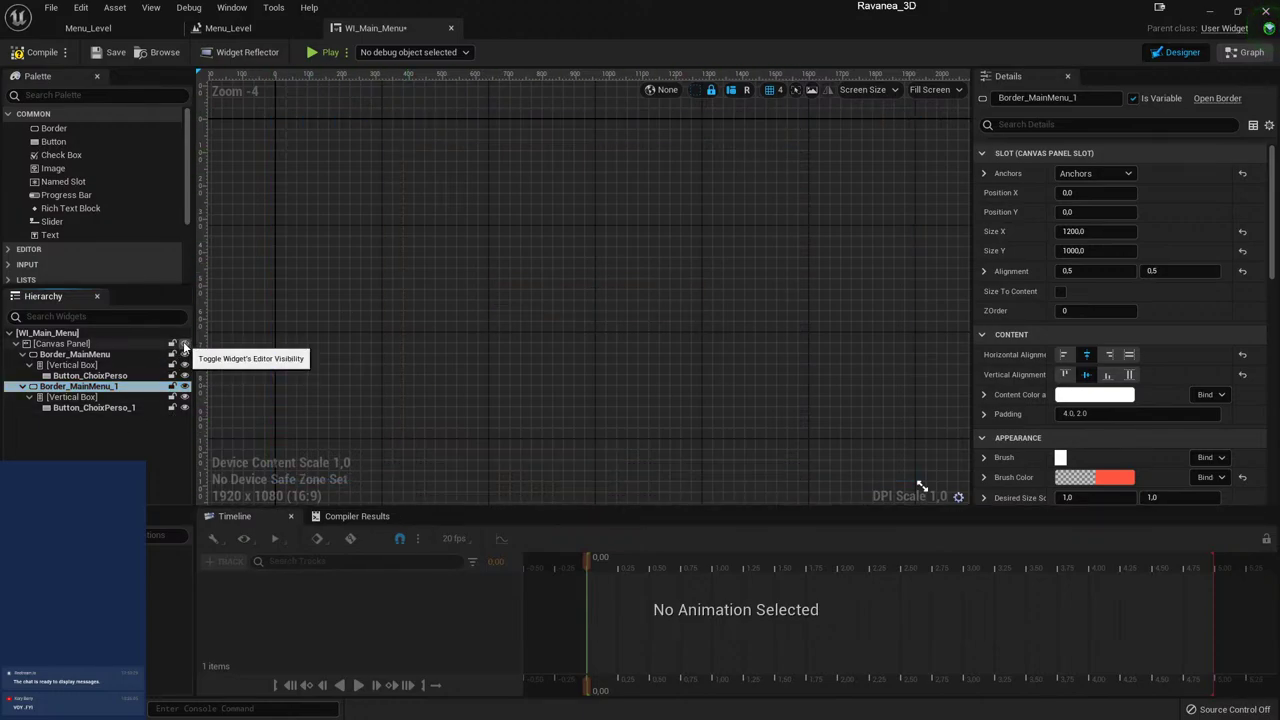
pyautogui.click(108, 390)
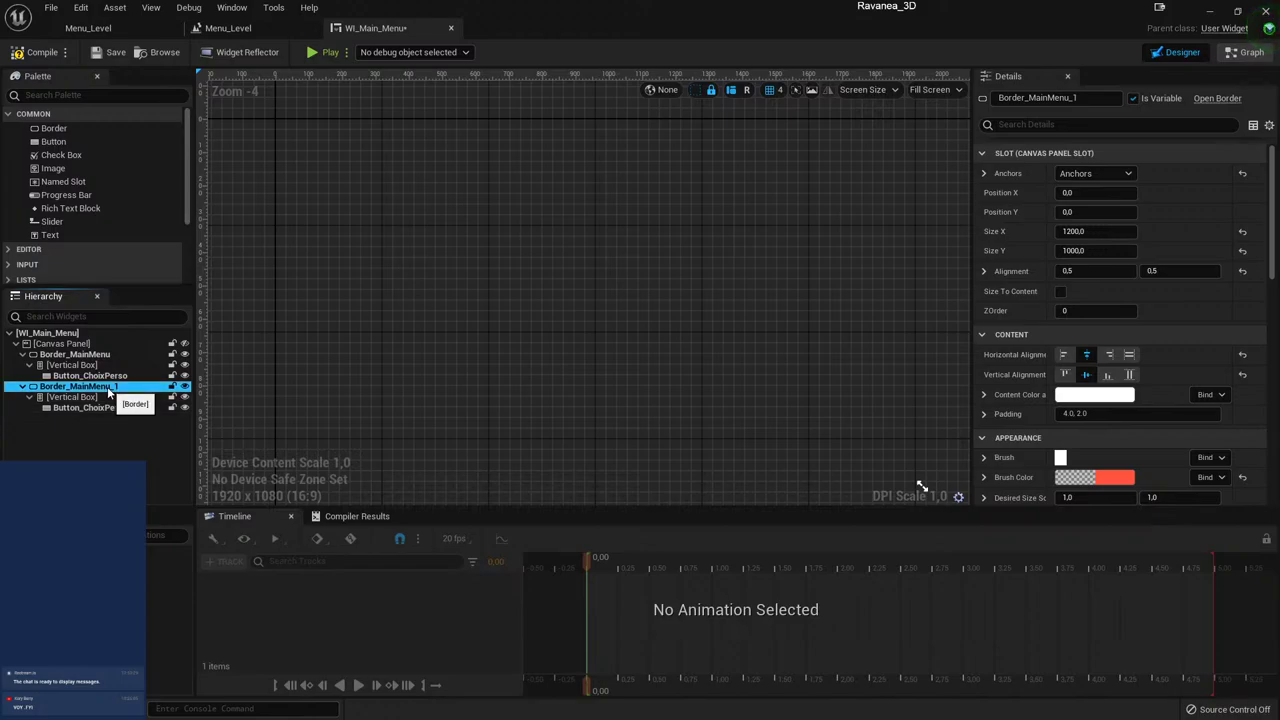
pyautogui.moveTo(108, 390); pyautogui.dragTo(54, 396)
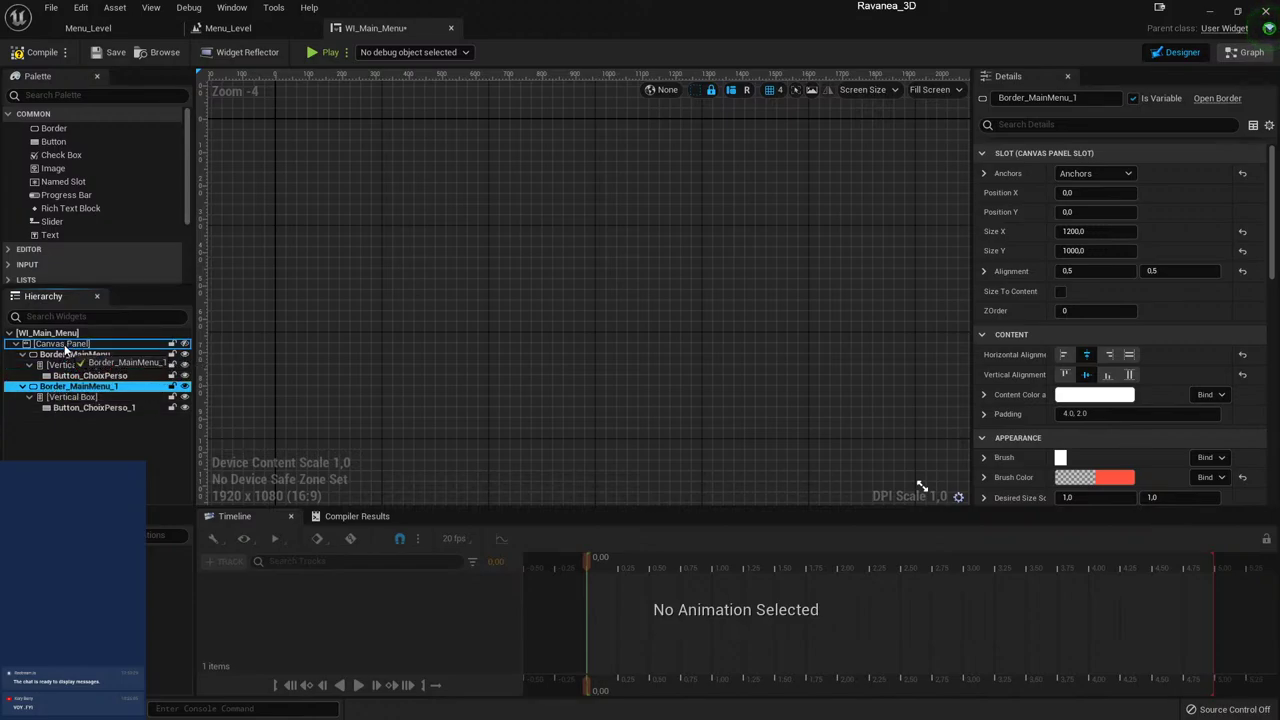
pyautogui.moveTo(54, 396); pyautogui.dragTo(65, 350)
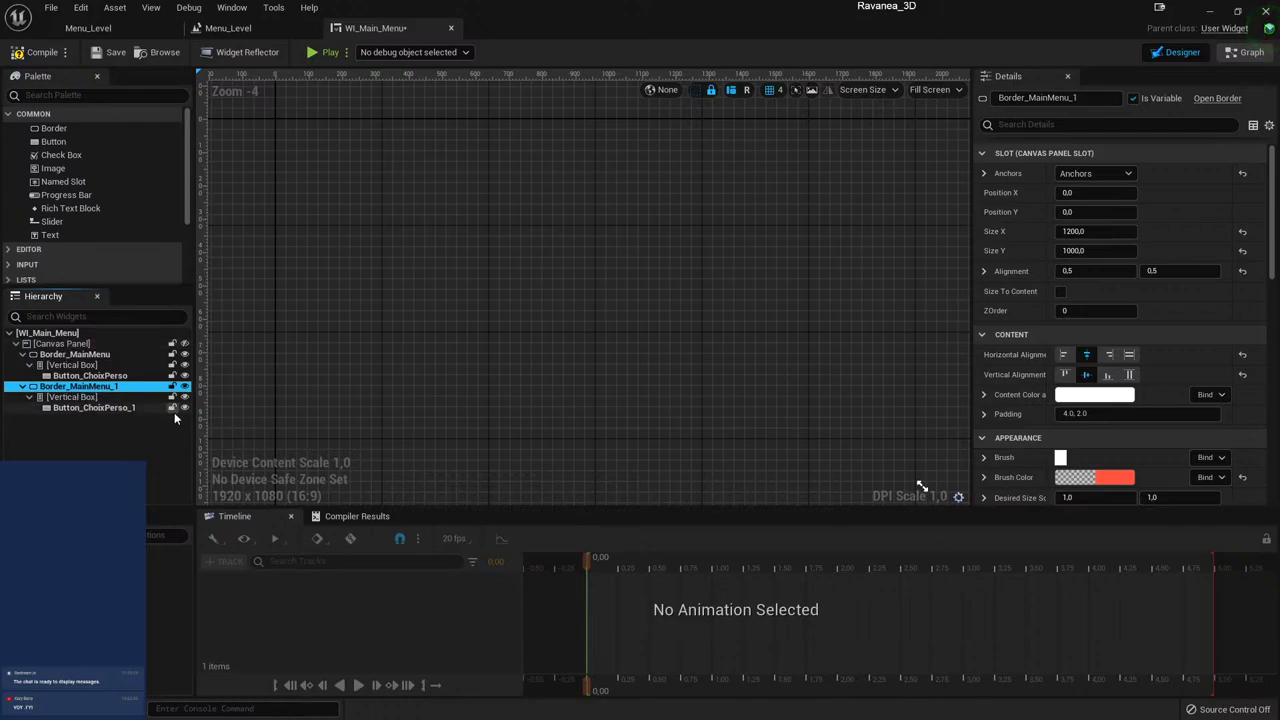
pyautogui.click(147, 455)
pyautogui.moveTo(70, 386)
pyautogui.mouseDown()
pyautogui.moveTo(57, 340)
pyautogui.moveTo(43, 346)
pyautogui.moveTo(50, 360)
pyautogui.mouseUp()
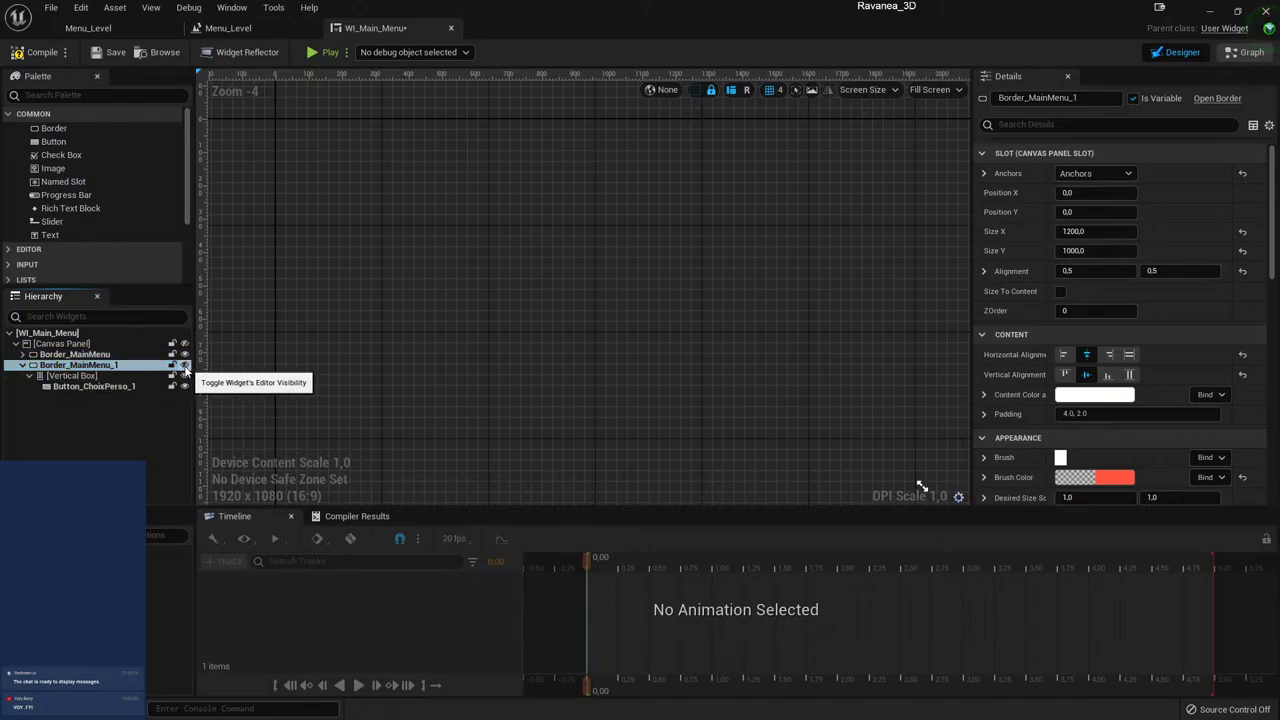
pyautogui.scroll(-1, 500, 356)
pyautogui.scroll(-5, 500, 356)
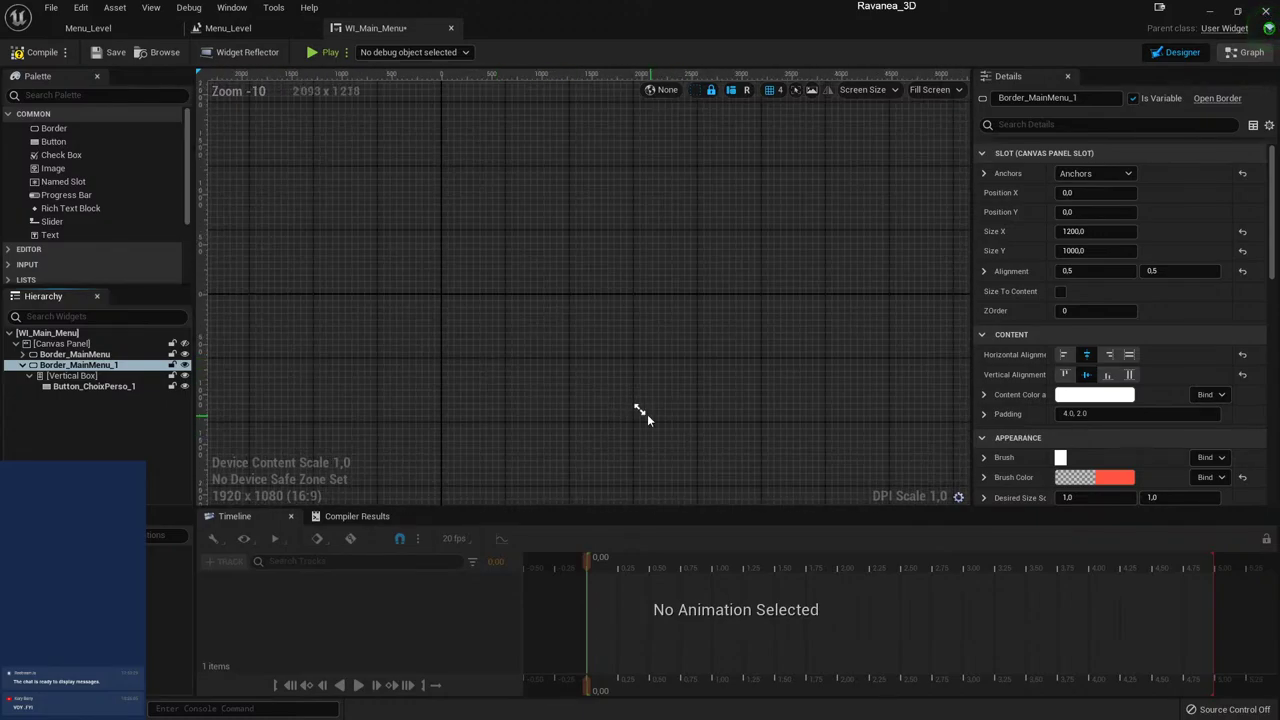
pyautogui.click(396, 338)
pyautogui.scroll(8, 690, 389)
pyautogui.scroll(2, 690, 389)
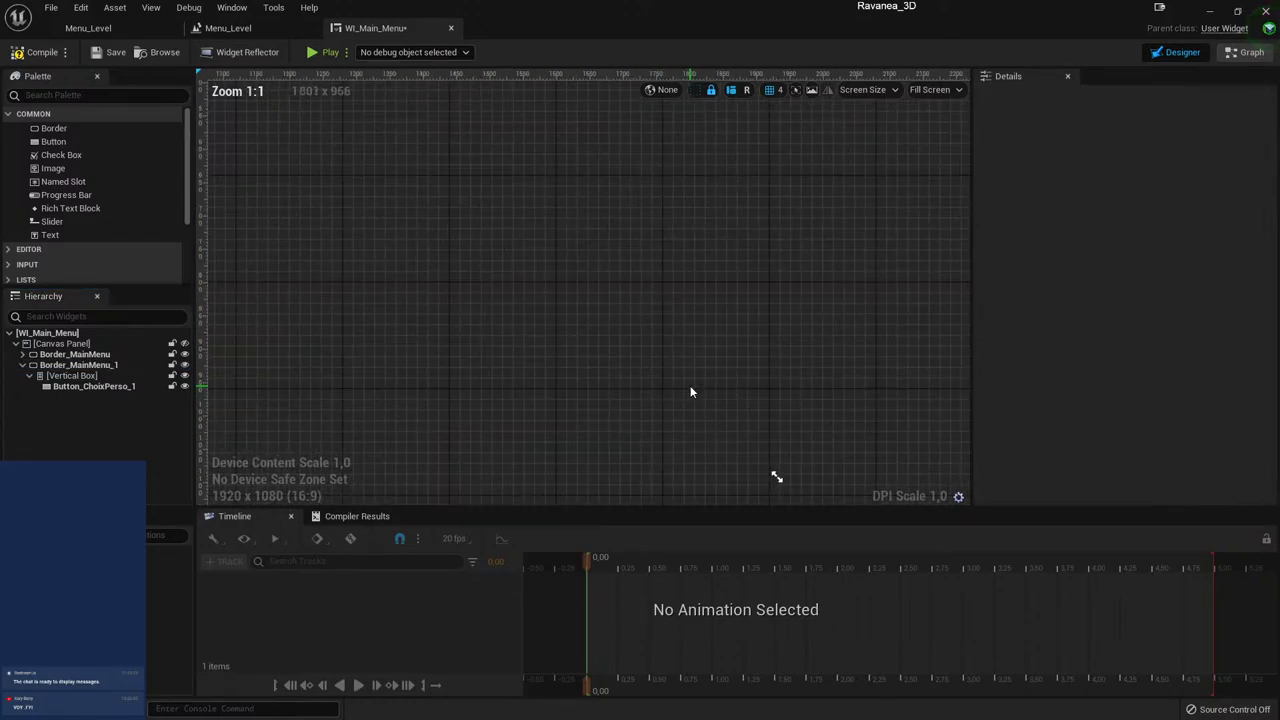
pyautogui.scroll(1, 772, 415)
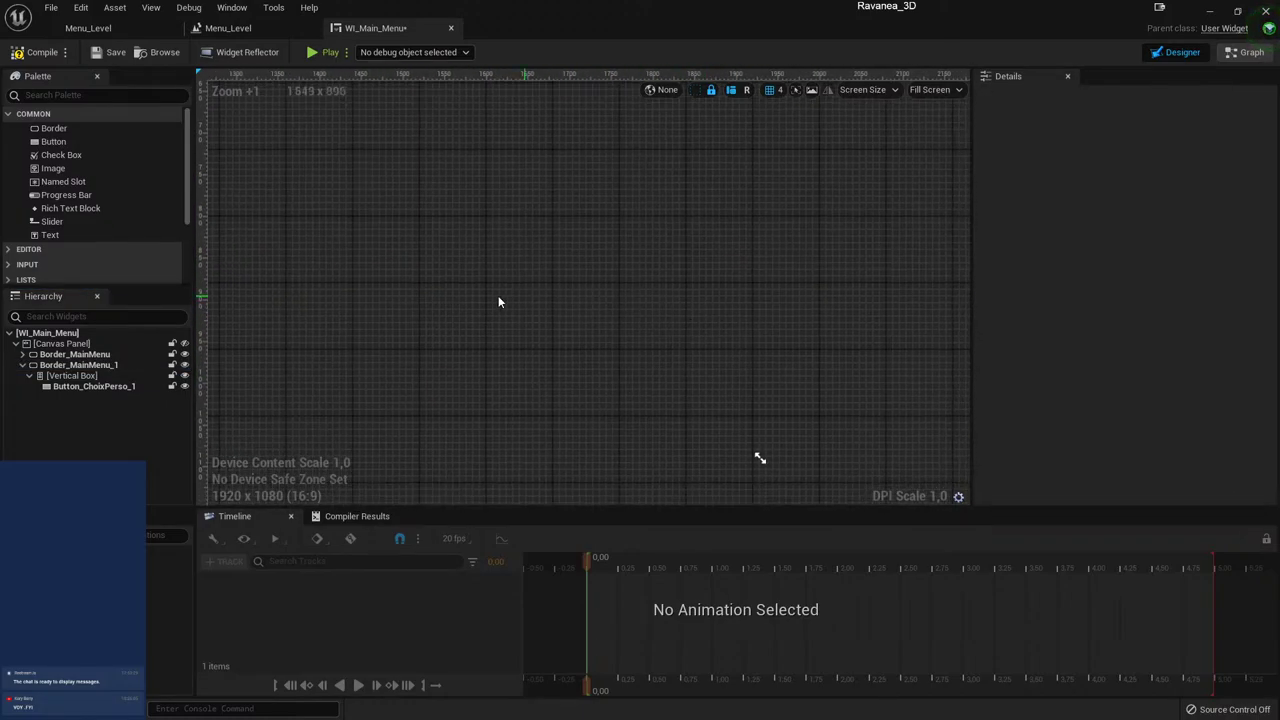
pyautogui.click(185, 344)
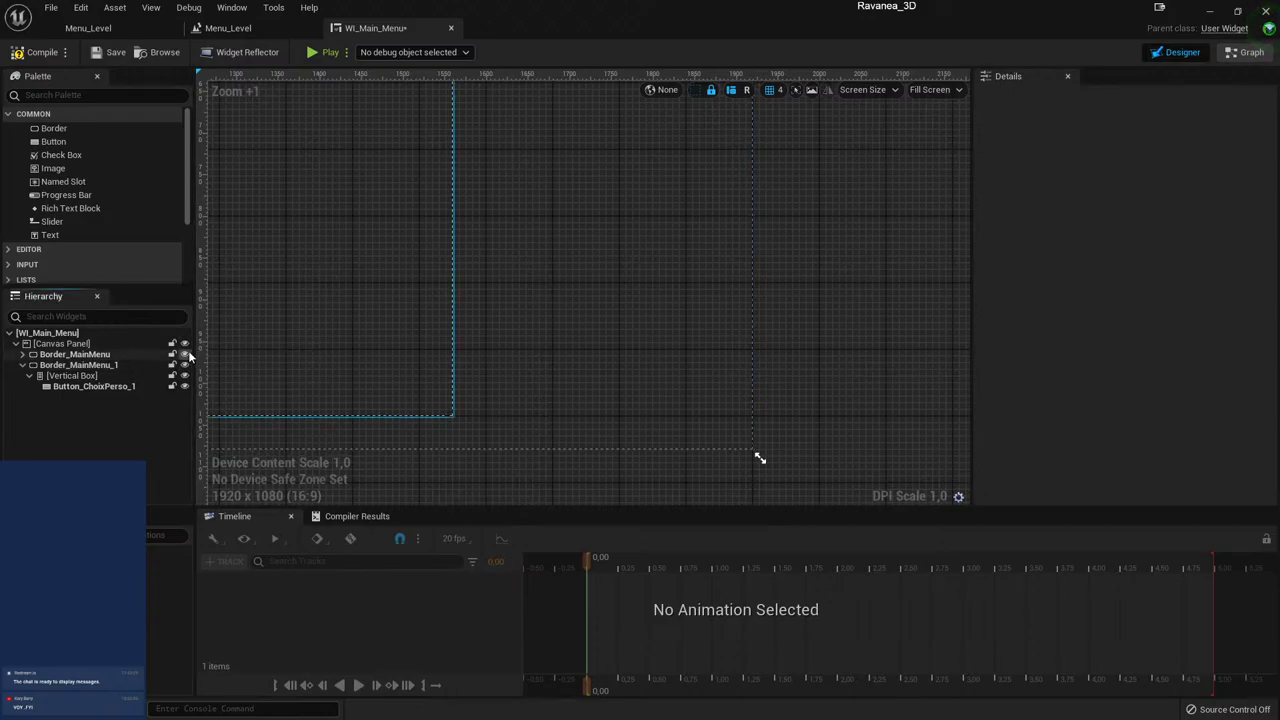
pyautogui.scroll(-4, 857, 324)
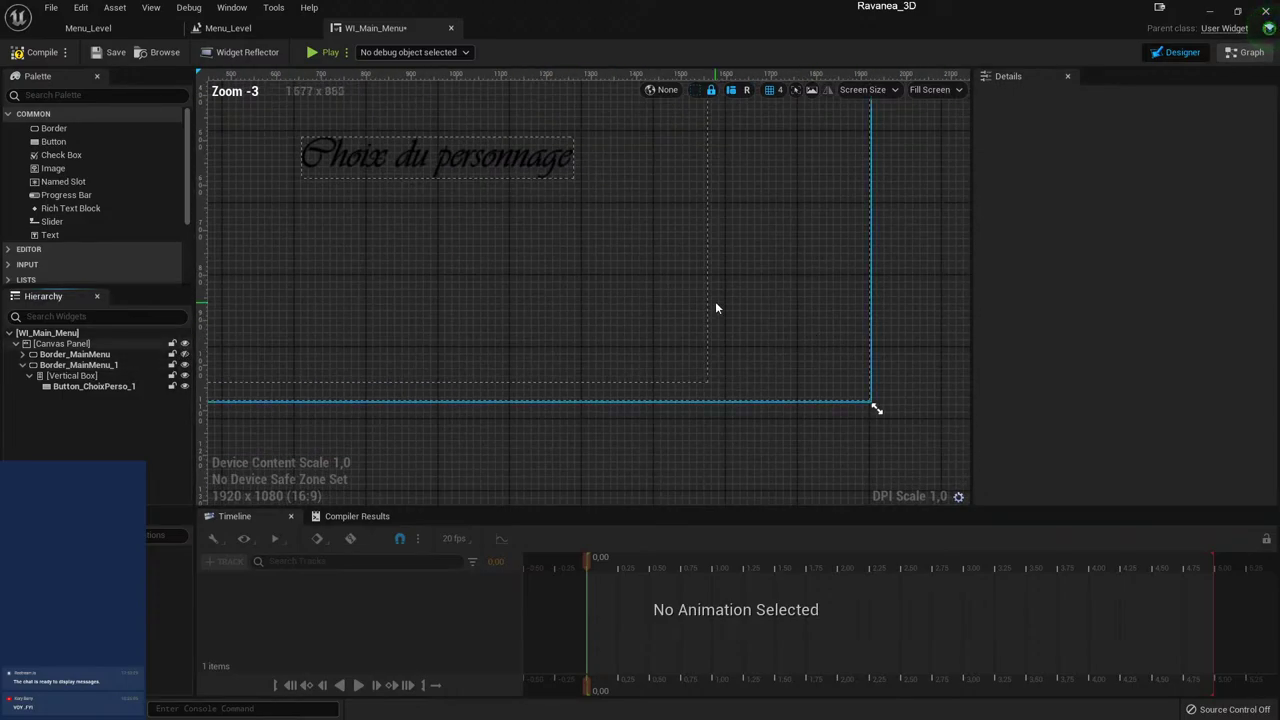
pyautogui.moveTo(715, 301); pyautogui.dragTo(856, 425, button='right')
pyautogui.scroll(1, 547, 395)
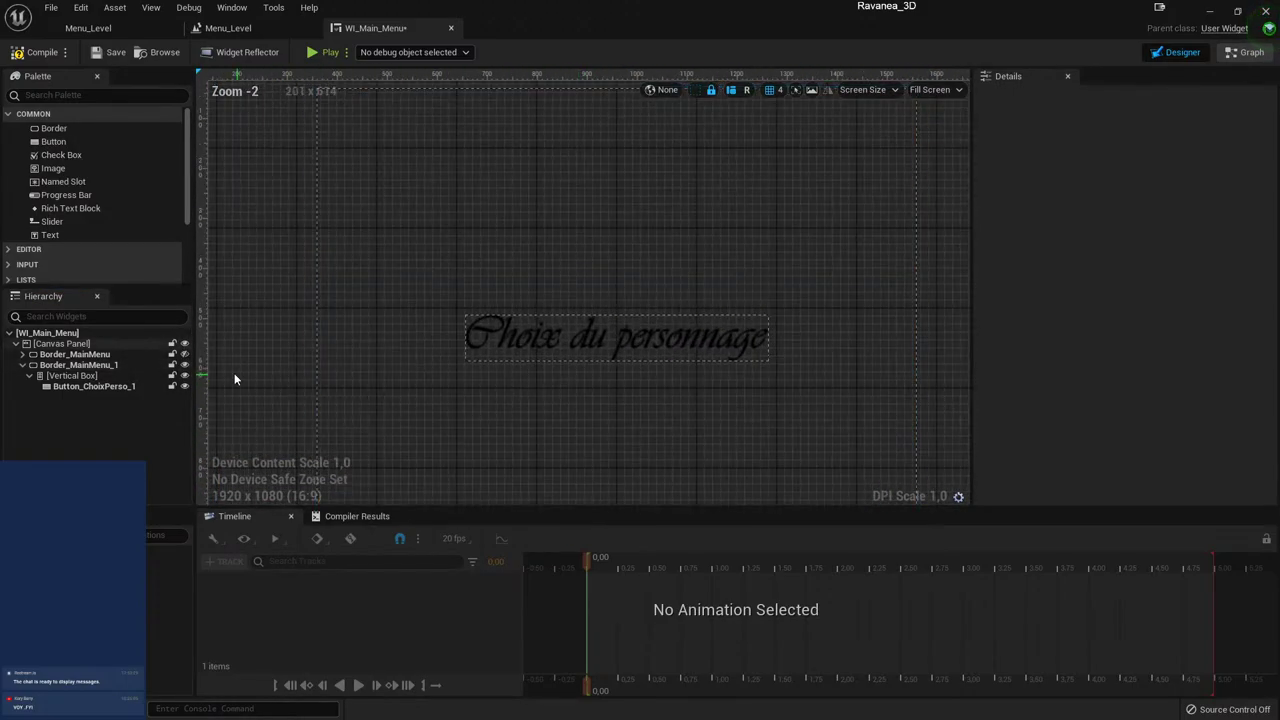
pyautogui.click(185, 345)
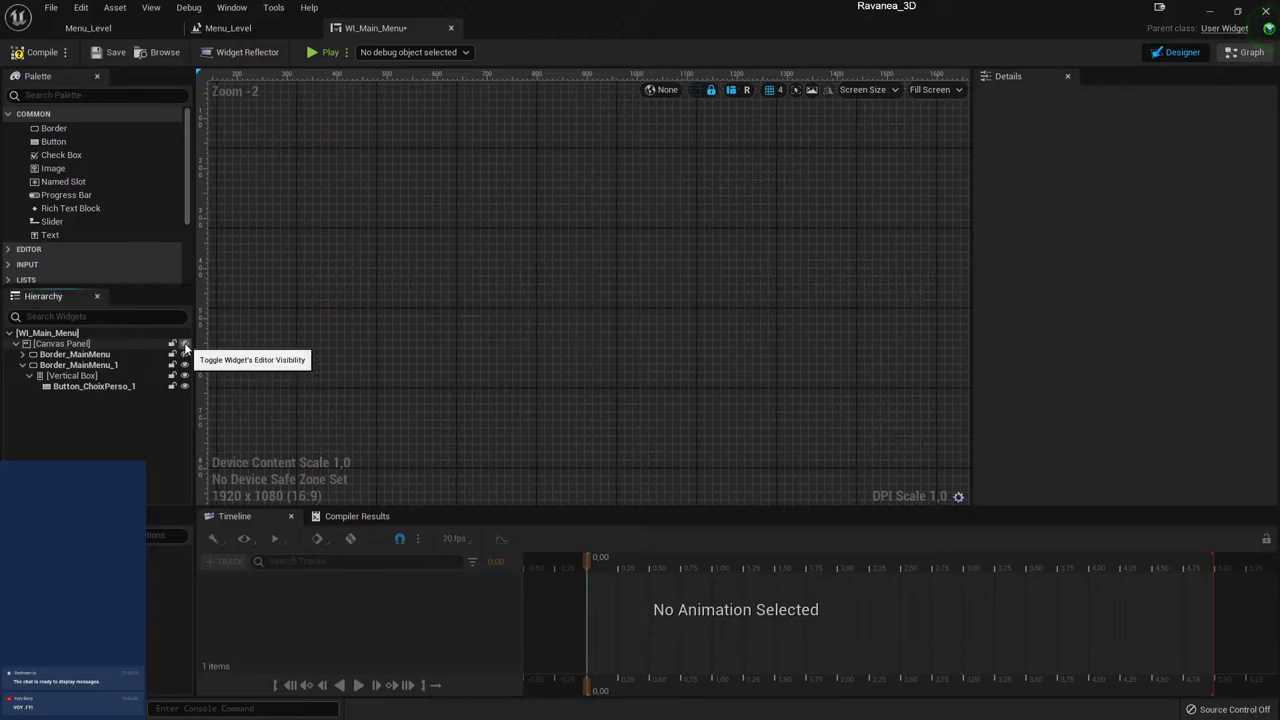
pyautogui.click(185, 345)
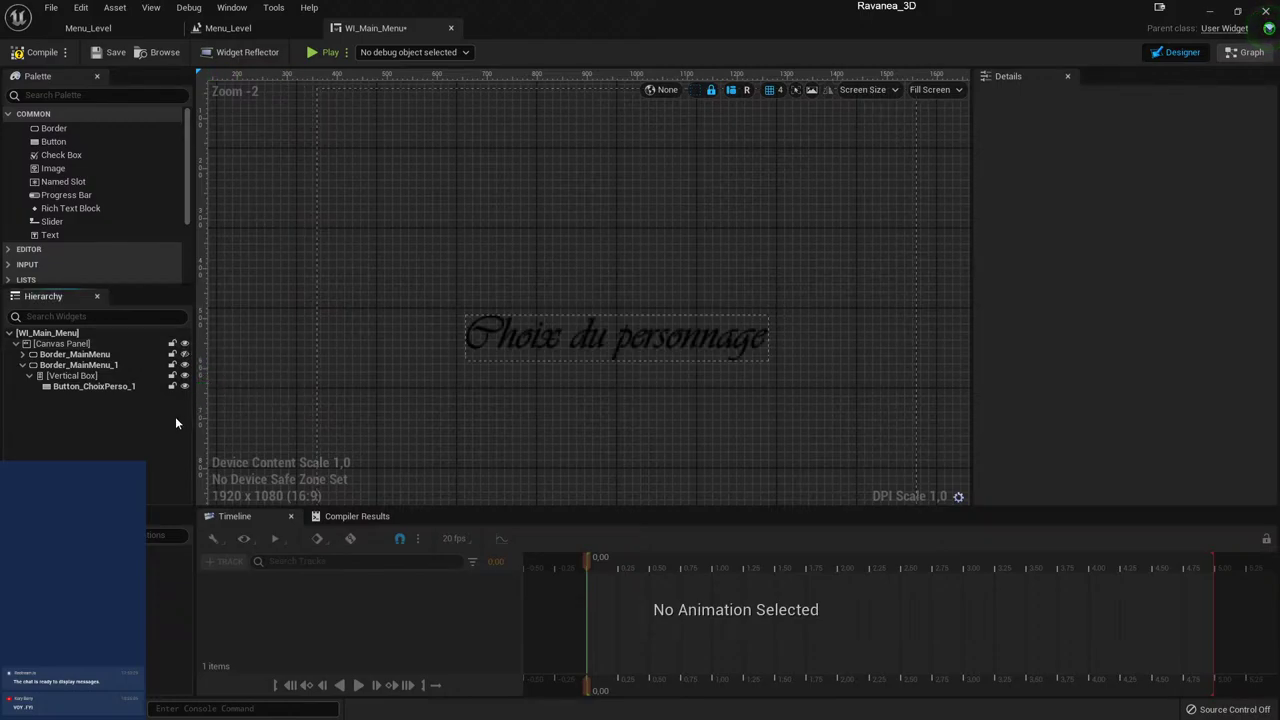
# - In Button_ChoixPerso_1's Style, set the Normal image to the Blue texture
pyautogui.click(100, 386)
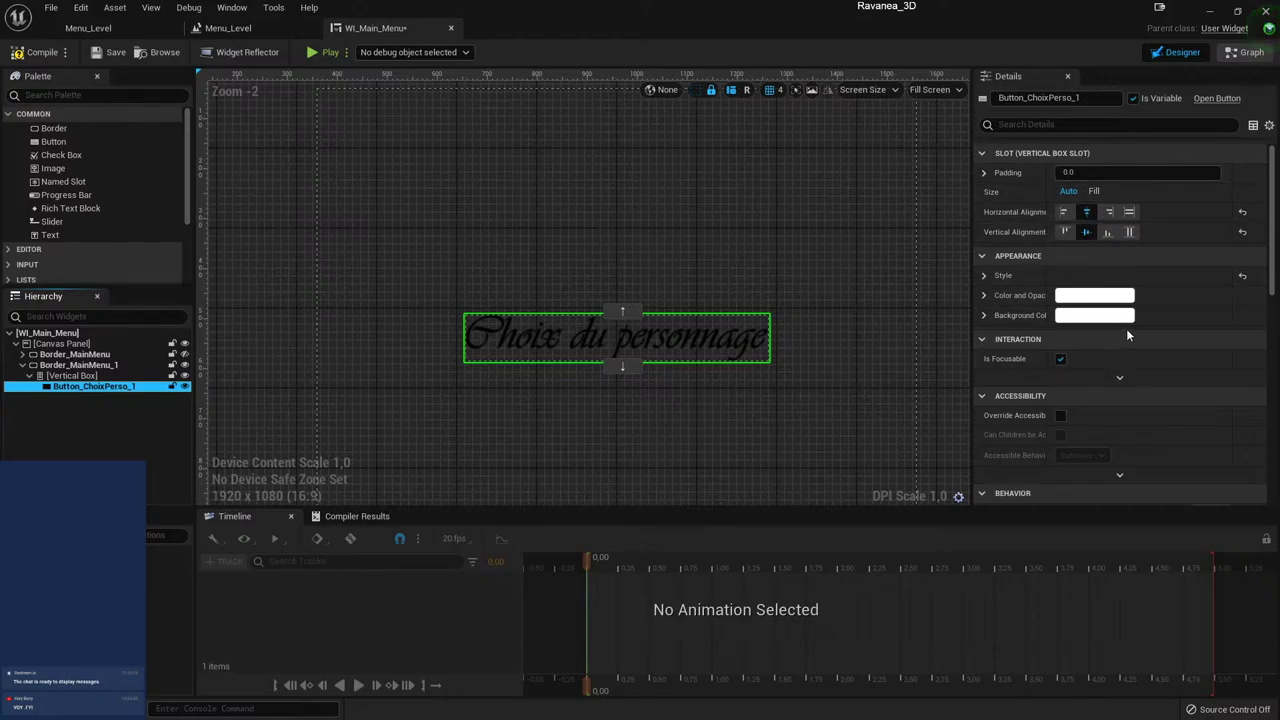
pyautogui.scroll(-5, 1150, 286)
pyautogui.scroll(-2, 1090, 312)
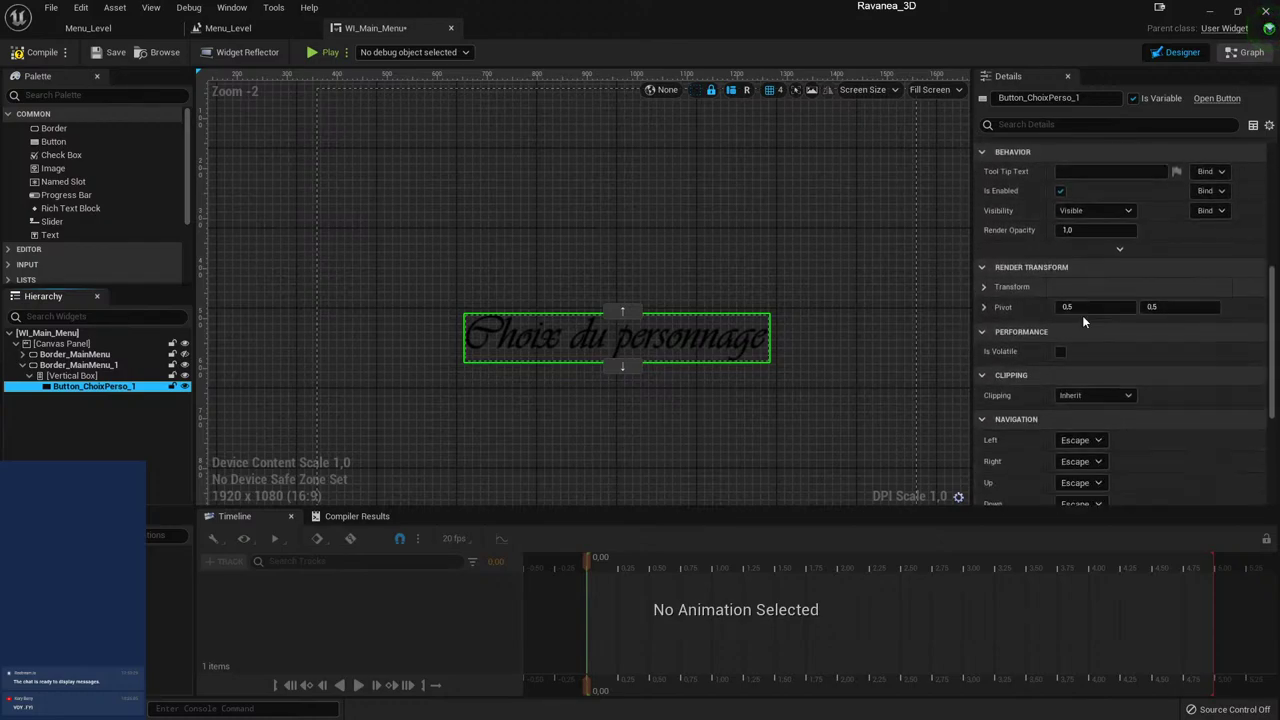
pyautogui.scroll(-4, 1040, 330)
pyautogui.scroll(-1, 1020, 370)
pyautogui.scroll(4, 1075, 375)
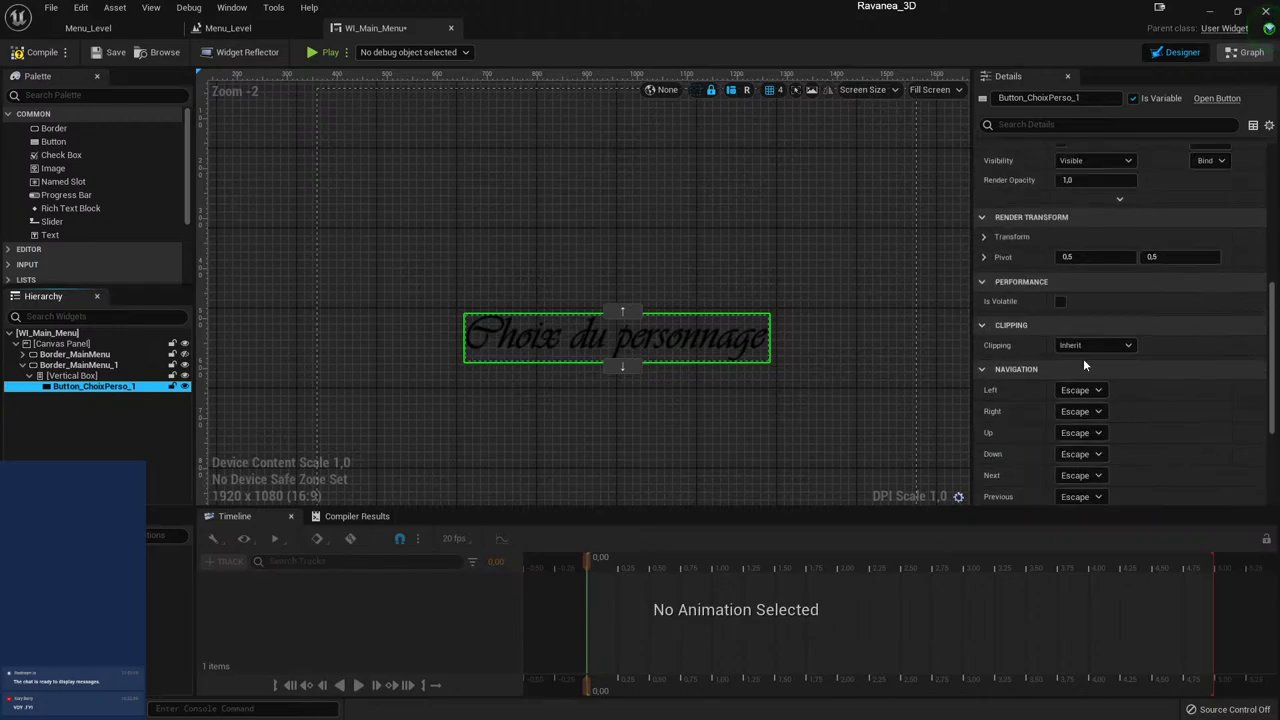
pyautogui.scroll(4, 1088, 340)
pyautogui.scroll(4, 1120, 315)
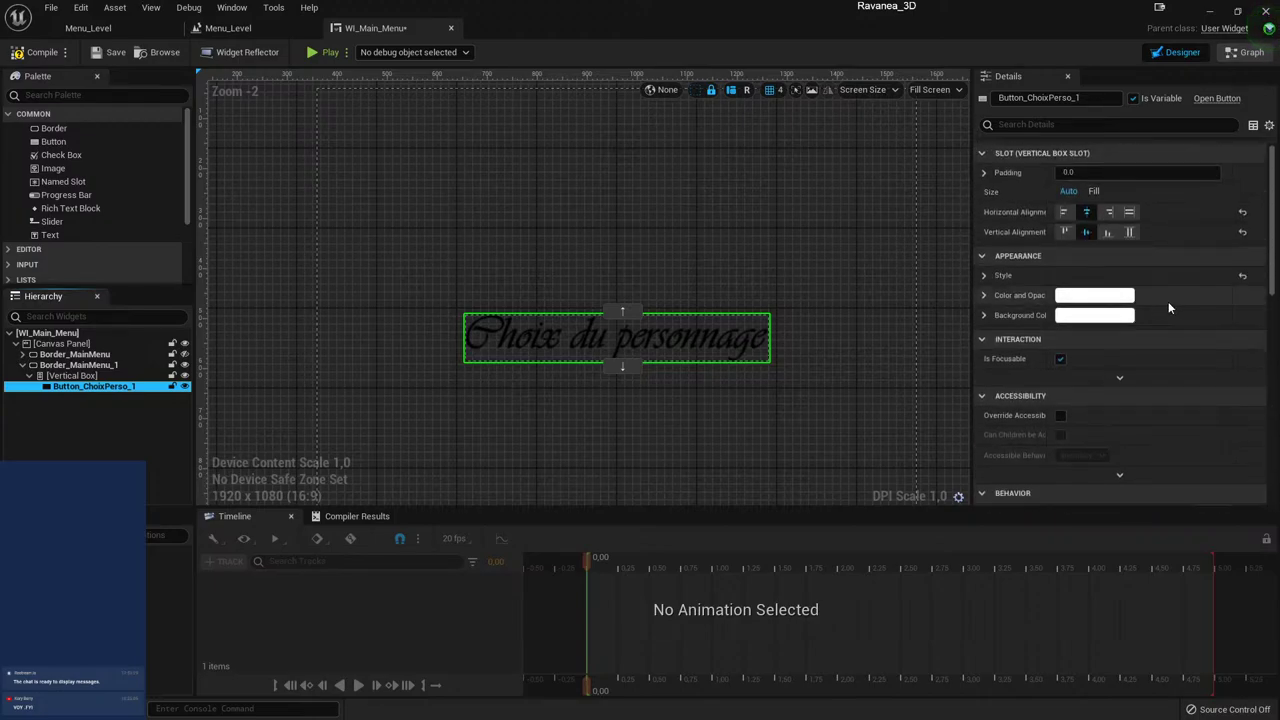
pyautogui.click(984, 276)
pyautogui.click(994, 296)
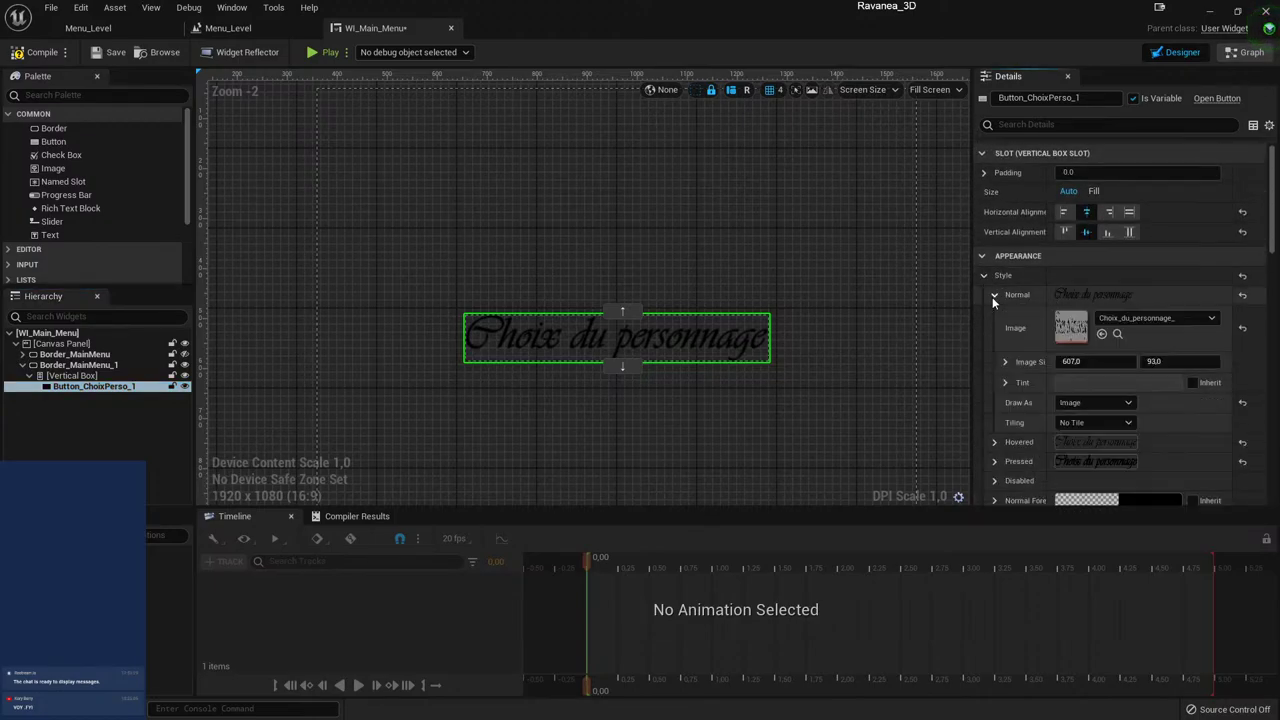
pyautogui.click(992, 297)
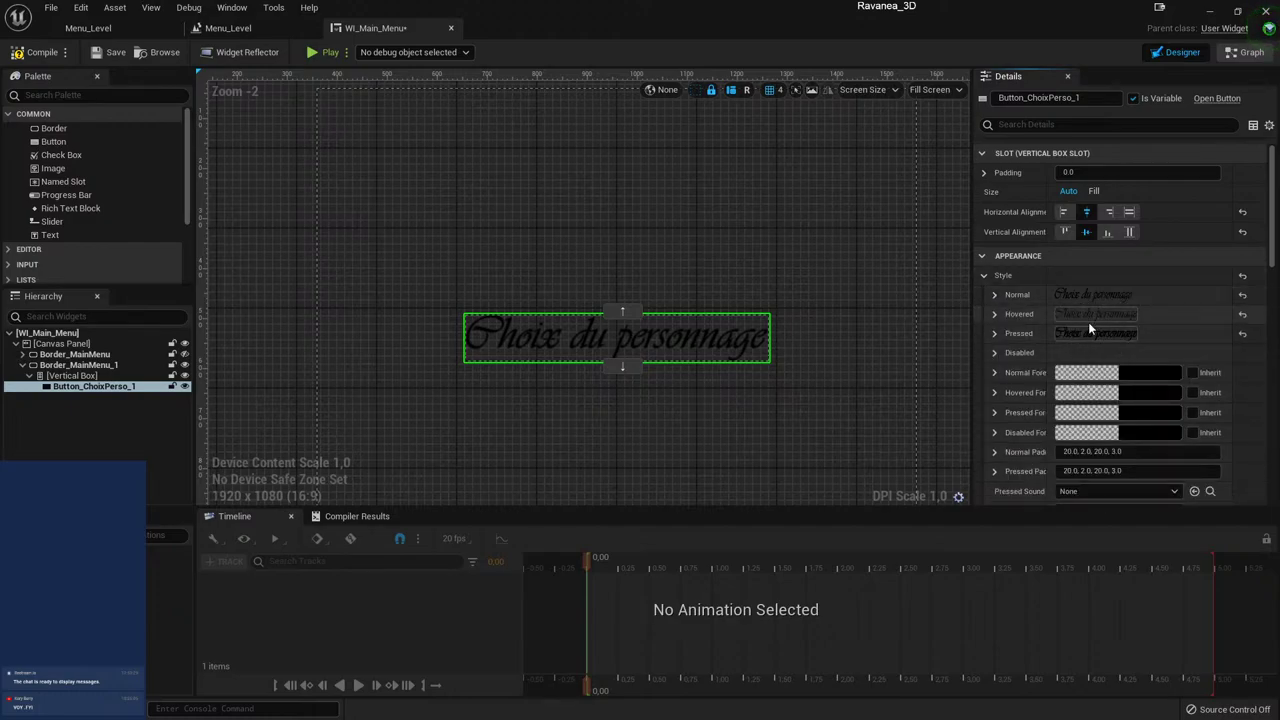
pyautogui.click(995, 294)
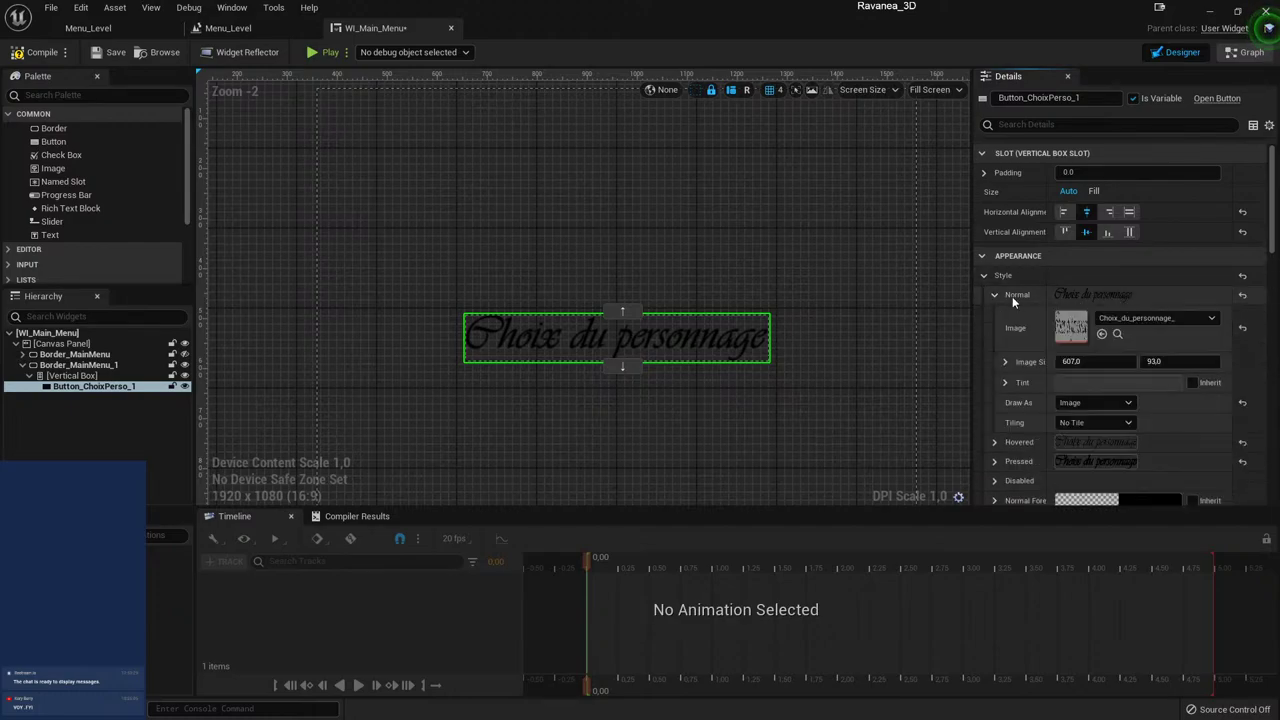
pyautogui.click(1170, 318)
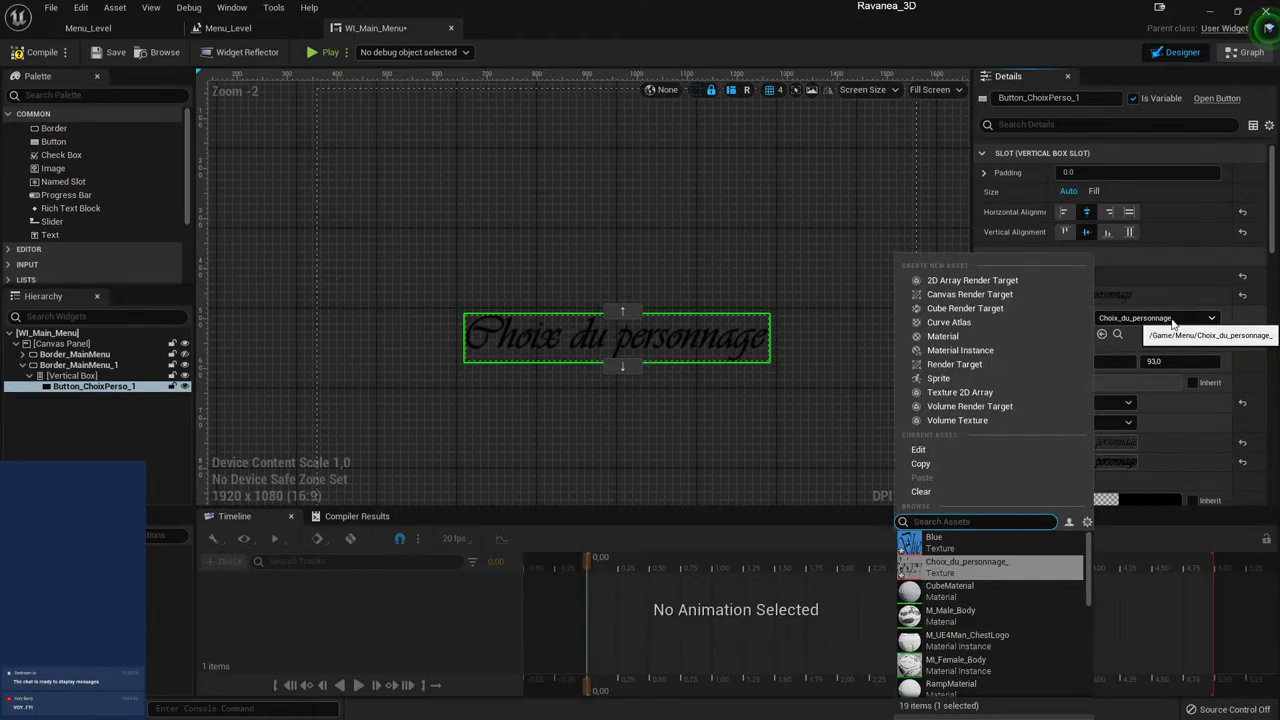
pyautogui.click(992, 548)
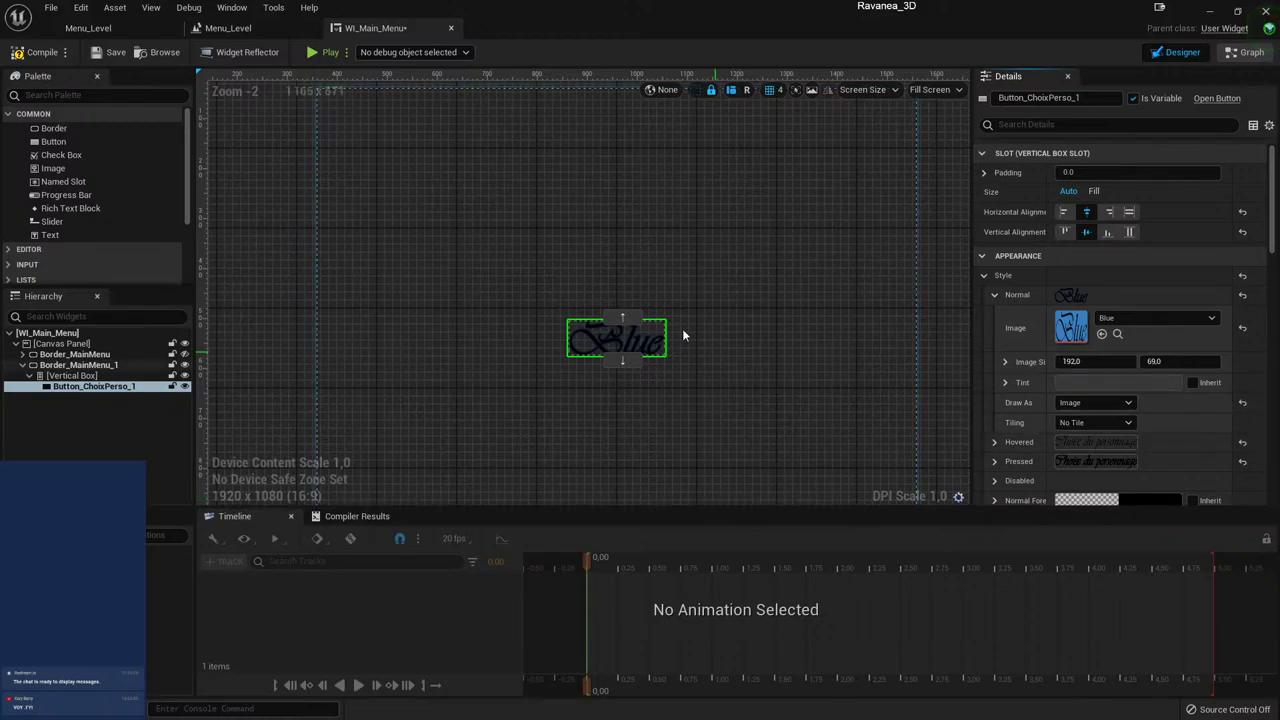
# - Set the Hovered and Pressed images to the Blue texture as well
pyautogui.scroll(-1, 1128, 399)
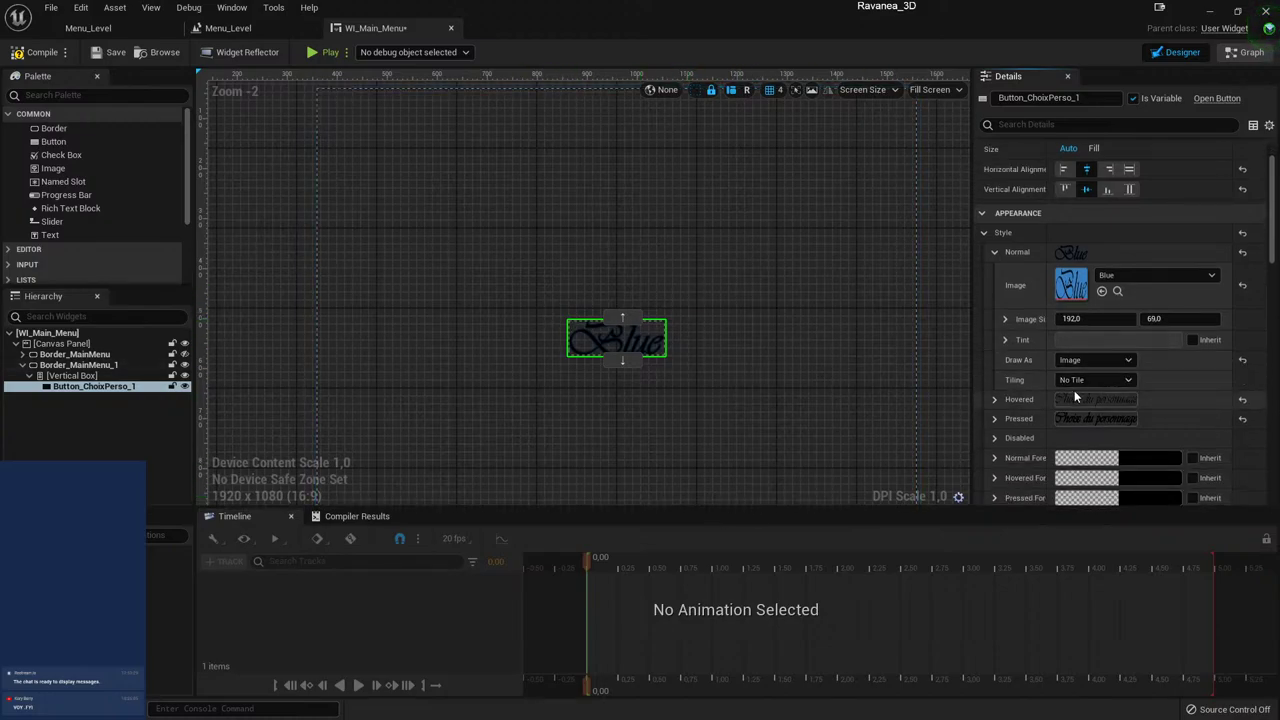
pyautogui.click(995, 400)
pyautogui.click(1122, 427)
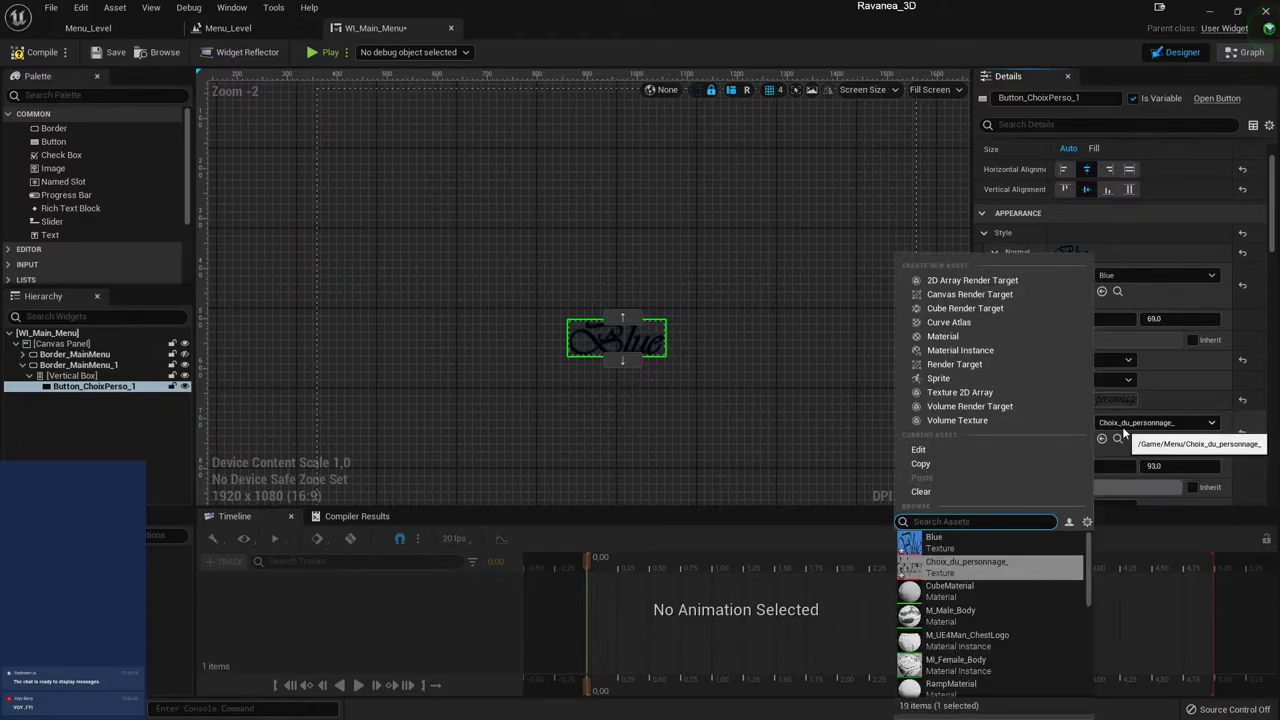
pyautogui.click(956, 548)
pyautogui.scroll(-1, 1140, 400)
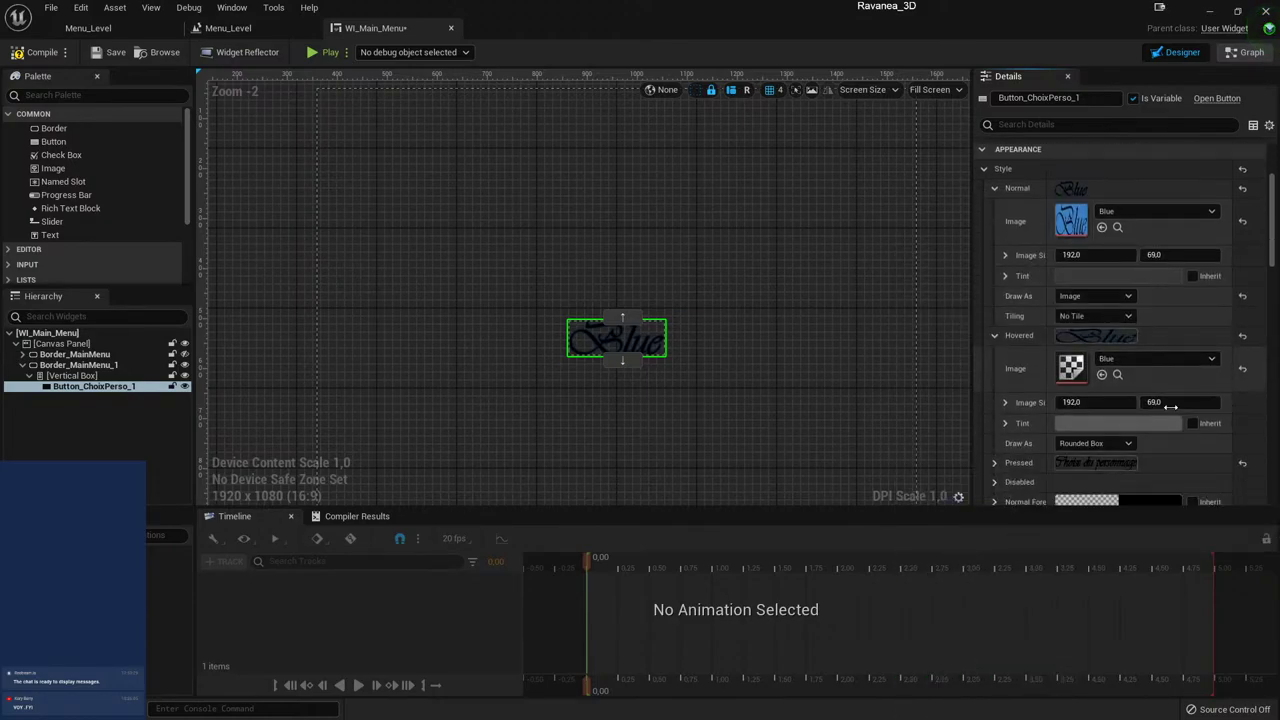
pyautogui.scroll(-1, 1143, 400)
pyautogui.click(1154, 401)
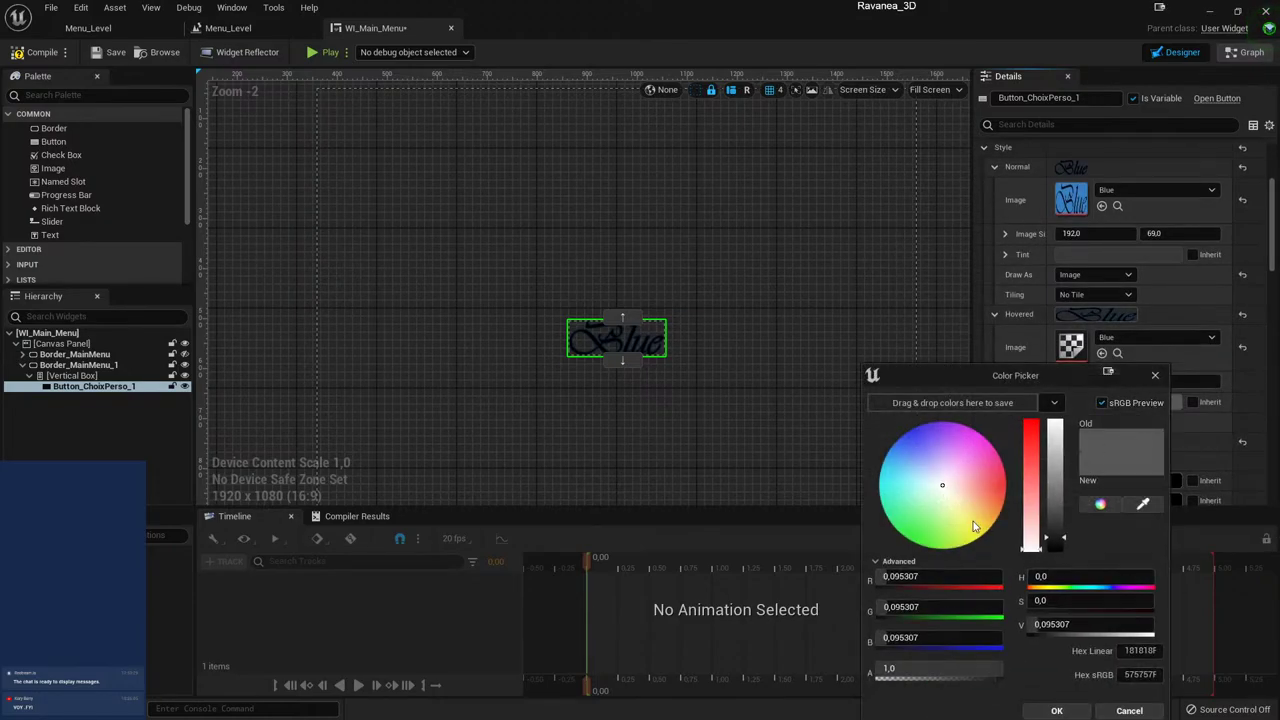
pyautogui.click(1155, 375)
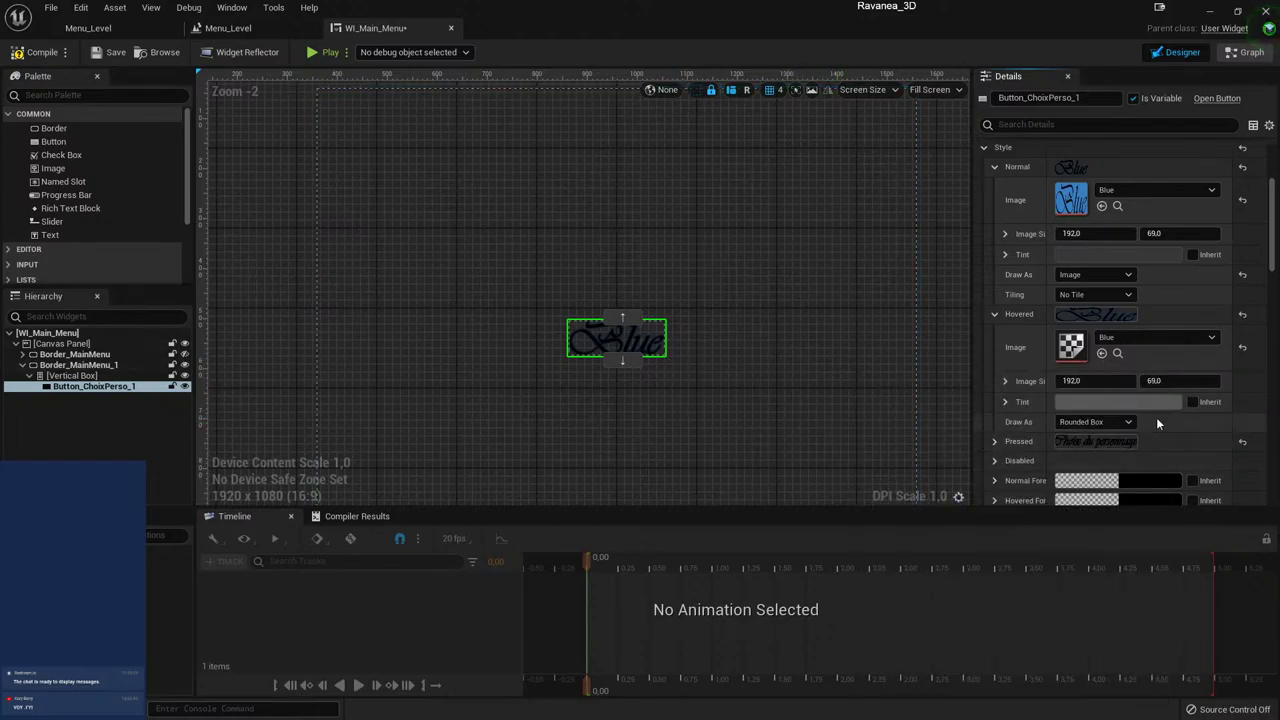
pyautogui.click(995, 442)
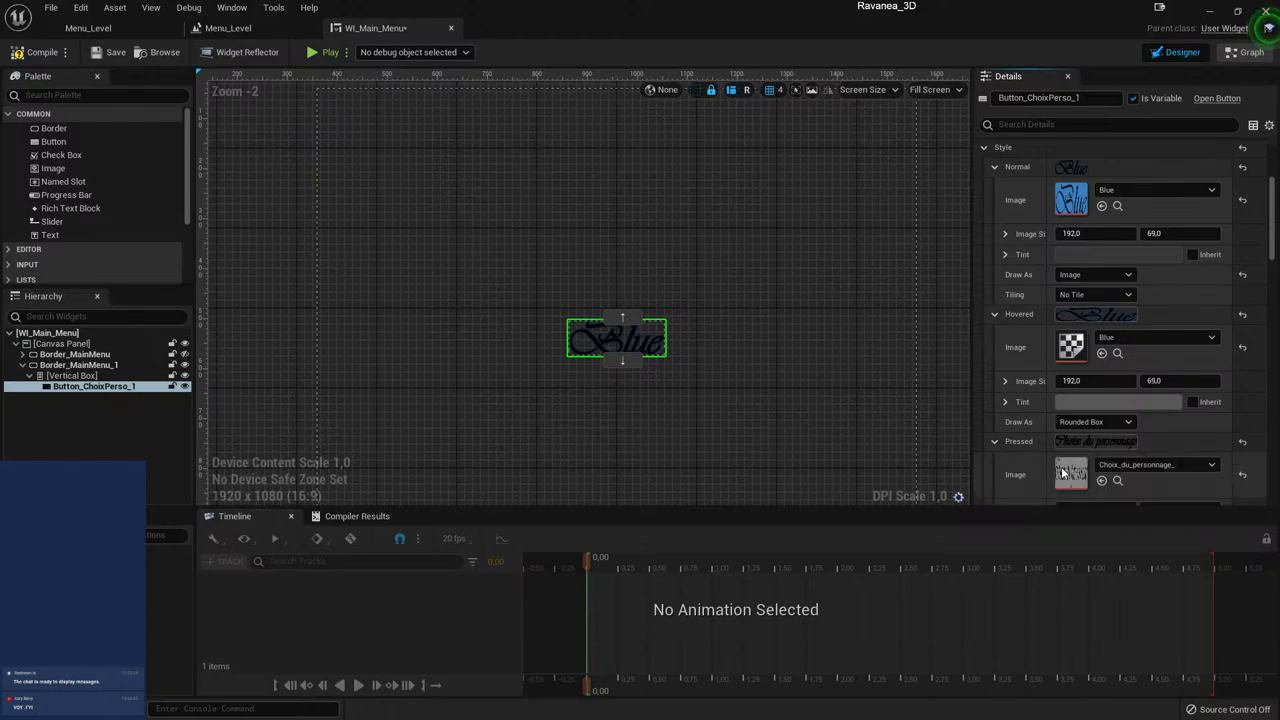
pyautogui.click(1170, 467)
pyautogui.click(963, 539)
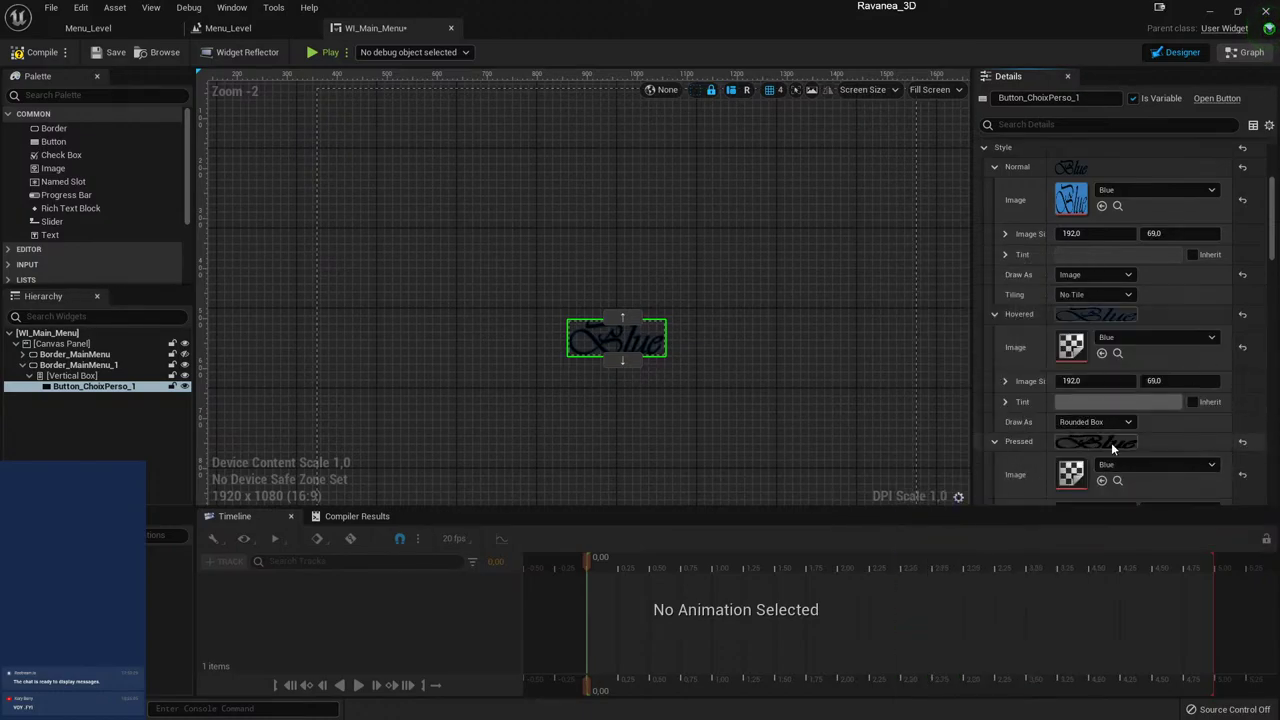
# - Save WI_Main_Menu and rename Button_ChoixPerso_1 to Button_Blue in the Hierarchy
pyautogui.click(849, 258)
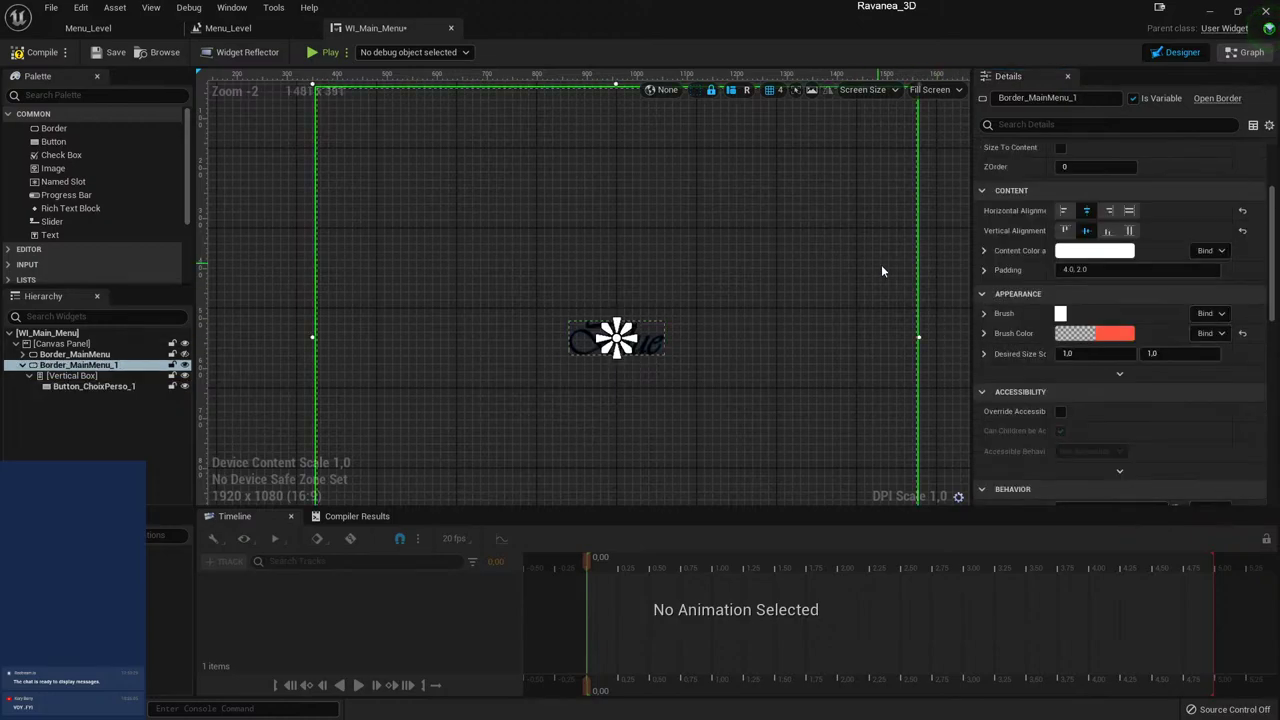
pyautogui.click(90, 54)
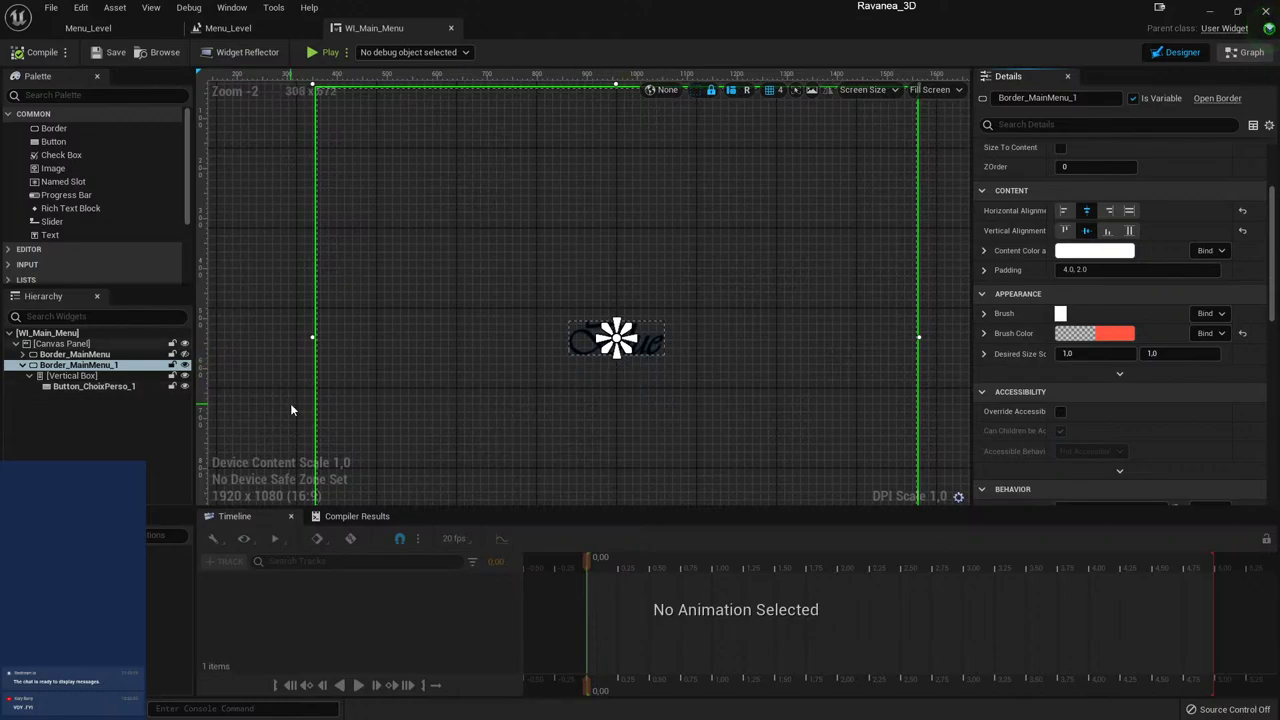
pyautogui.click(113, 384)
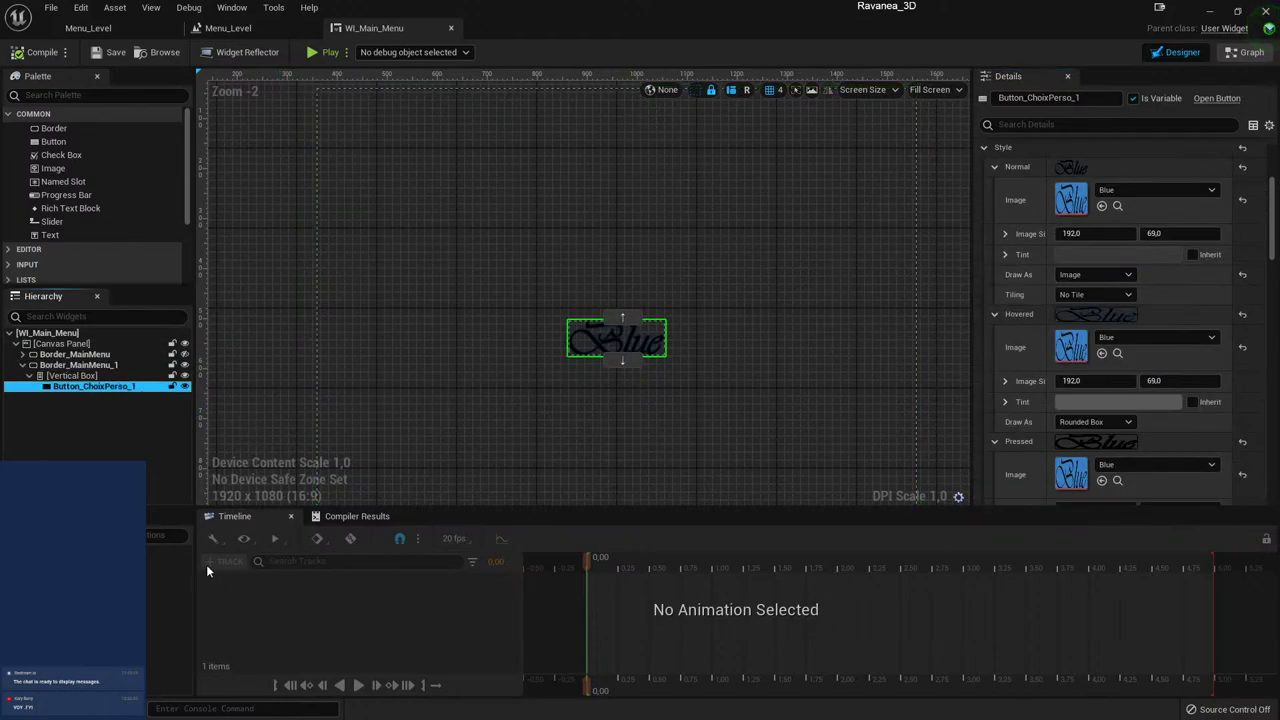
pyautogui.doubleClick(150, 392)
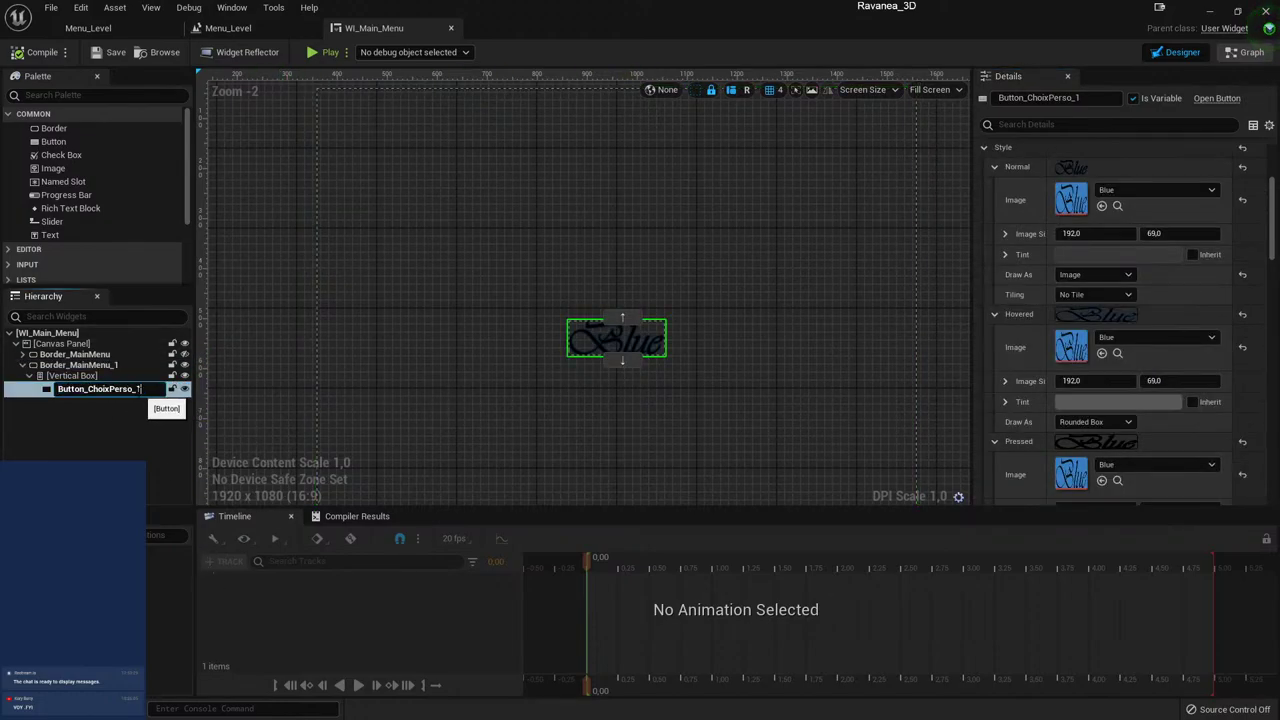
pyautogui.hotkey('shift', 'Left')
pyautogui.hotkey('shift', 'Left')
pyautogui.hotkey('shift', 'Left')
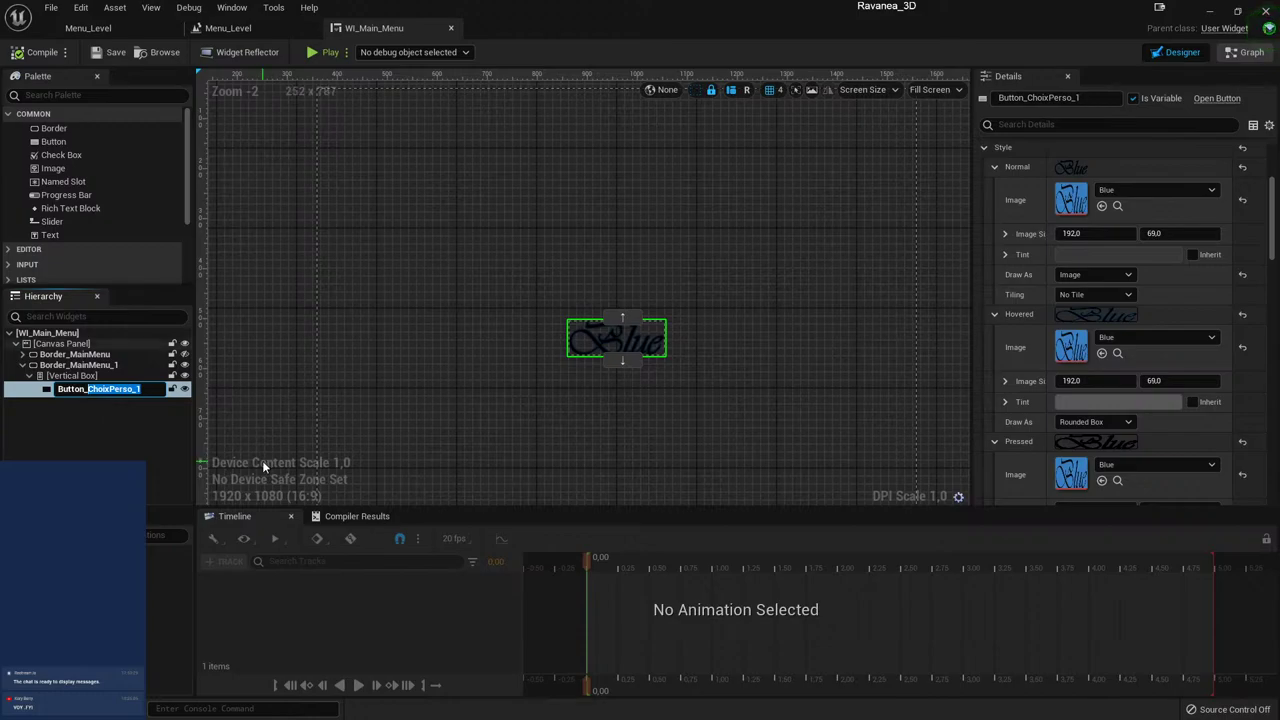
pyautogui.write('Blue')
pyautogui.press('Return')
pyautogui.click(68, 431)
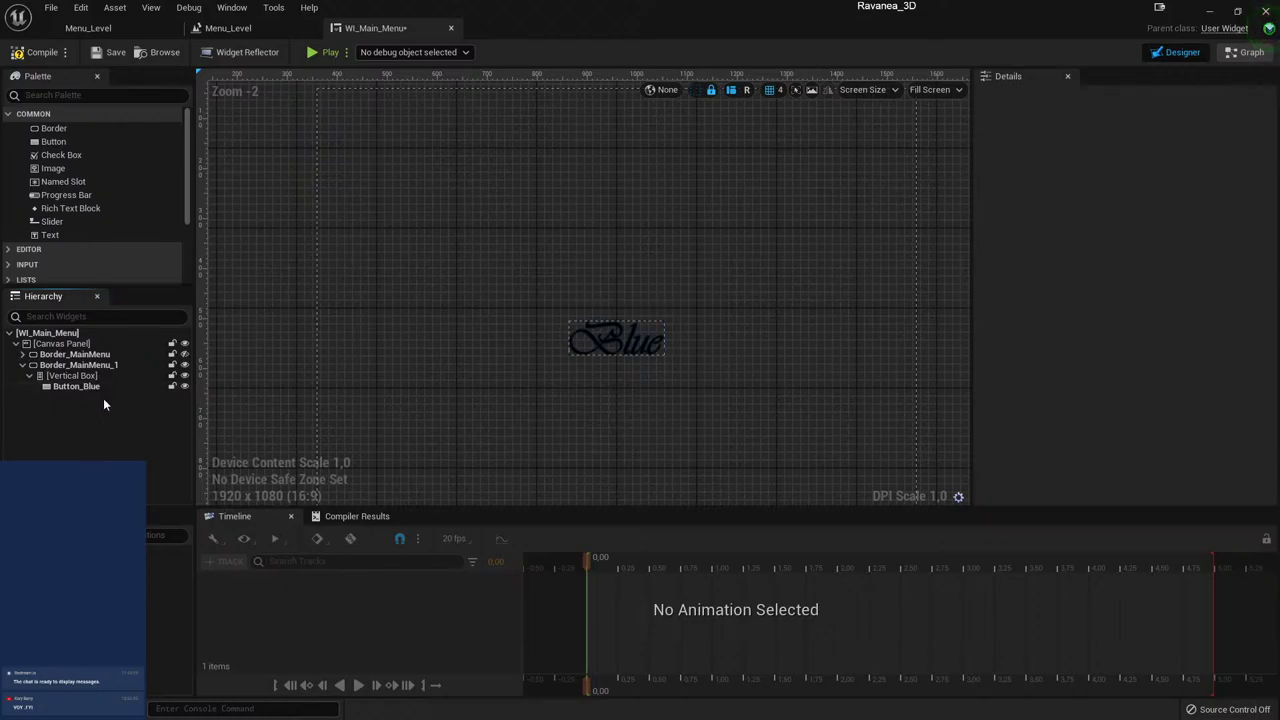
pyautogui.click(88, 387)
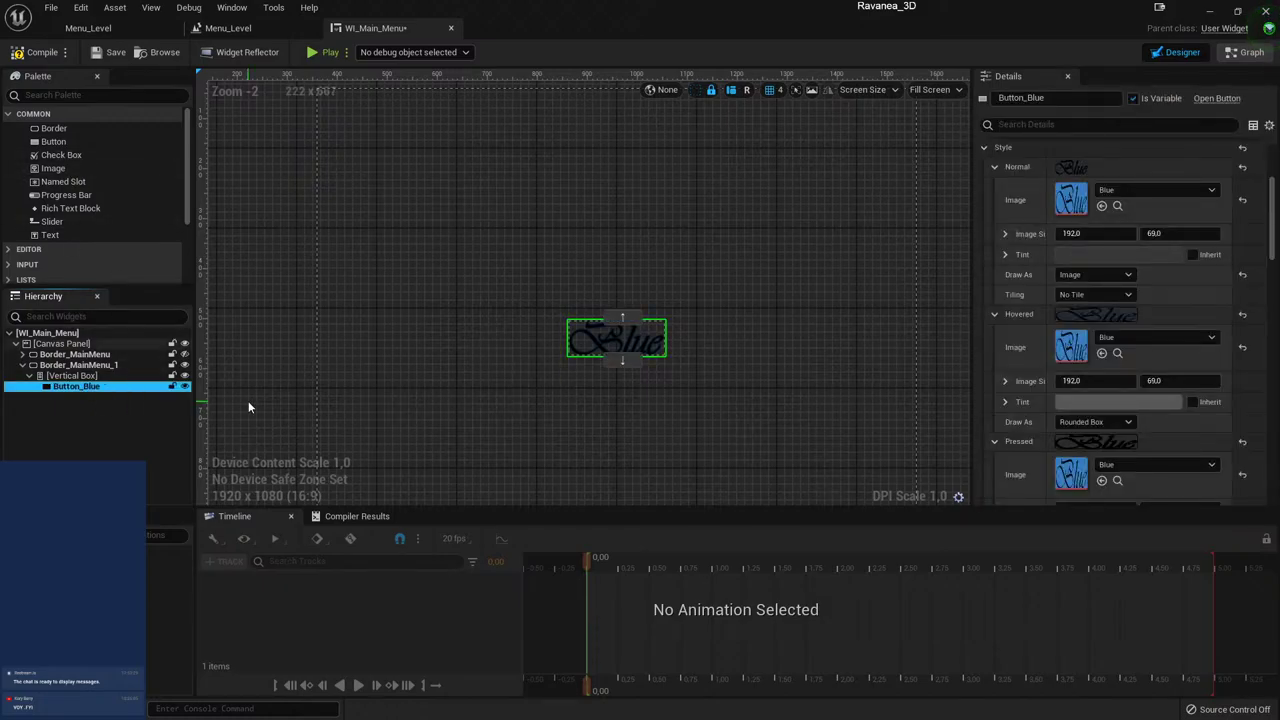
# - Duplicate Button_Blue and give the copy the Red texture as its Normal image
pyautogui.hotkey('ctrl', 'd')
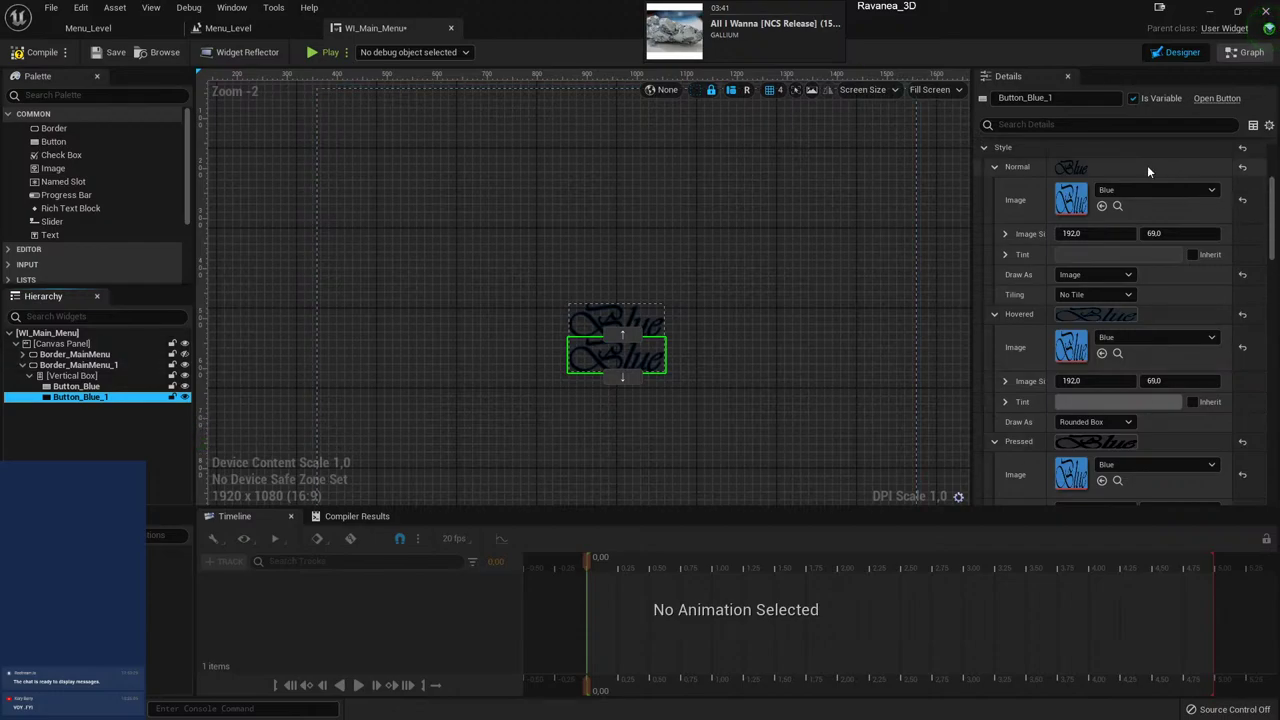
pyautogui.scroll(-1, 1105, 472)
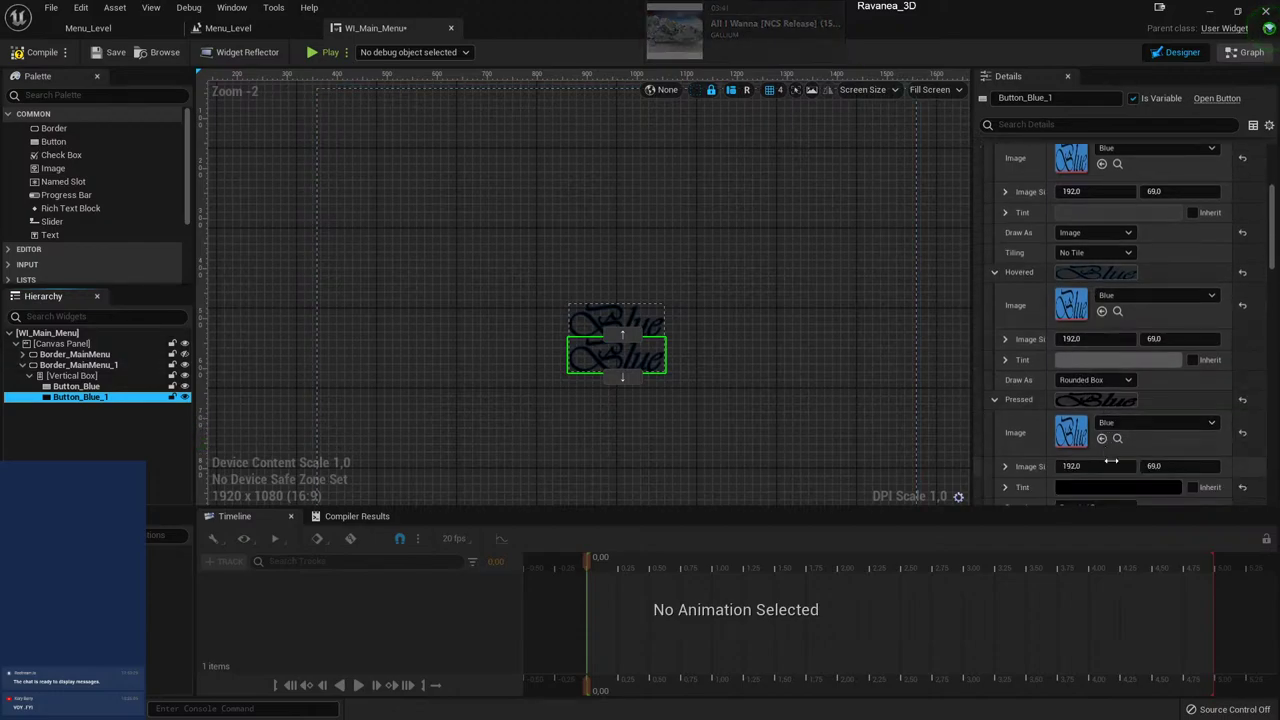
pyautogui.scroll(-1, 1125, 480)
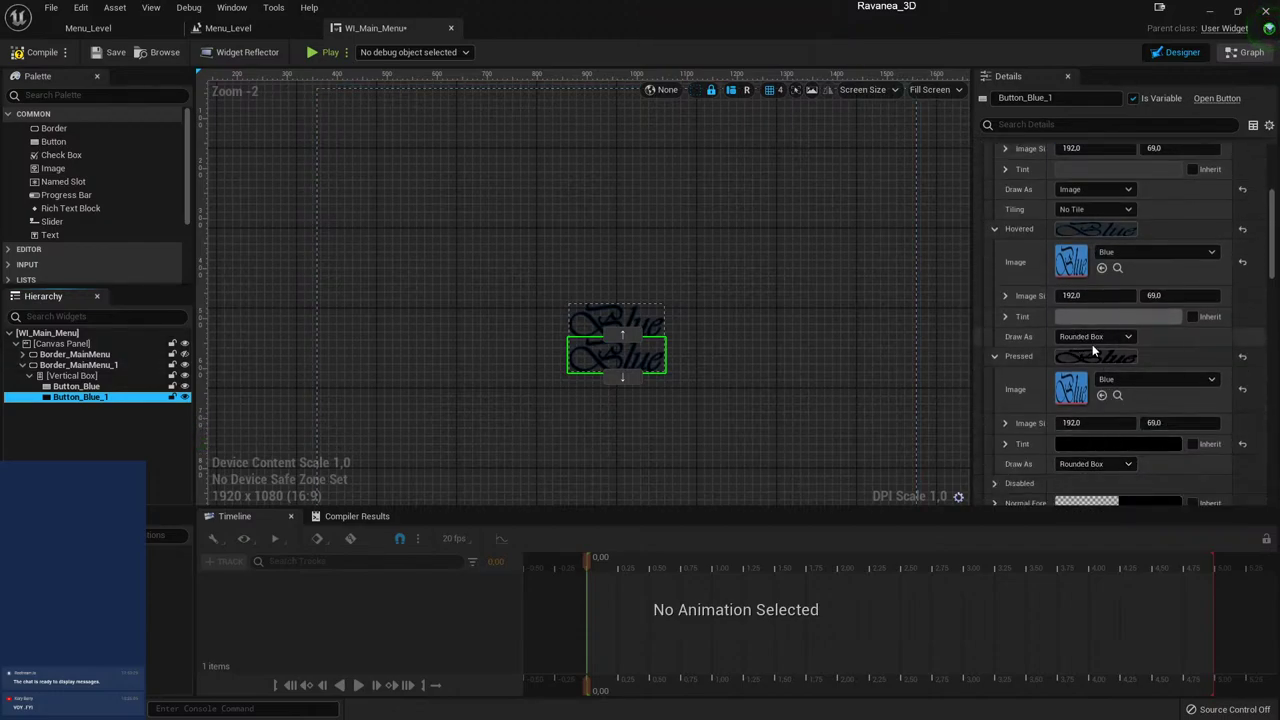
pyautogui.scroll(2, 1090, 390)
pyautogui.scroll(1, 1123, 400)
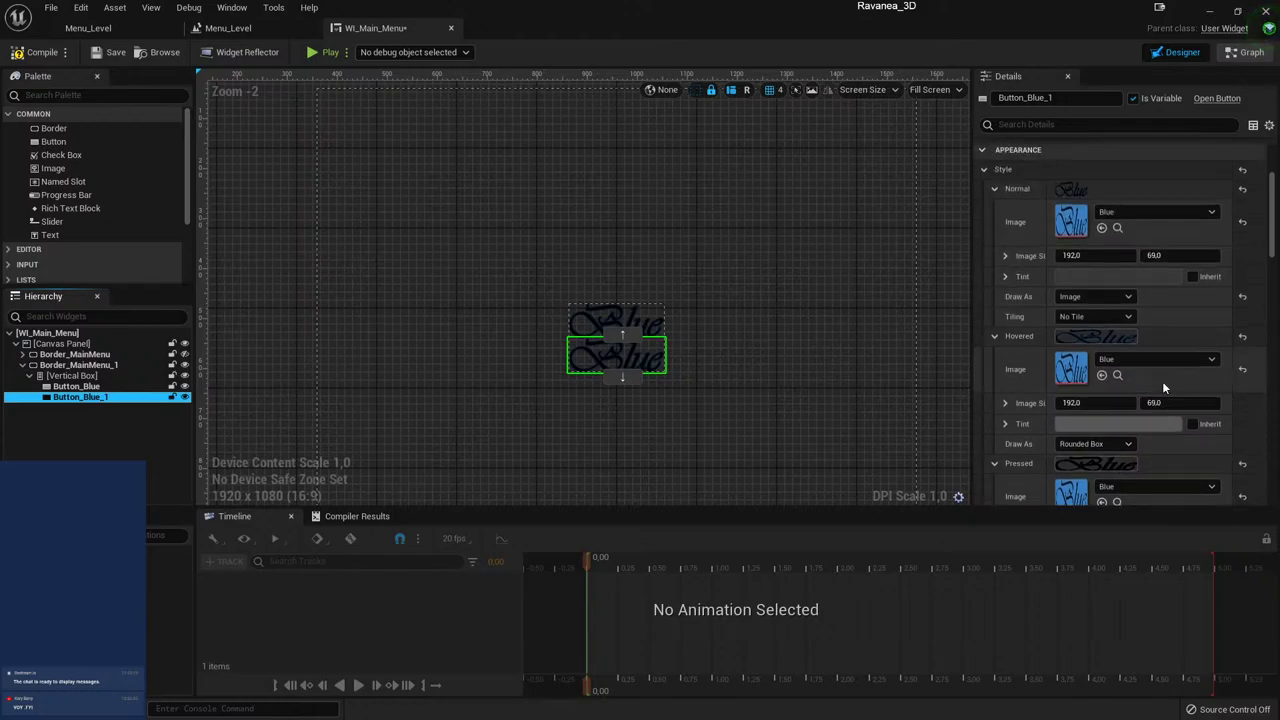
pyautogui.click(1155, 213)
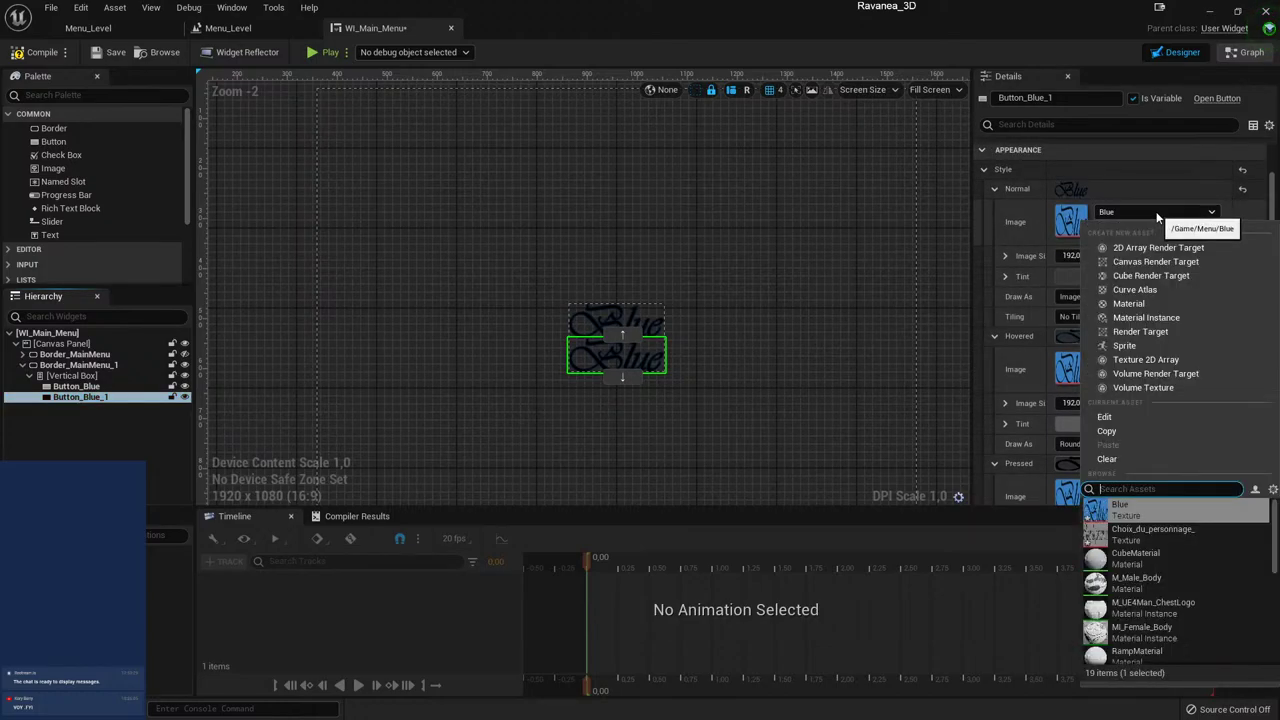
pyautogui.write('red')
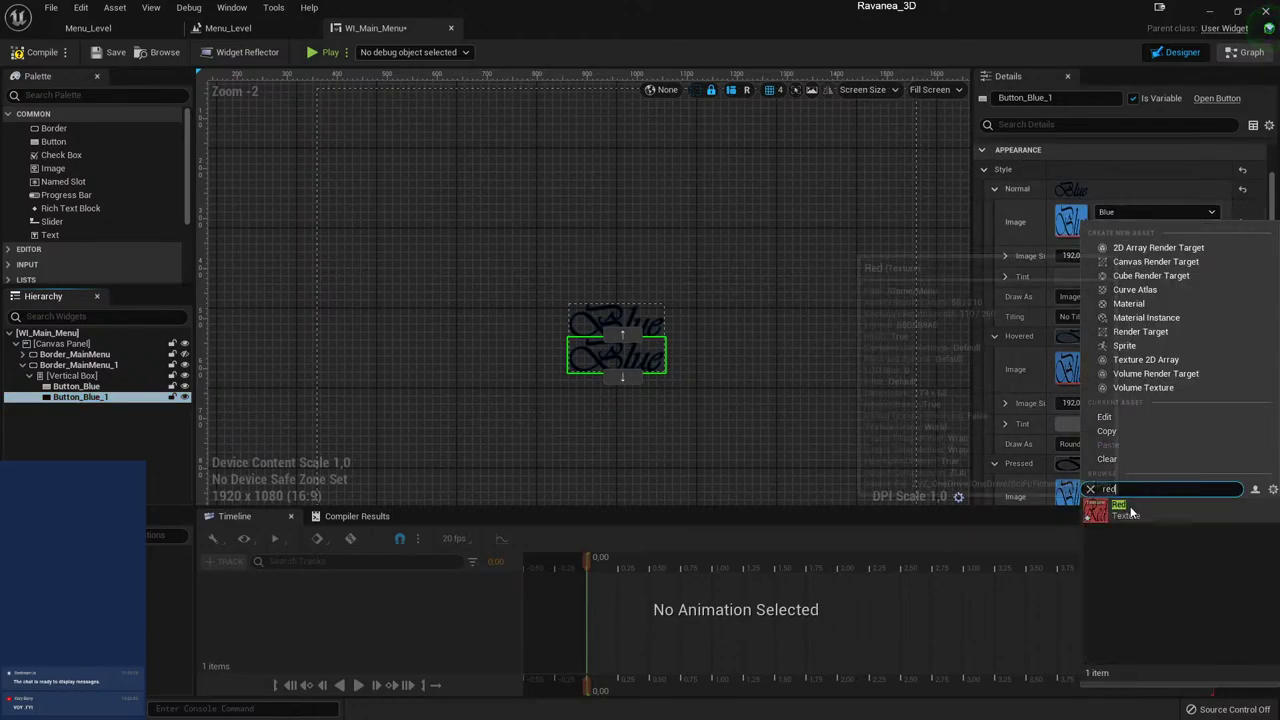
pyautogui.press('Return')
# - Set the copy's Hovered and Pressed images to the Red texture too
pyautogui.click(1150, 359)
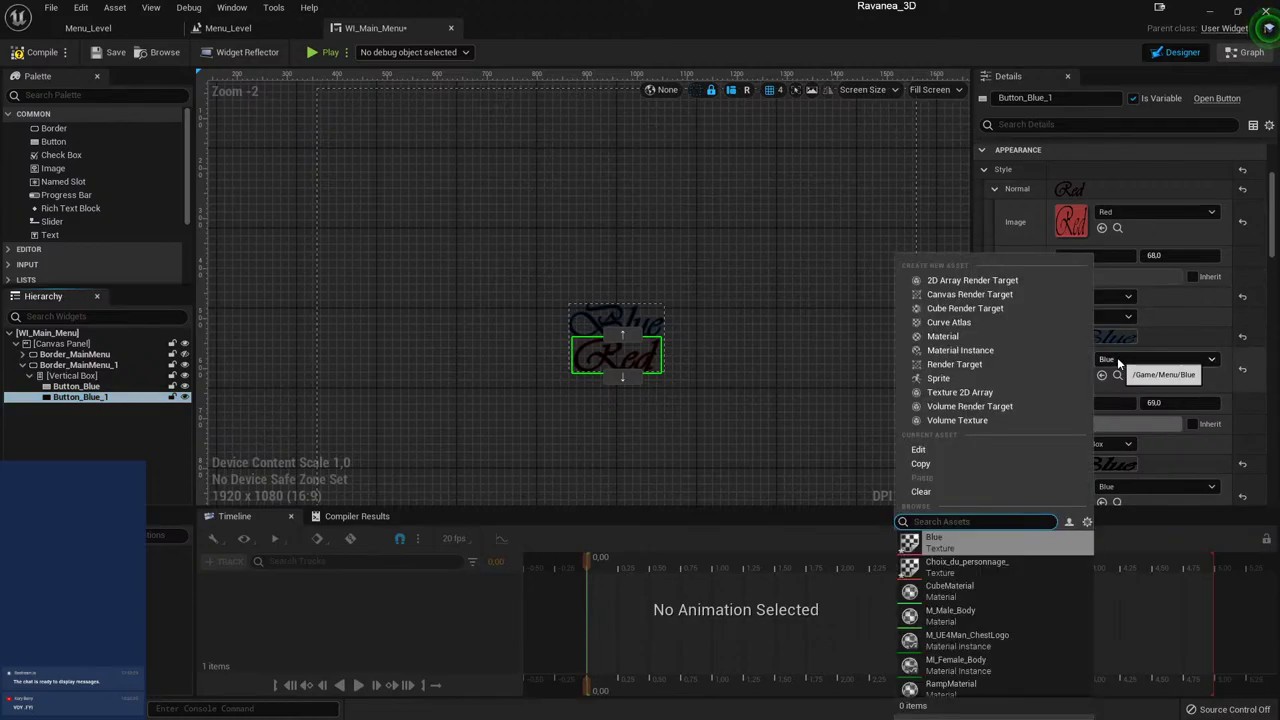
pyautogui.write('red')
pyautogui.click(976, 544)
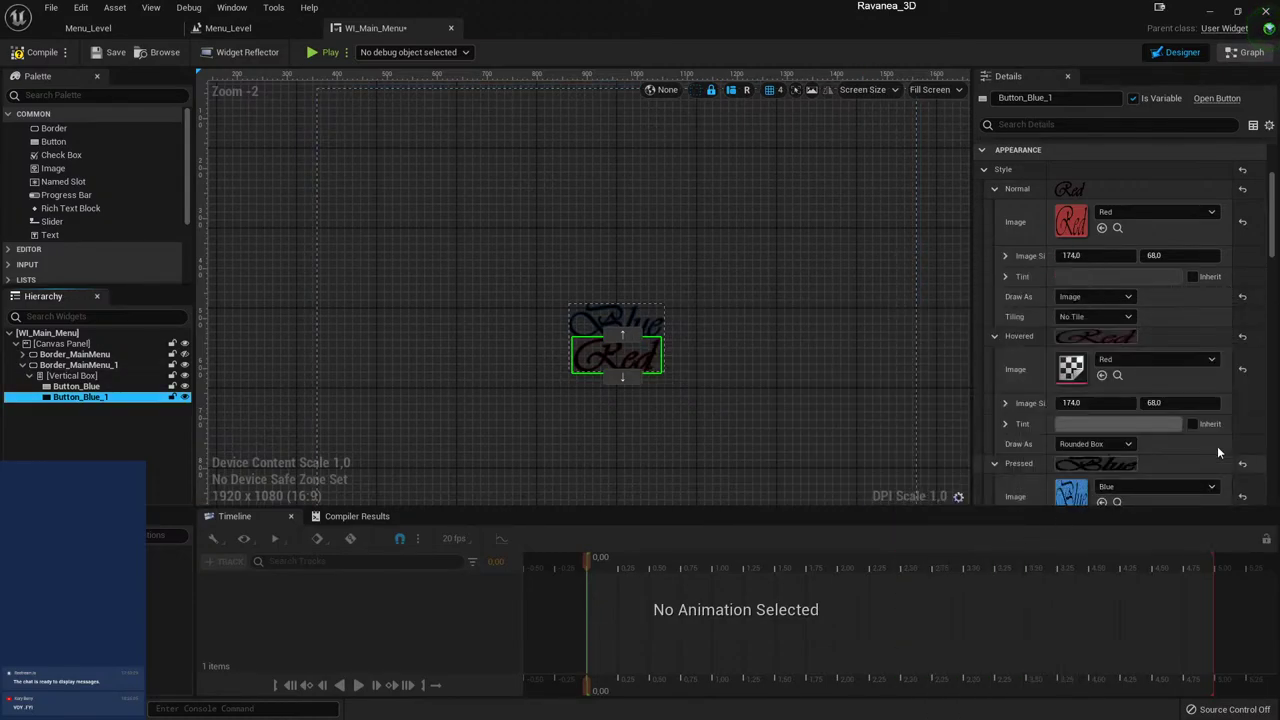
pyautogui.scroll(-1, 1118, 421)
pyautogui.click(1145, 444)
pyautogui.write('red')
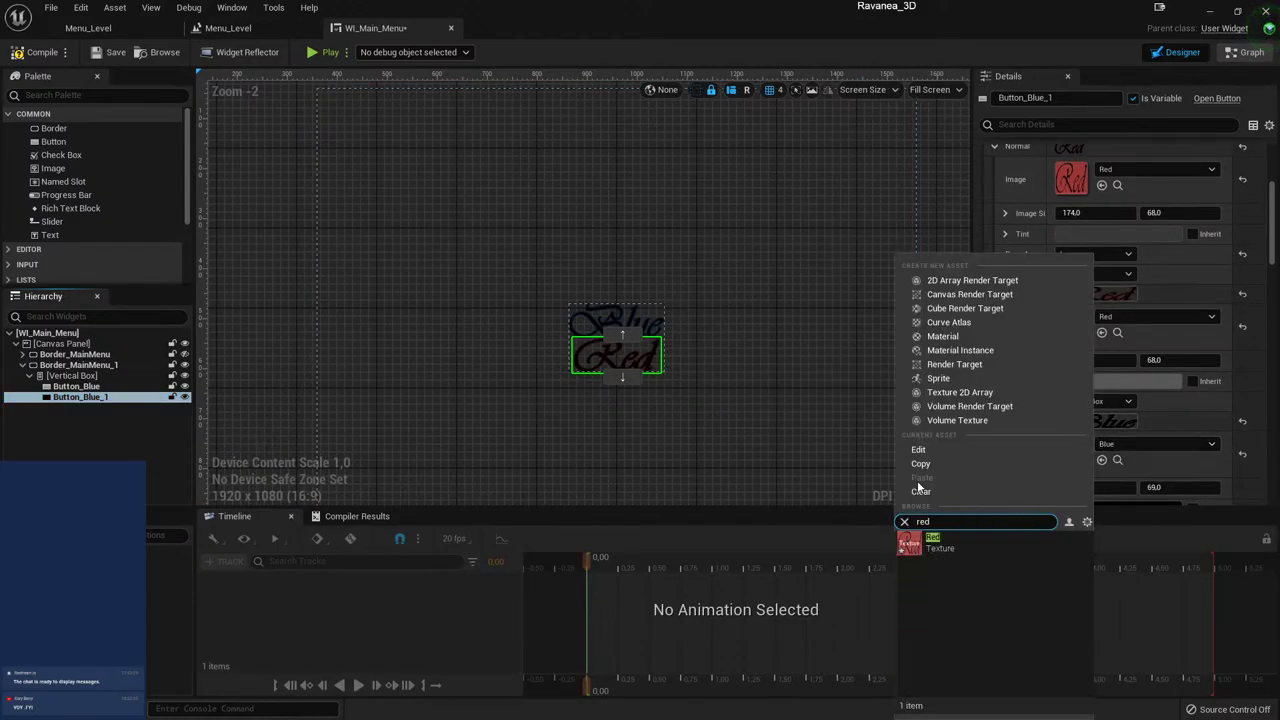
pyautogui.click(928, 540)
pyautogui.click(828, 447)
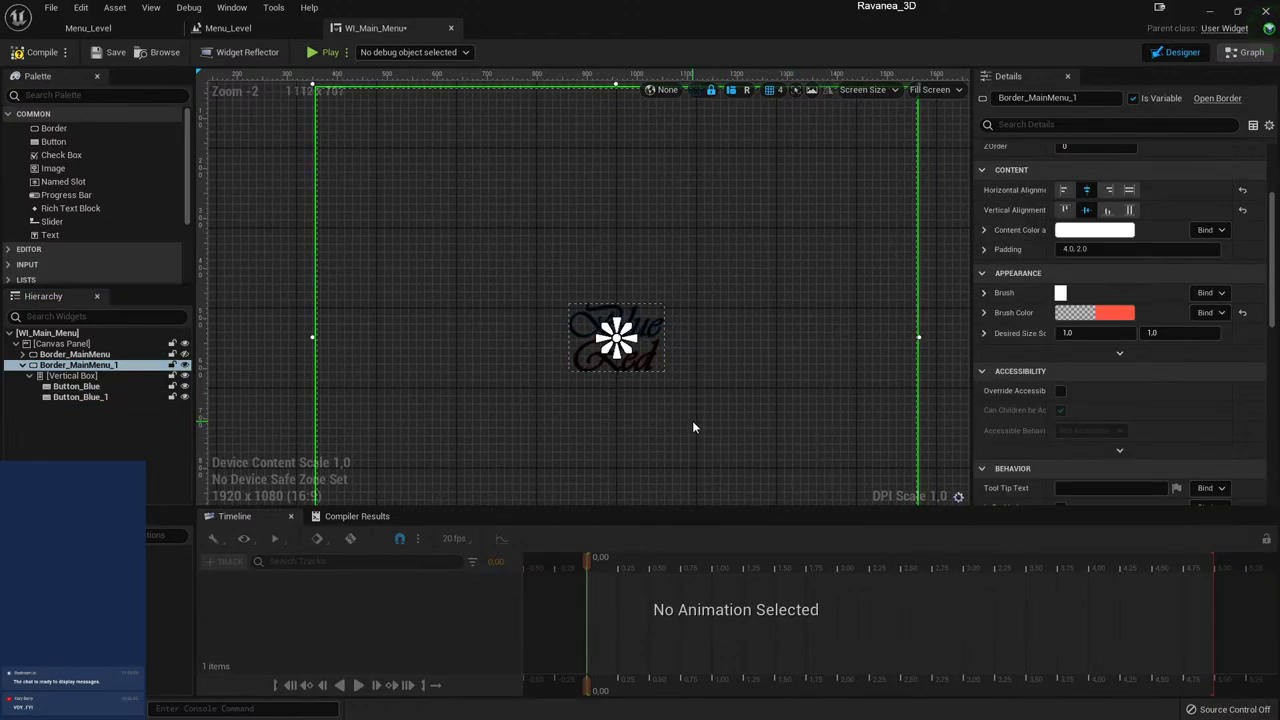
# - Rename Button_Blue_1 to Button_Red in the Hierarchy, then check both buttons in the viewport
pyautogui.click(249, 293)
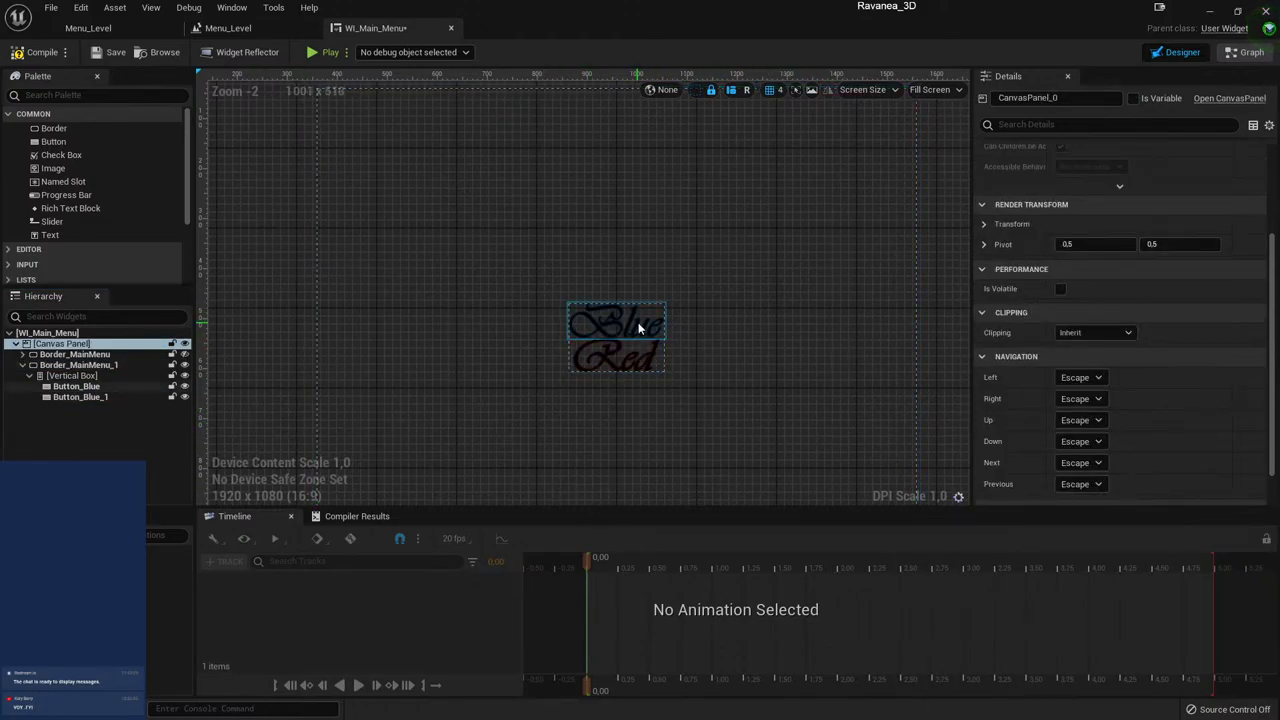
pyautogui.click(124, 397)
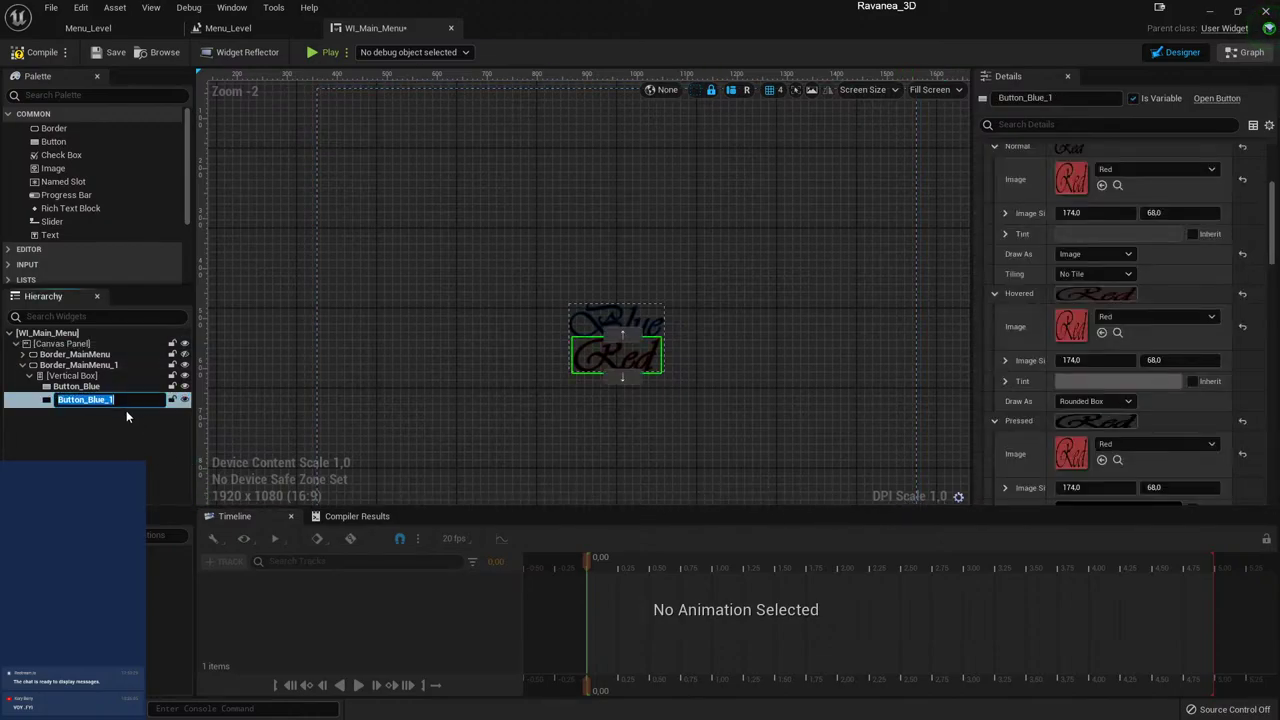
pyautogui.click(129, 400)
pyautogui.moveTo(114, 399); pyautogui.dragTo(87, 399)
pyautogui.write('Red')
pyautogui.click(155, 430)
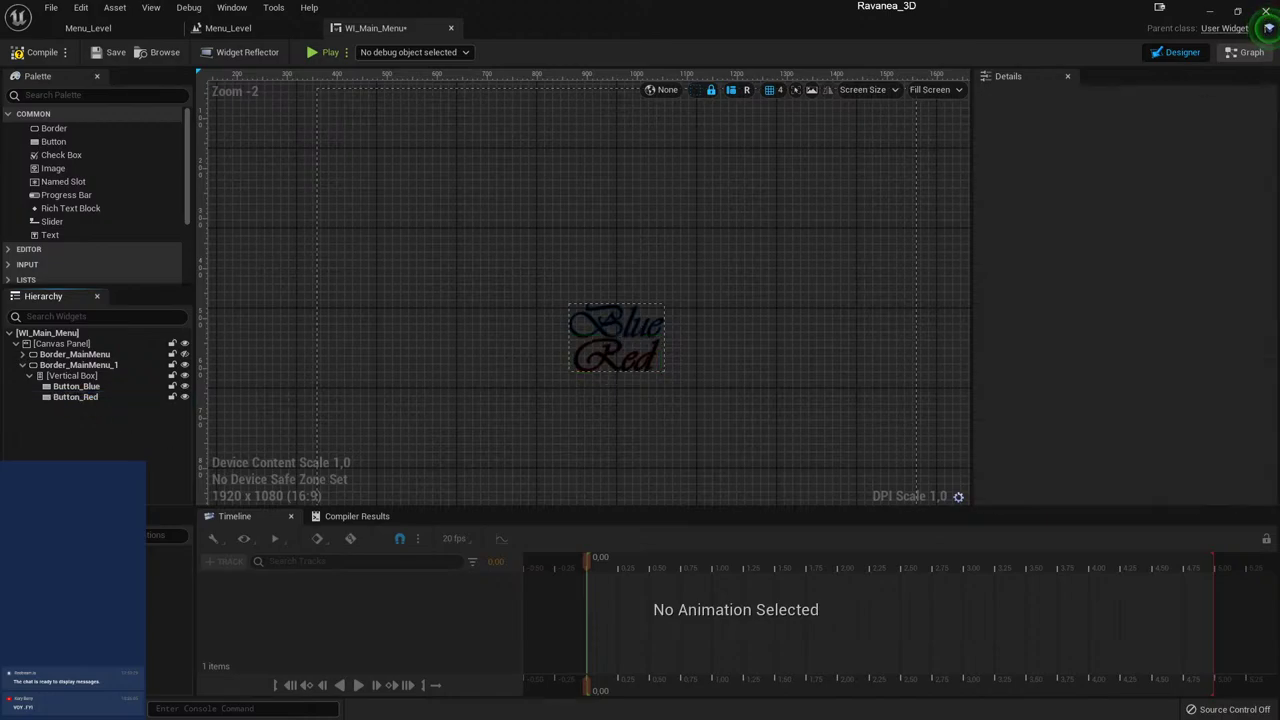
pyautogui.click(651, 355)
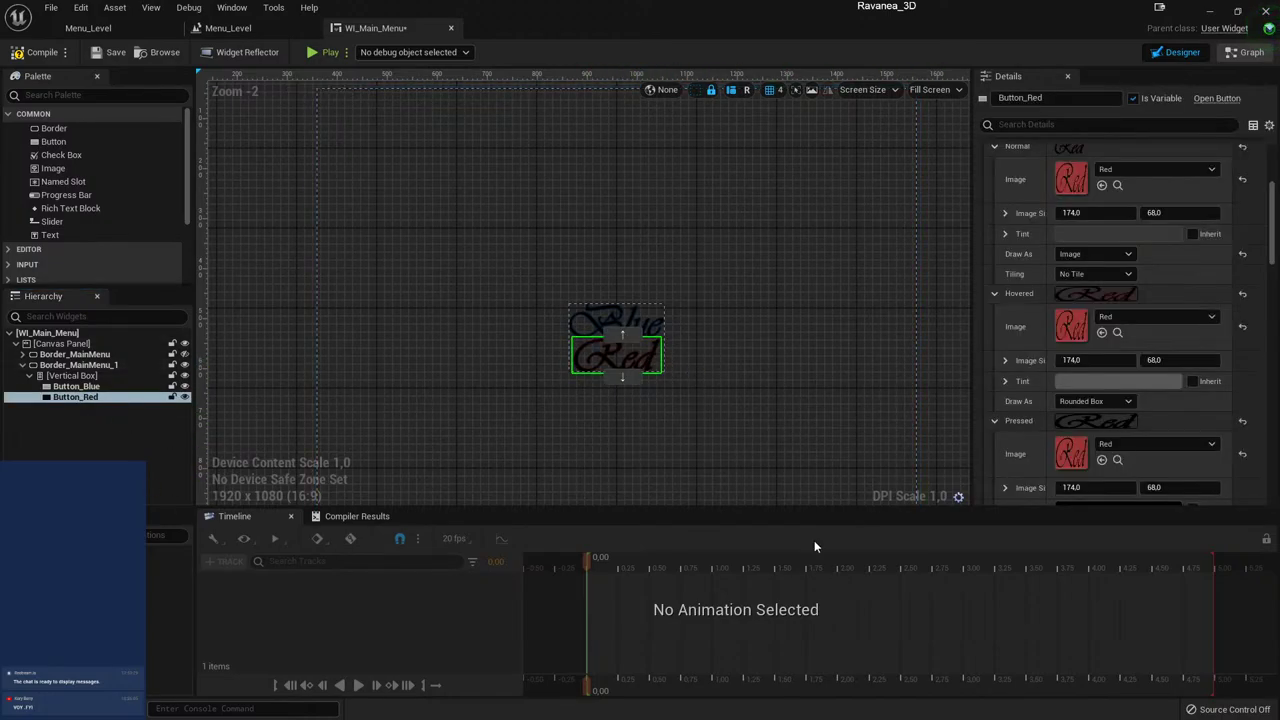
pyautogui.click(640, 318)
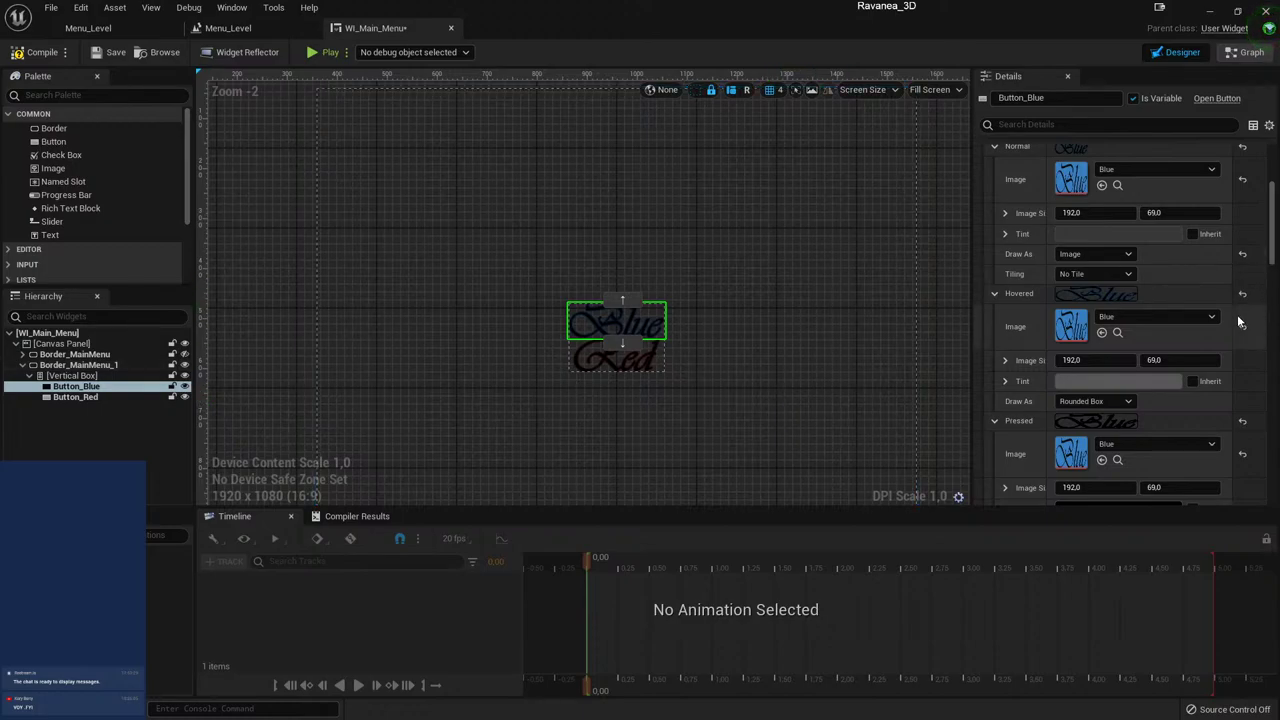
# - Set the Vertical Box's Horizontal Alignment to Fill after trying left, centre and right
pyautogui.scroll(3, 1190, 278)
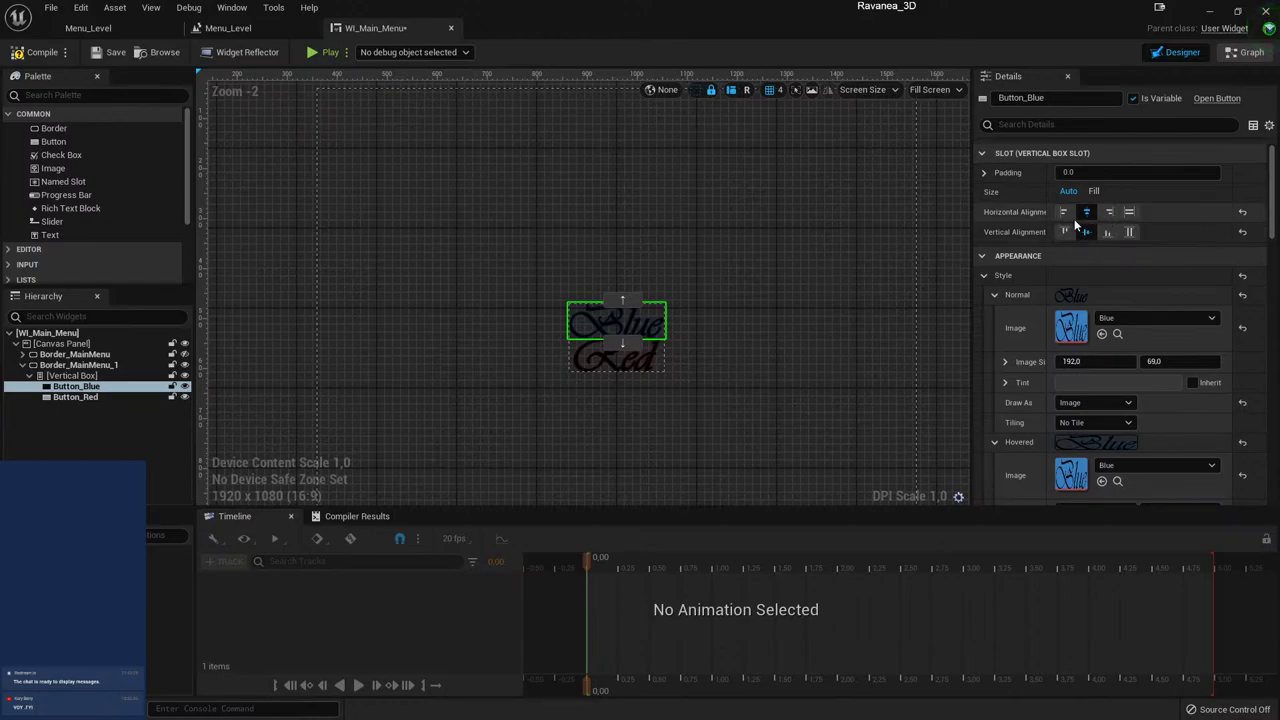
pyautogui.click(1109, 212)
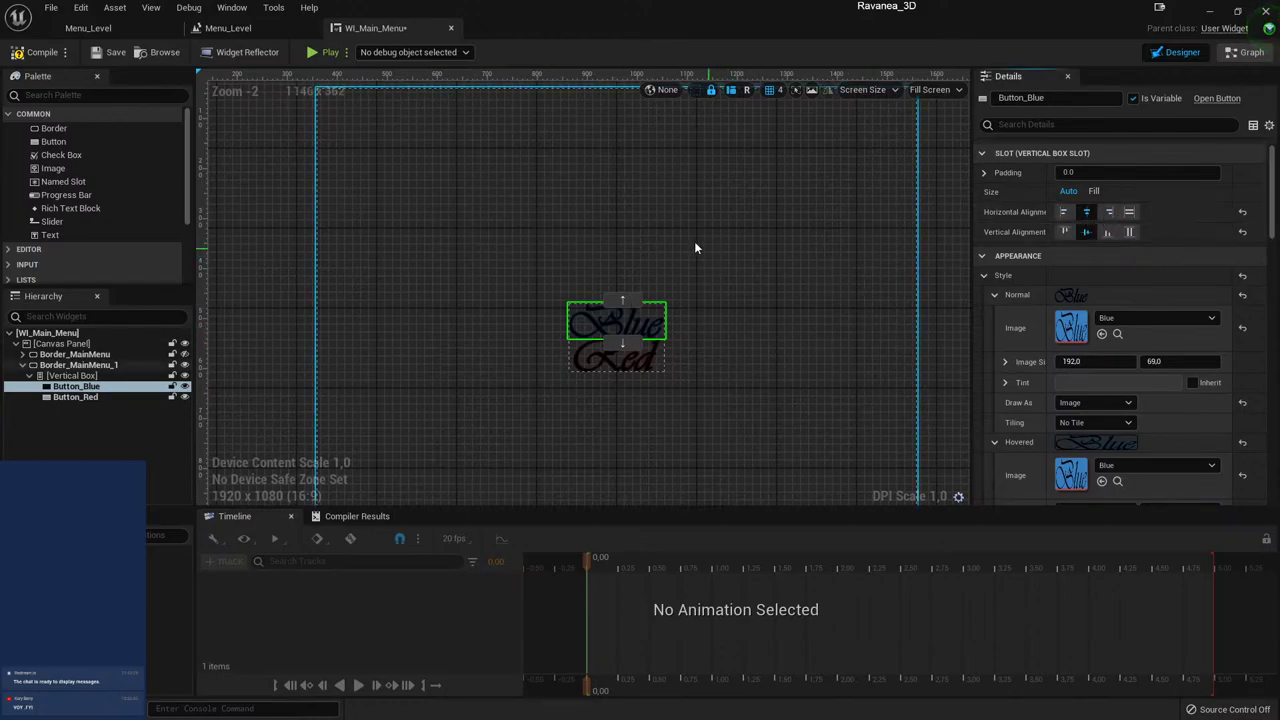
pyautogui.click(70, 375)
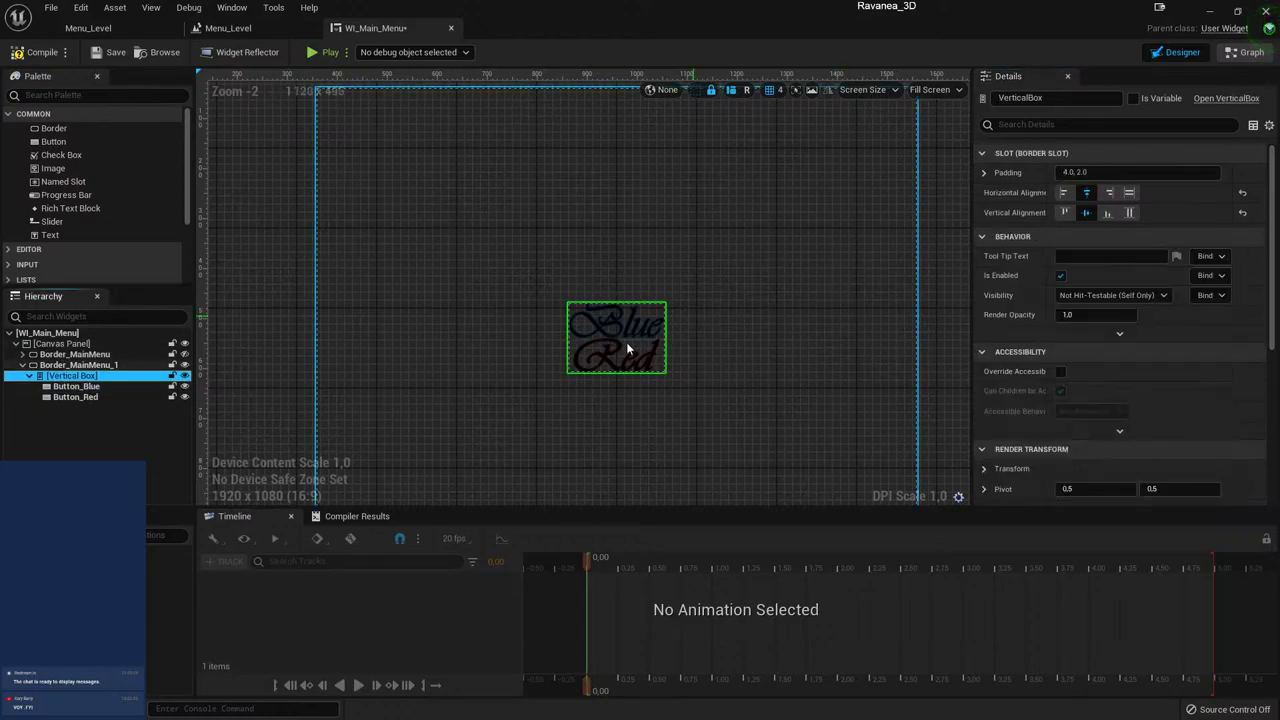
pyautogui.click(1064, 192)
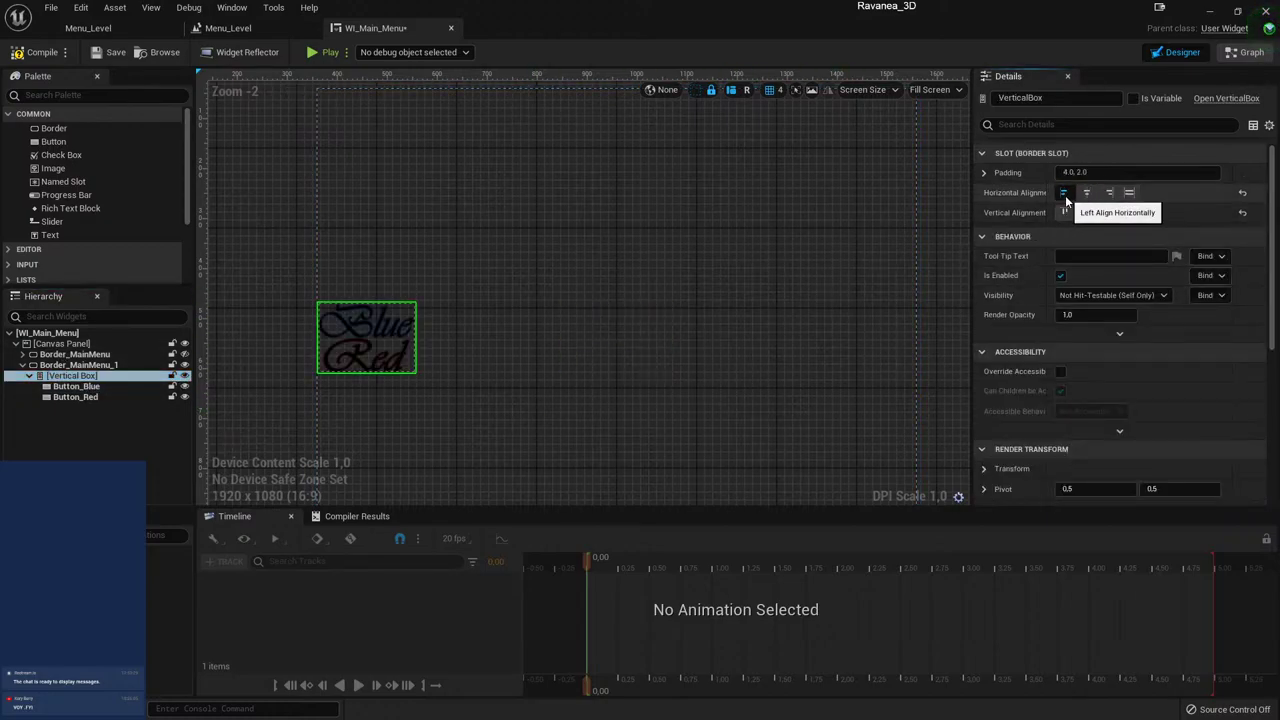
pyautogui.click(1086, 192)
pyautogui.click(1109, 194)
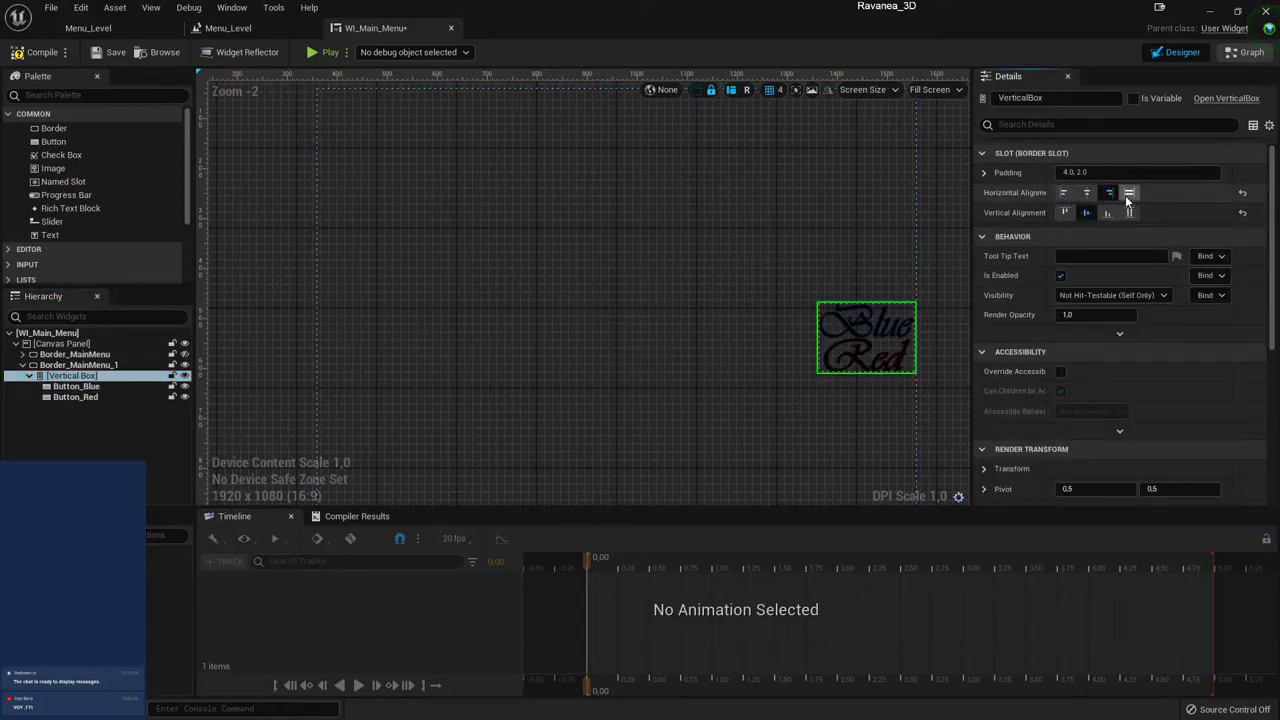
pyautogui.click(1129, 194)
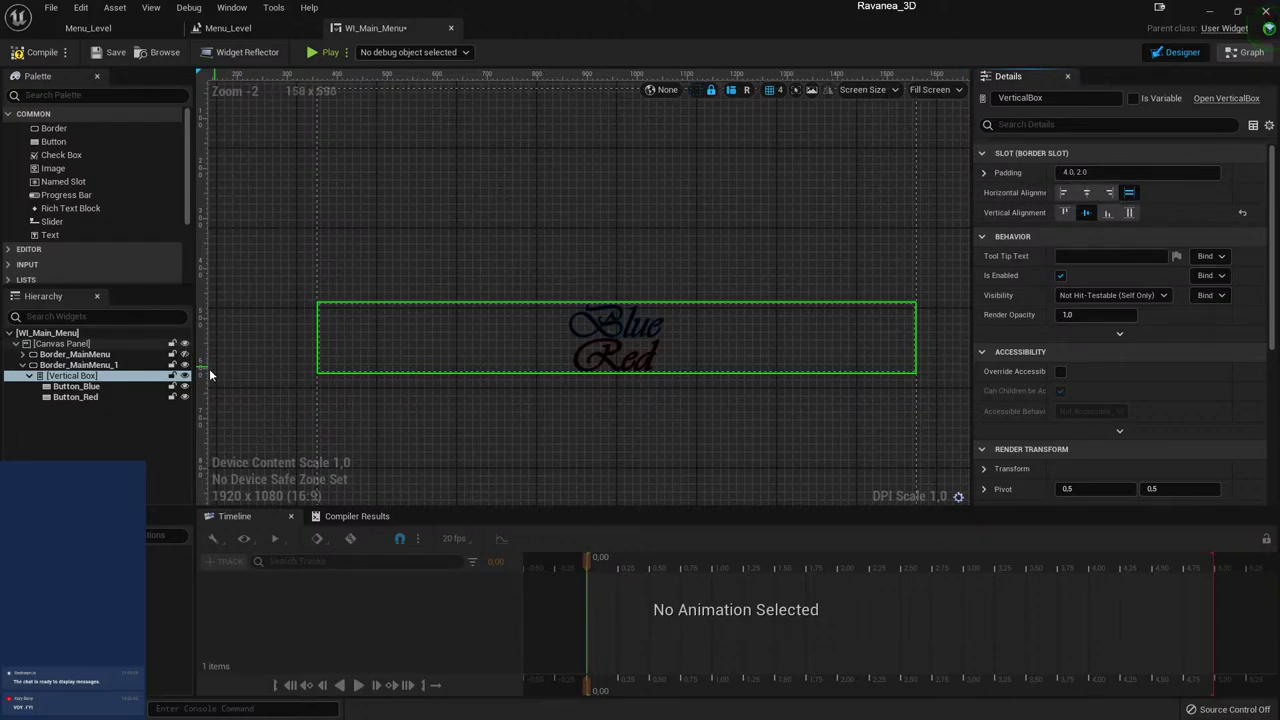
pyautogui.click(133, 387)
pyautogui.click(1063, 211)
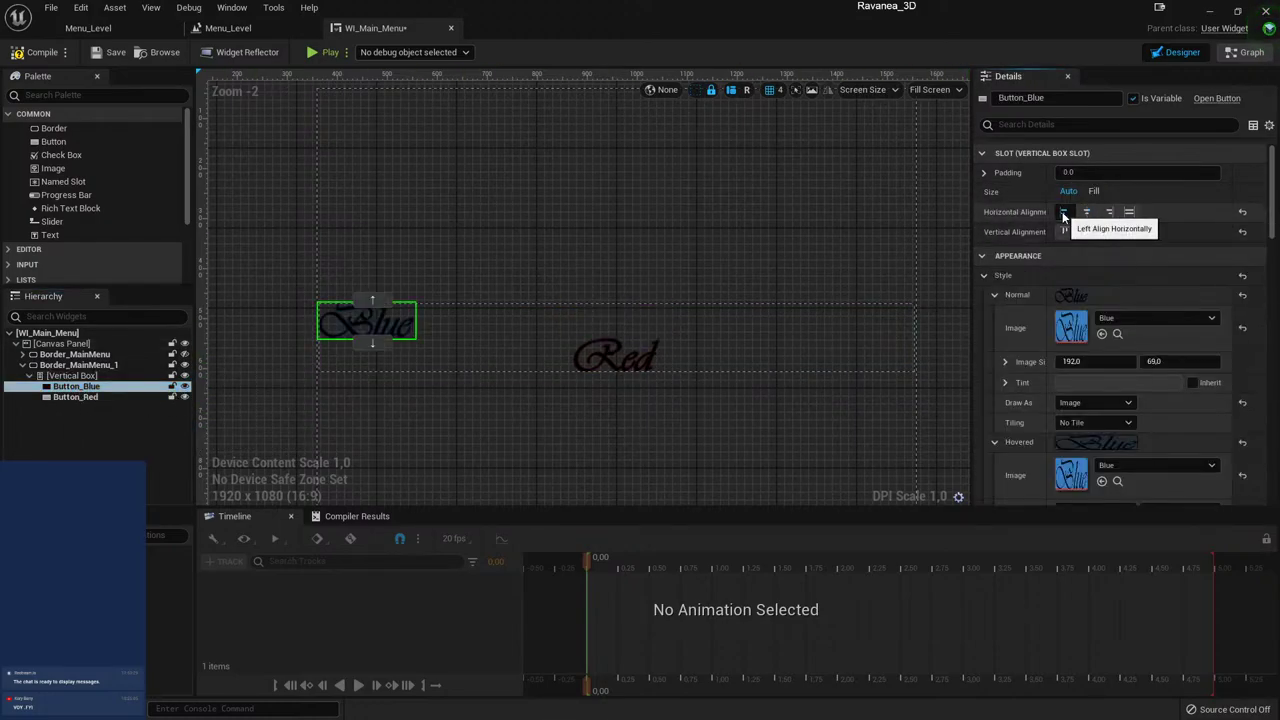
pyautogui.click(655, 370)
pyautogui.click(1107, 232)
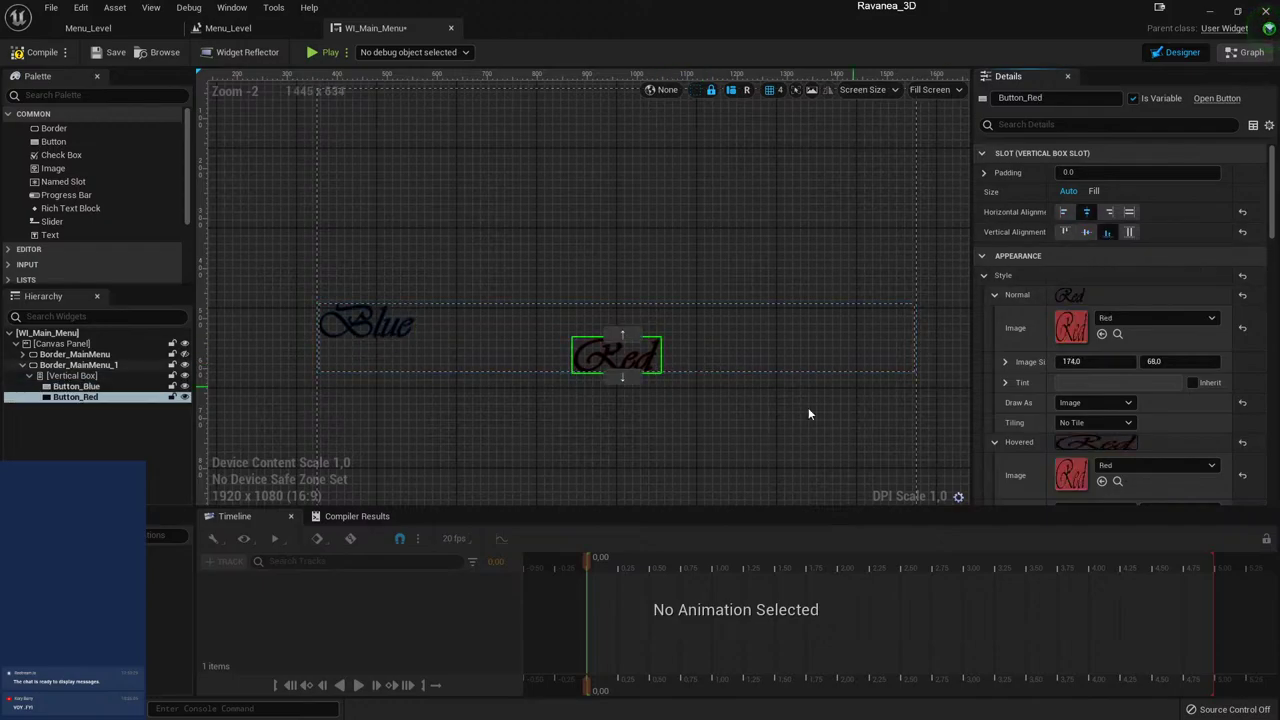
pyautogui.click(1086, 232)
pyautogui.click(1110, 213)
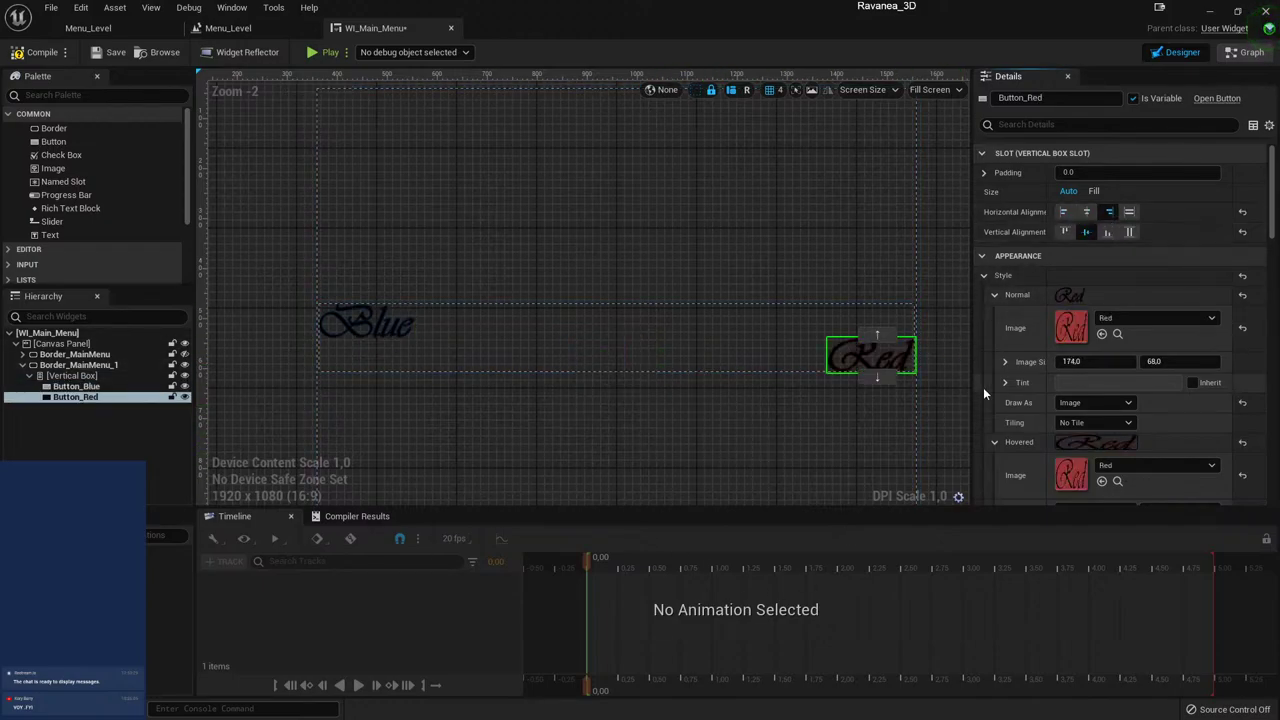
pyautogui.click(1087, 212)
pyautogui.click(386, 319)
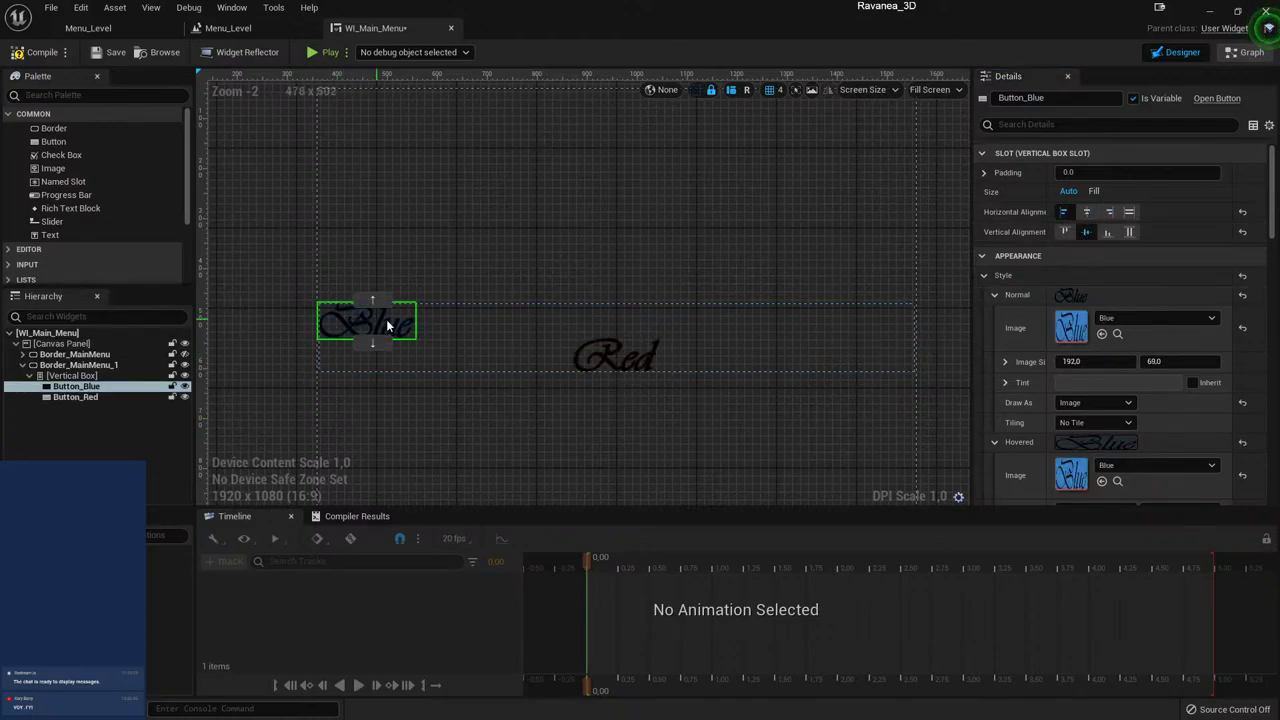
pyautogui.click(1087, 212)
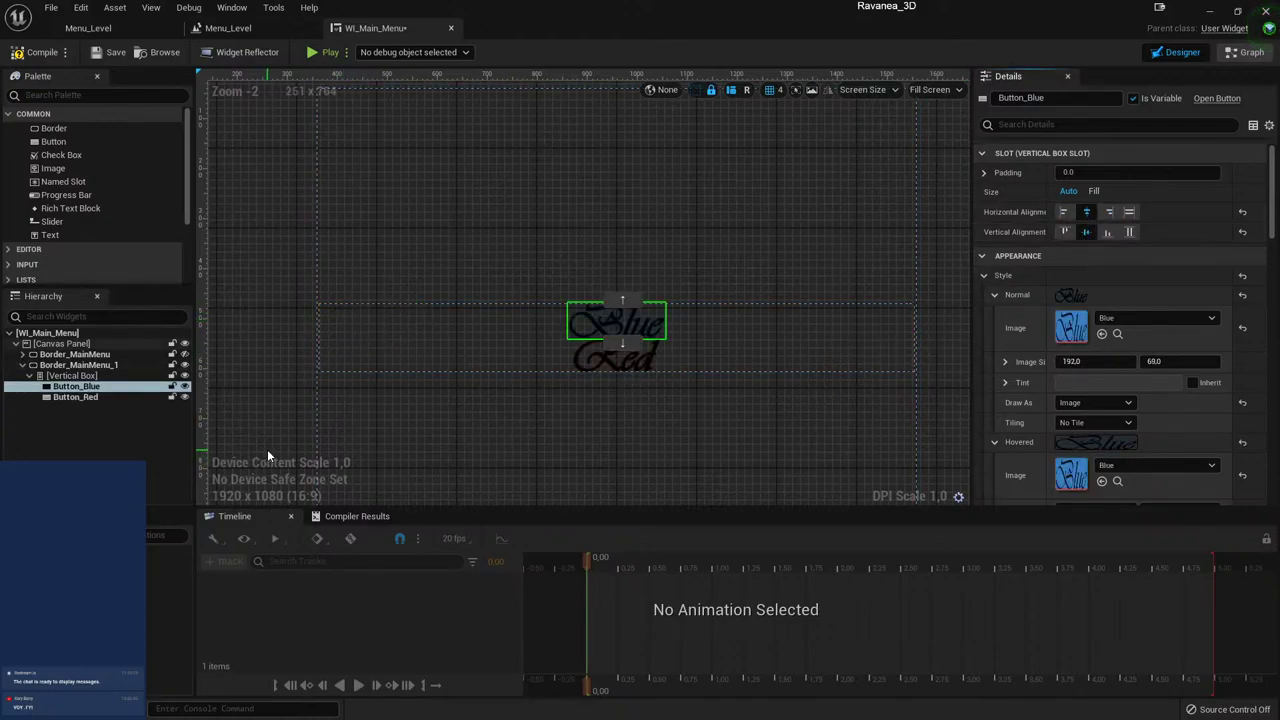
pyautogui.click(1063, 212)
pyautogui.click(612, 356)
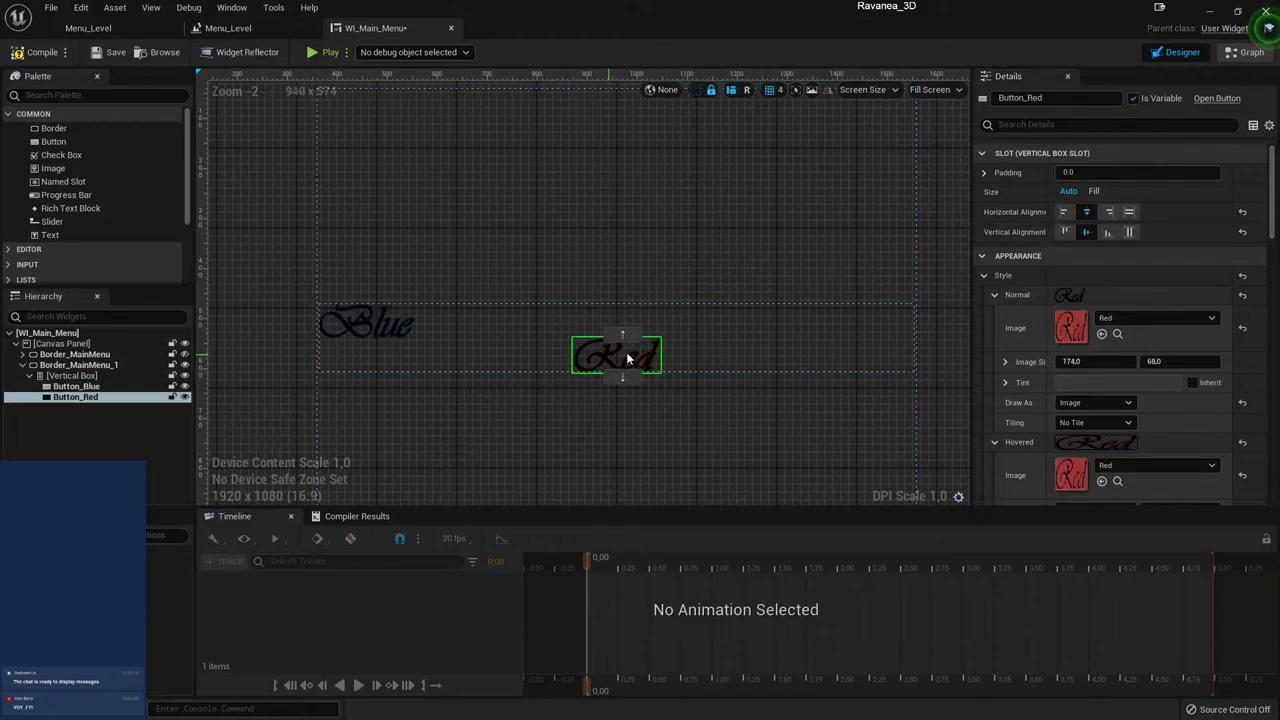
pyautogui.click(1063, 212)
pyautogui.click(1086, 212)
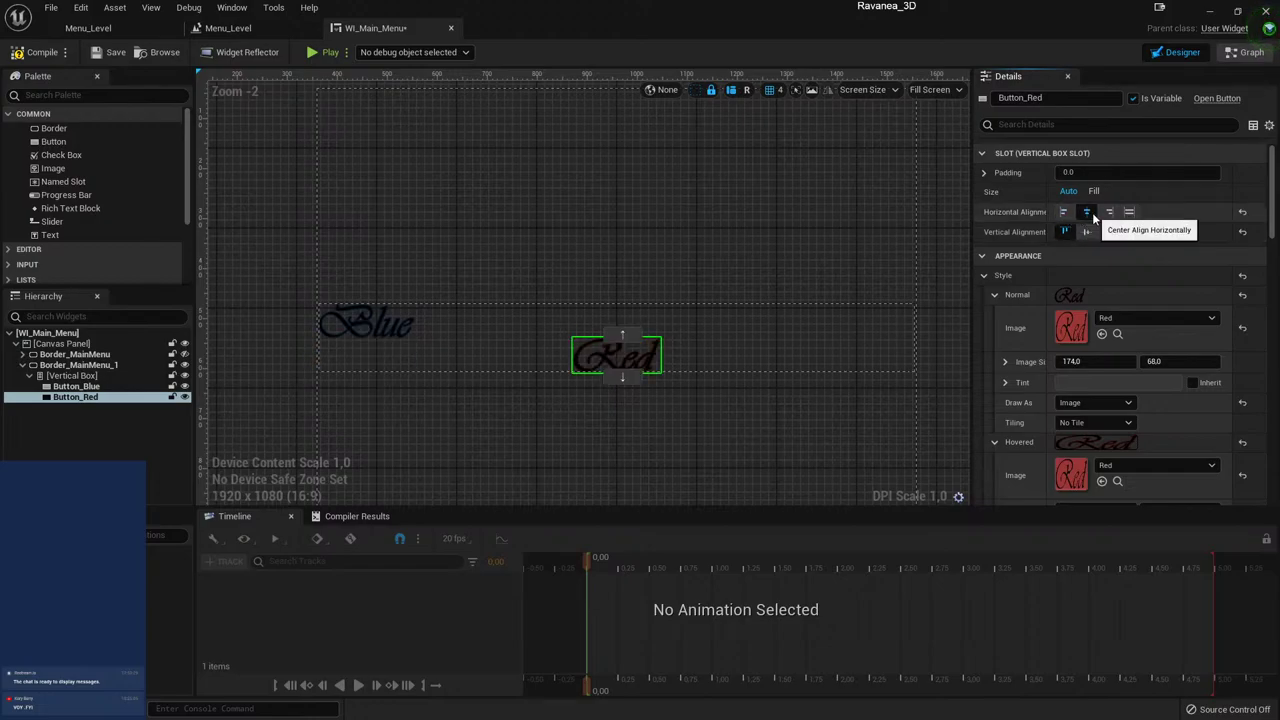
pyautogui.click(1063, 212)
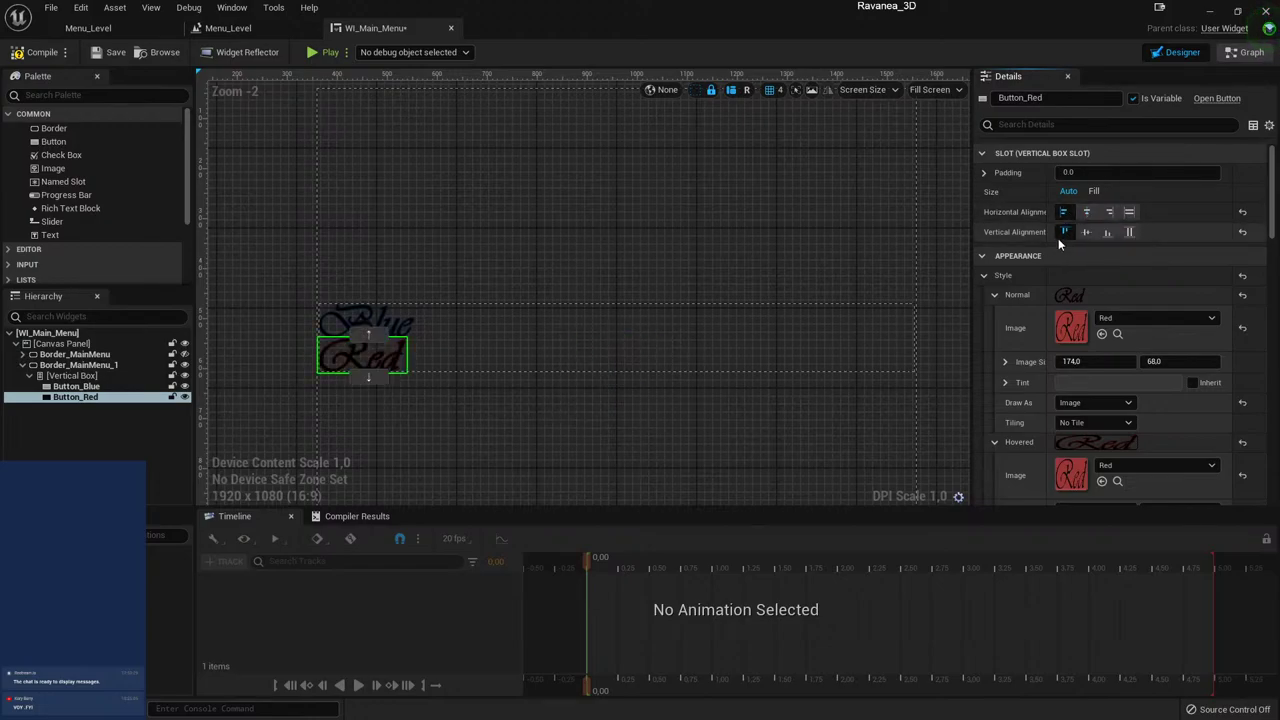
pyautogui.click(1086, 212)
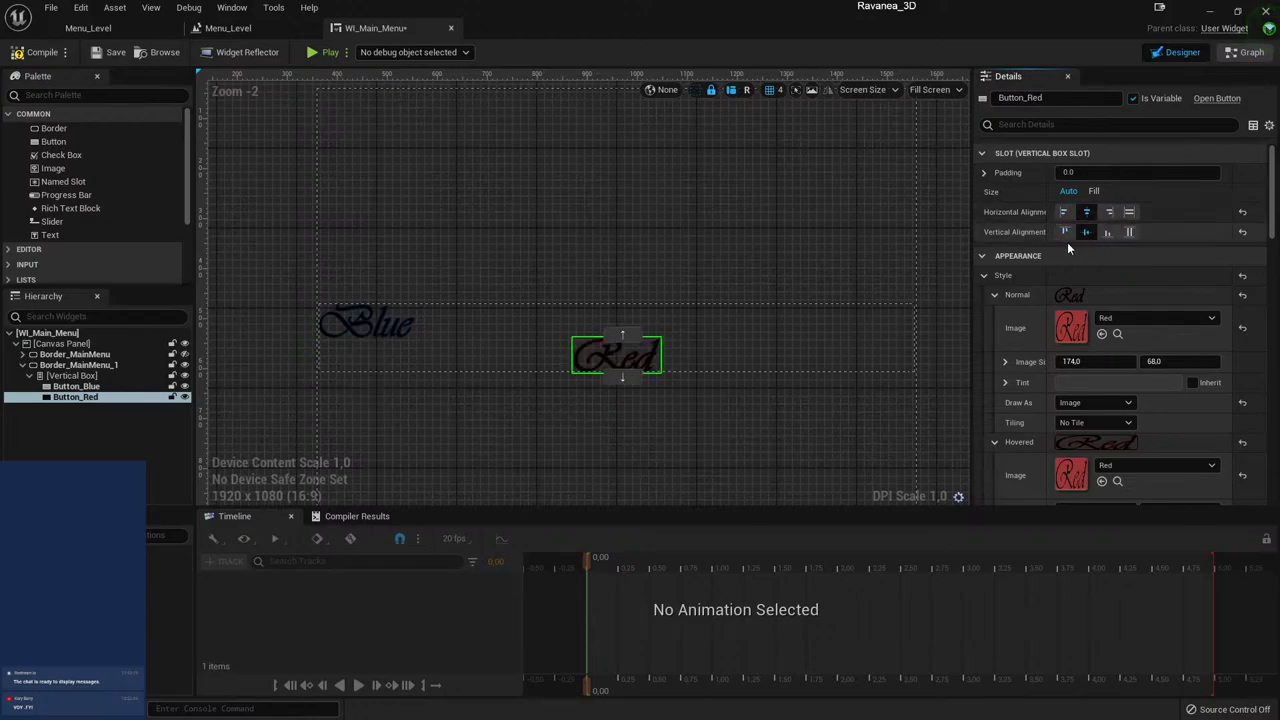
pyautogui.click(397, 328)
pyautogui.click(1086, 212)
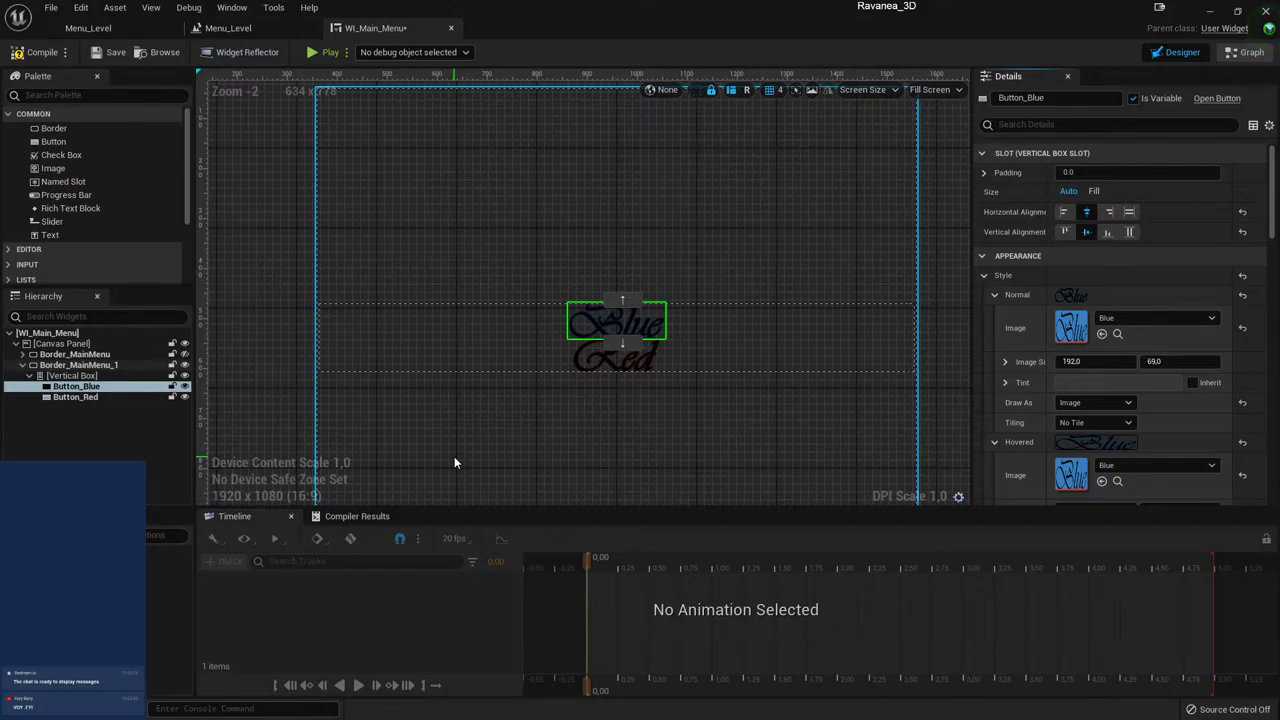
# - Select Button_Blue, expand its Slot Padding, and try top and bottom values of 80
pyautogui.click(316, 265)
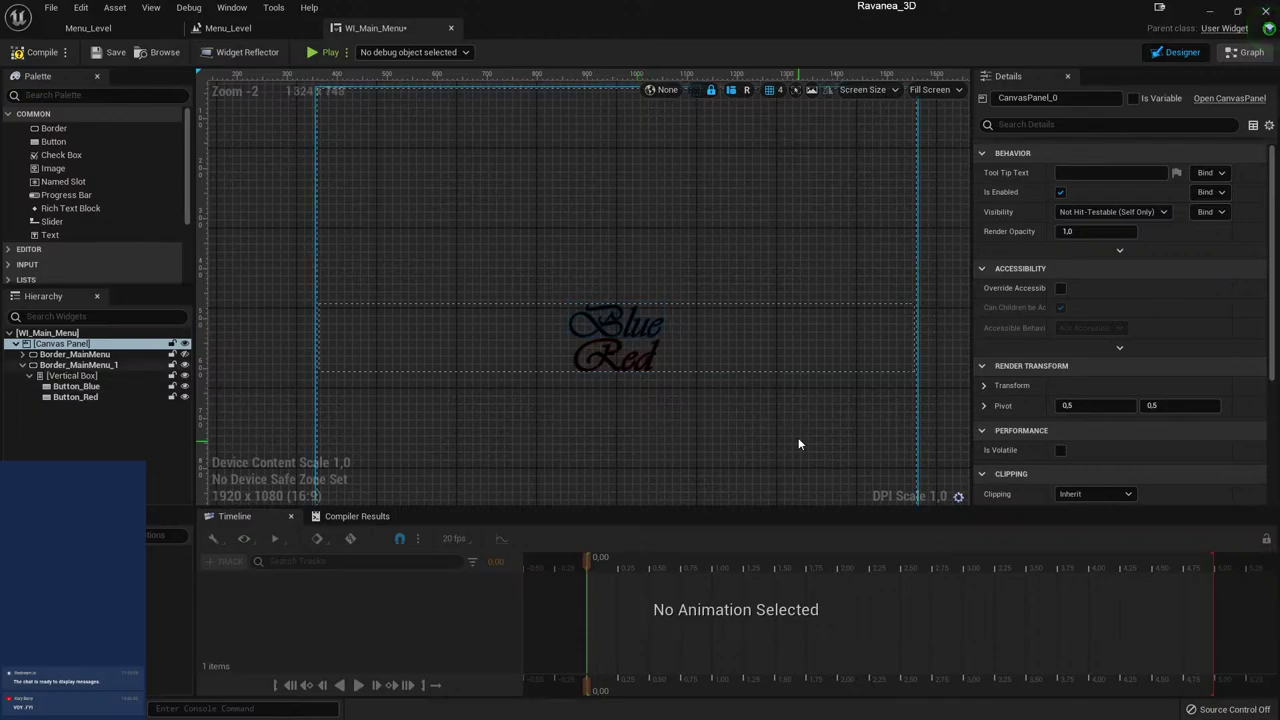
pyautogui.click(637, 330)
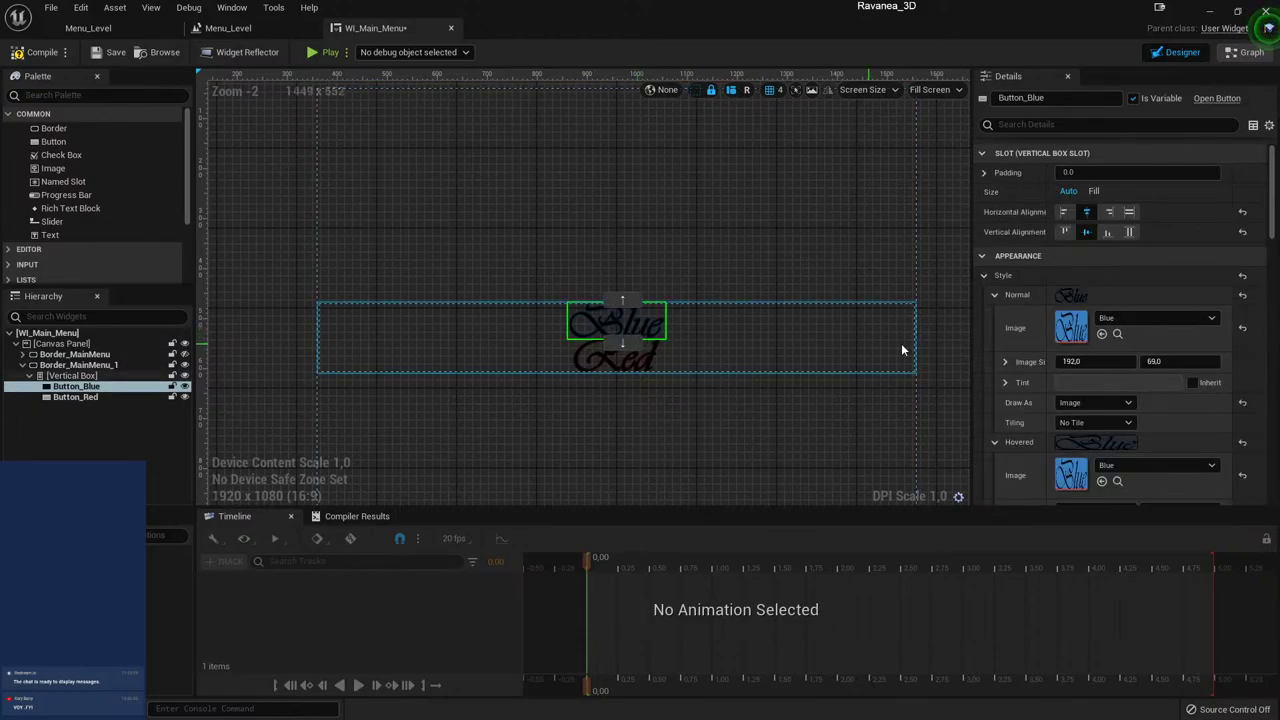
pyautogui.click(985, 172)
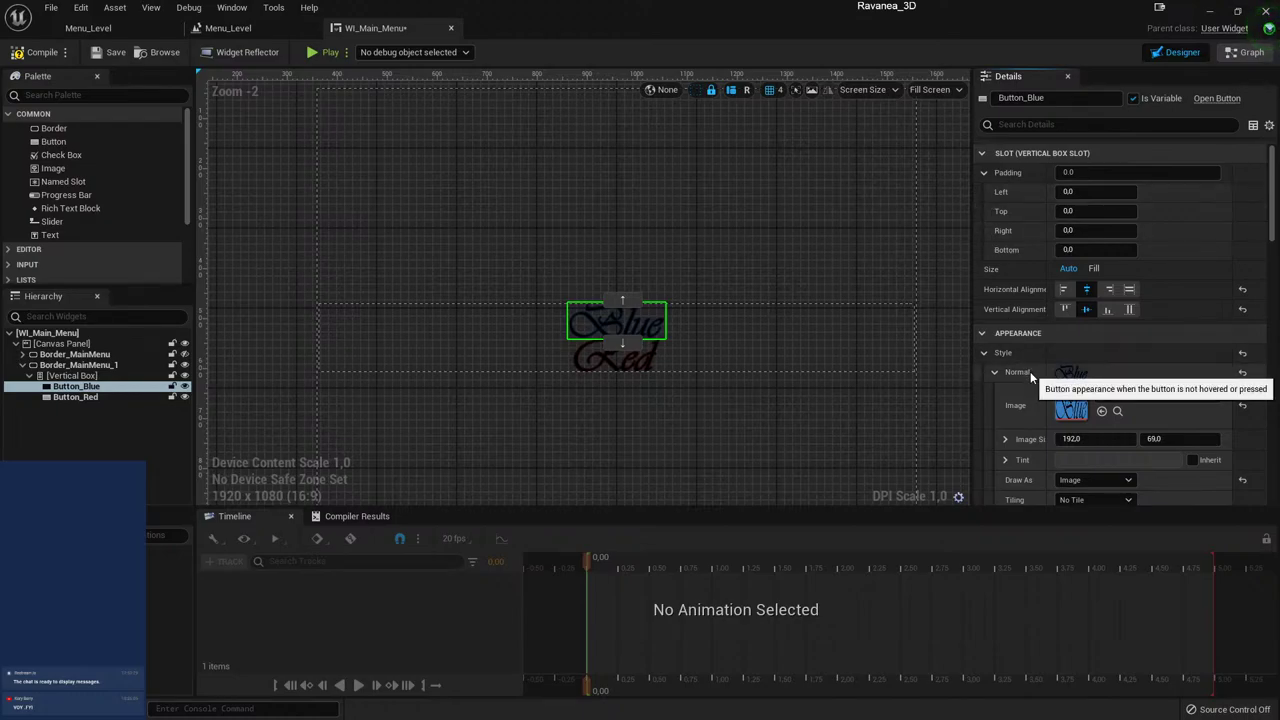
pyautogui.click(1085, 192)
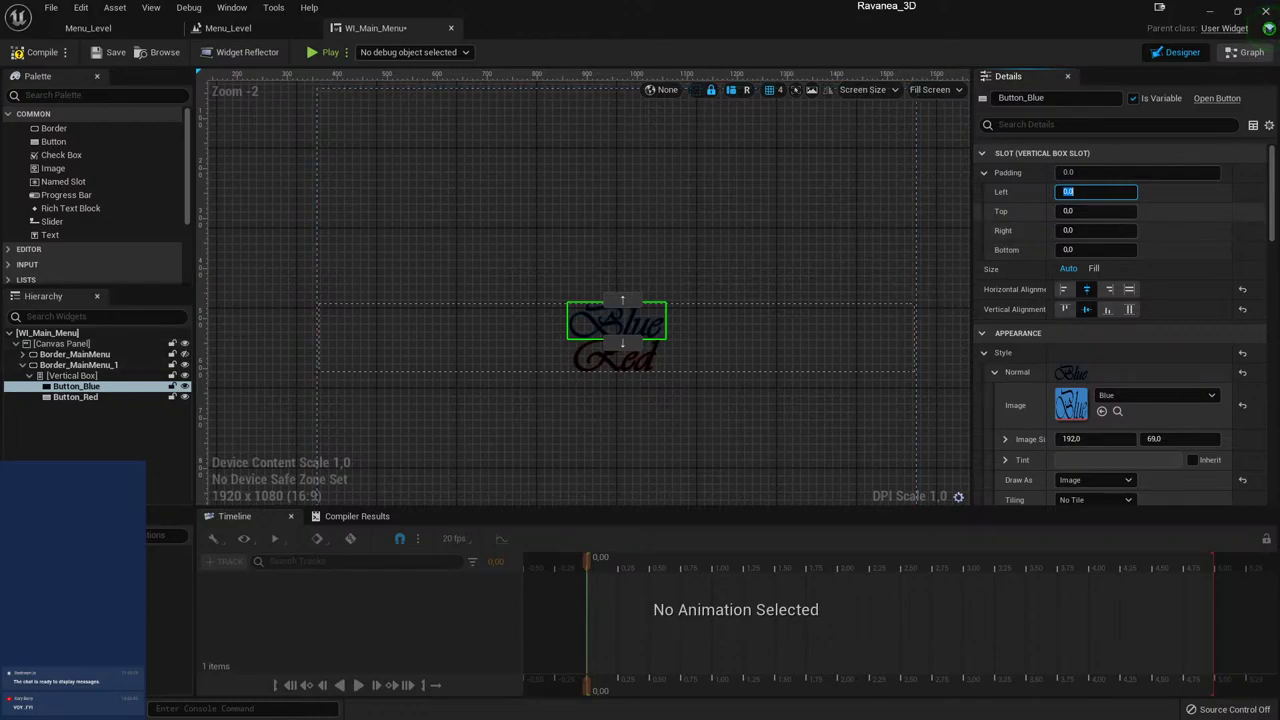
pyautogui.click(1095, 211)
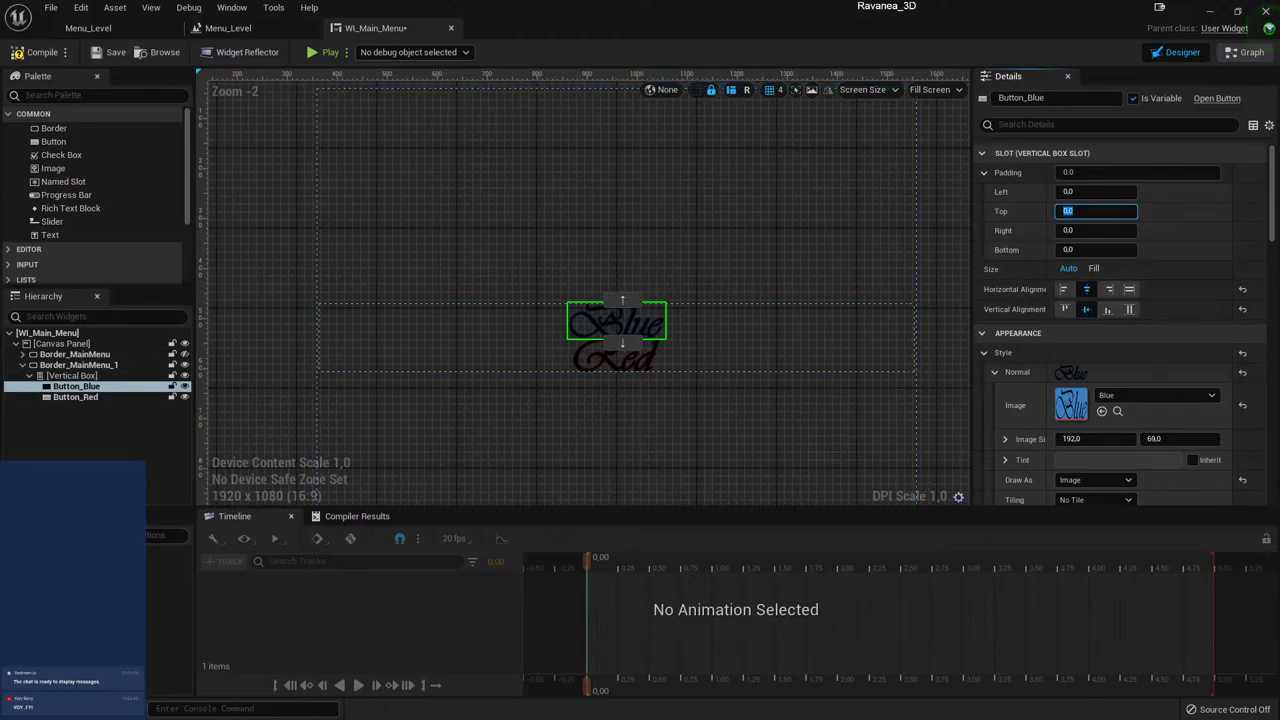
pyautogui.write('803')
pyautogui.press('Return')
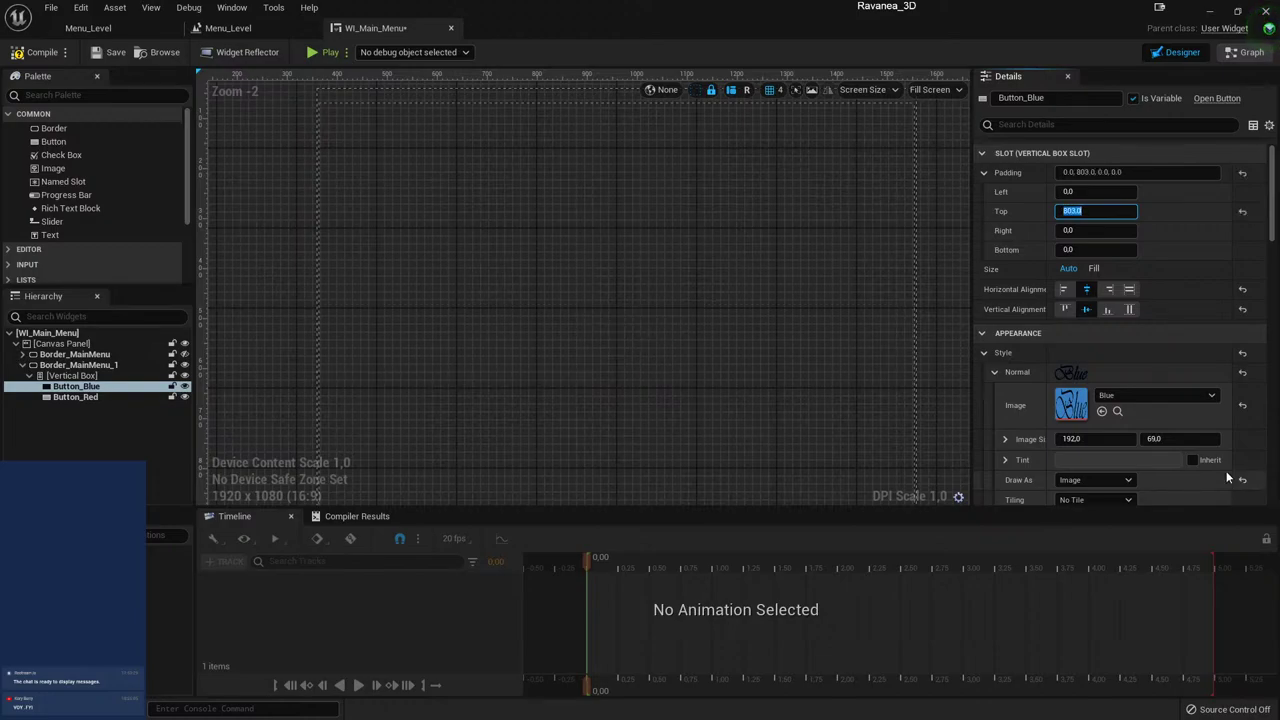
pyautogui.write('80')
pyautogui.press('Return')
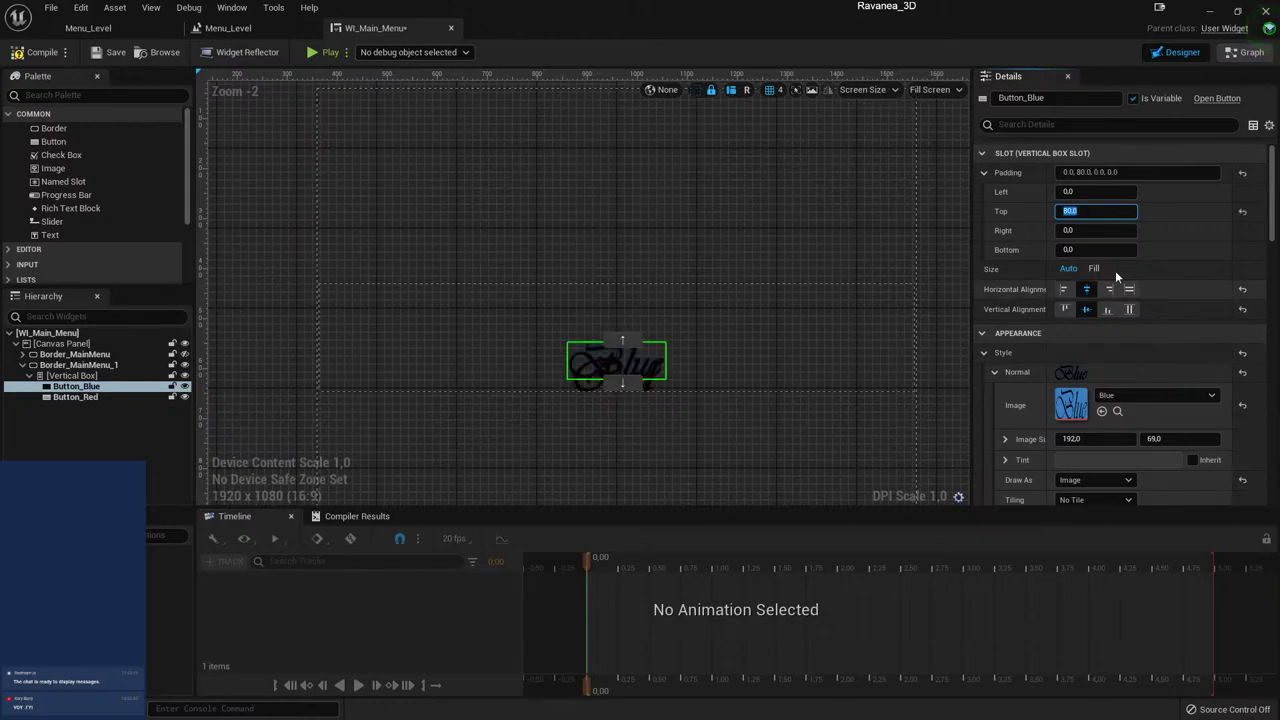
pyautogui.click(1088, 243)
pyautogui.write('800')
pyautogui.press('Return')
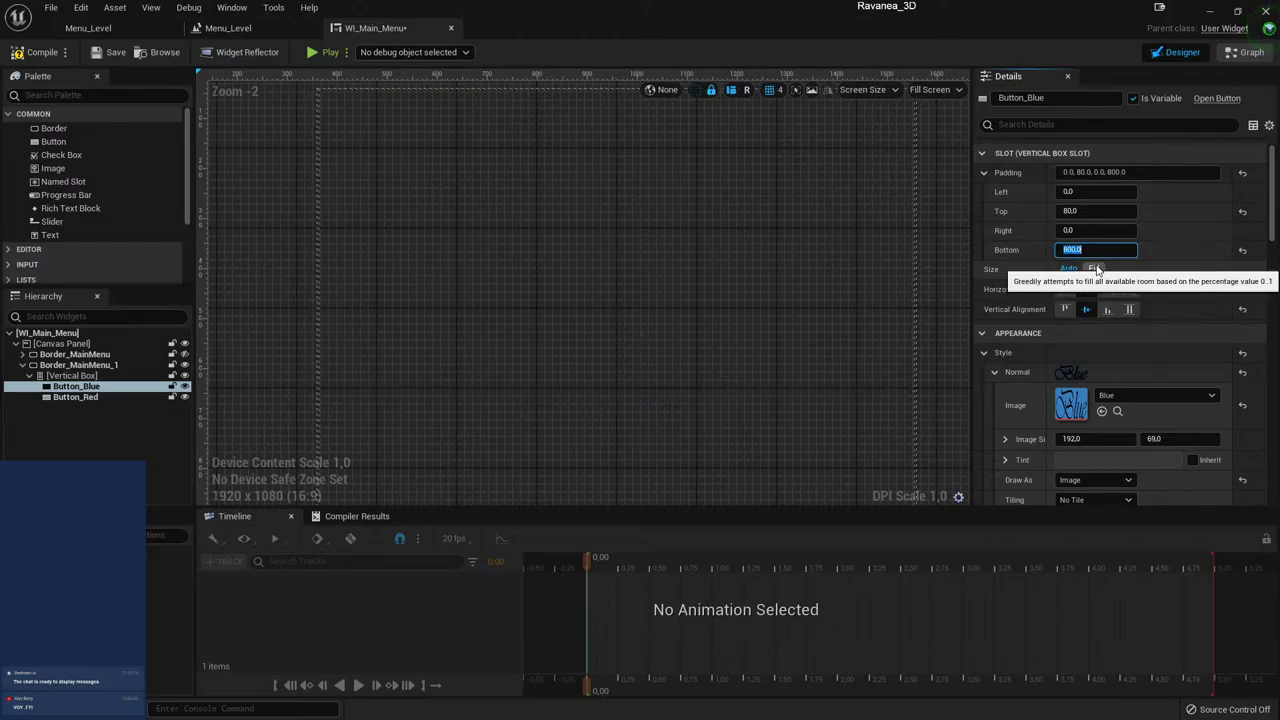
pyautogui.write('80')
pyautogui.press('Return')
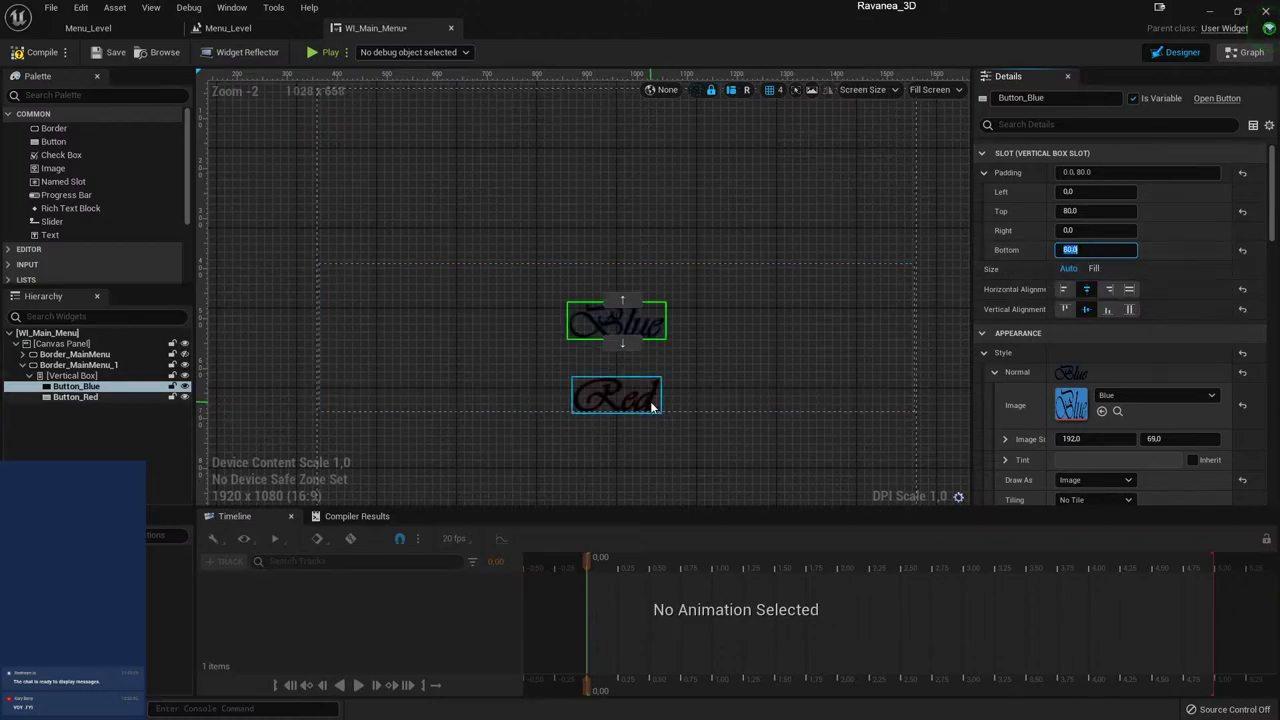
# - Change Button_Blue's top and bottom padding to 40
pyautogui.click(1094, 211)
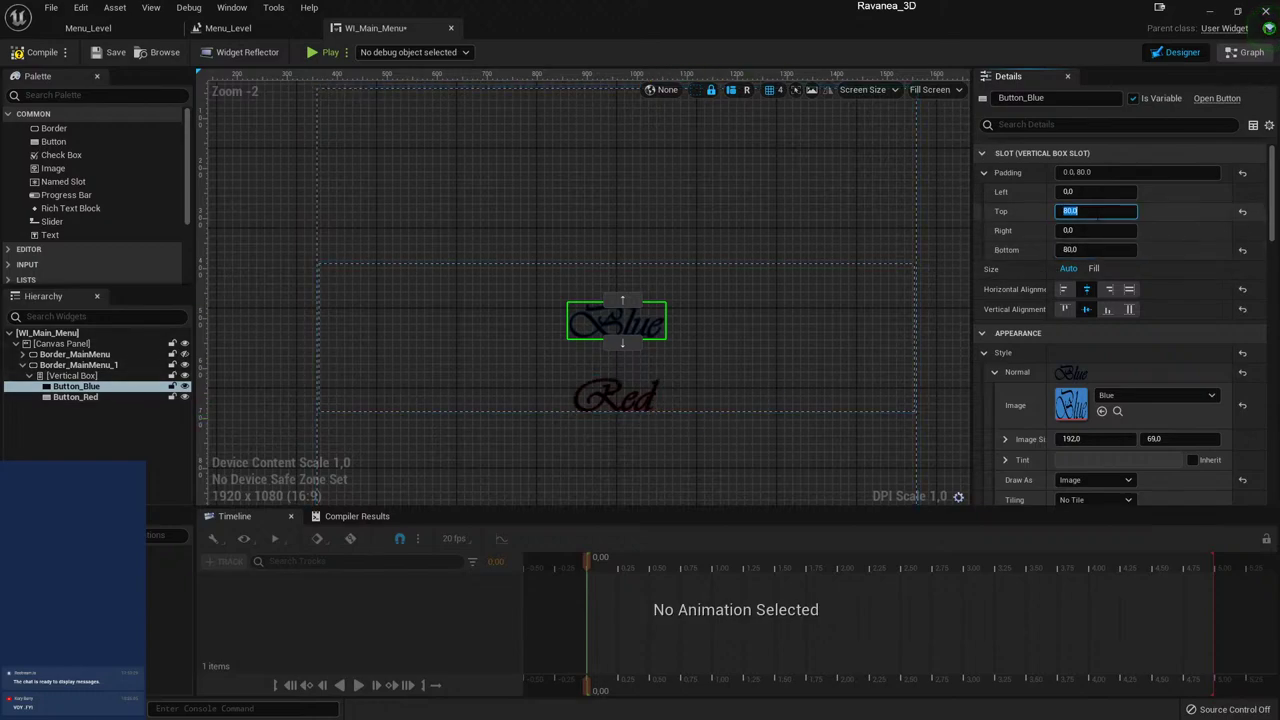
pyautogui.write('40')
pyautogui.press('Return')
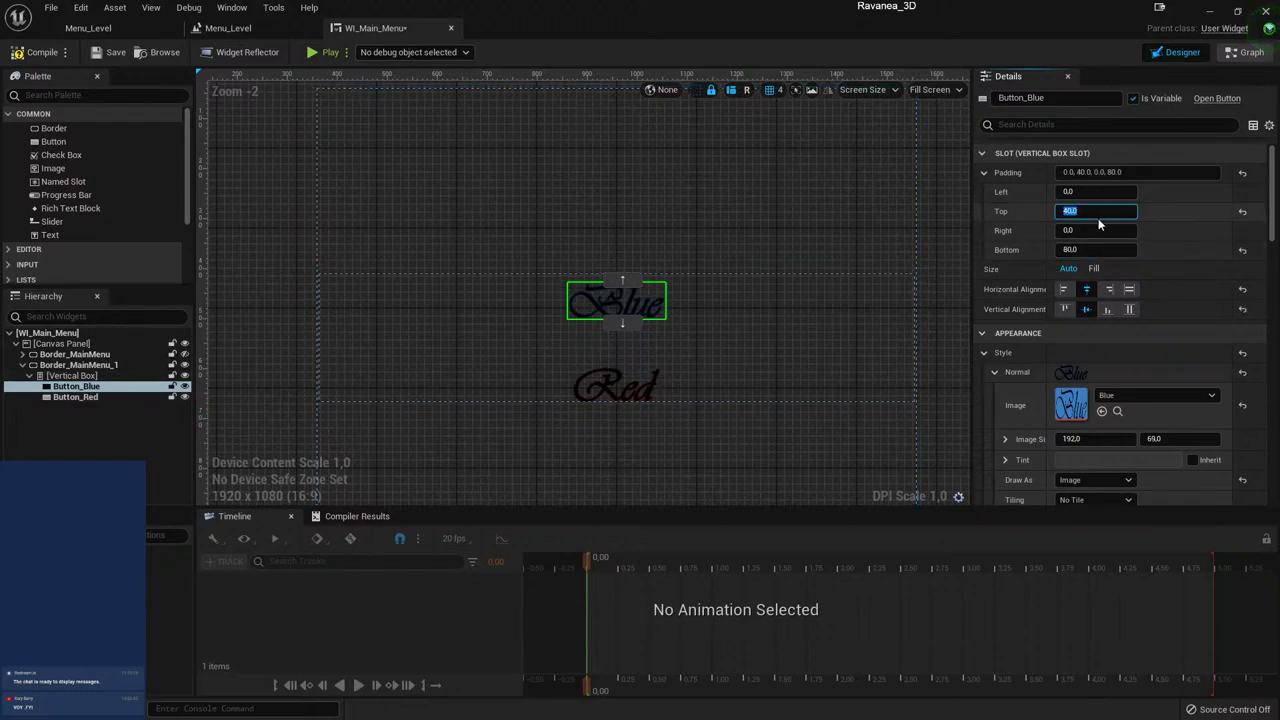
pyautogui.click(1084, 250)
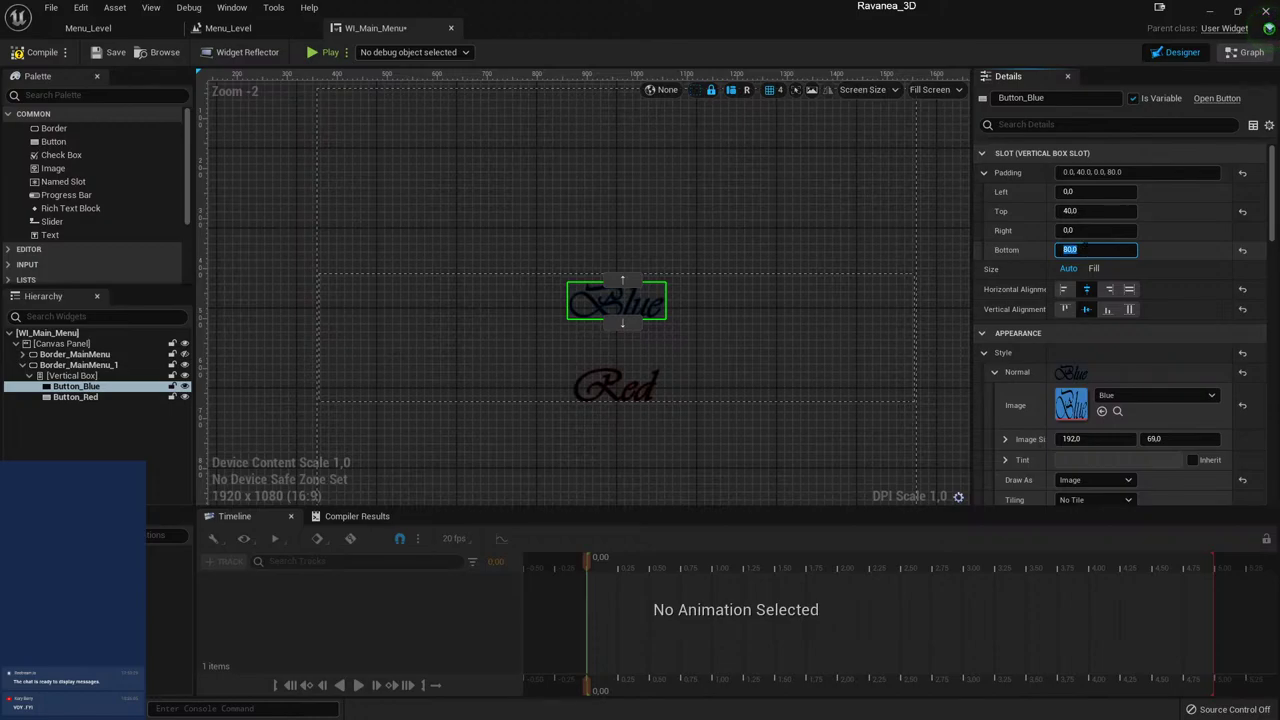
pyautogui.write('40')
pyautogui.press('Return')
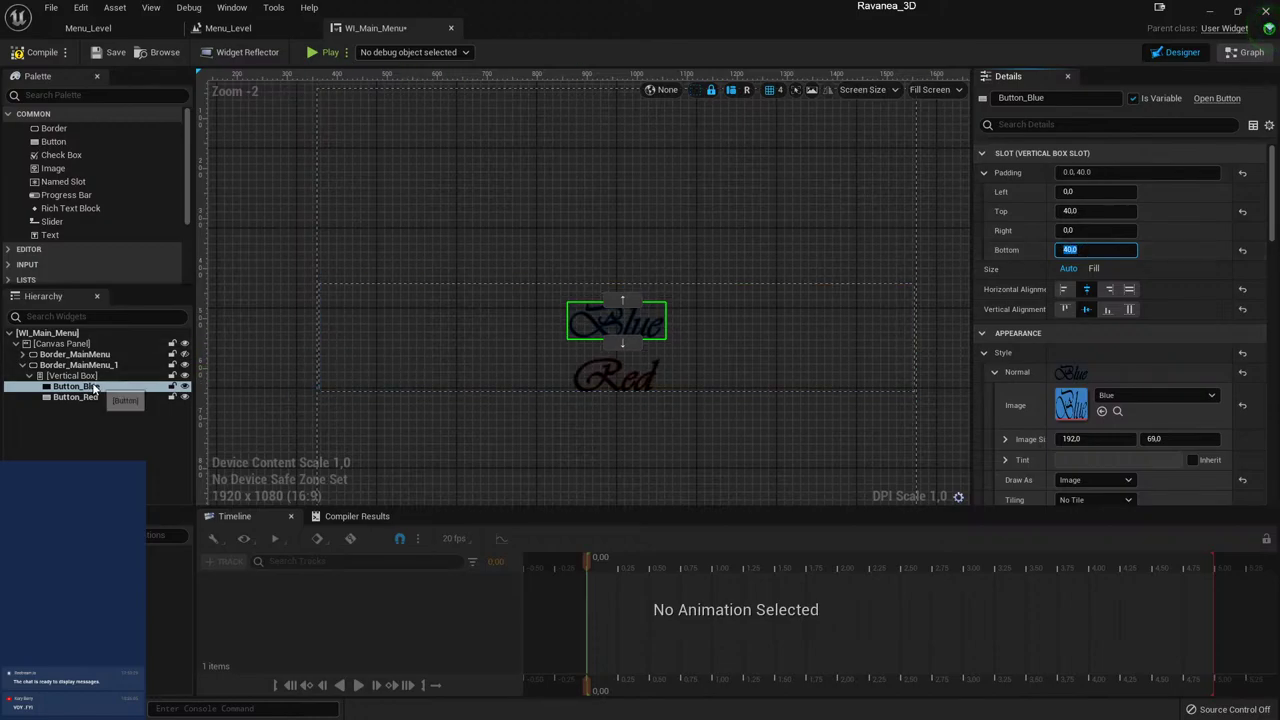
# - Give Button_Red a top padding of 40 and set Button_Blue's bottom padding to 0
pyautogui.click(75, 397)
pyautogui.click(1070, 211)
pyautogui.write('40')
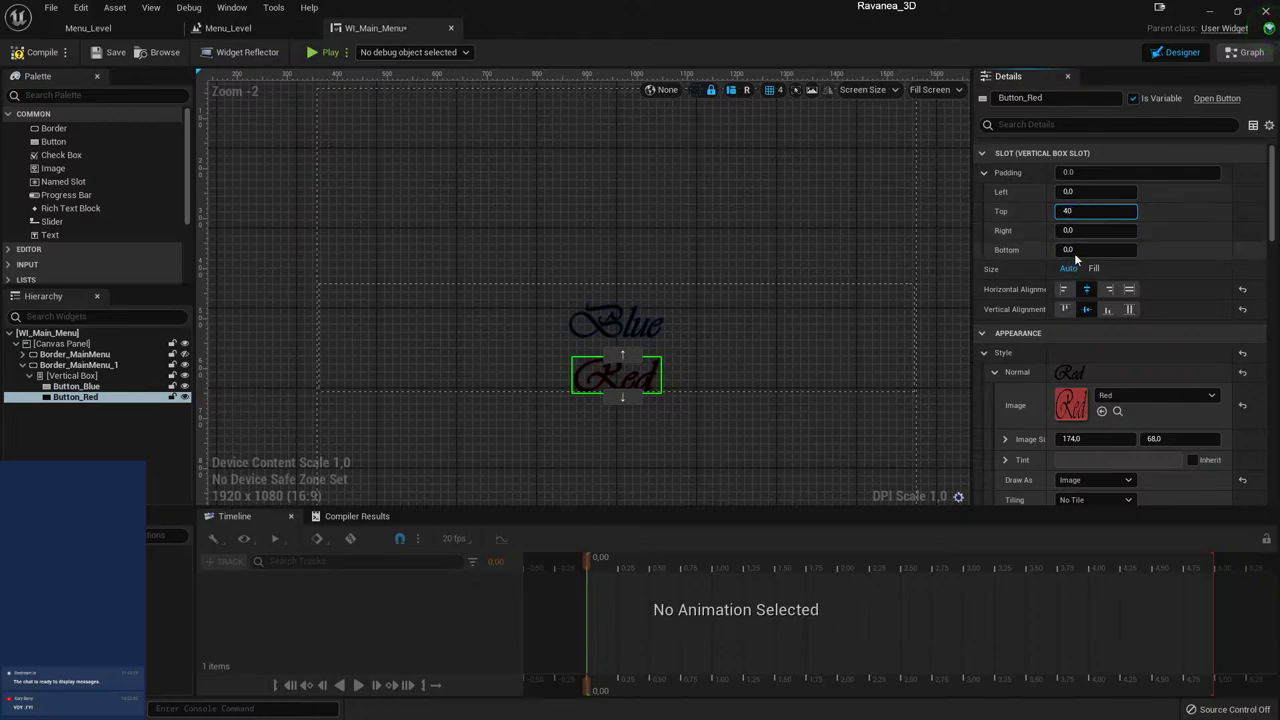
pyautogui.press('Return')
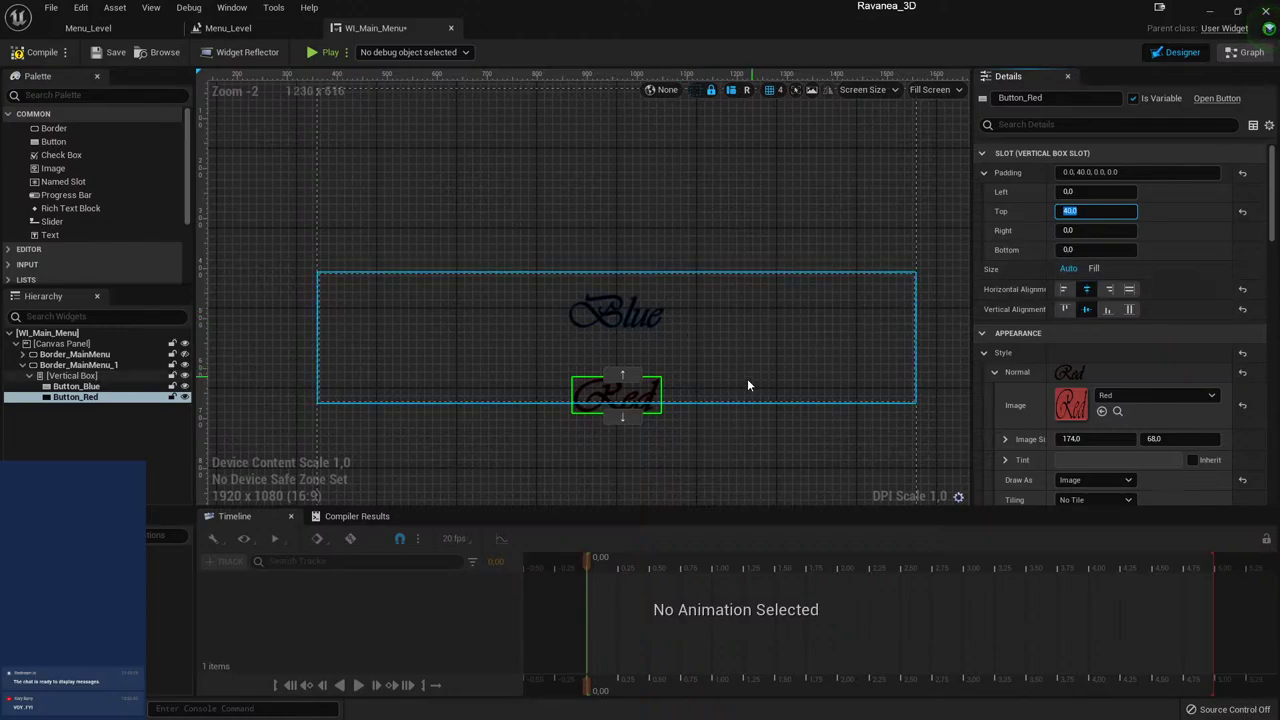
pyautogui.click(75, 386)
pyautogui.click(1067, 212)
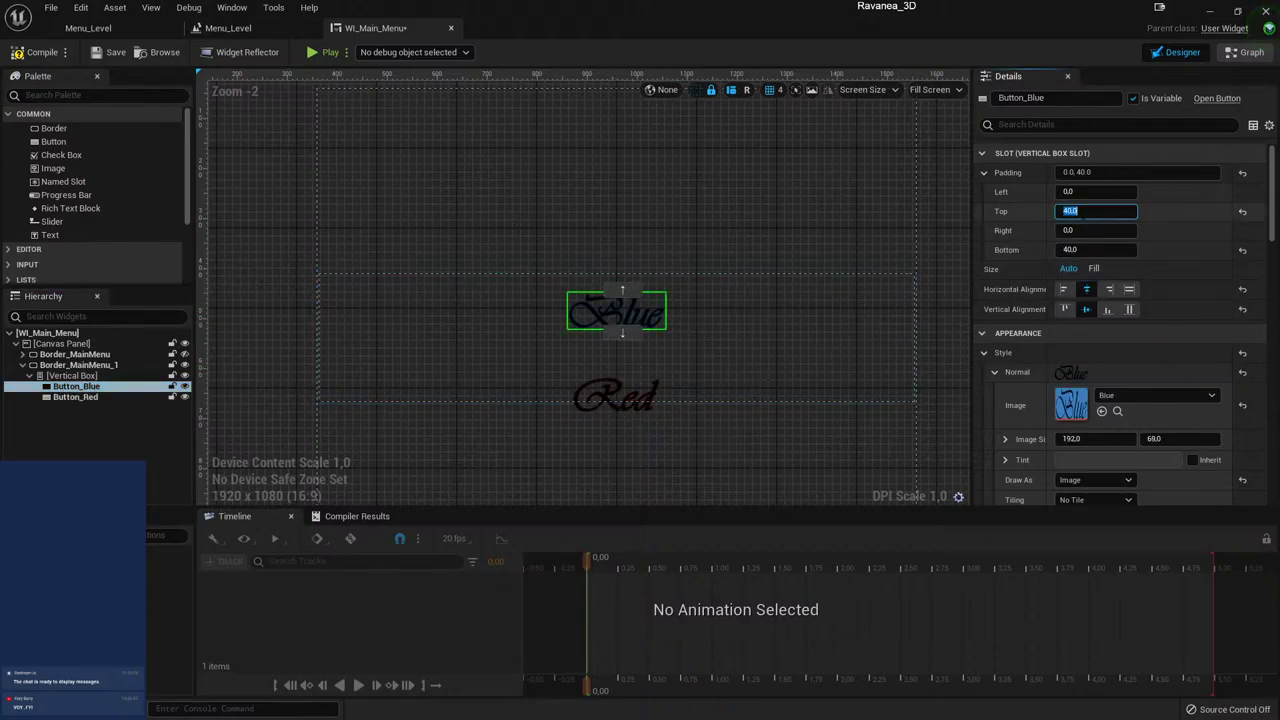
pyautogui.click(1065, 251)
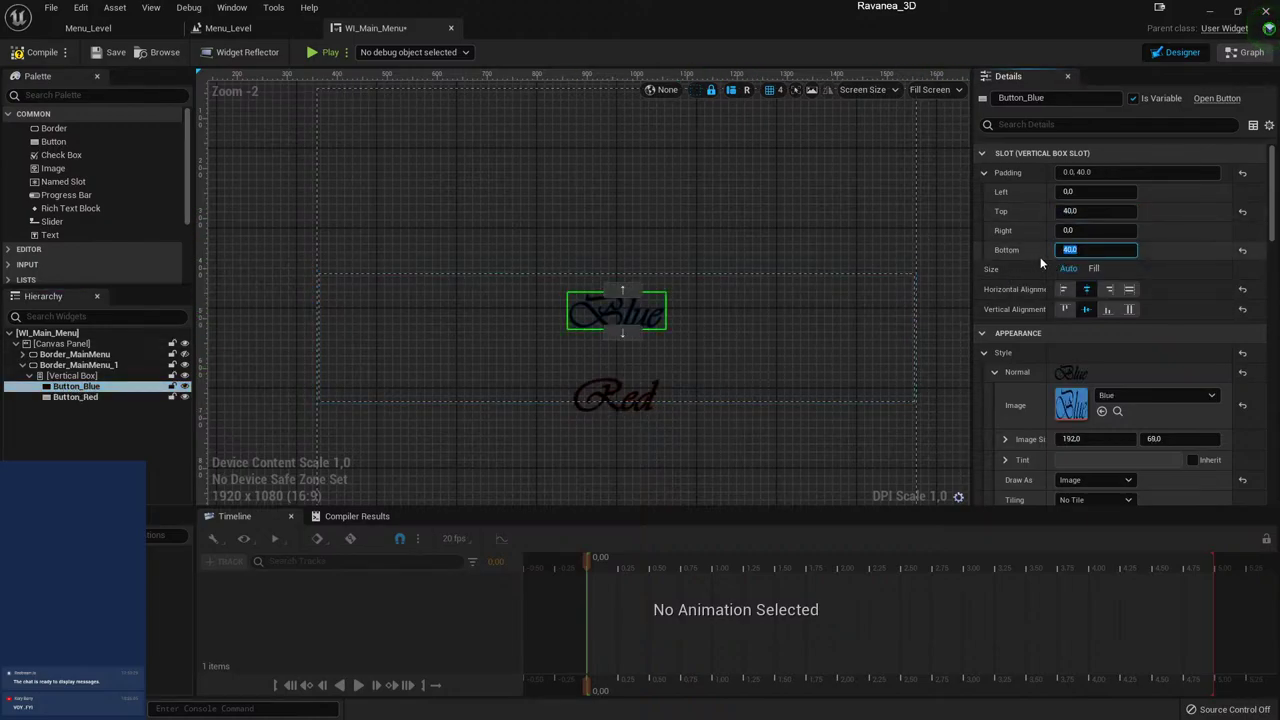
pyautogui.write('0')
pyautogui.press('Return')
pyautogui.click(703, 336)
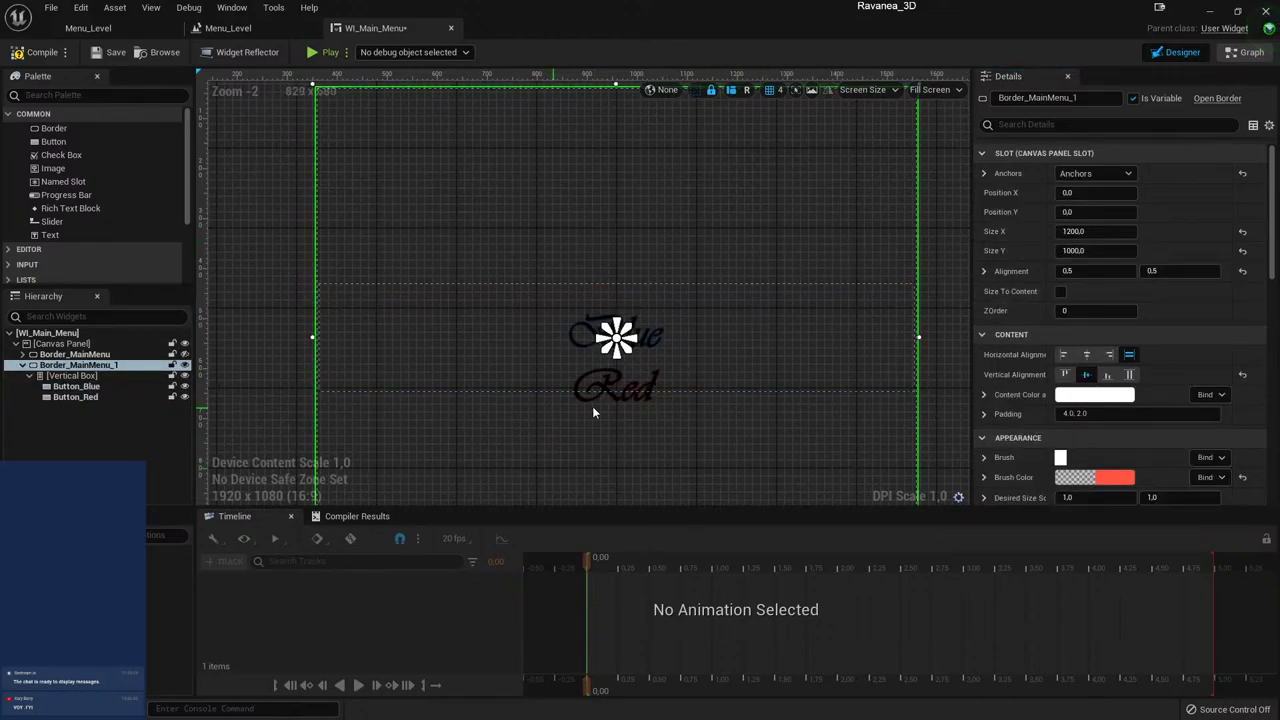
# - Save WI_Main_Menu, run a standalone preview of the level, then close the preview
pyautogui.click(261, 404)
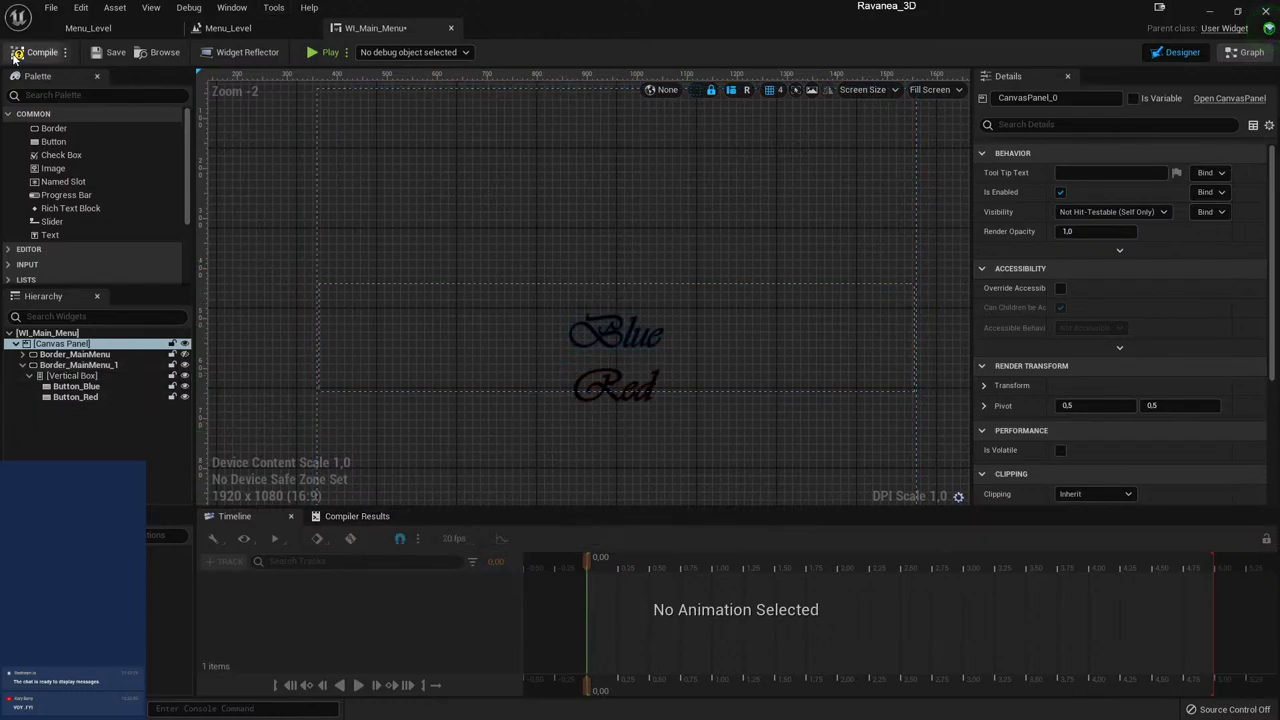
pyautogui.click(115, 52)
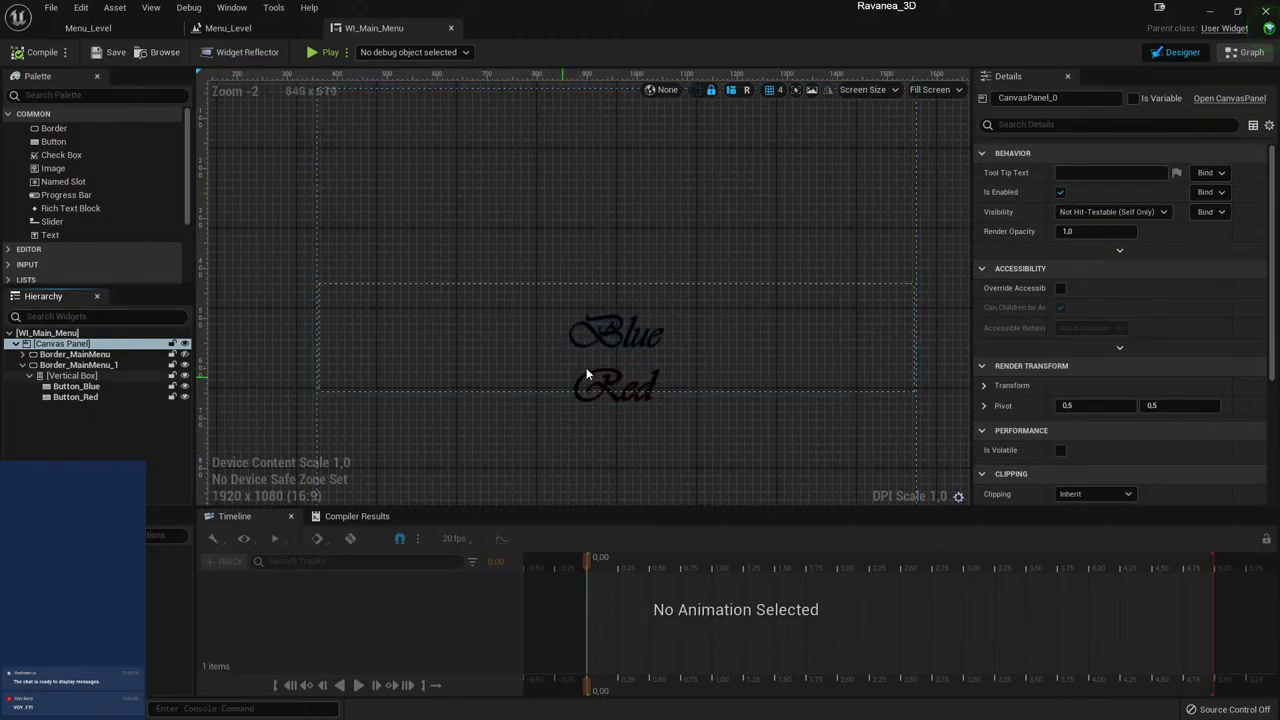
pyautogui.click(321, 52)
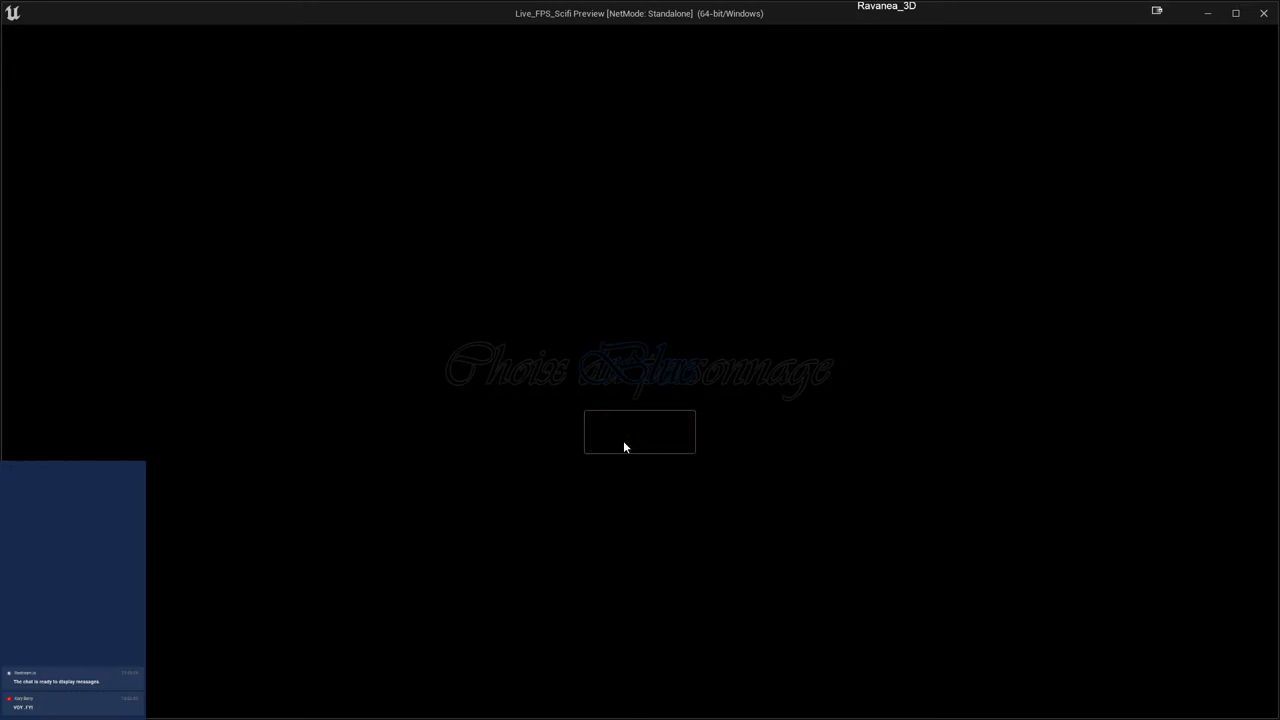
pyautogui.click(1265, 14)
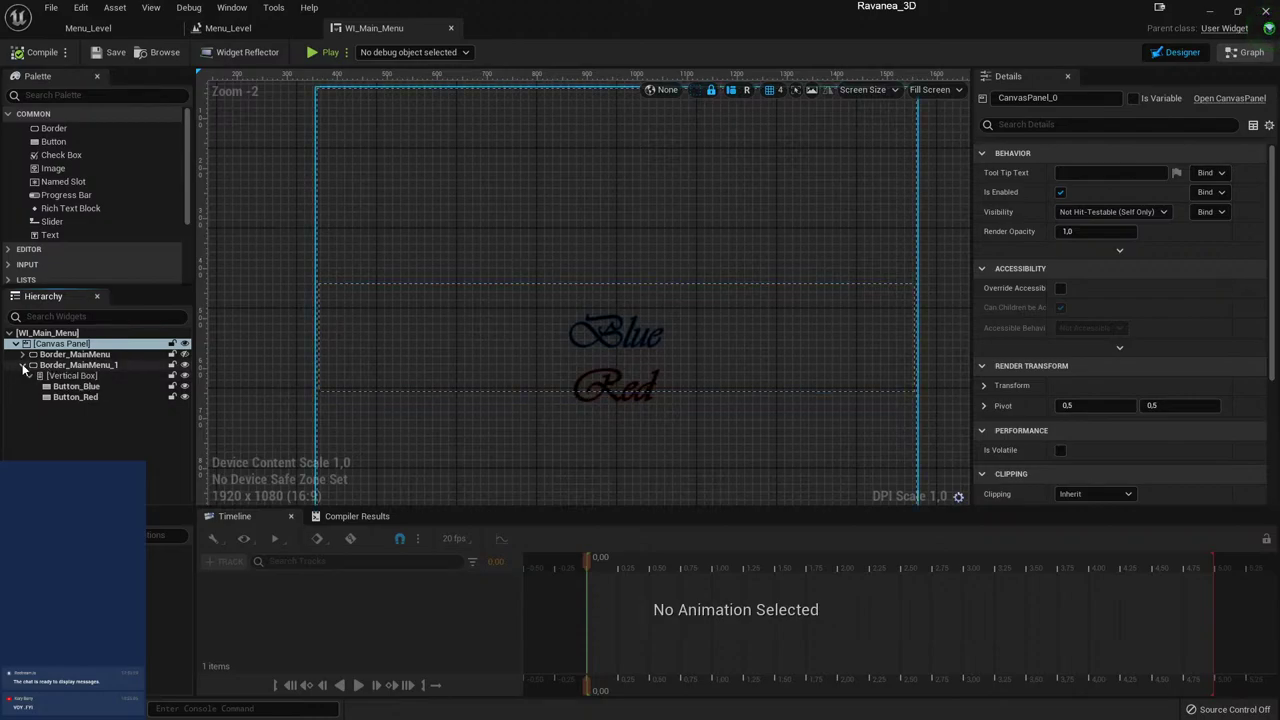
# - Rename Border_MainMenu_1 to Border_ChoixPerso in the Hierarchy
pyautogui.click(105, 366)
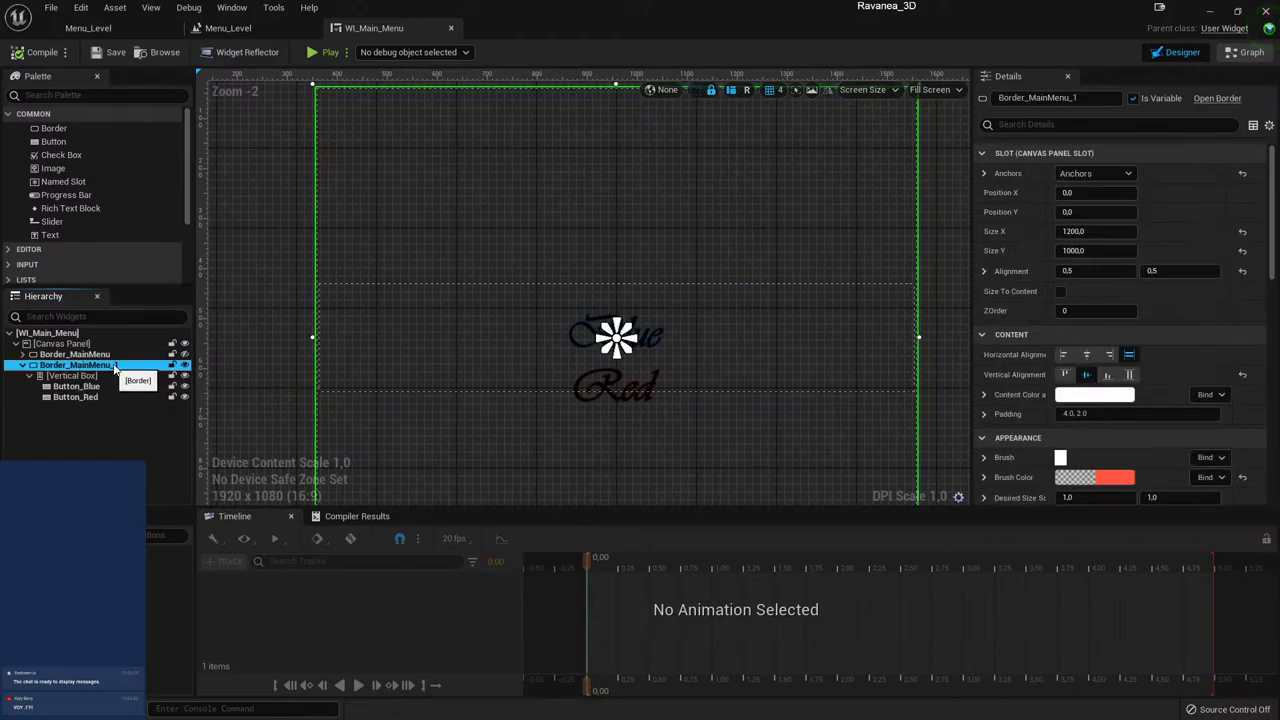
pyautogui.click(114, 370)
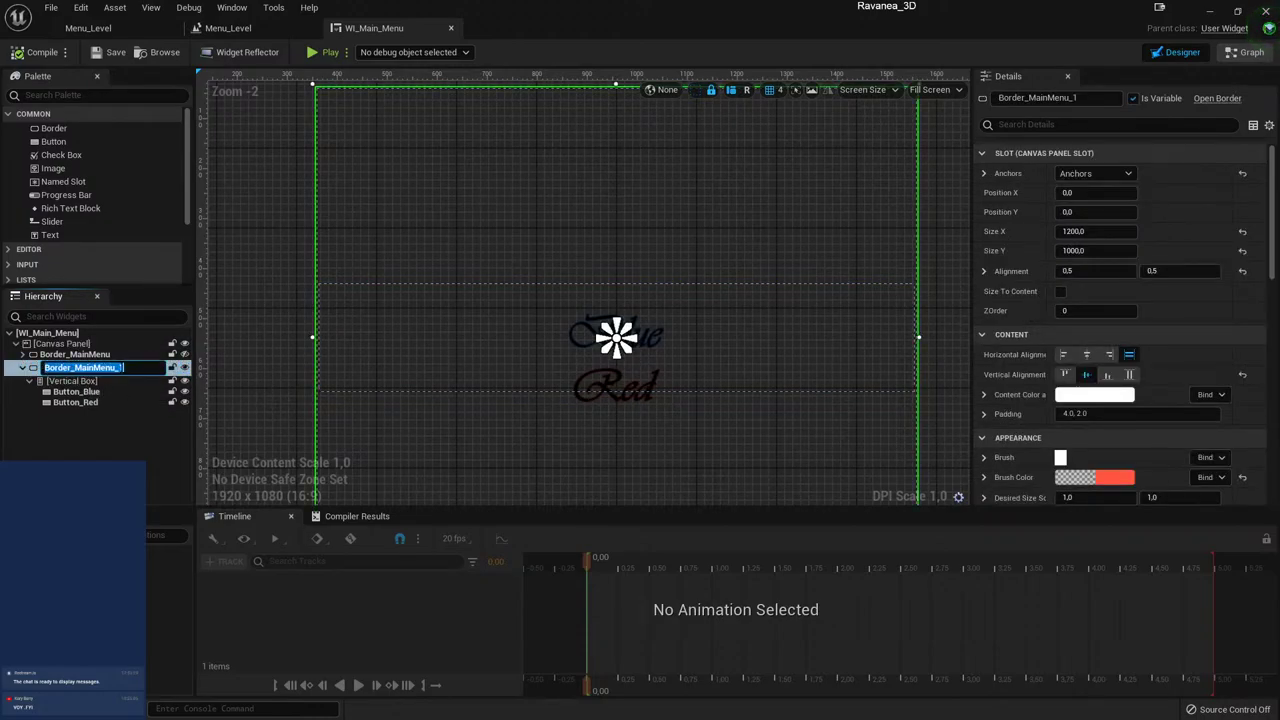
pyautogui.moveTo(123, 367); pyautogui.dragTo(74, 367)
pyautogui.write('Choix')
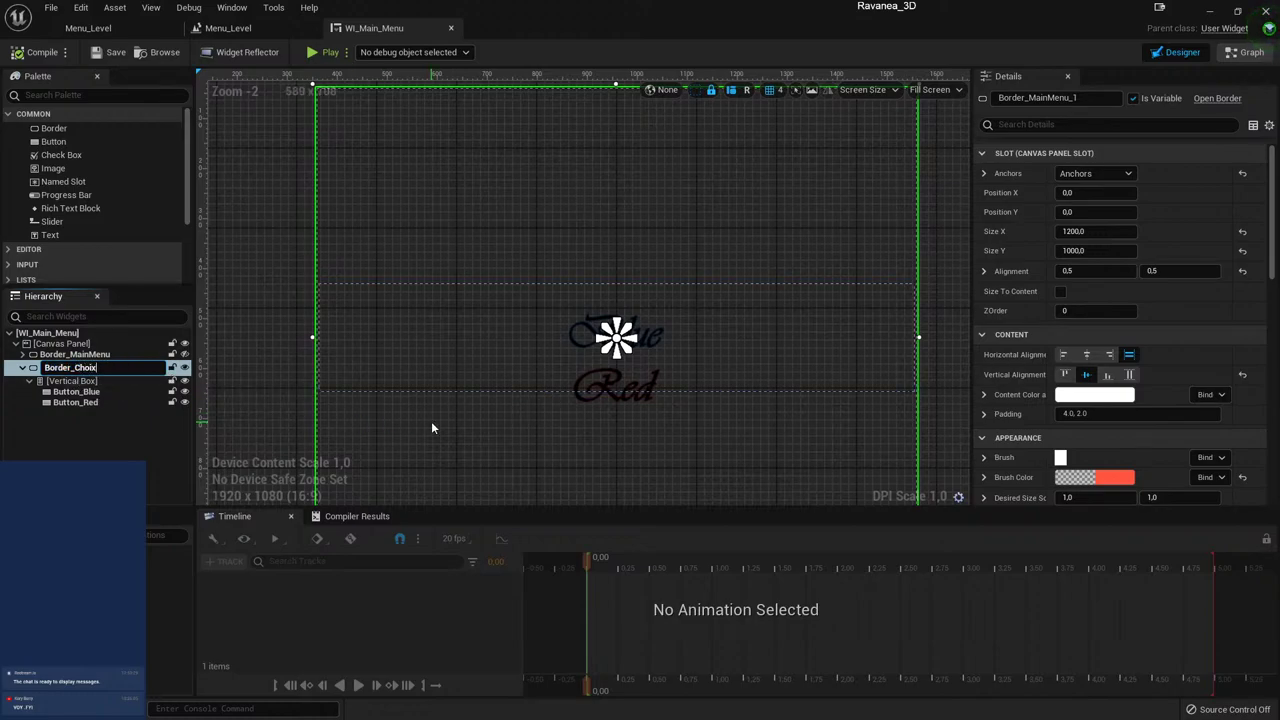
pyautogui.write('Perso')
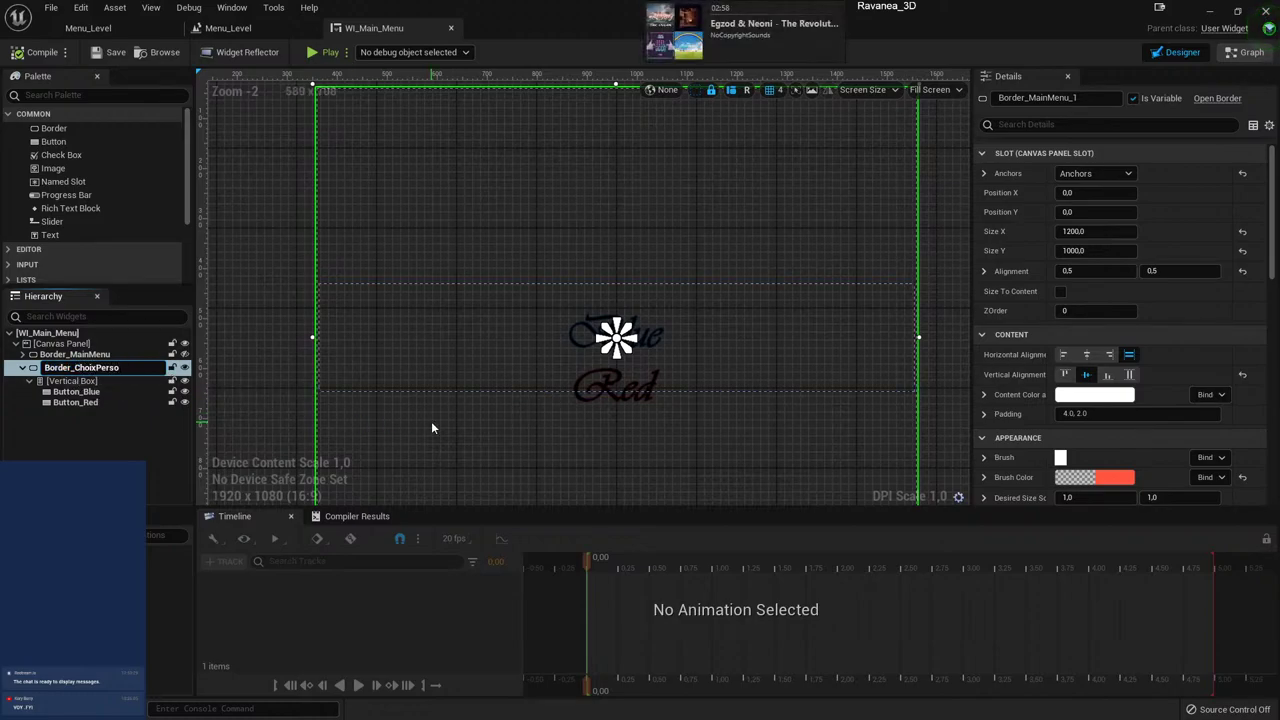
pyautogui.press('Return')
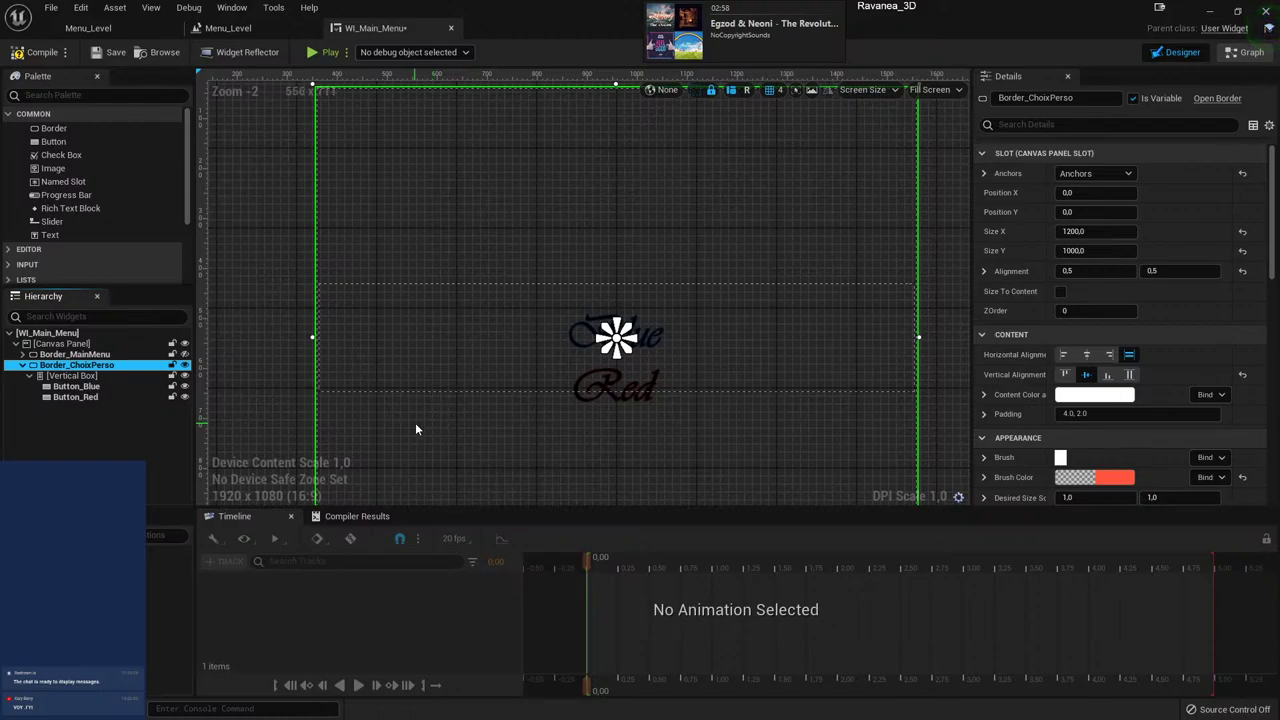
pyautogui.doubleClick(100, 366)
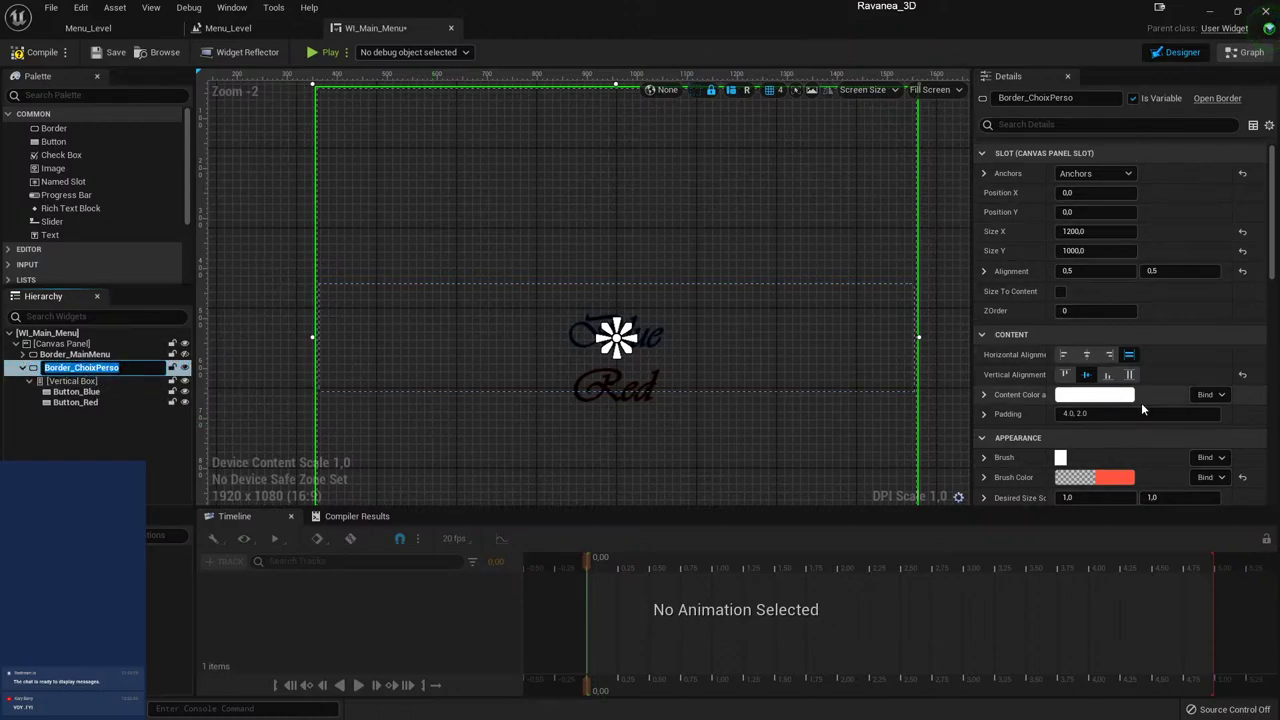
# - Set Border_ChoixPerso's Visibility to Hidden, collapse it, and hide it in the designer
pyautogui.scroll(-3, 1171, 341)
pyautogui.scroll(-4, 1167, 340)
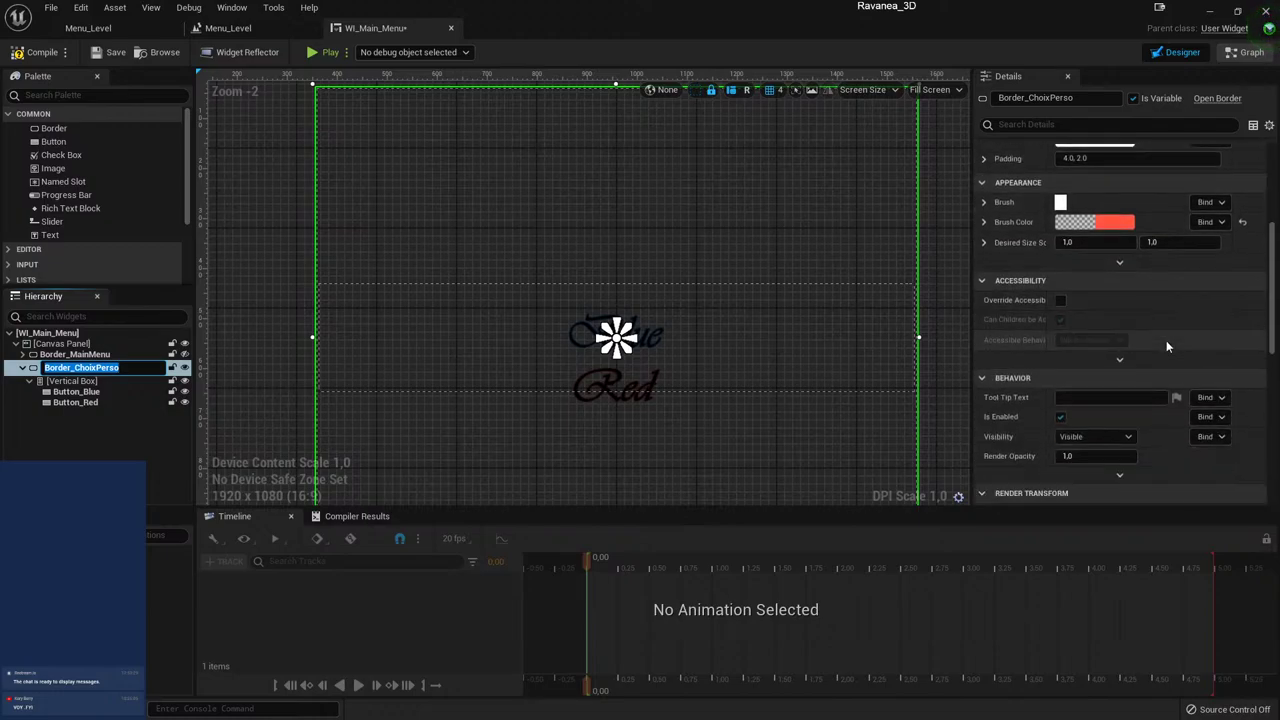
pyautogui.scroll(-3, 1166, 340)
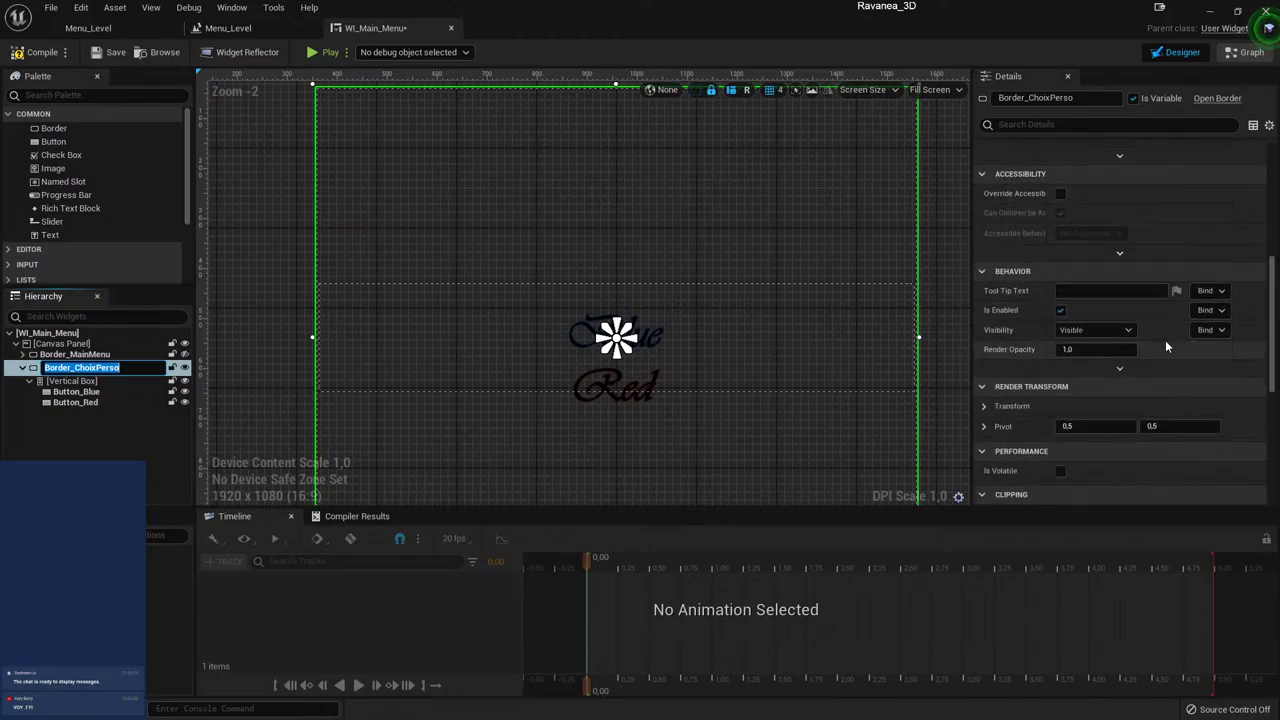
pyautogui.click(1104, 330)
pyautogui.click(1090, 370)
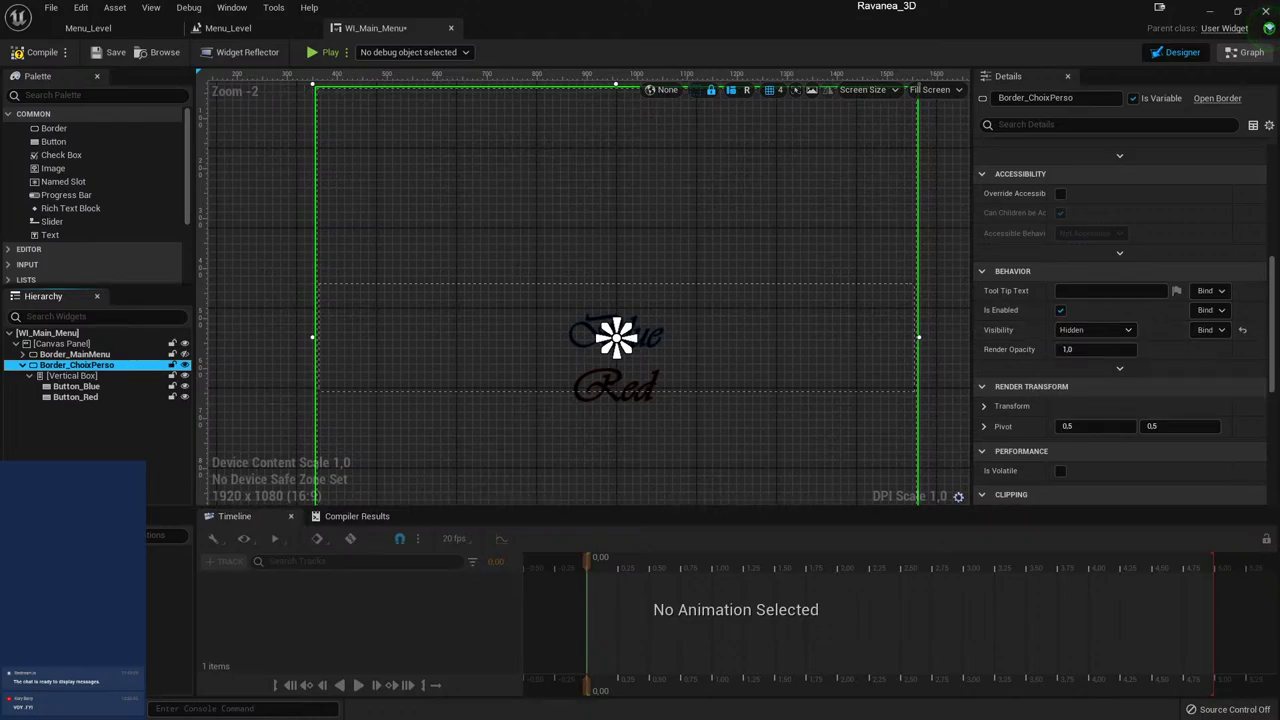
pyautogui.click(22, 365)
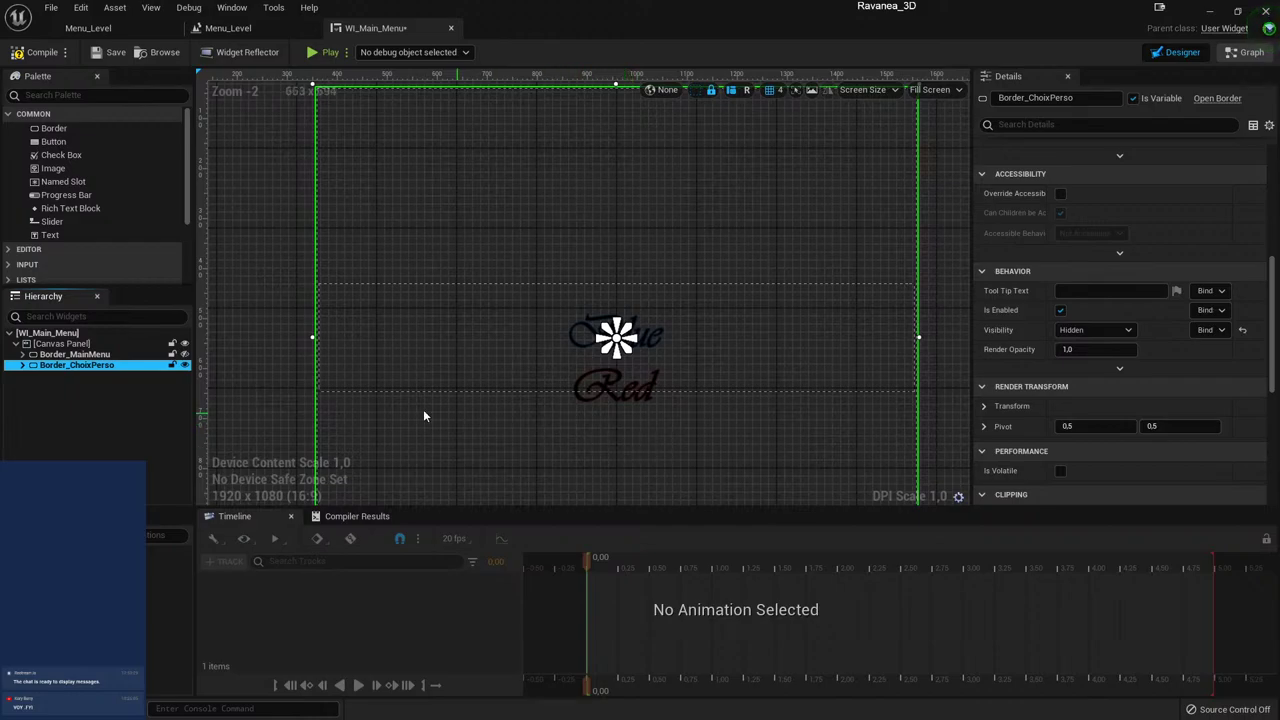
pyautogui.click(184, 365)
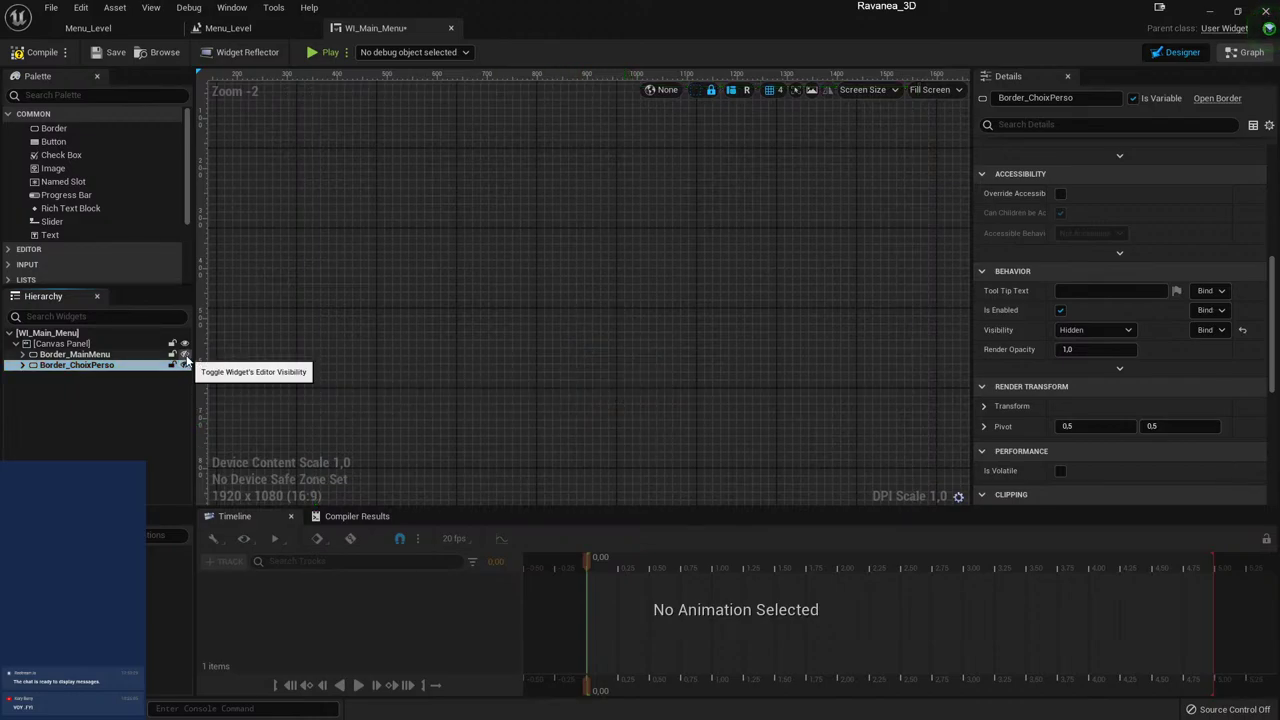
# - Unhide Border_ChoixPerso, compile, and test the Choix du personnage button in a standalone preview
pyautogui.click(184, 365)
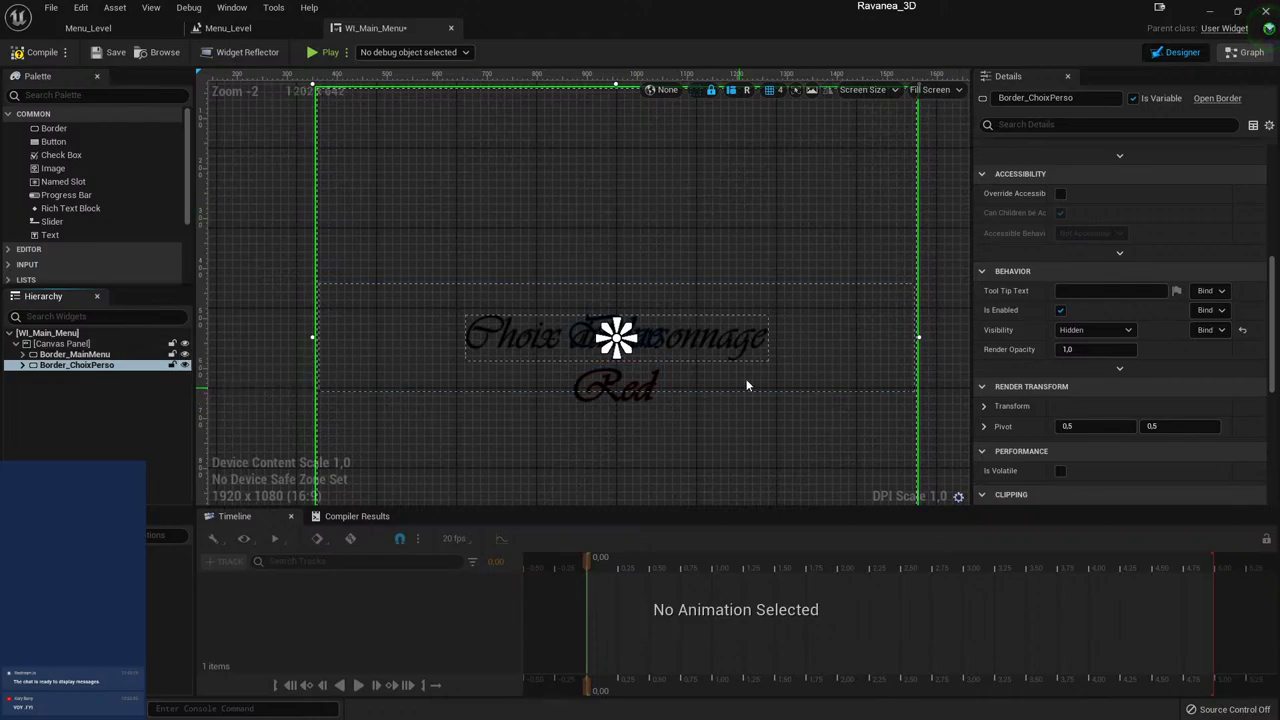
pyautogui.click(57, 53)
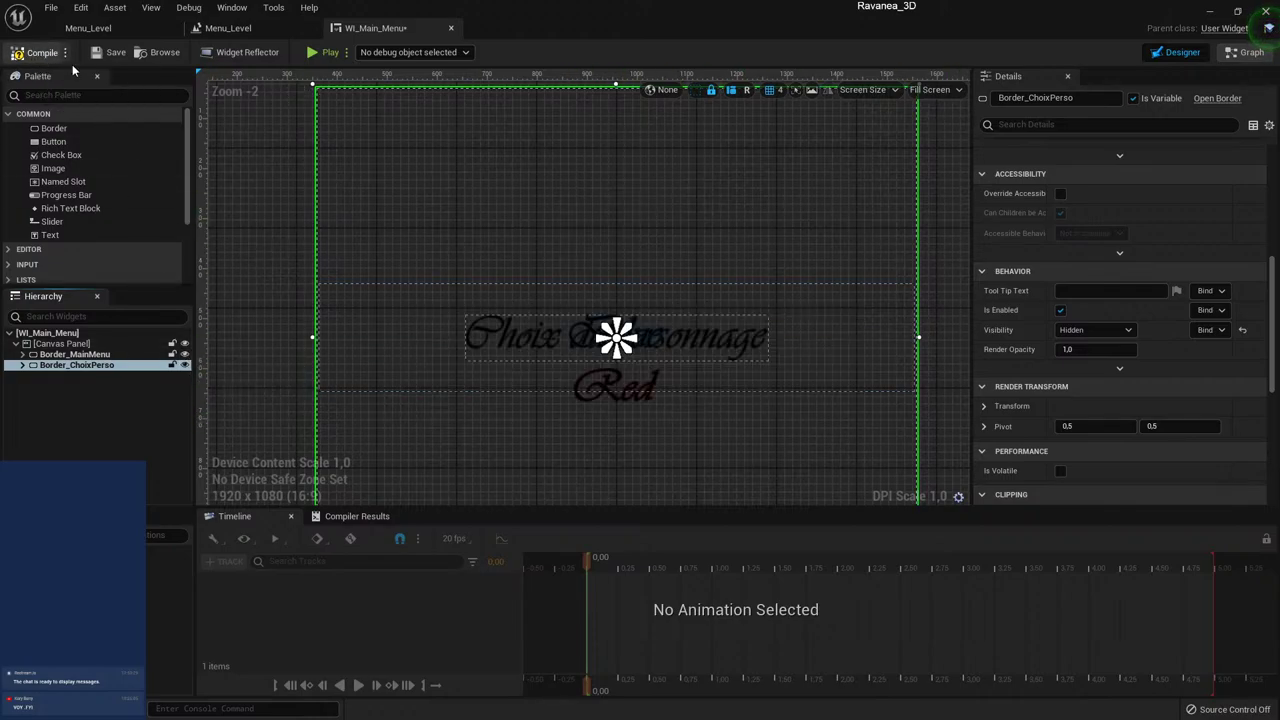
pyautogui.click(314, 53)
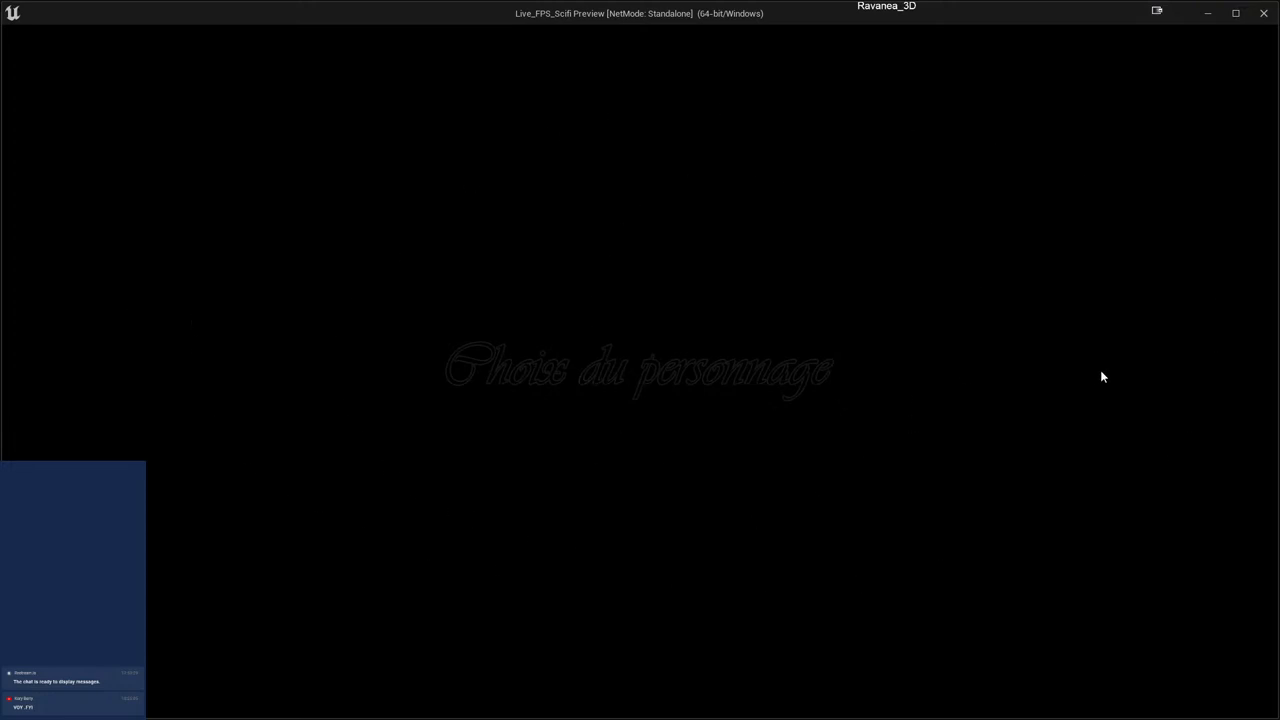
pyautogui.click(624, 375)
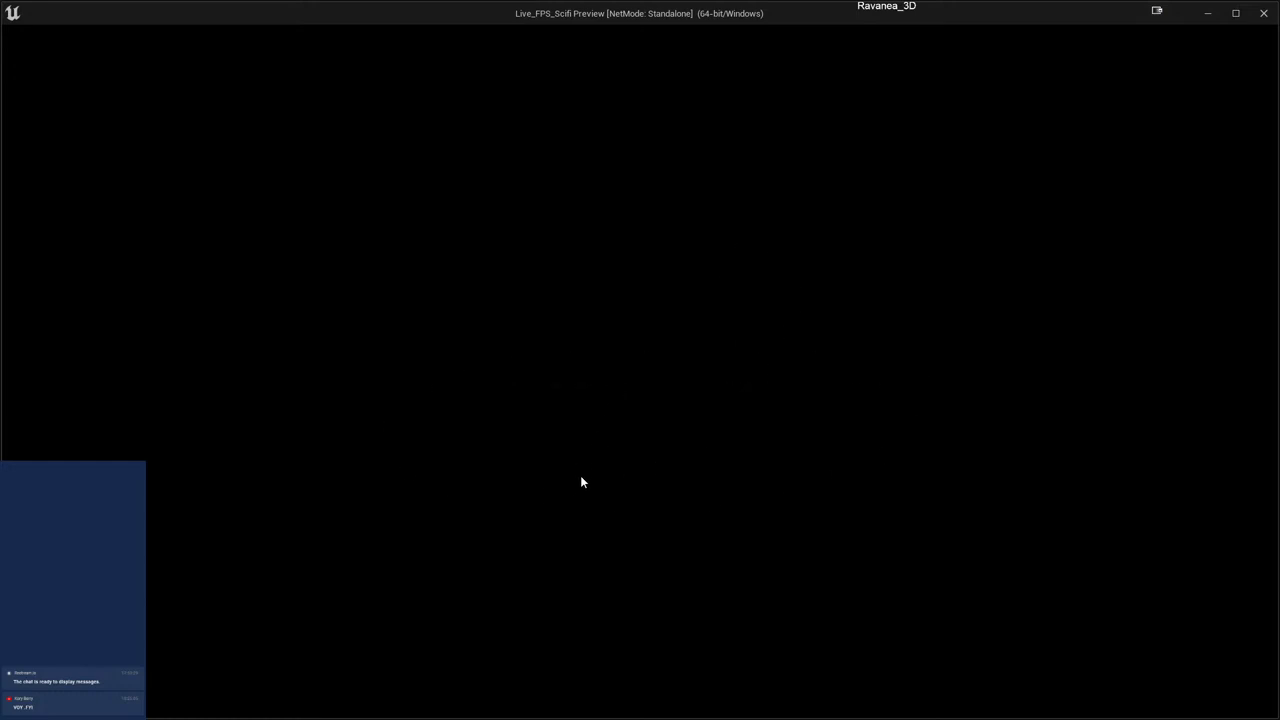
pyautogui.click(1263, 18)
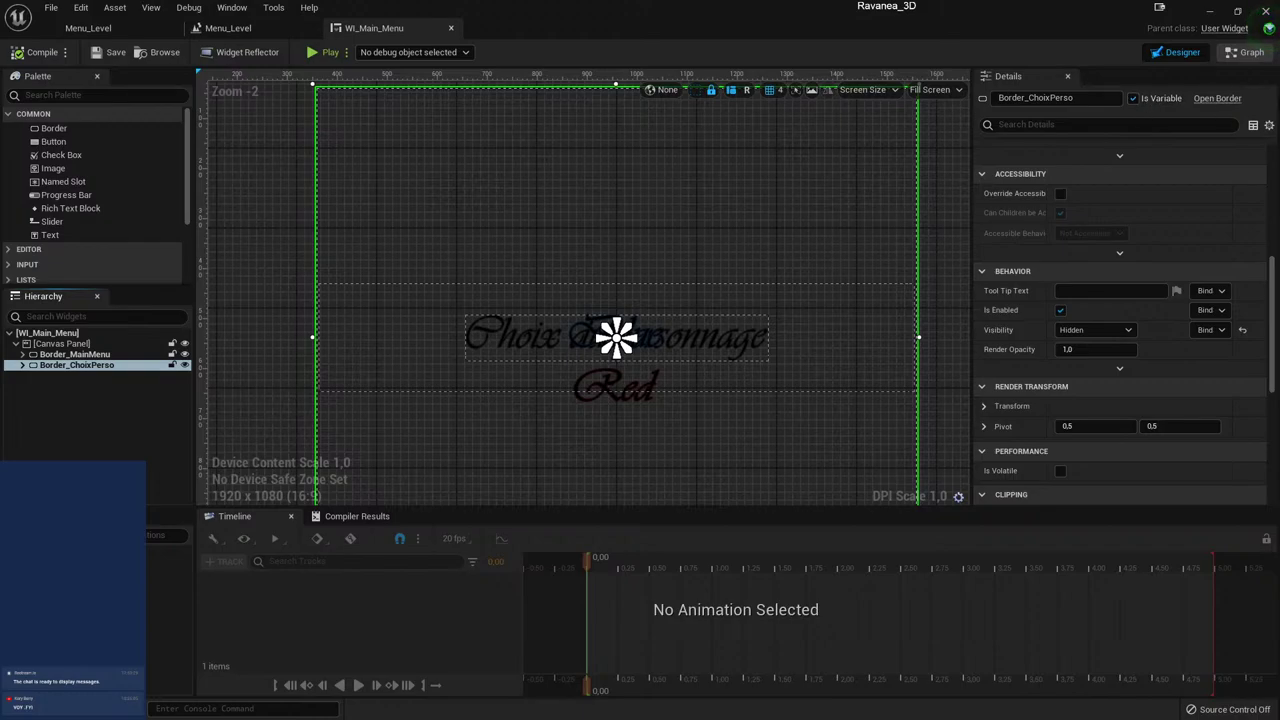
# - Inspect the Button_ChoixPerso, Border_ChoixPerso and Border_MainMenu variables across the Graph and Designer views
pyautogui.click(1244, 52)
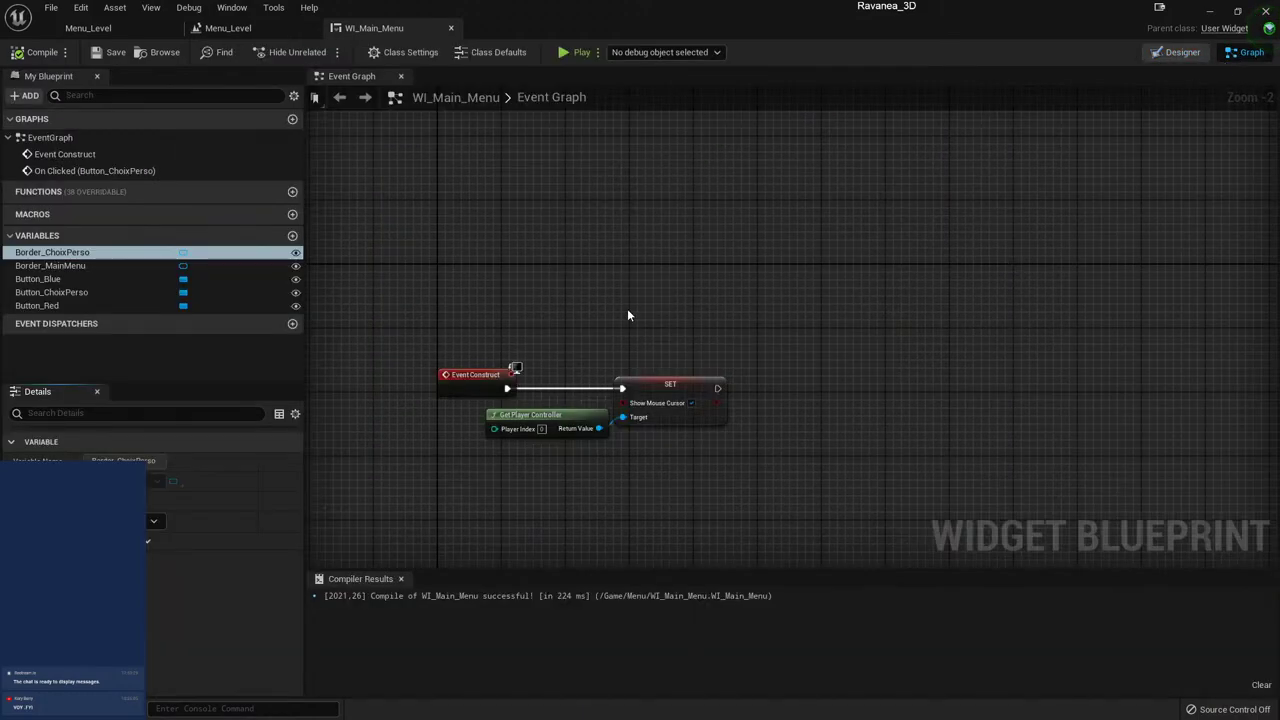
pyautogui.click(65, 293)
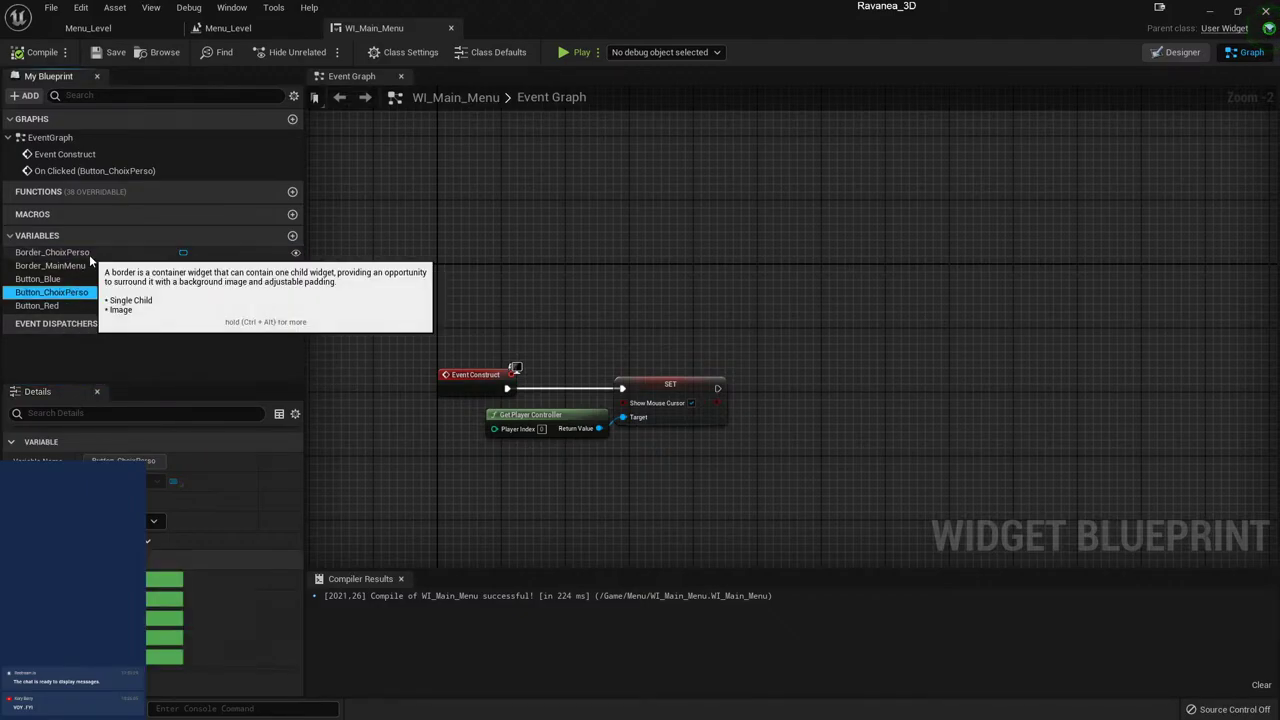
pyautogui.click(89, 254)
pyautogui.click(1165, 53)
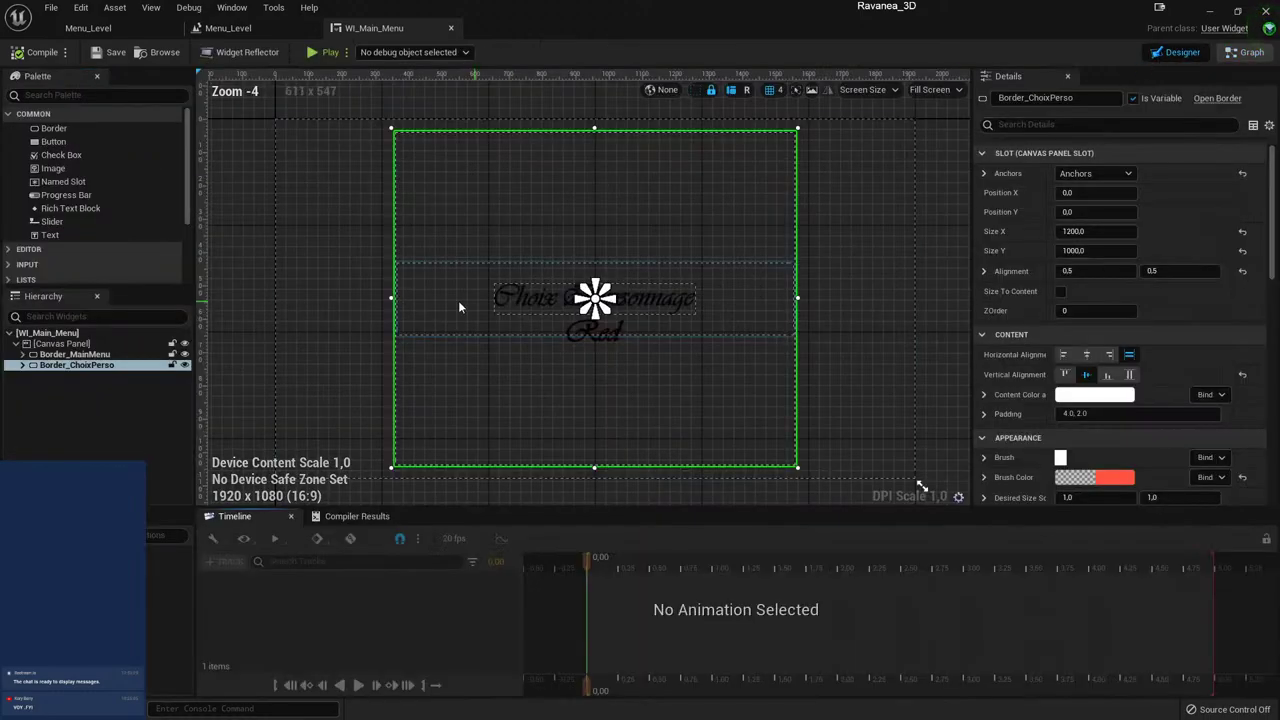
pyautogui.click(93, 355)
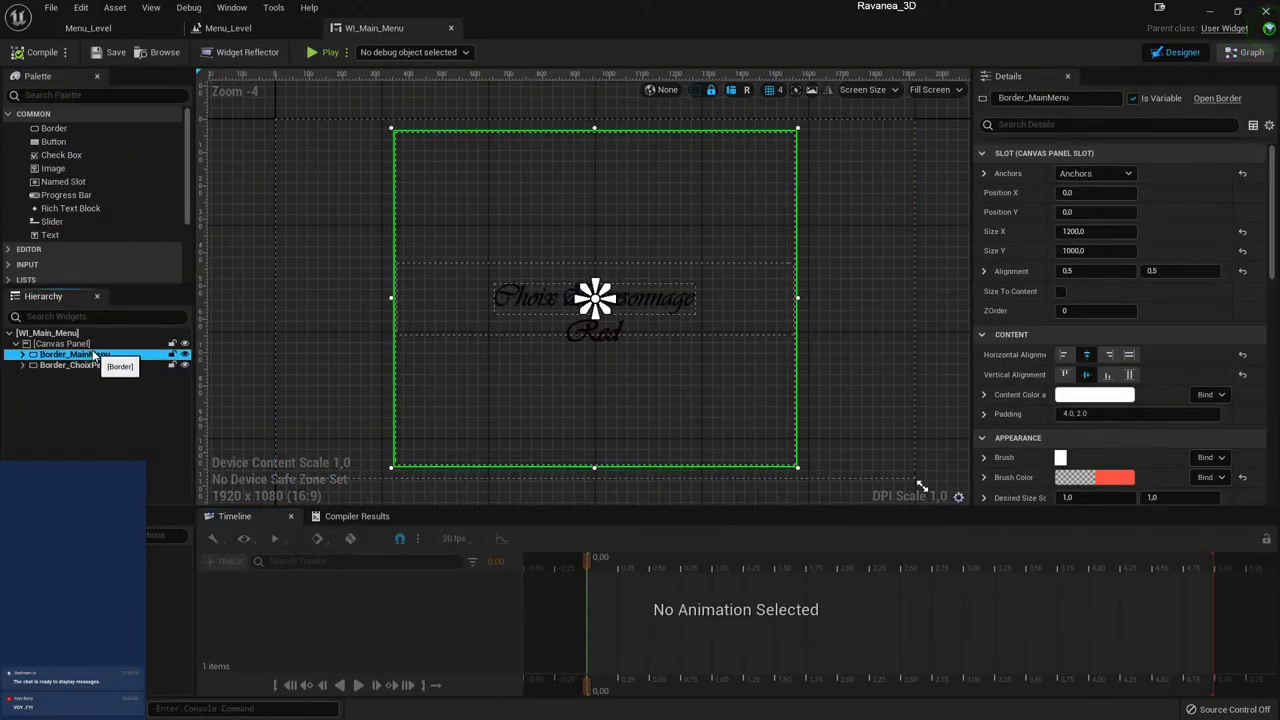
pyautogui.click(1212, 99)
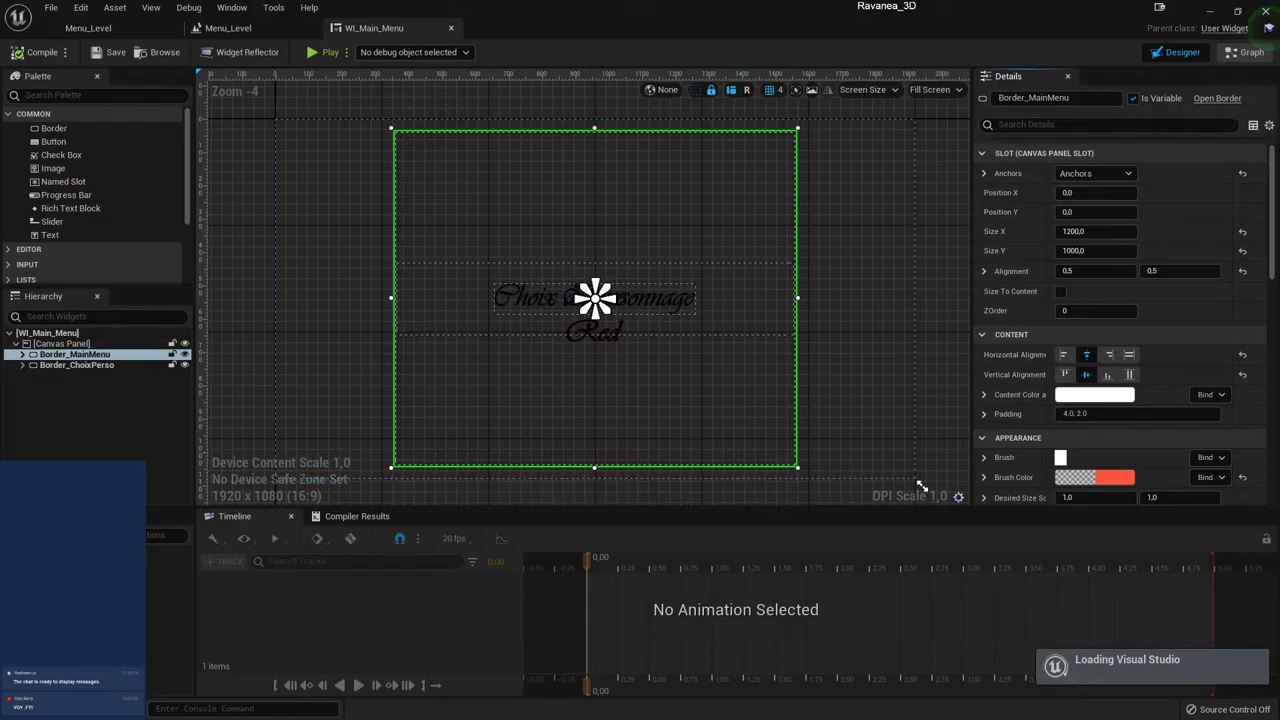
pyautogui.click(1243, 53)
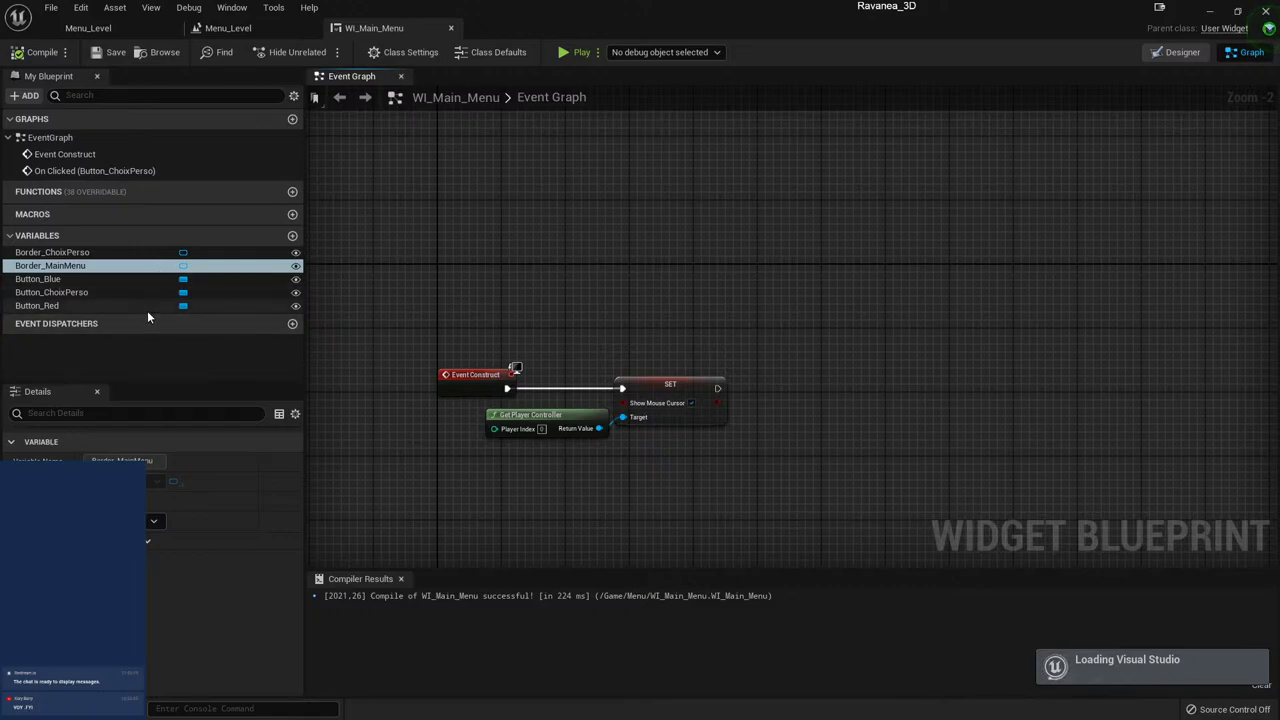
# - Put Border_ChoixPerso and Border_MainMenu in a Border variable category
pyautogui.click(87, 292)
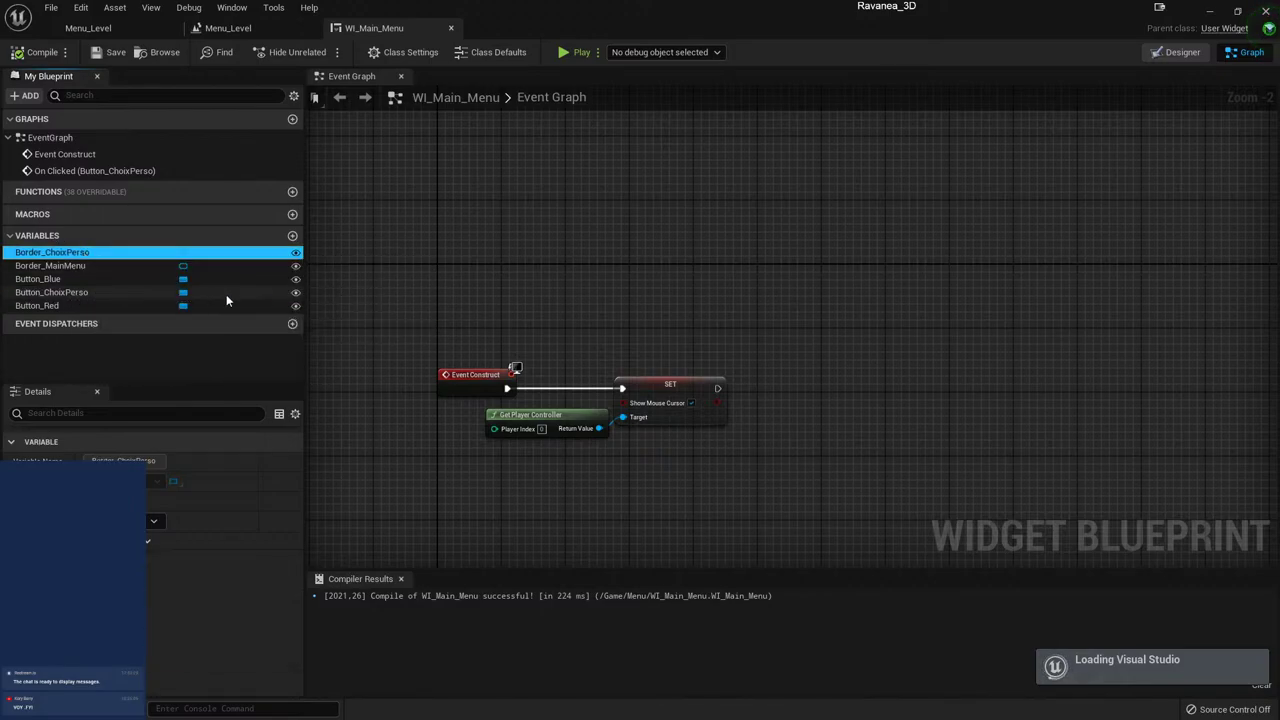
pyautogui.click(155, 520)
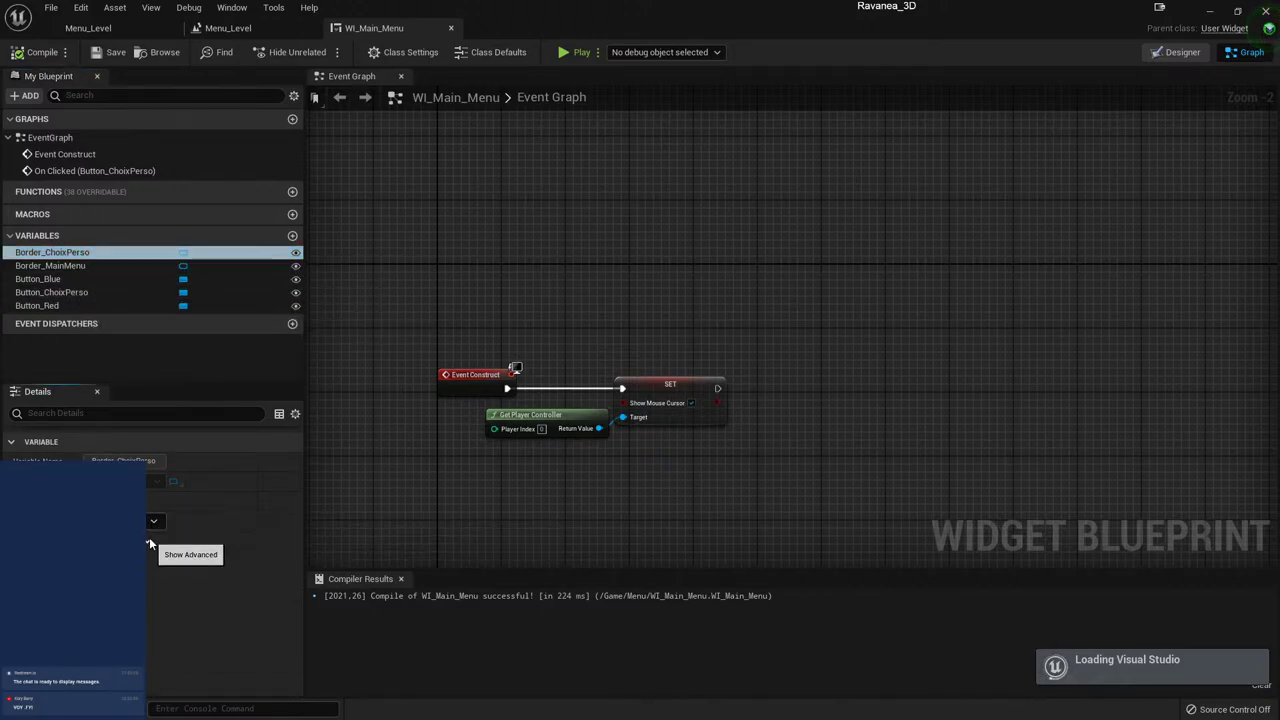
pyautogui.click(149, 537)
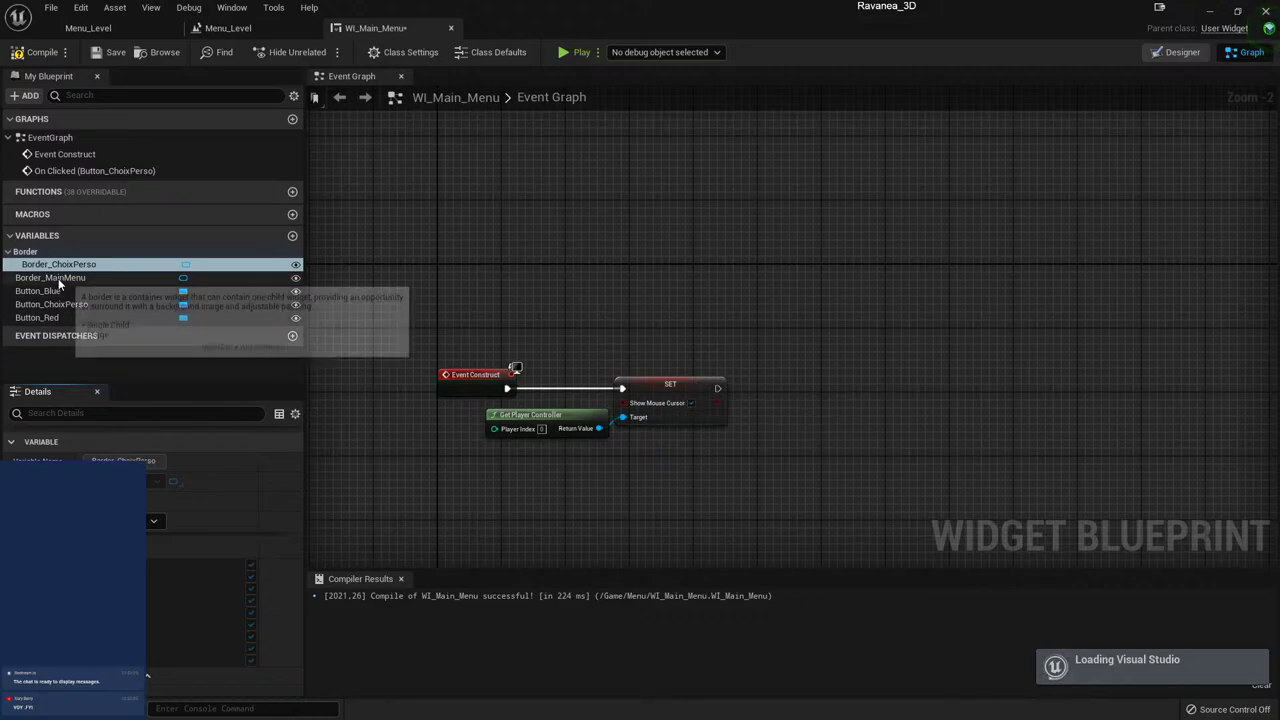
pyautogui.click(58, 278)
pyautogui.click(15, 258)
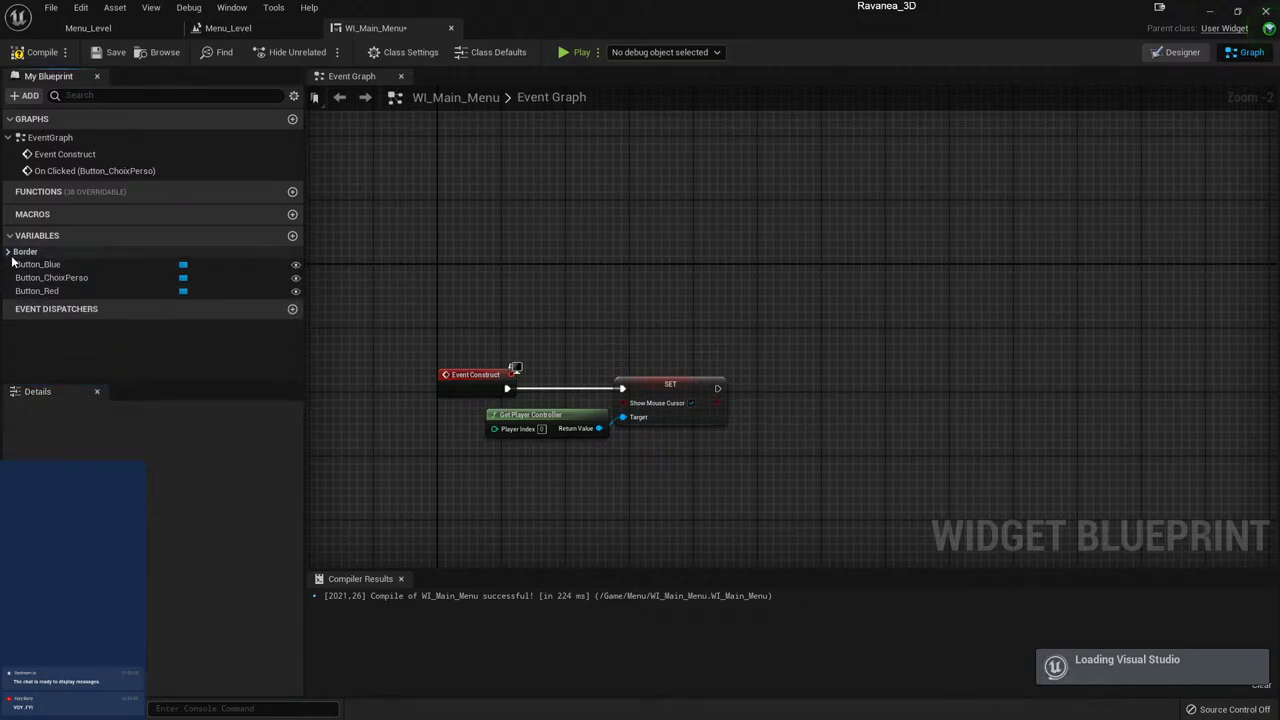
pyautogui.click(8, 256)
pyautogui.click(8, 256)
pyautogui.click(8, 256)
pyautogui.click(8, 256)
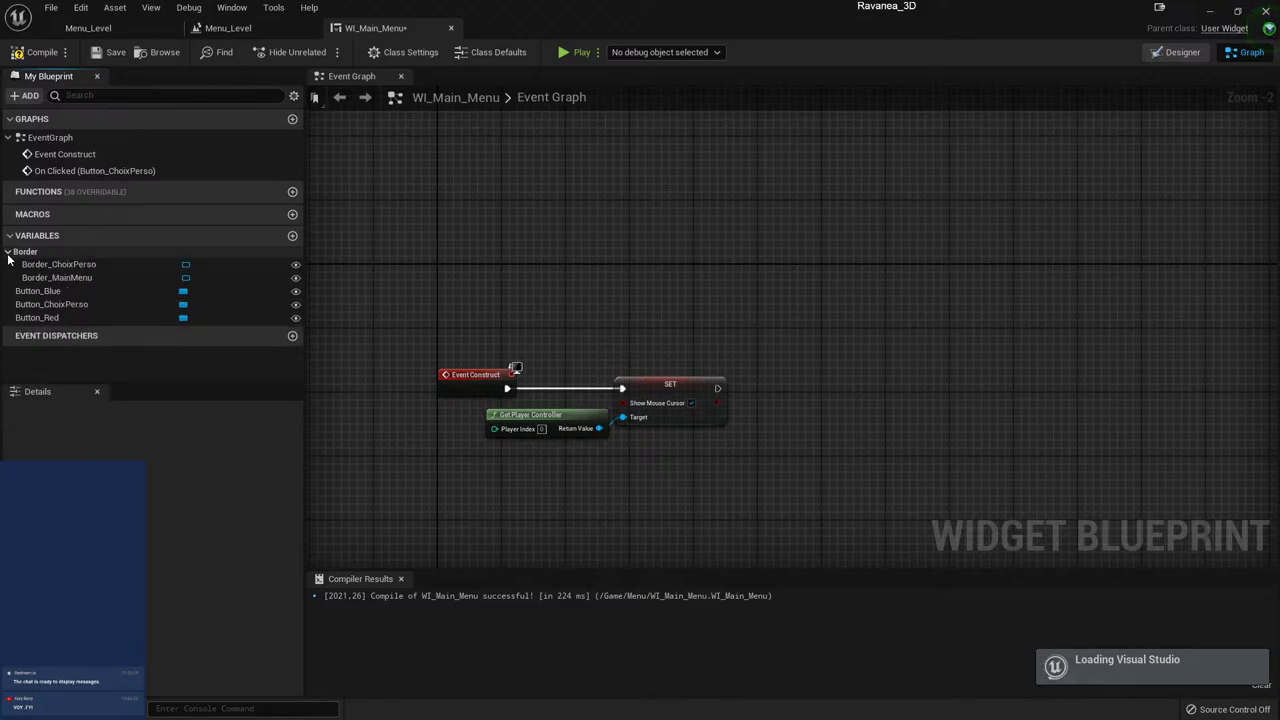
# - Create a Button category for Button_Blue and drag Button_ChoixPerso into it
pyautogui.click(68, 293)
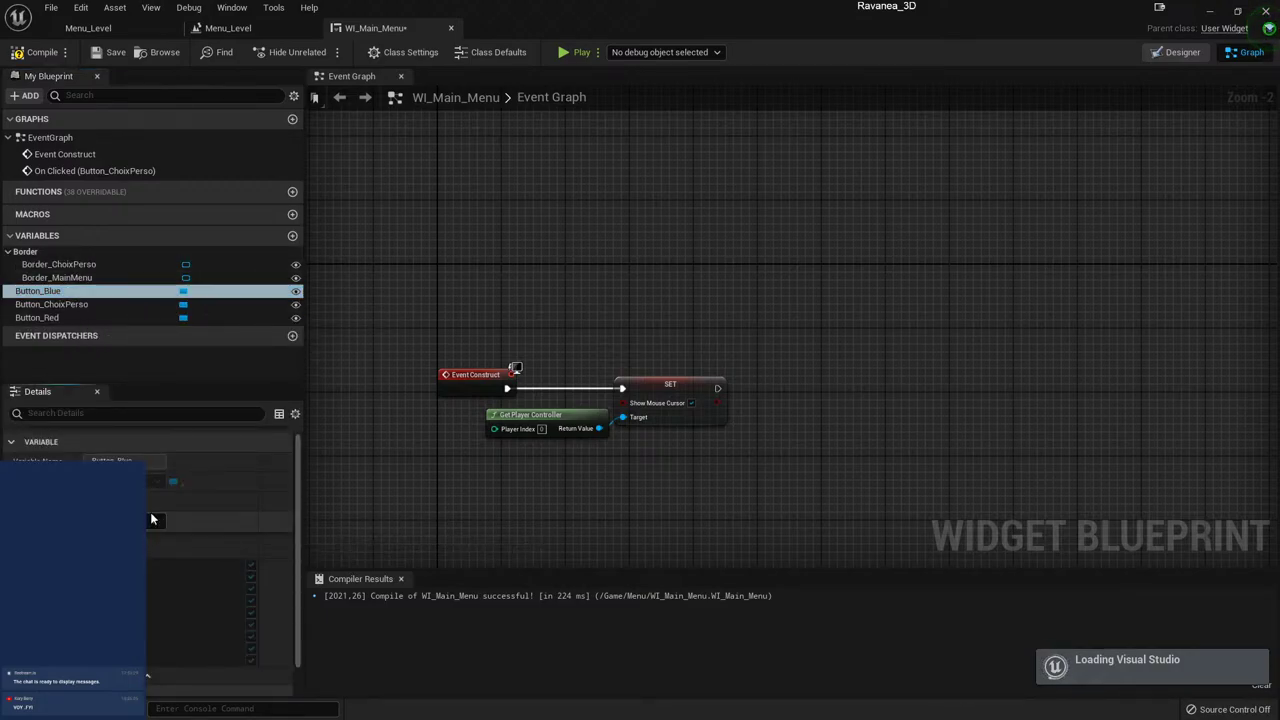
pyautogui.press('Return')
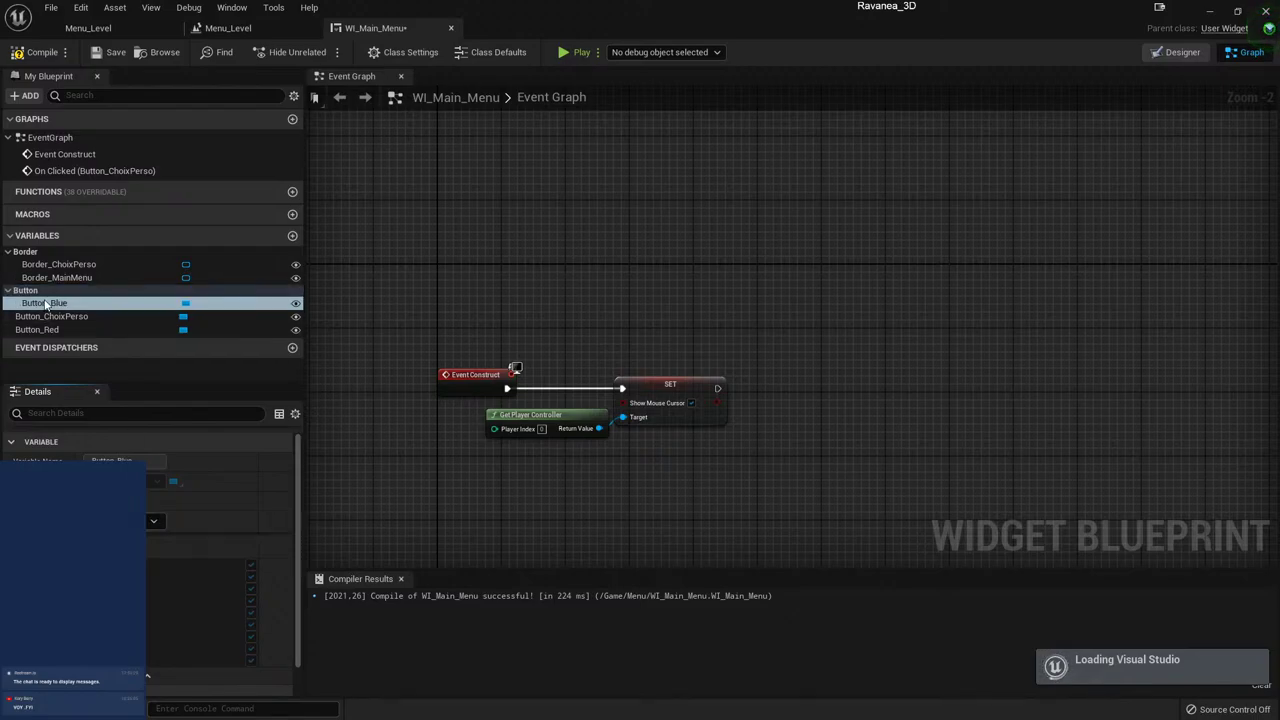
pyautogui.click(44, 317)
pyautogui.moveTo(44, 317); pyautogui.dragTo(42, 297)
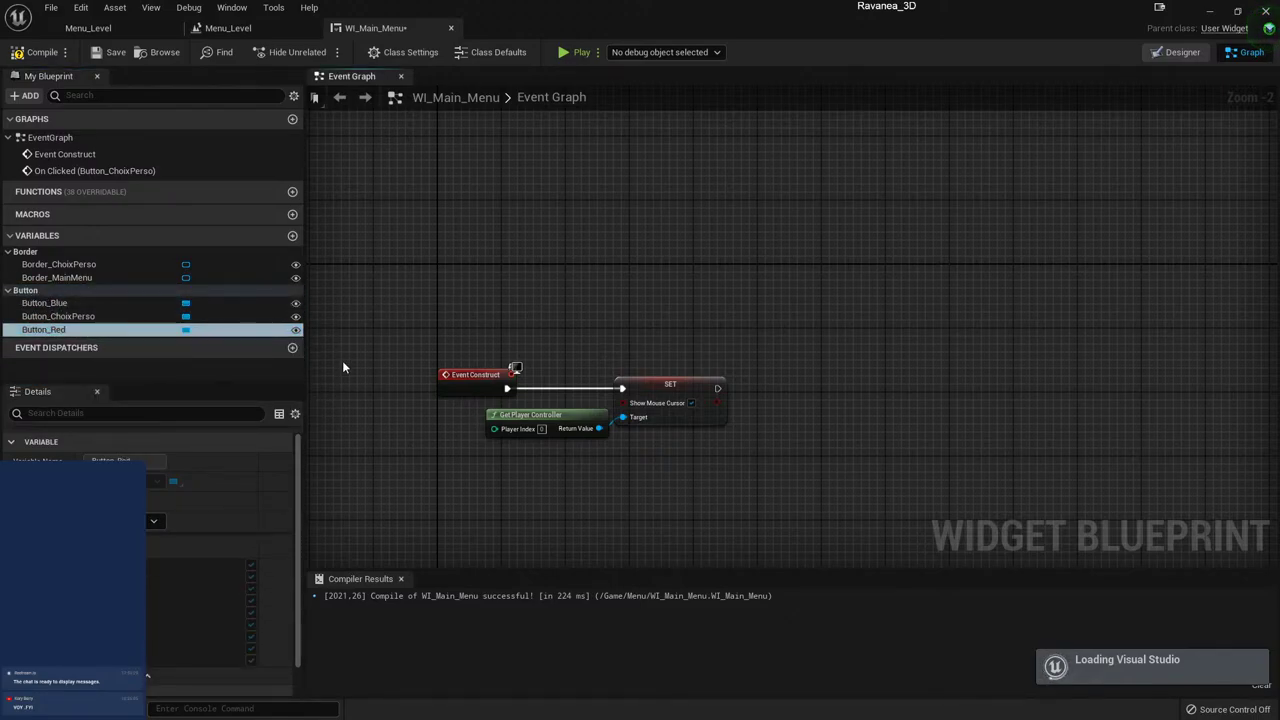
# - Duplicate the Set Visibility node and its Border_MainMenu getter in the On Clicked (Button_ChoixPerso) handler
pyautogui.hotkey('alt', 'Left')
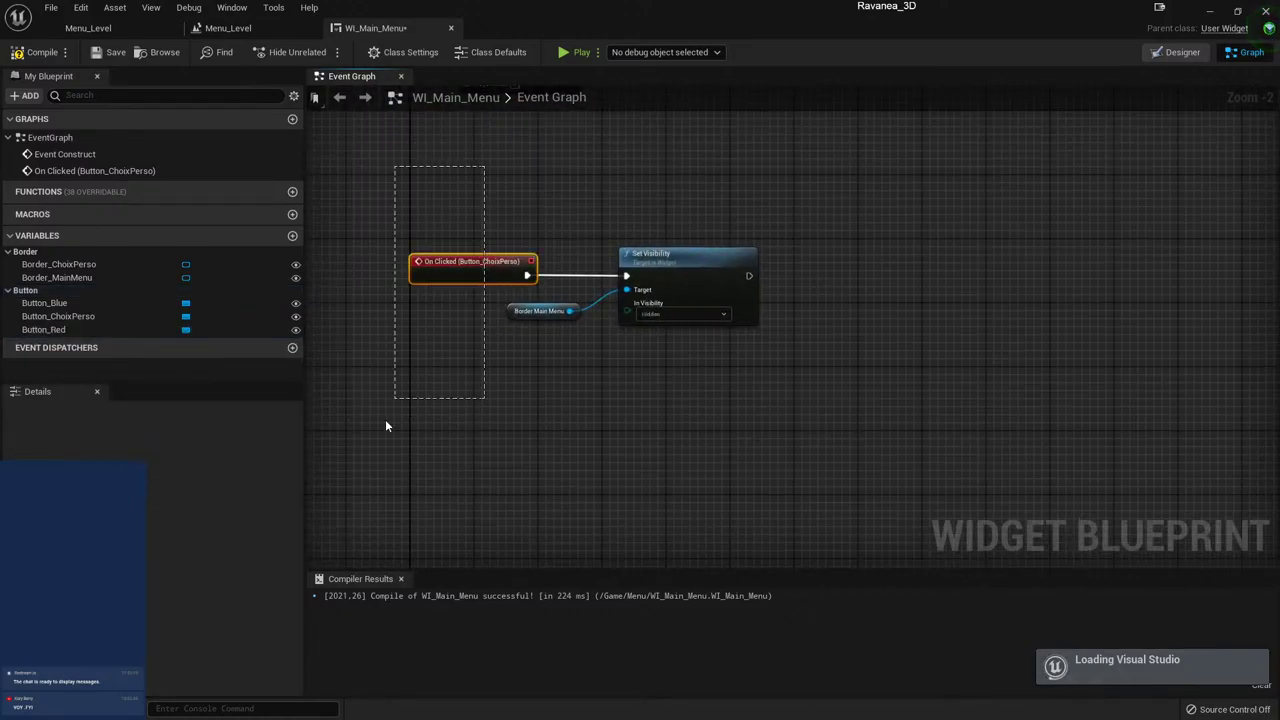
pyautogui.moveTo(530, 407); pyautogui.dragTo(1008, 145)
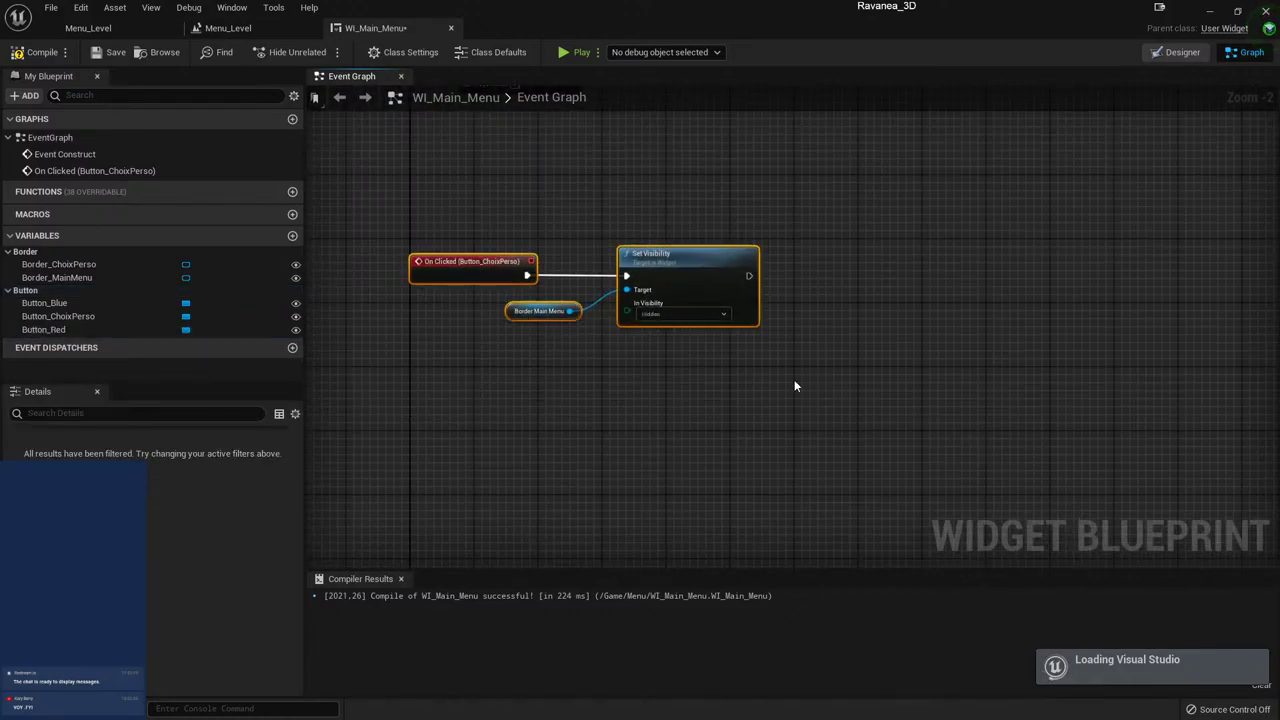
pyautogui.click(869, 288)
pyautogui.moveTo(618, 296); pyautogui.dragTo(480, 298, button='right')
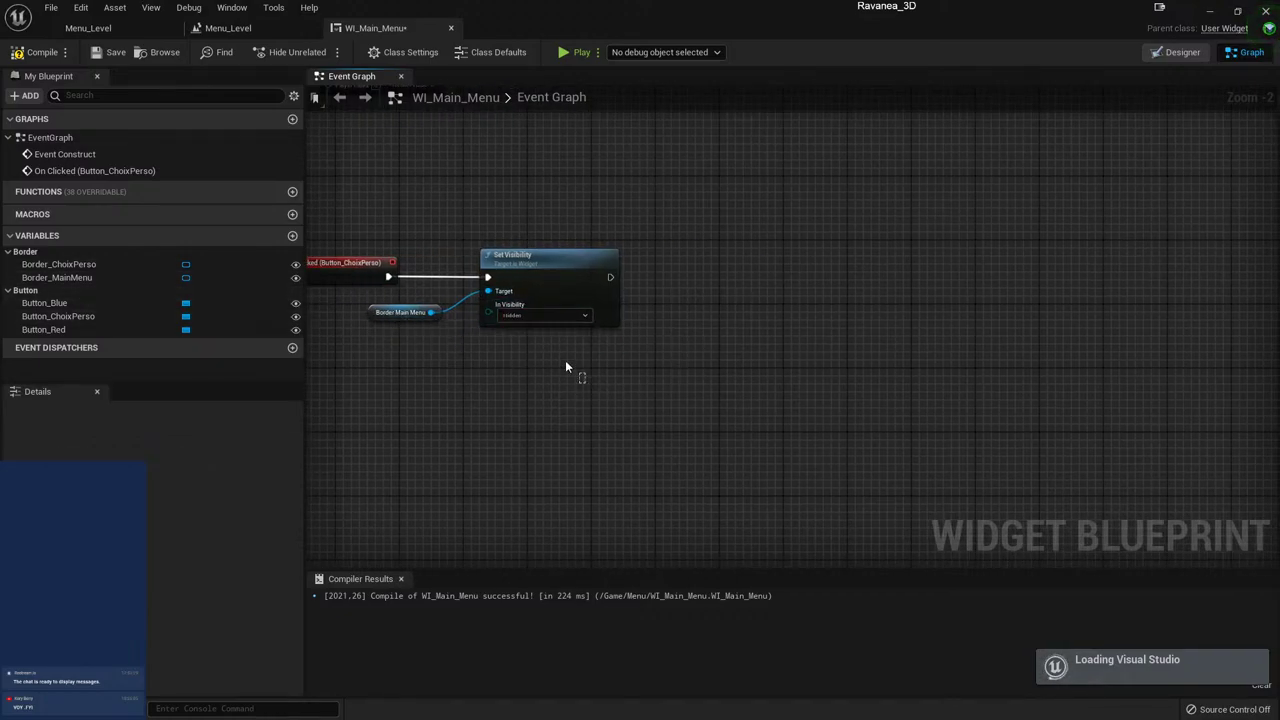
pyautogui.moveTo(565, 367); pyautogui.dragTo(420, 290)
pyautogui.hotkey('ctrl', 'c')
pyautogui.hotkey('ctrl', 'v')
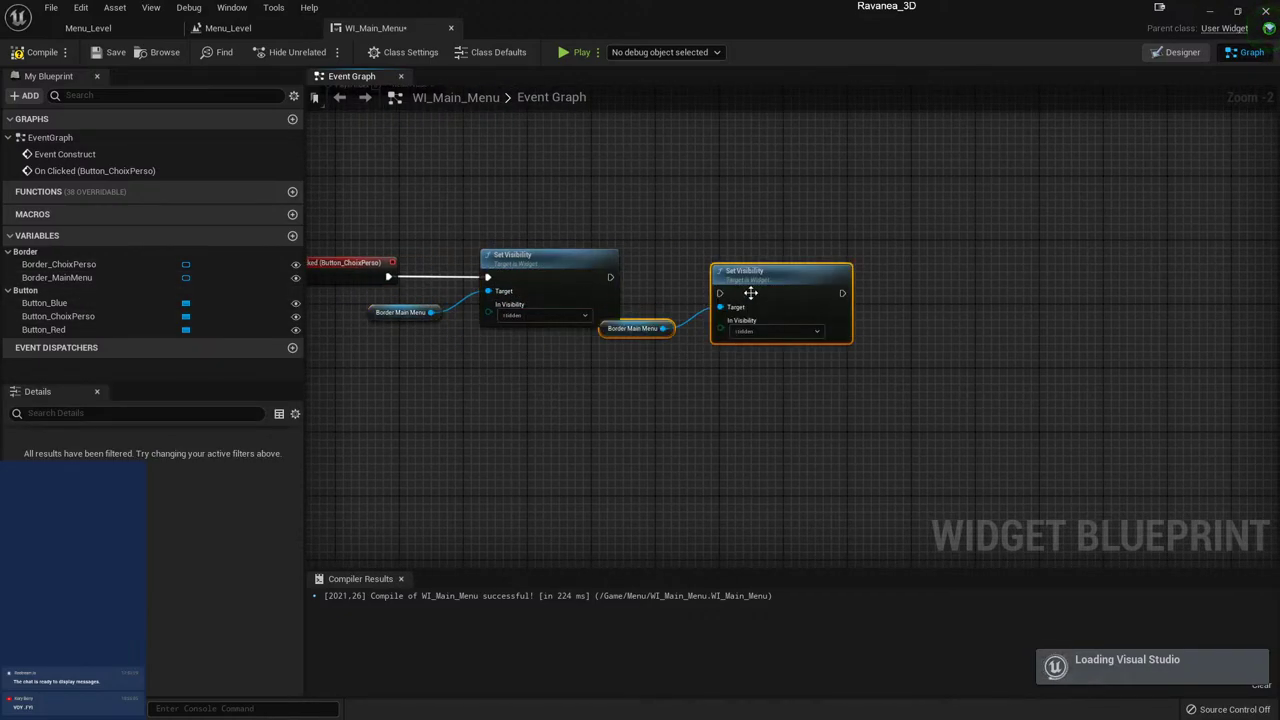
pyautogui.moveTo(750, 292)
pyautogui.mouseDown()
pyautogui.moveTo(798, 276)
pyautogui.moveTo(585, 285)
pyautogui.moveTo(609, 277)
pyautogui.mouseUp()
# - Chain the copy to set Border_ChoixPerso to Visible, then compile
pyautogui.click(808, 316)
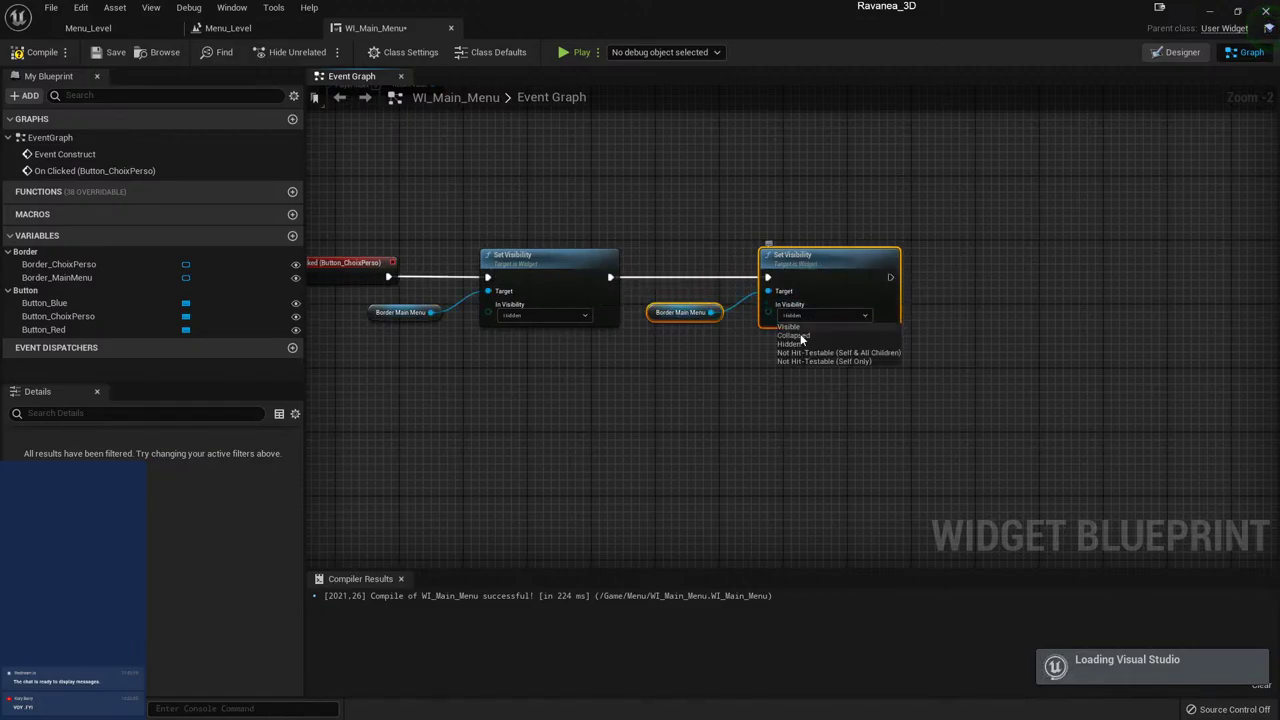
pyautogui.click(798, 328)
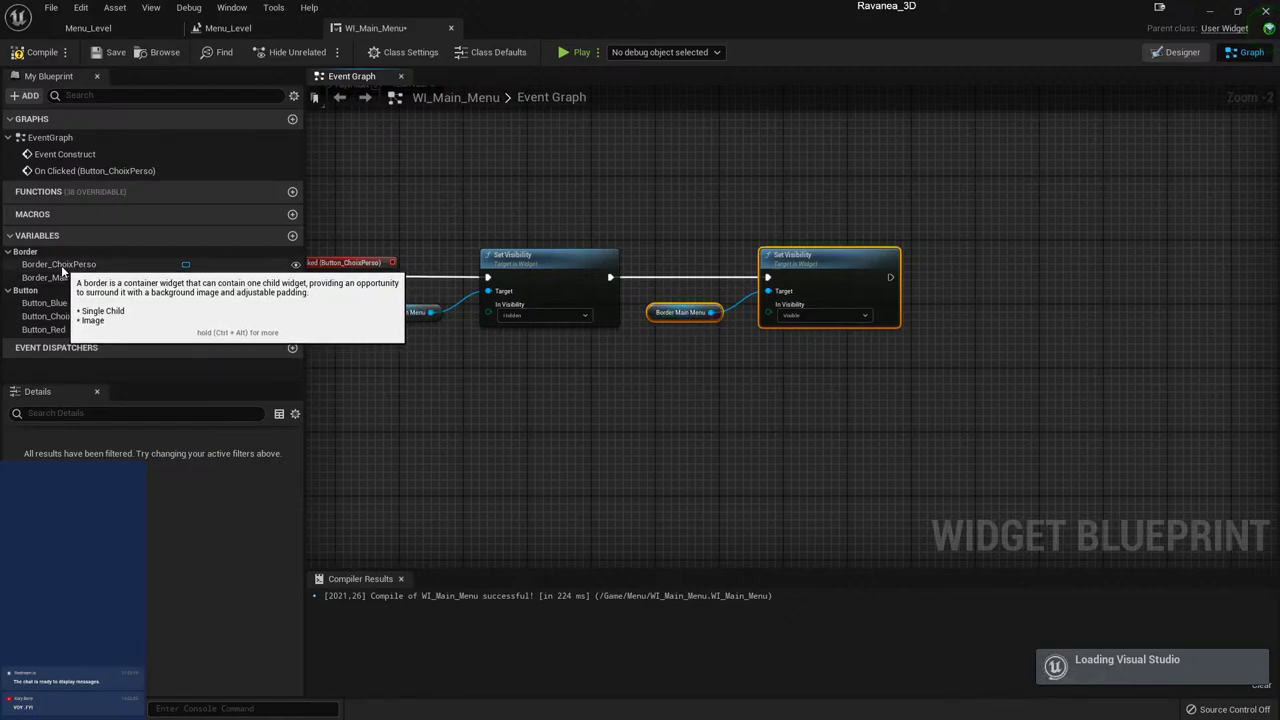
pyautogui.moveTo(60, 264)
pyautogui.mouseDown()
pyautogui.moveTo(540, 318)
pyautogui.moveTo(652, 312)
pyautogui.mouseUp()
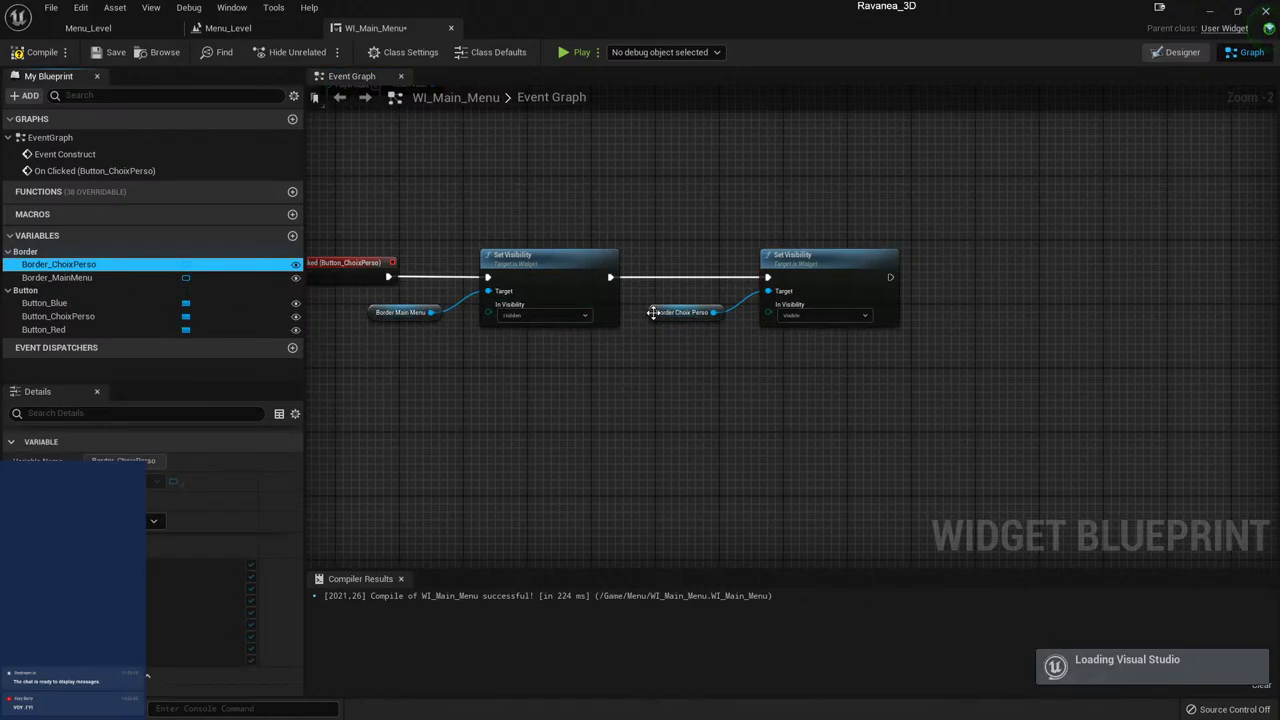
pyautogui.click(677, 418)
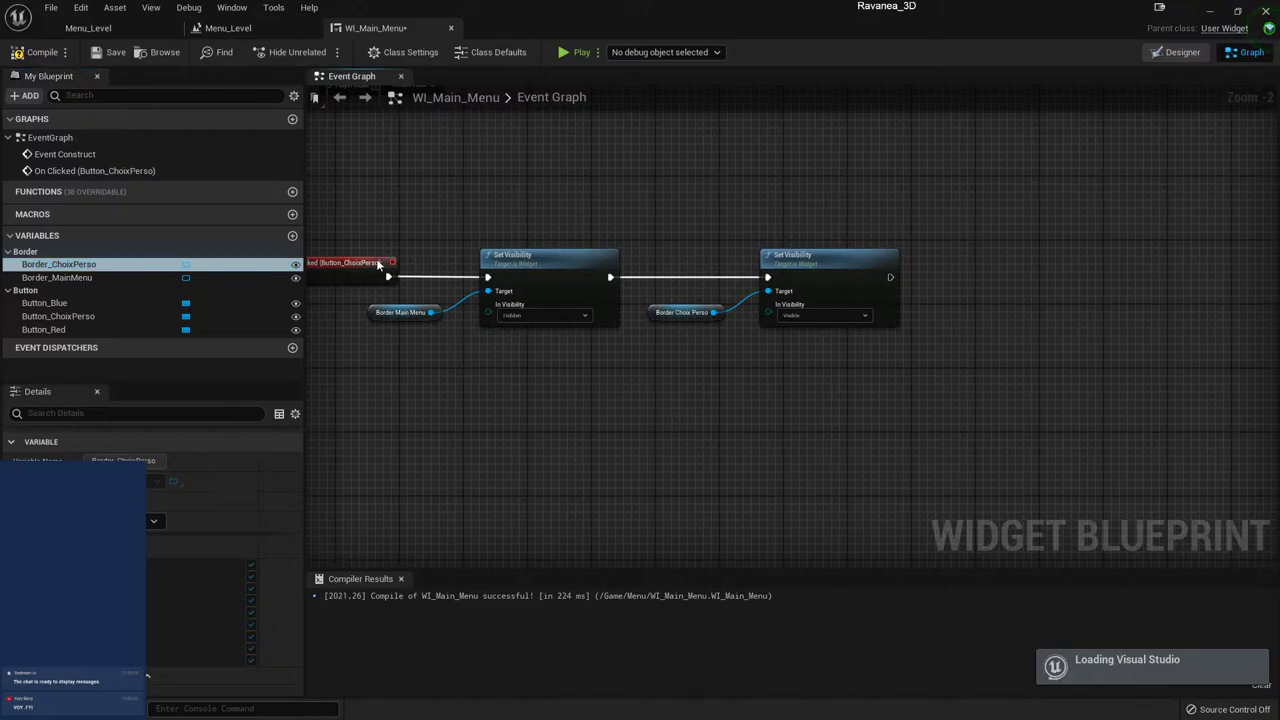
pyautogui.click(36, 52)
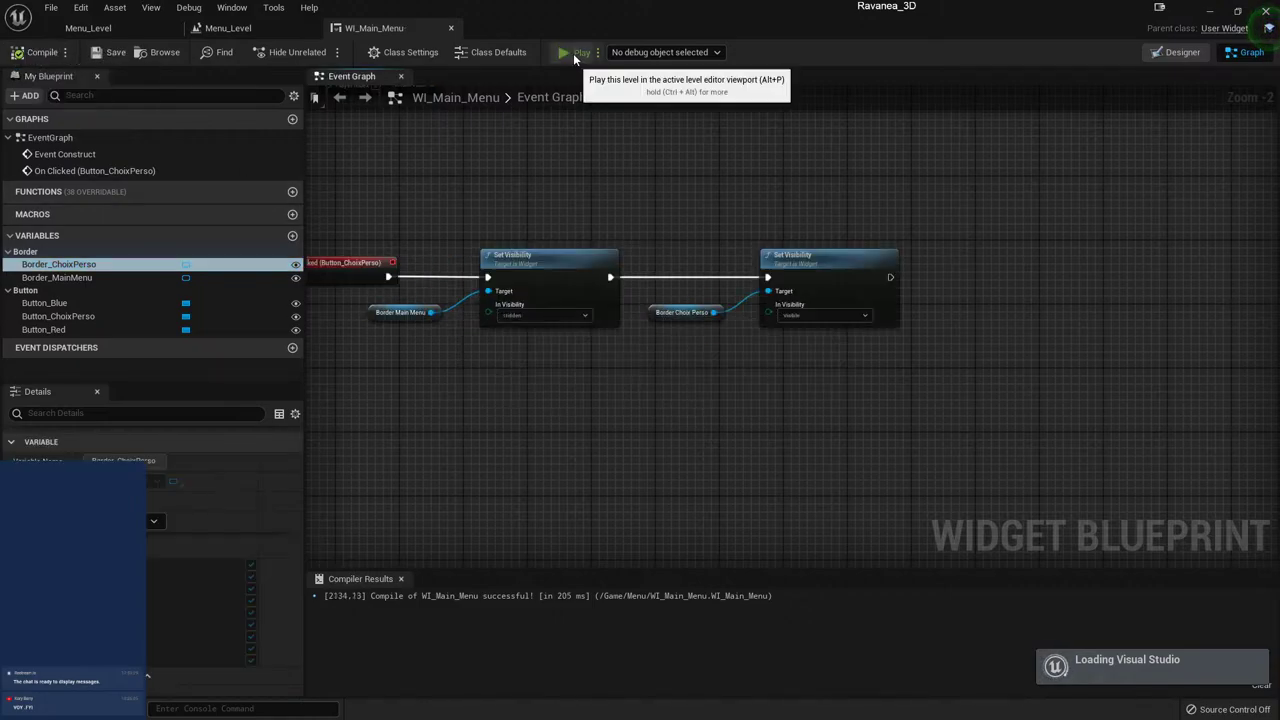
pyautogui.click(573, 53)
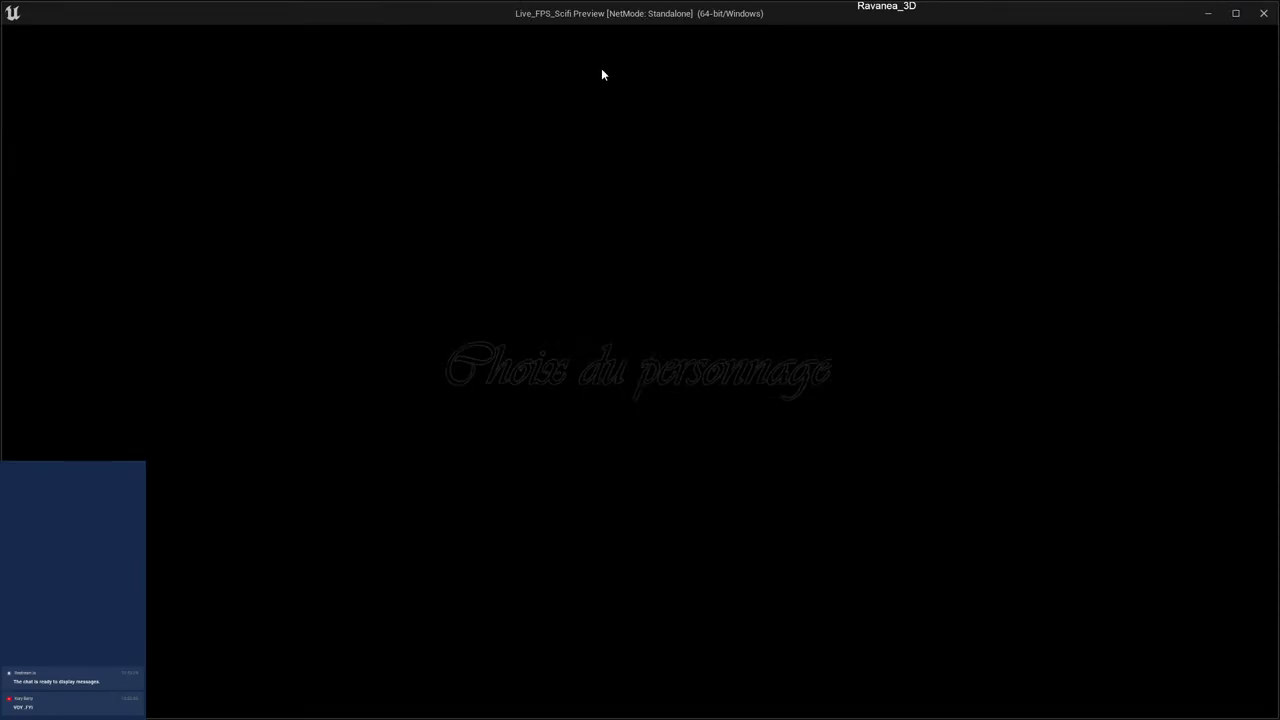
pyautogui.click(638, 371)
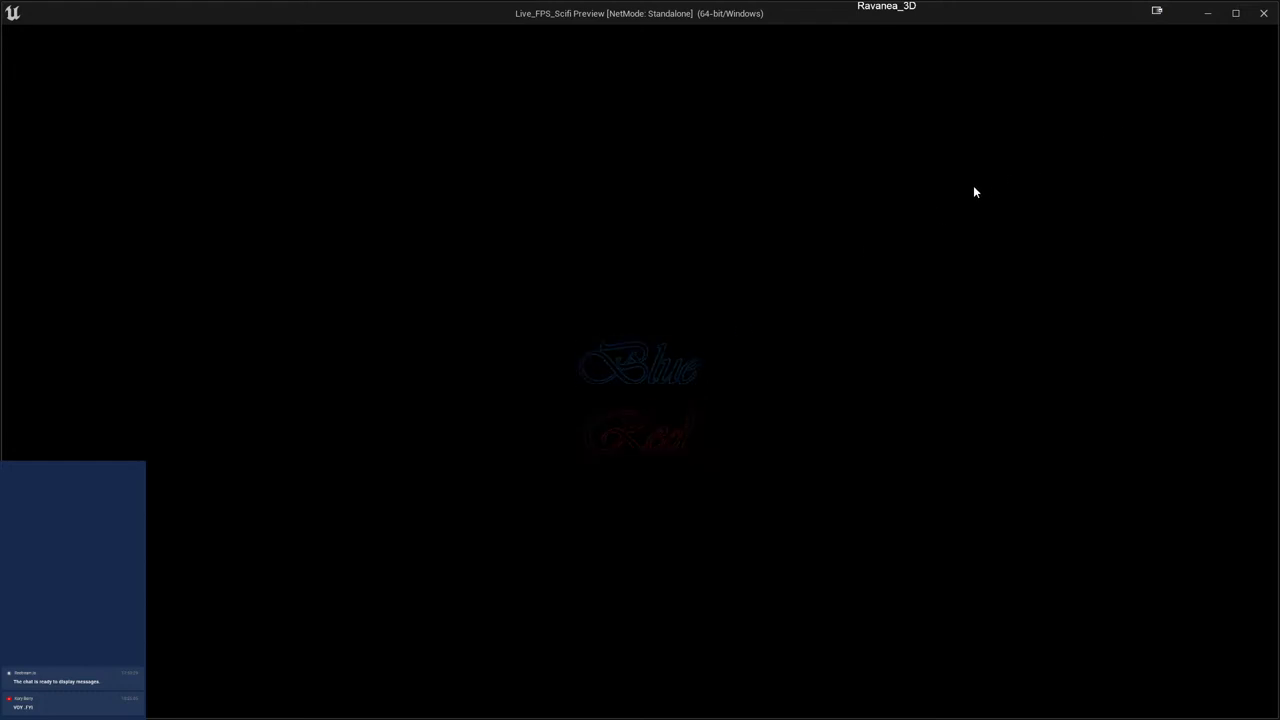
pyautogui.click(1262, 13)
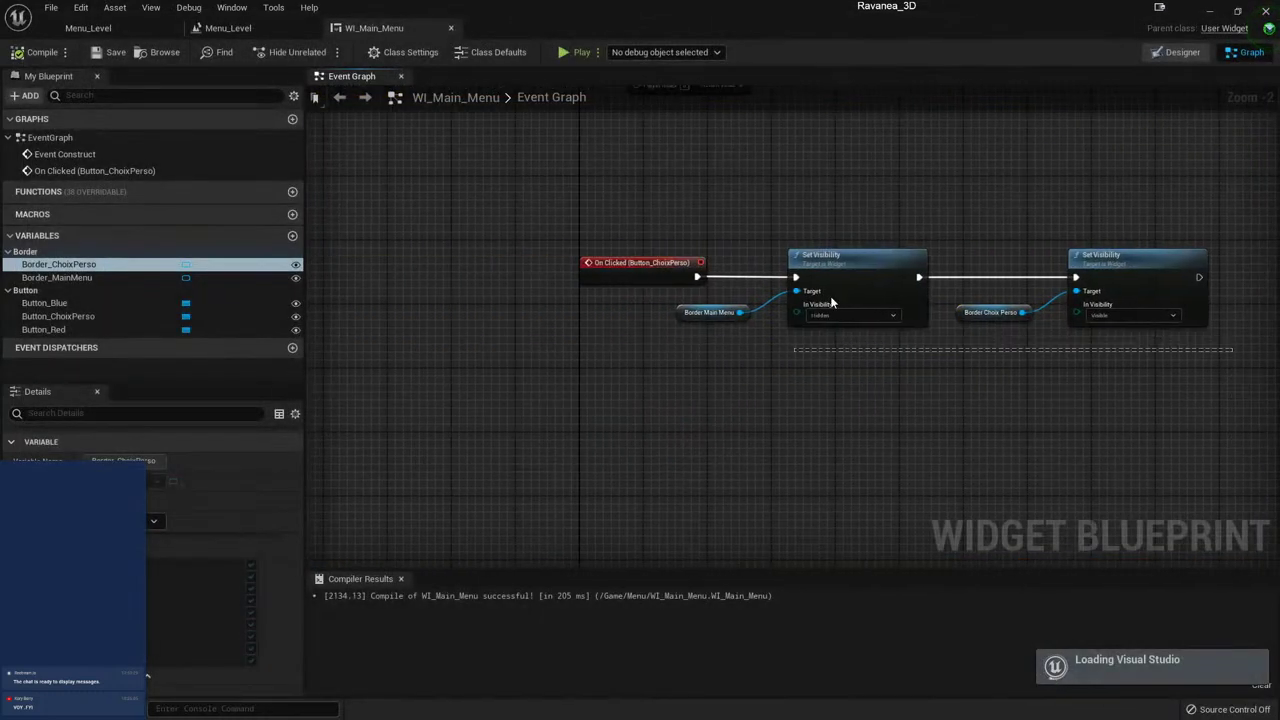
pyautogui.moveTo(831, 303); pyautogui.dragTo(665, 300)
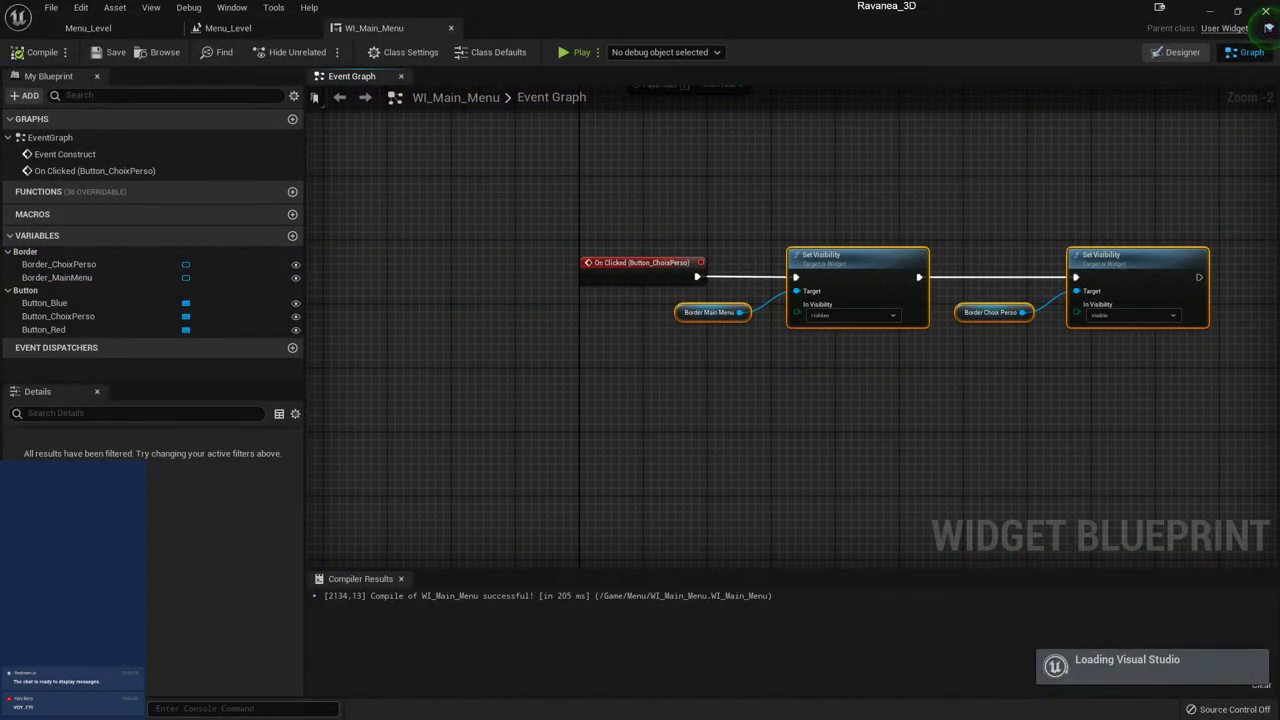
pyautogui.click(774, 443)
pyautogui.moveTo(774, 443); pyautogui.dragTo(472, 452, button='right')
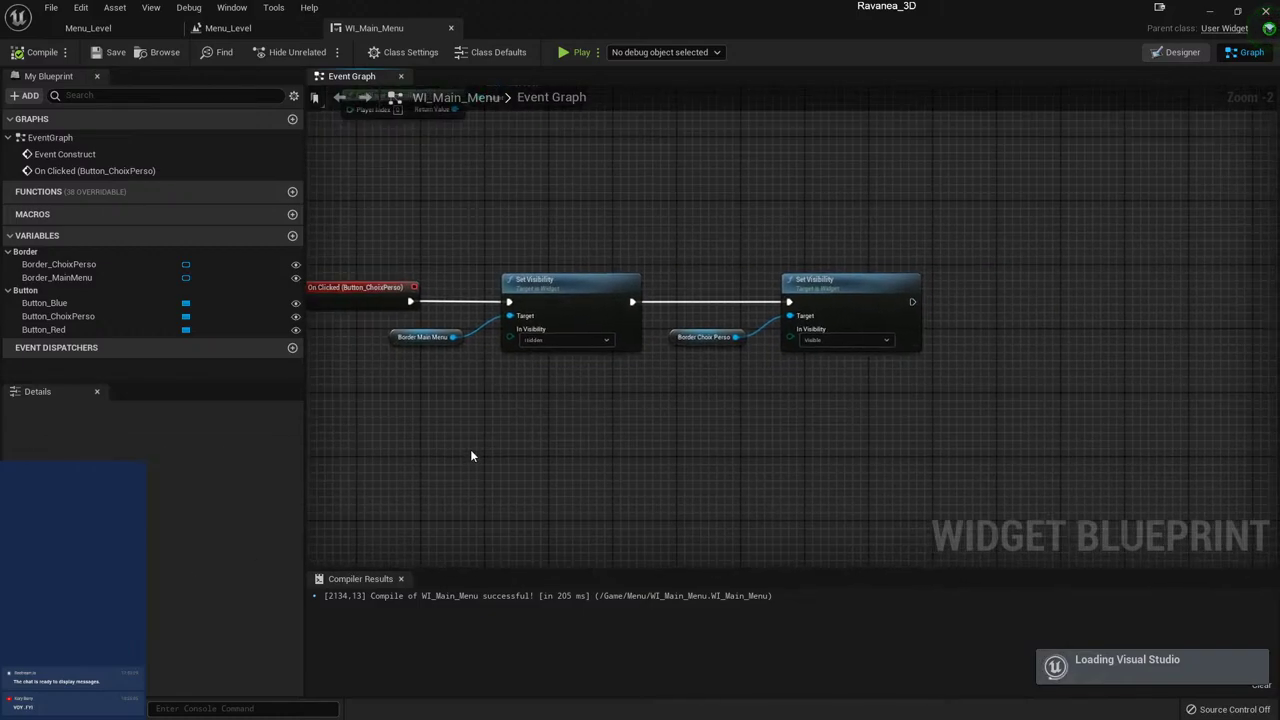
pyautogui.moveTo(509, 222); pyautogui.dragTo(484, 312, button='right')
pyautogui.scroll(2, 484, 312)
pyautogui.moveTo(500, 360)
pyautogui.mouseDown(button='right')
pyautogui.moveTo(502, 443)
pyautogui.moveTo(404, 312)
pyautogui.mouseUp(button='right')
pyautogui.scroll(-3, 503, 442)
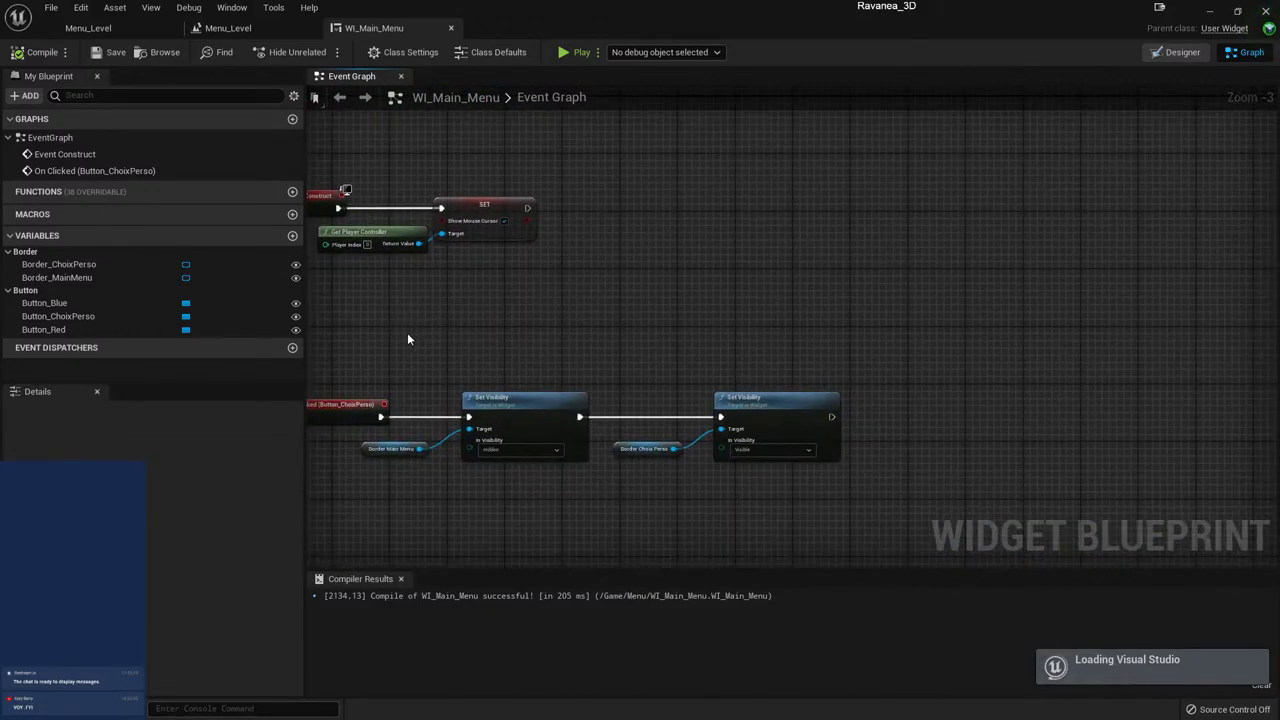
pyautogui.moveTo(540, 527); pyautogui.dragTo(625, 533, button='right')
pyautogui.click(356, 418)
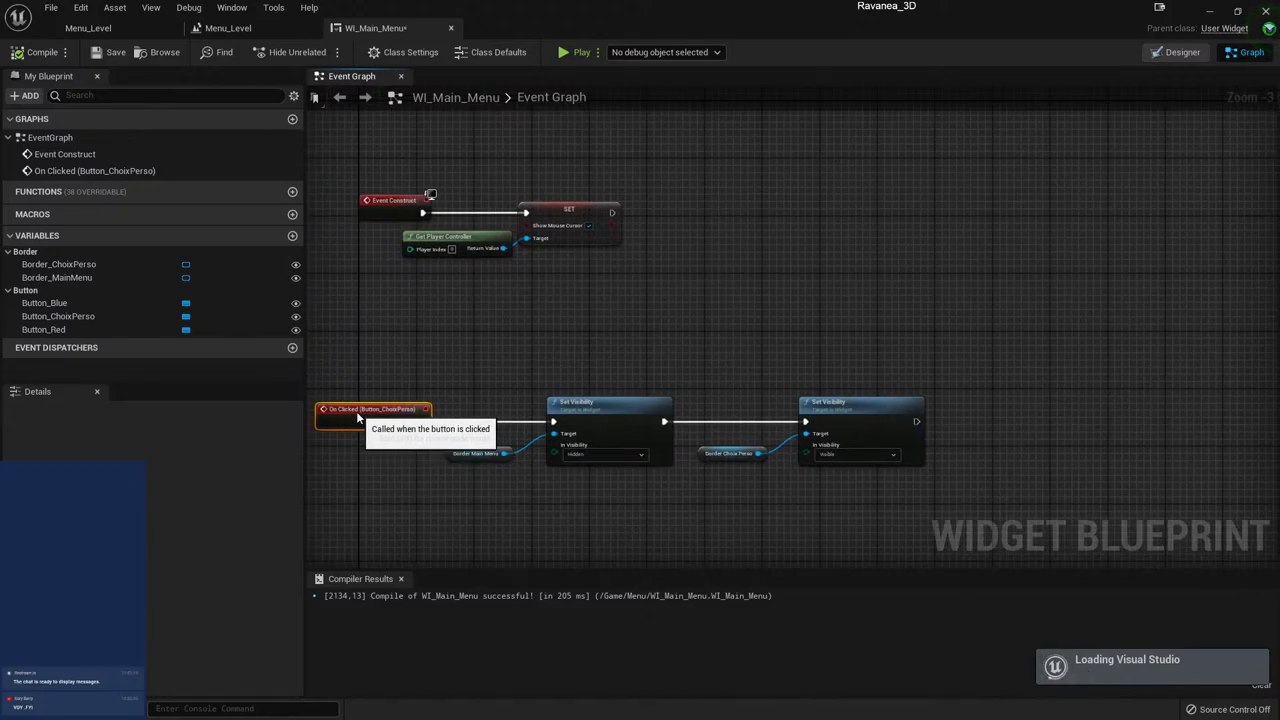
pyautogui.click(530, 471)
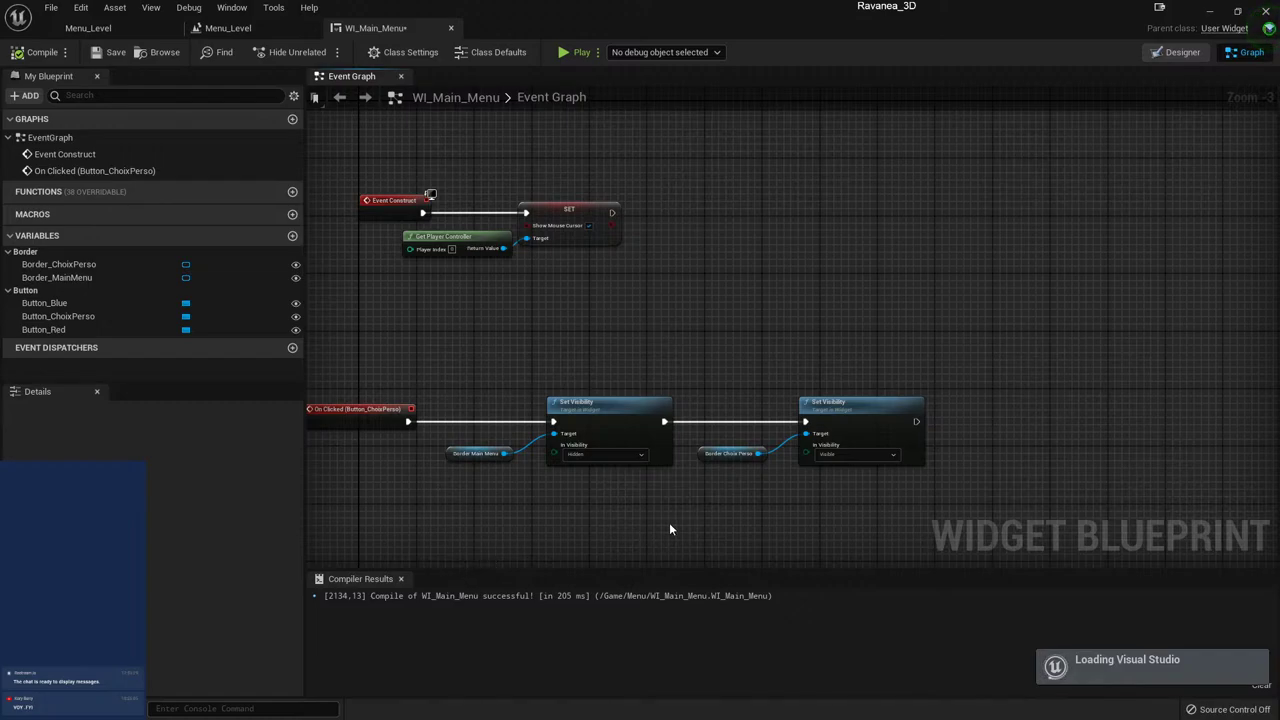
pyautogui.moveTo(670, 529); pyautogui.dragTo(570, 523, button='right')
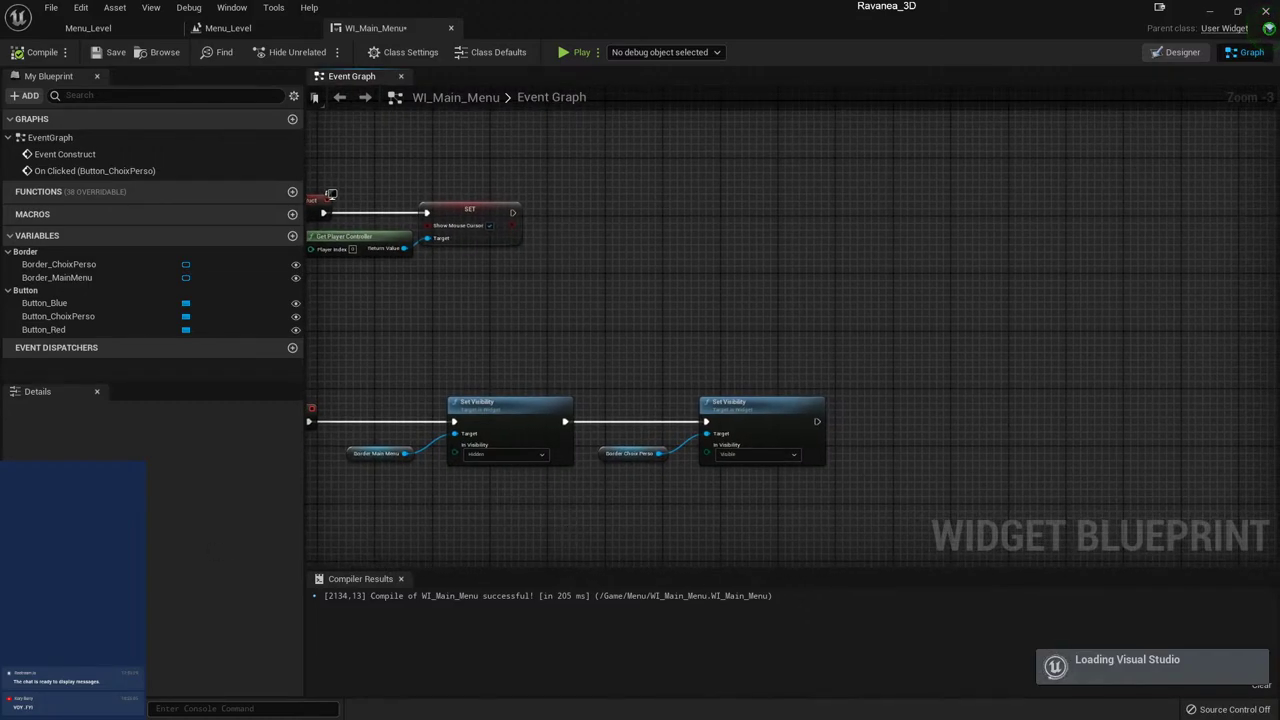
pyautogui.moveTo(591, 522)
pyautogui.mouseDown(button='right')
pyautogui.moveTo(636, 497)
pyautogui.moveTo(636, 468)
pyautogui.mouseUp(button='right')
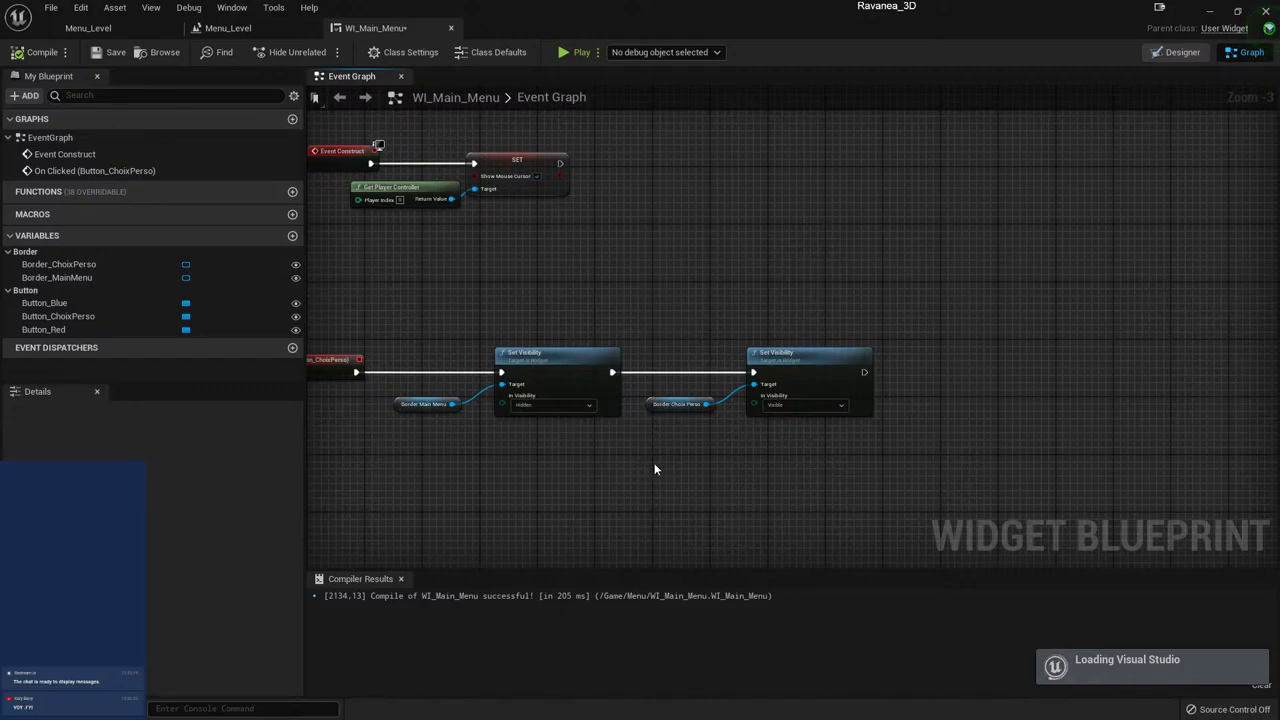
pyautogui.moveTo(783, 488); pyautogui.dragTo(545, 400)
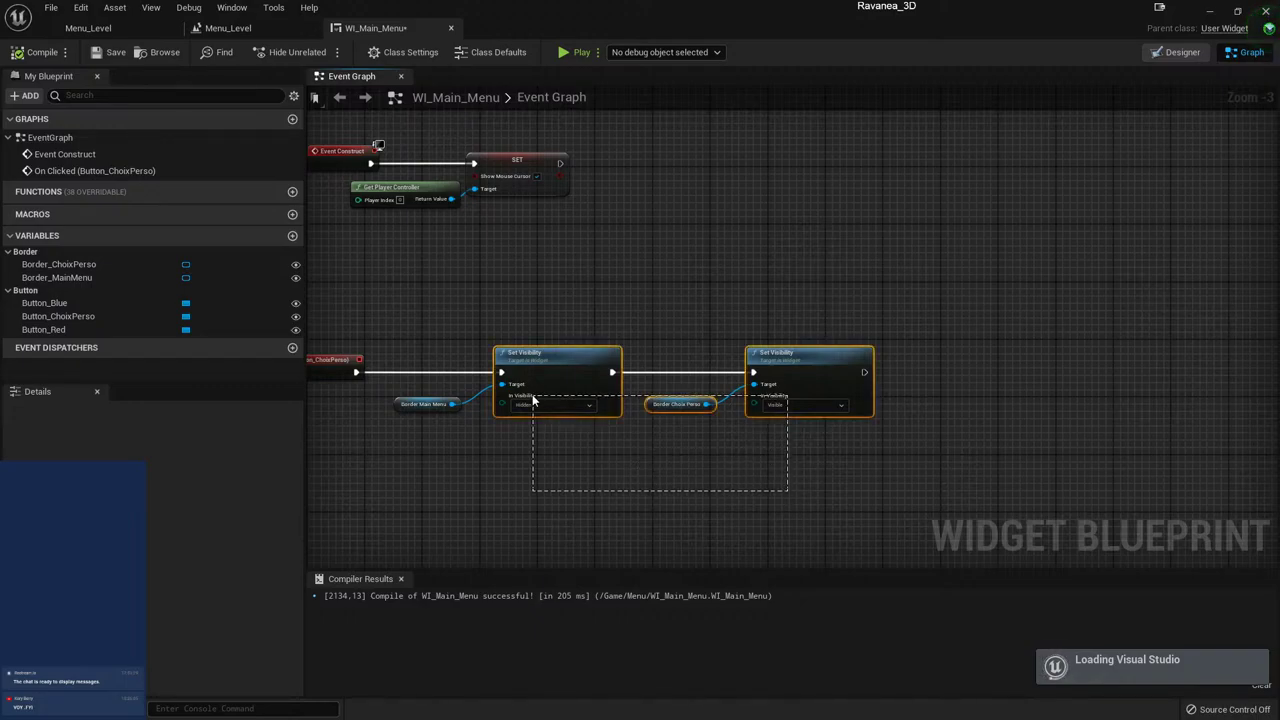
pyautogui.click(561, 514)
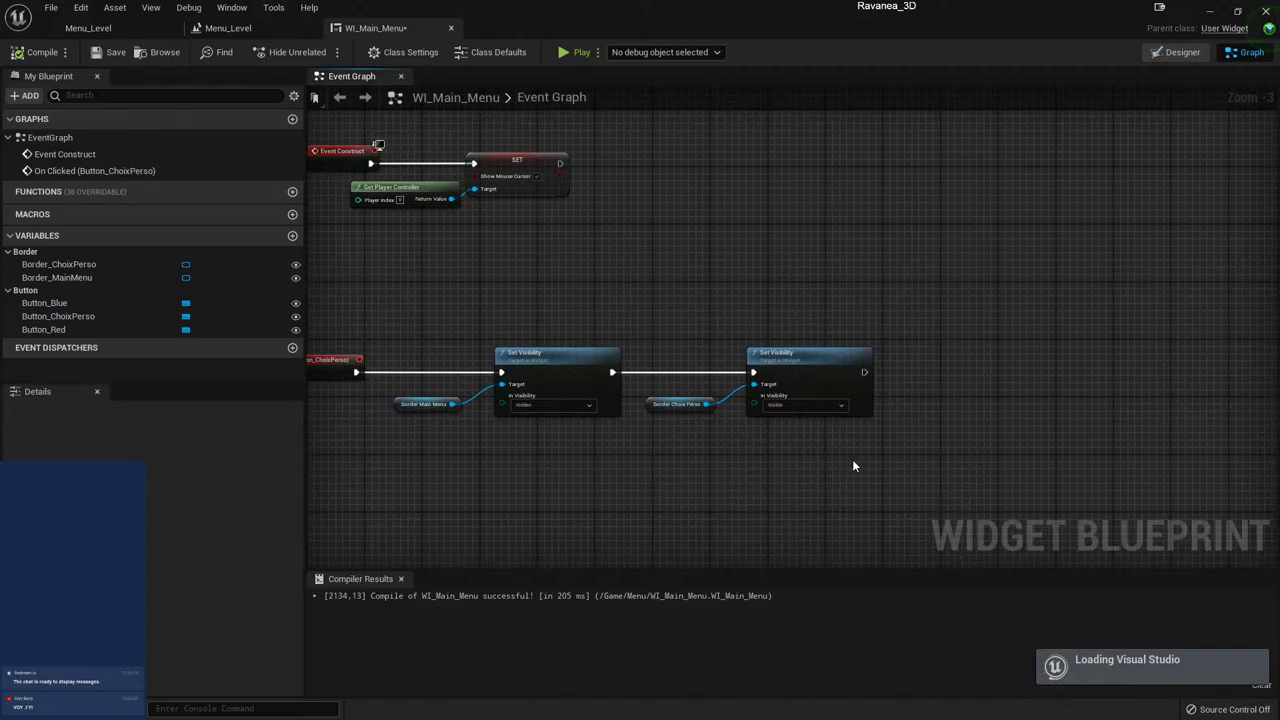
pyautogui.moveTo(588, 491); pyautogui.dragTo(656, 441, button='right')
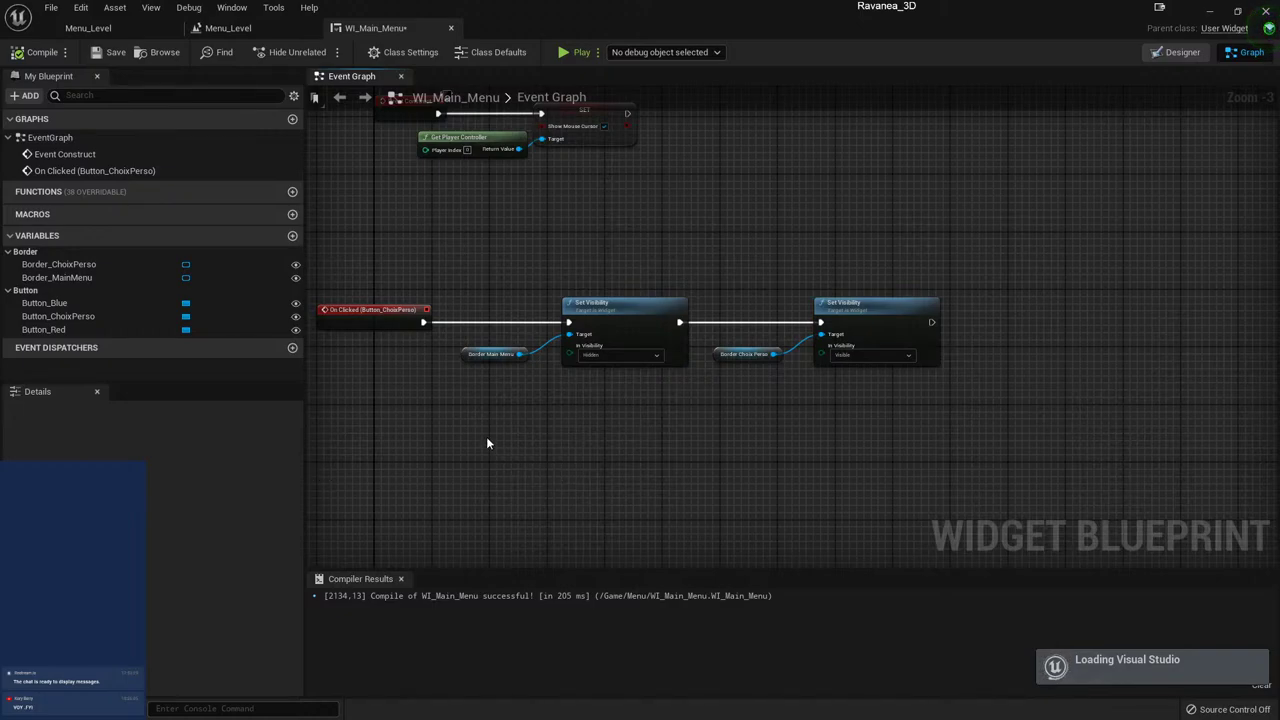
pyautogui.moveTo(487, 443); pyautogui.dragTo(1015, 290)
pyautogui.moveTo(502, 422); pyautogui.dragTo(1036, 249)
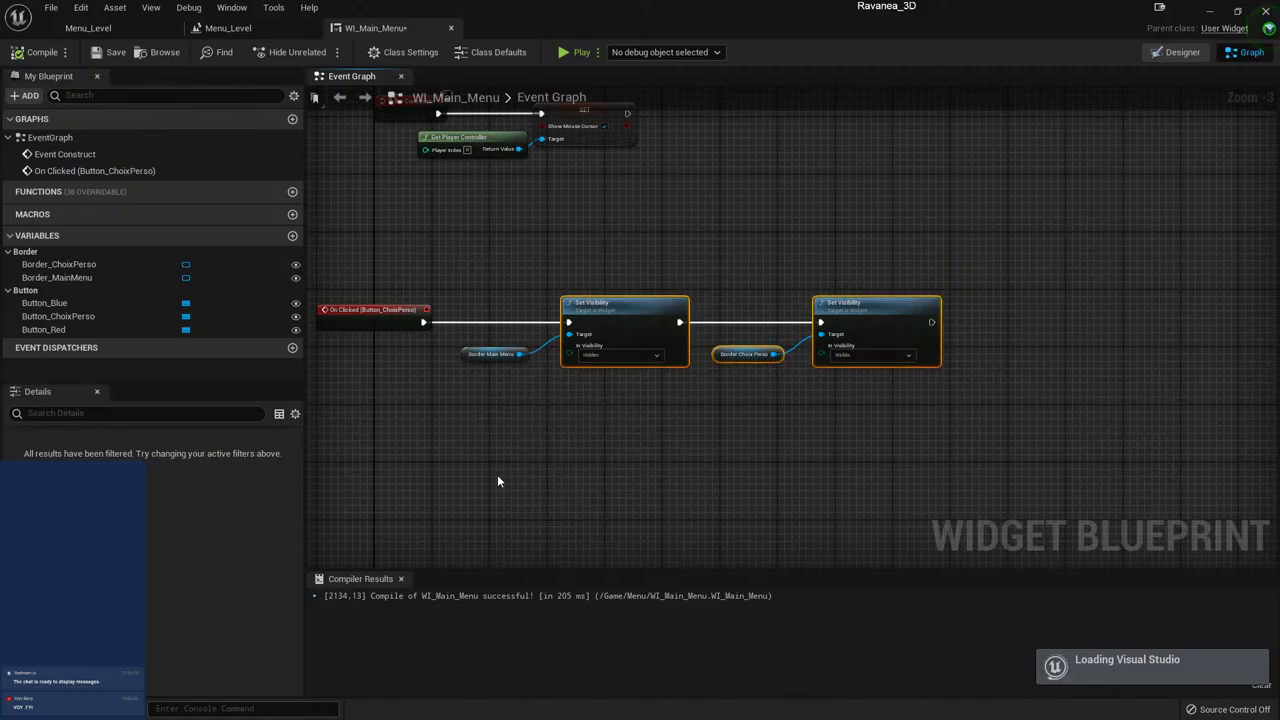
pyautogui.moveTo(497, 481); pyautogui.dragTo(922, 294)
pyautogui.click(603, 302)
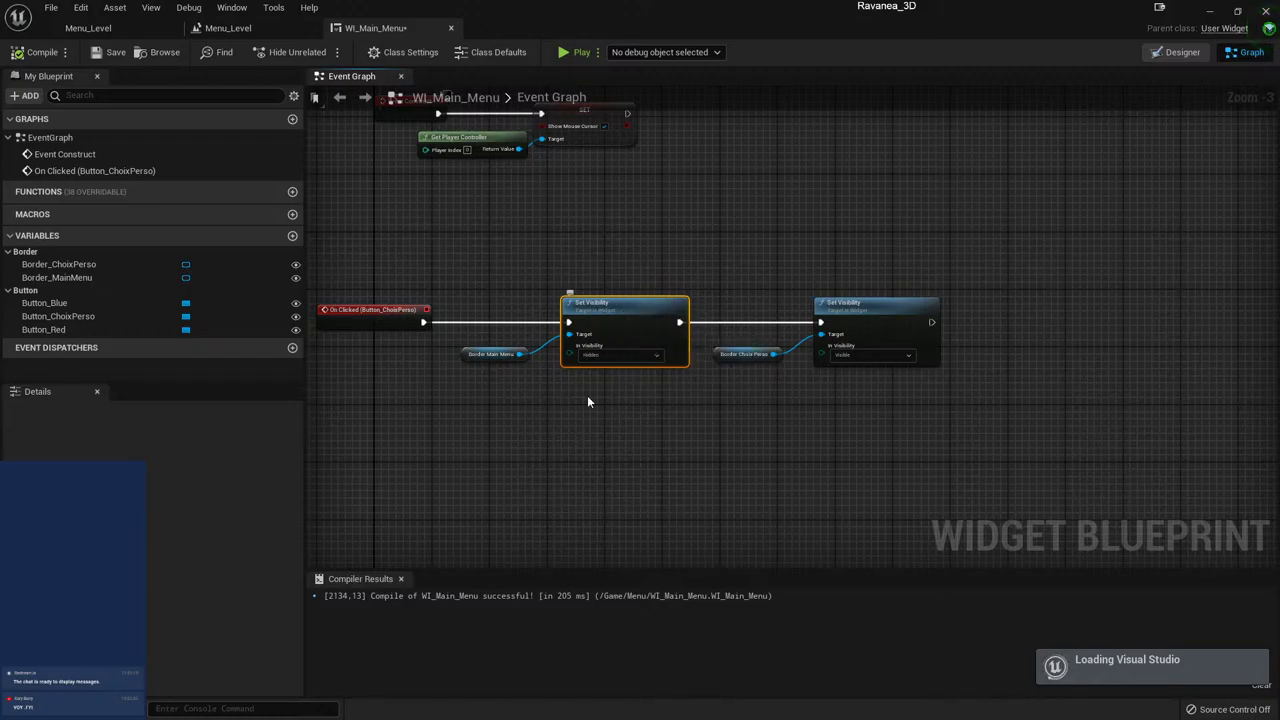
pyautogui.moveTo(484, 430); pyautogui.dragTo(597, 452)
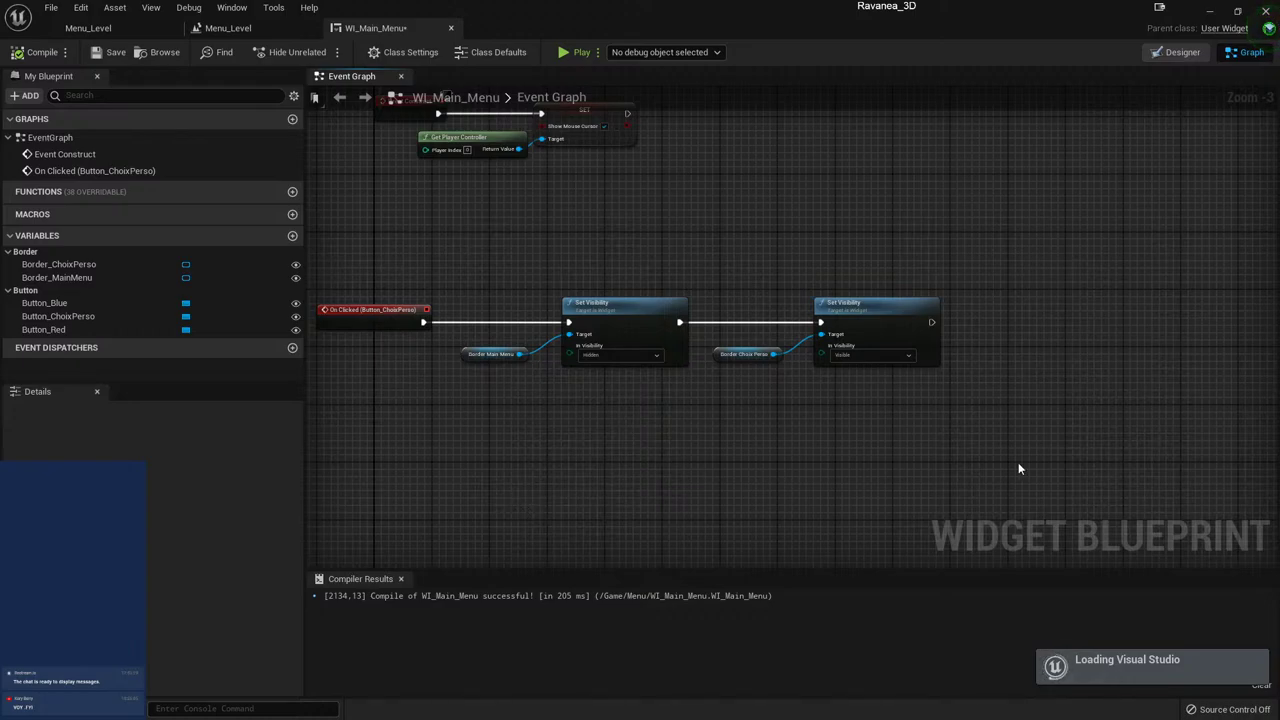
pyautogui.moveTo(978, 462); pyautogui.dragTo(477, 247)
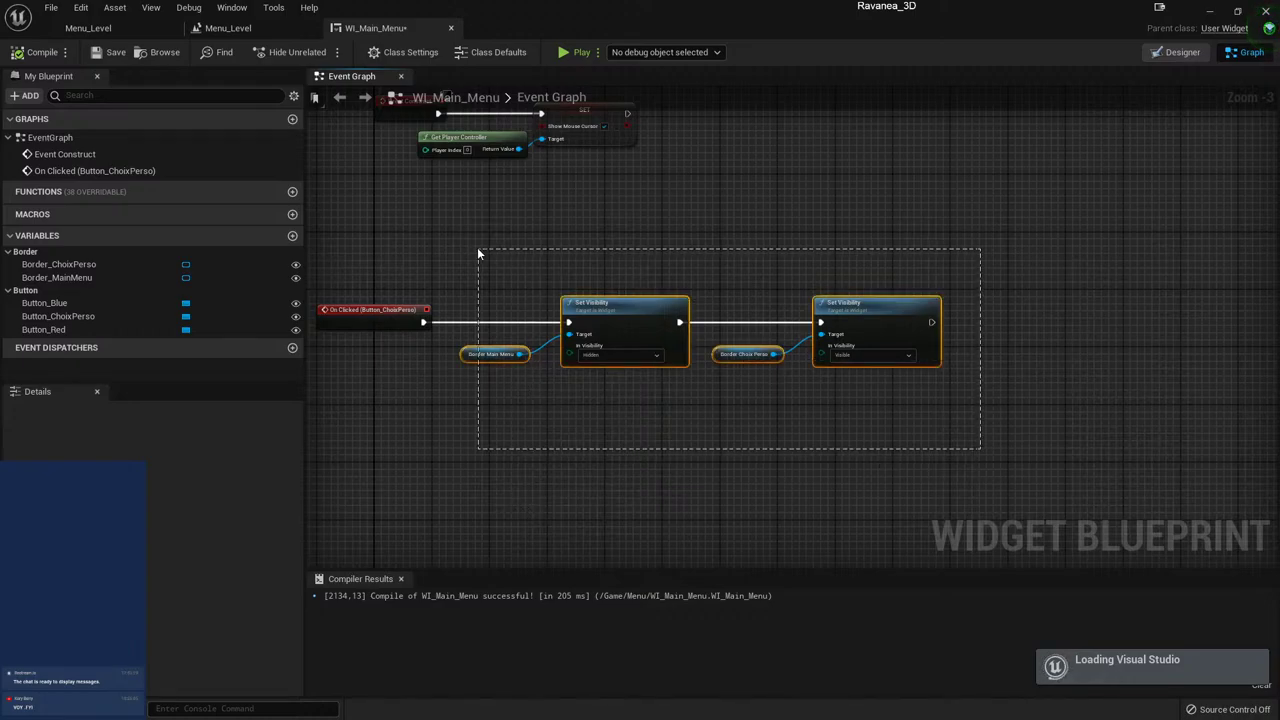
pyautogui.click(1060, 430)
pyautogui.moveTo(1060, 430); pyautogui.dragTo(474, 222)
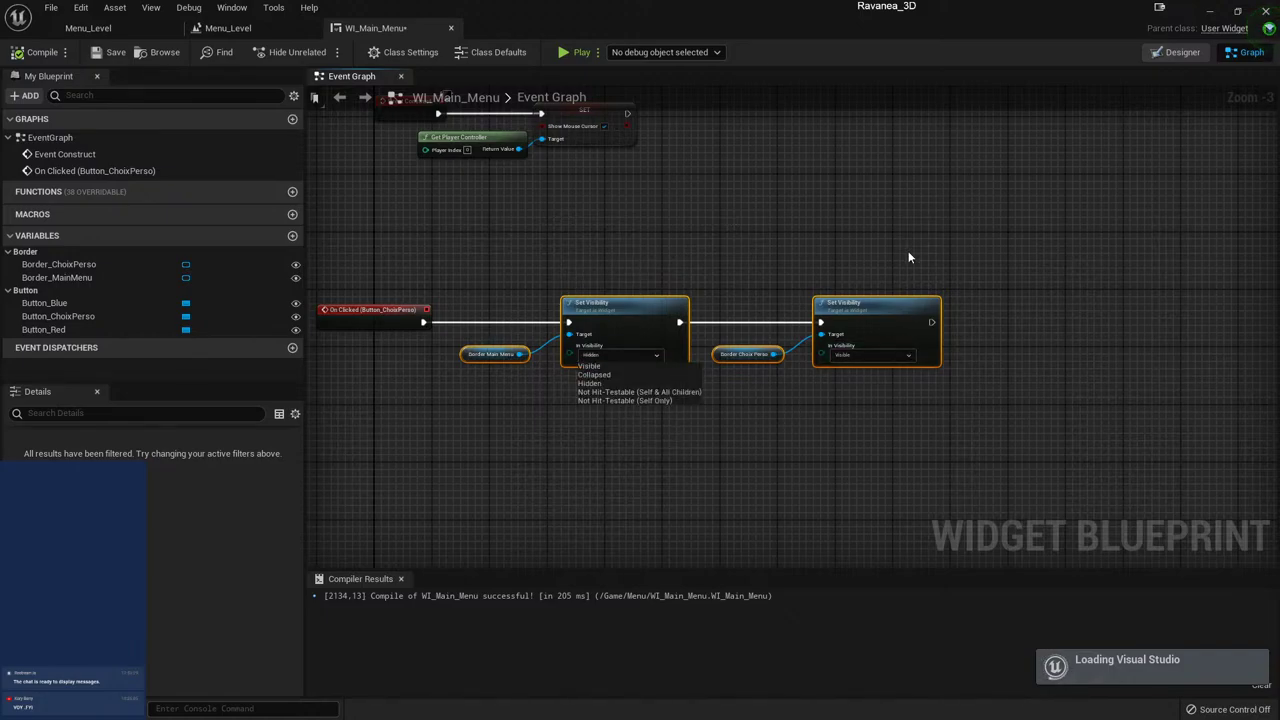
pyautogui.click(874, 219)
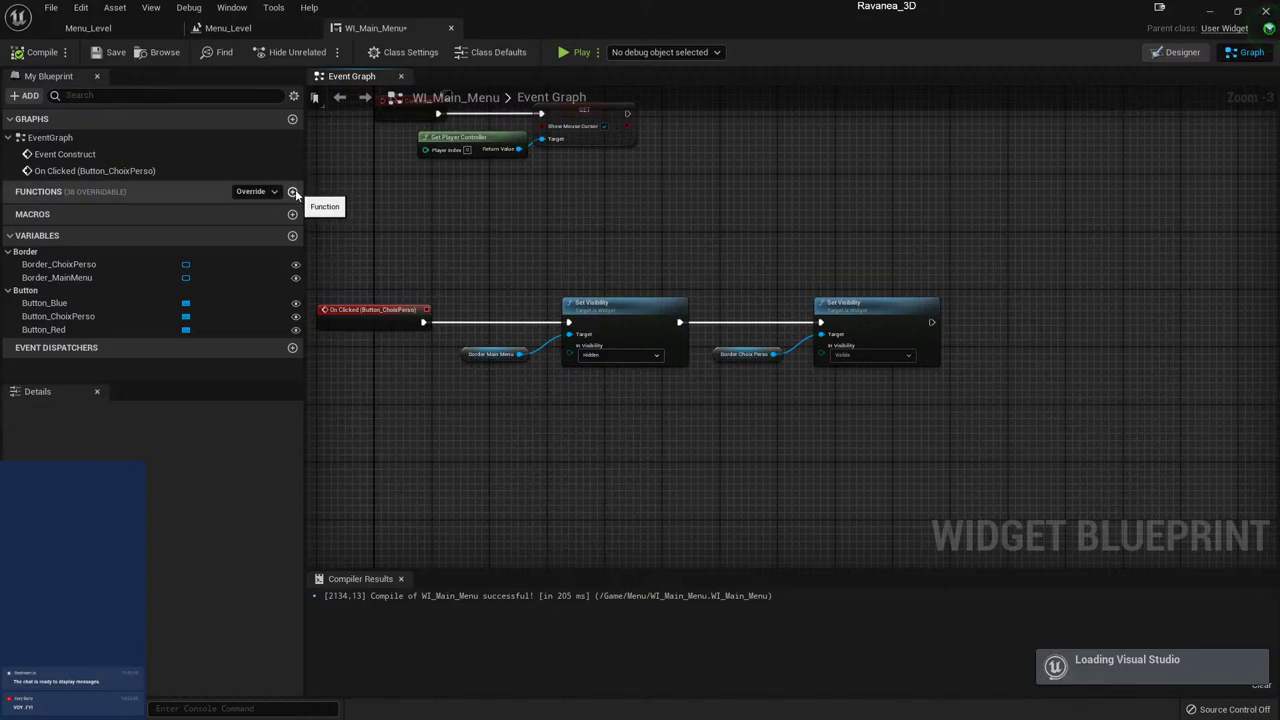
# - Collapse the Set Visibility nodes and Border getters into a new function
pyautogui.moveTo(910, 498); pyautogui.dragTo(508, 257)
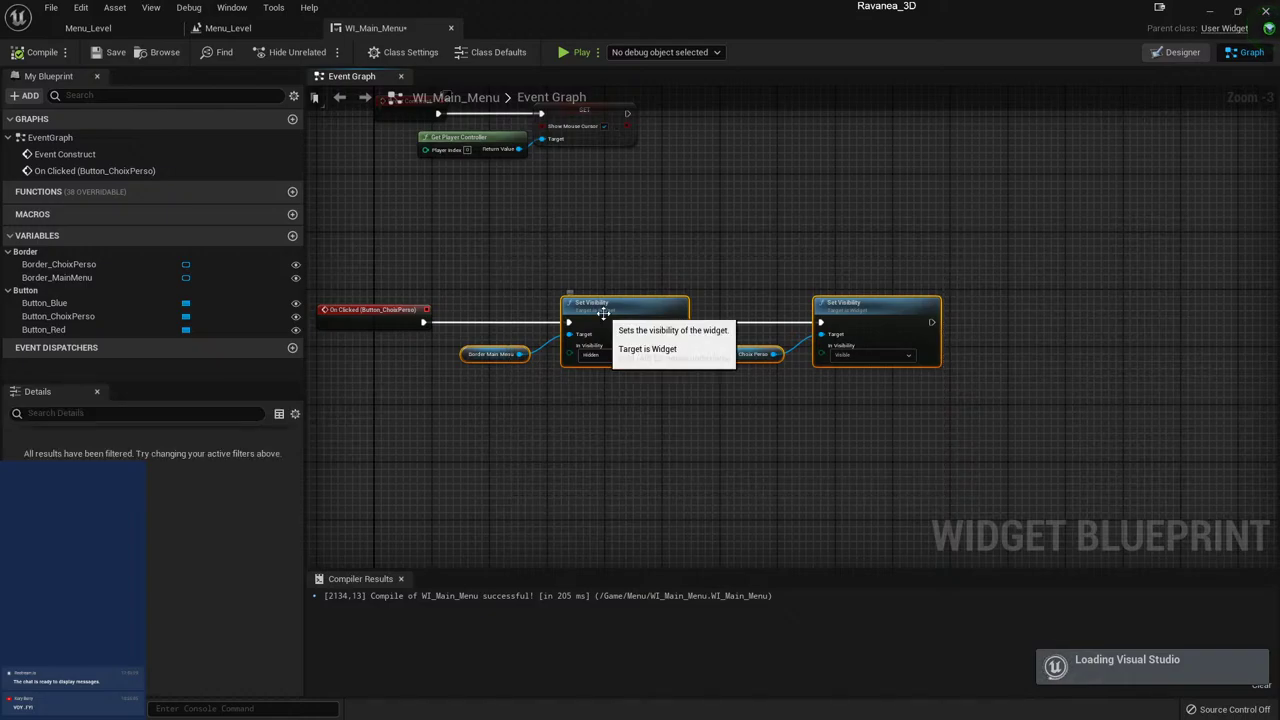
pyautogui.rightClick(604, 314)
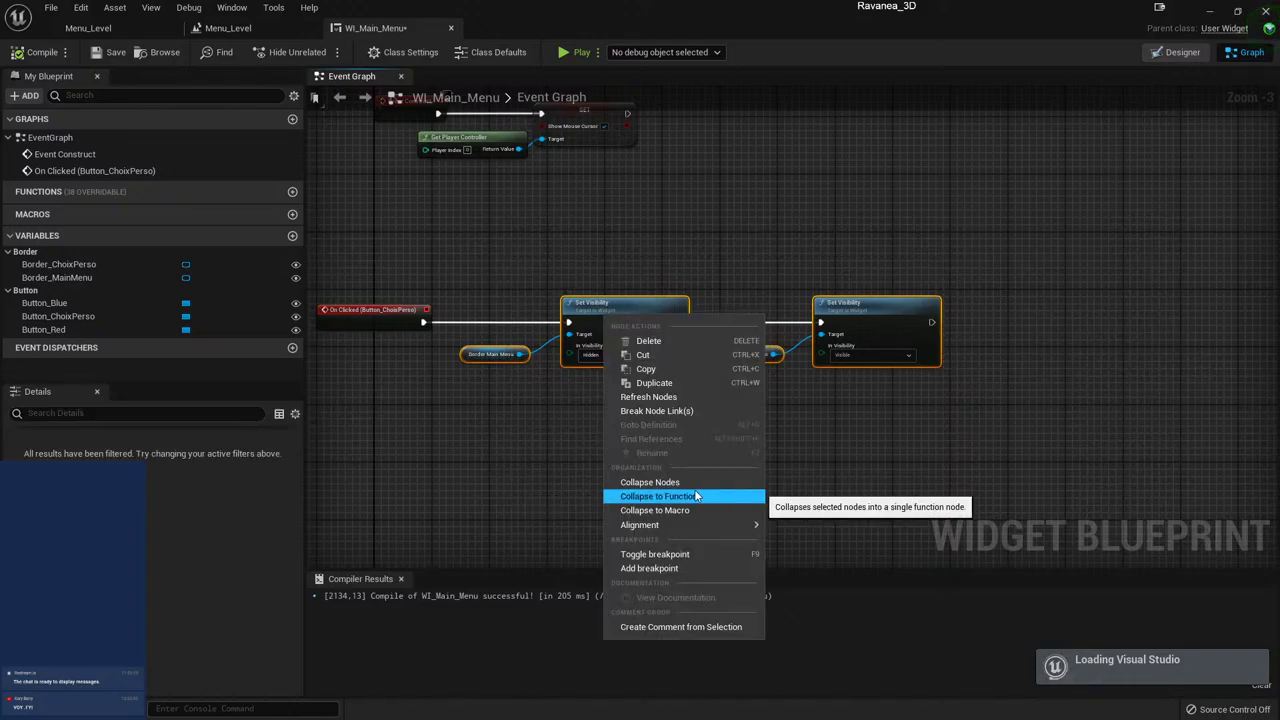
pyautogui.click(697, 496)
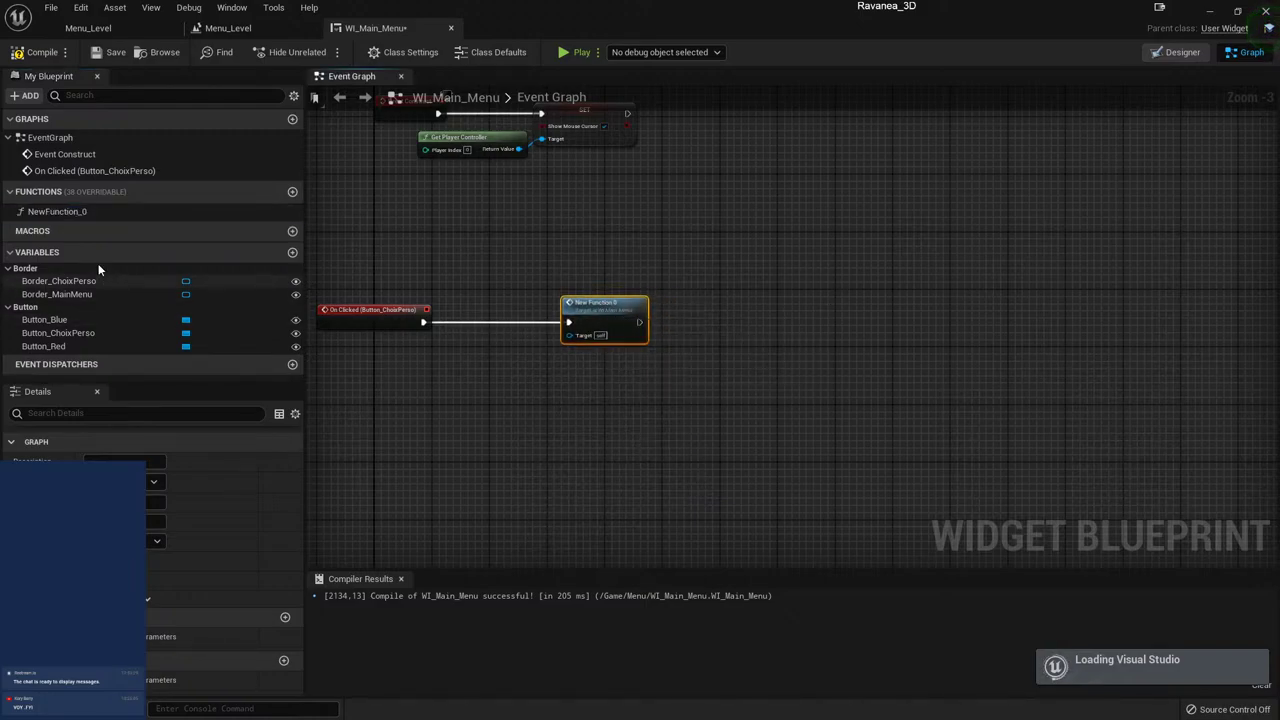
# - Rename NewFunction_0 to Afficher_Cacher_Menu
pyautogui.click(60, 212)
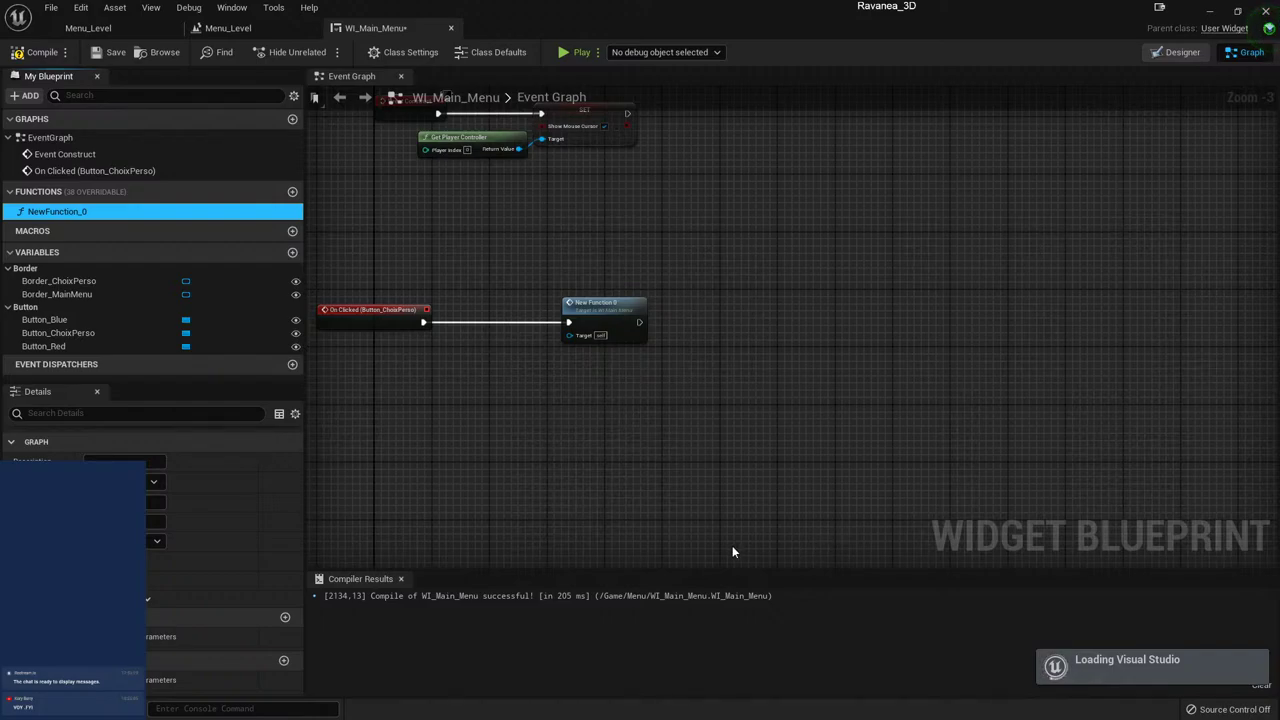
pyautogui.press('F2')
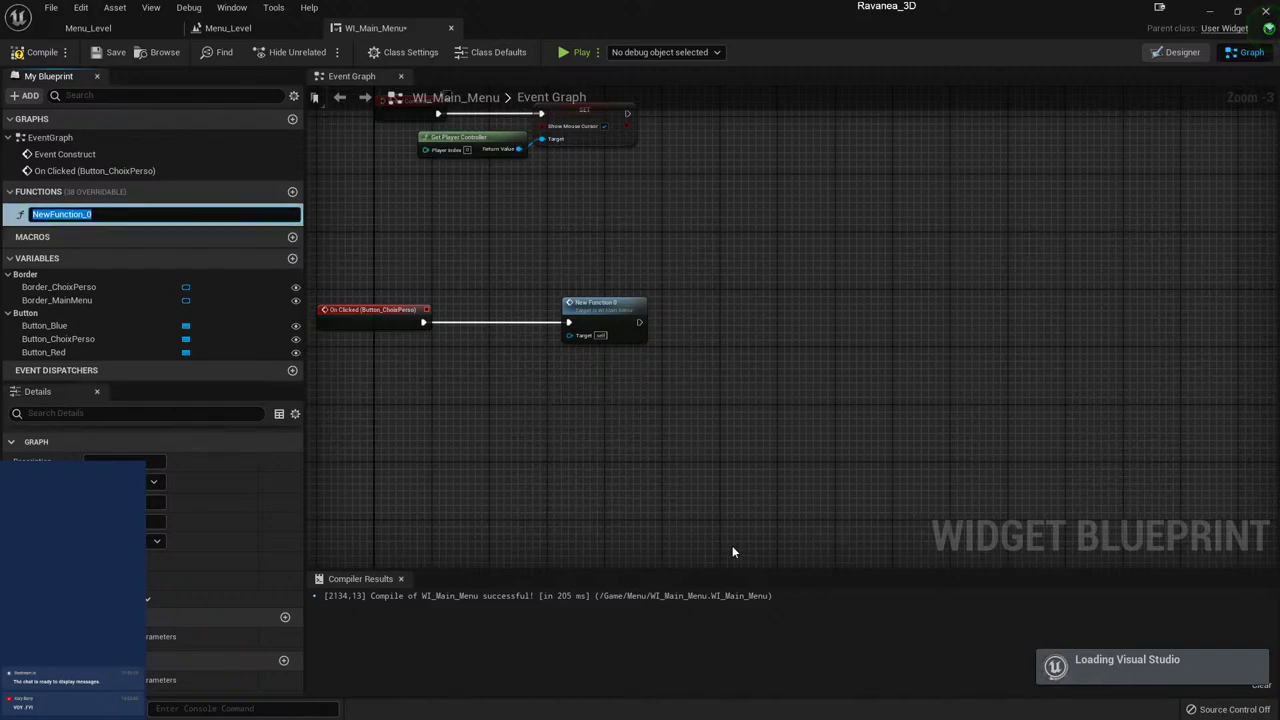
pyautogui.write('A')
pyautogui.write('fficher_Ca')
pyautogui.write('cher_M')
pyautogui.write('enu')
pyautogui.press('Return')
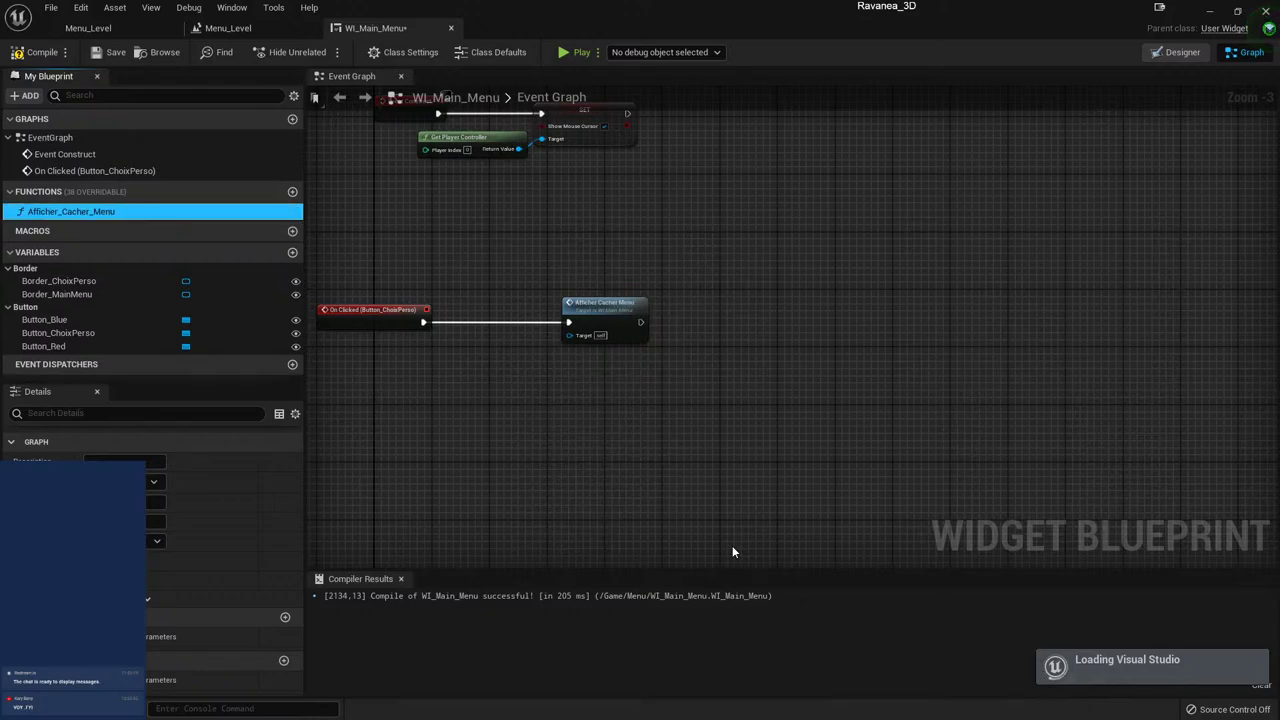
pyautogui.scroll(4, 759, 337)
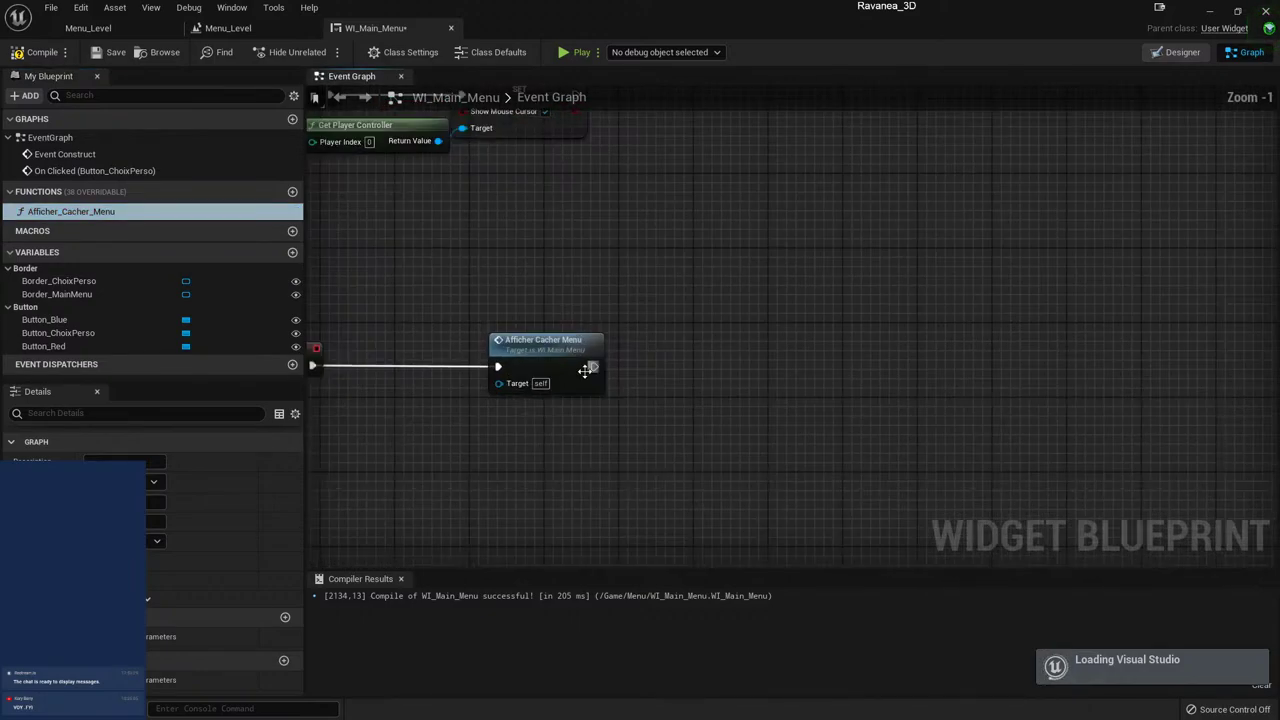
pyautogui.moveTo(537, 370); pyautogui.dragTo(654, 333, button='right')
pyautogui.moveTo(680, 465); pyautogui.dragTo(704, 471, button='right')
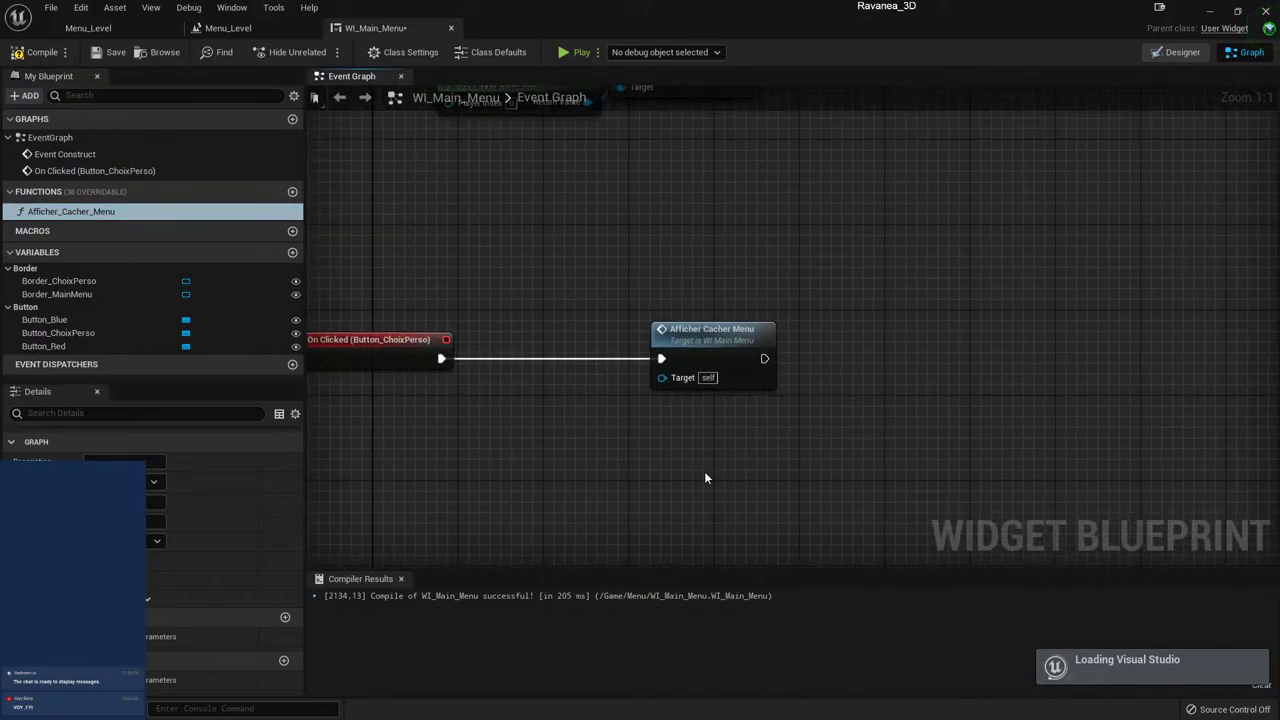
pyautogui.scroll(-1, 704, 470)
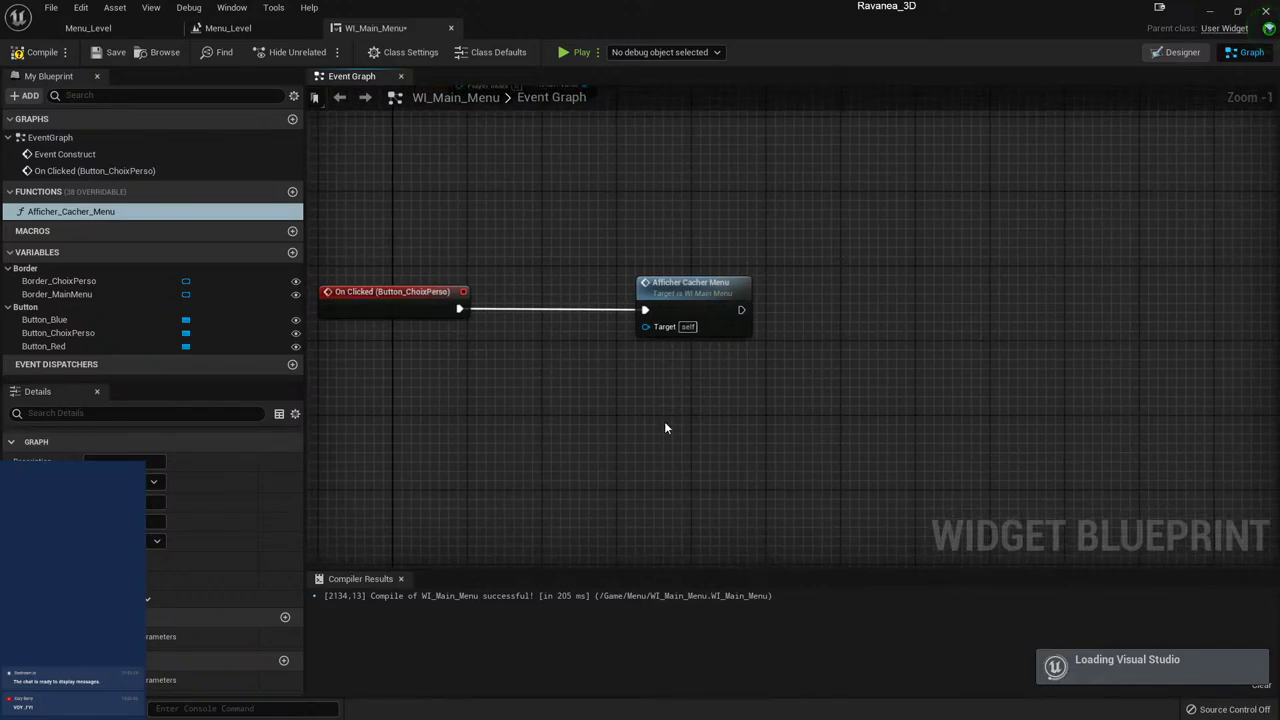
pyautogui.doubleClick(109, 211)
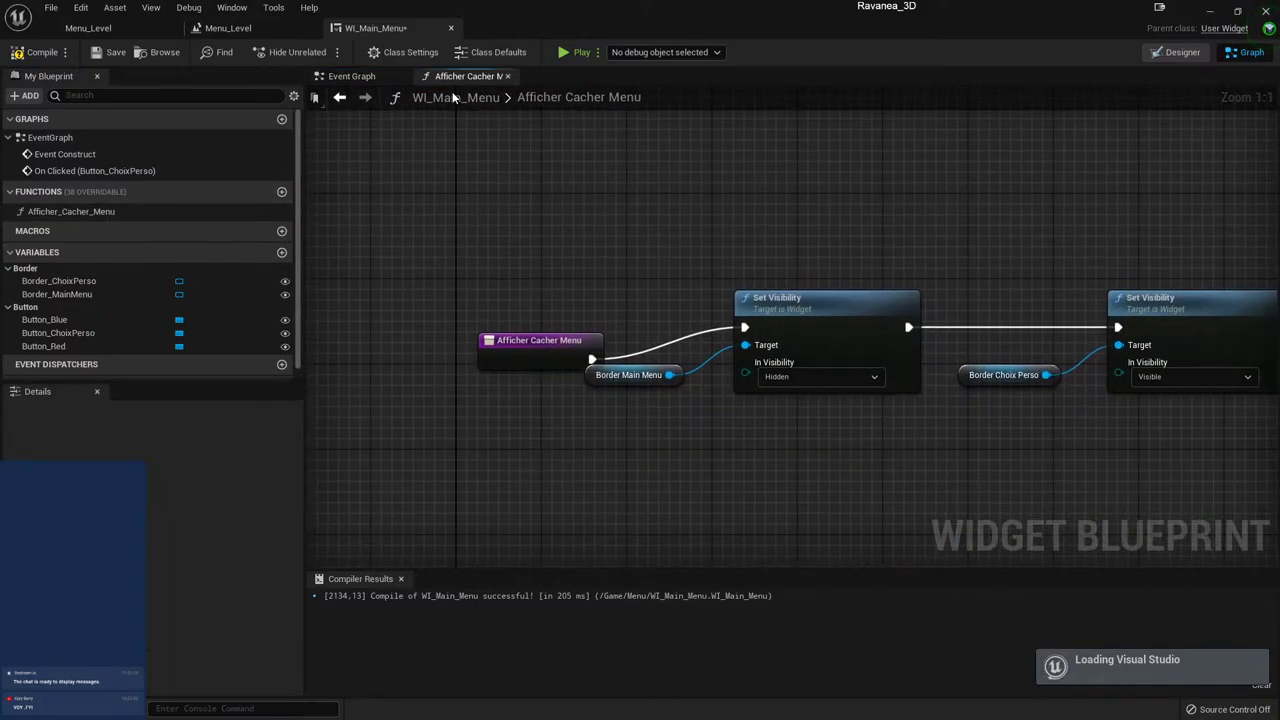
pyautogui.click(507, 76)
pyautogui.doubleClick(687, 290)
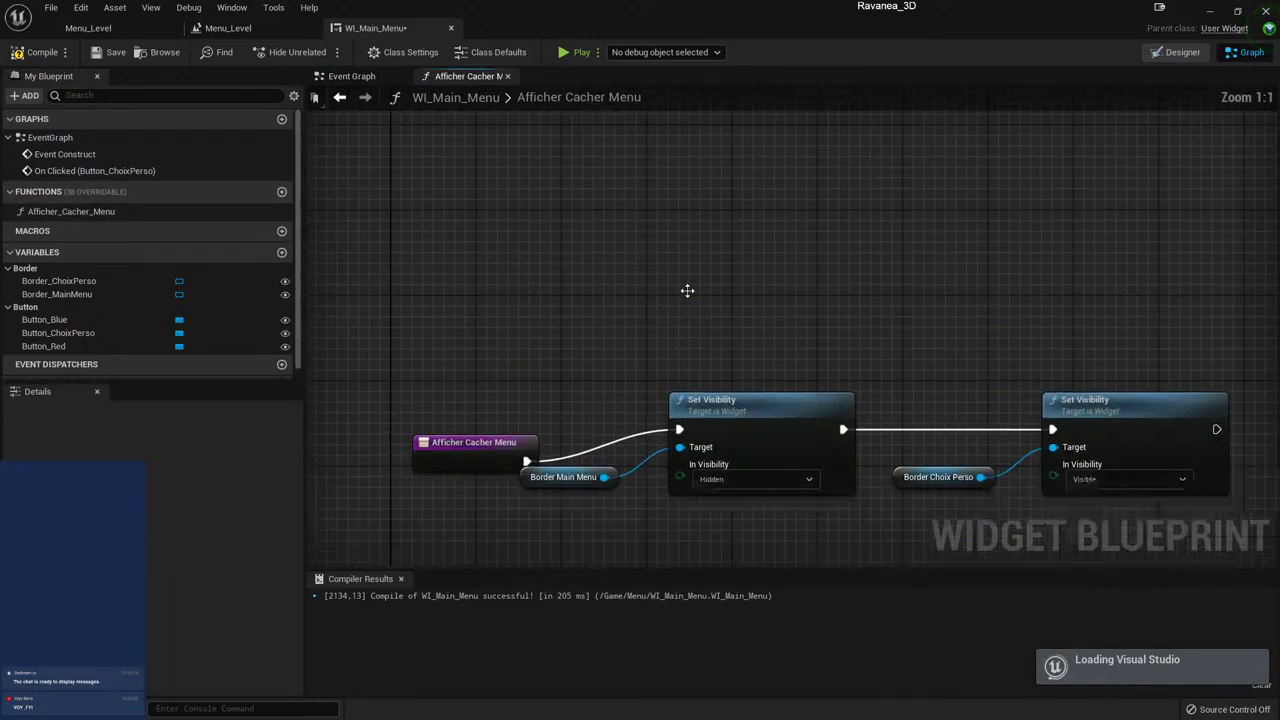
pyautogui.moveTo(516, 339); pyautogui.dragTo(506, 307)
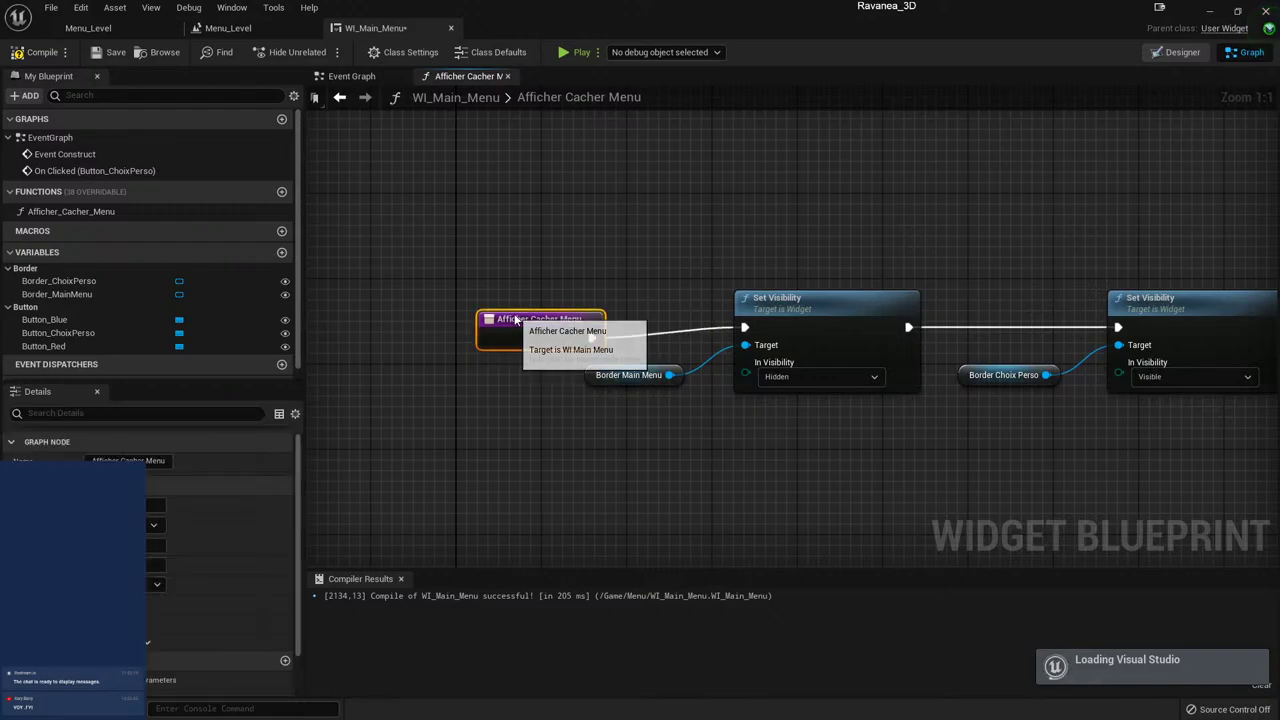
pyautogui.moveTo(866, 477); pyautogui.dragTo(604, 472, button='right')
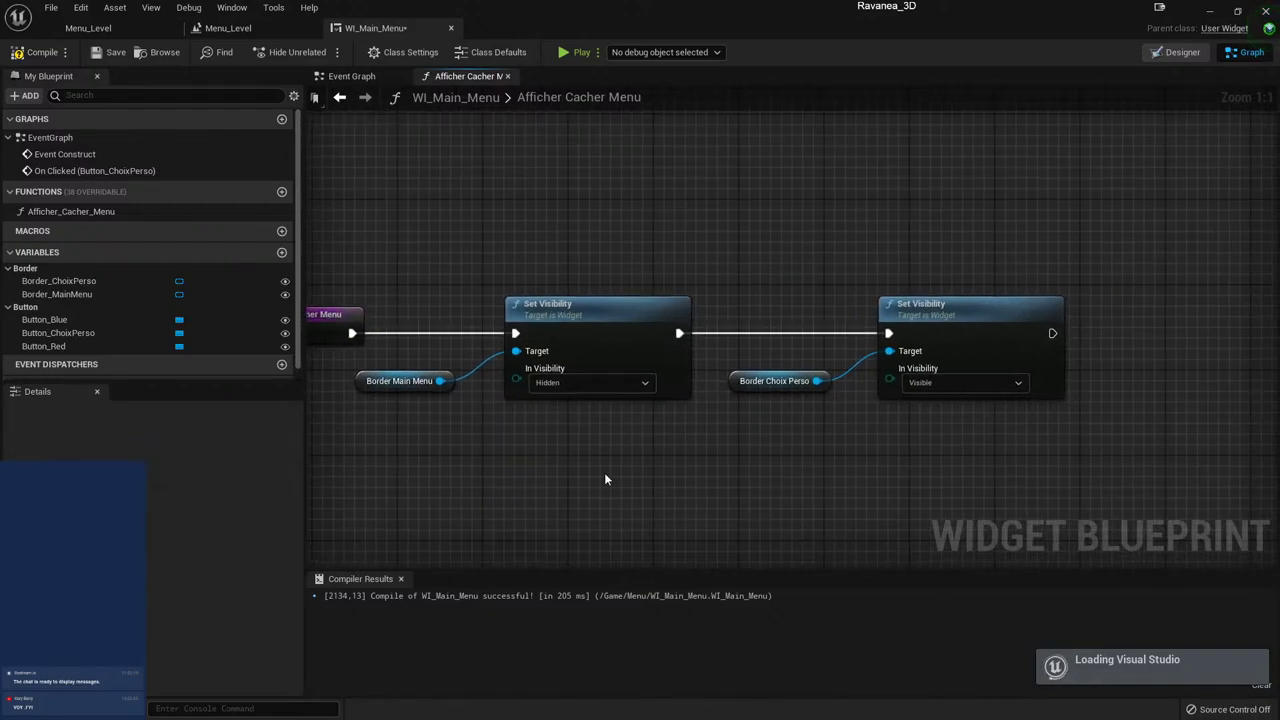
pyautogui.scroll(-2, 696, 478)
pyautogui.moveTo(684, 441); pyautogui.dragTo(694, 433, button='right')
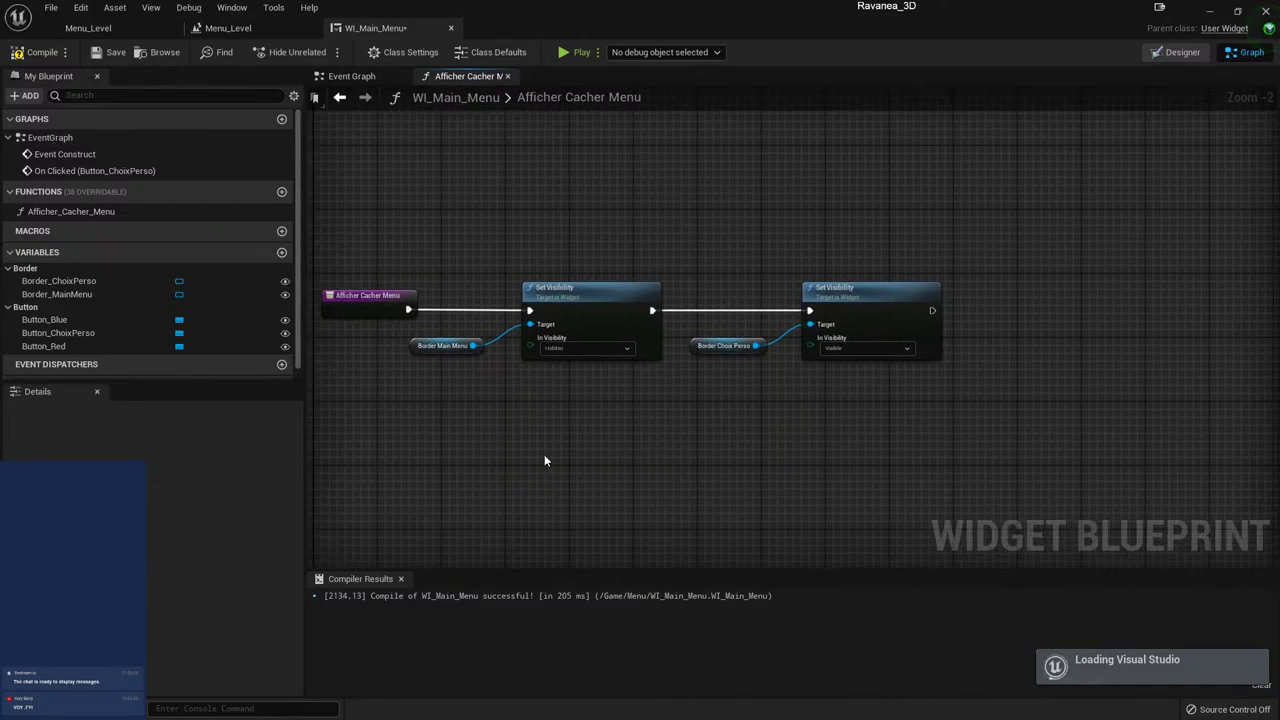
pyautogui.moveTo(314, 520); pyautogui.dragTo(1054, 186)
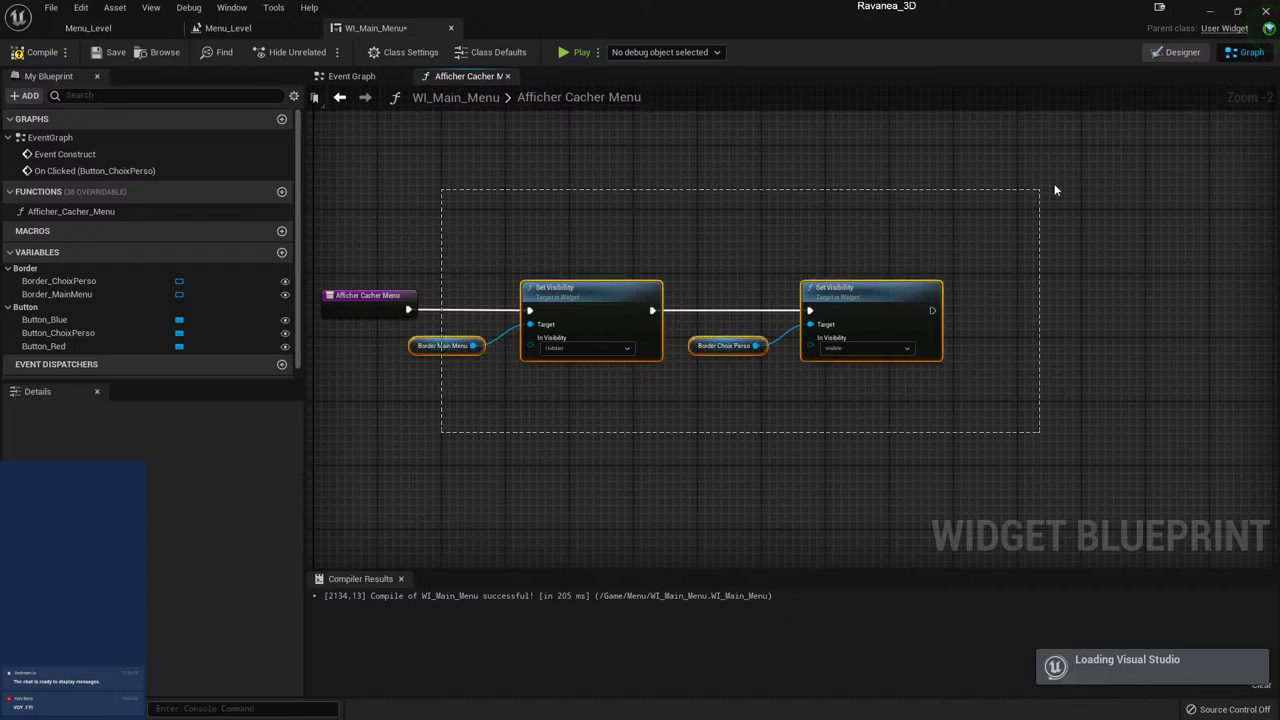
pyautogui.moveTo(461, 412); pyautogui.dragTo(460, 368)
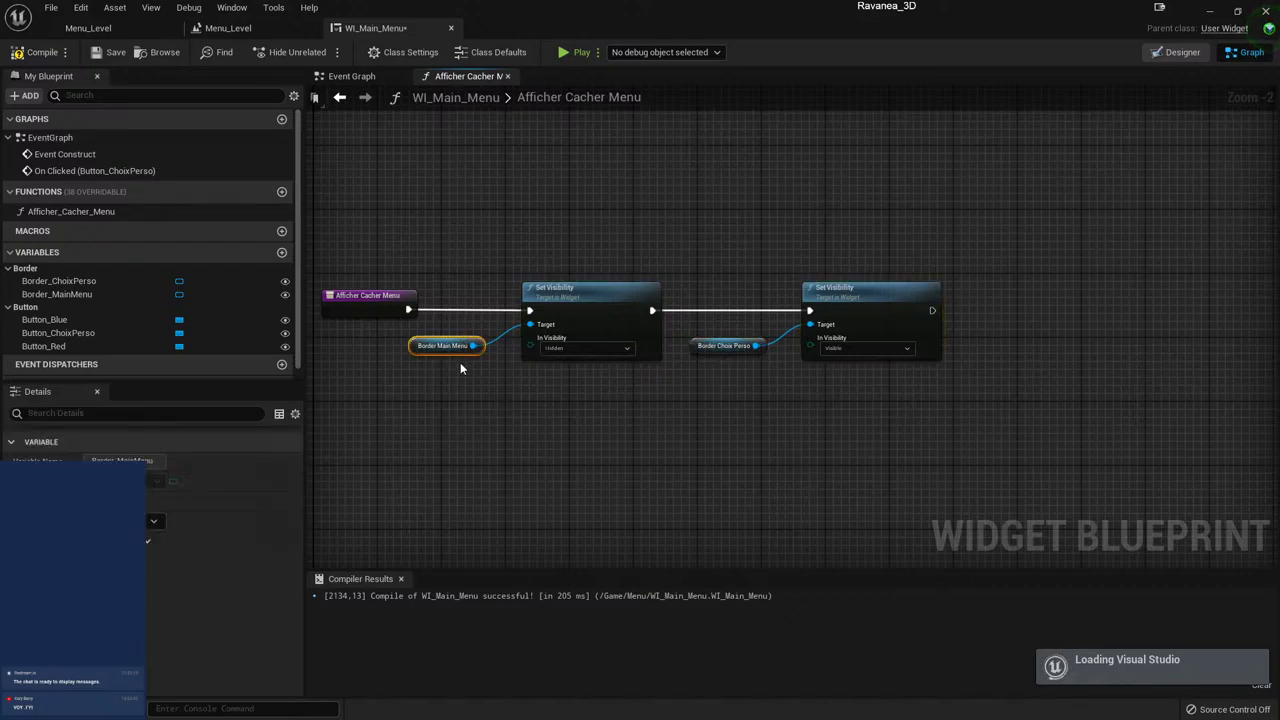
pyautogui.click(352, 77)
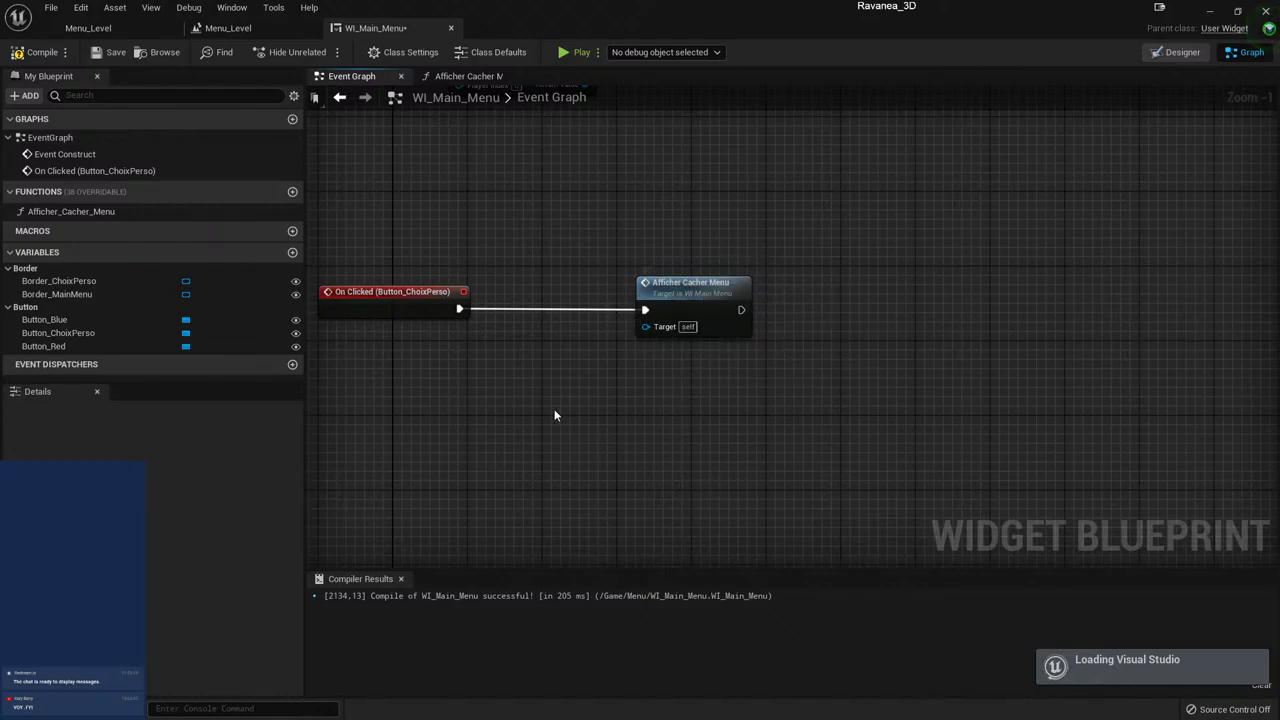
pyautogui.doubleClick(688, 292)
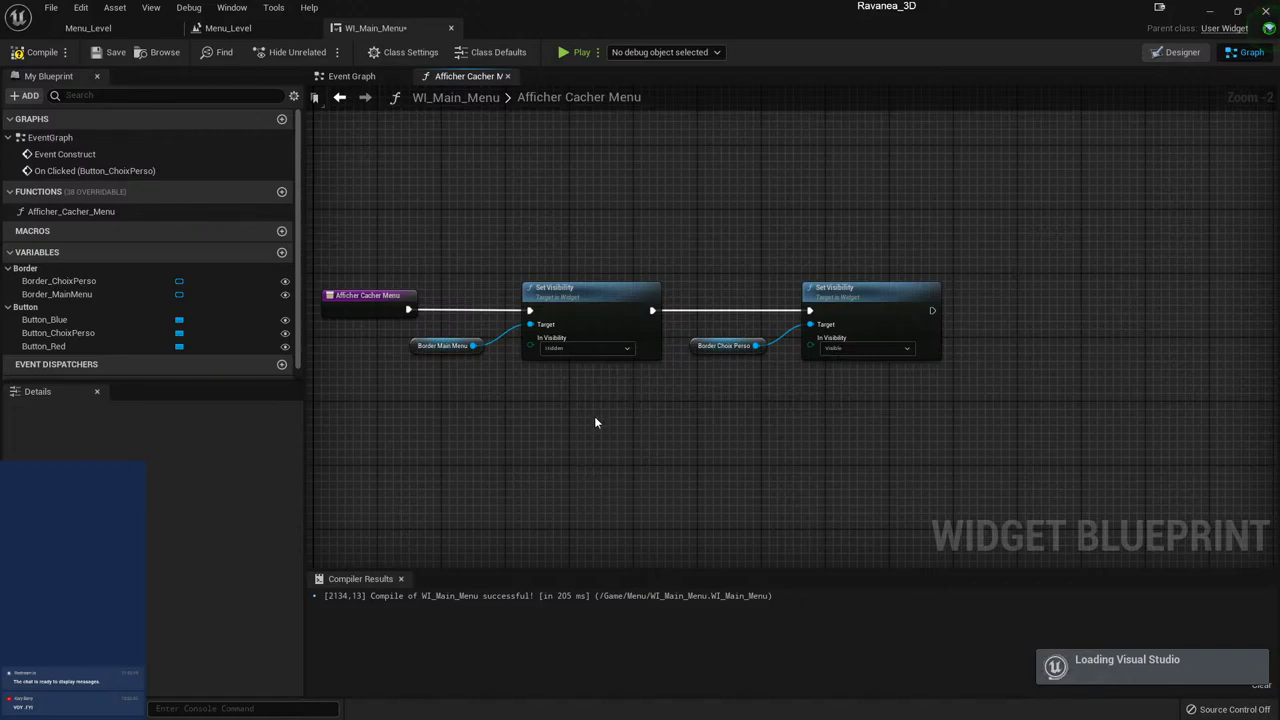
pyautogui.click(370, 296)
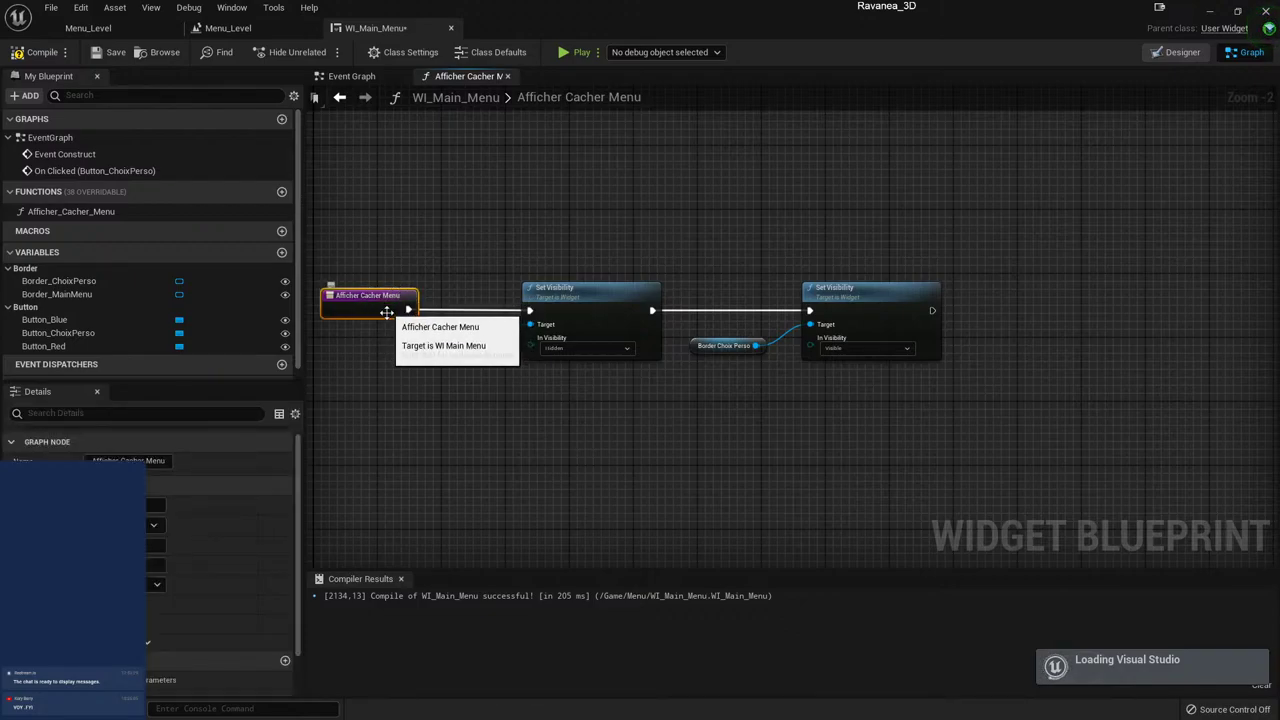
pyautogui.scroll(-1, 206, 668)
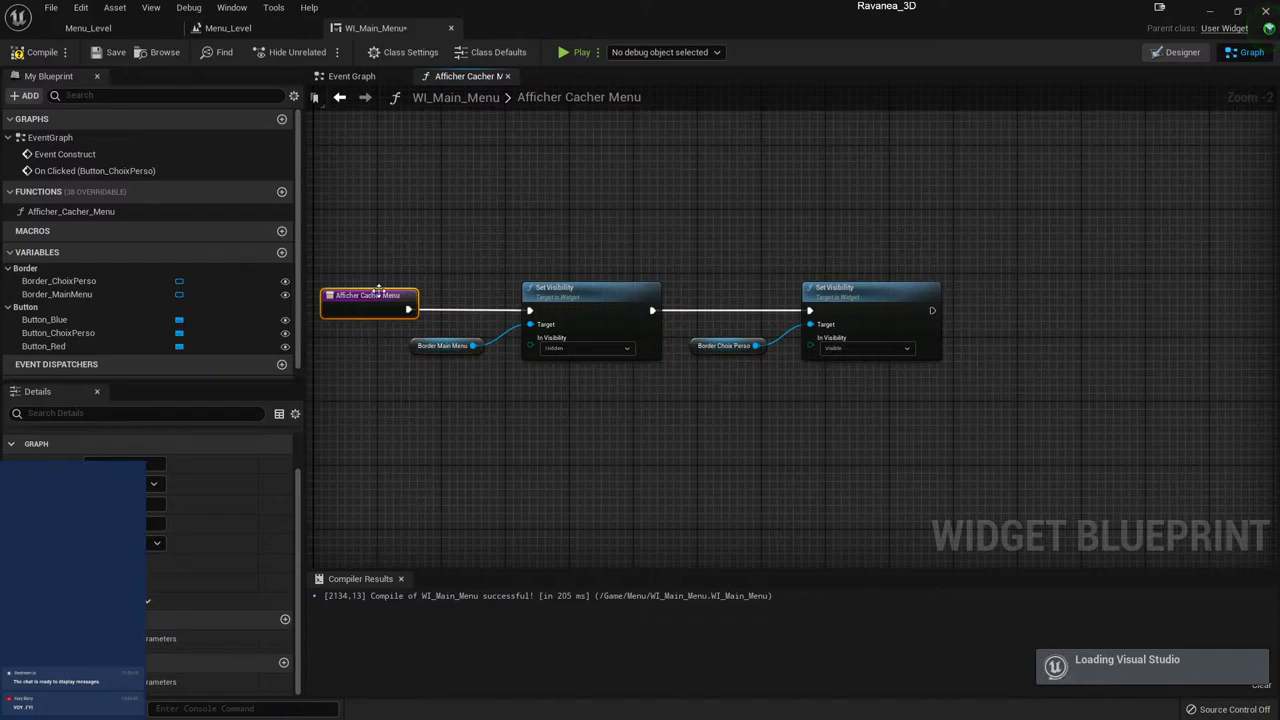
pyautogui.click(365, 75)
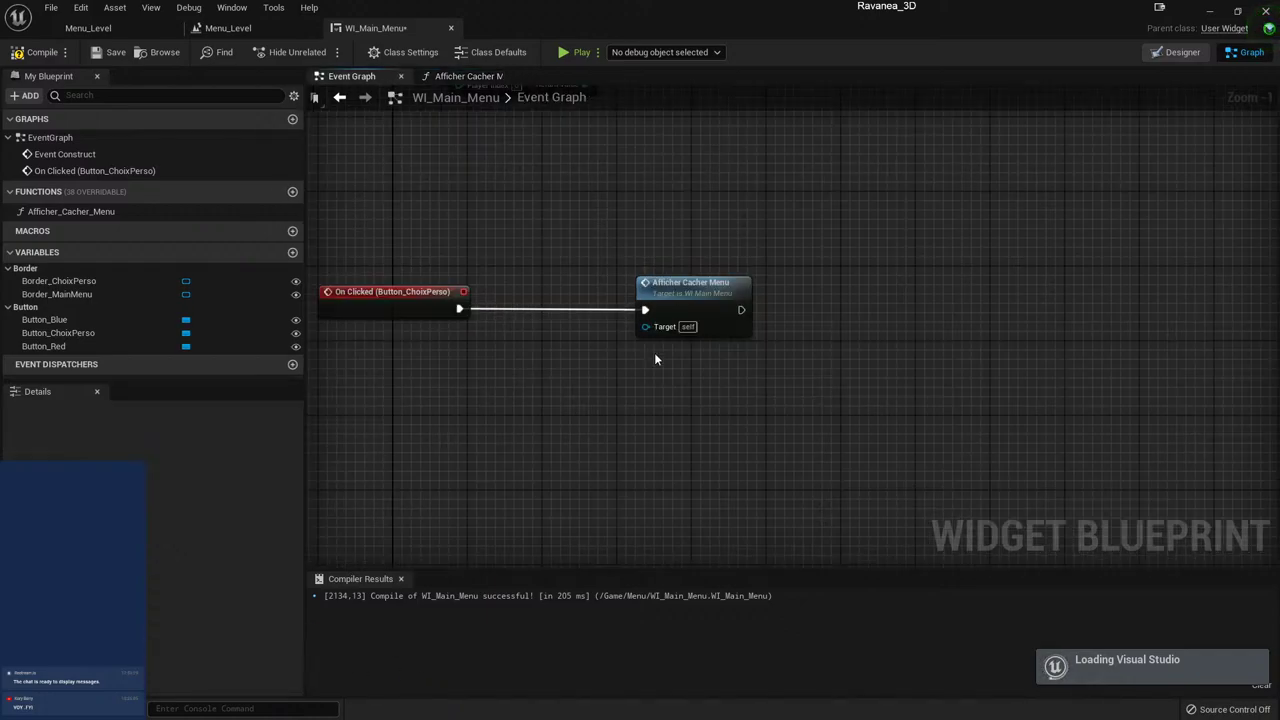
pyautogui.moveTo(646, 327)
pyautogui.mouseDown()
pyautogui.moveTo(609, 401)
pyautogui.moveTo(642, 344)
pyautogui.mouseUp()
pyautogui.doubleClick(690, 290)
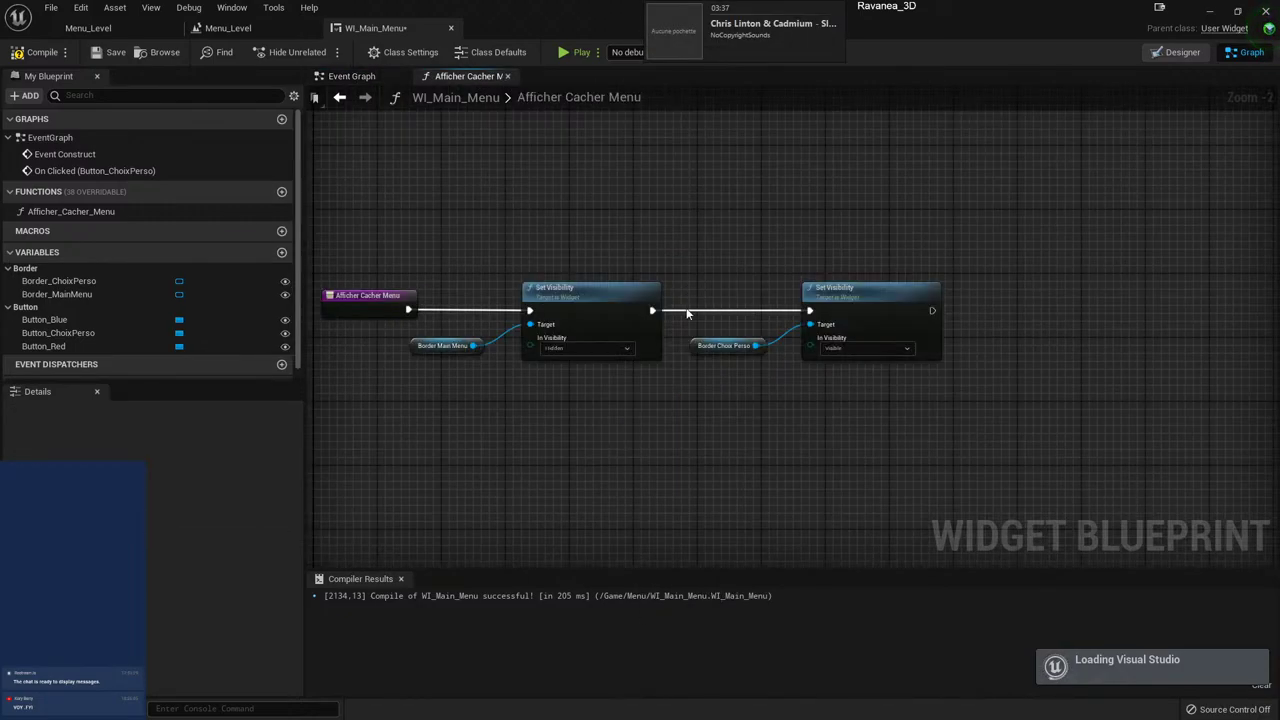
# - Add two input parameters to the Afficher_Cacher_Menu entry node
pyautogui.click(362, 298)
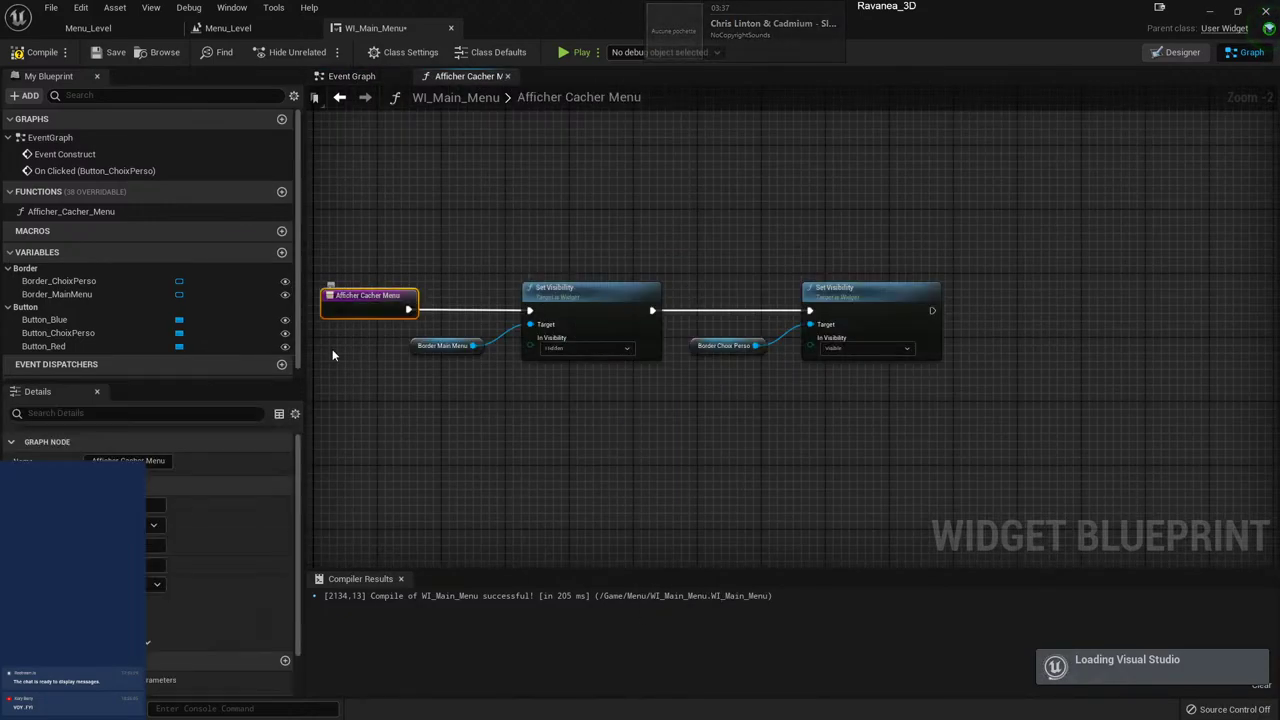
pyautogui.click(285, 620)
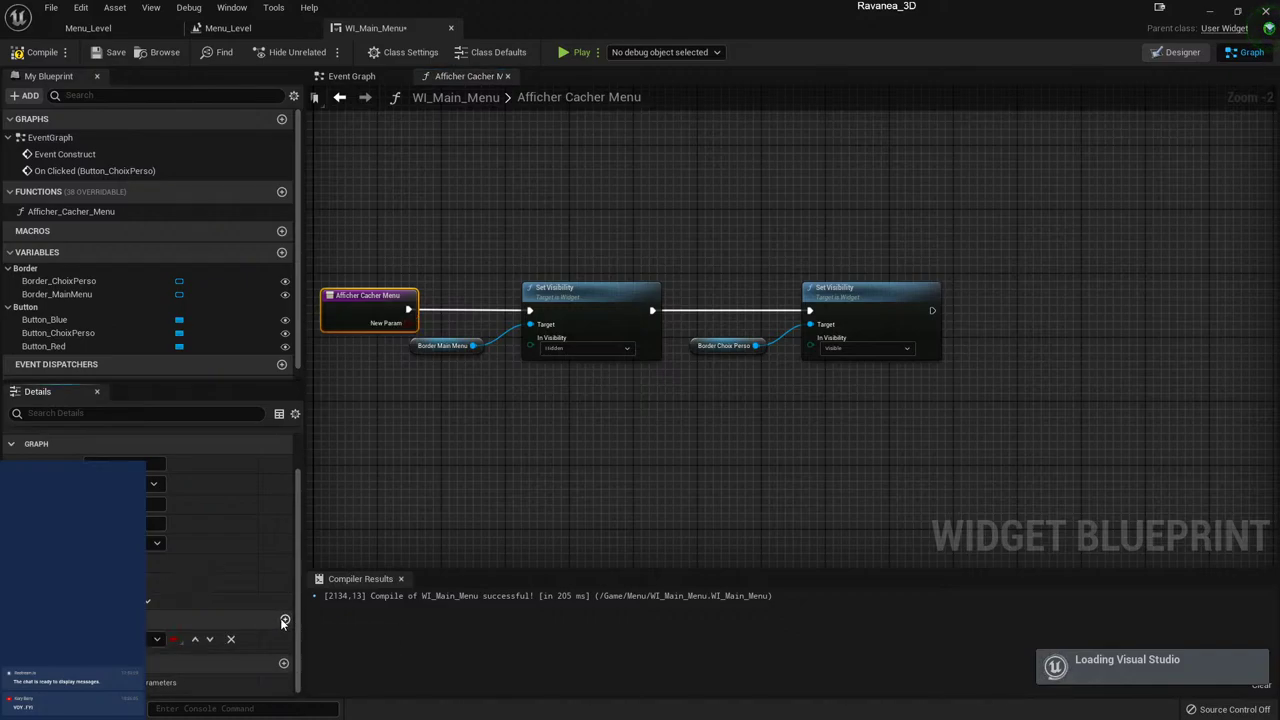
pyautogui.click(285, 620)
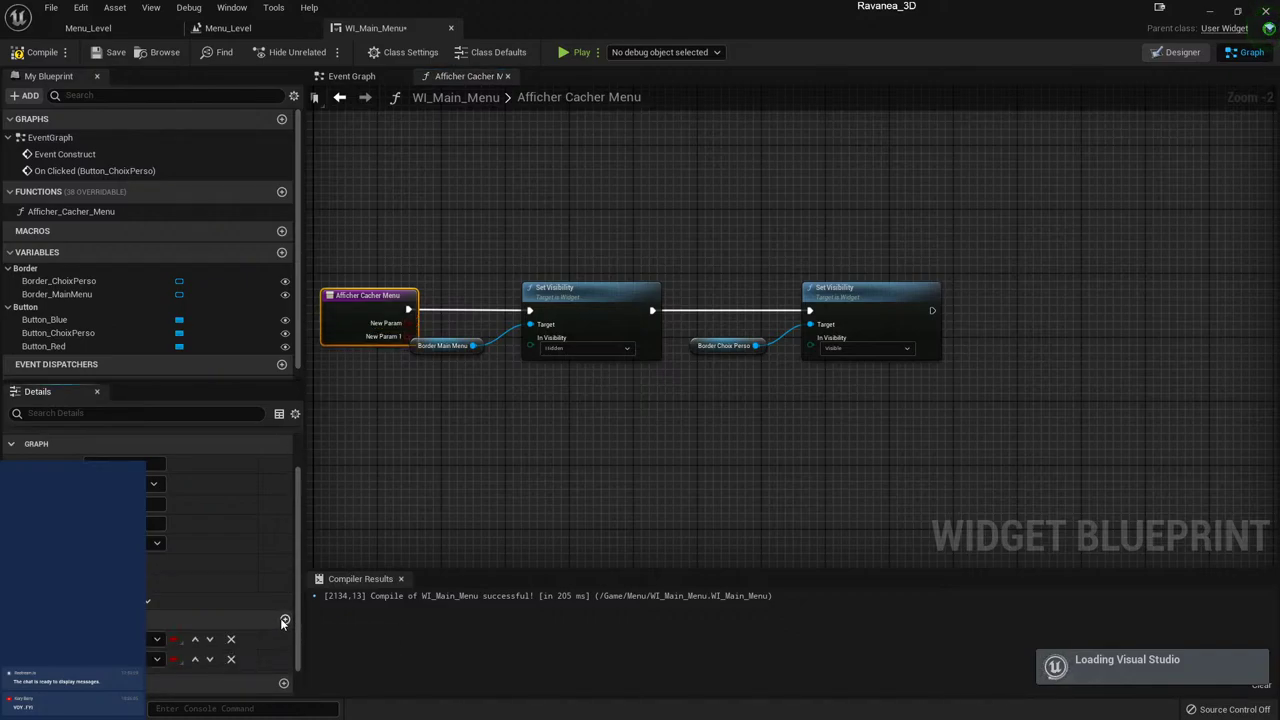
pyautogui.moveTo(390, 294); pyautogui.dragTo(358, 293)
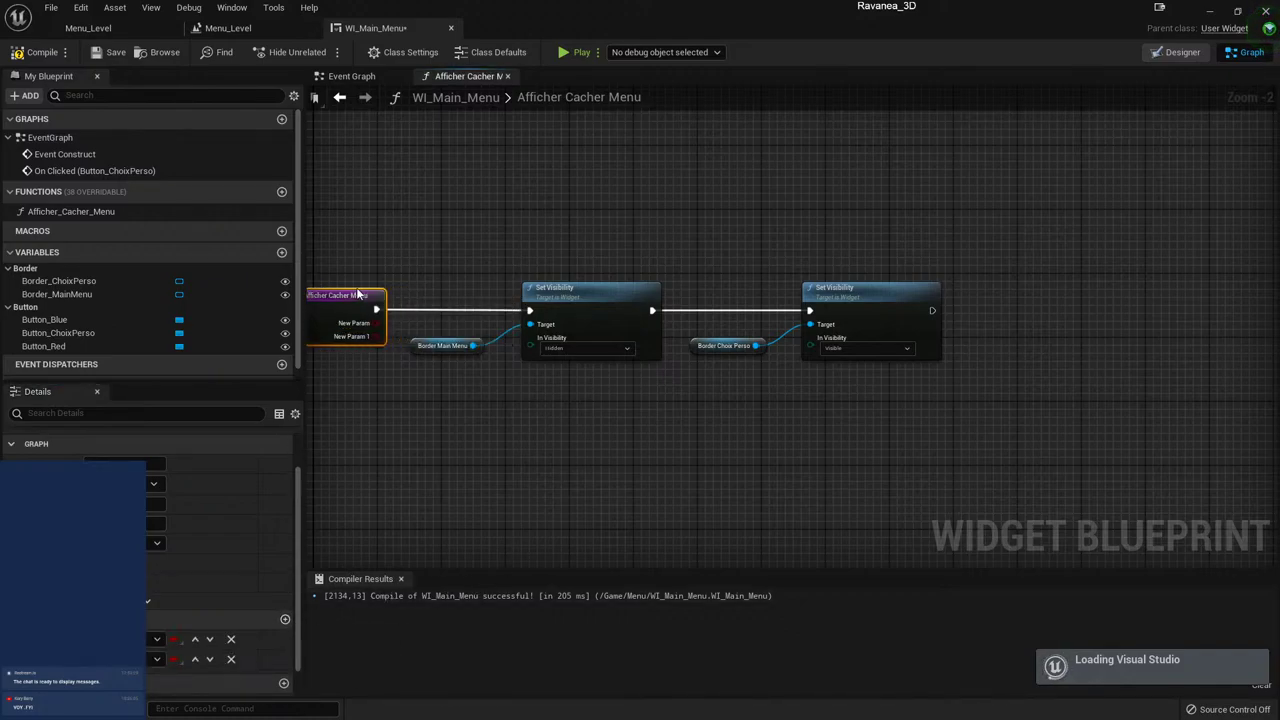
pyautogui.click(412, 385)
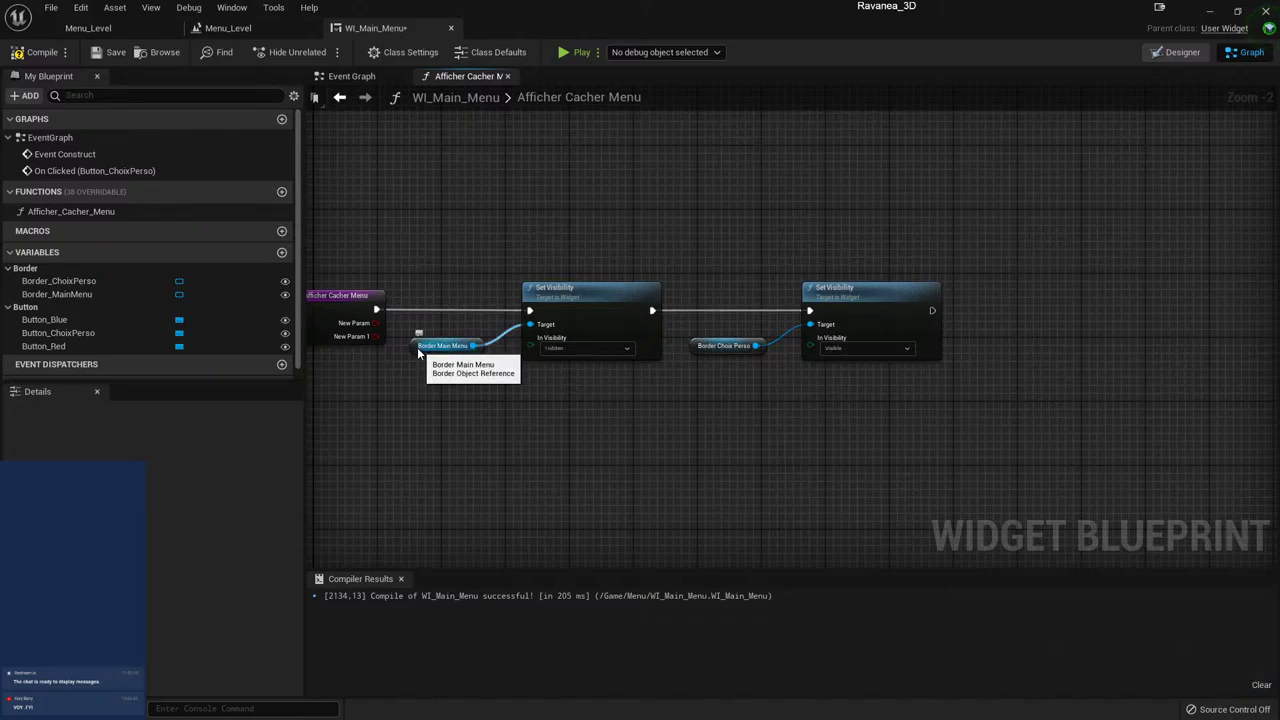
# - Set both new inputs' type to Border Object Reference
pyautogui.click(352, 298)
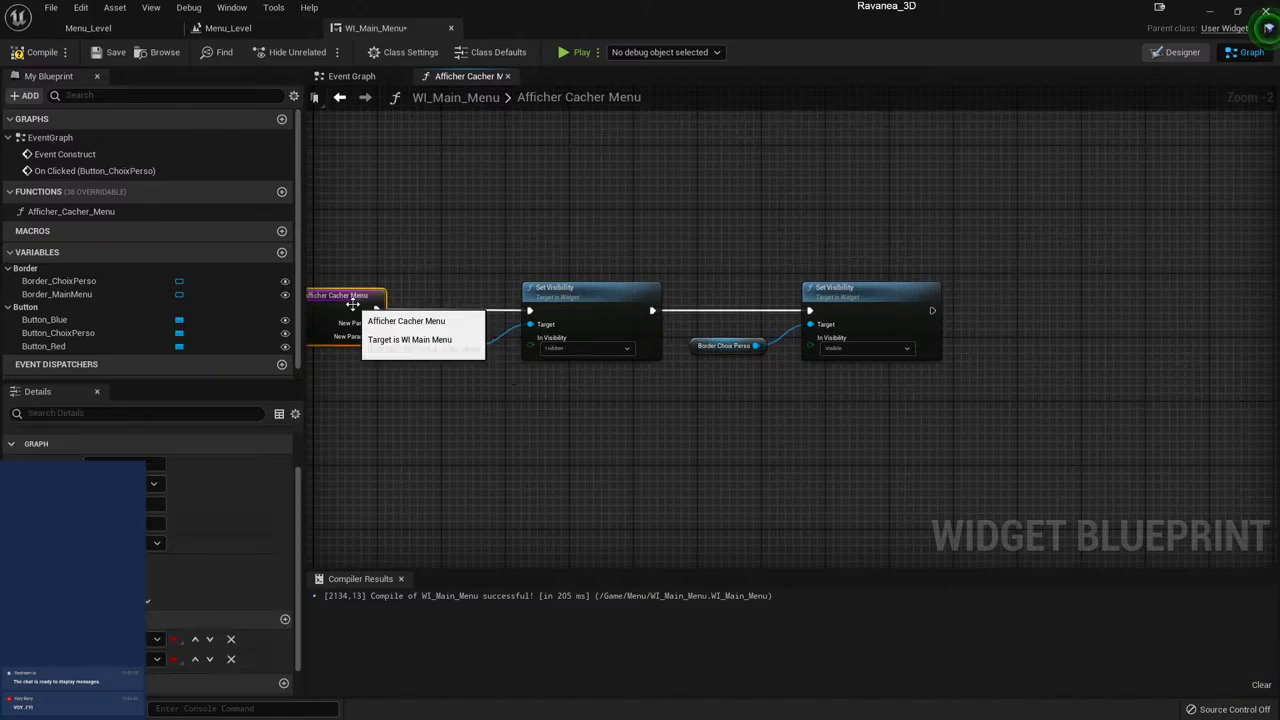
pyautogui.click(162, 641)
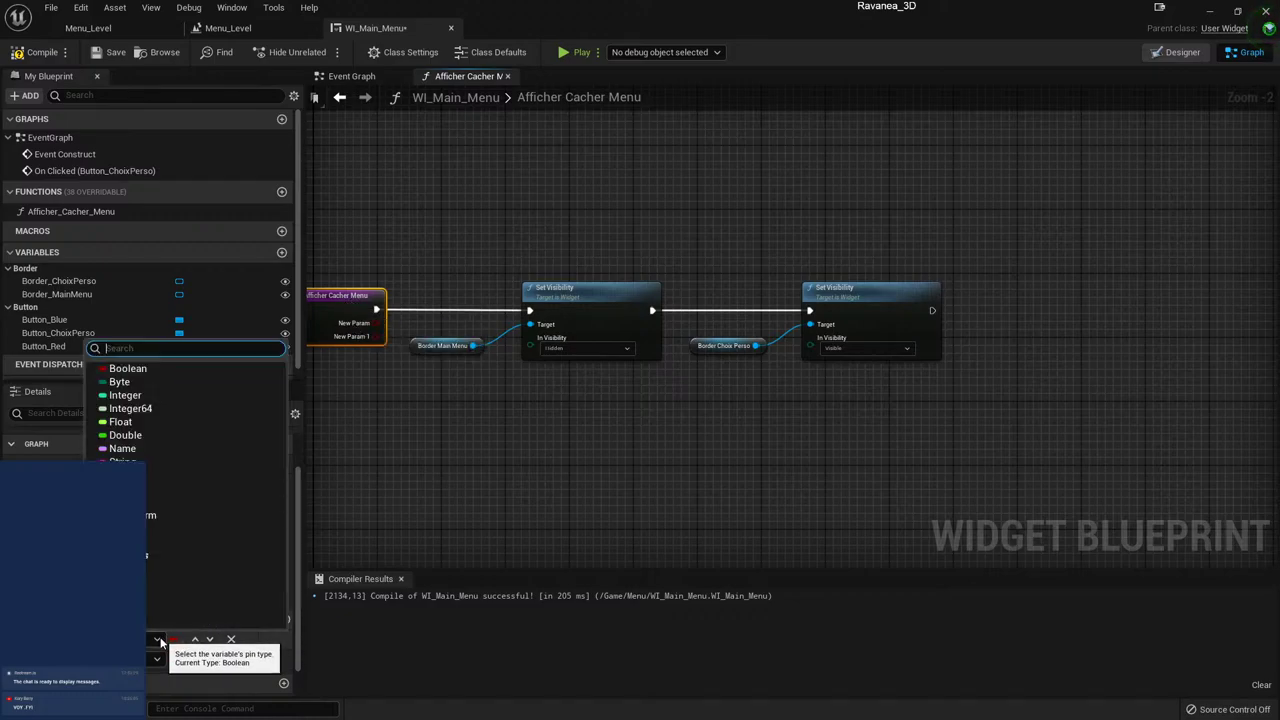
pyautogui.write('bord')
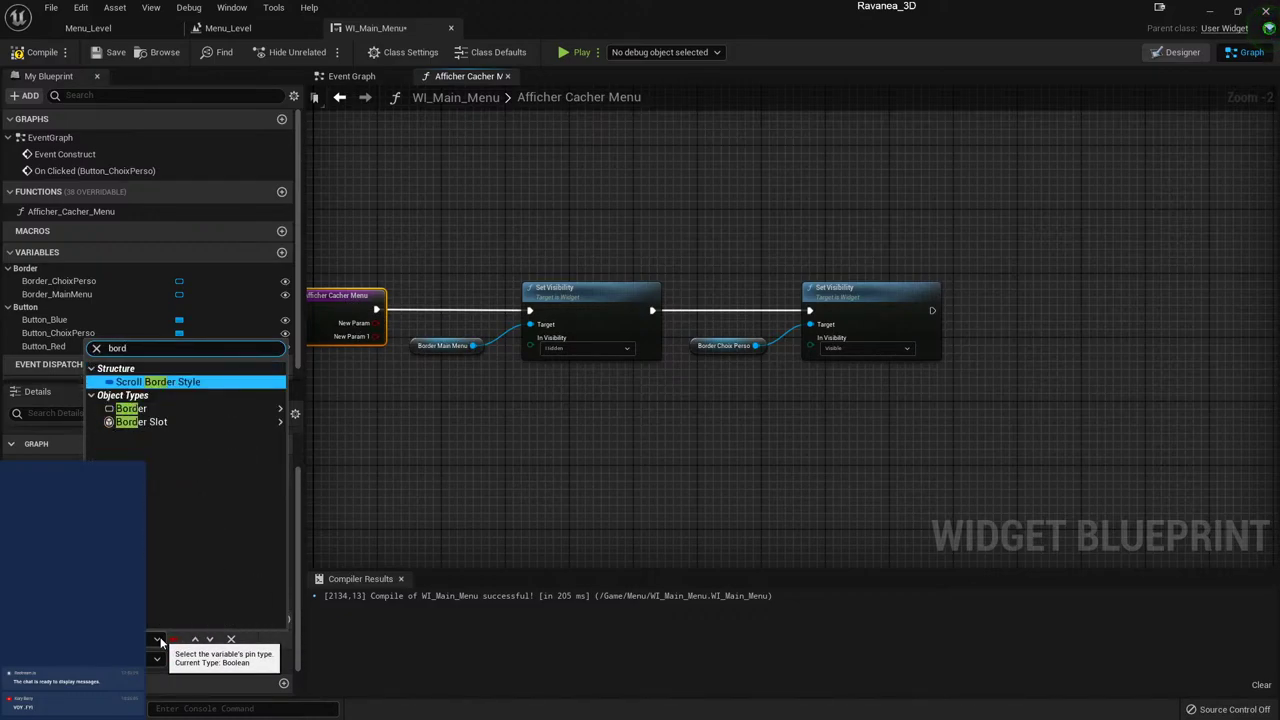
pyautogui.write('er')
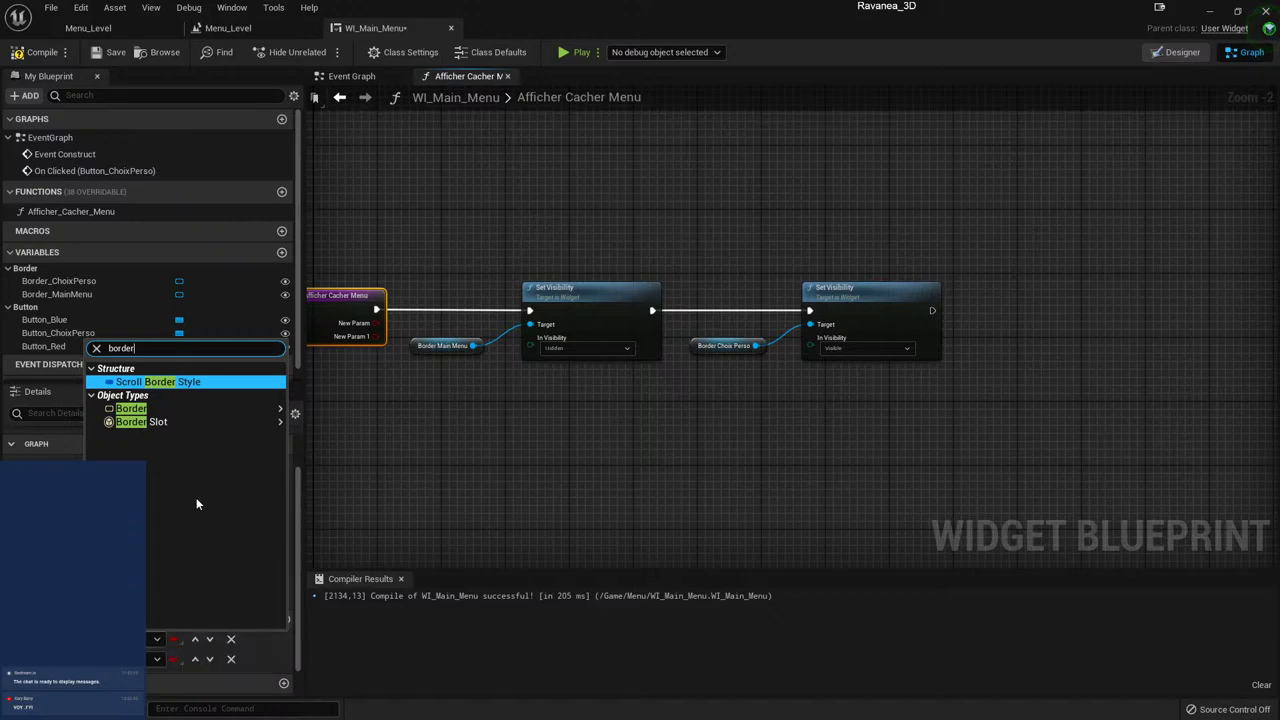
pyautogui.moveTo(246, 411)
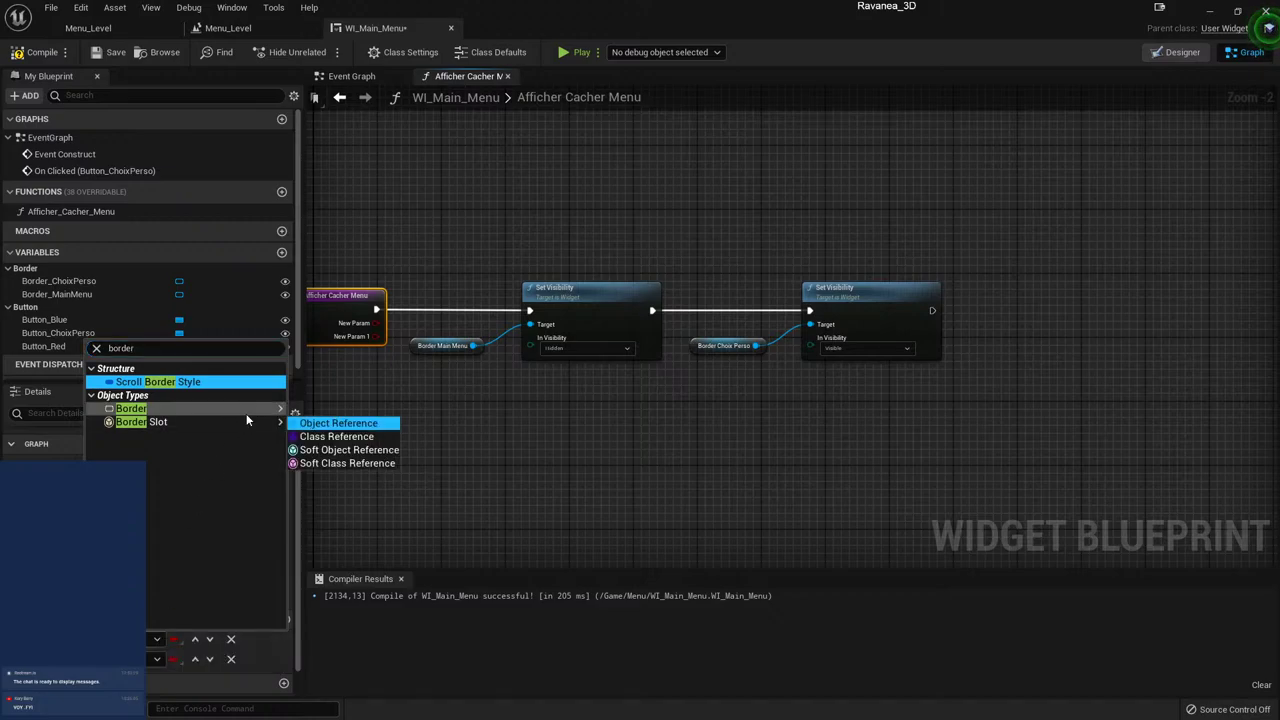
pyautogui.click(316, 411)
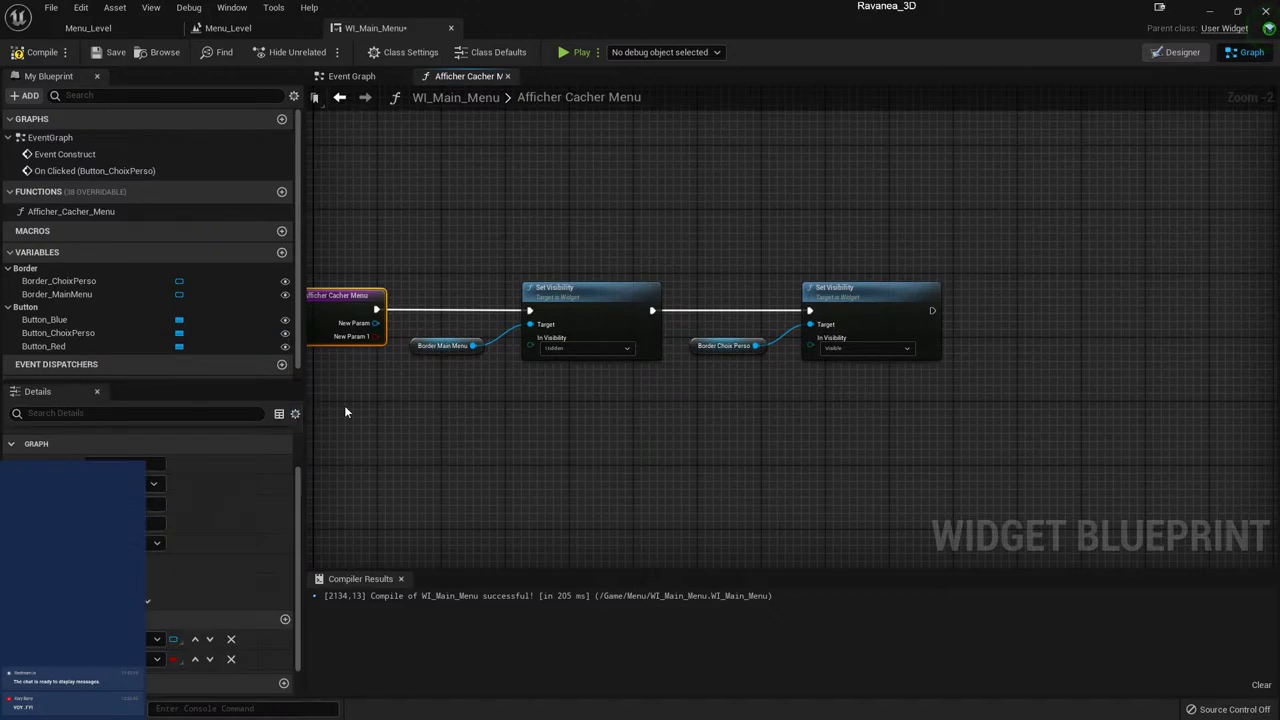
pyautogui.click(152, 659)
pyautogui.write('bor')
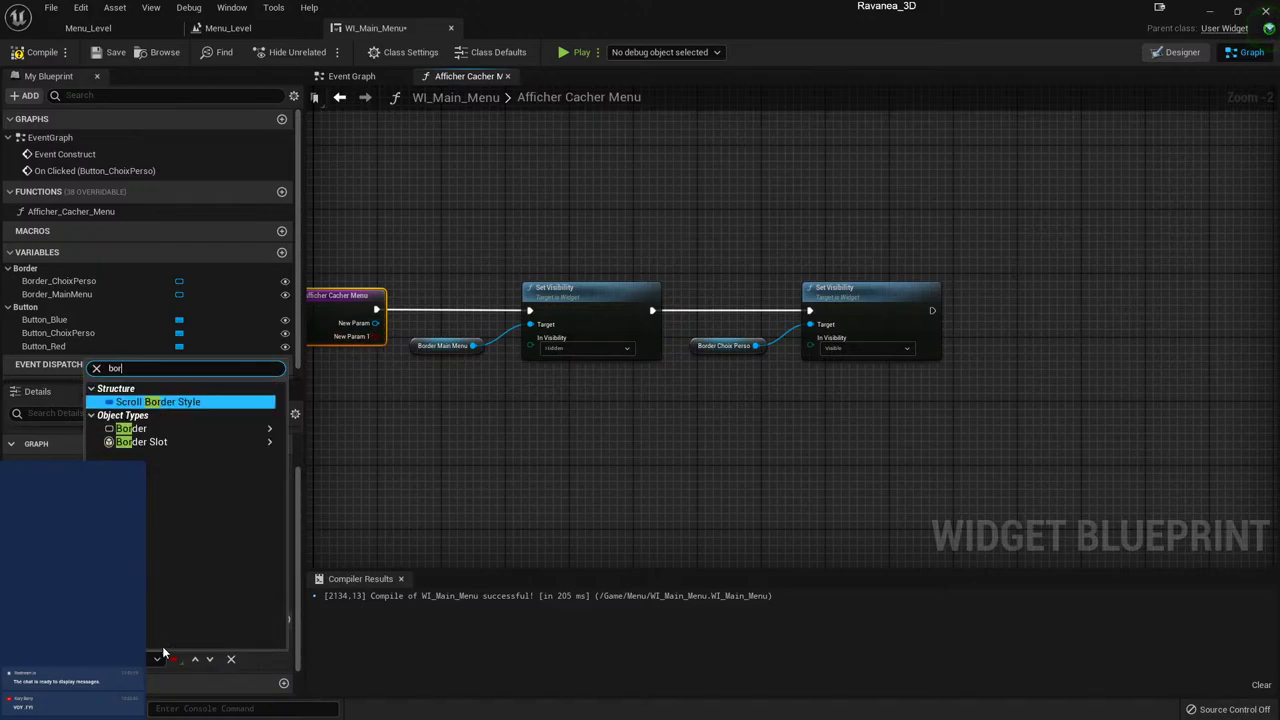
pyautogui.write('der')
pyautogui.moveTo(238, 426)
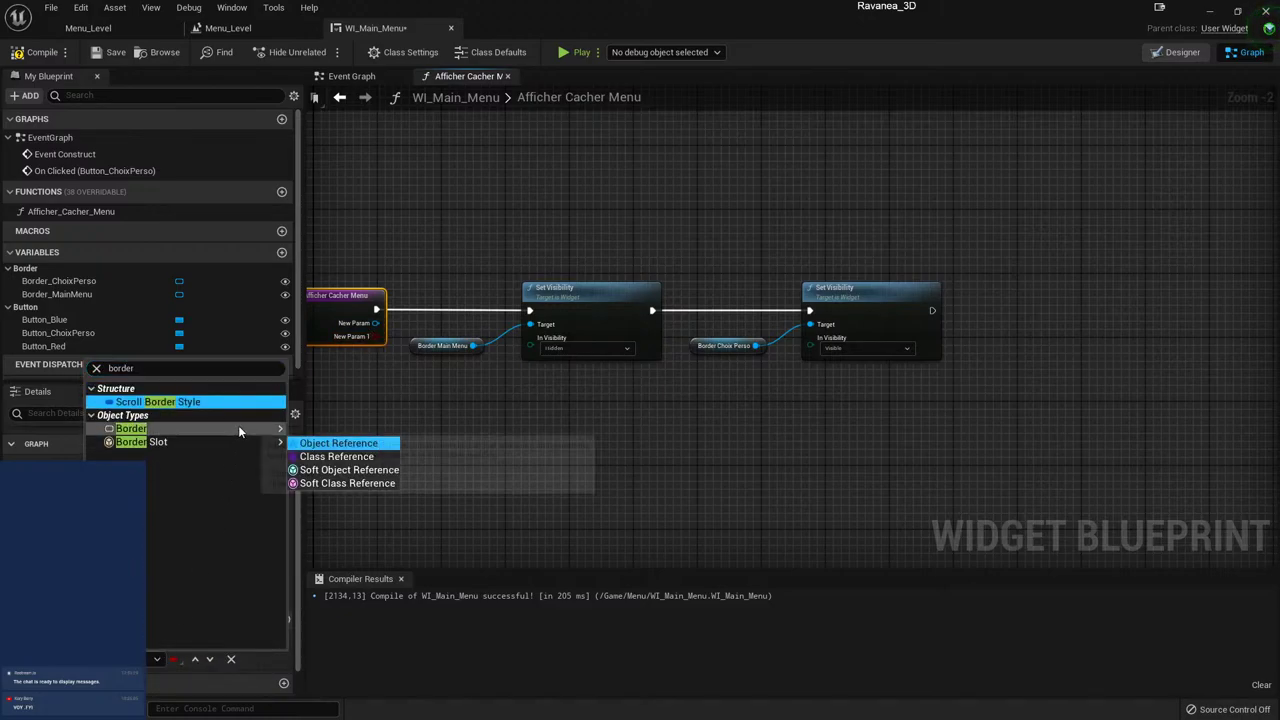
pyautogui.click(312, 433)
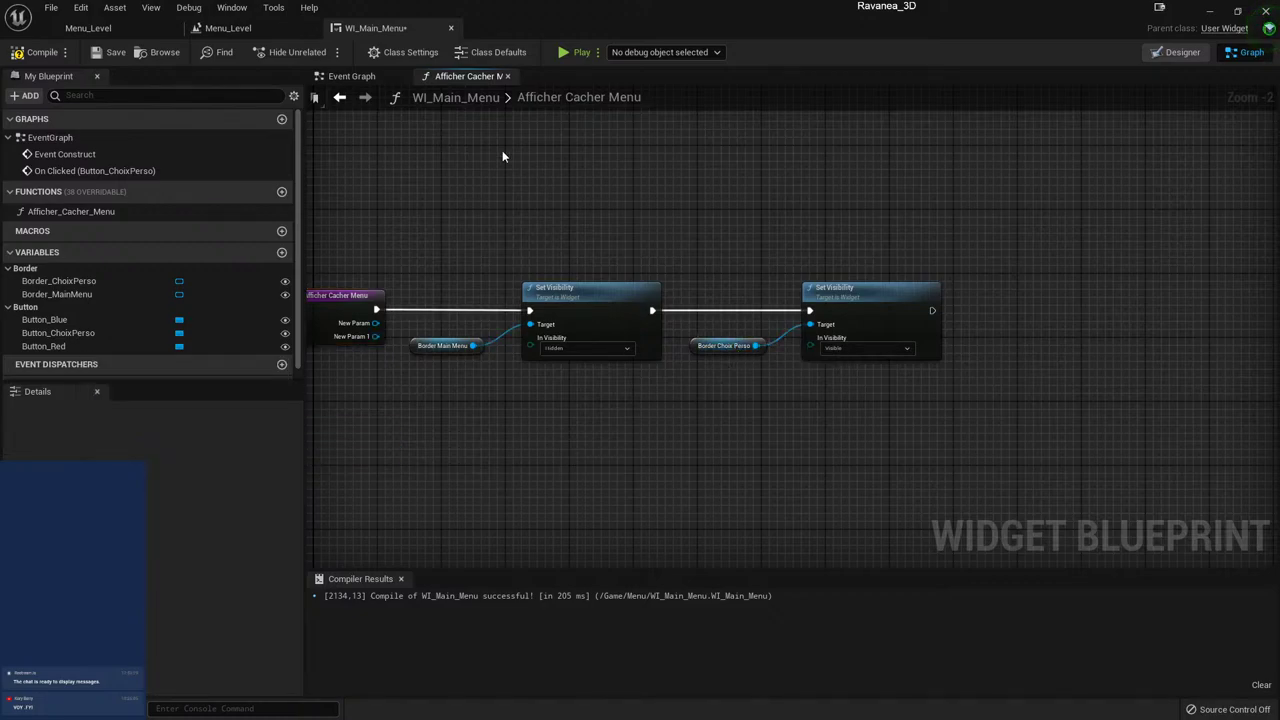
pyautogui.click(351, 76)
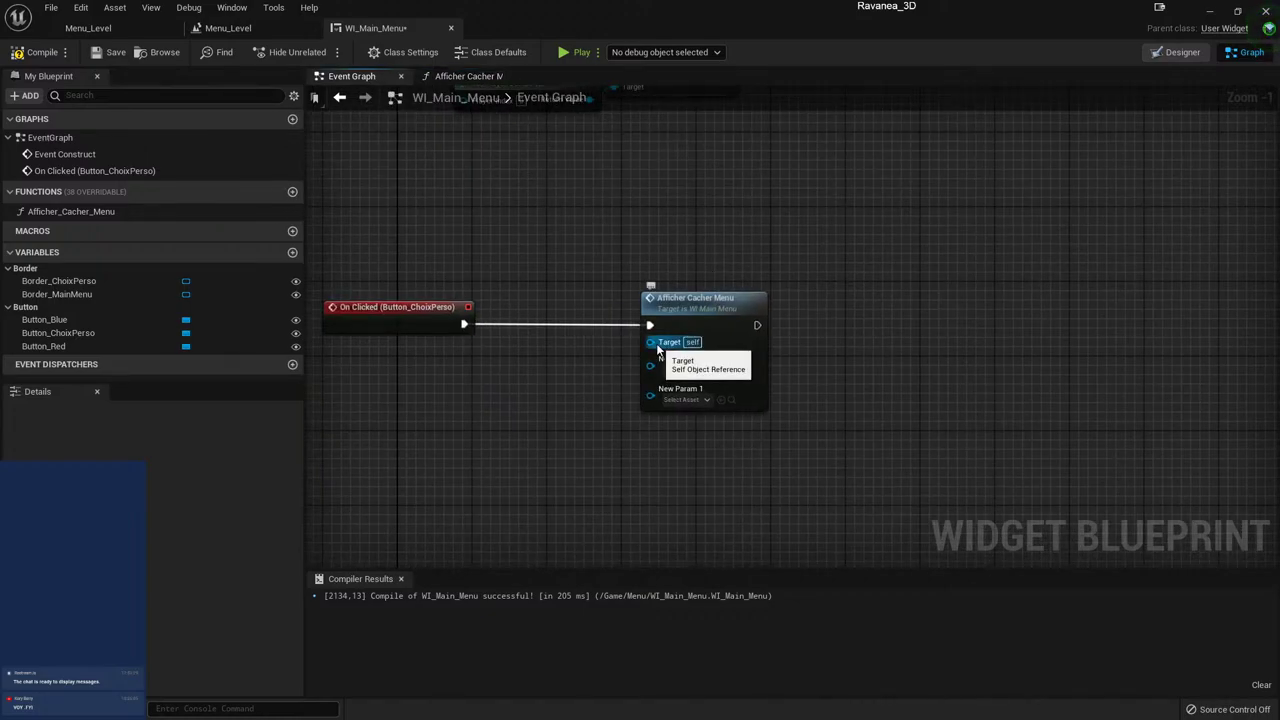
pyautogui.moveTo(631, 240); pyautogui.dragTo(634, 473, button='right')
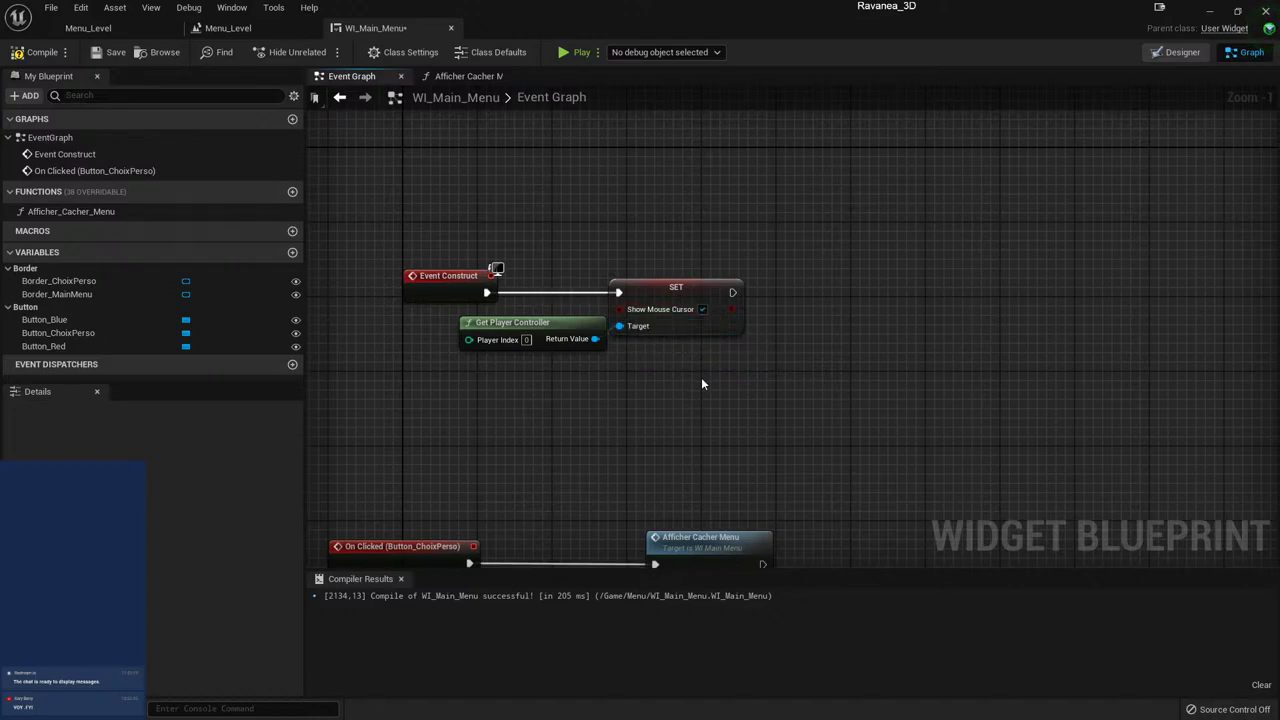
pyautogui.click(468, 76)
pyautogui.moveTo(486, 437)
pyautogui.mouseDown(button='right')
pyautogui.moveTo(459, 466)
pyautogui.moveTo(496, 405)
pyautogui.mouseUp(button='right')
# - Name the function's first Border input Cacher and the second Afficher
pyautogui.click(465, 375)
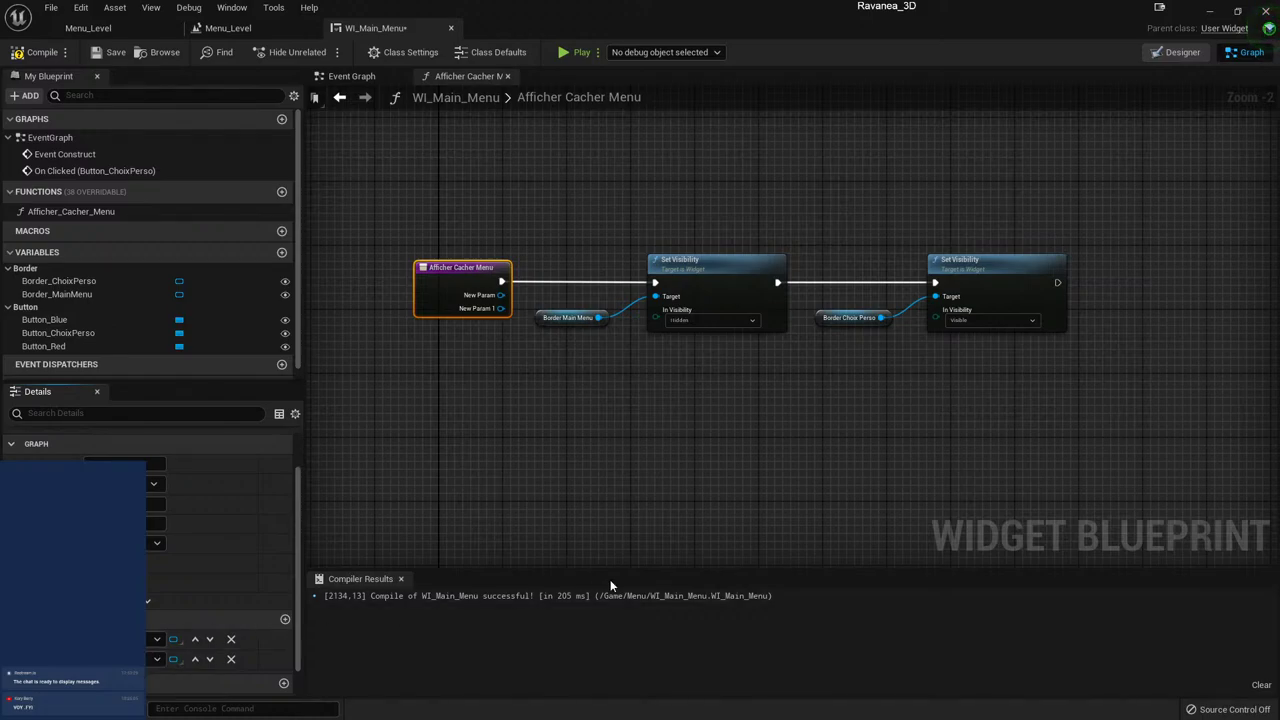
pyautogui.write('Cacher')
pyautogui.press('Return')
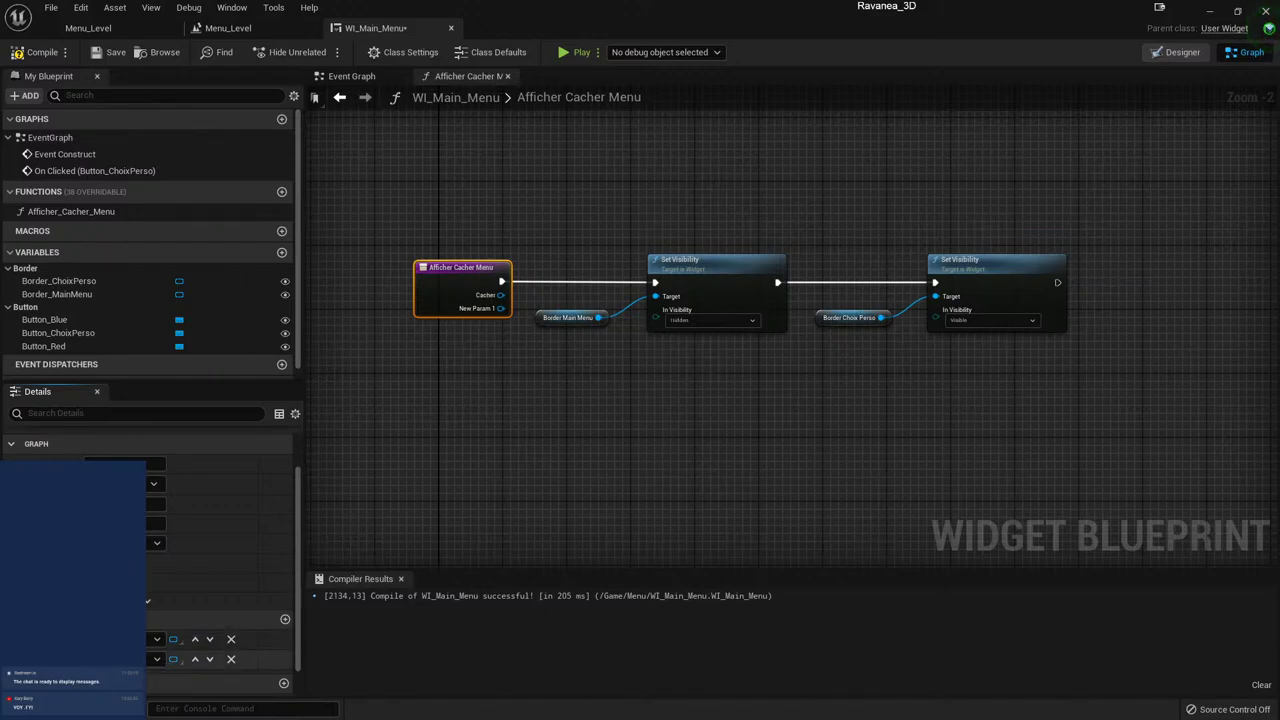
pyautogui.write('Afficher')
pyautogui.press('Return')
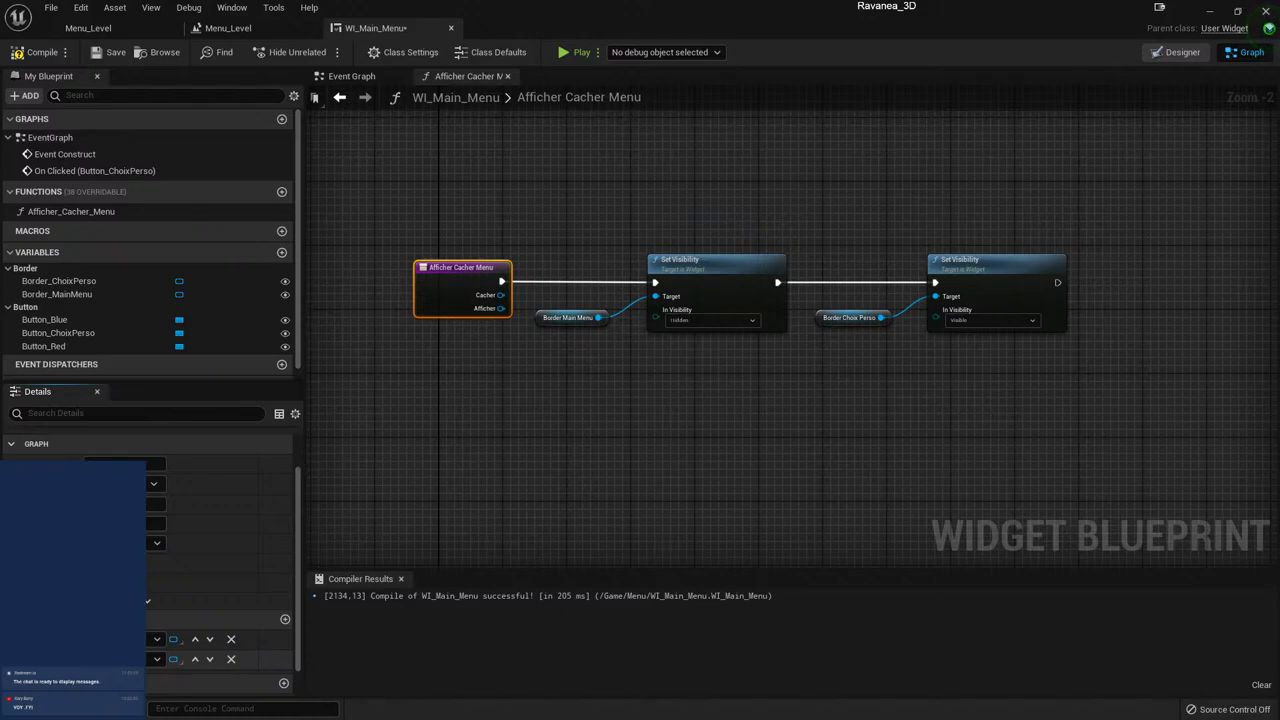
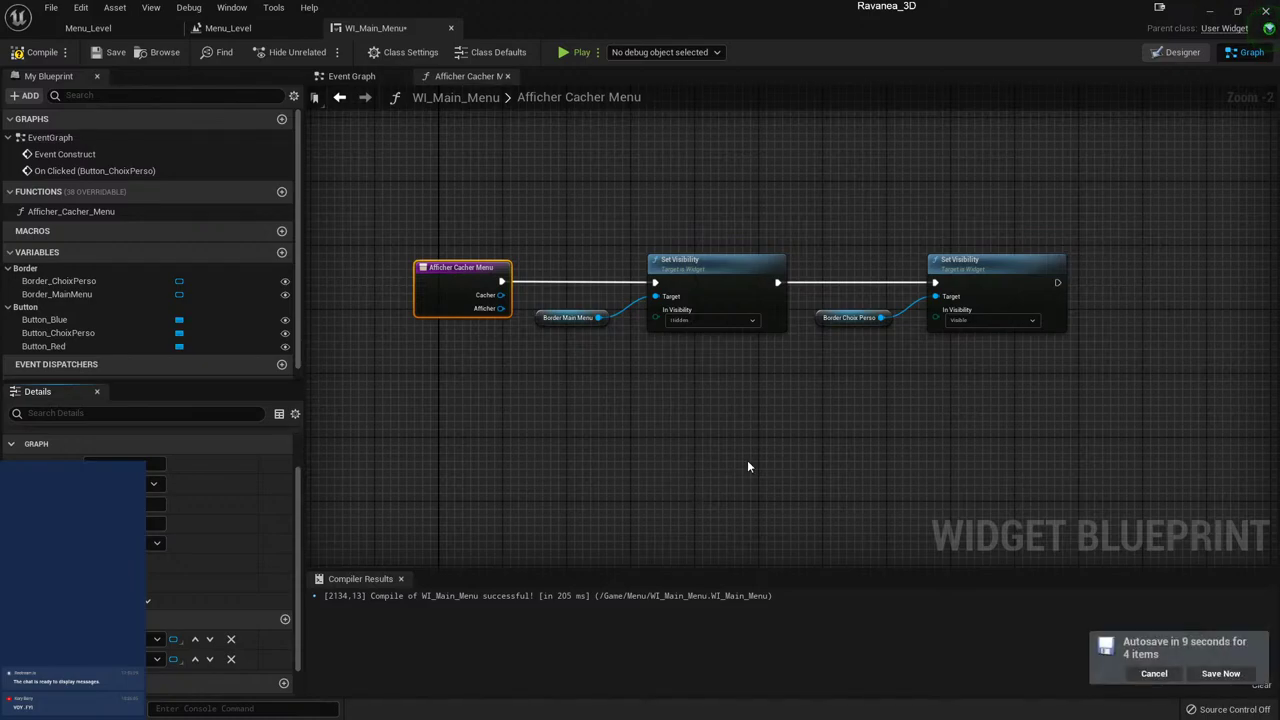
# - Delete the old Border getter nodes and wire Cacher and Afficher to the two Set Visibility targets
pyautogui.click(850, 317)
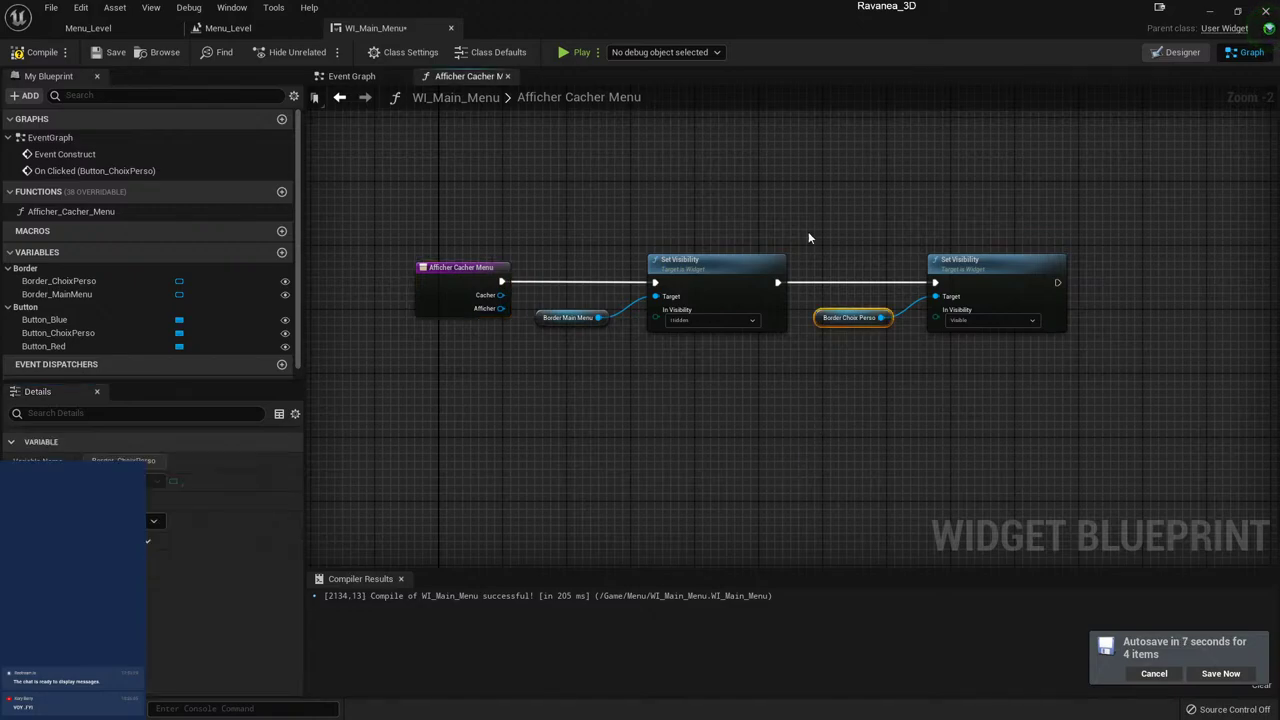
pyautogui.press('Delete')
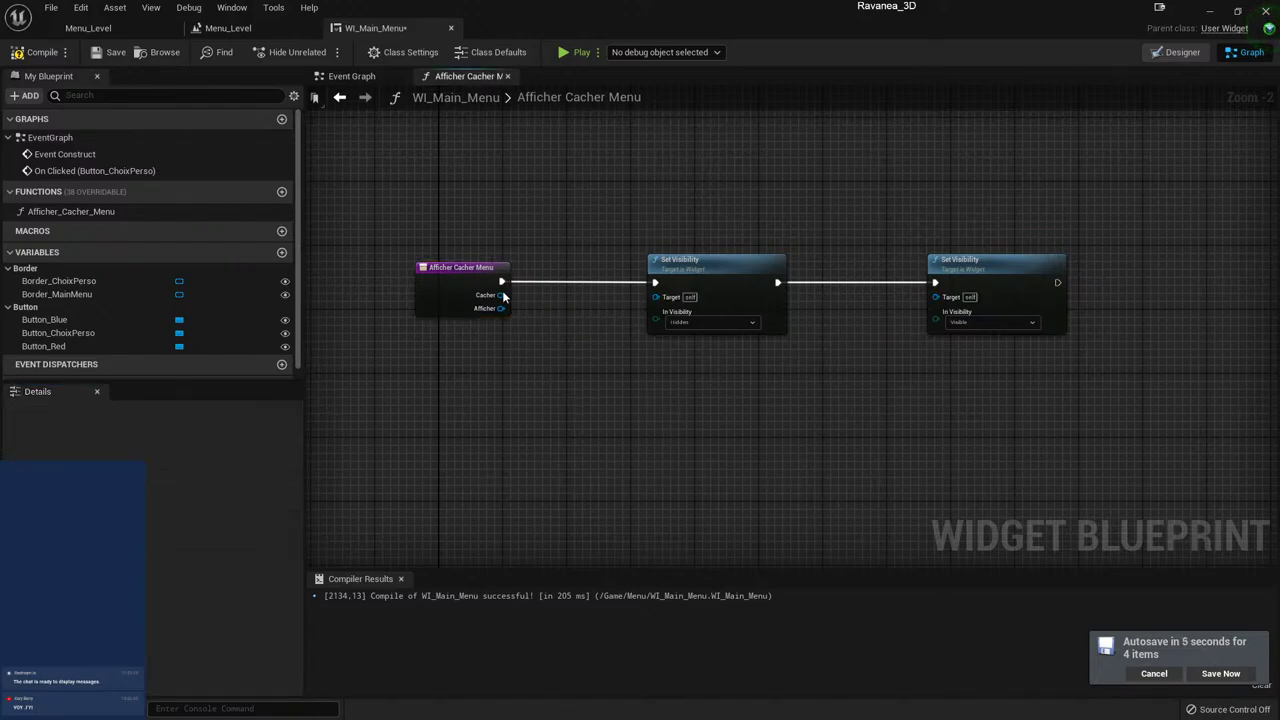
pyautogui.moveTo(501, 295); pyautogui.dragTo(655, 297)
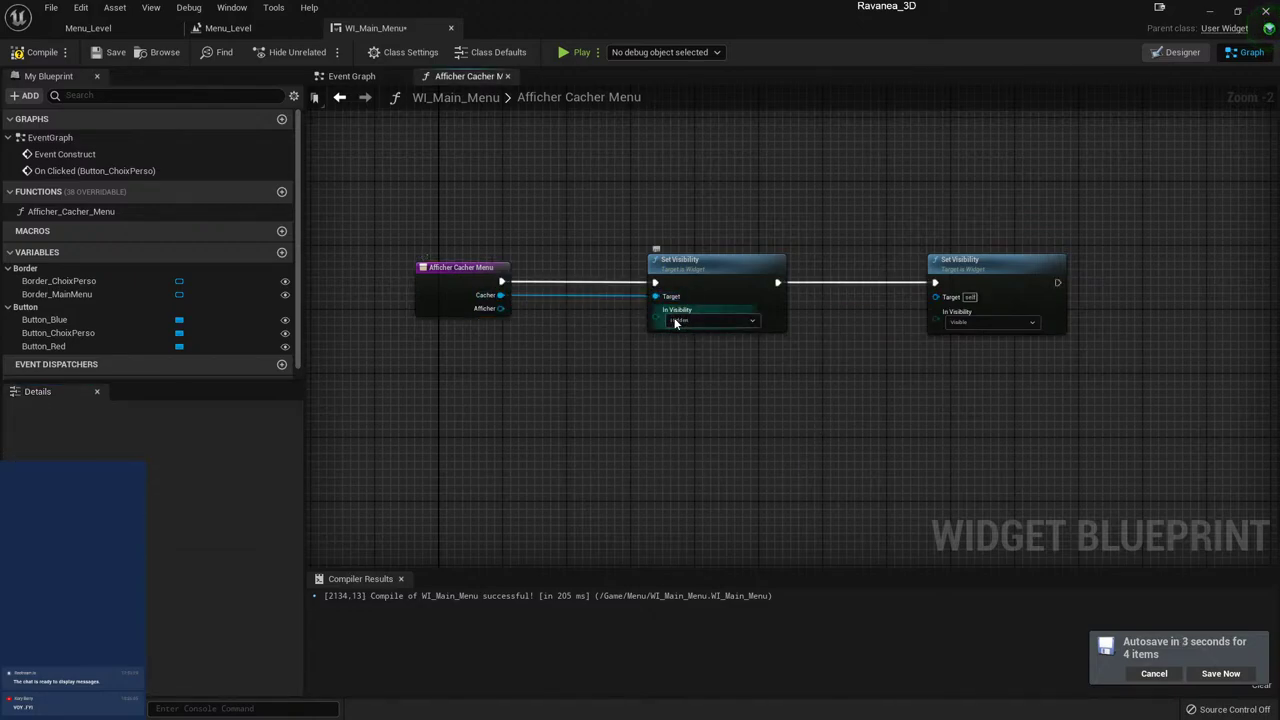
pyautogui.moveTo(500, 308); pyautogui.dragTo(935, 297)
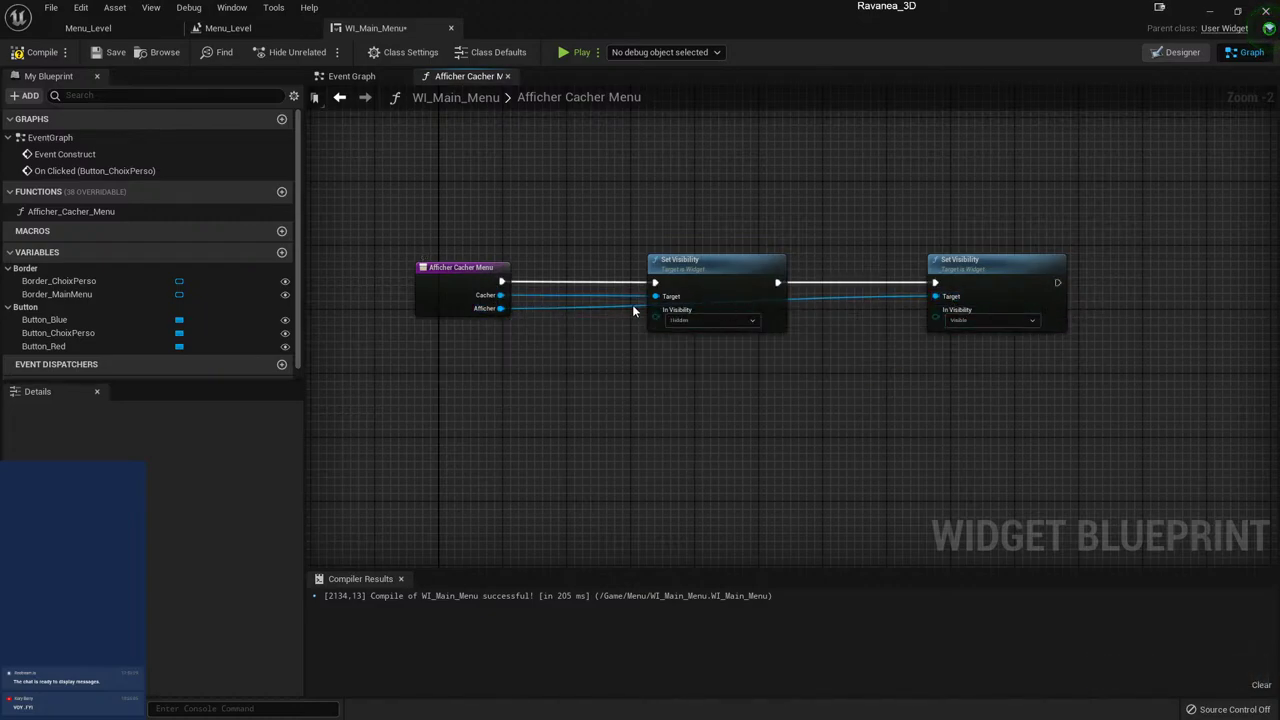
# - Add two reroute points so the Afficher wire runs below the first Set Visibility, then compile
pyautogui.doubleClick(871, 296)
pyautogui.moveTo(871, 299)
pyautogui.mouseDown()
pyautogui.moveTo(863, 387)
pyautogui.moveTo(855, 357)
pyautogui.mouseUp()
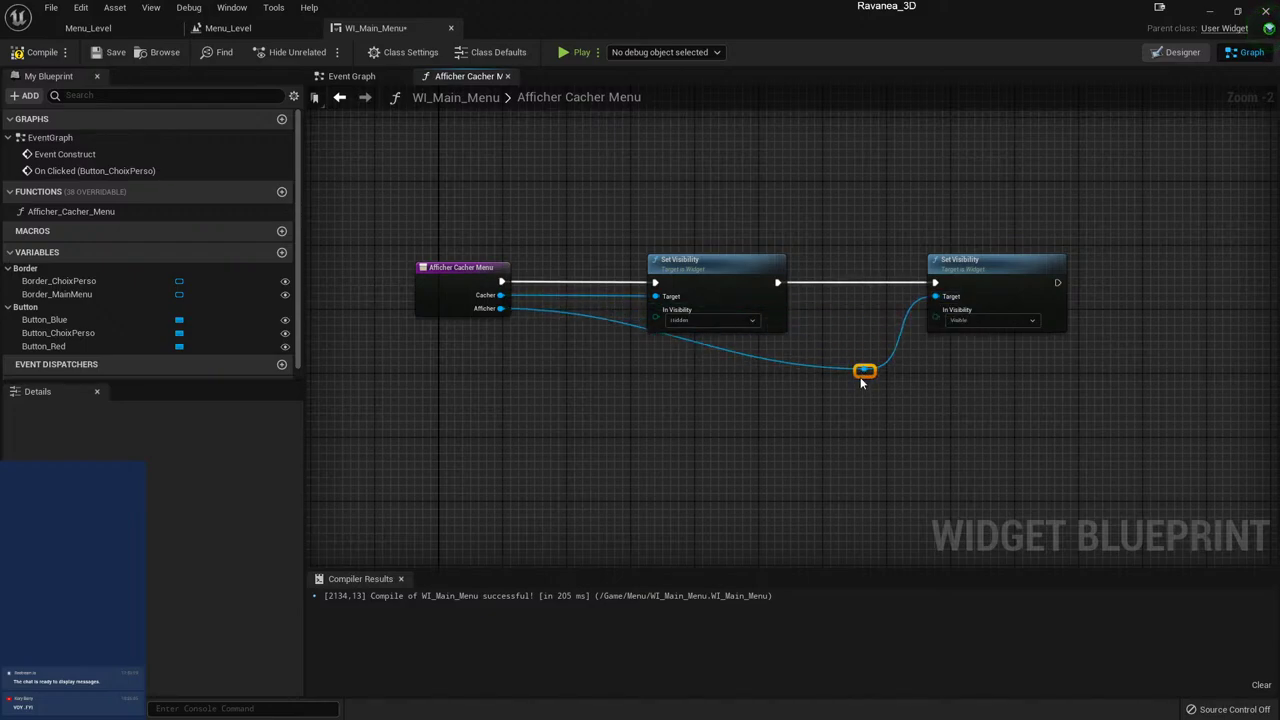
pyautogui.doubleClick(589, 315)
pyautogui.moveTo(590, 317); pyautogui.dragTo(588, 354)
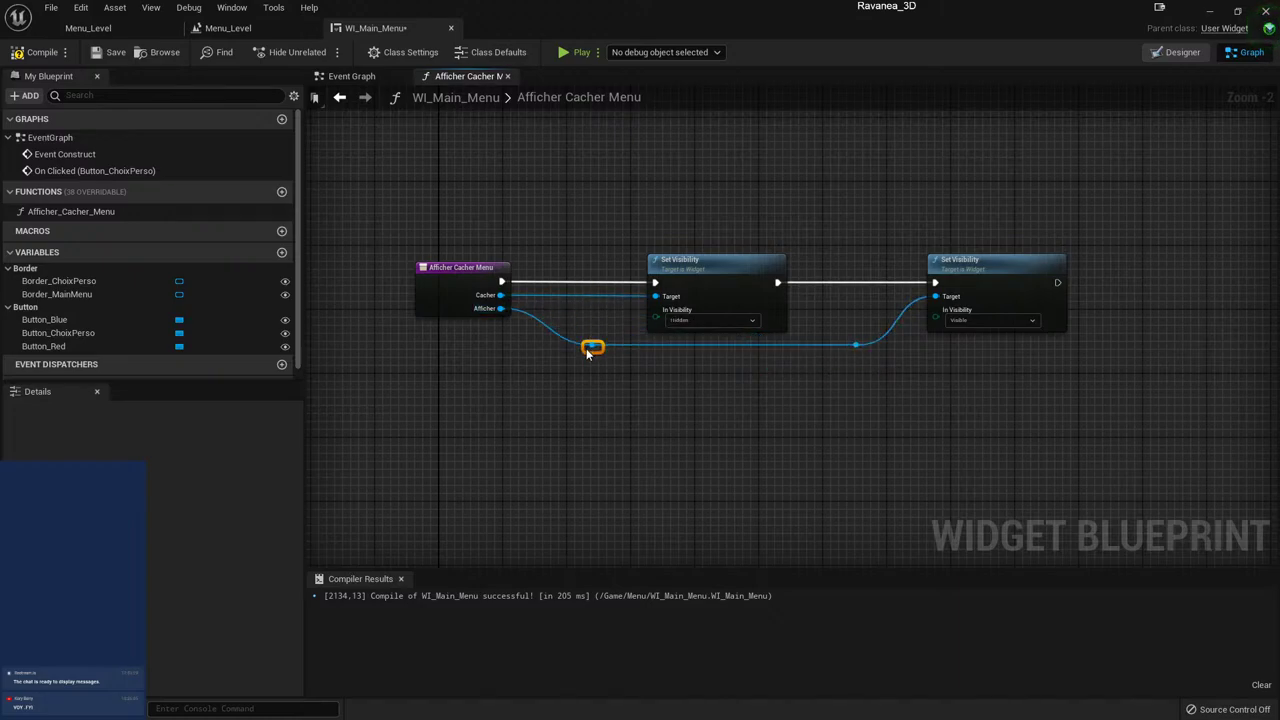
pyautogui.click(882, 472)
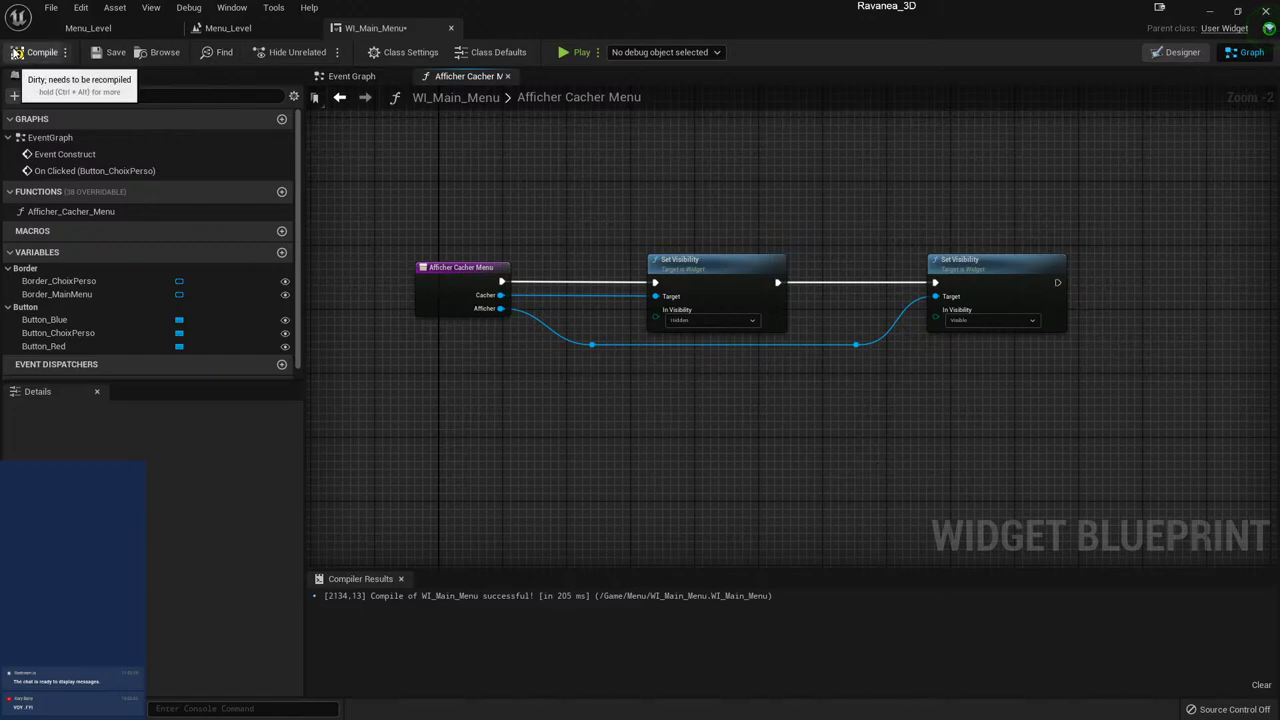
pyautogui.click(38, 52)
# - Save, then in the Event Graph wire Border_ChoixPerso into Afficher and Border_MainMenu into Cacher
pyautogui.click(110, 52)
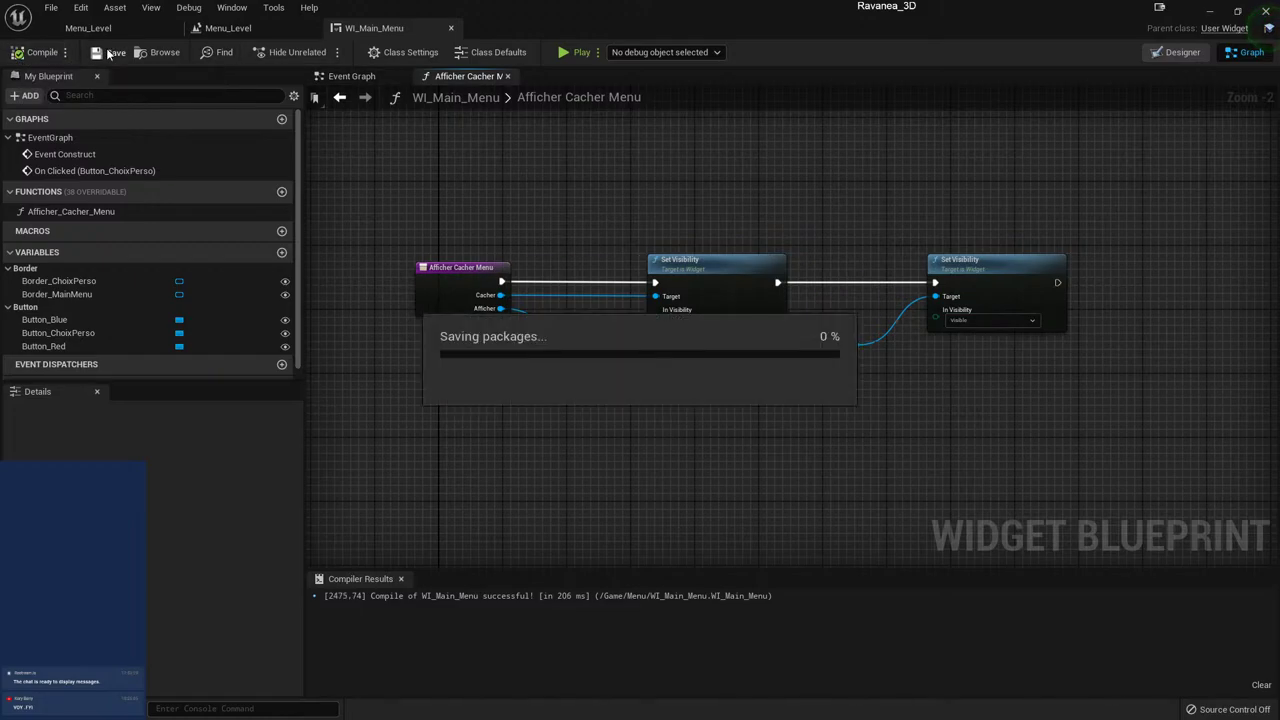
pyautogui.click(365, 80)
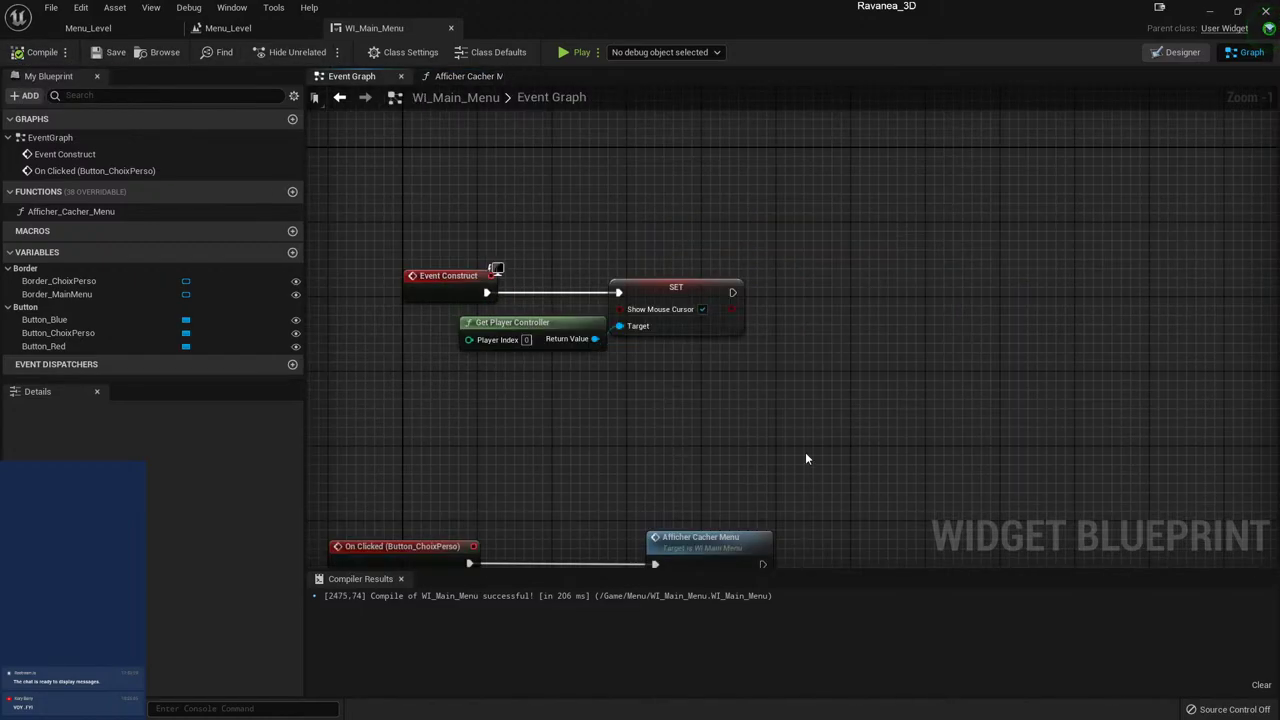
pyautogui.moveTo(805, 452)
pyautogui.mouseDown(button='right')
pyautogui.moveTo(740, 106)
pyautogui.moveTo(742, 117)
pyautogui.mouseUp(button='right')
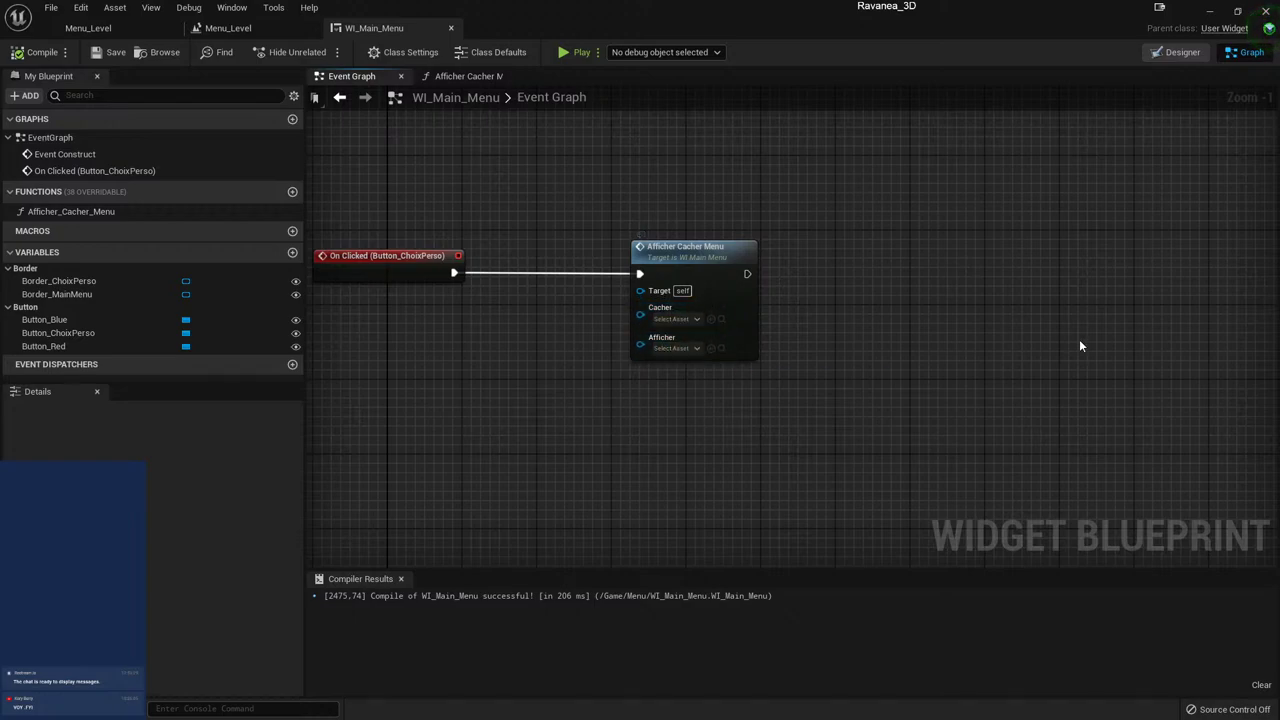
pyautogui.click(697, 319)
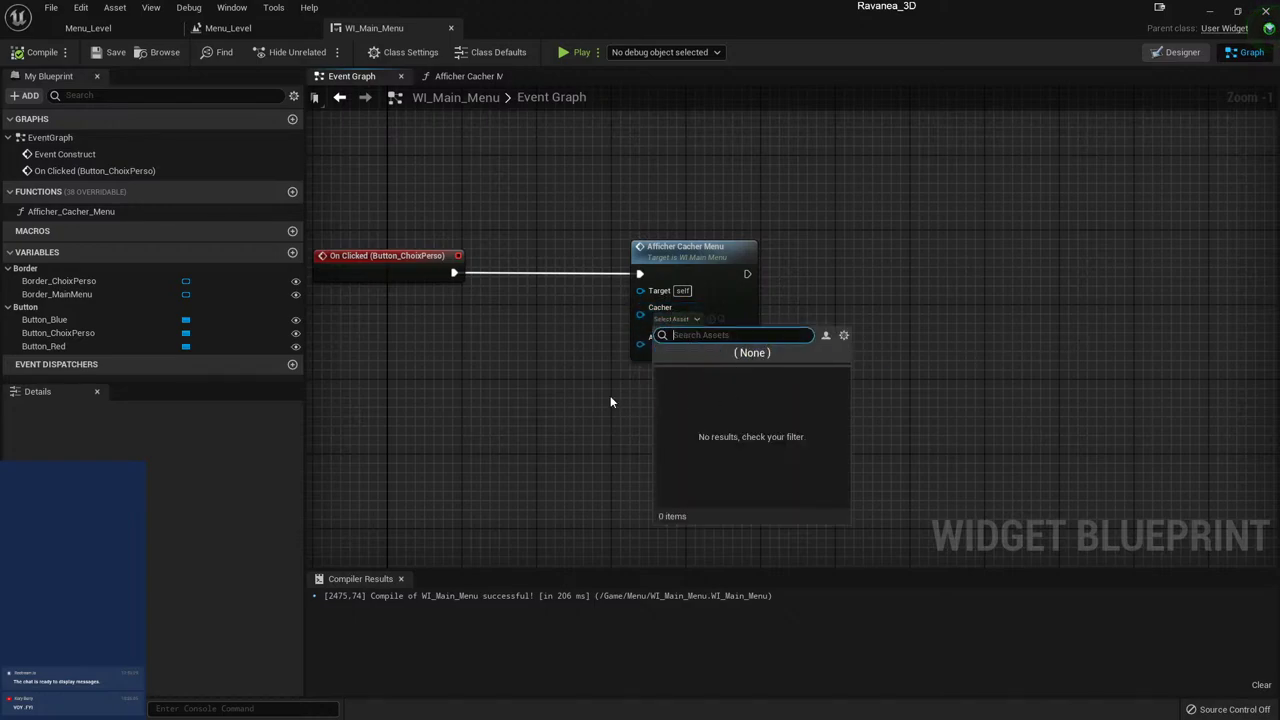
pyautogui.click(571, 396)
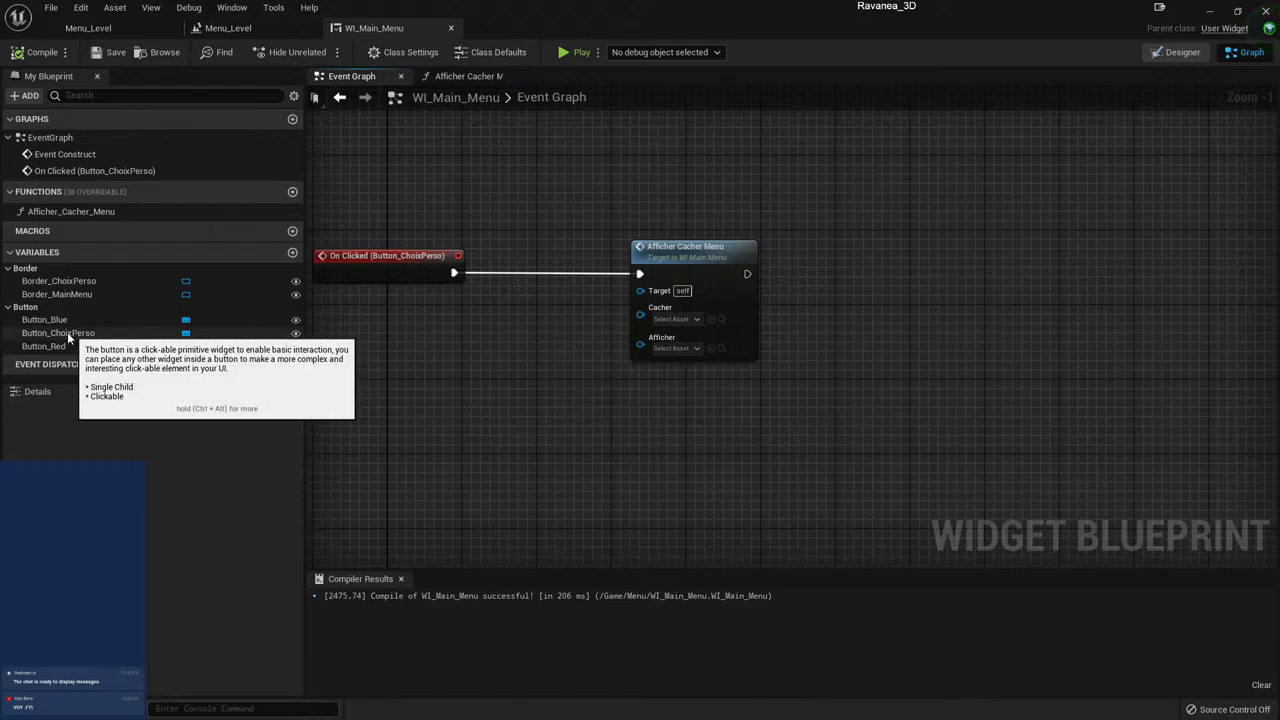
pyautogui.moveTo(58, 281)
pyautogui.mouseDown()
pyautogui.moveTo(564, 323)
pyautogui.moveTo(645, 346)
pyautogui.mouseUp()
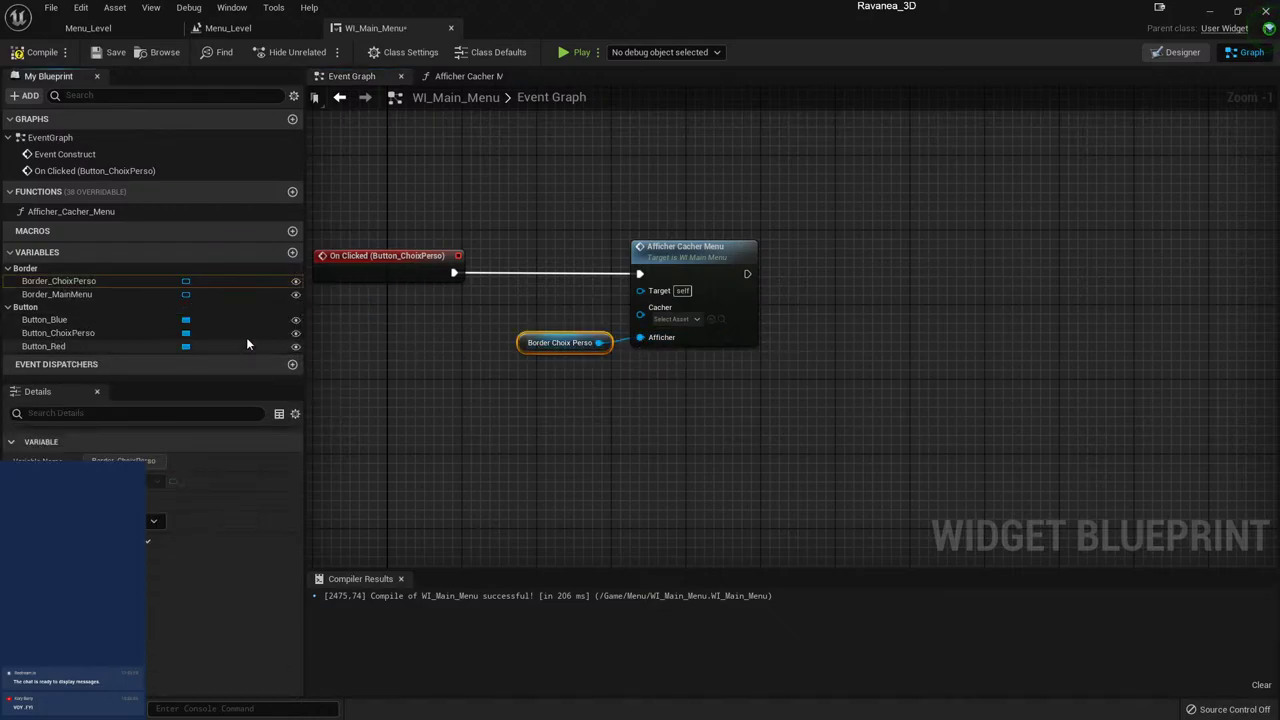
pyautogui.moveTo(57, 294); pyautogui.dragTo(655, 315)
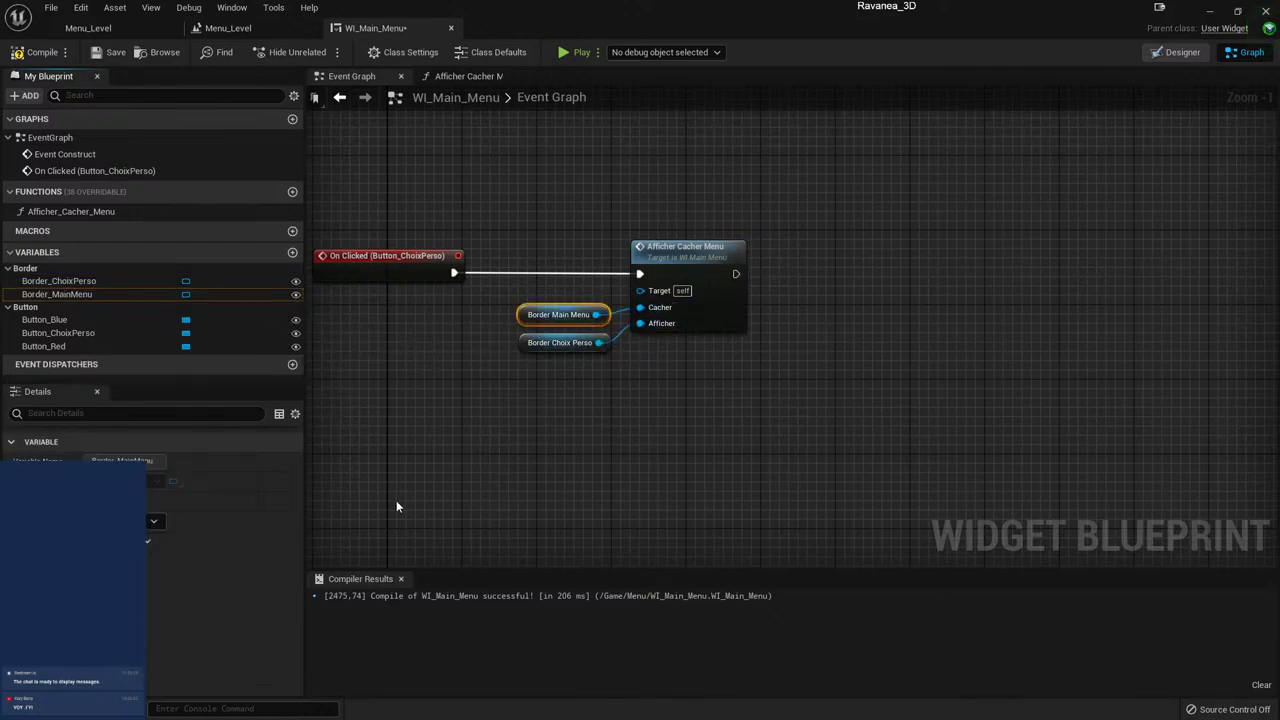
pyautogui.click(628, 413)
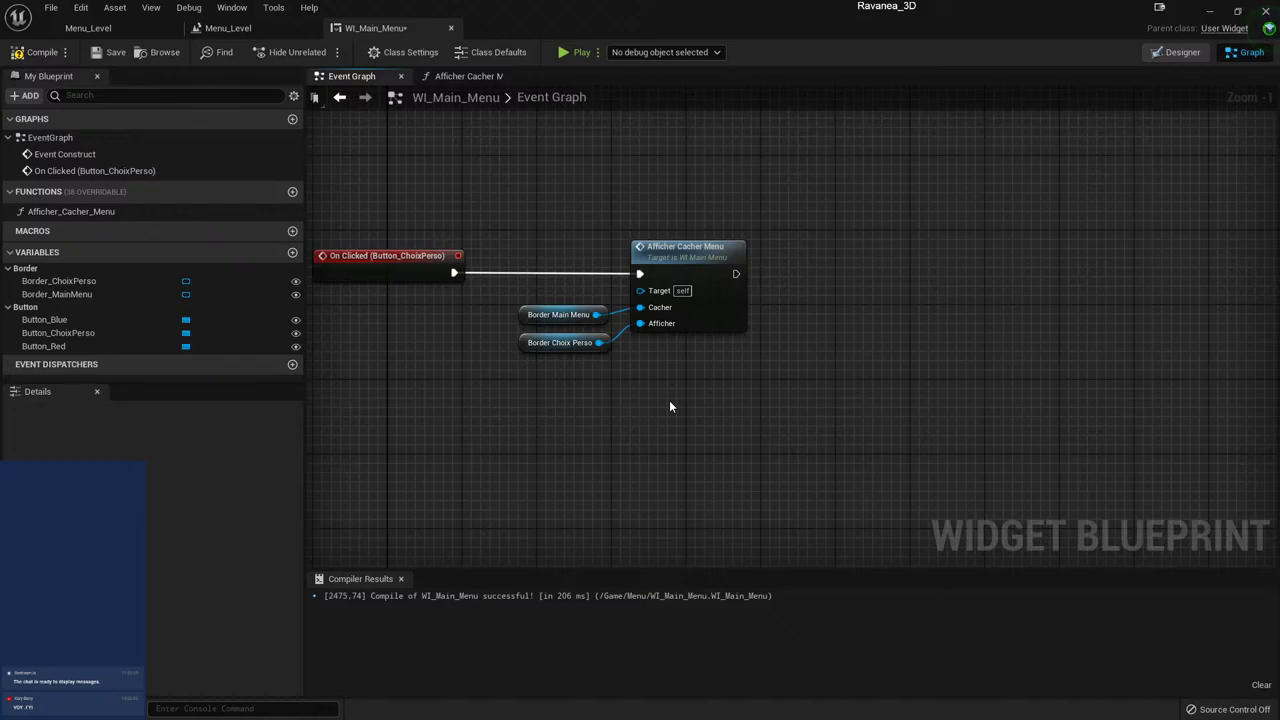
# - Remove the duplicate Afficher Cacher Menu call that was added to the graph
pyautogui.moveTo(704, 369); pyautogui.dragTo(515, 298)
pyautogui.scroll(-2, 680, 463)
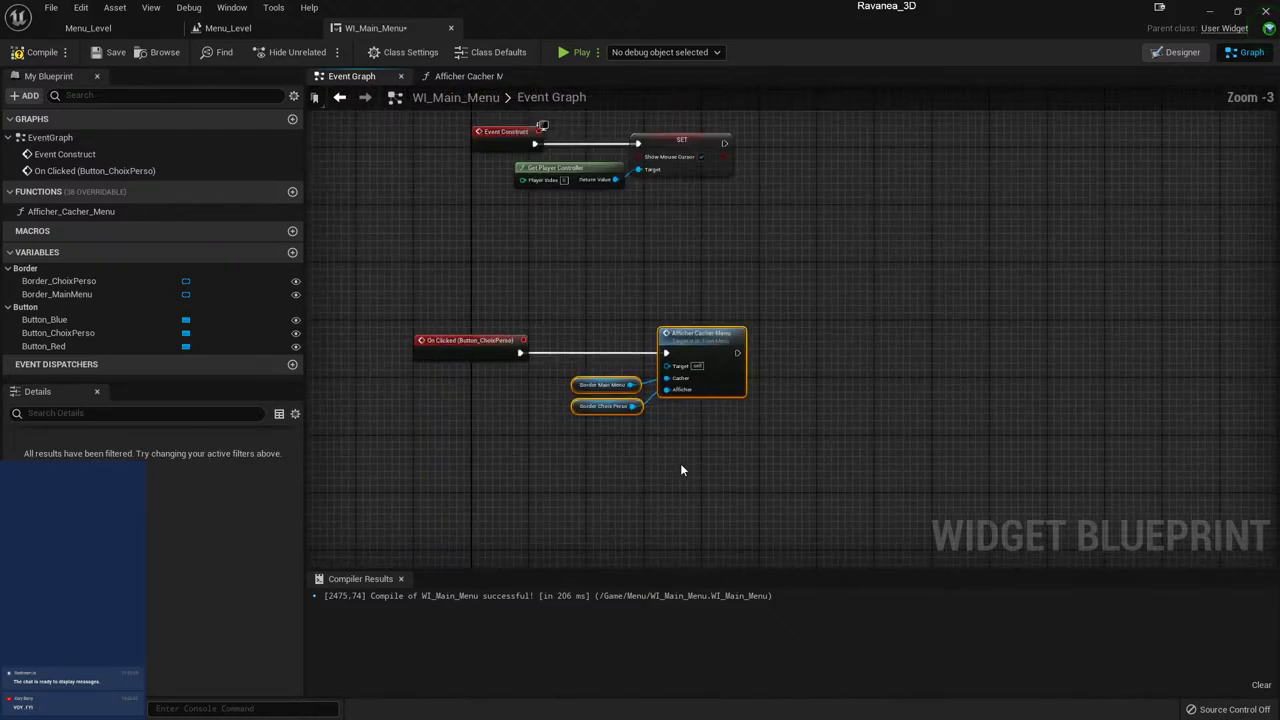
pyautogui.click(722, 483)
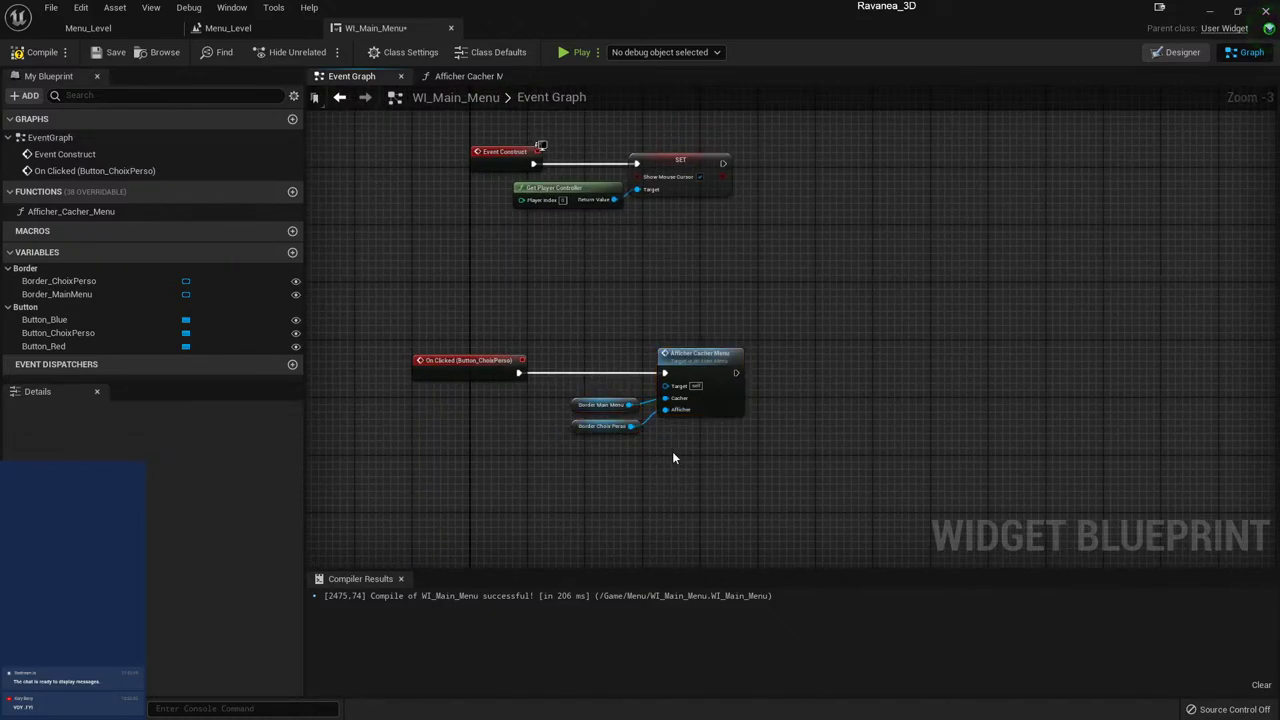
pyautogui.moveTo(718, 476); pyautogui.dragTo(538, 348)
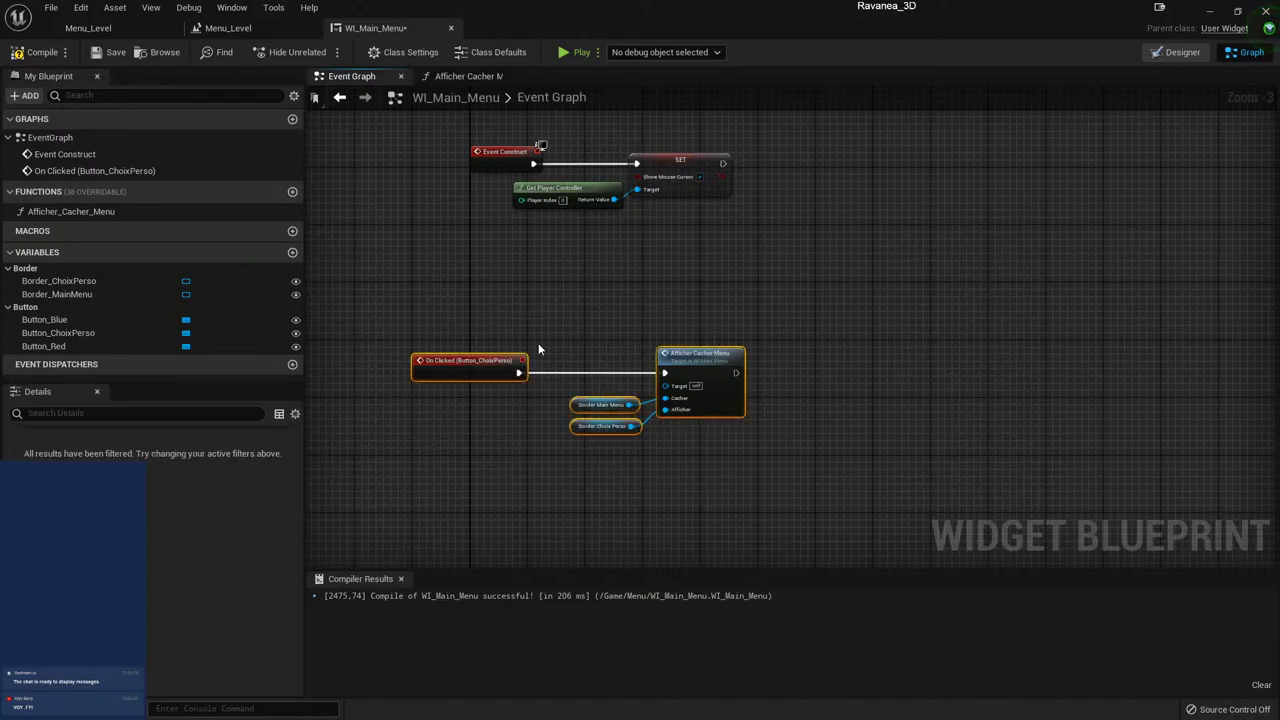
pyautogui.moveTo(678, 490); pyautogui.dragTo(642, 454, button='right')
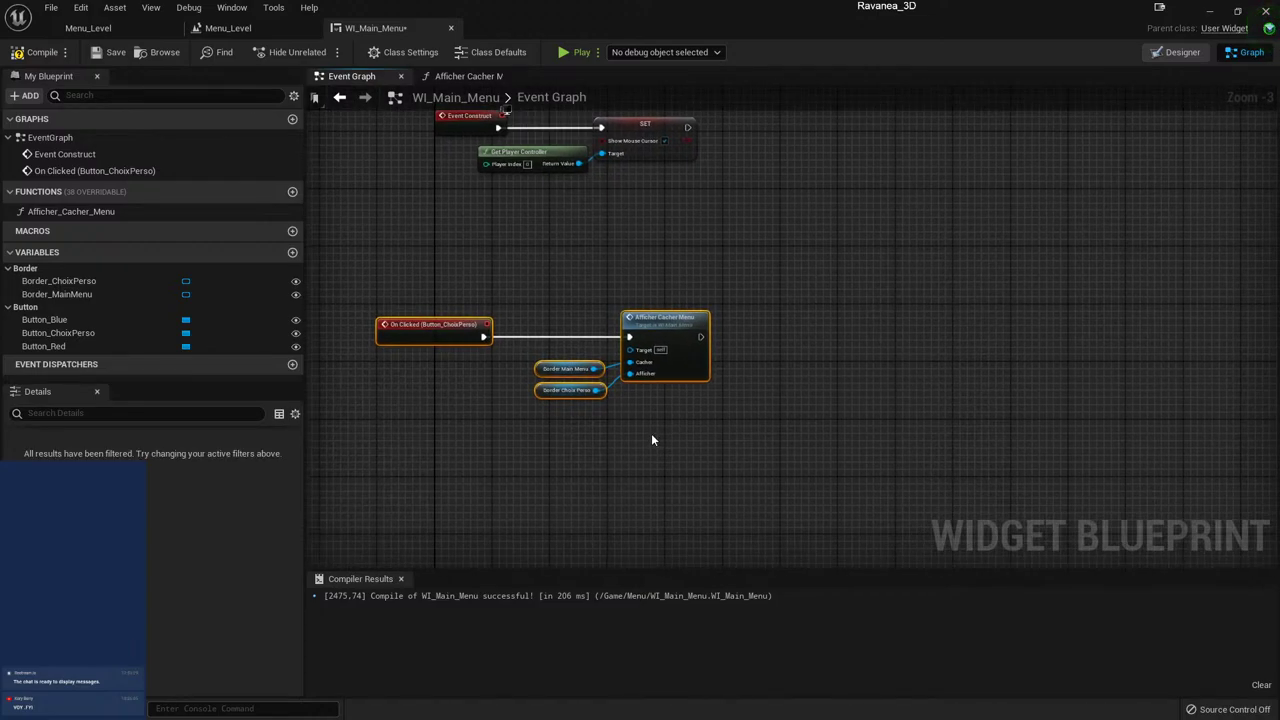
pyautogui.moveTo(70, 211); pyautogui.dragTo(650, 456)
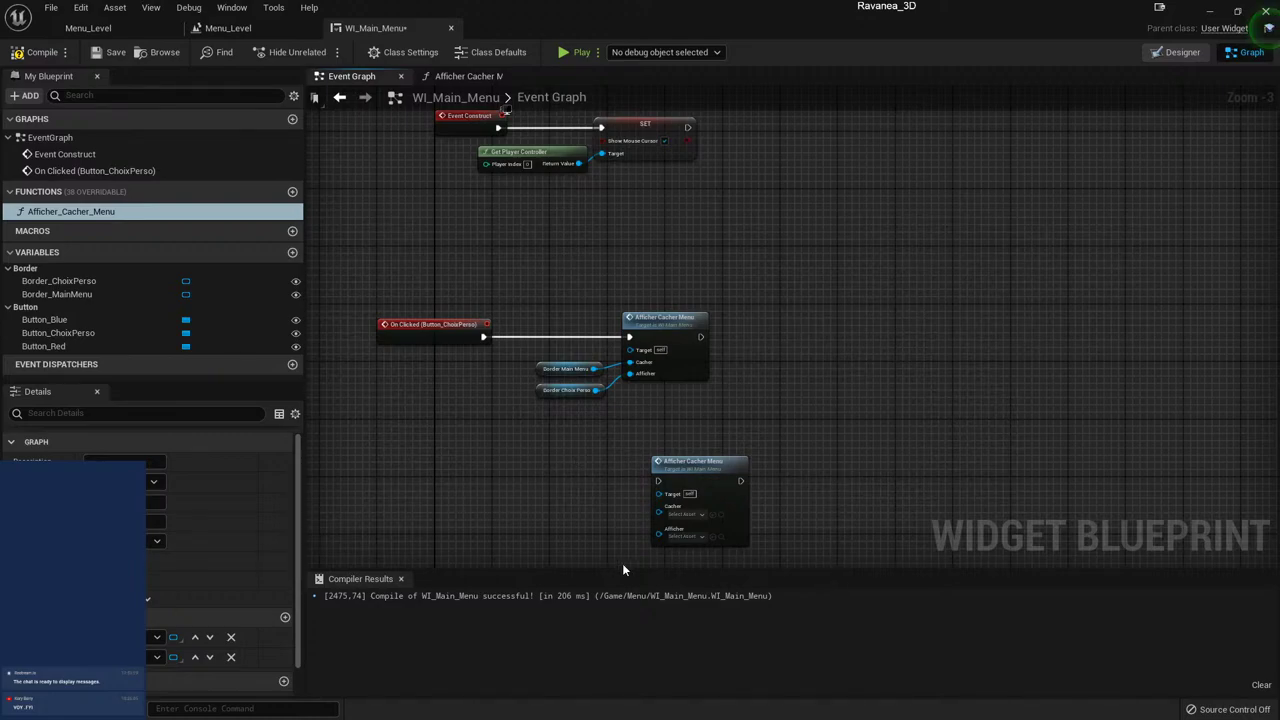
pyautogui.click(700, 500)
pyautogui.press('Delete')
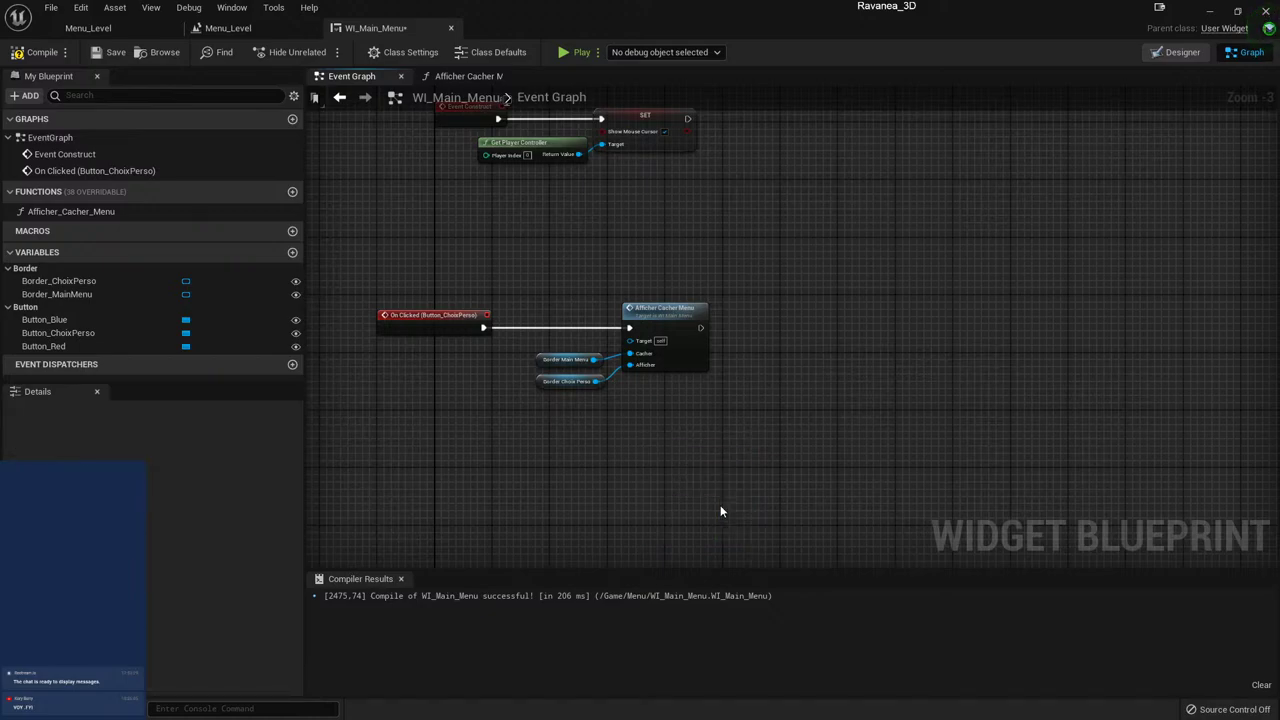
# - Recompile WI_Main_Menu, run a standalone preview showing the Blue and Red choices, then close it
pyautogui.click(138, 51)
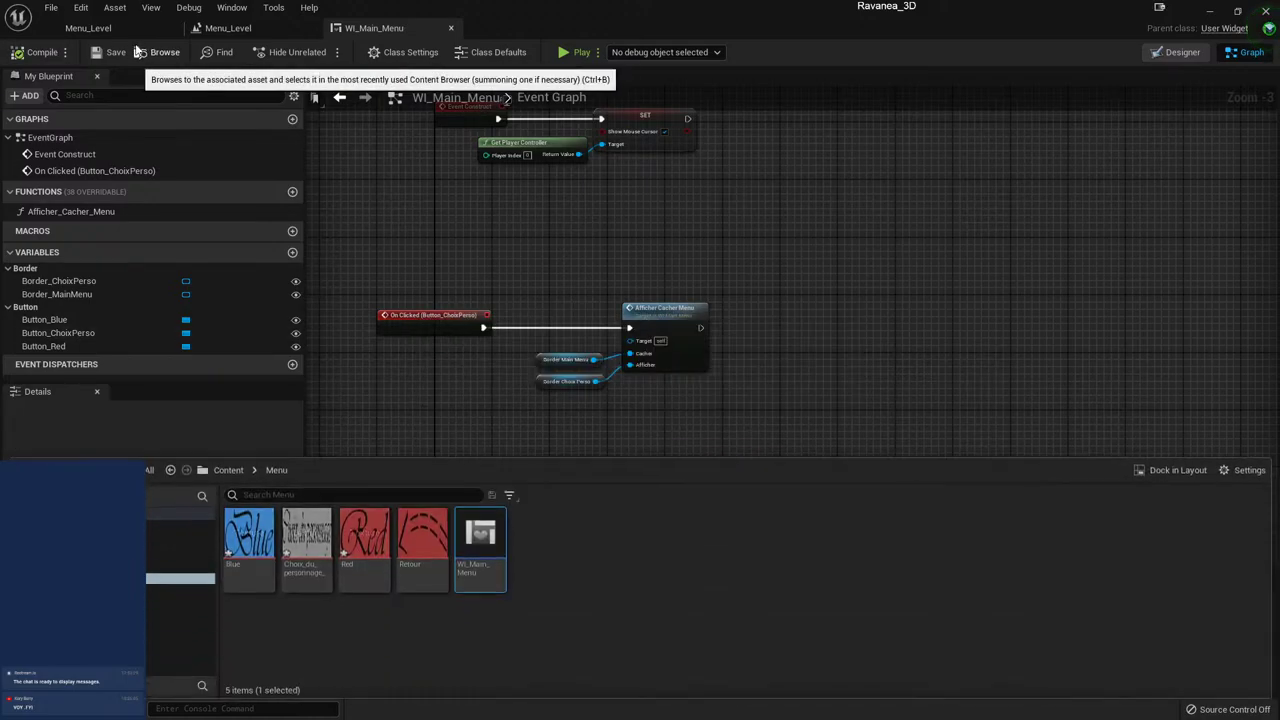
pyautogui.click(110, 52)
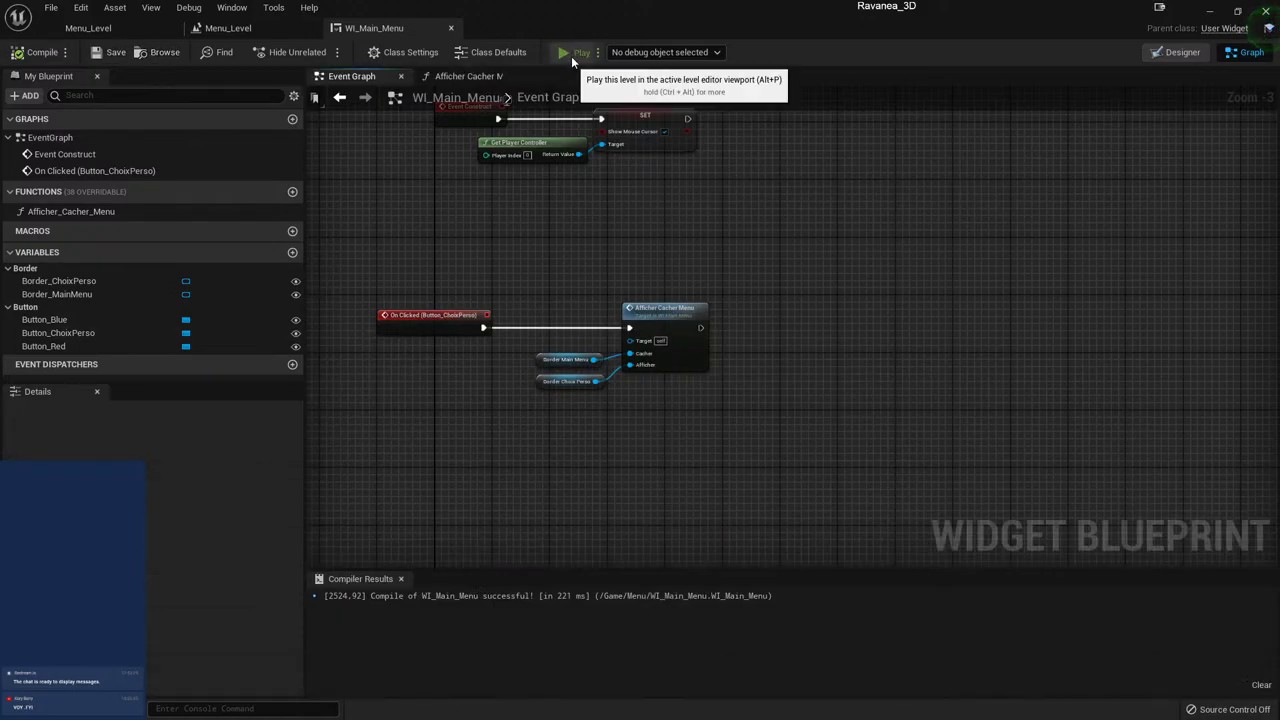
pyautogui.click(571, 56)
pyautogui.click(648, 384)
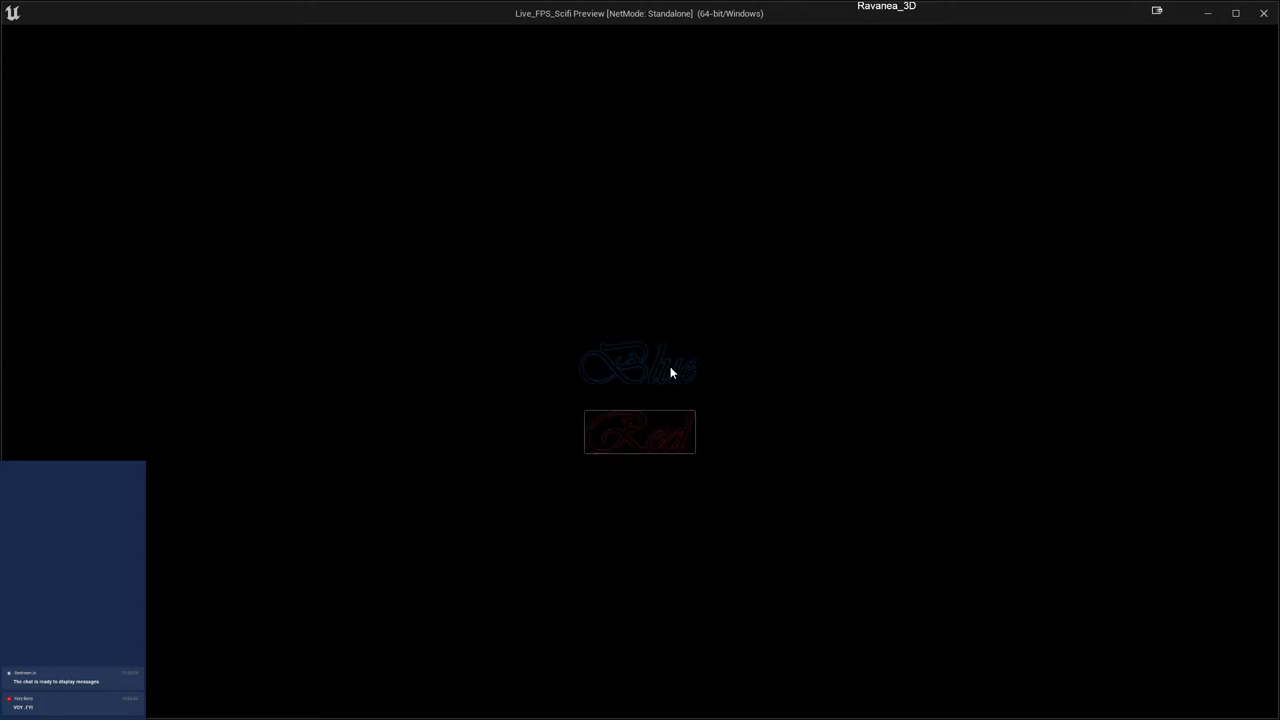
pyautogui.click(1266, 15)
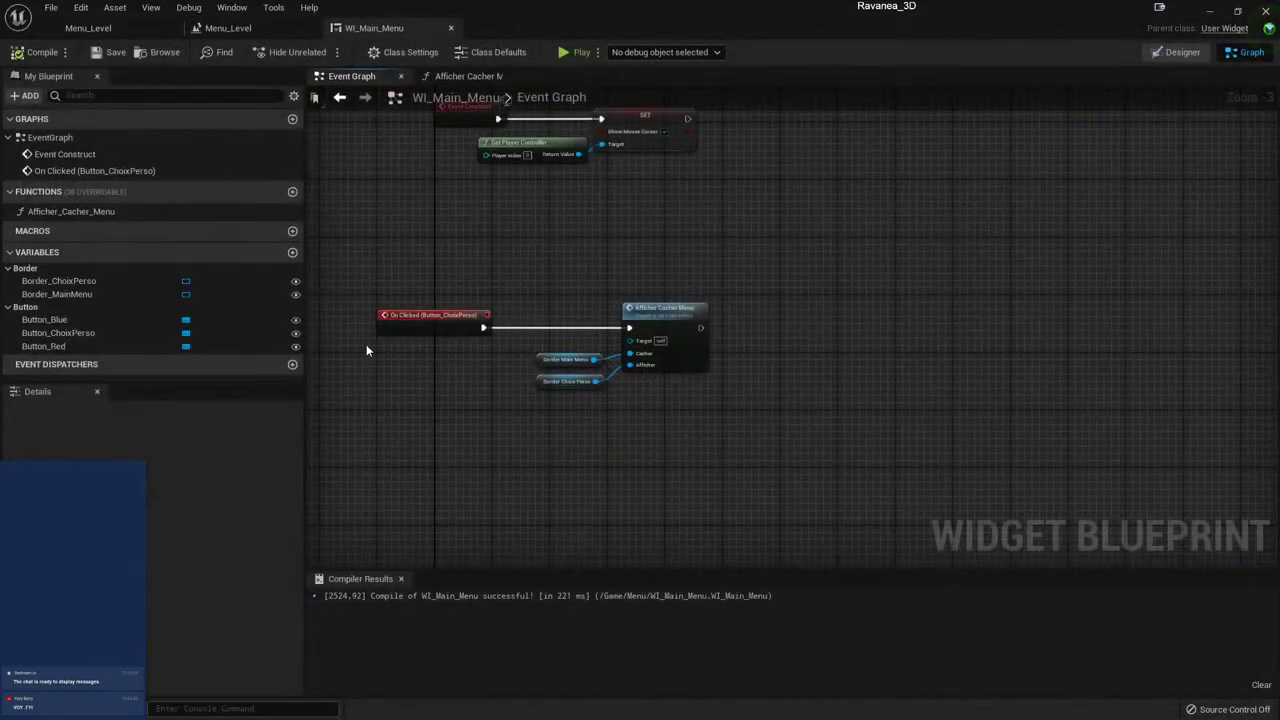
# - In the Designer, add and discard a Border, then add a button near the canvas's top-left
pyautogui.click(1176, 52)
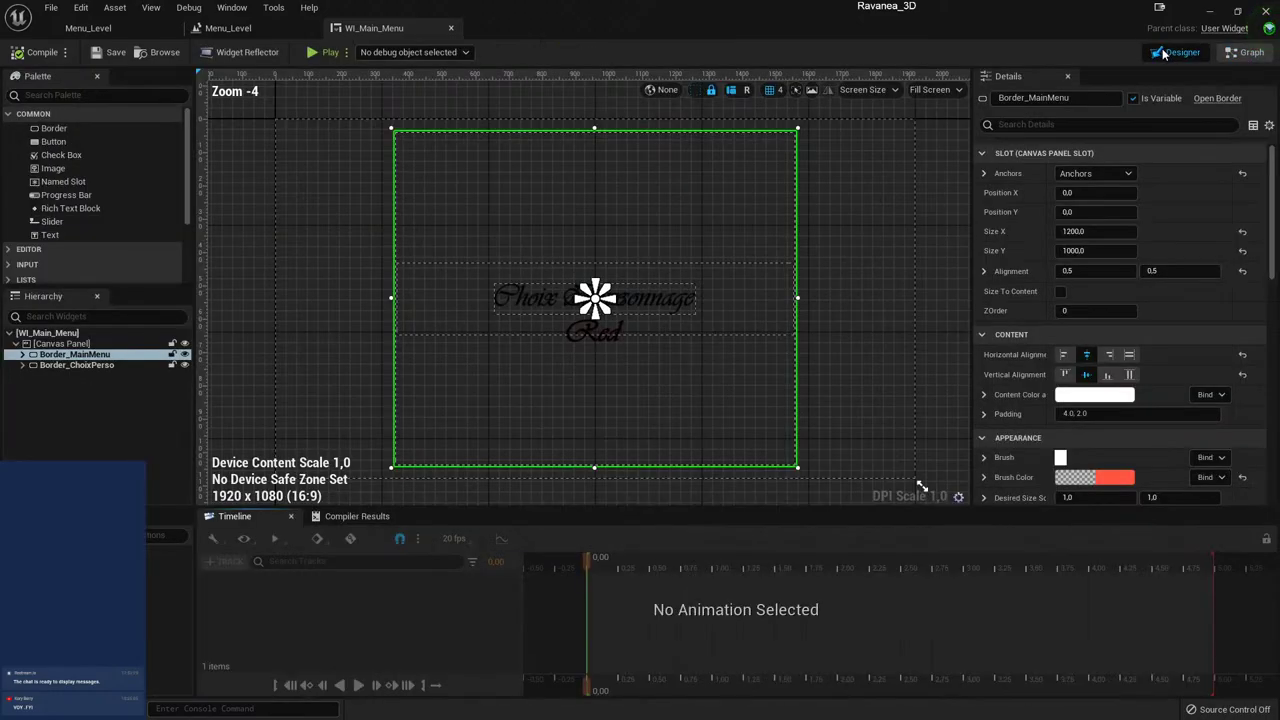
pyautogui.click(243, 256)
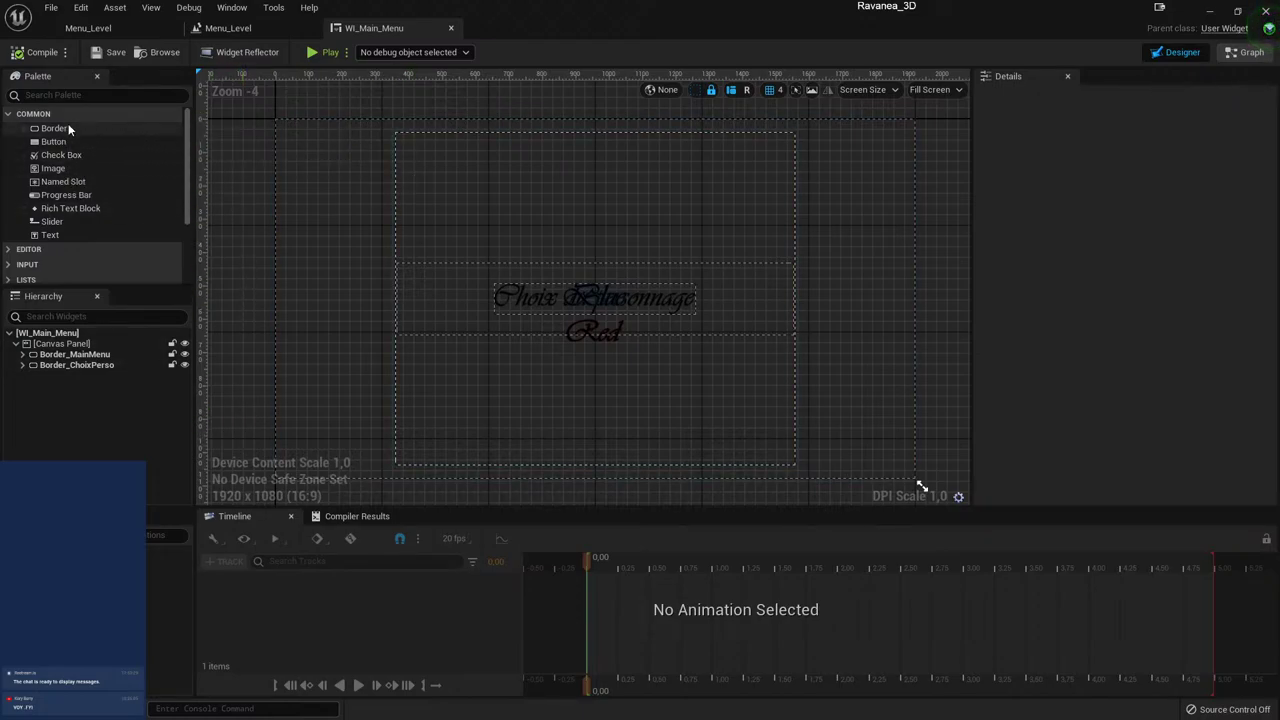
pyautogui.moveTo(66, 128)
pyautogui.mouseDown()
pyautogui.moveTo(372, 151)
pyautogui.moveTo(291, 141)
pyautogui.mouseUp()
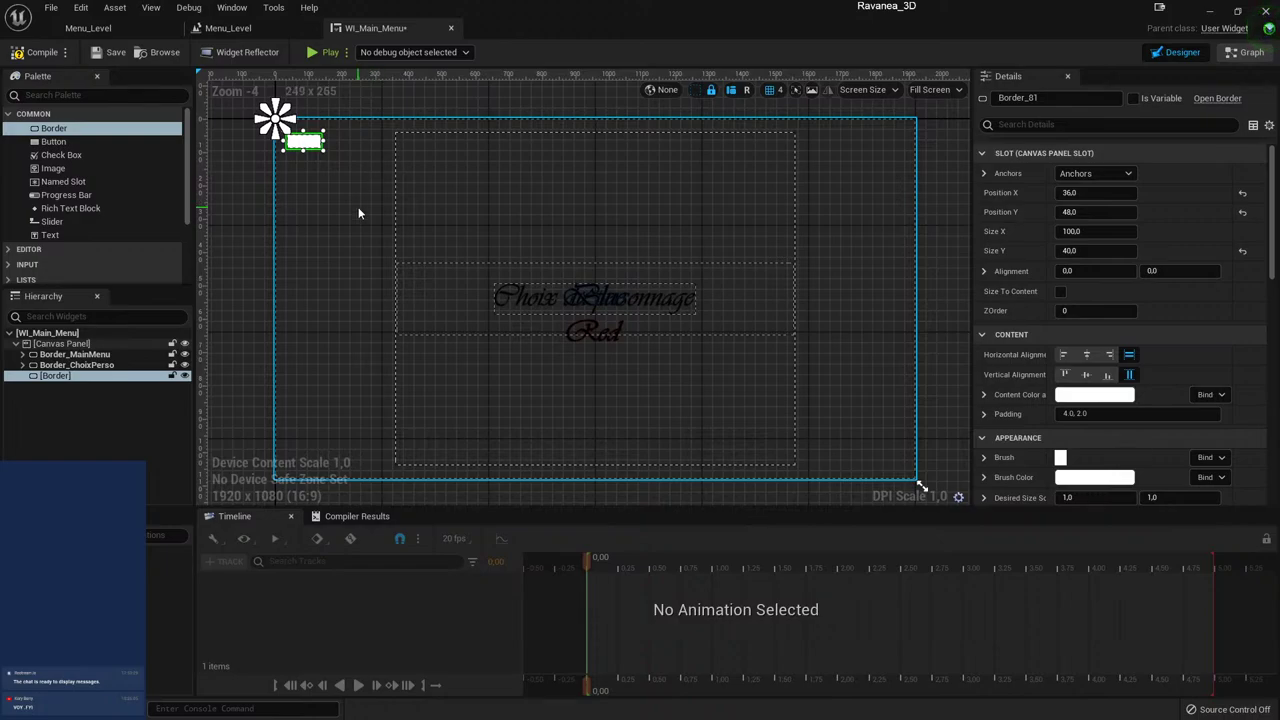
pyautogui.press('Delete')
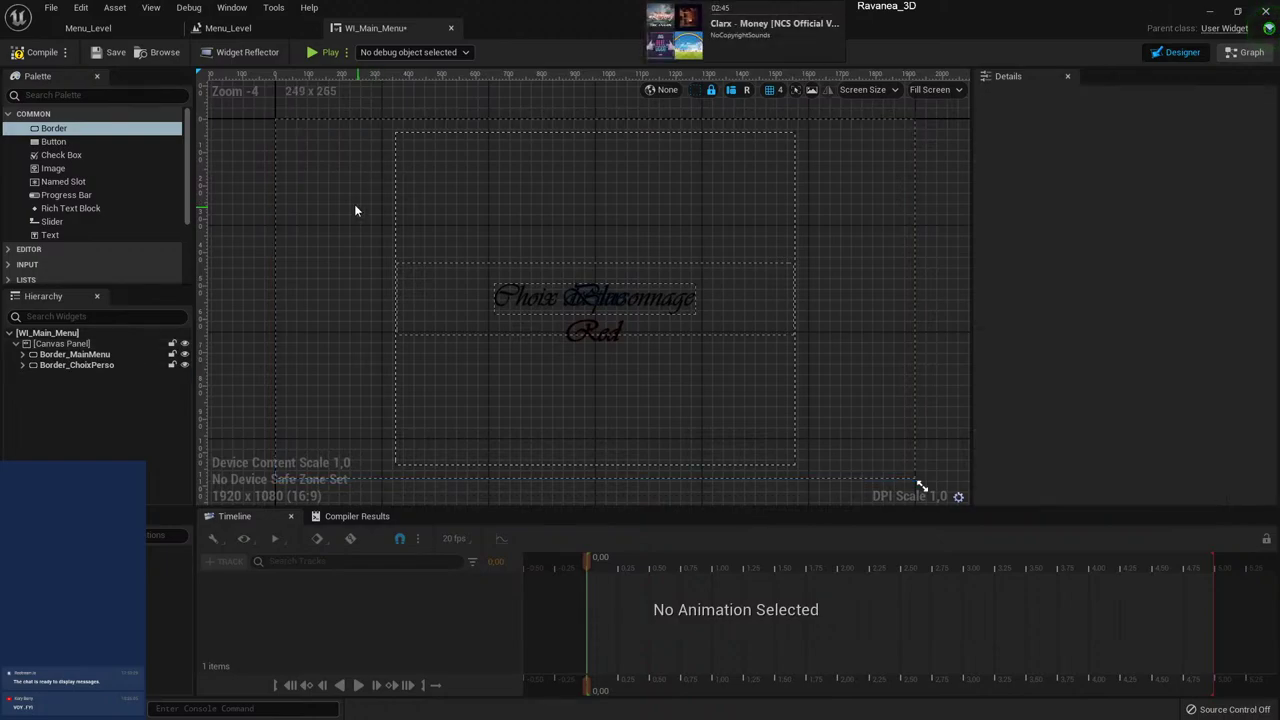
pyautogui.moveTo(60, 141)
pyautogui.mouseDown()
pyautogui.moveTo(238, 175)
pyautogui.moveTo(300, 138)
pyautogui.mouseUp()
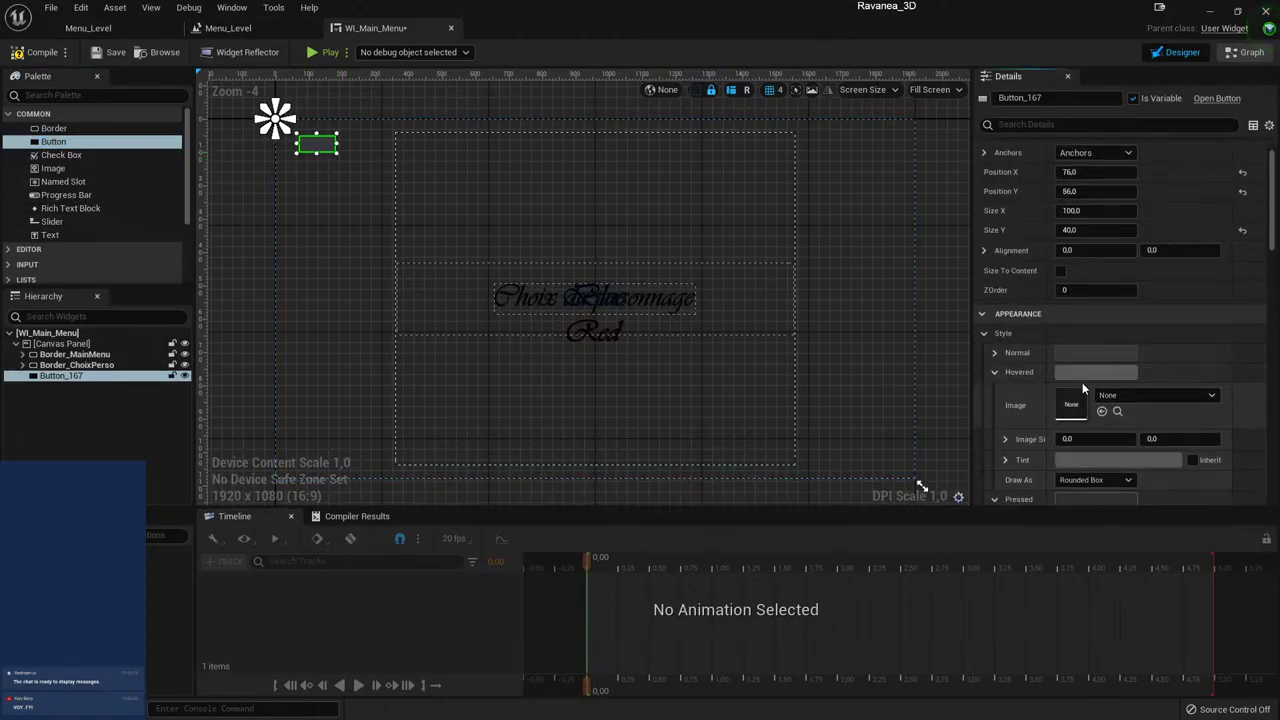
# - Set the button's Normal tint to full white, undoing an accidental Hovered tint change
pyautogui.click(1084, 459)
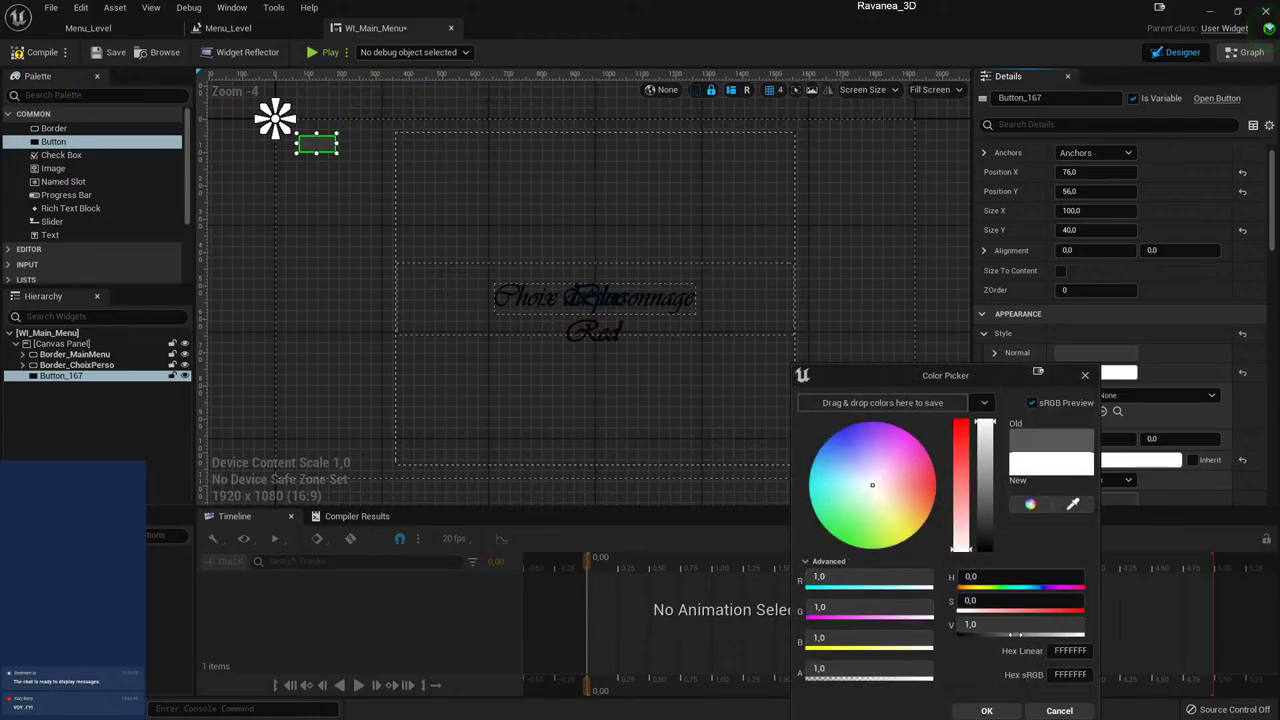
pyautogui.click(987, 708)
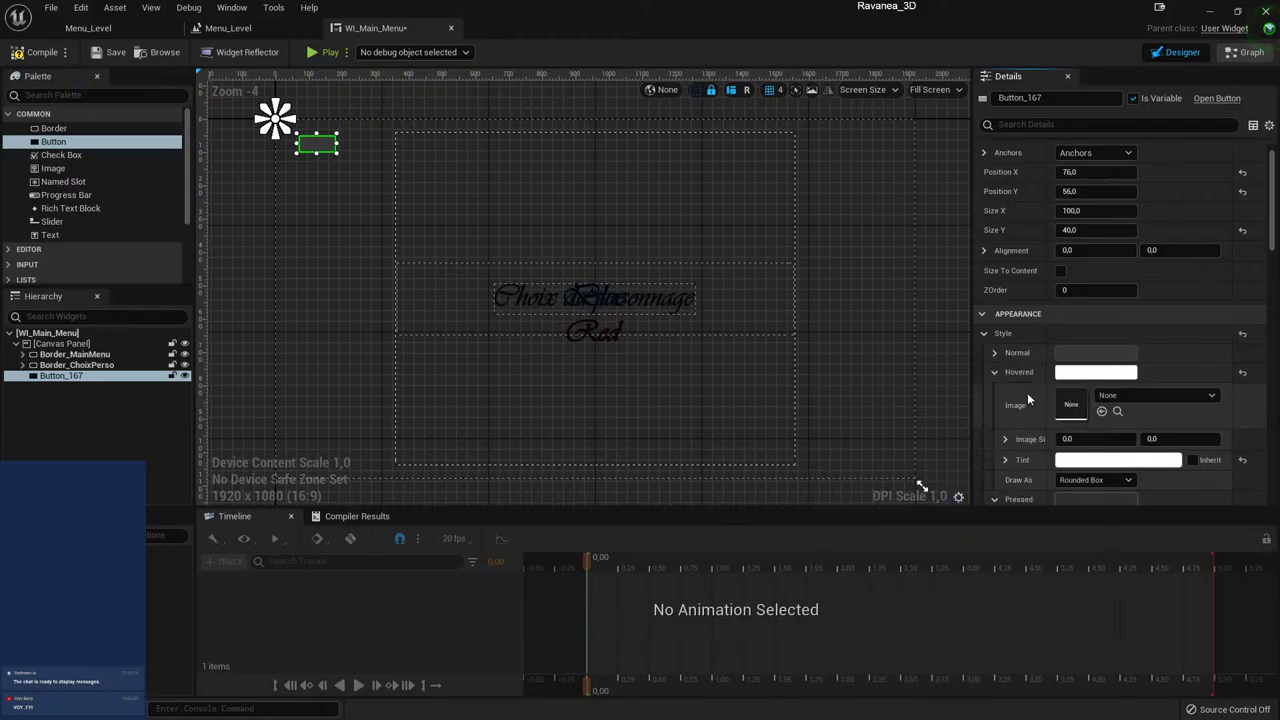
pyautogui.hotkey('ctrl', 'z')
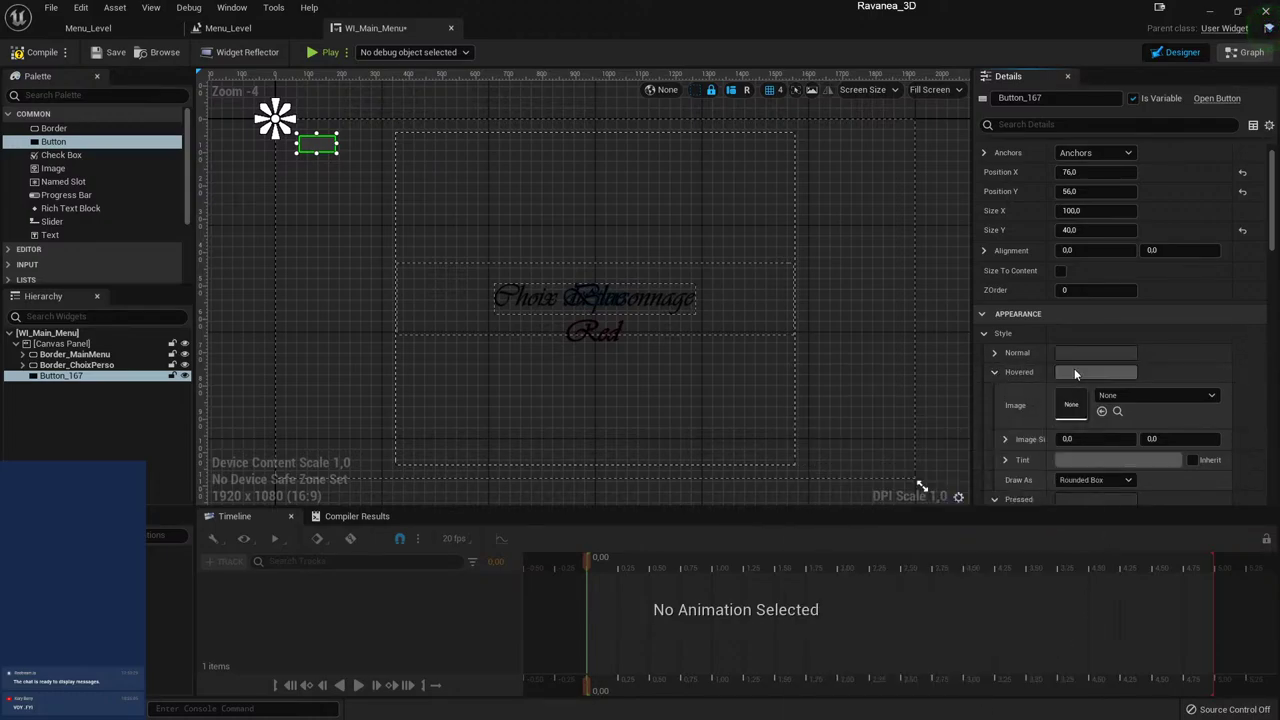
pyautogui.click(1004, 355)
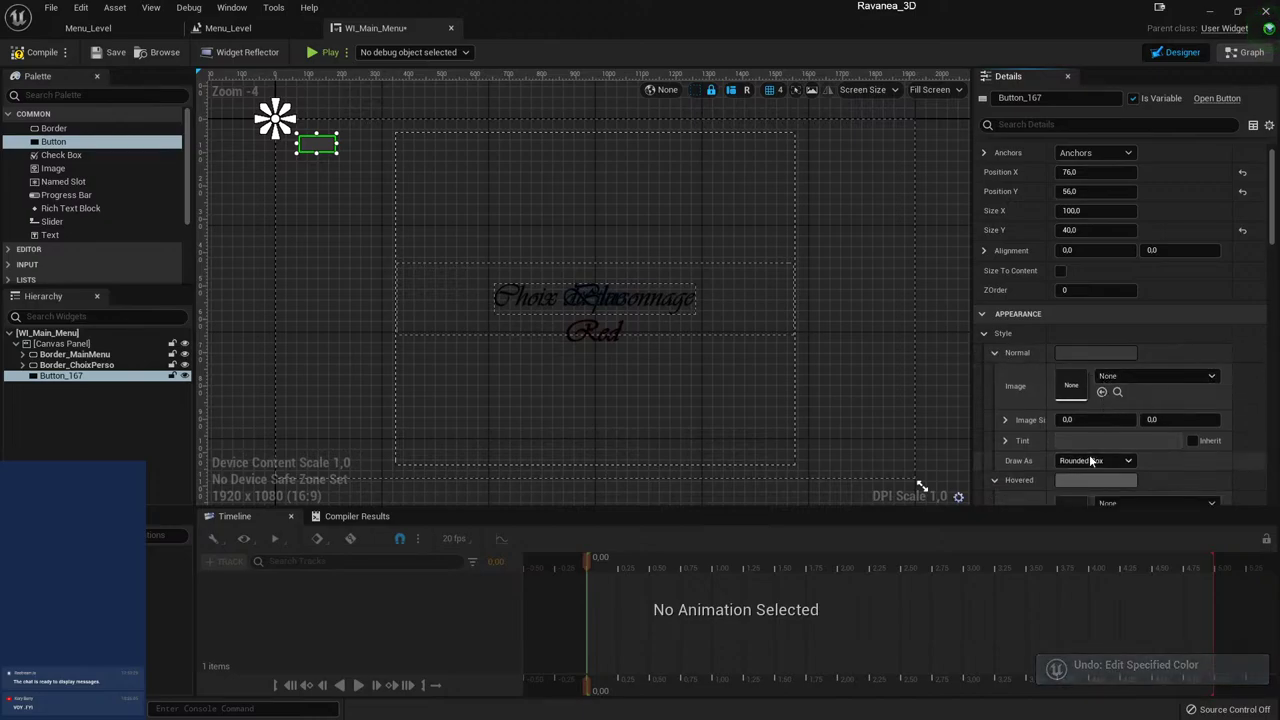
pyautogui.click(1120, 441)
pyautogui.moveTo(1000, 632); pyautogui.dragTo(1037, 628)
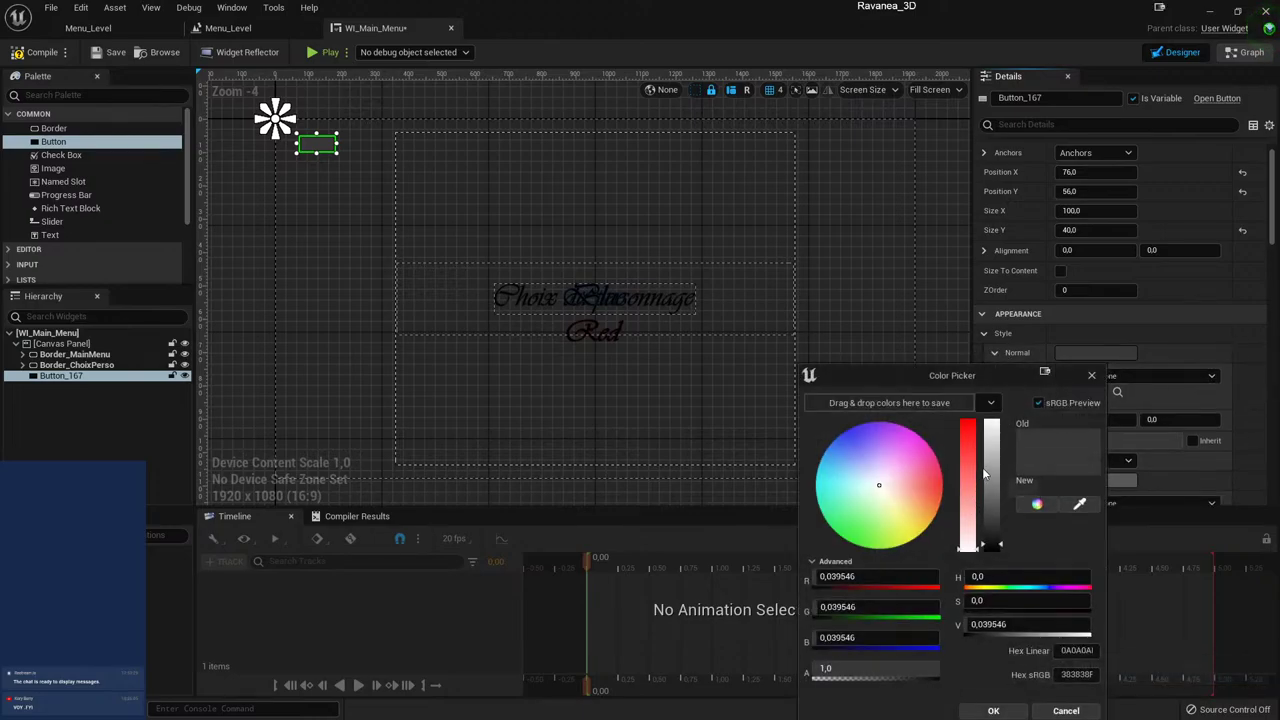
pyautogui.click(993, 710)
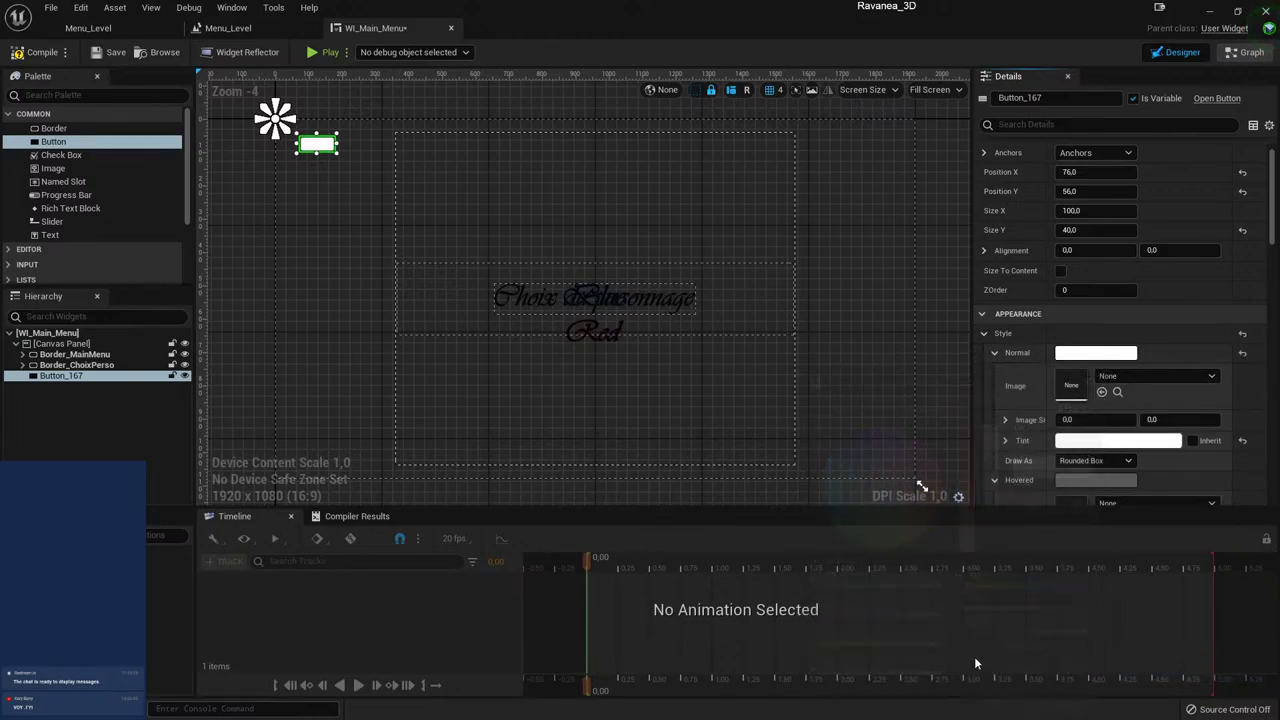
# - Return the preview screen size to 1920x1080 and delete the small button
pyautogui.click(863, 388)
pyautogui.moveTo(920, 483)
pyautogui.mouseDown()
pyautogui.moveTo(641, 423)
pyautogui.moveTo(723, 301)
pyautogui.moveTo(720, 405)
pyautogui.mouseUp()
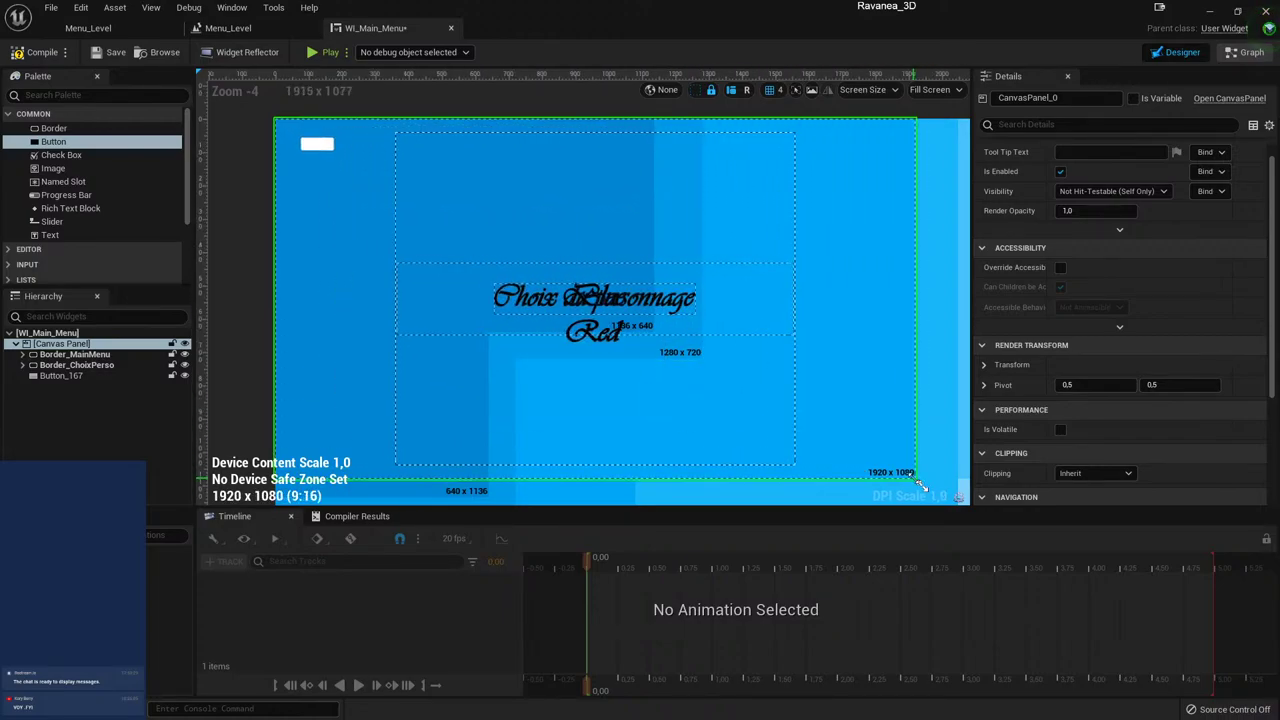
pyautogui.moveTo(720, 405); pyautogui.dragTo(921, 485)
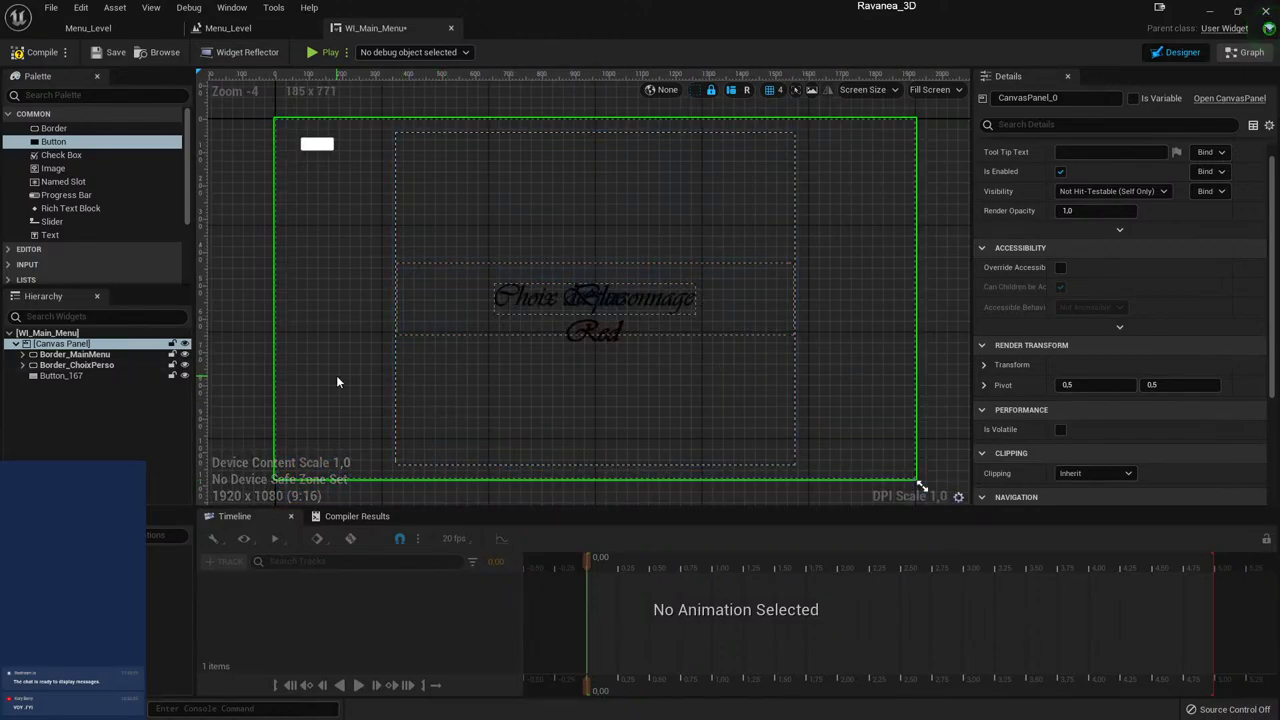
pyautogui.click(305, 147)
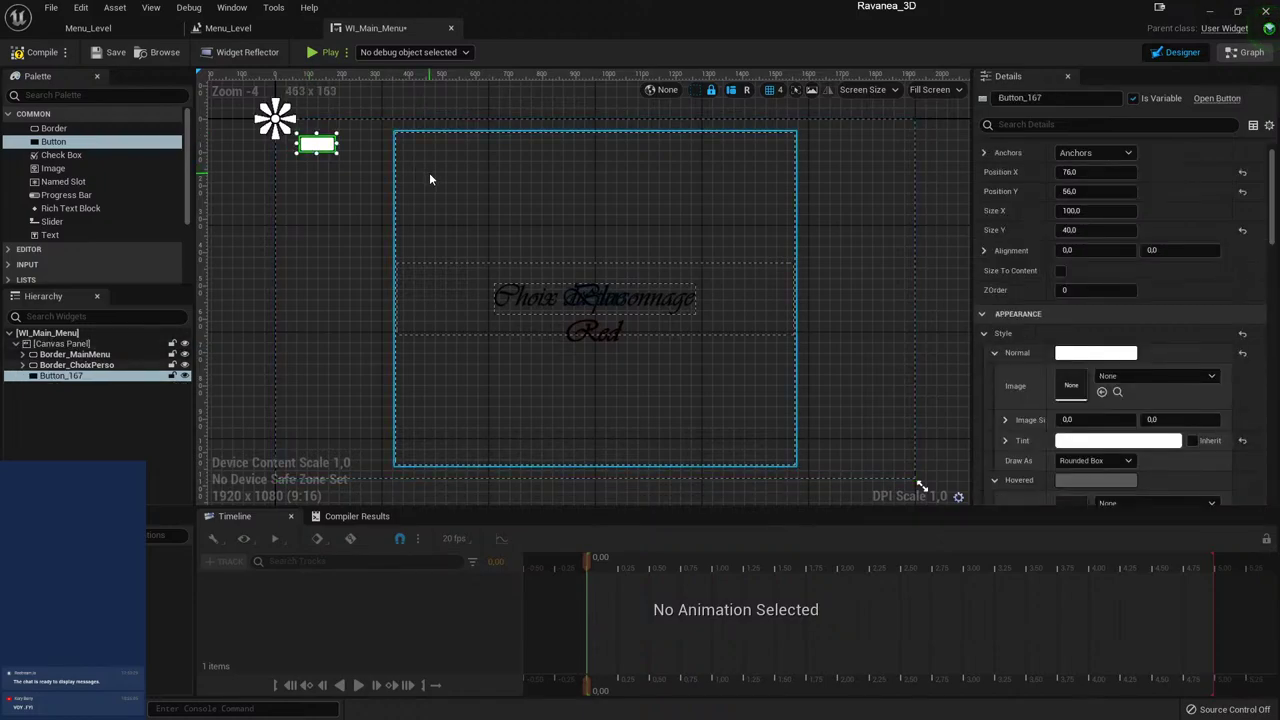
pyautogui.press('Delete')
# - Add a white Border near the canvas's top-left, give it width 300, and nudge it into place
pyautogui.moveTo(54, 128)
pyautogui.mouseDown()
pyautogui.moveTo(342, 170)
pyautogui.moveTo(276, 119)
pyautogui.mouseUp()
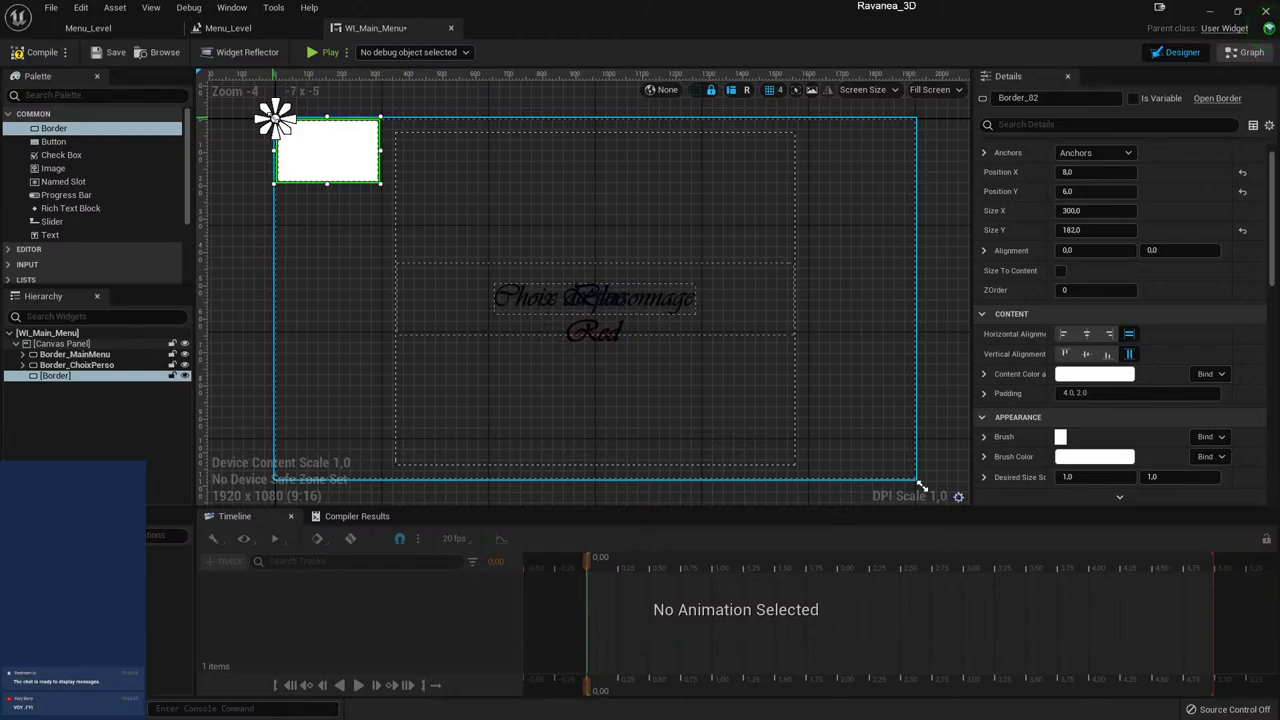
pyautogui.click(400, 235)
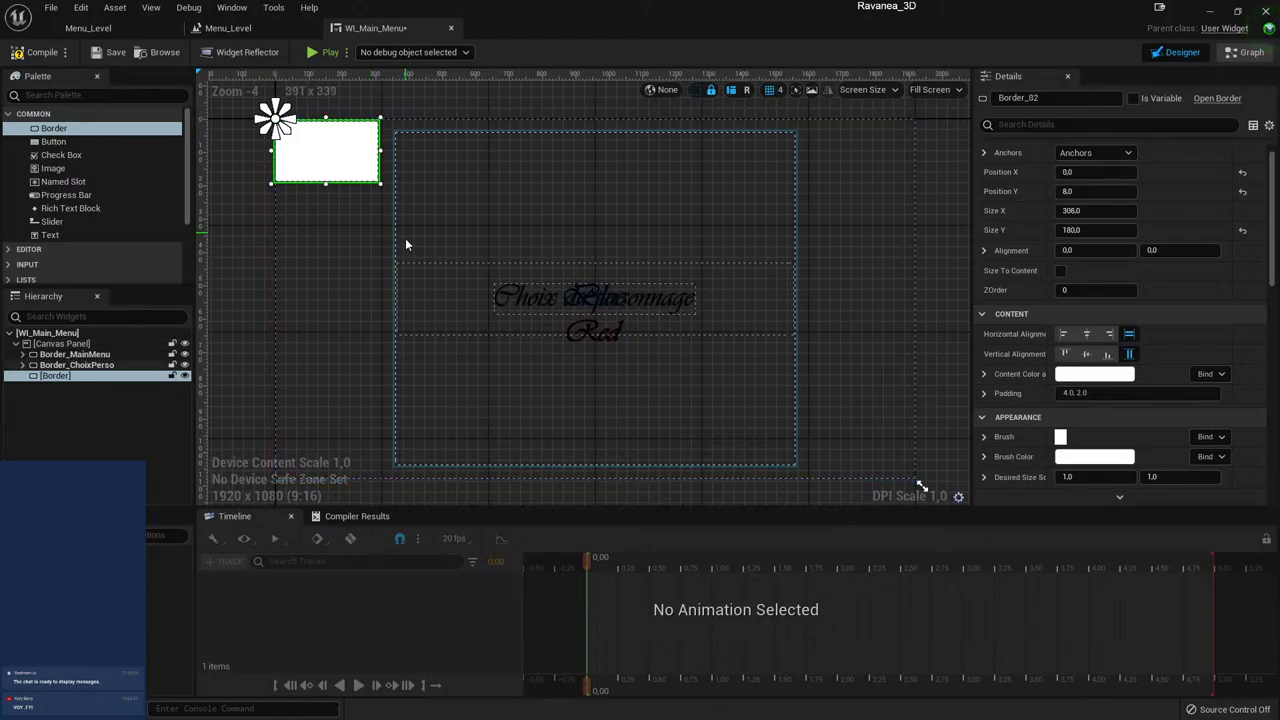
pyautogui.click(346, 169)
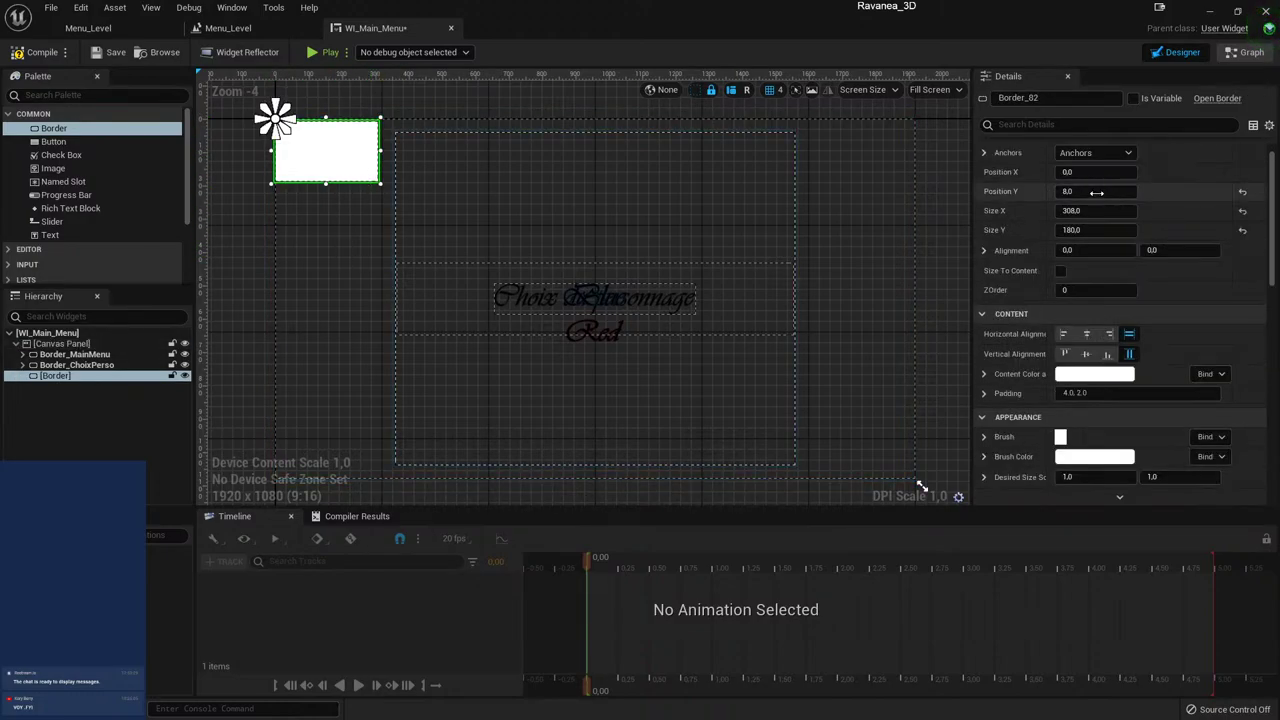
pyautogui.click(1100, 211)
pyautogui.write('300')
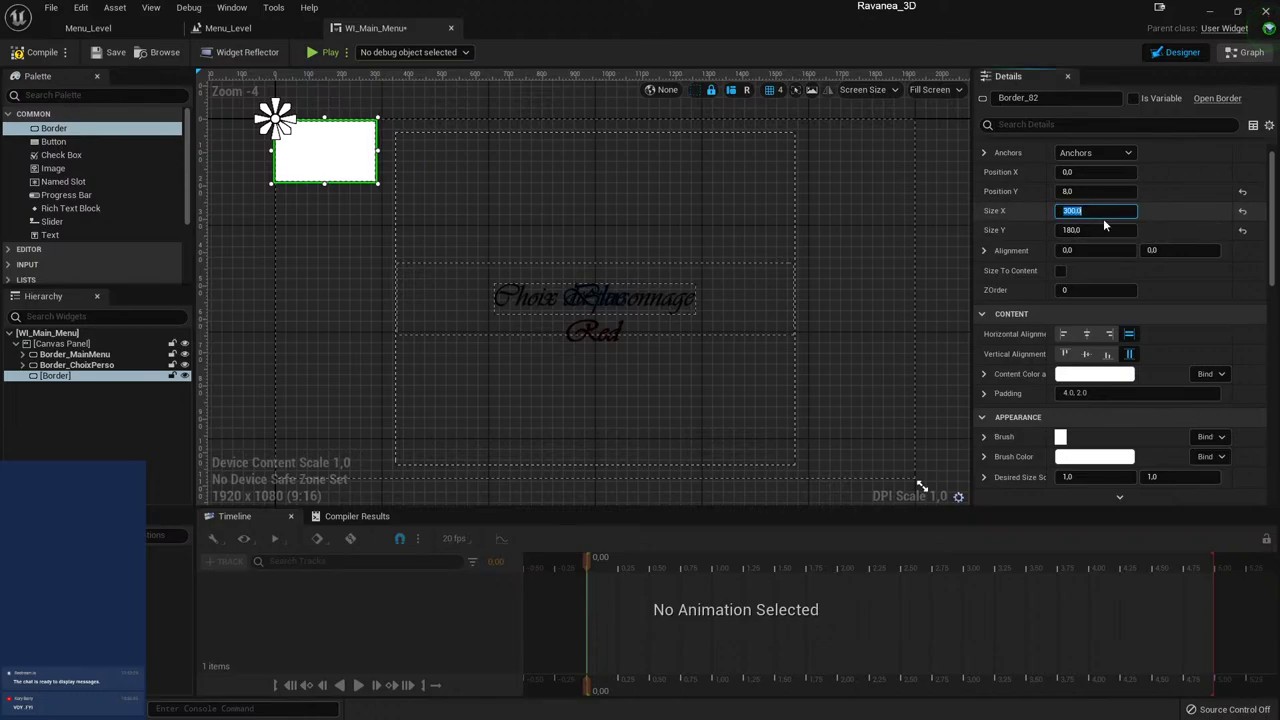
pyautogui.moveTo(303, 161); pyautogui.dragTo(315, 173)
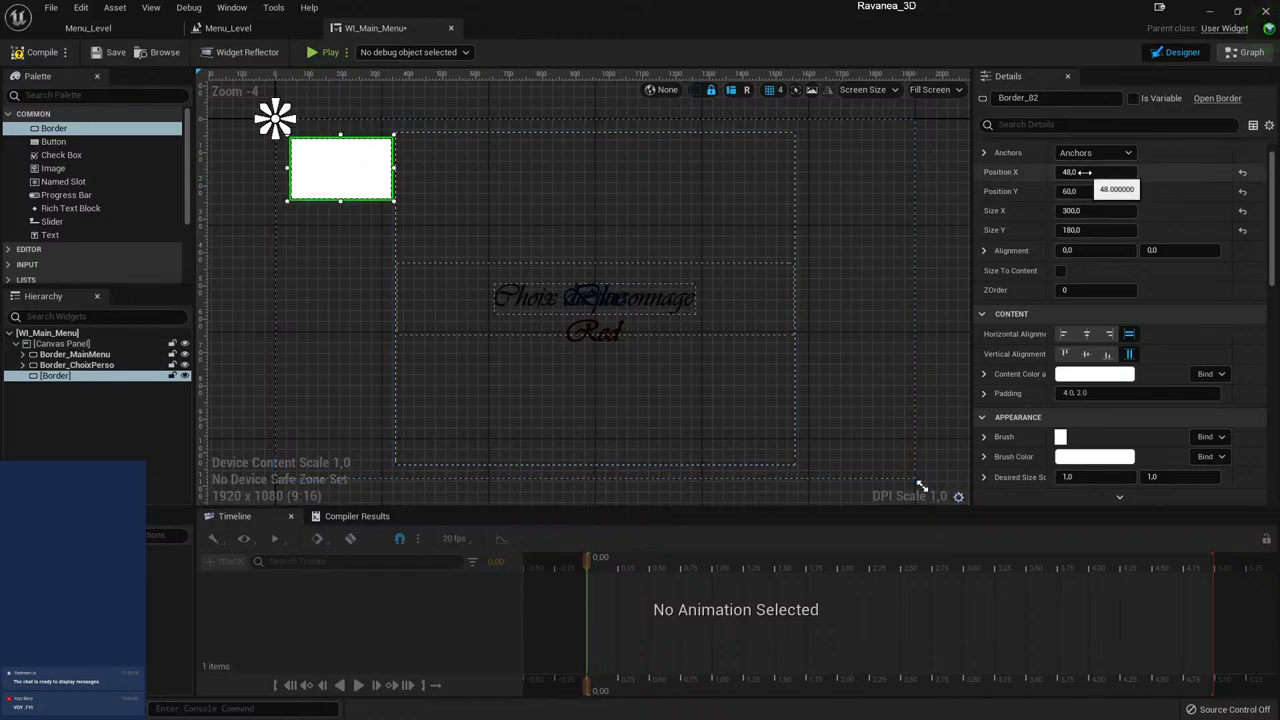
pyautogui.moveTo(354, 163); pyautogui.dragTo(350, 166)
# - Reselect the white border and set its Position X to 30
pyautogui.click(520, 160)
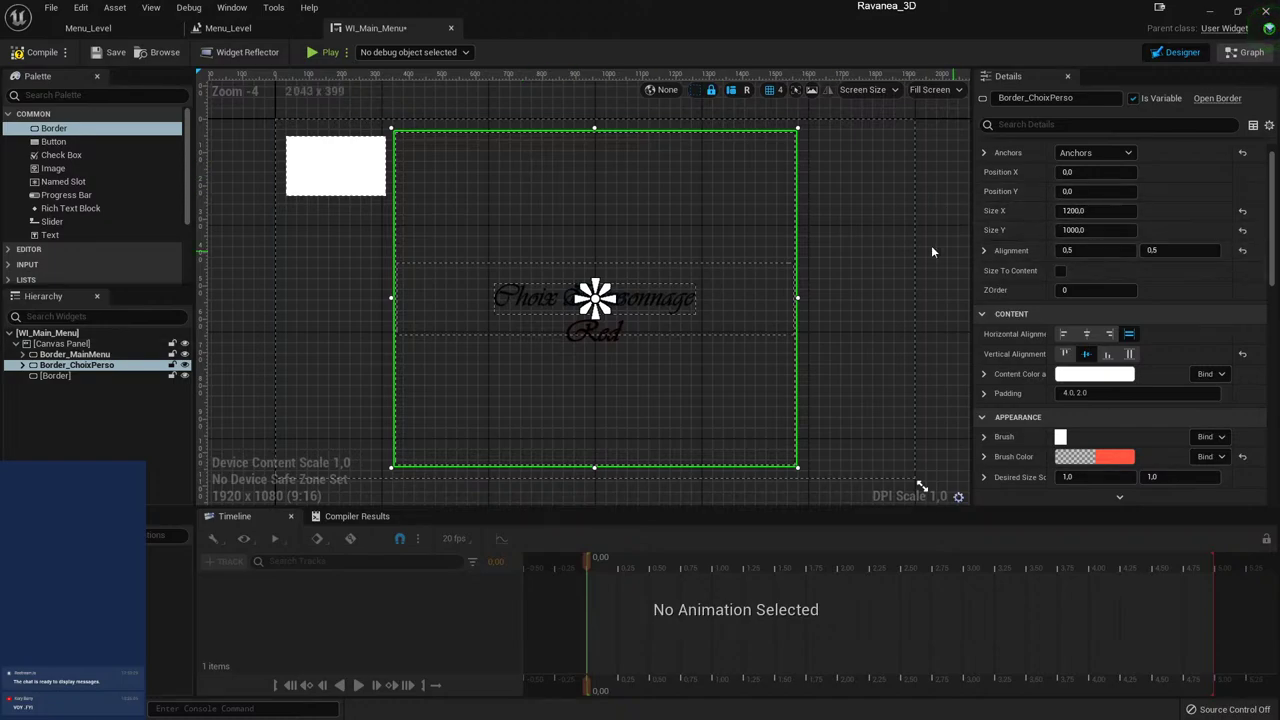
pyautogui.click(334, 177)
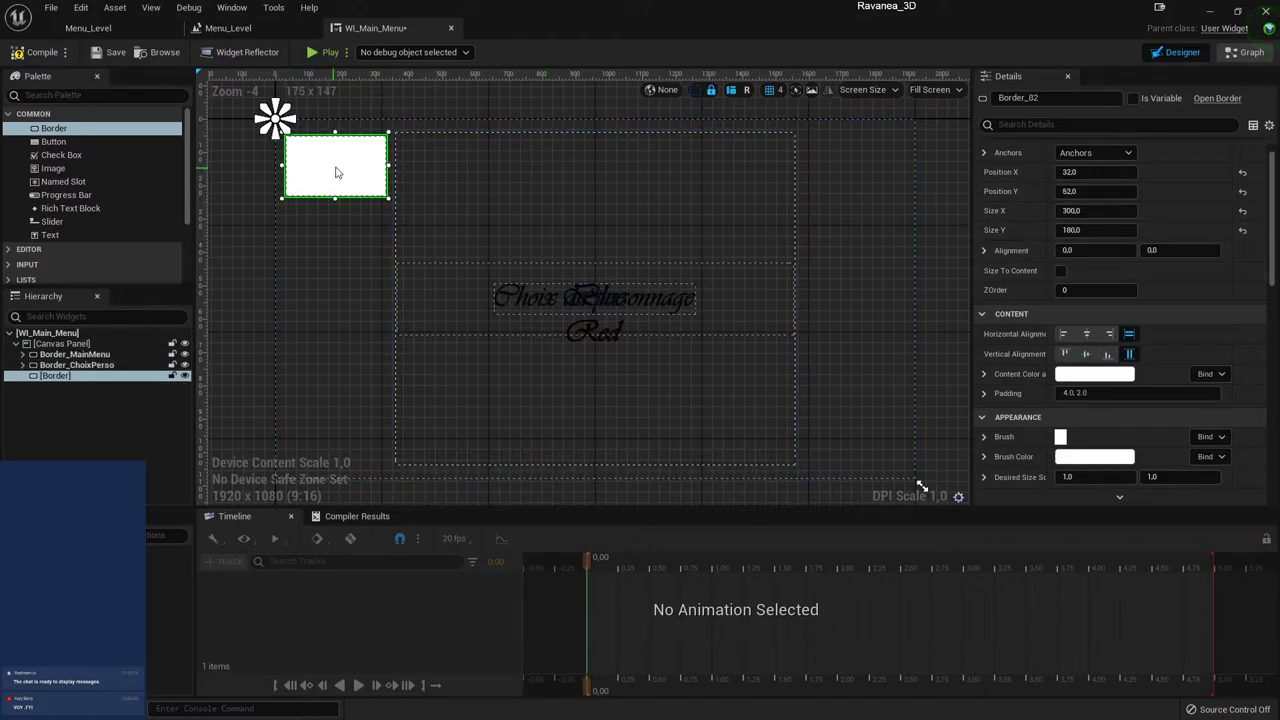
pyautogui.scroll(3, 377, 147)
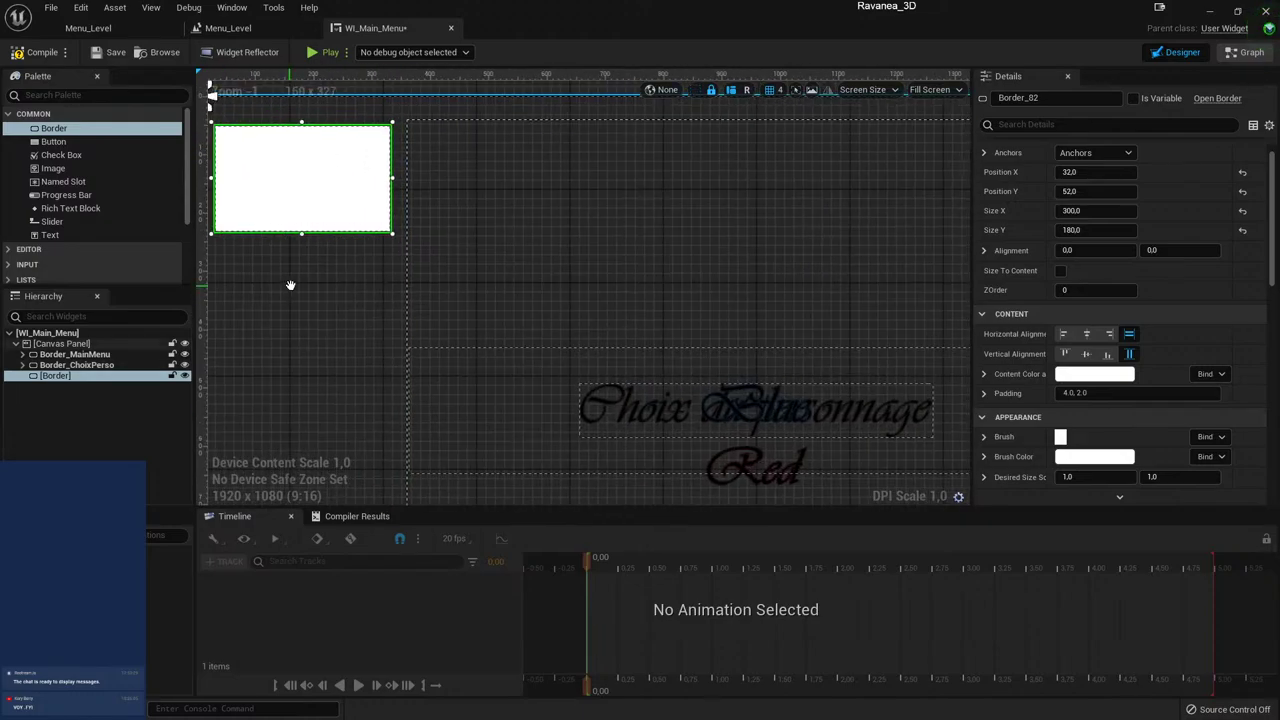
pyautogui.moveTo(288, 283); pyautogui.dragTo(374, 283, button='right')
pyautogui.click(374, 285)
pyautogui.click(360, 230)
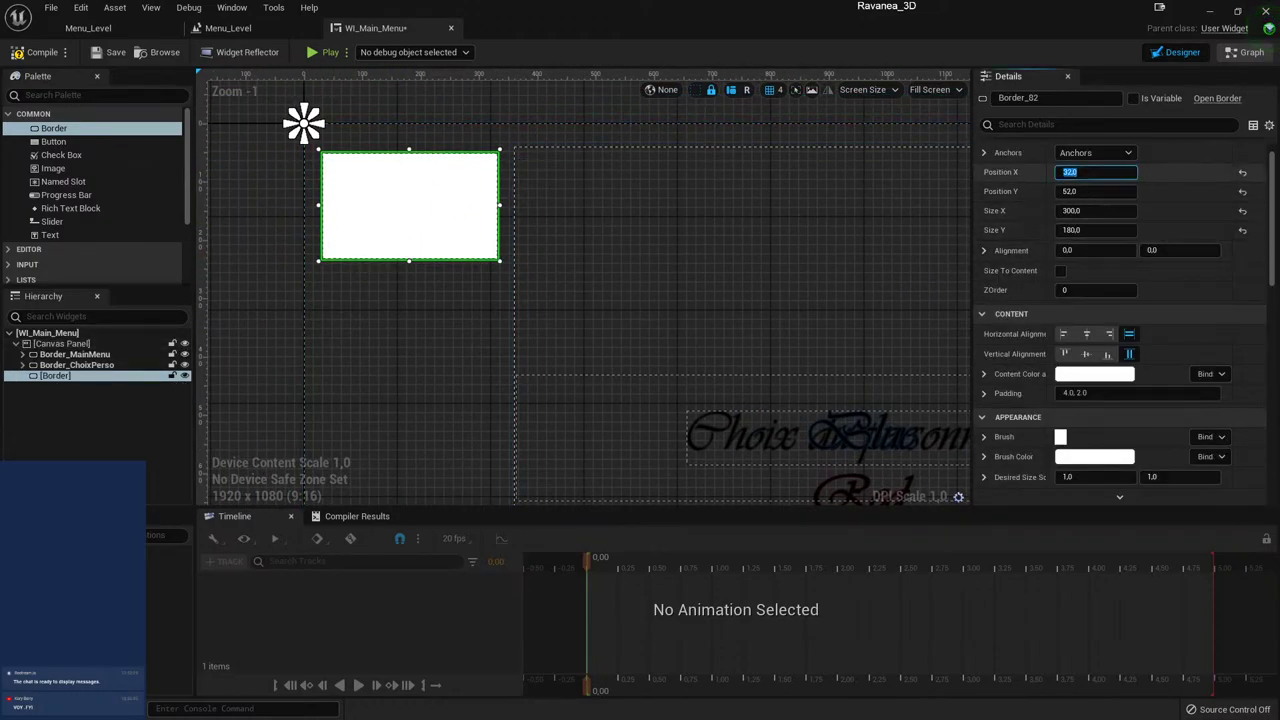
pyautogui.click(1085, 172)
pyautogui.scroll(1, 1073, 192)
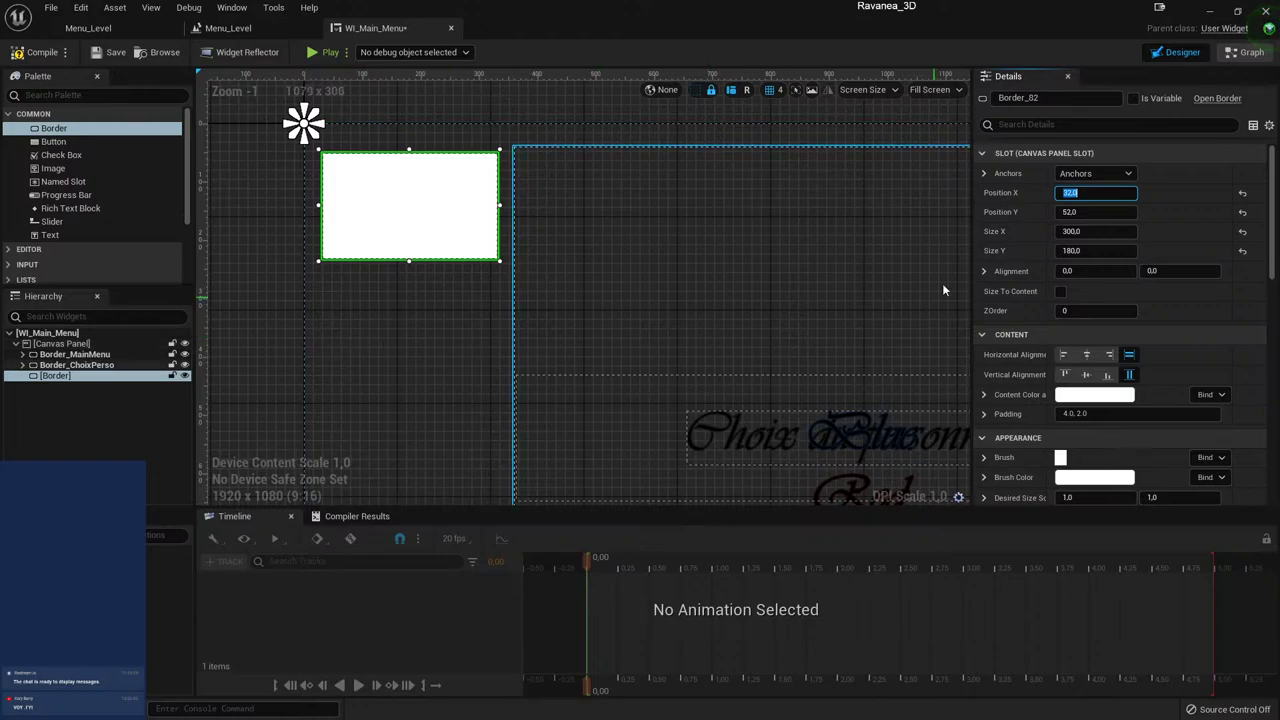
pyautogui.write('30')
pyautogui.press('Return')
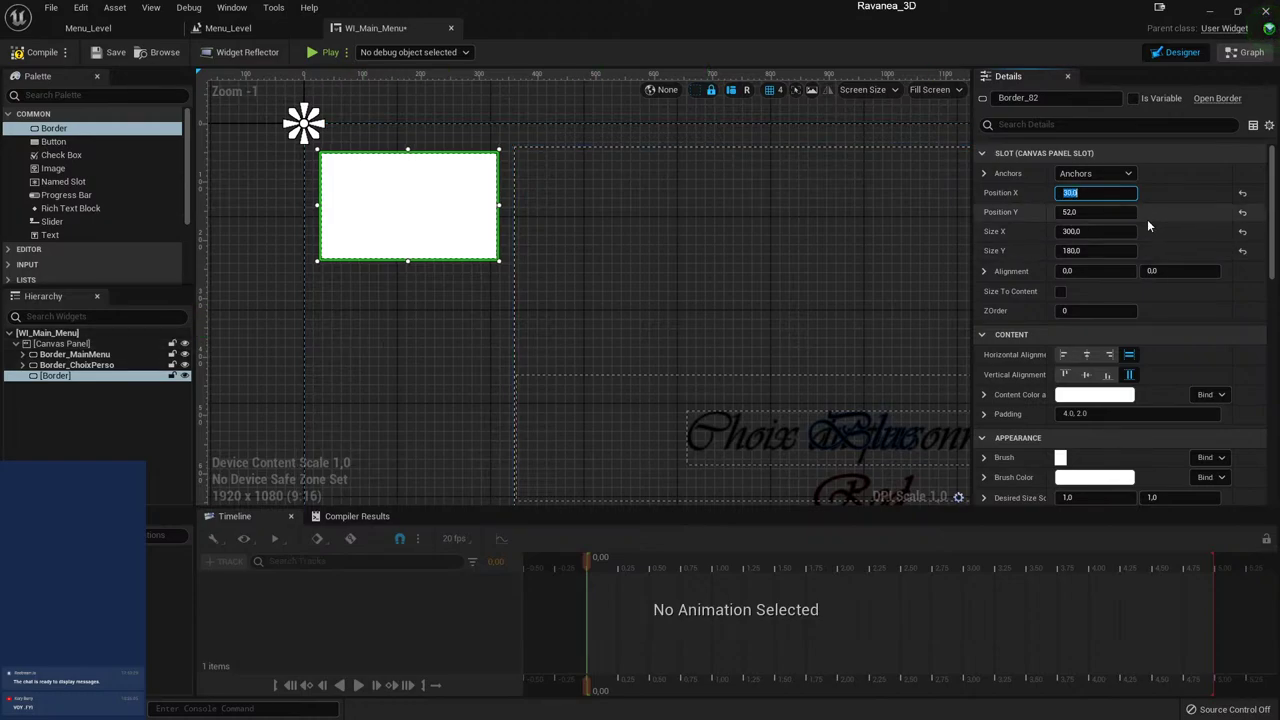
# - Set the border's Position Y to 48, correcting an initial 50
pyautogui.click(1100, 212)
pyautogui.write('50')
pyautogui.press('Return')
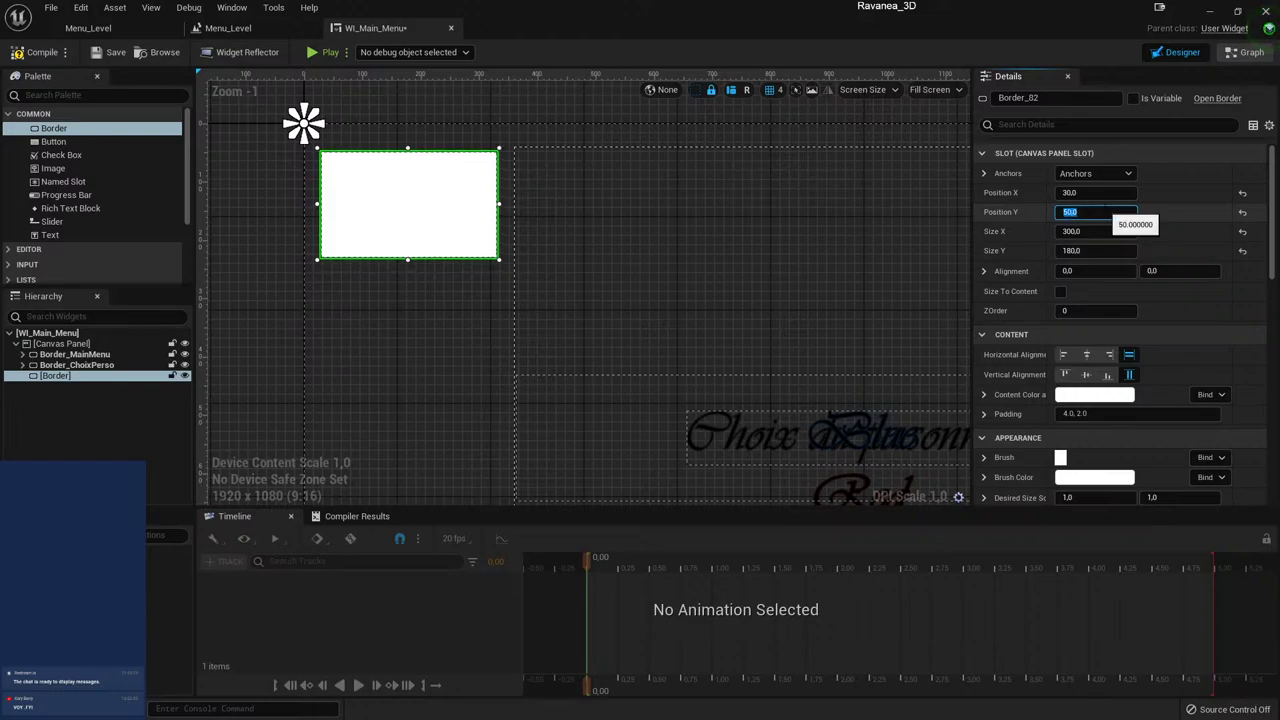
pyautogui.write('48')
pyautogui.press('Return')
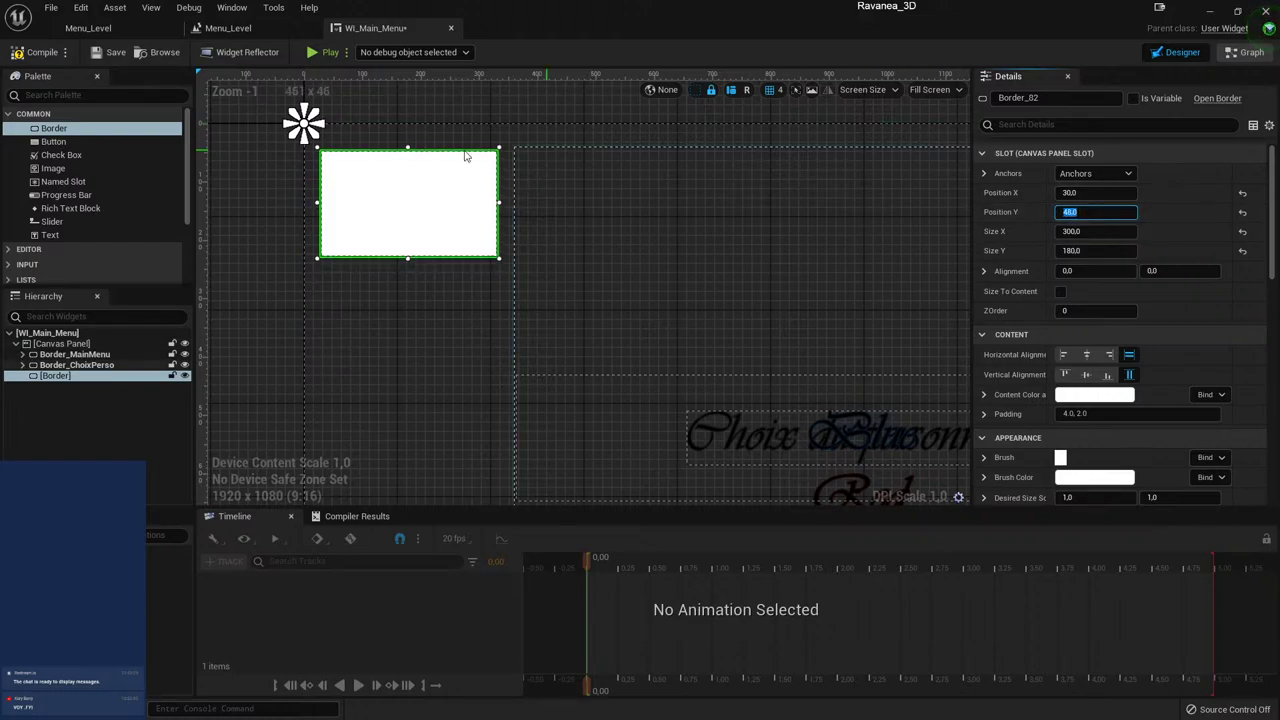
# - Re-enter Position Y as 48 after briefly trying 0, keeping the border at 30, 48
pyautogui.click(272, 192)
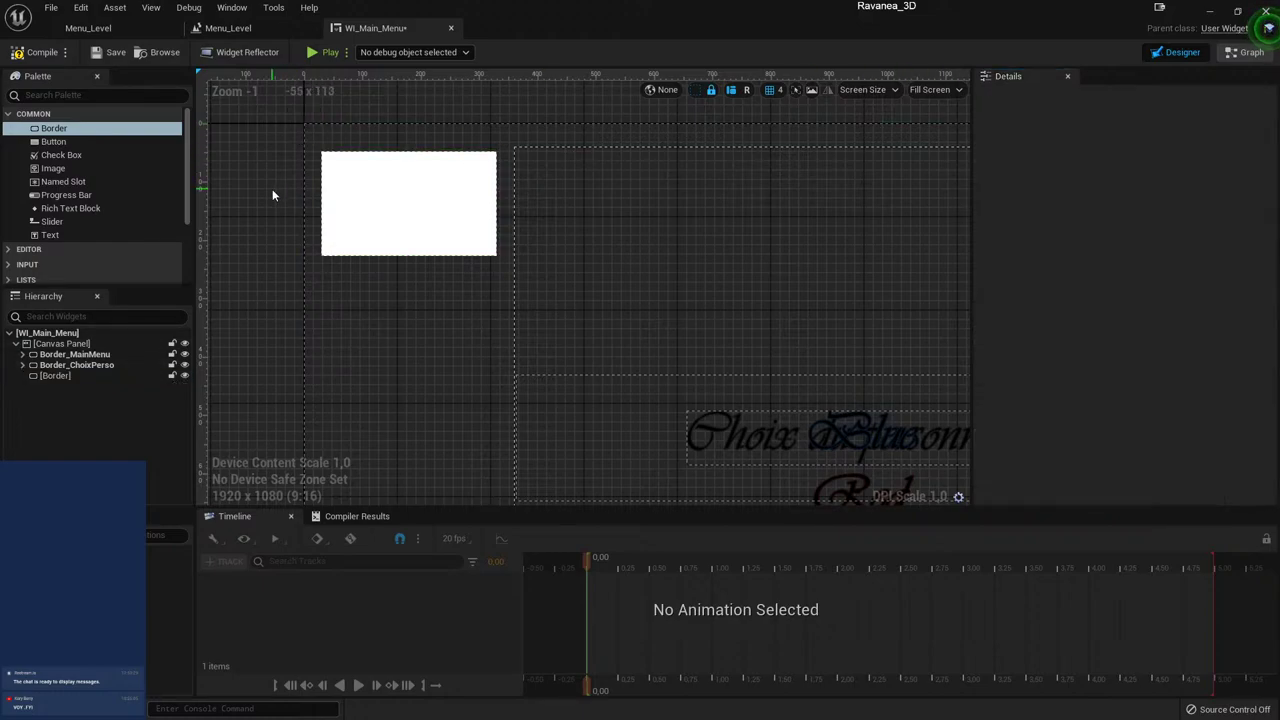
pyautogui.click(428, 234)
pyautogui.click(1093, 213)
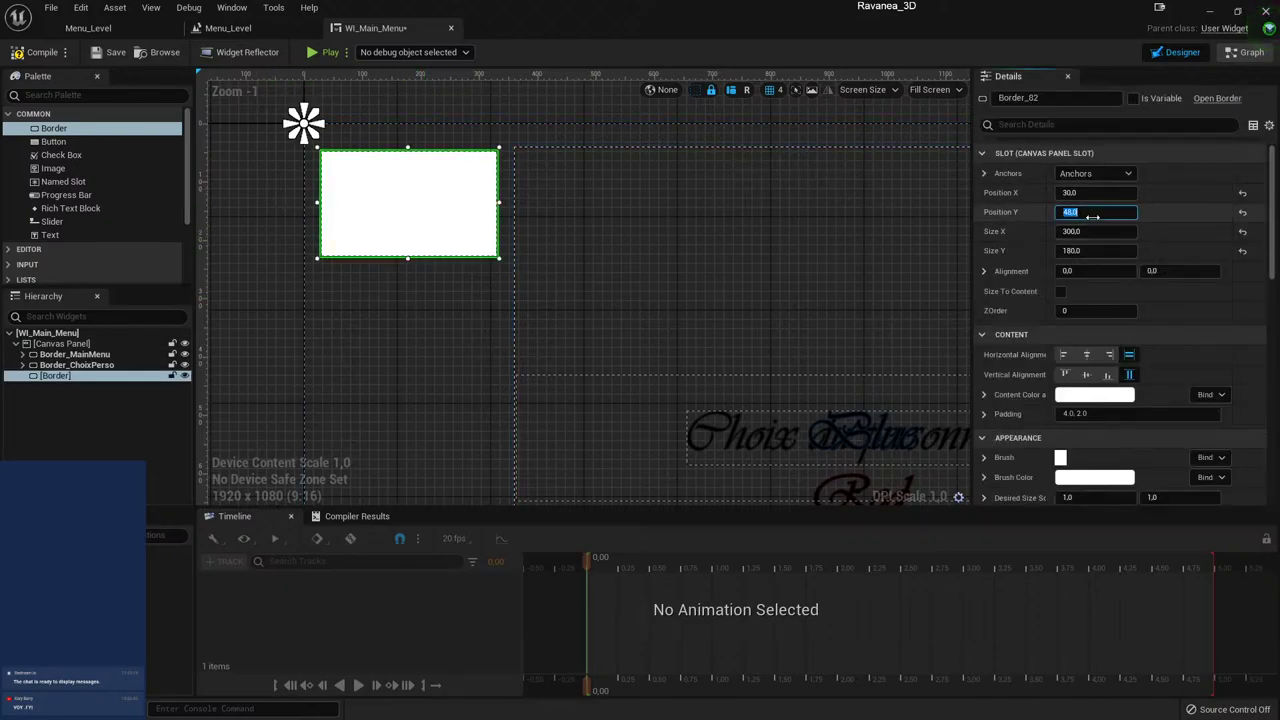
pyautogui.write('0')
pyautogui.press('Return')
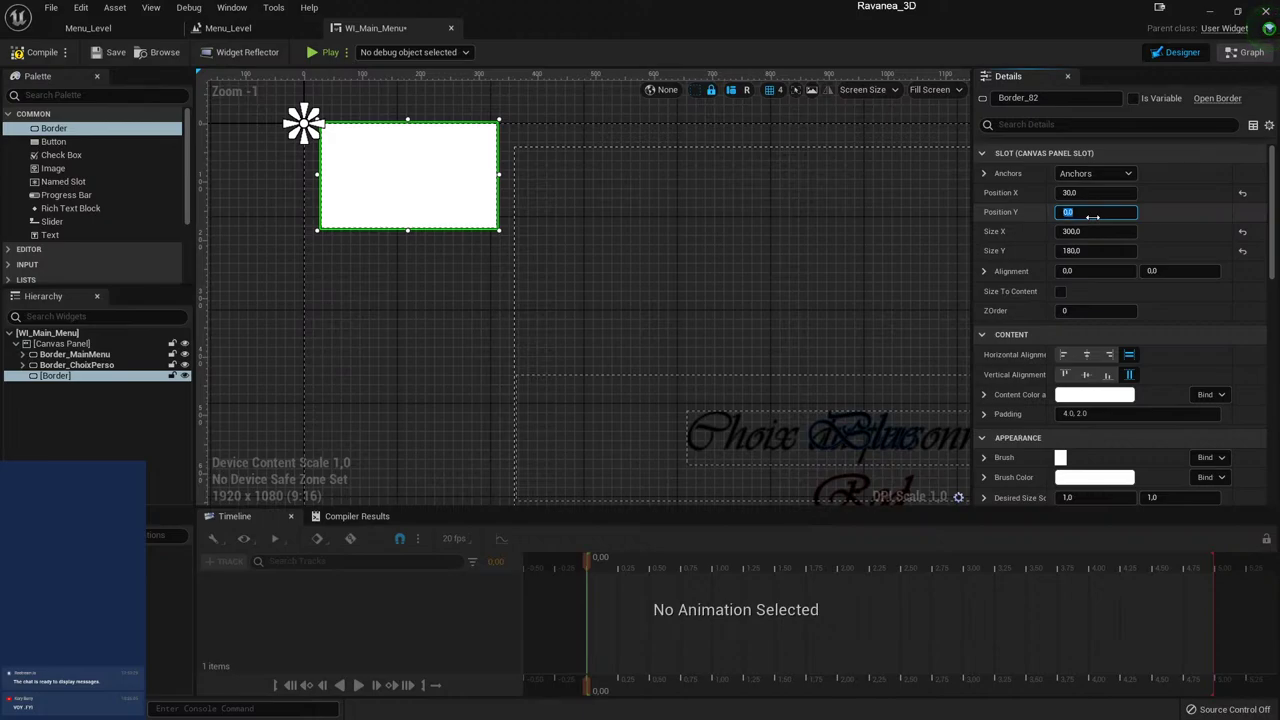
pyautogui.press('Return')
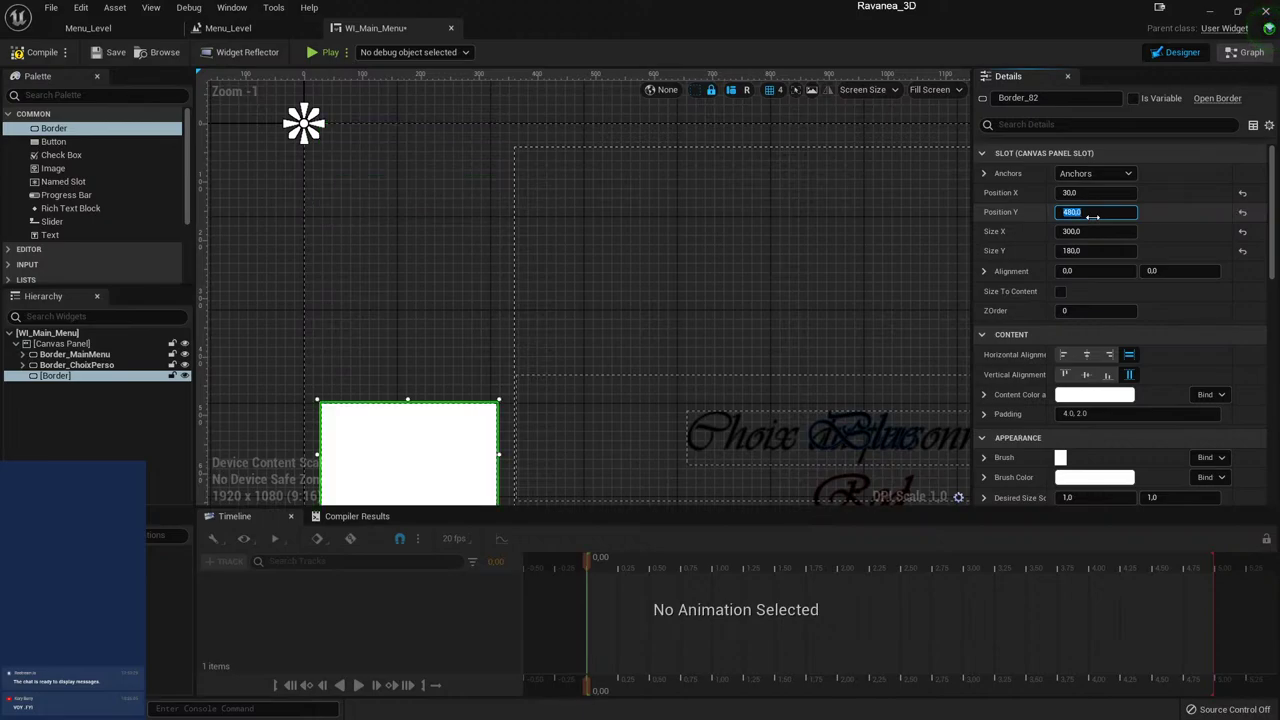
pyautogui.write('48')
pyautogui.press('Return')
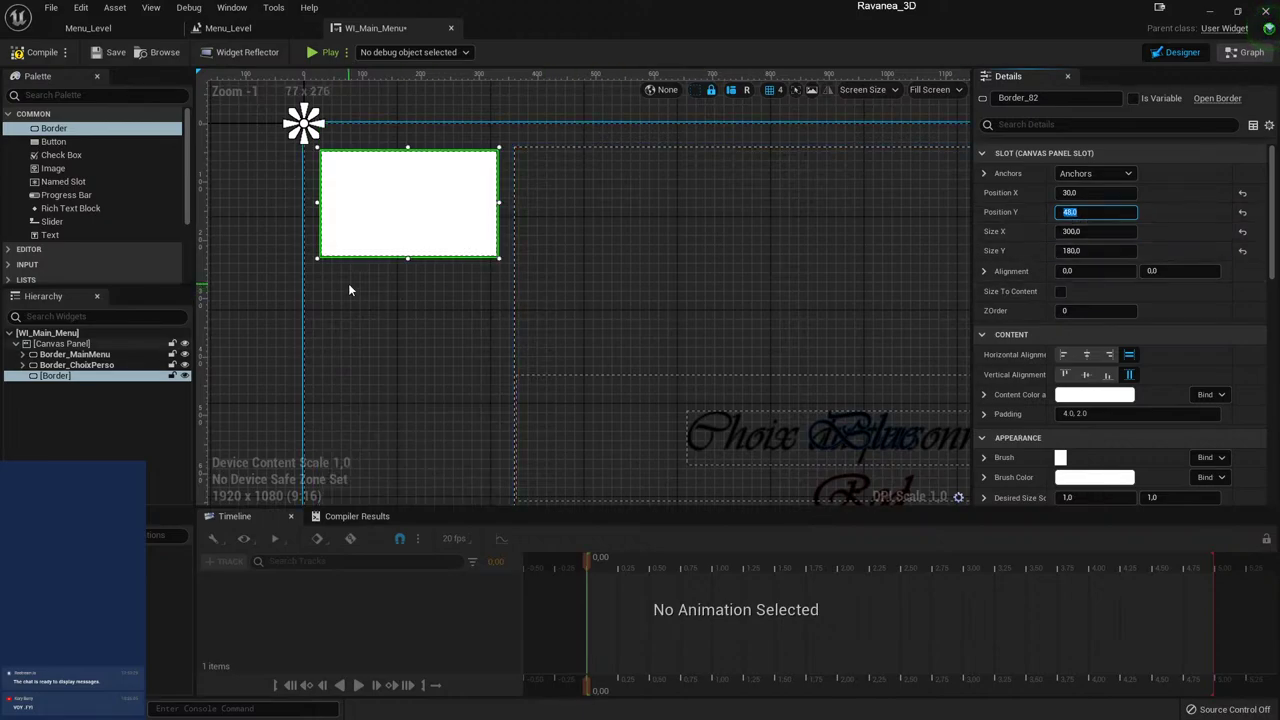
pyautogui.click(278, 297)
pyautogui.scroll(-4, 737, 402)
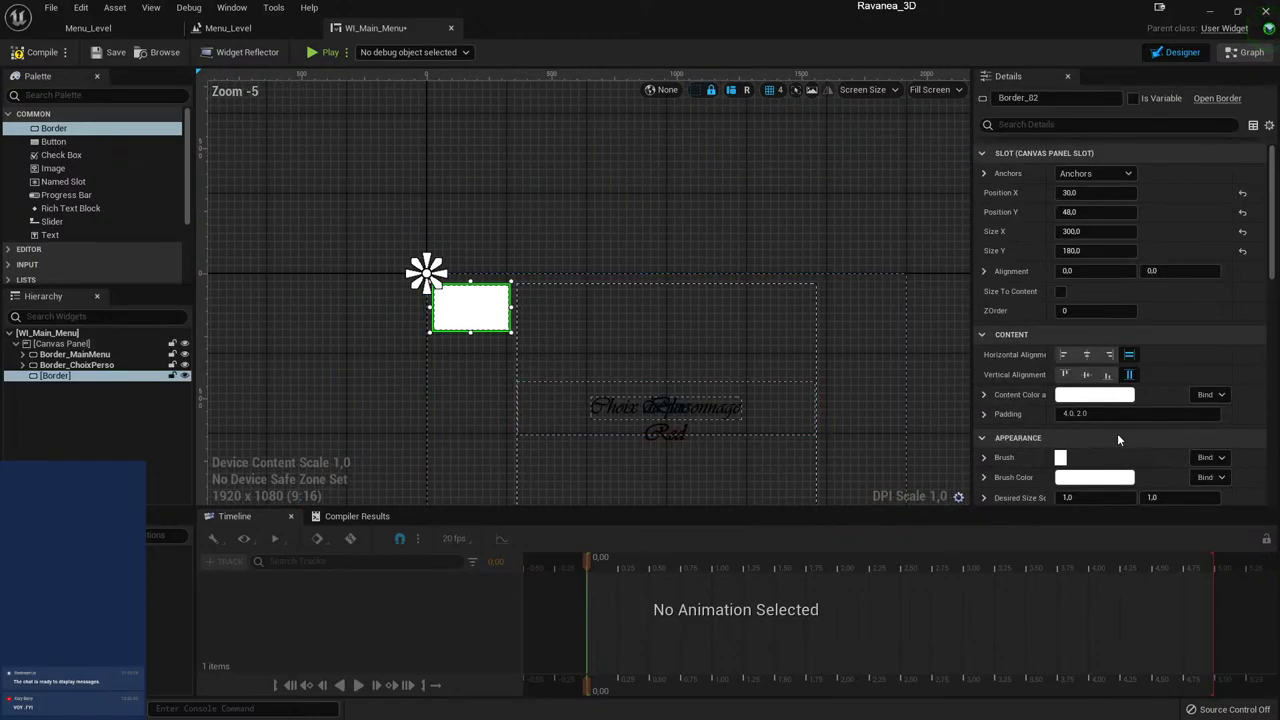
# - Make the new border's brush colour fully transparent
pyautogui.click(1088, 479)
pyautogui.moveTo(905, 670); pyautogui.dragTo(815, 670)
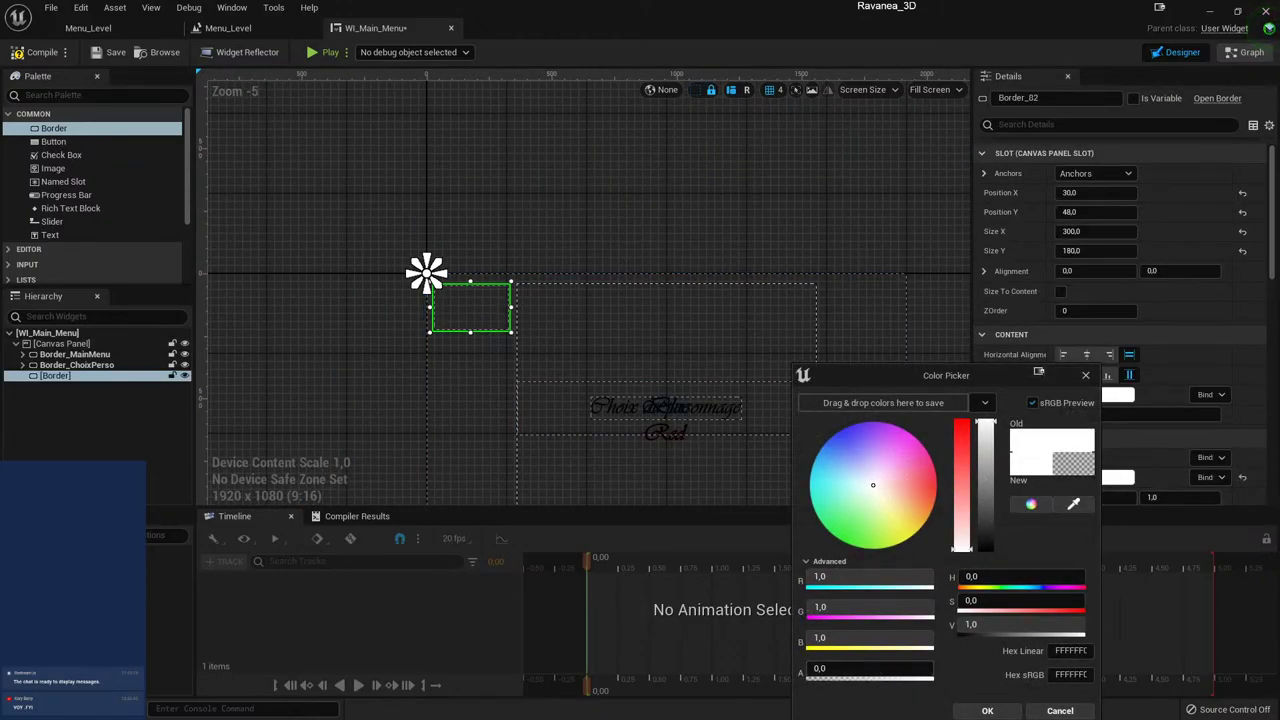
pyautogui.click(990, 710)
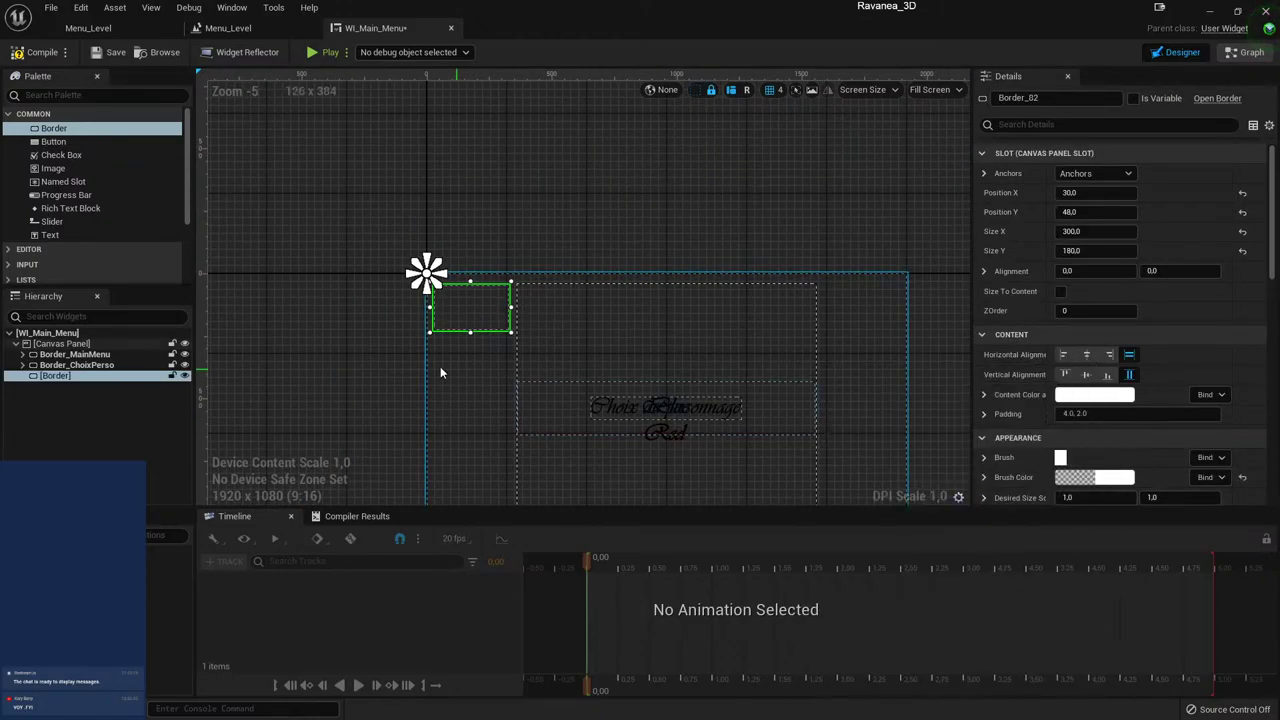
# - Rename the new border widget to Border_Return in the Hierarchy
pyautogui.moveTo(300, 374); pyautogui.dragTo(333, 395, button='right')
pyautogui.click(62, 378)
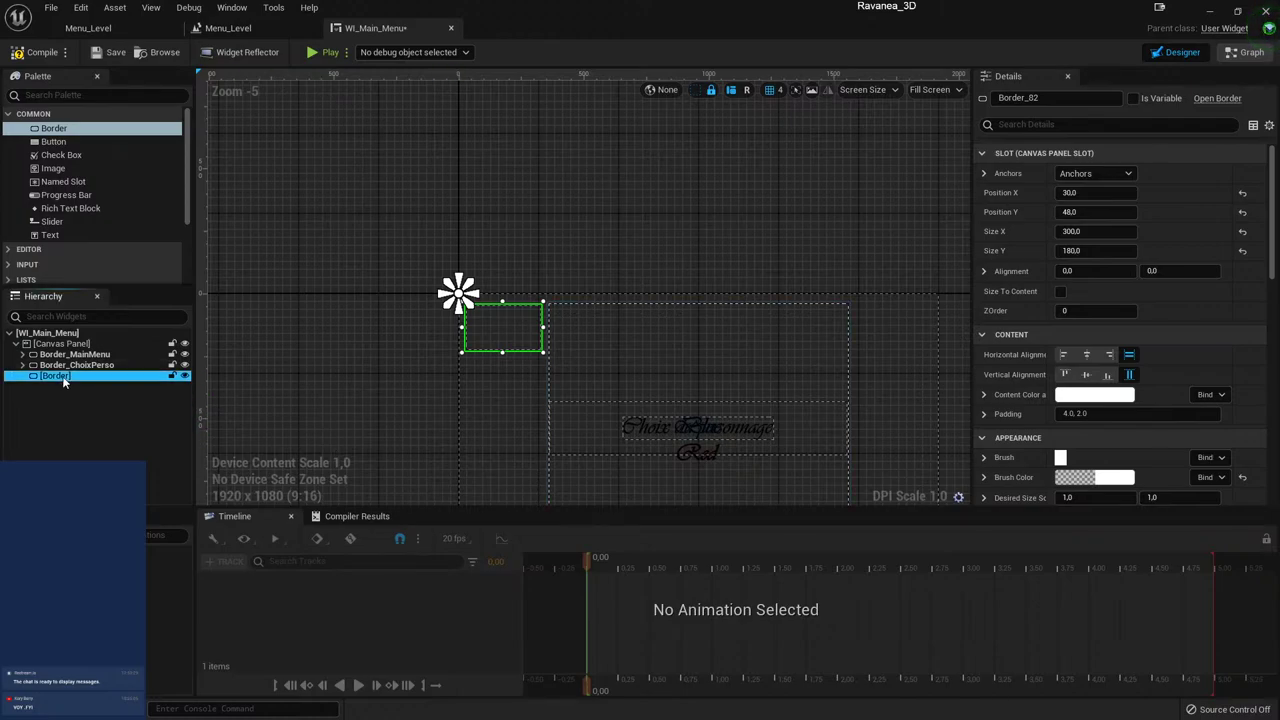
pyautogui.press('F2')
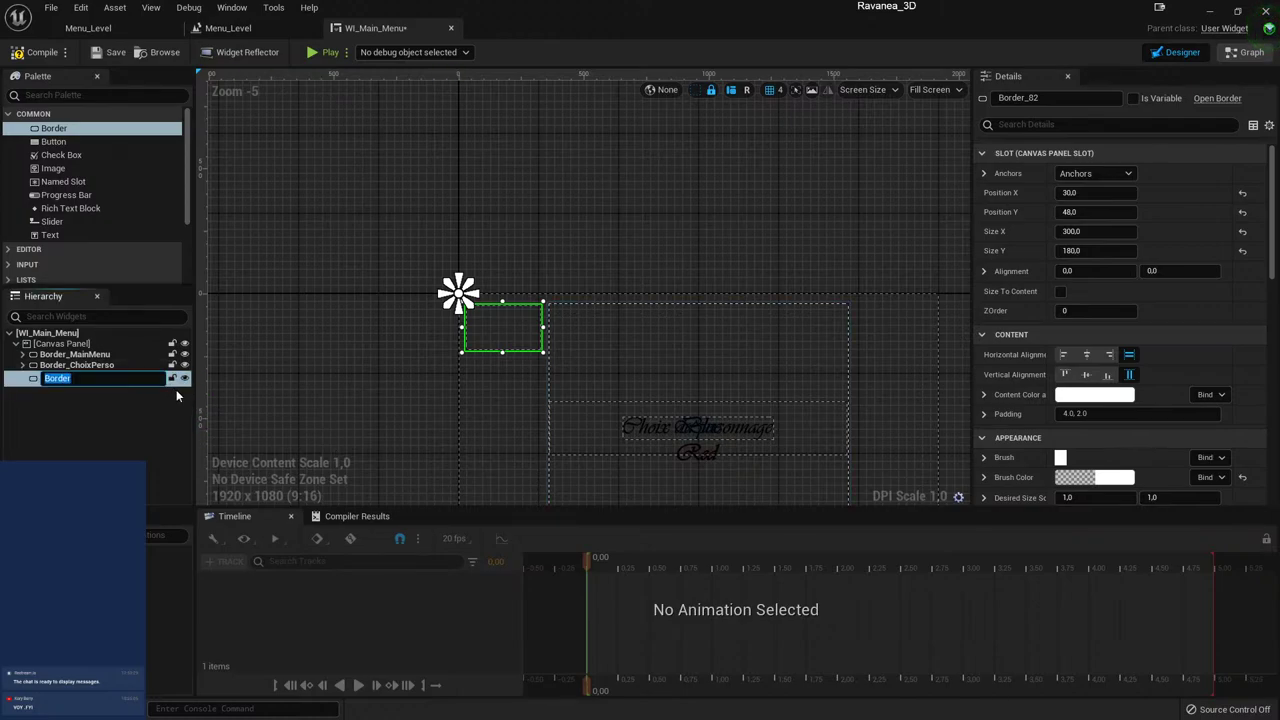
pyautogui.write('_')
pyautogui.write('ret')
pyautogui.write('urn')
pyautogui.press('Return')
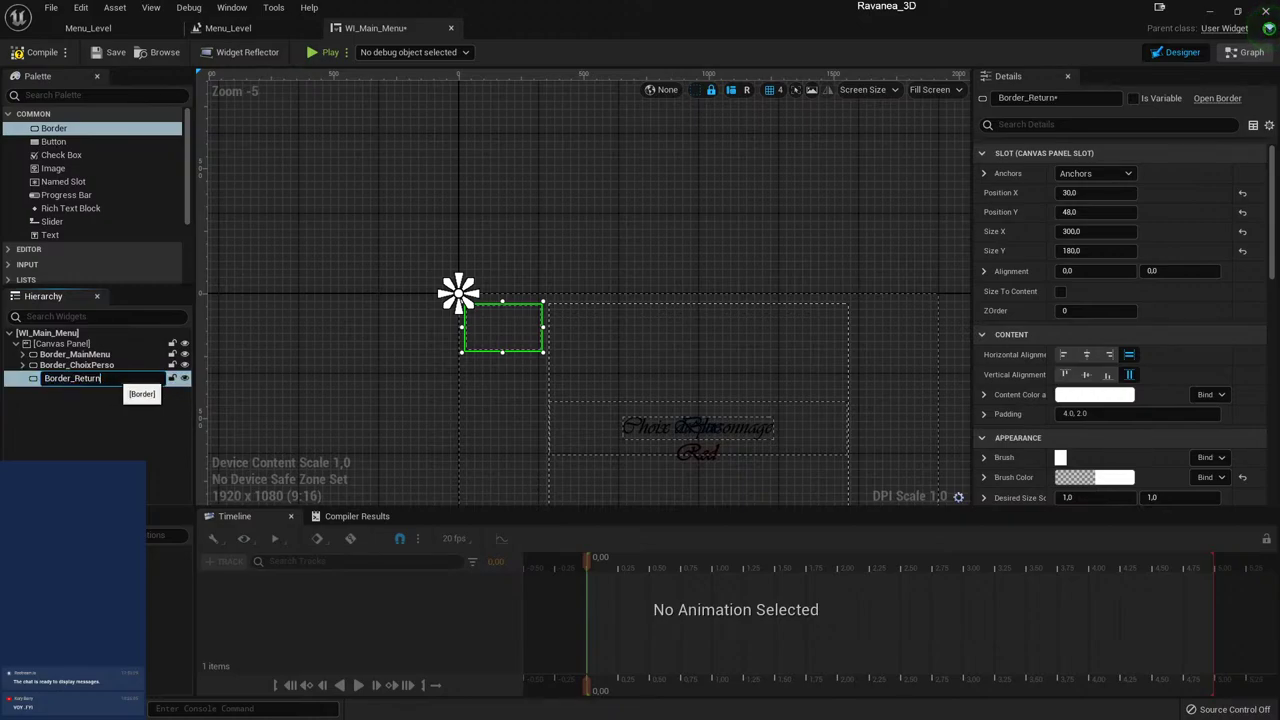
pyautogui.click(87, 416)
# - Drop a new button into Border_Return and rename it Button_Return
pyautogui.moveTo(53, 141)
pyautogui.mouseDown()
pyautogui.moveTo(154, 412)
pyautogui.moveTo(78, 375)
pyautogui.mouseUp()
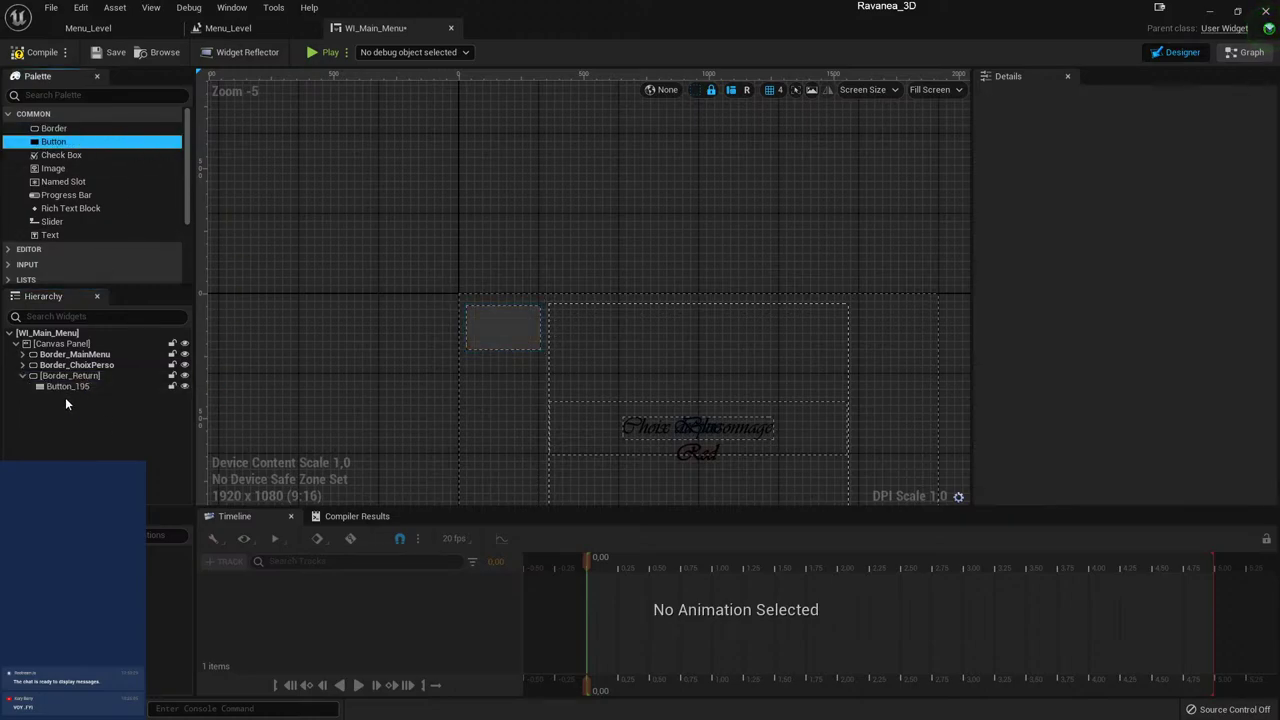
pyautogui.click(107, 376)
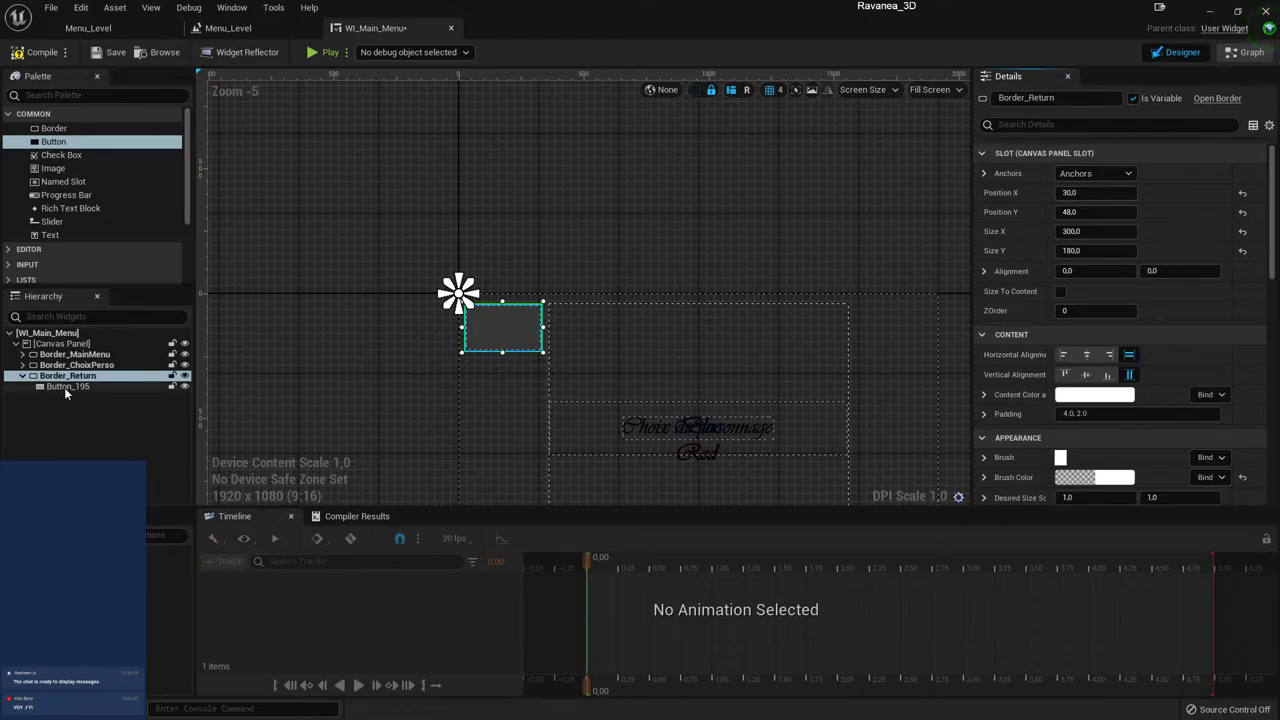
pyautogui.click(65, 387)
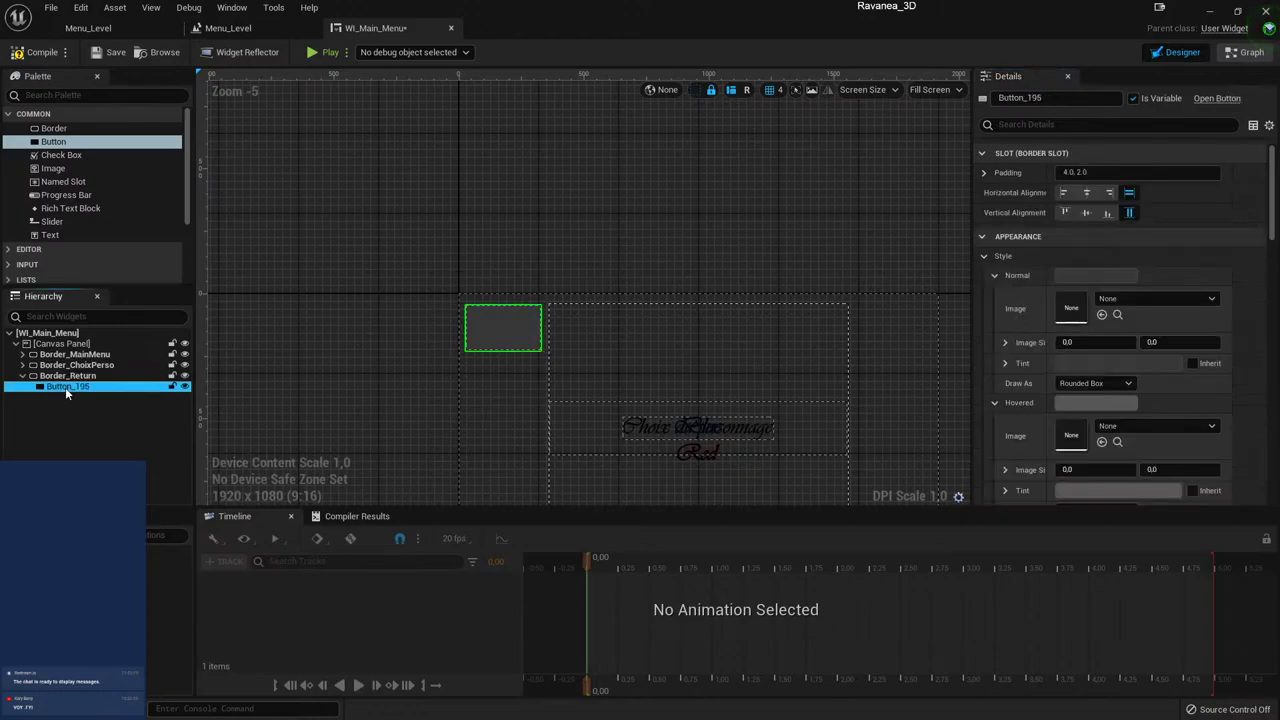
pyautogui.click(96, 389)
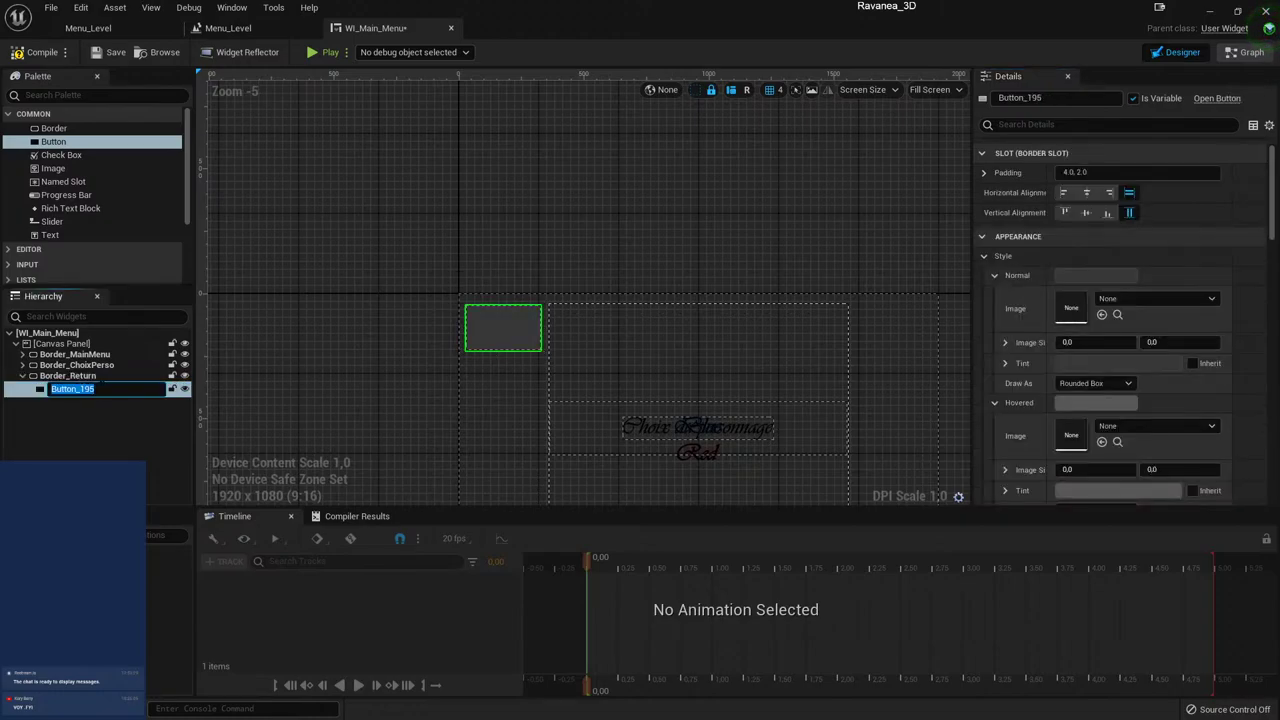
pyautogui.moveTo(95, 389); pyautogui.dragTo(80, 389)
pyautogui.write('Return')
pyautogui.press('Return')
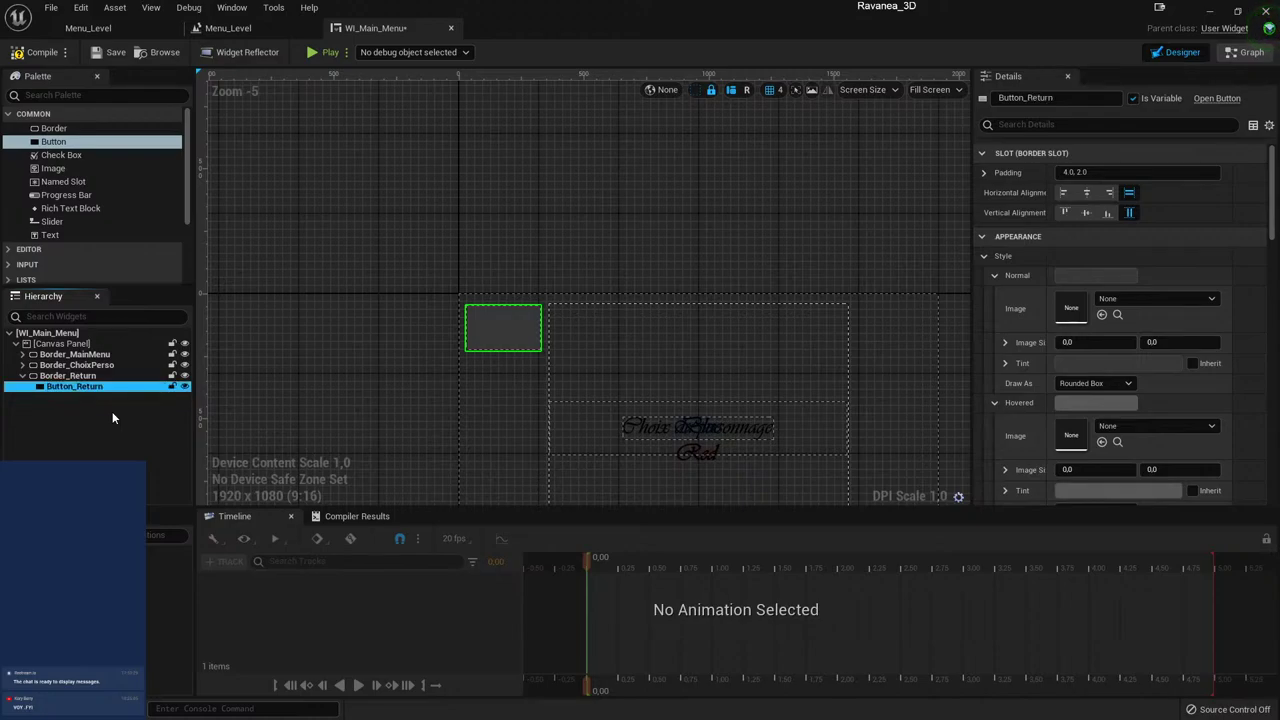
# - Set Button_Return's horizontal and vertical alignment to Center within its border
pyautogui.click(983, 257)
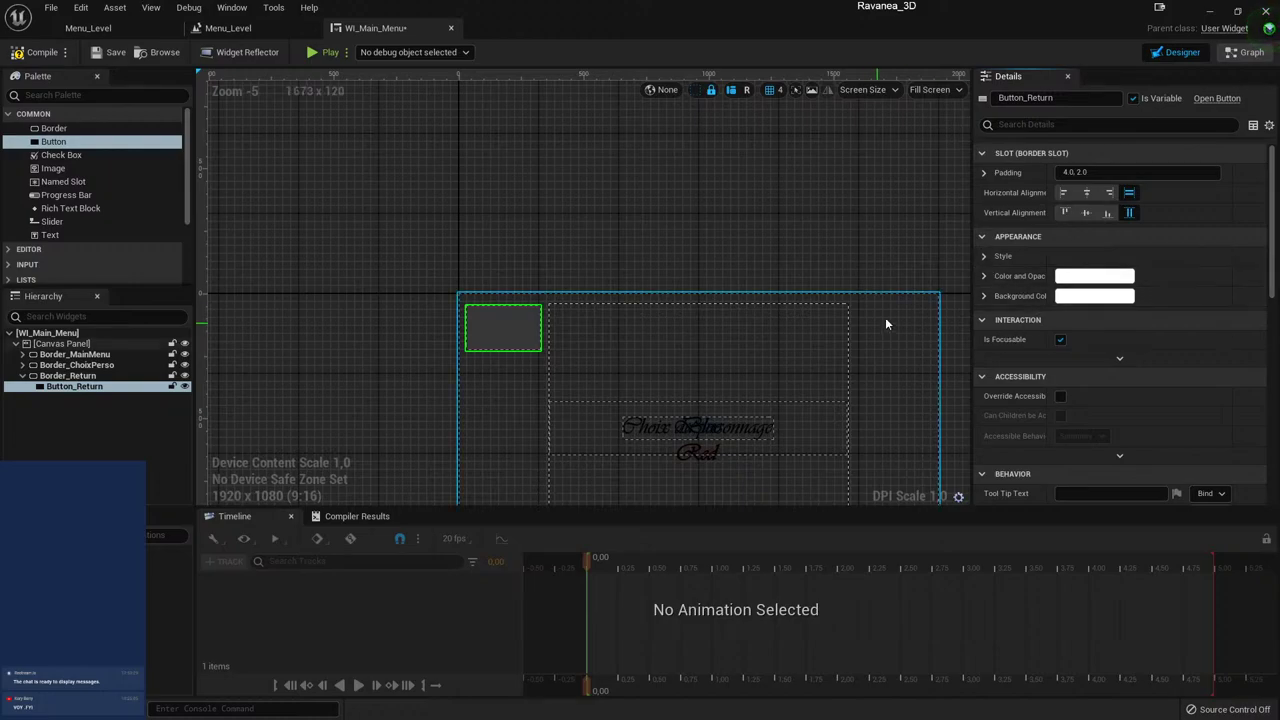
pyautogui.click(160, 376)
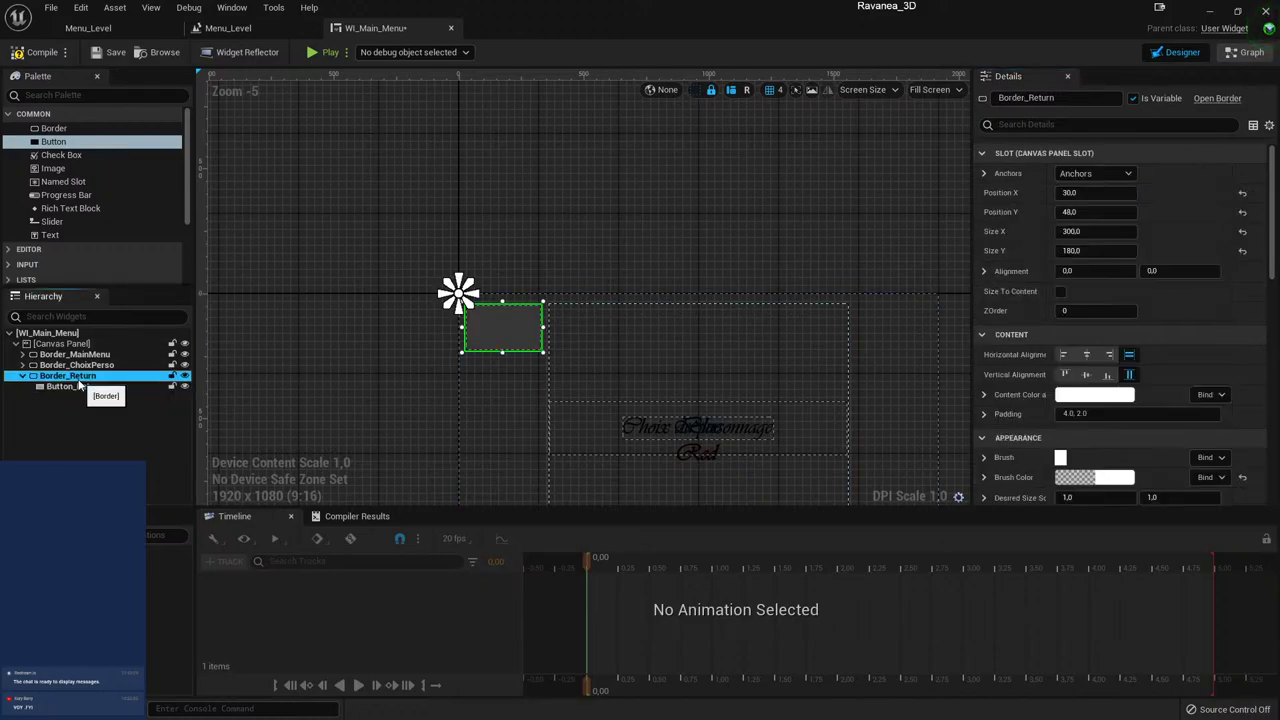
pyautogui.scroll(-2, 1090, 396)
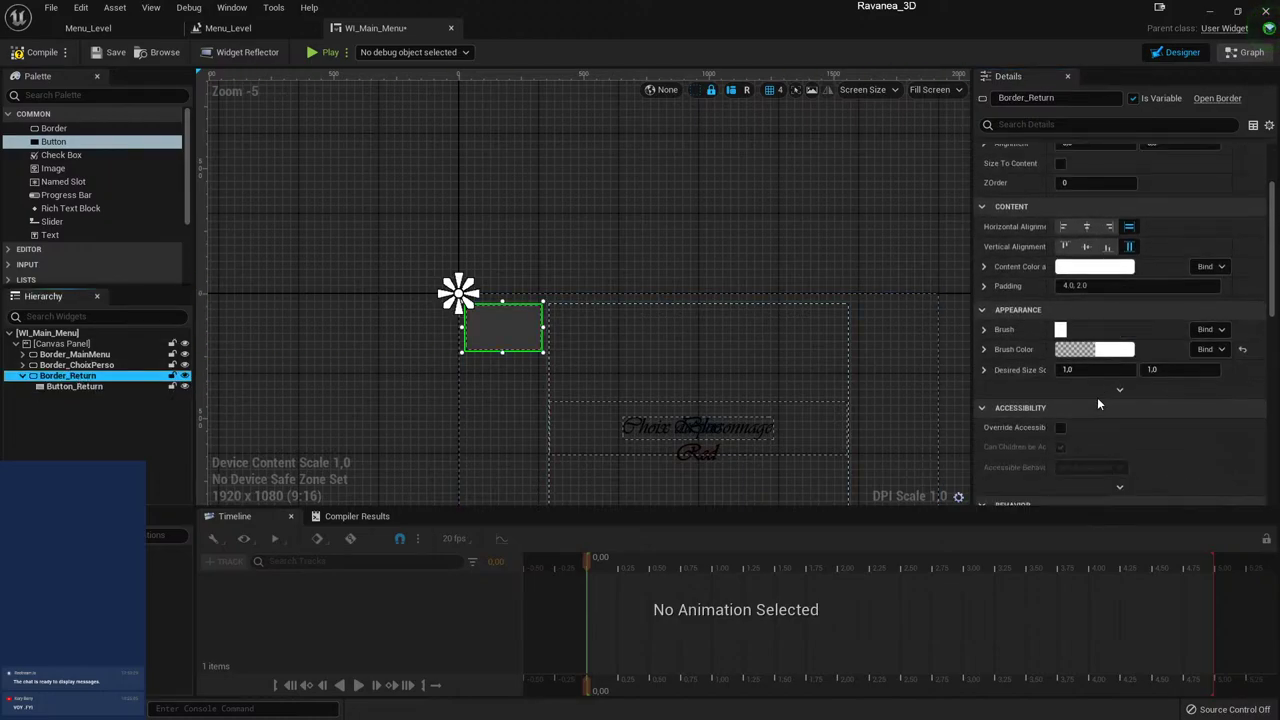
pyautogui.scroll(3, 594, 410)
pyautogui.click(98, 386)
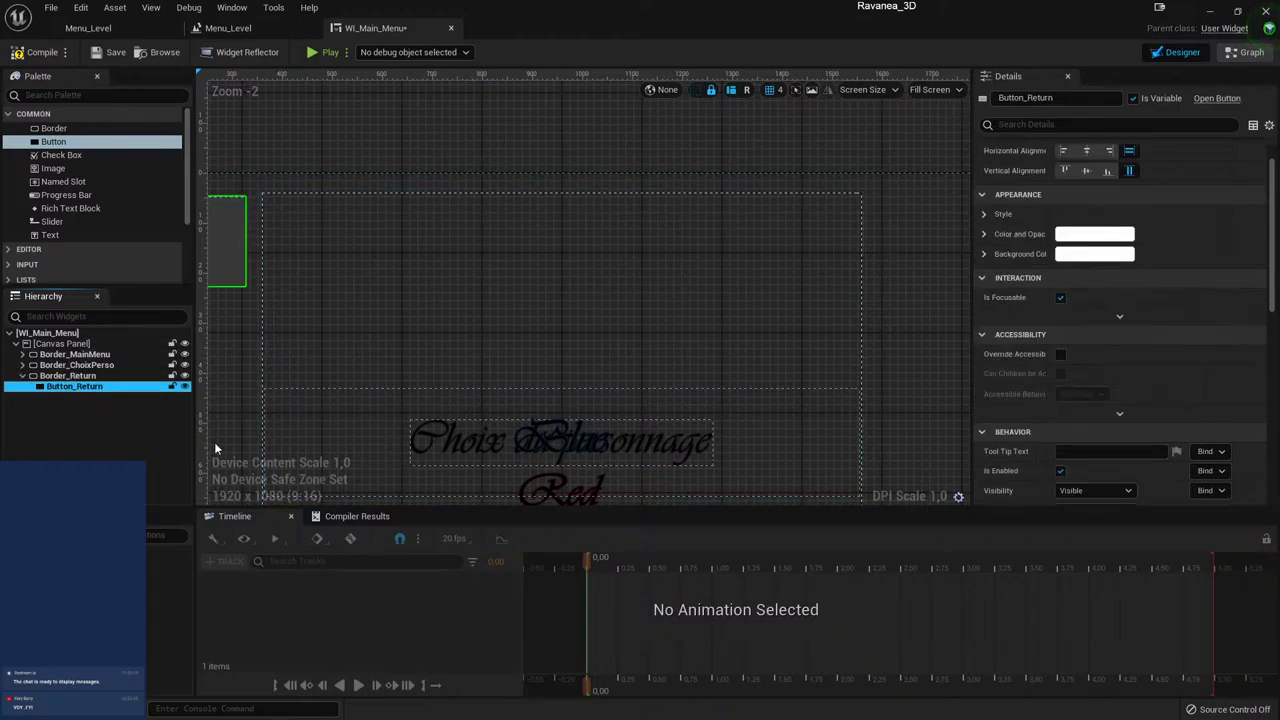
pyautogui.click(1087, 150)
pyautogui.click(1087, 170)
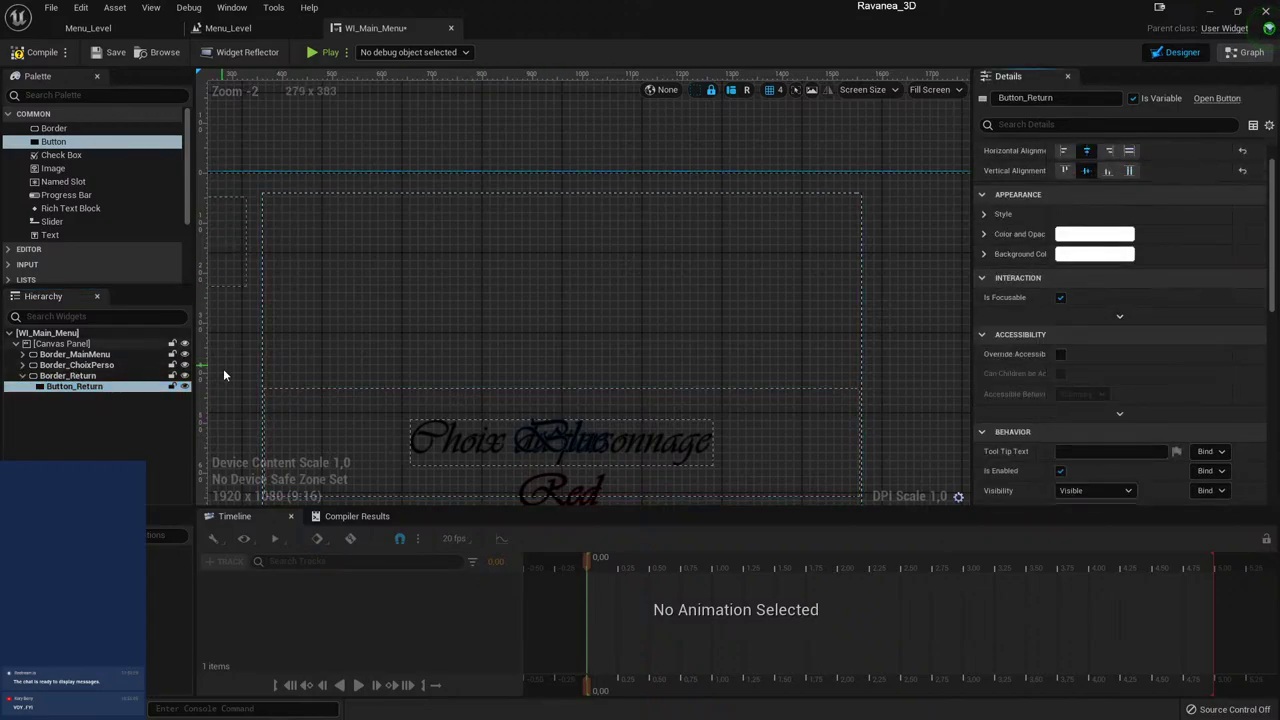
pyautogui.moveTo(238, 352); pyautogui.dragTo(466, 380, button='right')
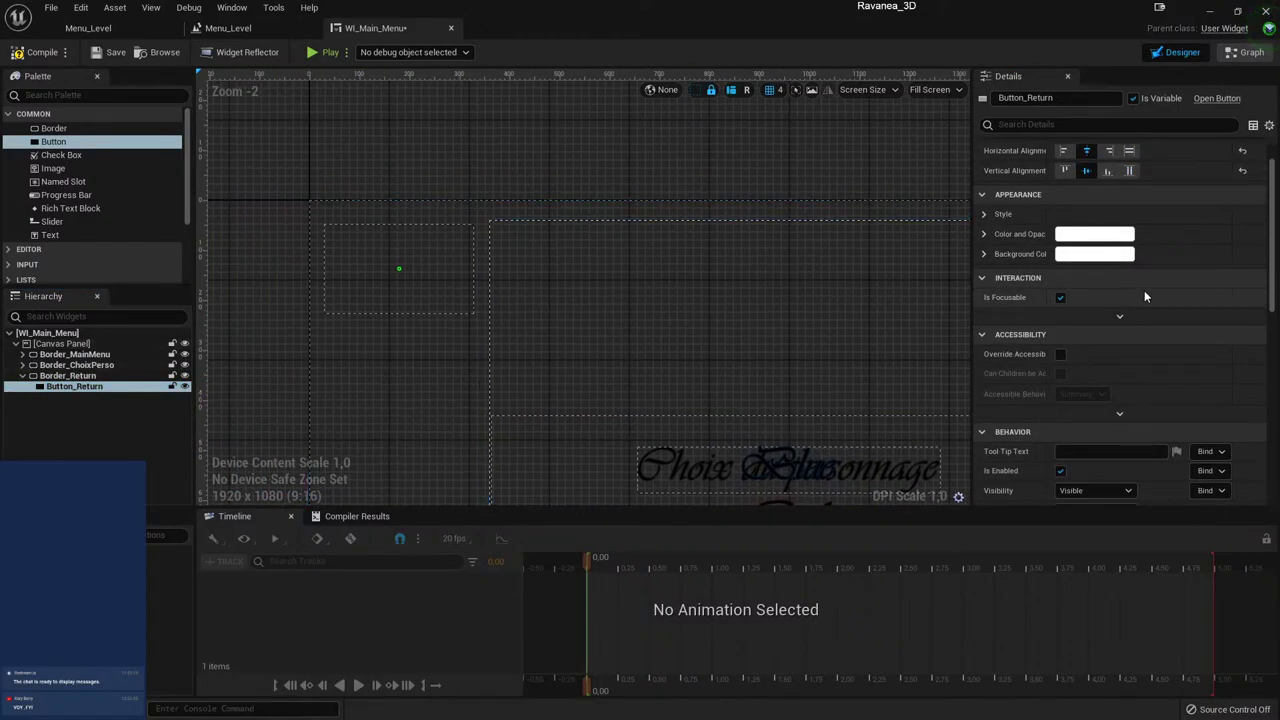
pyautogui.click(1129, 170)
pyautogui.click(1129, 150)
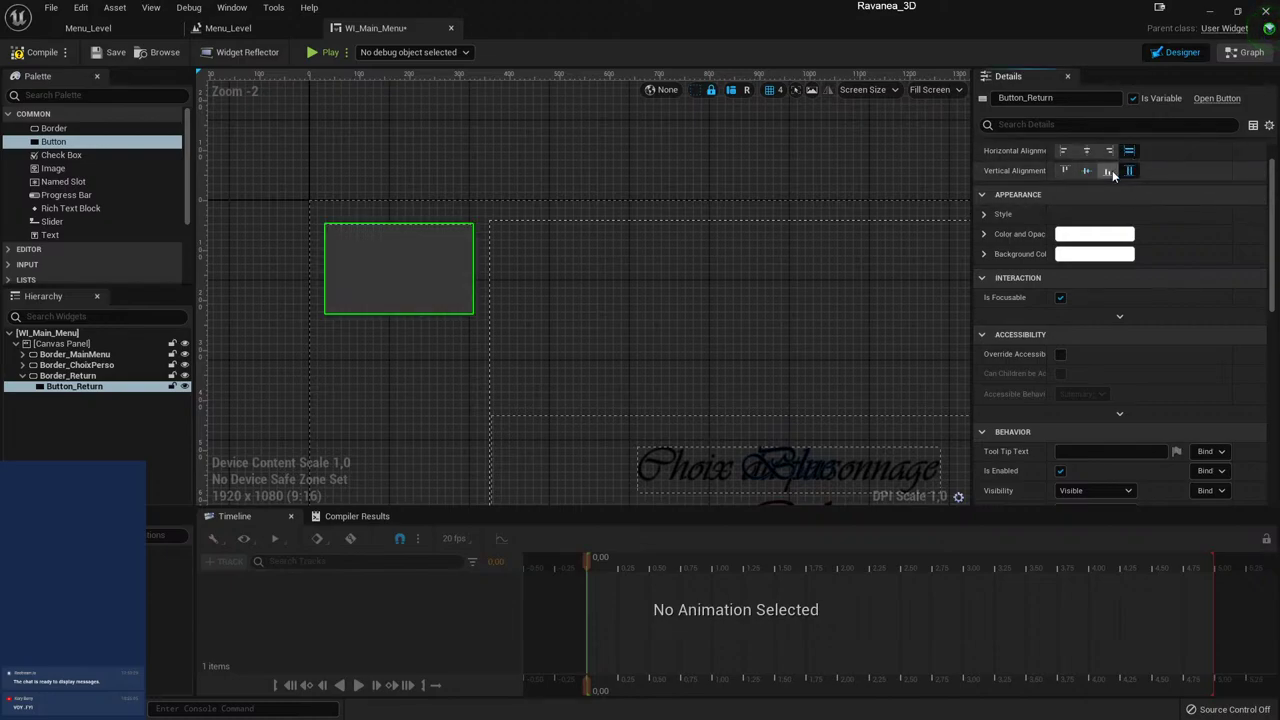
pyautogui.click(1087, 150)
pyautogui.click(1087, 170)
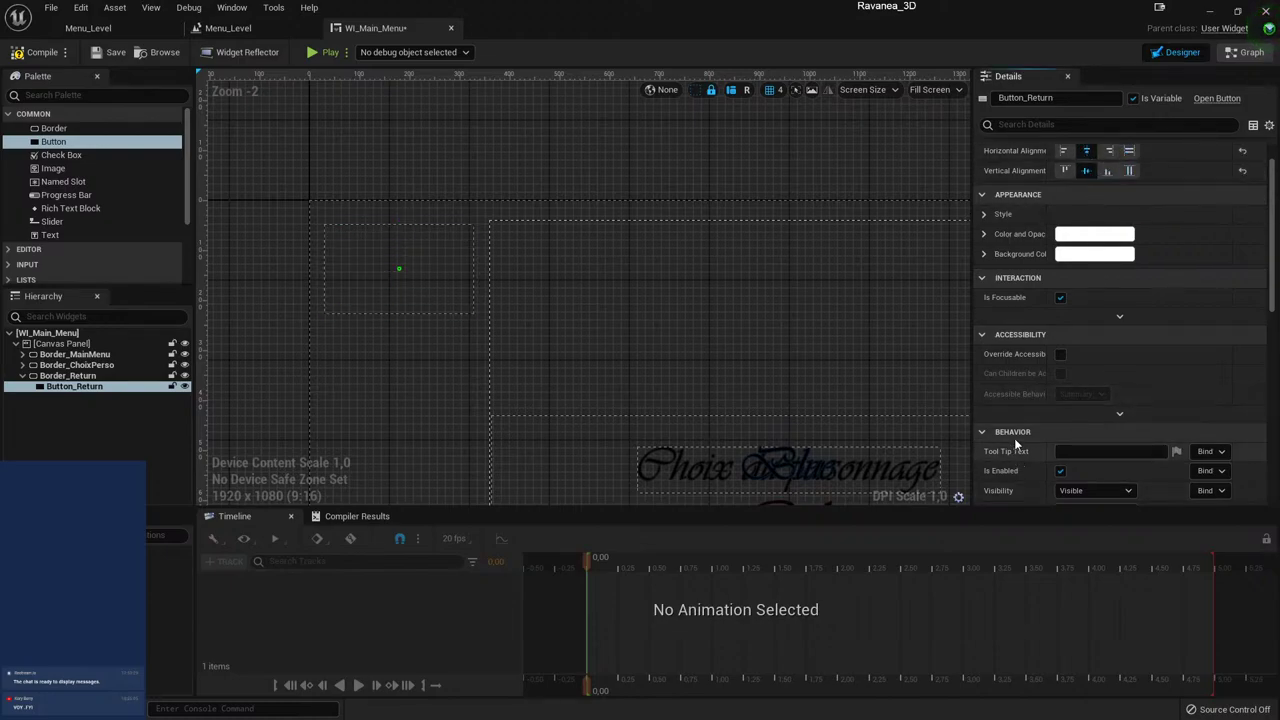
pyautogui.scroll(-2, 1110, 400)
pyautogui.scroll(3, 1009, 335)
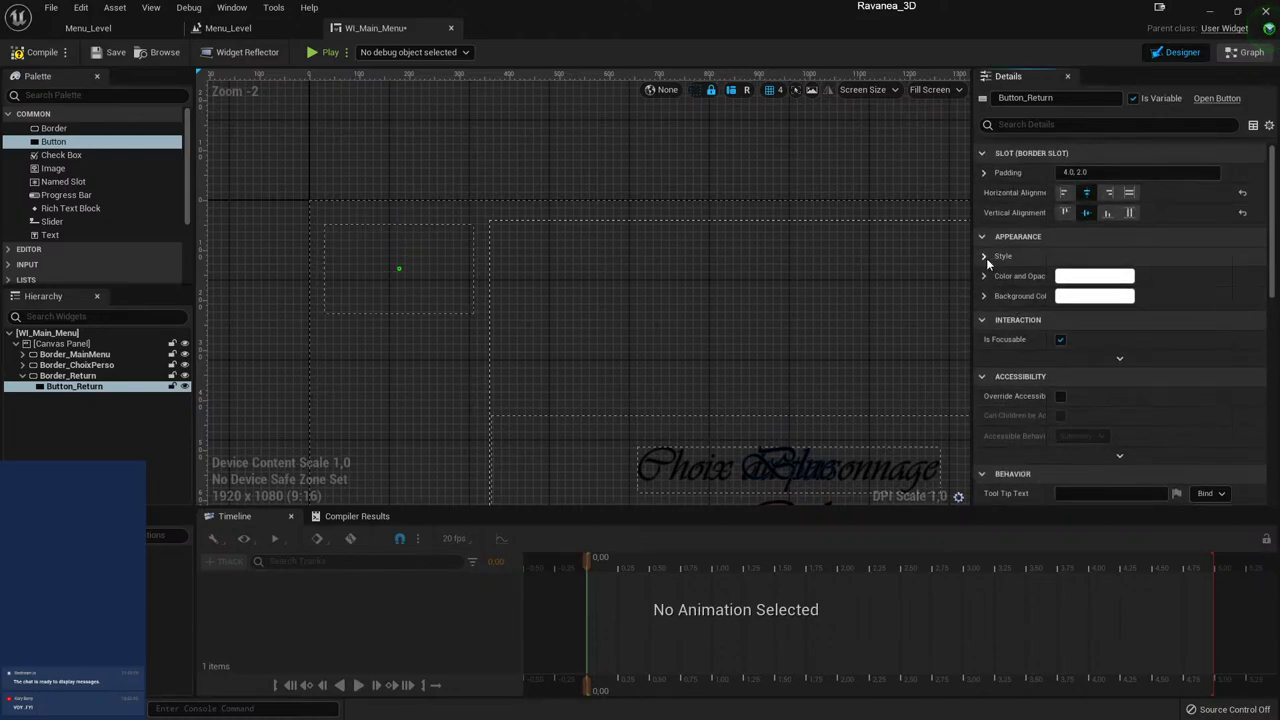
# - Set Button_Return's Normal image to the Retour texture and draw it as Image
pyautogui.click(984, 256)
pyautogui.click(994, 275)
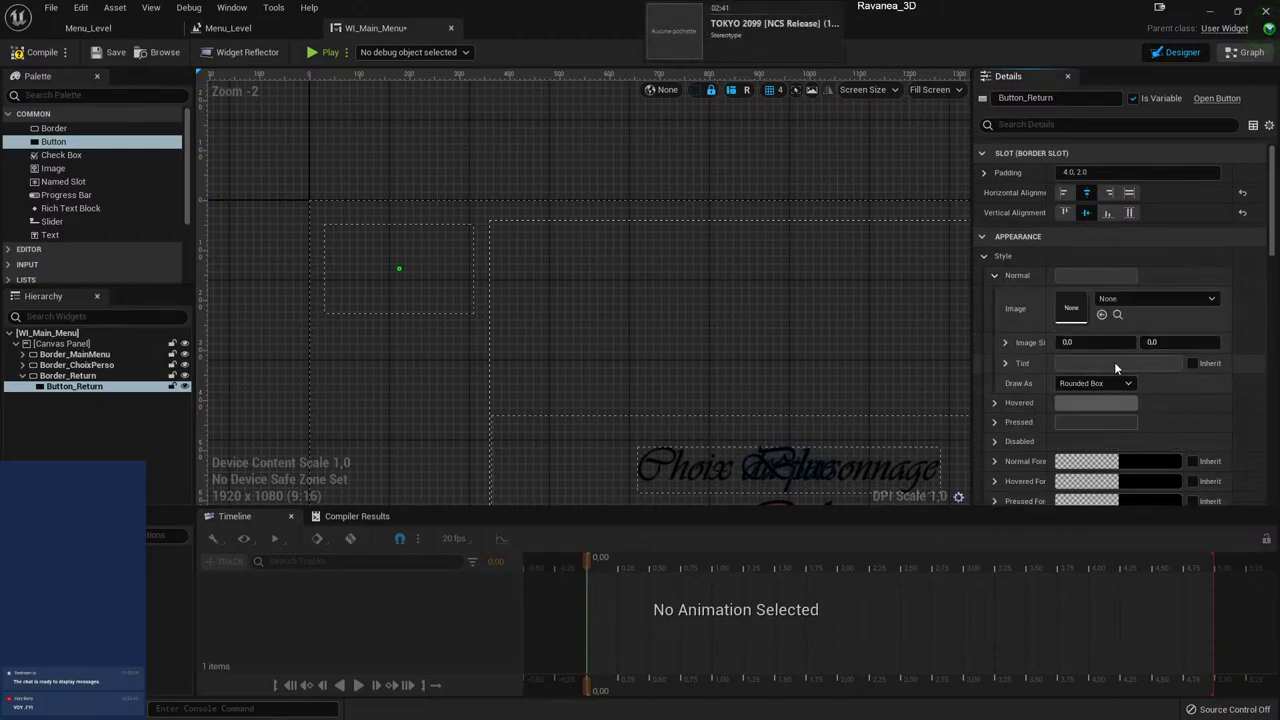
pyautogui.click(1110, 298)
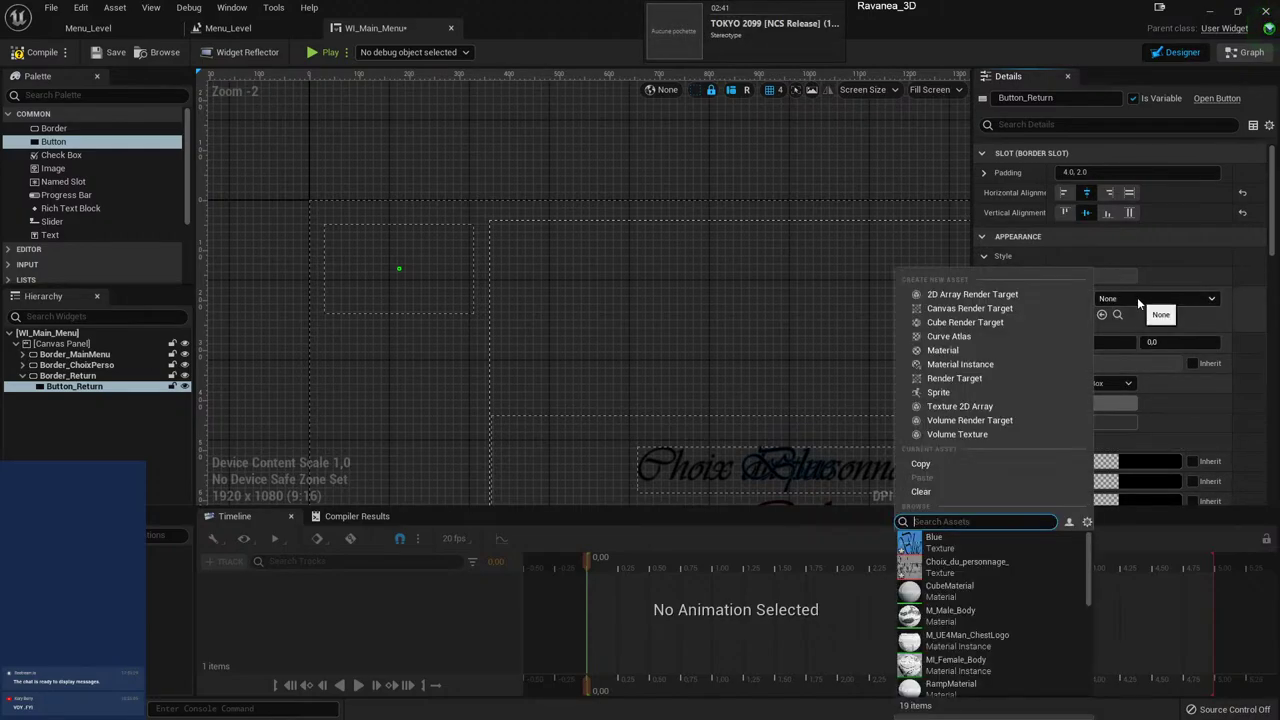
pyautogui.write('re')
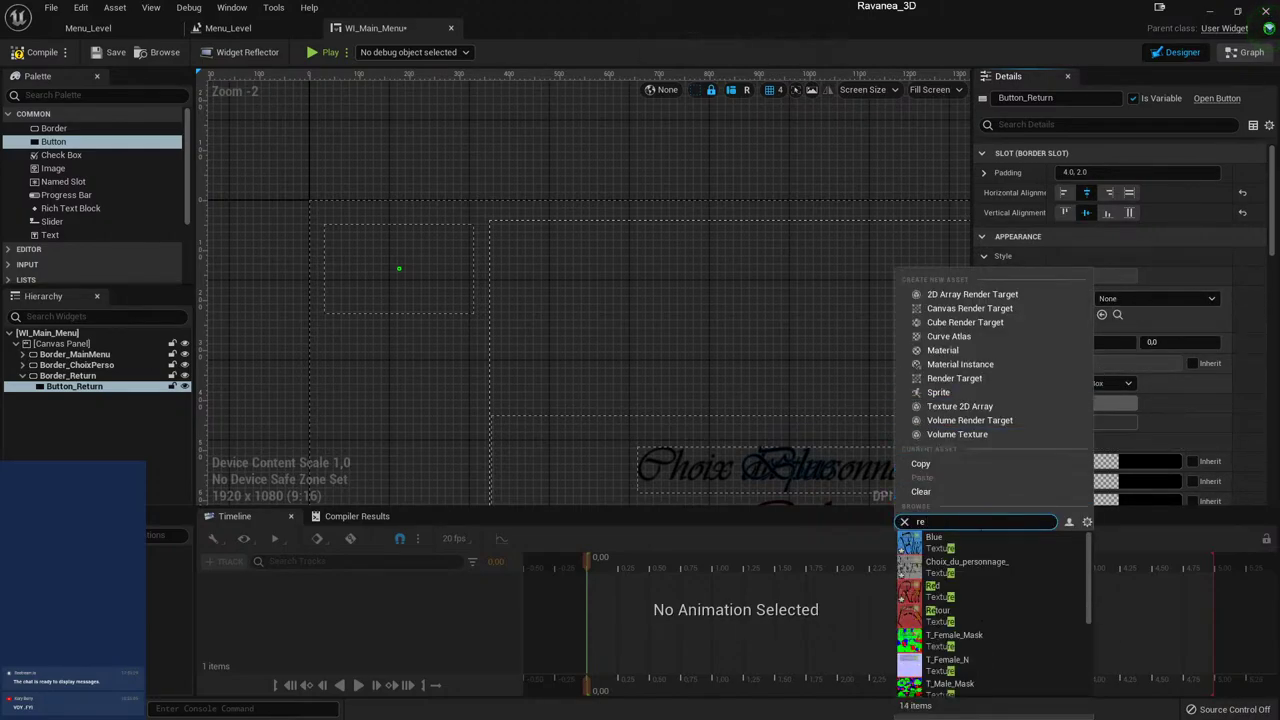
pyautogui.write('tour')
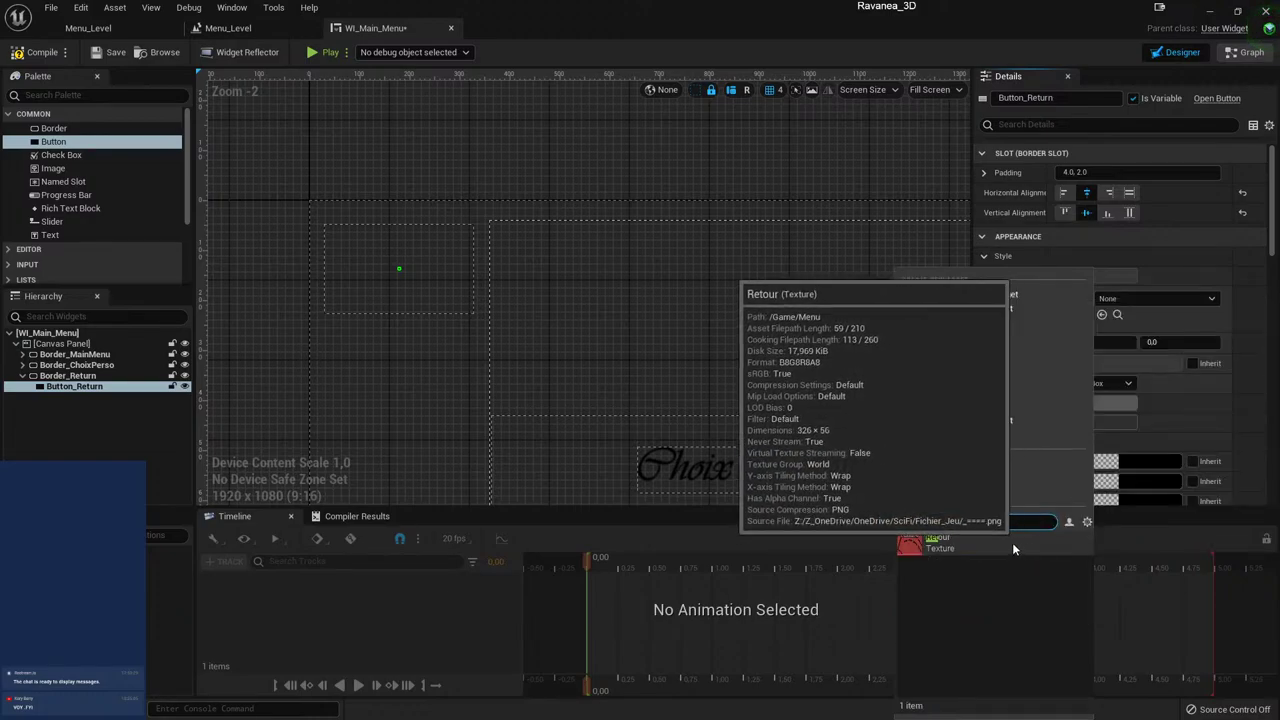
pyautogui.click(960, 545)
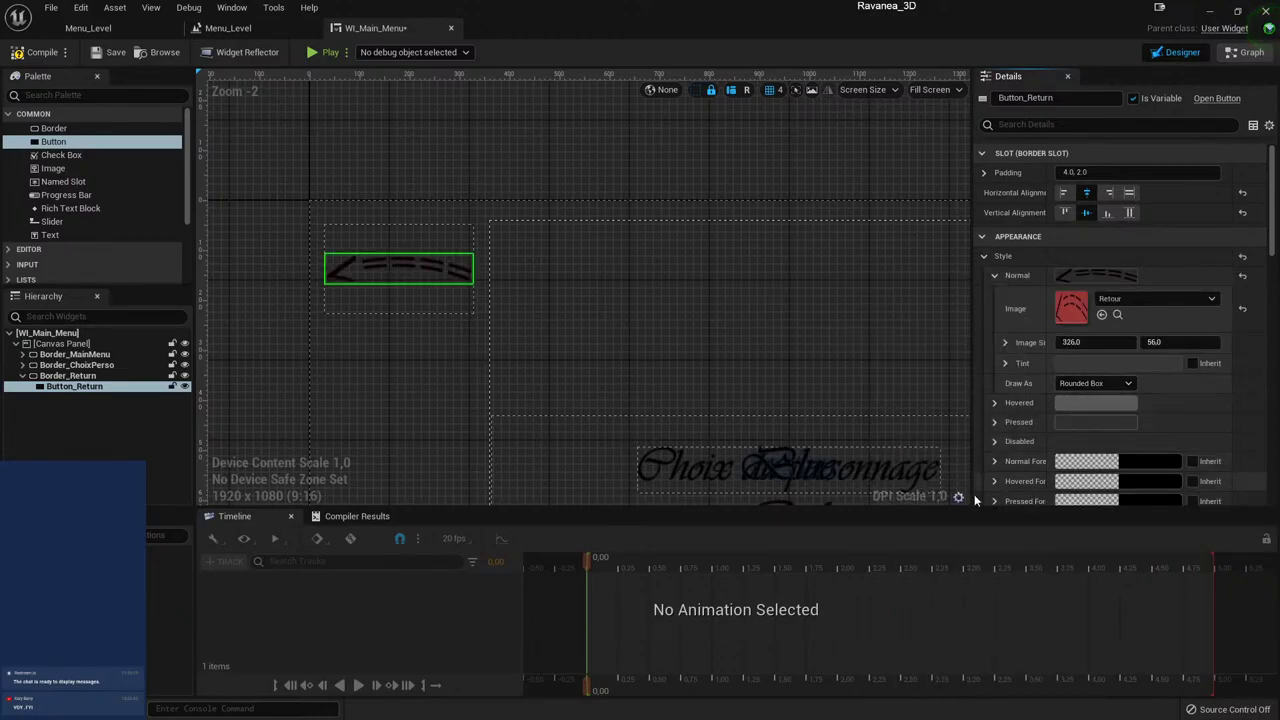
pyautogui.scroll(-3, 388, 412)
pyautogui.scroll(2, 440, 425)
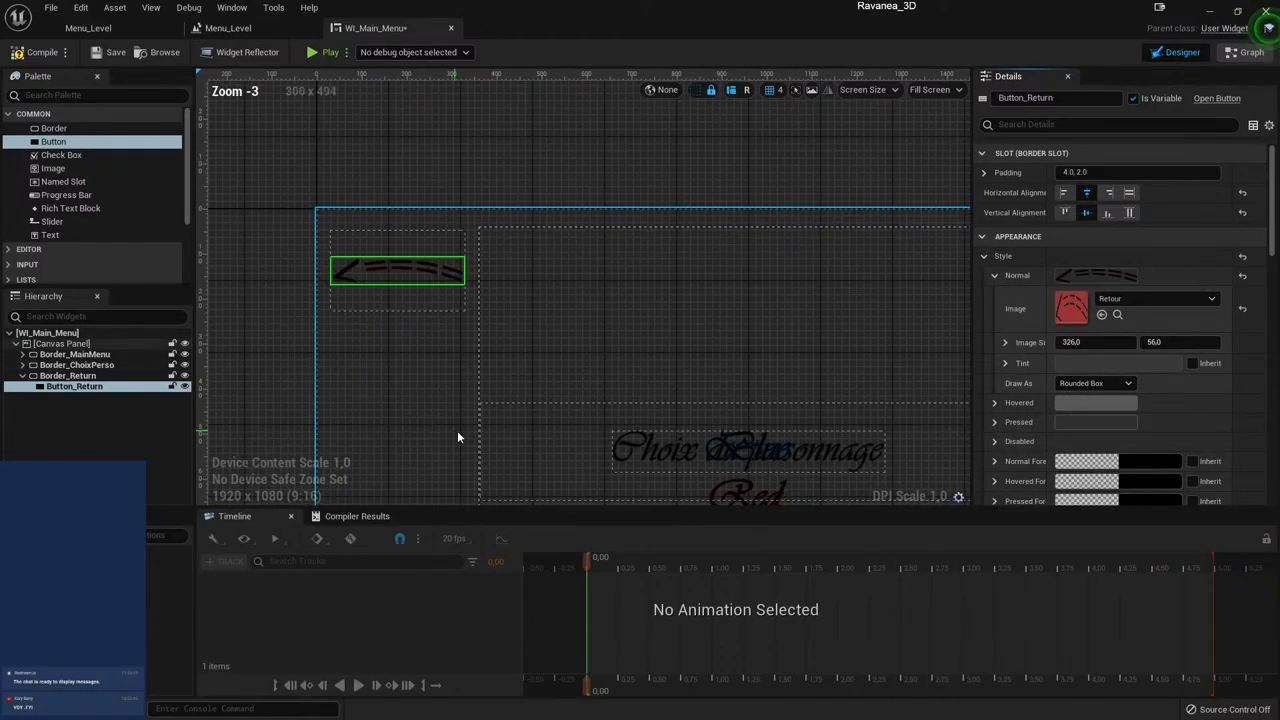
pyautogui.click(991, 402)
pyautogui.click(1118, 384)
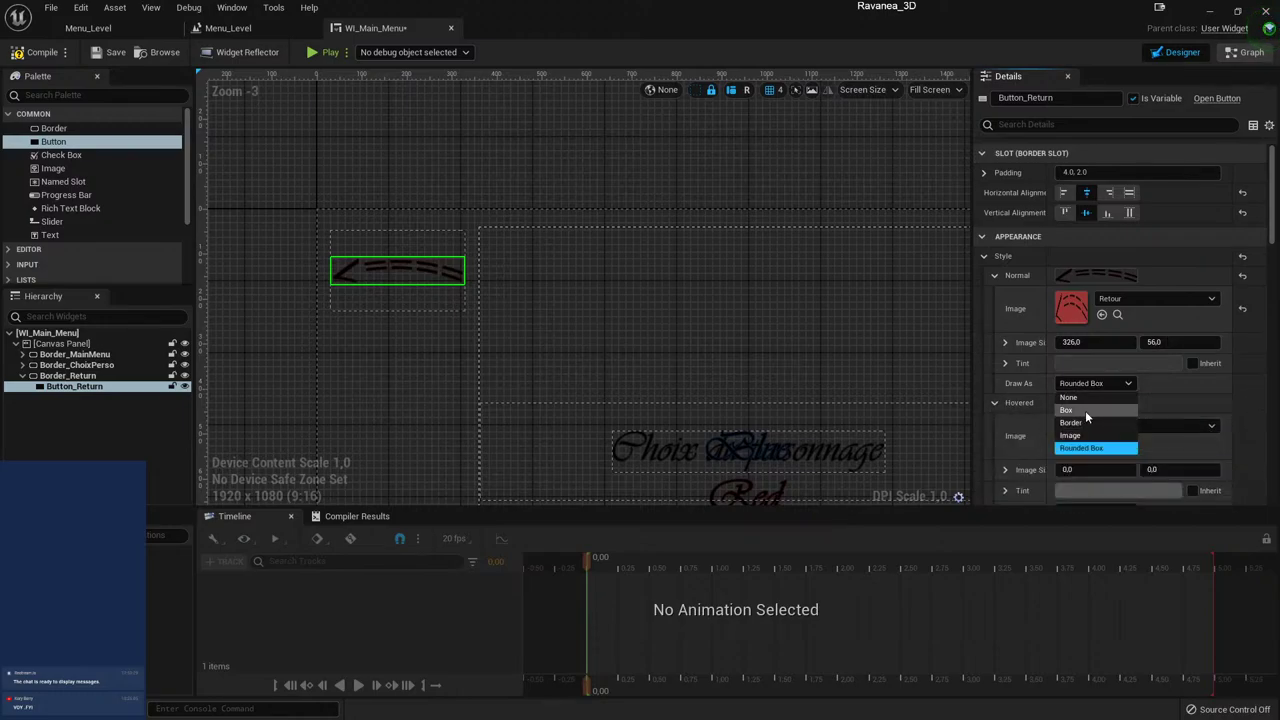
pyautogui.click(1090, 434)
# - Assign the Retour texture to the Hovered and Pressed images too
pyautogui.scroll(-1, 1095, 430)
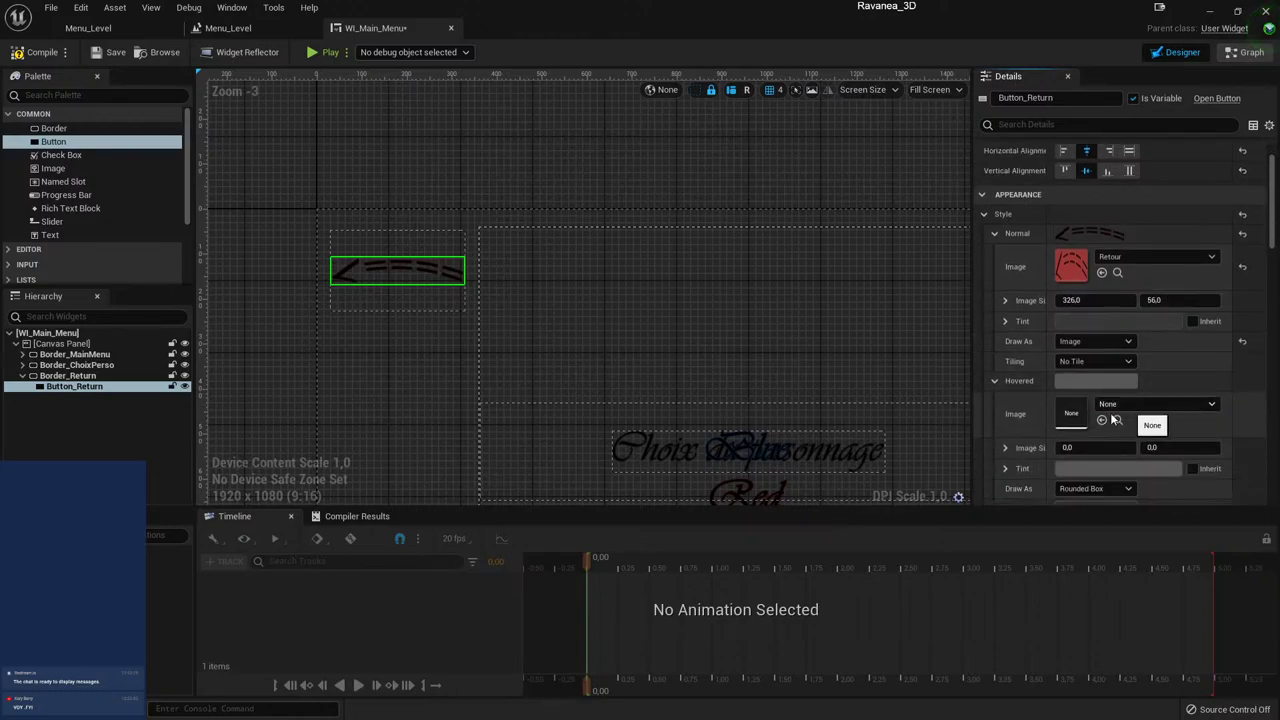
pyautogui.click(1112, 405)
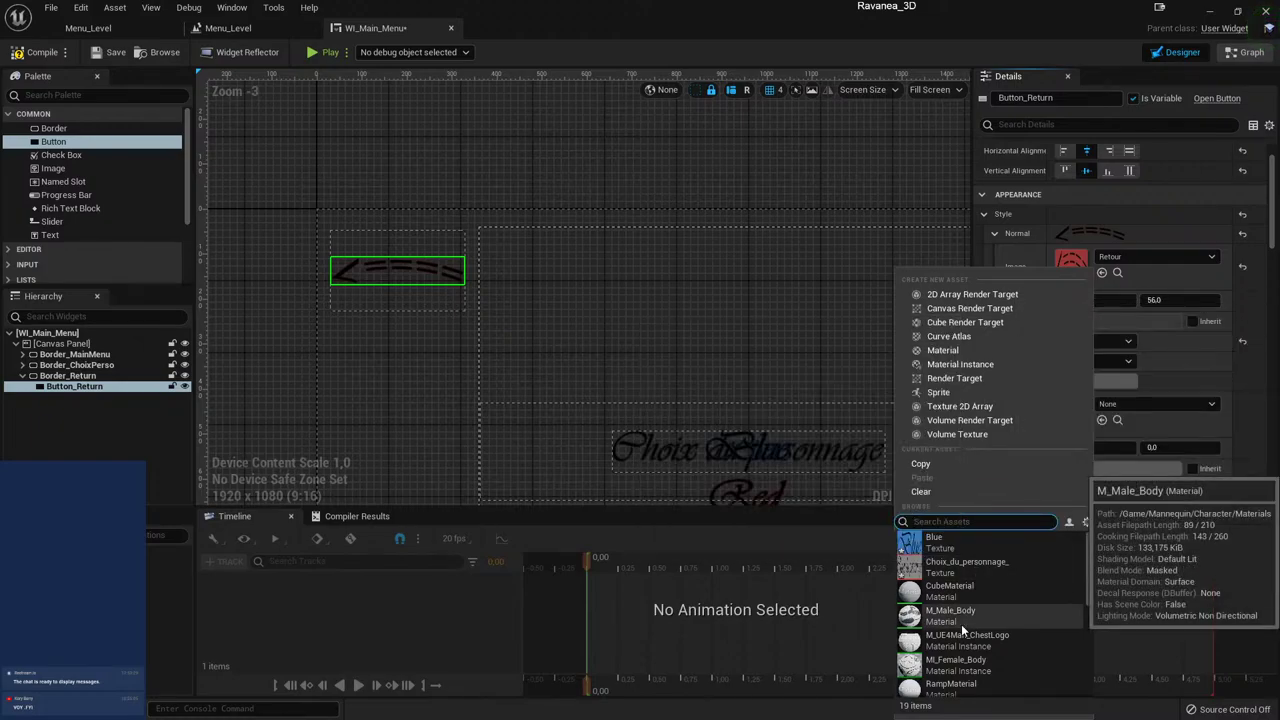
pyautogui.write('reto')
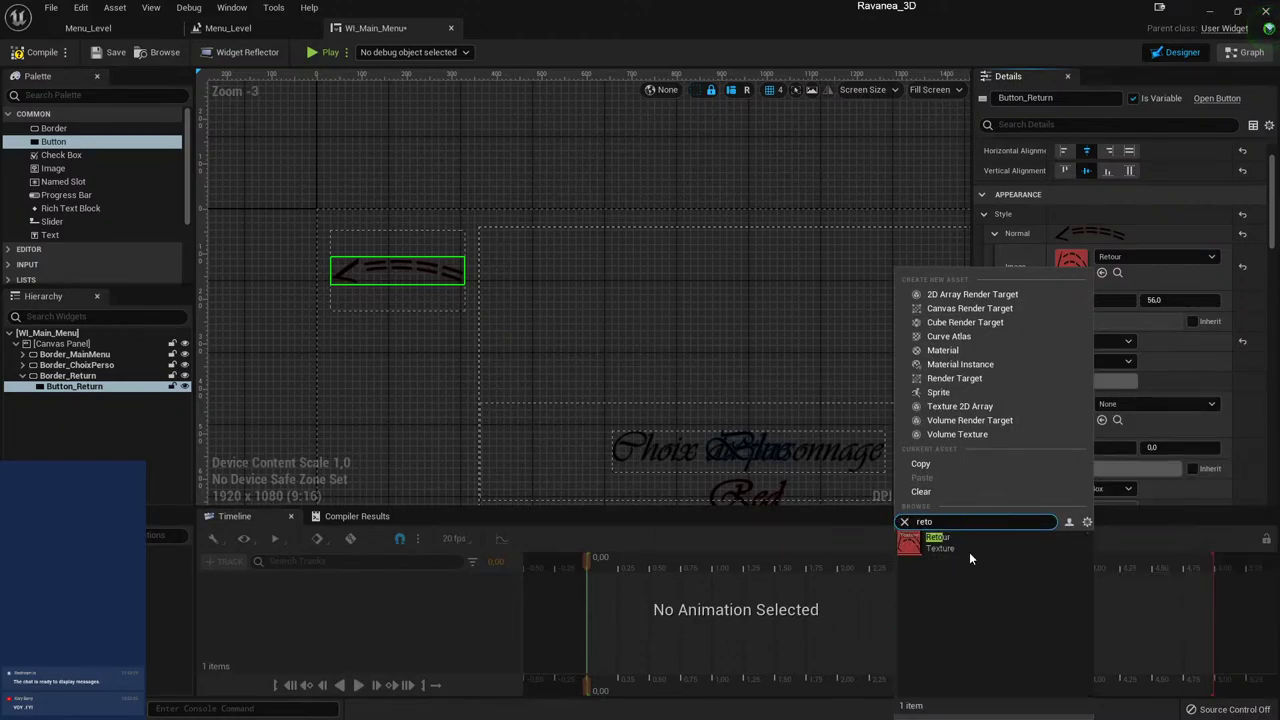
pyautogui.click(940, 540)
pyautogui.scroll(-3, 1110, 440)
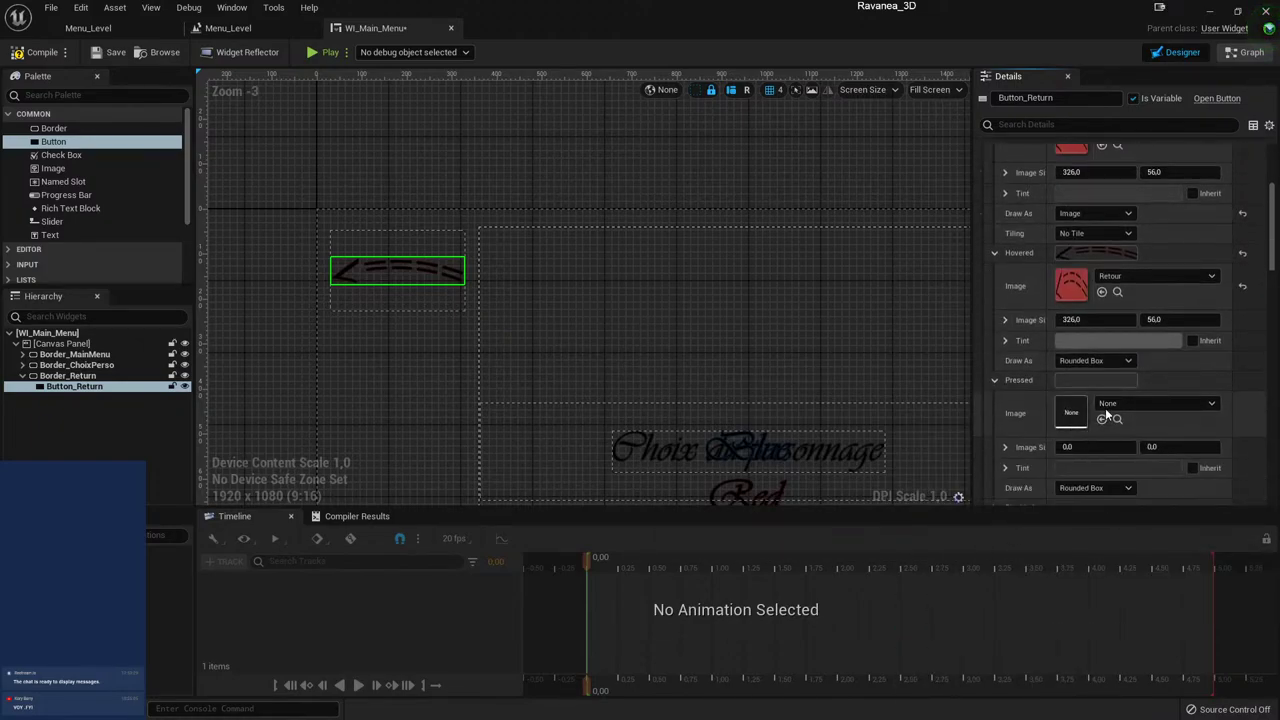
pyautogui.click(1108, 405)
pyautogui.write('re')
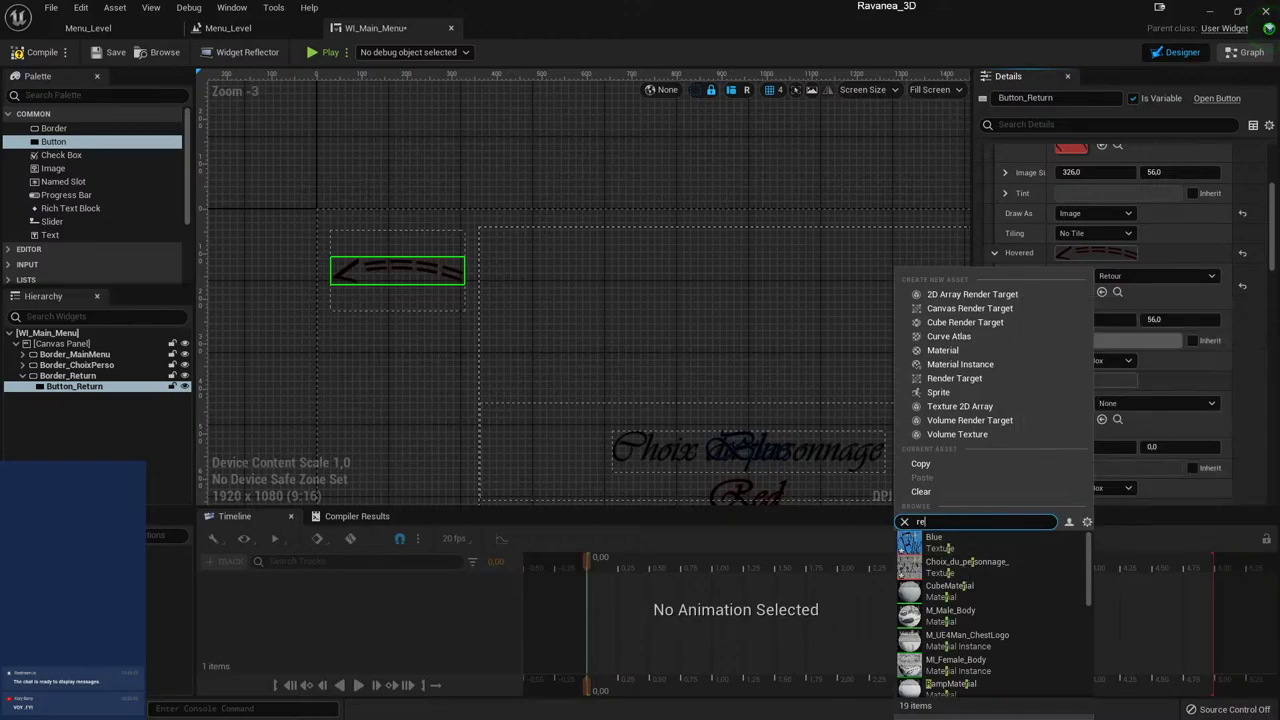
pyautogui.write('y')
pyautogui.press('BackSpace')
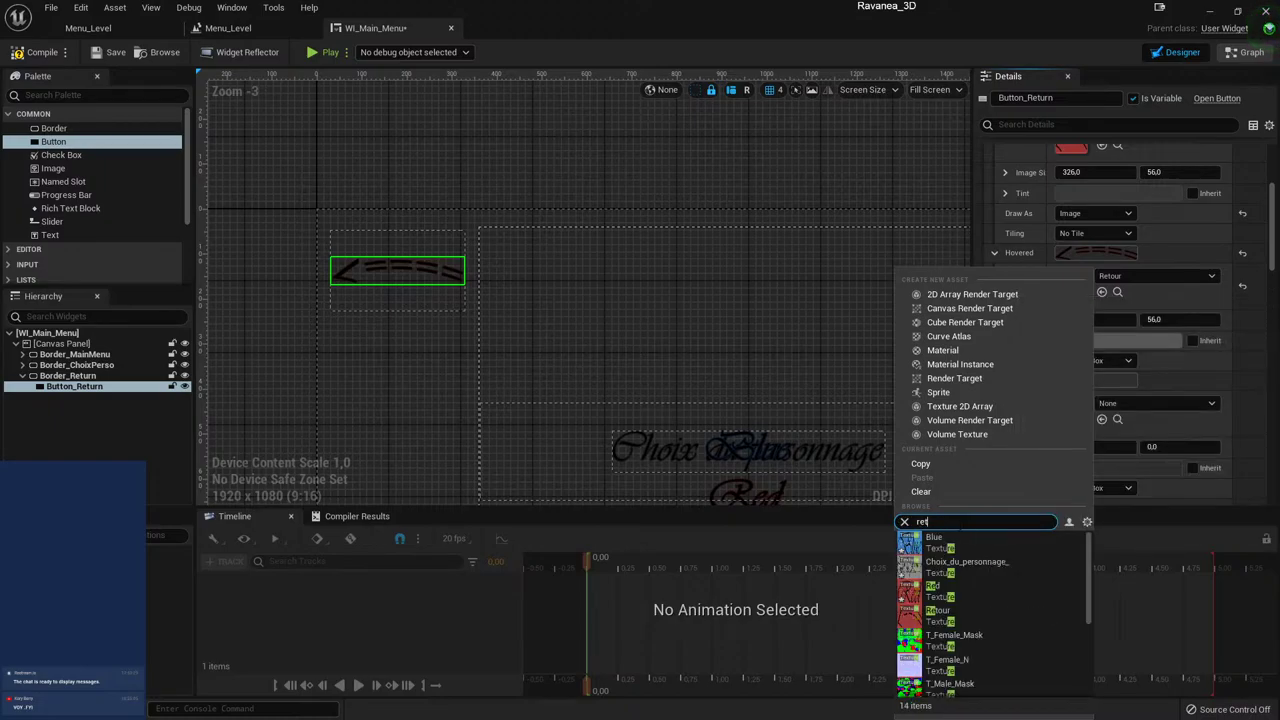
pyautogui.write('t')
pyautogui.click(949, 545)
pyautogui.scroll(-1, 1080, 480)
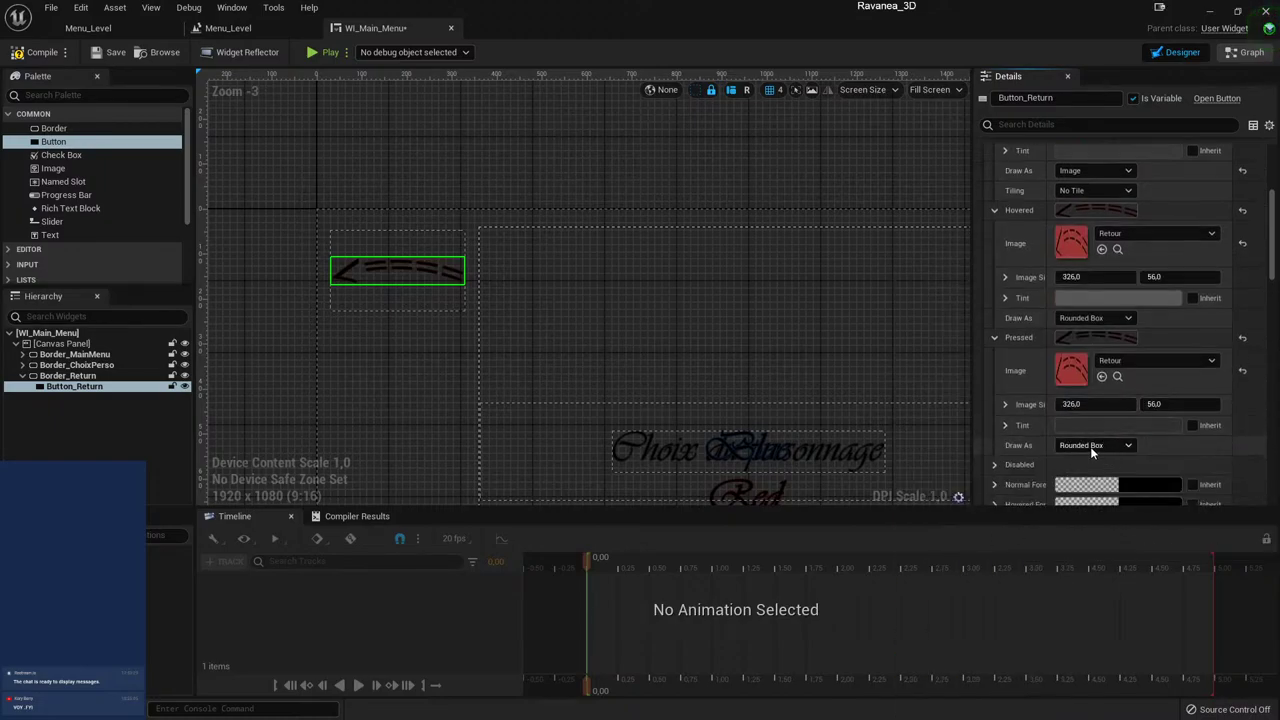
pyautogui.click(1088, 424)
# - Confirm the black pressed tint, then set Border_Return's Visibility to Hidden
pyautogui.moveTo(980, 540); pyautogui.dragTo(980, 560)
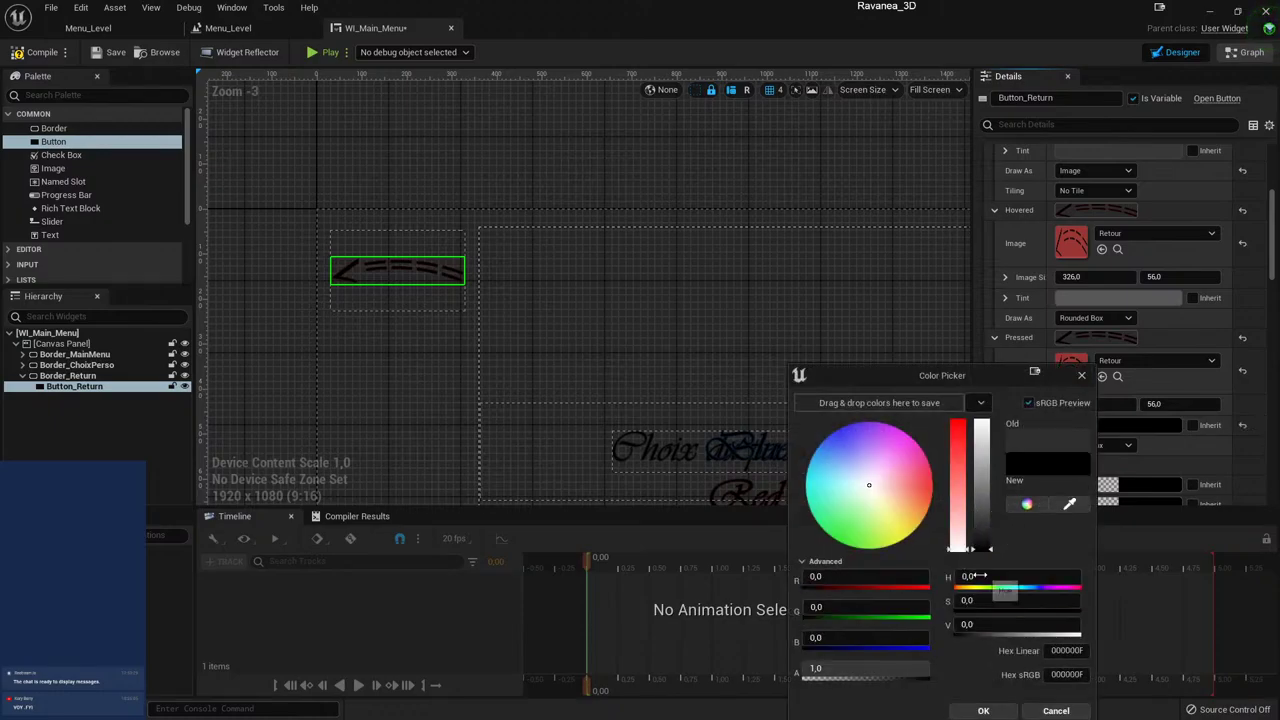
pyautogui.click(983, 709)
pyautogui.click(269, 344)
pyautogui.scroll(-1, 328, 388)
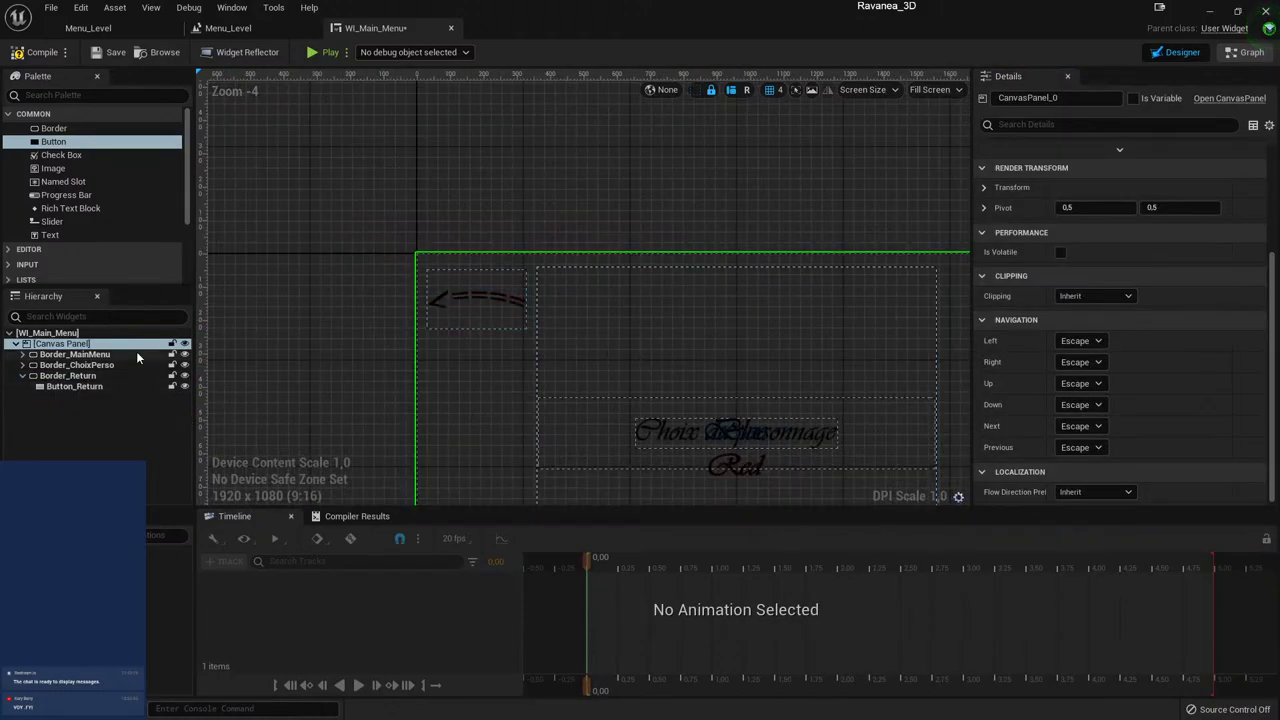
pyautogui.click(62, 376)
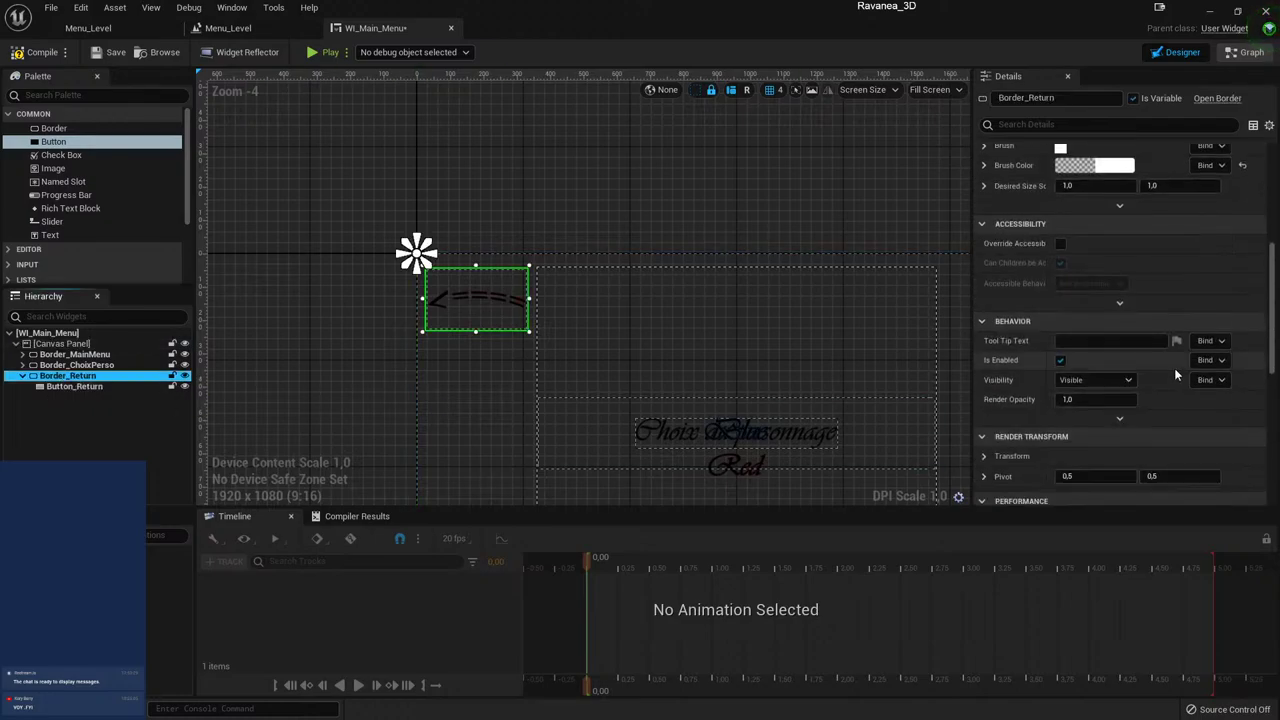
pyautogui.scroll(-3, 1174, 368)
pyautogui.scroll(-2, 1174, 368)
pyautogui.click(1103, 300)
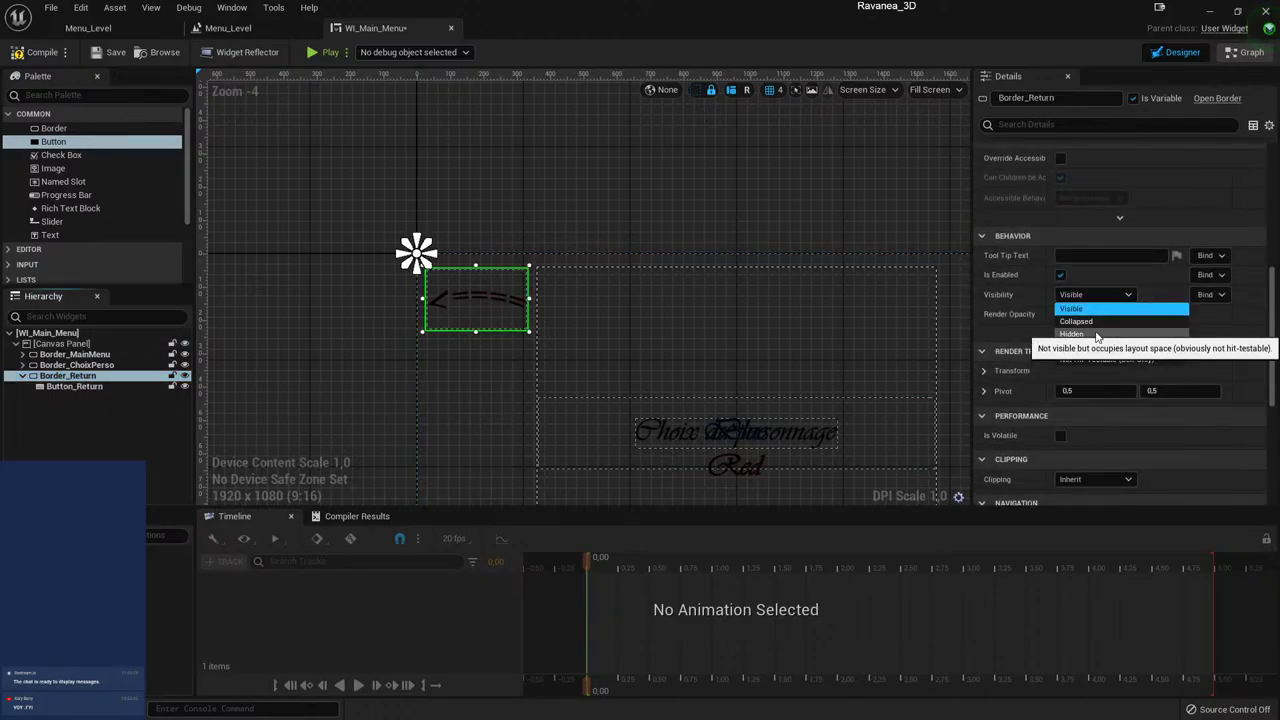
pyautogui.click(1080, 335)
# - Compile the WI_Main_Menu widget blueprint and switch to its Event Graph
pyautogui.click(338, 370)
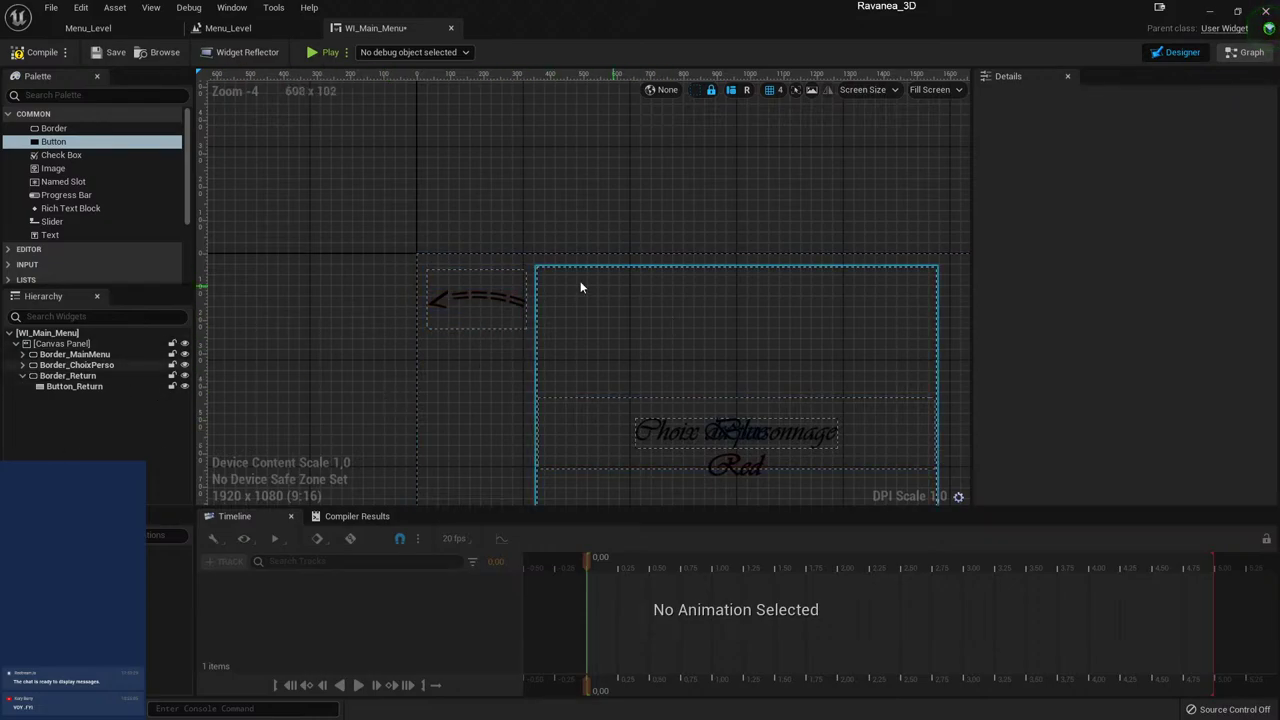
pyautogui.click(38, 52)
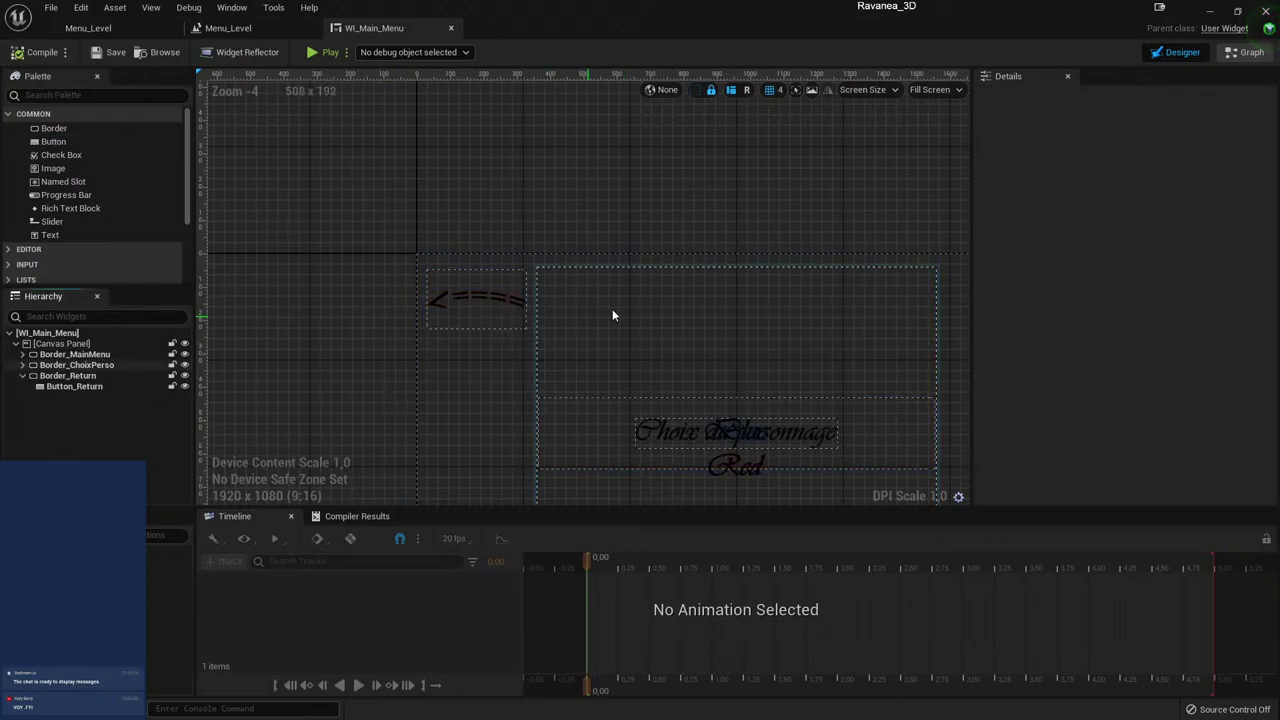
pyautogui.click(1249, 55)
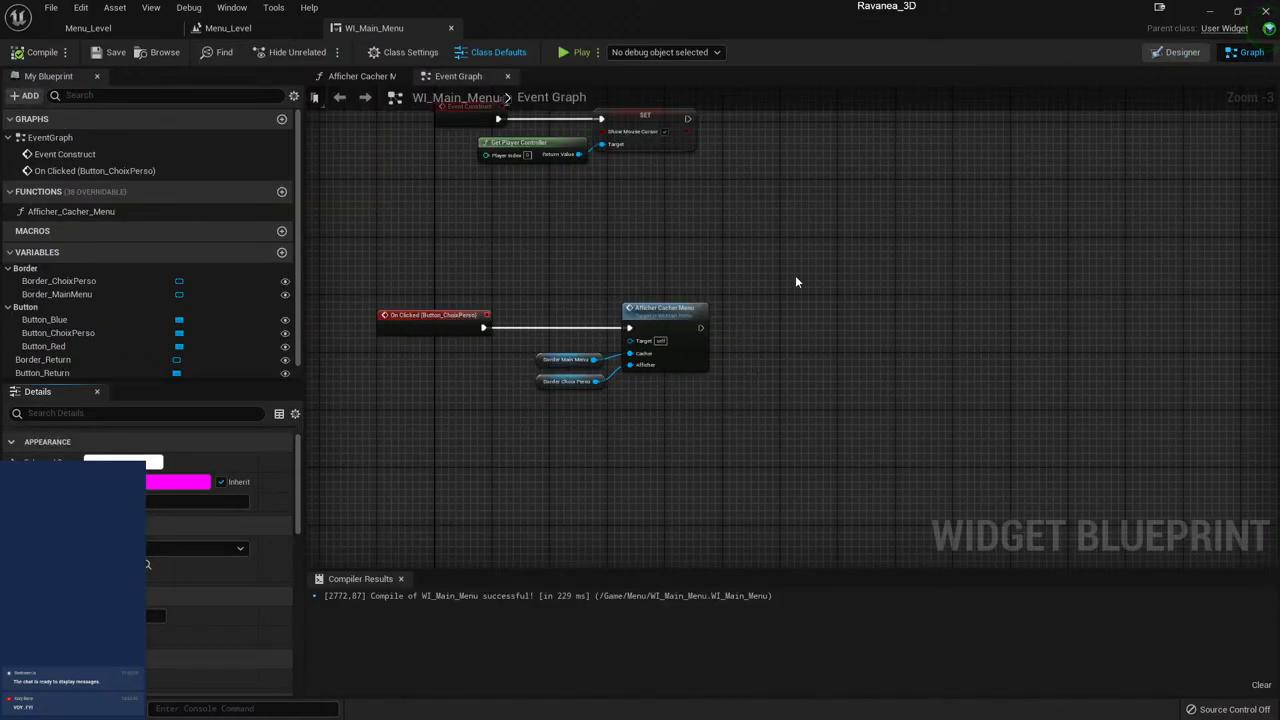
# - Open the Afficher Cacher Menu function and pull a wire from the Afficher value for a new node
pyautogui.doubleClick(667, 310)
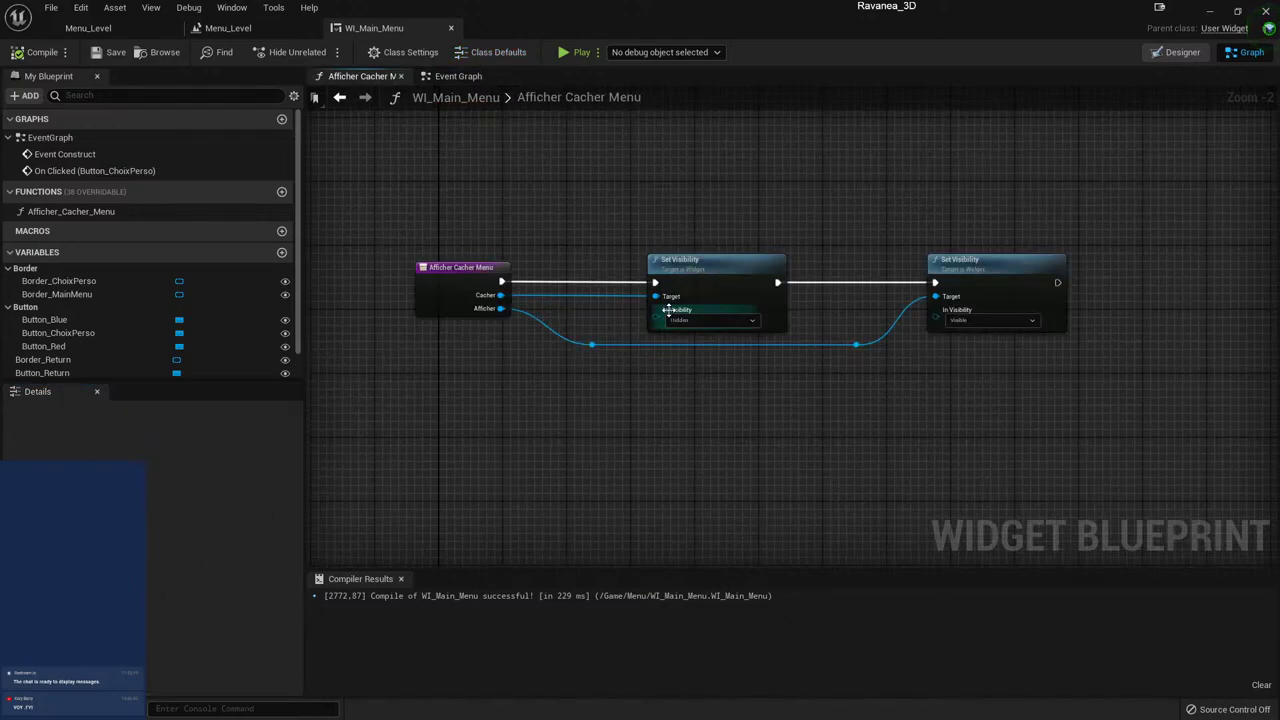
pyautogui.moveTo(852, 427)
pyautogui.mouseDown(button='right')
pyautogui.moveTo(632, 402)
pyautogui.moveTo(803, 402)
pyautogui.mouseUp(button='right')
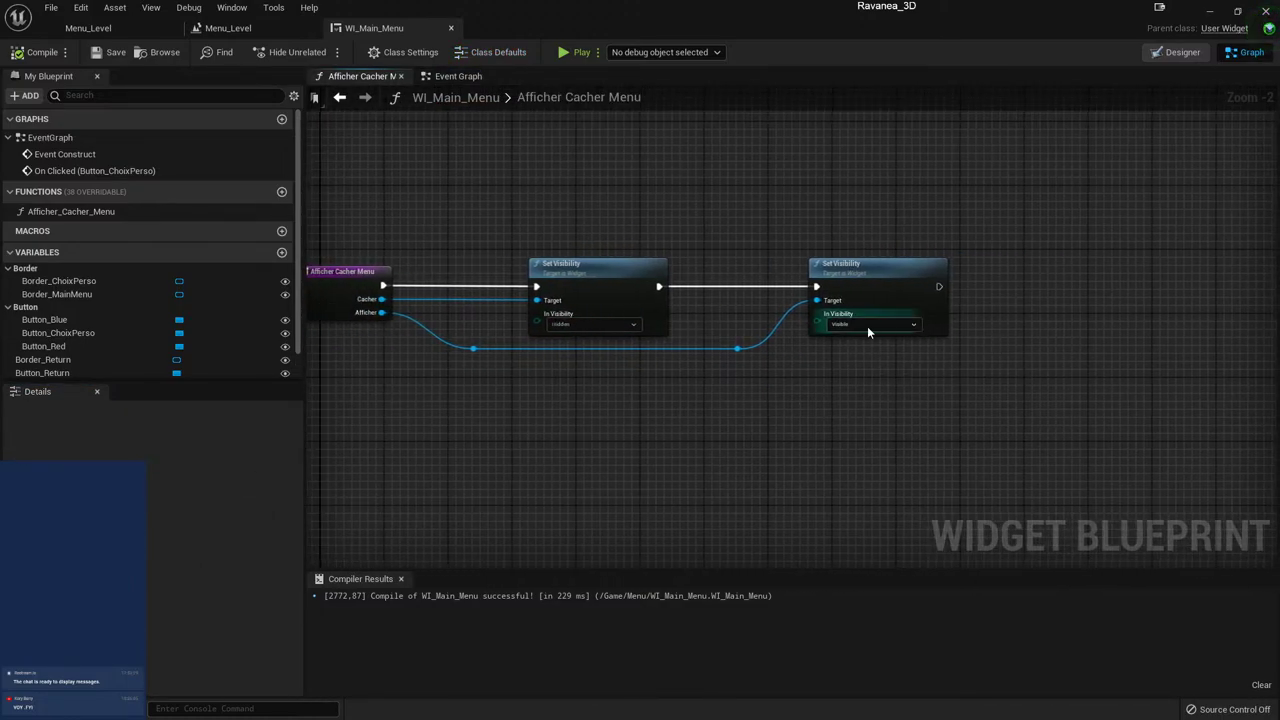
pyautogui.moveTo(382, 299); pyautogui.dragTo(412, 303)
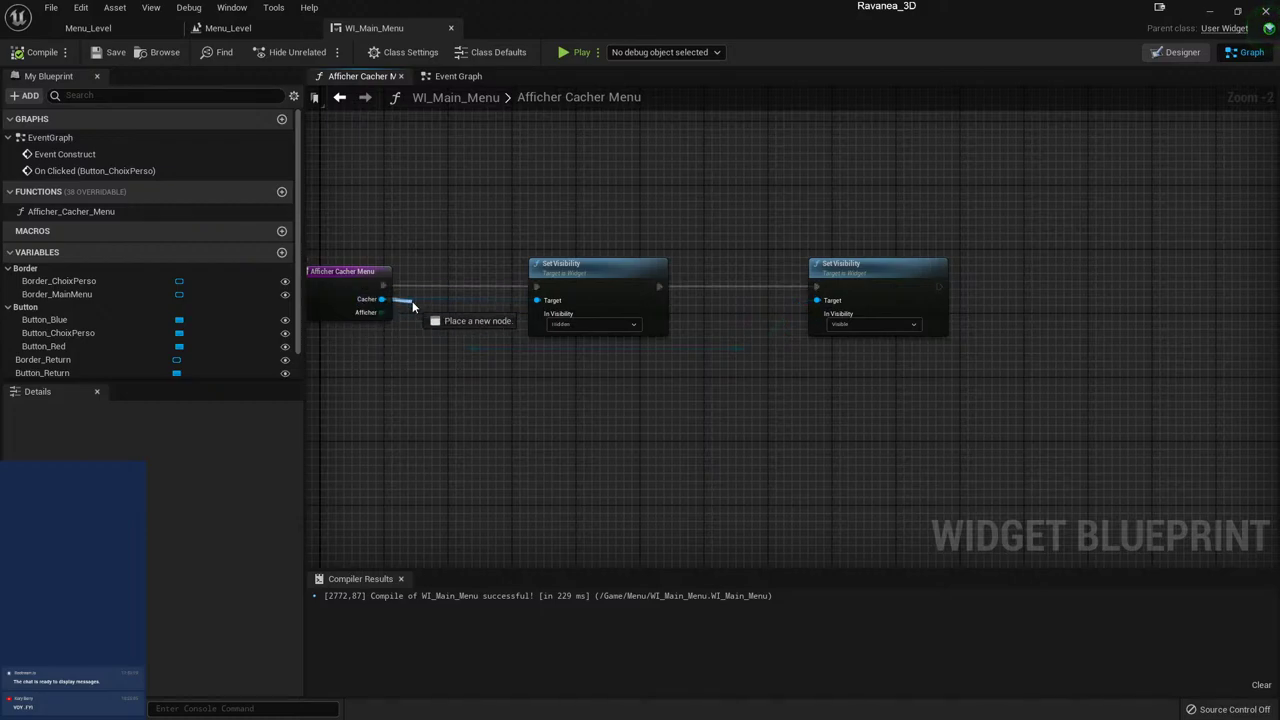
pyautogui.moveTo(412, 301)
pyautogui.mouseDown()
pyautogui.moveTo(390, 301)
pyautogui.moveTo(446, 349)
pyautogui.moveTo(674, 406)
pyautogui.moveTo(614, 403)
pyautogui.mouseUp()
pyautogui.click(348, 371)
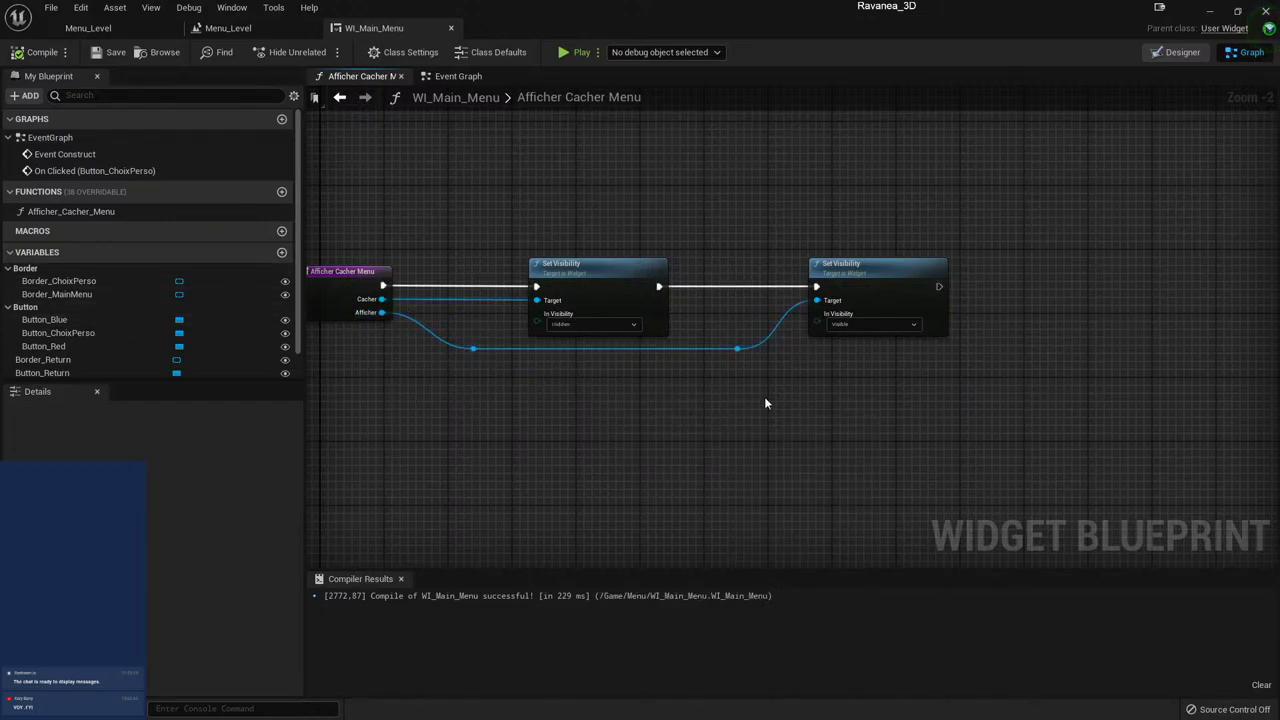
pyautogui.moveTo(737, 348); pyautogui.dragTo(897, 399)
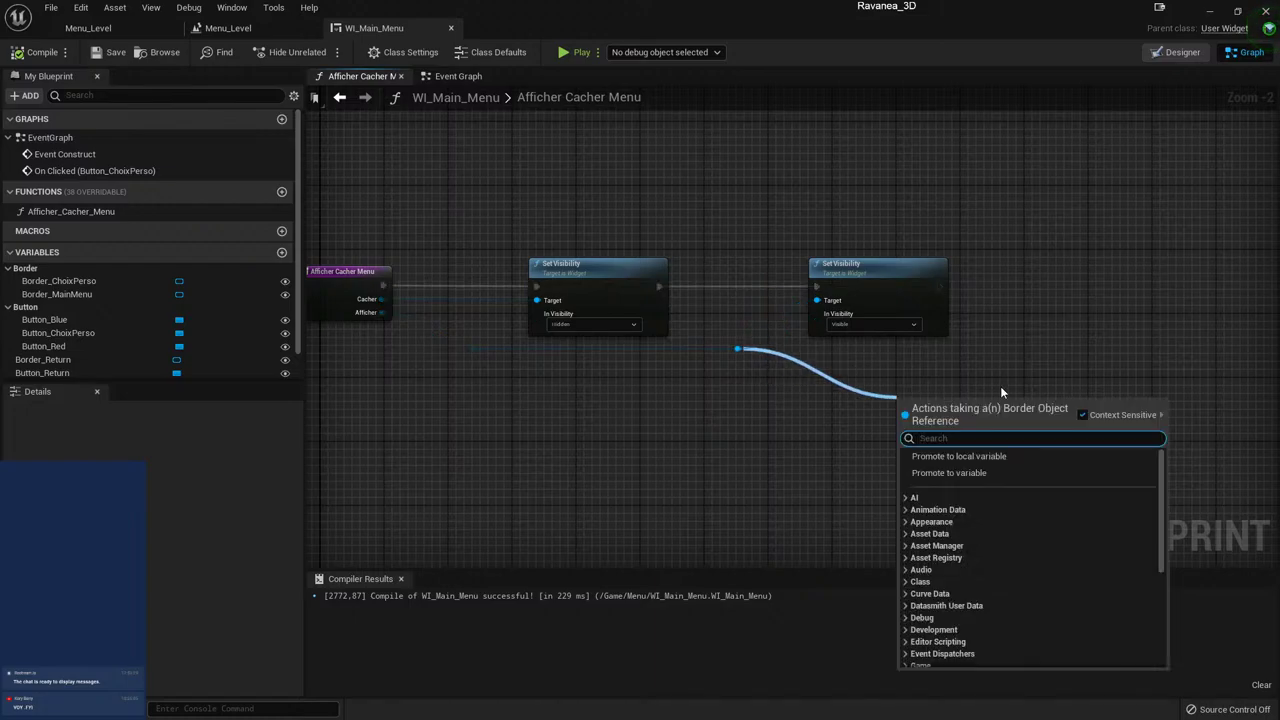
# - Add an Equal node comparing Afficher with Border_MainMenu, keeping Afficher on Set Visibility's Target
pyautogui.write('=')
pyautogui.press('Return')
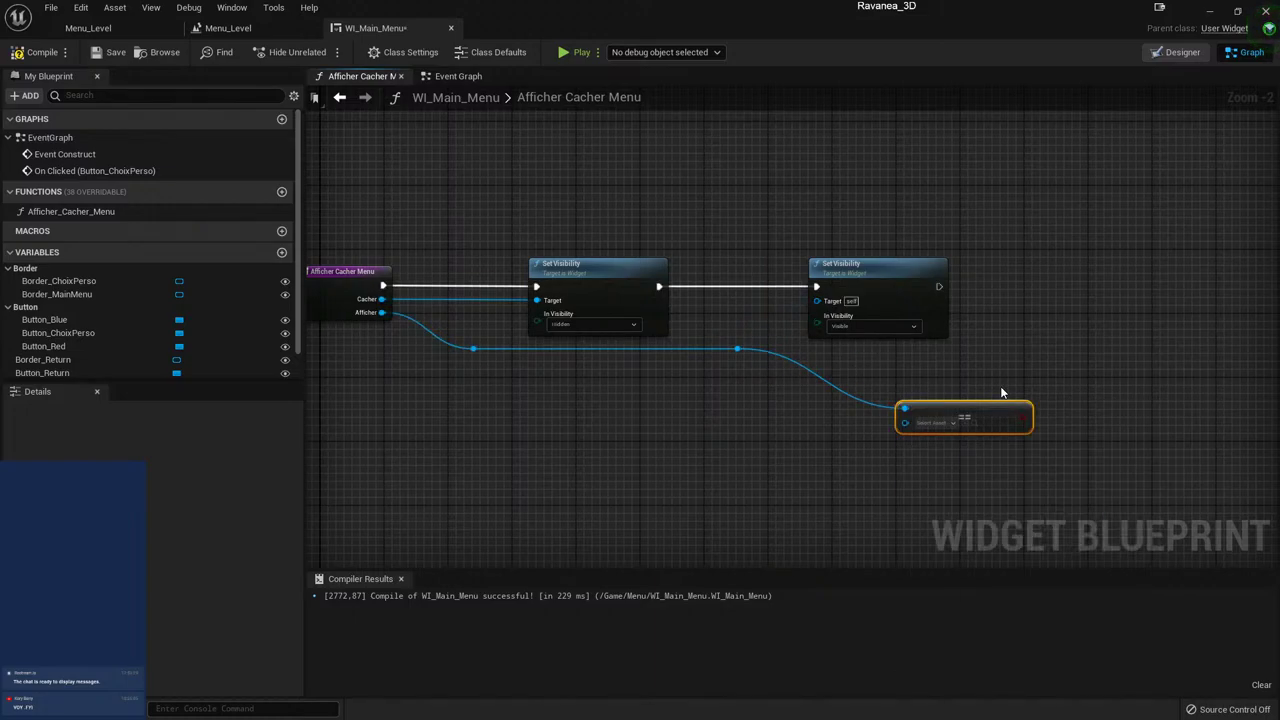
pyautogui.moveTo(56, 293); pyautogui.dragTo(904, 421)
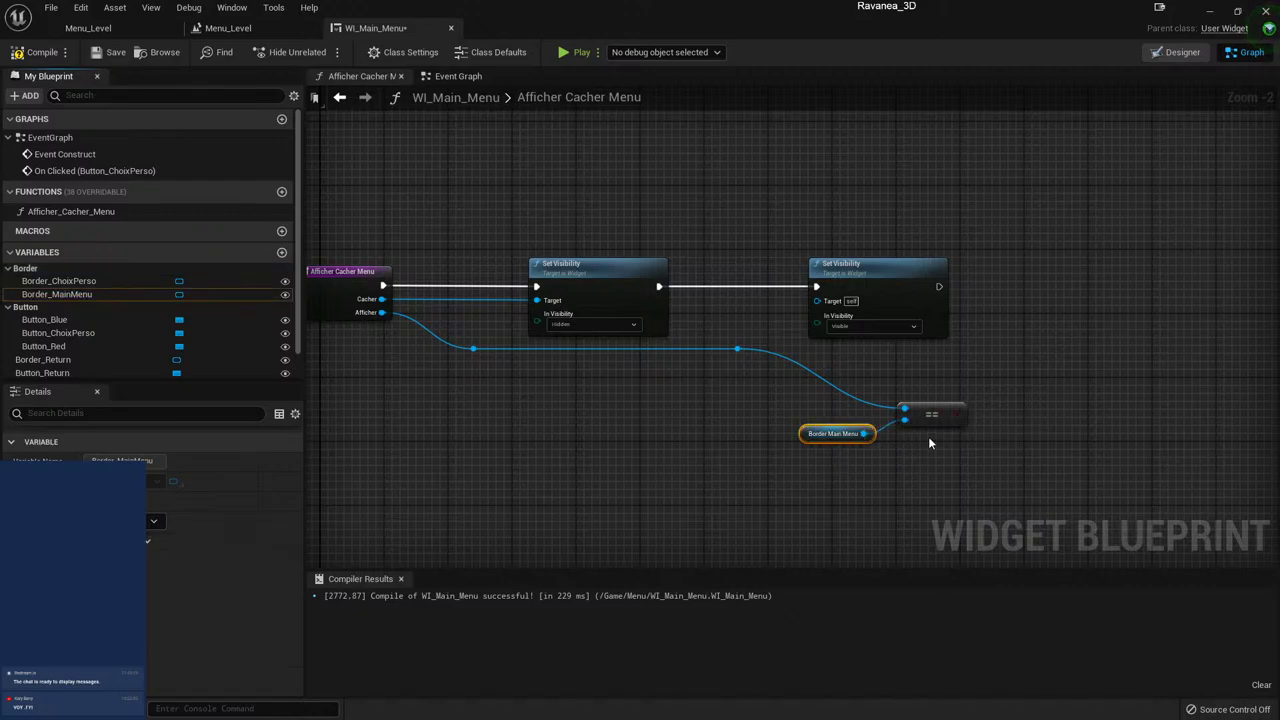
pyautogui.moveTo(736, 348); pyautogui.dragTo(816, 300)
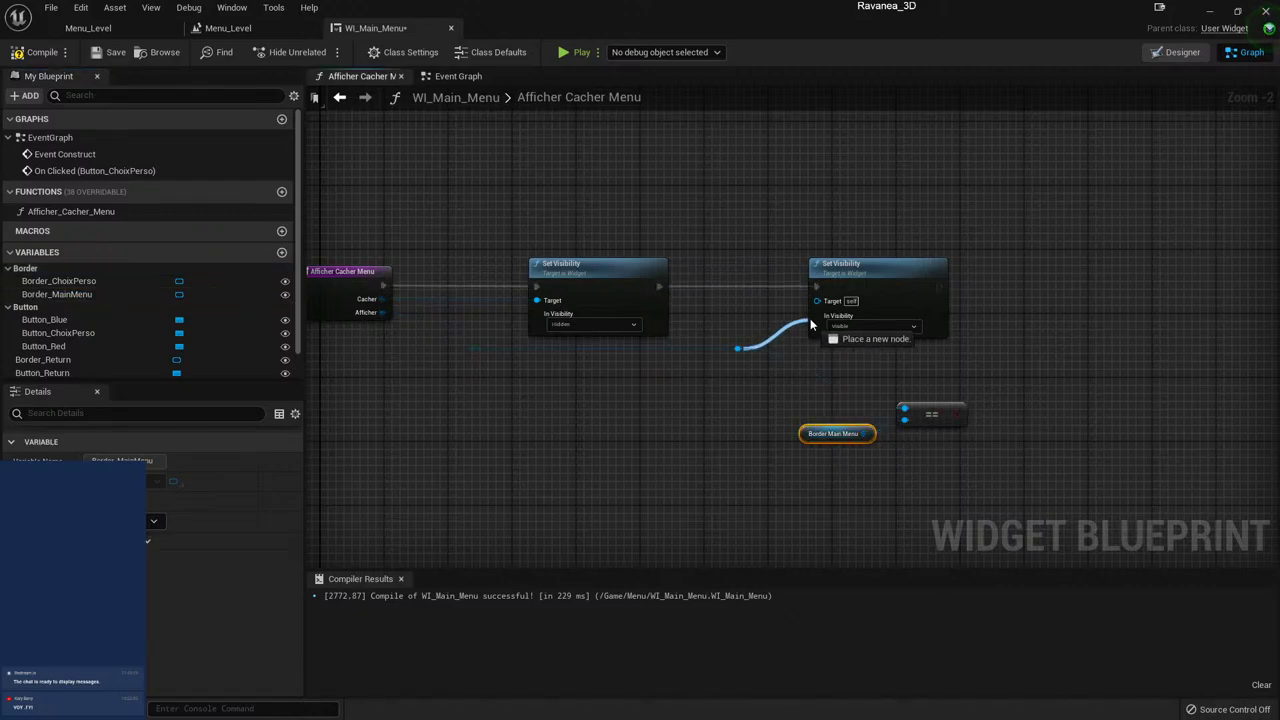
pyautogui.click(1020, 351)
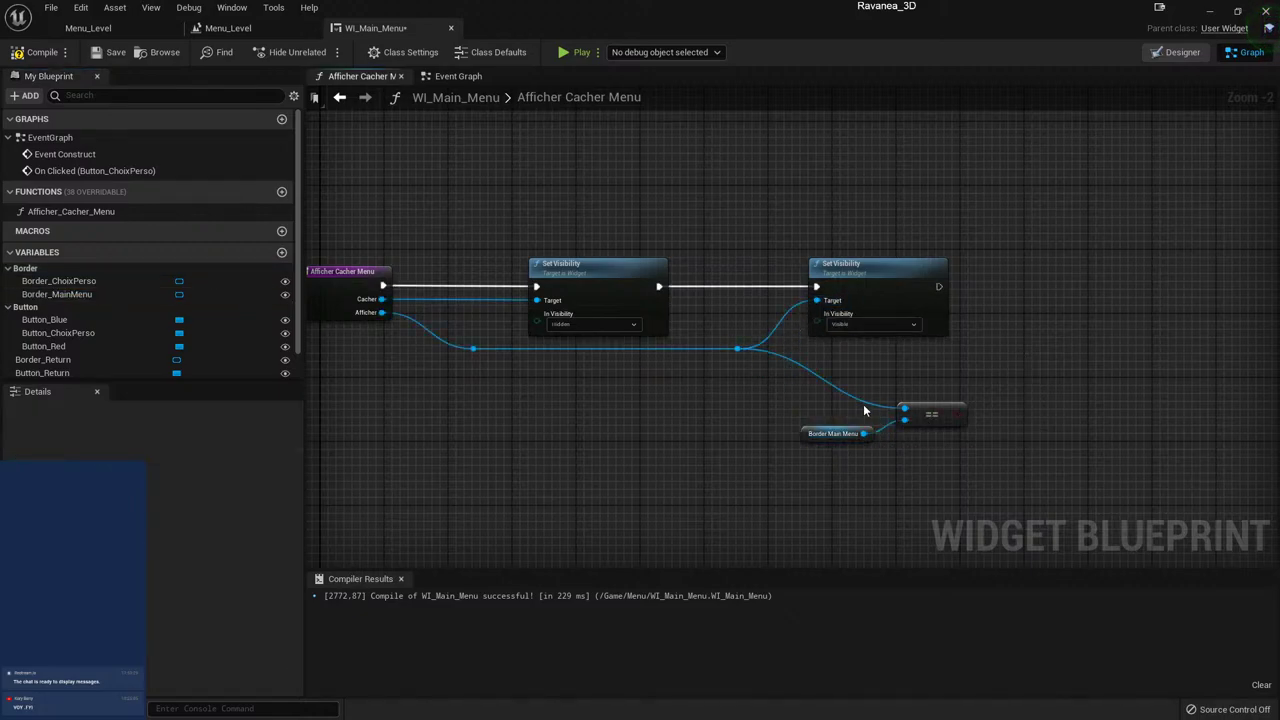
pyautogui.moveTo(1020, 351); pyautogui.dragTo(881, 370, button='right')
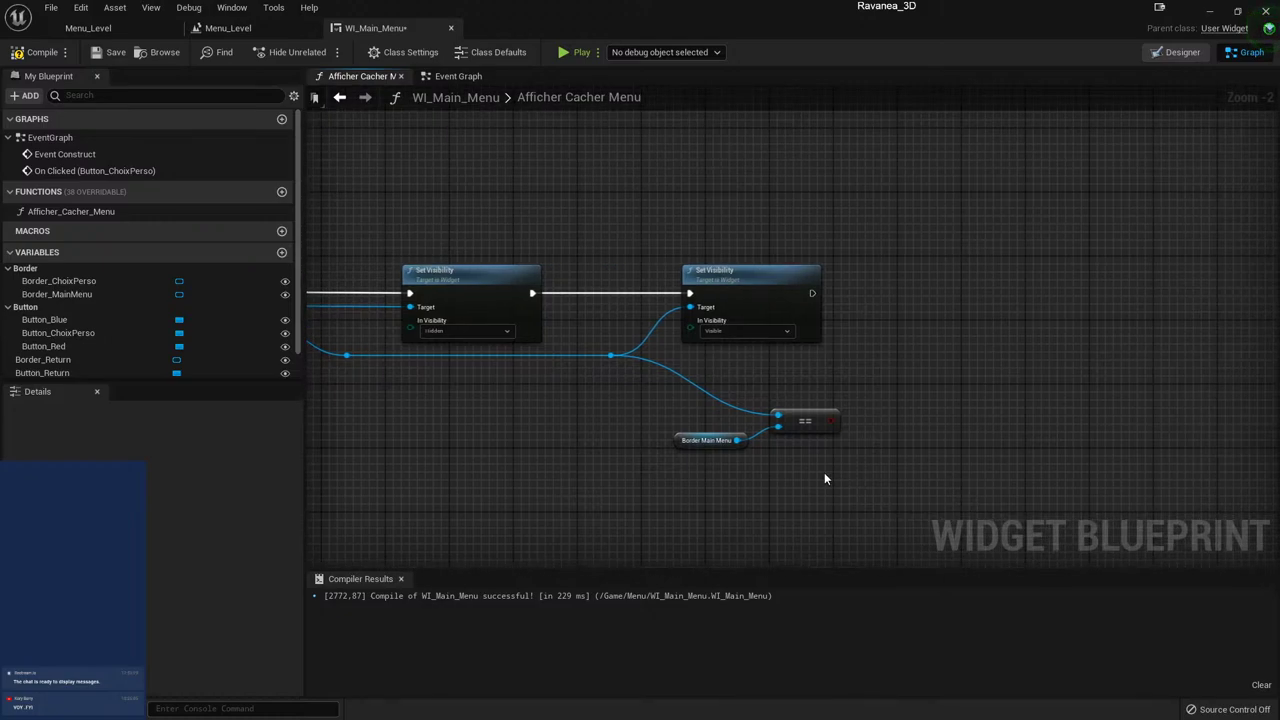
pyautogui.moveTo(824, 479); pyautogui.dragTo(838, 477, button='right')
pyautogui.moveTo(838, 477); pyautogui.dragTo(668, 404)
pyautogui.moveTo(807, 423)
pyautogui.mouseDown()
pyautogui.moveTo(776, 401)
pyautogui.moveTo(830, 400)
pyautogui.moveTo(928, 328)
pyautogui.mouseUp()
pyautogui.click(898, 395)
# - Add a Branch driven by the comparison, executed after the second Set Visibility
pyautogui.write('b')
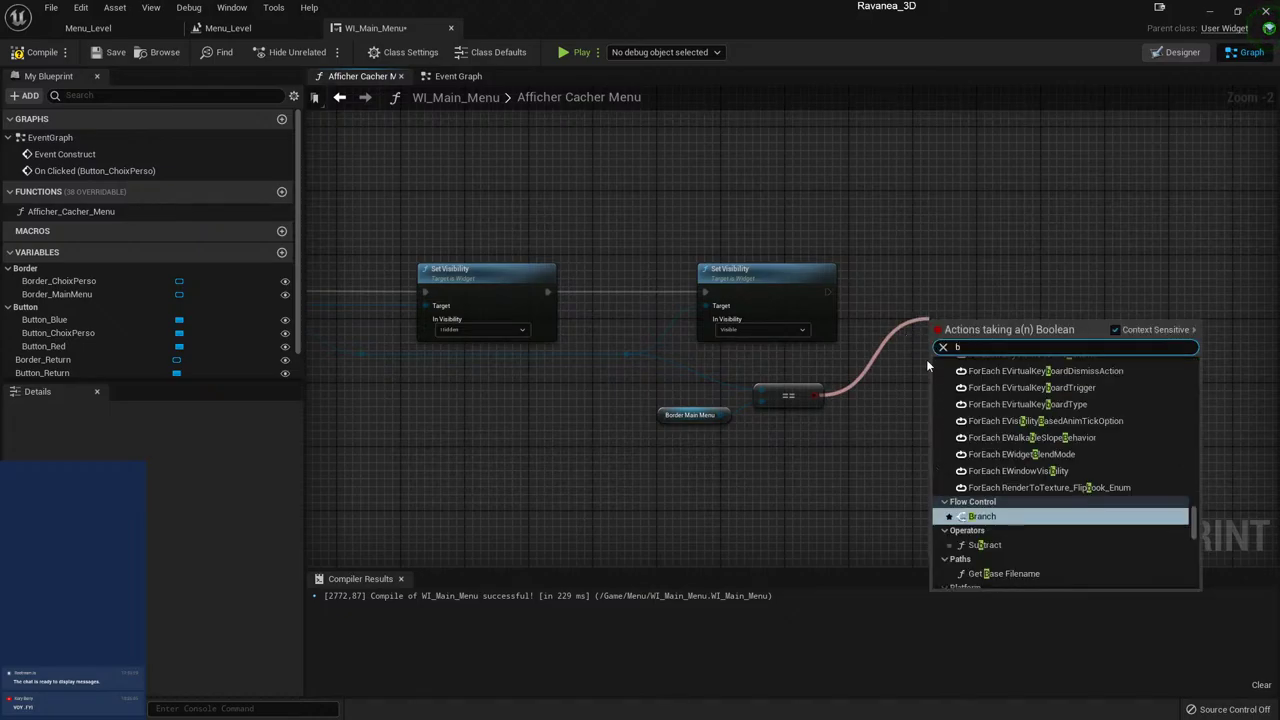
pyautogui.click(972, 516)
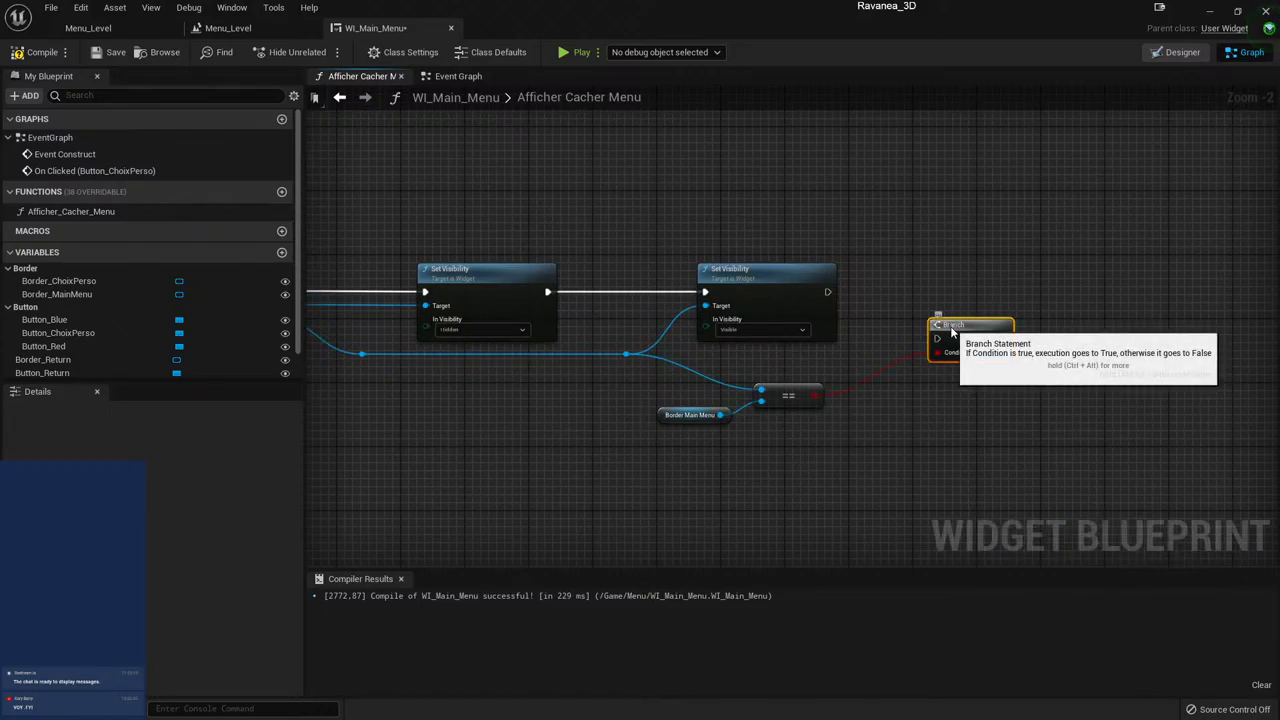
pyautogui.moveTo(950, 325)
pyautogui.mouseDown()
pyautogui.moveTo(934, 277)
pyautogui.moveTo(827, 292)
pyautogui.mouseUp()
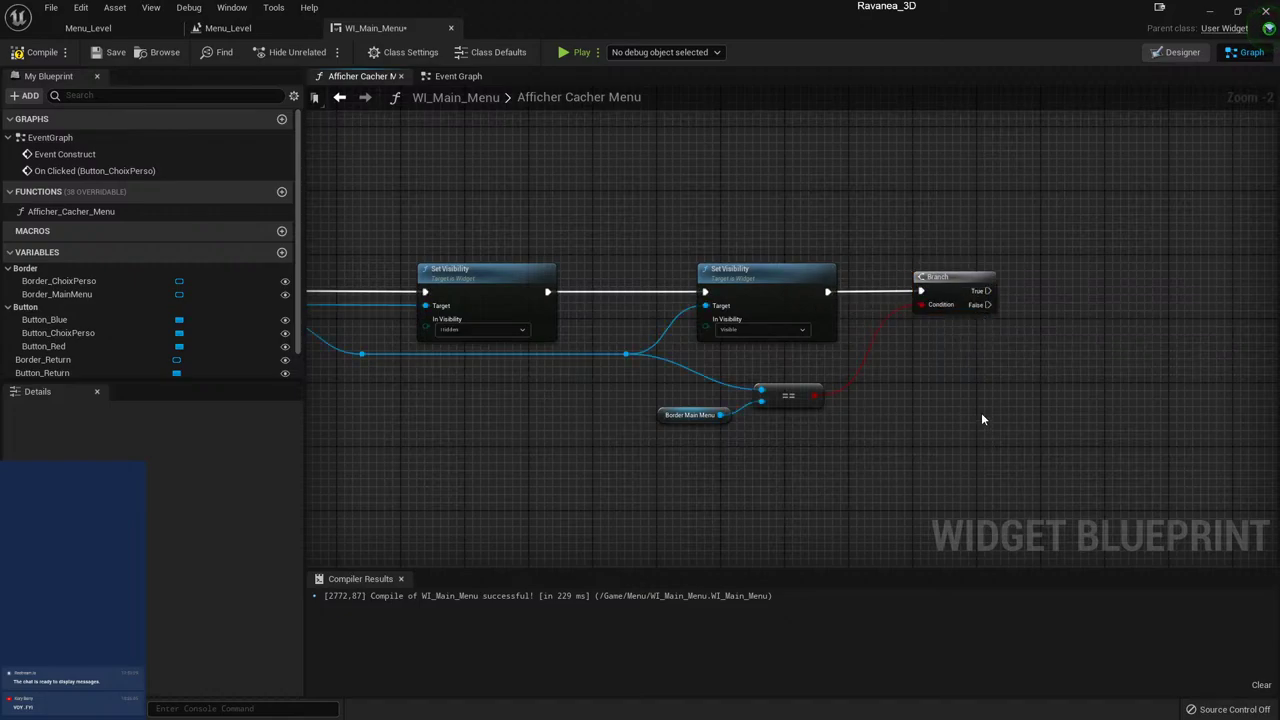
pyautogui.moveTo(981, 412); pyautogui.dragTo(871, 426, button='right')
pyautogui.moveTo(877, 304)
pyautogui.mouseDown()
pyautogui.moveTo(932, 276)
pyautogui.moveTo(1000, 180)
pyautogui.mouseUp()
pyautogui.click(939, 409)
pyautogui.moveTo(873, 317); pyautogui.dragTo(855, 320)
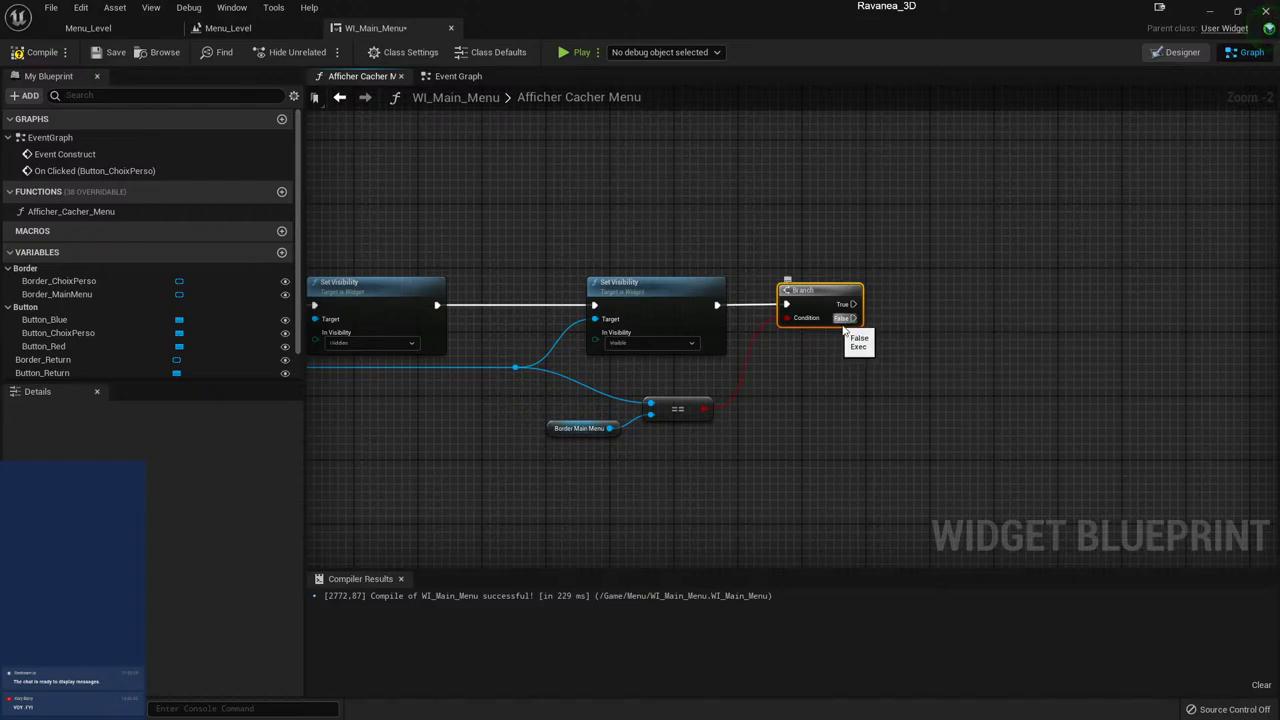
pyautogui.hotkey('ctrl', 'z')
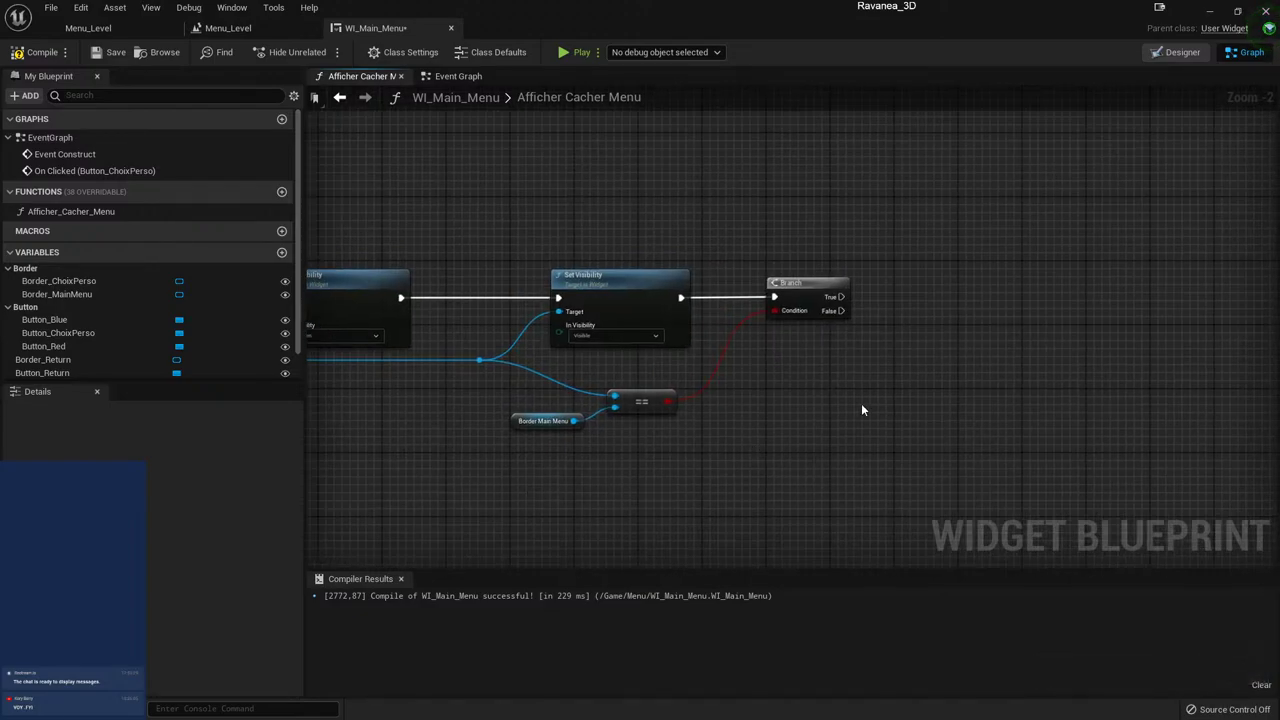
pyautogui.moveTo(651, 463); pyautogui.dragTo(966, 427, button='right')
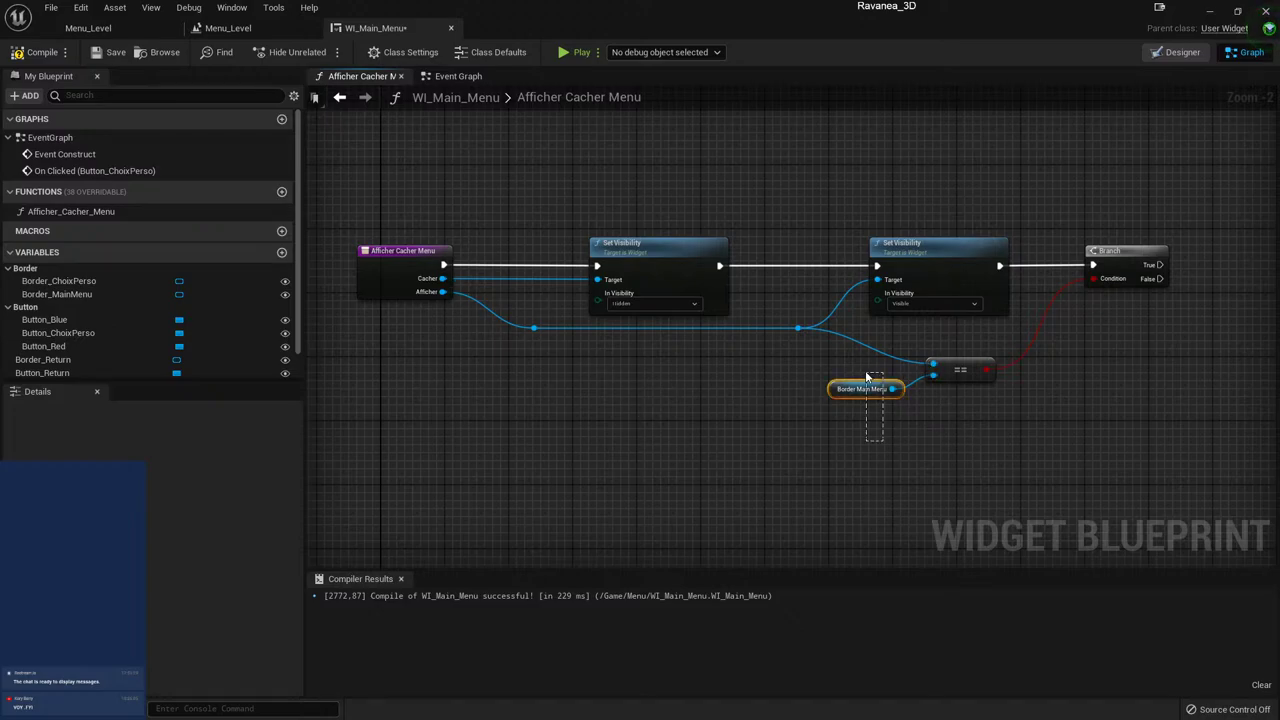
pyautogui.moveTo(866, 377); pyautogui.dragTo(870, 443)
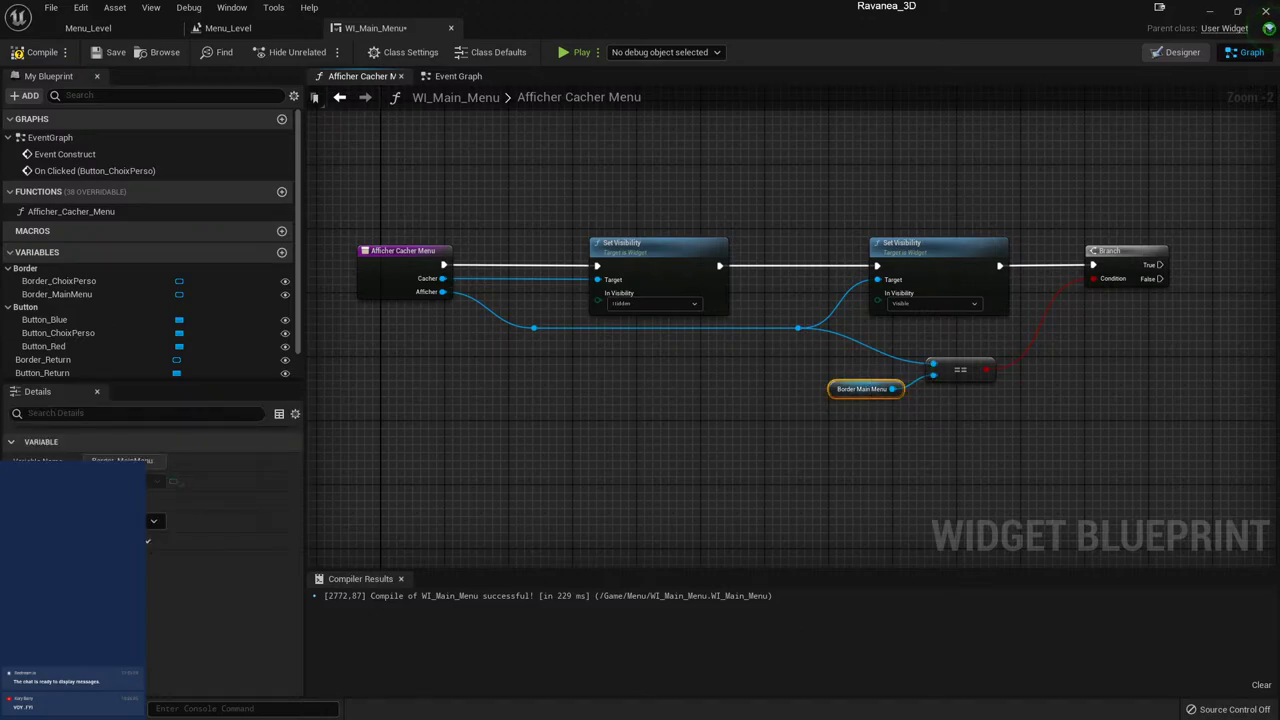
pyautogui.moveTo(1274, 285); pyautogui.dragTo(1054, 326, button='right')
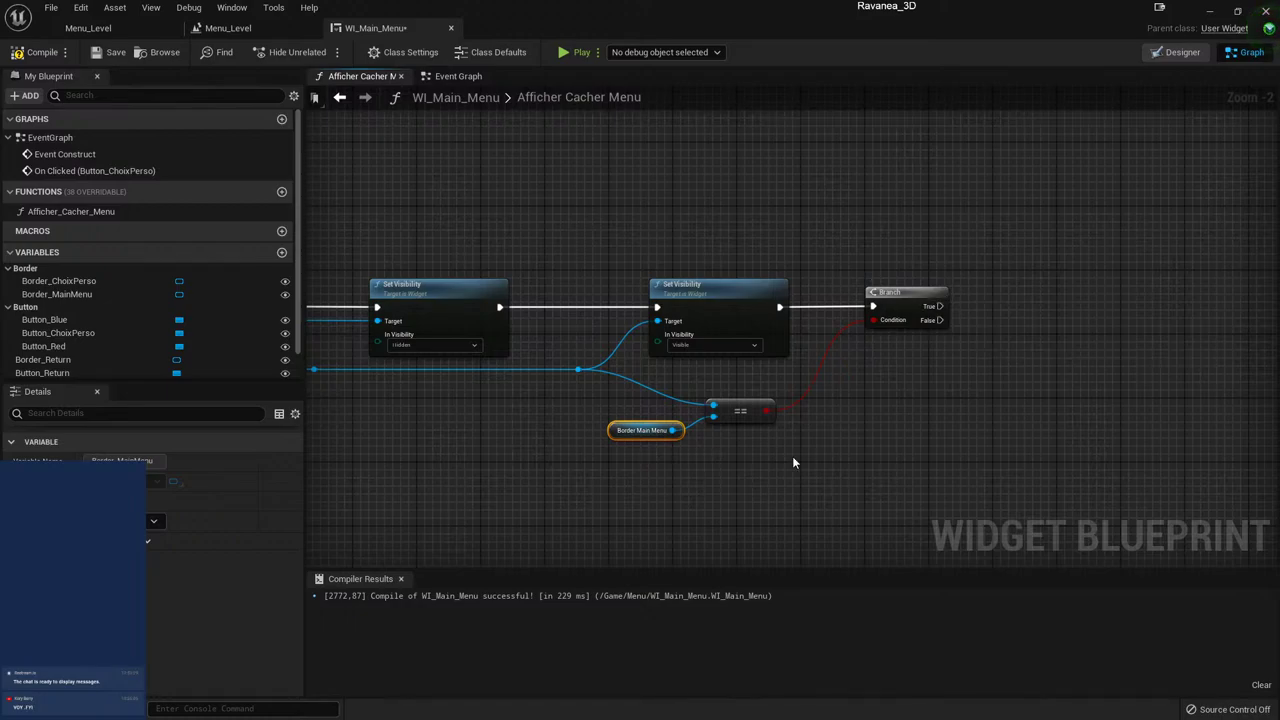
# - Replace the old comparison with a new Equal (==) node fed by Border Main Menu
pyautogui.click(744, 407)
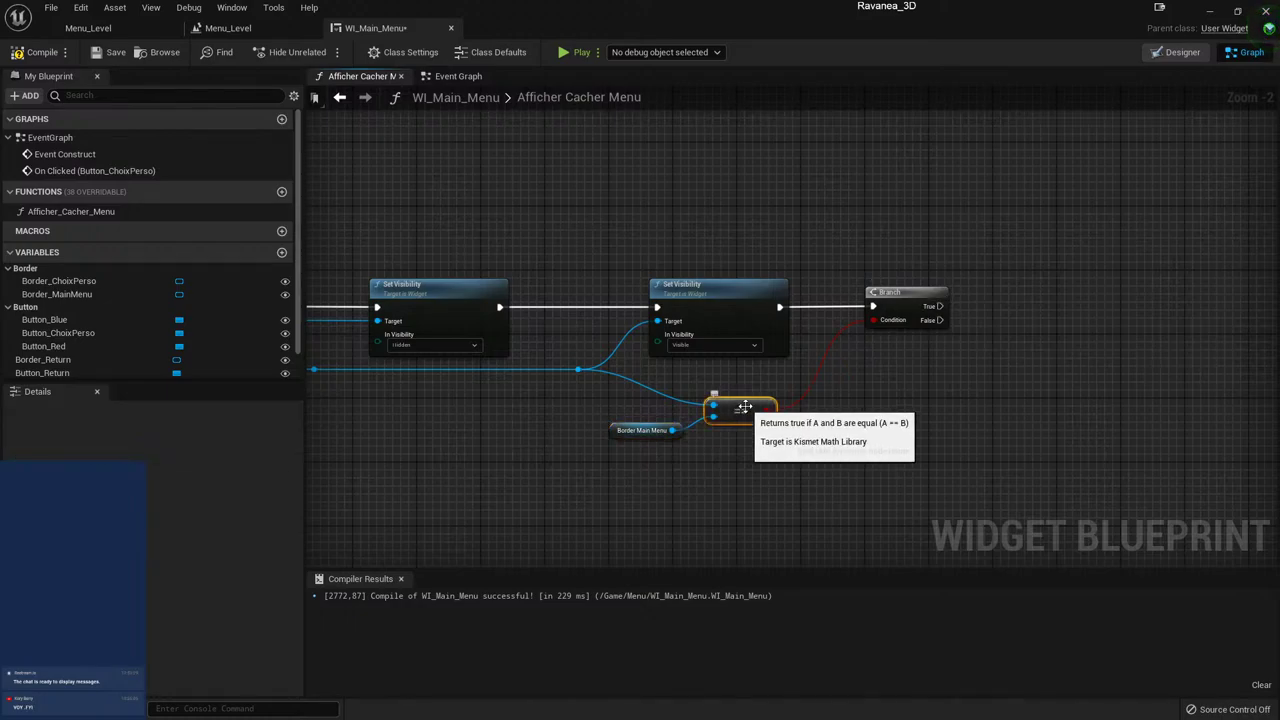
pyautogui.press('Delete')
pyautogui.moveTo(673, 430); pyautogui.dragTo(697, 412)
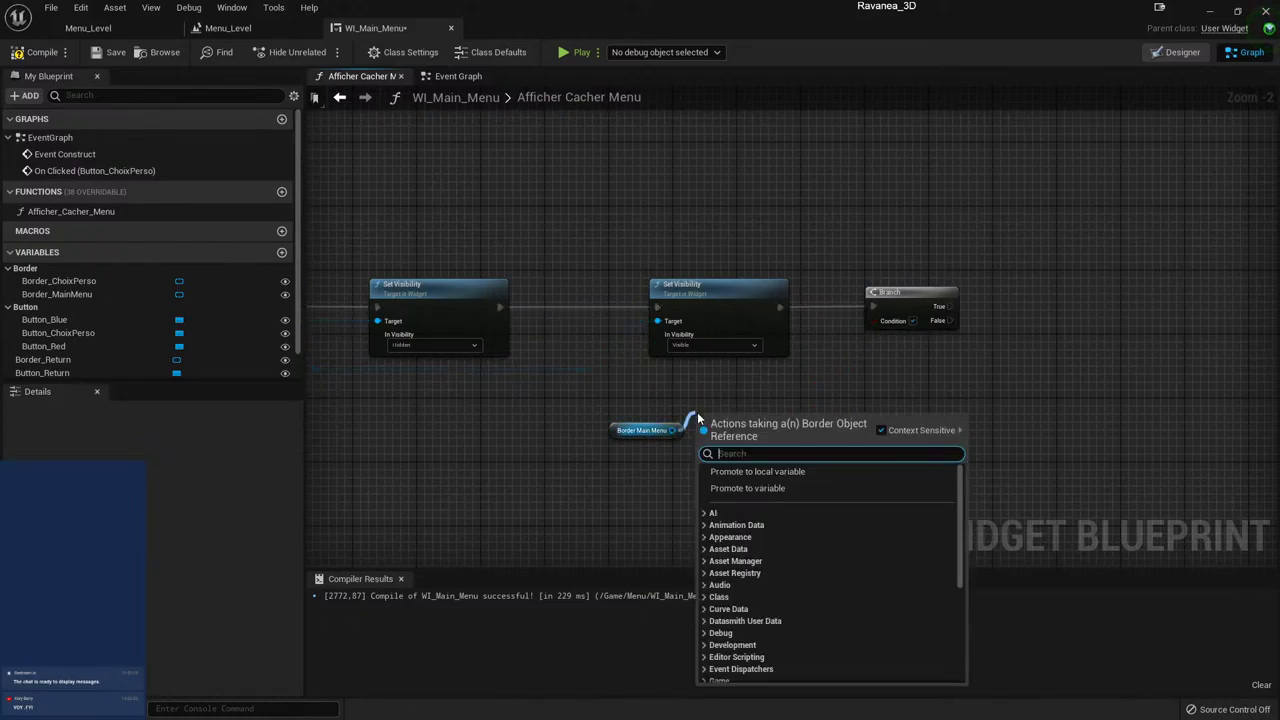
pyautogui.write('=')
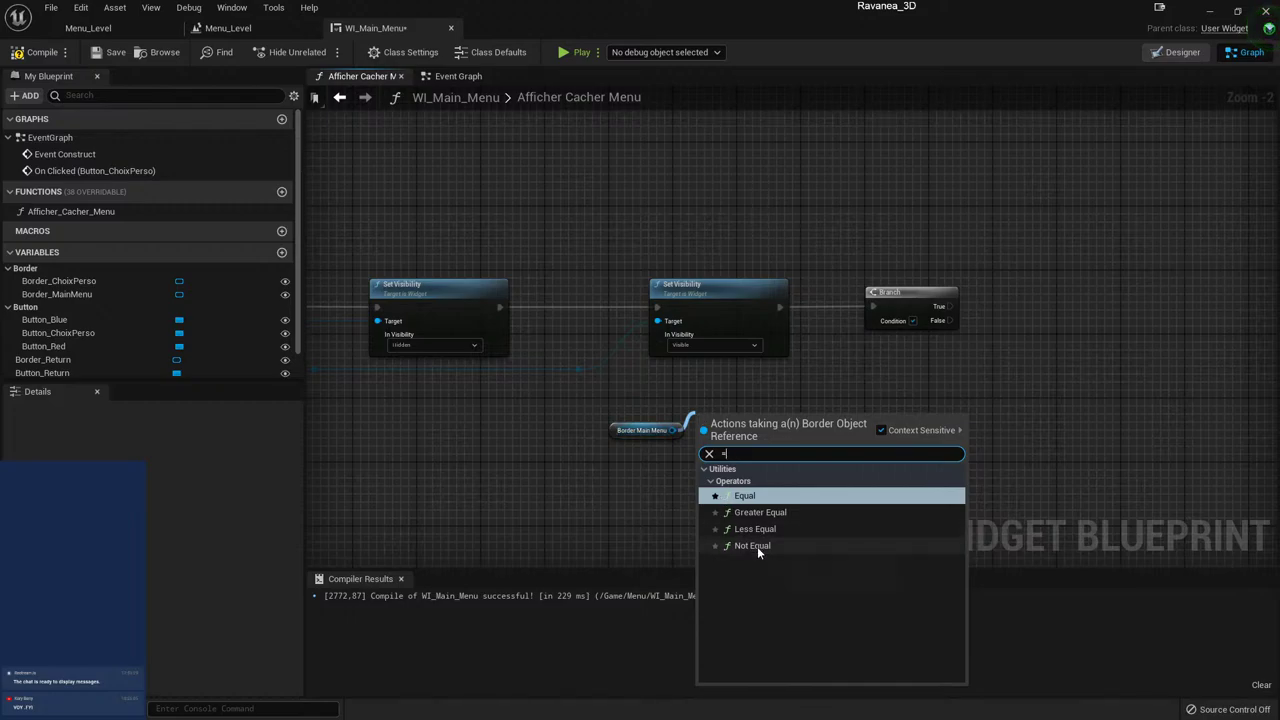
pyautogui.click(757, 546)
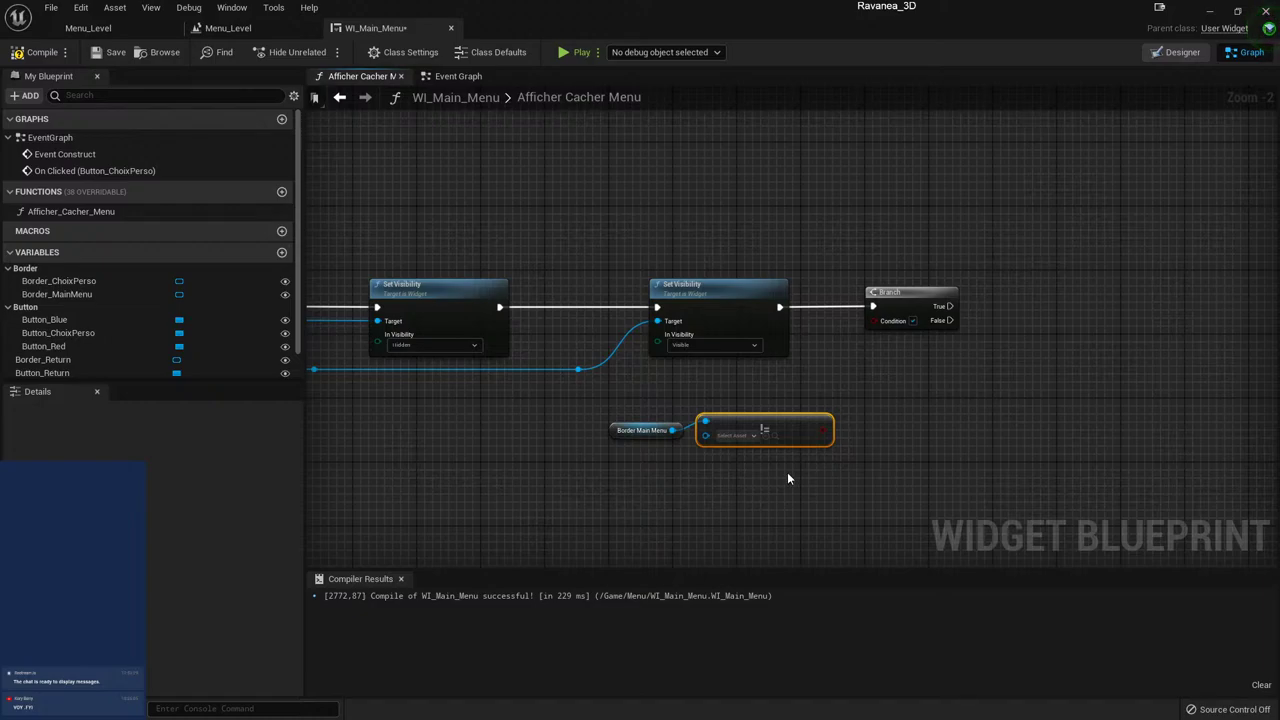
pyautogui.press('Delete')
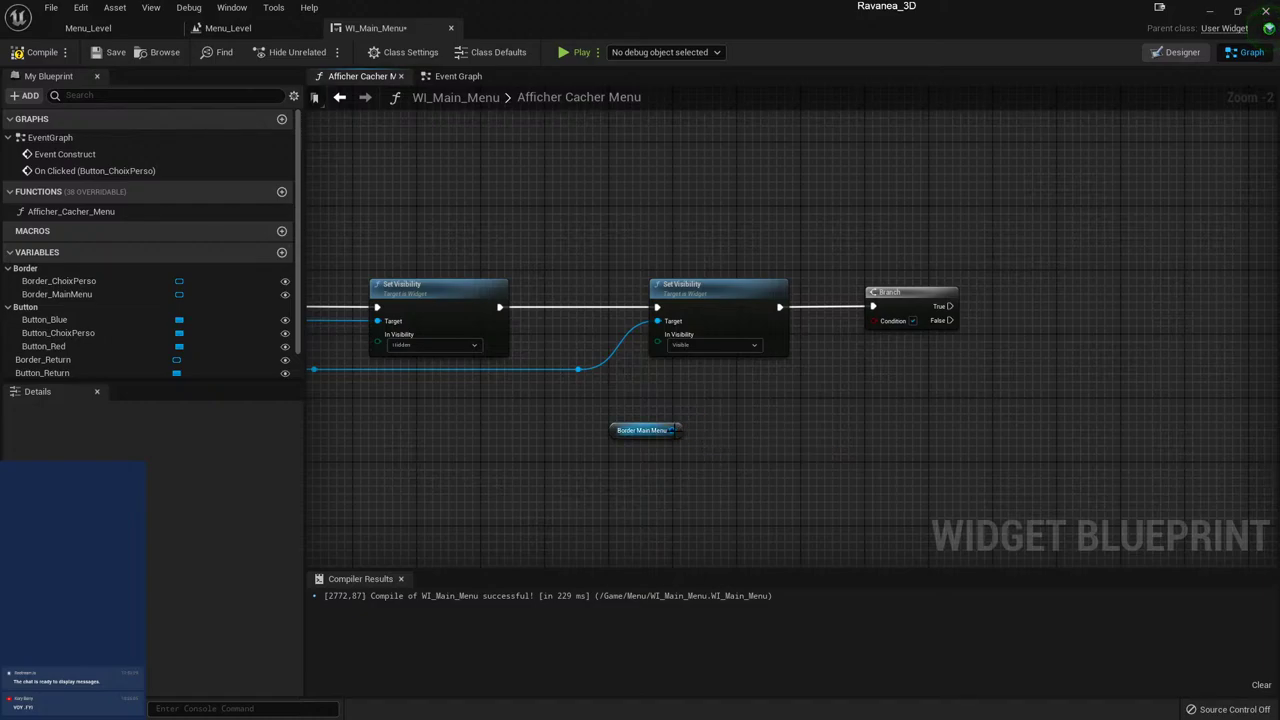
pyautogui.moveTo(674, 430); pyautogui.dragTo(688, 426)
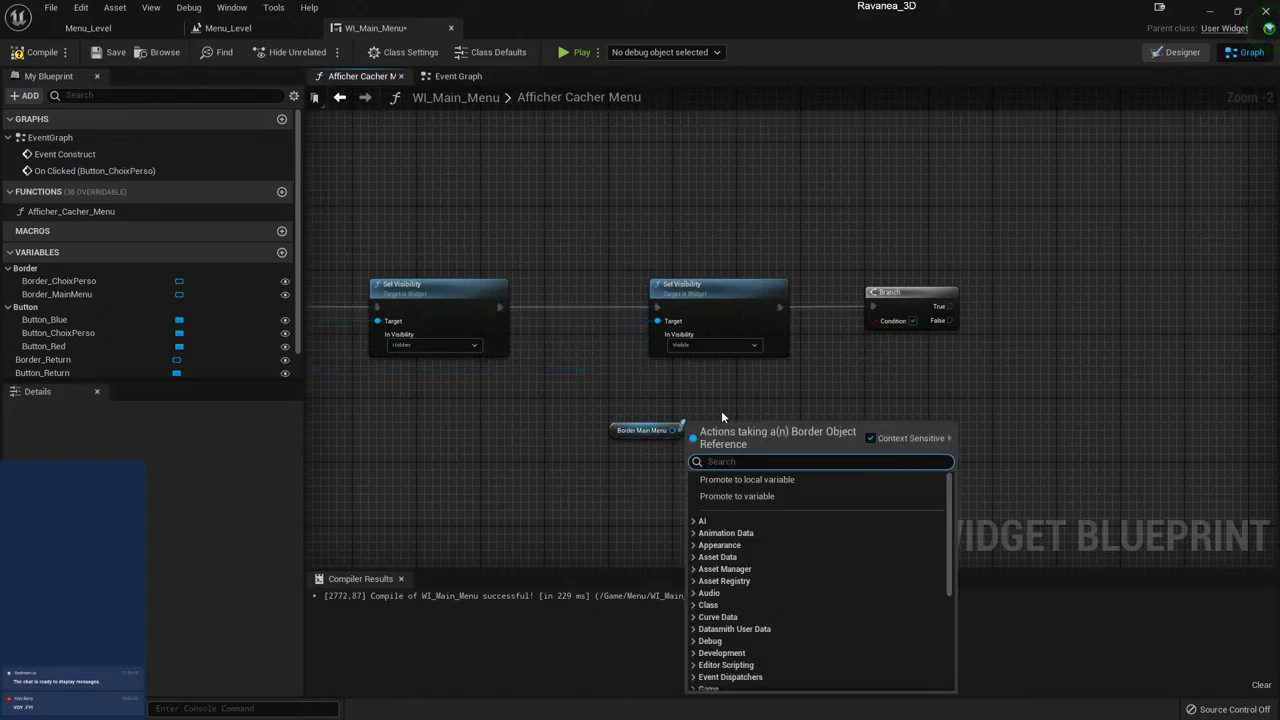
pyautogui.write('=')
pyautogui.click(740, 504)
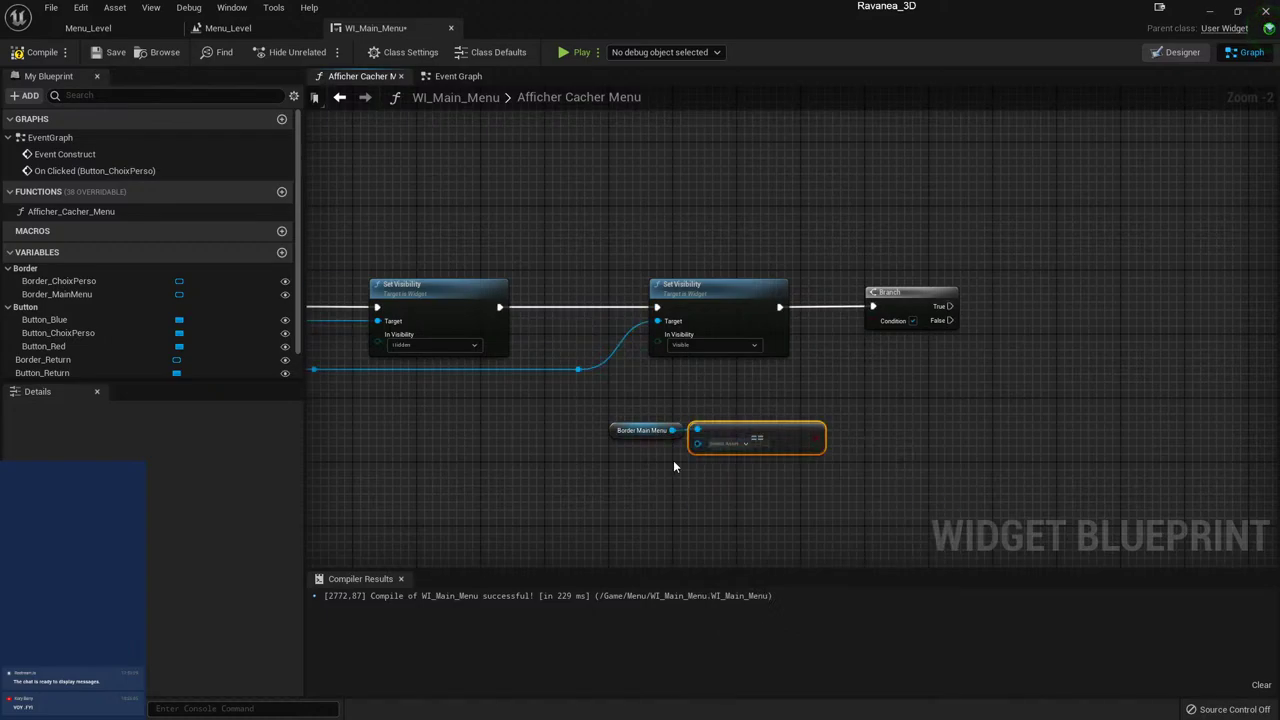
# - Connect Border Main Menu to the == check, move both nodes up, and wire the result into Branch Condition
pyautogui.moveTo(672, 430); pyautogui.dragTo(582, 375)
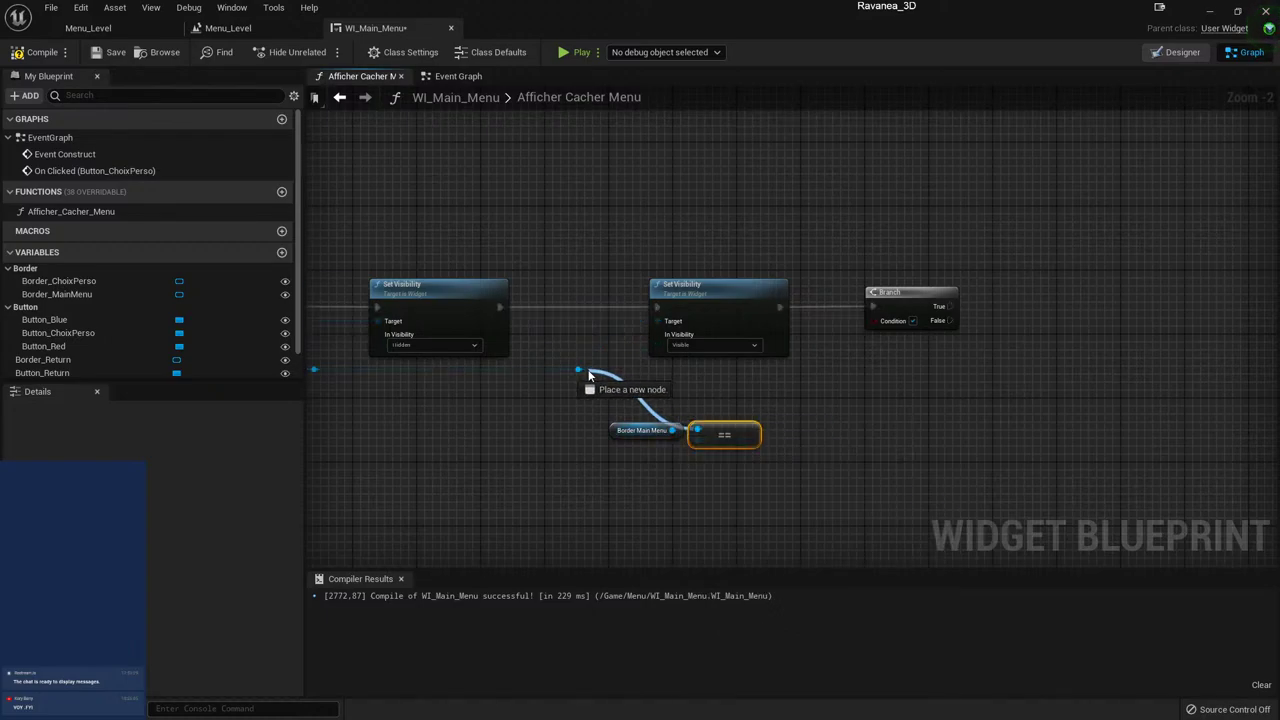
pyautogui.click(623, 430)
pyautogui.moveTo(623, 432); pyautogui.dragTo(625, 446)
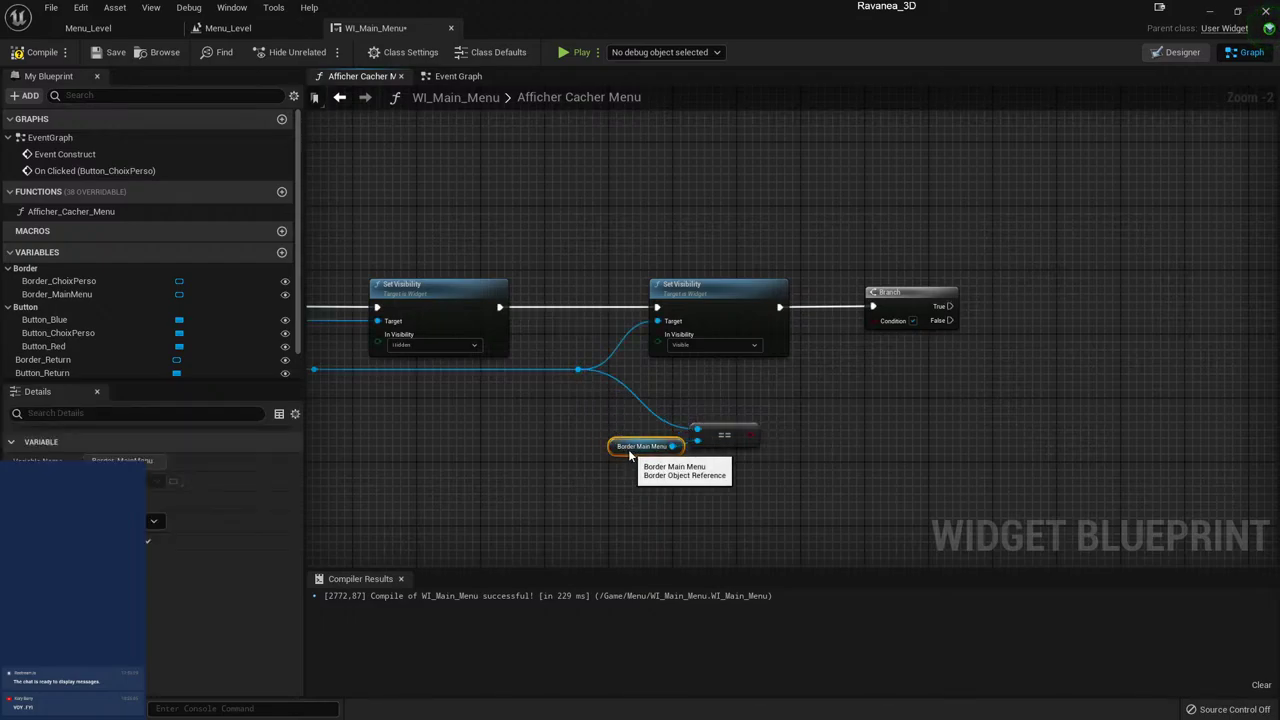
pyautogui.moveTo(727, 479); pyautogui.dragTo(600, 420)
pyautogui.moveTo(735, 432)
pyautogui.mouseDown()
pyautogui.moveTo(725, 397)
pyautogui.moveTo(873, 320)
pyautogui.mouseUp()
pyautogui.click(712, 453)
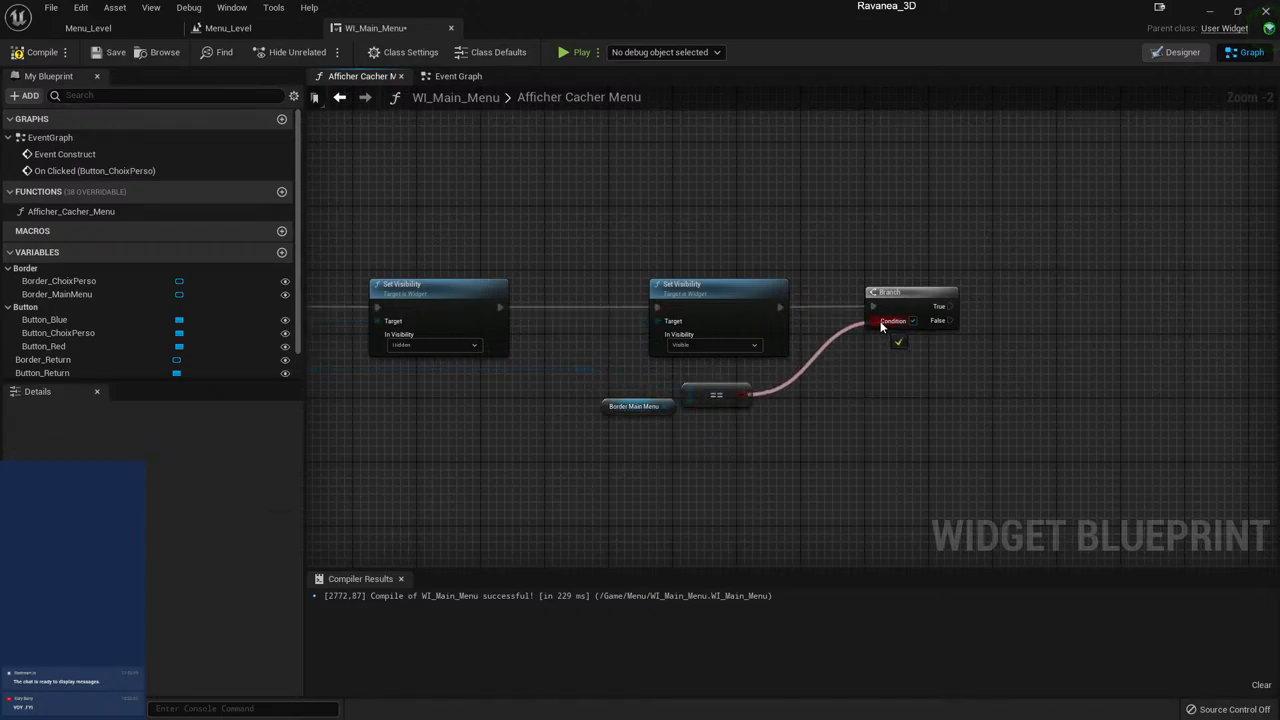
pyautogui.moveTo(859, 425); pyautogui.dragTo(636, 428, button='right')
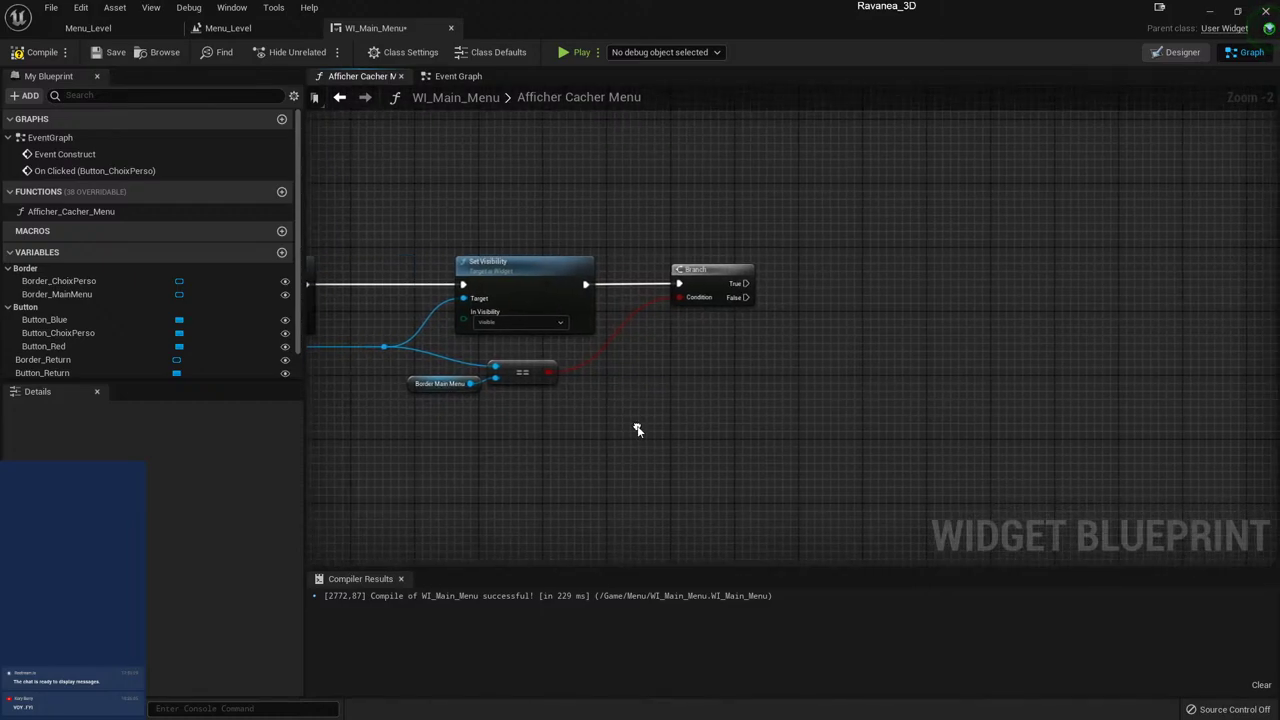
pyautogui.moveTo(569, 432); pyautogui.dragTo(383, 368)
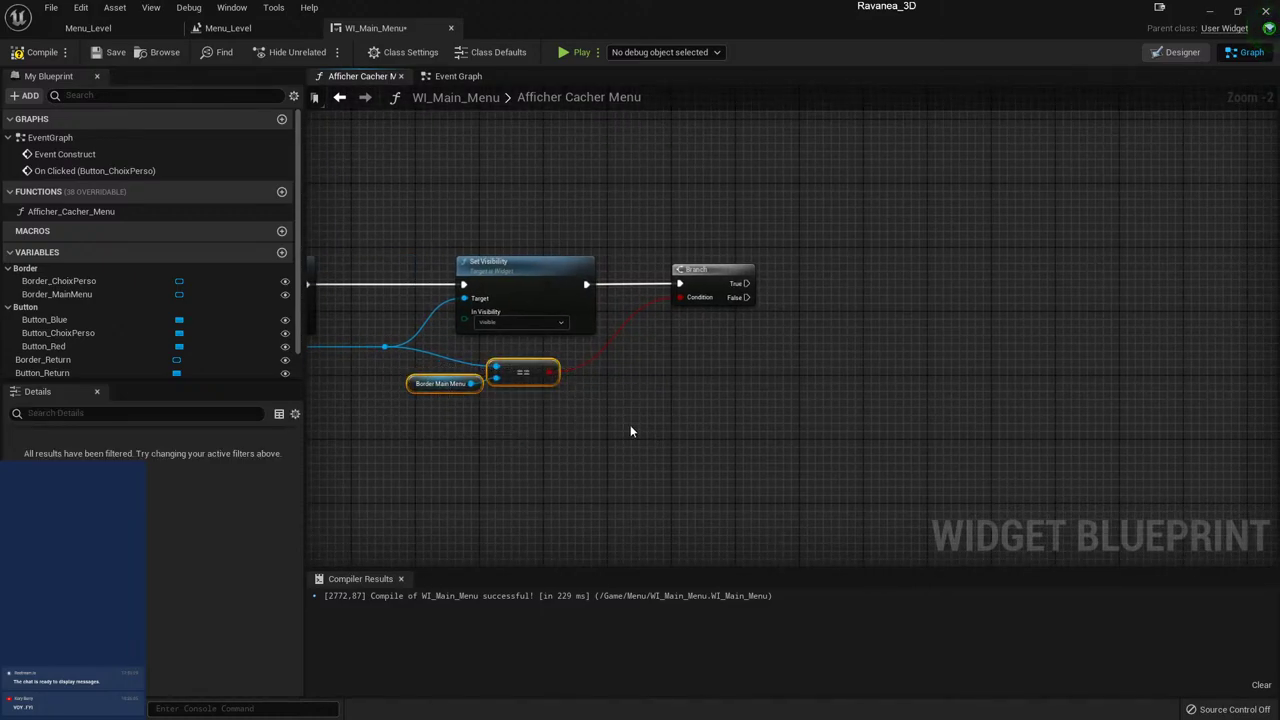
pyautogui.moveTo(631, 432)
pyautogui.mouseDown(button='right')
pyautogui.moveTo(460, 506)
pyautogui.moveTo(543, 496)
pyautogui.mouseUp(button='right')
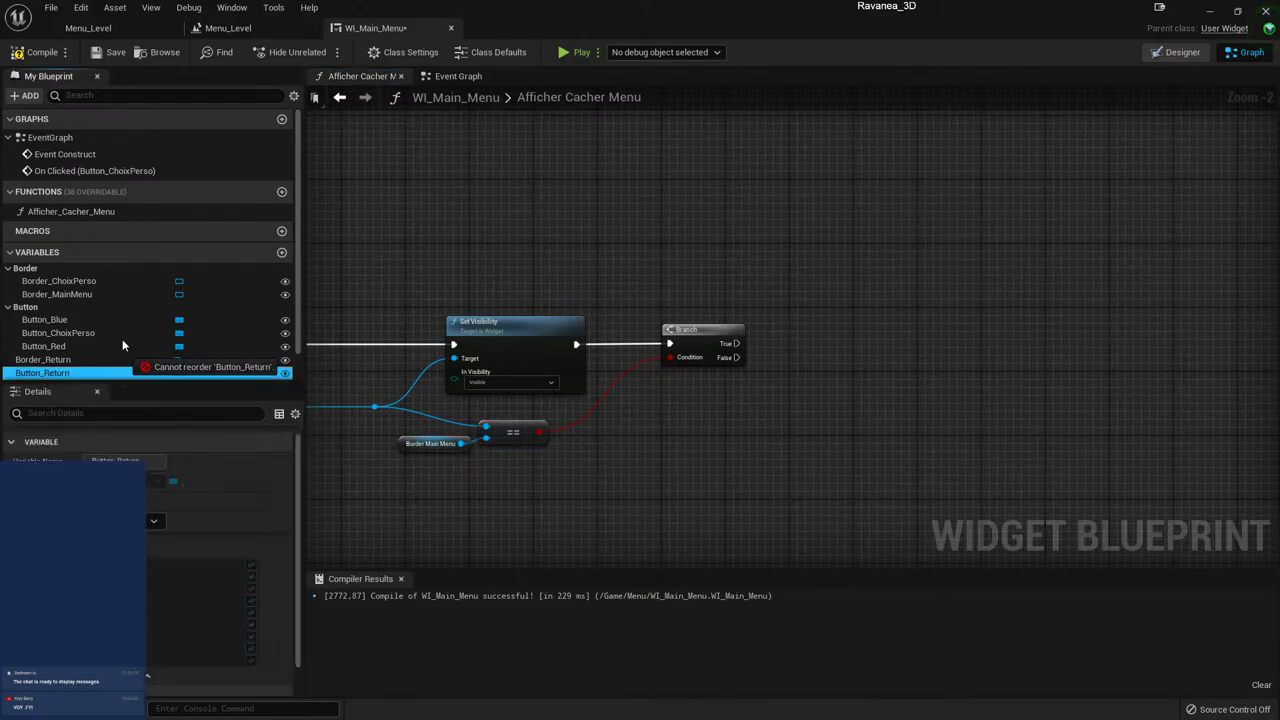
# - Move Button_Return and Border_Return into their variable groups and add a Border_Return Set Visibility node
pyautogui.moveTo(44, 372); pyautogui.dragTo(30, 310)
pyautogui.moveTo(38, 373); pyautogui.dragTo(24, 270)
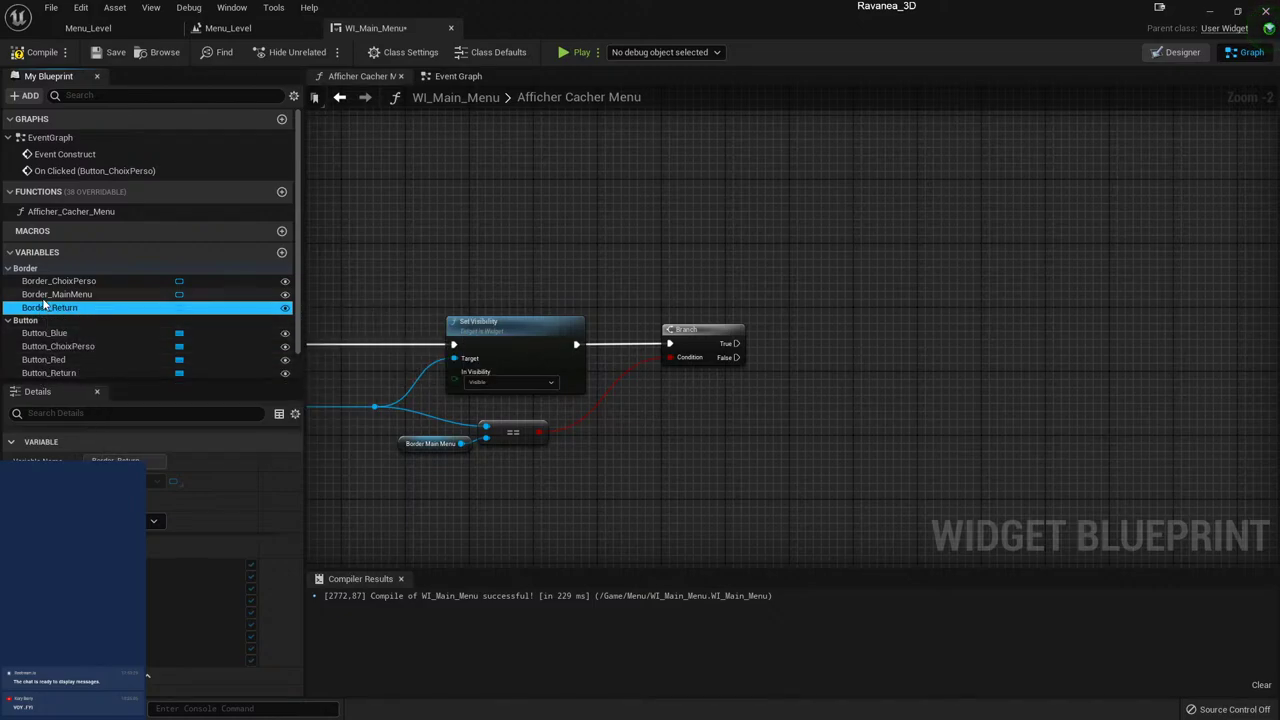
pyautogui.moveTo(44, 307)
pyautogui.mouseDown()
pyautogui.moveTo(210, 331)
pyautogui.moveTo(773, 285)
pyautogui.moveTo(758, 272)
pyautogui.moveTo(860, 275)
pyautogui.mouseUp()
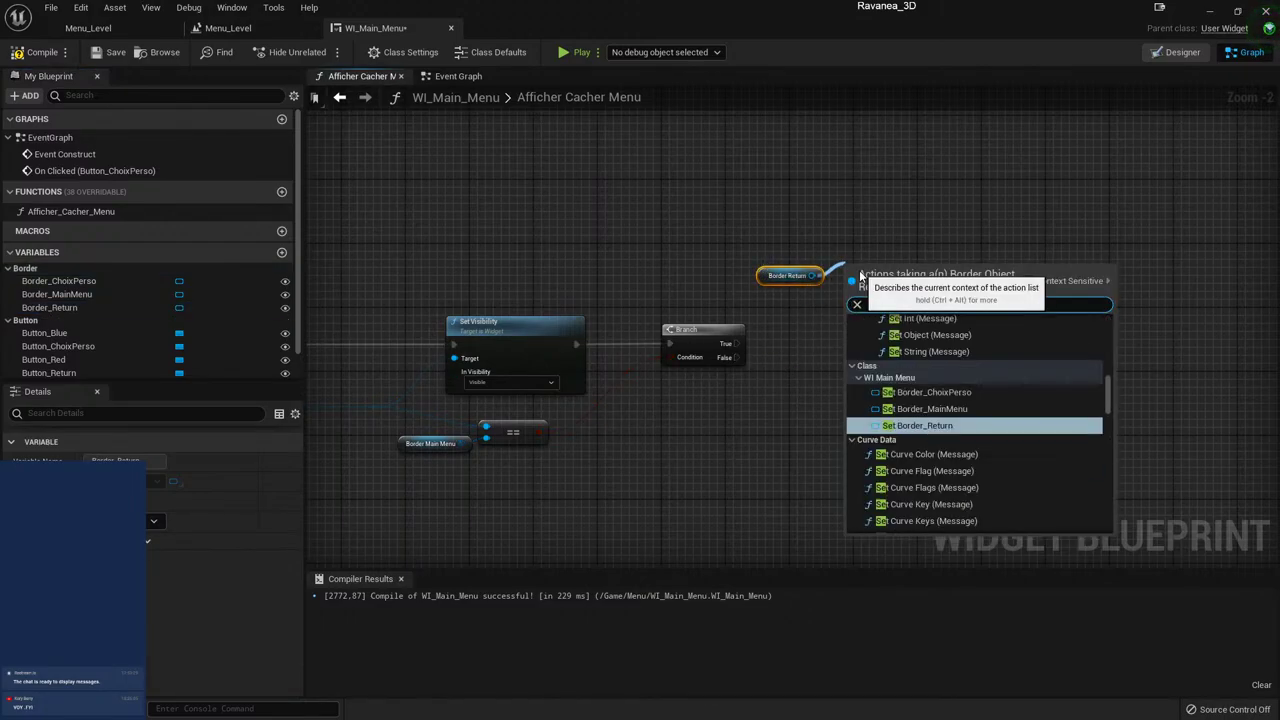
pyautogui.write('v')
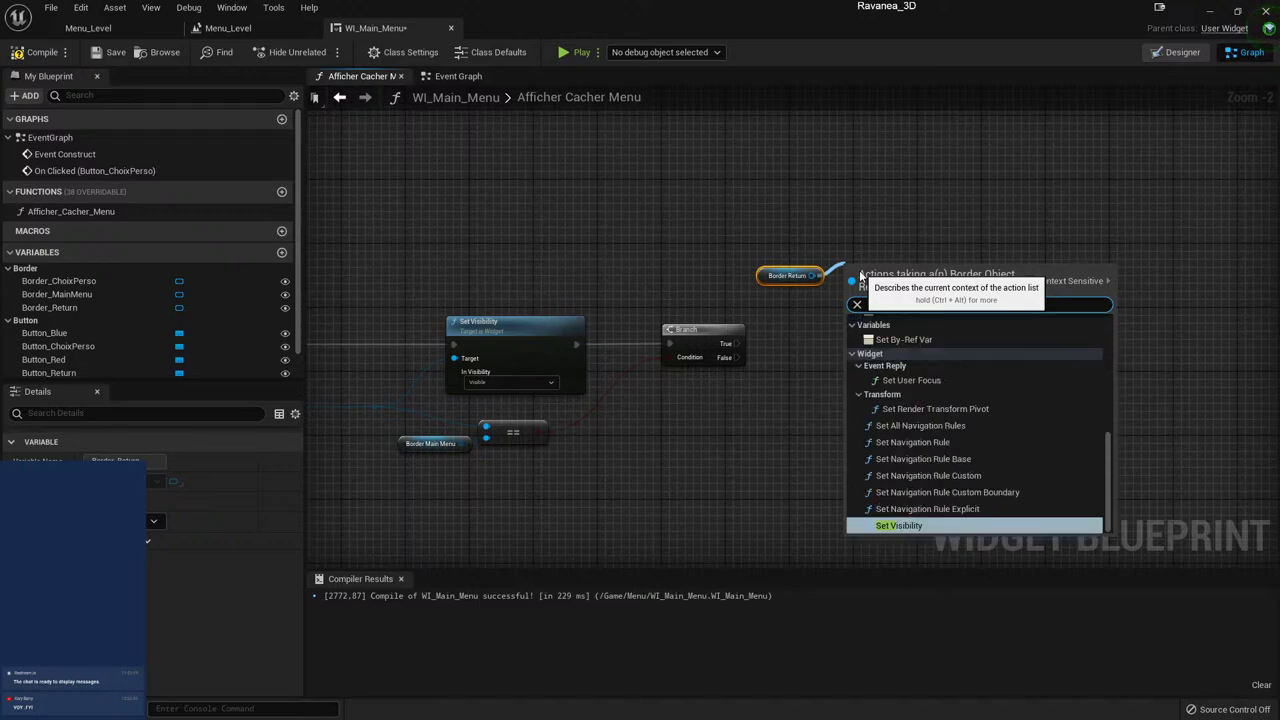
pyautogui.write('is')
pyautogui.press('Return')
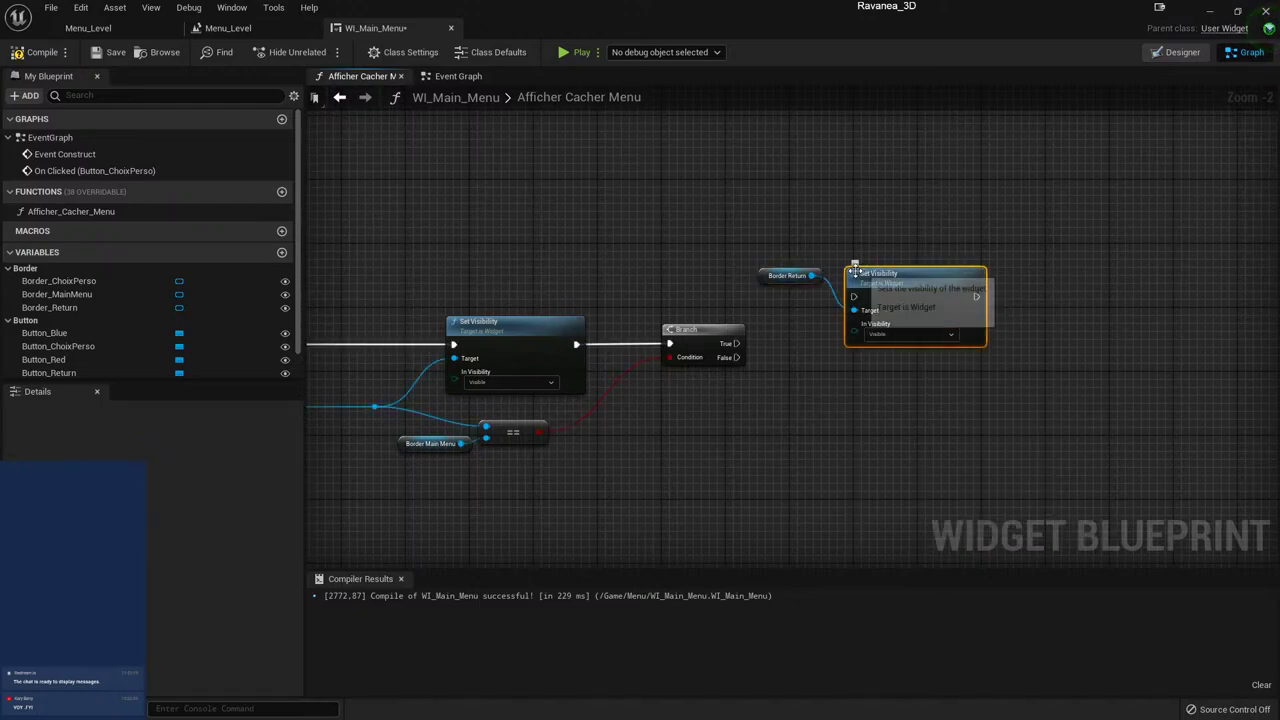
# - Set the new Set Visibility to Hidden and run it from the Branch's True output
pyautogui.moveTo(777, 281); pyautogui.dragTo(799, 322)
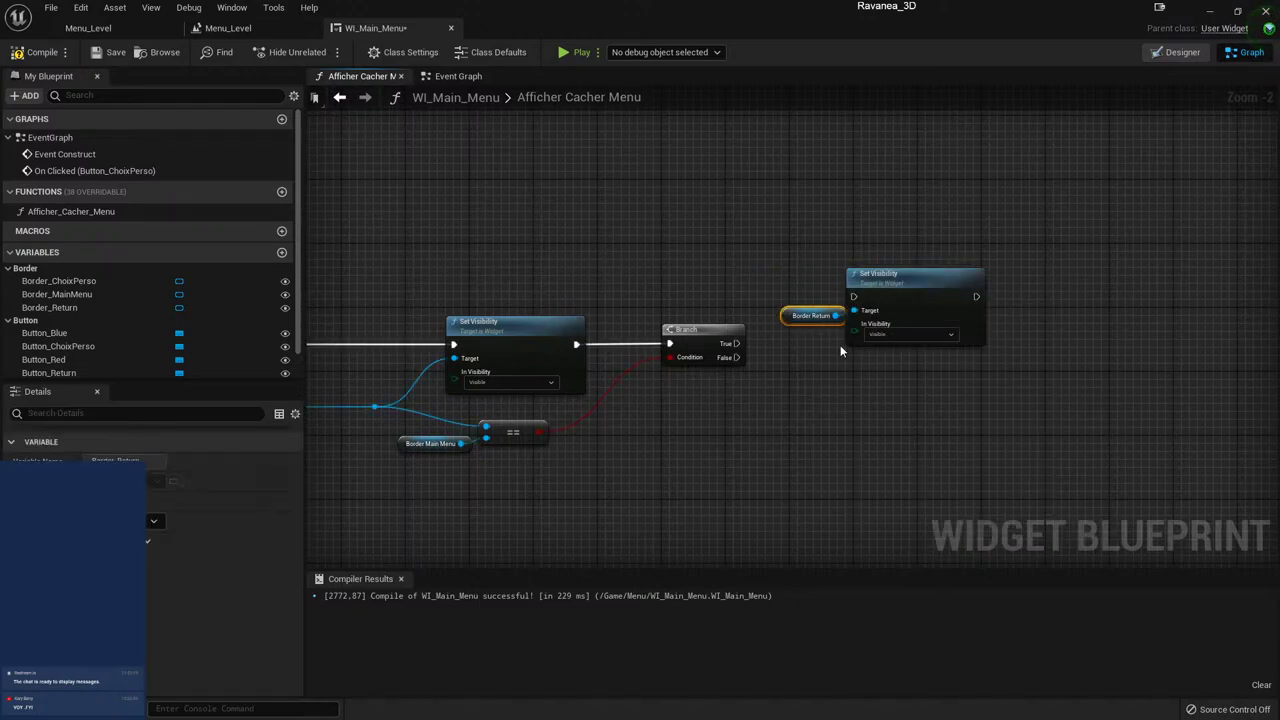
pyautogui.click(905, 334)
pyautogui.click(903, 364)
pyautogui.moveTo(737, 344); pyautogui.dragTo(853, 296)
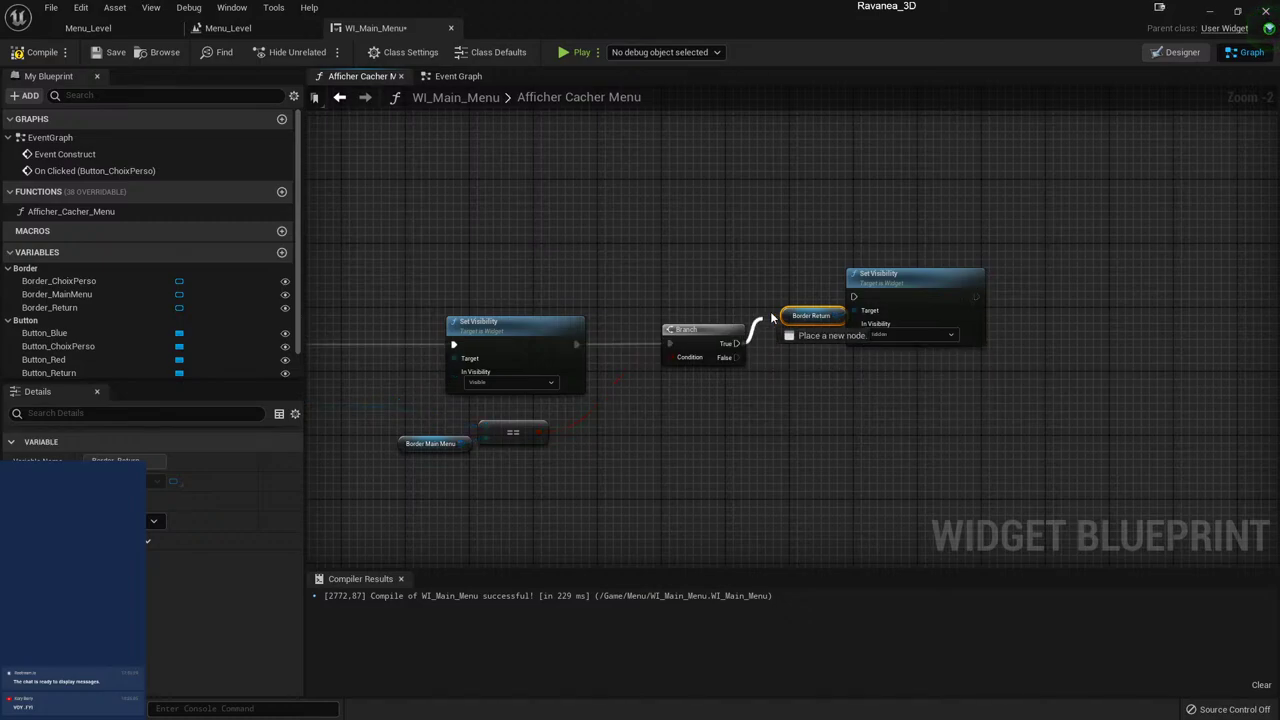
pyautogui.click(785, 333)
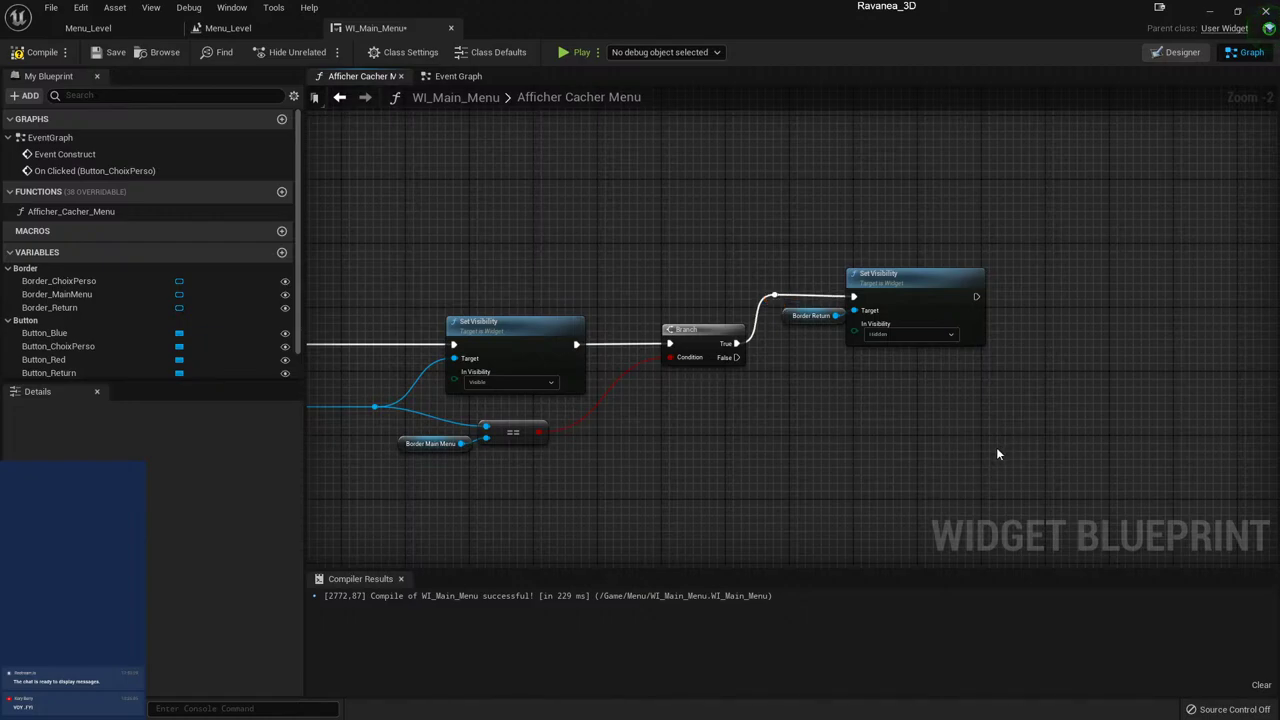
pyautogui.click(918, 334)
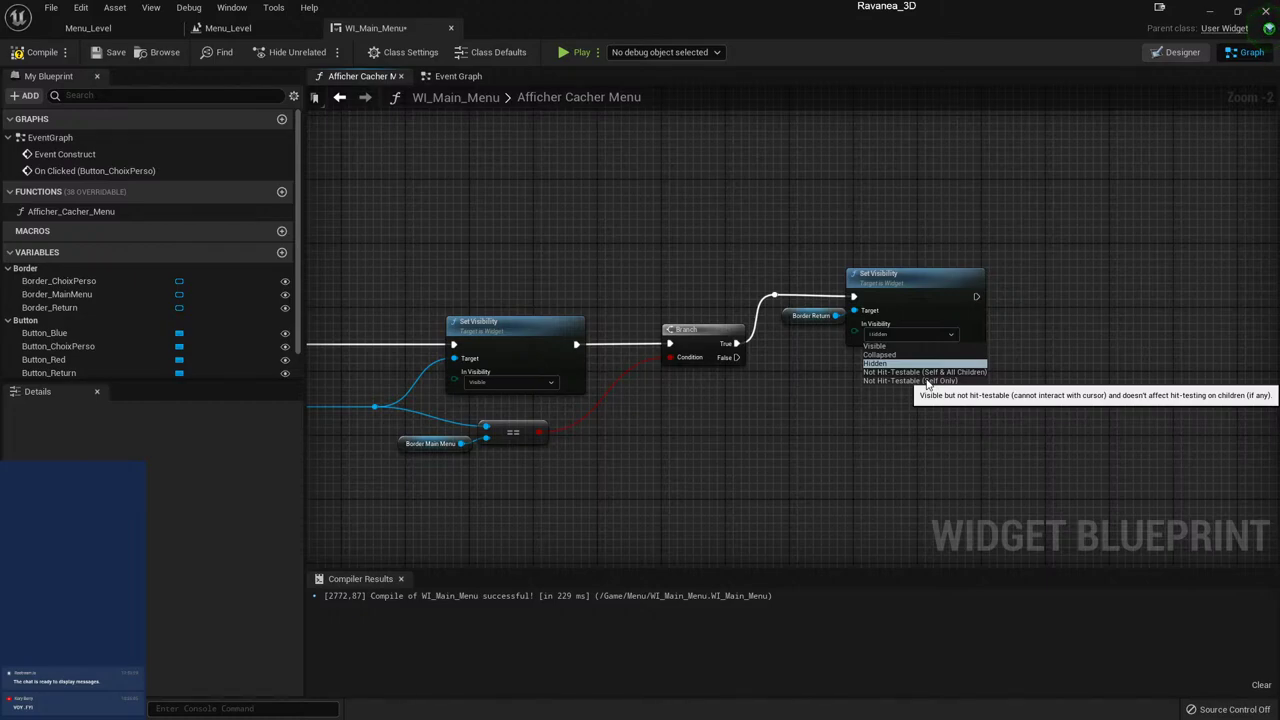
pyautogui.click(1084, 344)
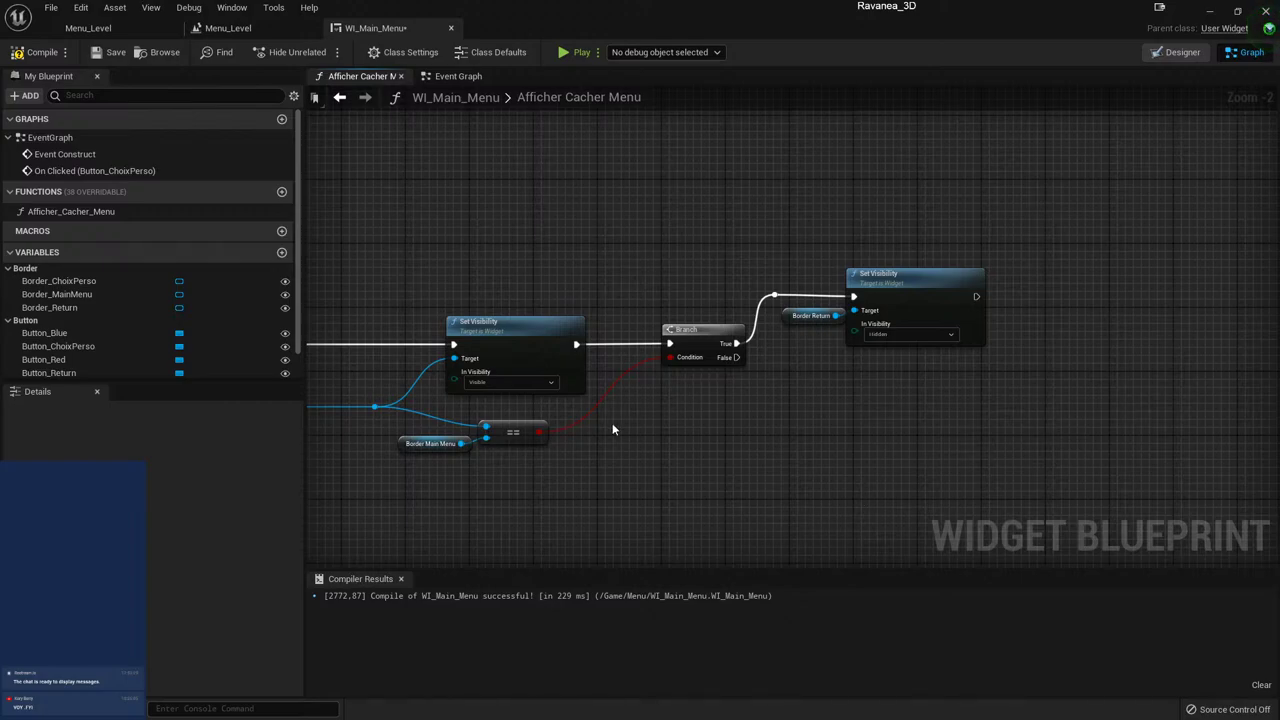
pyautogui.click(1176, 52)
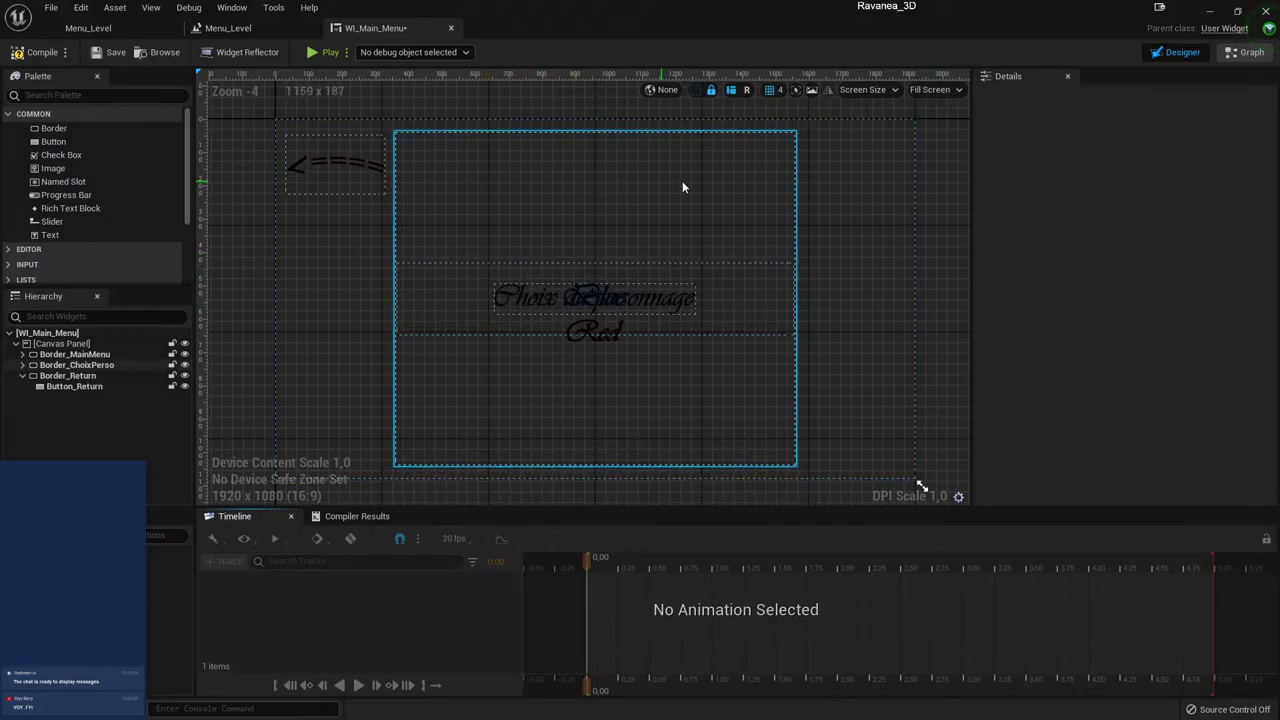
pyautogui.click(1245, 52)
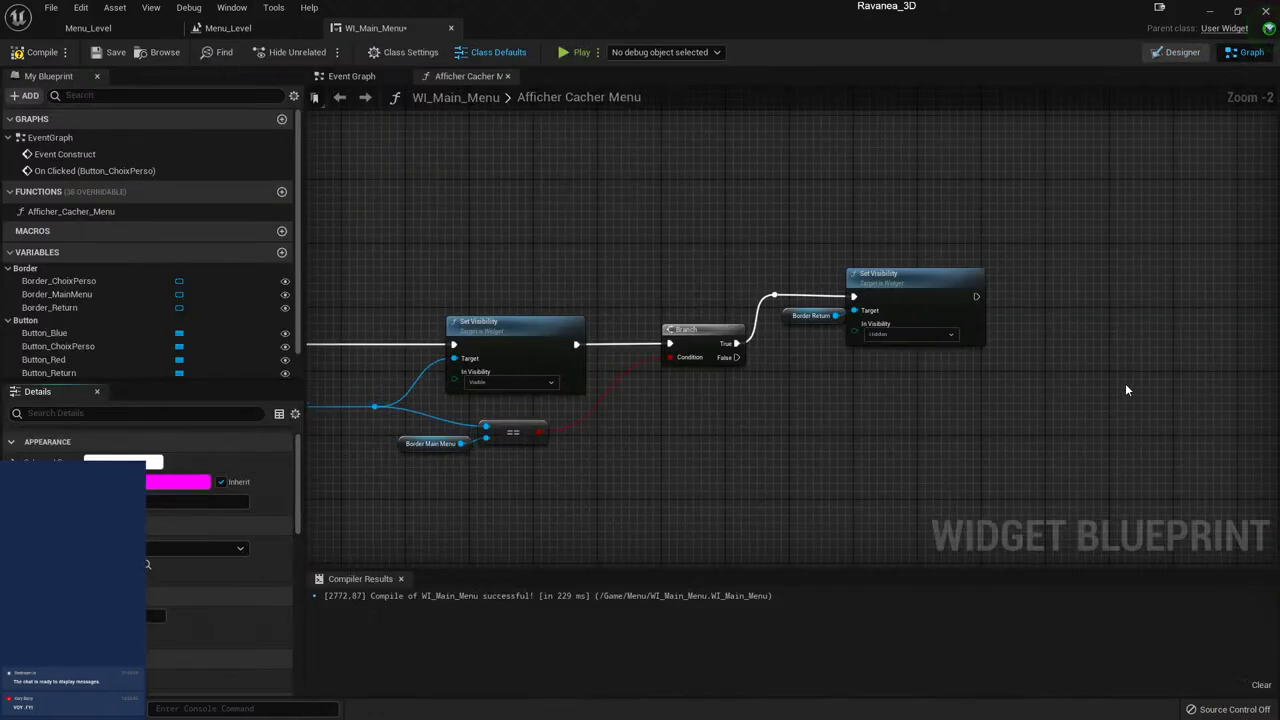
pyautogui.moveTo(677, 457); pyautogui.dragTo(738, 420, button='right')
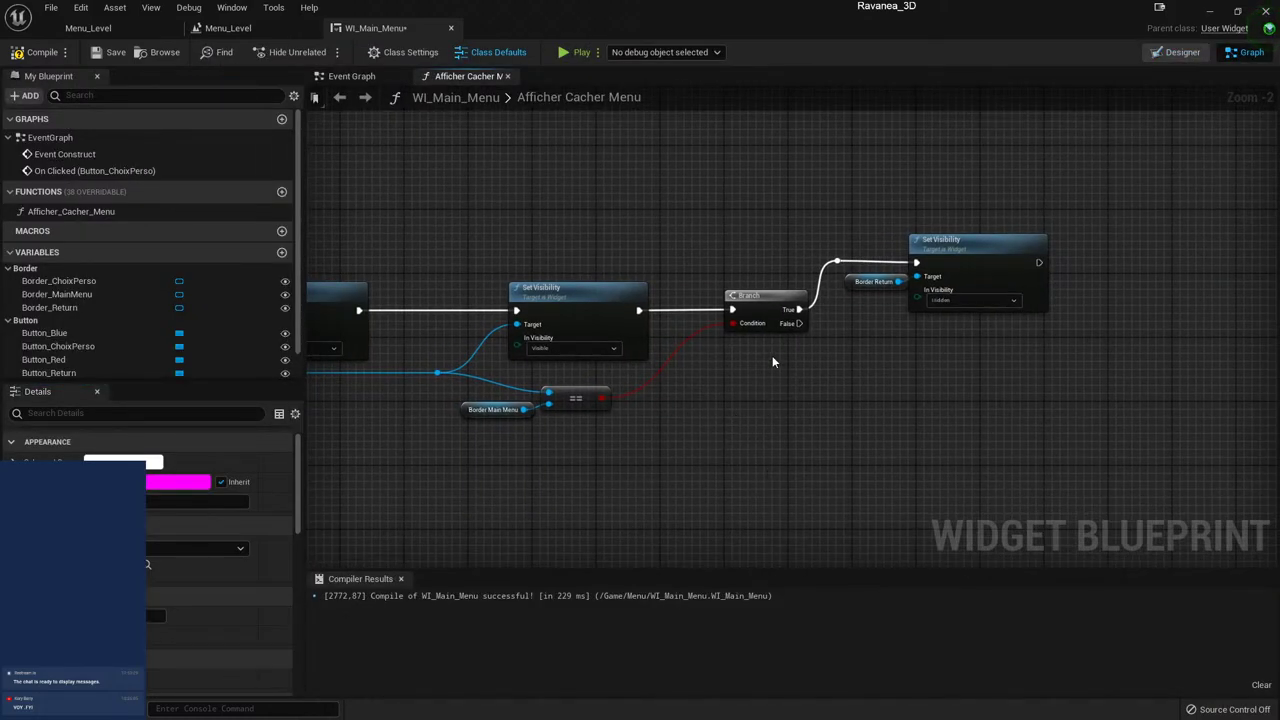
# - Duplicate the Border Return Set Visibility node and place the copy below the first
pyautogui.moveTo(799, 323); pyautogui.dragTo(836, 362)
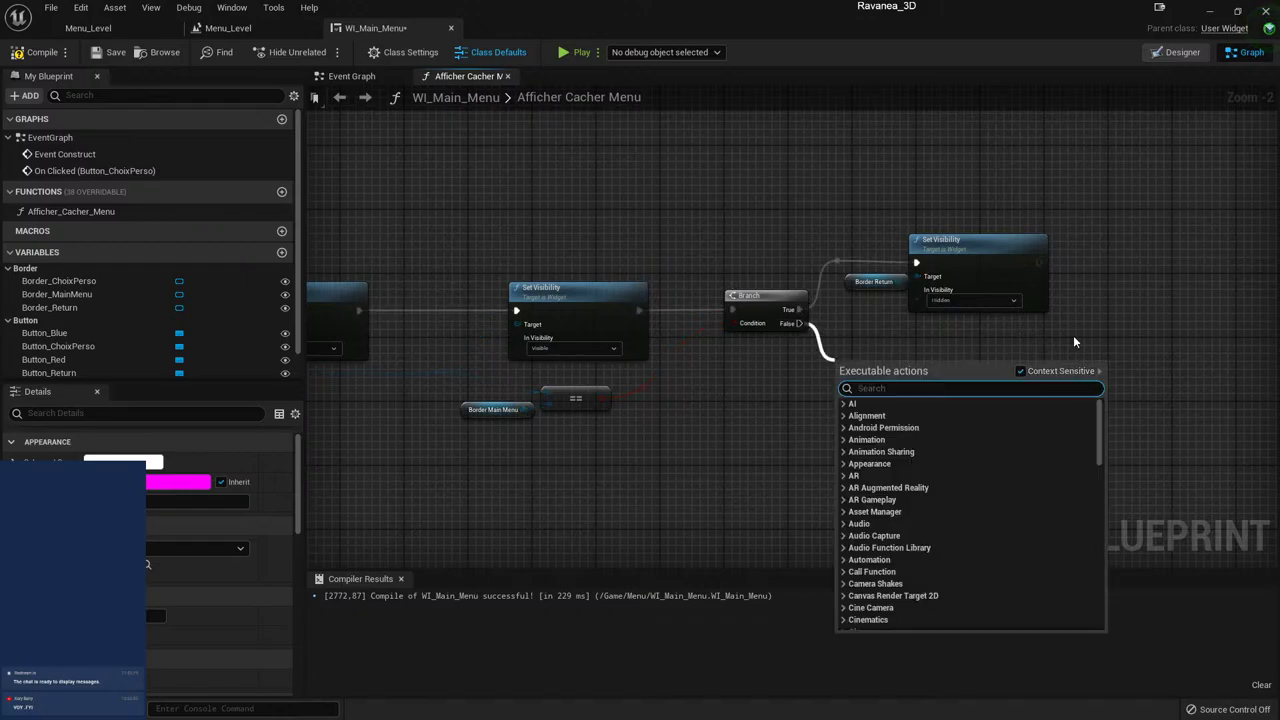
pyautogui.click(1040, 340)
pyautogui.click(927, 242)
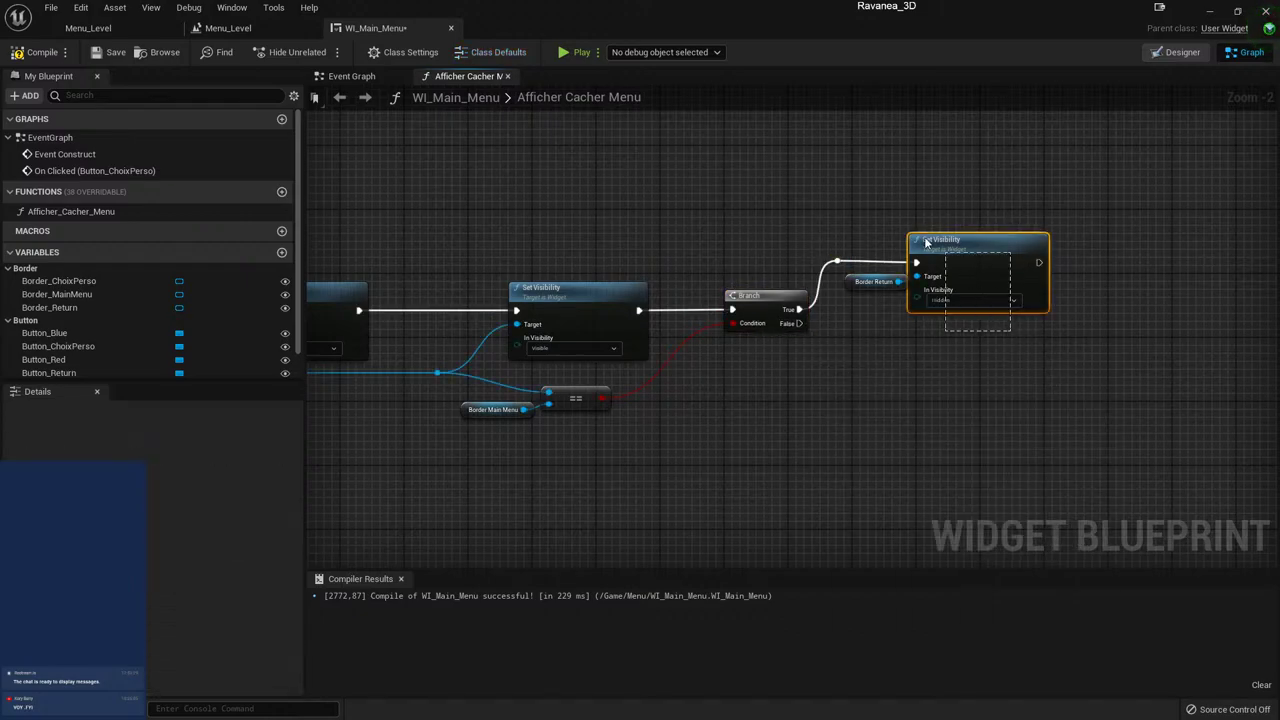
pyautogui.hotkey('ctrl', 'c')
pyautogui.hotkey('ctrl', 'v')
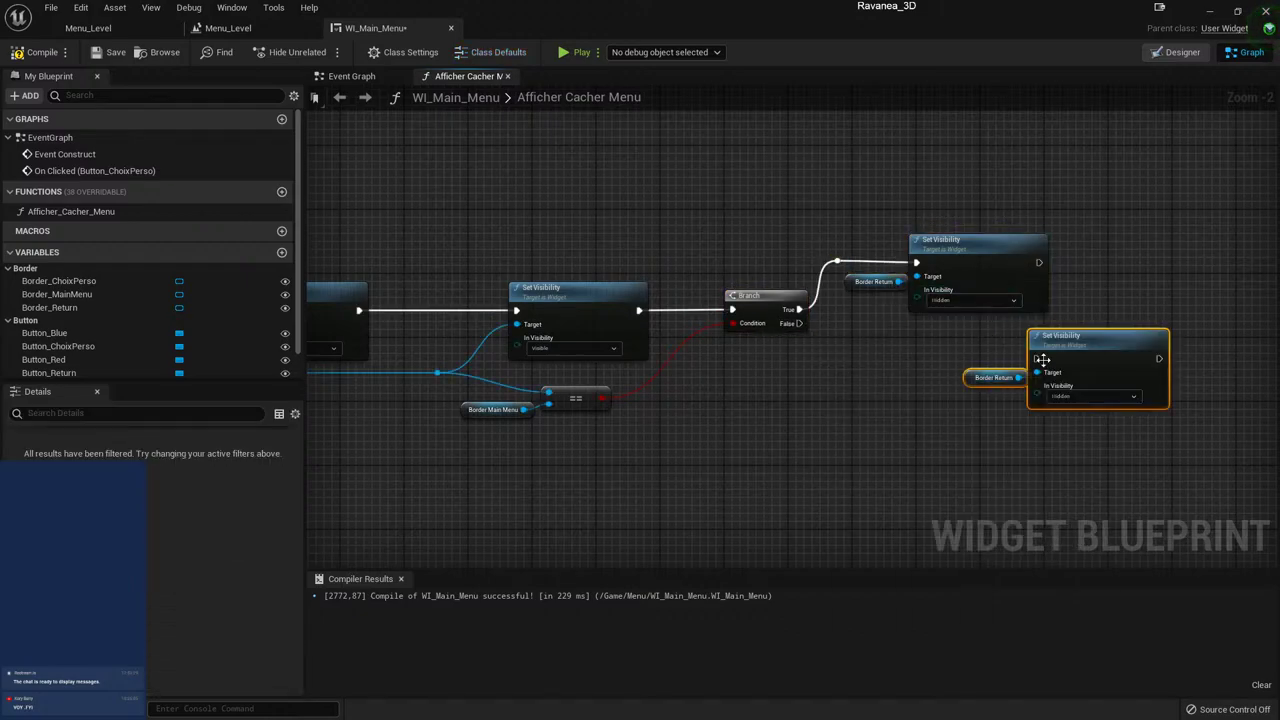
pyautogui.moveTo(1042, 359); pyautogui.dragTo(930, 375)
# - Set the copy to Visible, wire Branch False into it, align the nodes, and compile
pyautogui.click(985, 413)
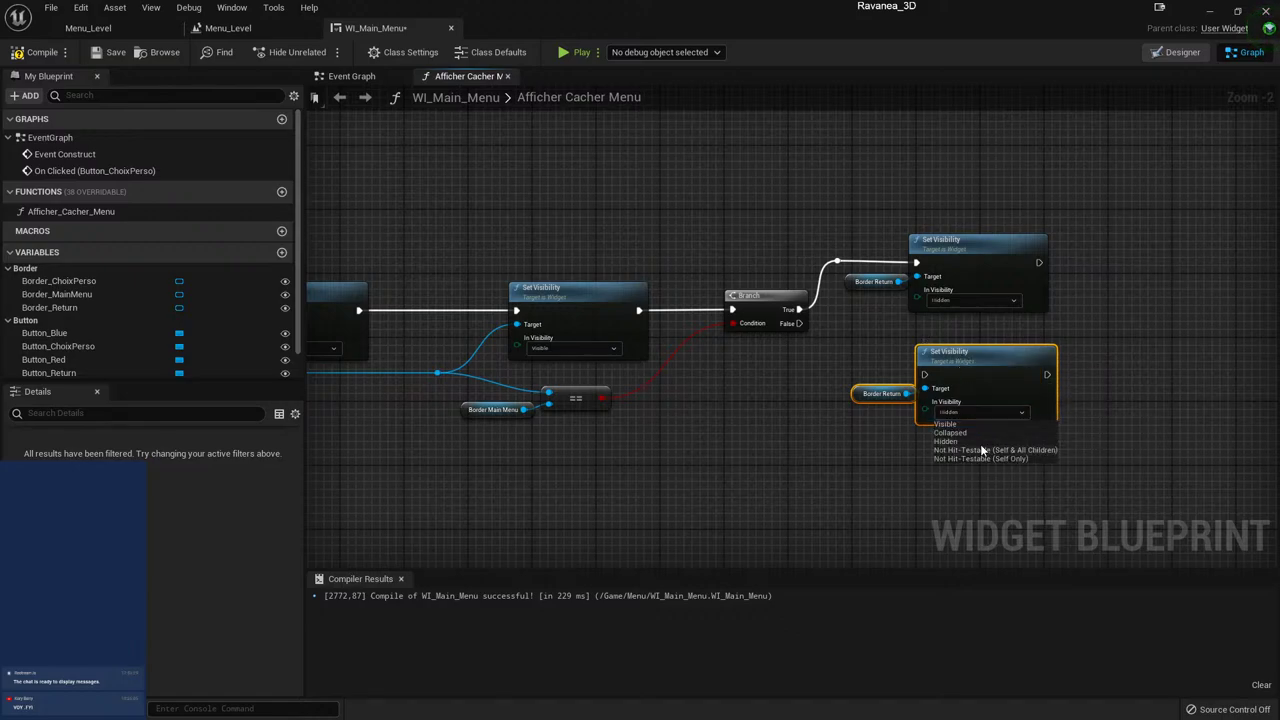
pyautogui.click(963, 425)
pyautogui.moveTo(923, 374)
pyautogui.mouseDown()
pyautogui.moveTo(805, 342)
pyautogui.moveTo(799, 323)
pyautogui.mouseUp()
pyautogui.click(948, 460)
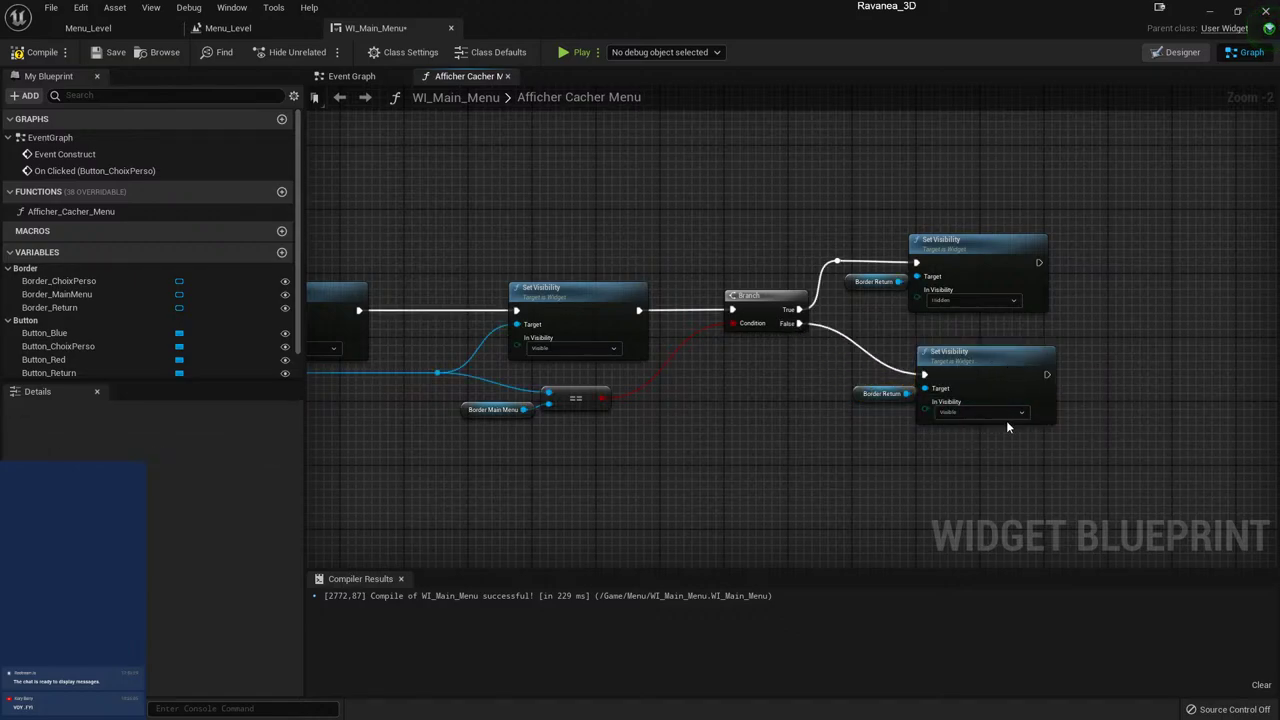
pyautogui.moveTo(1008, 427); pyautogui.dragTo(850, 344)
pyautogui.moveTo(963, 362); pyautogui.dragTo(955, 362)
pyautogui.click(985, 470)
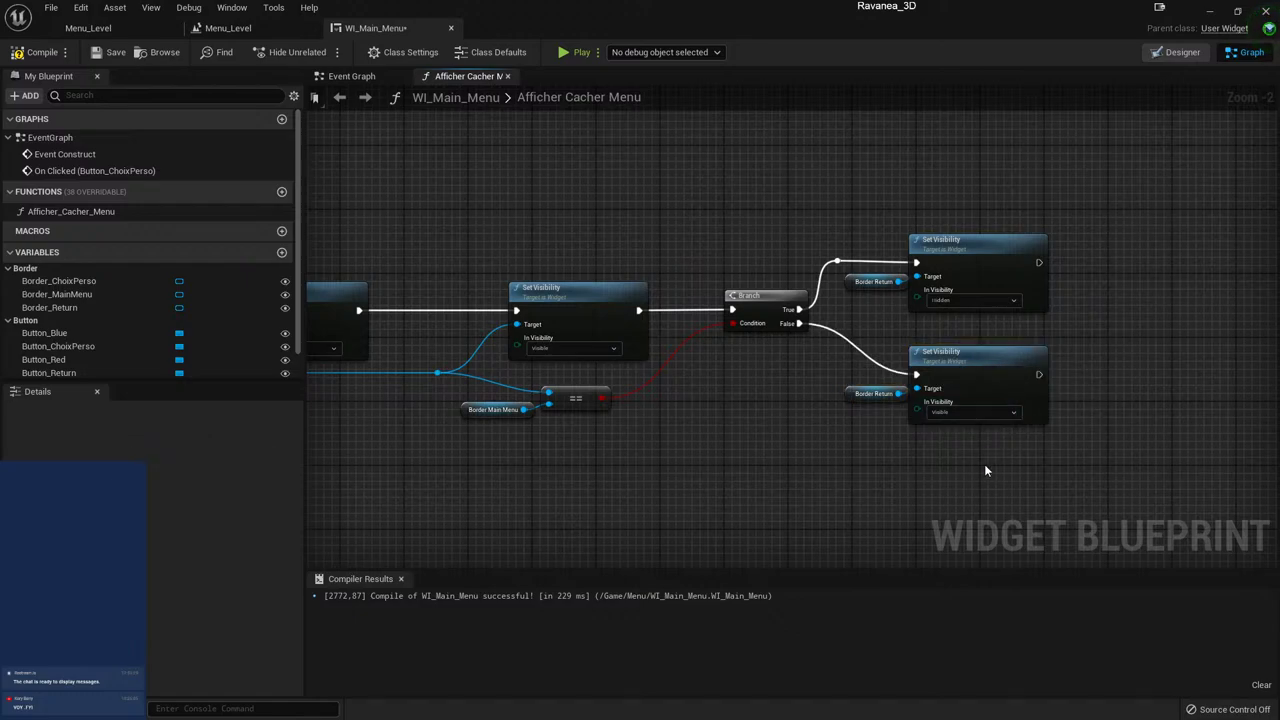
pyautogui.click(42, 52)
pyautogui.scroll(-2, 925, 190)
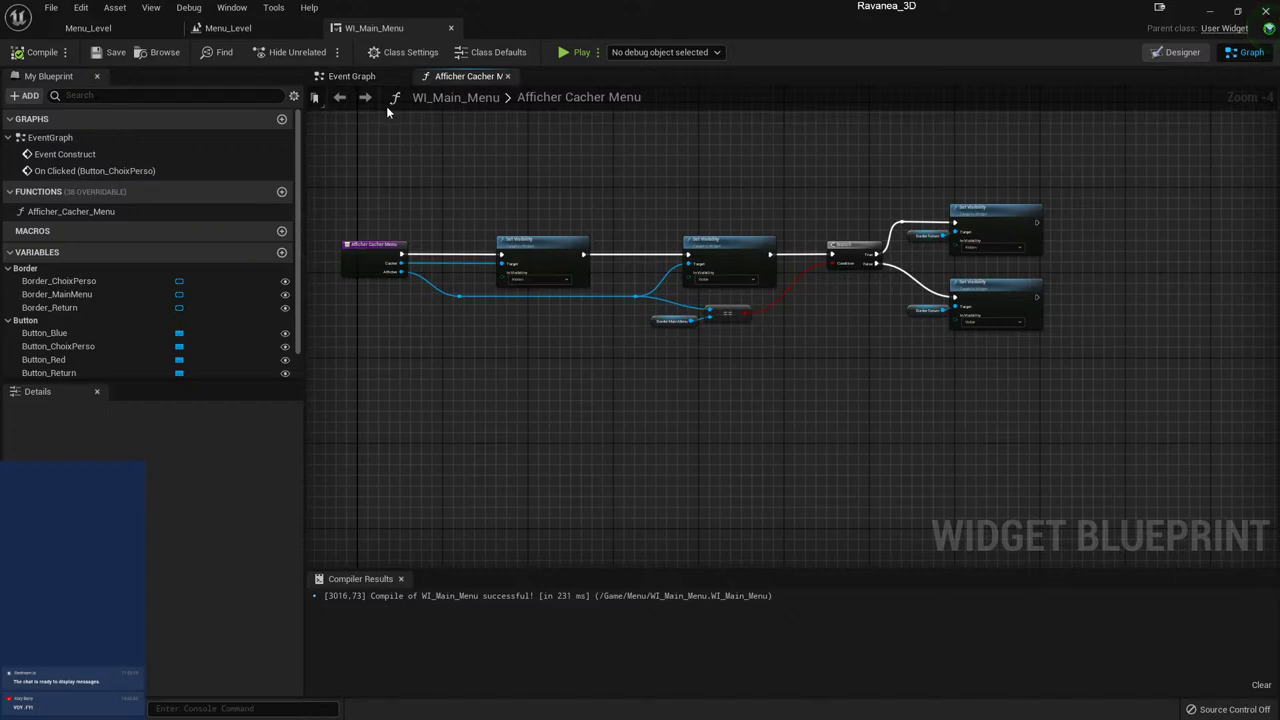
# - From the Event Graph, play the game and test Choix du personnage and the back arrow
pyautogui.click(346, 78)
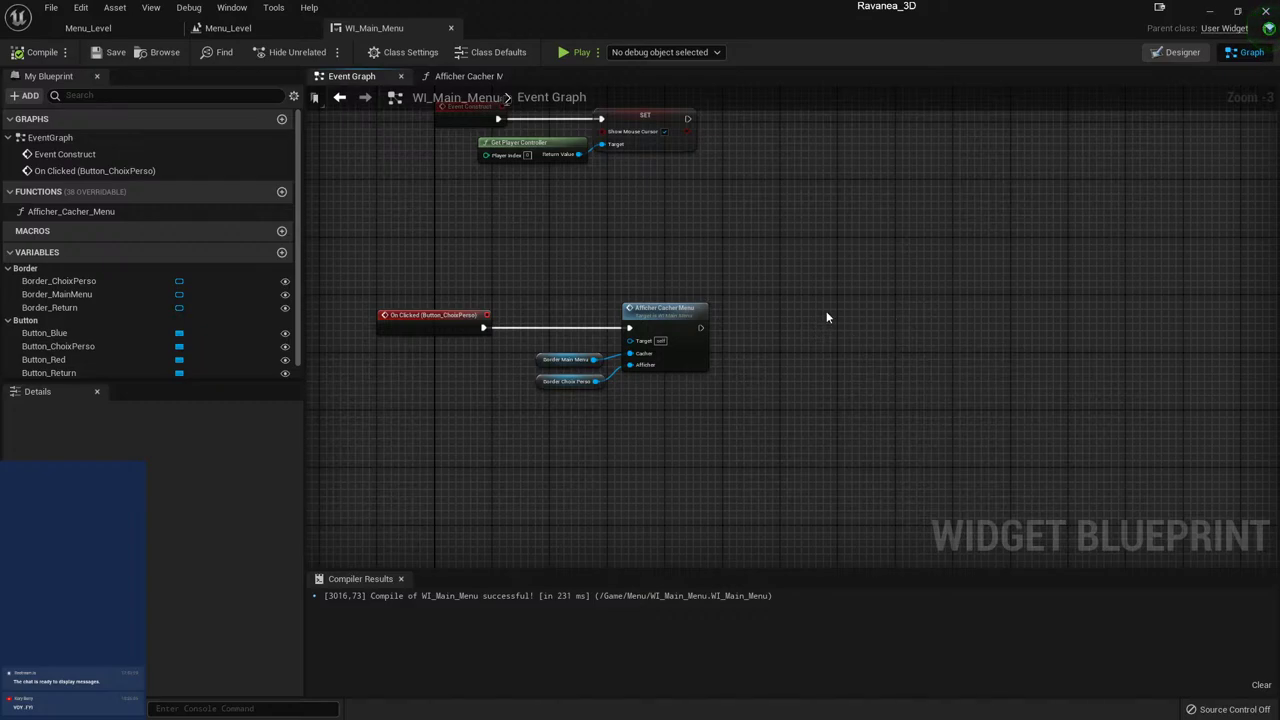
pyautogui.click(574, 55)
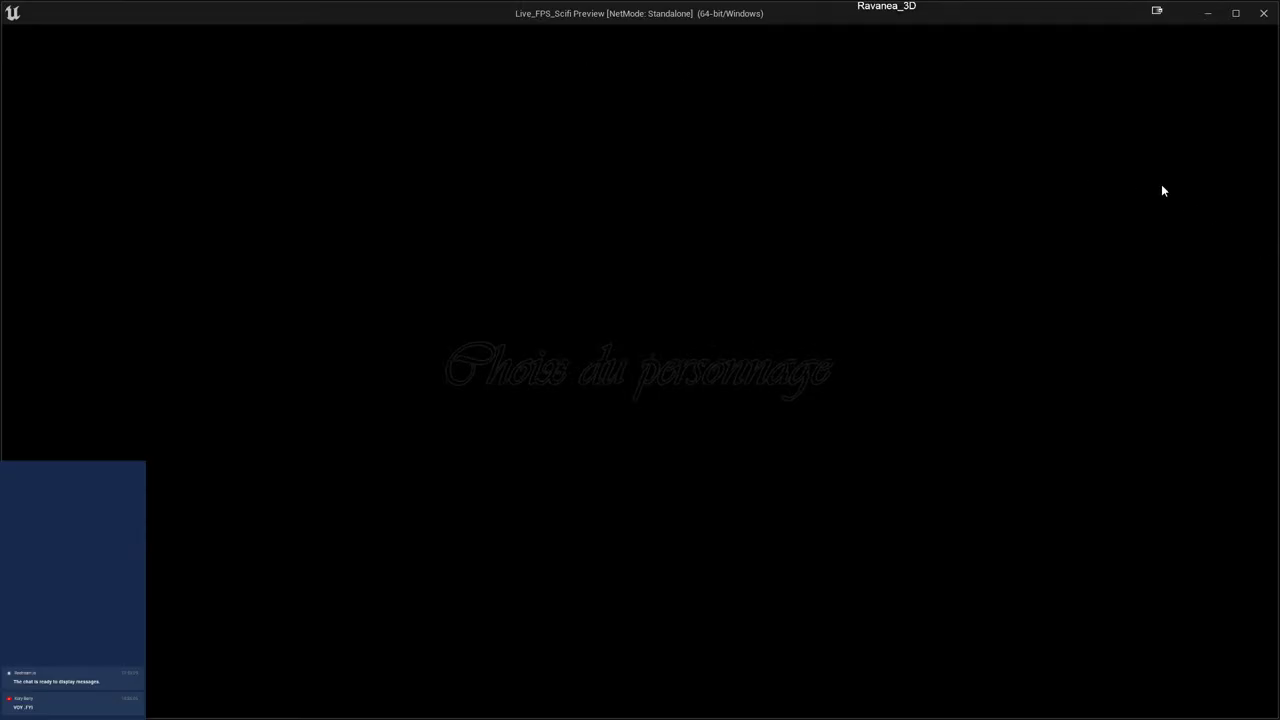
pyautogui.click(580, 375)
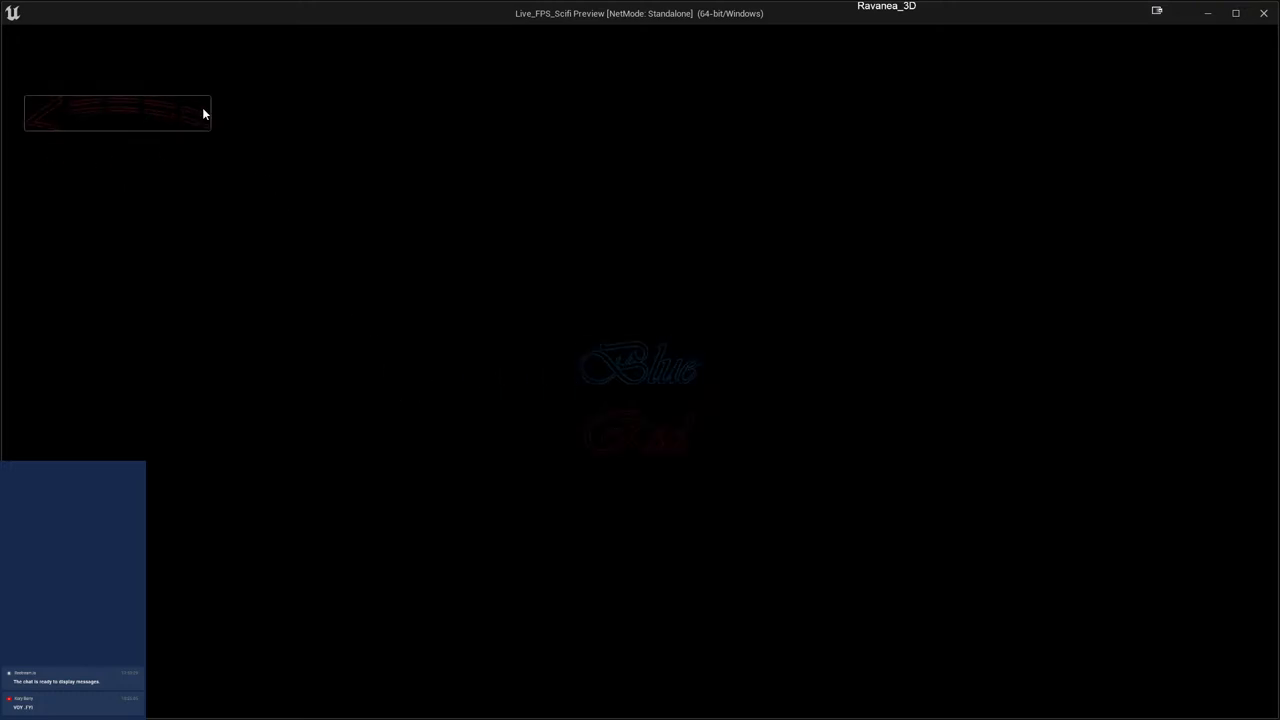
pyautogui.click(630, 374)
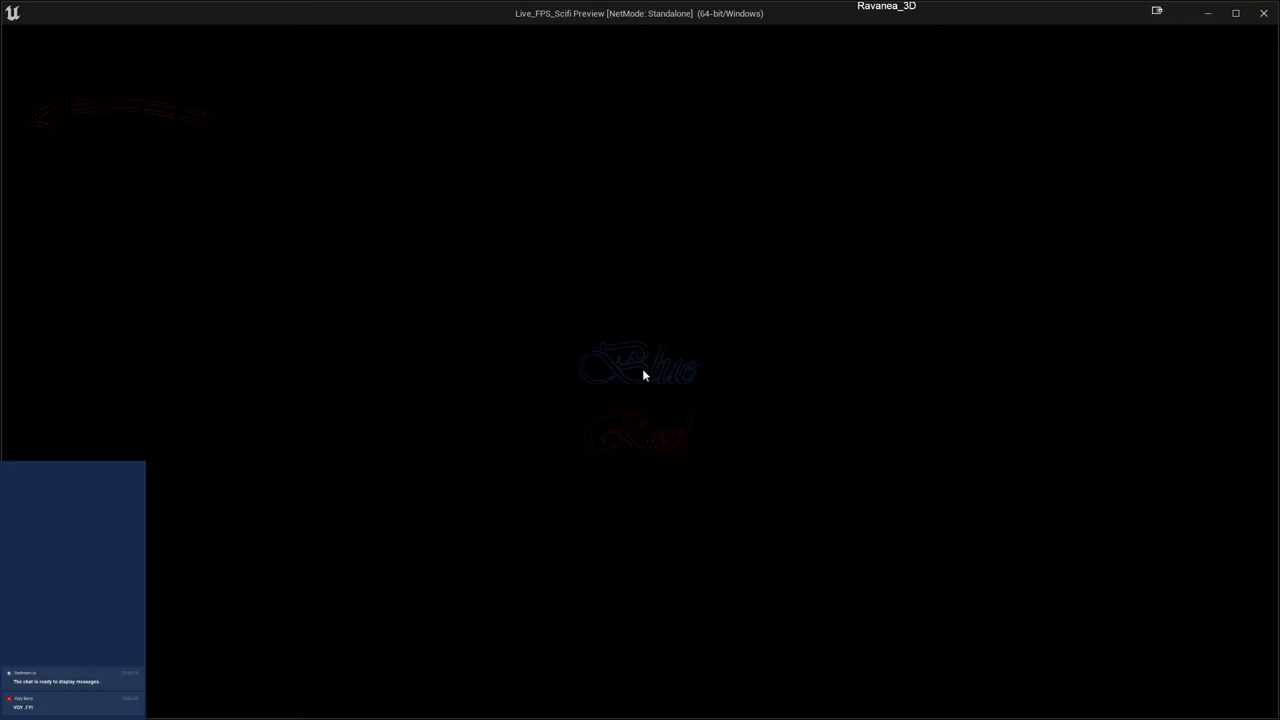
pyautogui.click(172, 114)
# - Close the preview and add an On Clicked event for Button_Return
pyautogui.press('Escape')
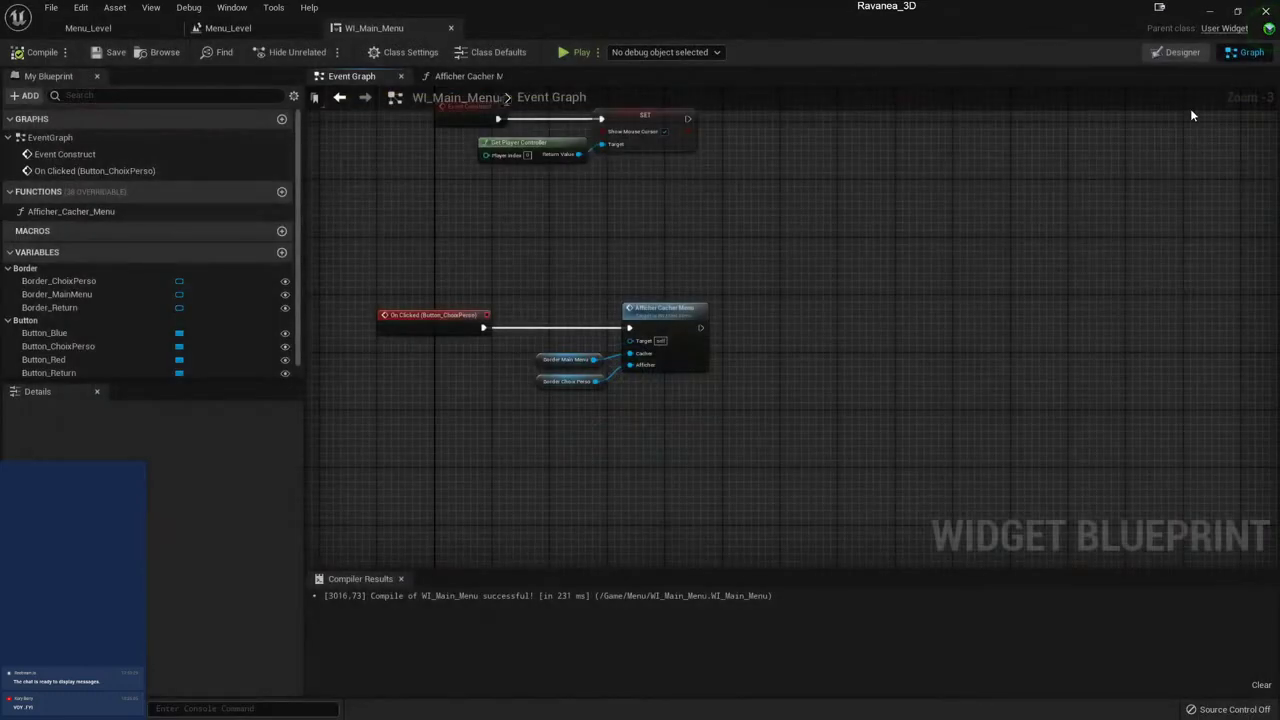
pyautogui.moveTo(696, 418); pyautogui.dragTo(709, 208, button='right')
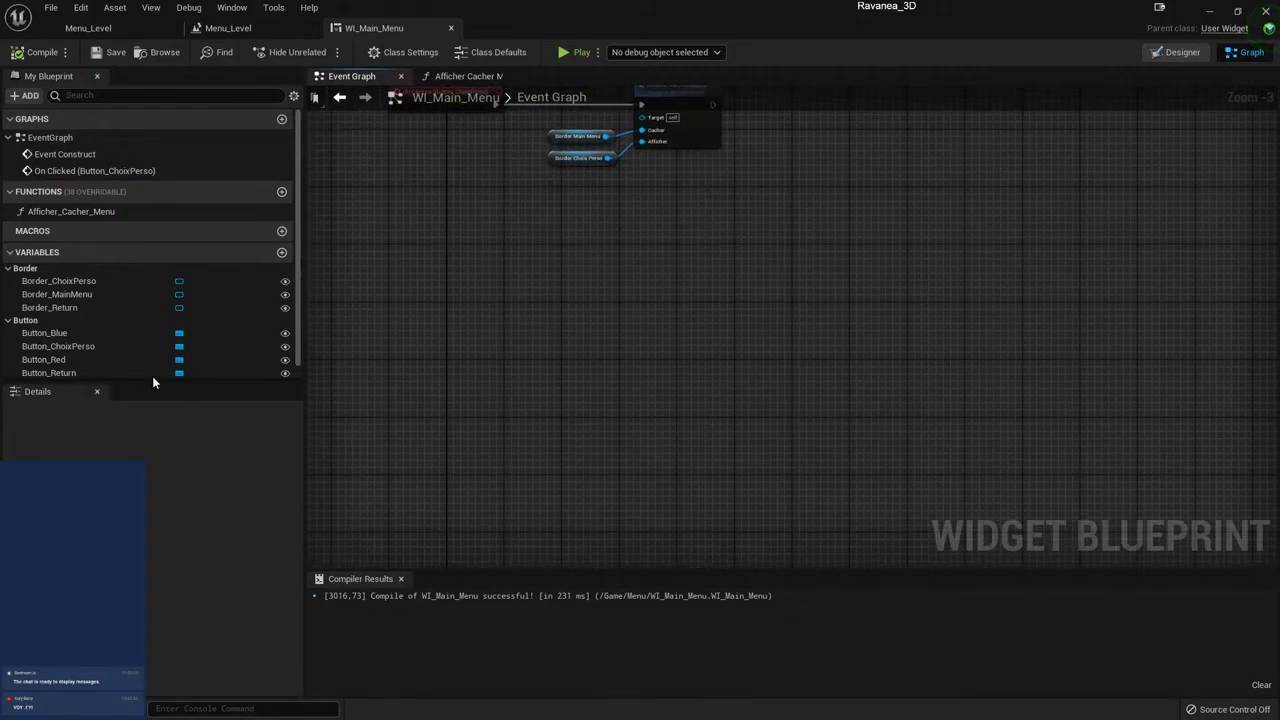
pyautogui.click(60, 373)
pyautogui.scroll(-10, 154, 546)
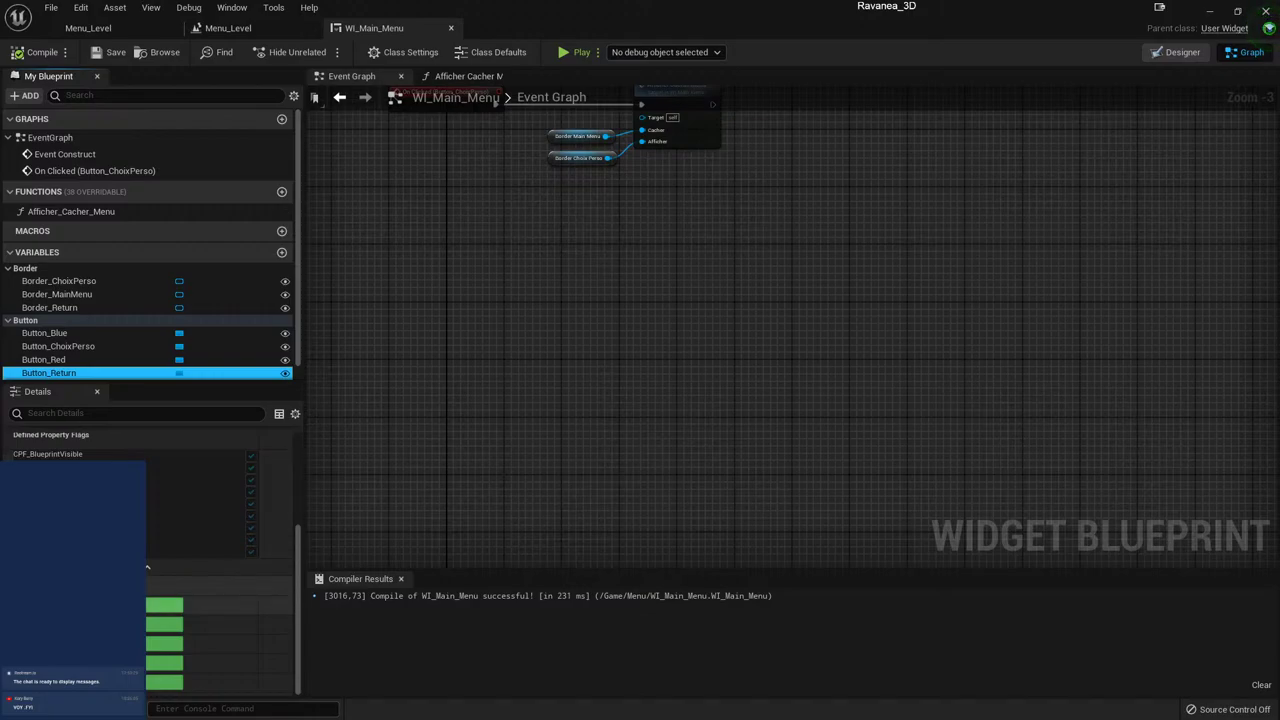
pyautogui.click(164, 605)
pyautogui.moveTo(628, 331); pyautogui.dragTo(784, 351, button='right')
pyautogui.scroll(3, 786, 328)
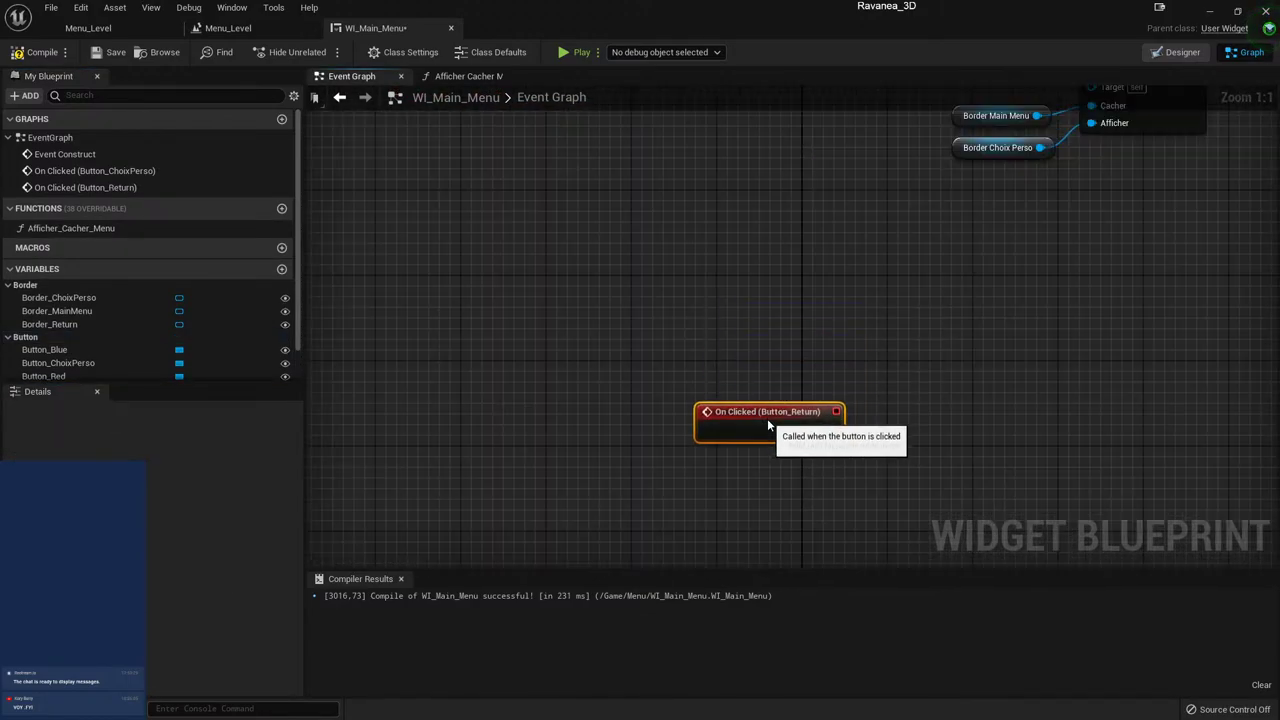
pyautogui.moveTo(786, 328); pyautogui.dragTo(774, 430)
pyautogui.scroll(-4, 872, 430)
pyautogui.moveTo(872, 430); pyautogui.dragTo(890, 322, button='right')
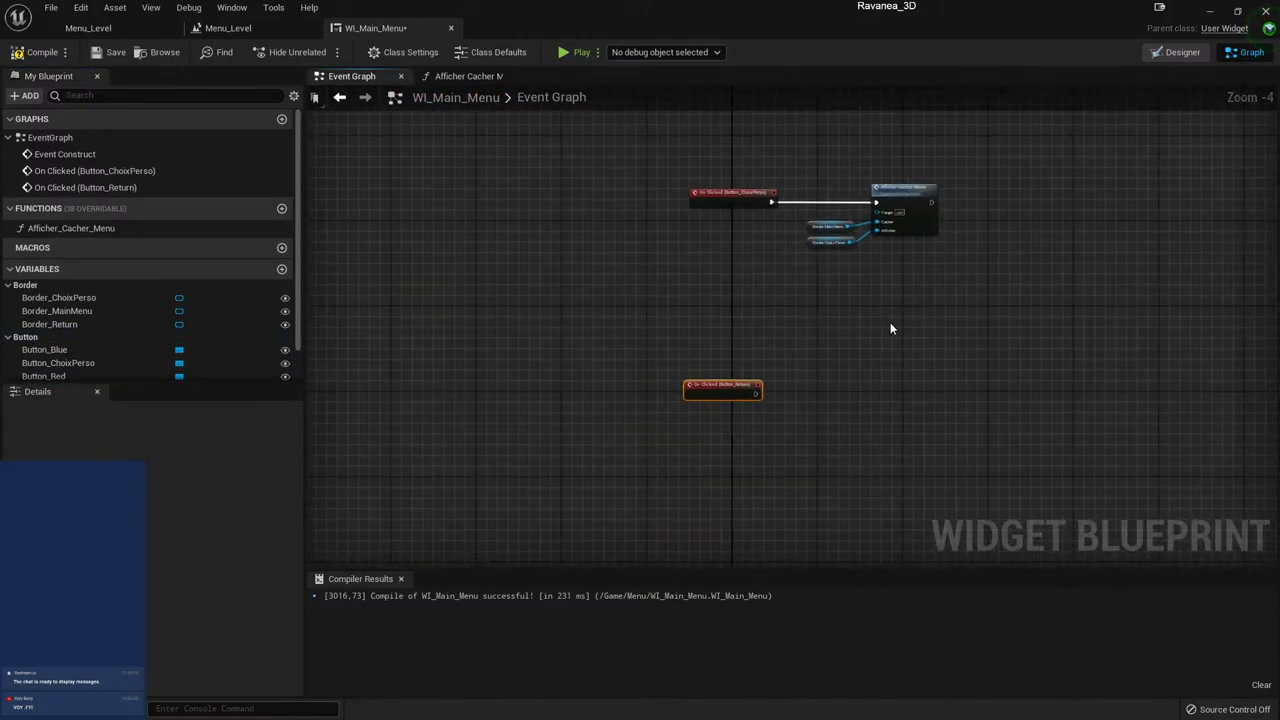
# - Copy the Afficher Cacher Menu call with its border getters and wire it to the Return event
pyautogui.moveTo(920, 303); pyautogui.dragTo(800, 172)
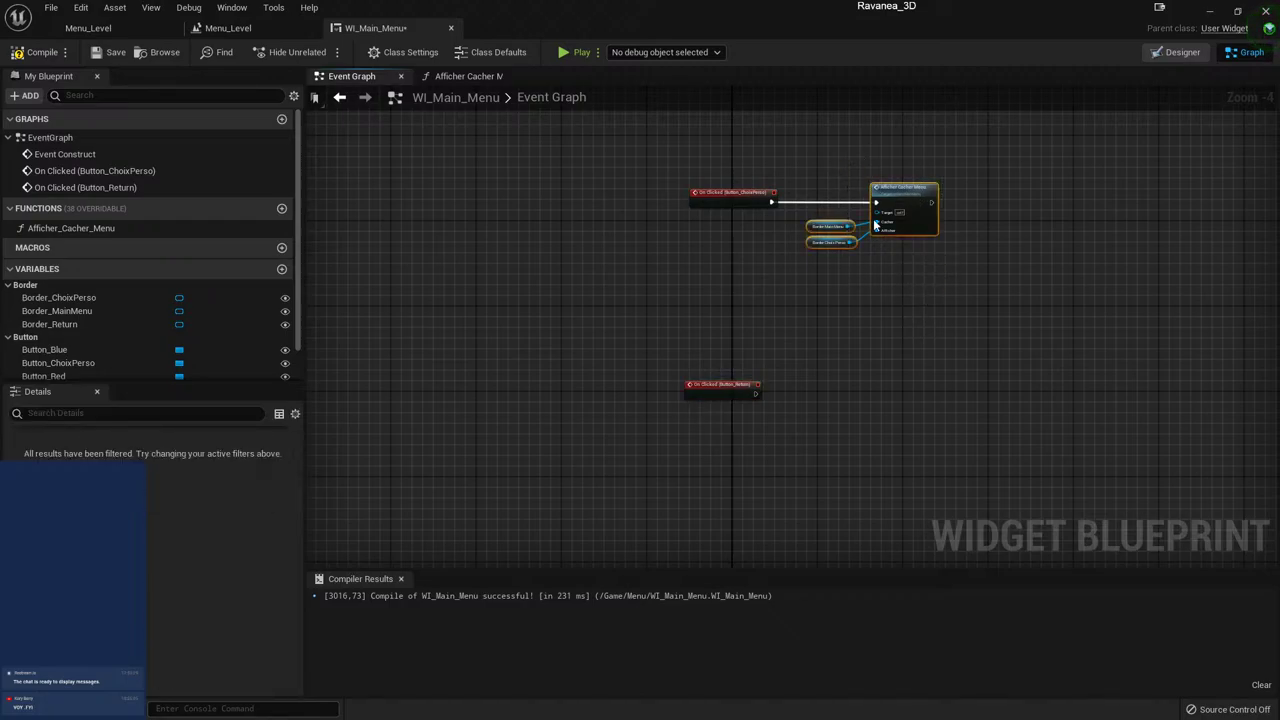
pyautogui.hotkey('ctrl', 'c')
pyautogui.hotkey('ctrl', 'v')
pyautogui.moveTo(988, 308)
pyautogui.mouseDown()
pyautogui.moveTo(890, 392)
pyautogui.moveTo(863, 392)
pyautogui.mouseUp()
pyautogui.moveTo(757, 393)
pyautogui.mouseDown()
pyautogui.moveTo(848, 404)
pyautogui.moveTo(873, 387)
pyautogui.mouseUp()
pyautogui.click(850, 449)
pyautogui.scroll(3, 850, 450)
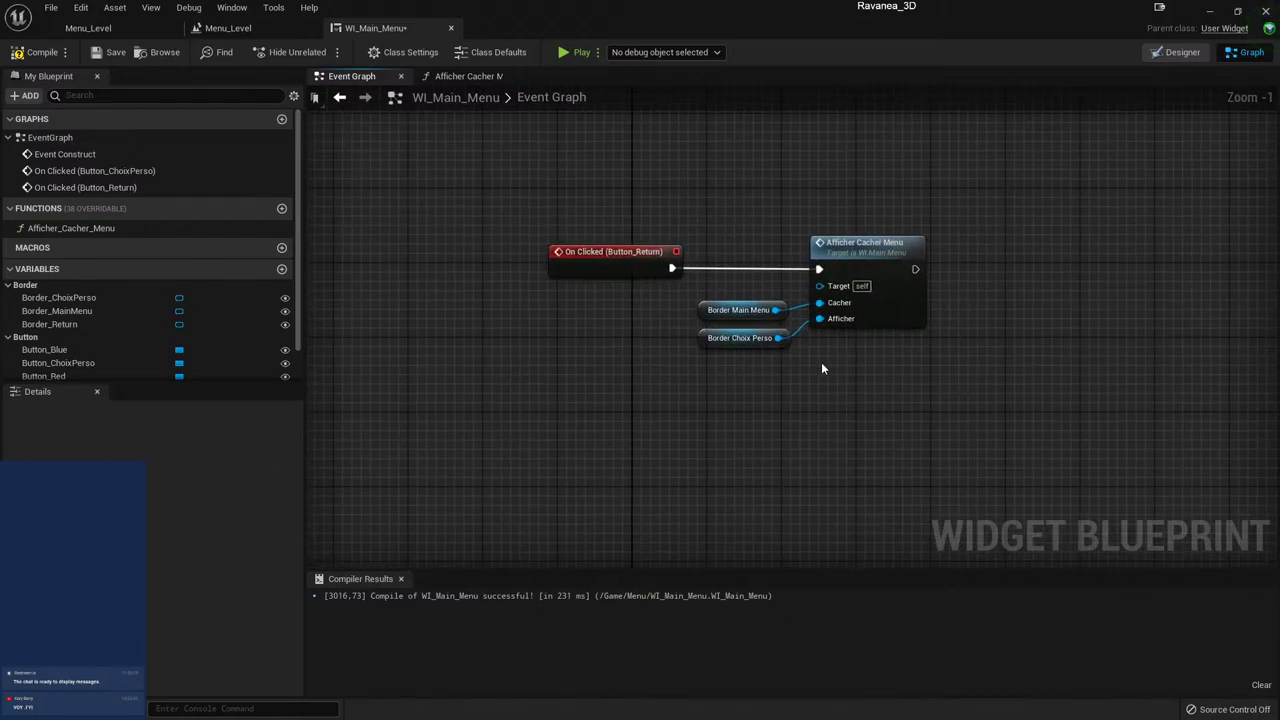
# - Wire Border Choix Perso to Cacher and Border Main Menu to Afficher, then open Afficher Cacher Menu
pyautogui.moveTo(782, 338); pyautogui.dragTo(812, 325)
pyautogui.moveTo(719, 310); pyautogui.dragTo(719, 375)
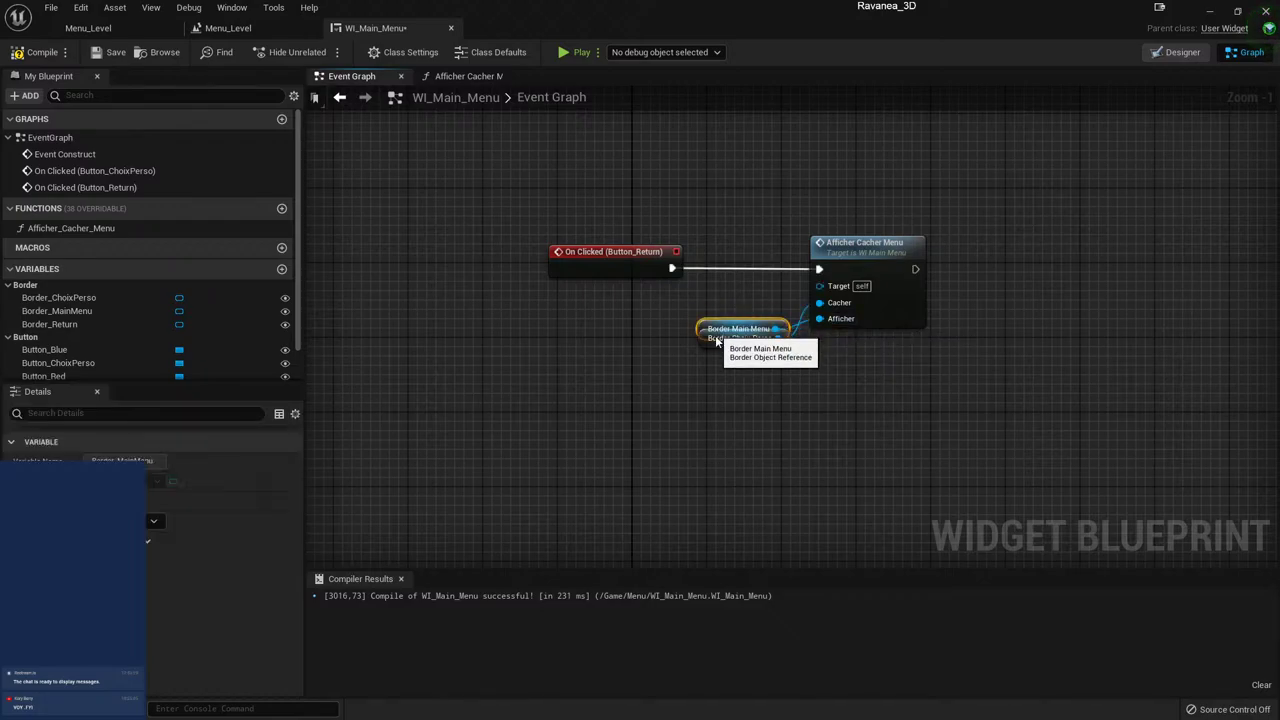
pyautogui.moveTo(724, 428)
pyautogui.mouseDown()
pyautogui.moveTo(780, 330)
pyautogui.moveTo(714, 313)
pyautogui.moveTo(738, 337)
pyautogui.mouseUp()
pyautogui.click(767, 427)
pyautogui.click(738, 347)
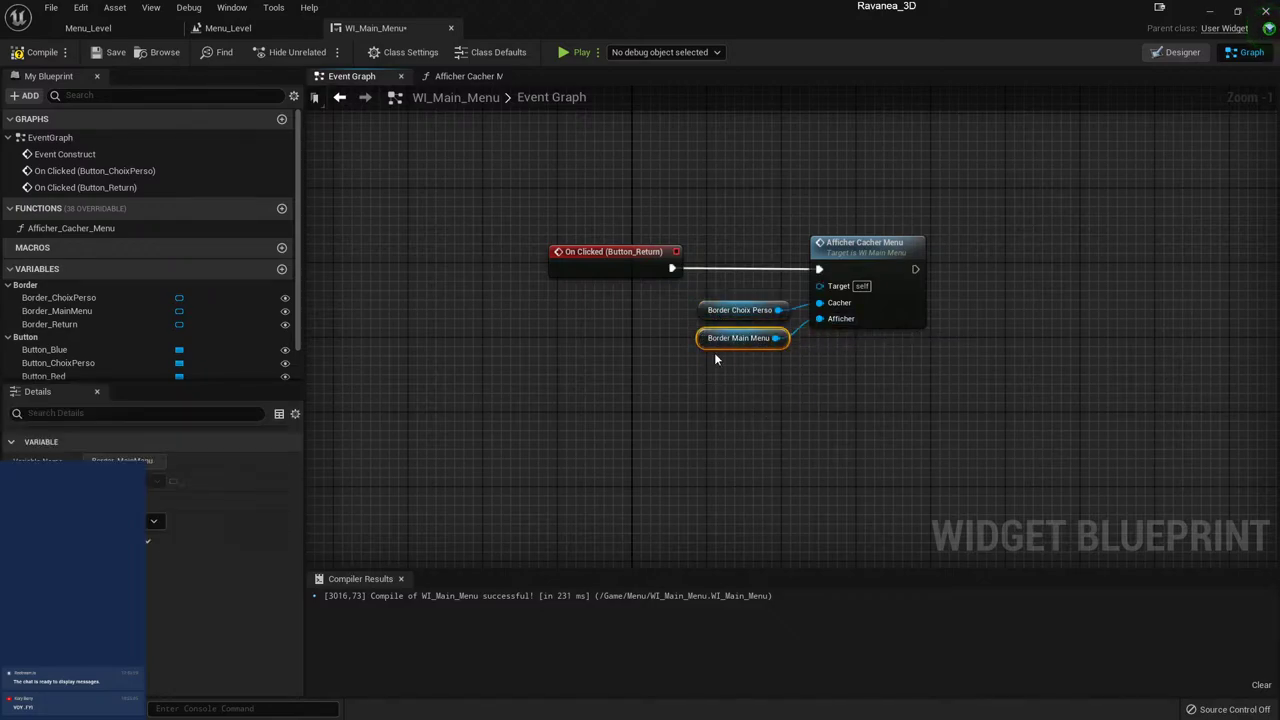
pyautogui.click(836, 391)
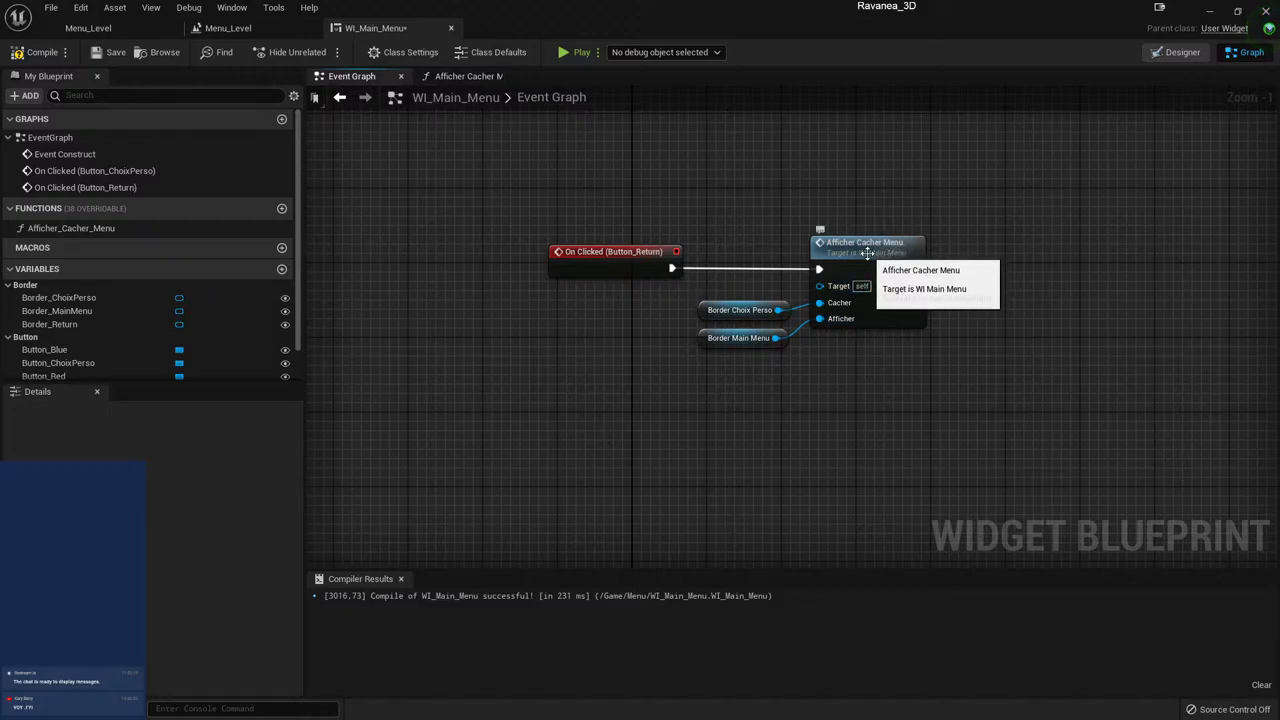
pyautogui.doubleClick(874, 242)
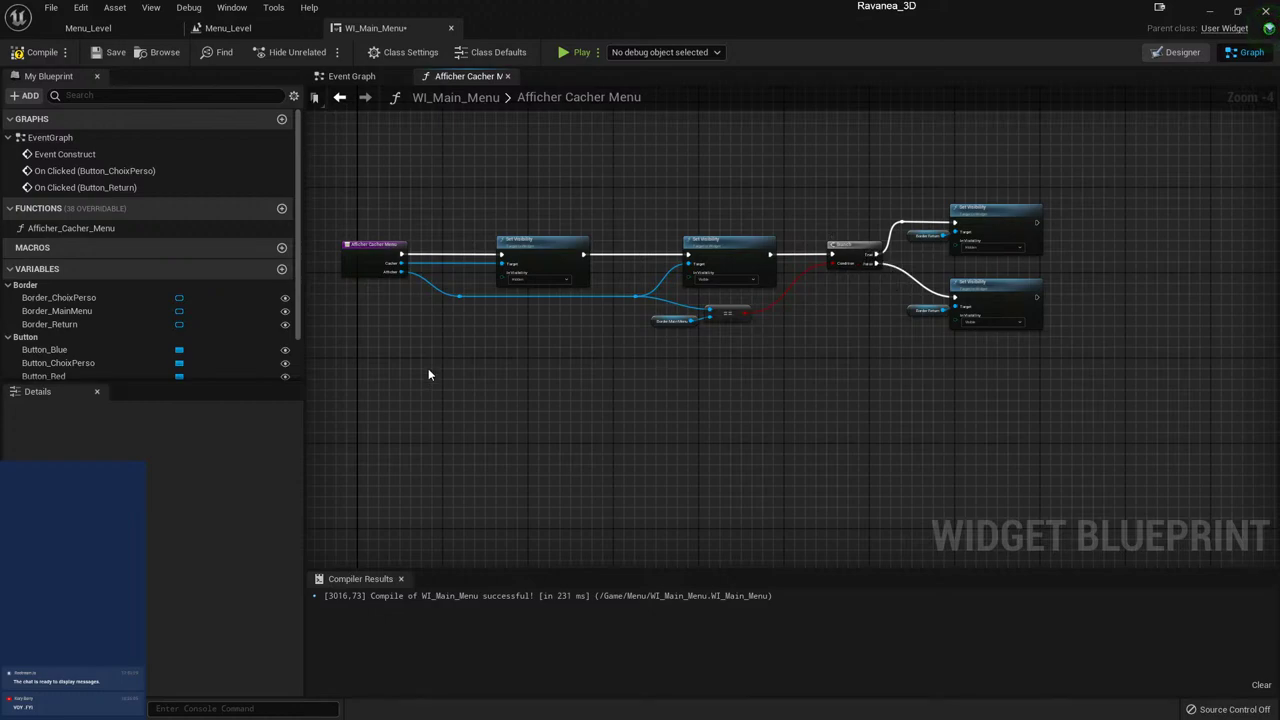
# - Promote the wire's value to NewVar_0 and feed Cacher into its SET node before Set Visibility
pyautogui.scroll(3, 450, 304)
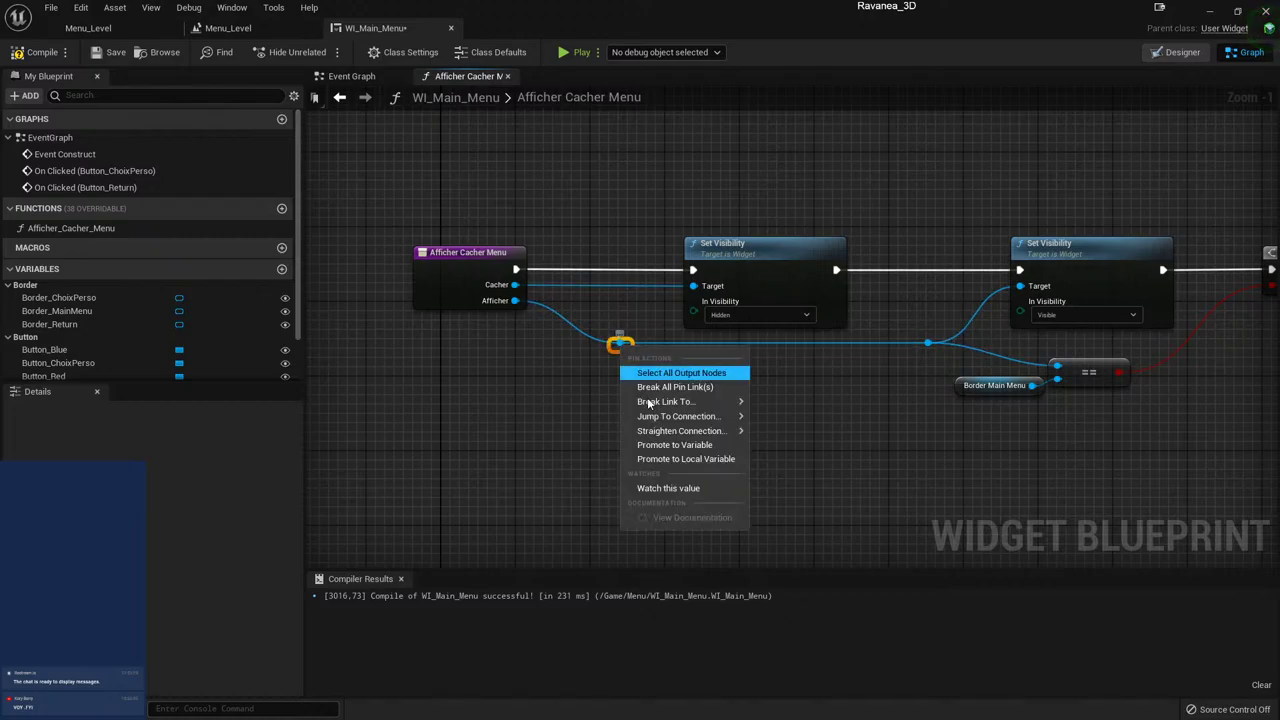
pyautogui.click(676, 445)
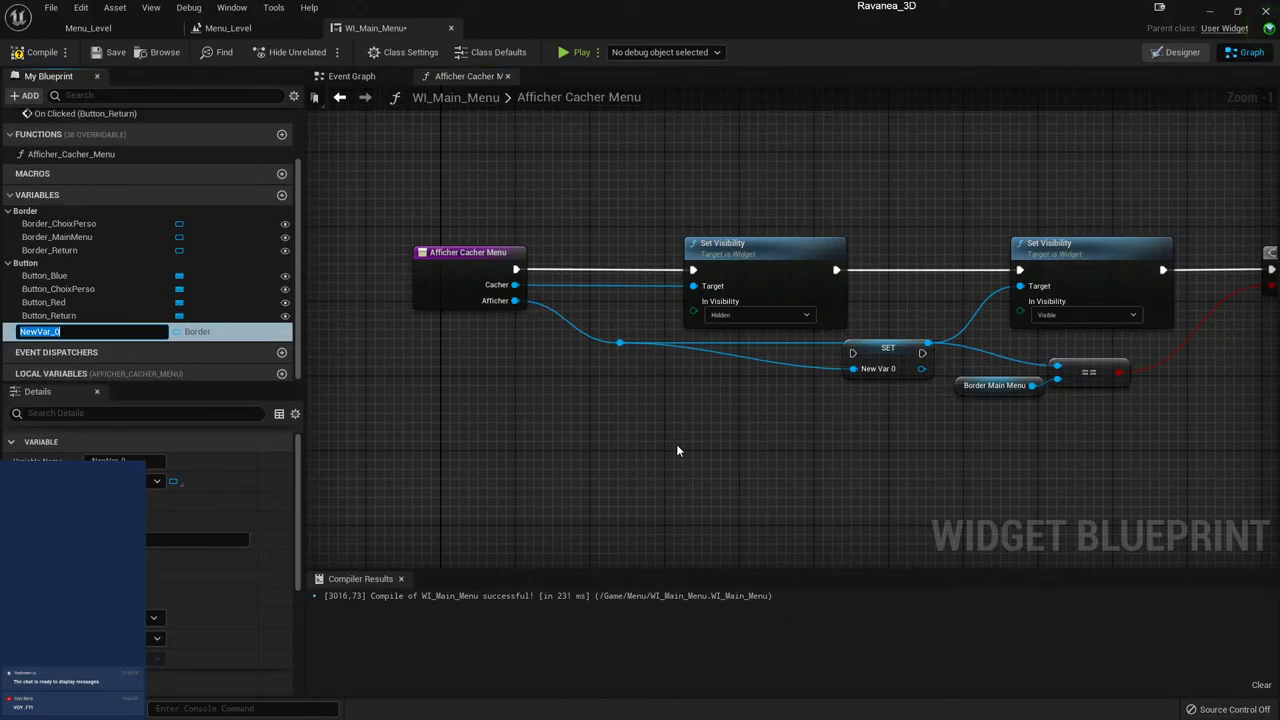
pyautogui.moveTo(762, 378)
pyautogui.mouseDown()
pyautogui.moveTo(606, 269)
pyautogui.moveTo(693, 269)
pyautogui.mouseUp()
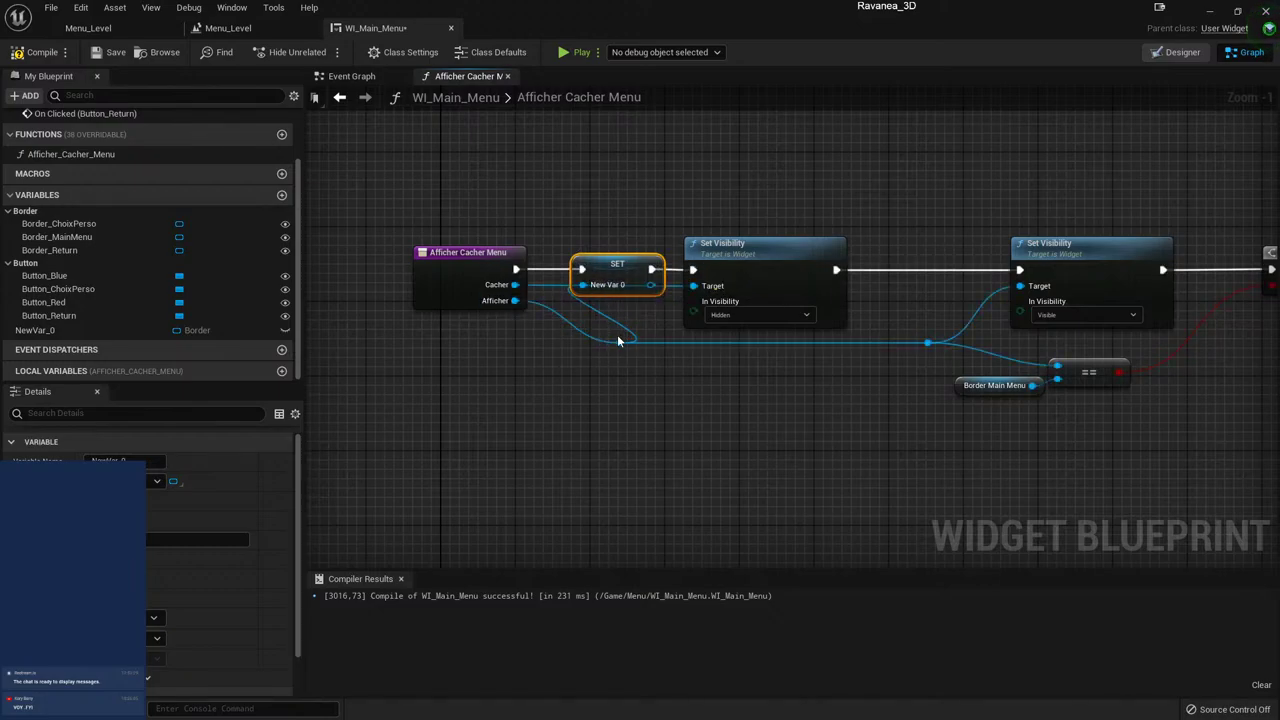
pyautogui.keyDown('alt'); pyautogui.click(584, 286); pyautogui.keyUp('alt')
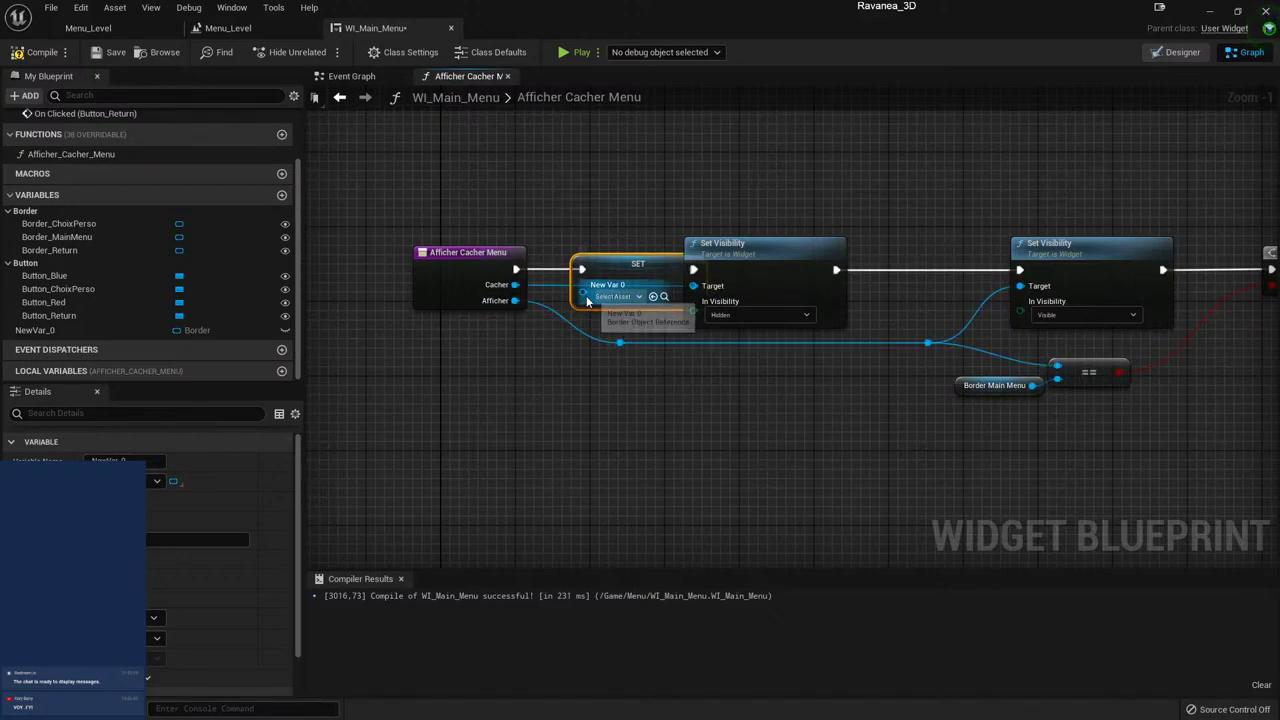
pyautogui.moveTo(584, 286); pyautogui.dragTo(514, 285)
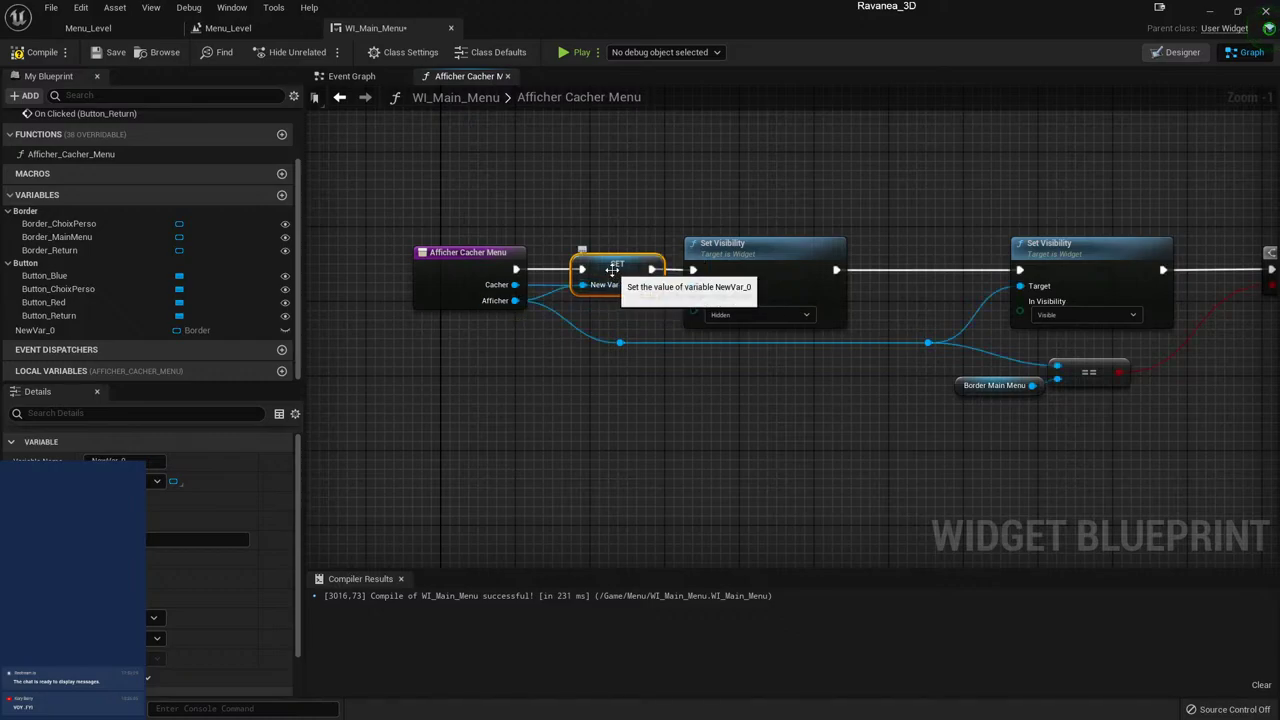
pyautogui.click(612, 324)
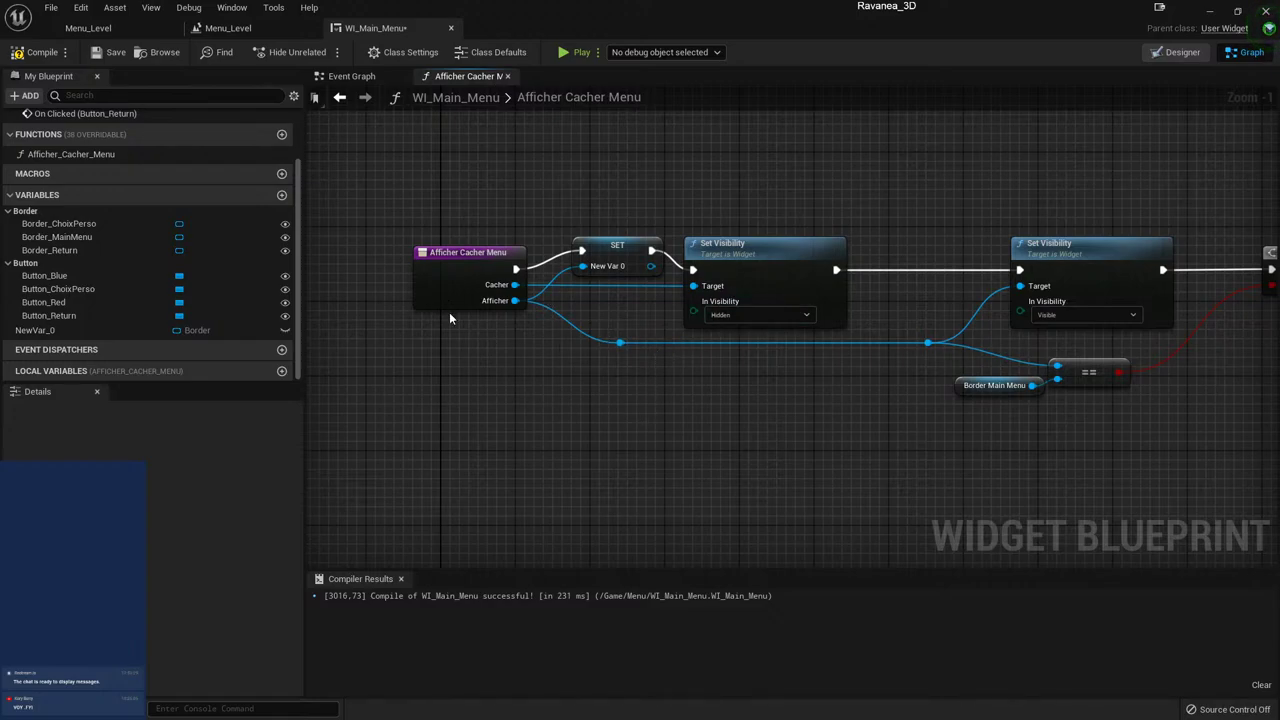
pyautogui.click(436, 286)
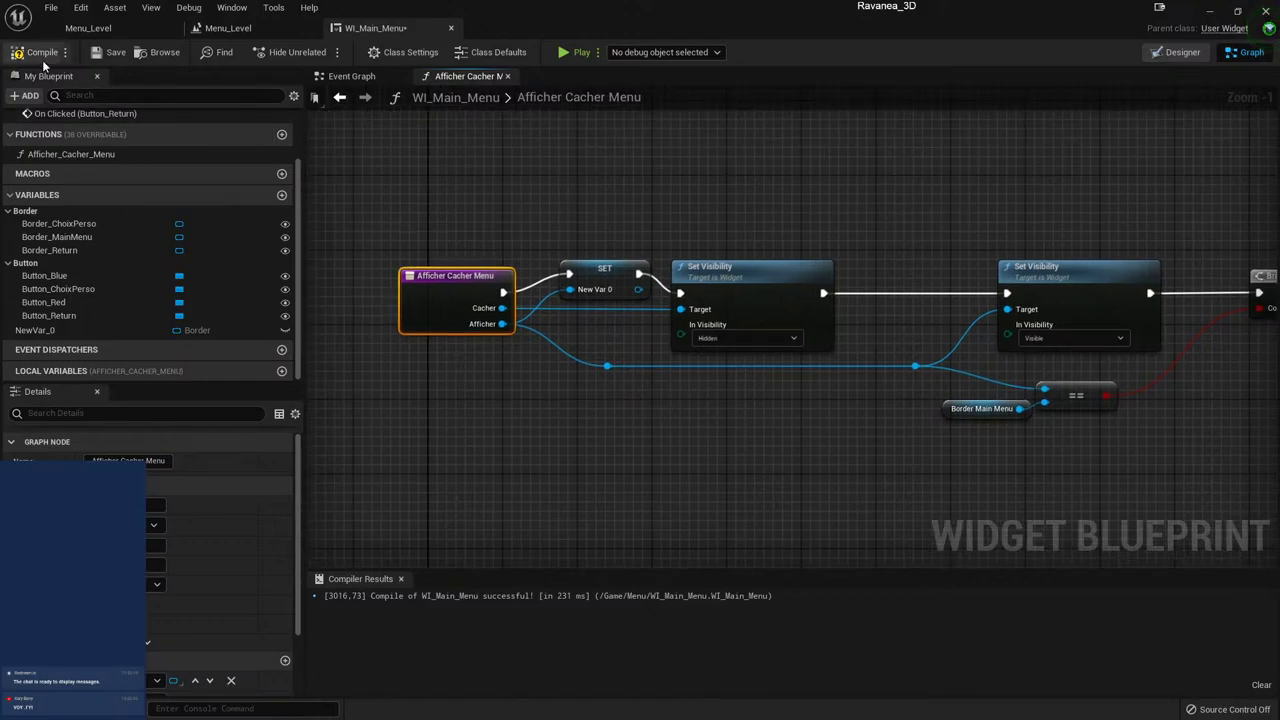
# - Compile, then rename NewVar_0 to Border_Actif in the Details Variable Name field
pyautogui.click(118, 56)
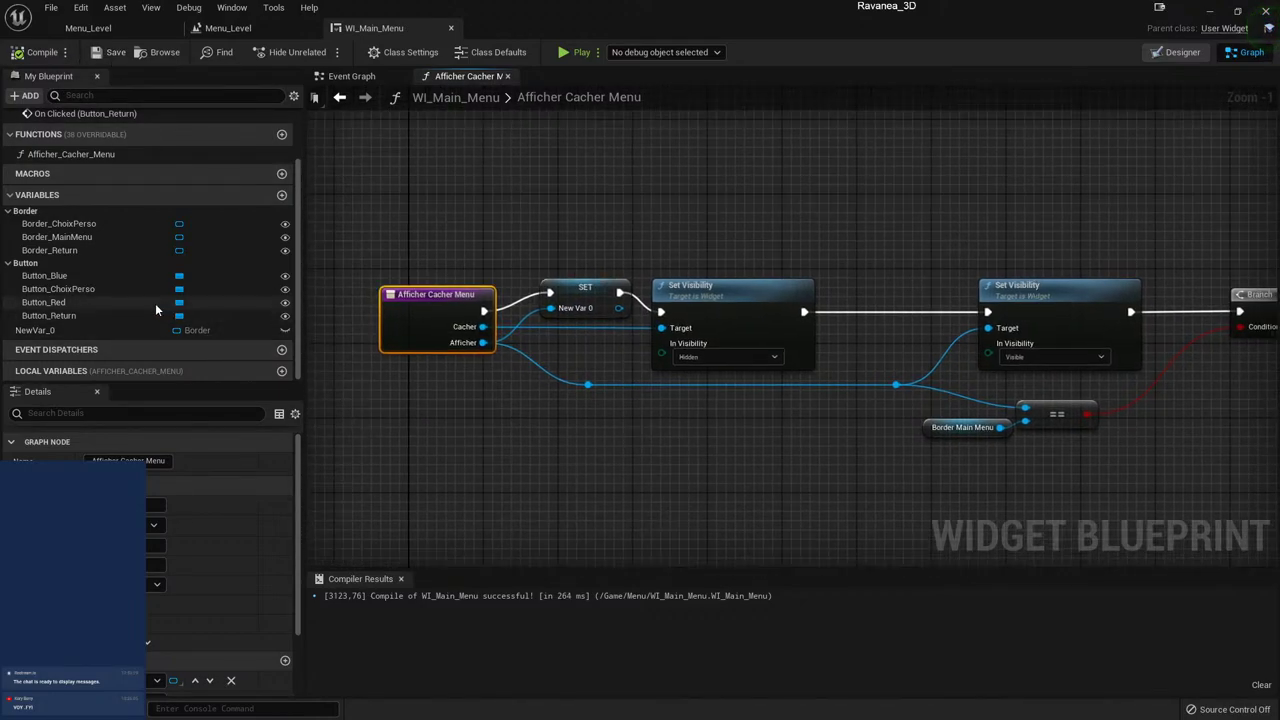
pyautogui.click(215, 330)
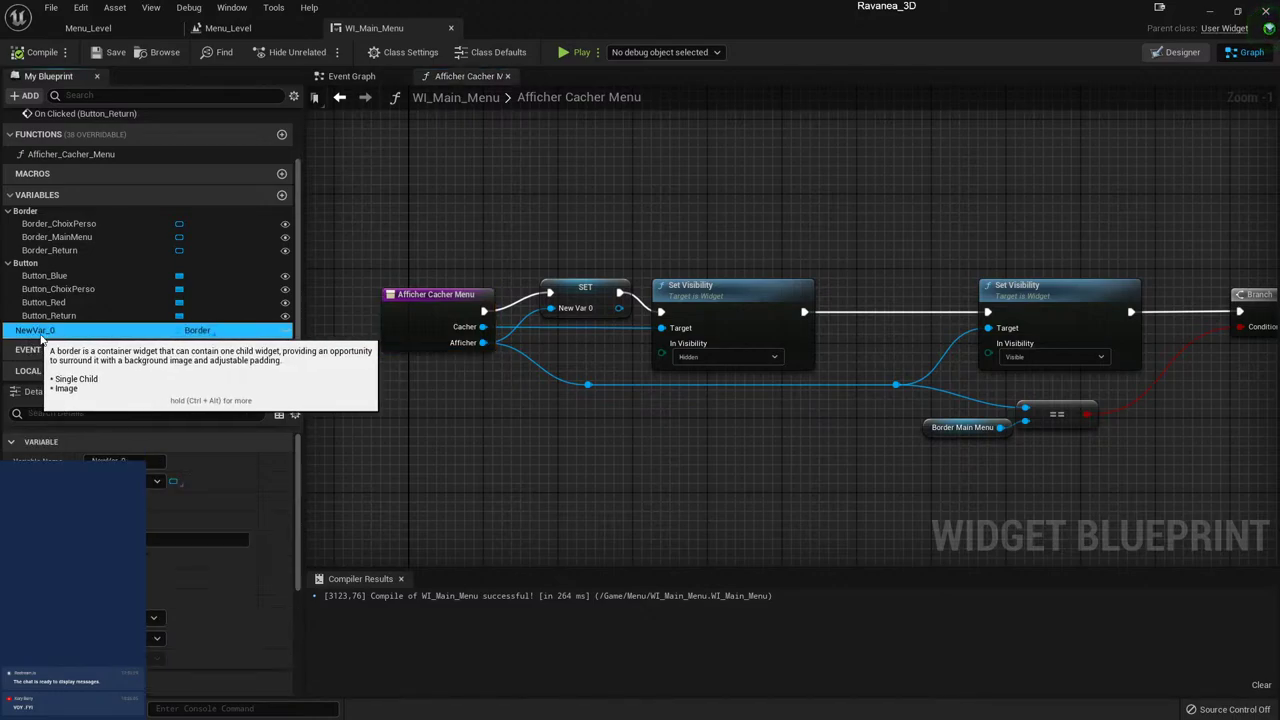
pyautogui.press('F2')
pyautogui.press('Return')
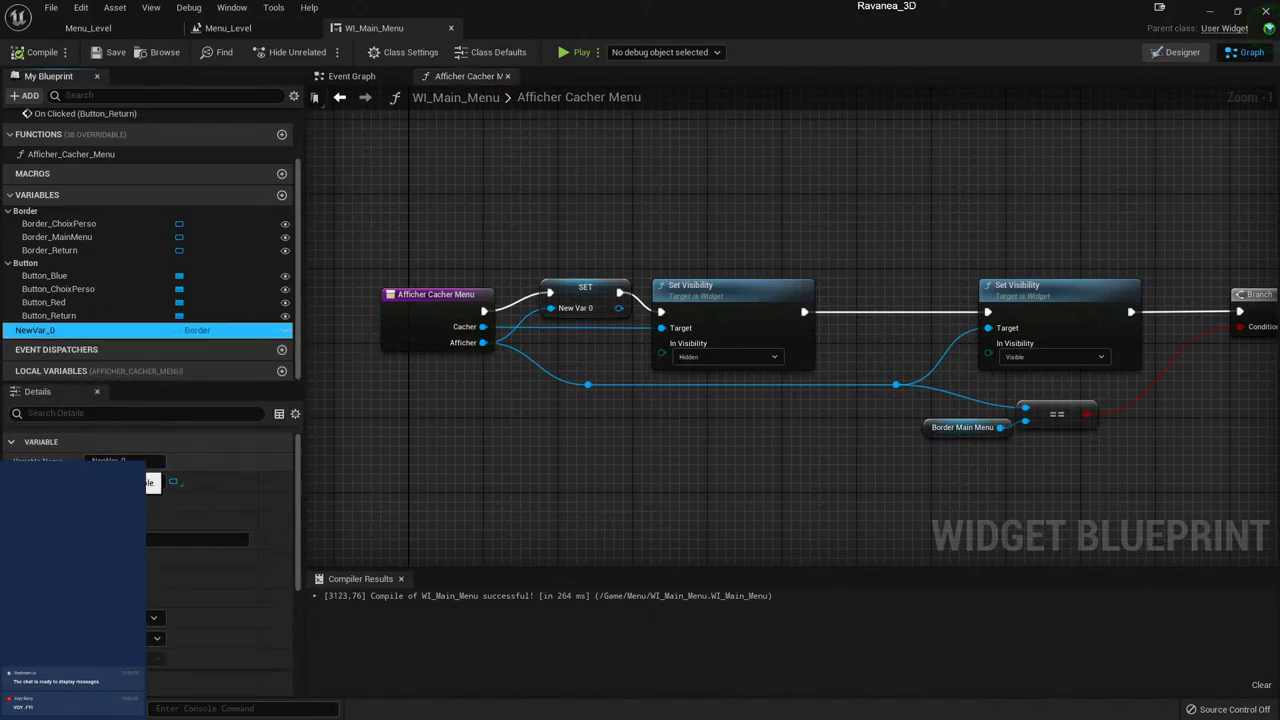
pyautogui.click(125, 460)
pyautogui.press('BackSpace')
pyautogui.write('Border_Actif')
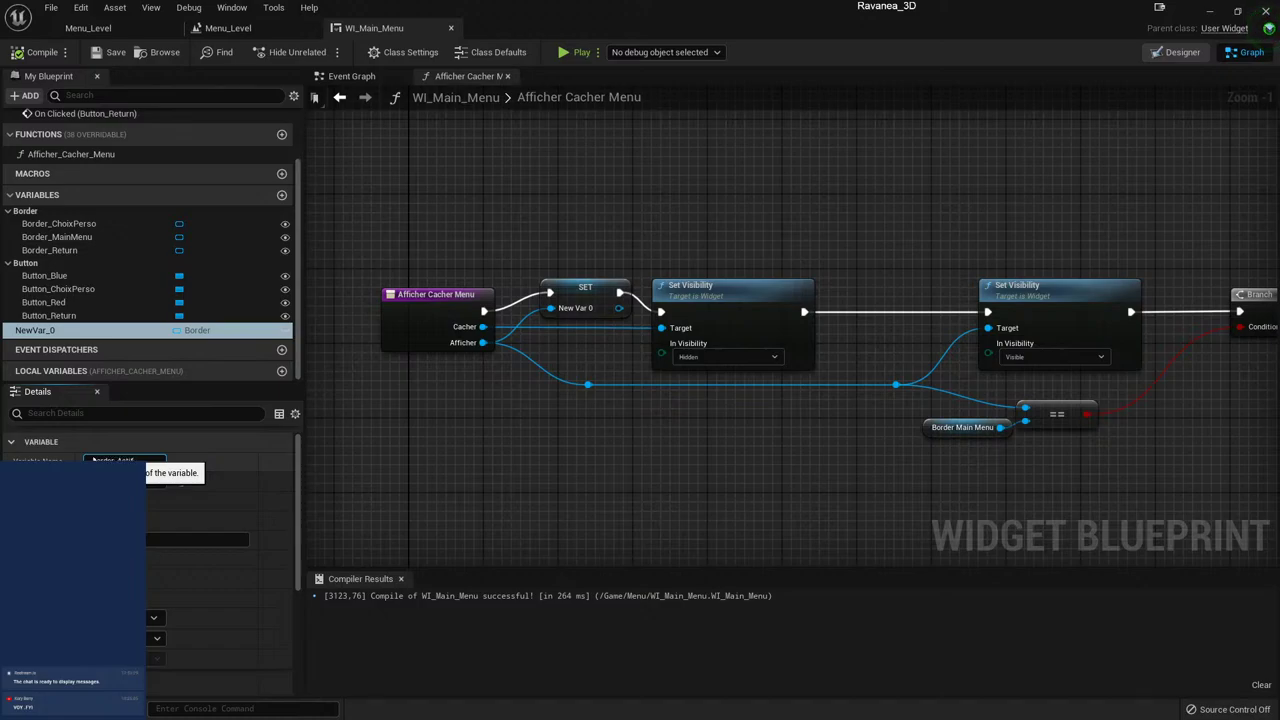
pyautogui.press('Return')
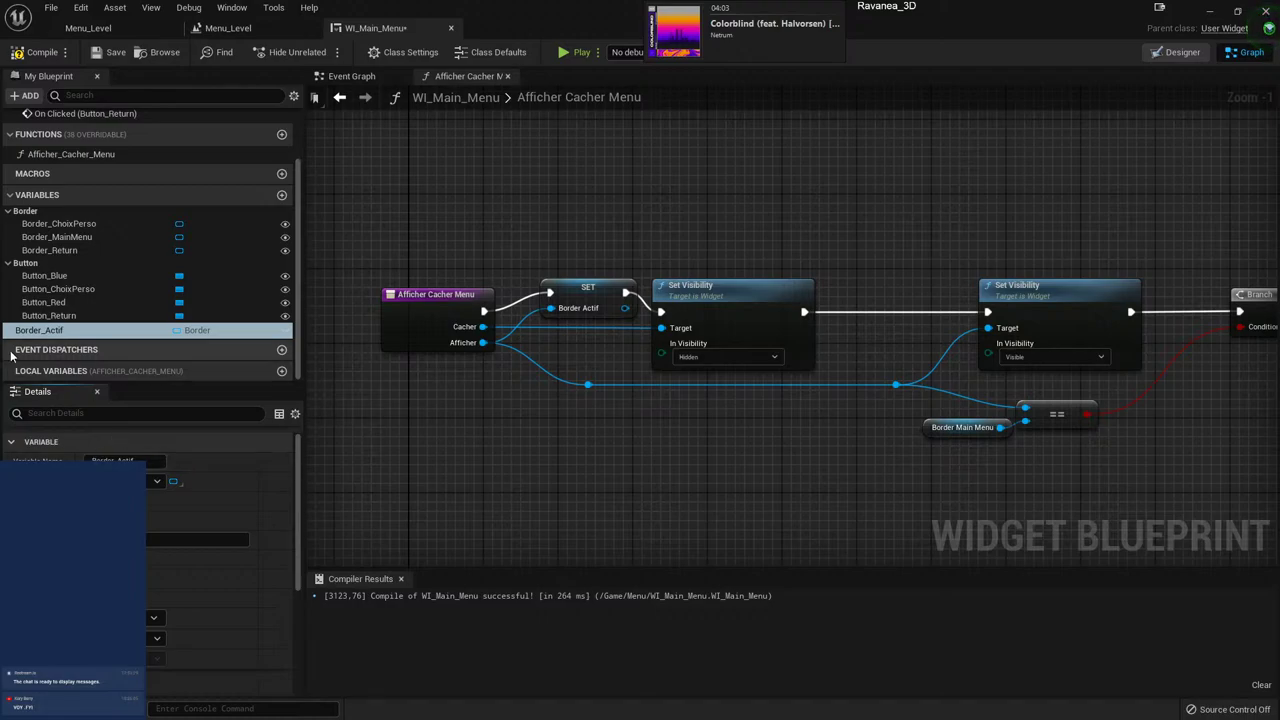
# - File Border_Actif under the Border category, then compile and save the widget
pyautogui.moveTo(40, 330); pyautogui.dragTo(41, 218)
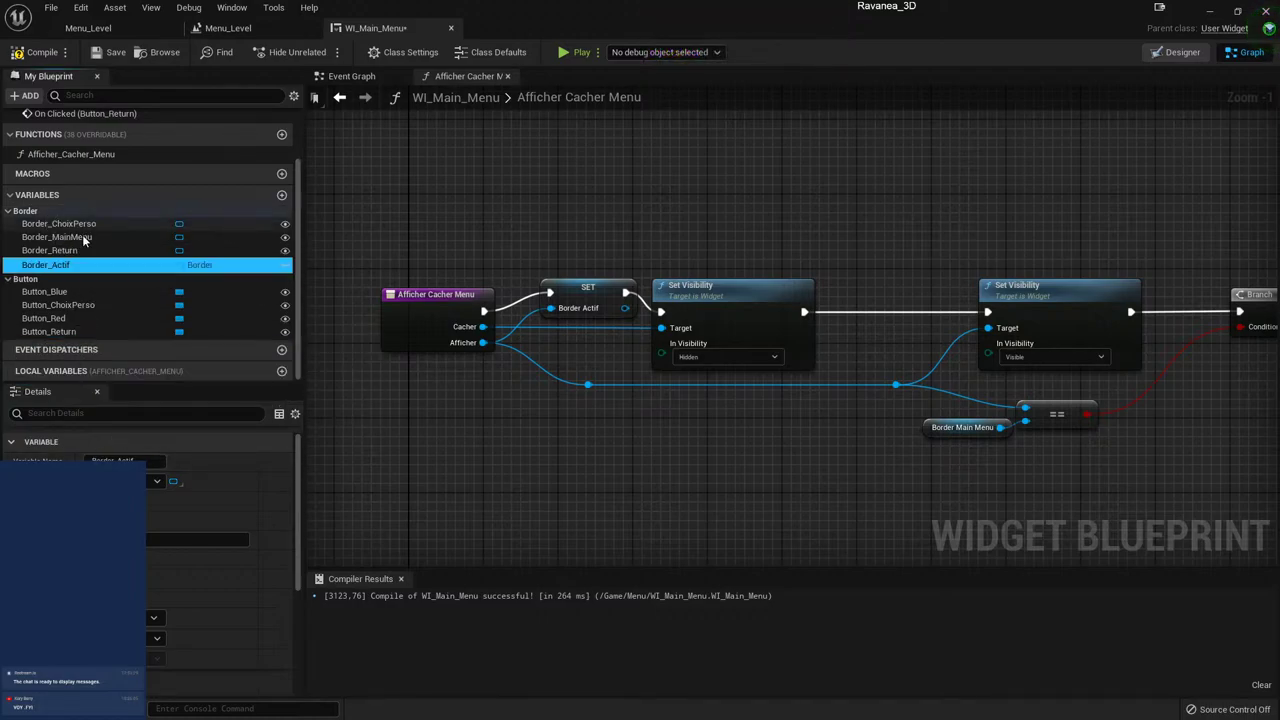
pyautogui.click(26, 55)
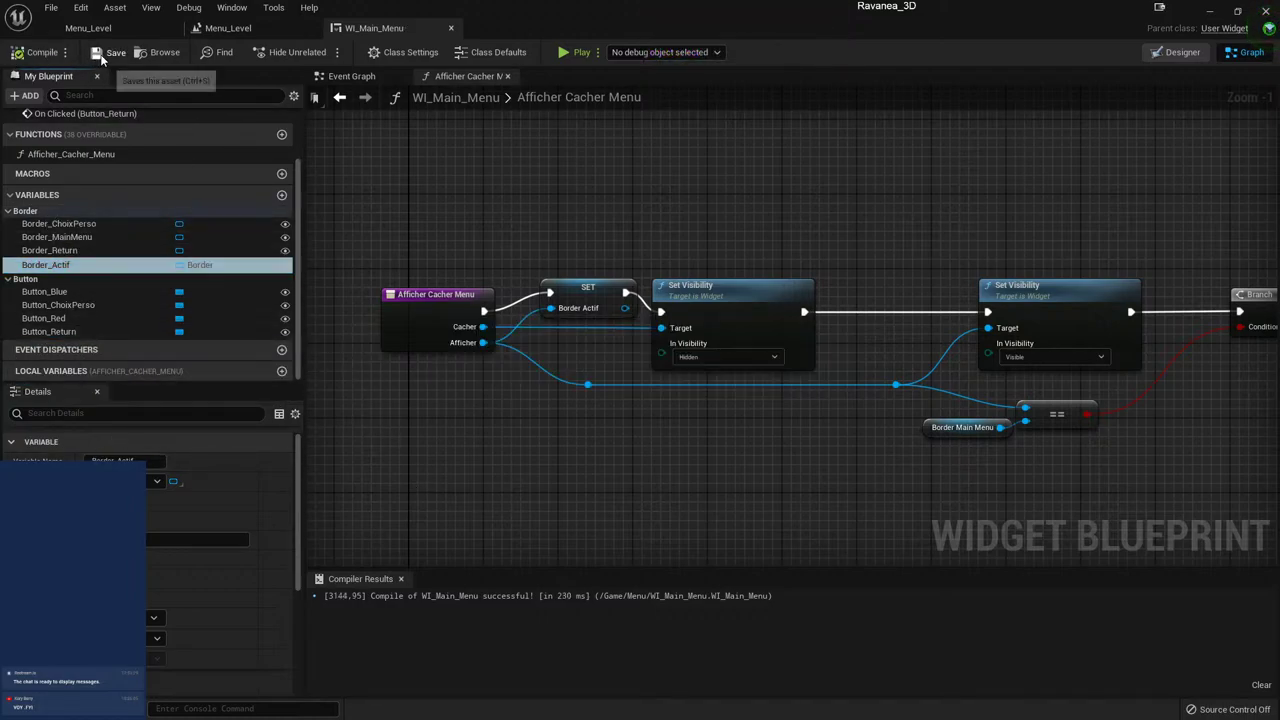
pyautogui.click(110, 52)
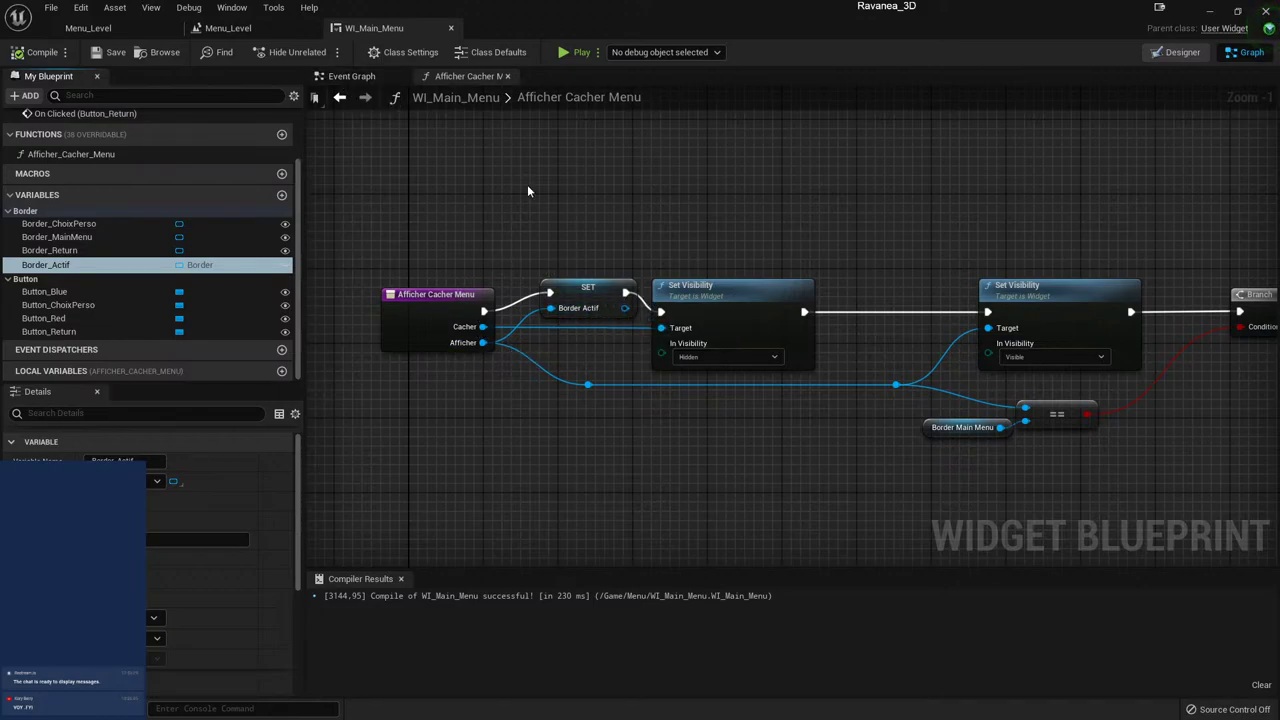
# - In the Event Graph, replace the Border Choix Perso getter on the Cacher pin with Border_Actif
pyautogui.click(359, 84)
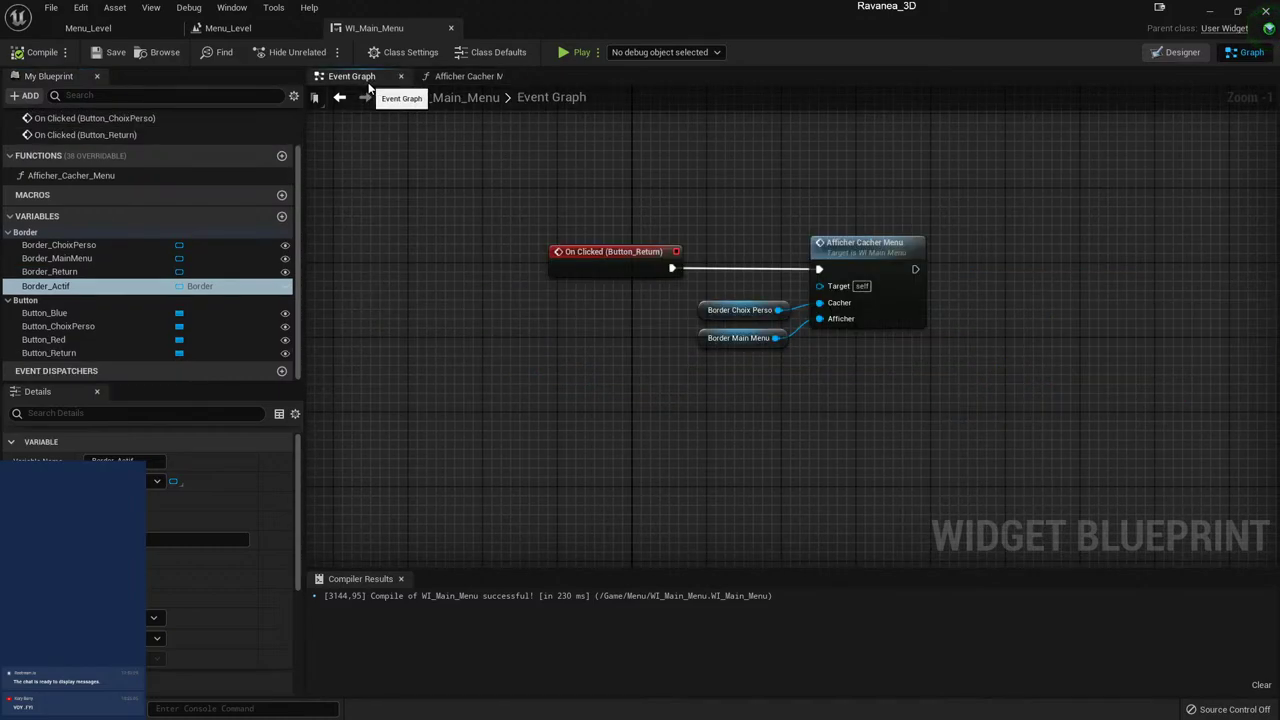
pyautogui.moveTo(595, 294); pyautogui.dragTo(544, 337, button='right')
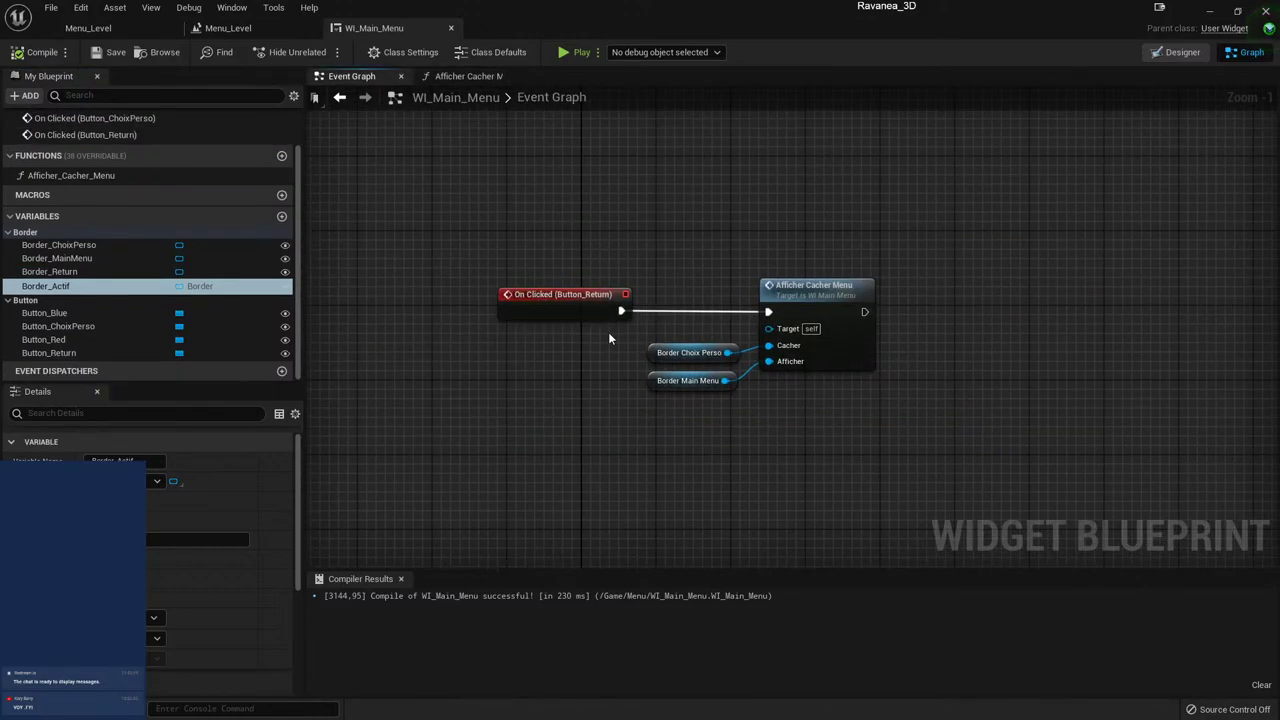
pyautogui.click(689, 352)
pyautogui.press('Delete')
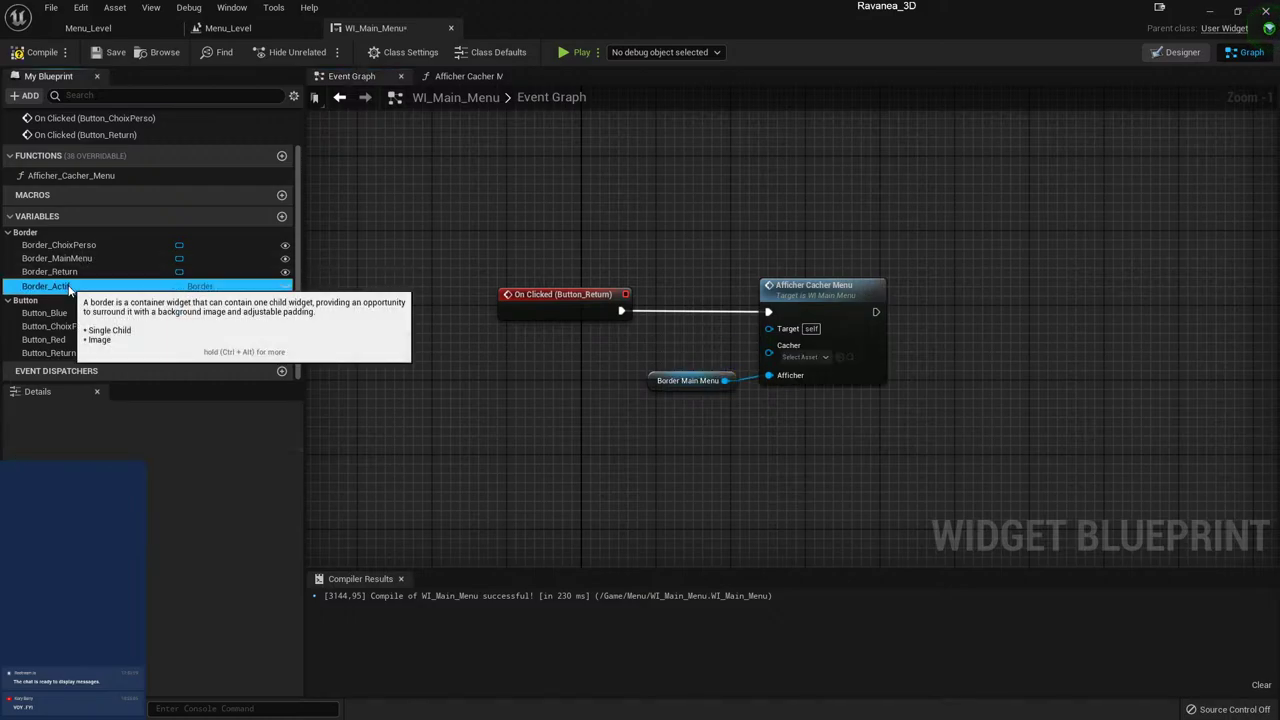
pyautogui.moveTo(68, 288); pyautogui.dragTo(768, 345)
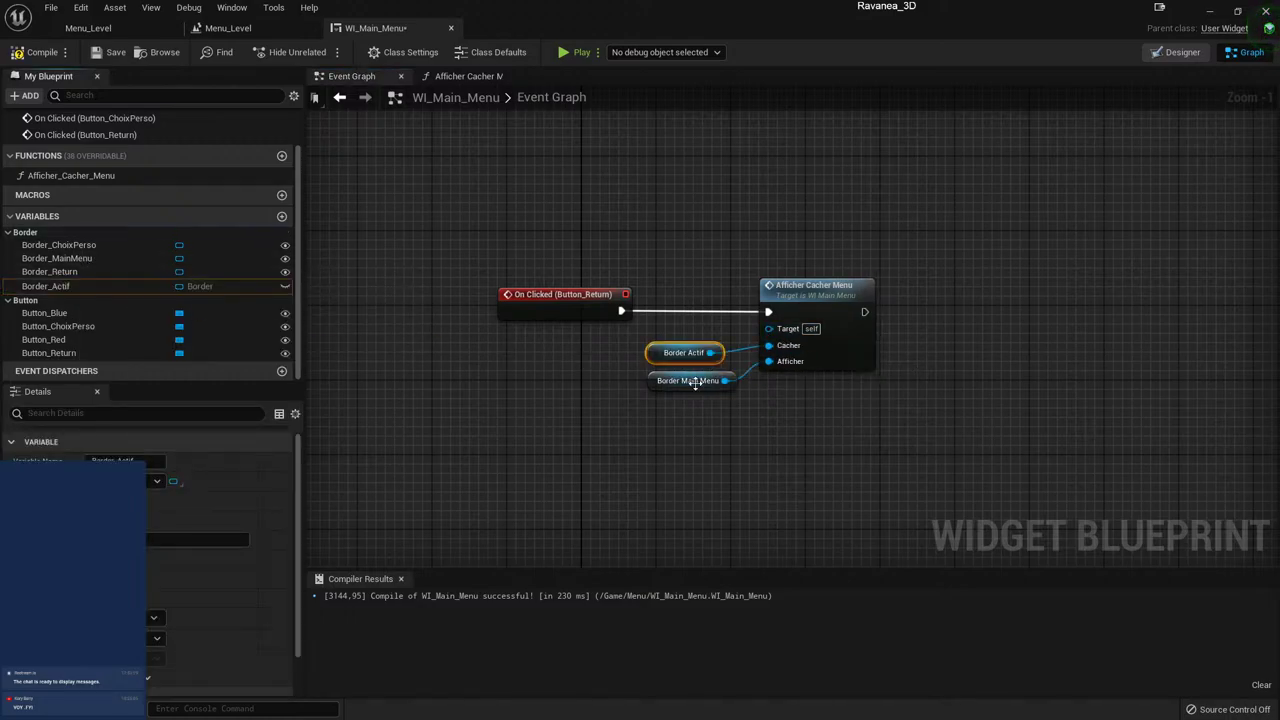
pyautogui.moveTo(685, 412)
pyautogui.mouseDown()
pyautogui.moveTo(662, 348)
pyautogui.moveTo(690, 380)
pyautogui.mouseUp()
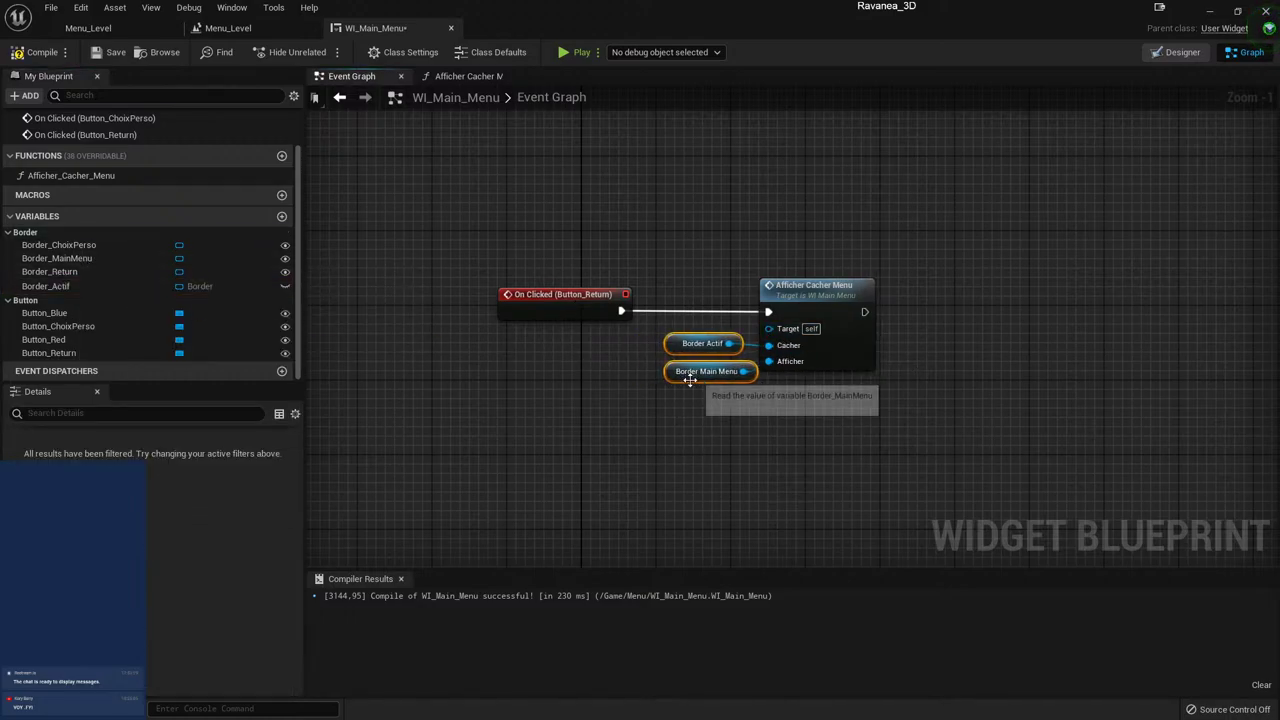
pyautogui.click(820, 491)
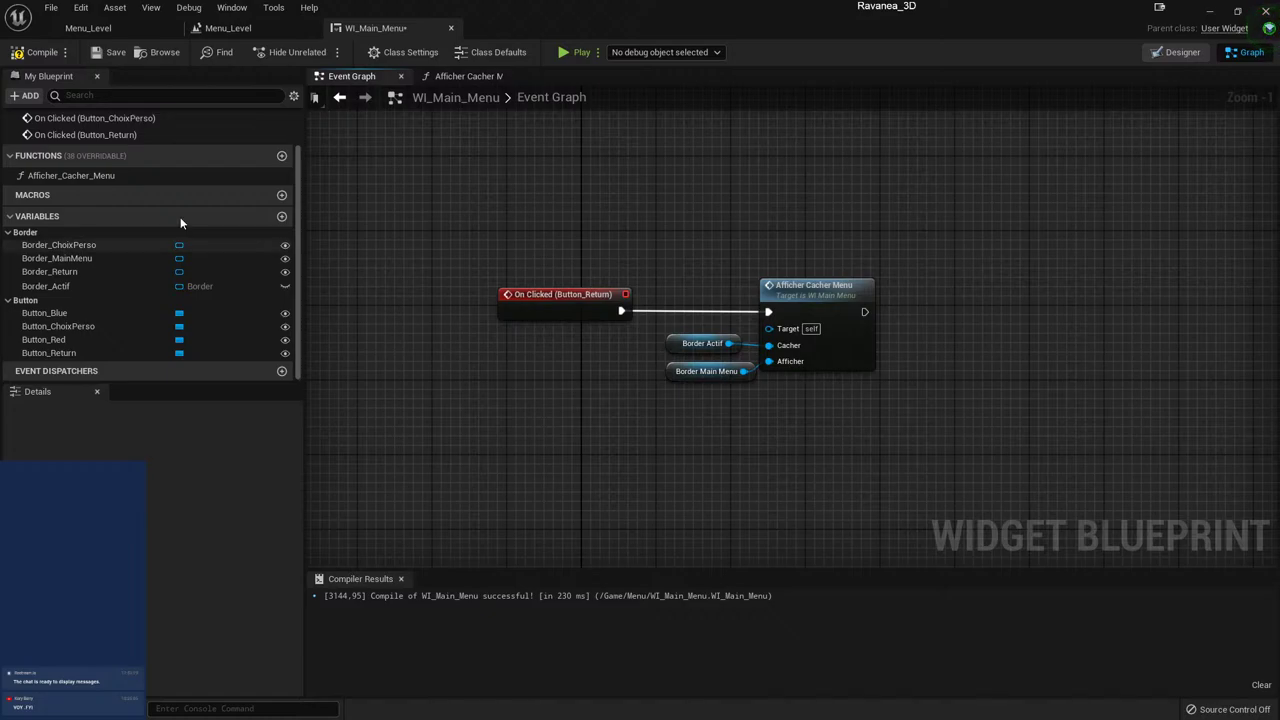
# - Compile and save WI_Main_Menu
pyautogui.click(44, 53)
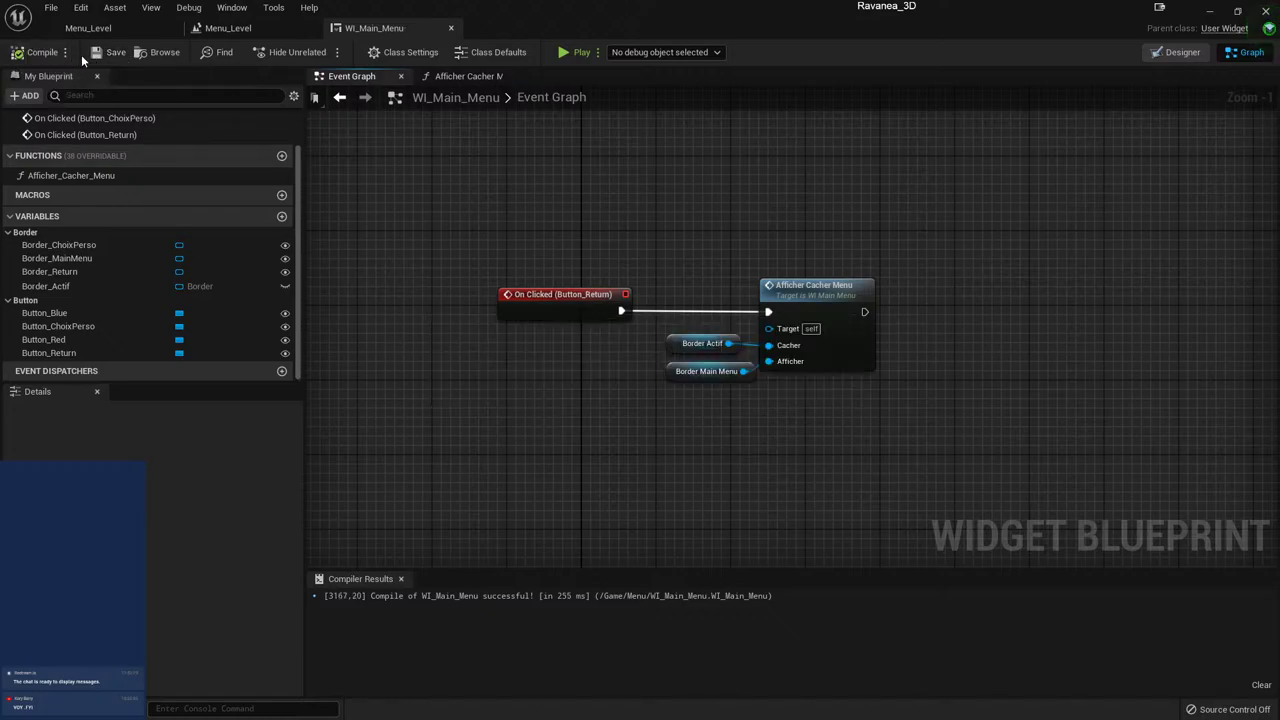
pyautogui.click(106, 54)
pyautogui.moveTo(737, 420); pyautogui.dragTo(683, 434, button='right')
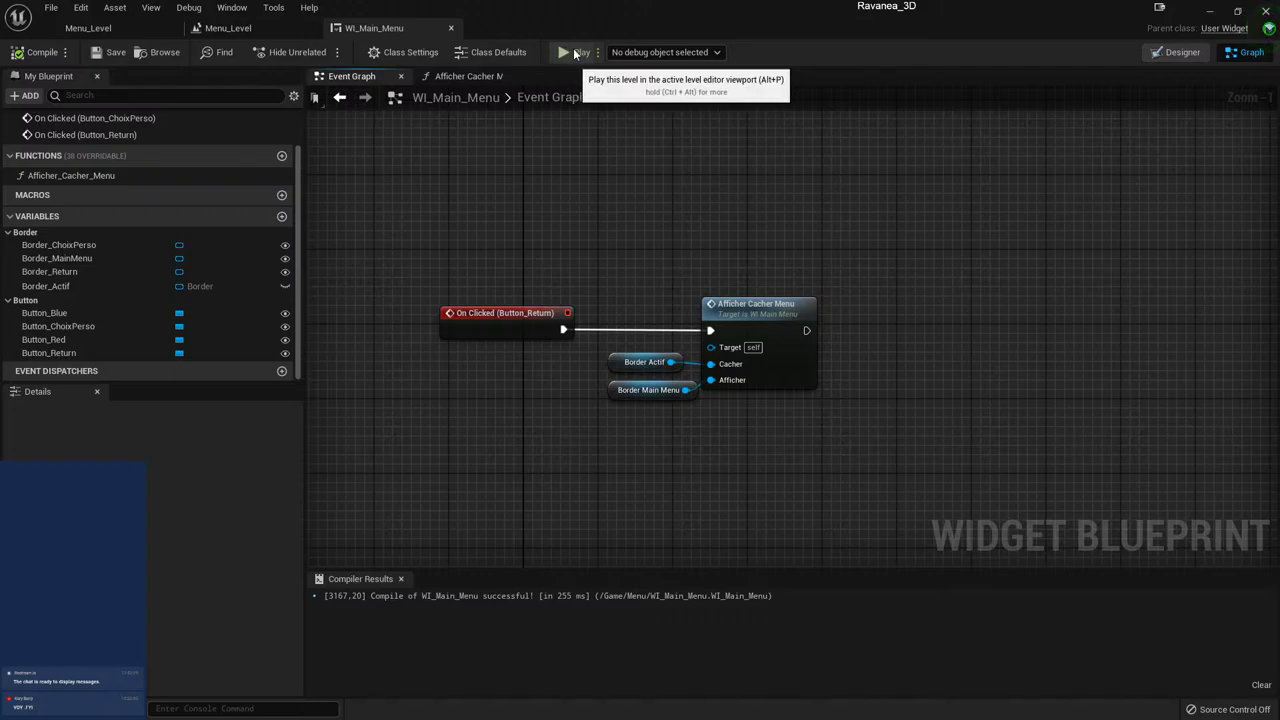
pyautogui.click(573, 52)
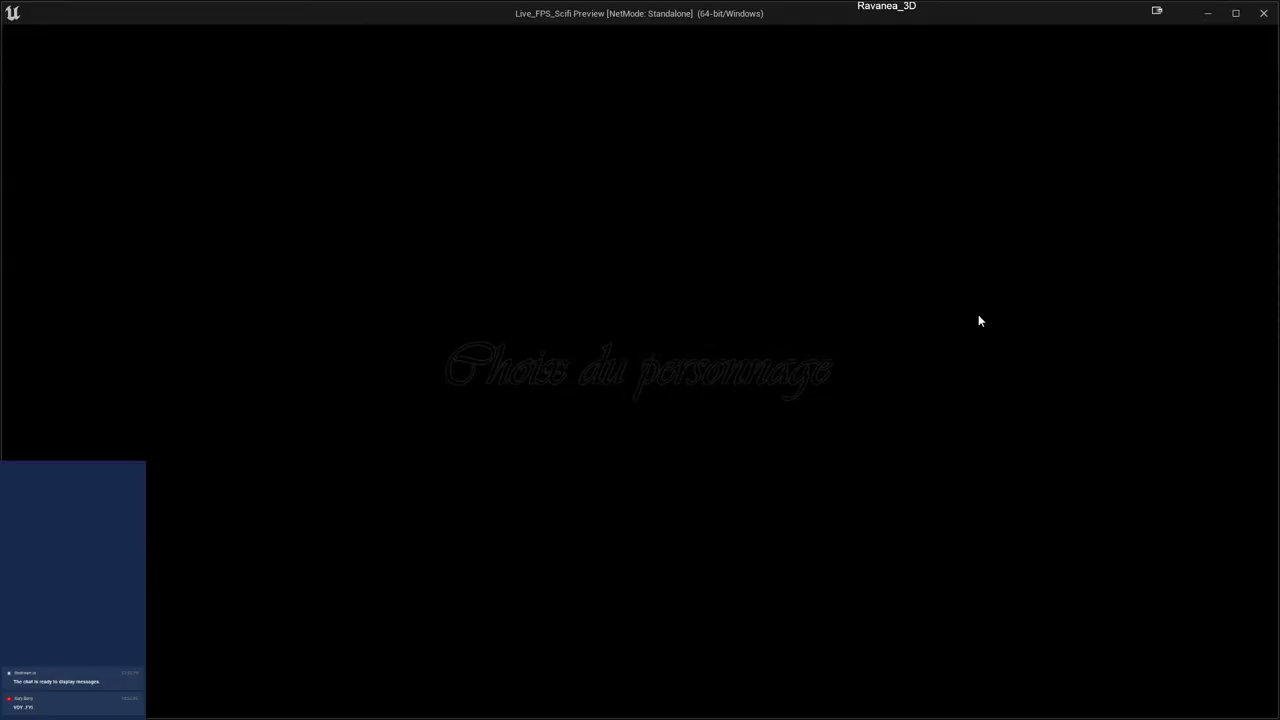
pyautogui.click(592, 386)
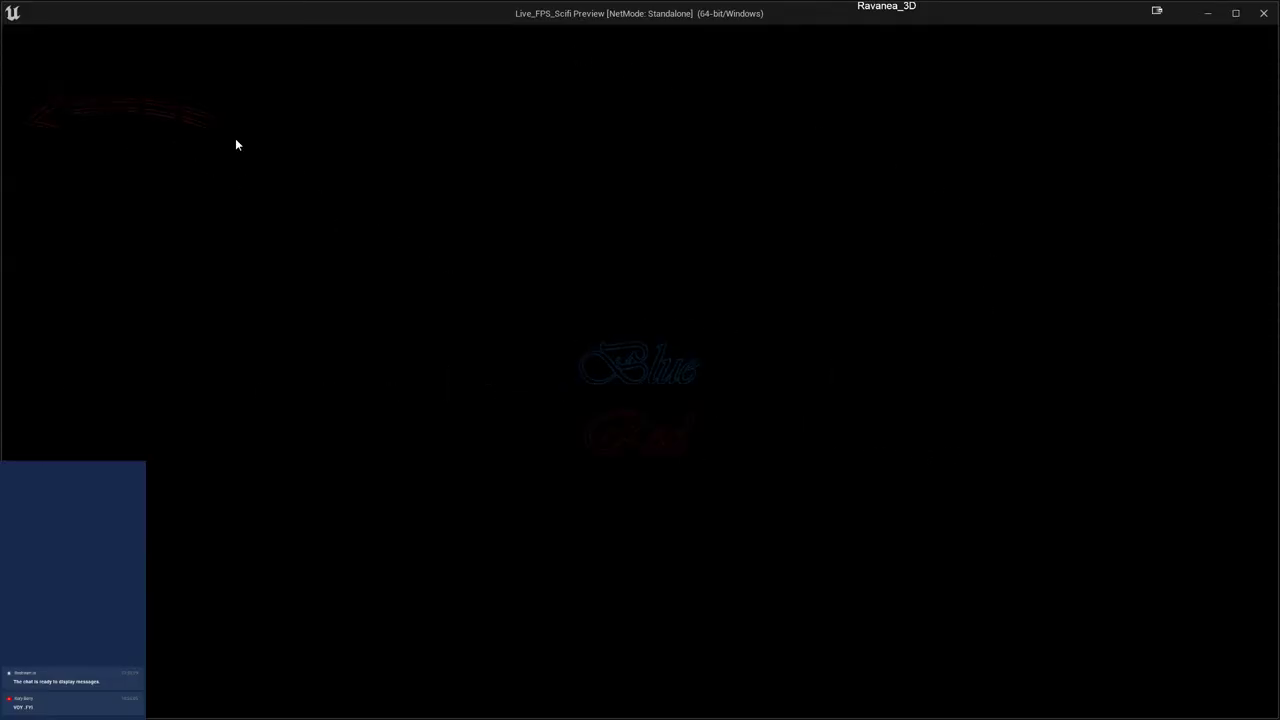
pyautogui.click(148, 114)
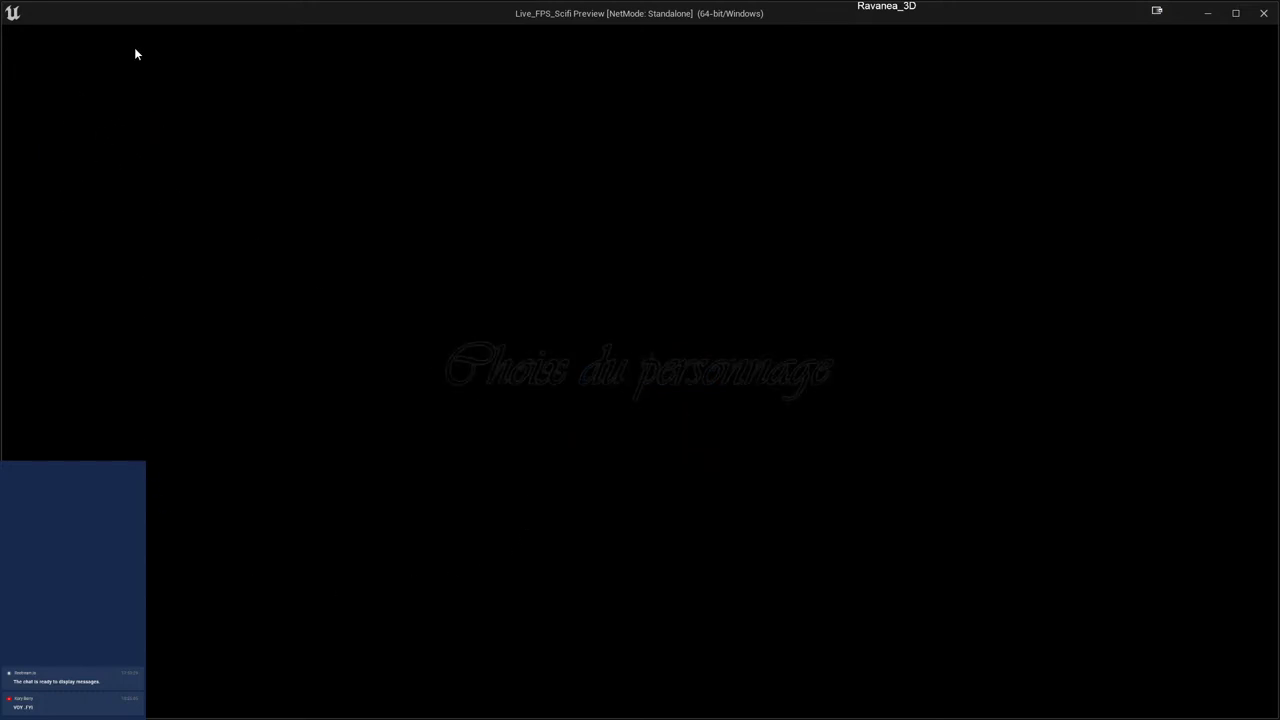
pyautogui.click(550, 392)
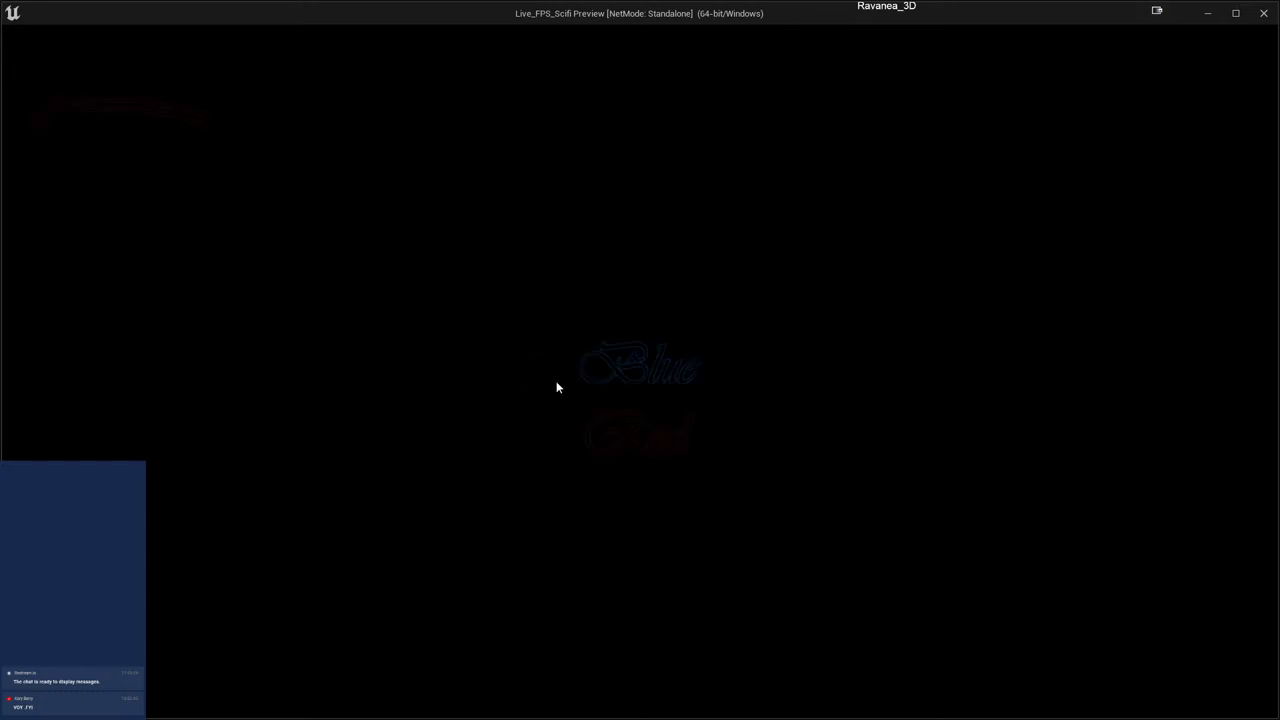
pyautogui.click(189, 123)
pyautogui.click(531, 346)
pyautogui.click(187, 133)
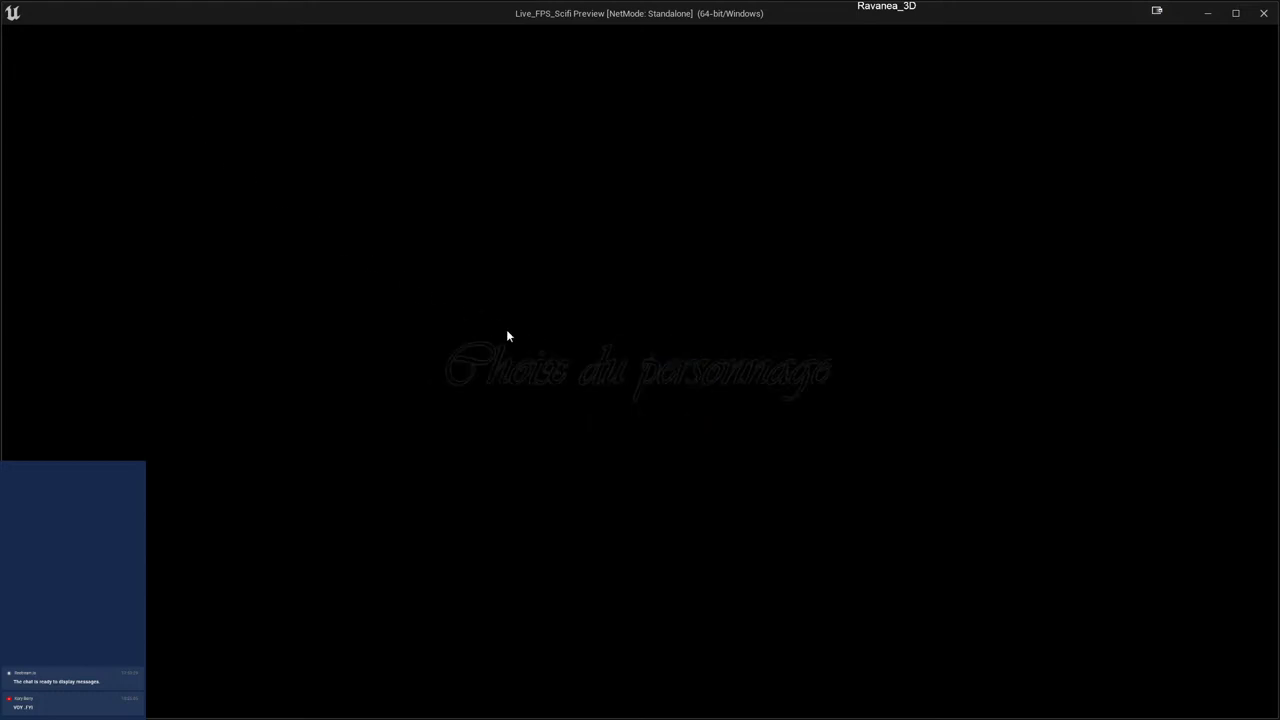
pyautogui.click(555, 336)
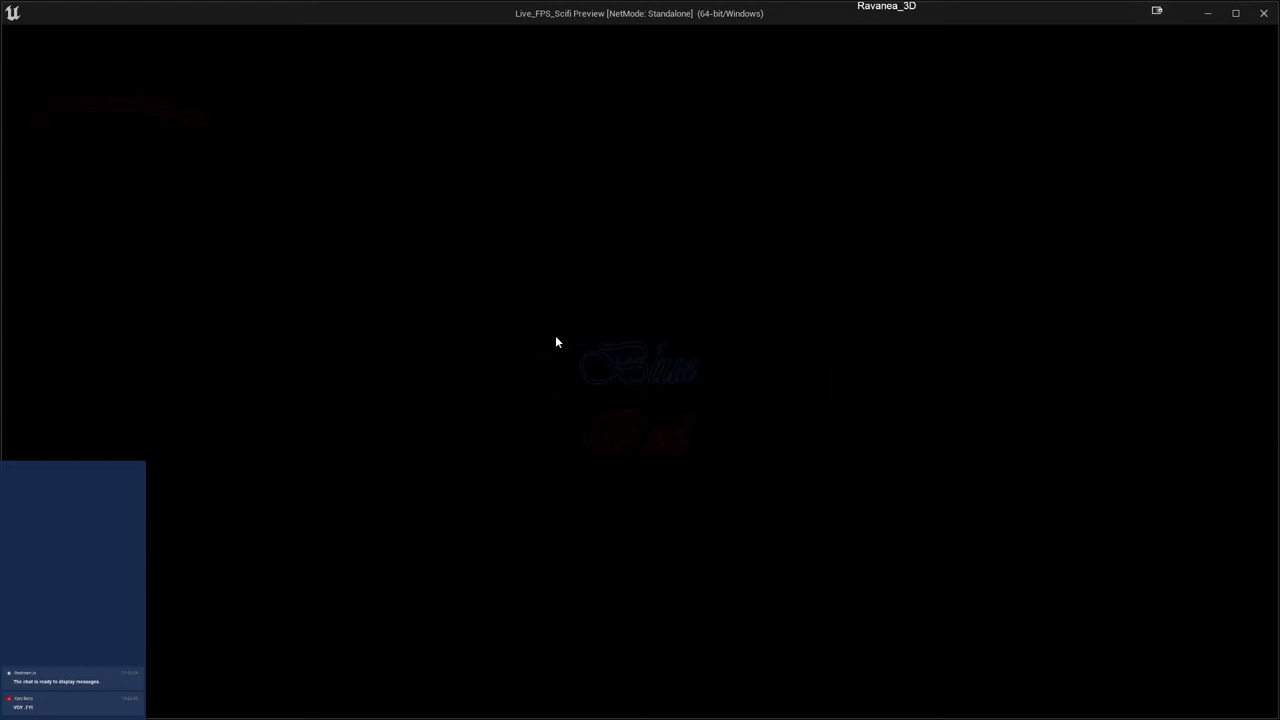
pyautogui.click(640, 371)
pyautogui.click(1264, 13)
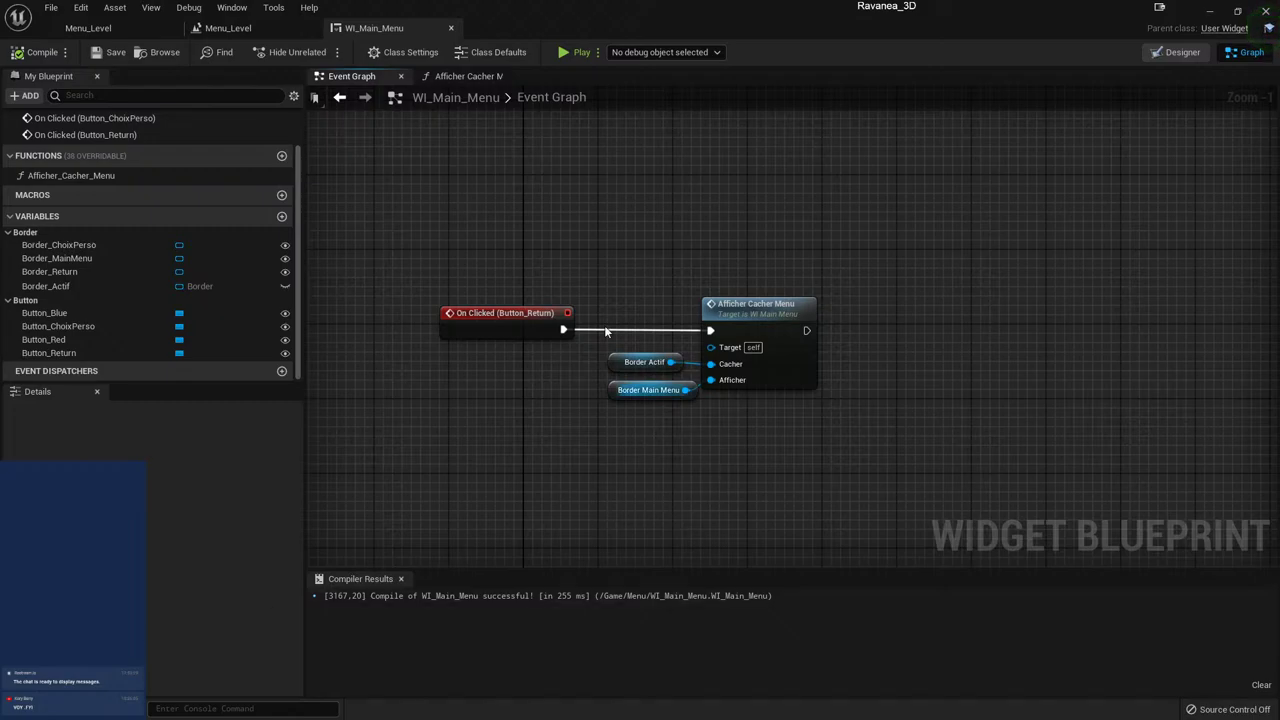
# - Reposition the character-choice button node group in the Event Graph
pyautogui.moveTo(818, 250); pyautogui.dragTo(813, 255, button='right')
pyautogui.scroll(-3, 813, 255)
pyautogui.moveTo(788, 390); pyautogui.dragTo(760, 383, button='right')
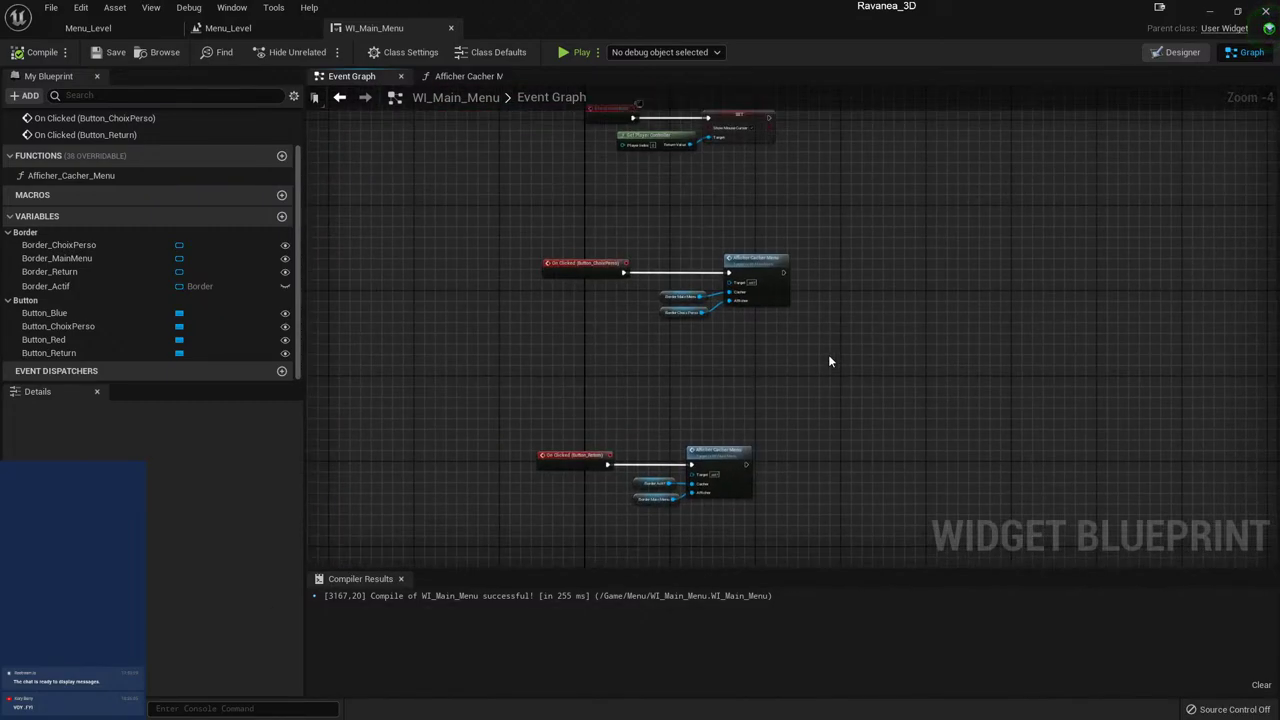
pyautogui.moveTo(828, 354)
pyautogui.mouseDown()
pyautogui.moveTo(615, 264)
pyautogui.moveTo(601, 280)
pyautogui.mouseUp()
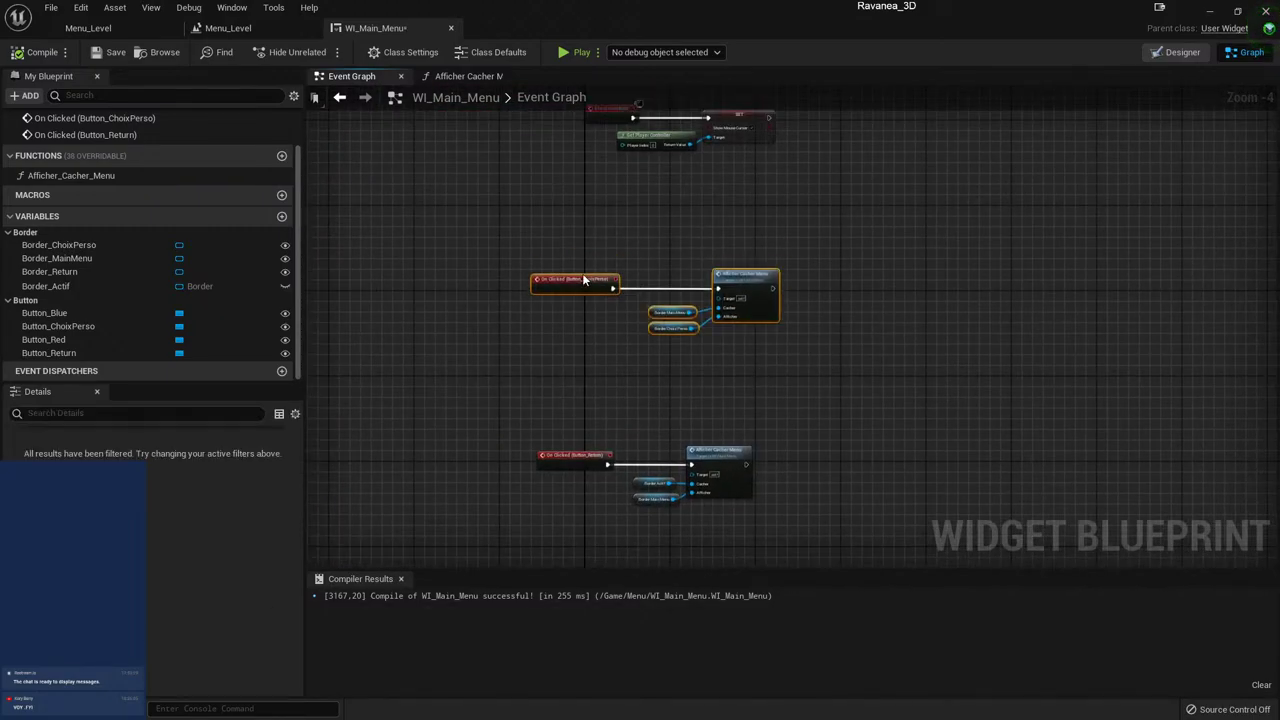
pyautogui.click(802, 236)
# - Shift the SET Show Mouse Cursor and Get Player Controller nodes right, then select the ChoixPerso nodes
pyautogui.moveTo(827, 212); pyautogui.dragTo(802, 306, button='right')
pyautogui.moveTo(802, 306); pyautogui.dragTo(720, 225)
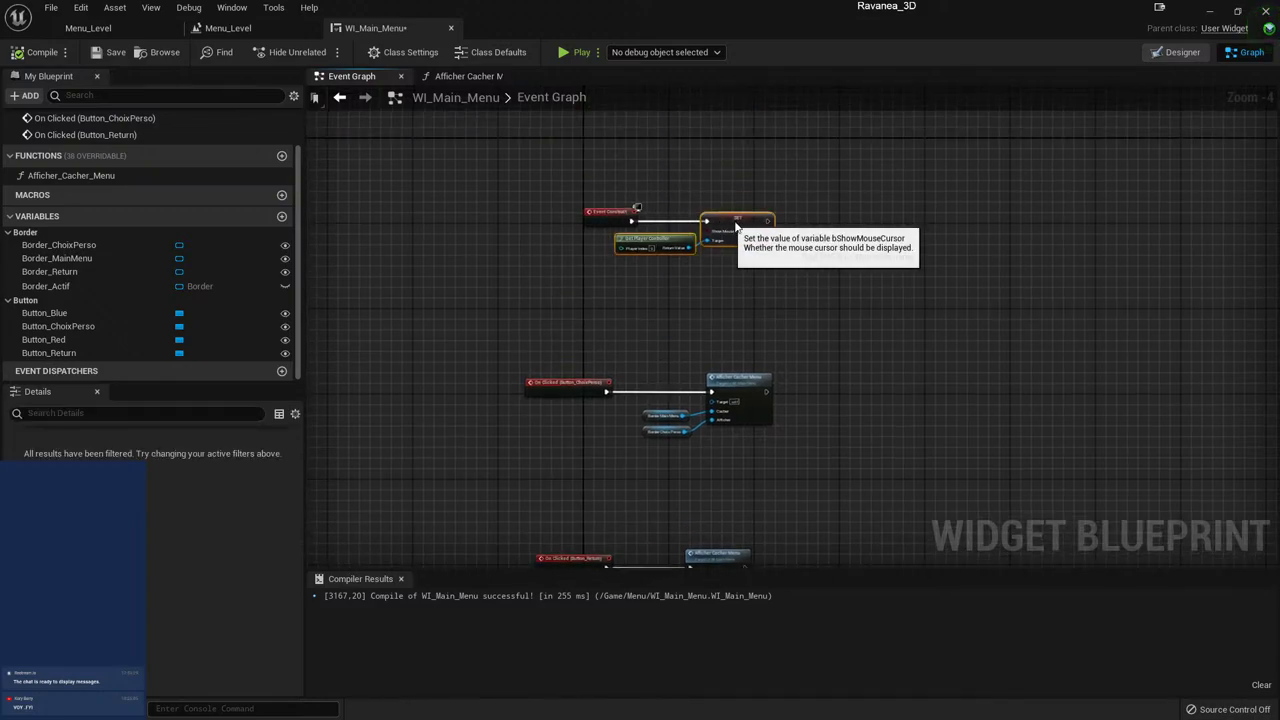
pyautogui.moveTo(816, 222); pyautogui.dragTo(837, 227)
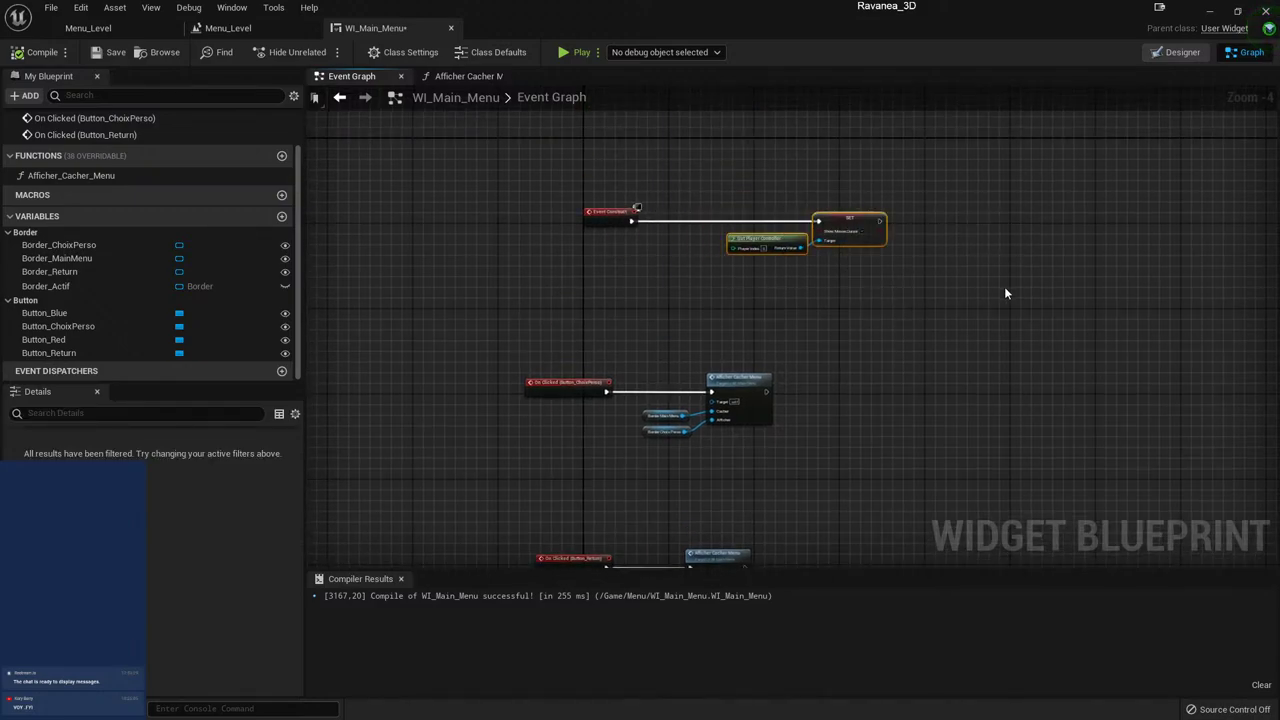
pyautogui.click(843, 341)
pyautogui.moveTo(880, 402); pyautogui.dragTo(886, 274, button='right')
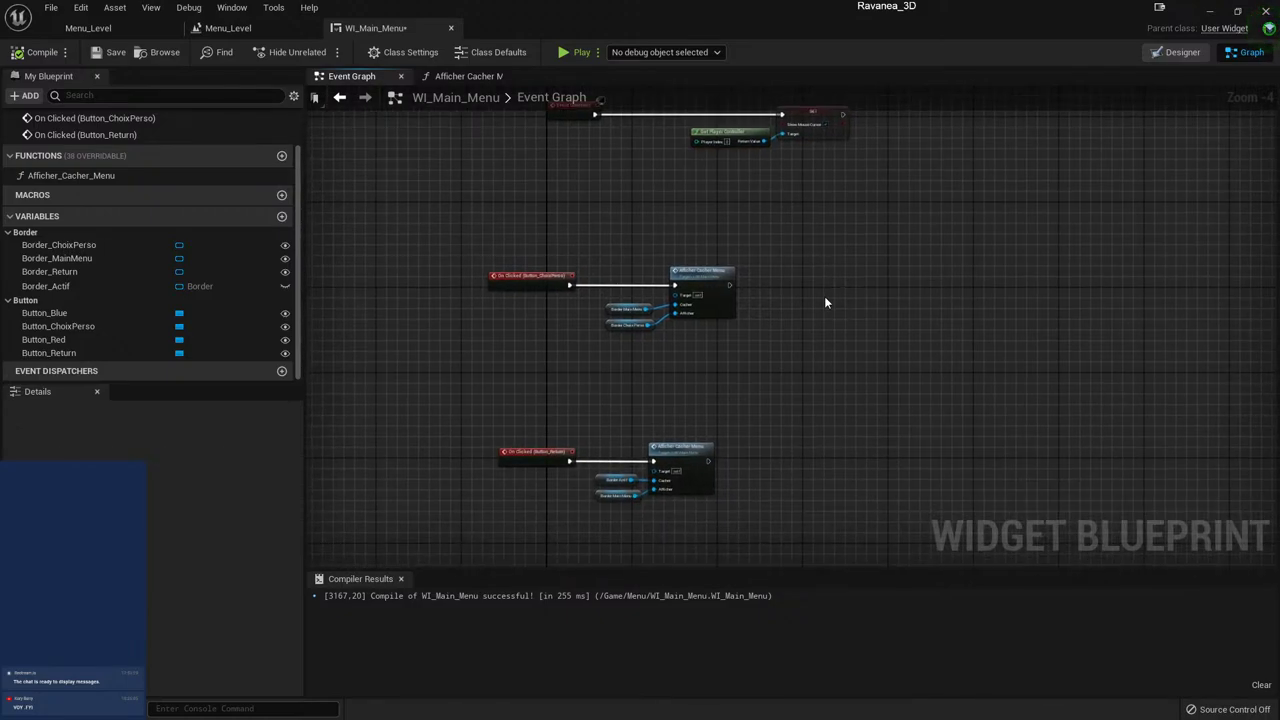
pyautogui.moveTo(864, 226); pyautogui.dragTo(630, 330)
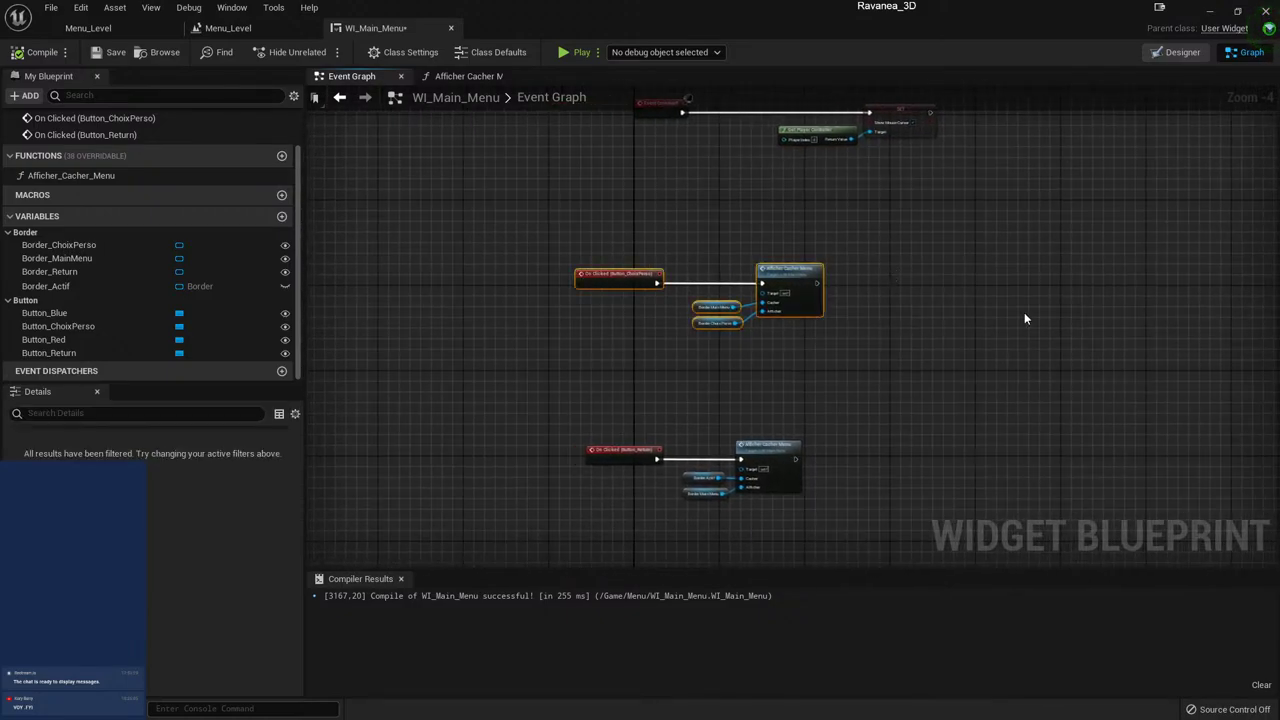
# - Wrap the character-choice nodes in a comment titled 'Affiche le menu choix du perso'
pyautogui.press('c')
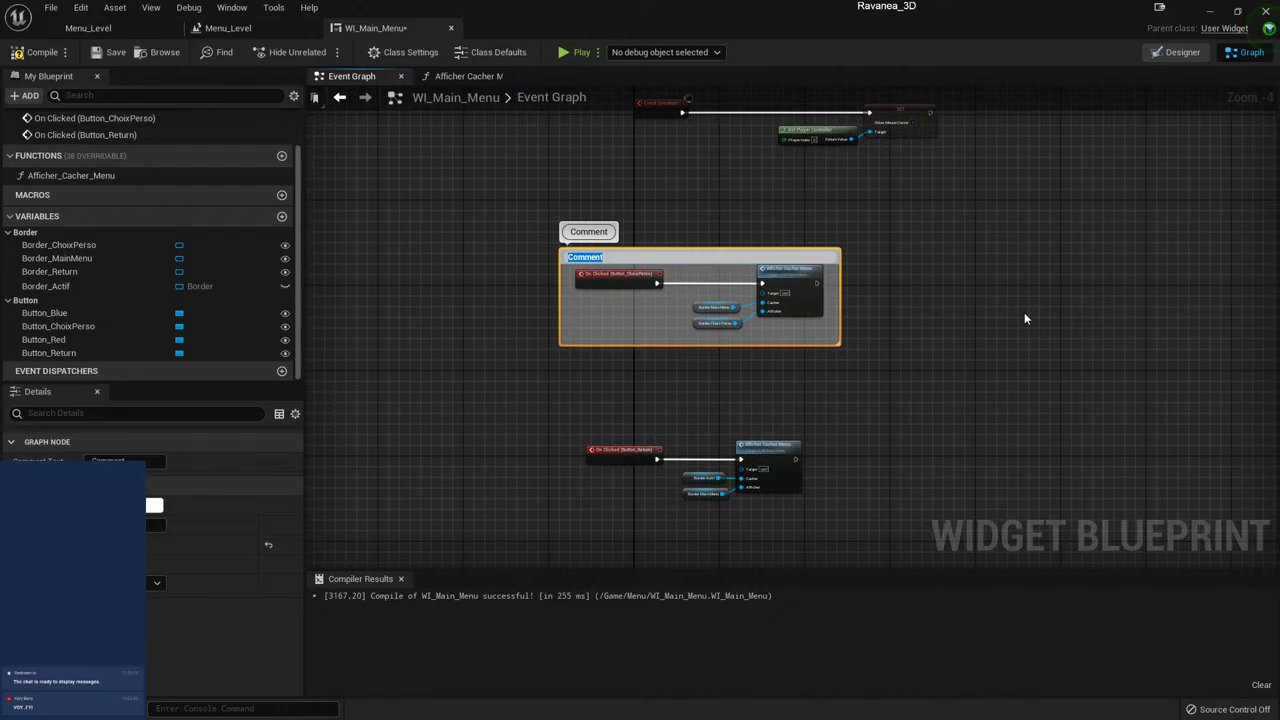
pyautogui.write('A')
pyautogui.write('cher')
pyautogui.write(' le')
pyautogui.write('ou')
pyautogui.write(' du perso')
pyautogui.press('Return')
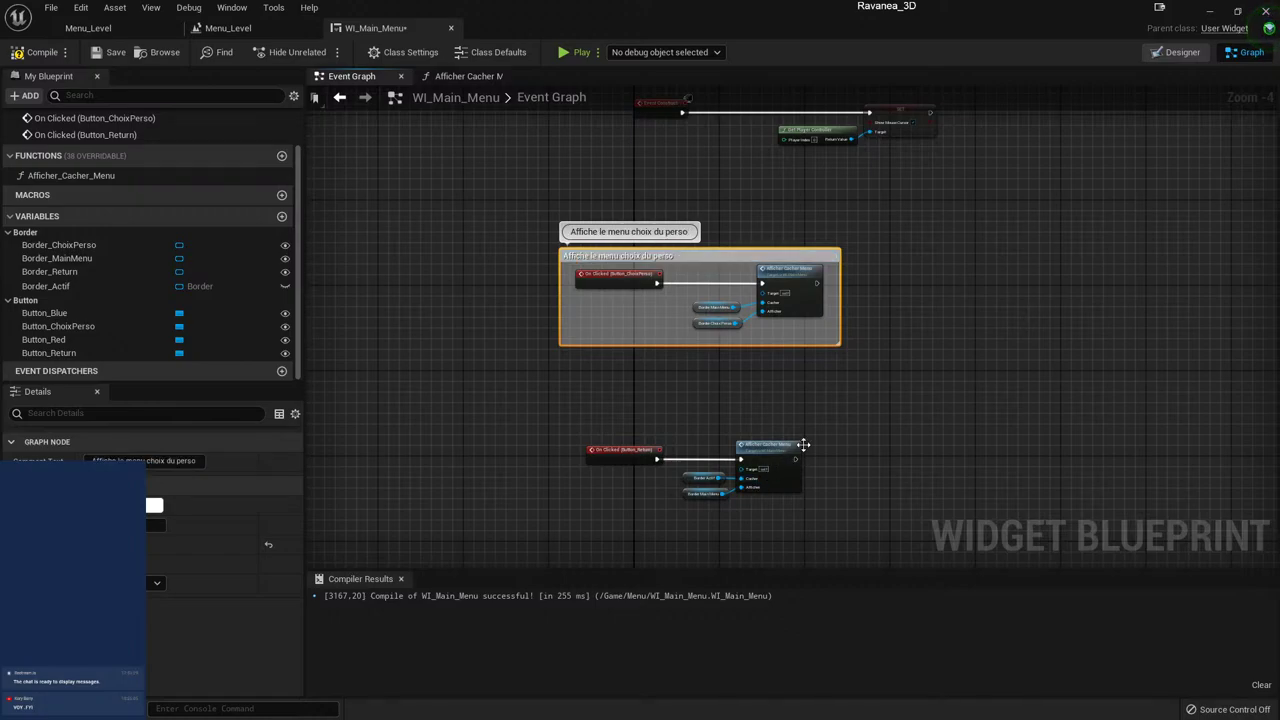
# - Wrap the return-button nodes in a comment titled 'Bouton retour au menu principale'
pyautogui.moveTo(805, 440); pyautogui.dragTo(461, 572)
pyautogui.press('c')
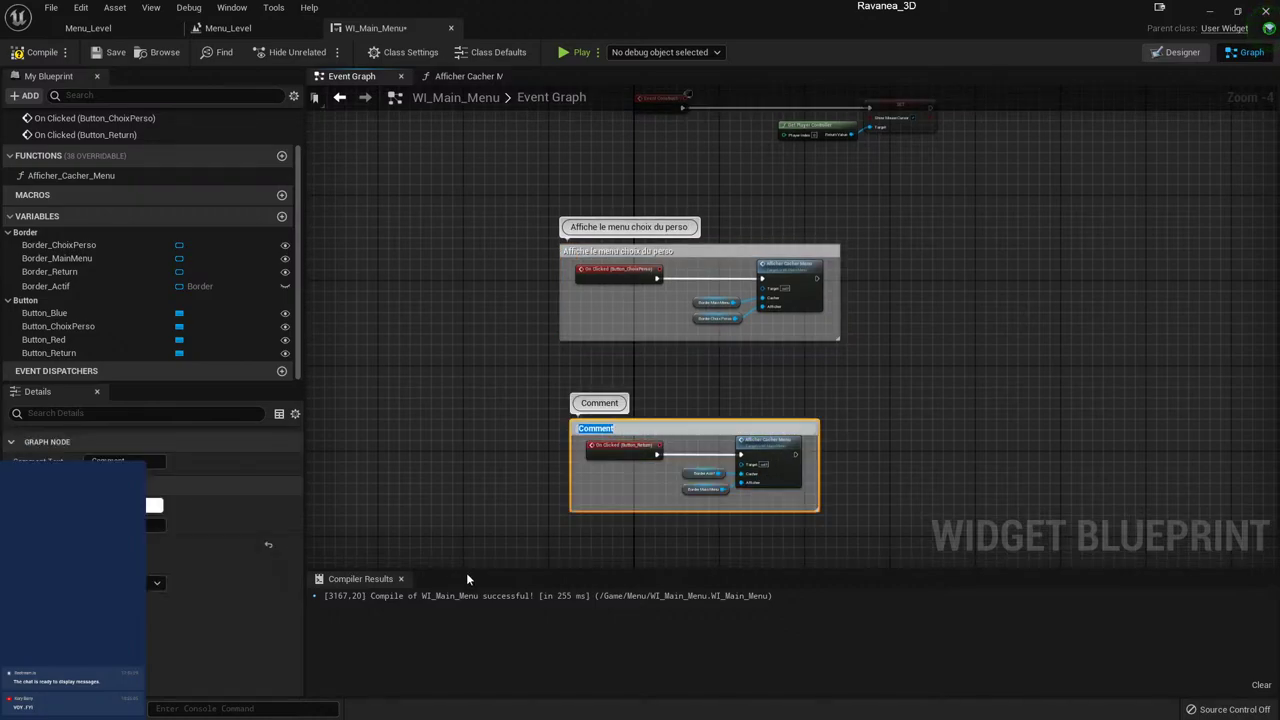
pyautogui.write('A')
pyautogui.write('n')
pyautogui.write('principal')
pyautogui.write('e')
pyautogui.press('Return')
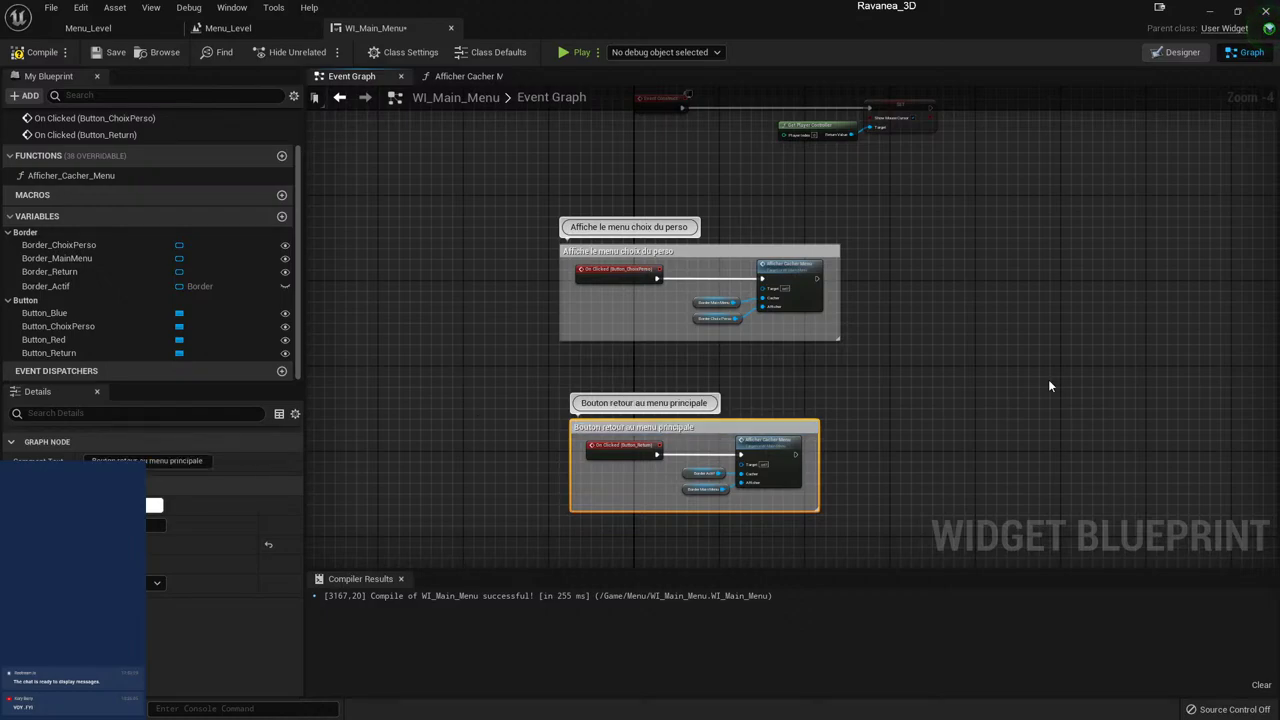
pyautogui.click(1049, 385)
pyautogui.scroll(-3, 923, 394)
pyautogui.scroll(-5, 1000, 396)
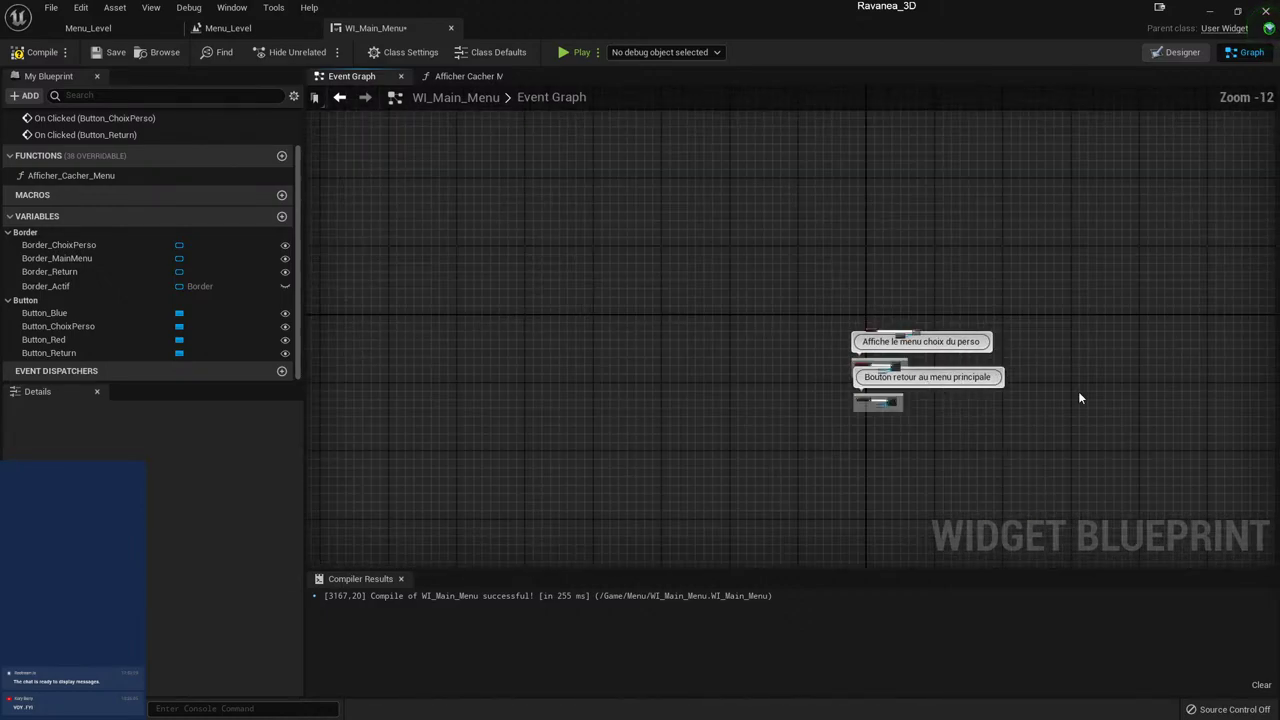
pyautogui.moveTo(1079, 397); pyautogui.dragTo(907, 357, button='right')
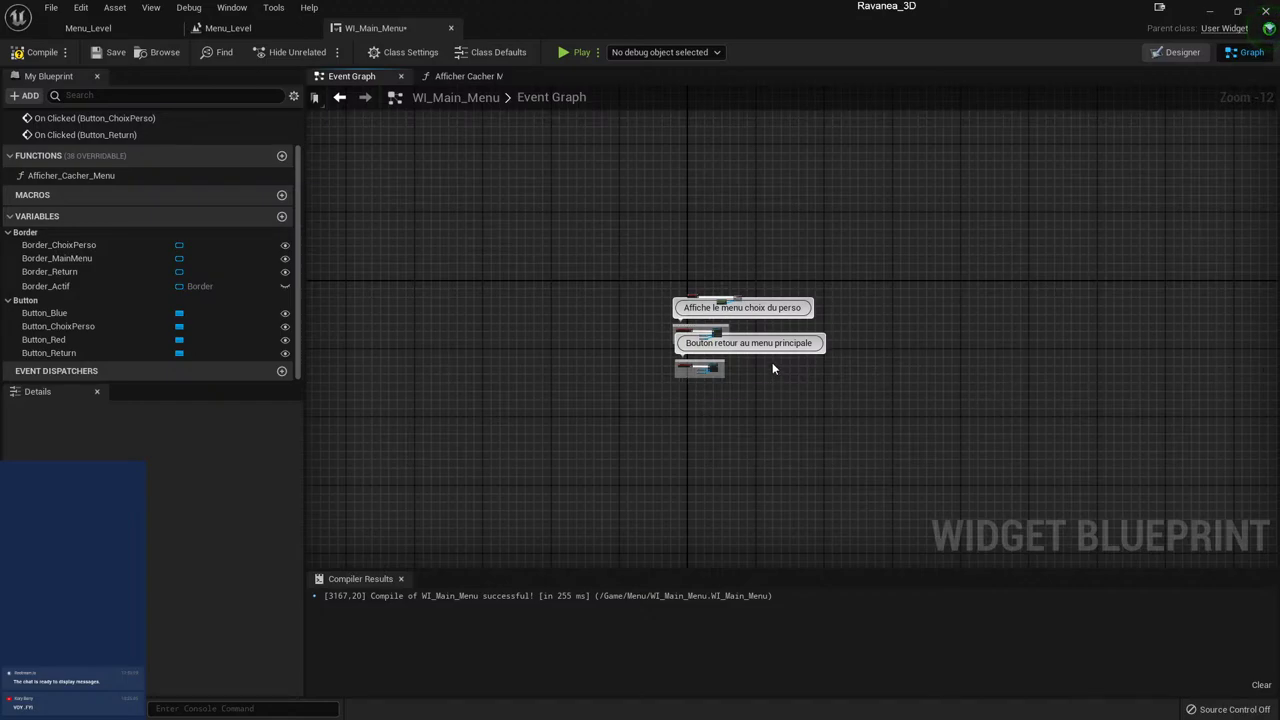
pyautogui.scroll(1, 682, 454)
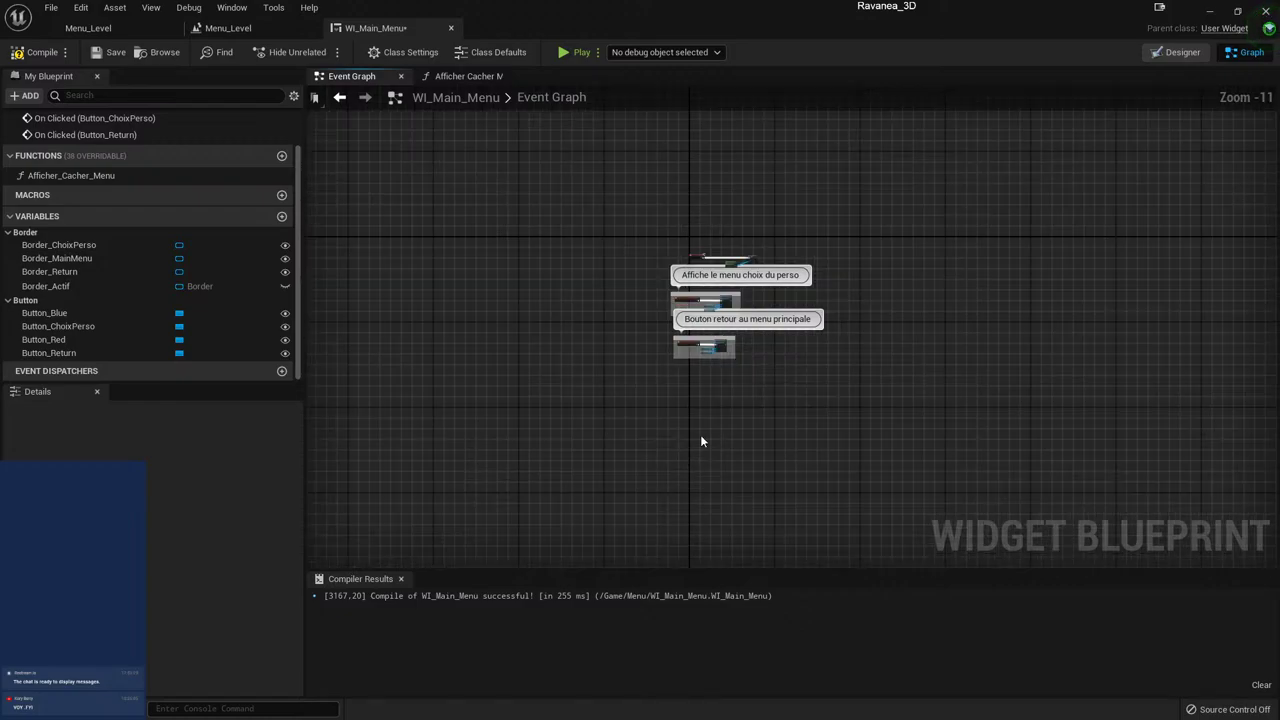
pyautogui.scroll(6, 726, 368)
pyautogui.scroll(-1, 726, 359)
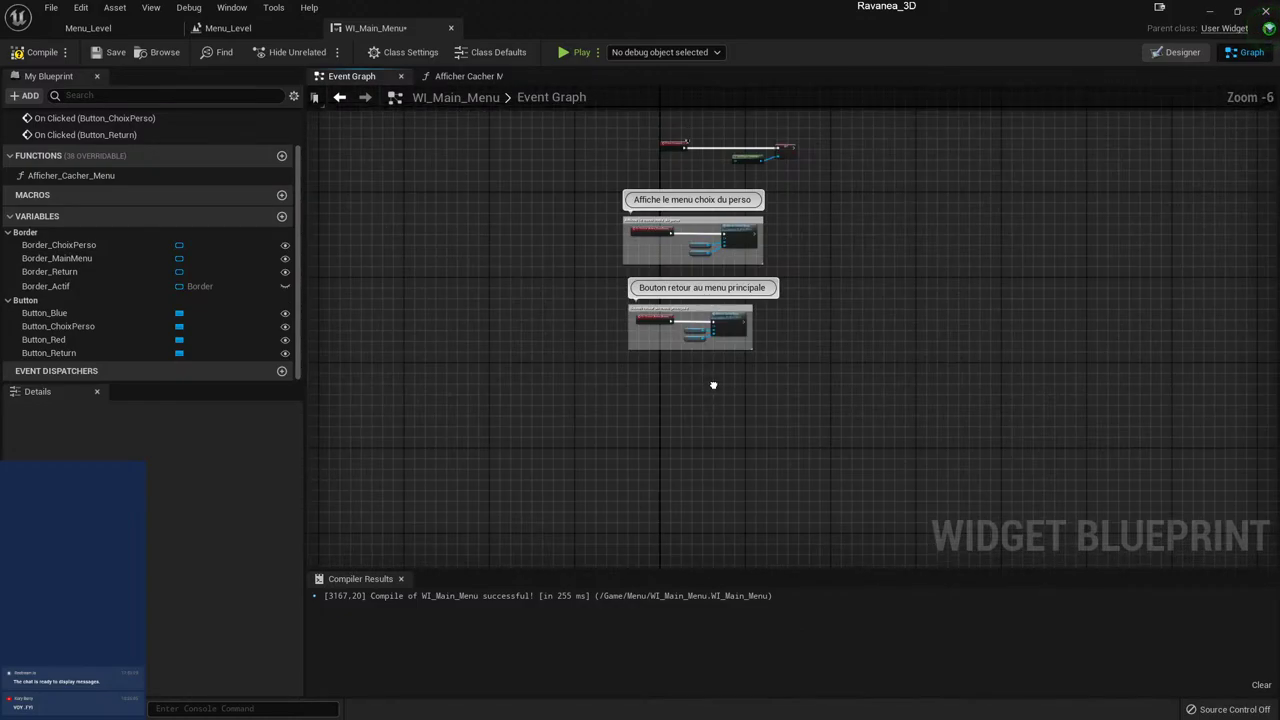
pyautogui.scroll(2, 703, 368)
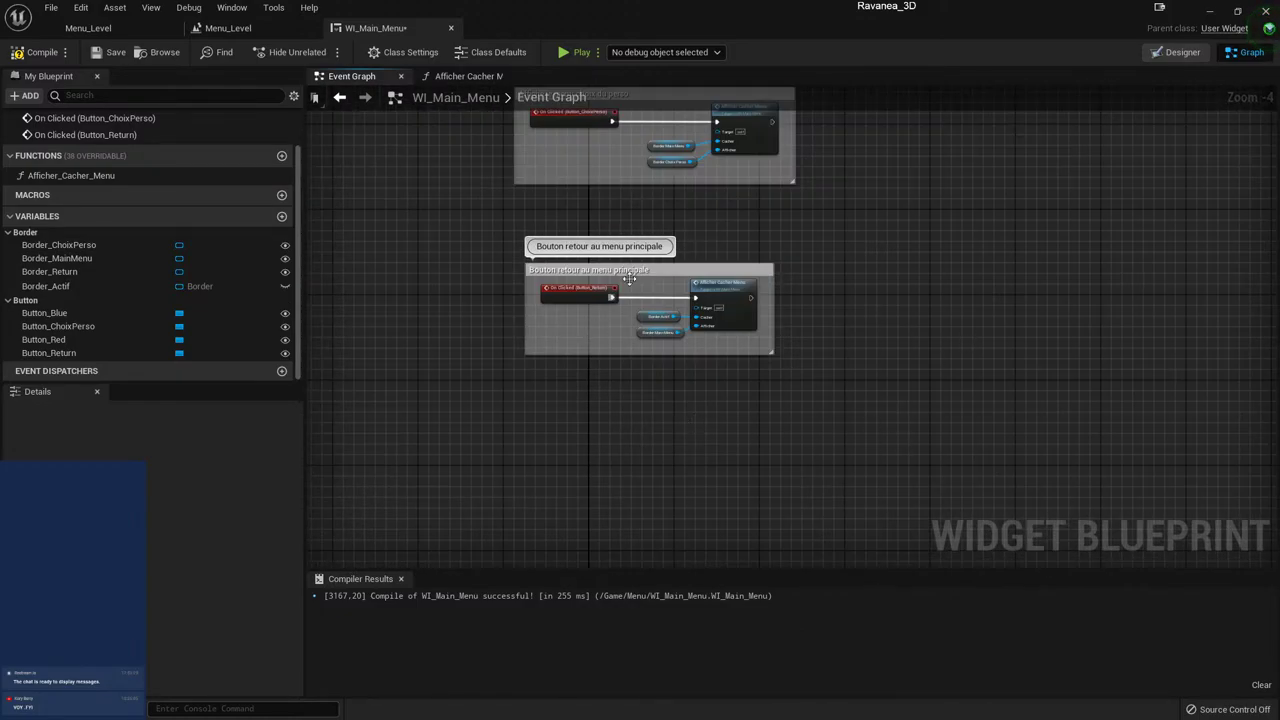
pyautogui.moveTo(696, 272)
pyautogui.mouseDown()
pyautogui.moveTo(1101, 277)
pyautogui.moveTo(943, 246)
pyautogui.mouseUp()
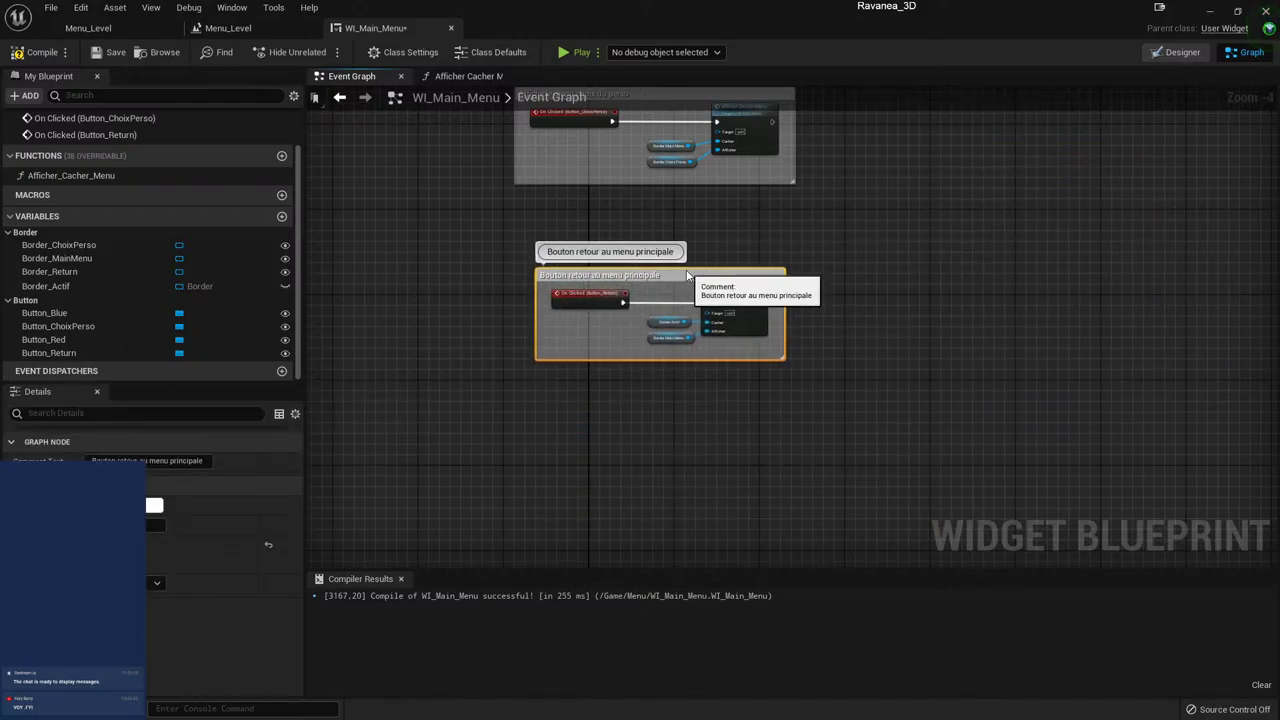
pyautogui.moveTo(943, 246); pyautogui.dragTo(698, 272)
pyautogui.click(889, 240)
pyautogui.scroll(-3, 872, 246)
pyautogui.scroll(3, 778, 344)
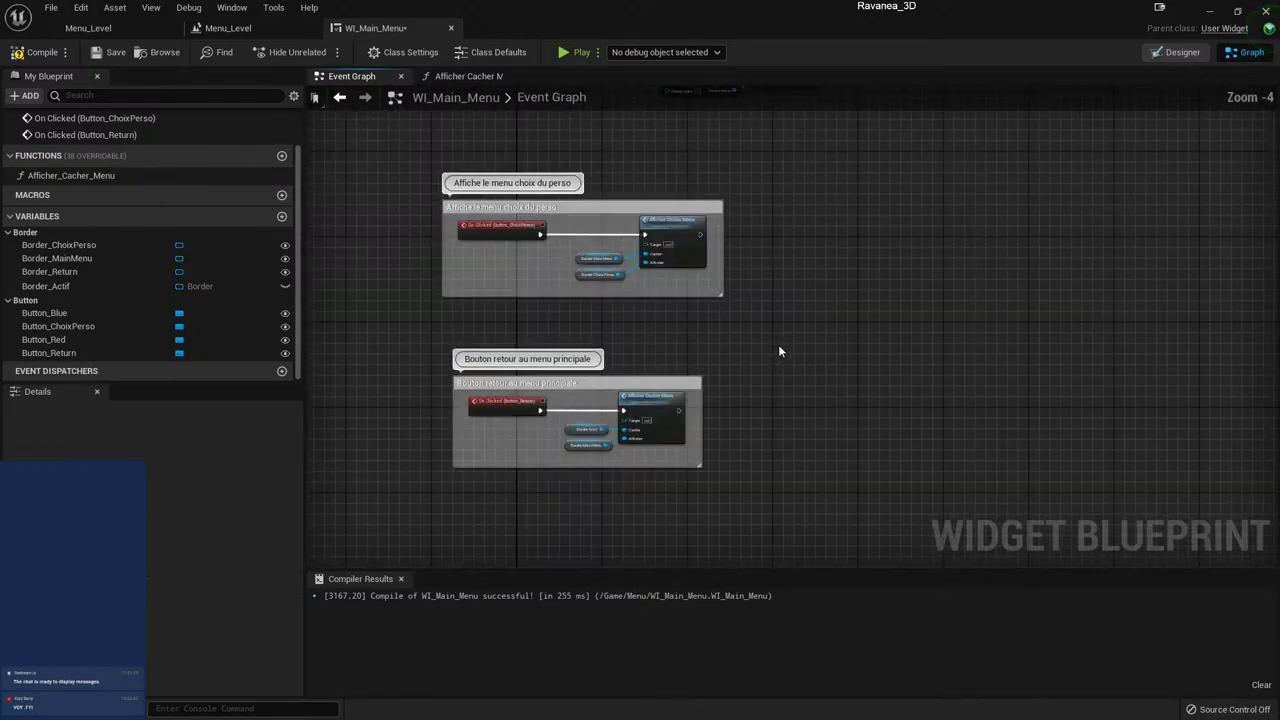
pyautogui.scroll(2, 778, 344)
pyautogui.scroll(-3, 787, 331)
pyautogui.rightClick(787, 331)
pyautogui.click(803, 277)
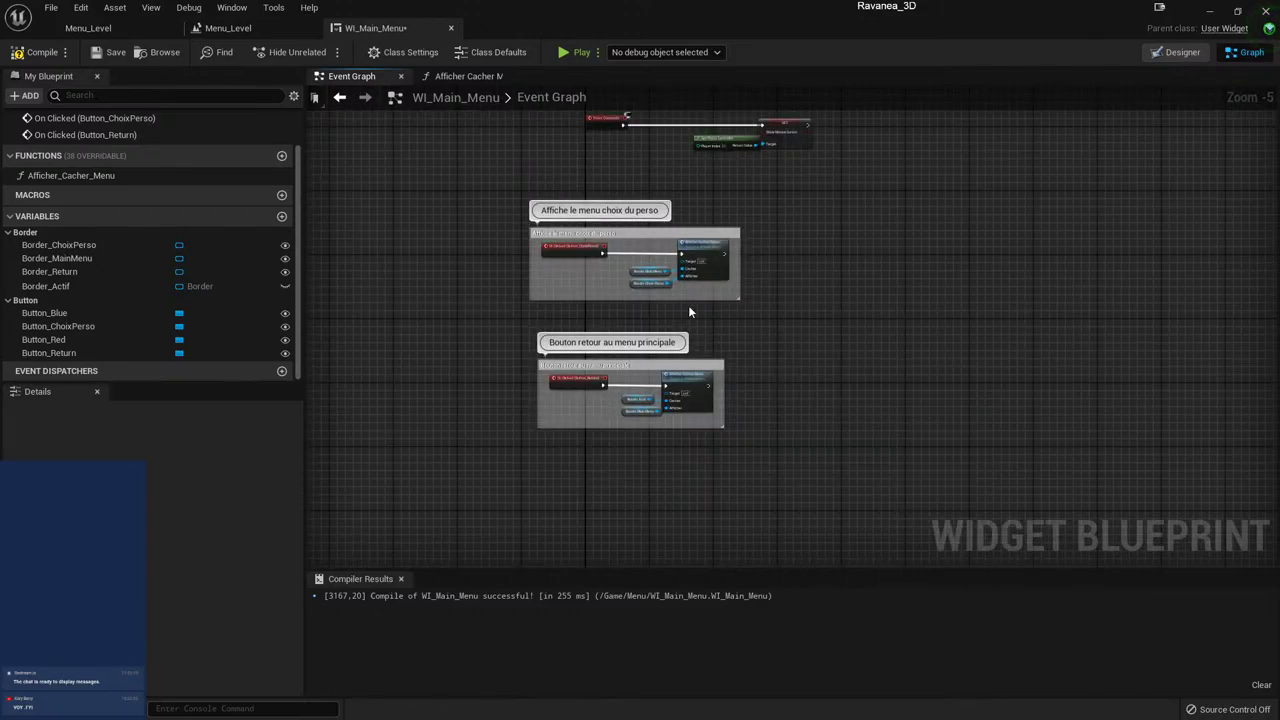
# - Try red shades as the colour of the 'Affiche le menu choix du perso' comment
pyautogui.click(584, 258)
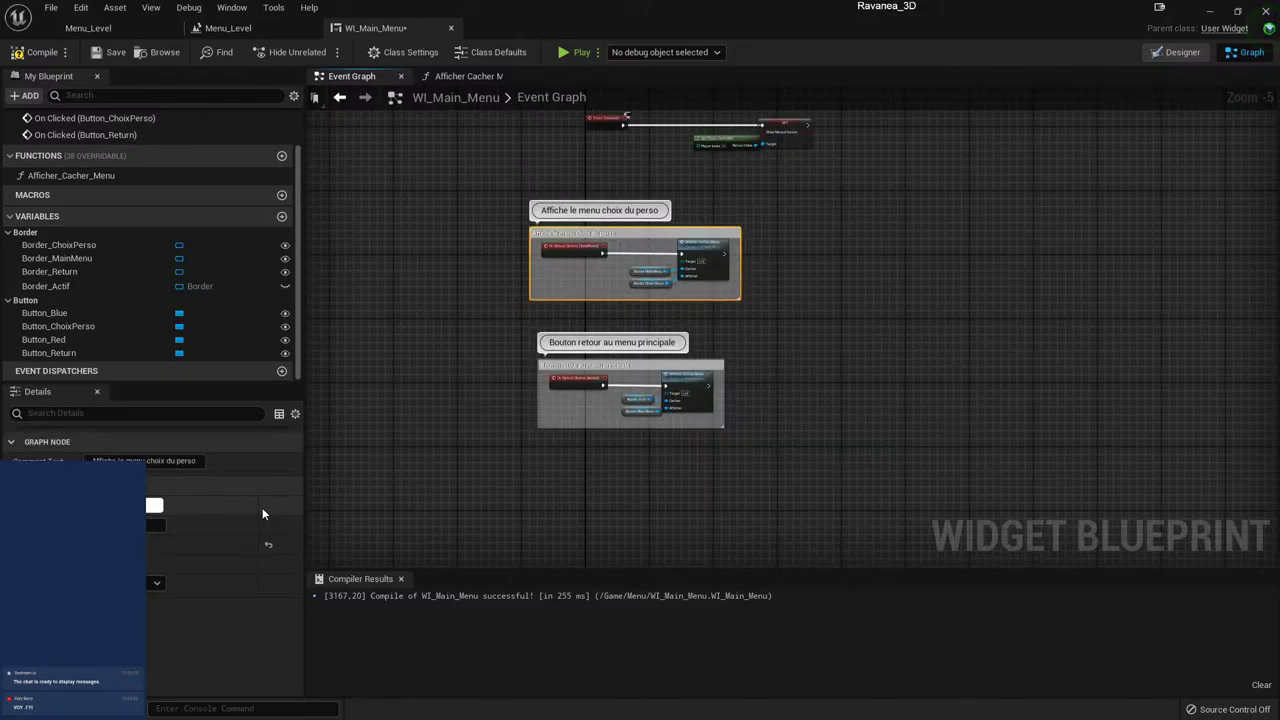
pyautogui.click(155, 505)
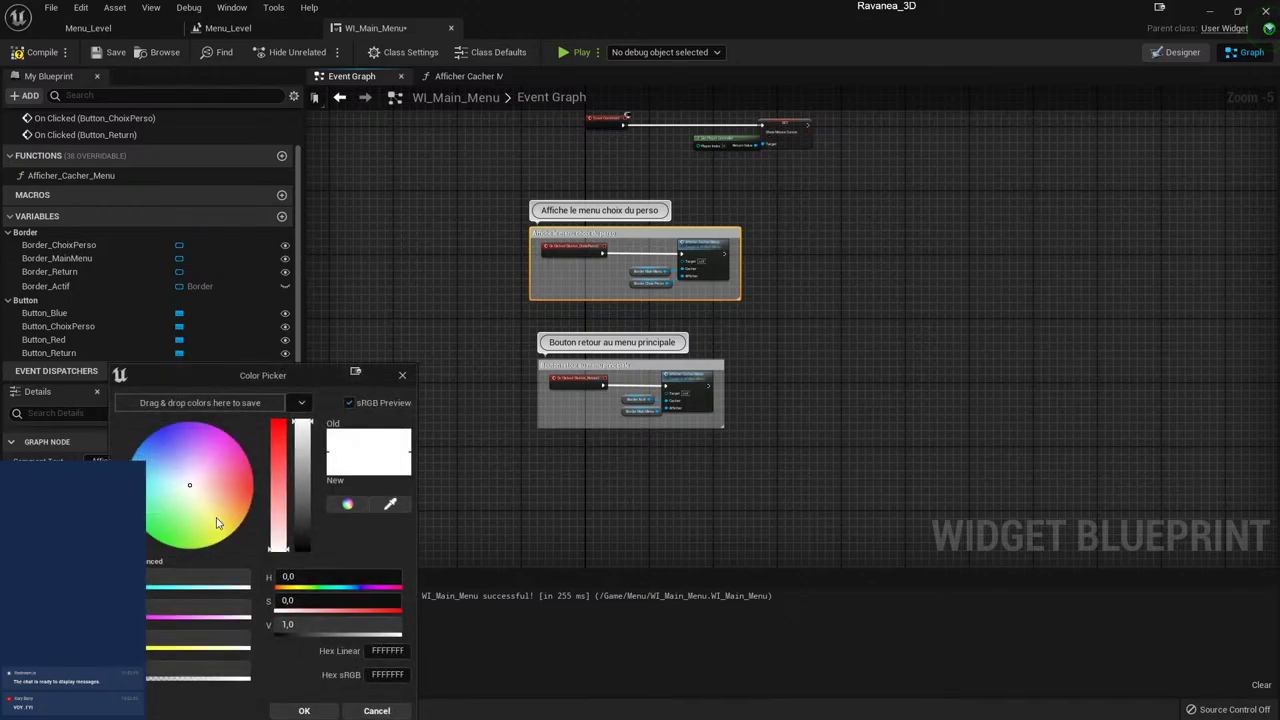
pyautogui.moveTo(276, 530); pyautogui.dragTo(279, 418)
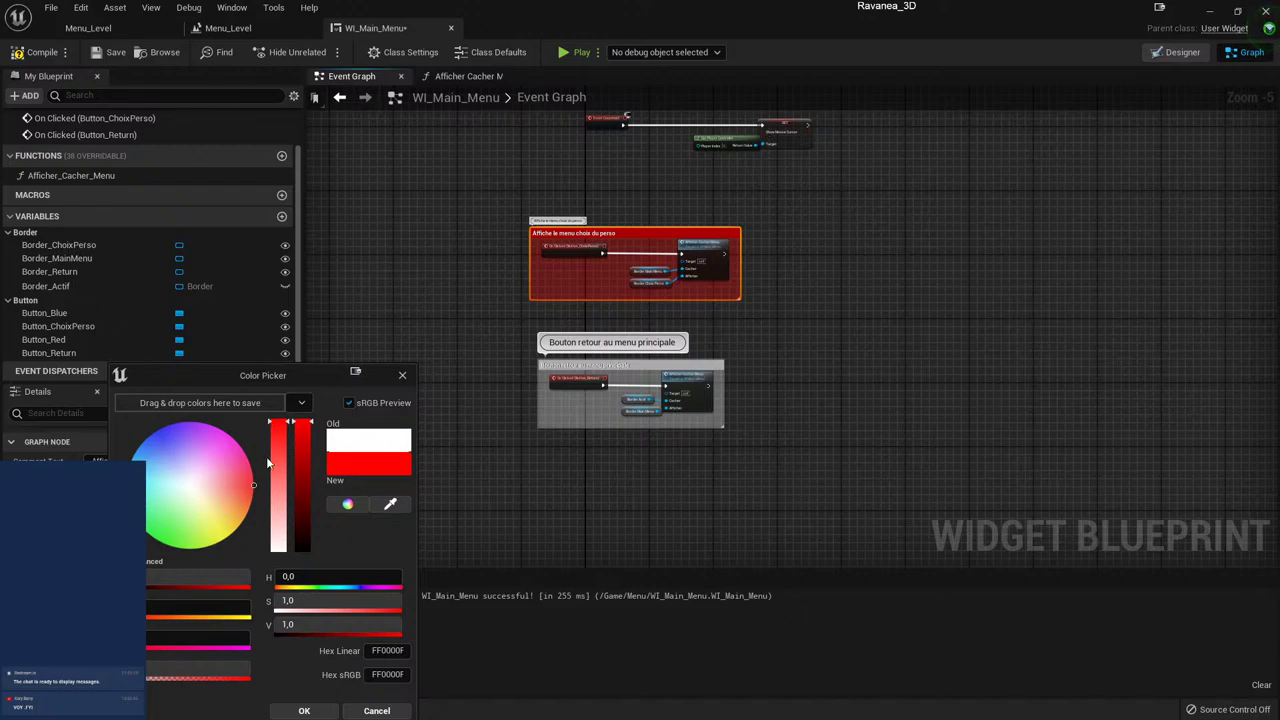
pyautogui.moveTo(270, 440); pyautogui.dragTo(263, 482)
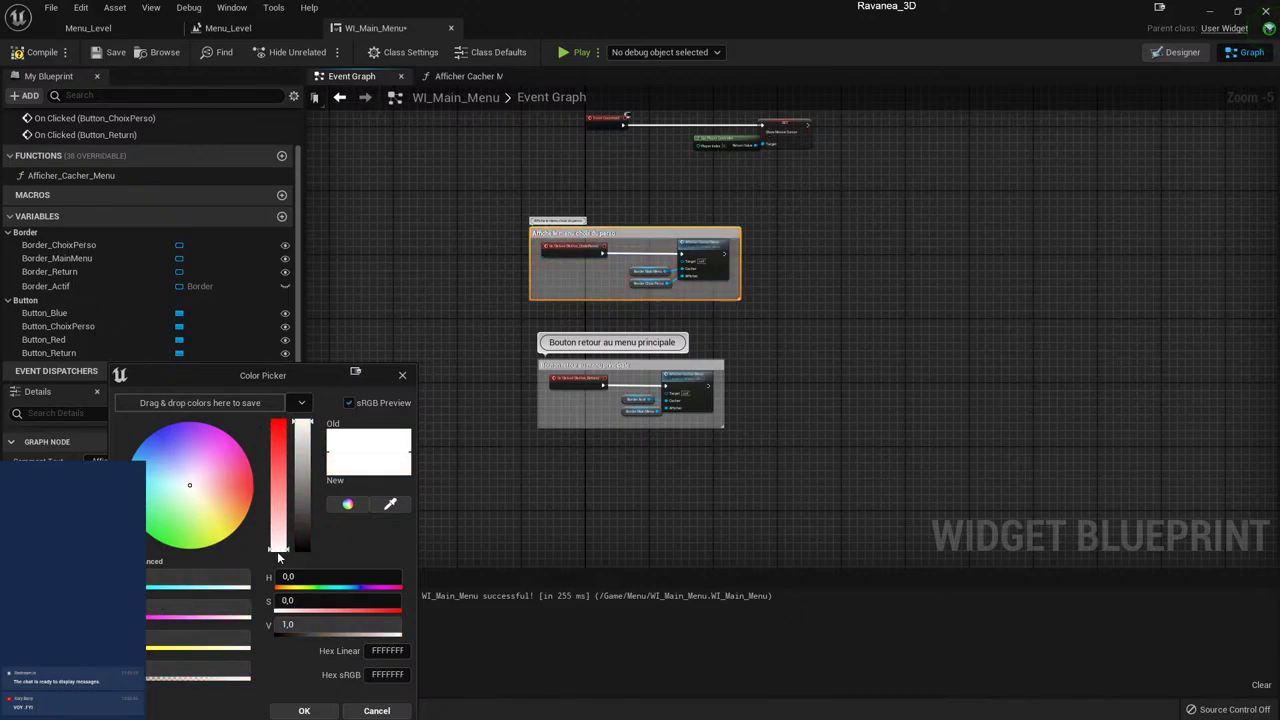
pyautogui.click(664, 473)
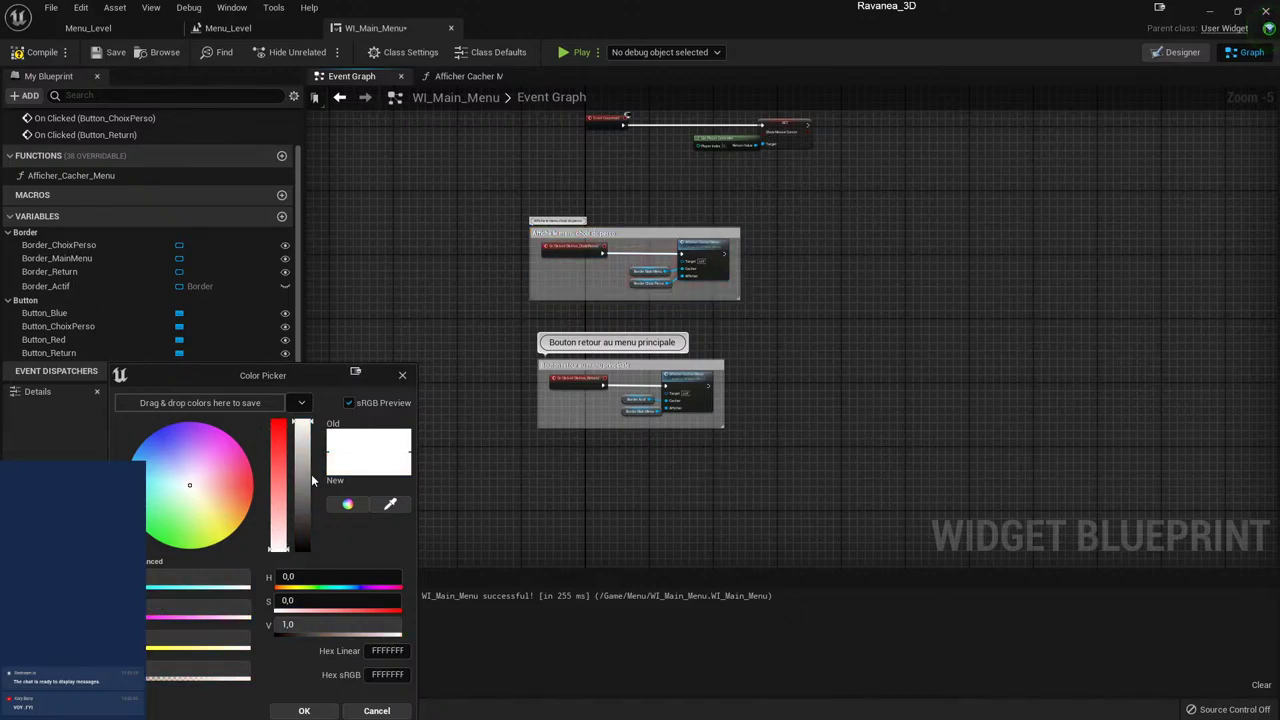
pyautogui.click(278, 422)
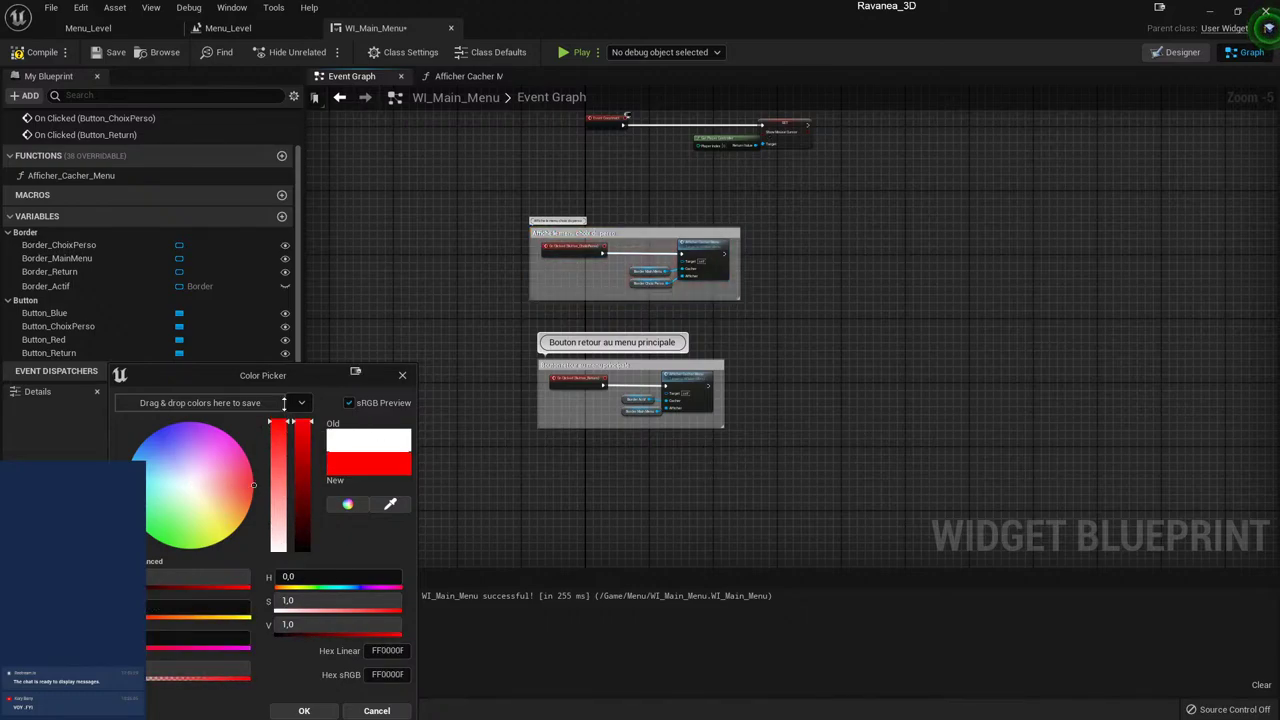
pyautogui.click(645, 232)
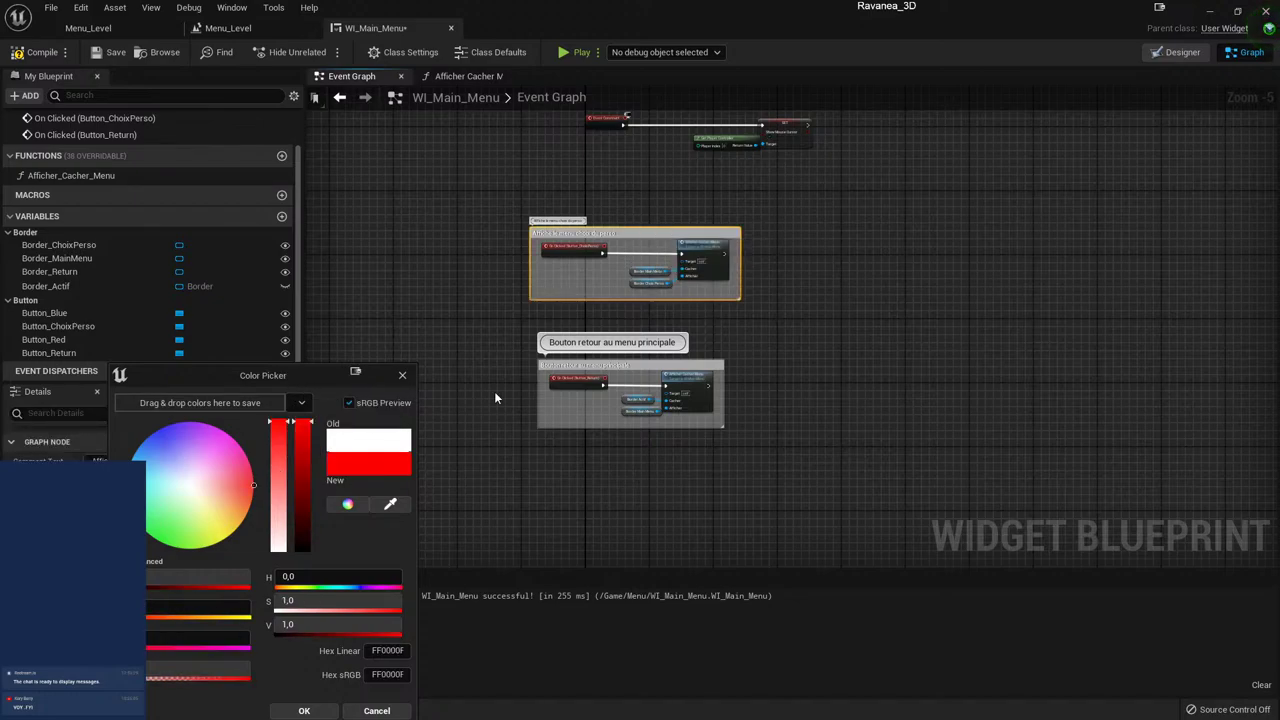
pyautogui.click(510, 412)
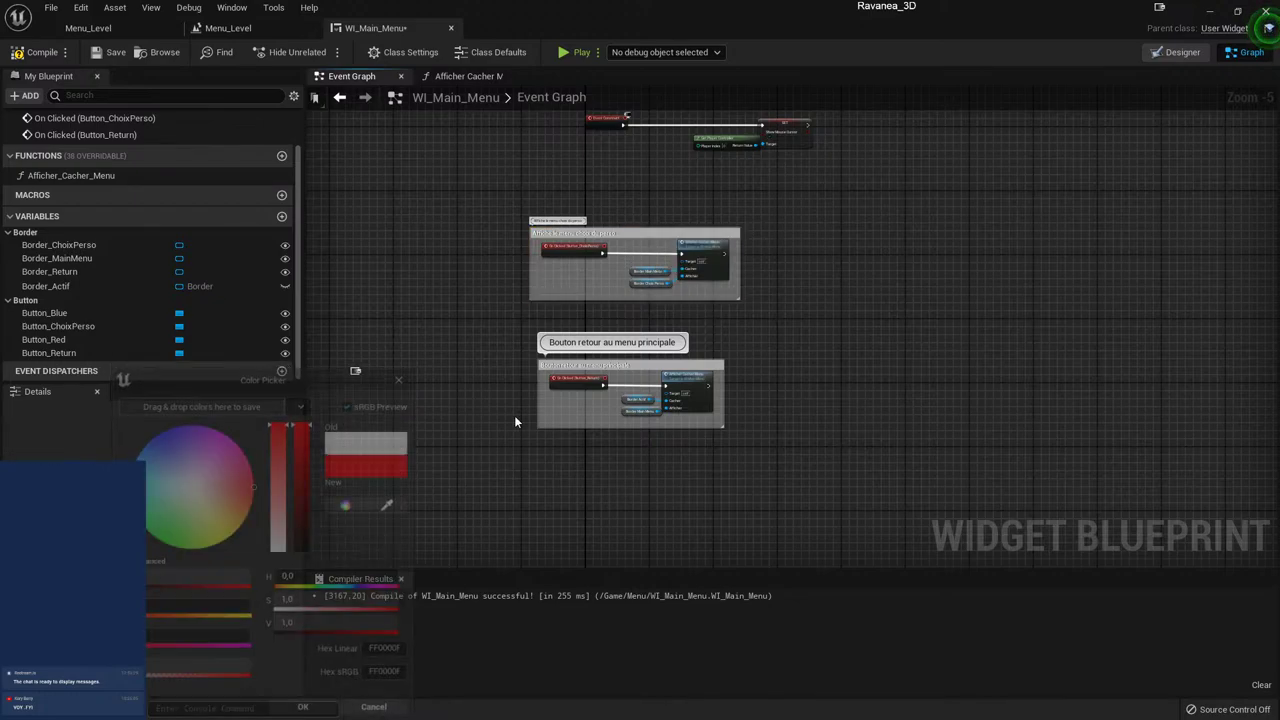
# - Colour the 'Affiche le menu choix du perso' comment box green
pyautogui.click(632, 233)
pyautogui.click(120, 480)
pyautogui.click(146, 545)
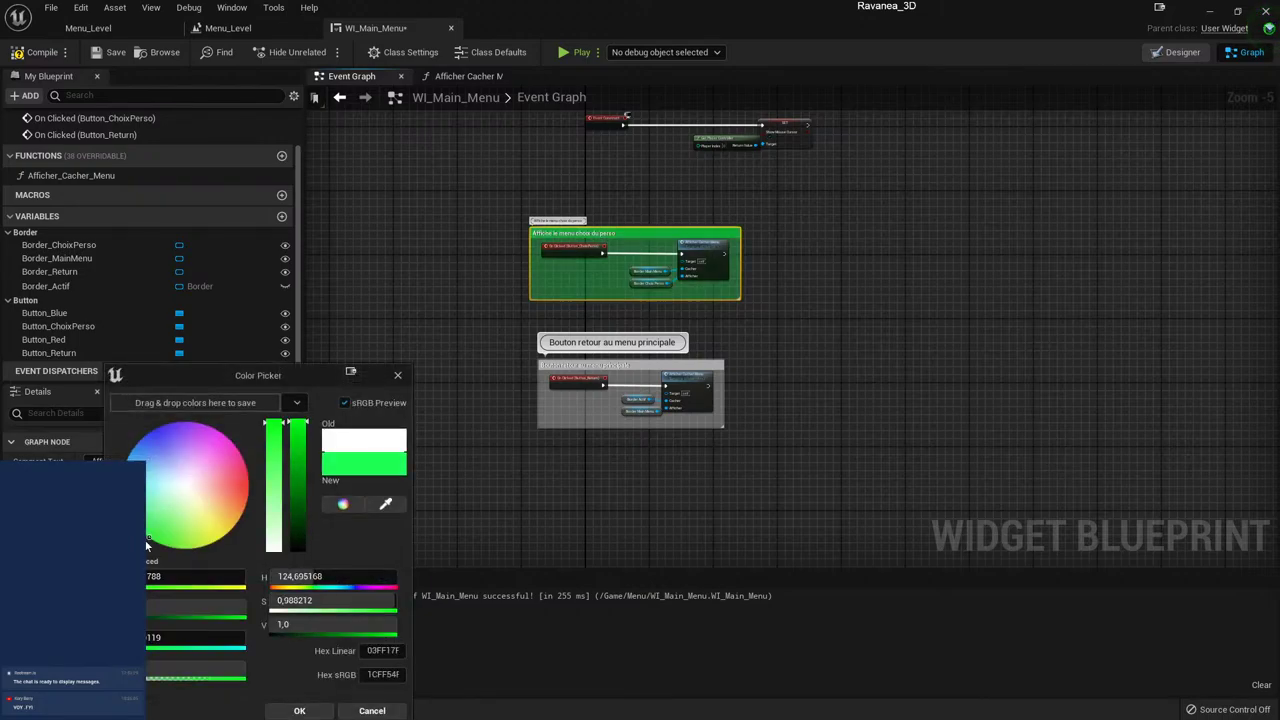
pyautogui.click(274, 712)
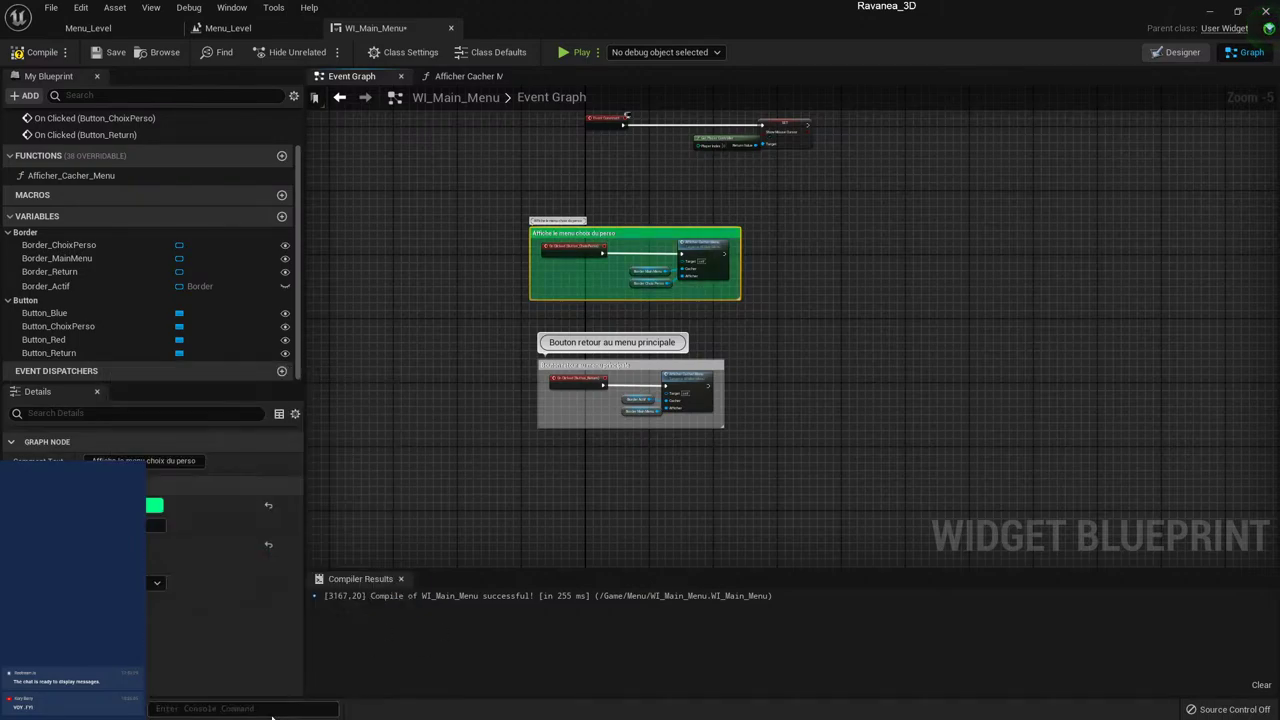
pyautogui.scroll(-1, 826, 490)
pyautogui.scroll(-2, 828, 470)
pyautogui.scroll(-3, 758, 460)
pyautogui.scroll(-1, 709, 375)
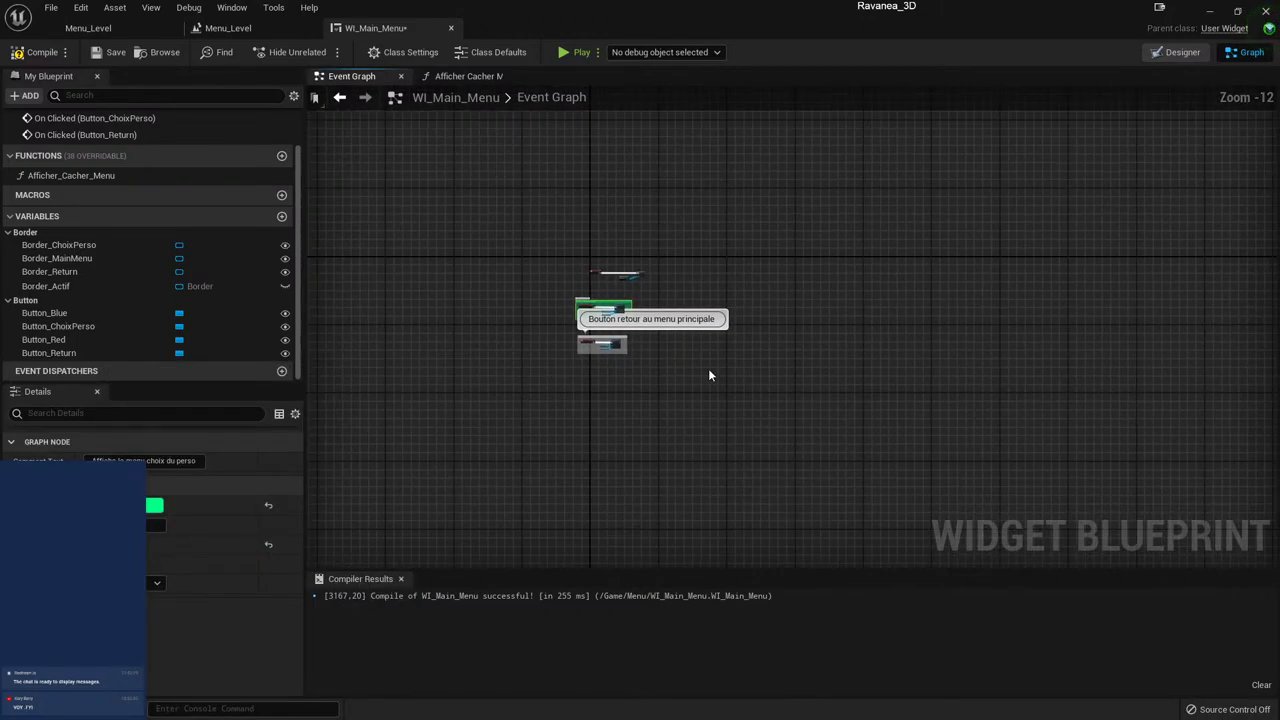
pyautogui.click(709, 375)
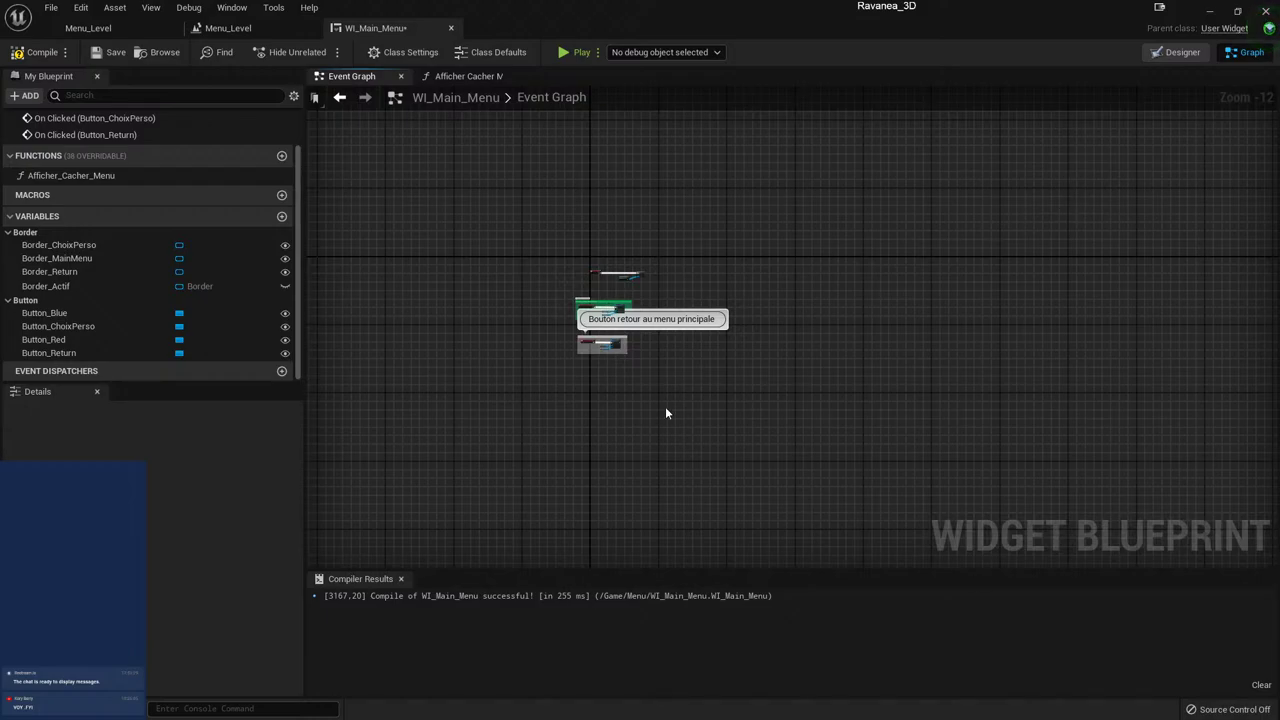
pyautogui.scroll(5, 660, 390)
pyautogui.moveTo(658, 377); pyautogui.dragTo(717, 448, button='right')
# - Try a purer green on that comment, then cancel the change
pyautogui.click(622, 312)
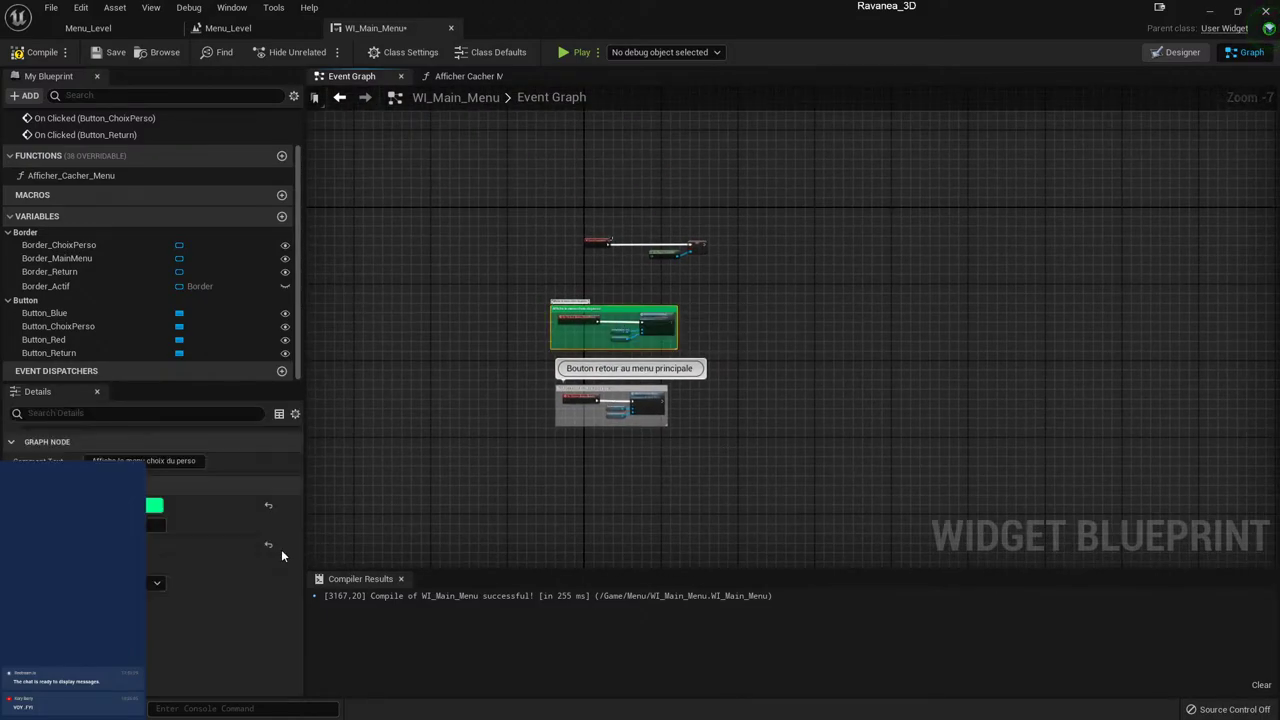
pyautogui.click(154, 505)
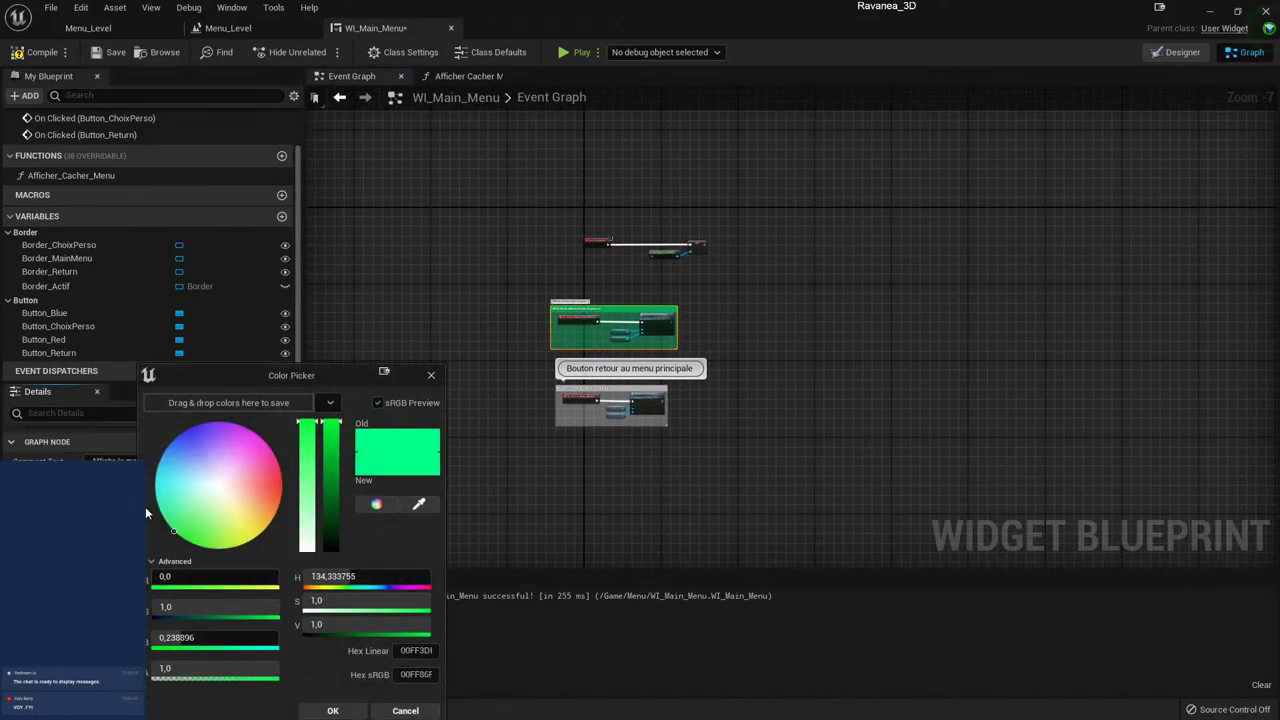
pyautogui.click(814, 403)
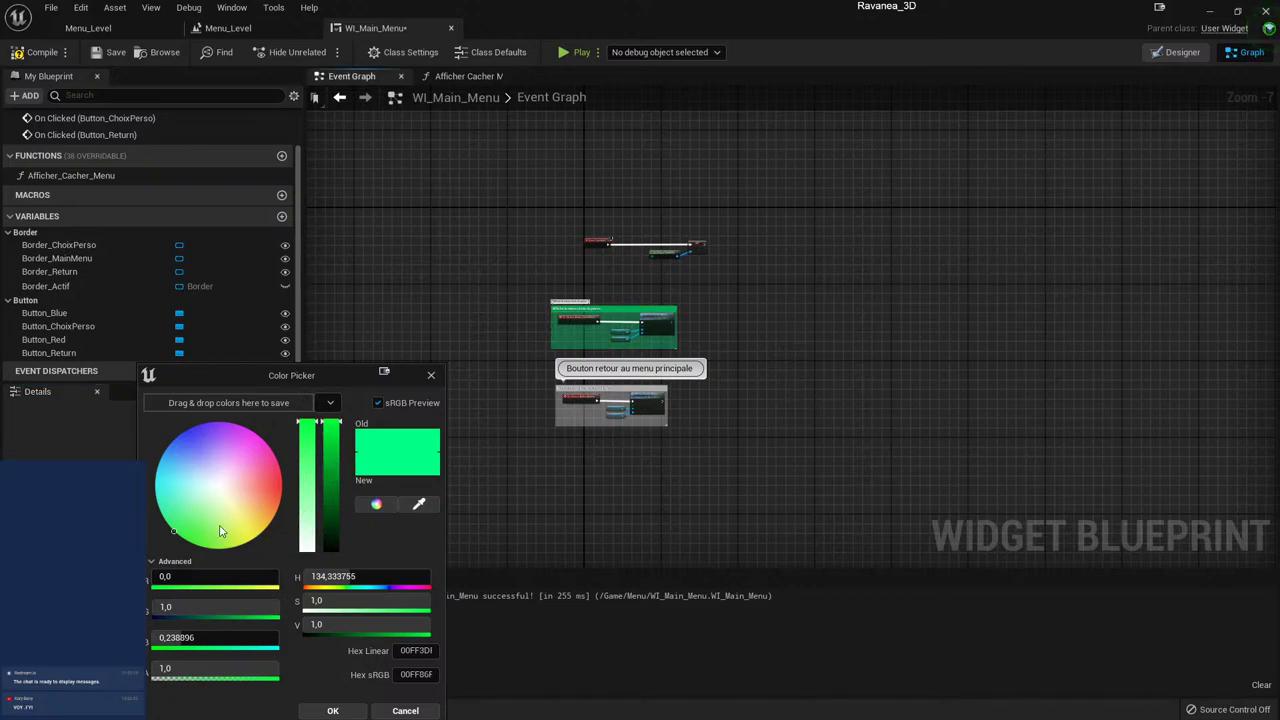
pyautogui.moveTo(221, 530); pyautogui.dragTo(177, 560)
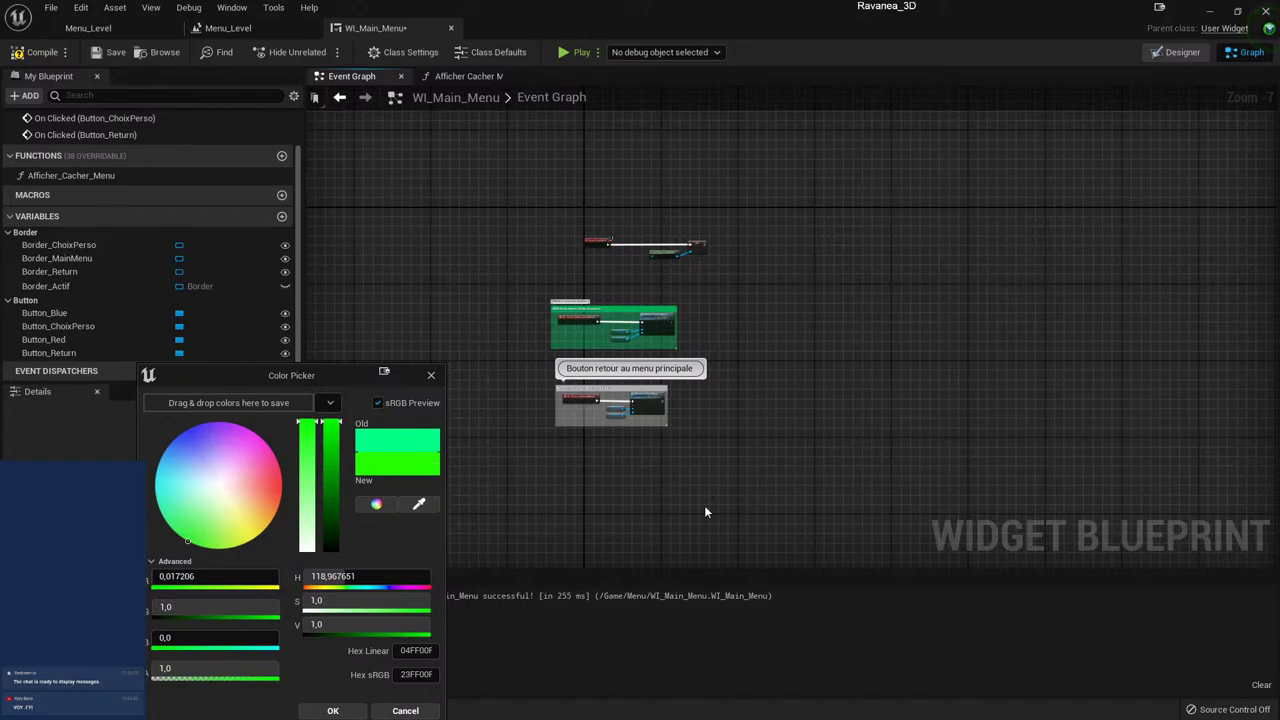
pyautogui.click(405, 710)
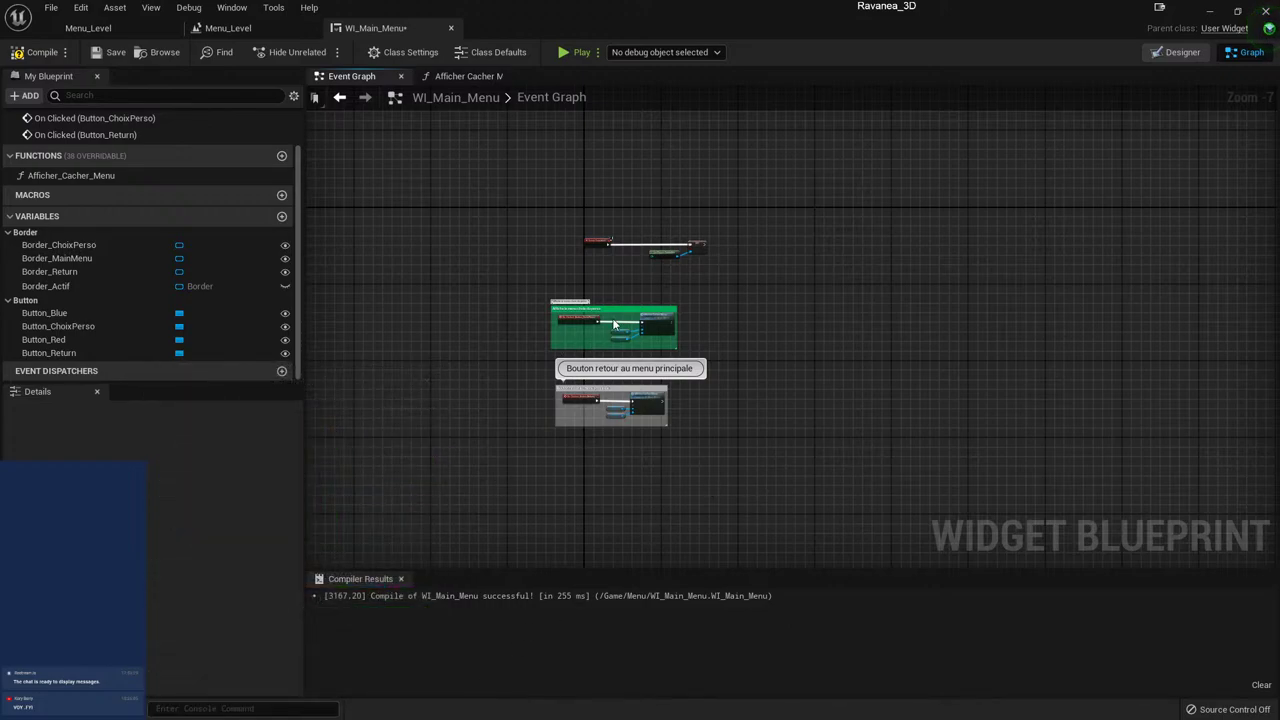
# - Create a colour theme and save the comment's green as a swatch in it
pyautogui.click(616, 310)
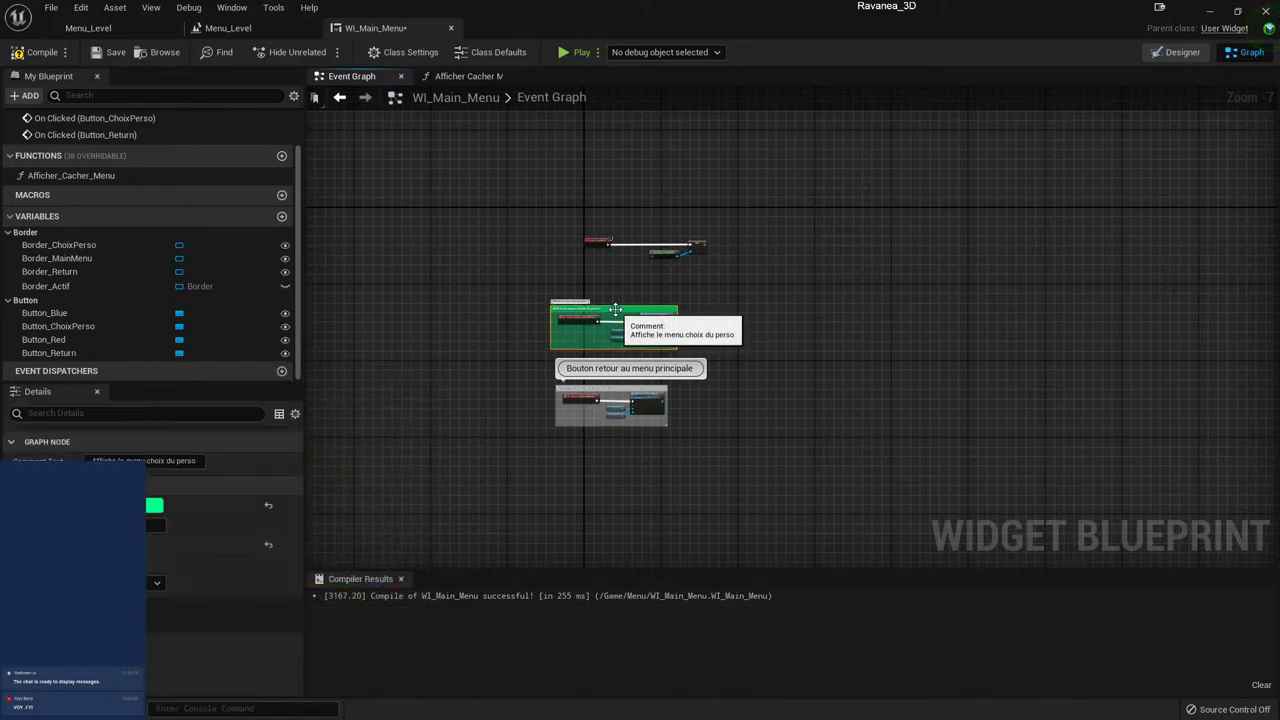
pyautogui.click(154, 505)
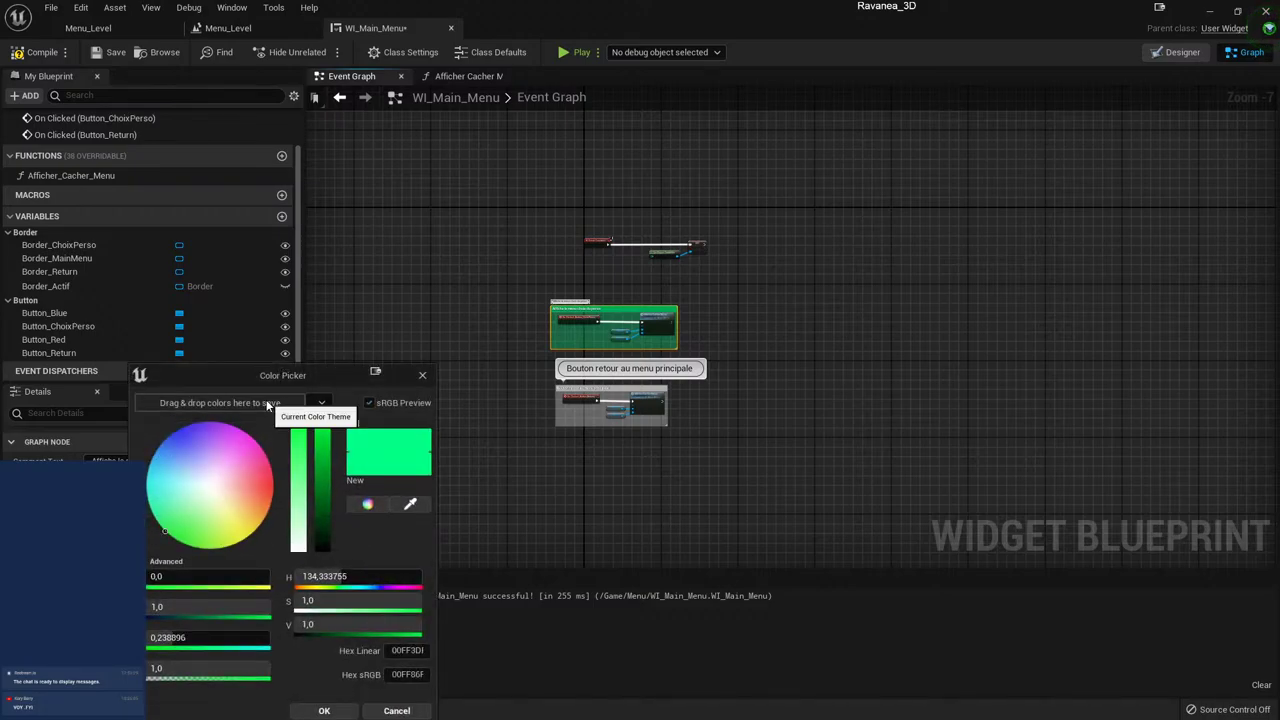
pyautogui.click(321, 402)
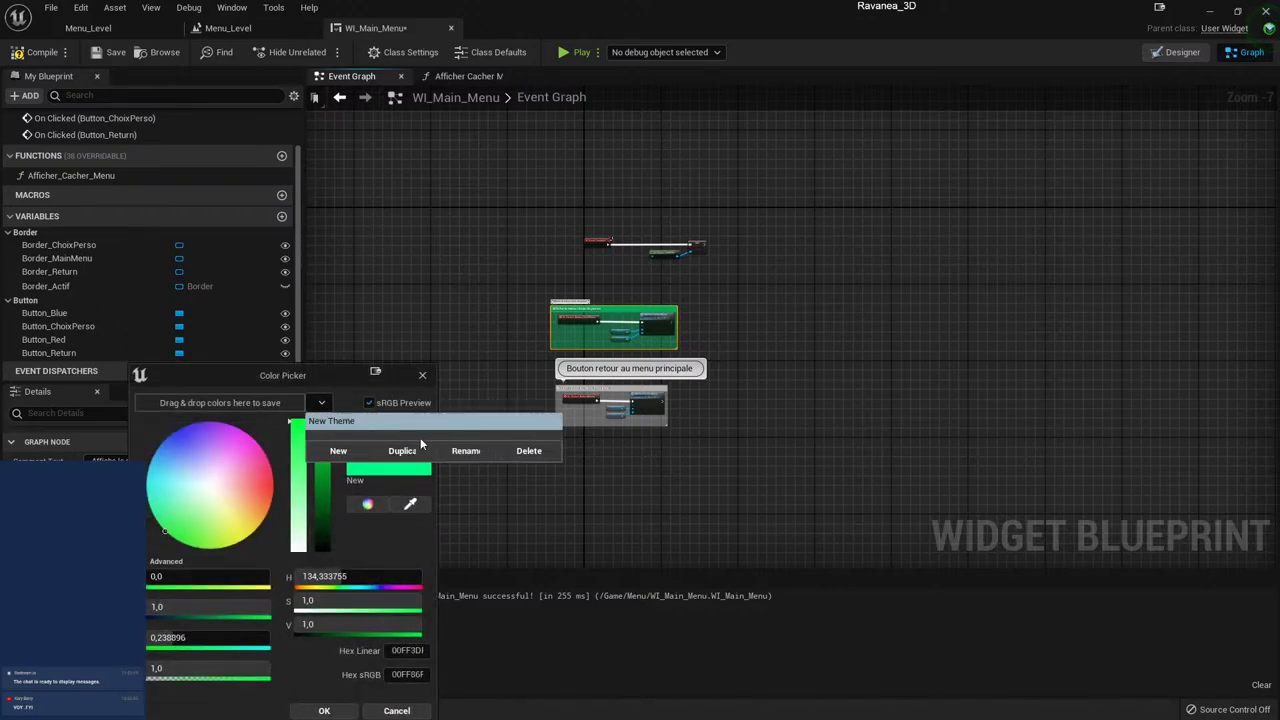
pyautogui.click(338, 451)
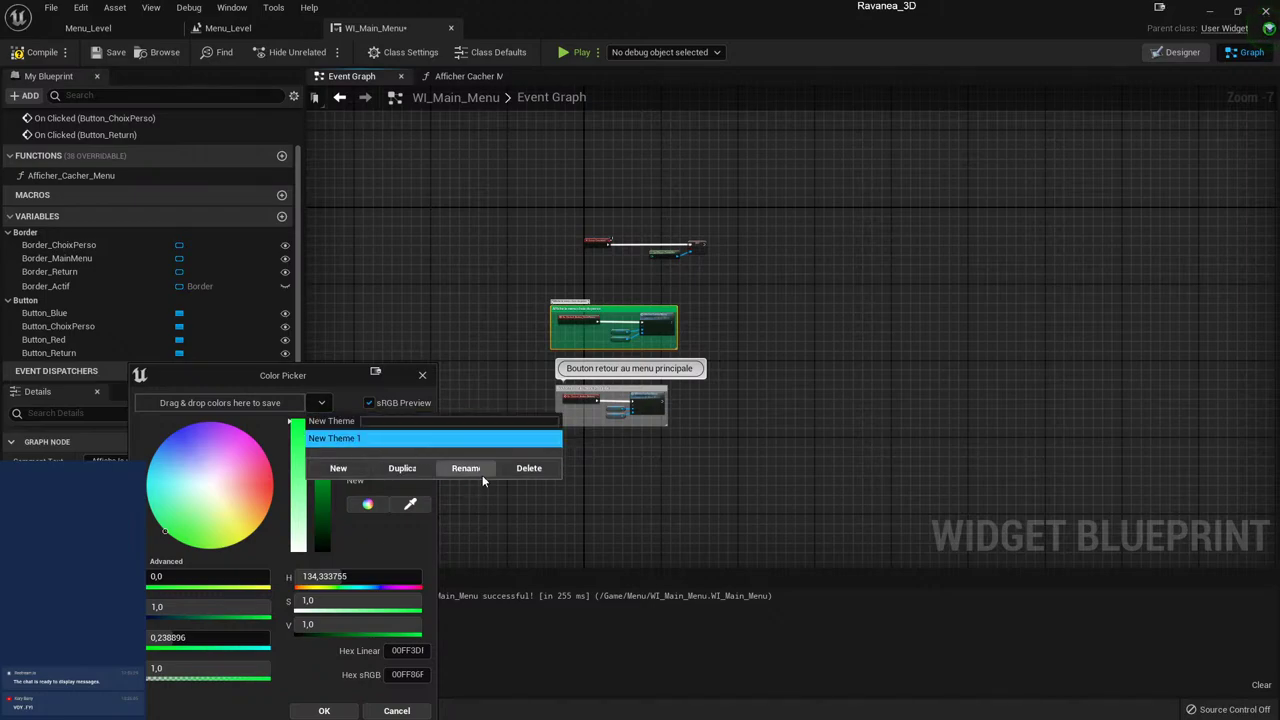
pyautogui.click(528, 468)
pyautogui.click(335, 468)
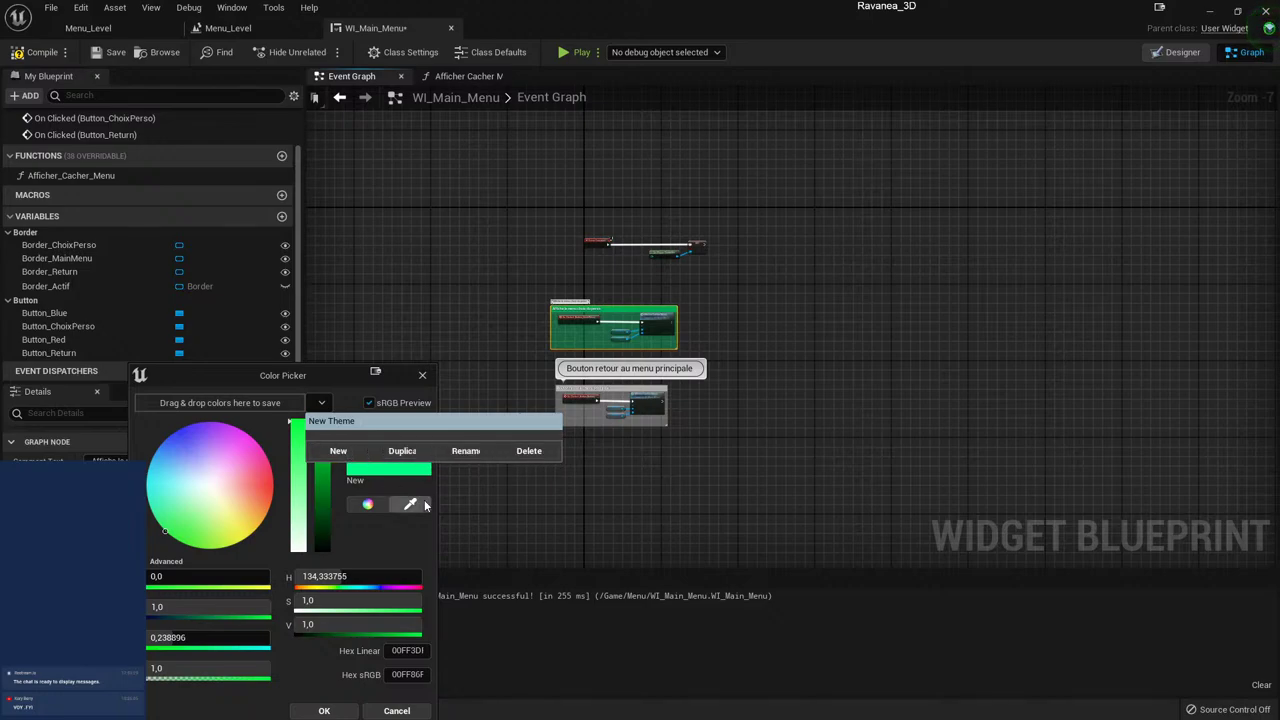
pyautogui.moveTo(388, 445); pyautogui.dragTo(274, 405)
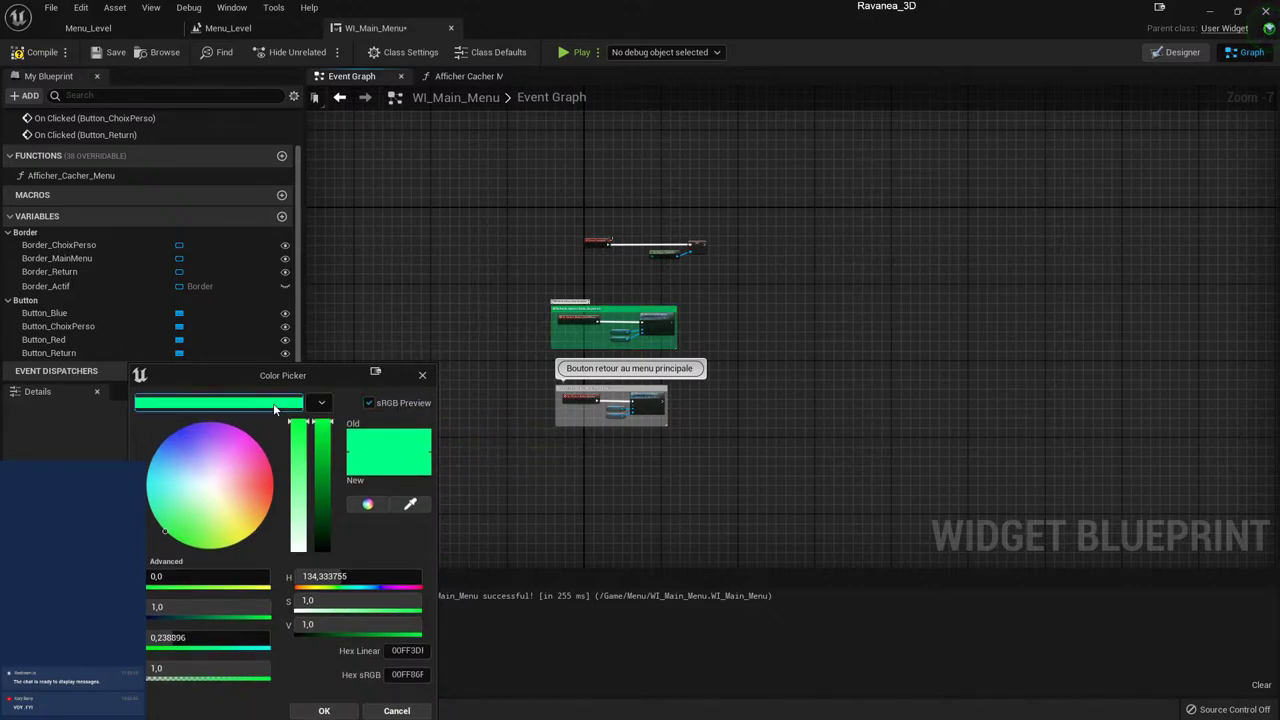
pyautogui.click(422, 375)
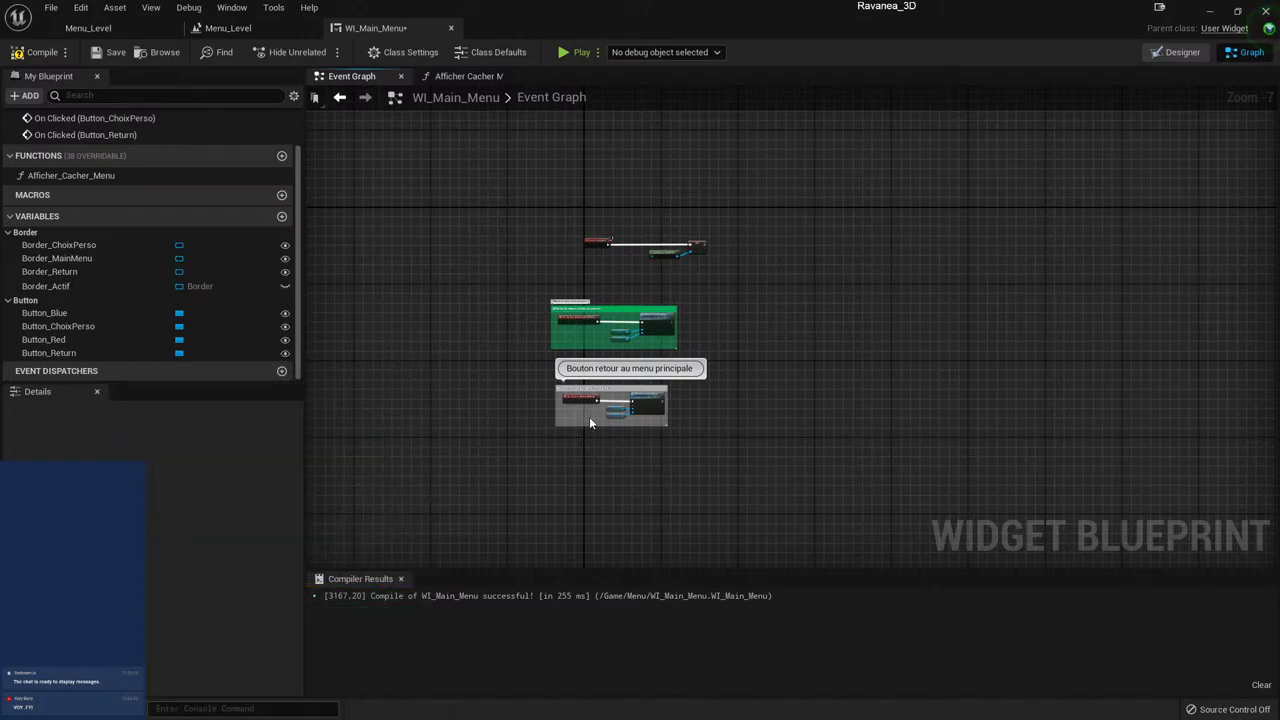
# - Apply the saved green swatch to the 'Bouton retour au menu principale' comment
pyautogui.click(616, 392)
pyautogui.click(198, 506)
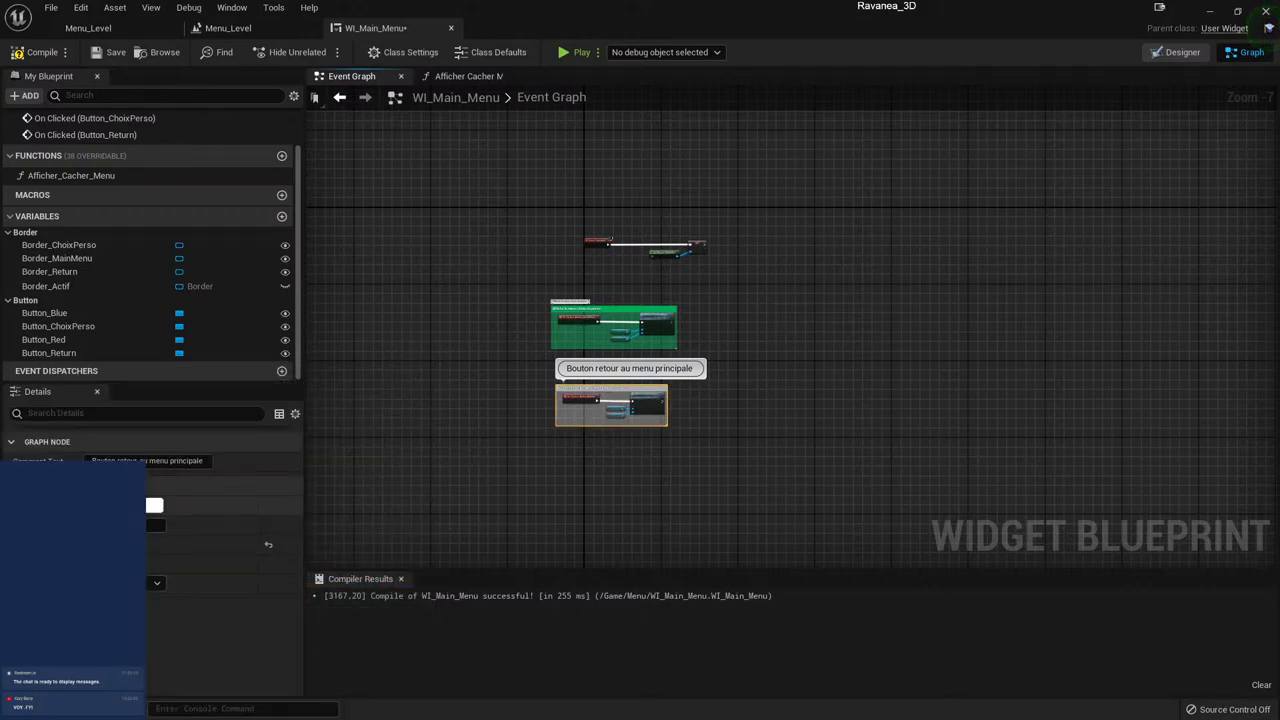
pyautogui.click(225, 402)
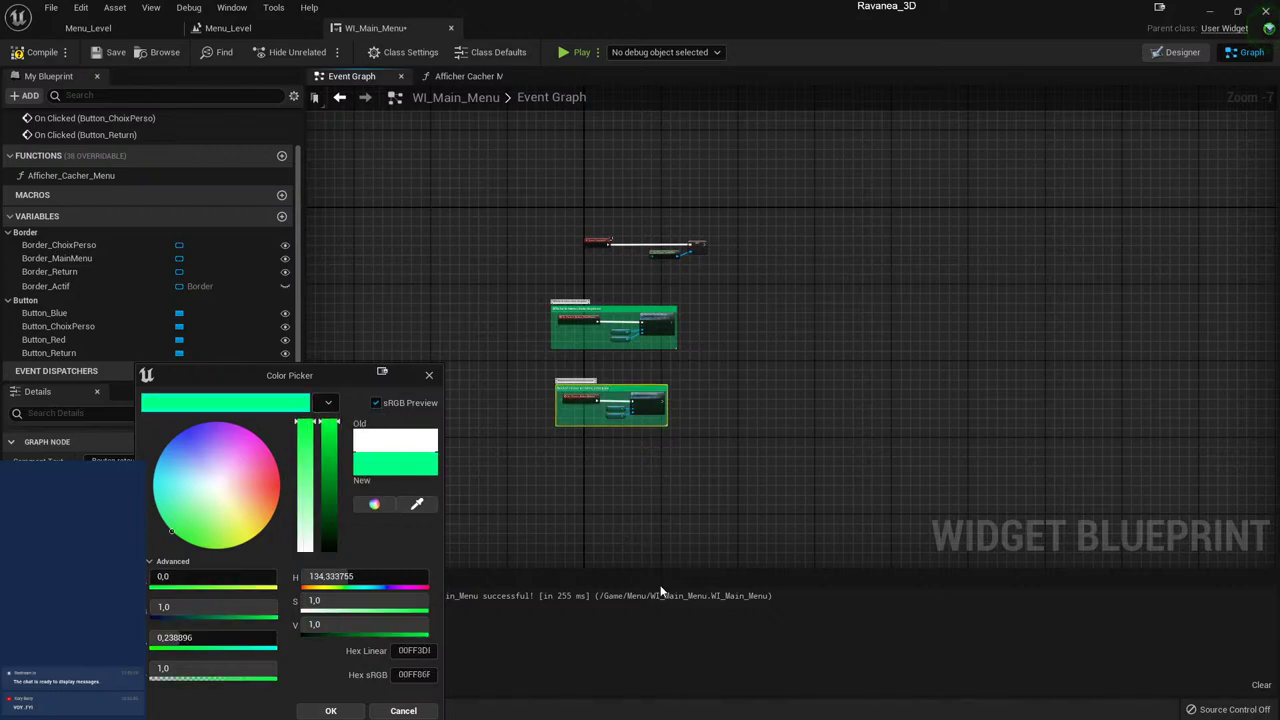
pyautogui.click(331, 710)
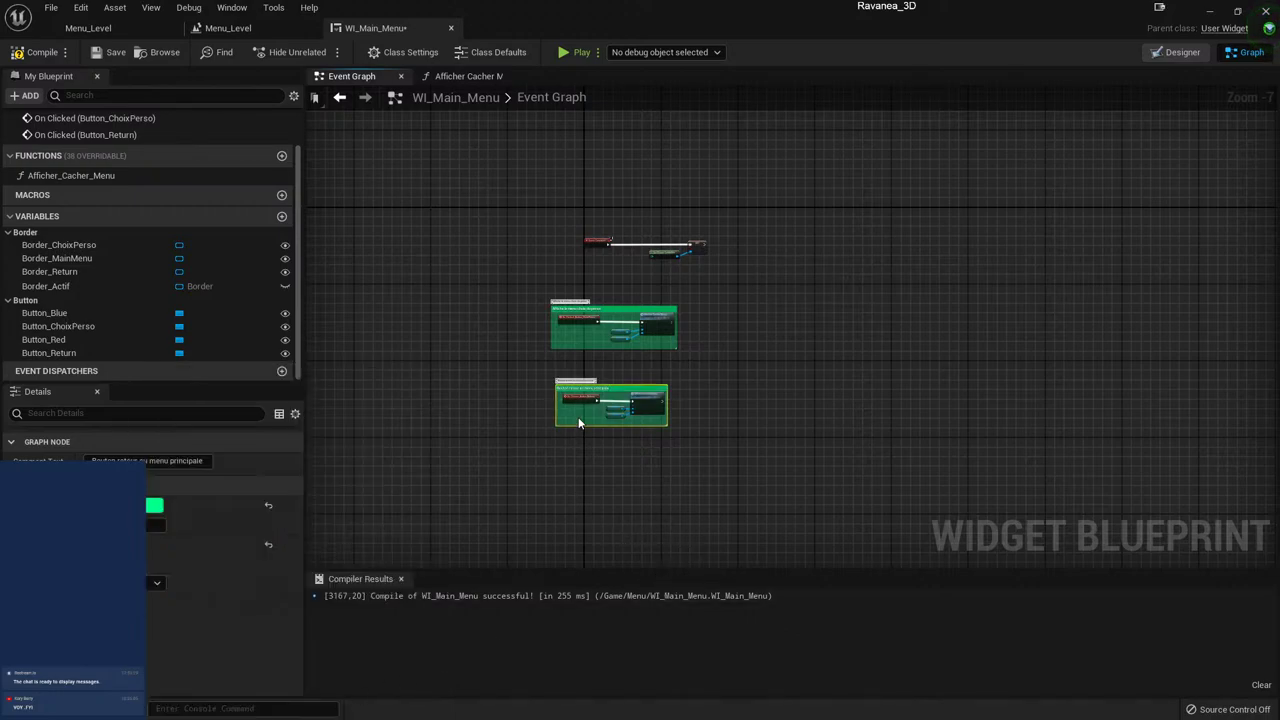
# - Rename the colour theme to 'UI'
pyautogui.click(218, 503)
pyautogui.click(334, 402)
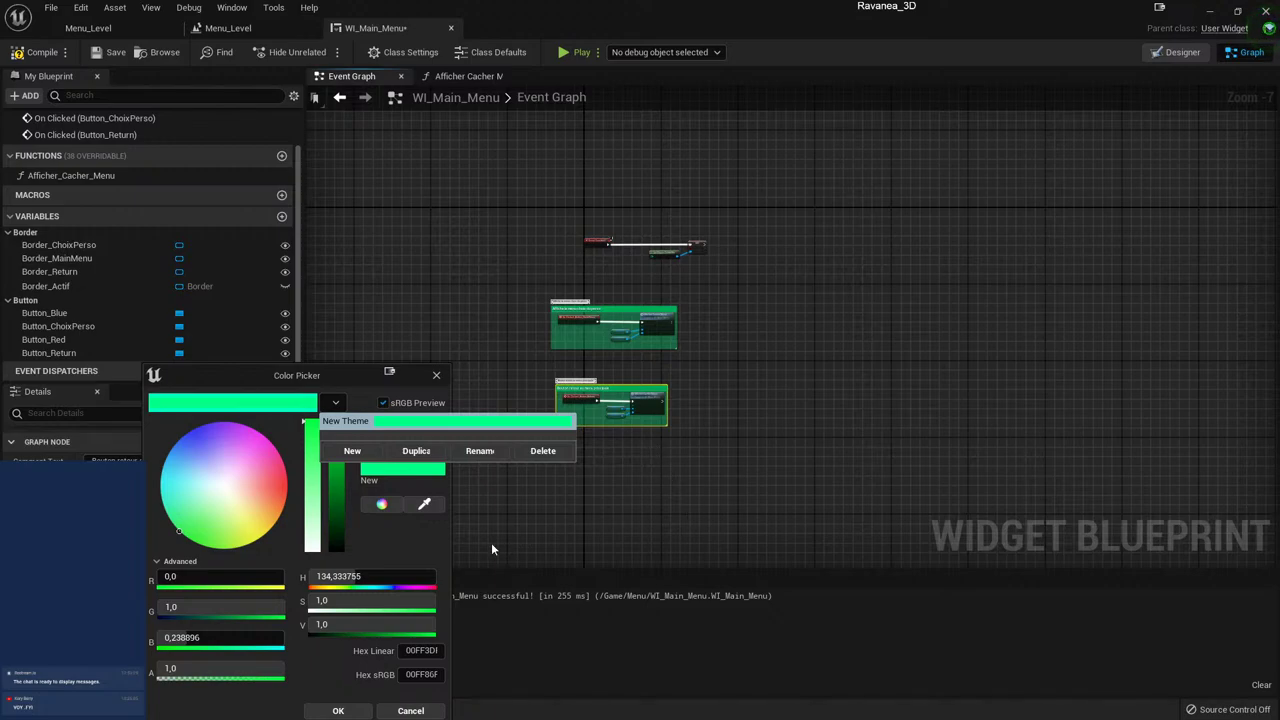
pyautogui.click(480, 451)
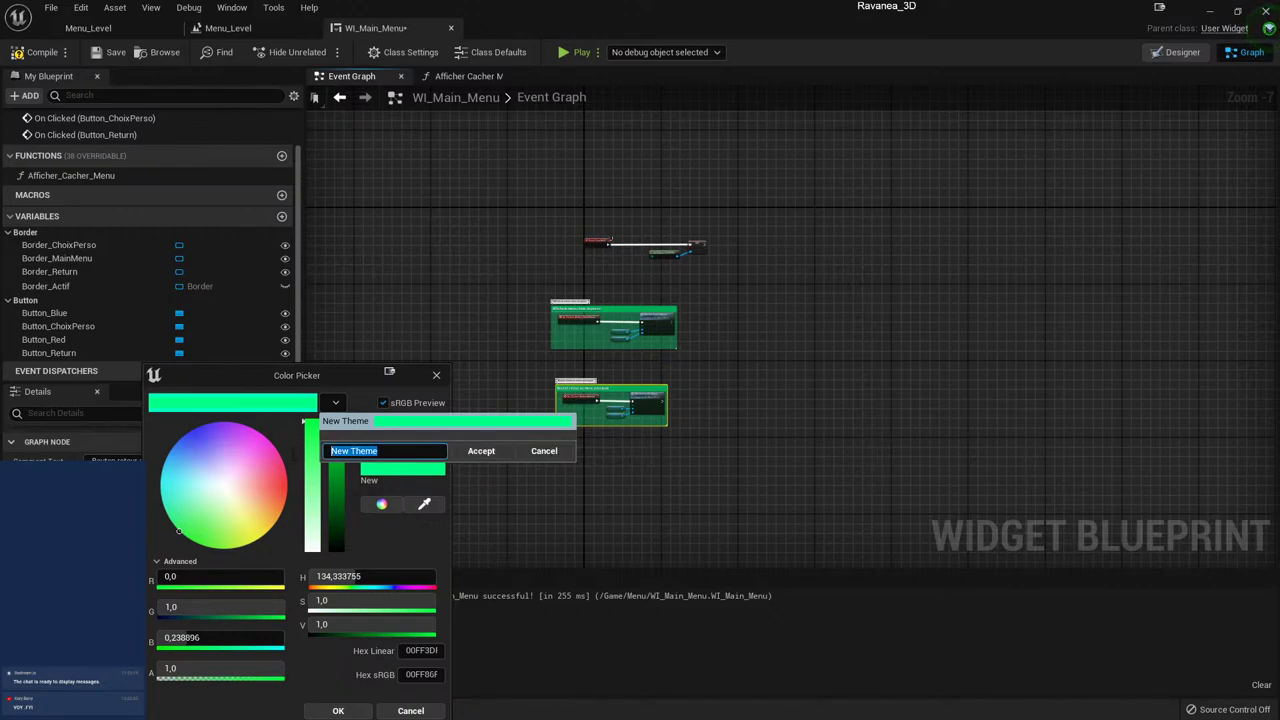
pyautogui.write('UI')
pyautogui.press('Return')
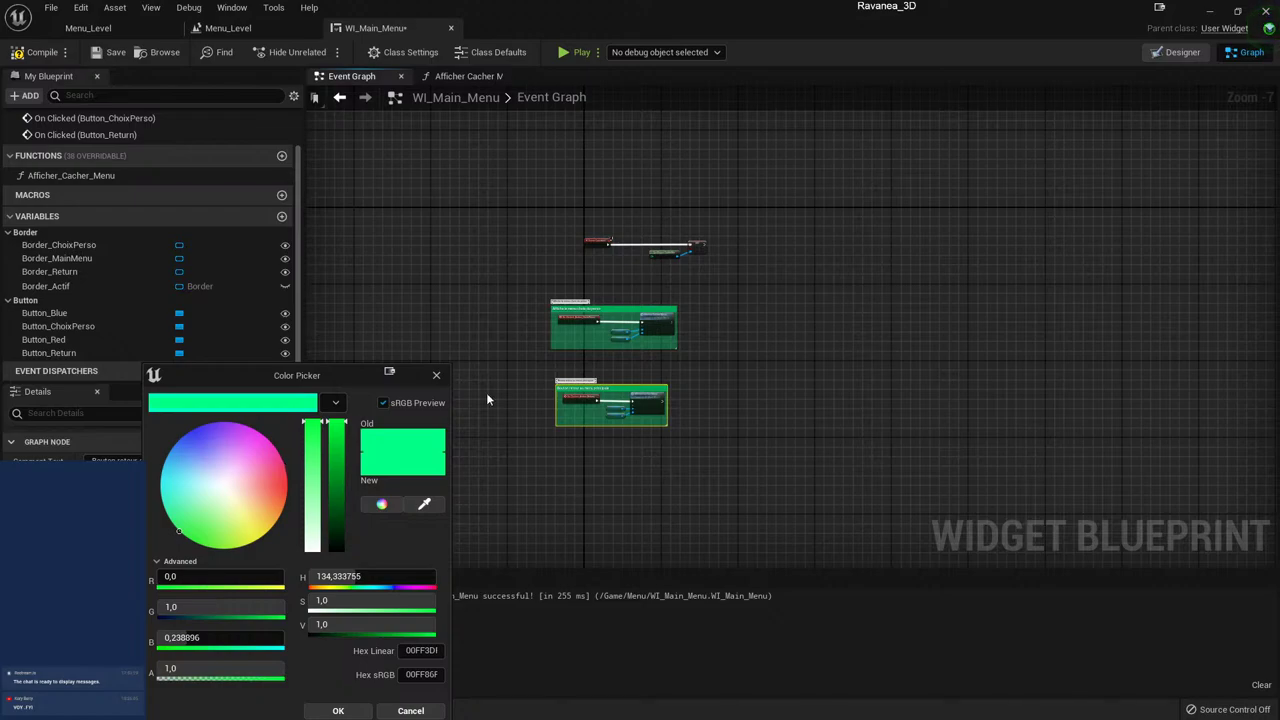
pyautogui.click(486, 392)
pyautogui.scroll(-1, 696, 466)
pyautogui.moveTo(696, 466); pyautogui.dragTo(694, 531, button='right')
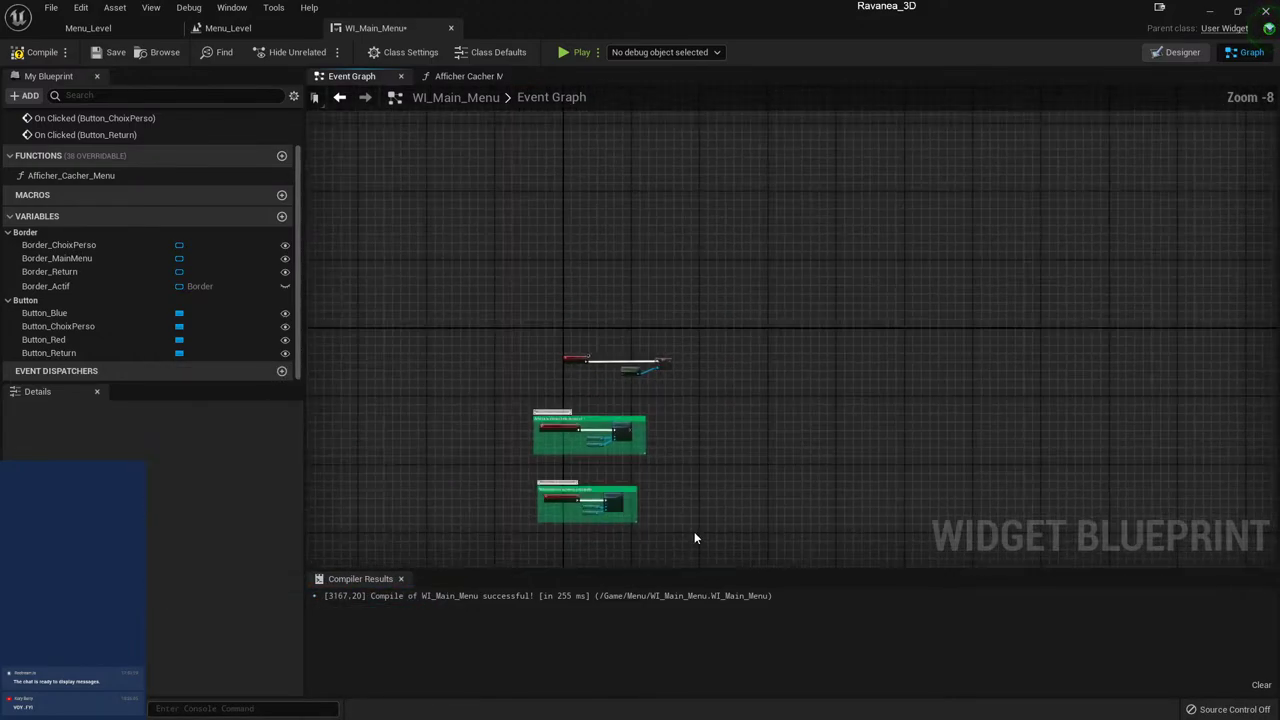
pyautogui.scroll(4, 891, 437)
pyautogui.scroll(-3, 880, 437)
pyautogui.moveTo(880, 437); pyautogui.dragTo(646, 451, button='right')
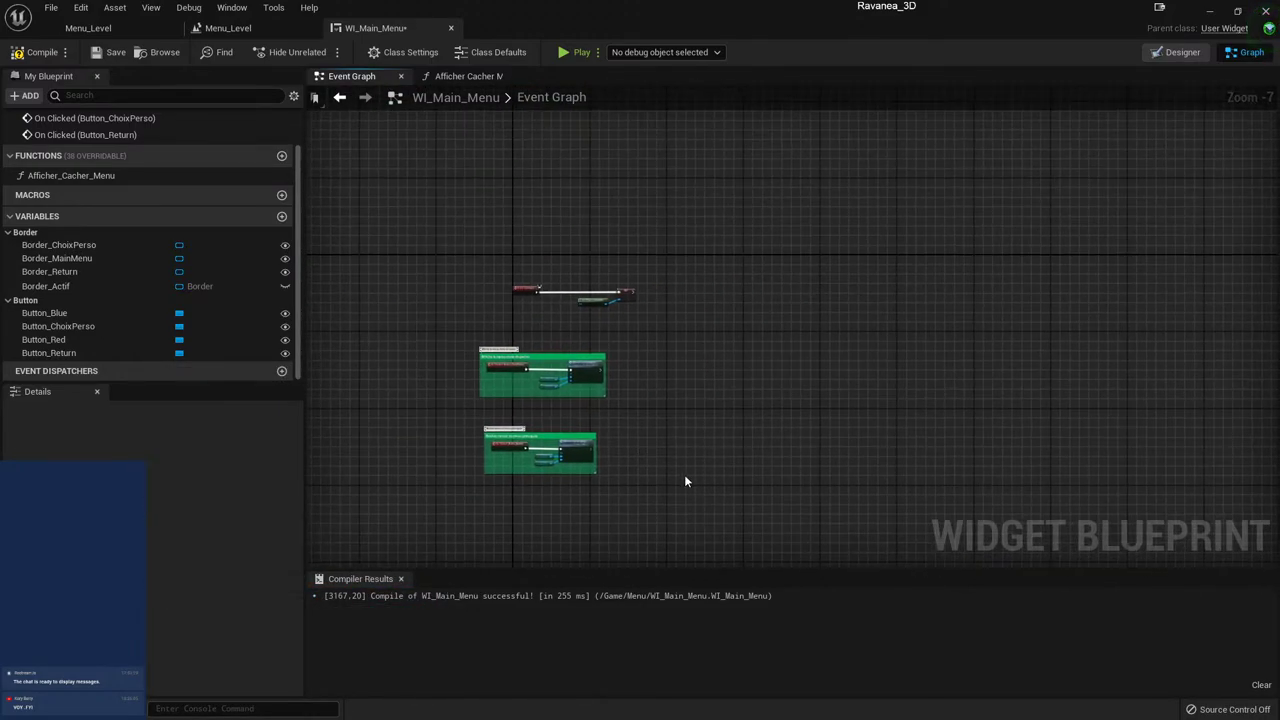
pyautogui.scroll(-4, 739, 466)
pyautogui.scroll(4, 738, 411)
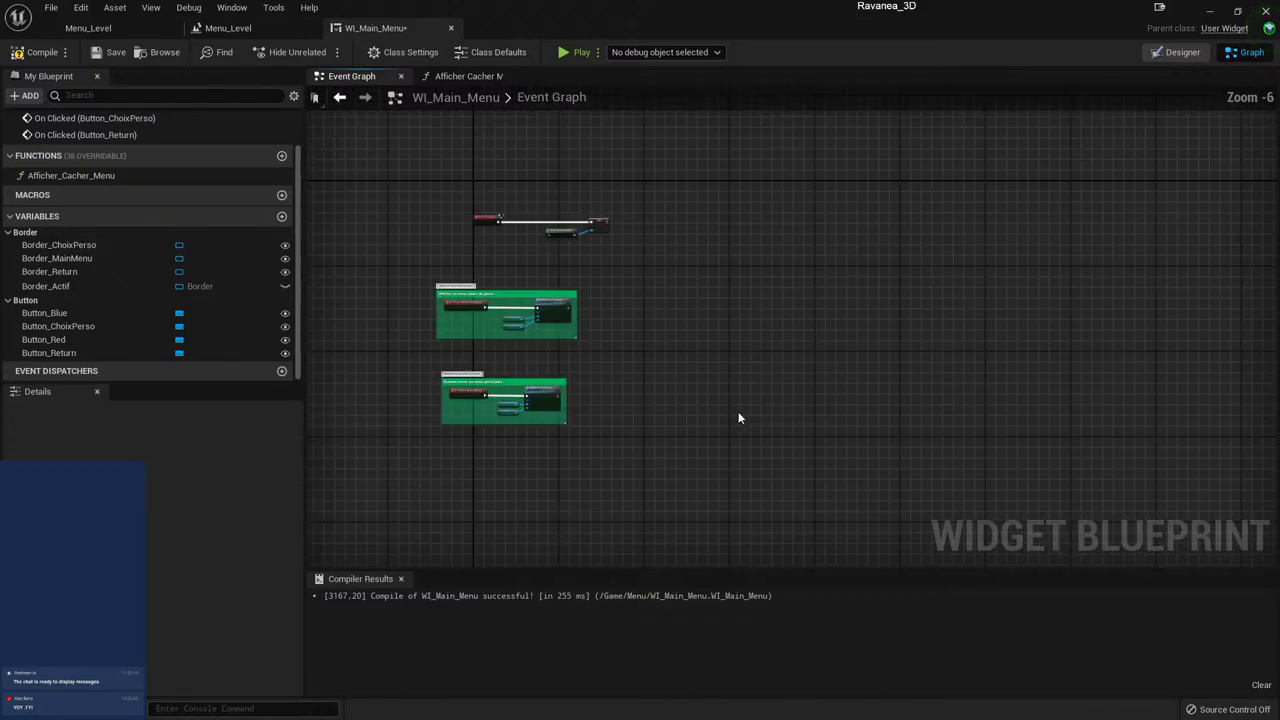
pyautogui.scroll(3, 743, 429)
pyautogui.moveTo(743, 429); pyautogui.dragTo(970, 445, button='right')
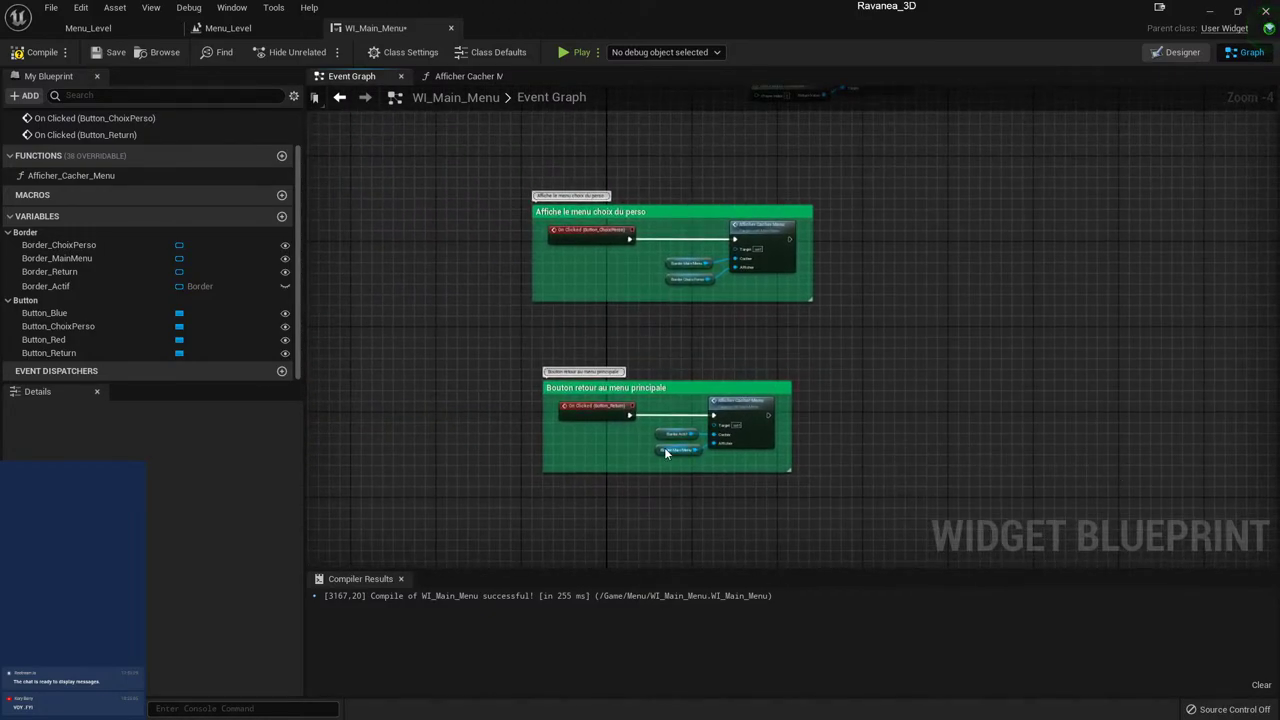
pyautogui.doubleClick(740, 408)
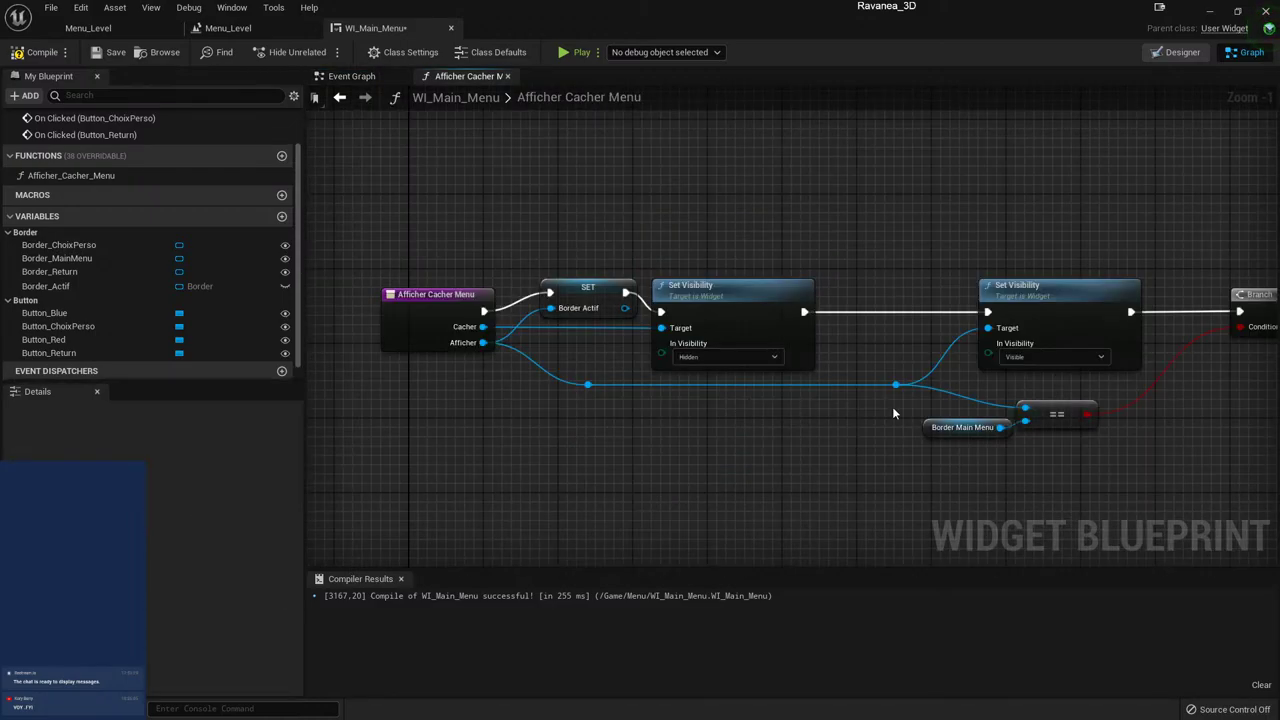
pyautogui.scroll(-4, 870, 414)
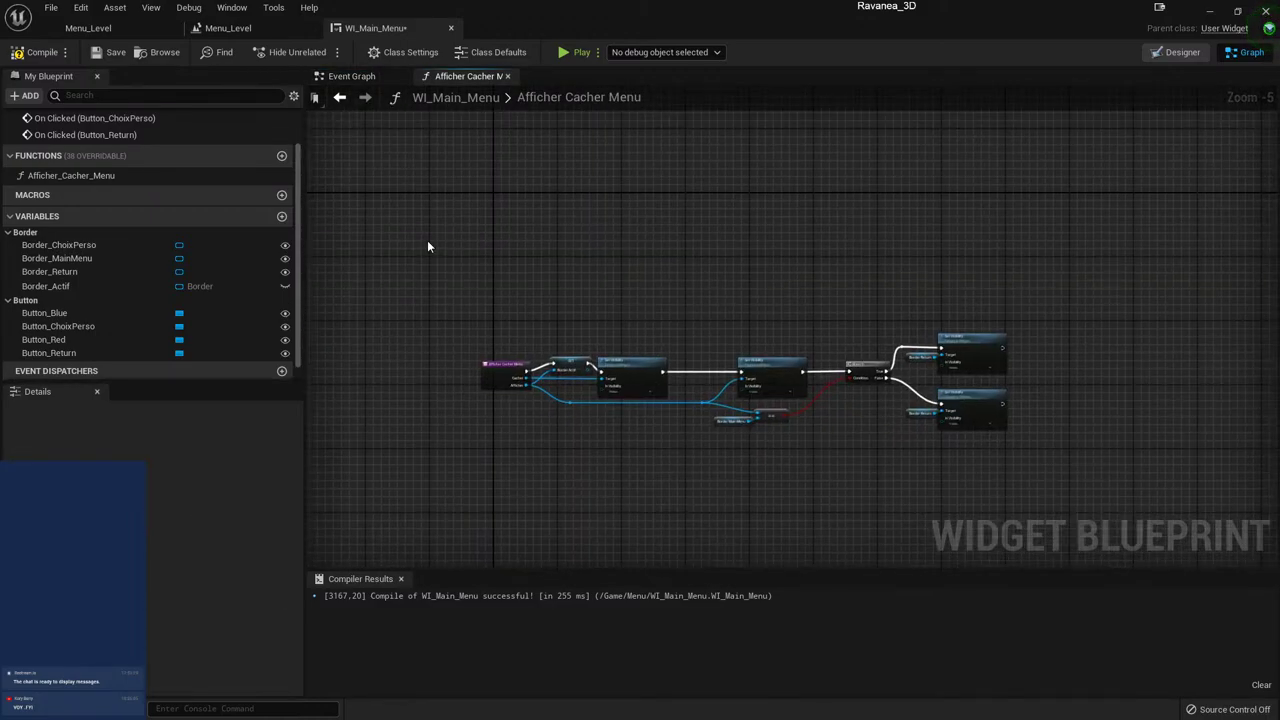
pyautogui.click(508, 77)
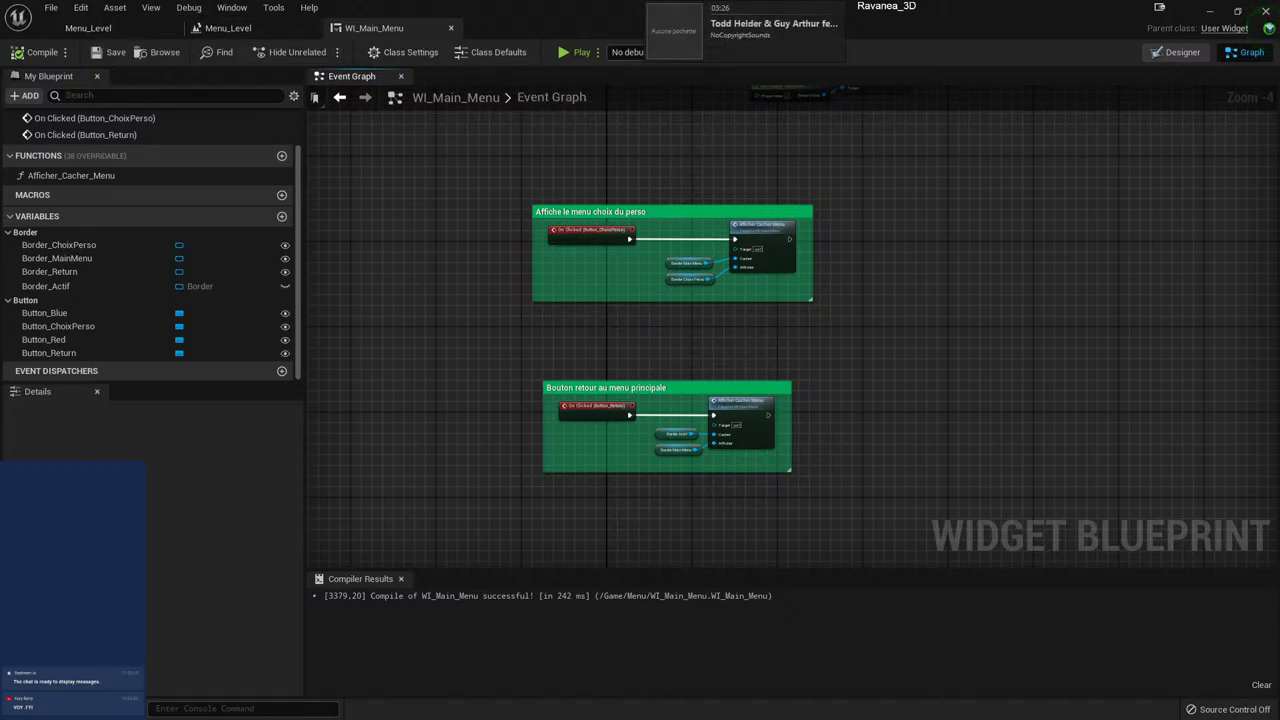
pyautogui.scroll(3, 791, 403)
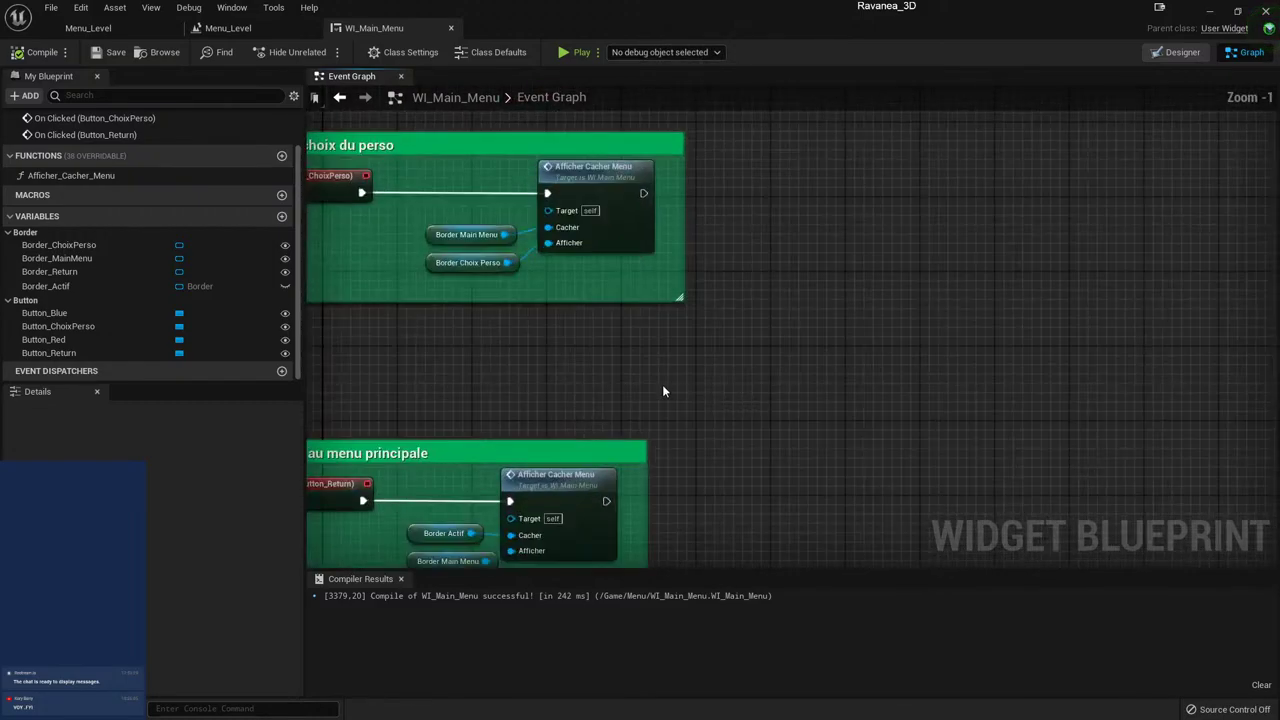
pyautogui.scroll(-3, 848, 408)
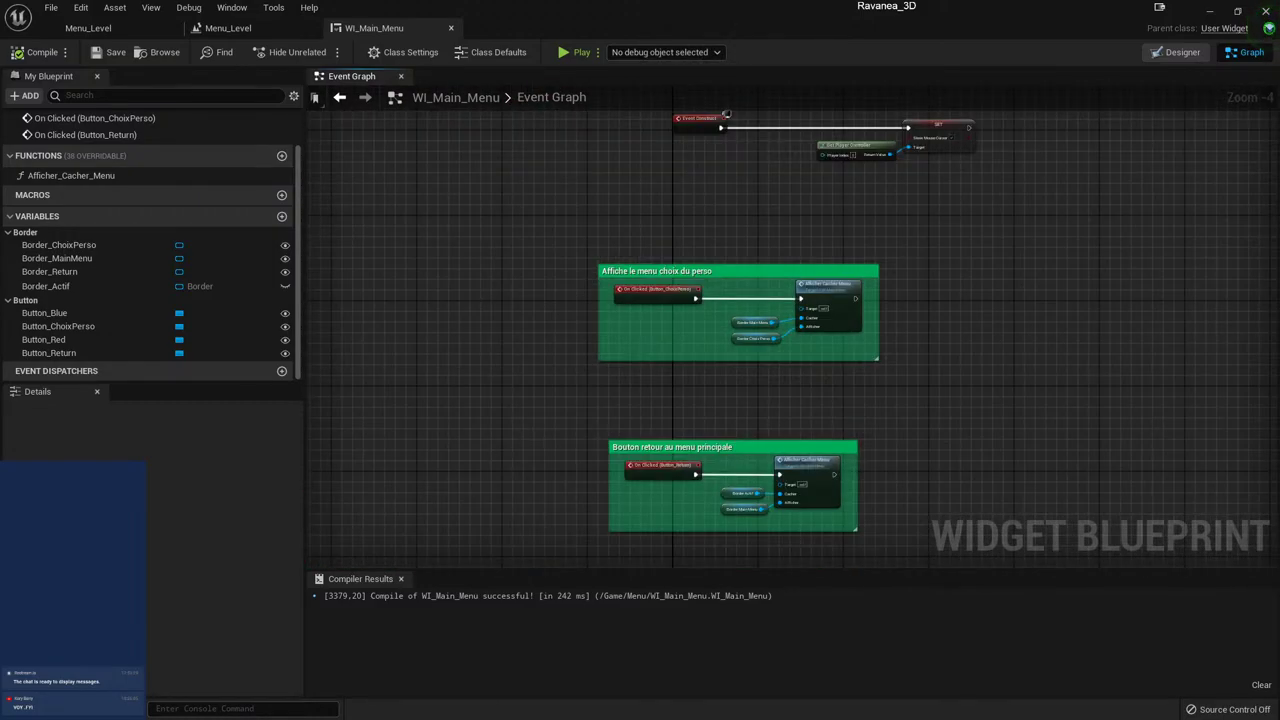
# - Close WI_Main_Menu, then compile and close the Menu_Level level blueprint
pyautogui.click(450, 30)
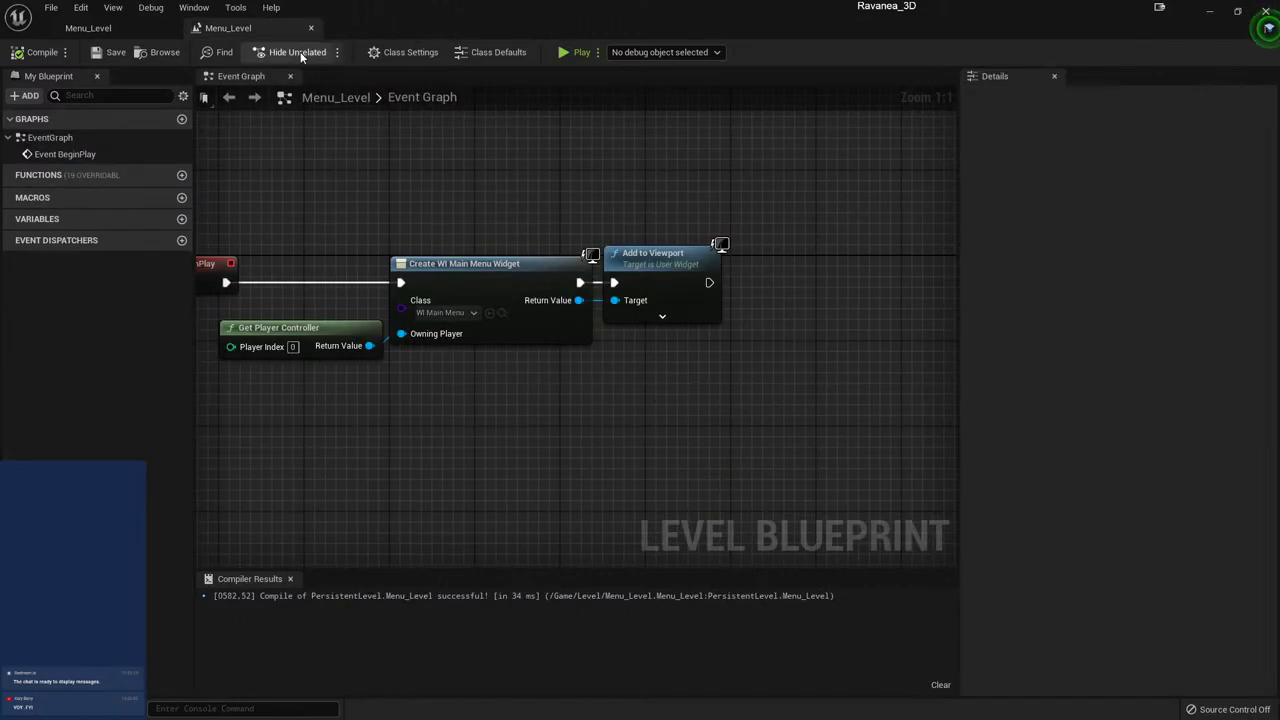
pyautogui.click(49, 55)
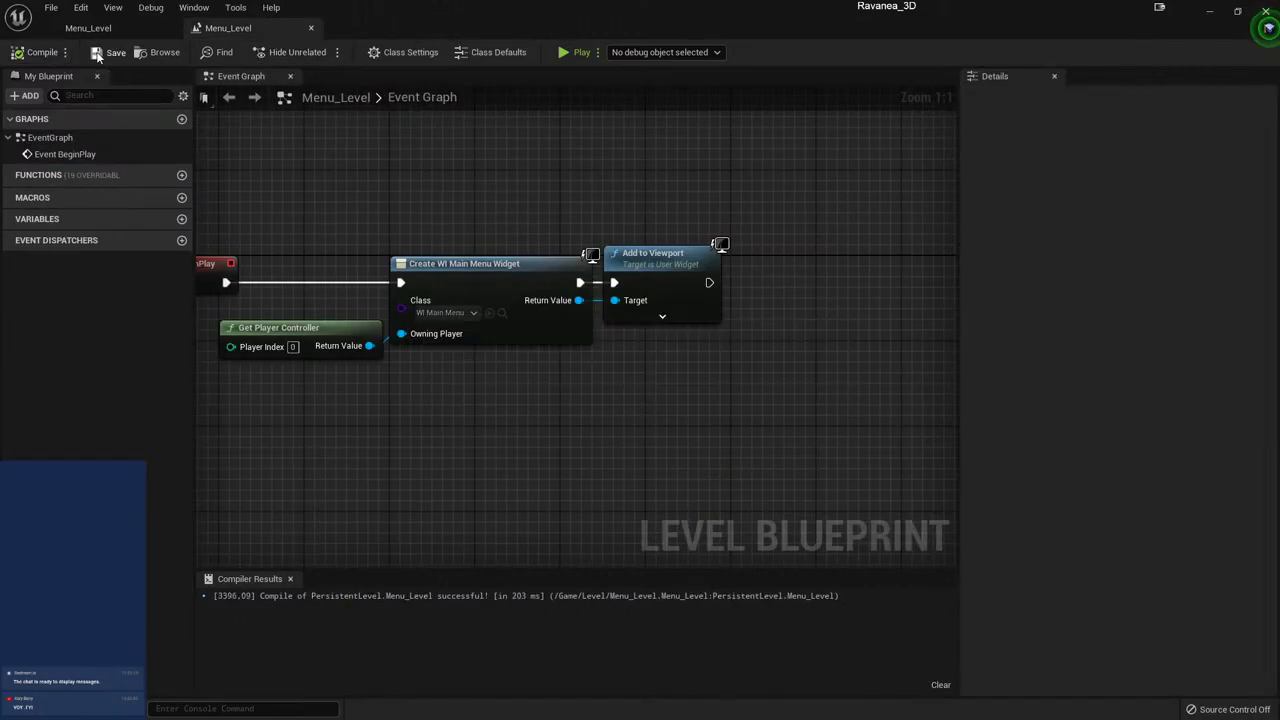
pyautogui.click(311, 29)
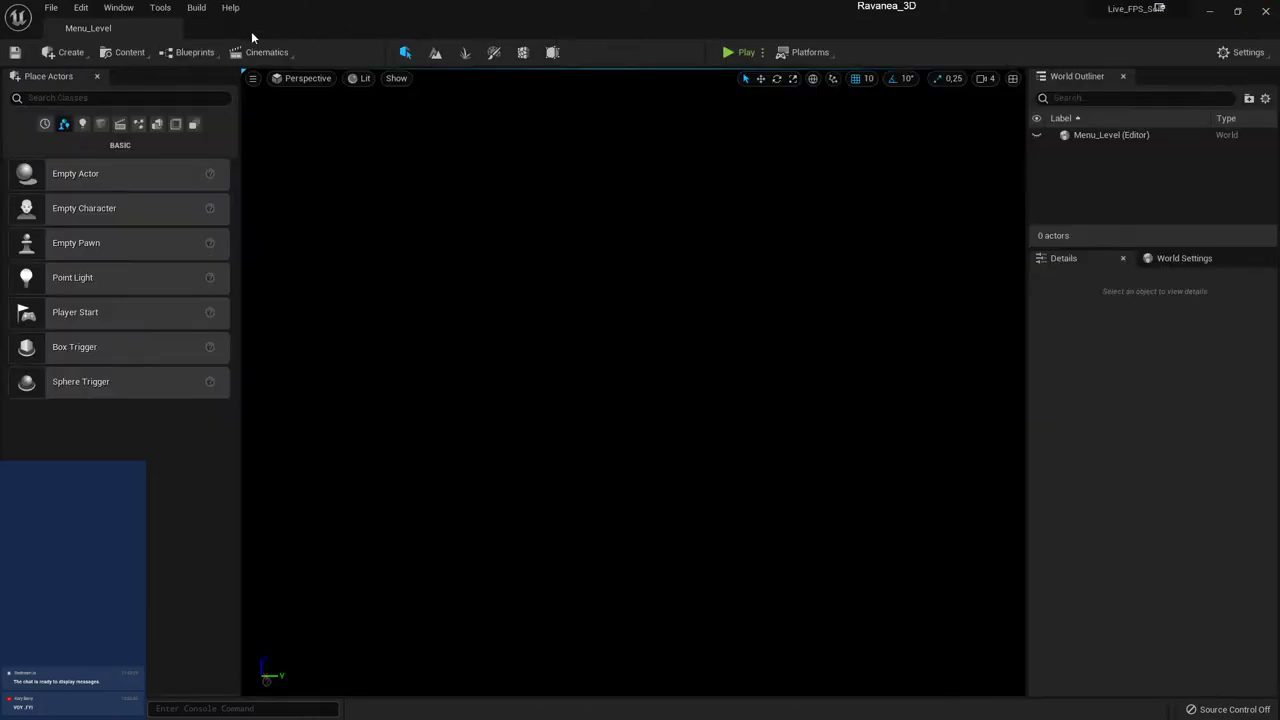
# - Save all unsaved assets, including the three modified menu textures
pyautogui.click(60, 708)
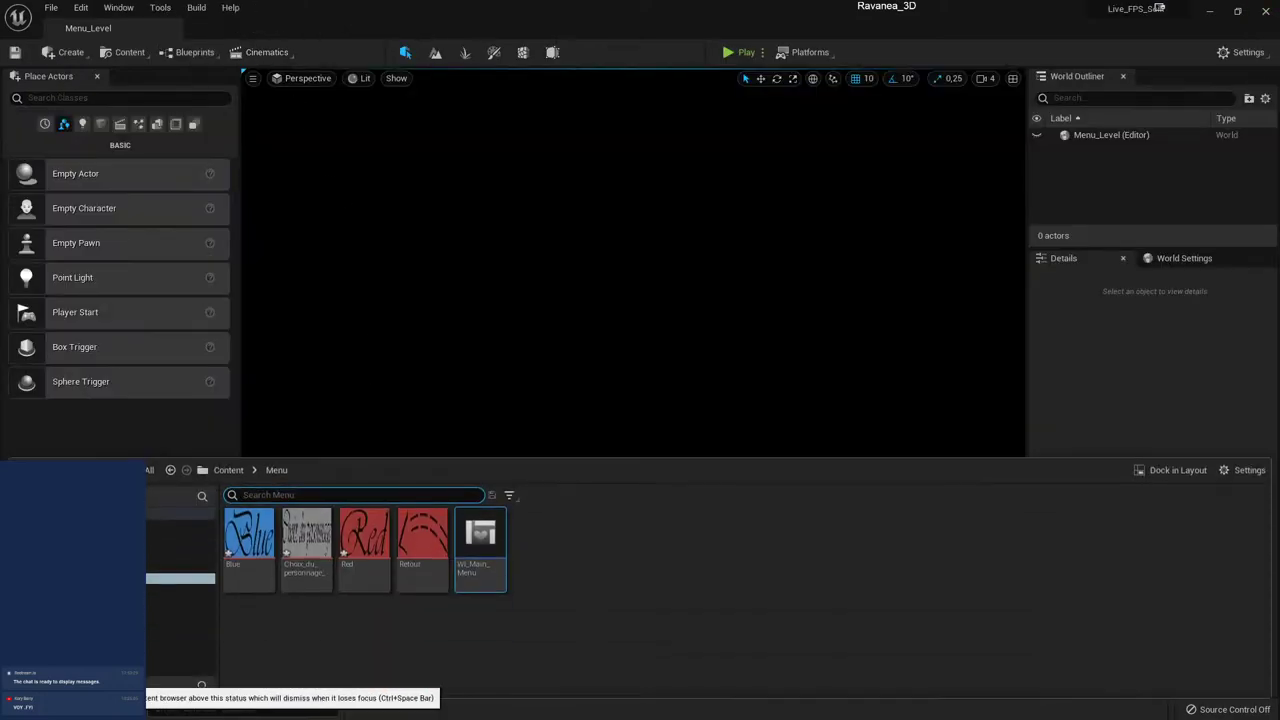
pyautogui.click(202, 495)
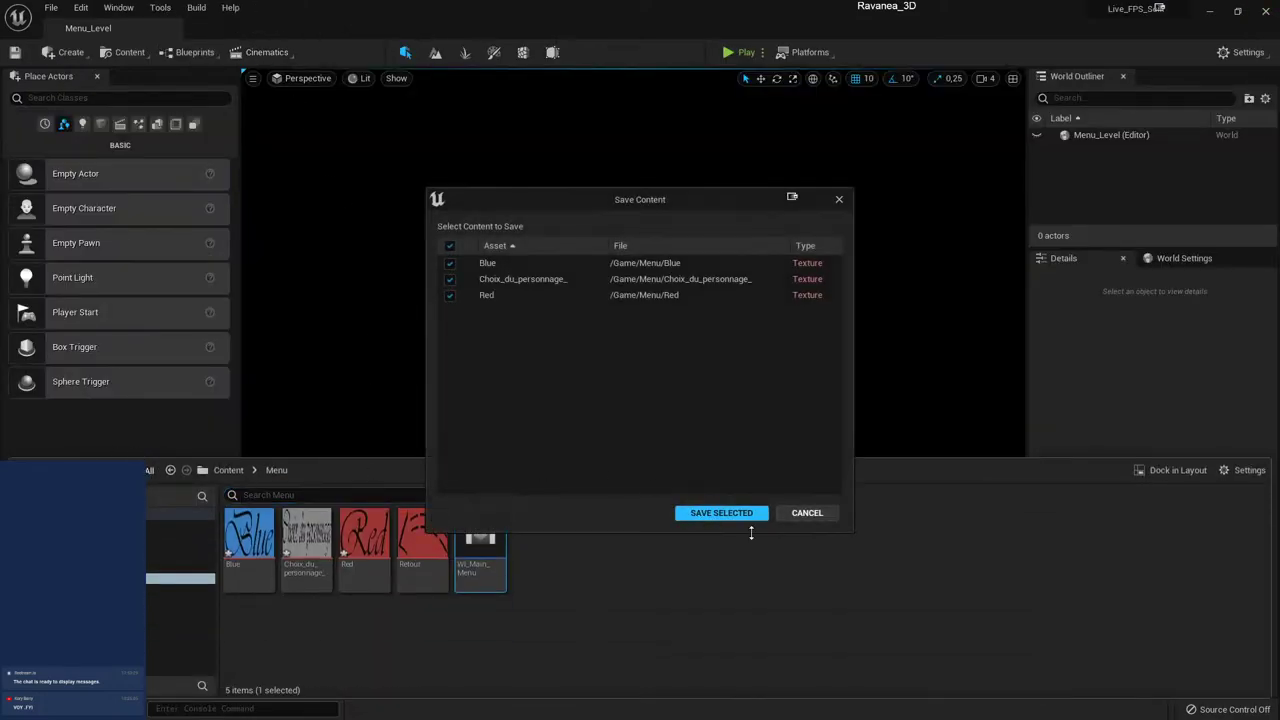
pyautogui.click(724, 517)
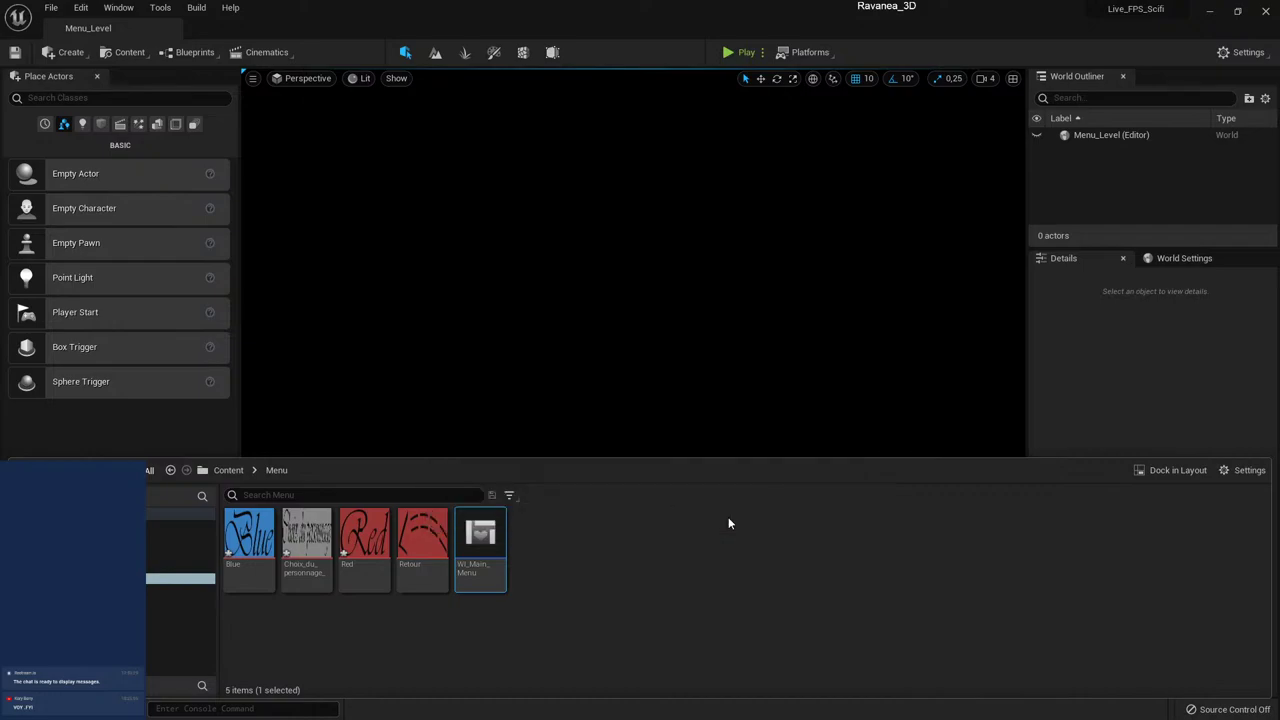
pyautogui.click(159, 436)
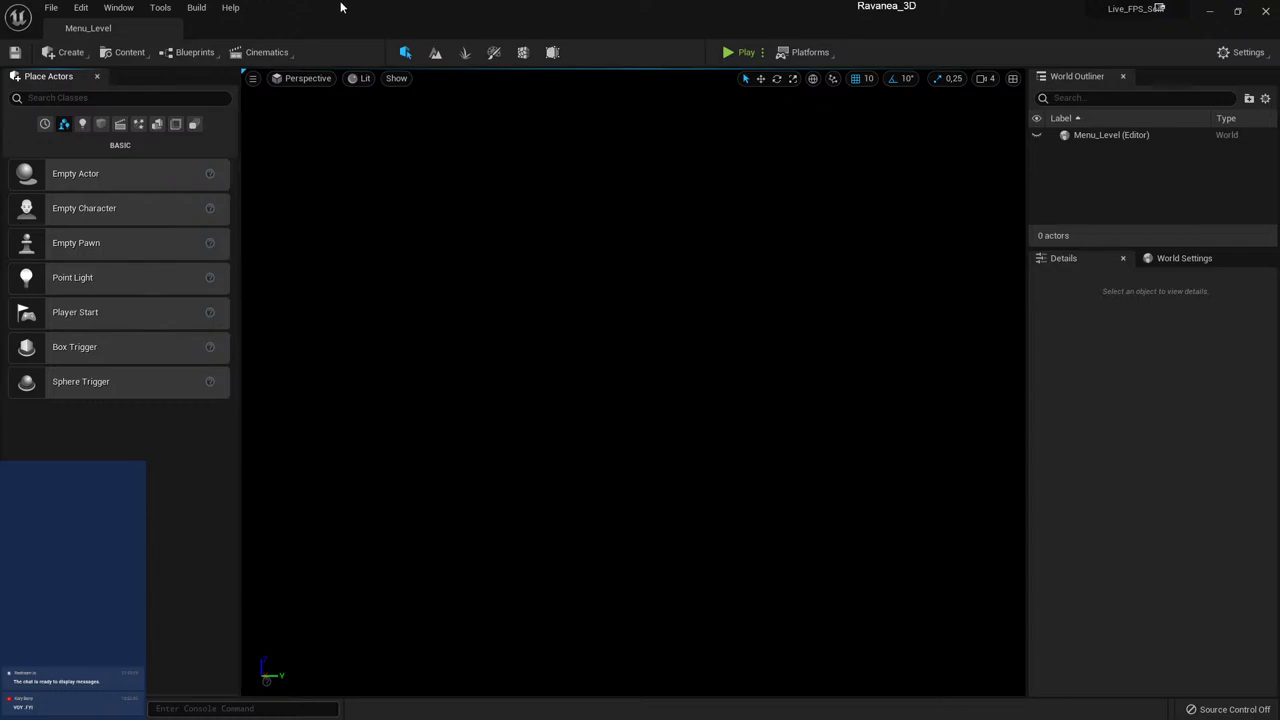
# - In Project Settings under 'maps', set Editor Startup Map and Game Default Map to Menu_Level
pyautogui.click(82, 7)
pyautogui.click(87, 7)
pyautogui.click(87, 7)
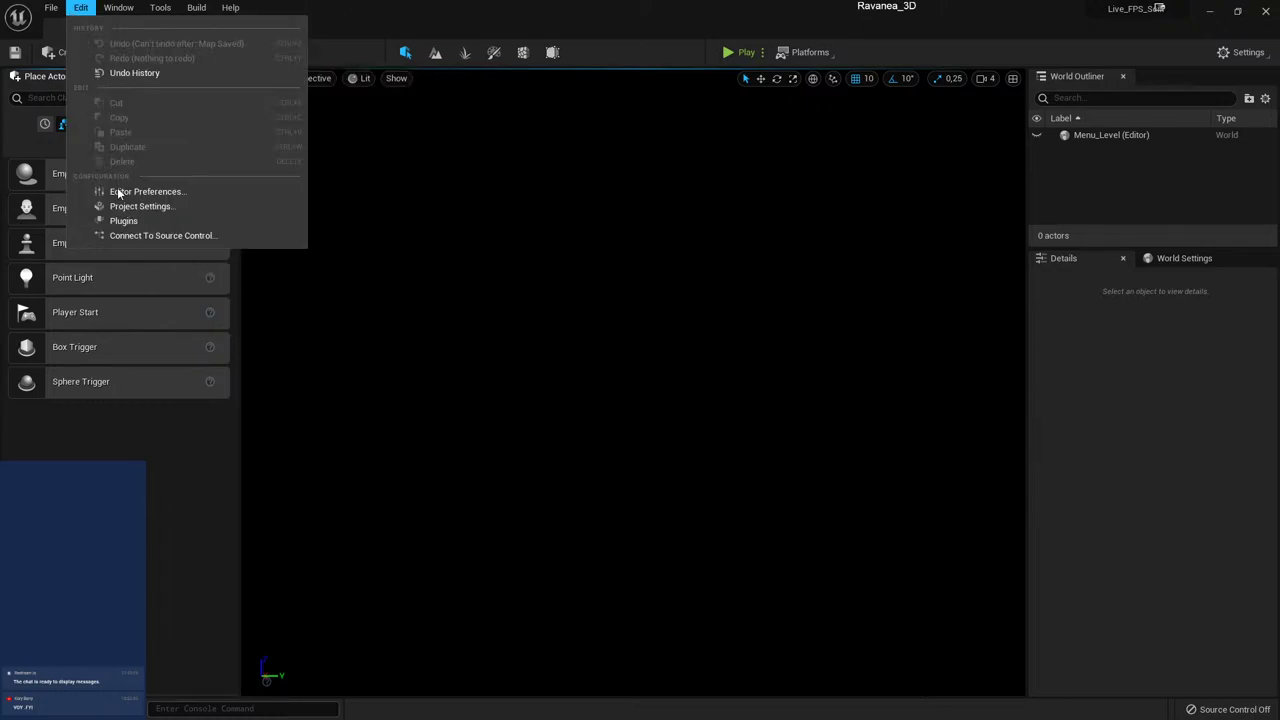
pyautogui.click(150, 214)
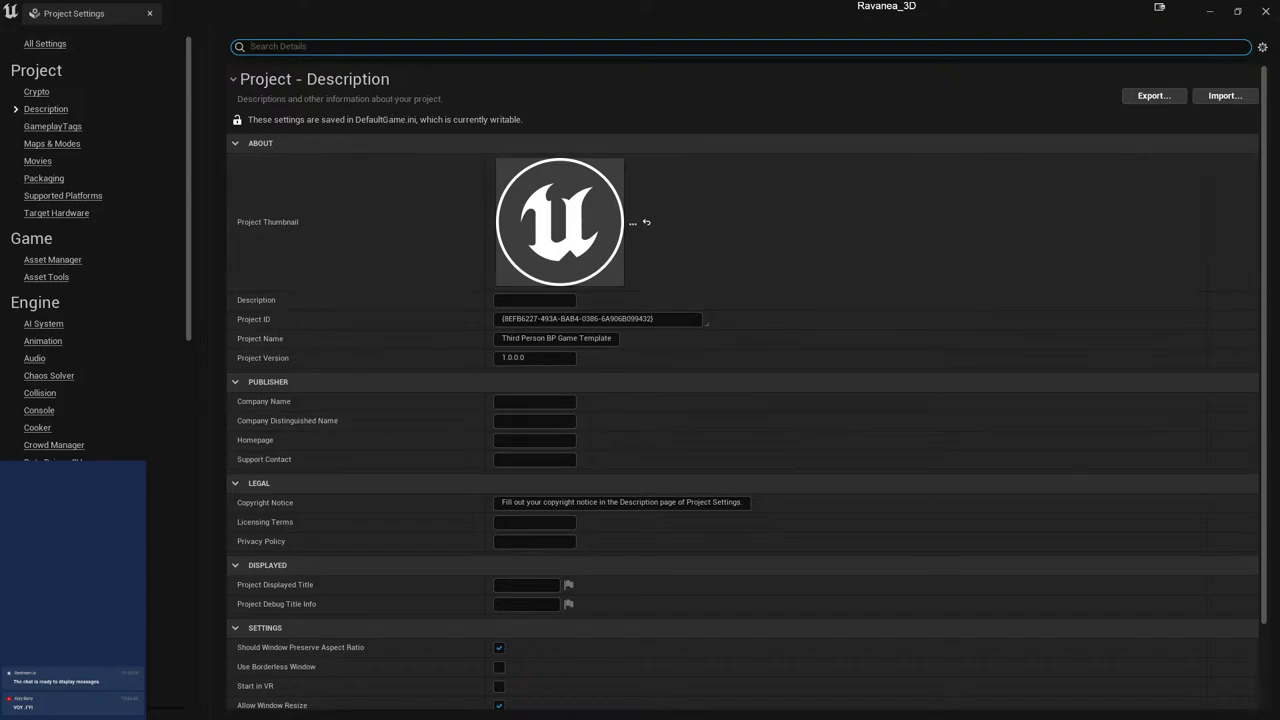
pyautogui.write('maps')
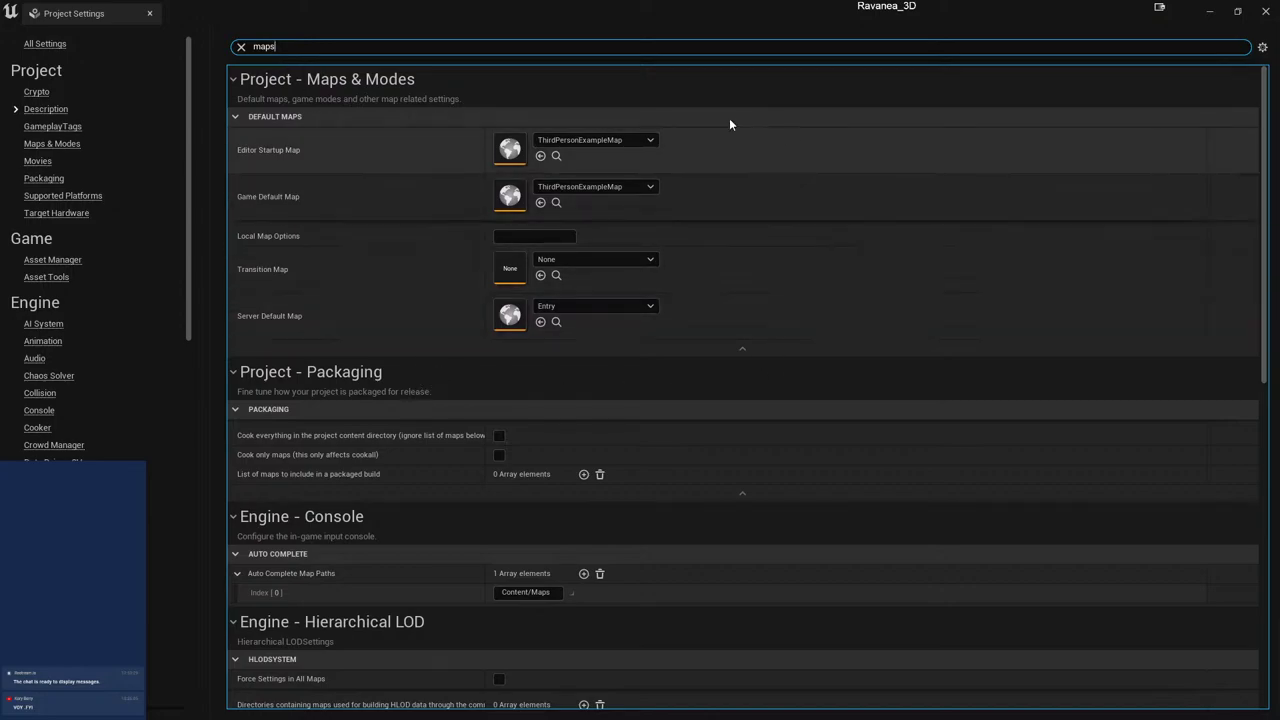
pyautogui.click(593, 142)
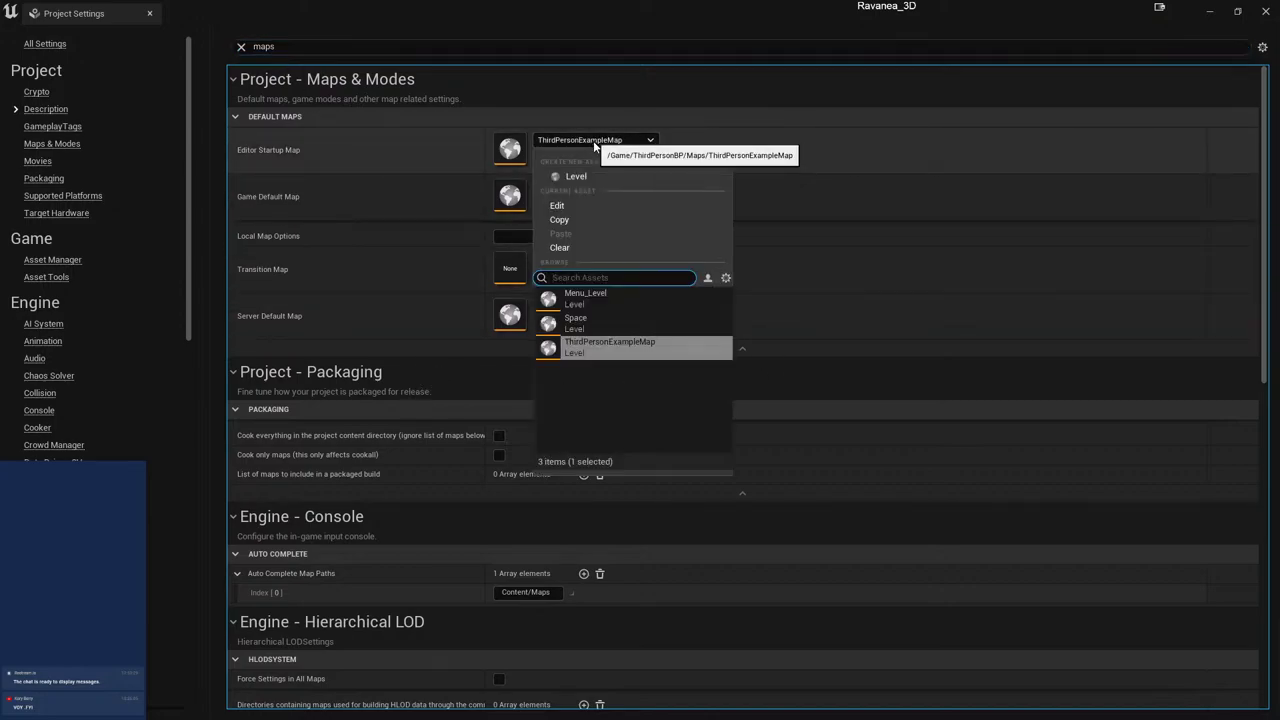
pyautogui.doubleClick(626, 305)
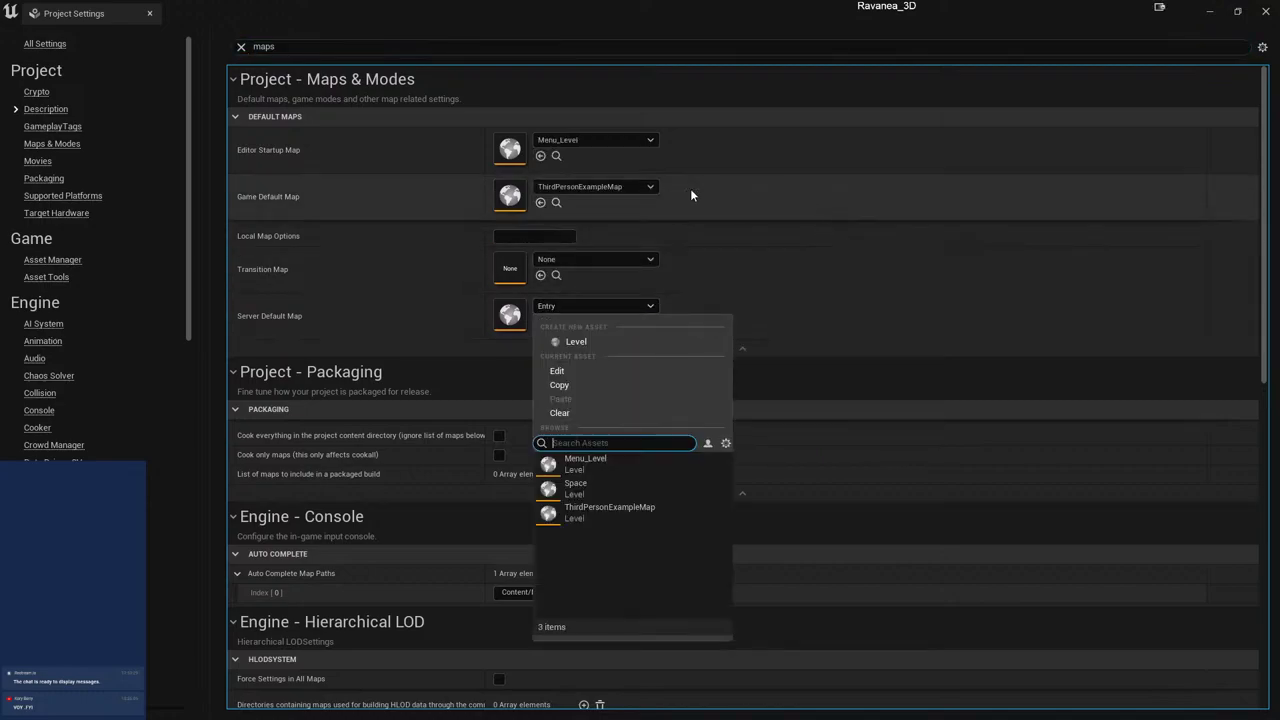
pyautogui.click(626, 188)
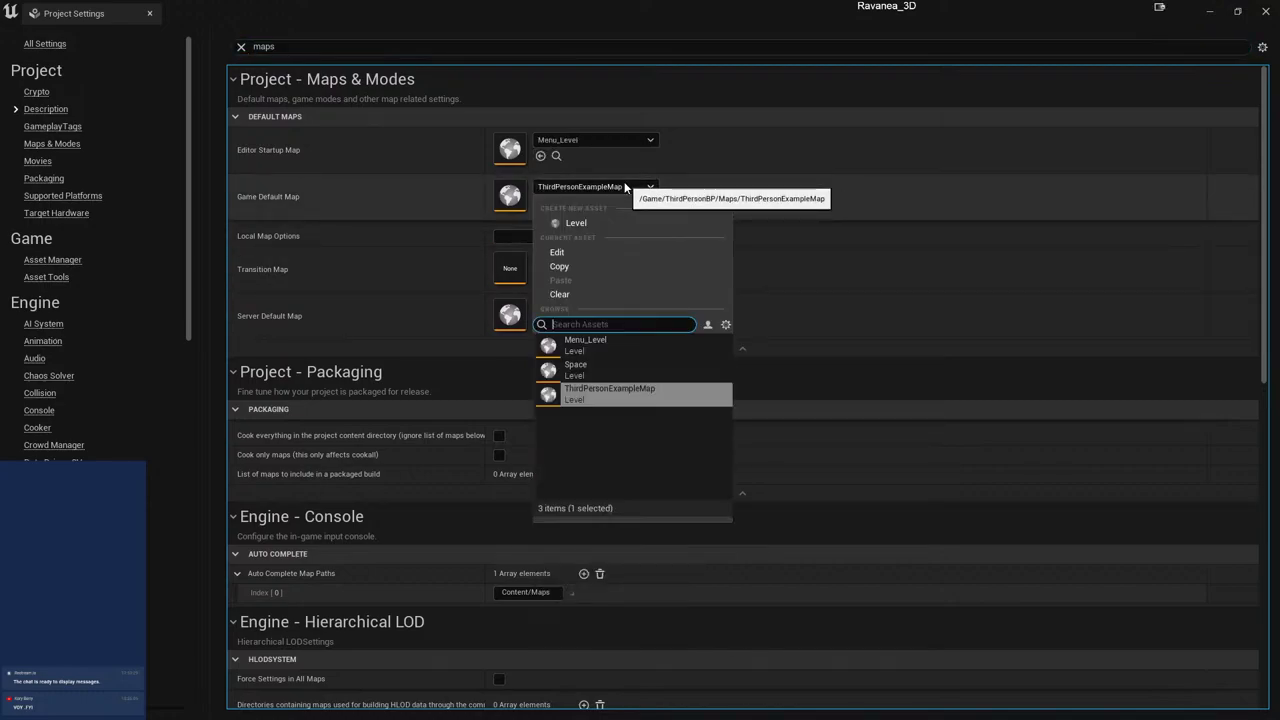
pyautogui.doubleClick(576, 345)
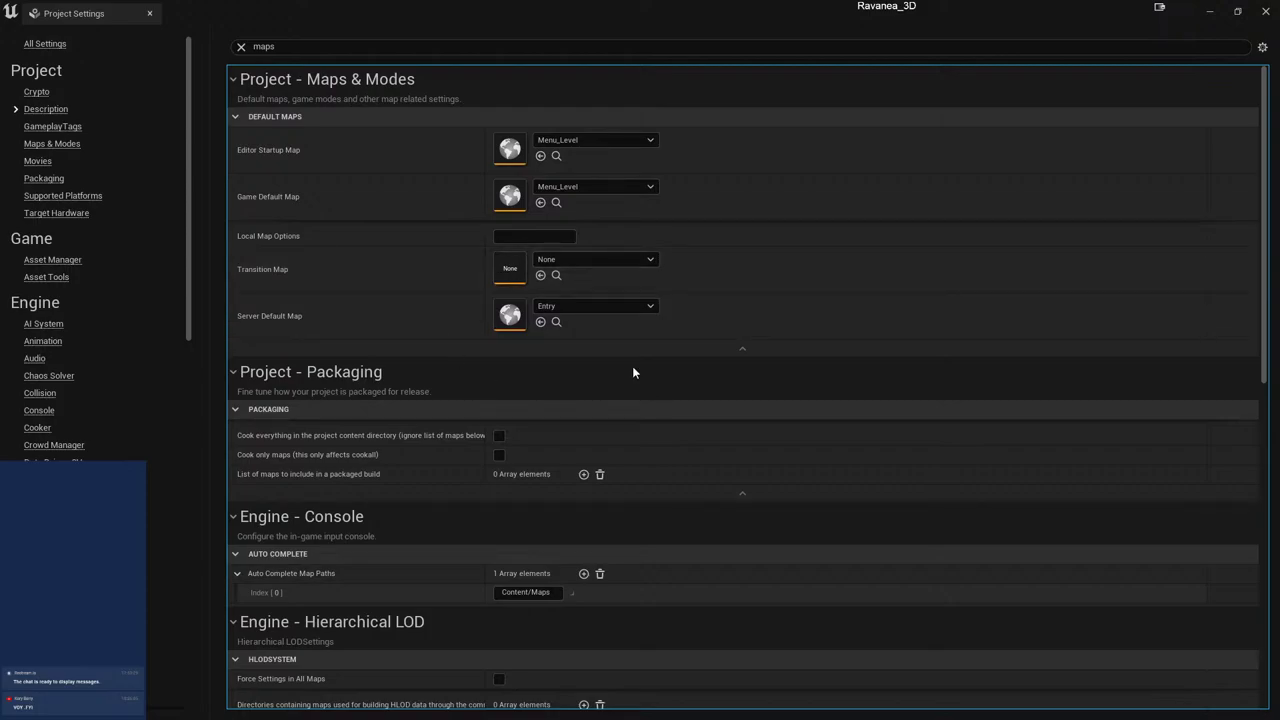
pyautogui.click(151, 16)
# - Delete the ThirdPersonBP Maps folder along with its ThirdPersonExampleMap assets
pyautogui.hotkey('ctrl', 'space')
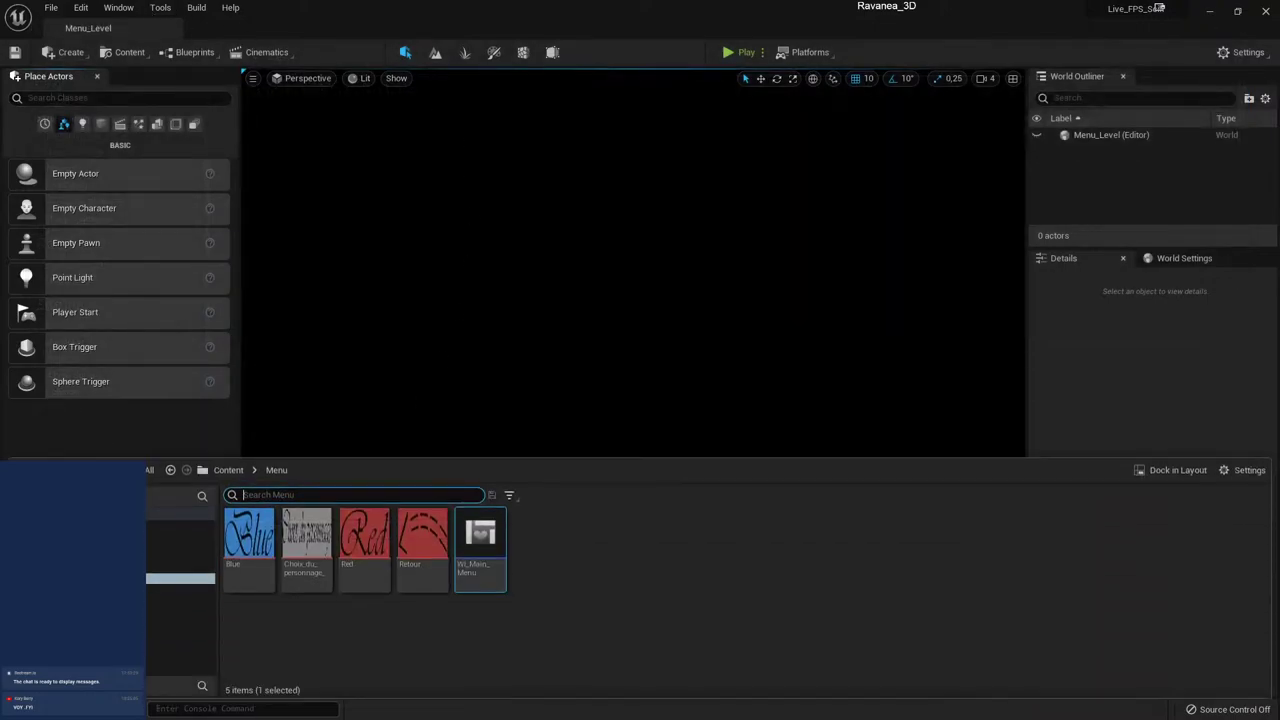
pyautogui.click(180, 530)
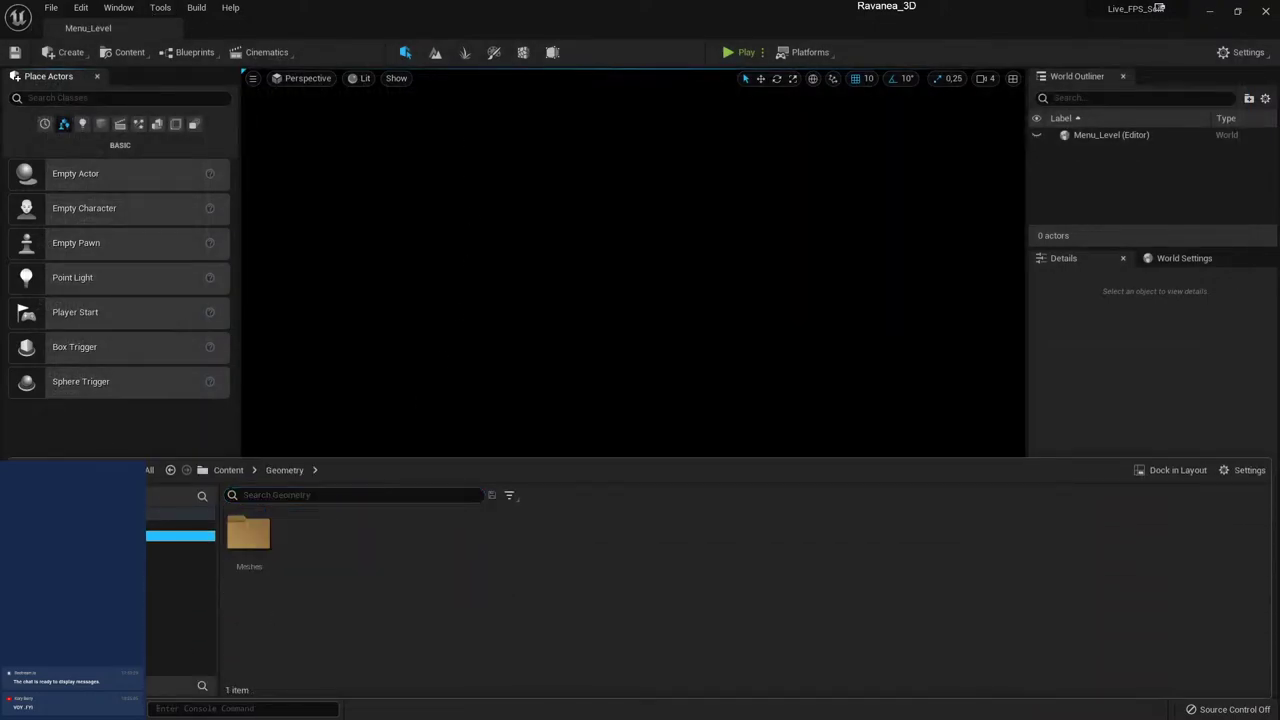
pyautogui.click(180, 600)
pyautogui.click(306, 540)
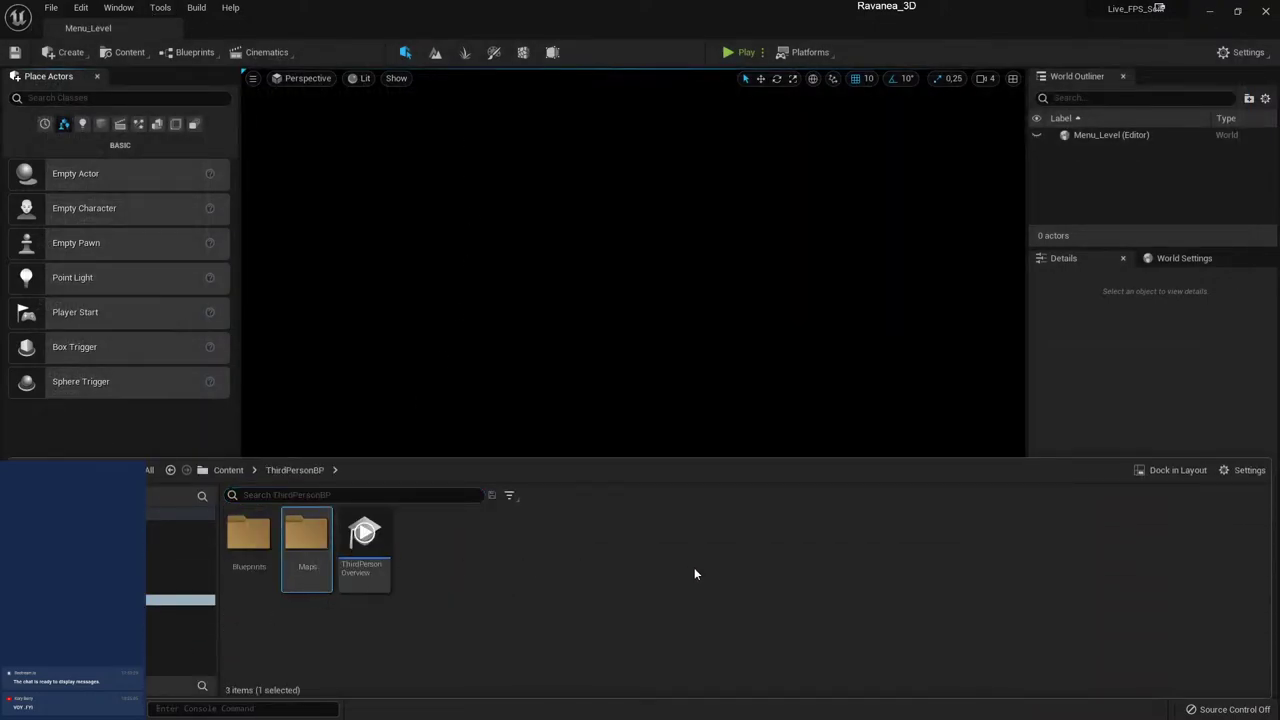
pyautogui.press('Delete')
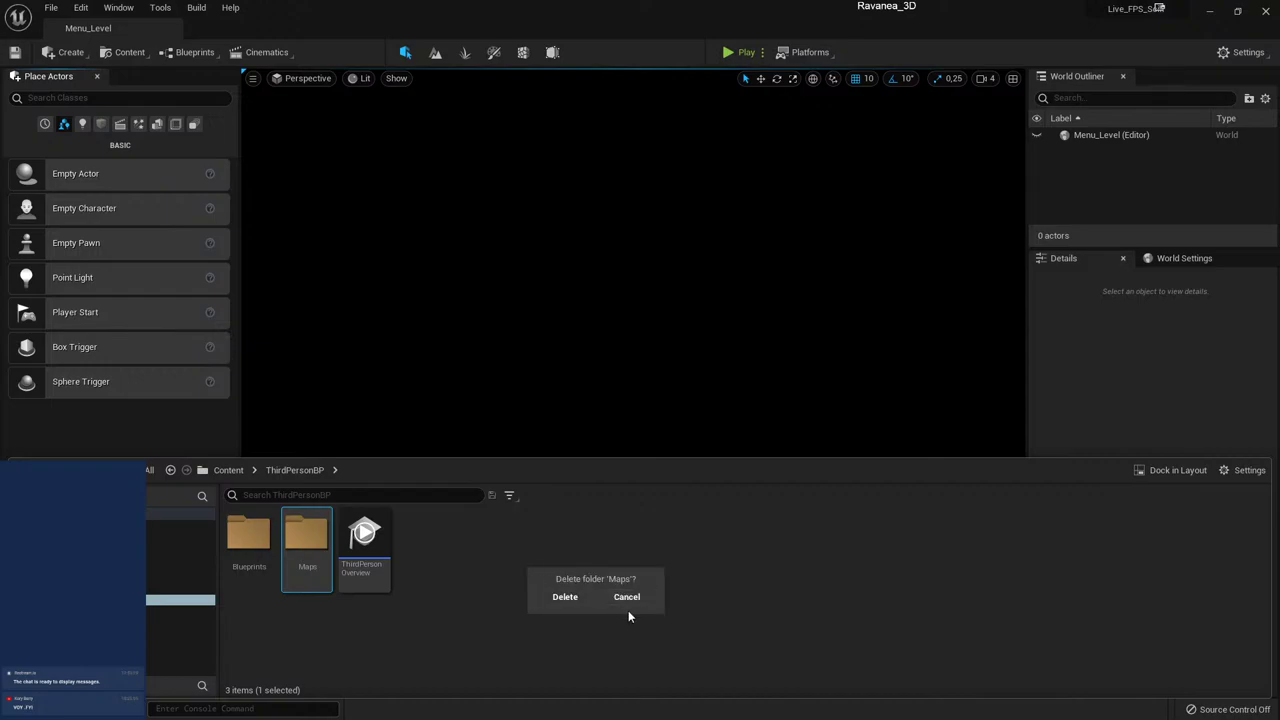
pyautogui.click(572, 600)
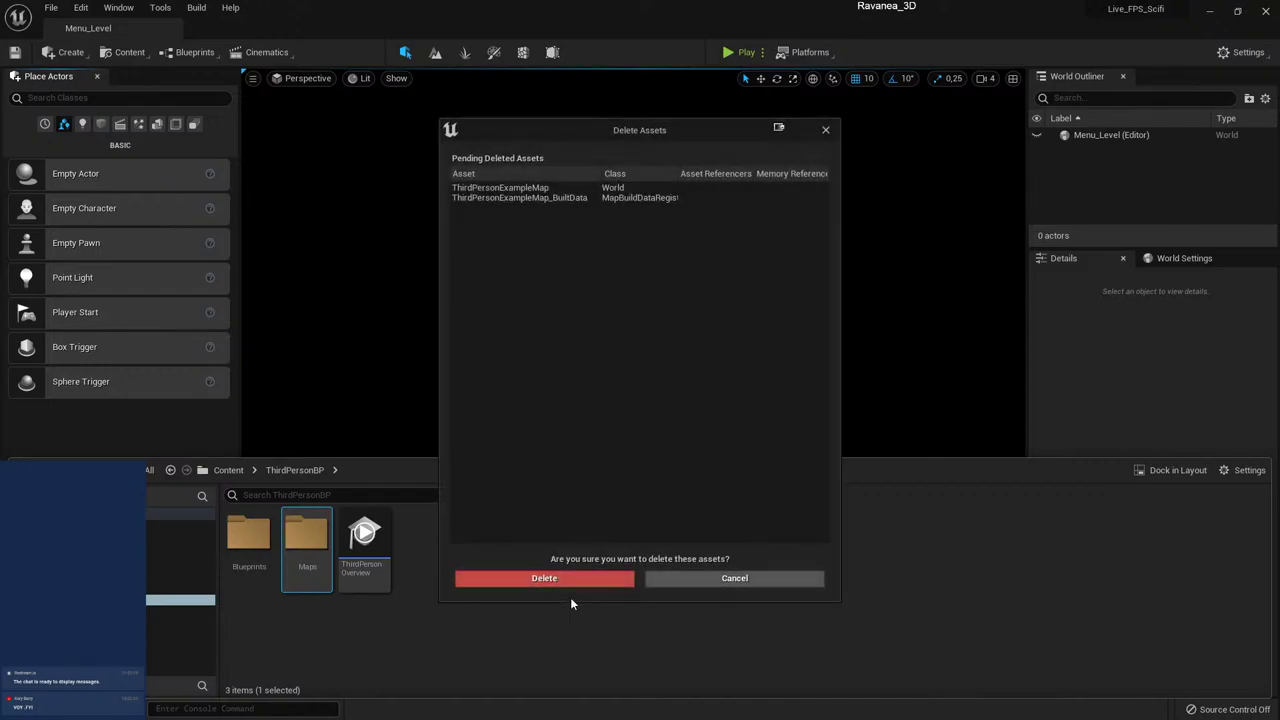
pyautogui.click(566, 579)
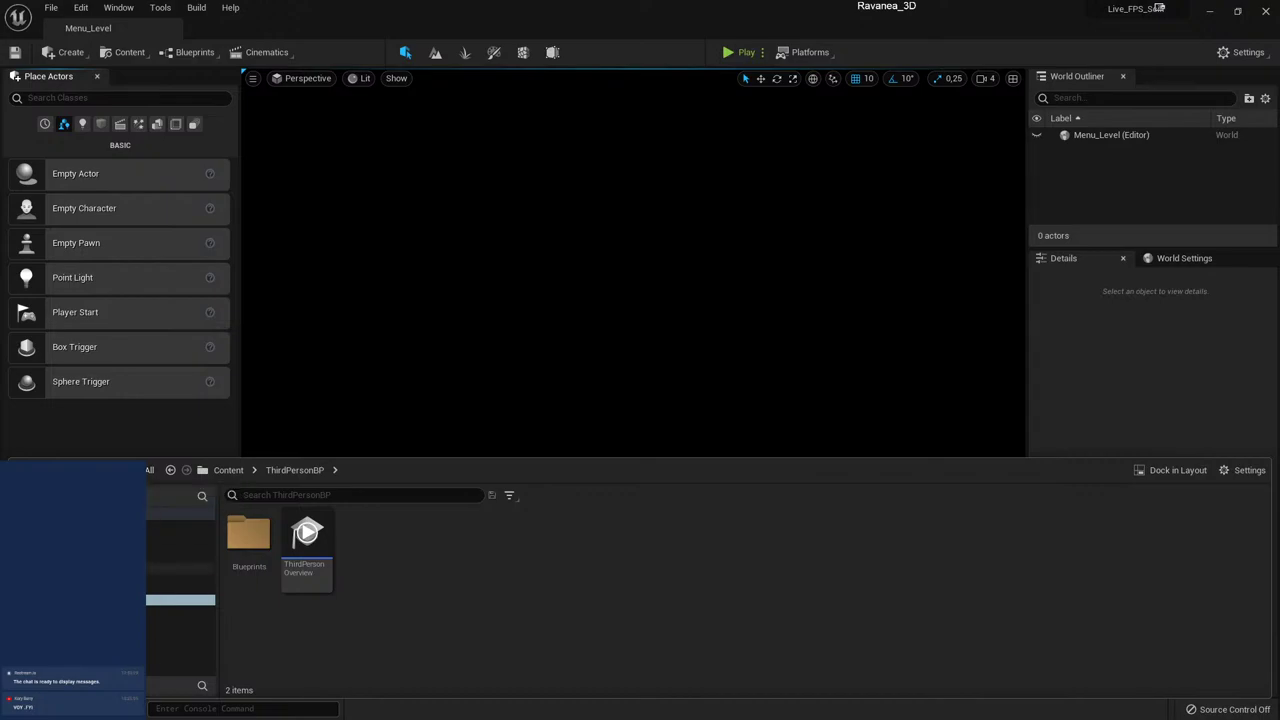
# - Browse back to the top-level Content folder and switch to the Miro planning board
pyautogui.click(180, 513)
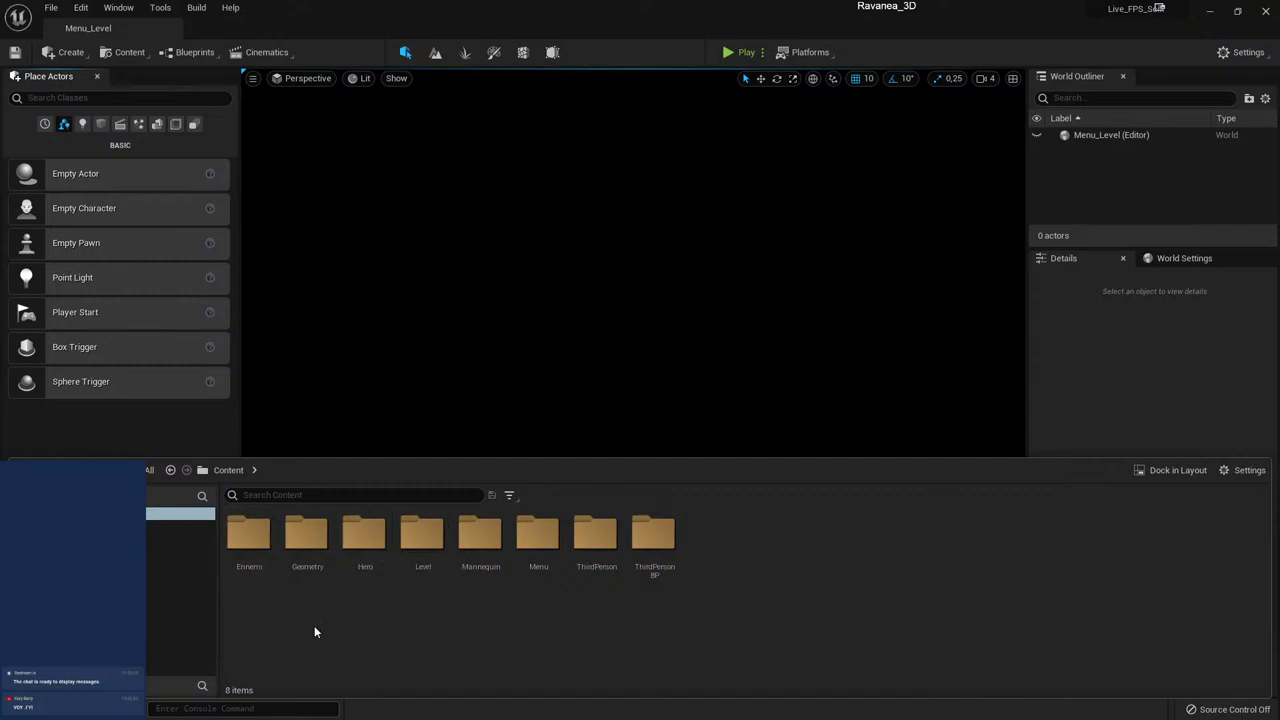
pyautogui.doubleClick(537, 533)
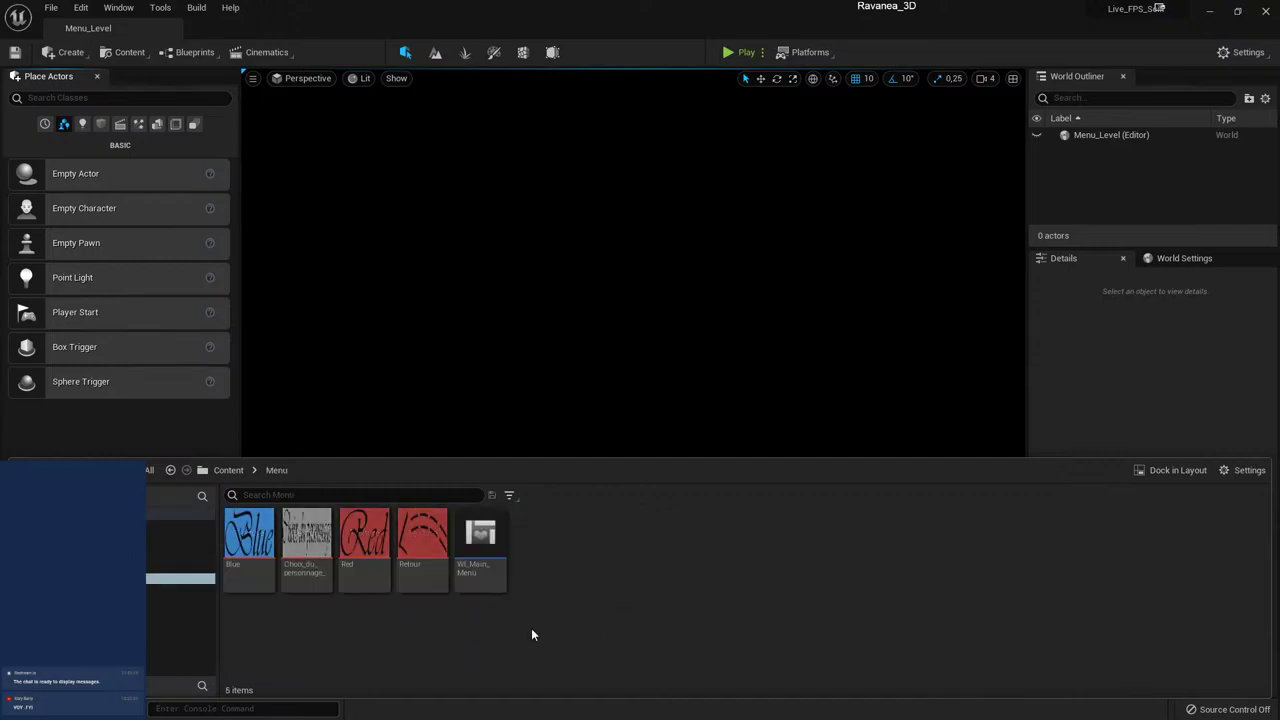
pyautogui.click(229, 472)
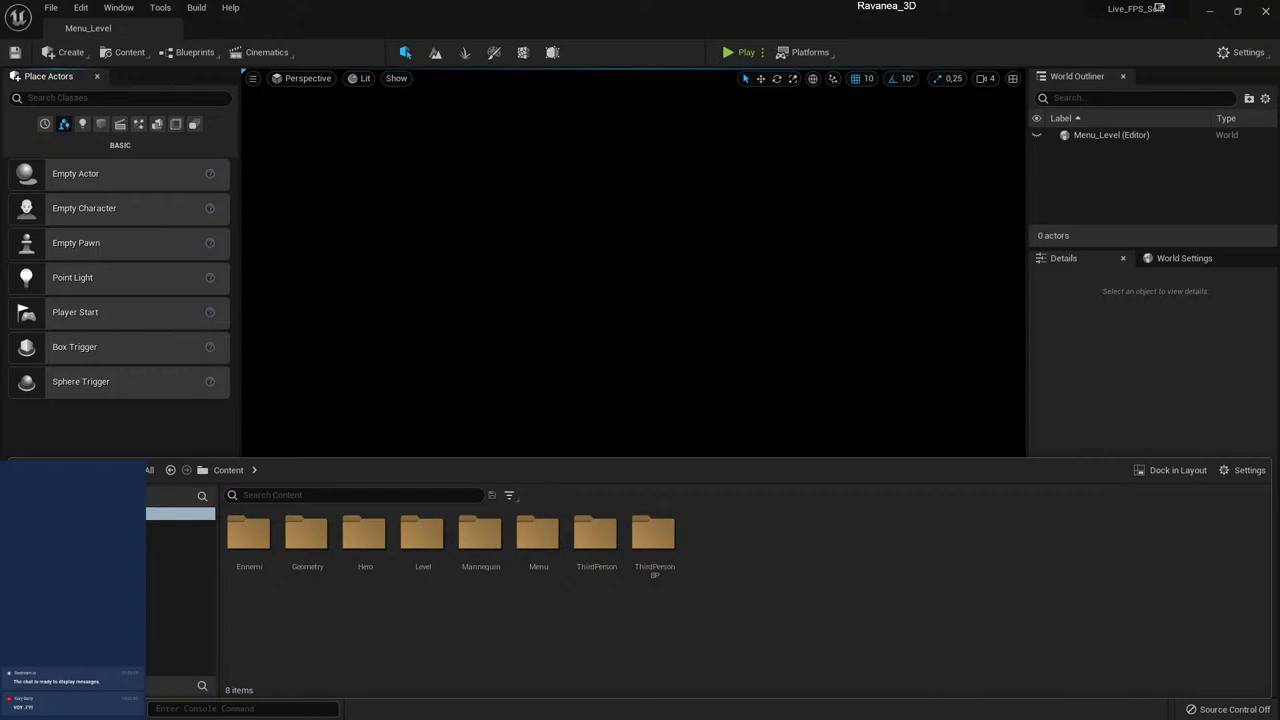
pyautogui.hotkey('alt', 'Tab')
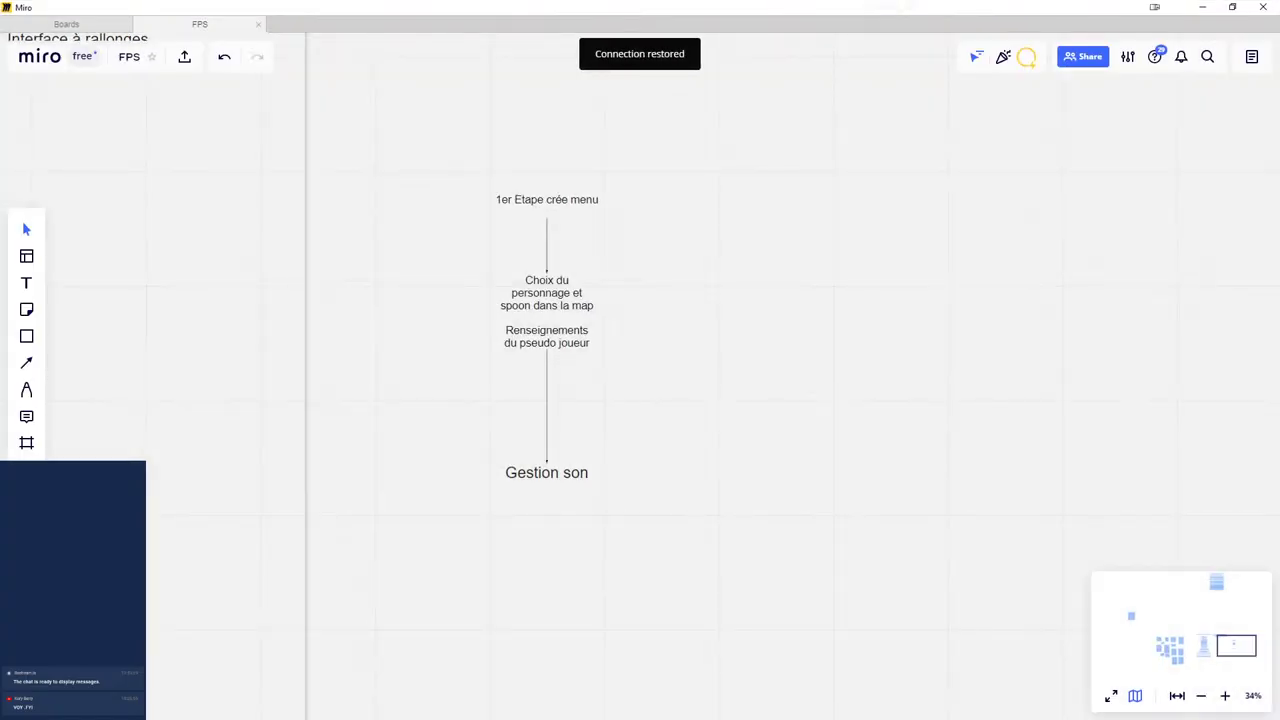
pyautogui.click(567, 200)
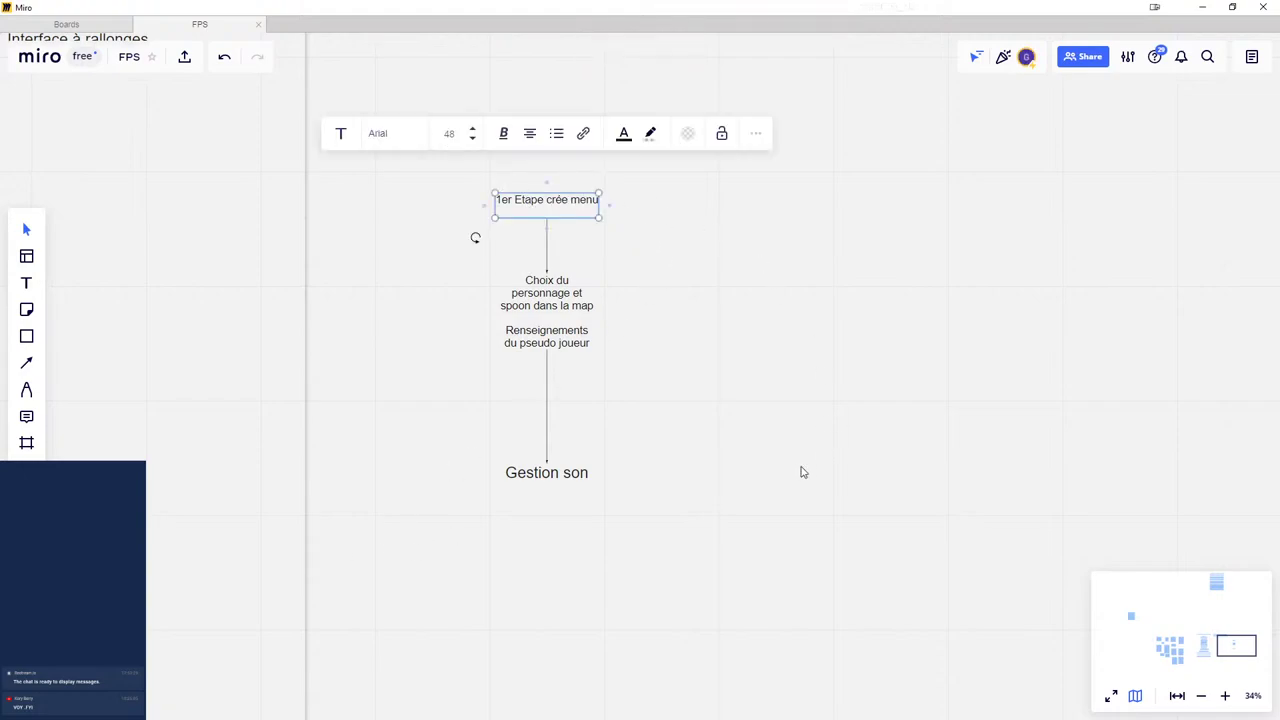
pyautogui.click(786, 410)
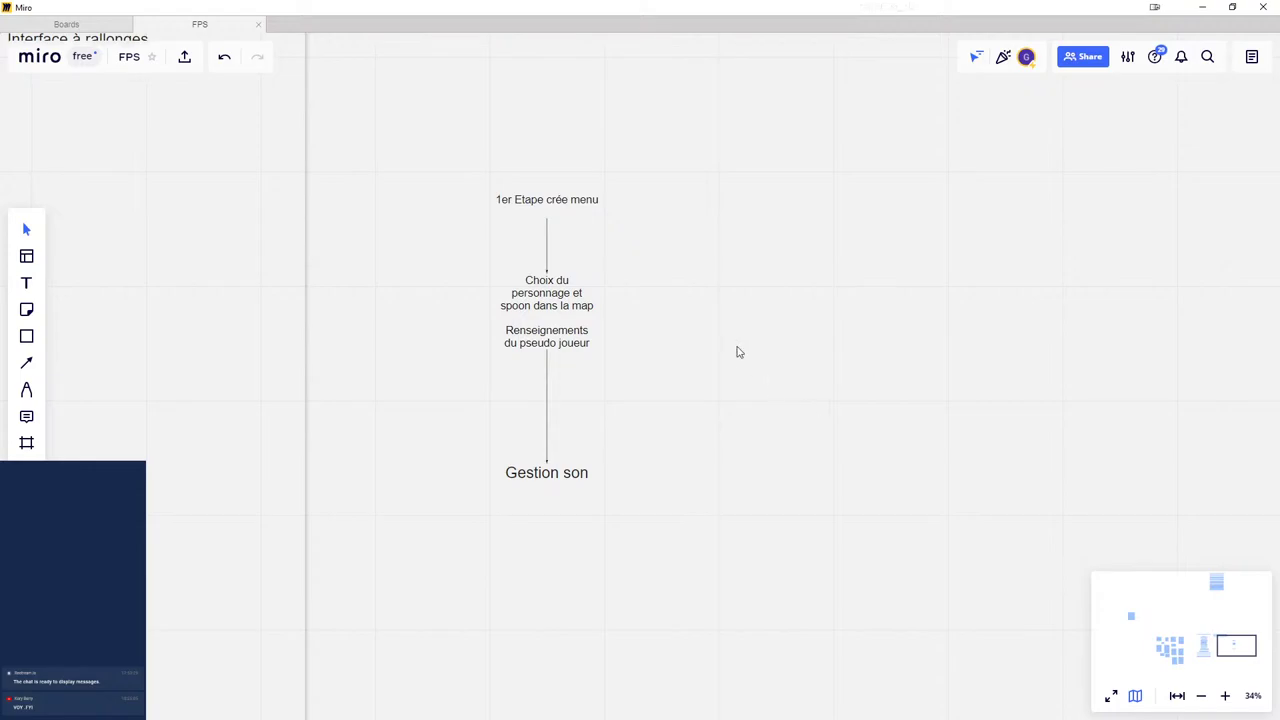
# - Zoom and pan from the flow diagram past Boite à refus to the Inspirations weapon images frame
pyautogui.scroll(-3, 889, 458)
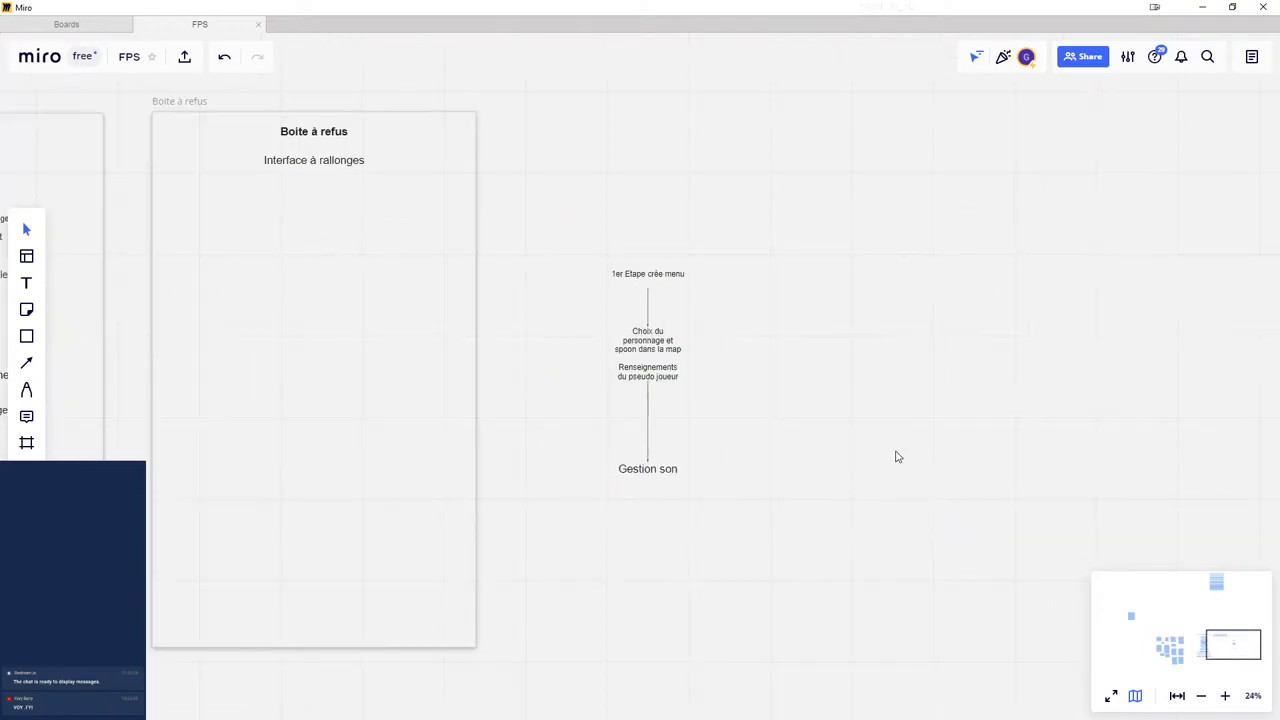
pyautogui.hscroll(-10, 357, 469)
pyautogui.hscroll(-3, 610, 455)
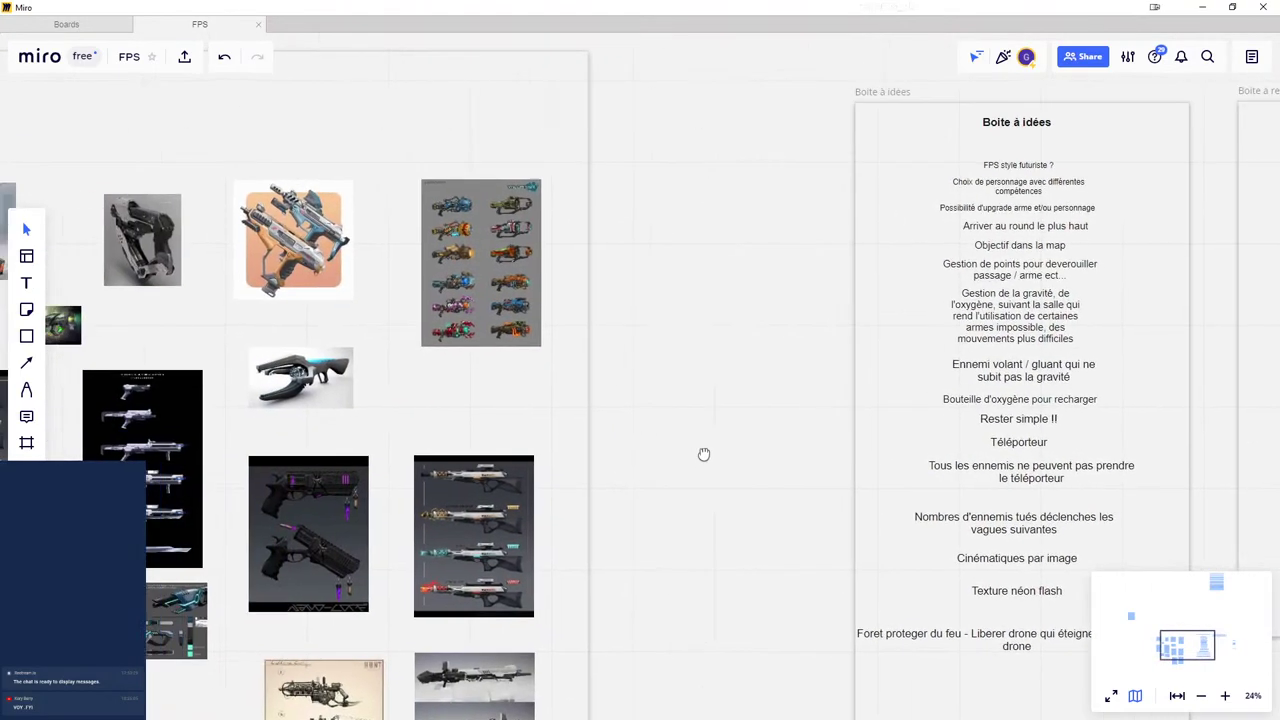
pyautogui.hscroll(-6, 703, 451)
pyautogui.scroll(3, 498, 415)
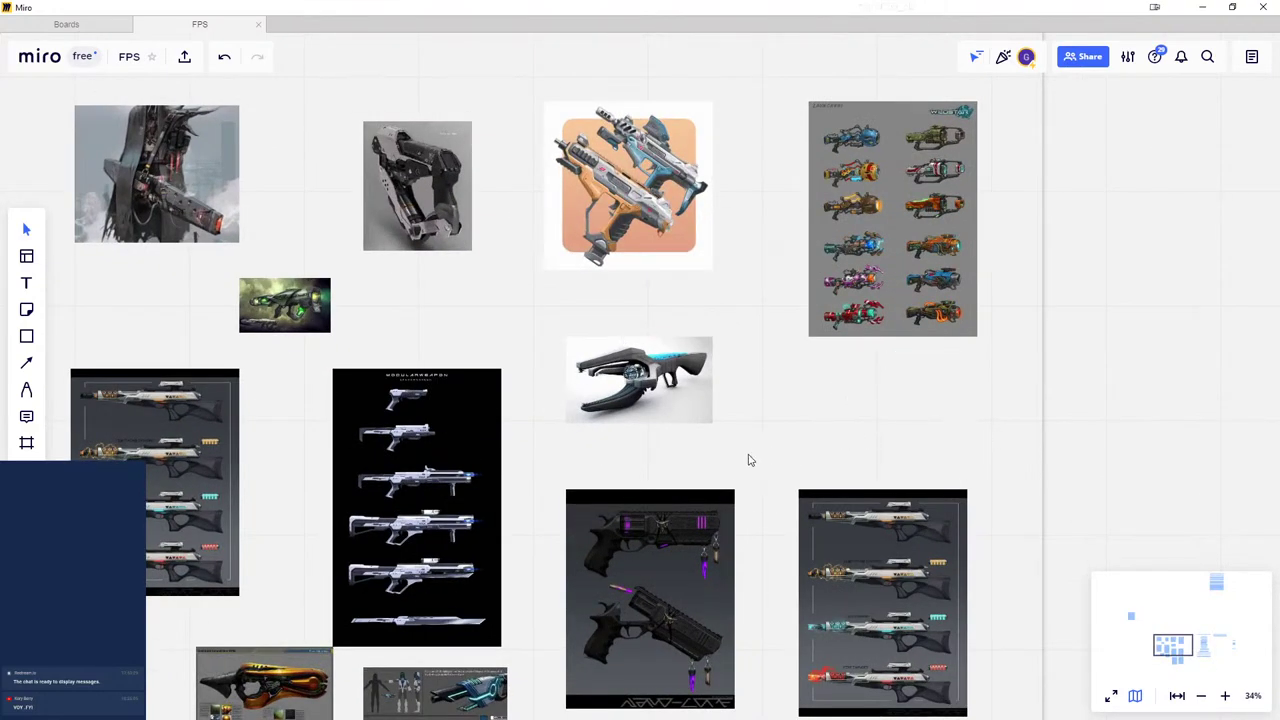
pyautogui.scroll(-3, 780, 420)
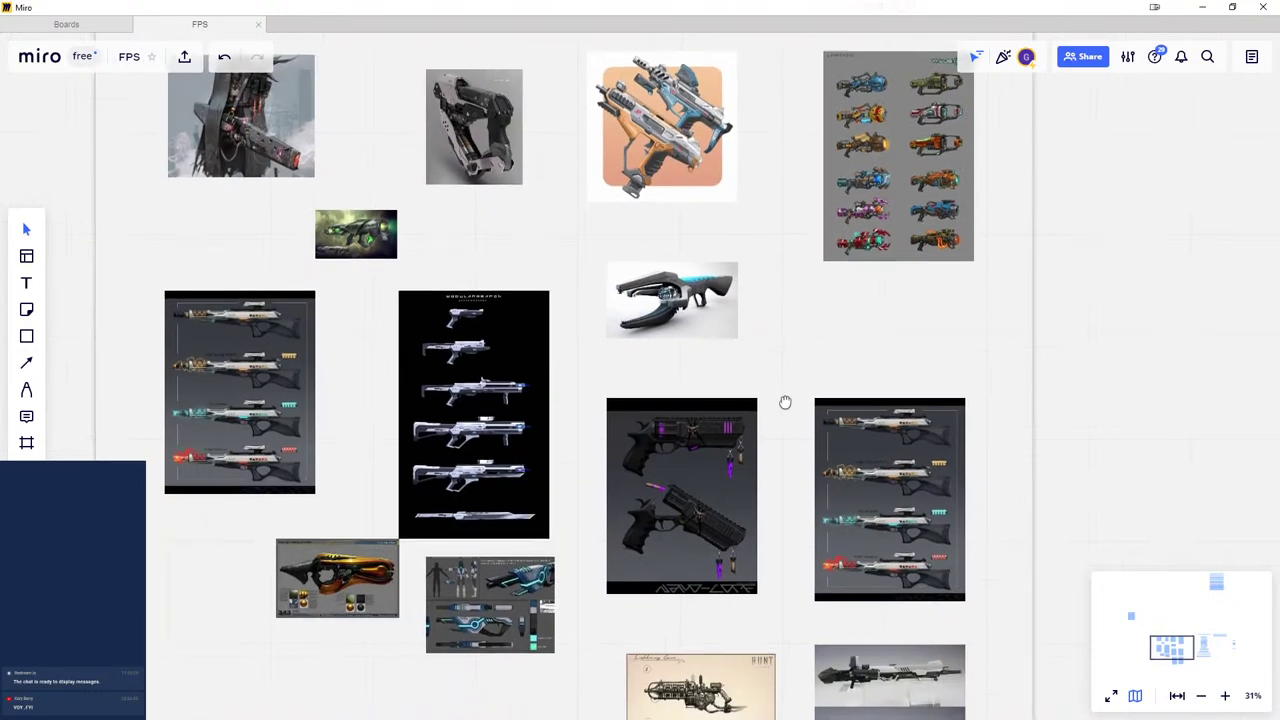
pyautogui.moveTo(786, 403)
pyautogui.mouseDown()
pyautogui.moveTo(764, 186)
pyautogui.moveTo(808, 171)
pyautogui.mouseUp()
pyautogui.scroll(-4, 799, 337)
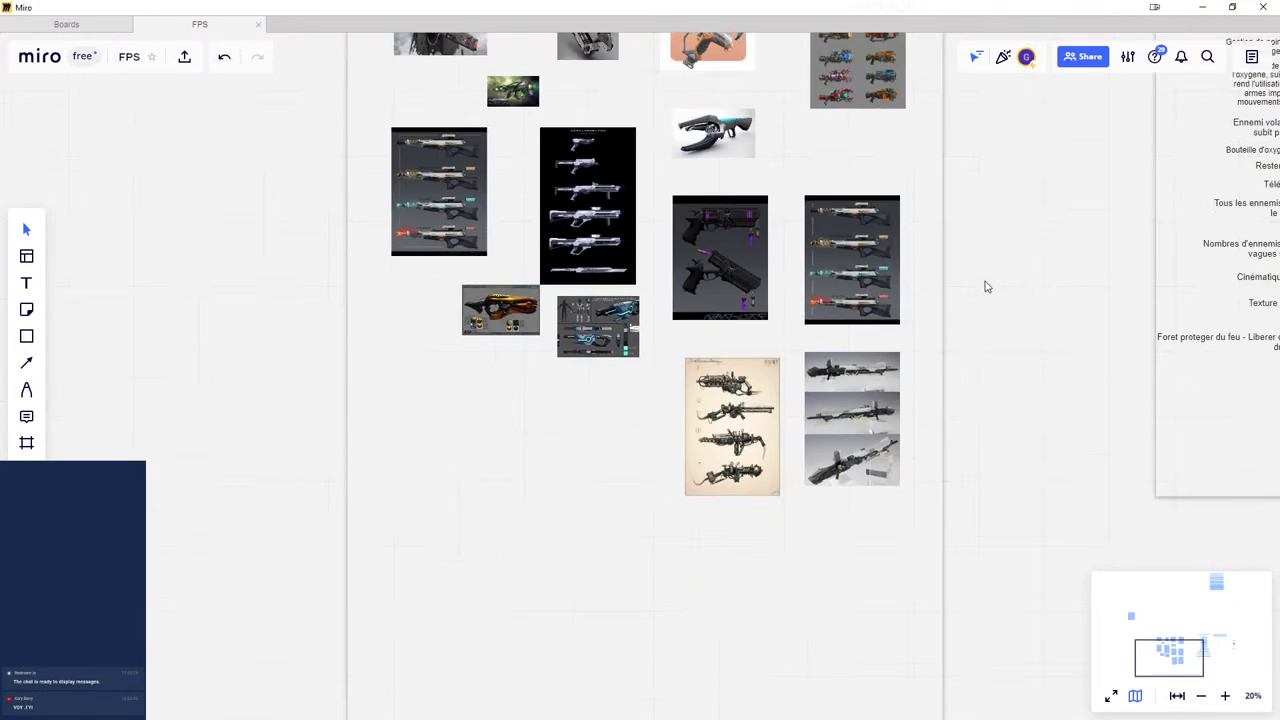
pyautogui.moveTo(986, 286)
pyautogui.mouseDown()
pyautogui.moveTo(960, 502)
pyautogui.moveTo(958, 481)
pyautogui.mouseUp()
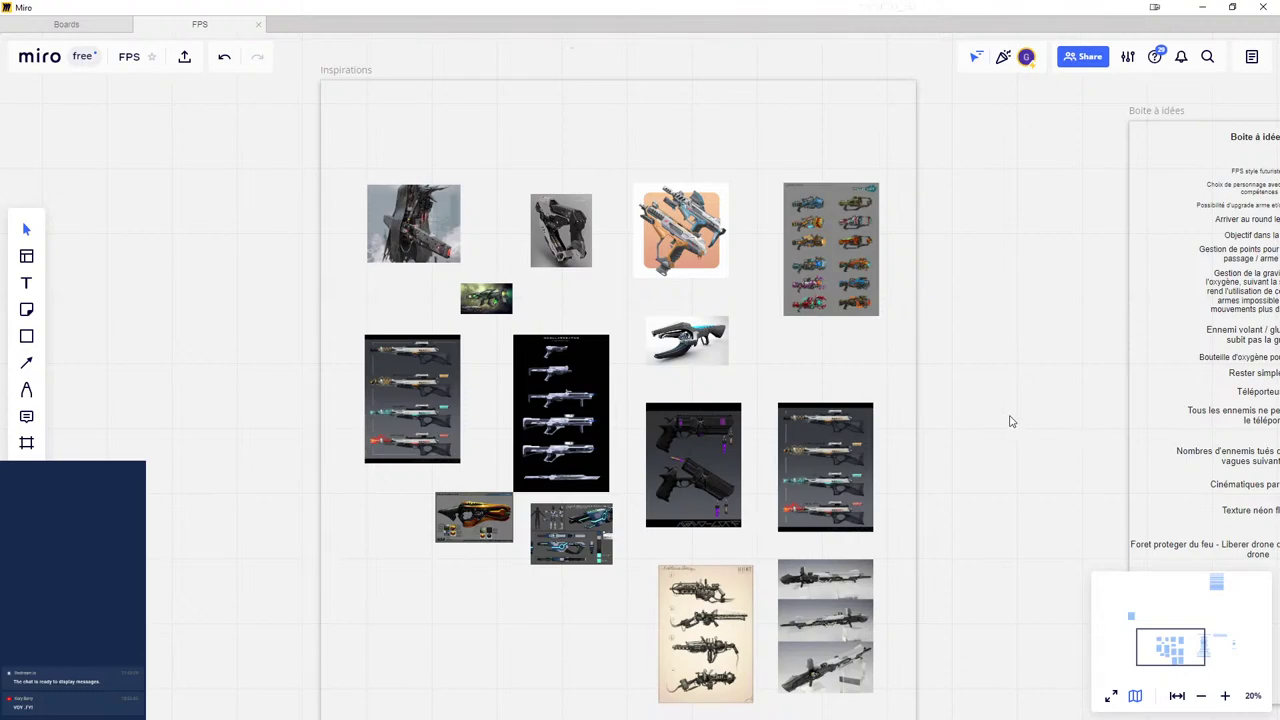
# - From the boards list, reopen the FPS board, then open the Labyrinthe board in its own tab
pyautogui.click(68, 24)
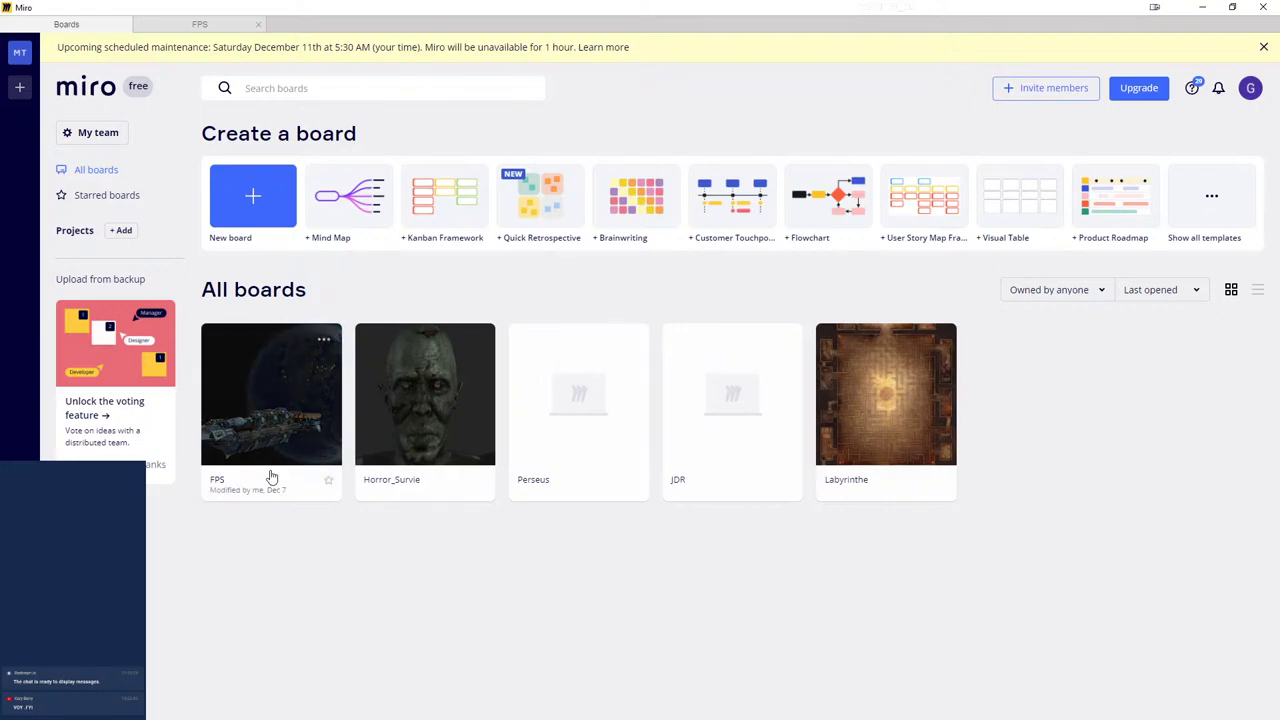
pyautogui.click(267, 432)
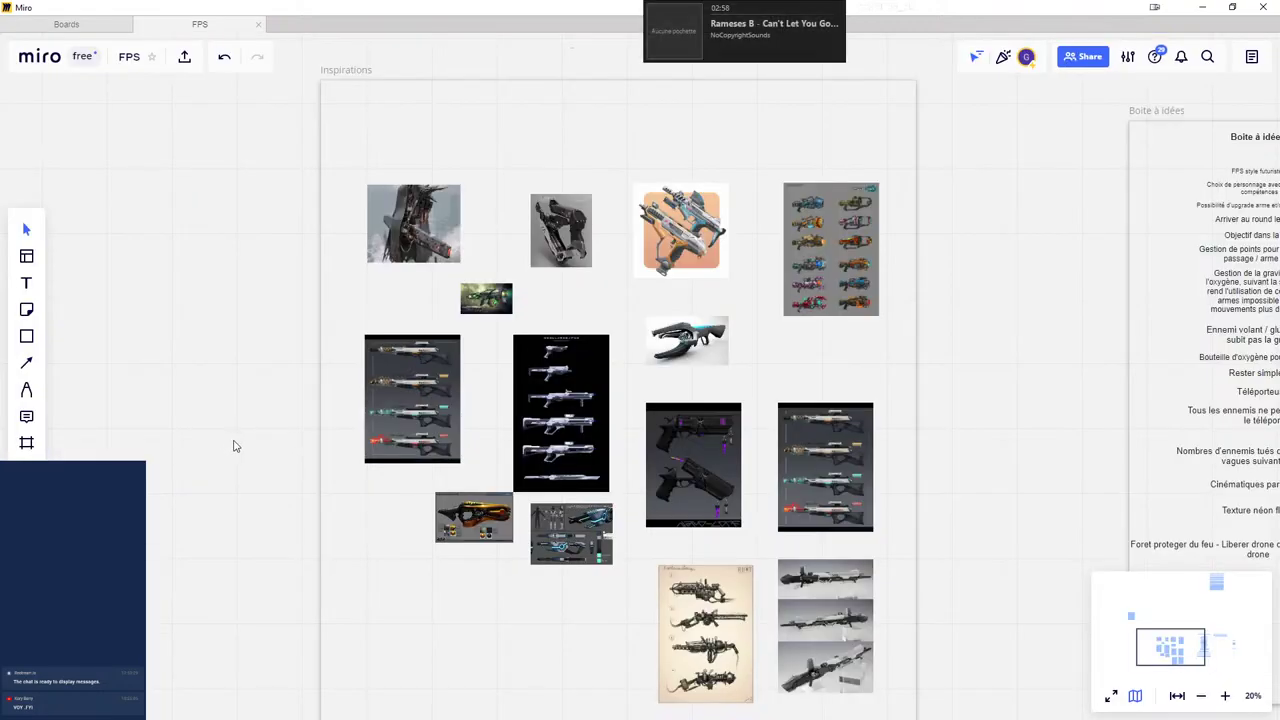
pyautogui.click(96, 30)
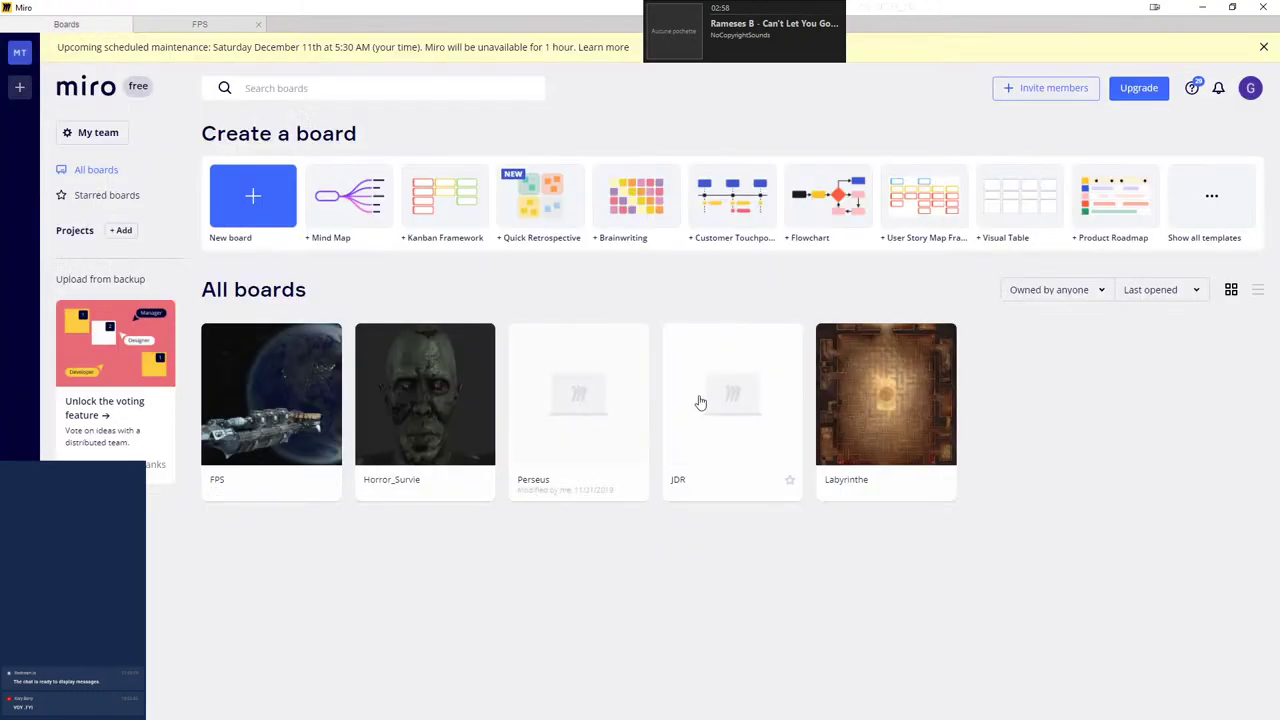
pyautogui.click(892, 390)
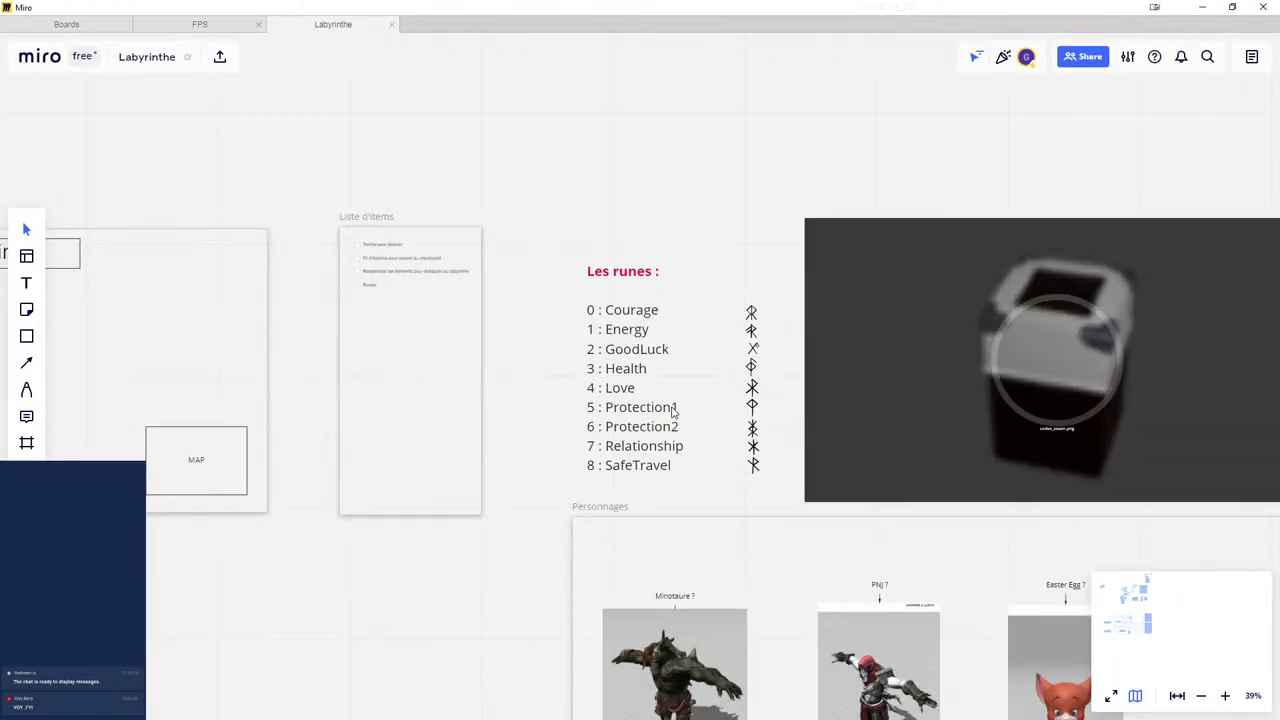
# - Zoom out and pan across the Labyrinthe board to centre its frames
pyautogui.scroll(-5, 722, 405)
pyautogui.scroll(-2, 730, 510)
pyautogui.scroll(-3, 869, 669)
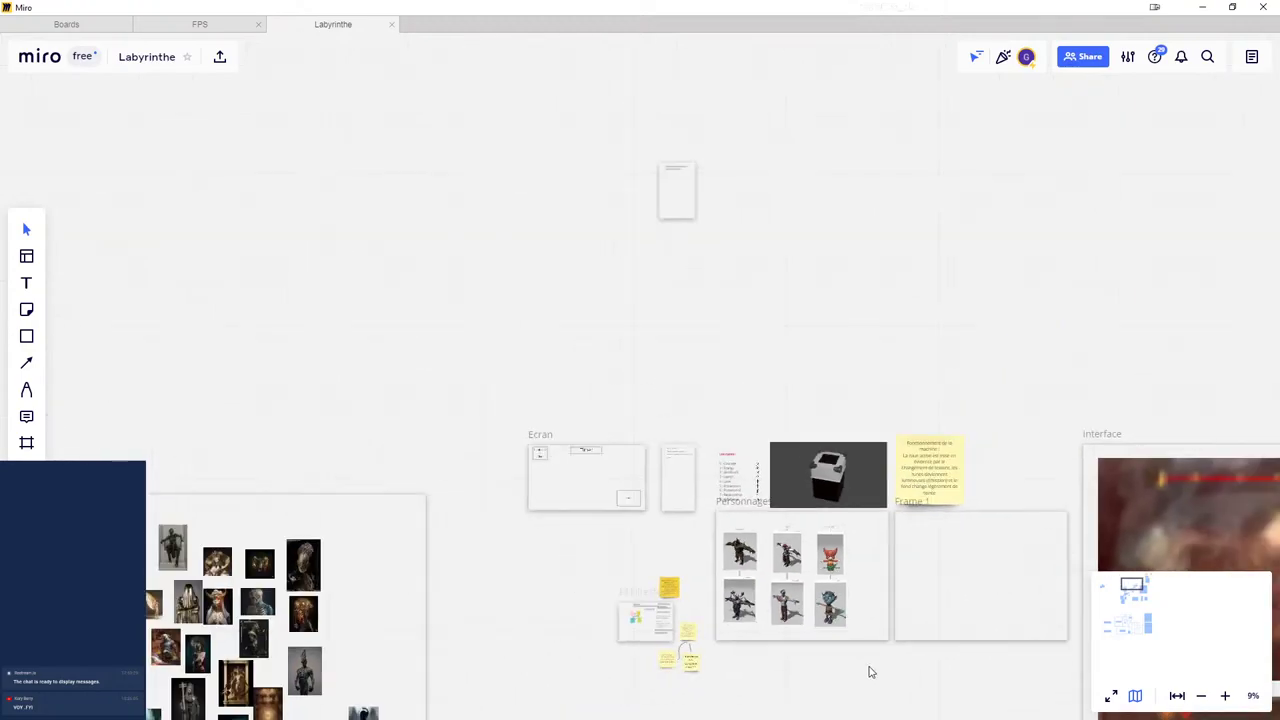
pyautogui.scroll(-3, 829, 697)
pyautogui.scroll(-2, 811, 693)
pyautogui.moveTo(909, 471); pyautogui.dragTo(800, 221)
pyautogui.scroll(-2, 800, 221)
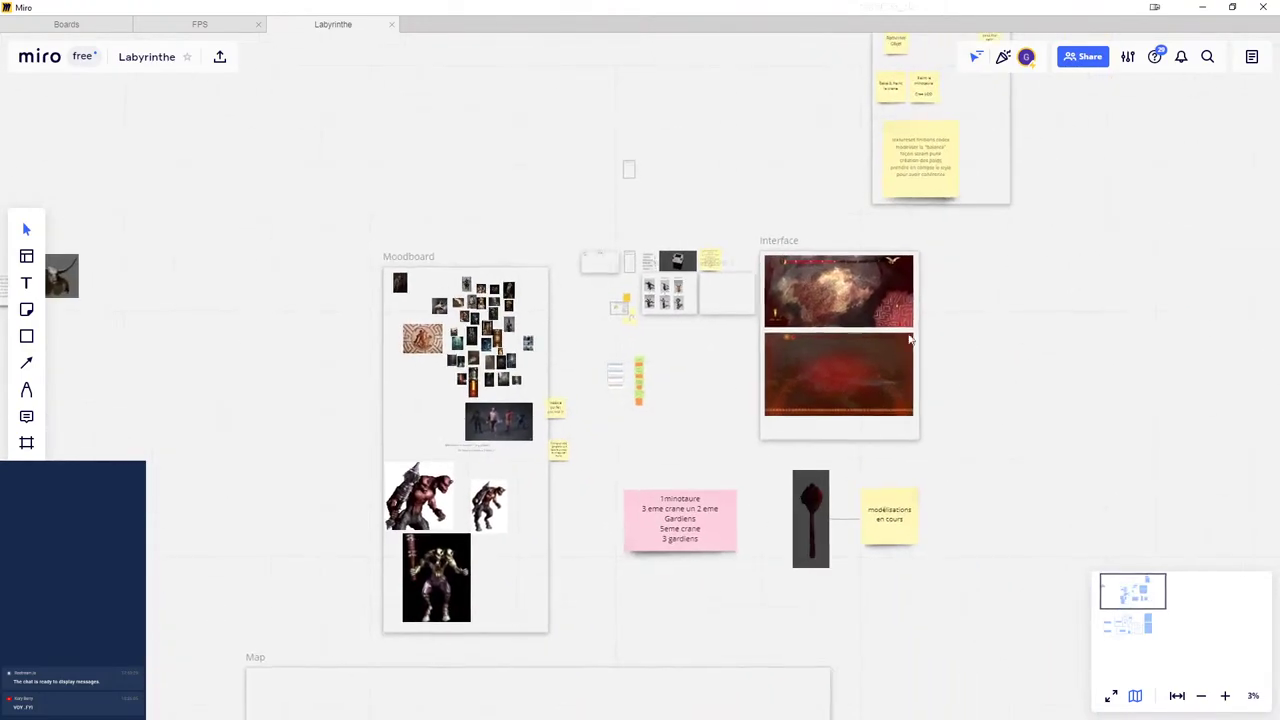
pyautogui.scroll(-2, 929, 541)
pyautogui.moveTo(929, 541); pyautogui.dragTo(794, 423)
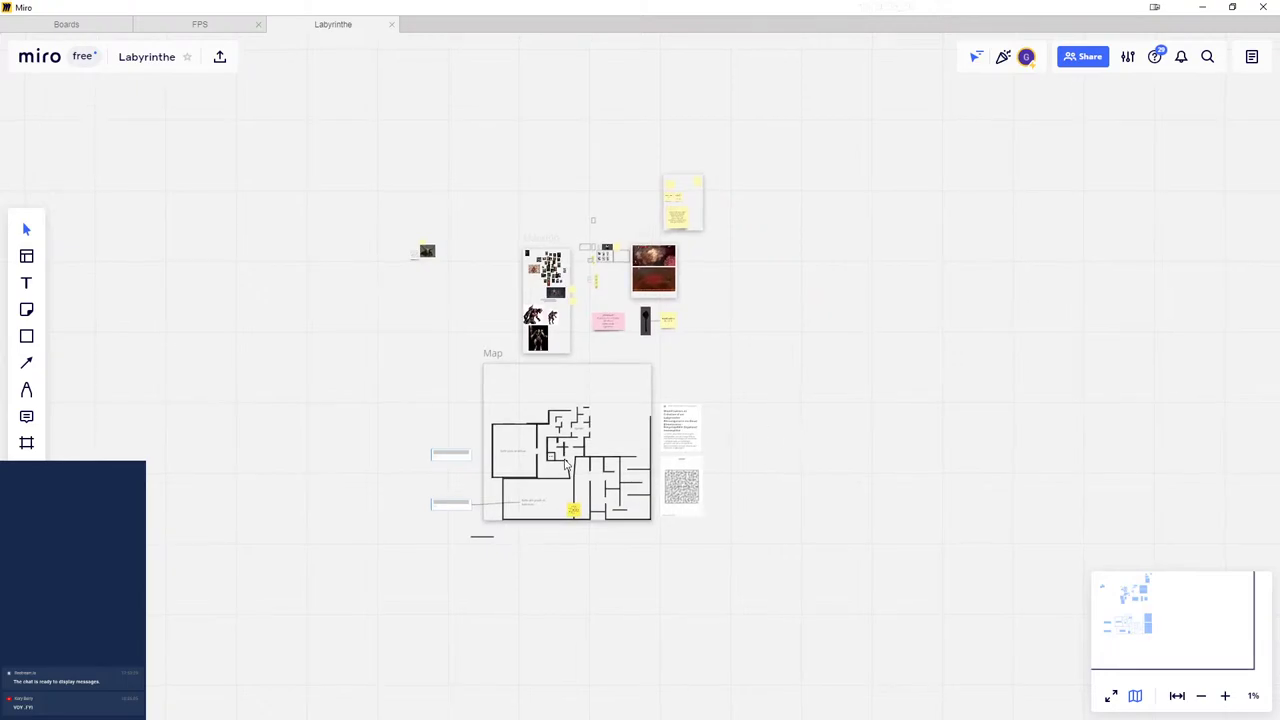
# - Zoom onto the Labyrinthe Map, Moodboard and Interface frames, then return to the FPS board
pyautogui.scroll(3, 543, 478)
pyautogui.scroll(2, 488, 478)
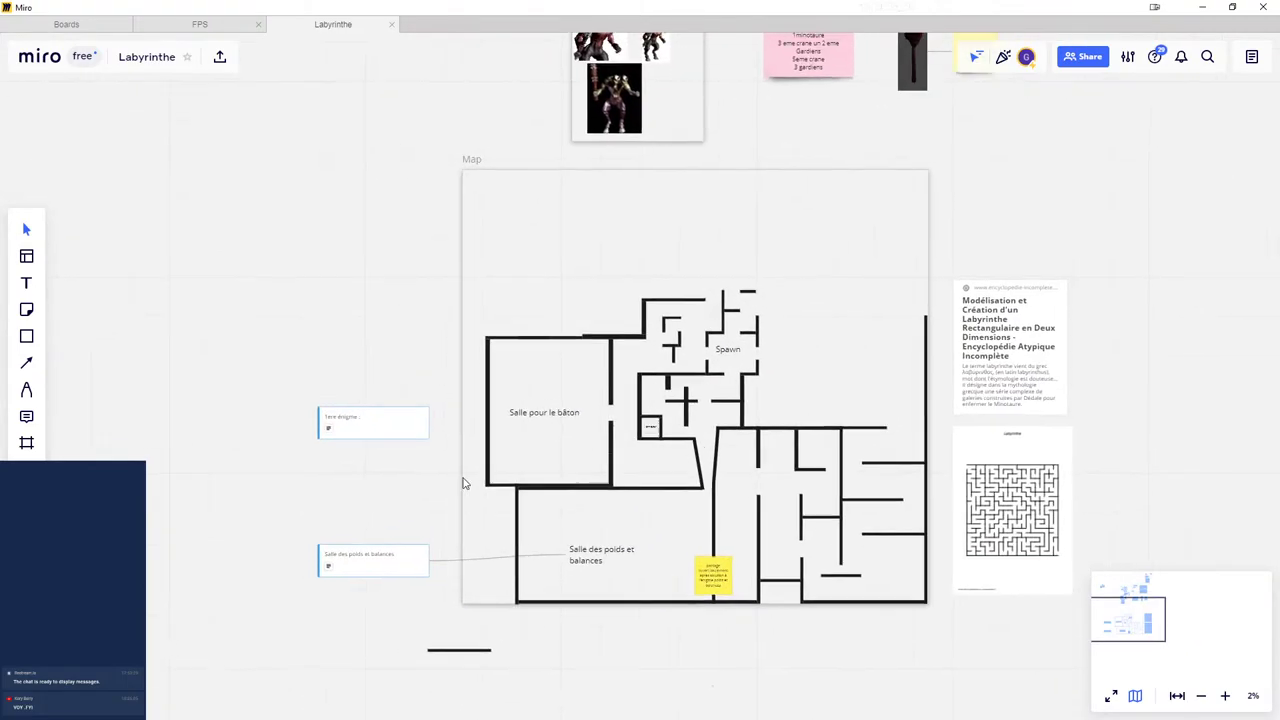
pyautogui.scroll(-2, 449, 426)
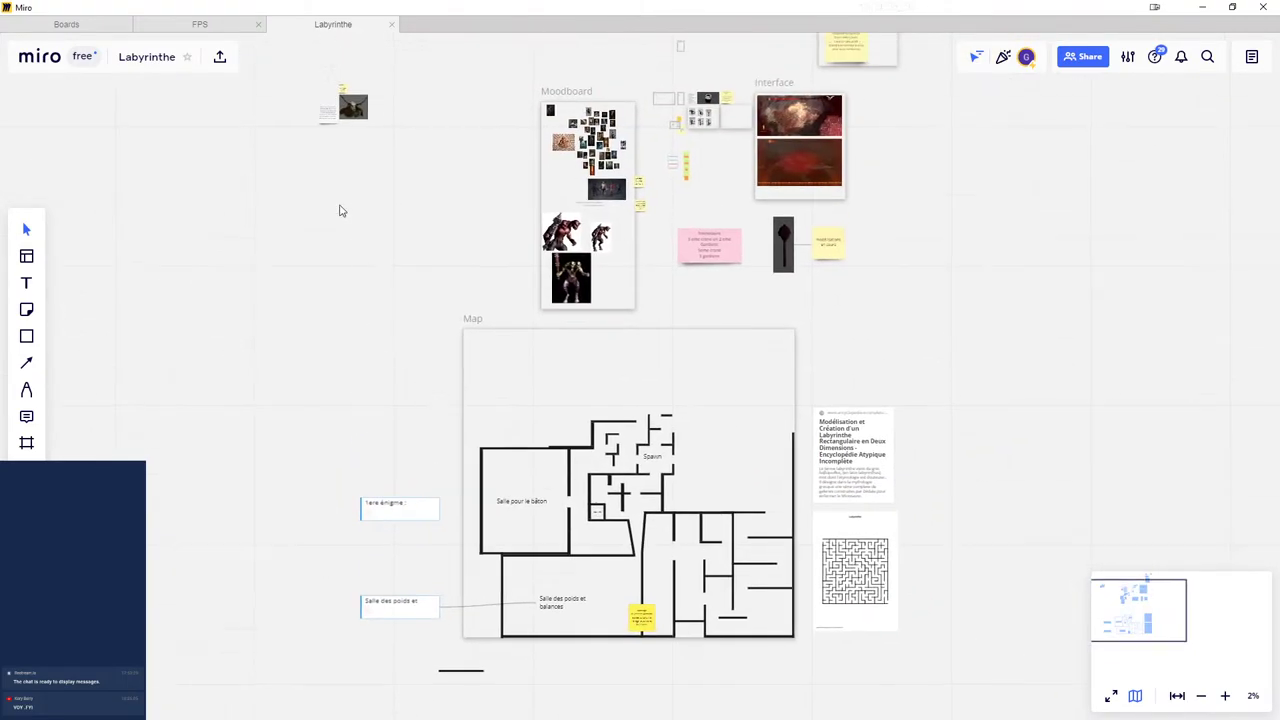
pyautogui.scroll(1, 460, 198)
pyautogui.moveTo(400, 140); pyautogui.dragTo(523, 256)
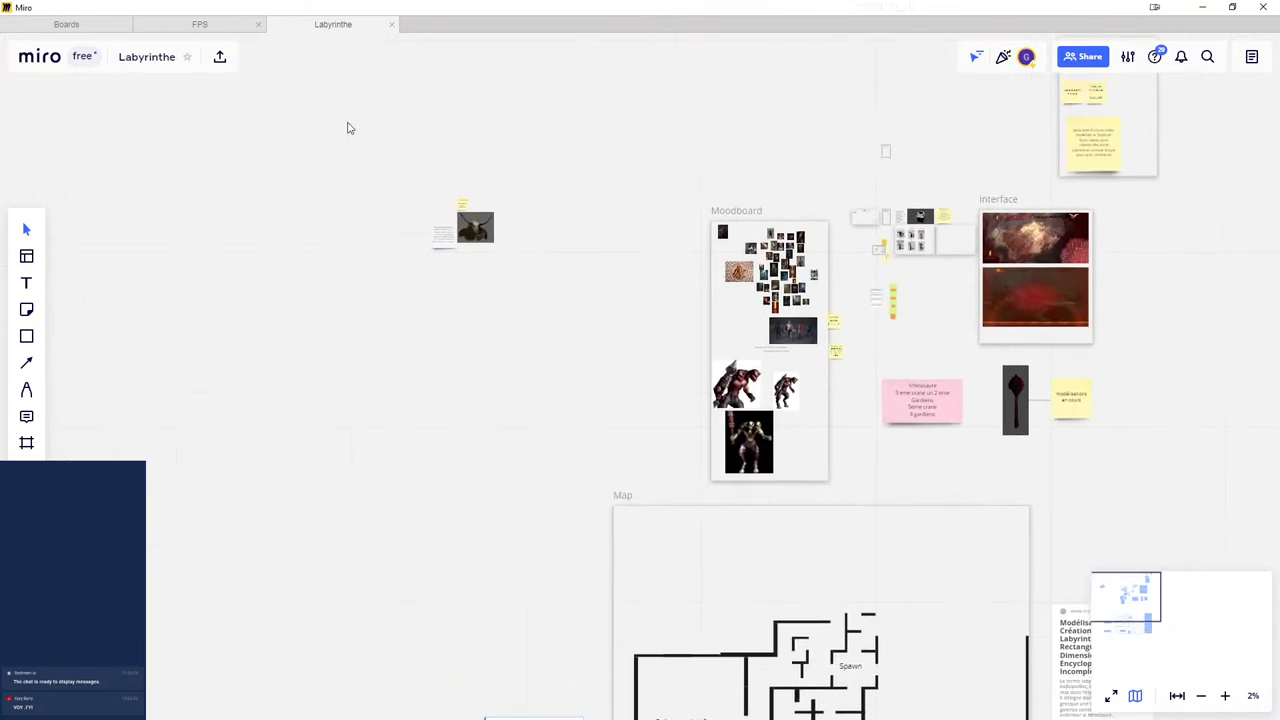
pyautogui.click(203, 26)
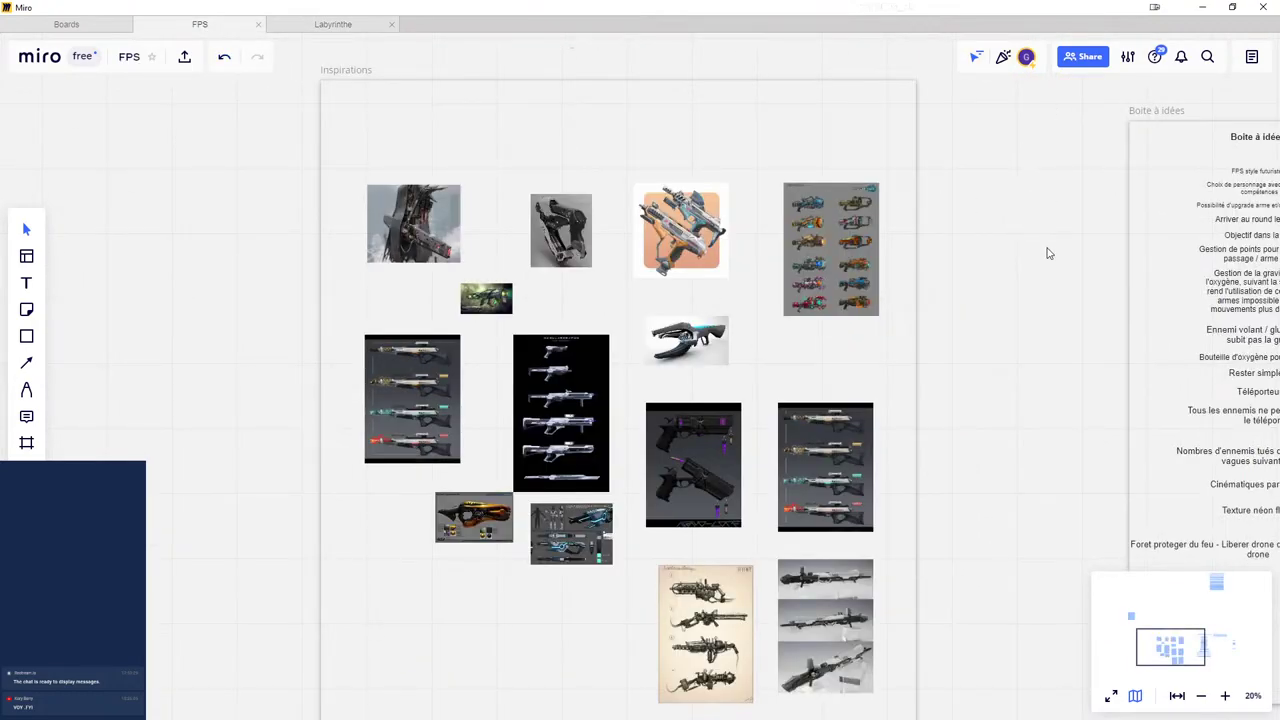
# - Zoom out to about 11% and pan until Inspirations, Boite à idées, Boite à refus and the flow diagram fit on screen
pyautogui.scroll(-2, 1049, 251)
pyautogui.moveTo(994, 246); pyautogui.dragTo(866, 207)
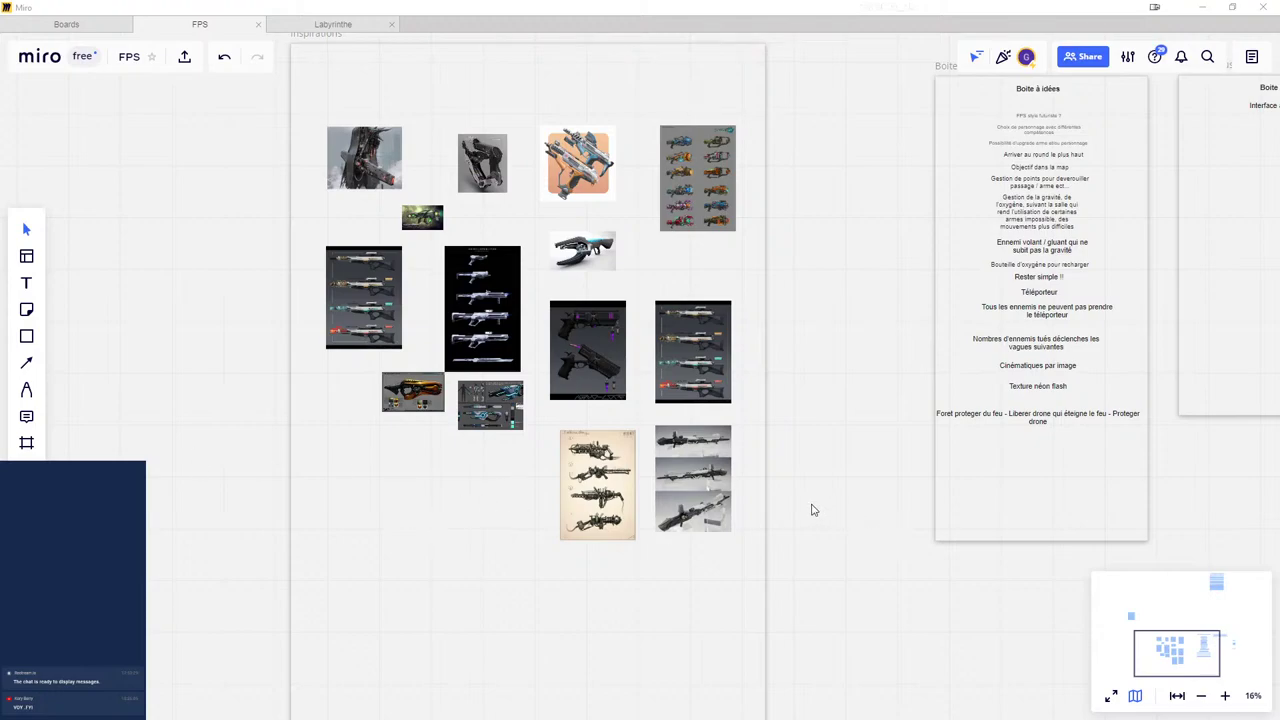
pyautogui.scroll(-2, 811, 505)
pyautogui.moveTo(811, 489); pyautogui.dragTo(495, 502)
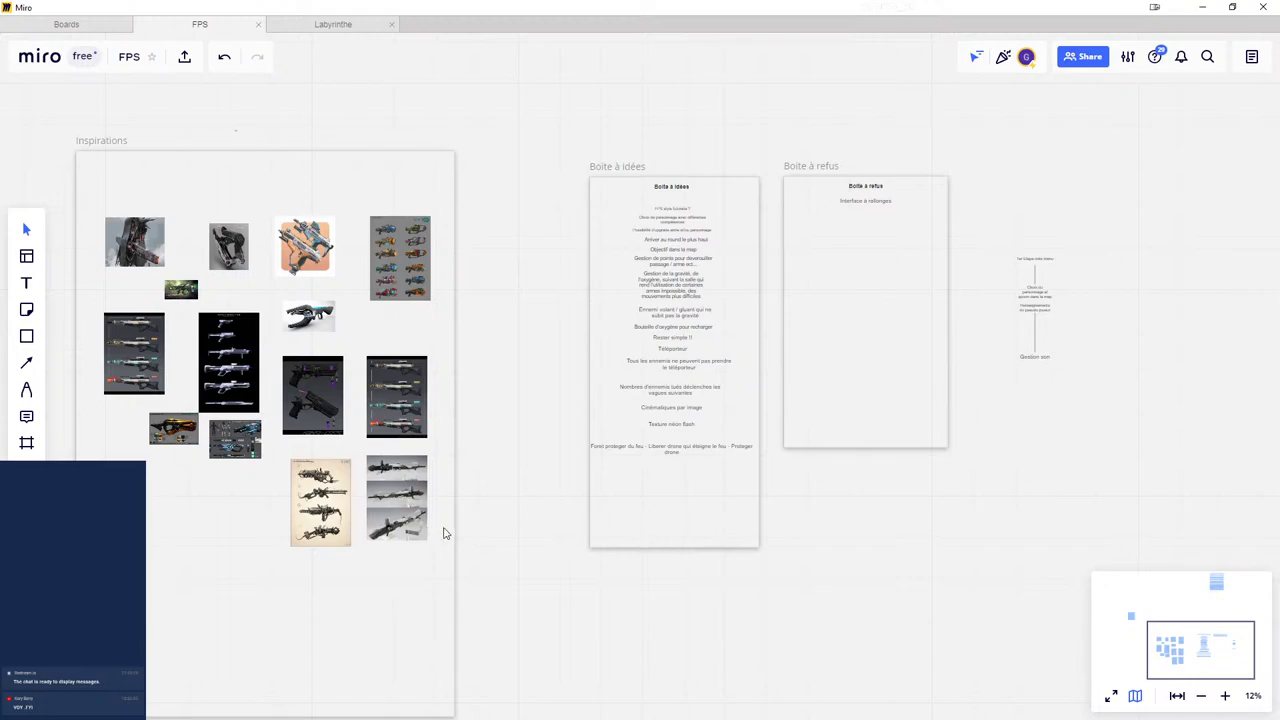
pyautogui.scroll(3, 288, 402)
pyautogui.scroll(3, 288, 402)
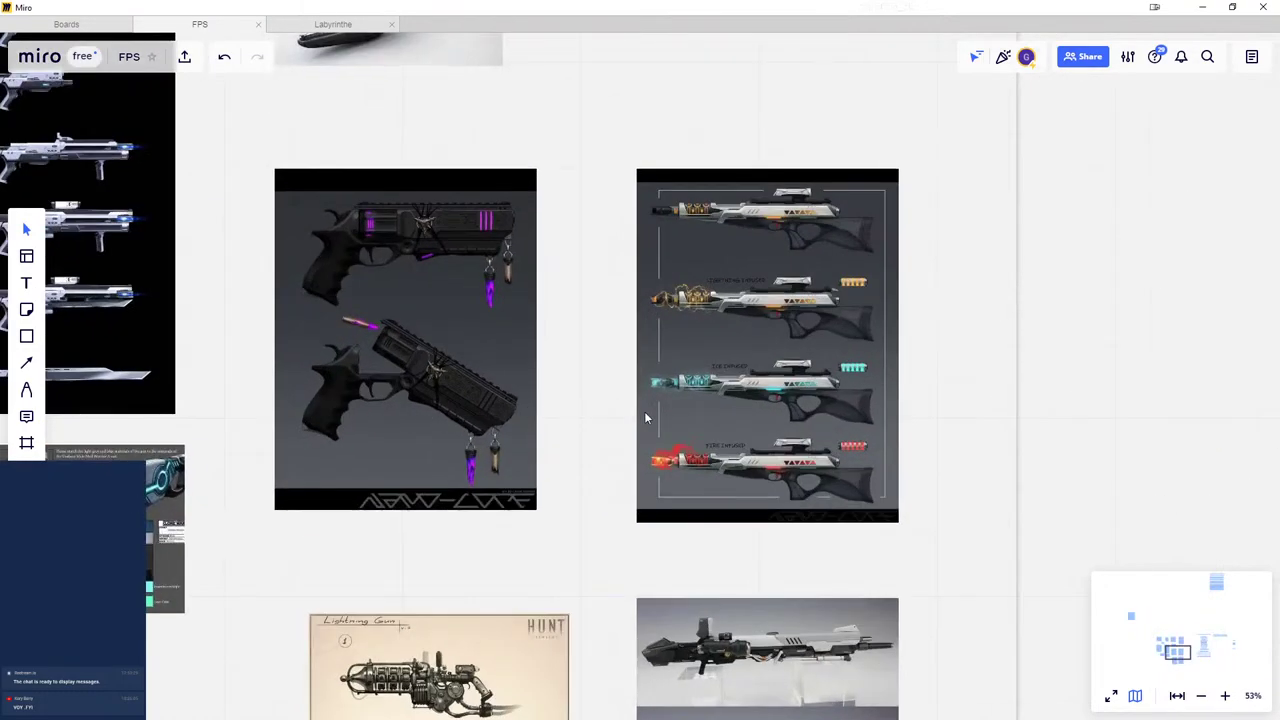
pyautogui.scroll(-3, 644, 411)
pyautogui.scroll(-2, 660, 420)
pyautogui.scroll(-3, 700, 425)
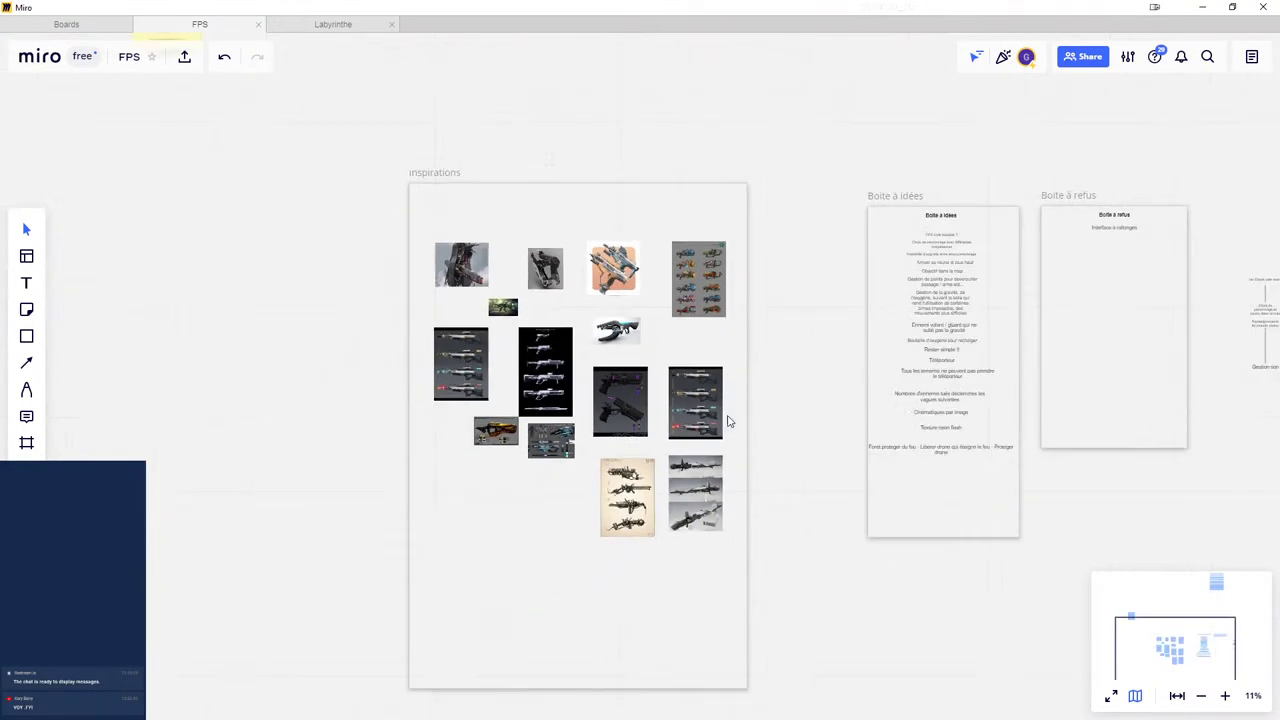
pyautogui.moveTo(794, 371); pyautogui.dragTo(741, 327)
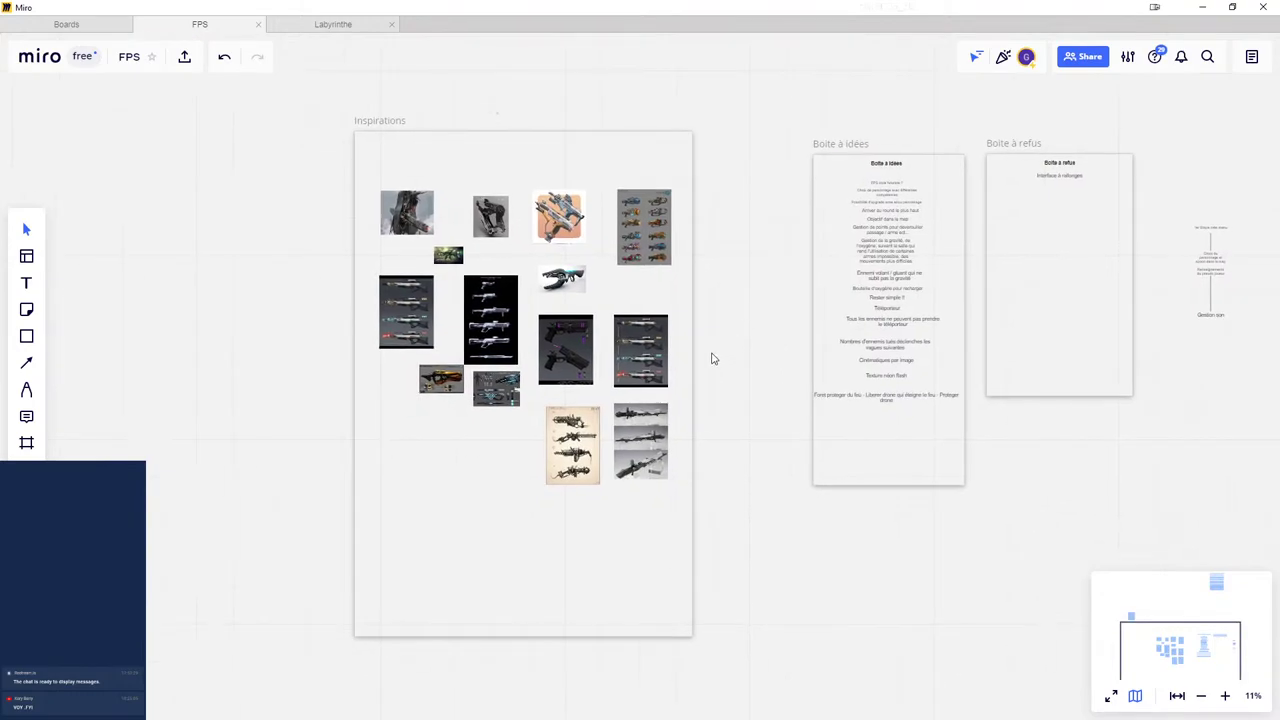